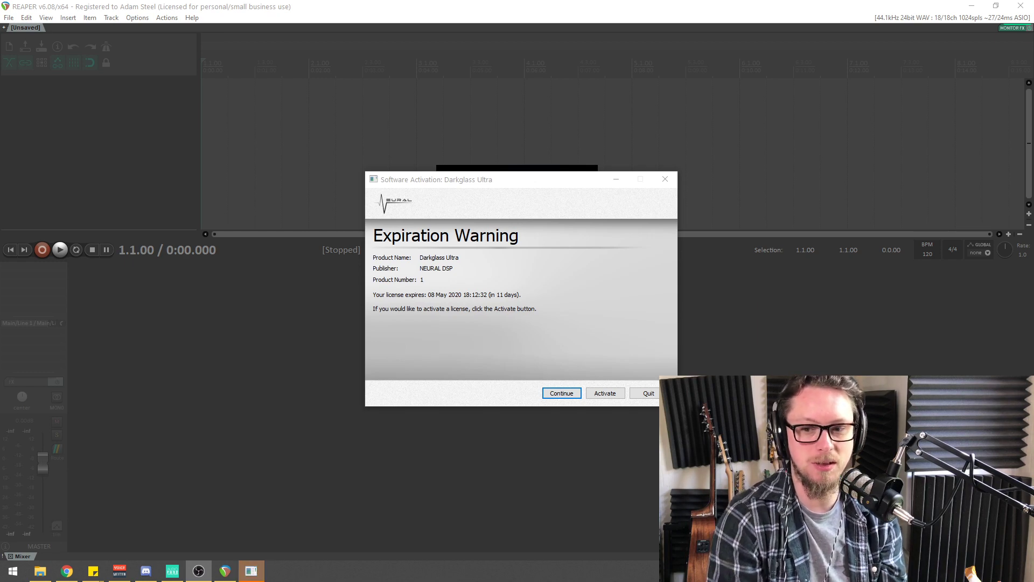
Continue past the Darkglass Ultra license expiration warning to load the project
click(570, 393)
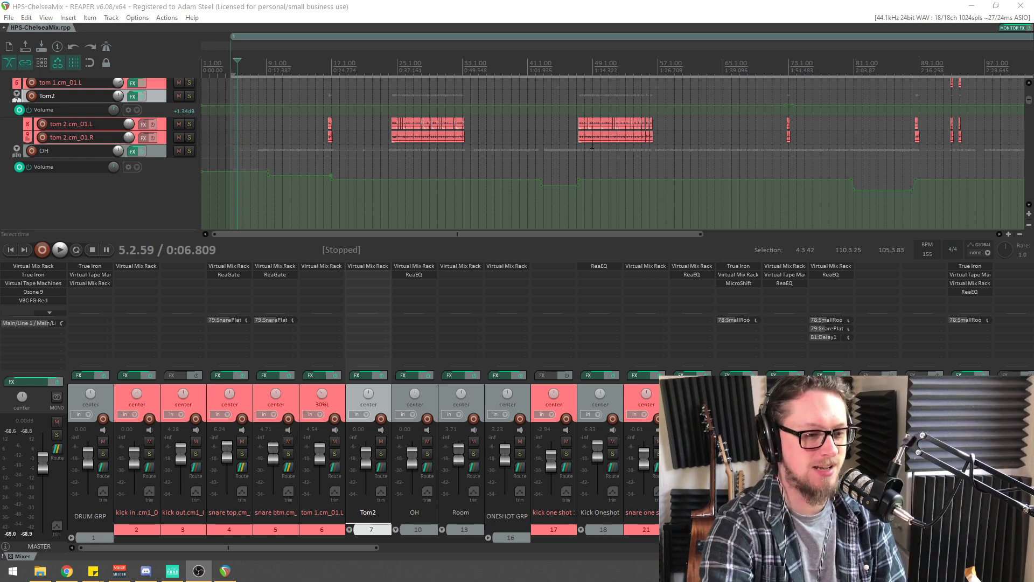
drag(599, 234, 615, 235)
scroll(584, 198, down, 5)
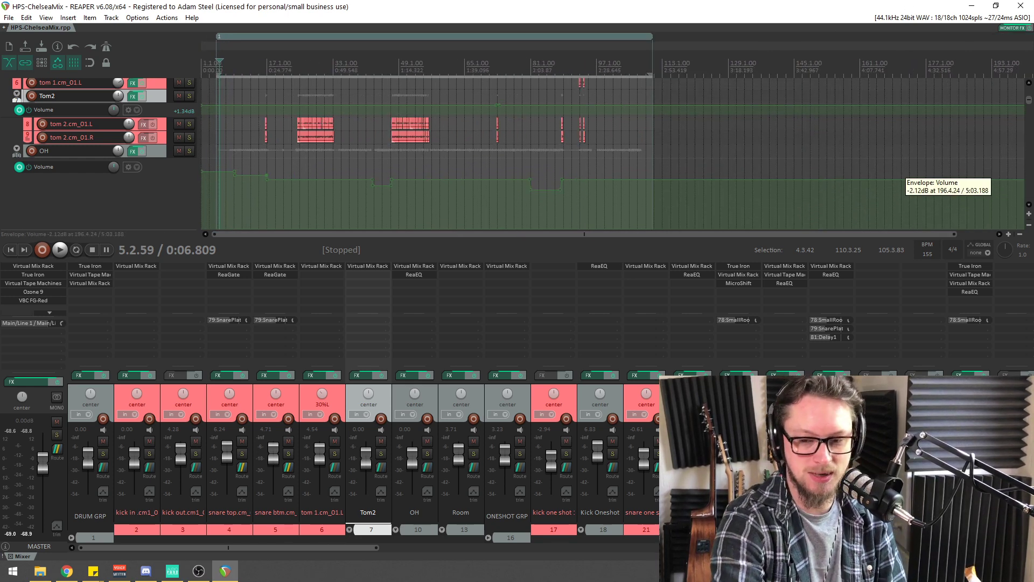
Close Voicemeeter Banana and return to the maximized REAPER project window
click(119, 571)
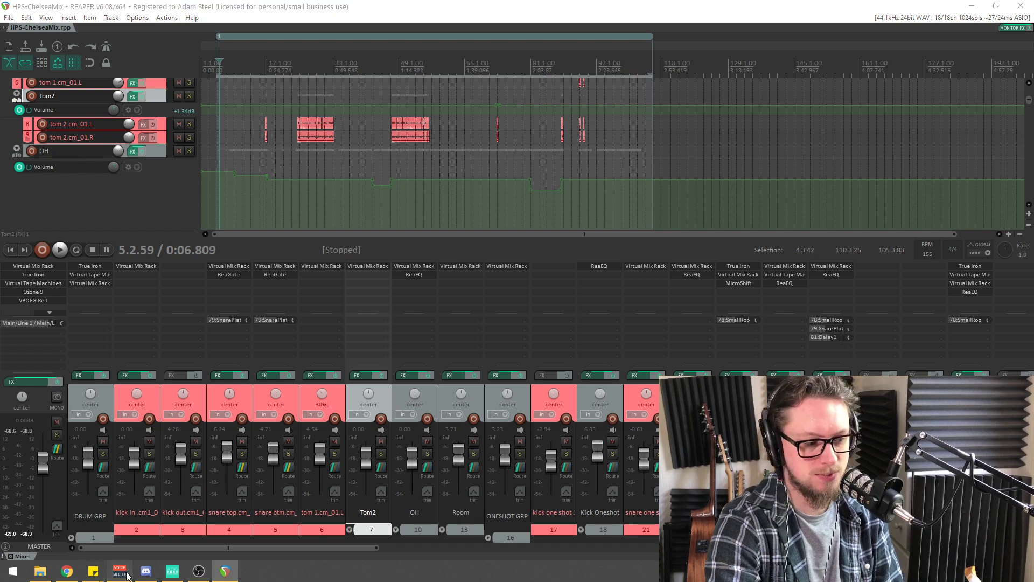
right_click(119, 571)
click(907, 130)
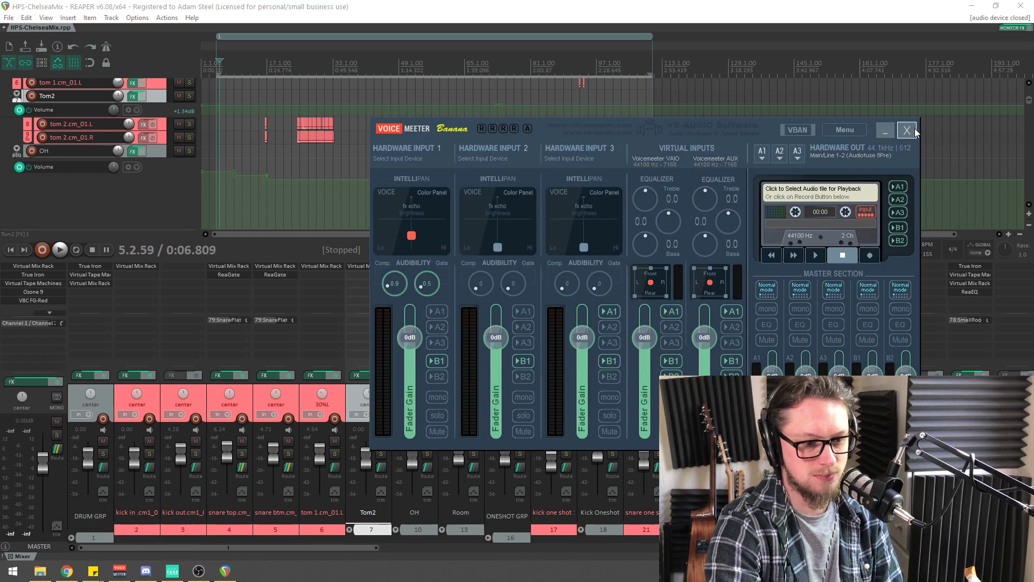
click(907, 131)
click(910, 134)
double_click(788, 8)
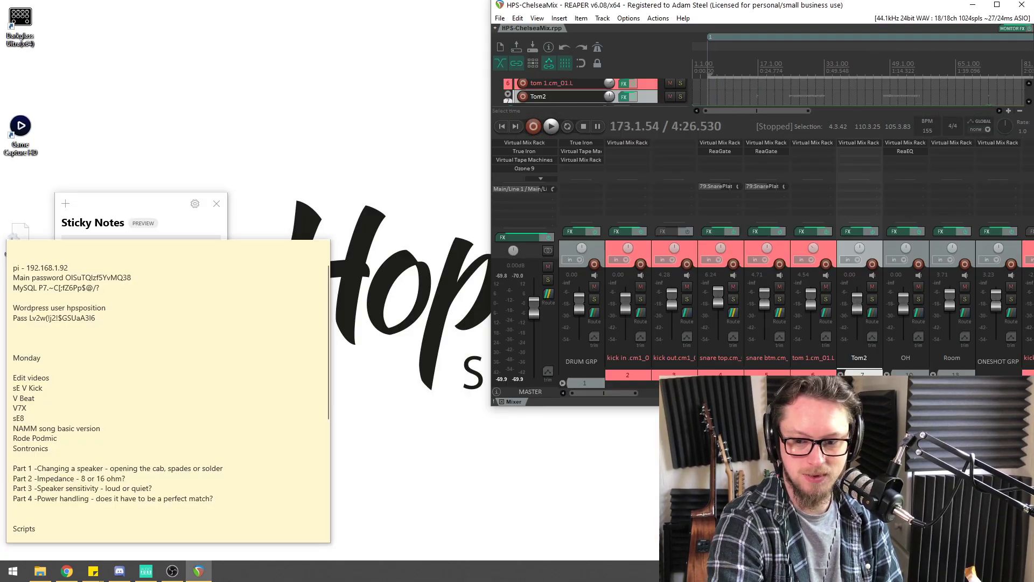
double_click(788, 9)
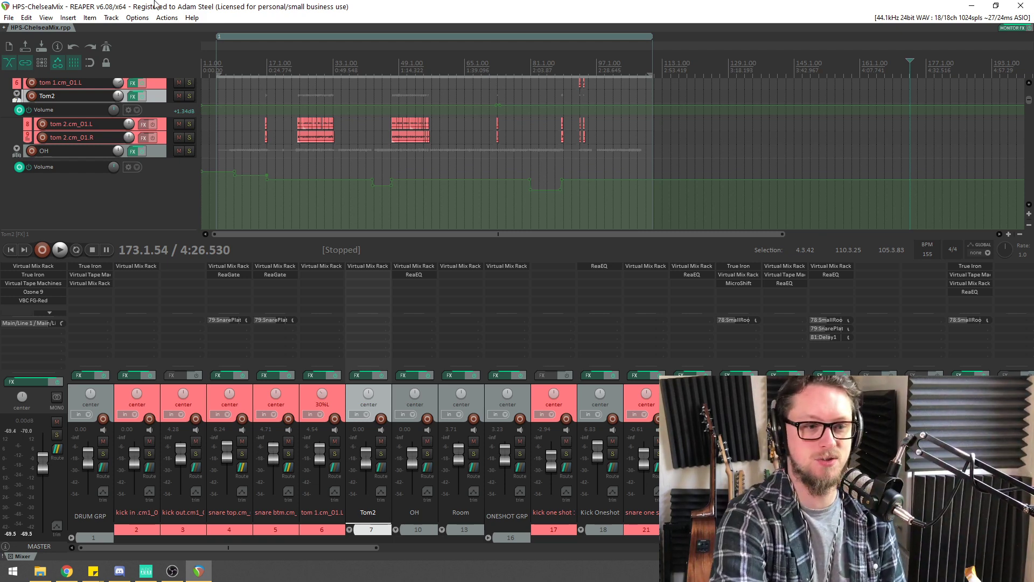
Place the edit cursor at about 1:04 in the project timeline
click(372, 91)
scroll(372, 92, up, 2)
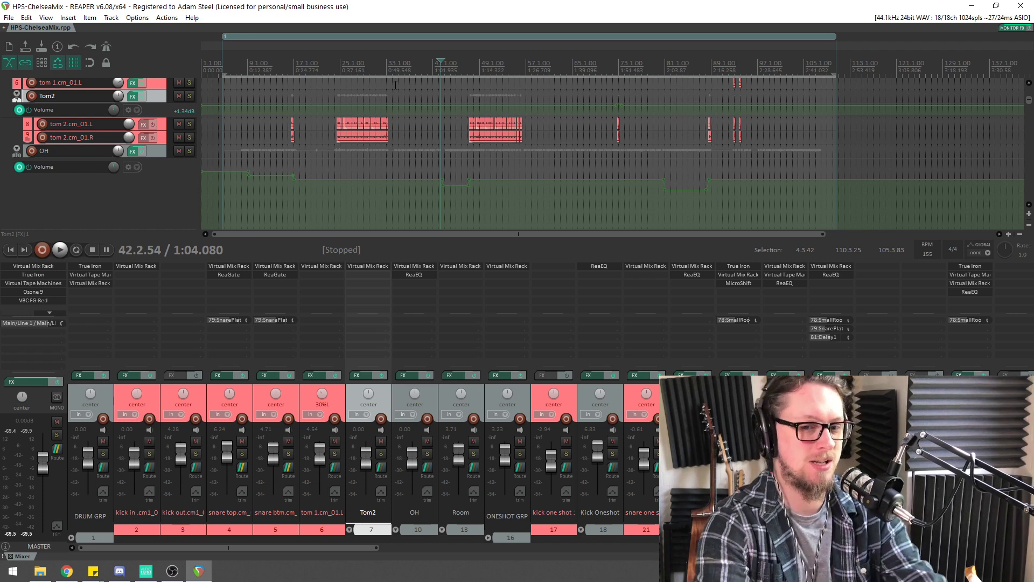
Bypass Slate Digital FG-X, Gullfoss and VBC FG-Red on the master track
scroll(31, 298, down, 3)
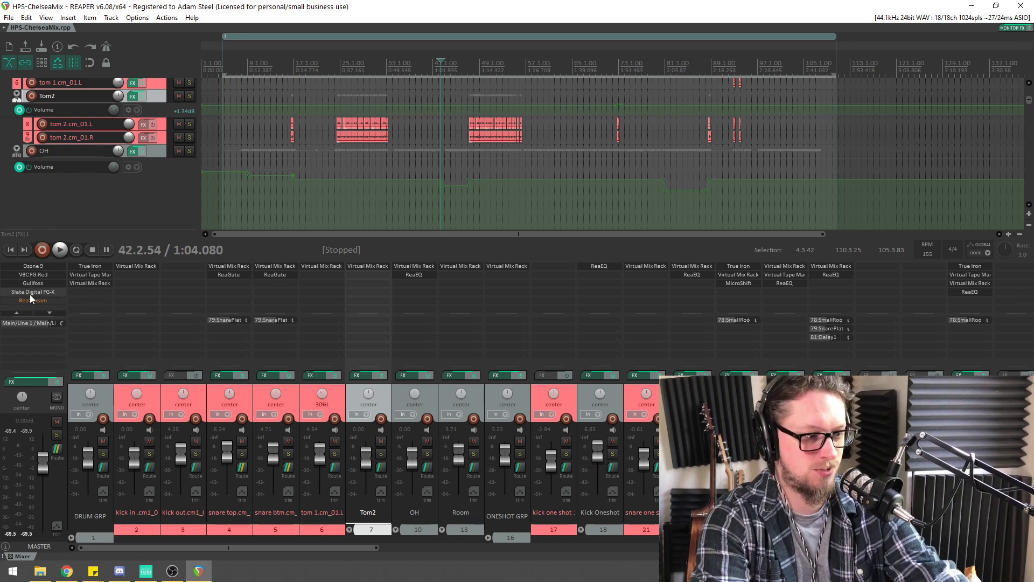
shift+click(30, 291)
shift+click(29, 283)
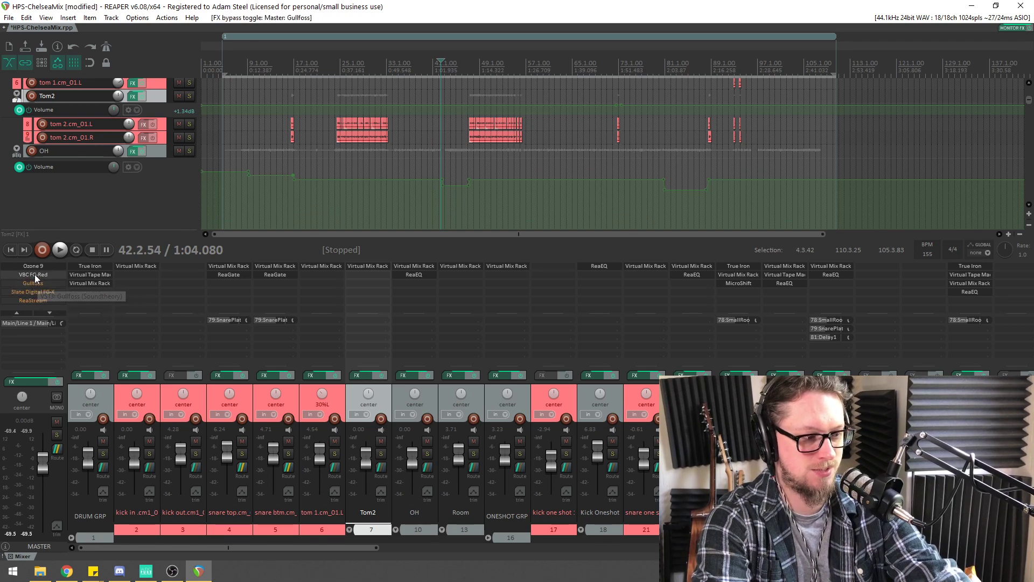
shift+click(30, 274)
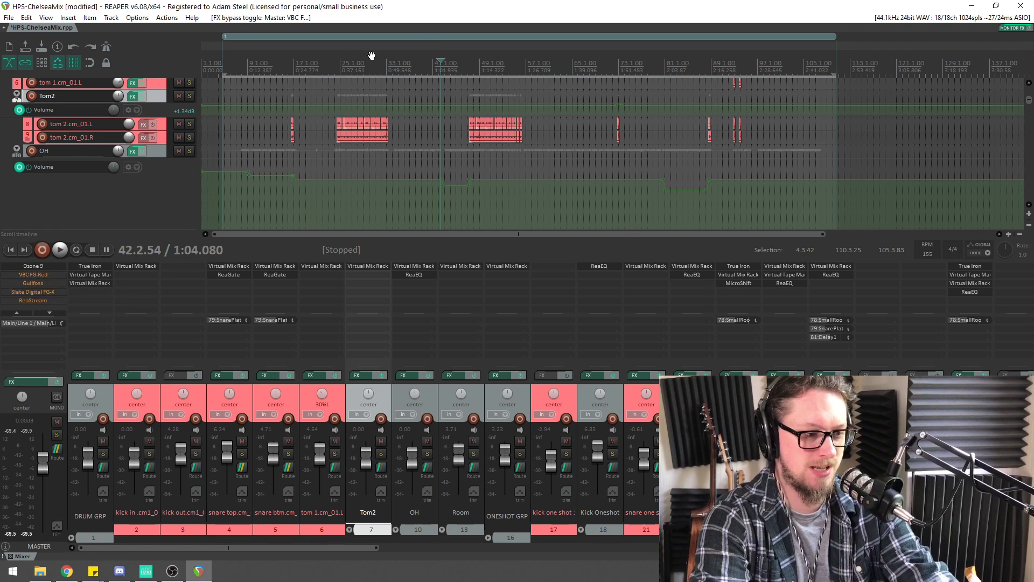
Play the mix from the edit cursor, enable ReaStream on the master track, and stop playback
key(space)
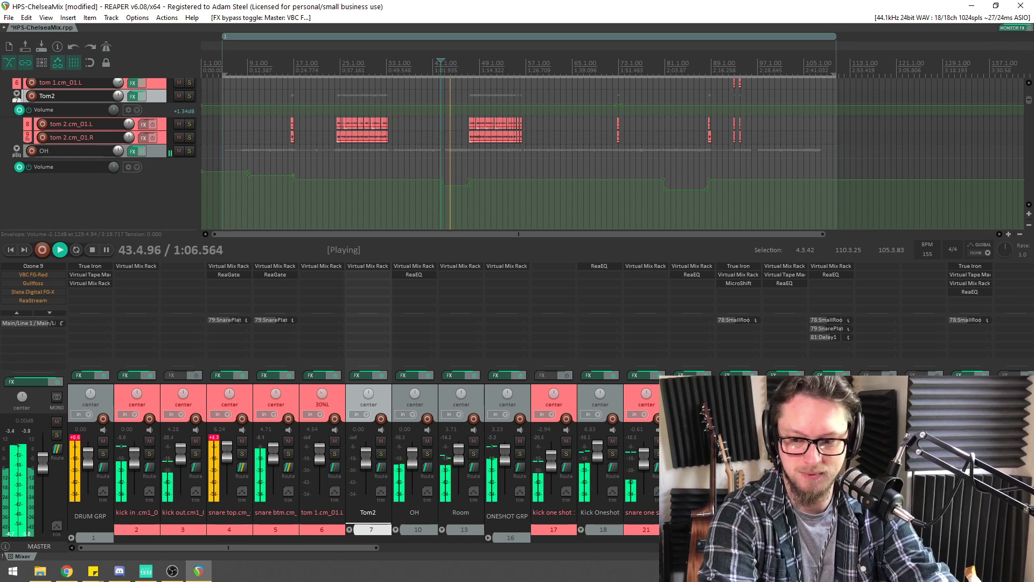
scroll(32, 301, down, 1)
shift+click(33, 290)
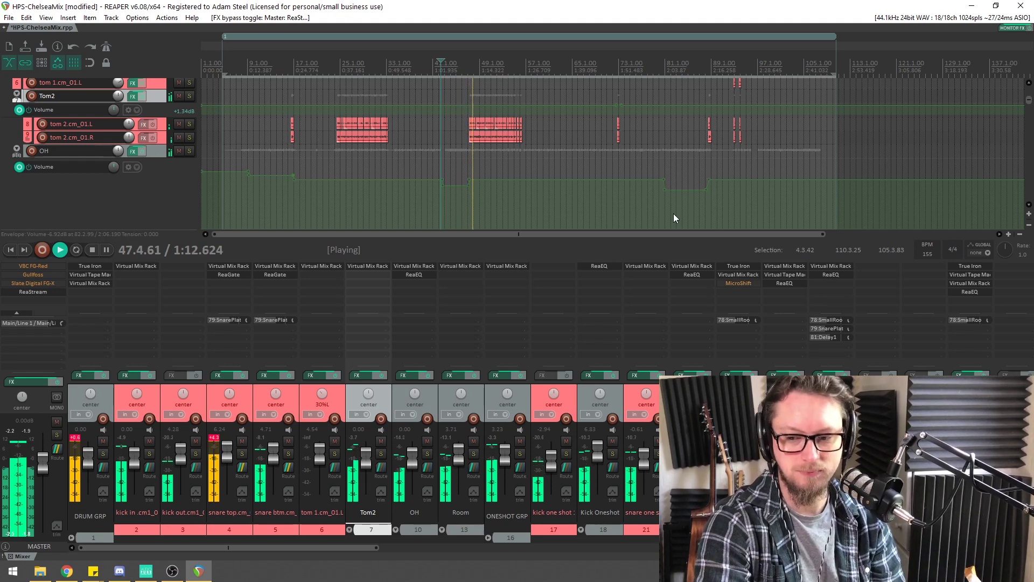
key(space)
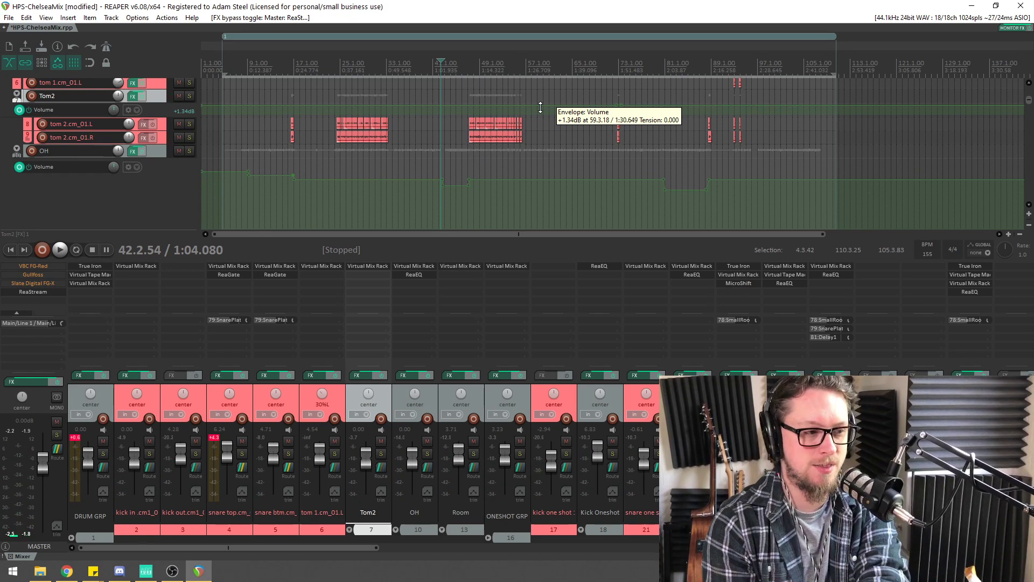
Remove every master effect except ReaStream, from Virtual Mix Rack, True Iron and Virtual Tape Machines through Ozone 9 to Slate Digital FG-X
scroll(47, 282, up, 1)
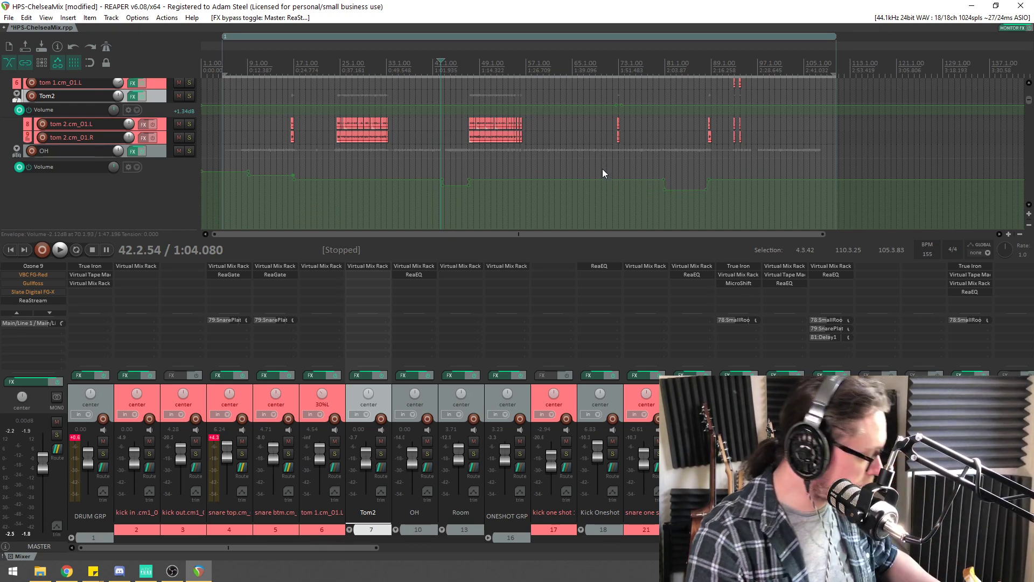
scroll(47, 265, up, 3)
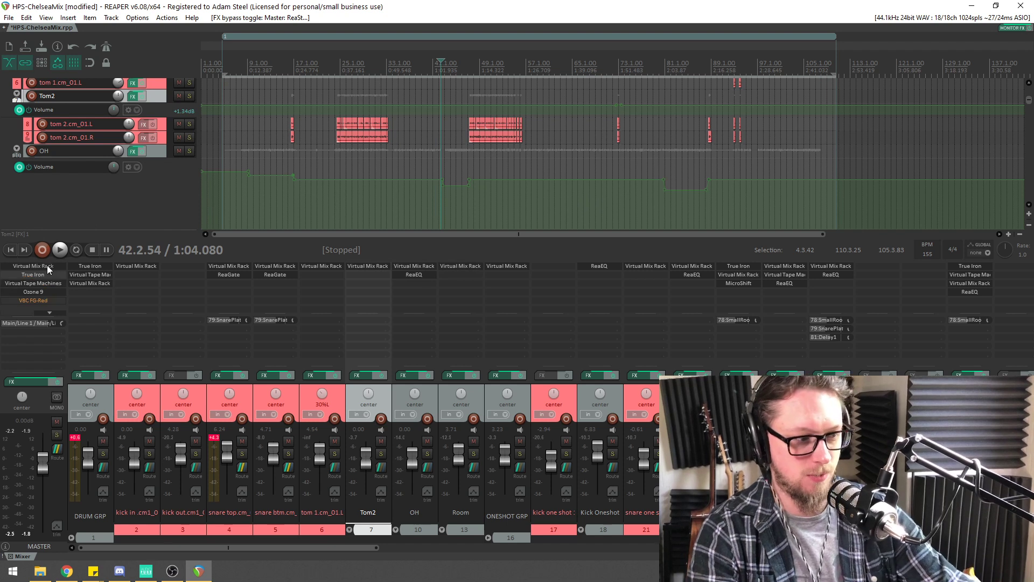
alt+click(35, 267)
alt+click(35, 267)
alt+click(35, 266)
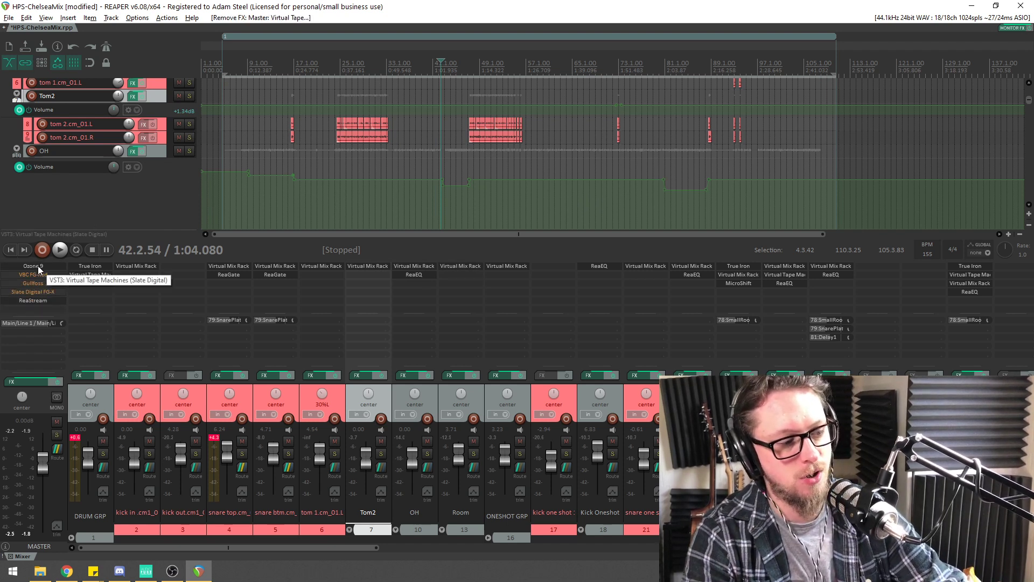
alt+click(37, 265)
alt+click(39, 265)
alt+click(40, 265)
alt+click(40, 266)
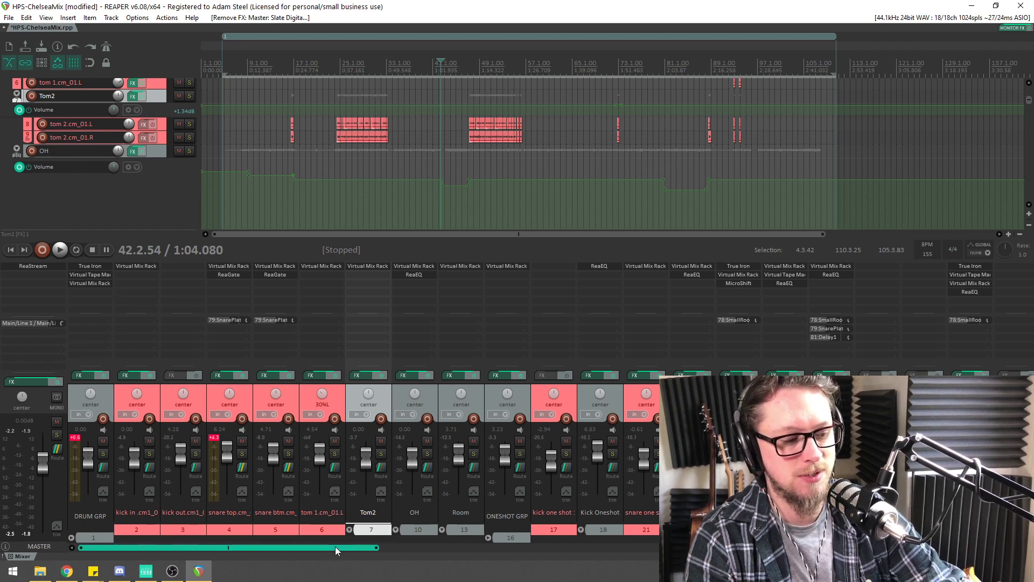
Mute the reverb and delay return tracks from SmallRoom to Delay1, and remove all effects from them and from FX GRP
drag(335, 548, 979, 548)
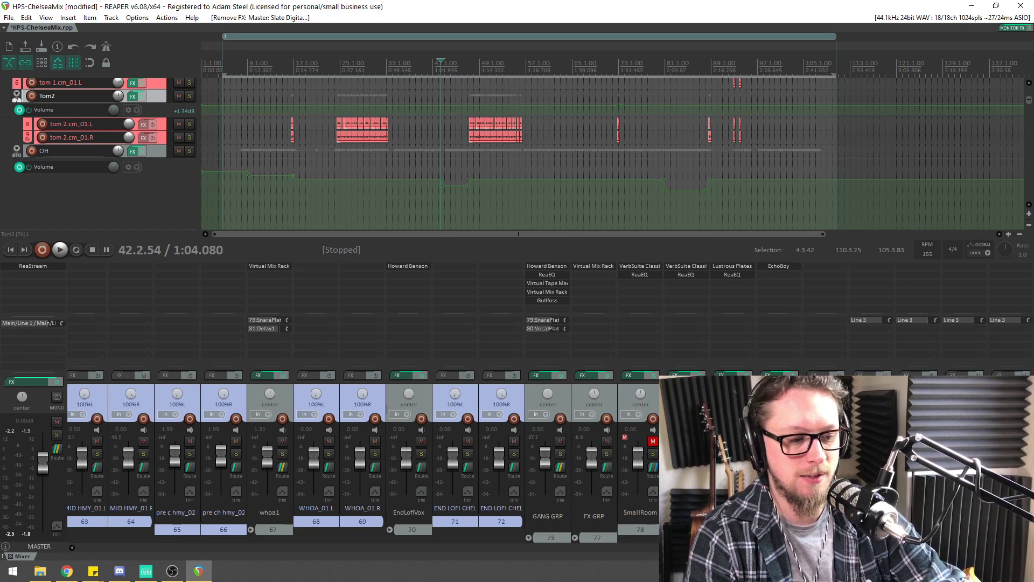
drag(791, 441, 623, 441)
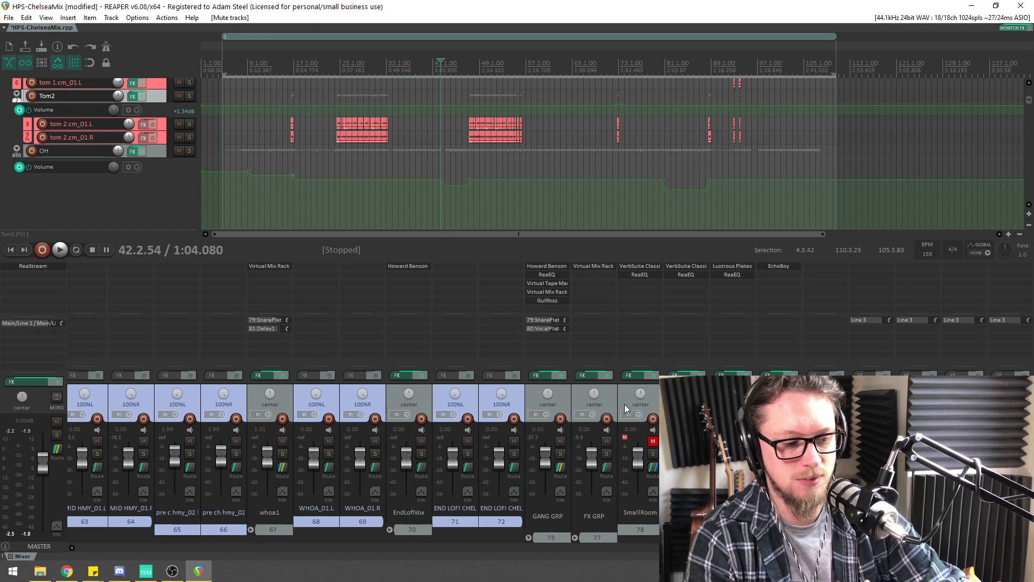
alt+click(608, 266)
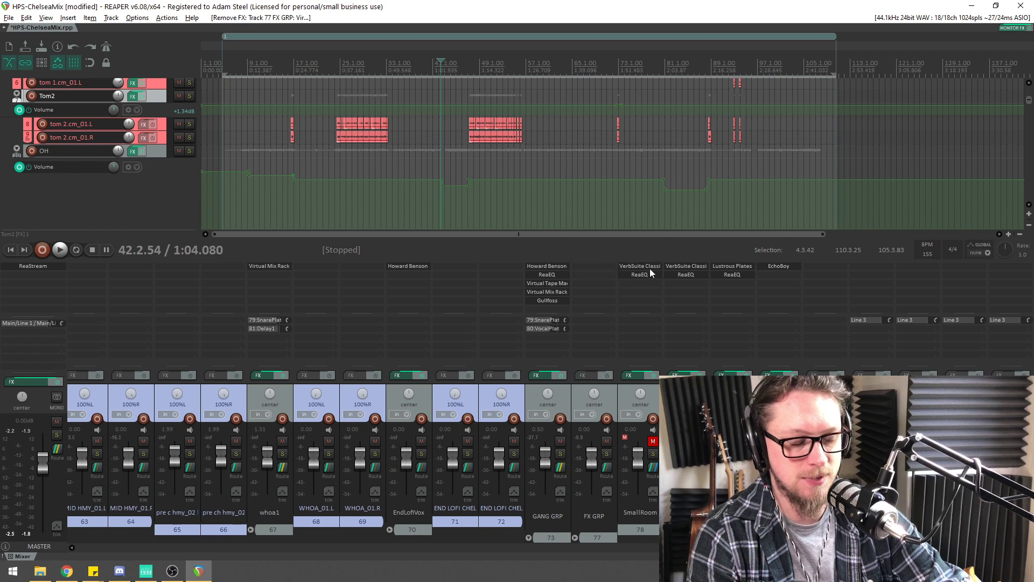
alt+click(649, 267)
alt+click(699, 265)
alt+click(699, 265)
alt+click(768, 265)
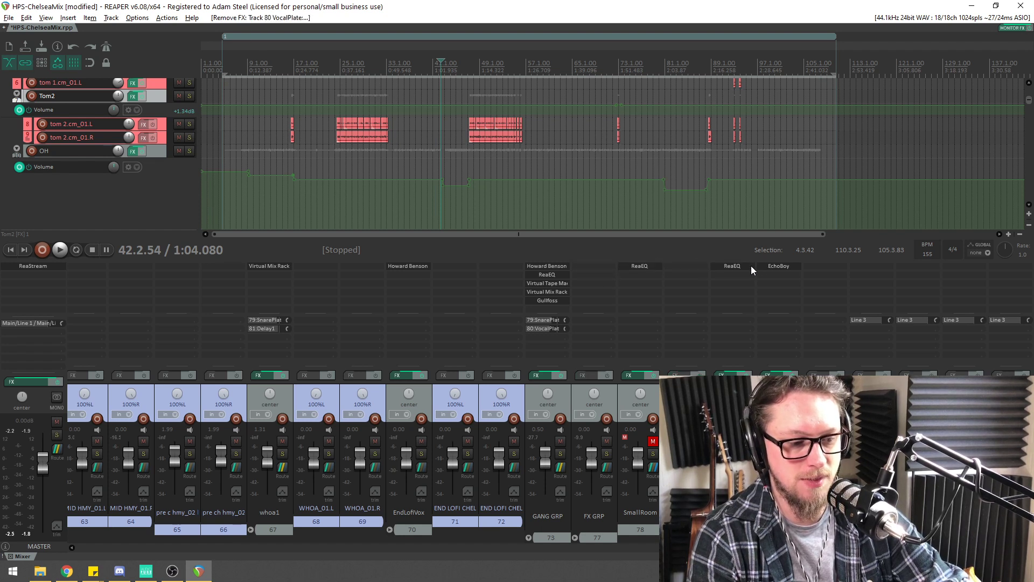
alt+click(751, 266)
alt+click(714, 265)
alt+click(641, 266)
Remove all effects from GANG GRP: Howard Benson, ReaEQ, Virtual Tape Machines, Virtual Mix Rack and Gullfoss
alt+click(548, 266)
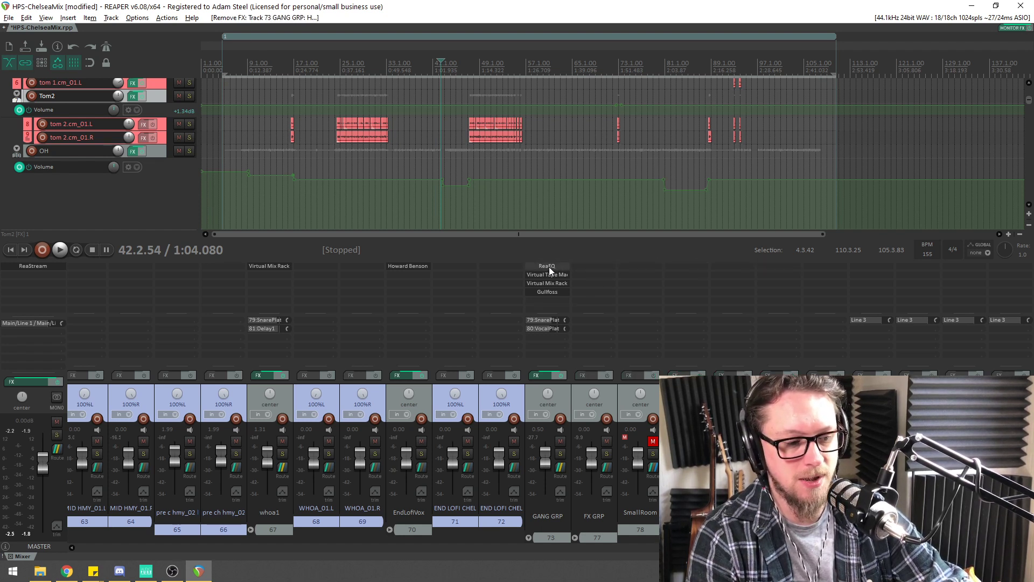
alt+click(548, 266)
alt+click(547, 267)
alt+click(548, 267)
alt+click(547, 266)
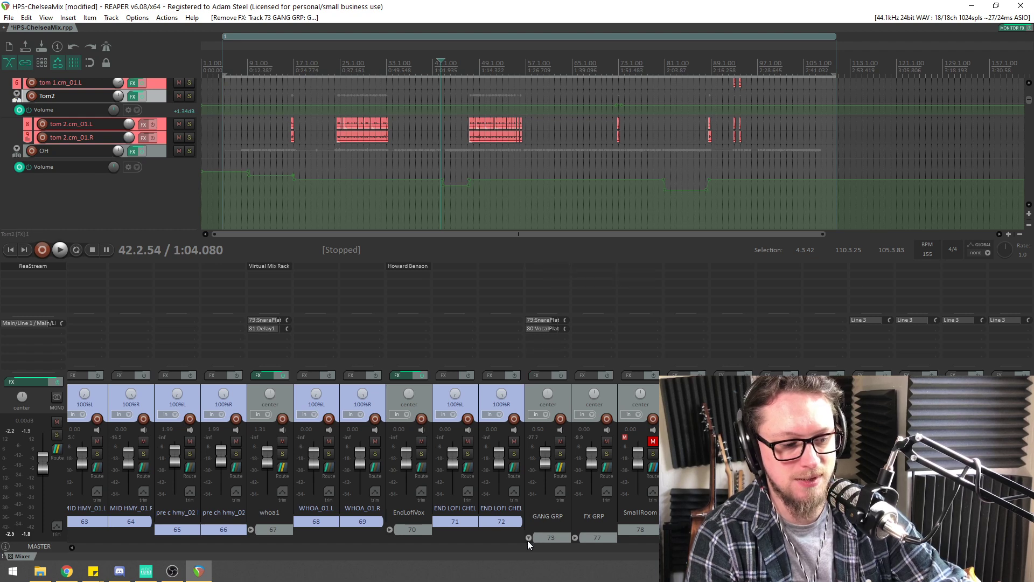
Show the child tracks of GANG GRP in the mixer
click(528, 538)
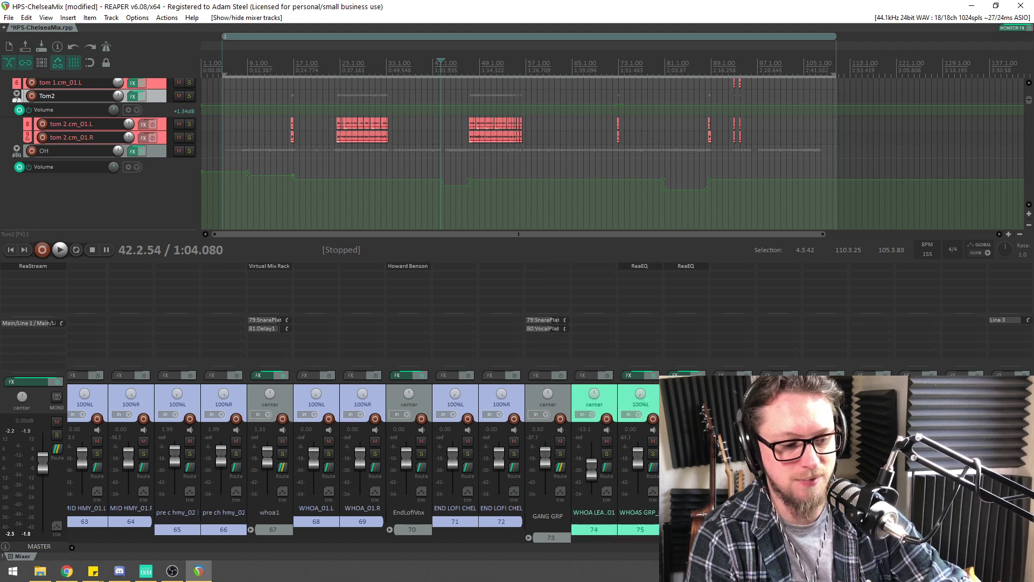
alt+click(637, 266)
key(ctrl+z)
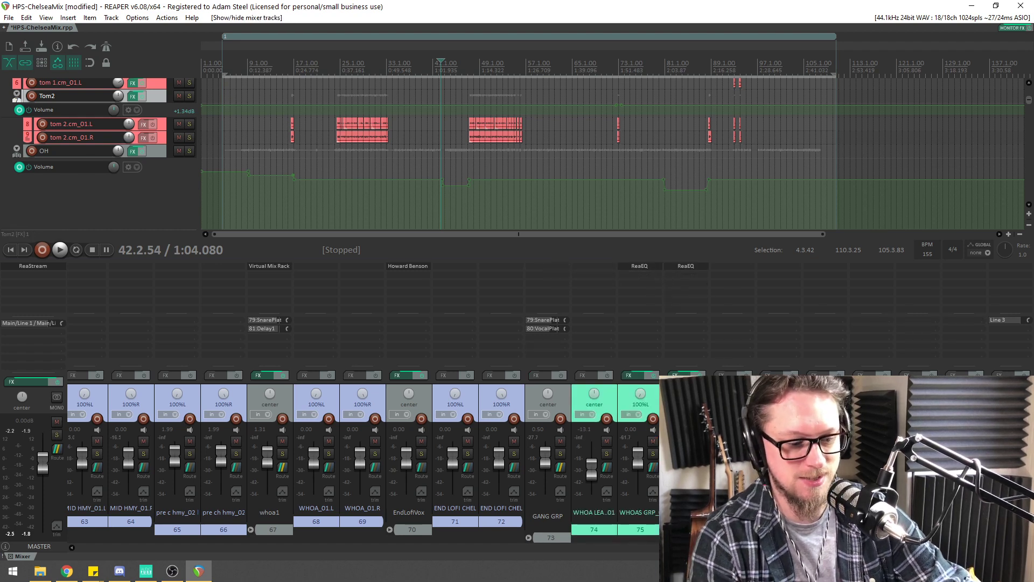
Remove Howard Benson from EndLofiVox, Virtual Mix Rack from whoa1, and DeEsser Stereo and Gullfoss from Harmony
scroll(722, 362, up, 5)
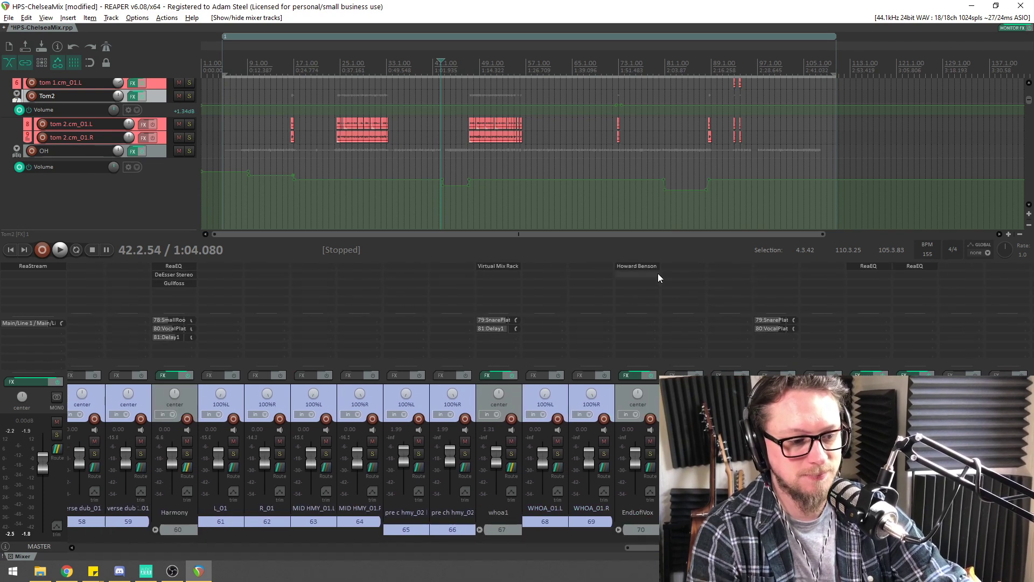
alt+click(506, 265)
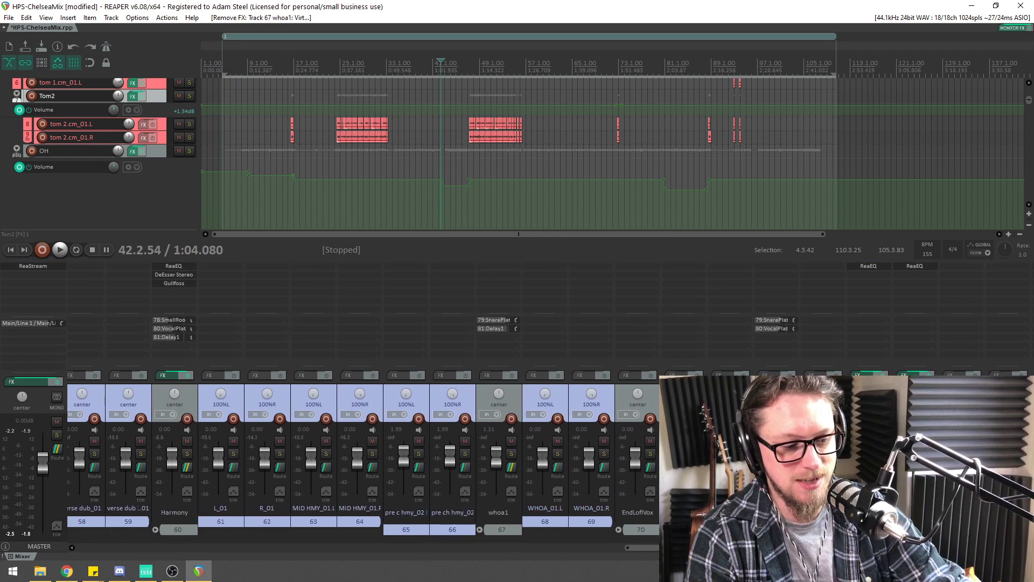
scroll(533, 545, up, 10)
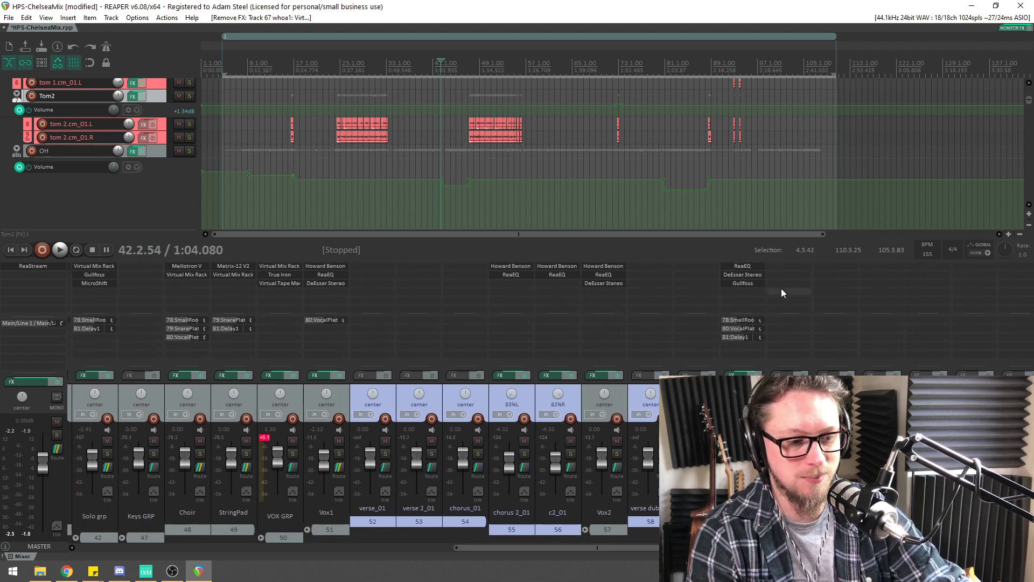
alt+click(747, 274)
alt+click(744, 276)
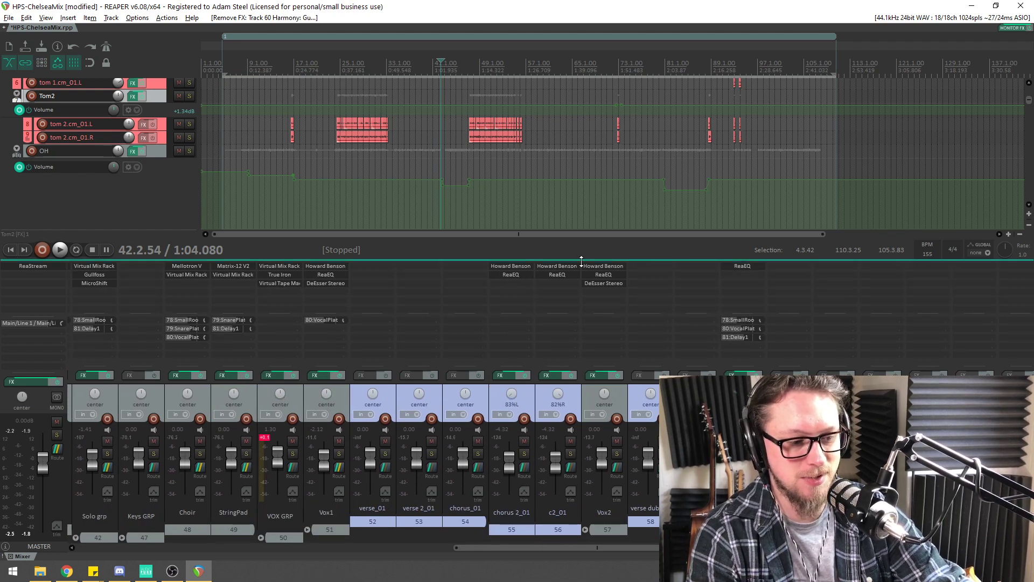
Remove Howard Benson and DeEsser Stereo from Vox2, and Howard Benson from the c2_01 and chorus 2_01 tracks
alt+click(590, 265)
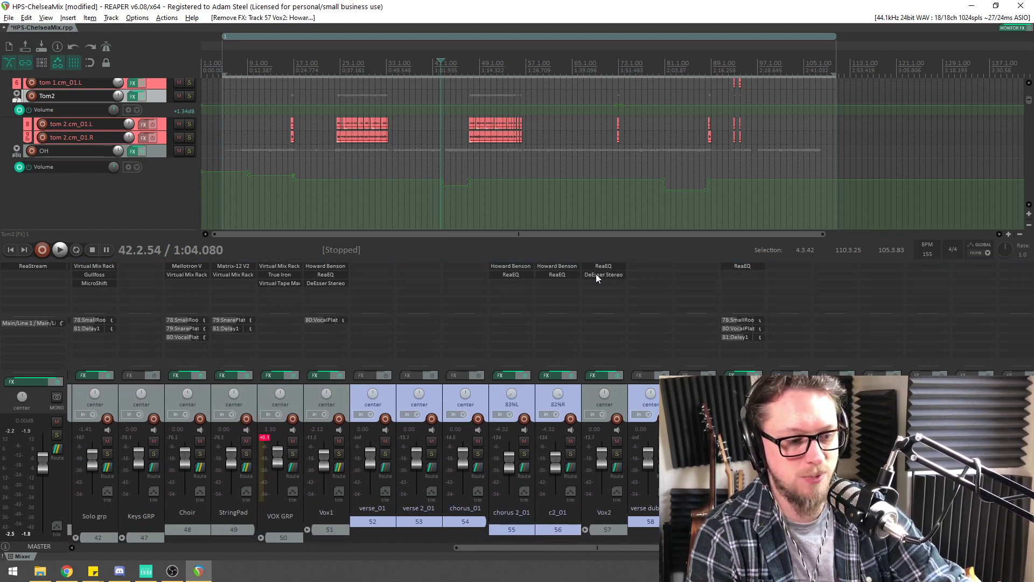
alt+click(596, 274)
alt+click(540, 265)
alt+click(513, 264)
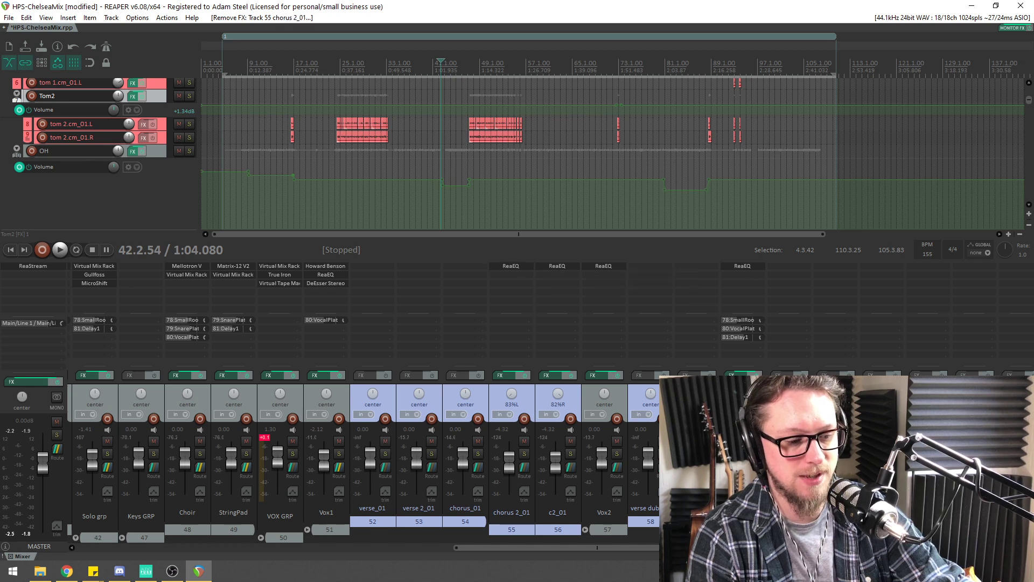
Remove Howard Benson and DeEsser Stereo from Vox1, and Virtual Mix Rack, True Iron and Virtual Tape Machines from VOX GRP
drag(646, 547, 551, 547)
alt+click(700, 267)
alt+click(697, 275)
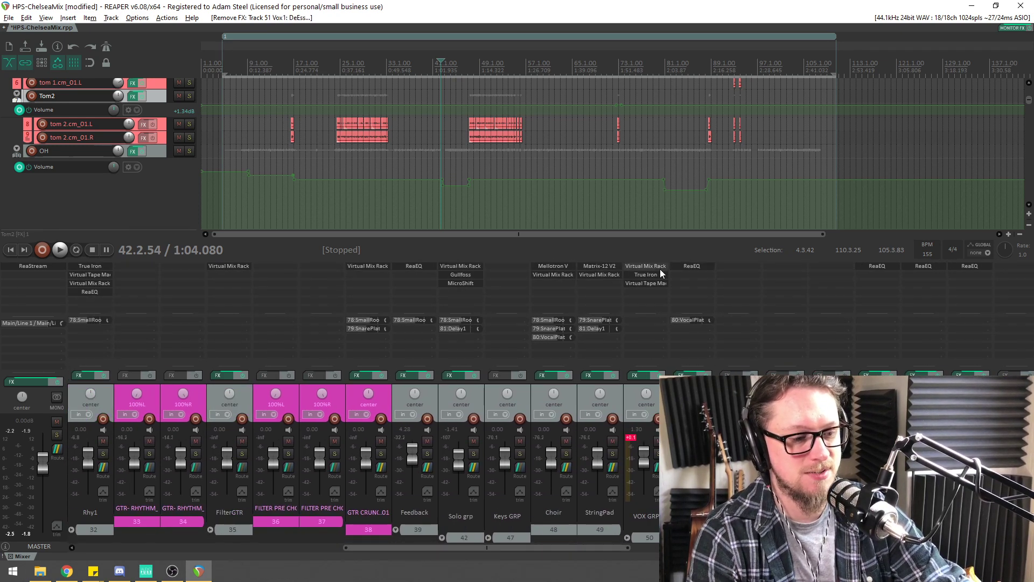
alt+click(640, 267)
alt+click(642, 268)
alt+click(642, 269)
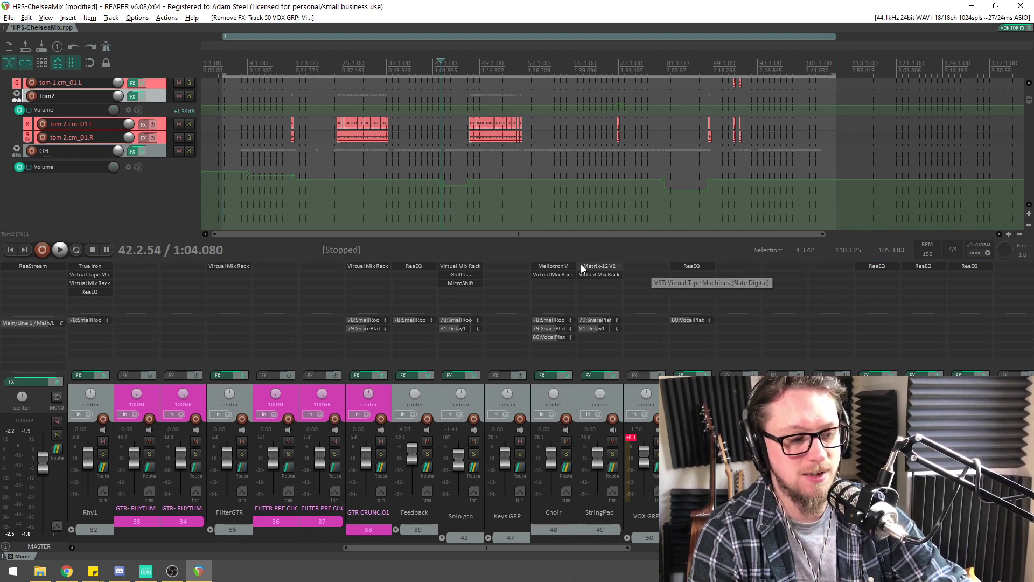
Remove Matrix-12 V2 and Virtual Mix Rack from StringPad, and Mellotron V and Virtual Mix Rack from Choir
alt+click(595, 266)
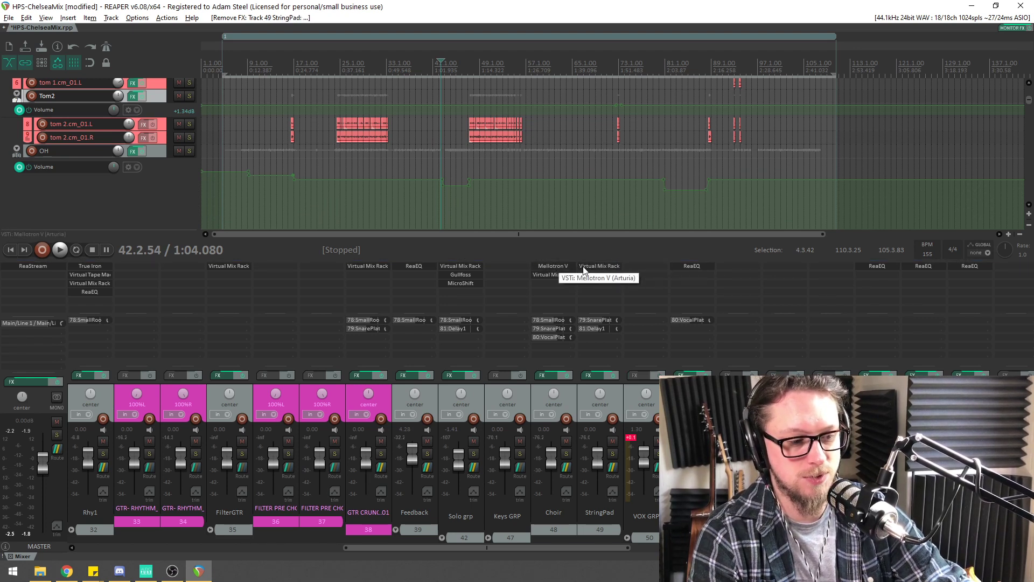
alt+click(583, 267)
alt+click(574, 268)
alt+click(552, 267)
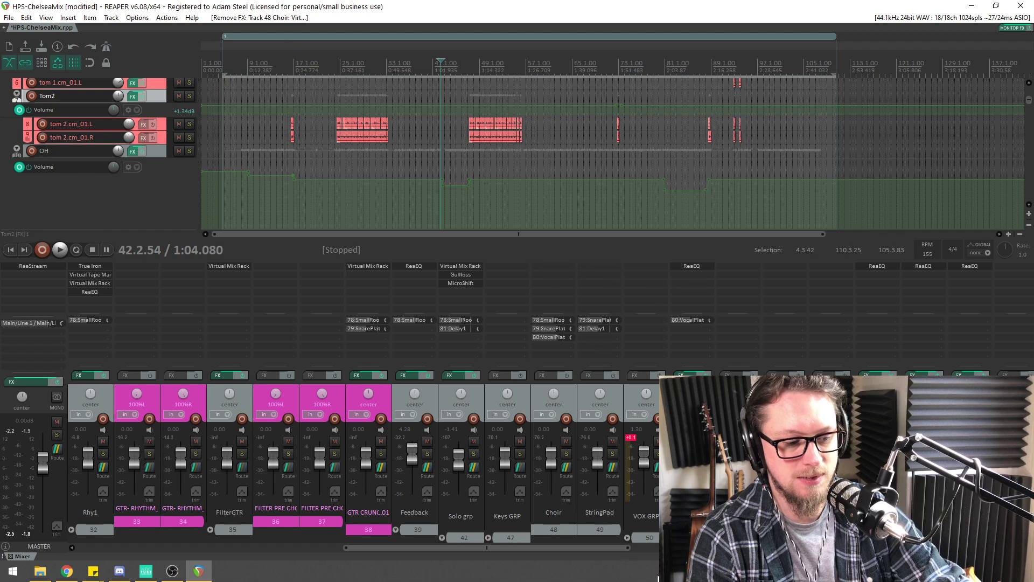
Remove Virtual Mix Rack, Gullfoss and MicroShift from Solo grp, and Virtual Mix Rack from the GTR CRUNCH track
scroll(548, 545, left, 5)
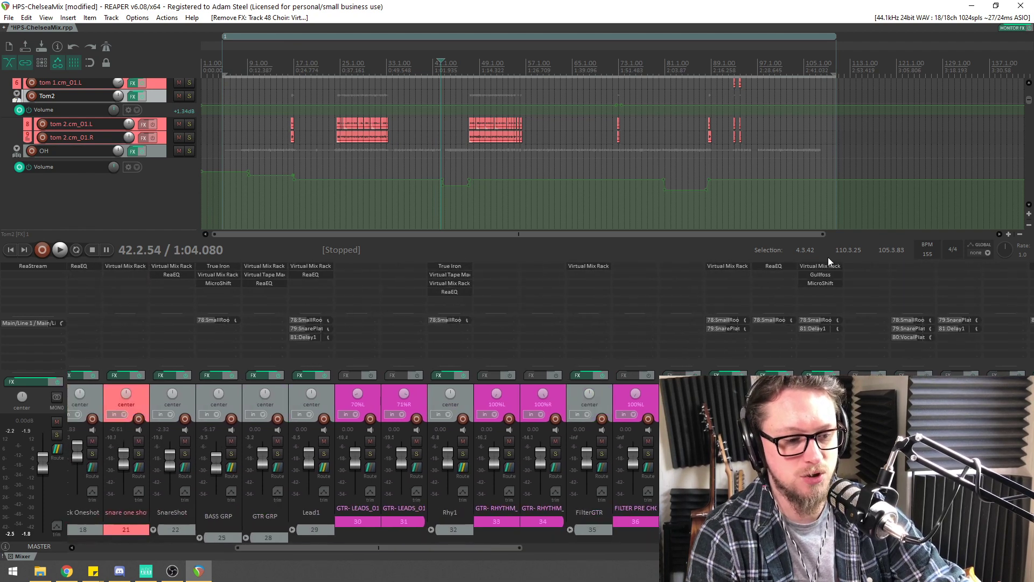
alt+click(819, 265)
alt+click(818, 265)
alt+click(818, 265)
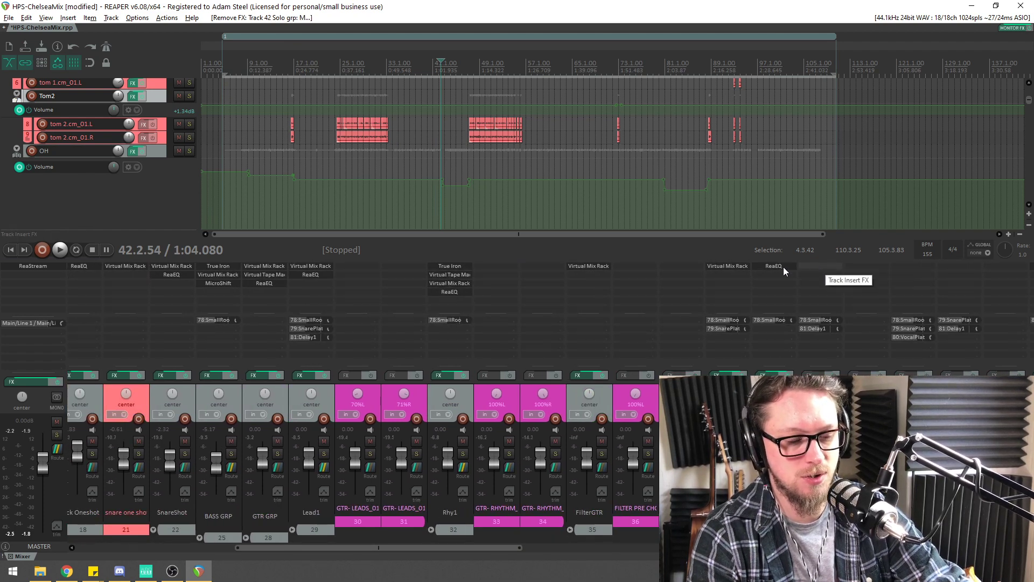
alt+click(732, 266)
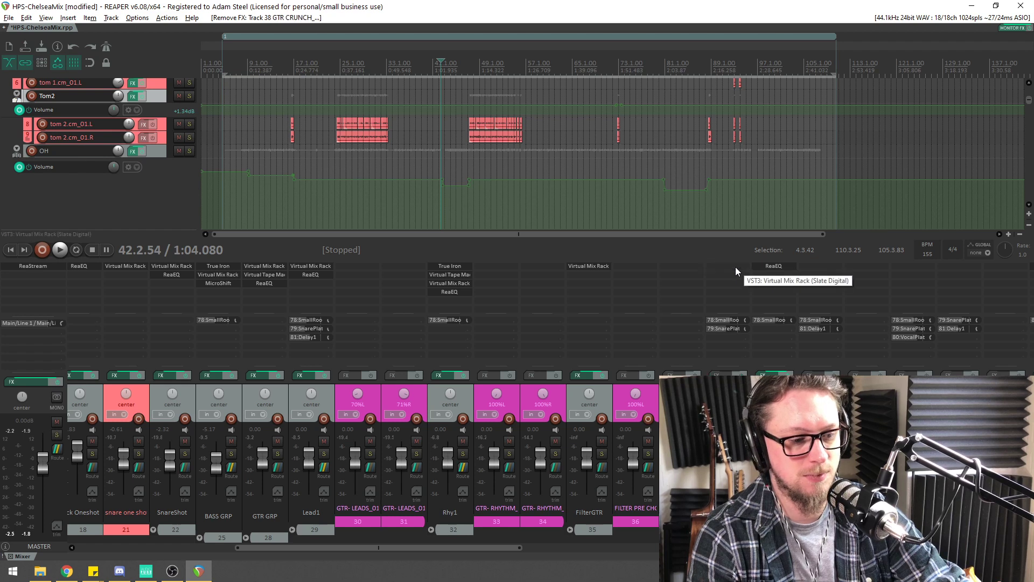
Remove Virtual Mix Rack from FilterGTR, and True Iron, Virtual Tape Machines and Virtual Mix Rack from Rhy1
alt+click(592, 267)
alt+click(448, 266)
alt+click(443, 267)
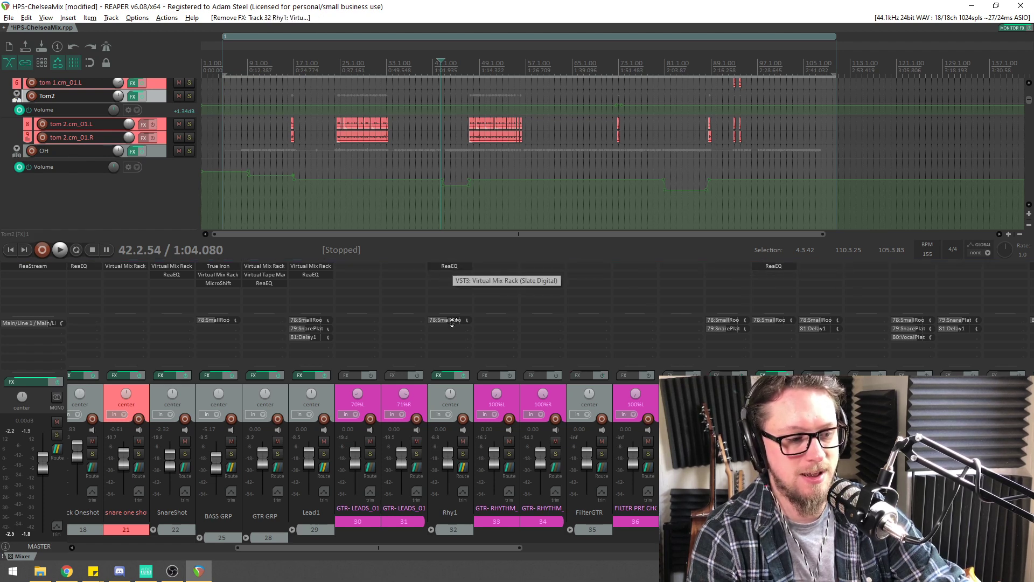
Remove Virtual Mix Rack from Lead1, Virtual Mix Rack and Virtual Tape Machines from GTR GRP, and True Iron, Virtual Mix Rack and MicroShift from BASS GRP
scroll(422, 550, left, 8)
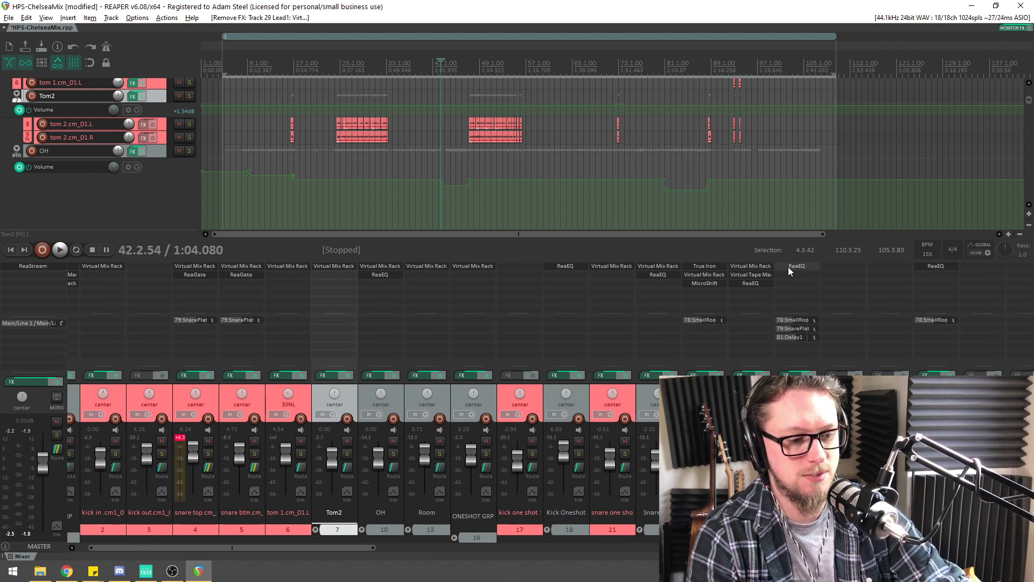
alt+click(743, 265)
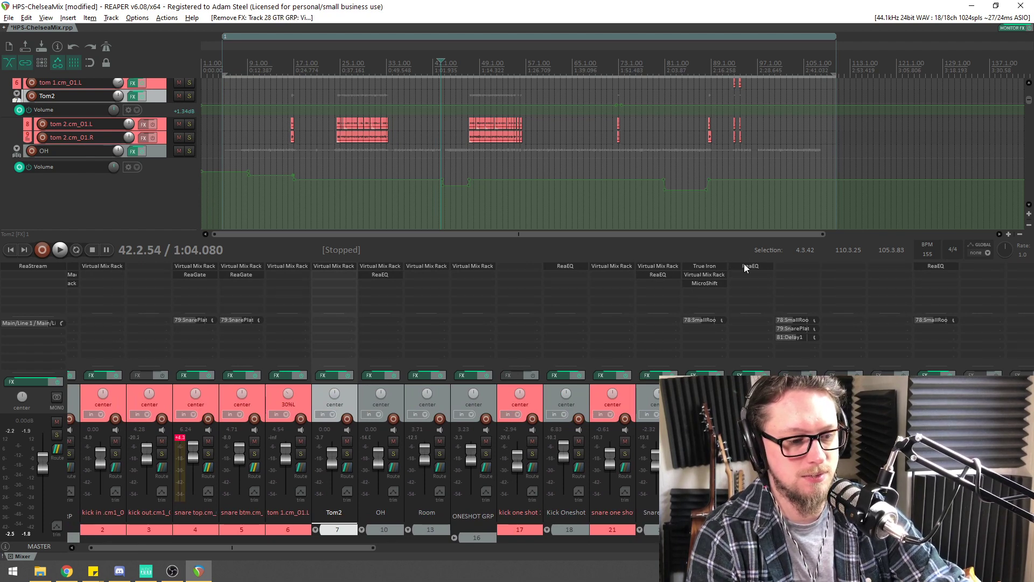
alt+click(699, 268)
alt+click(699, 268)
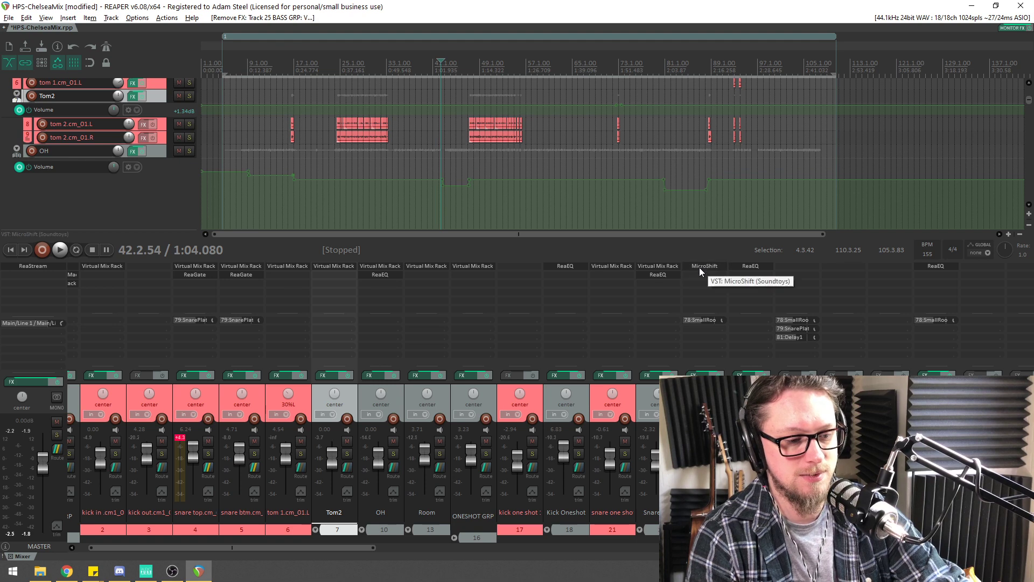
alt+click(699, 268)
Remove Virtual Mix Rack from the SnareShot, snare one shot, ONESHOT GRP, Room and OH tracks
alt+click(654, 264)
alt+click(600, 265)
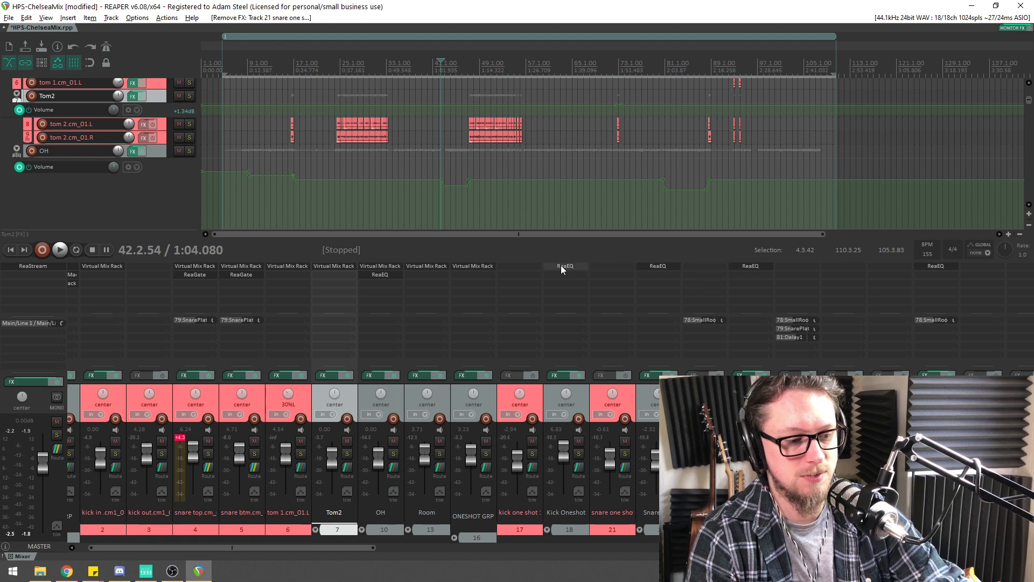
alt+click(439, 265)
alt+click(388, 266)
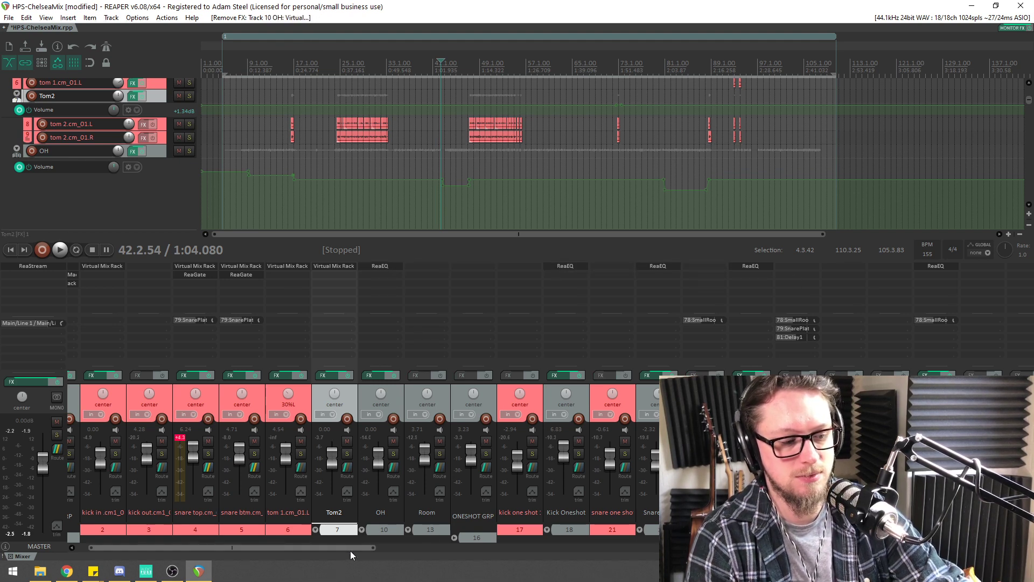
Remove Virtual Mix Rack from the Tom2, tom 1, snare btm and snare top tracks
drag(350, 551, 286, 548)
alt+click(363, 264)
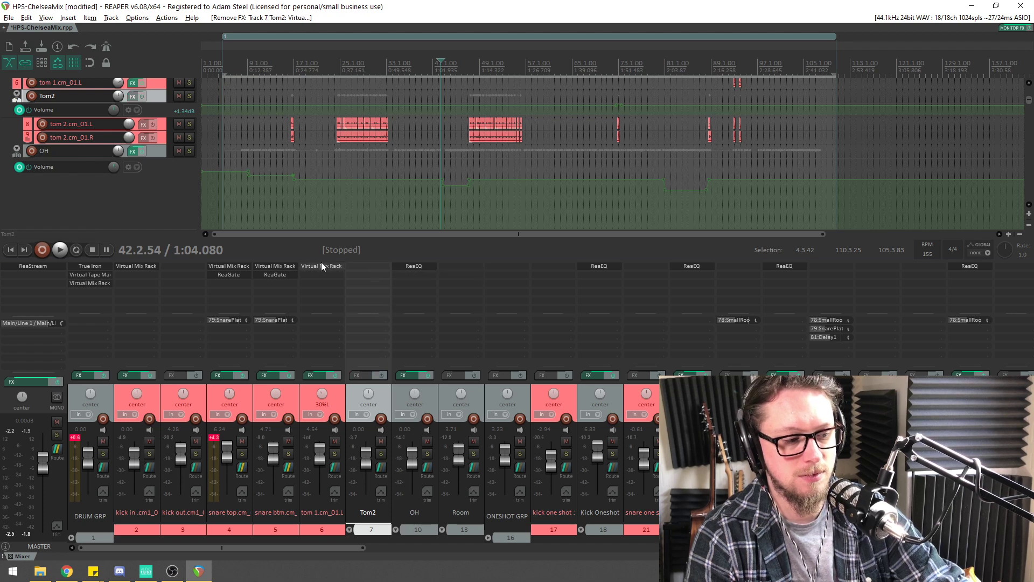
alt+click(312, 266)
alt+click(264, 267)
alt+click(235, 268)
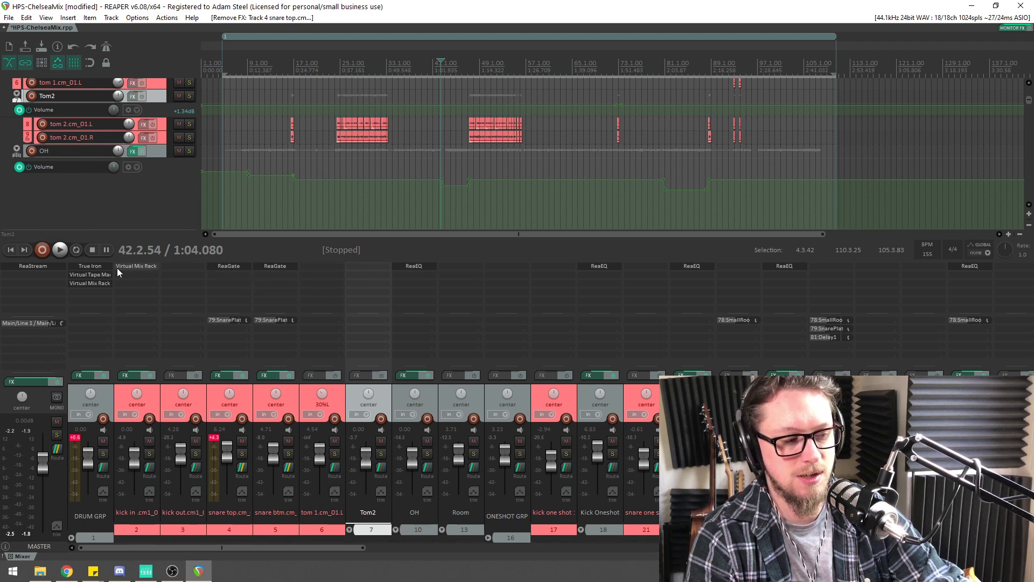
Remove True Iron, Virtual Tape Machines and Virtual Mix Rack from DRUM GRP, and Virtual Mix Rack from the kick in track
alt+click(89, 266)
alt+click(87, 267)
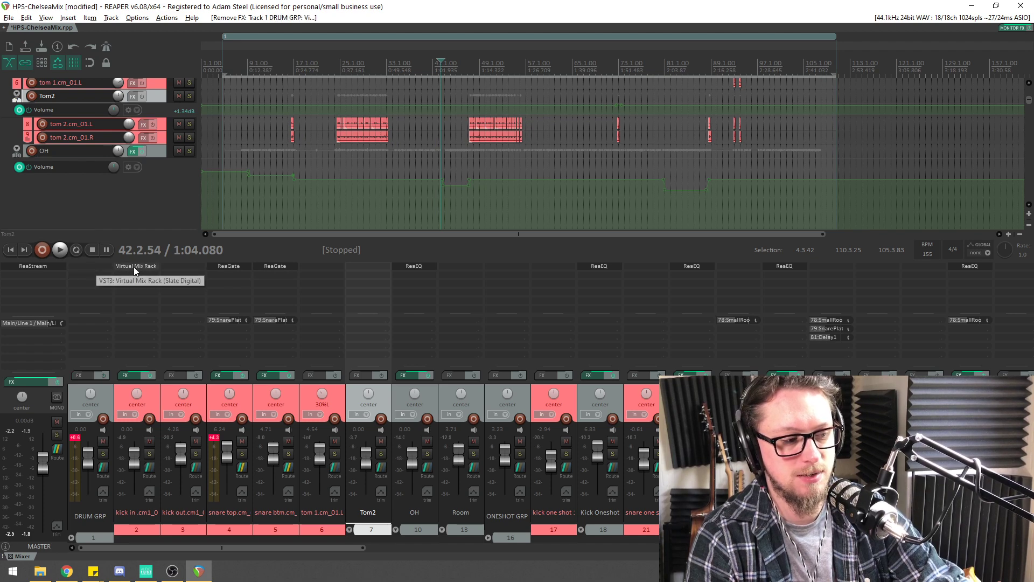
alt+click(134, 266)
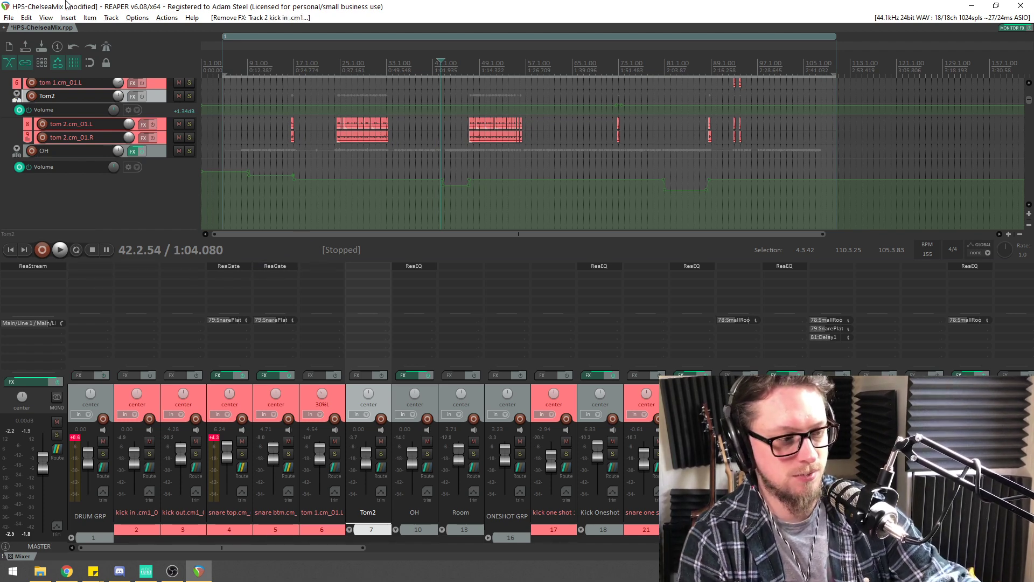
Save the project as a new file named HPS-ChelseaMix-stockplugins.rpp
click(8, 17)
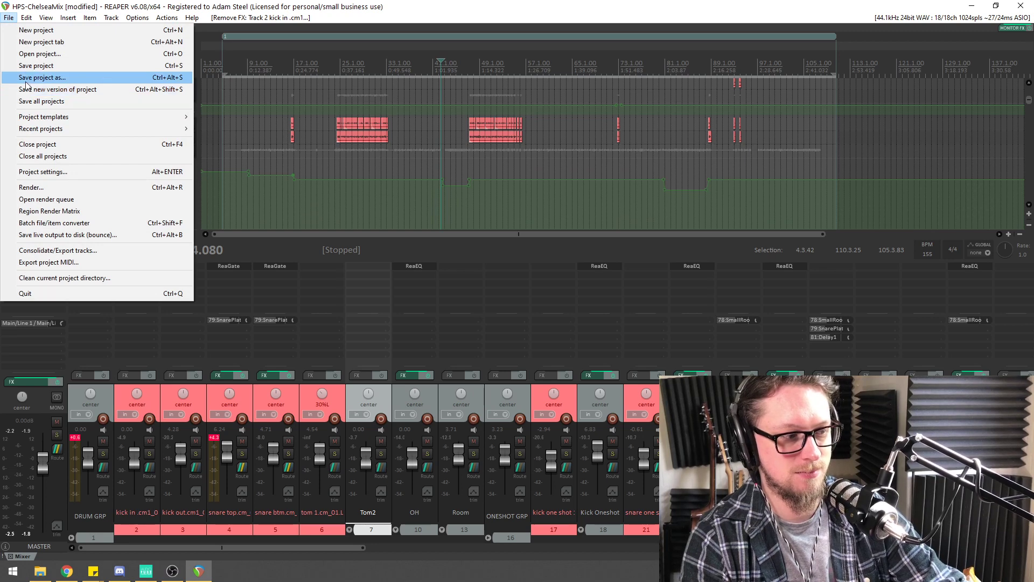
click(42, 77)
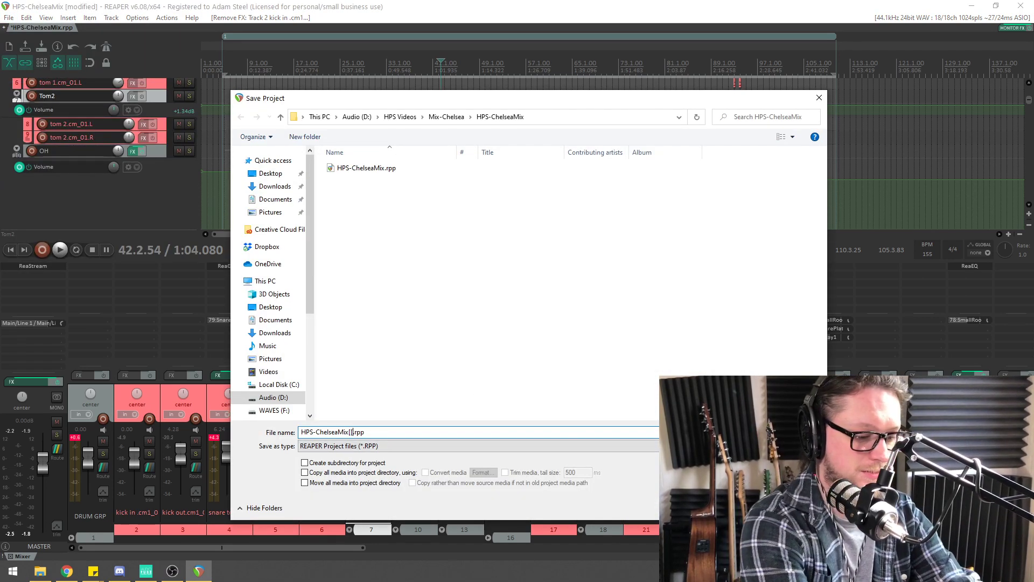
key(BackSpace)
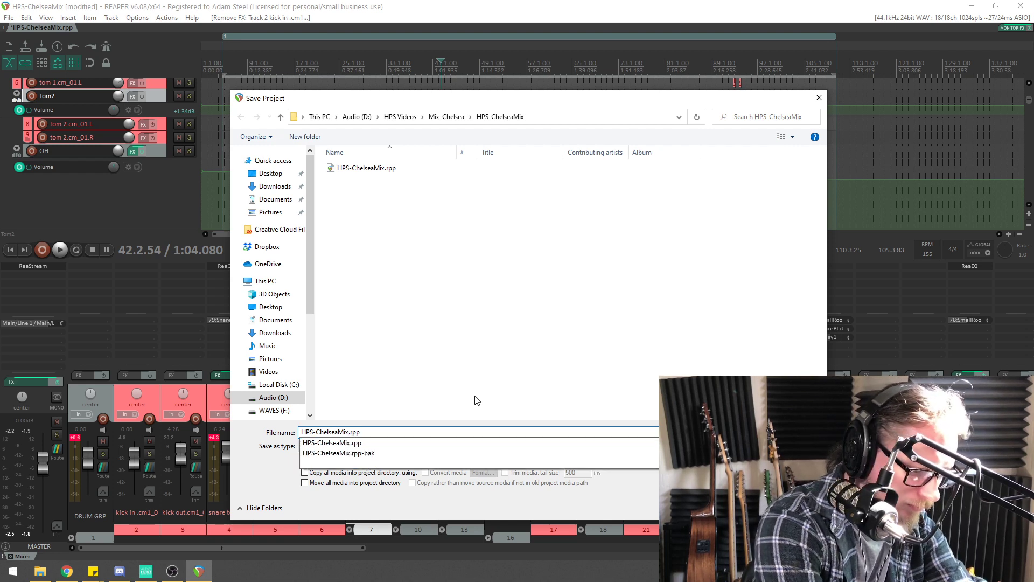
text(=)
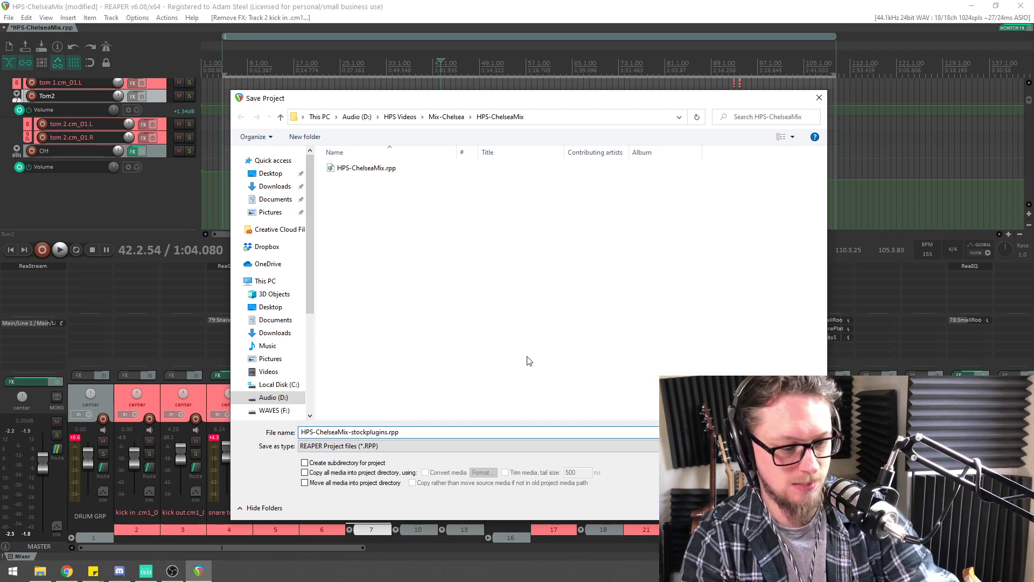
key(Return)
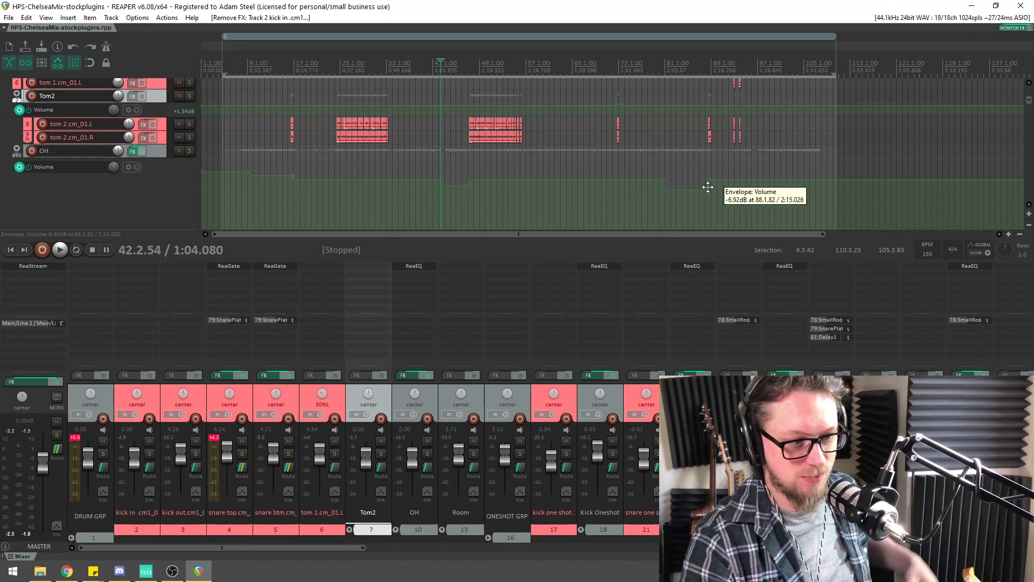
Play the mix from near the song's start and look through the mixer's guitar and bass channels for leftover plug-ins
click(247, 66)
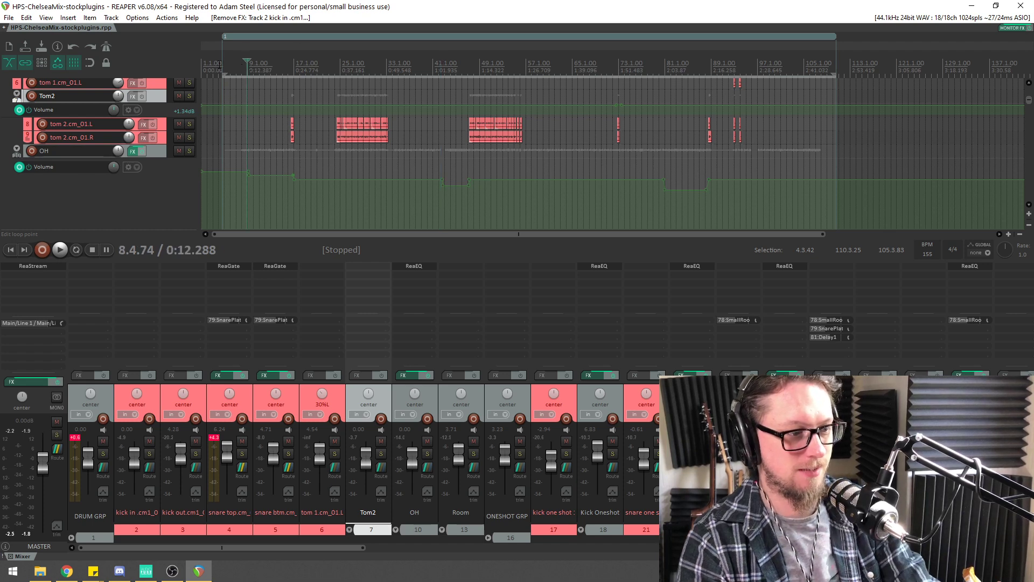
key(space)
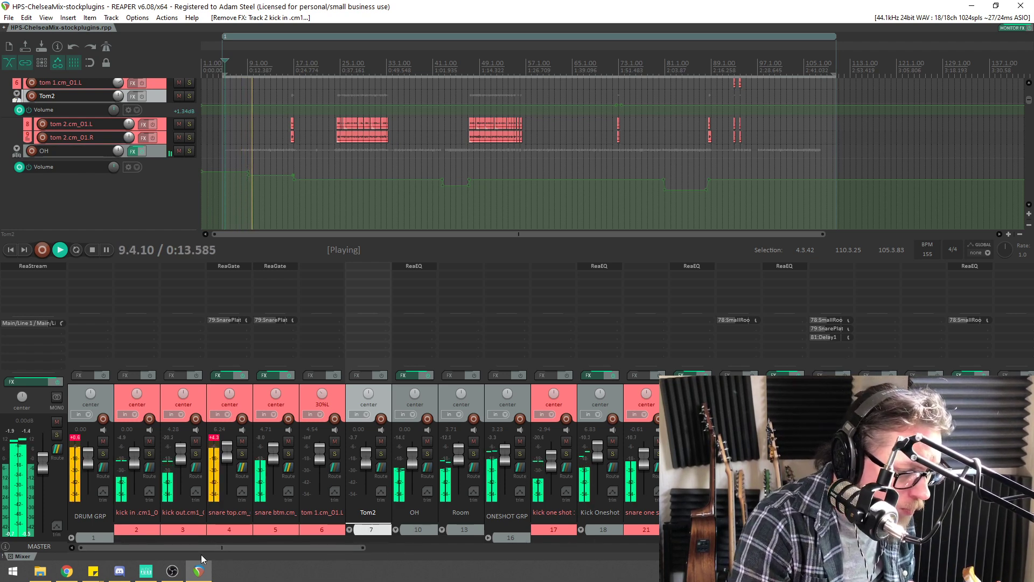
drag(213, 548, 377, 557)
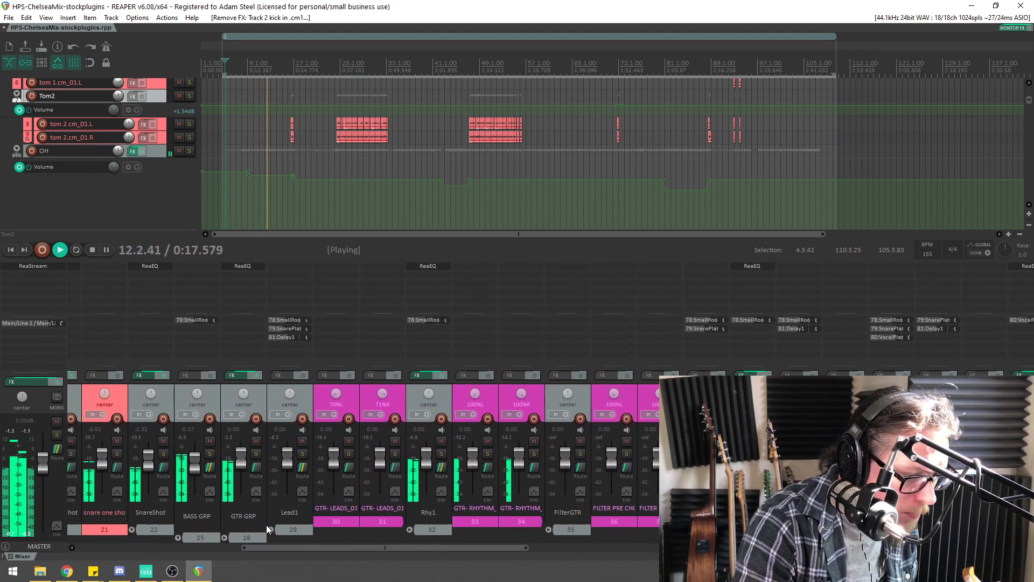
Show the BASS GRP child tracks and remove AmpliTube 4, Torpedo Wall of Sound and Virtual Mix Rack from bass di, and Darkglass Ultra from Bass Grind
click(179, 538)
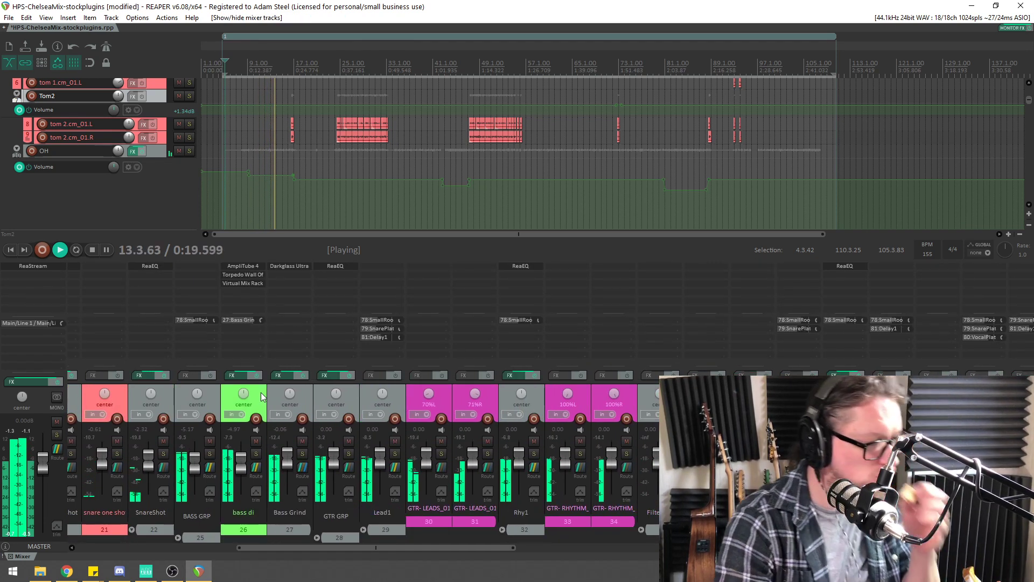
alt+click(243, 266)
alt+click(243, 266)
alt+click(260, 266)
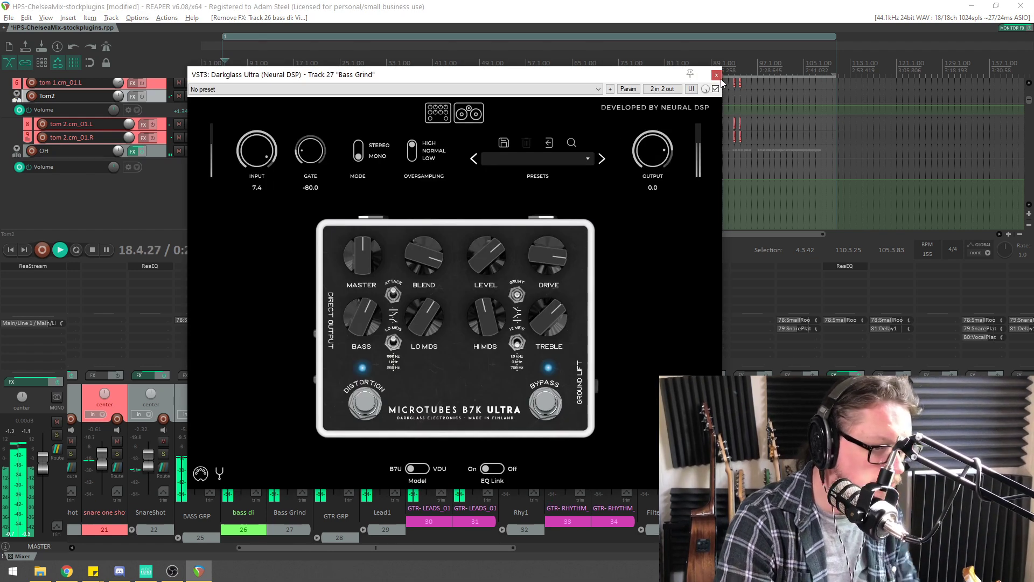
click(716, 75)
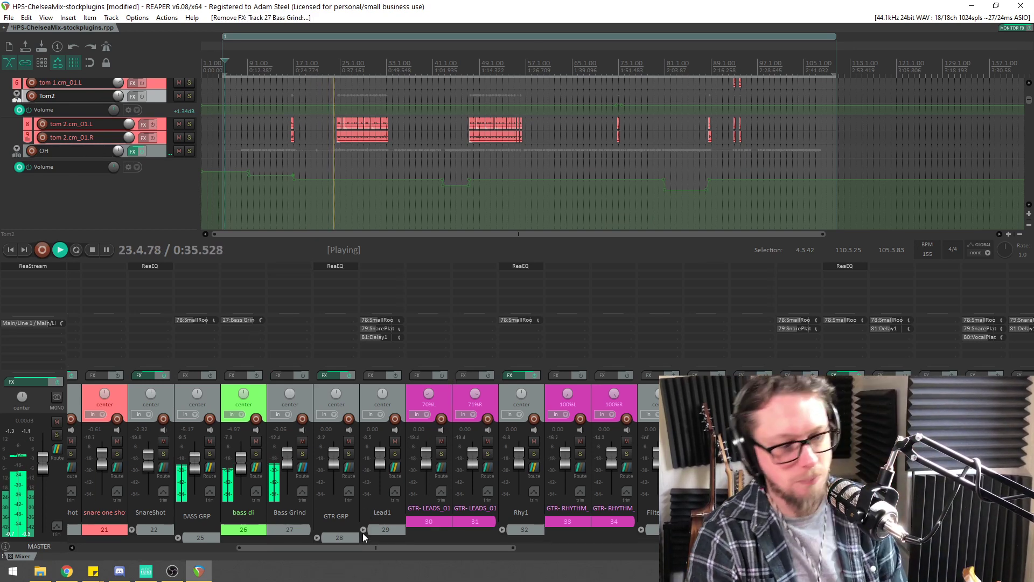
Check the vocal channels during playback, stop it, and examine each track's CPU use and effect count in the Performance Meter
drag(372, 549, 633, 572)
key(space)
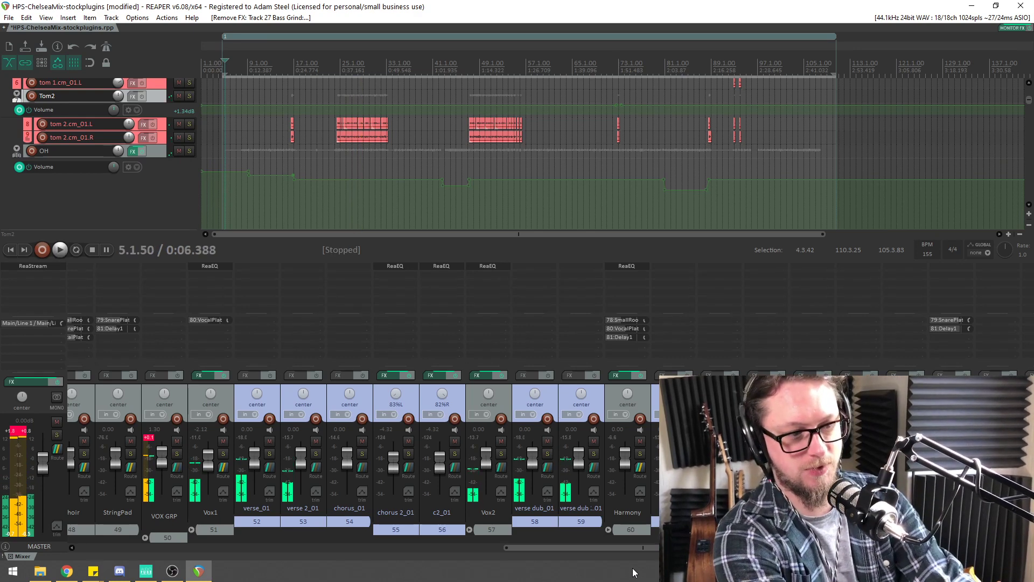
key(ctrl+alt+p)
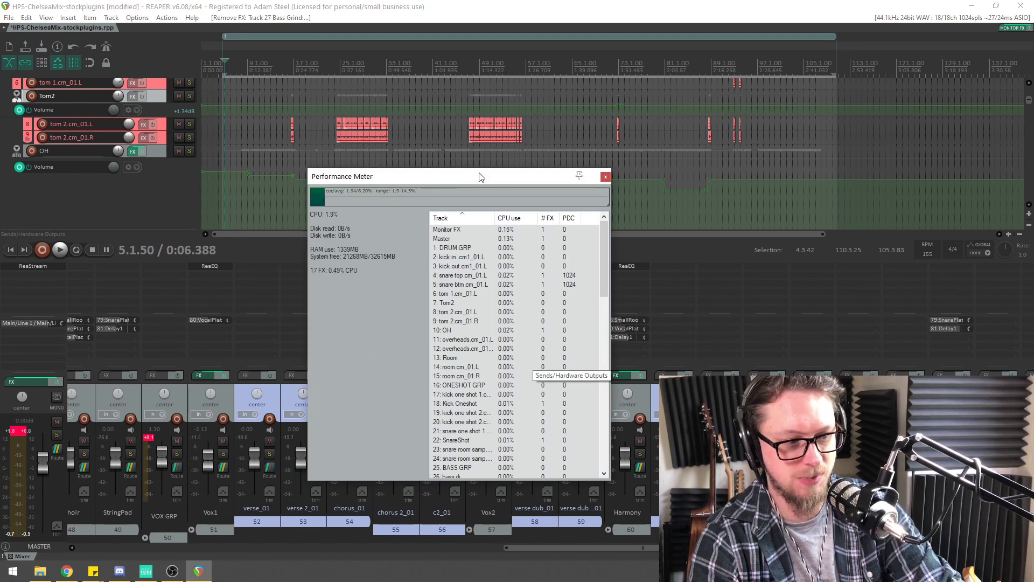
drag(481, 177, 630, 174)
scroll(638, 261, down, 20)
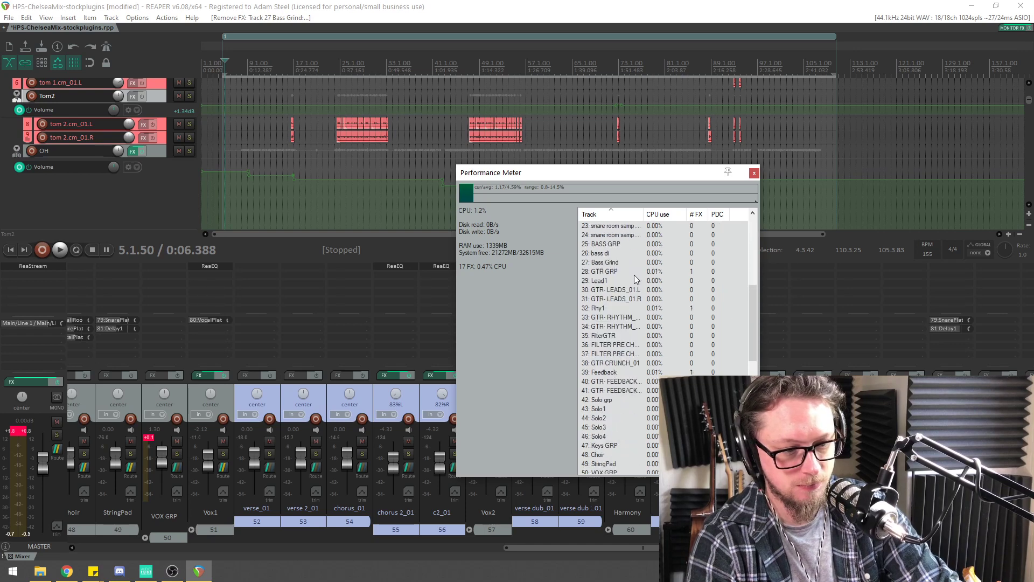
scroll(633, 301, up, 9)
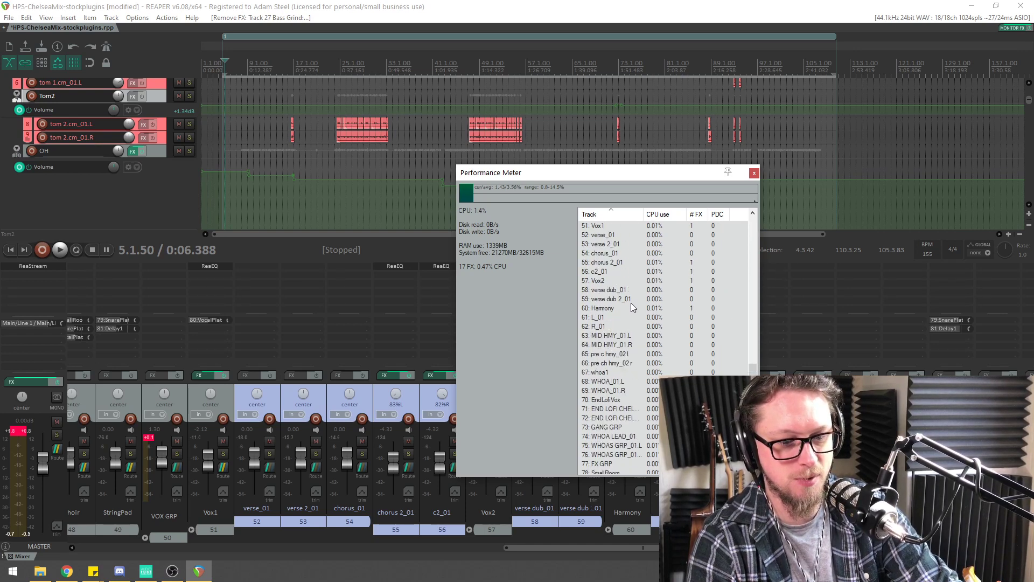
drag(613, 171, 373, 185)
scroll(412, 250, up, 10)
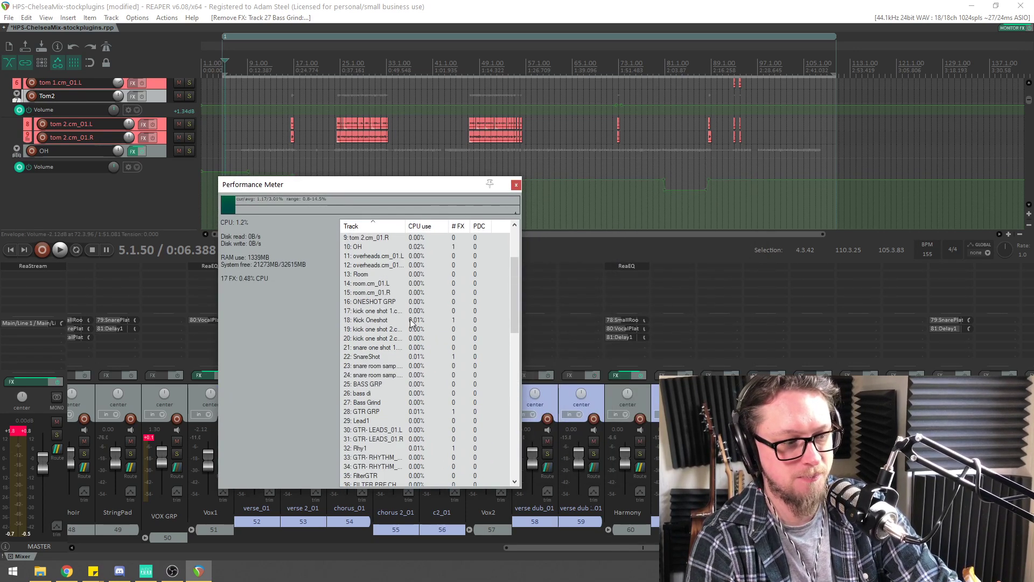
Sort the Performance Meter's tracks by CPU use and check the load while briefly playing the project
click(423, 226)
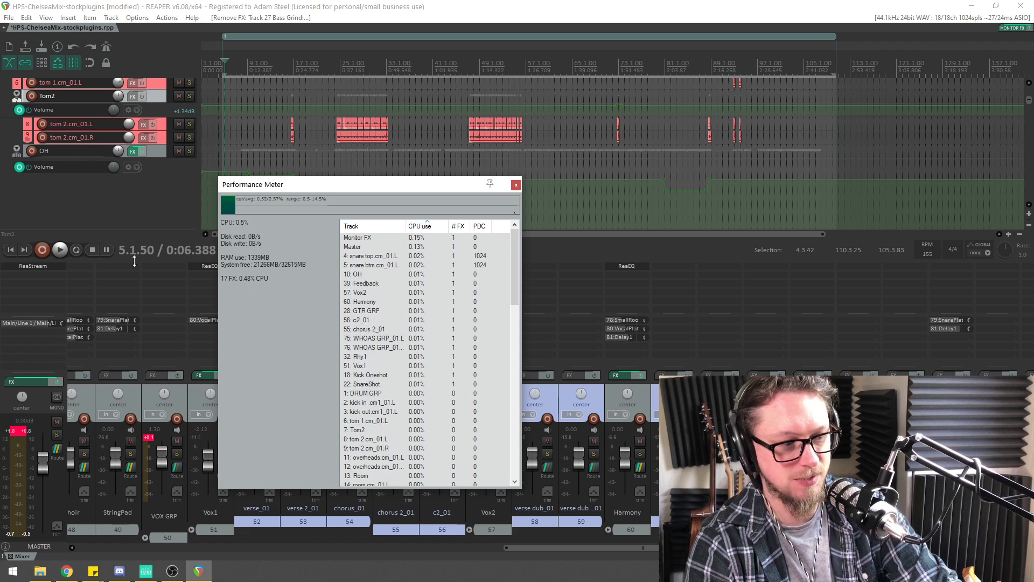
key(space)
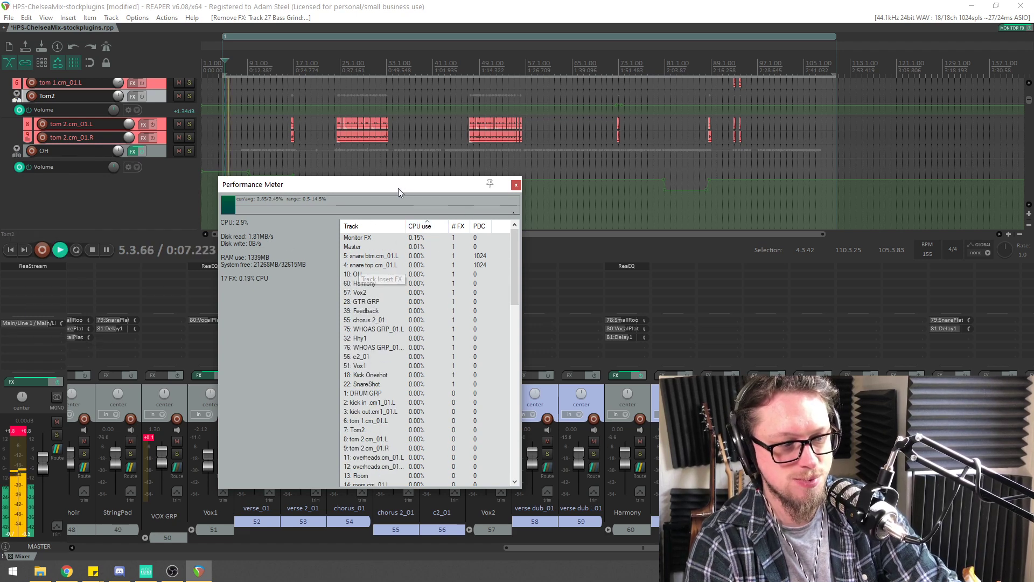
drag(399, 188, 367, 193)
key(space)
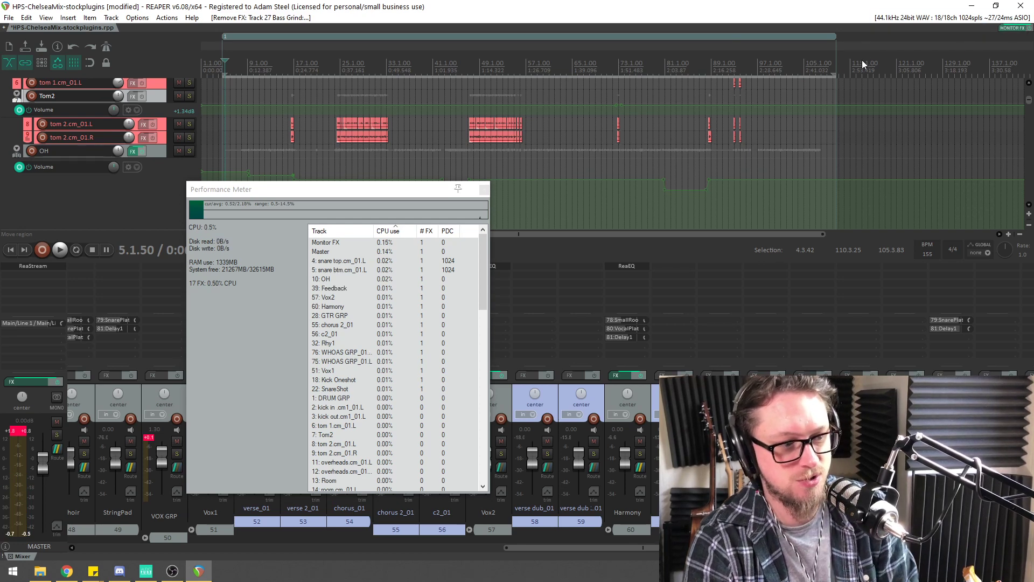
Inspect the Sonarworks Reference 4 plug-in in the monitoring effects, and close it along with the Performance Meter
click(1012, 28)
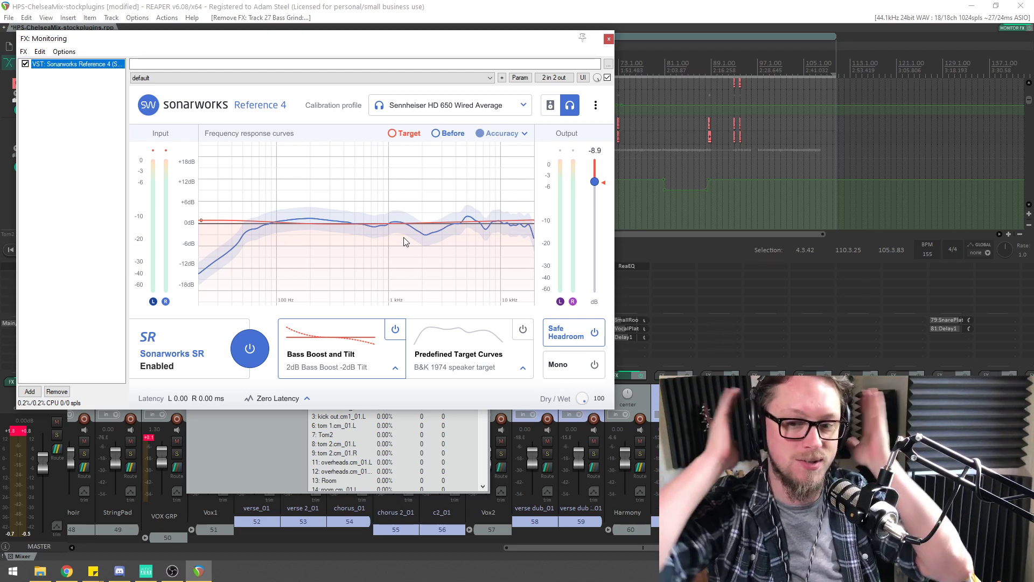
key(Escape)
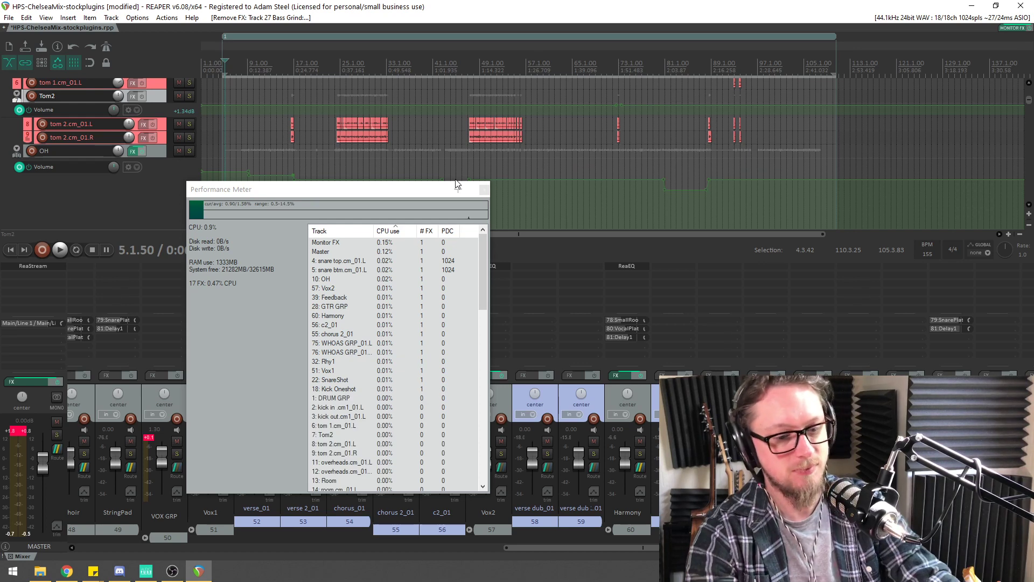
click(483, 190)
scroll(474, 126, up, 3)
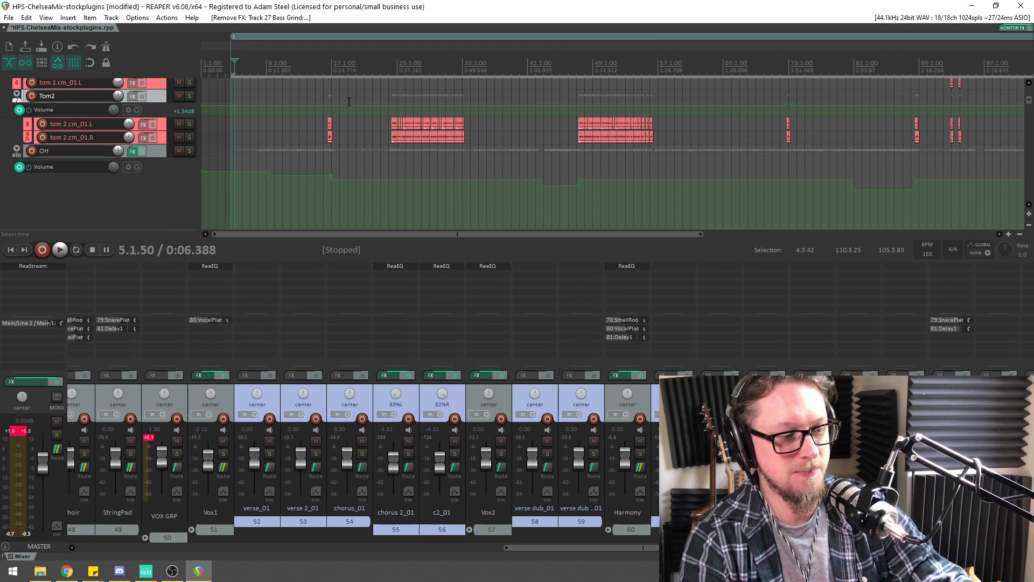
Save the project and hide the mixer to give the track list the full window height
scroll(436, 95, down, 2)
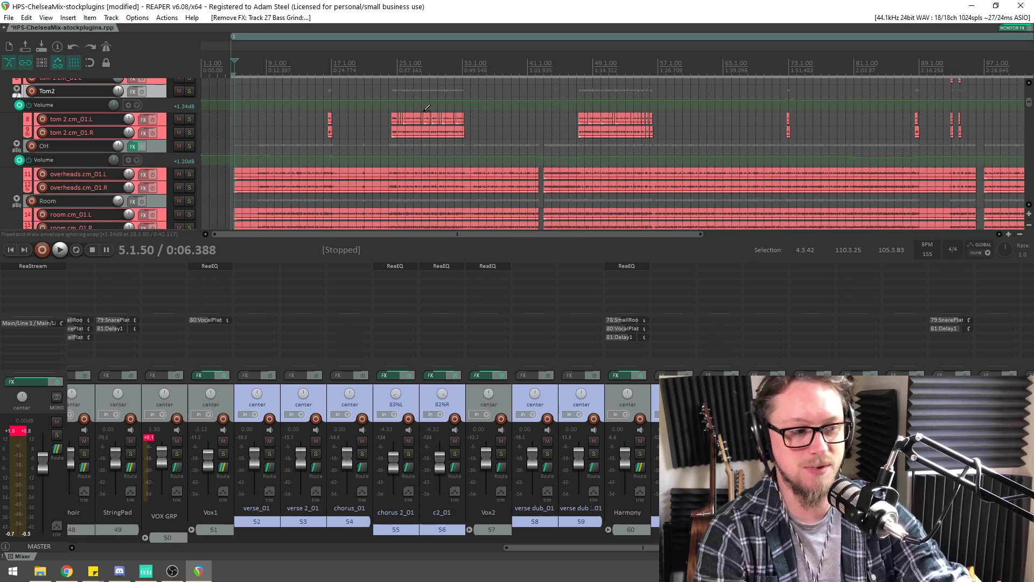
key(ctrl+s)
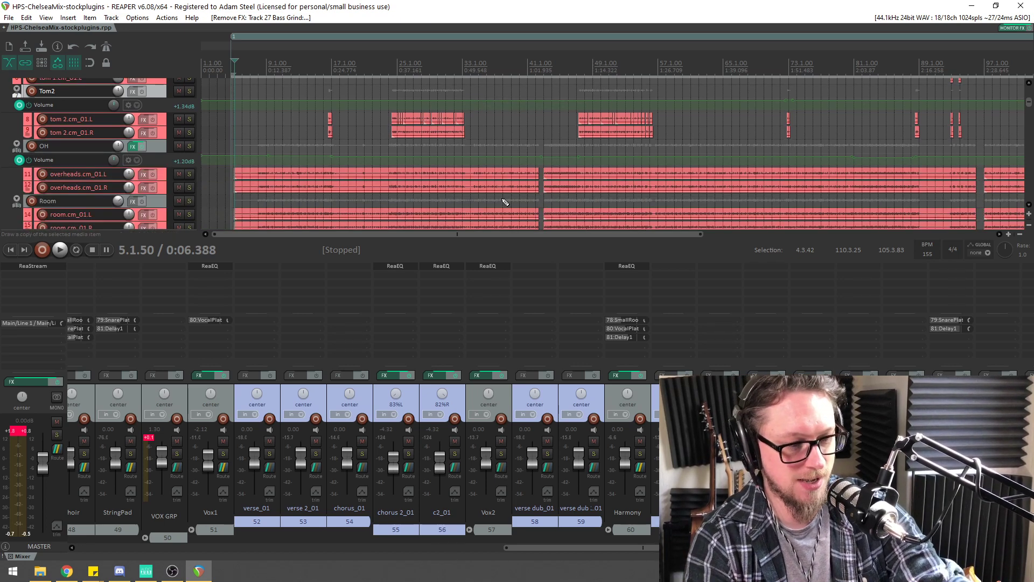
key(ctrl+m)
scroll(539, 186, down, 3)
scroll(491, 192, up, 1)
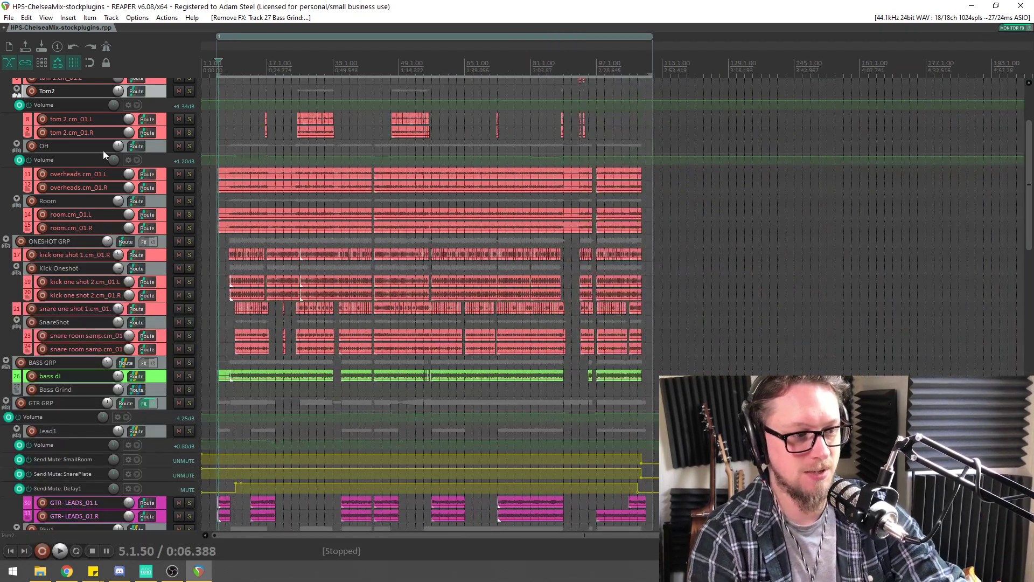
Clear the volume envelopes of the OH and Tom2 tracks and remove both envelopes completely
drag(154, 167, 150, 220)
click(138, 159)
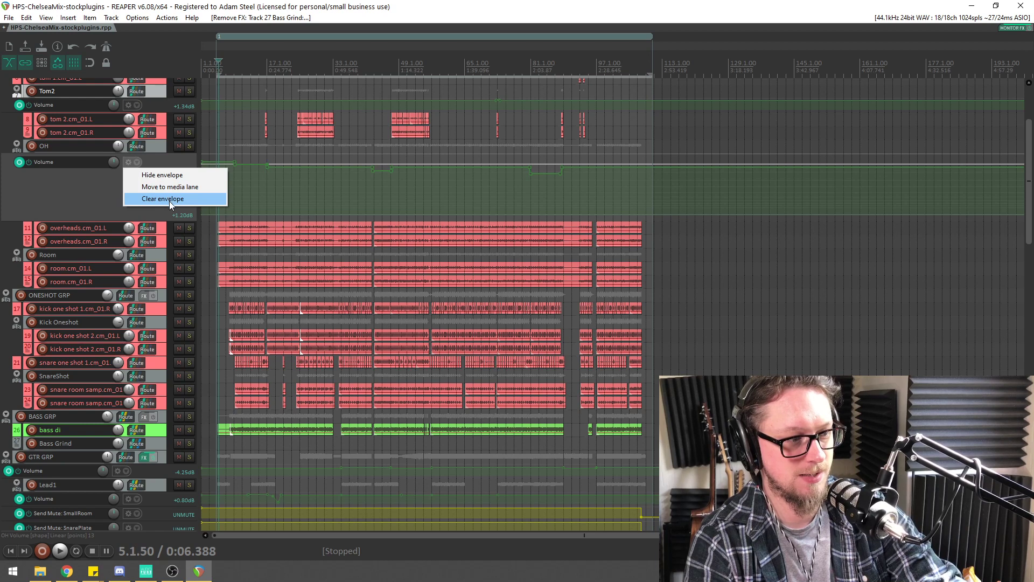
click(169, 202)
click(510, 320)
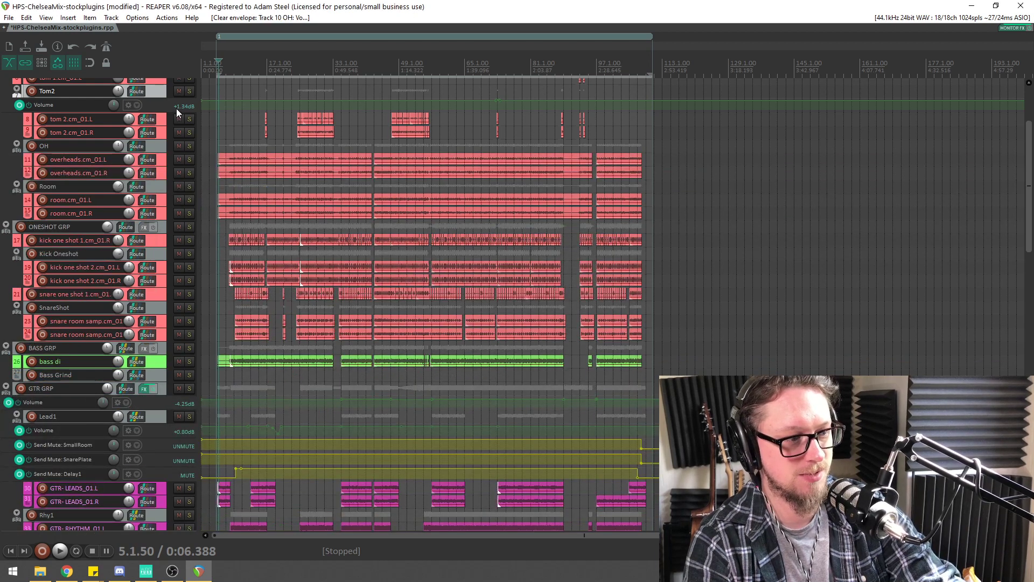
drag(175, 112, 140, 149)
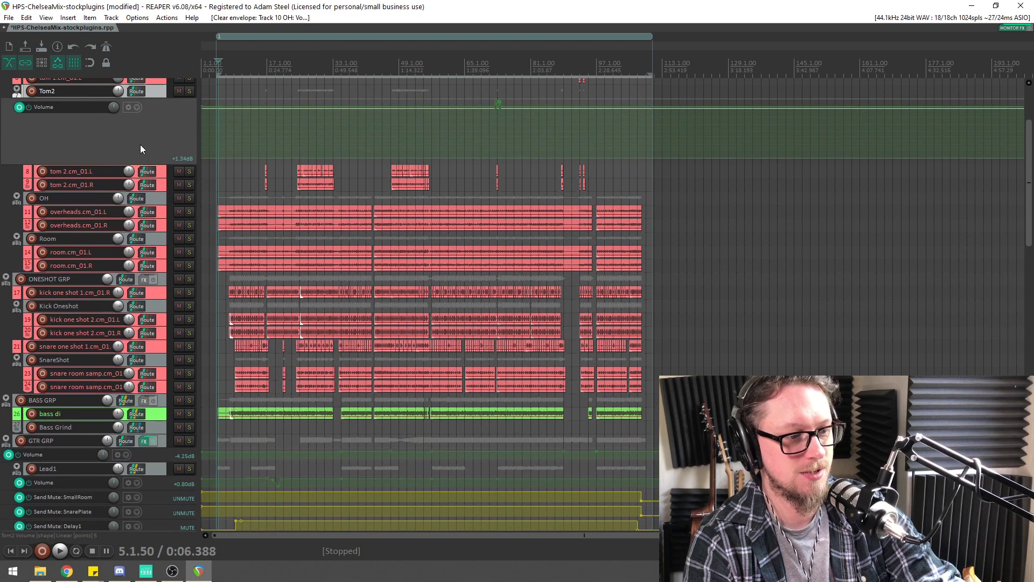
click(132, 108)
click(152, 146)
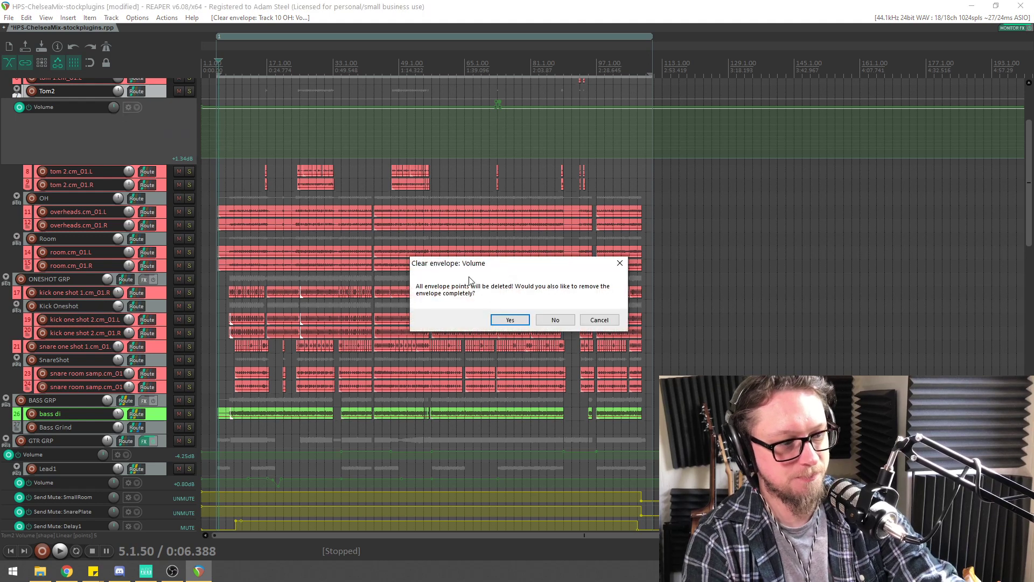
click(510, 320)
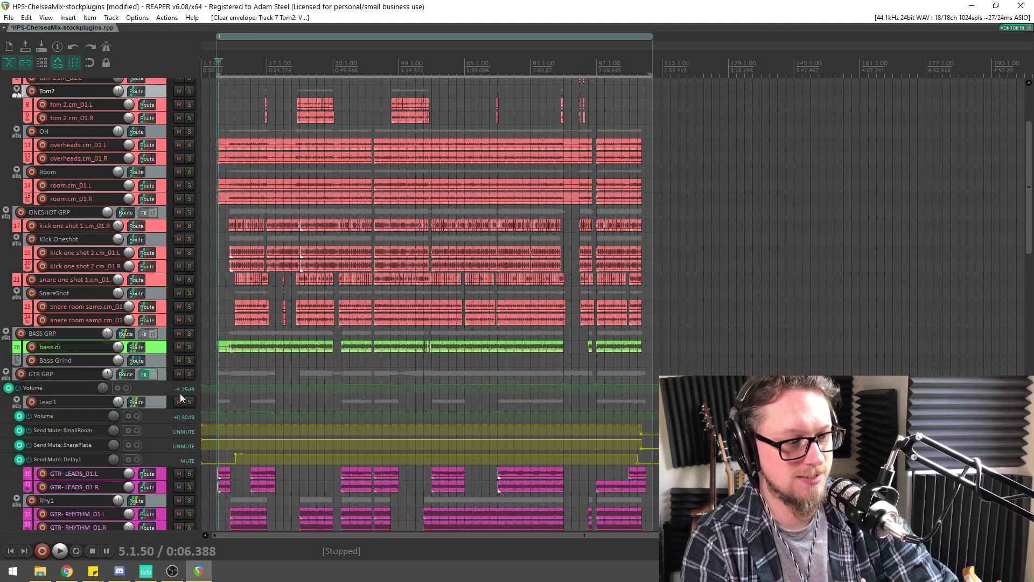
Clear the volume envelope of the GTR GRP track and remove it completely
click(180, 396)
click(186, 392)
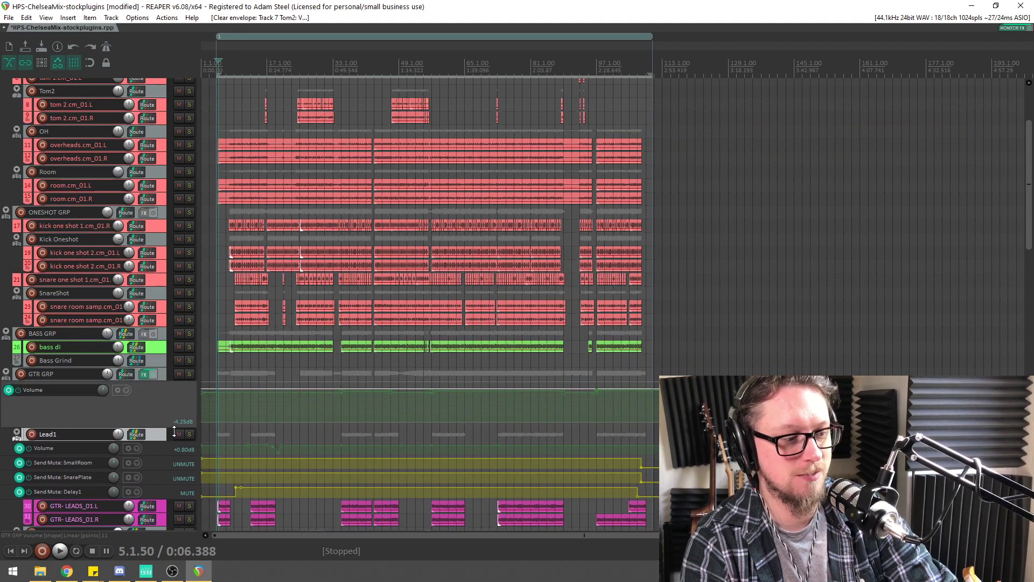
click(119, 390)
click(172, 426)
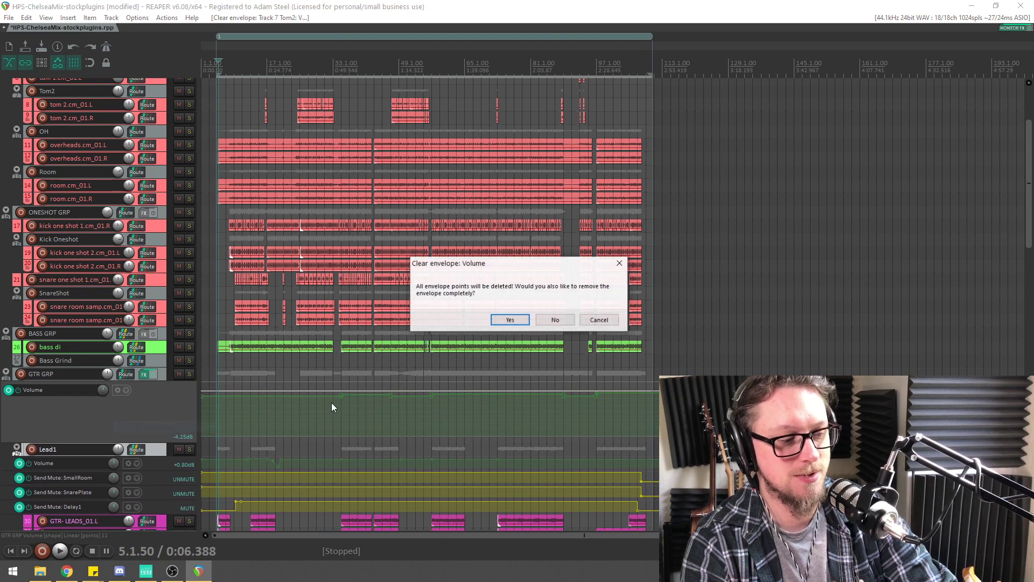
click(521, 323)
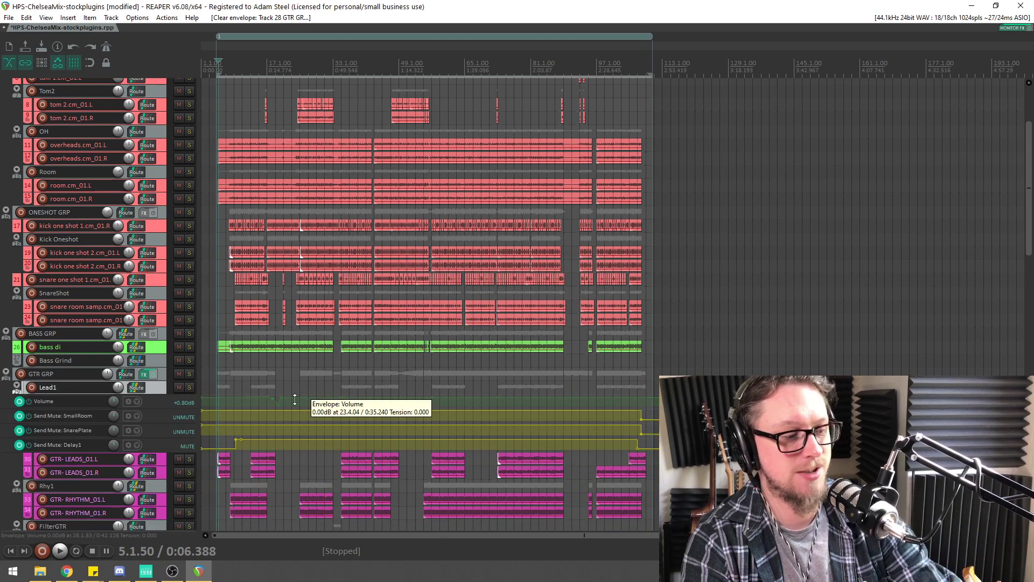
Enlarge Lead1's volume envelope and examine its dip around bar 18 along with the Delay1 send mute automation
drag(206, 430, 179, 447)
click(128, 404)
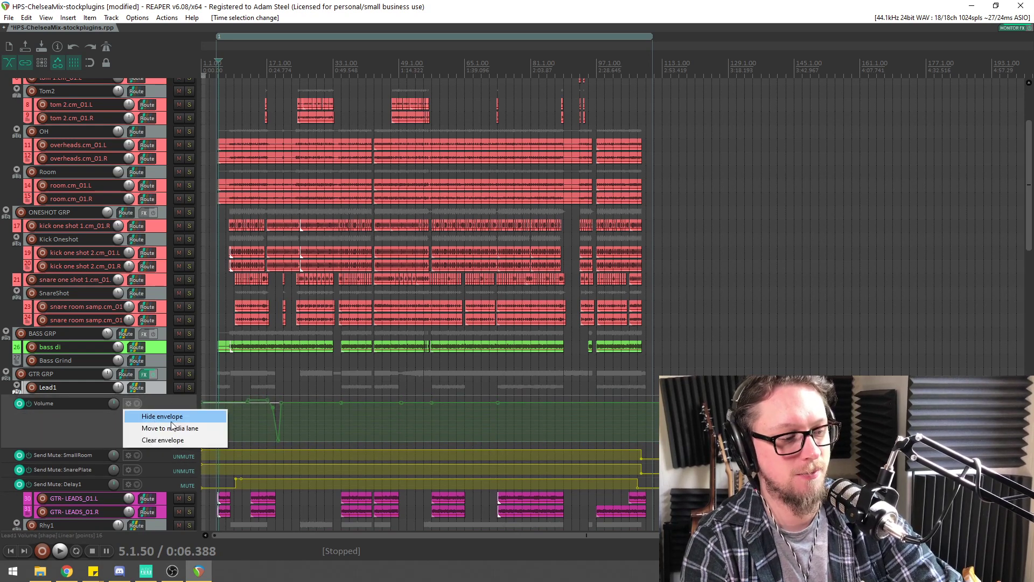
click(90, 438)
click(274, 74)
scroll(274, 74, up, 6)
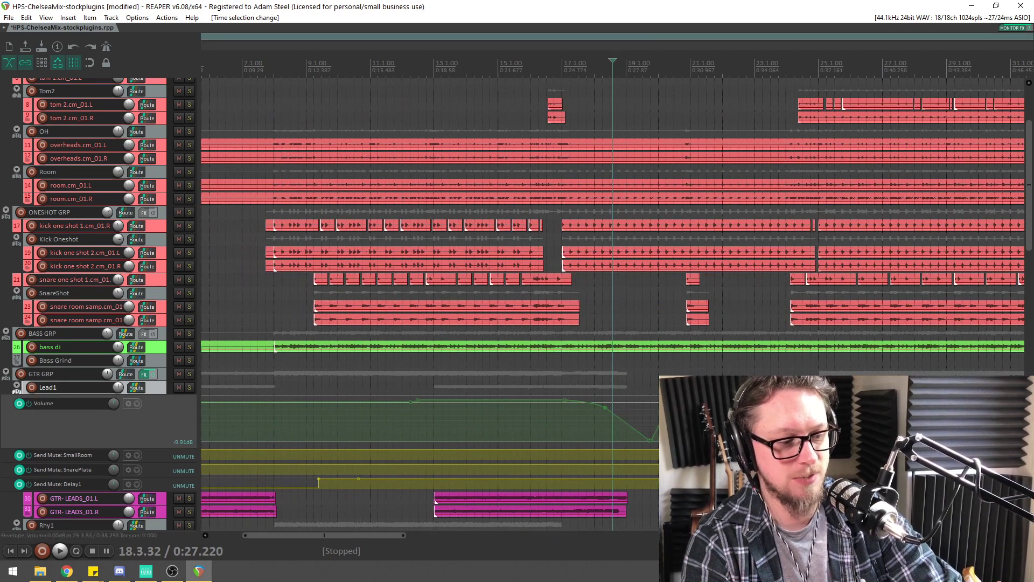
scroll(535, 412, down, 2)
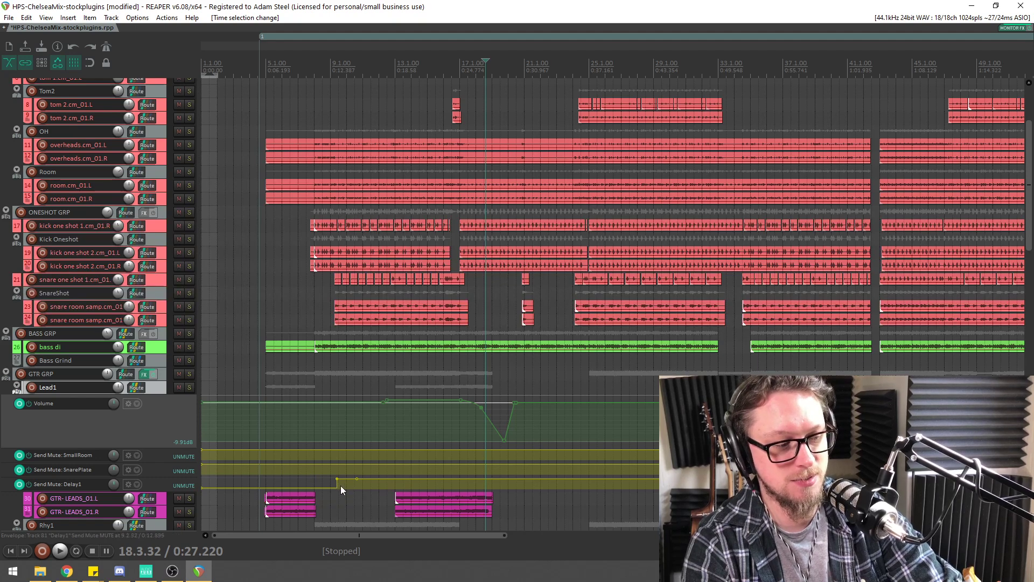
scroll(323, 402, down, 4)
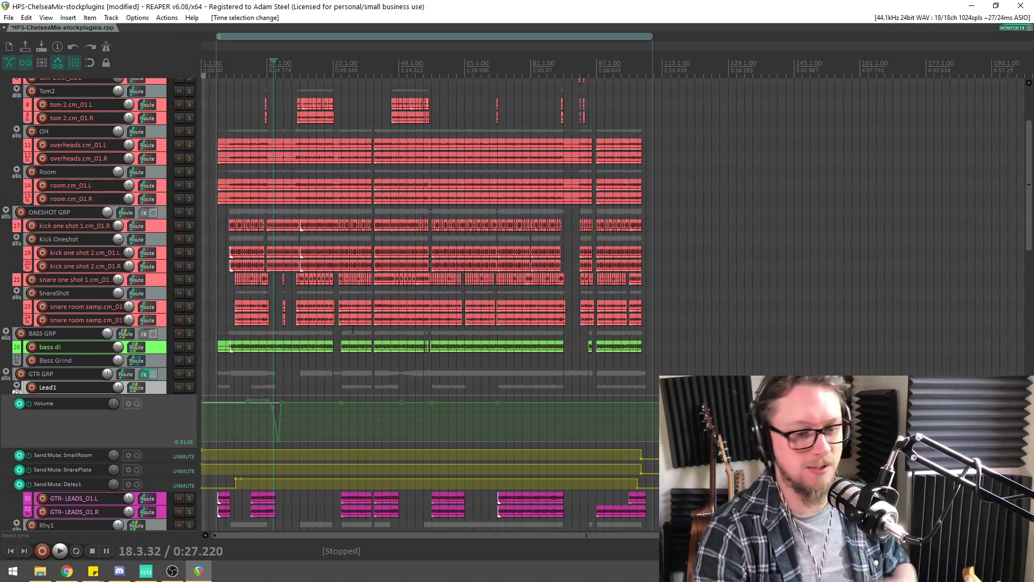
scroll(275, 344, up, 4)
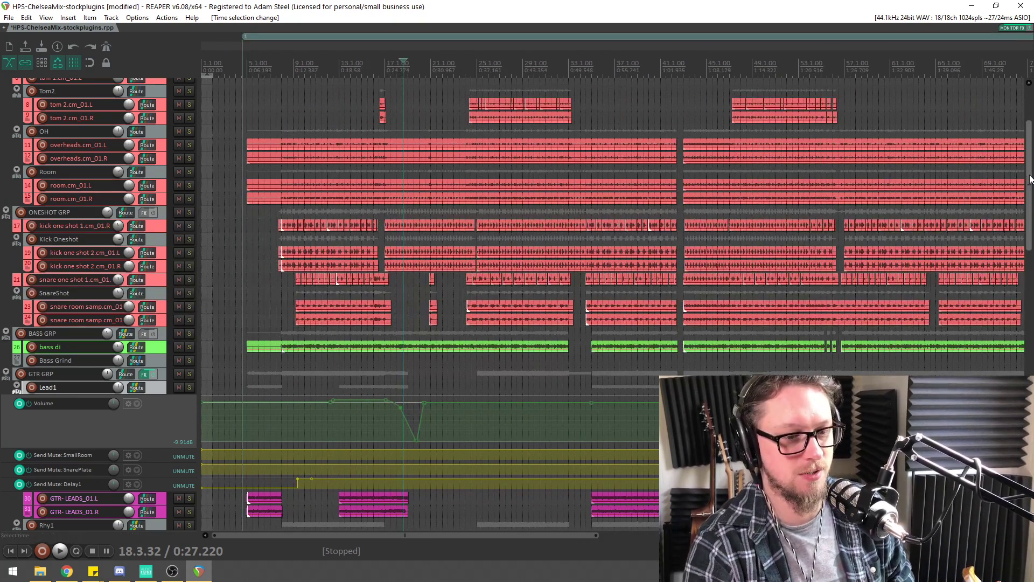
Clear the volume envelopes of the VOX GRP and Vox1 tracks and remove both completely
scroll(1030, 179, down, 15)
scroll(538, 296, down, 3)
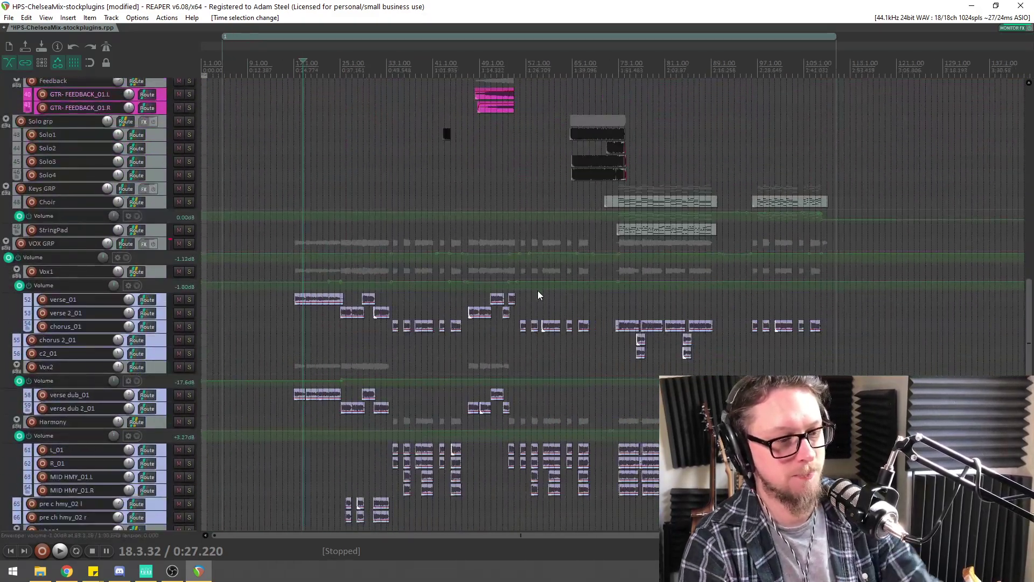
scroll(538, 295, down, 2)
click(125, 257)
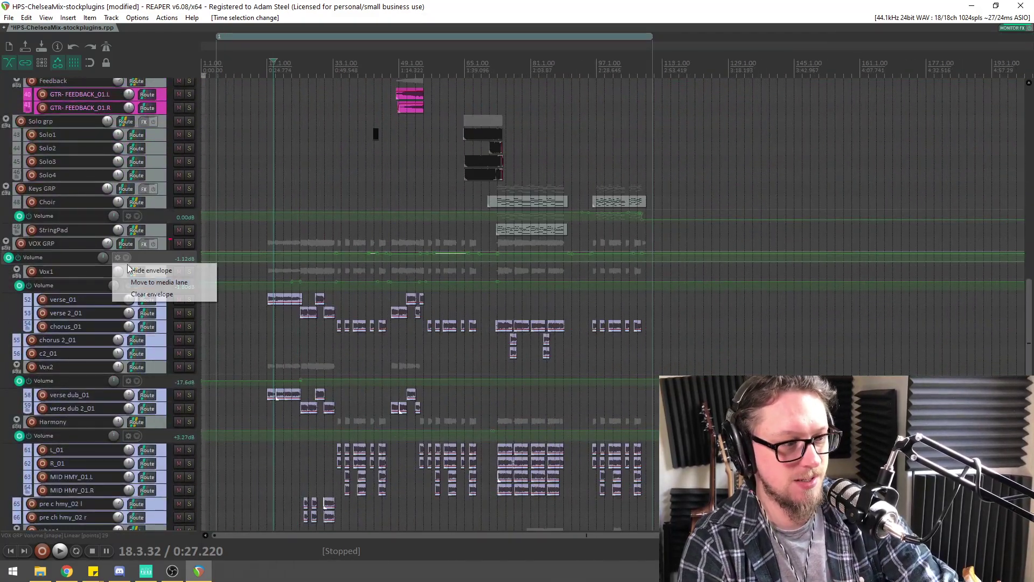
click(151, 294)
click(510, 320)
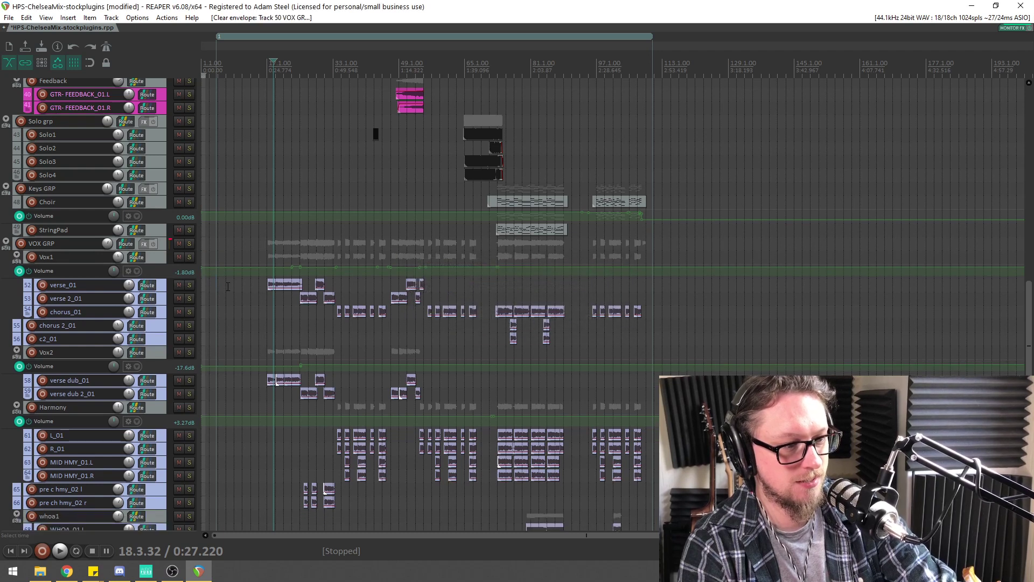
drag(162, 279, 142, 327)
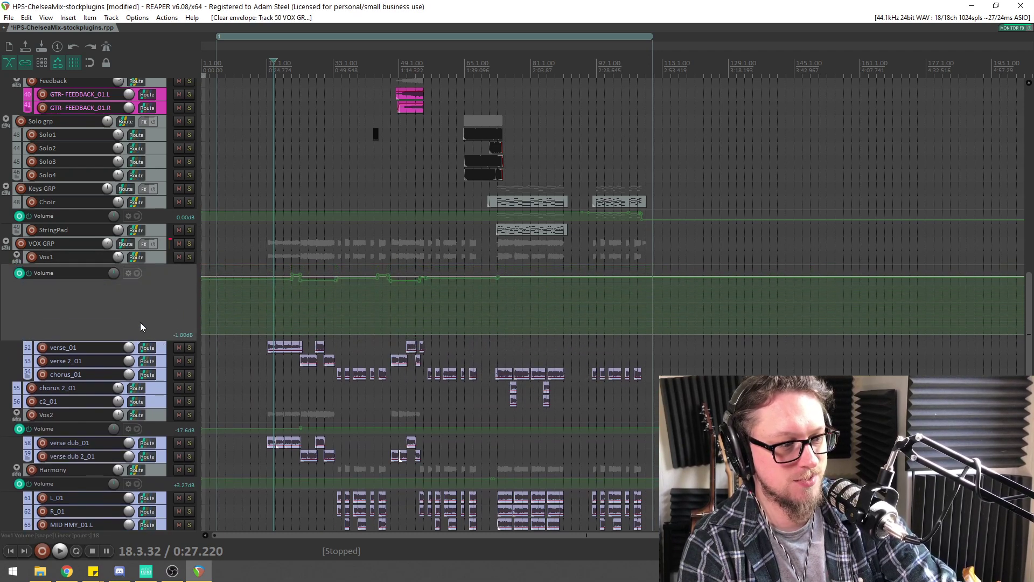
click(128, 273)
click(159, 311)
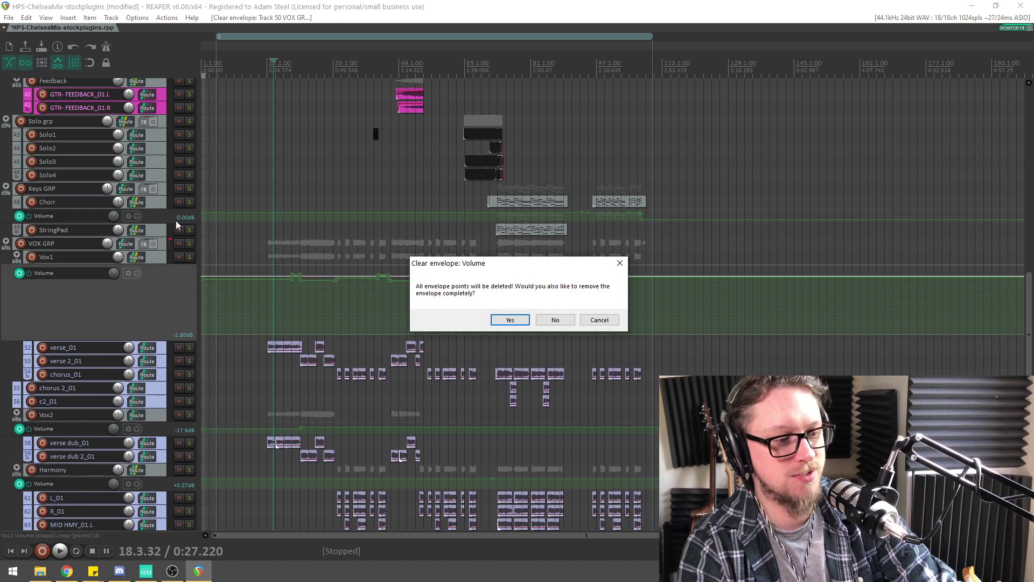
click(508, 323)
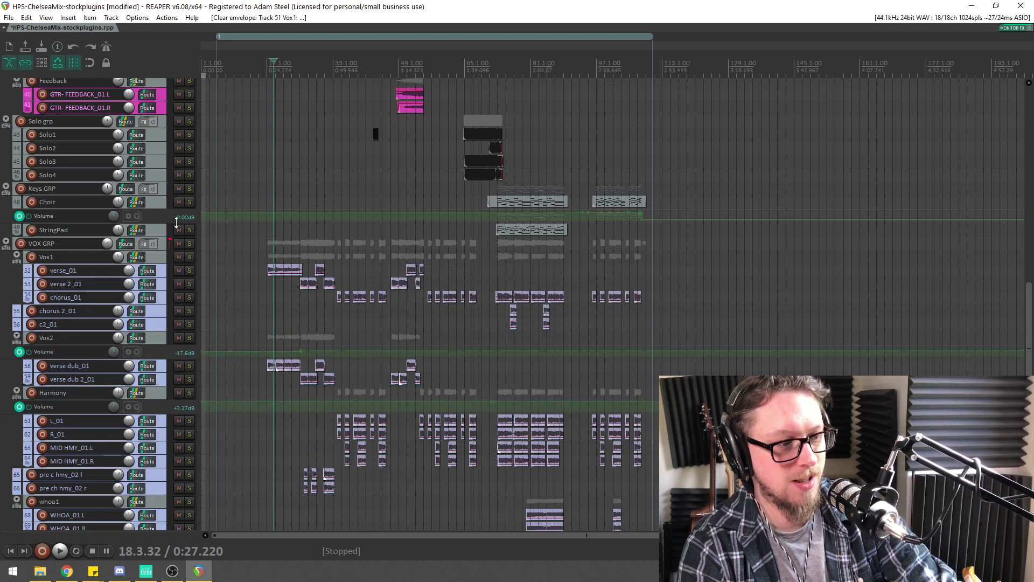
Clear the volume envelope of the Choir track and remove it completely
drag(177, 222, 185, 358)
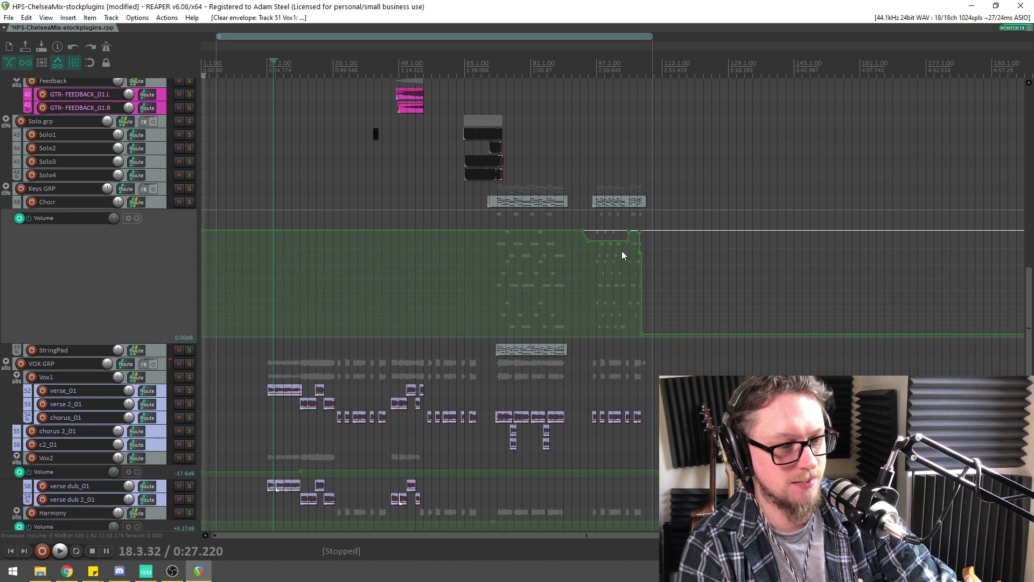
right_click(124, 218)
click(152, 257)
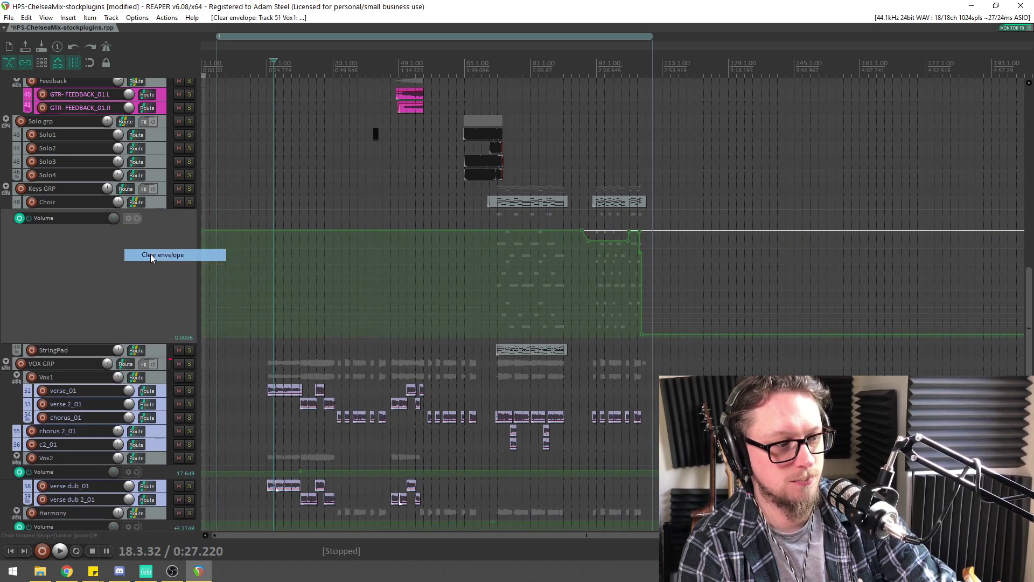
click(509, 322)
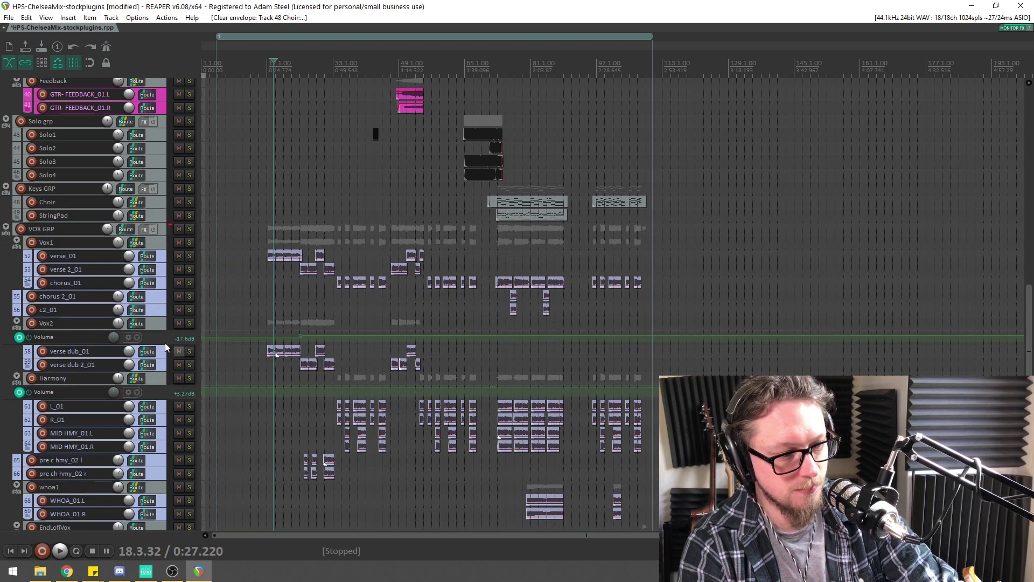
Clear the volume envelopes of the Vox2 and Harmony tracks and remove both completely
drag(175, 343, 174, 378)
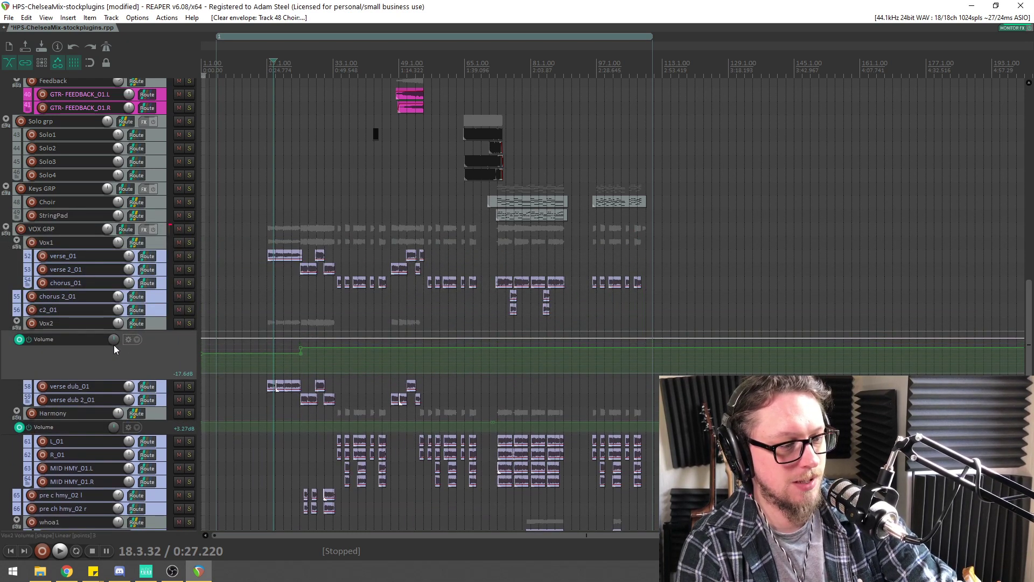
right_click(124, 345)
click(163, 376)
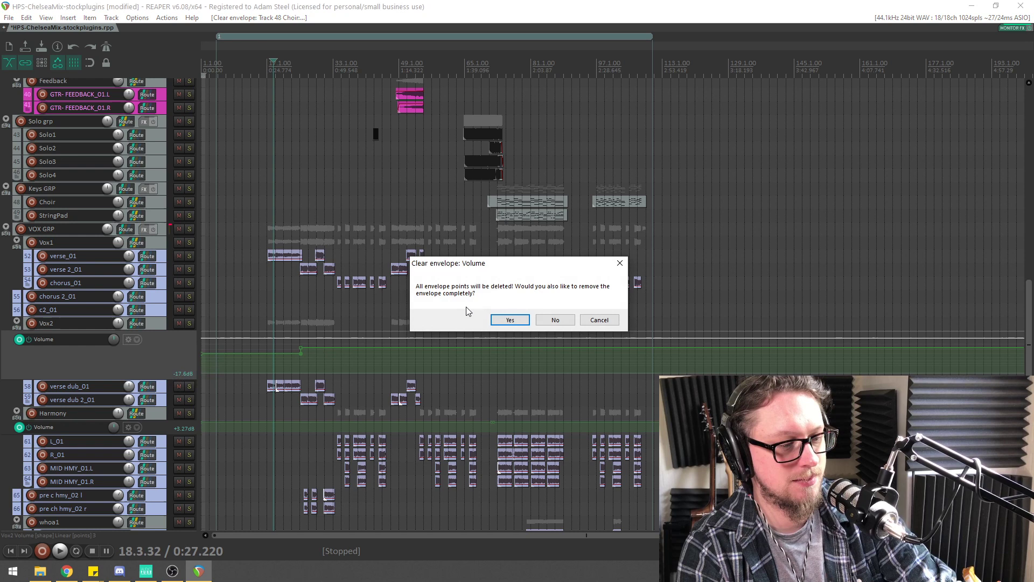
click(510, 321)
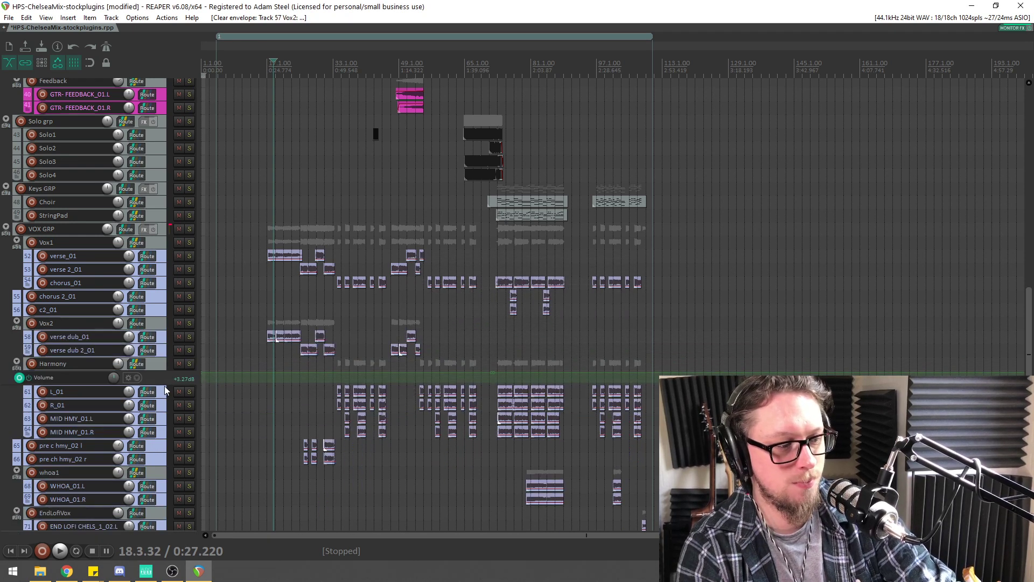
drag(171, 384, 156, 408)
right_click(136, 395)
click(157, 417)
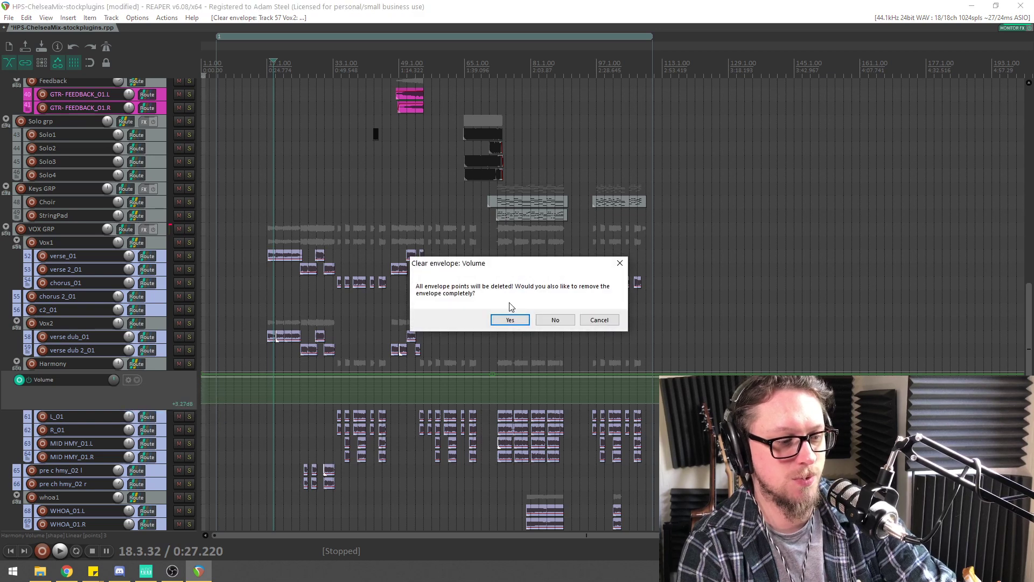
click(509, 319)
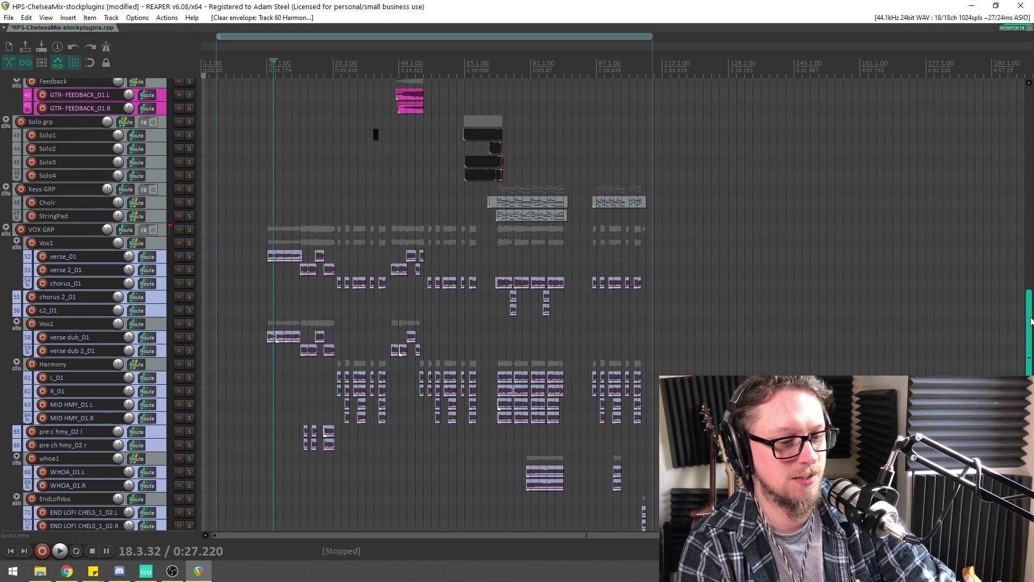
Clear the volume envelope of the GANG GRP track and remove it completely
scroll(173, 351, down, 5)
click(173, 351)
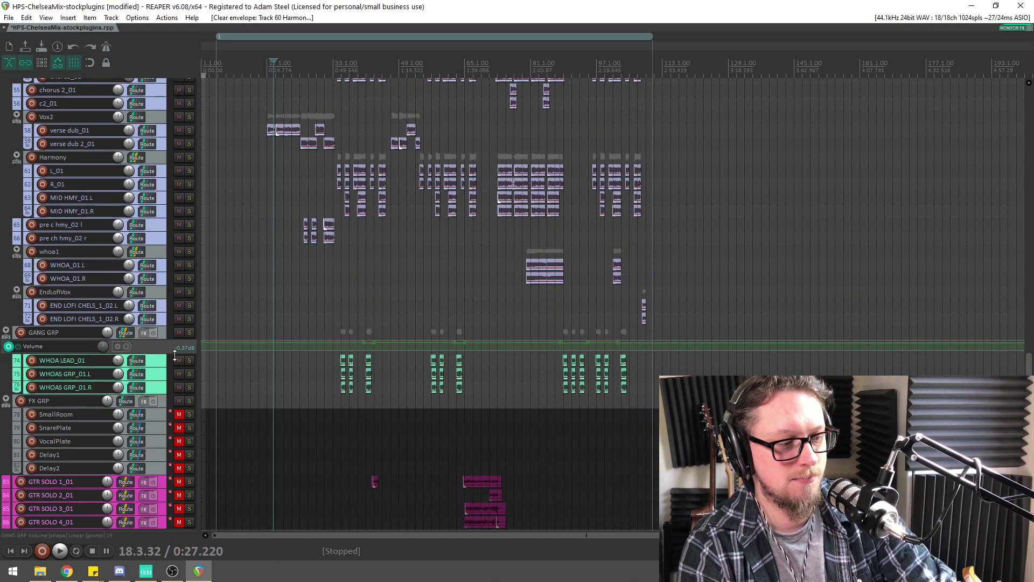
right_click(113, 355)
click(152, 384)
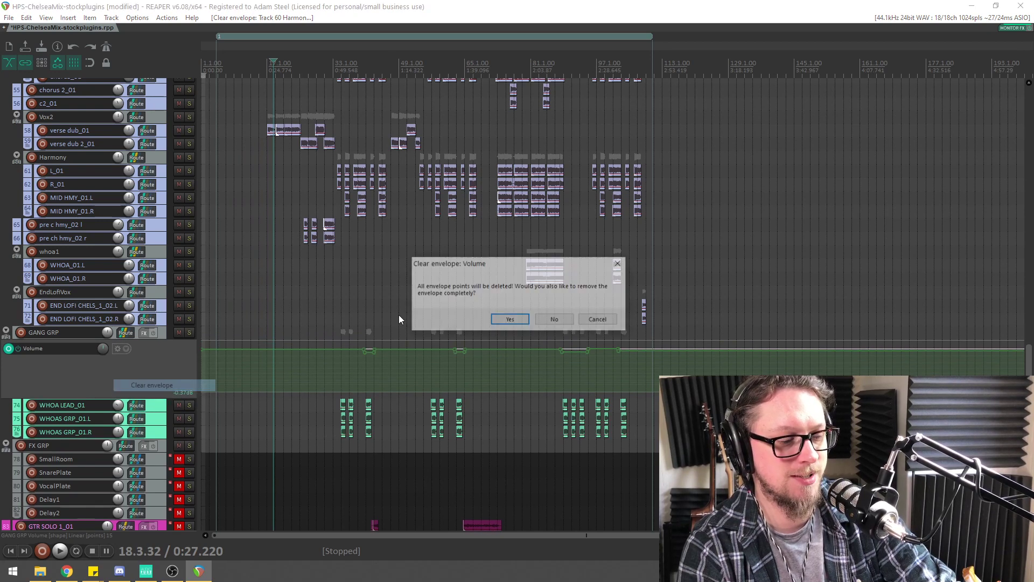
click(508, 318)
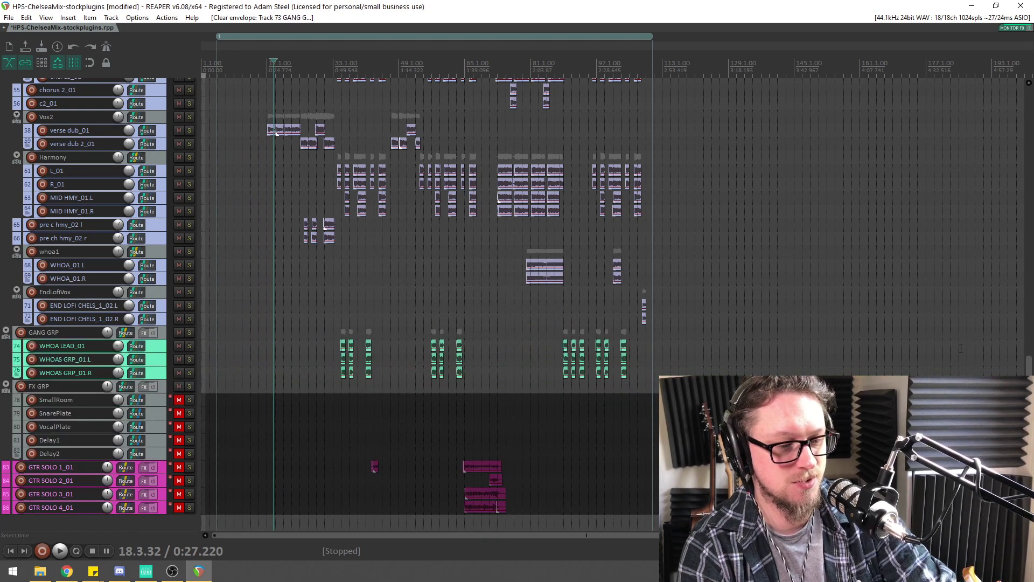
Place the edit cursor at the start of the main guitar solo items in Solo grp, at about bar 64.3
drag(1029, 388, 1029, 275)
click(476, 108)
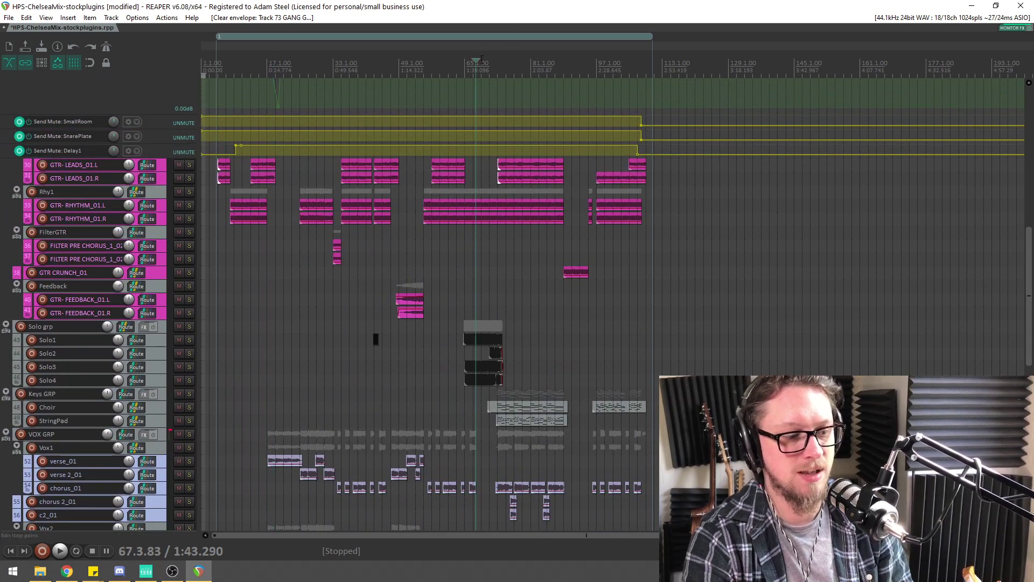
scroll(538, 104, up, 8)
click(478, 69)
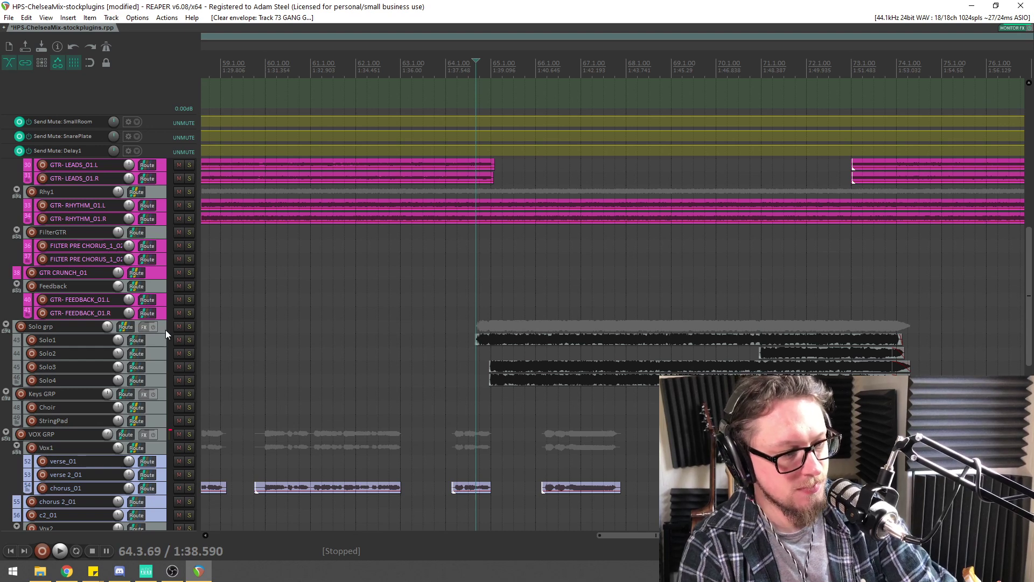
Solo the Solo grp track and play the guitar solo from the edit cursor
click(188, 327)
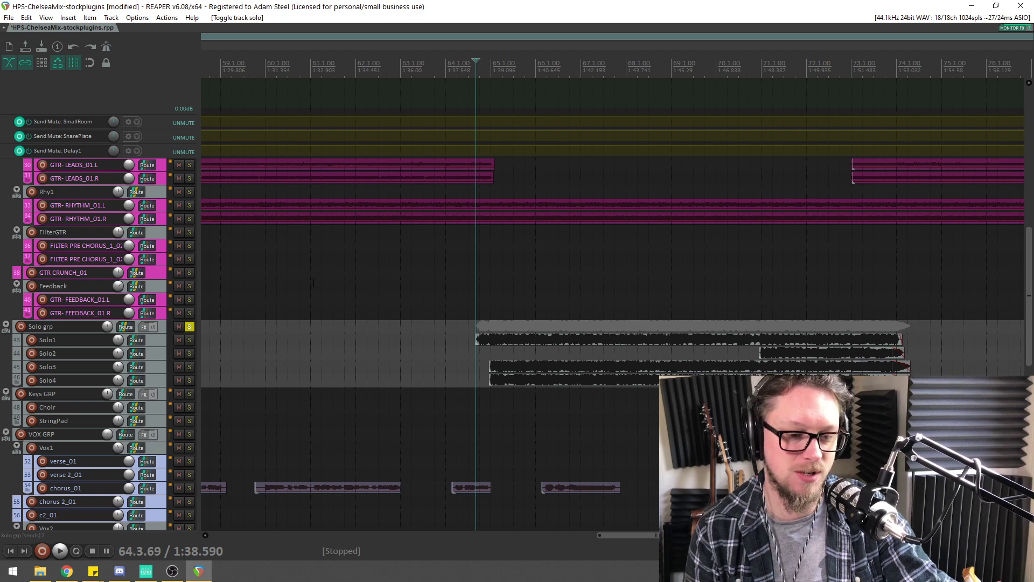
key(space)
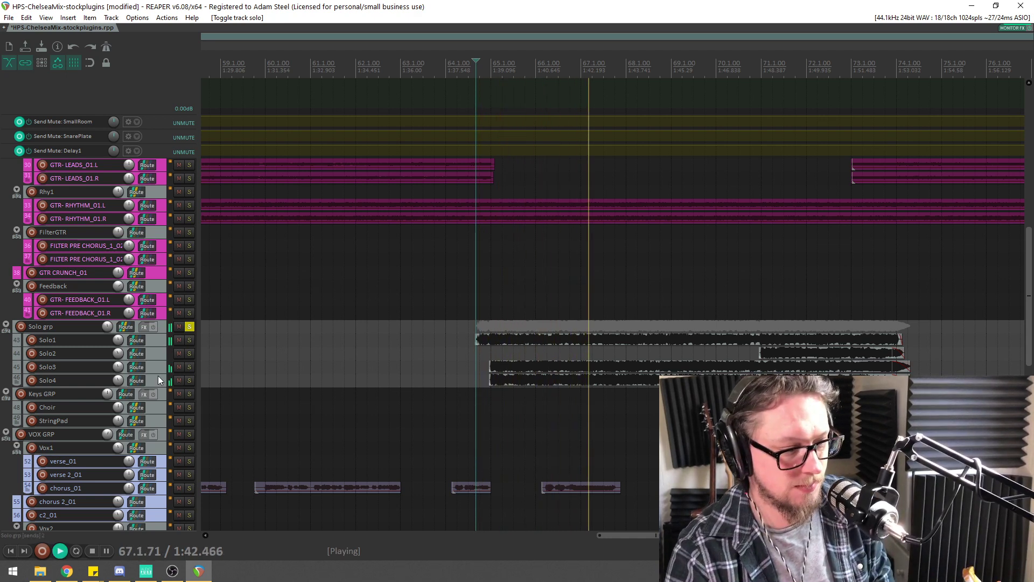
click(163, 326)
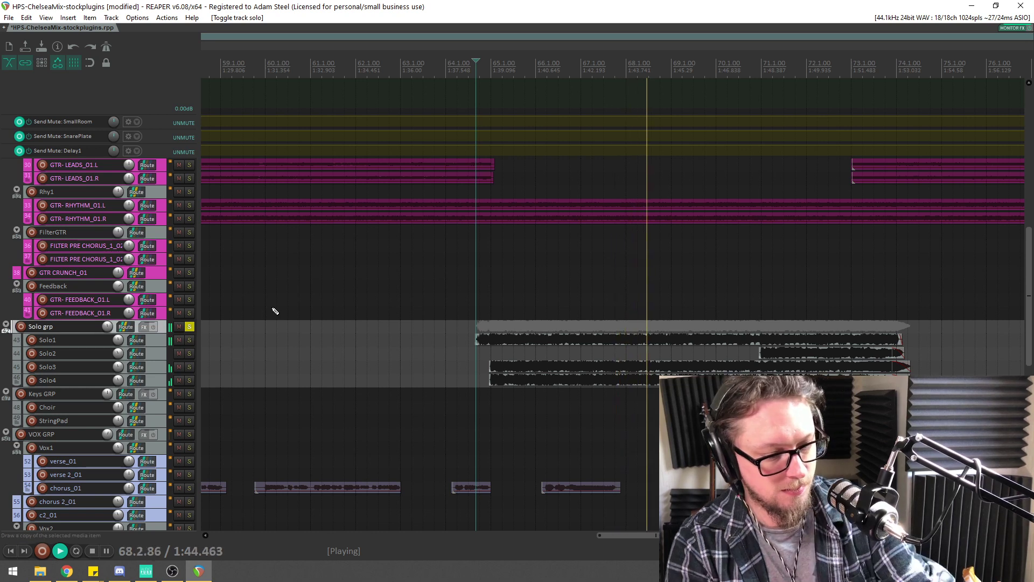
Show the mixer at the Solo grp channel, stop playback, and reveal the group's Solo1 to Solo4 channels
key(ctrl+m)
drag(499, 547, 439, 541)
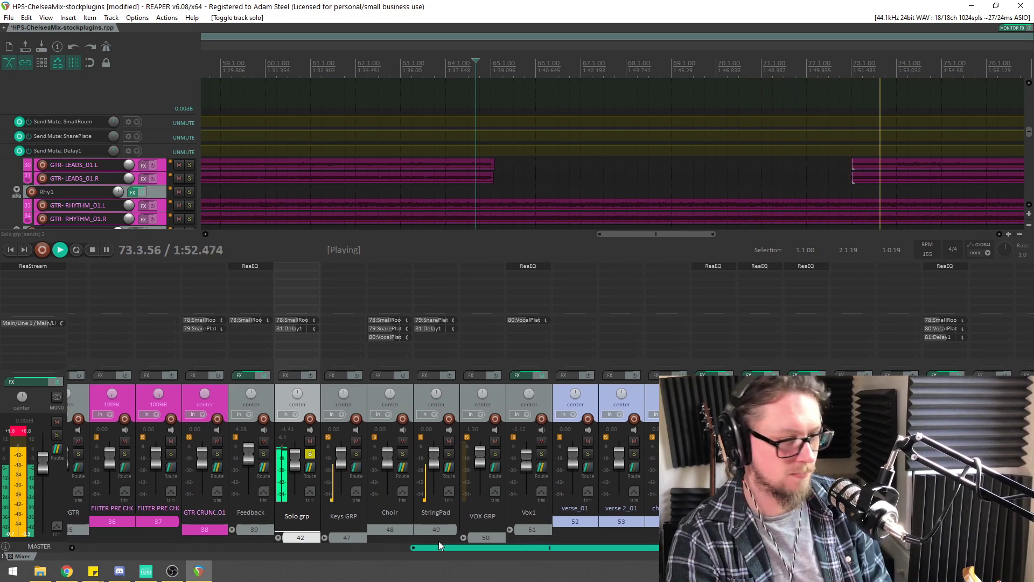
drag(438, 541, 446, 541)
key(space)
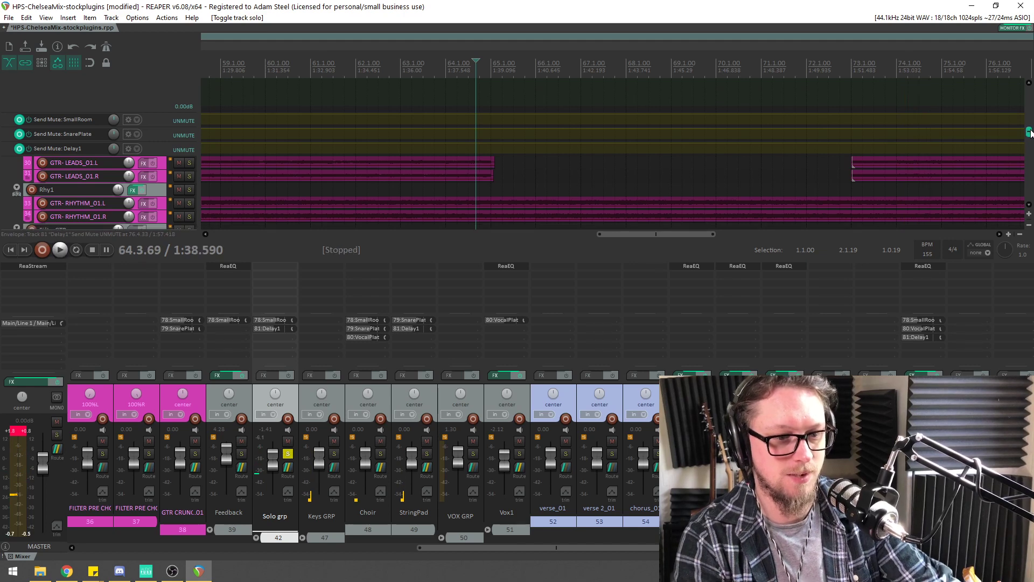
drag(1029, 131, 1029, 150)
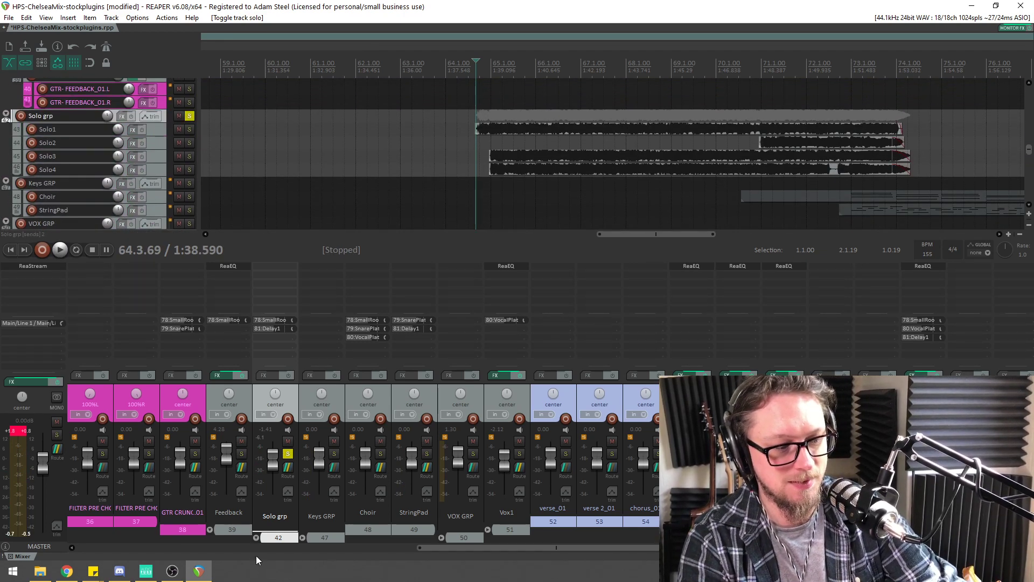
click(256, 538)
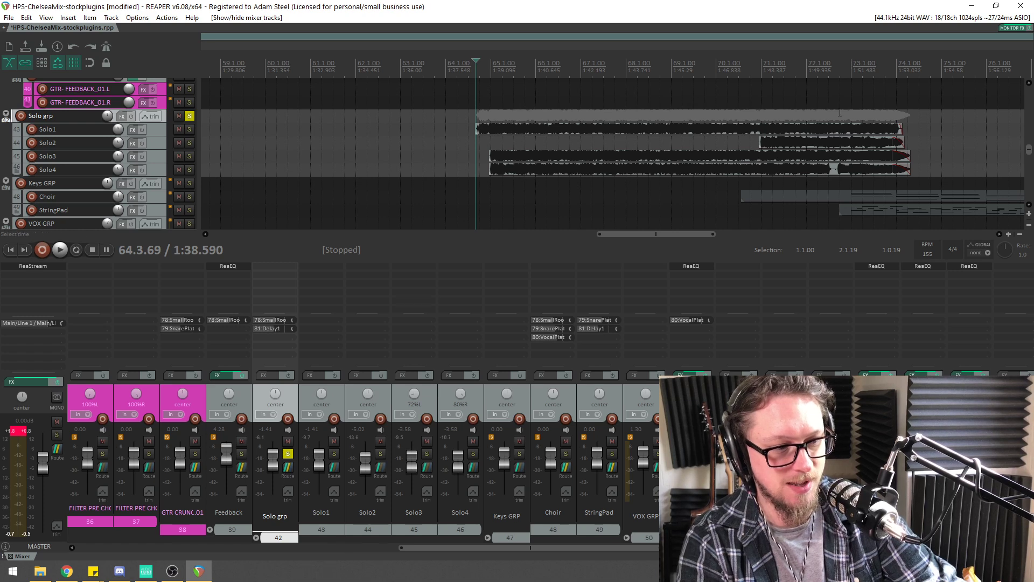
Unsolo all tracks and hide the mixer, with the full song length in view
drag(1028, 150, 1028, 119)
mouse_move(154, 170)
mouse_down()
mouse_move(171, 273)
mouse_move(171, 179)
mouse_up()
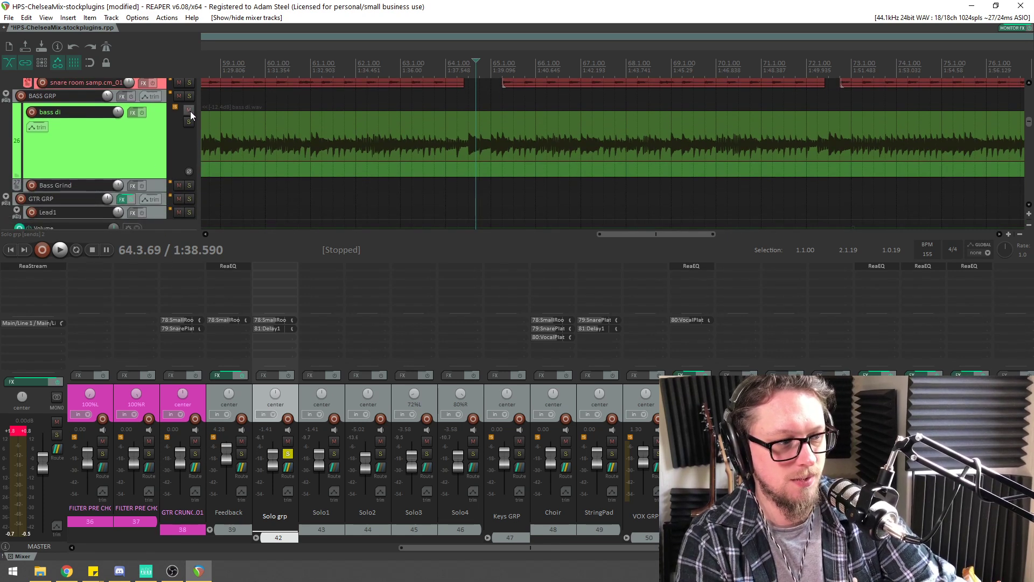
alt+click(189, 97)
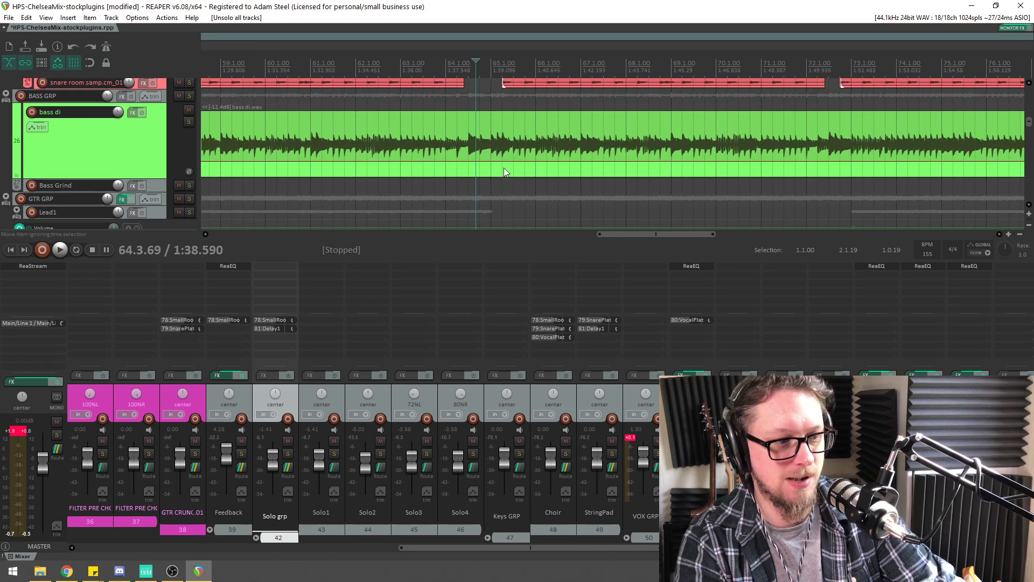
scroll(505, 156, down, 6)
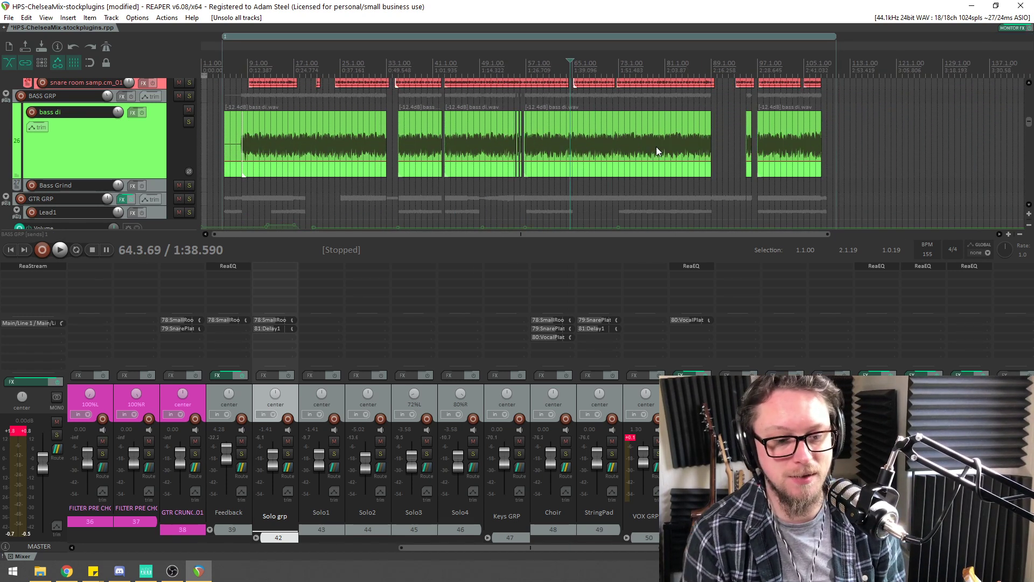
key(ctrl+m)
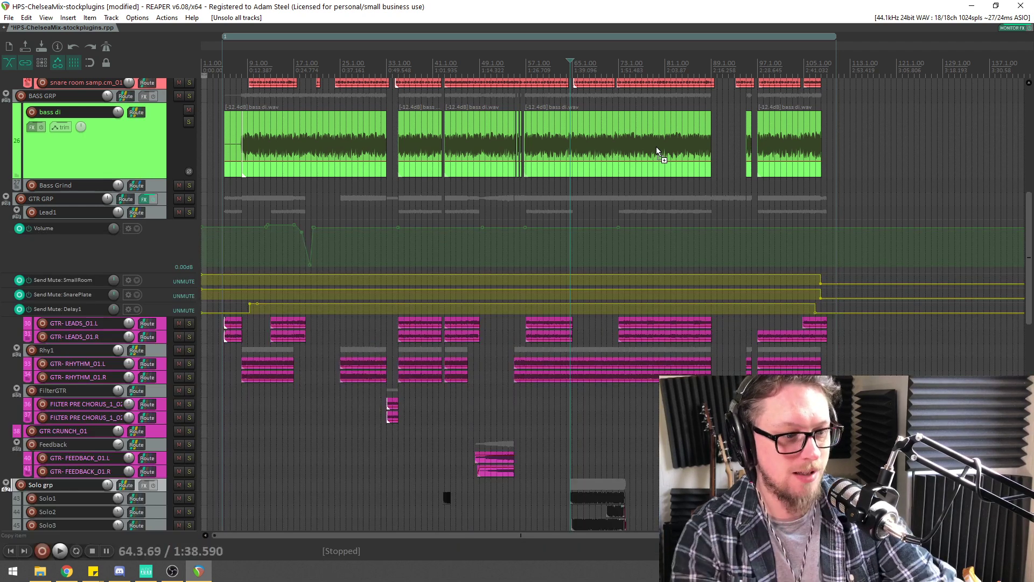
Enlarge the Volume envelope lane of the Lead1 track to make its curve readable
scroll(645, 153, down, 3)
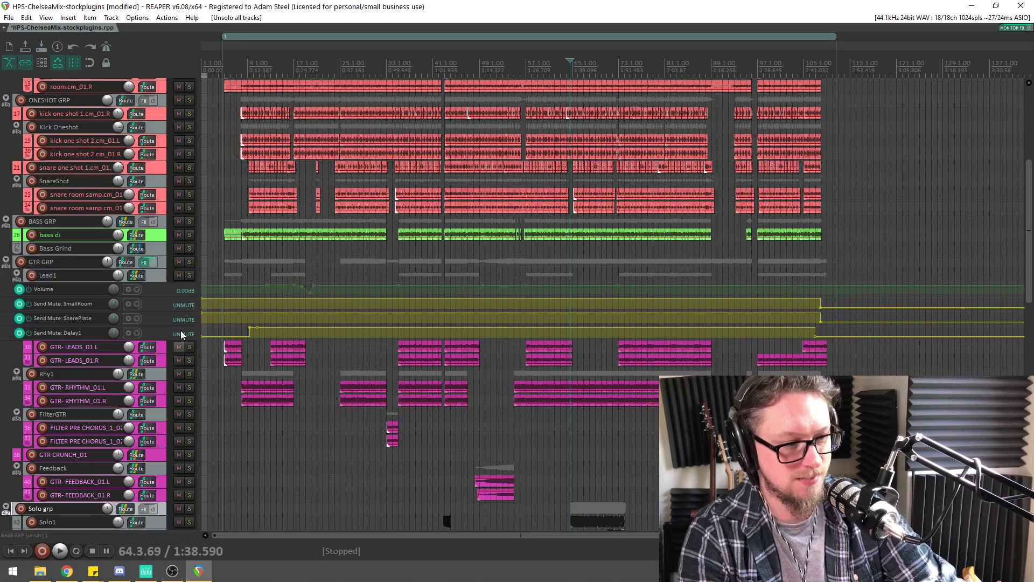
click(176, 294)
drag(177, 294, 177, 360)
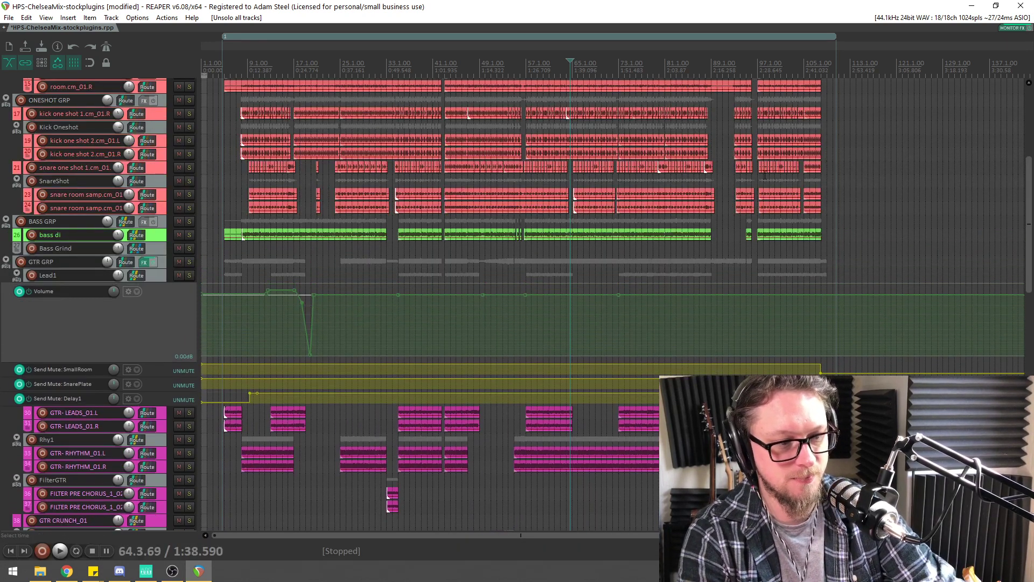
Play the transition into the section at bar 89, starting from about bar 87.4, and stop shortly after it
click(730, 58)
scroll(650, 67, up, 5)
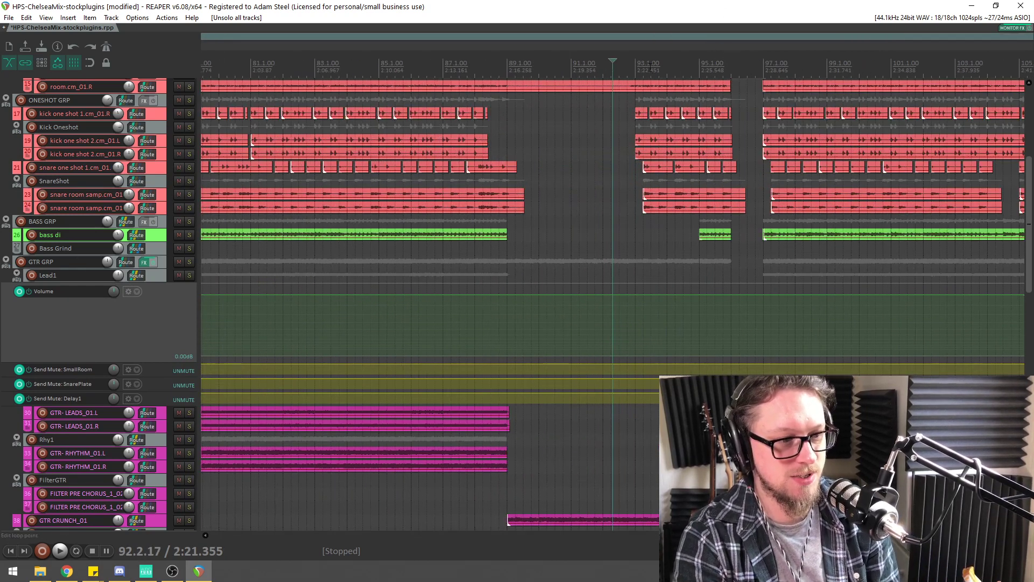
click(473, 65)
key(space)
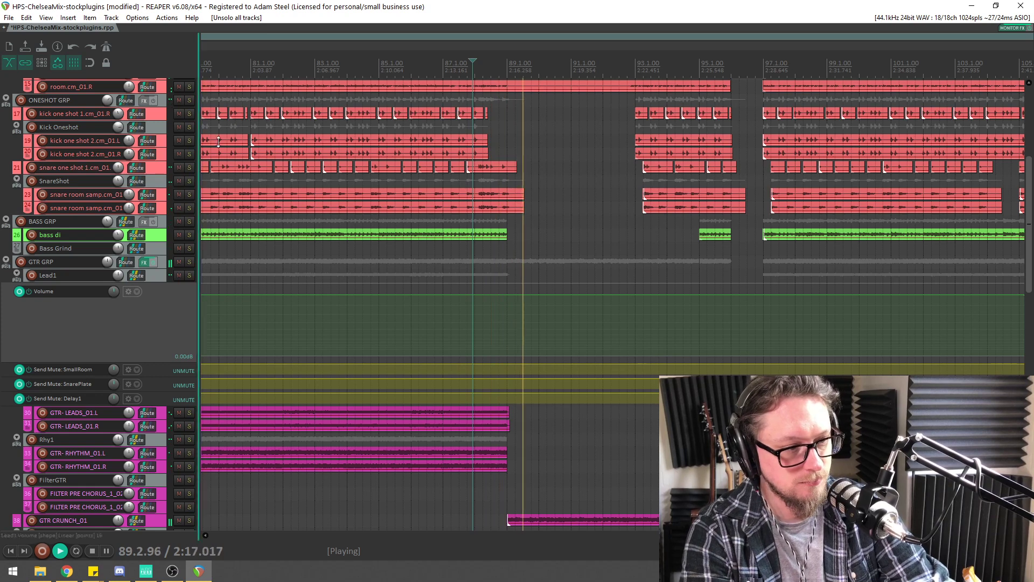
key(space)
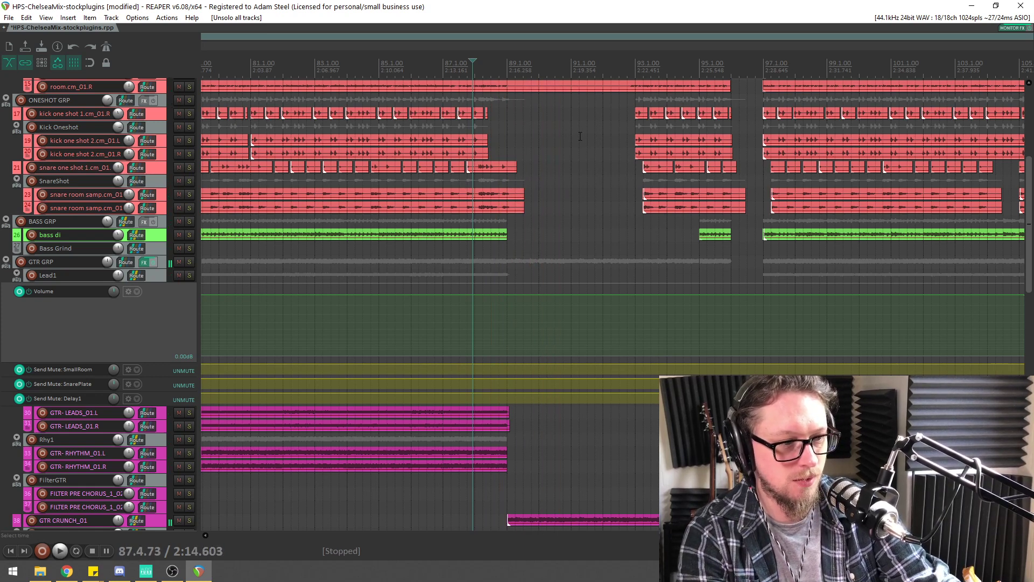
Place the edit cursor at about bar 23.1 with the drum group tracks in view
scroll(1006, 211, up, 5)
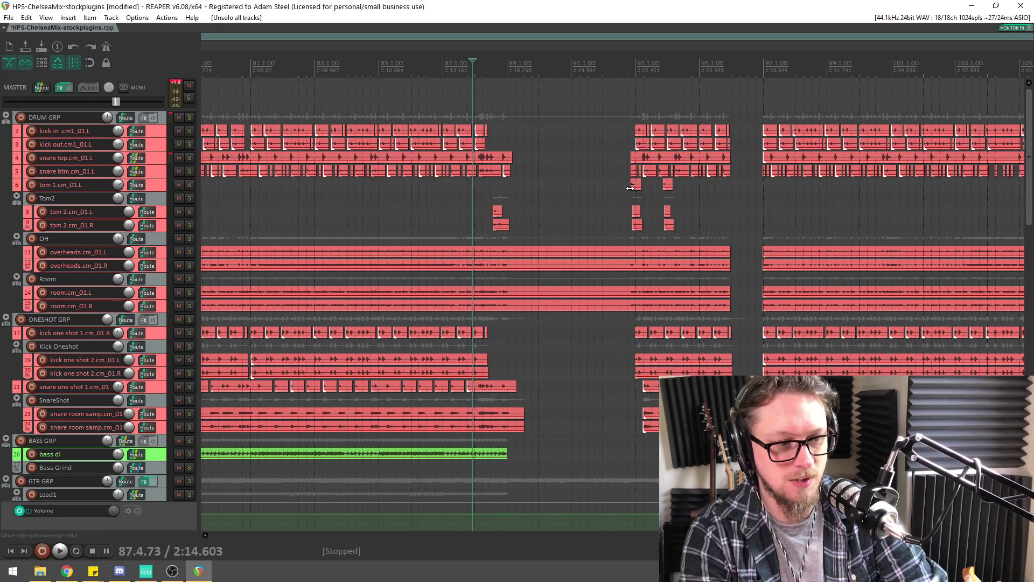
key(ctrl+Page_Down)
mouse_move(1028, 124)
mouse_down()
mouse_move(1029, 378)
mouse_move(1029, 108)
mouse_up()
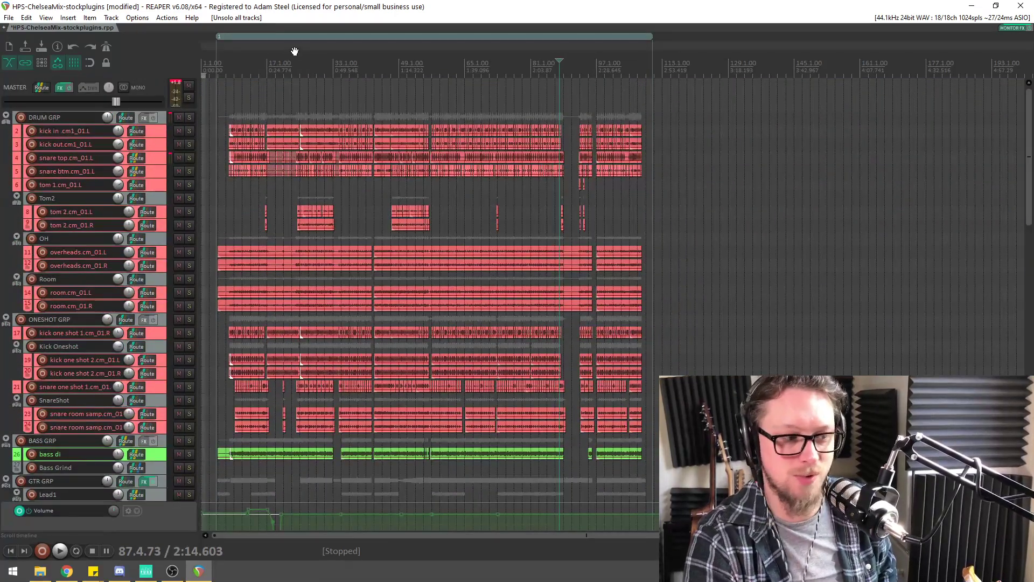
click(292, 67)
scroll(417, 73, up, 5)
scroll(417, 73, down, 4)
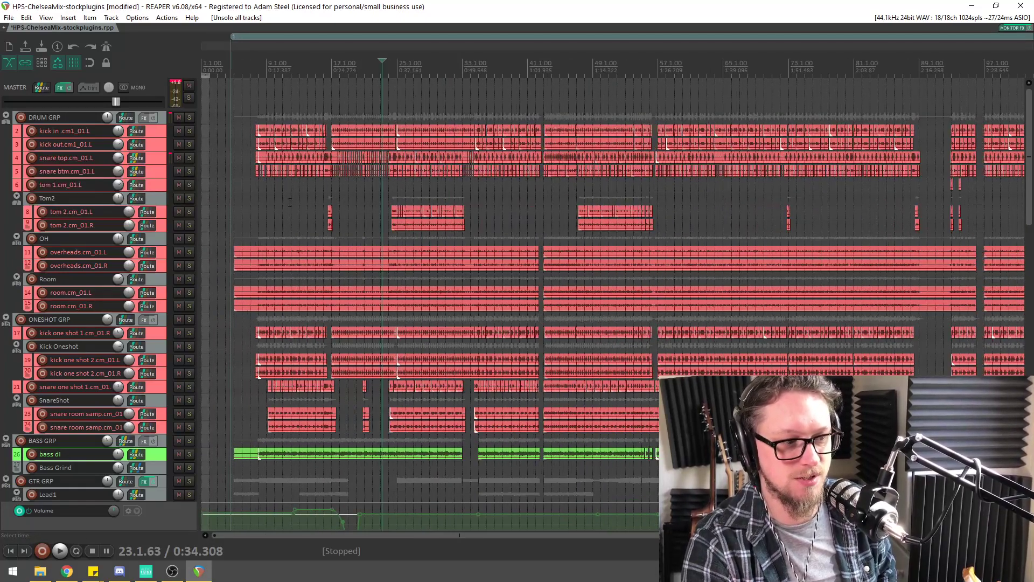
Examine the edited drum items around bars 14 to 26 up close and across the whole arrangement
scroll(289, 202, down, 3)
scroll(314, 158, up, 2)
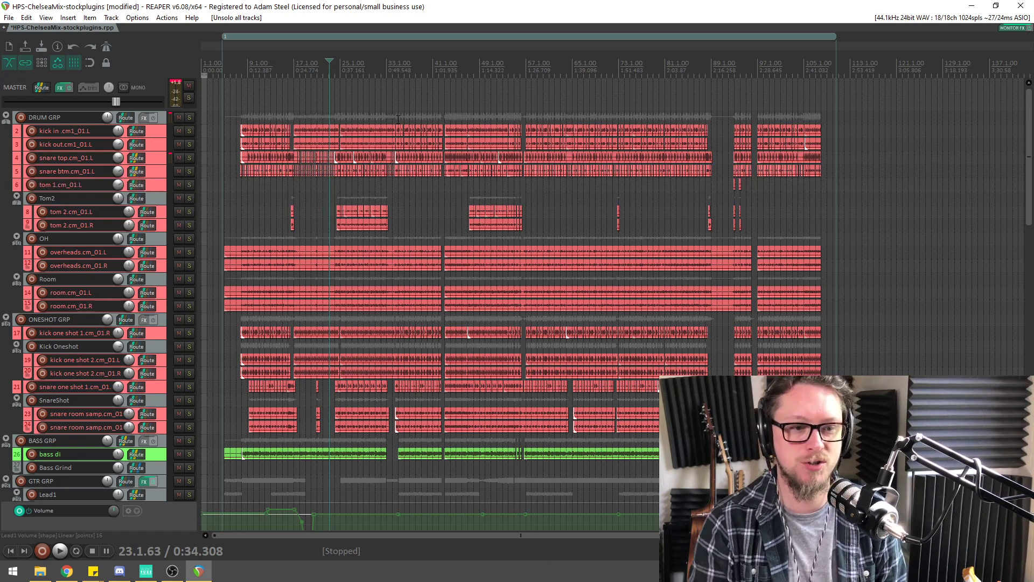
scroll(680, 91, up, 2)
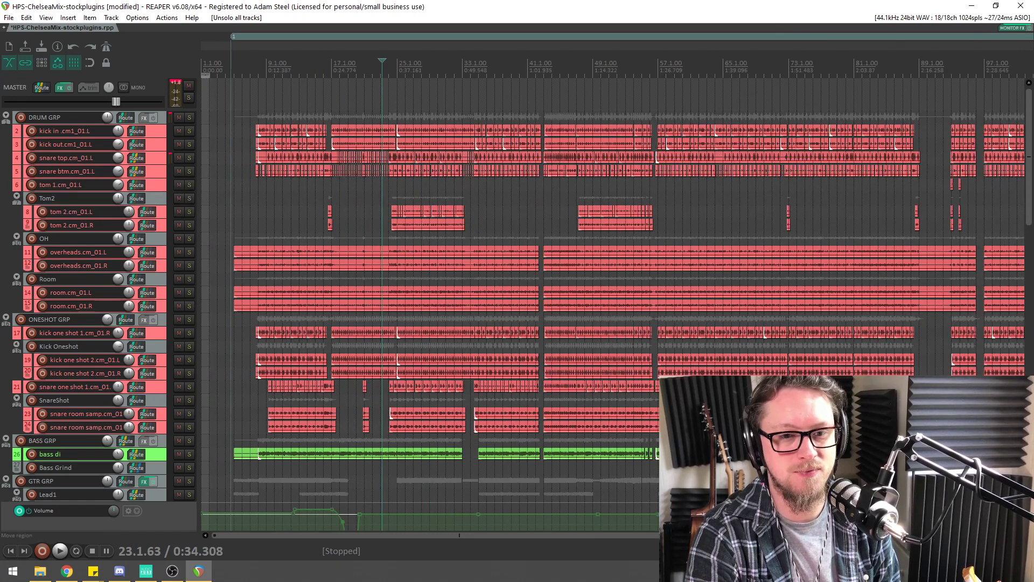
scroll(510, 110, up, 5)
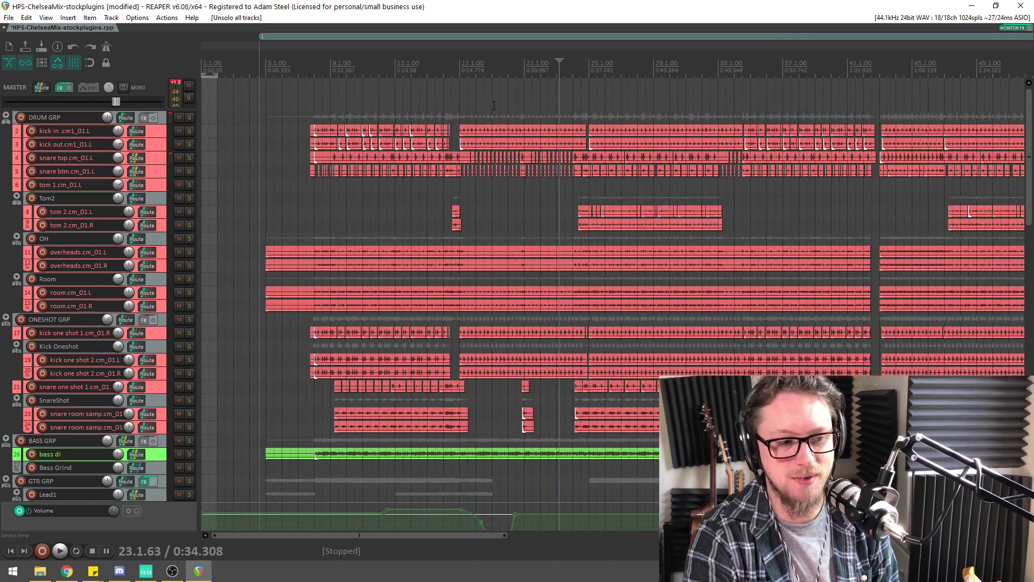
scroll(510, 110, up, 4)
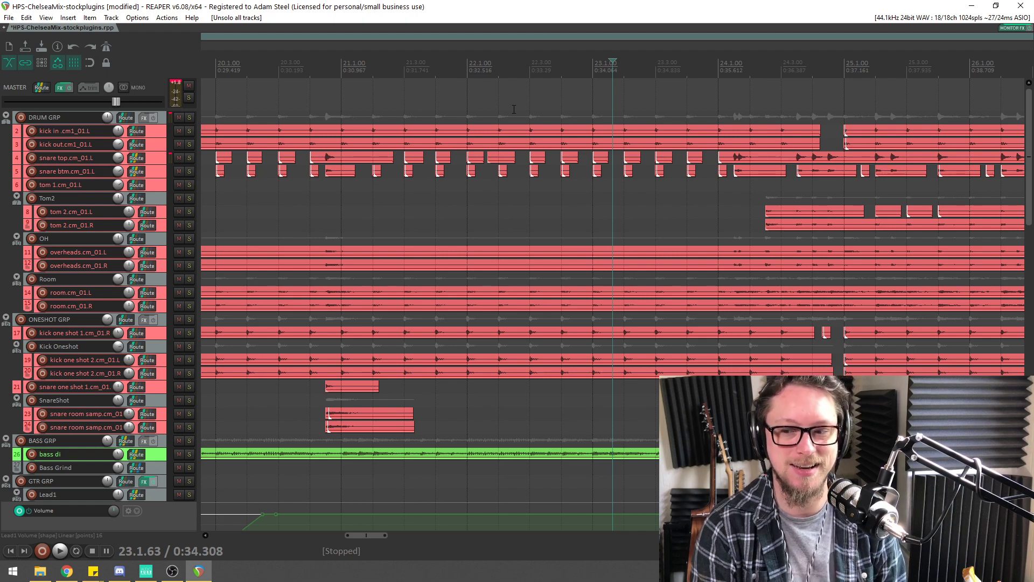
scroll(649, 255, down, 2)
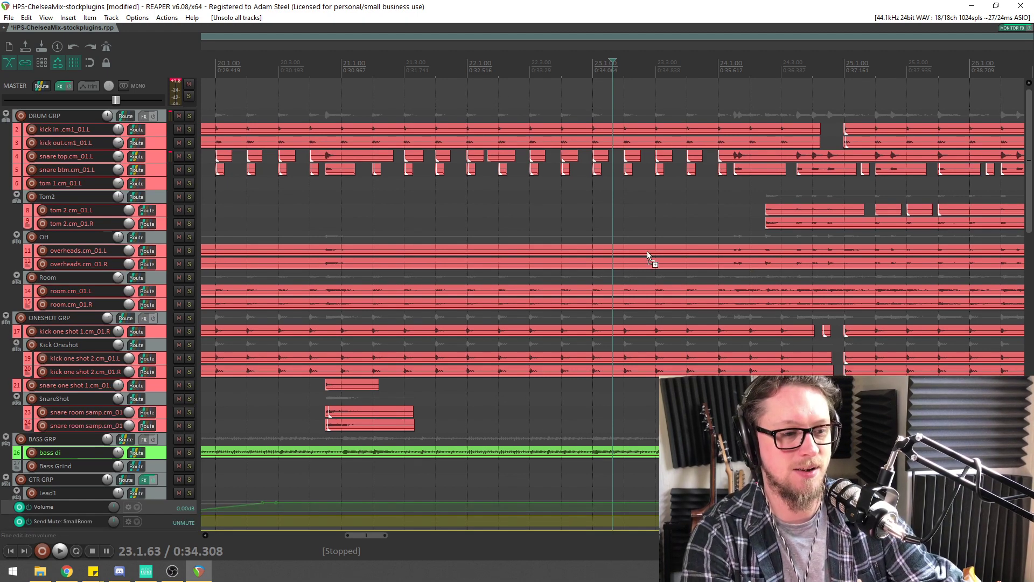
scroll(647, 256, down, 10)
scroll(646, 244, up, 2)
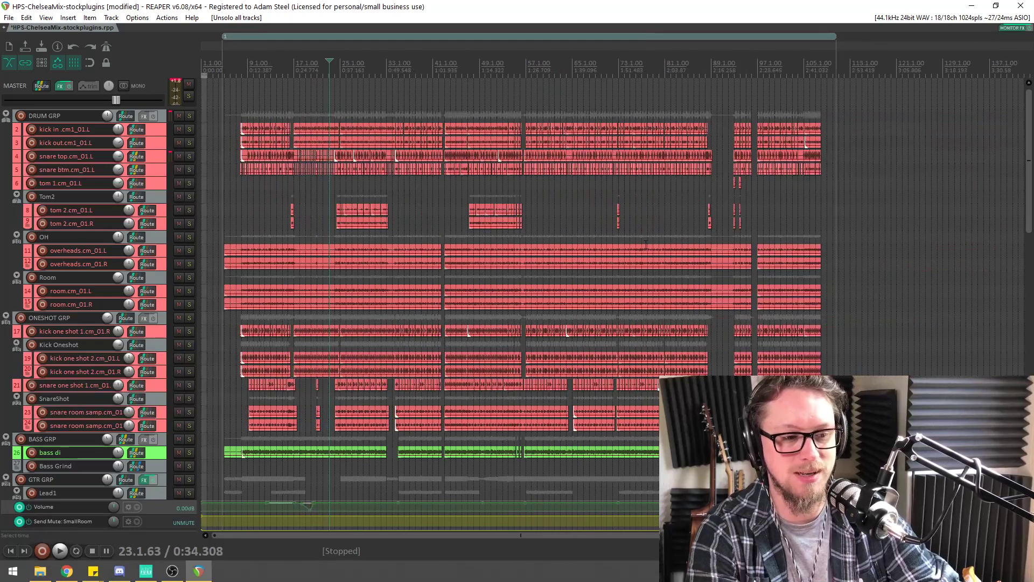
scroll(646, 244, up, 3)
drag(599, 535, 642, 537)
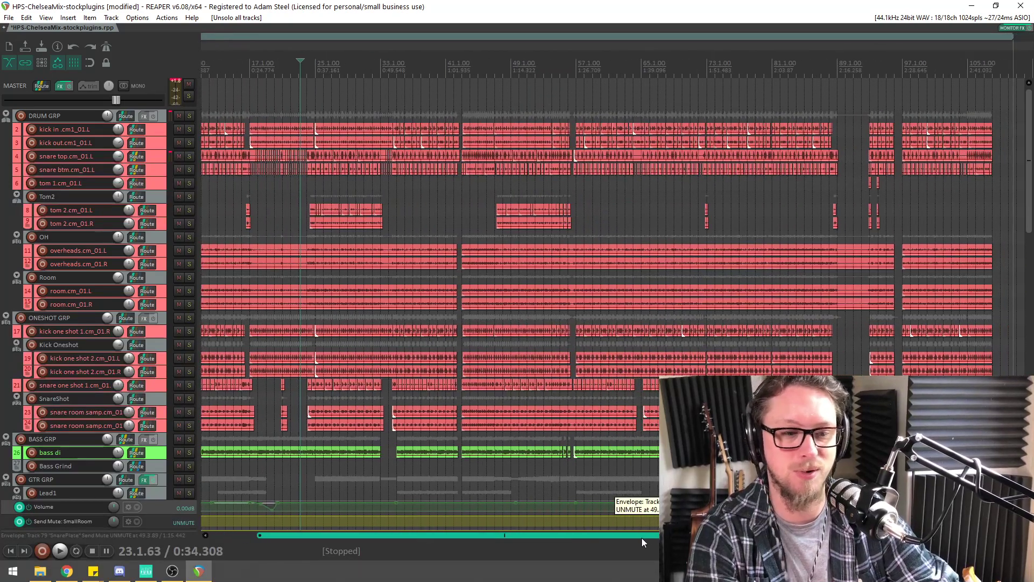
scroll(524, 257, up, 6)
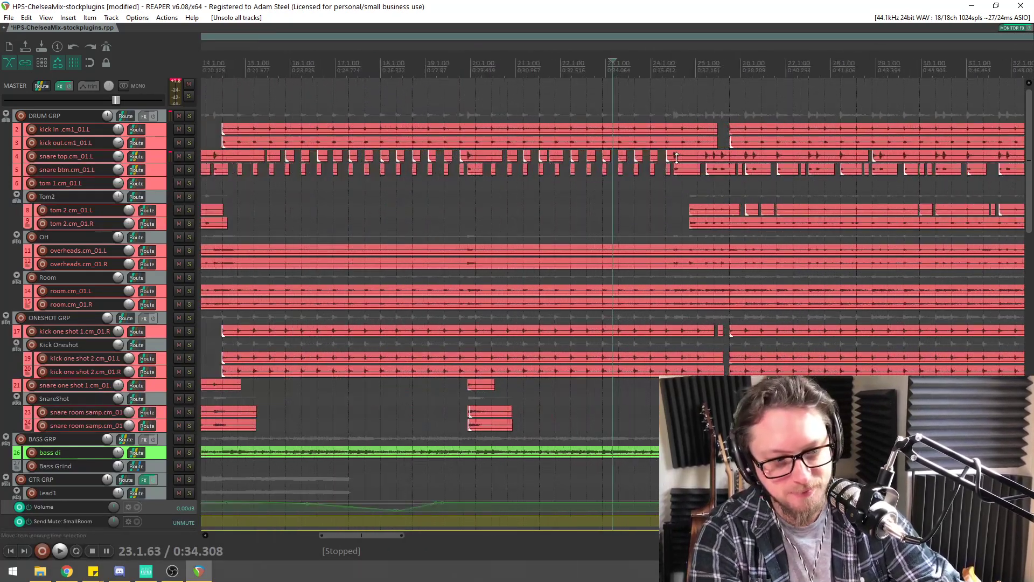
scroll(677, 156, down, 4)
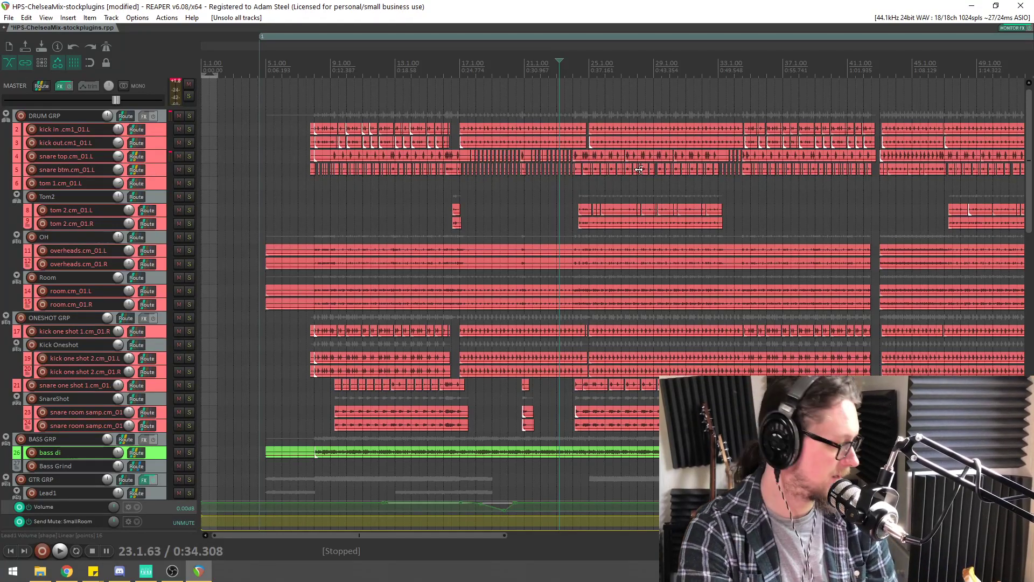
scroll(639, 169, down, 1)
scroll(1028, 135, down, 1)
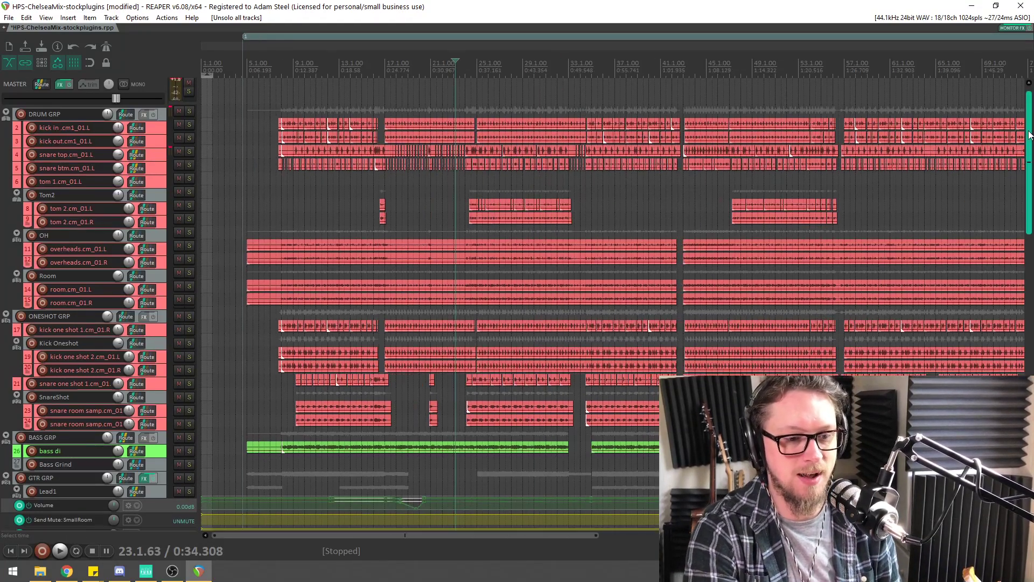
Place the edit cursor at about bar 65.2 and examine the solo, keys and vocal items against the full arrangement
drag(1029, 135, 1028, 256)
click(939, 66)
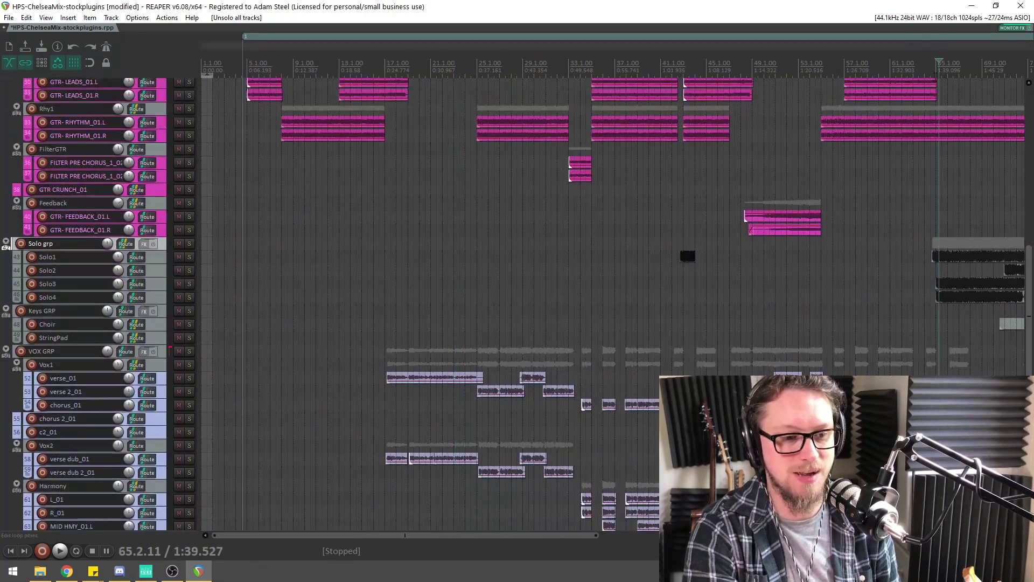
scroll(584, 97, up, 3)
scroll(487, 120, down, 3)
scroll(603, 123, up, 3)
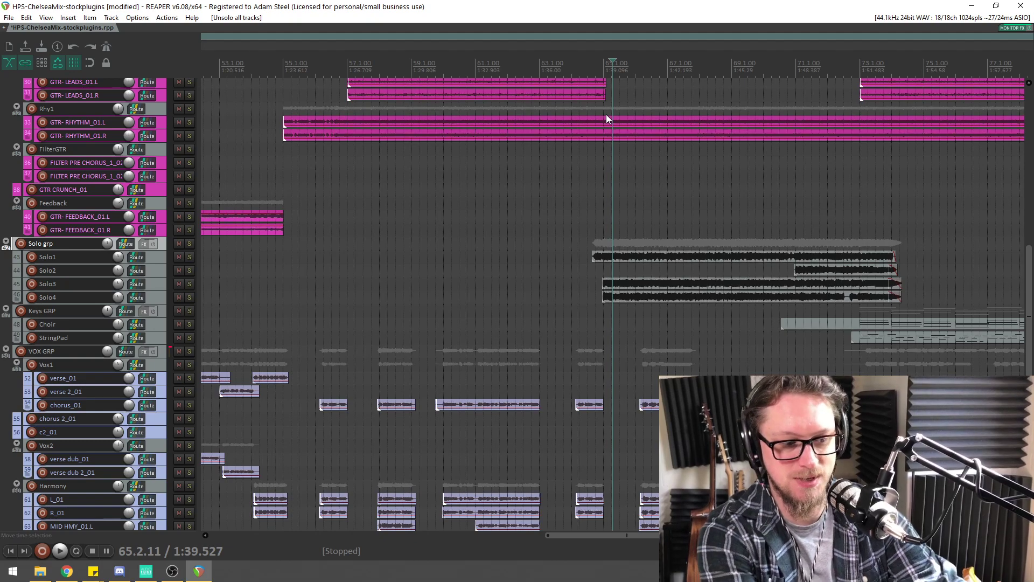
scroll(593, 266, down, 5)
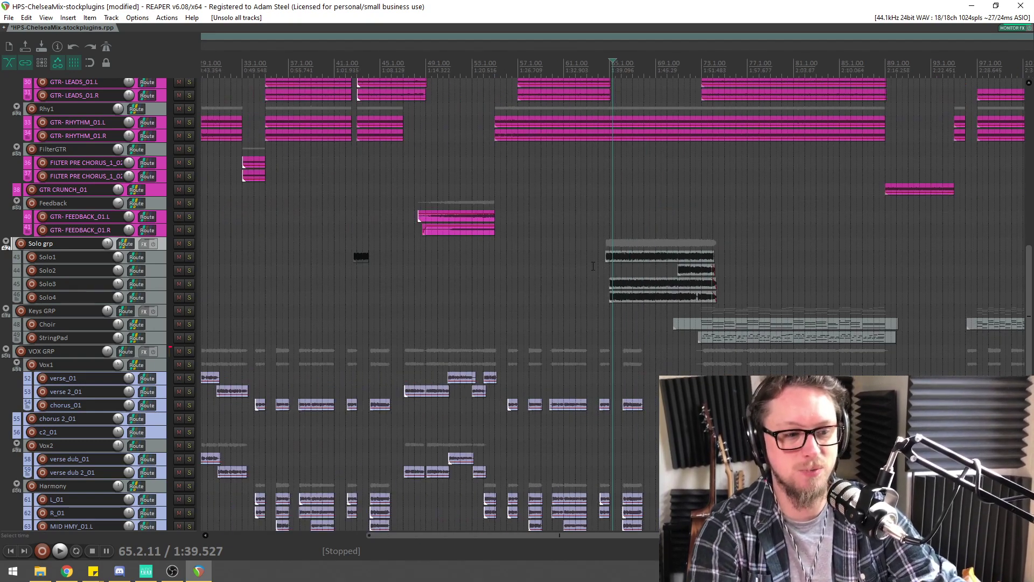
scroll(593, 266, down, 3)
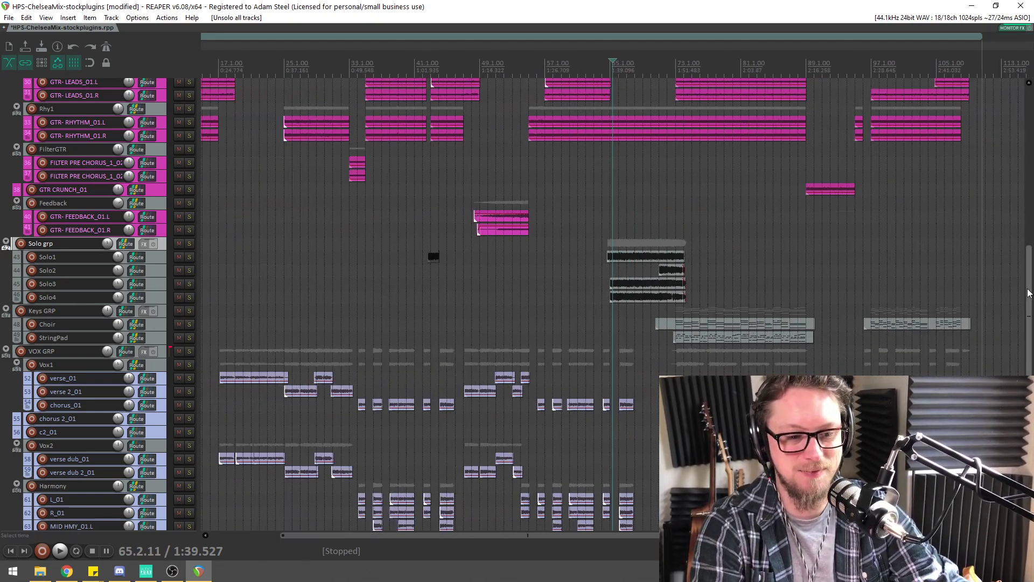
drag(1030, 292, 1032, 137)
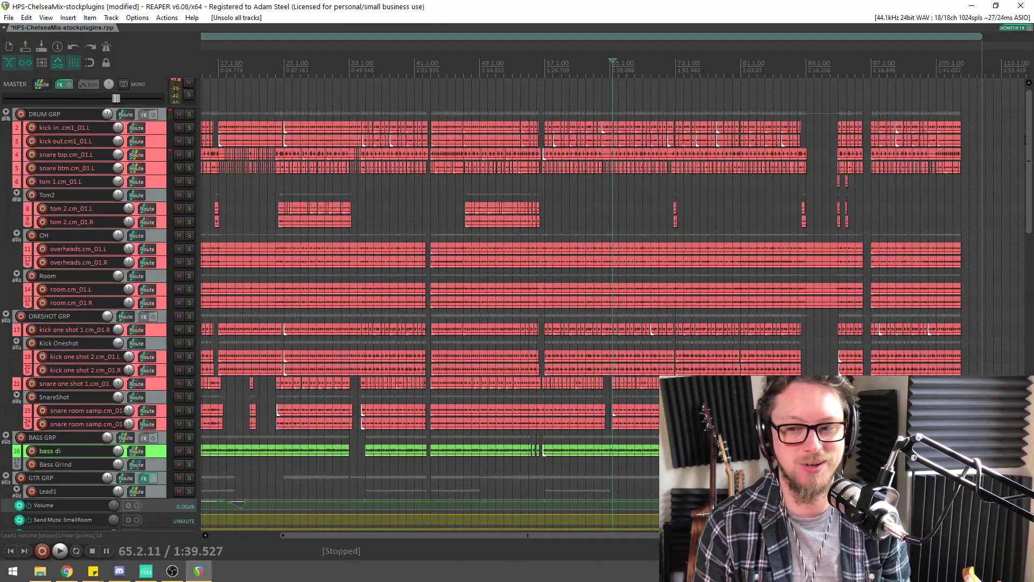
scroll(525, 138, down, 2)
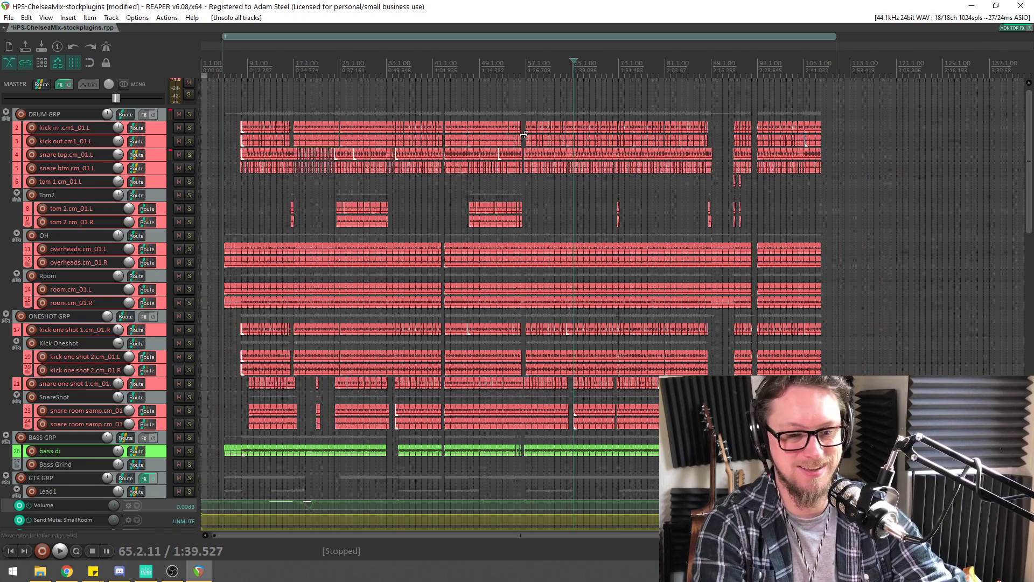
Place the edit cursor at about bar 6.1 and solo the DRUM GRP track
click(246, 56)
scroll(246, 57, up, 5)
click(367, 147)
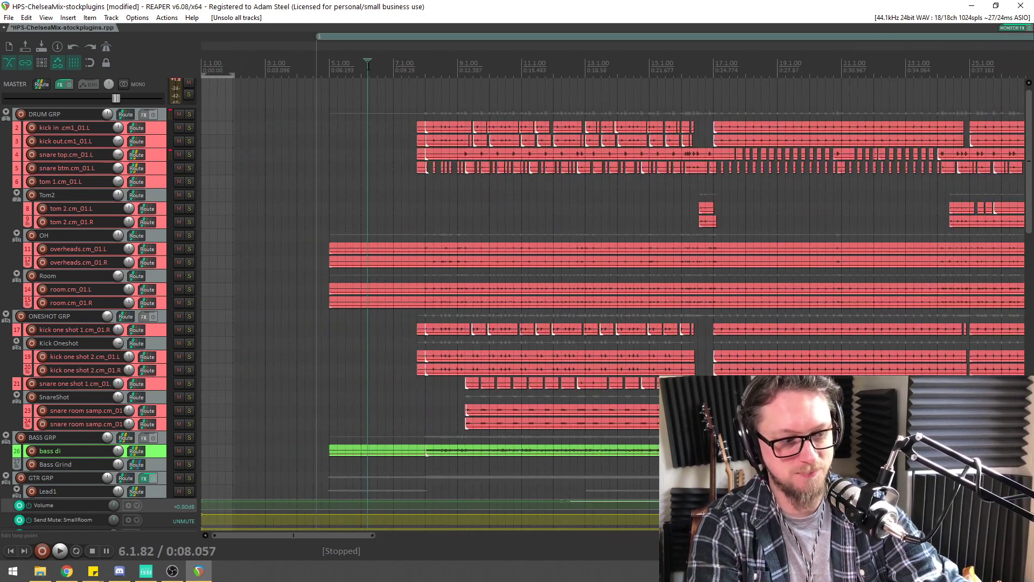
click(189, 114)
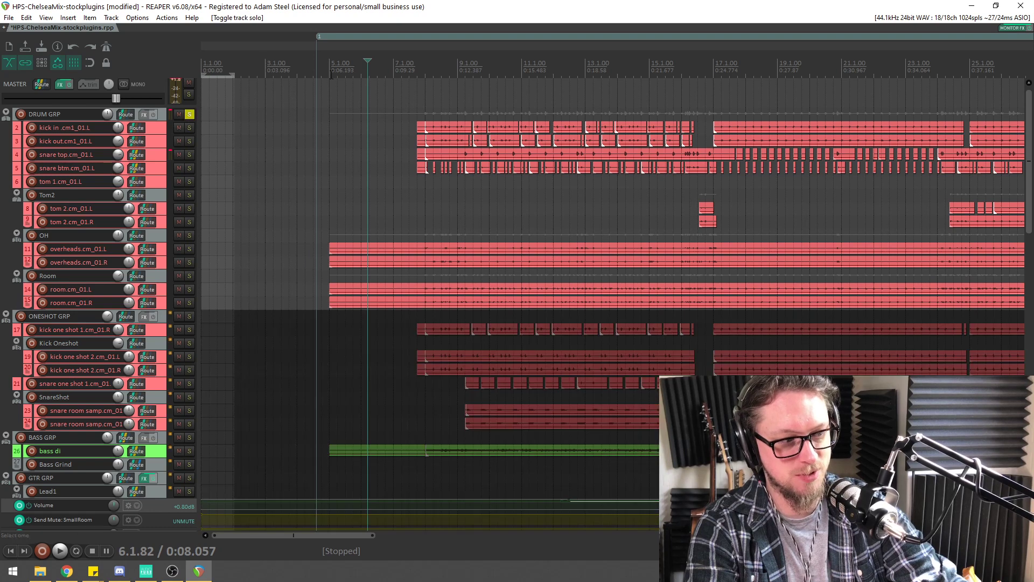
Play the soloed drums, move the edit cursor to about bar 8.4, show the mixer during playback, and stop shortly after bar 17
key(space)
click(452, 67)
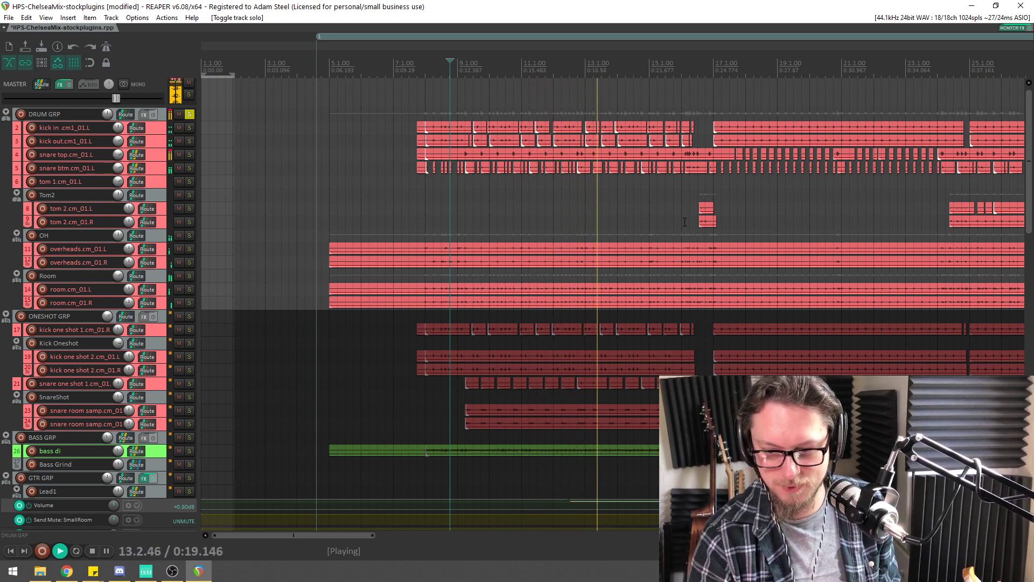
key(ctrl+m)
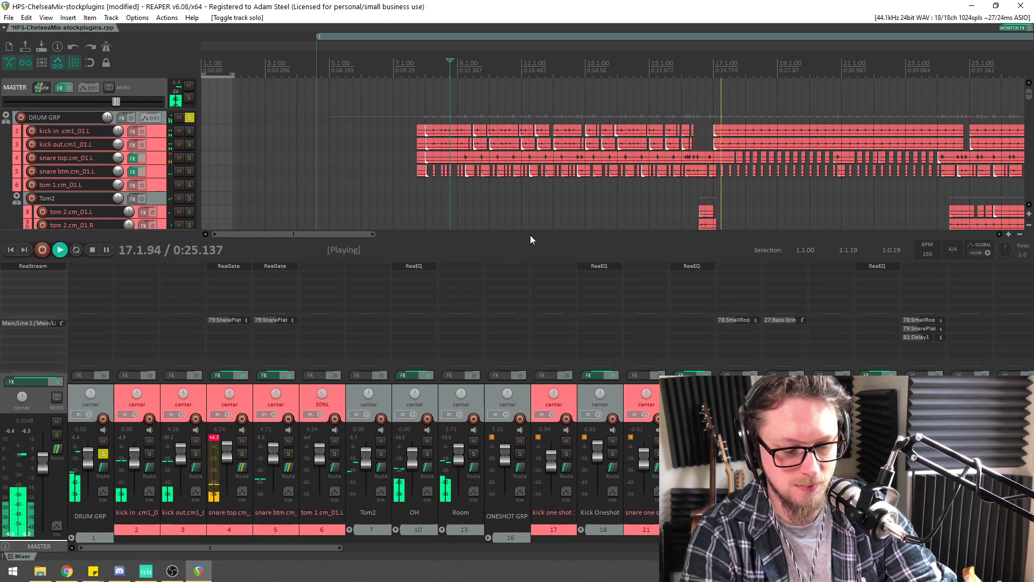
scroll(519, 48, down, 3)
key(space)
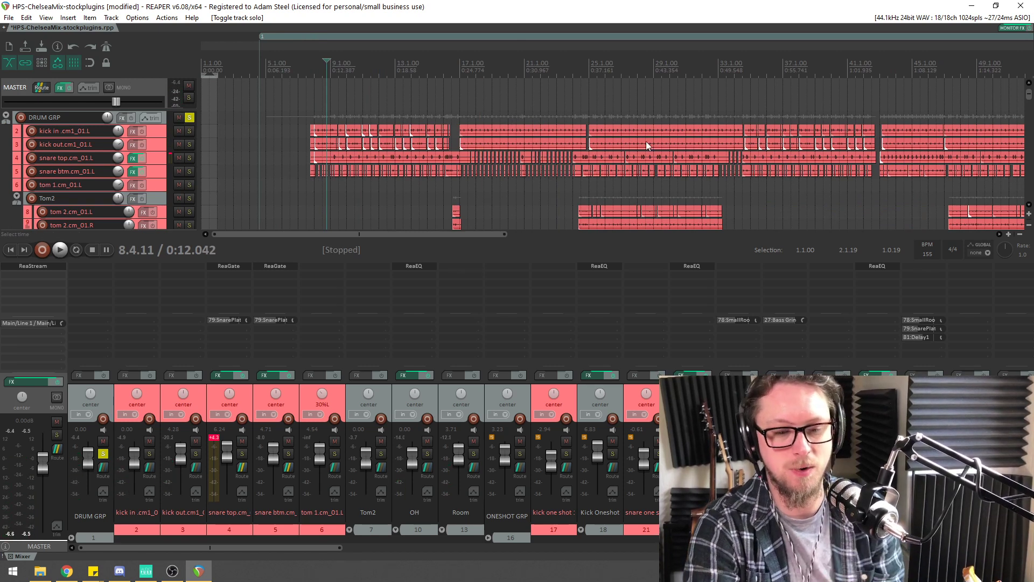
Switch to Chrome and read the About section of guitarix.org
key(alt+Tab)
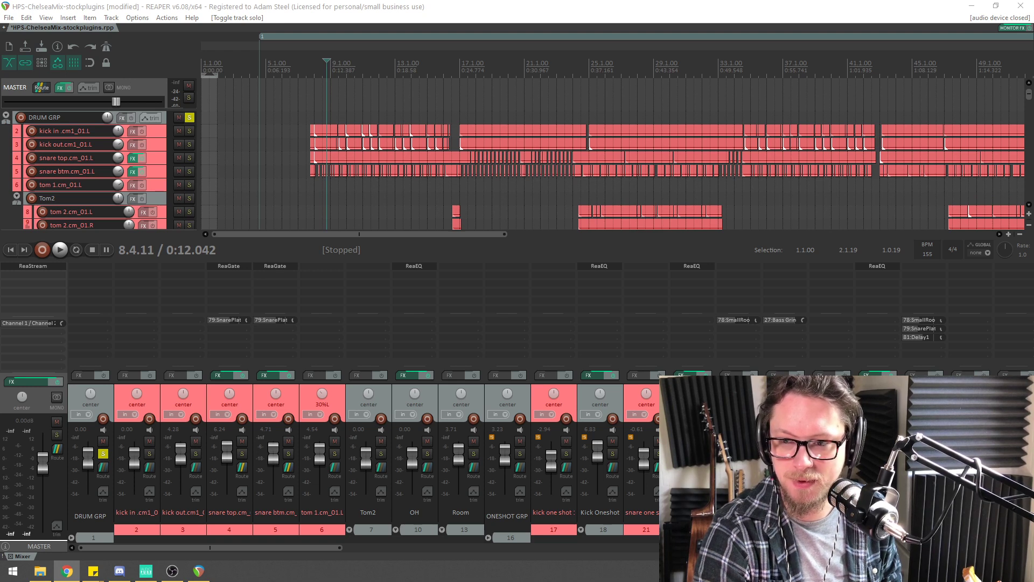
drag(1033, 51, 127, 23)
scroll(316, 196, up, 2)
scroll(315, 196, up, 5)
scroll(315, 186, down, 1)
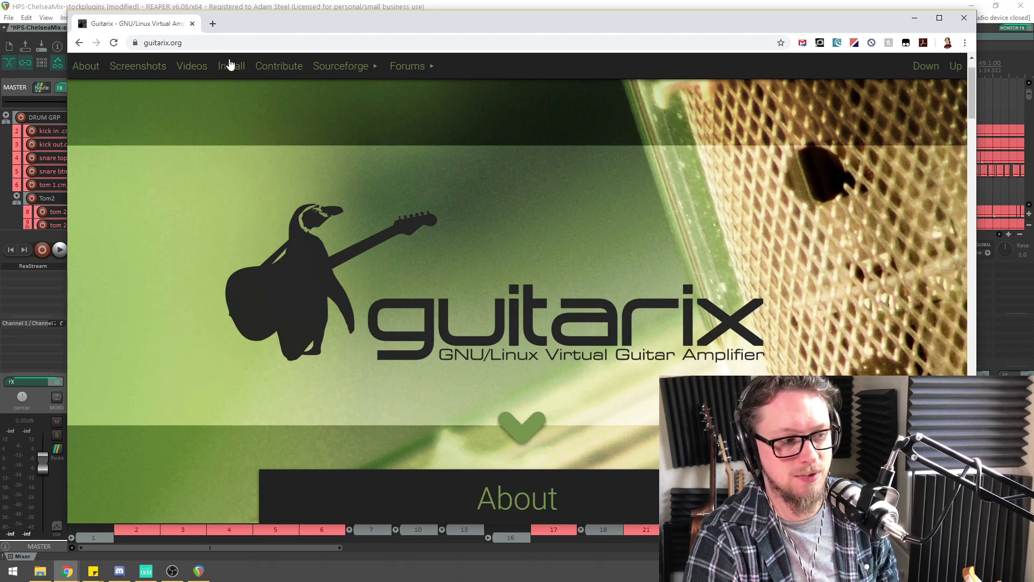
scroll(303, 226, down, 6)
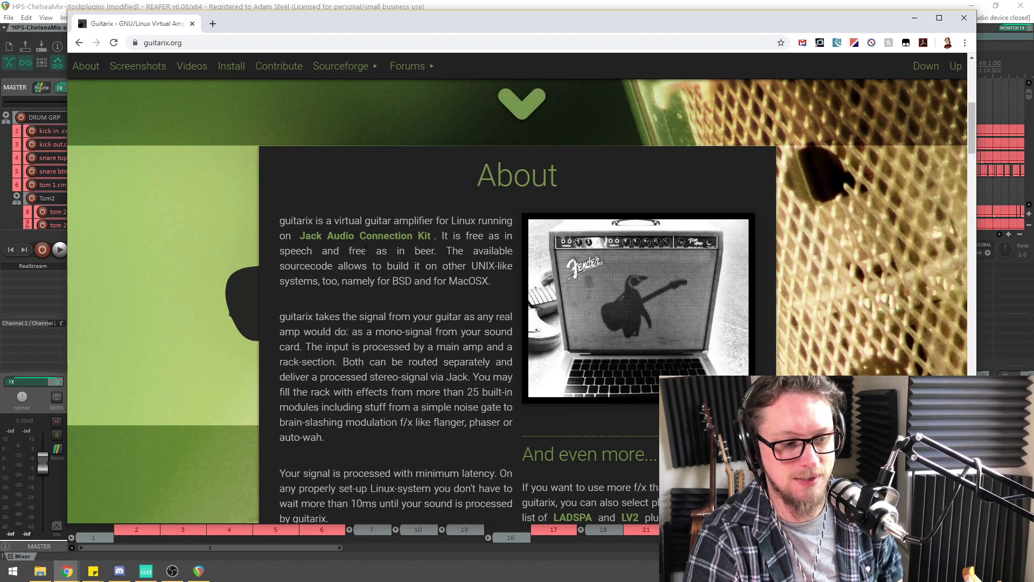
scroll(391, 296, down, 3)
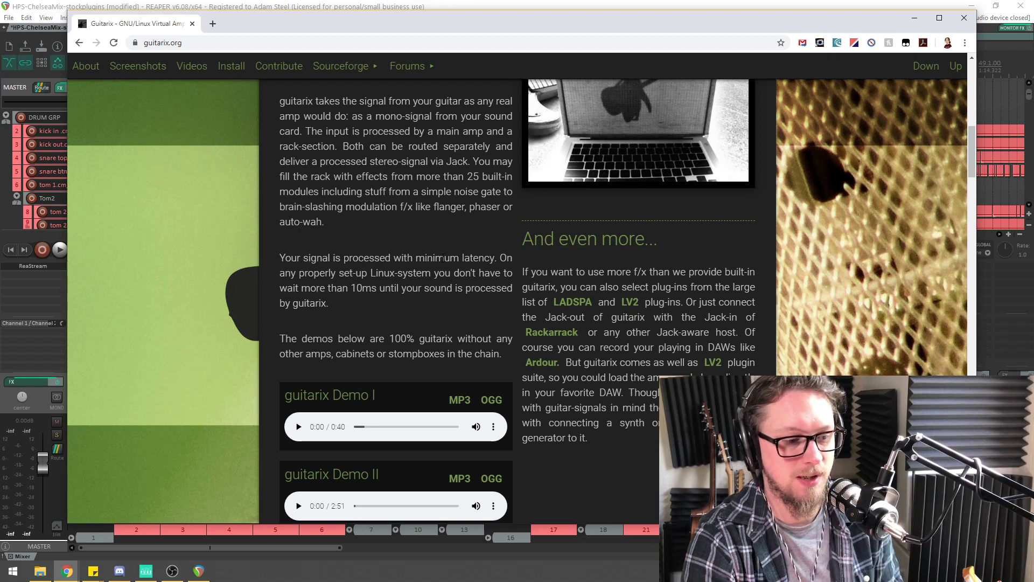
Read guitarix.org's notes on LADSPA and LV2 plug-ins, look over its demos and screenshots, and return to REAPER
drag(535, 272, 646, 314)
click(647, 313)
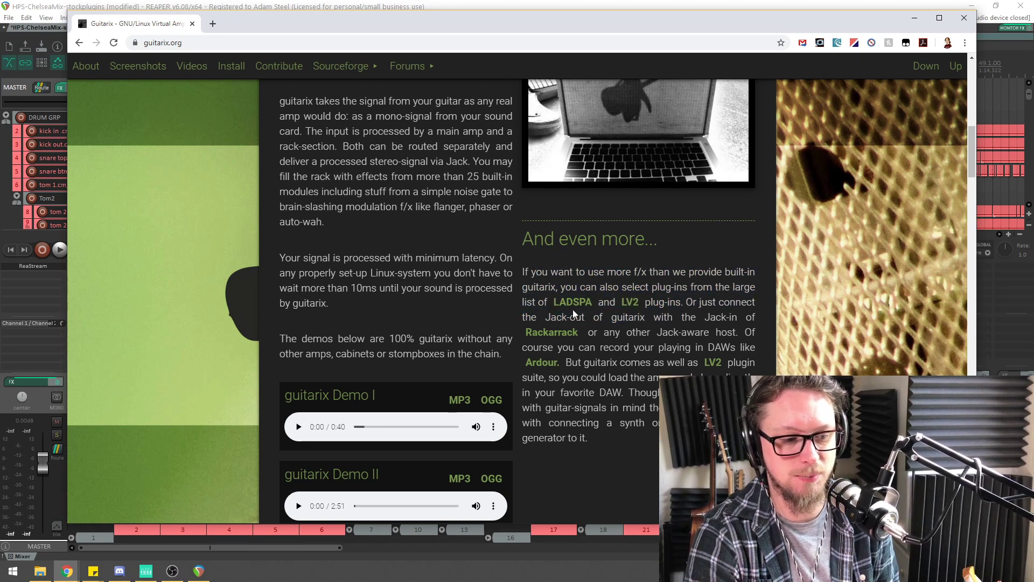
drag(533, 288, 645, 333)
click(644, 333)
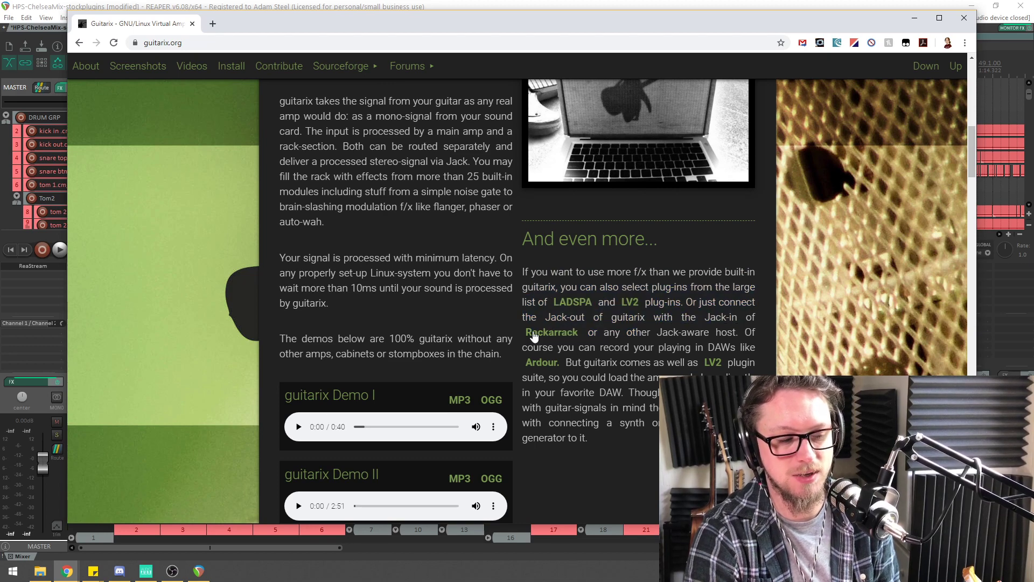
scroll(543, 319, down, 5)
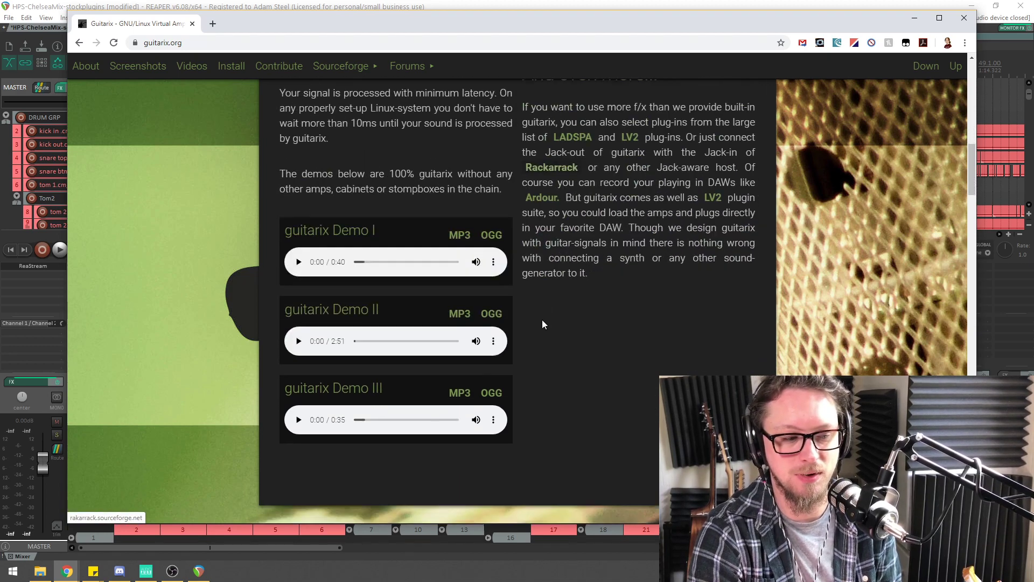
scroll(544, 305, down, 8)
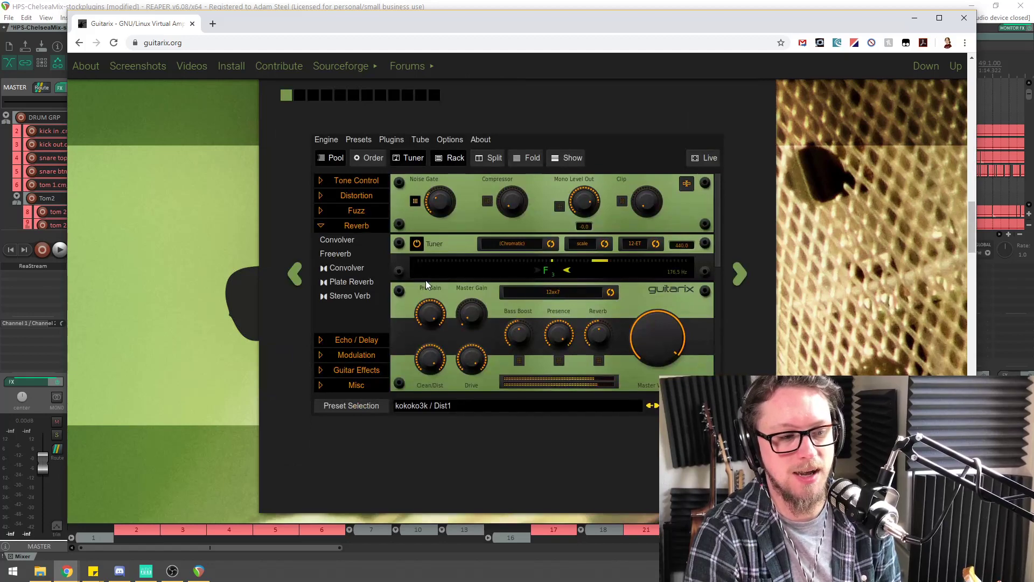
scroll(293, 242, up, 15)
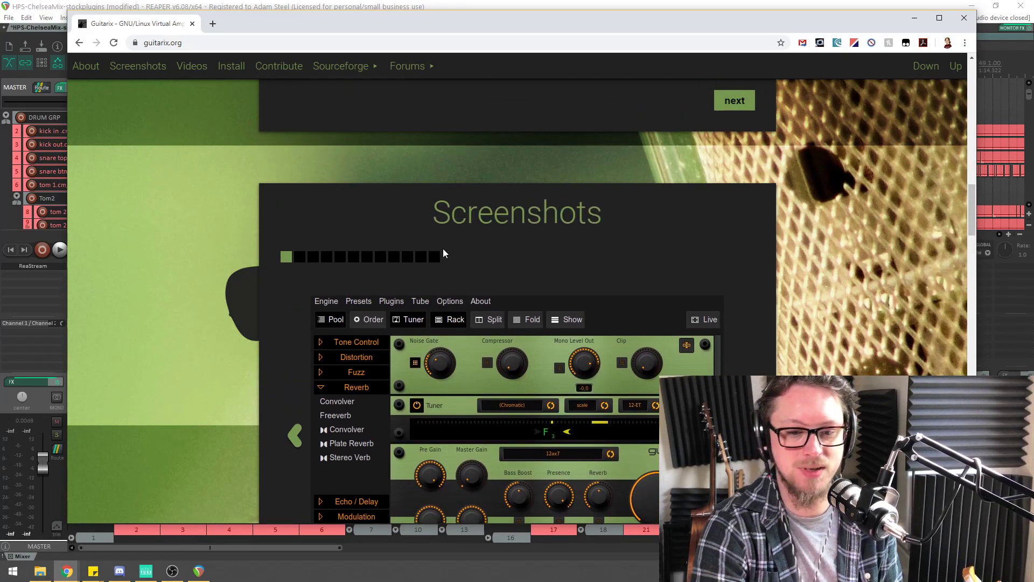
scroll(445, 239, up, 4)
key(alt+Tab)
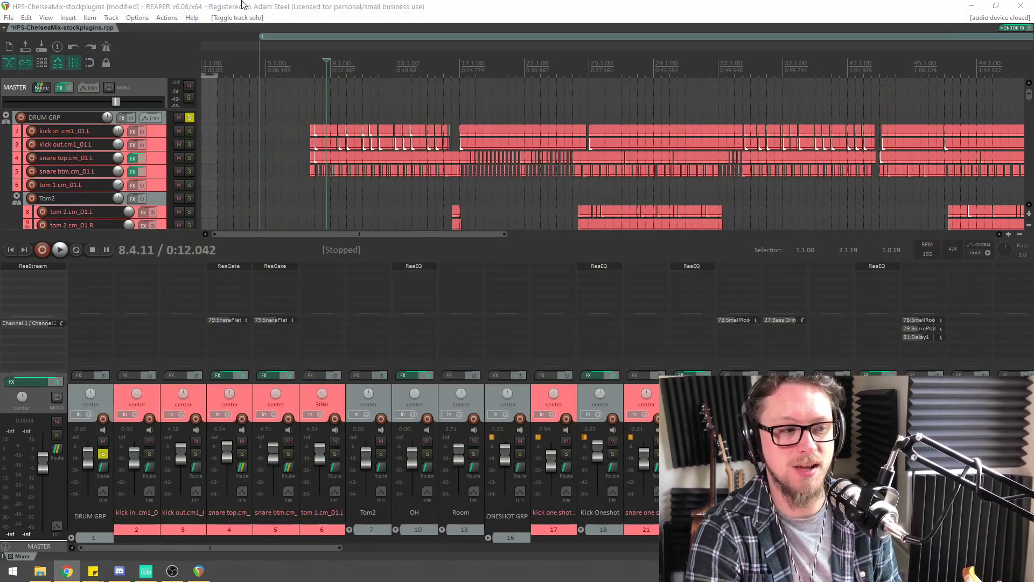
scroll(745, 79, down, 3)
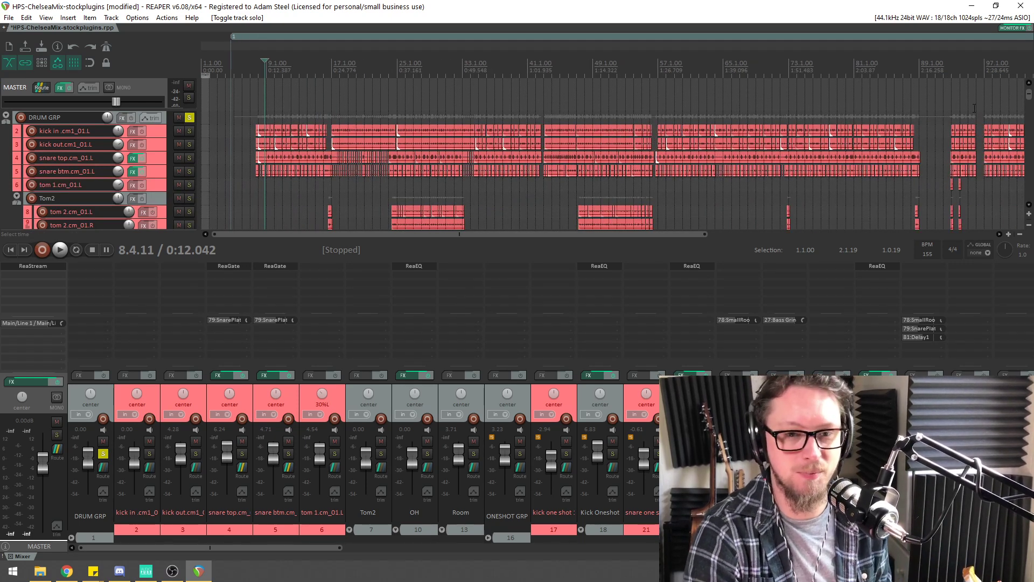
key(alt+Tab)
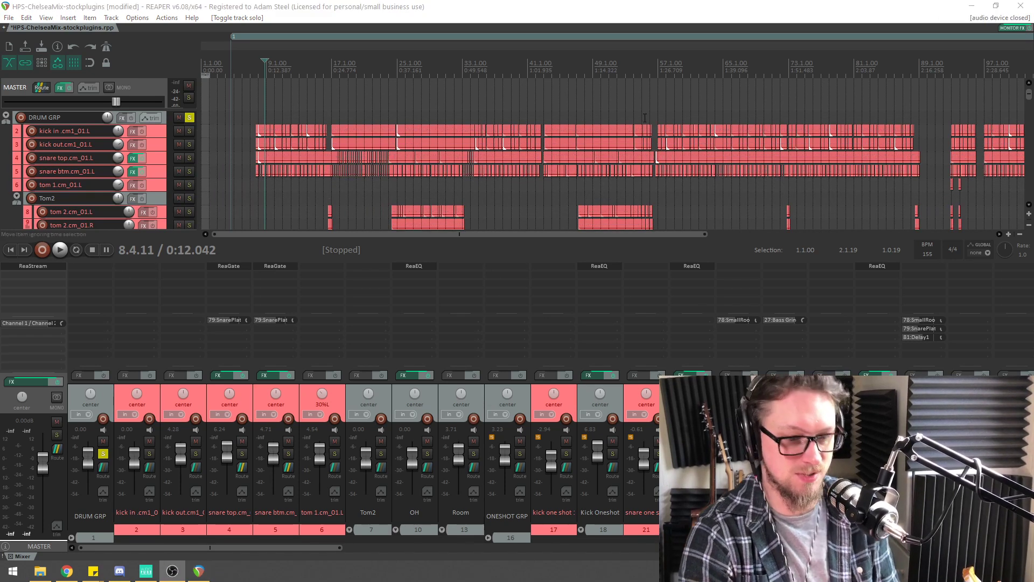
scroll(570, 64, up, 2)
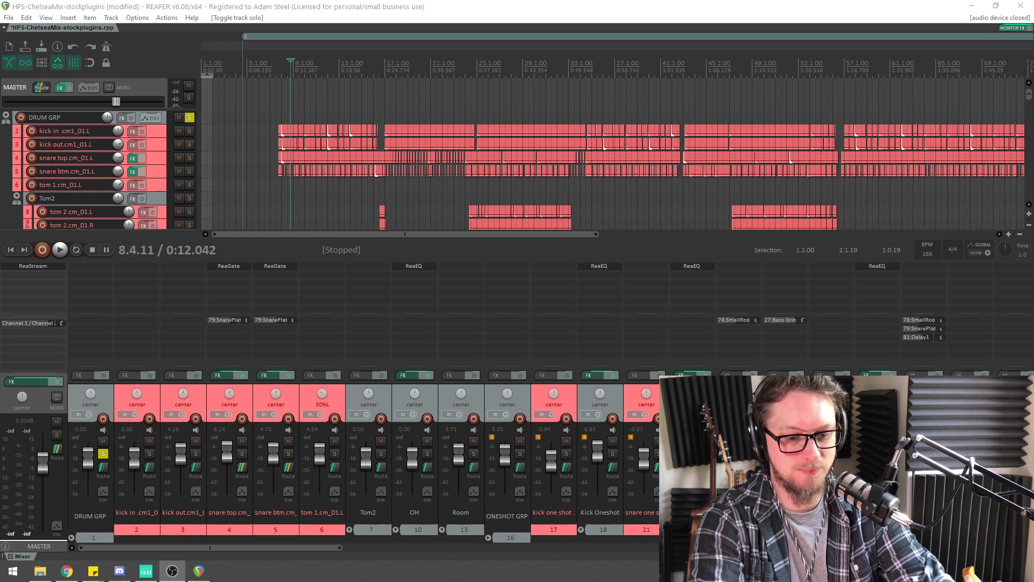
key(alt+Tab)
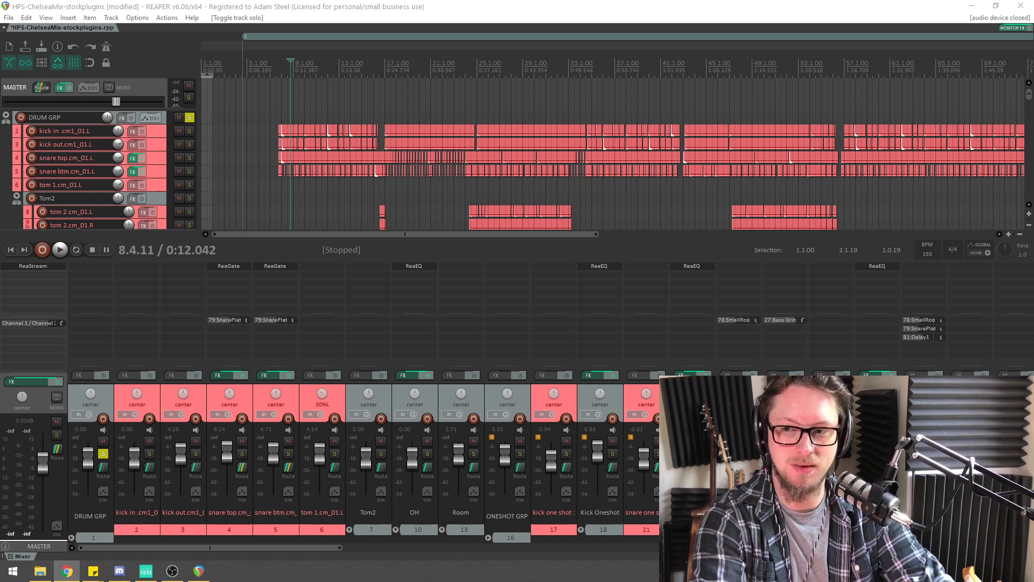
key(alt+Tab)
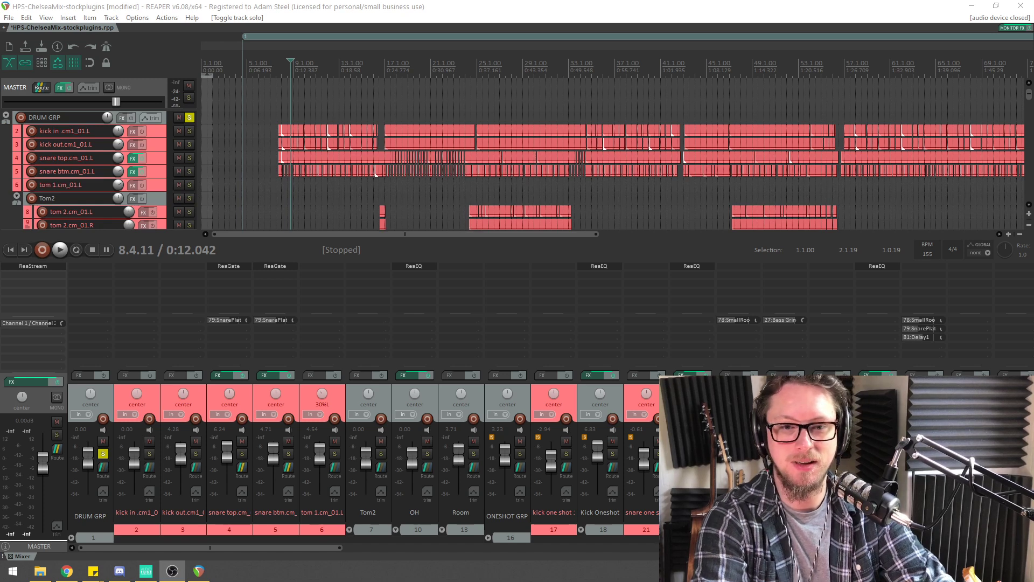
key(alt+Tab)
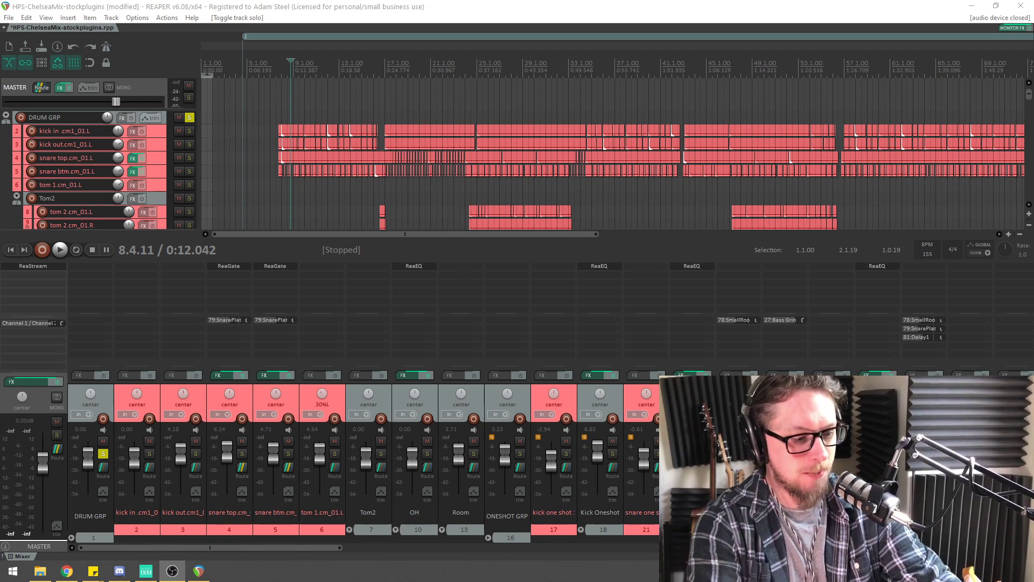
Solo the OH track and bring its overheads tracks into view in the arrangement
click(428, 390)
click(427, 453)
scroll(991, 143, down, 1)
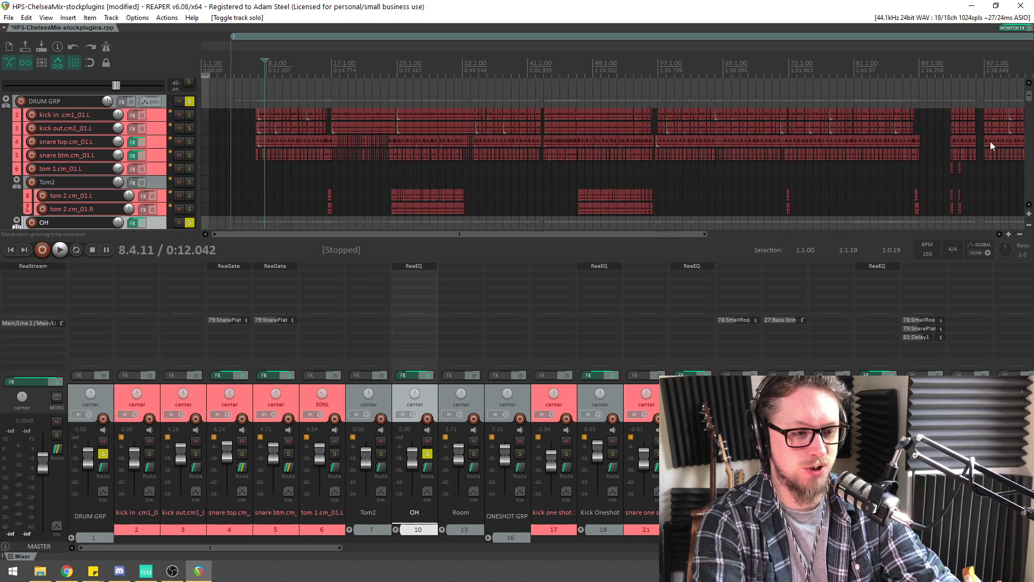
drag(1028, 97, 1028, 108)
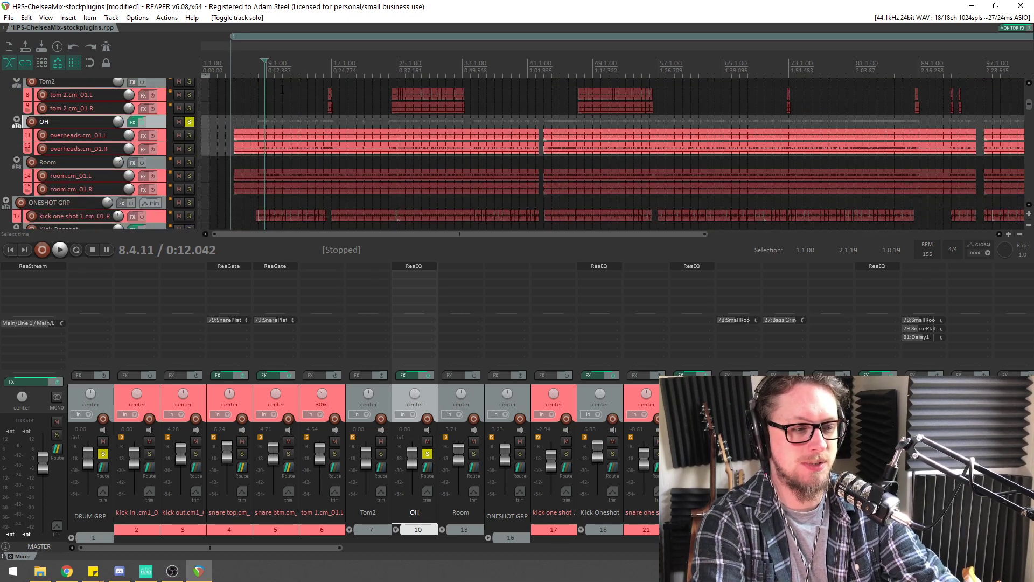
Examine the overheads items up close and across the whole arrangement
scroll(339, 134, down, 3)
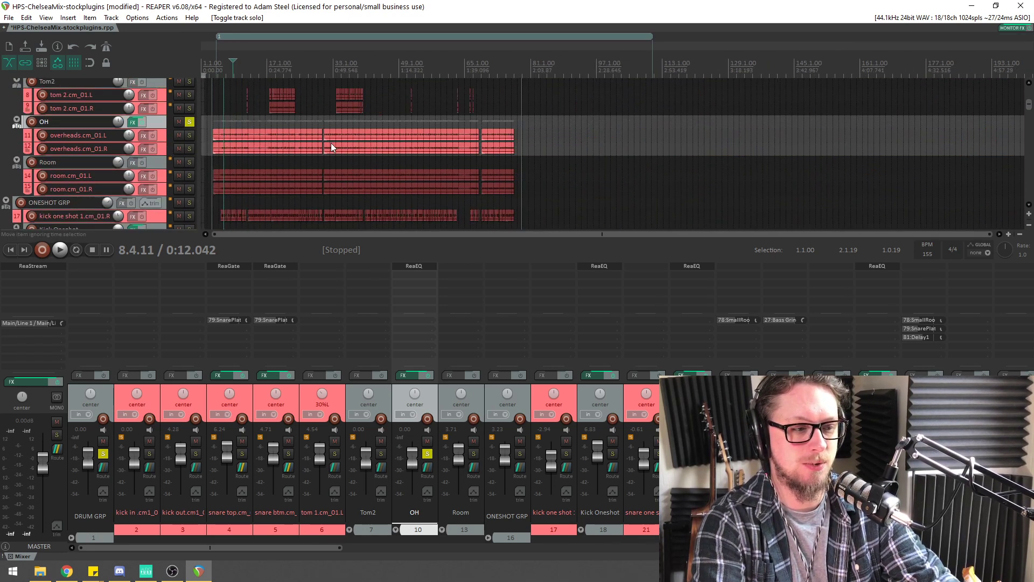
scroll(330, 143, up, 2)
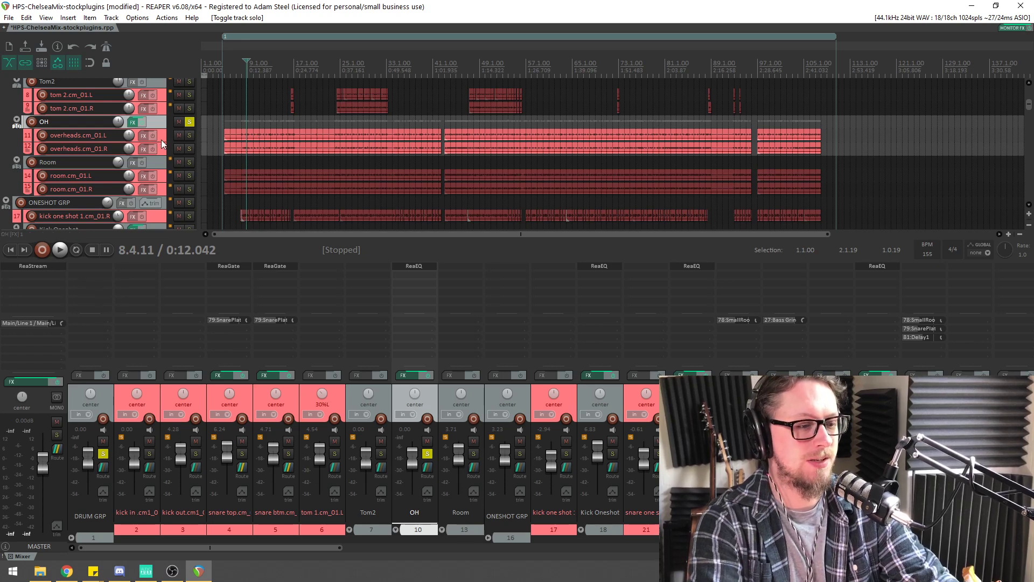
scroll(359, 187, down, 2)
scroll(399, 181, up, 3)
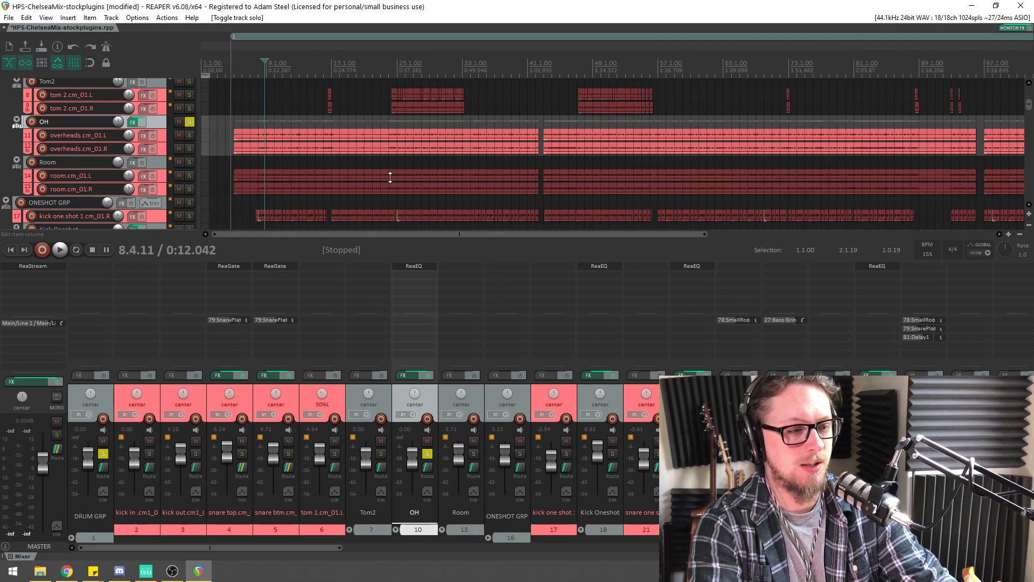
scroll(435, 177, down, 3)
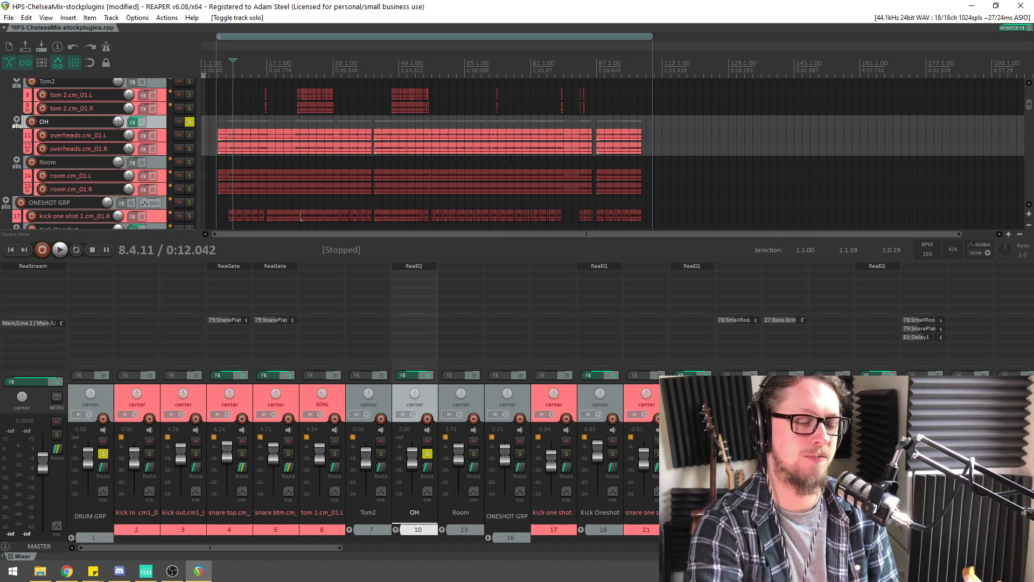
scroll(511, 159, up, 4)
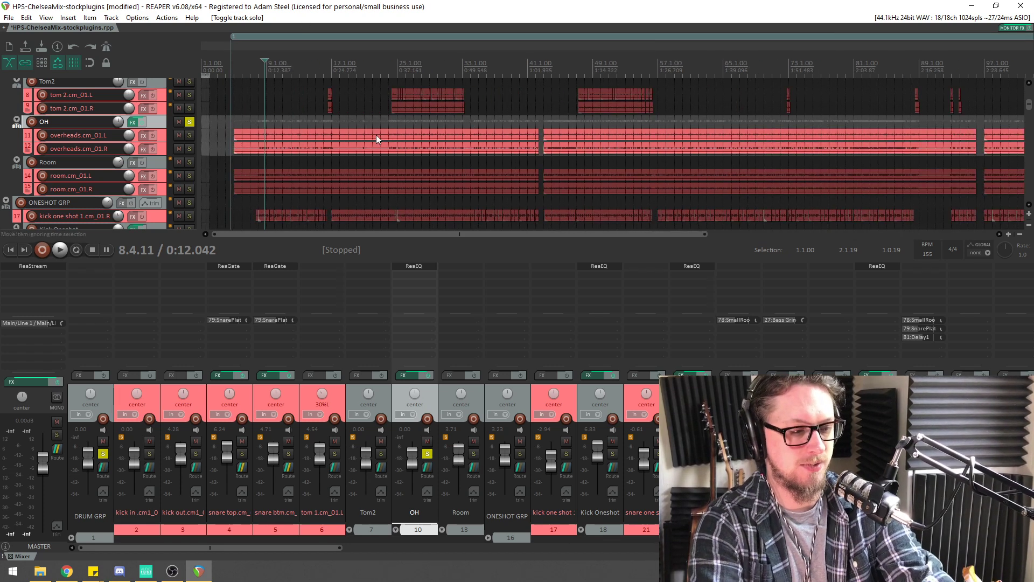
scroll(376, 139, down, 4)
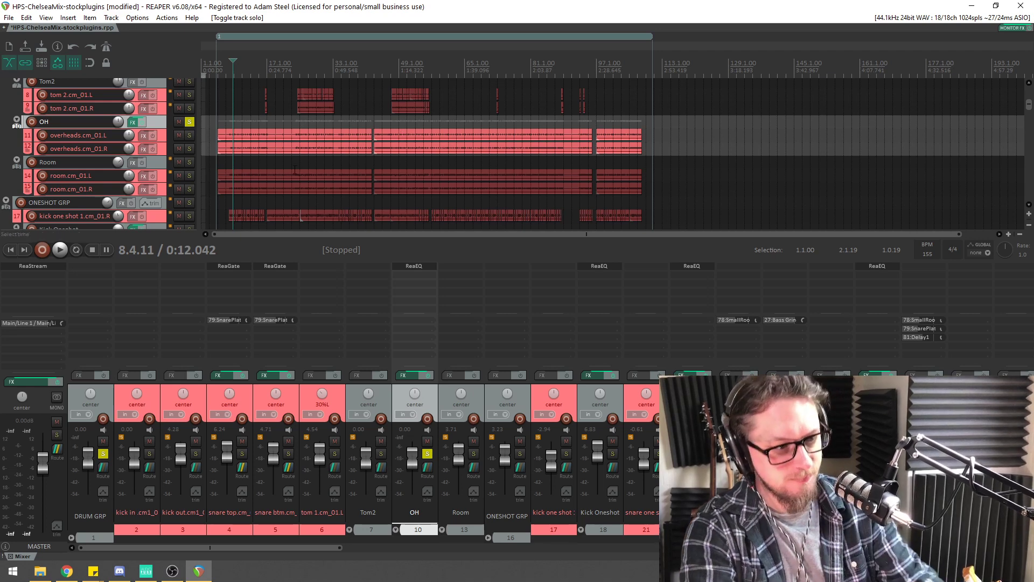
scroll(294, 170, up, 6)
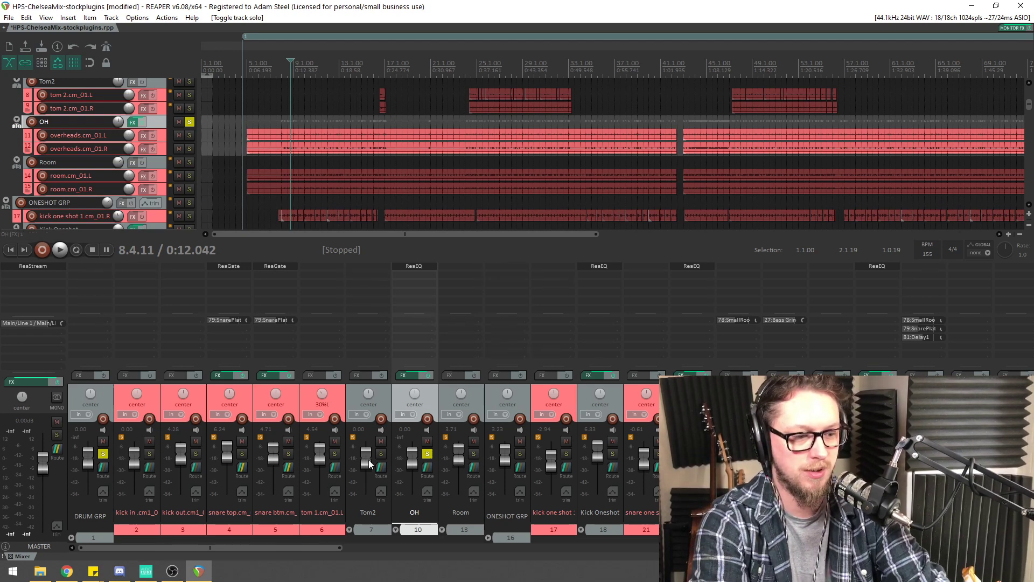
Play the soloed overheads from about bar 8.4, enlarge the overheads.cm_01.L track's height, and stop playback
key(space)
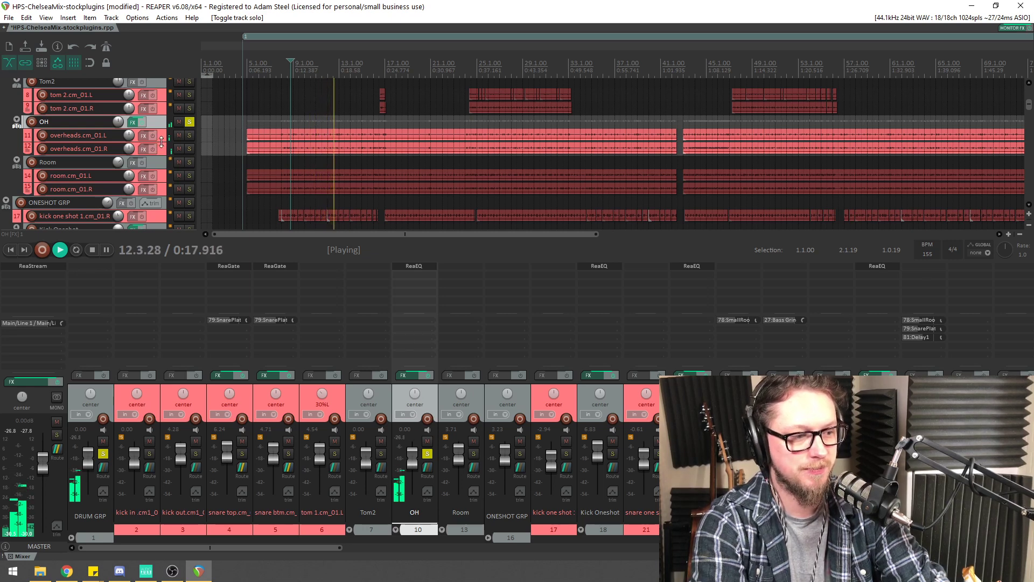
drag(161, 142, 162, 178)
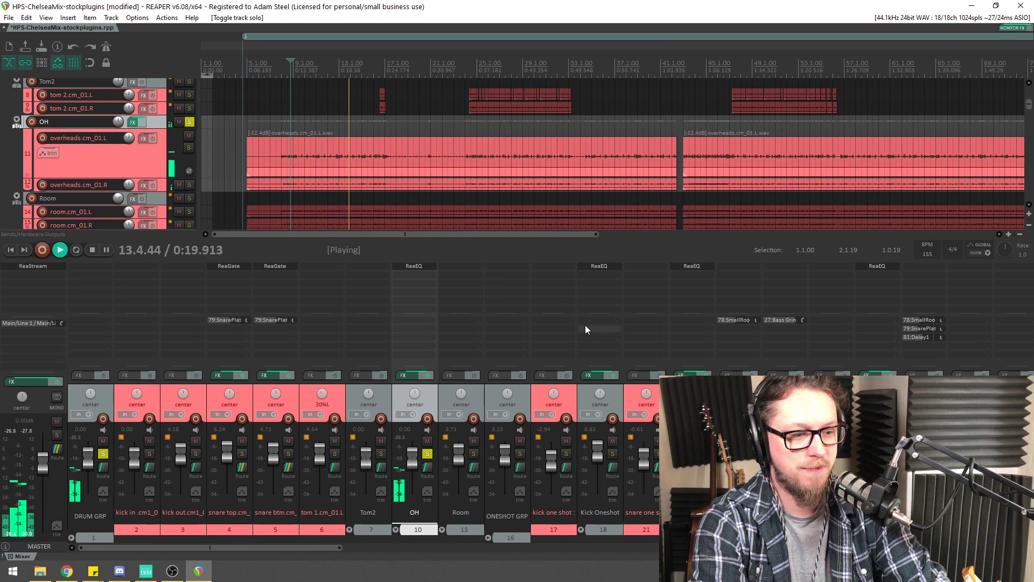
key(space)
Add the JS Fairly Childish Stereo Compressor/Limiter to the OH track, filtering the JS plug-ins by "com"
double_click(415, 279)
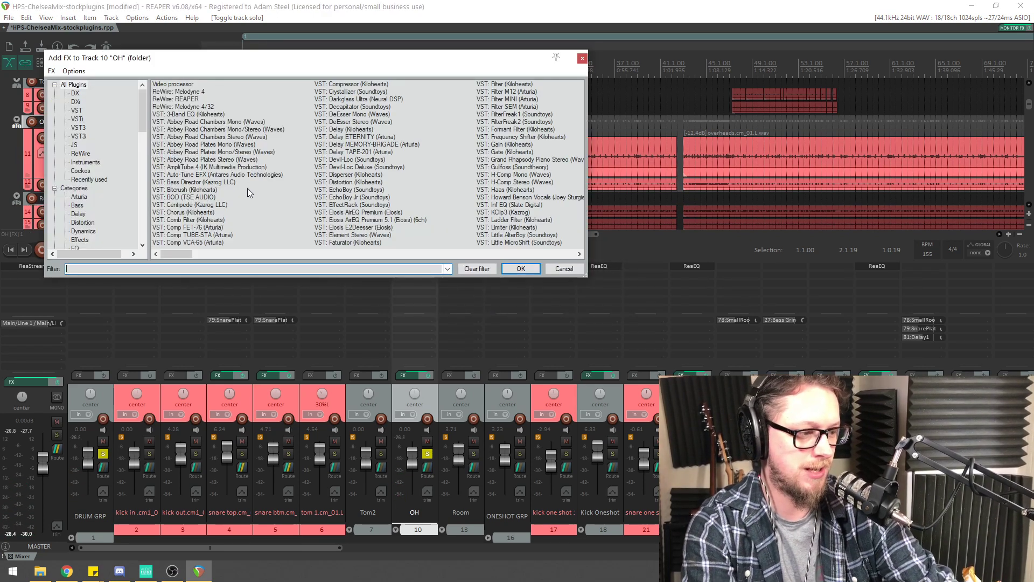
click(75, 144)
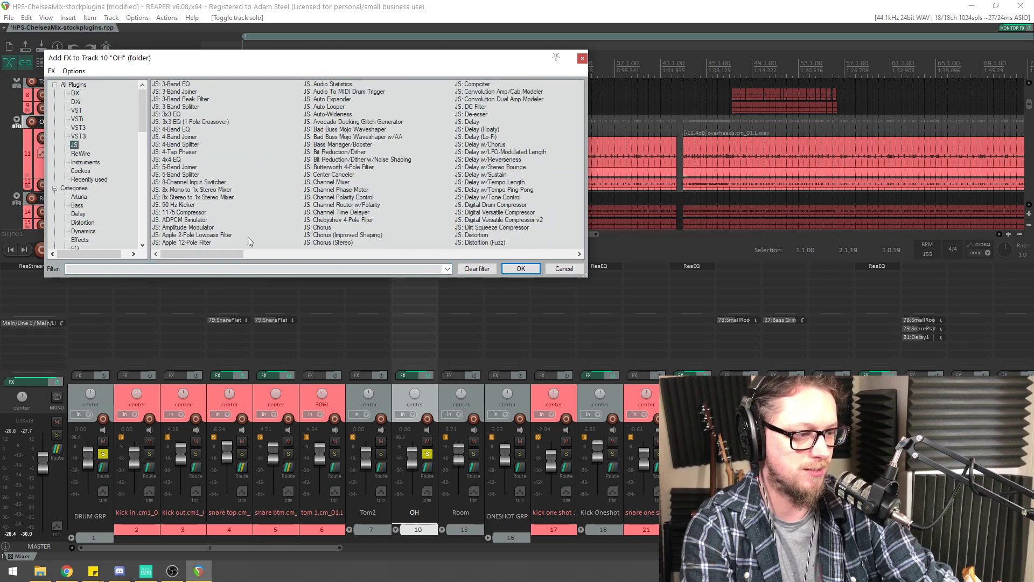
click(172, 269)
text(com)
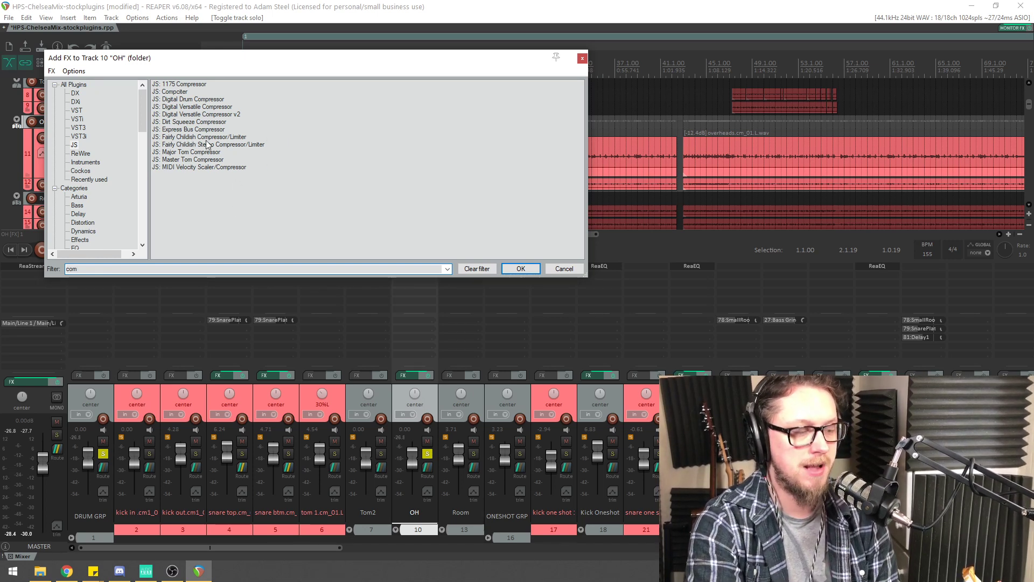
click(195, 146)
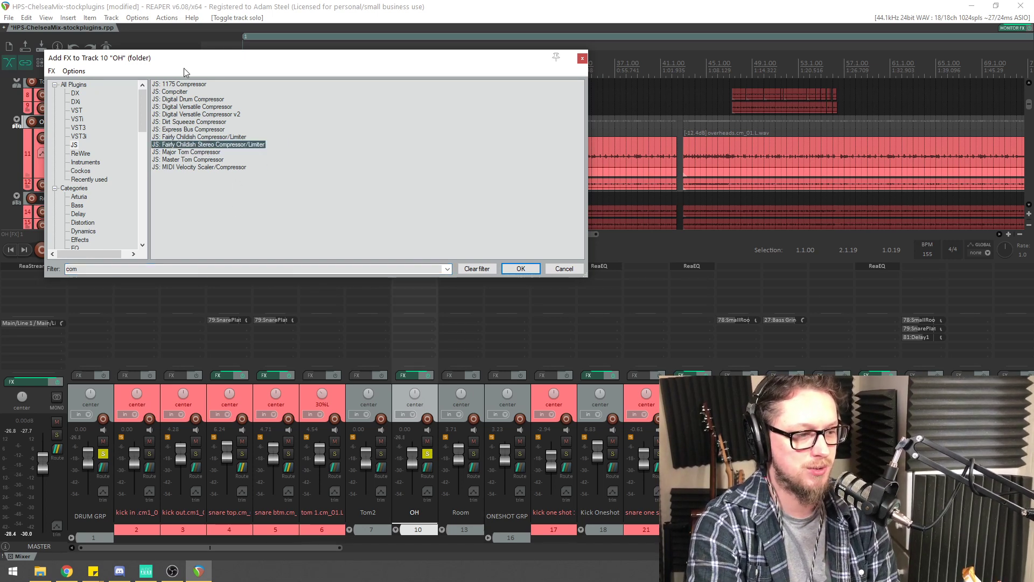
double_click(195, 146)
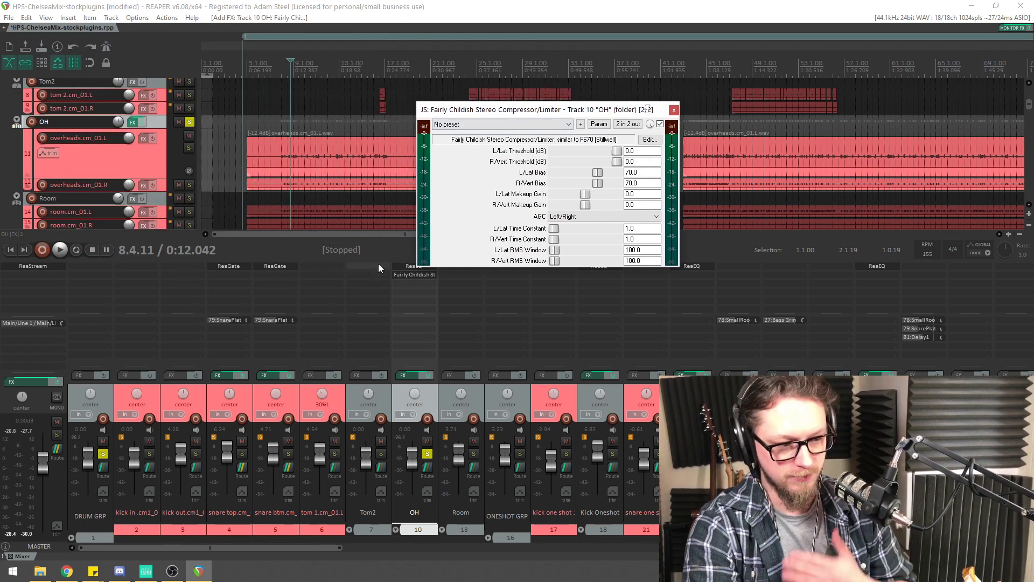
Open the OH track's ReaEQ, place it beside the compressor window, and reorder the FX chain so the compressor comes before ReaEQ
click(408, 266)
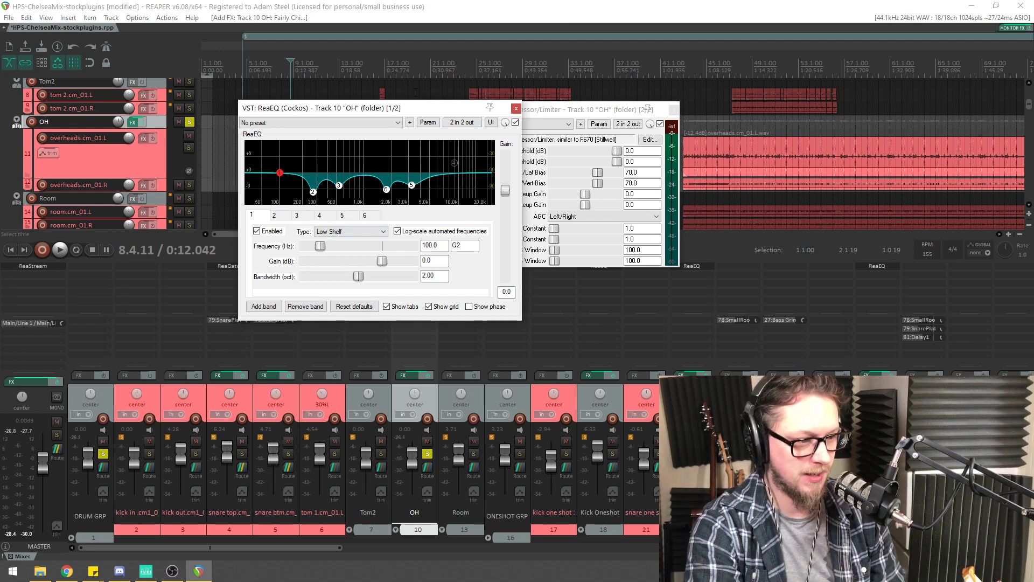
drag(398, 106, 642, 204)
drag(466, 107, 148, 85)
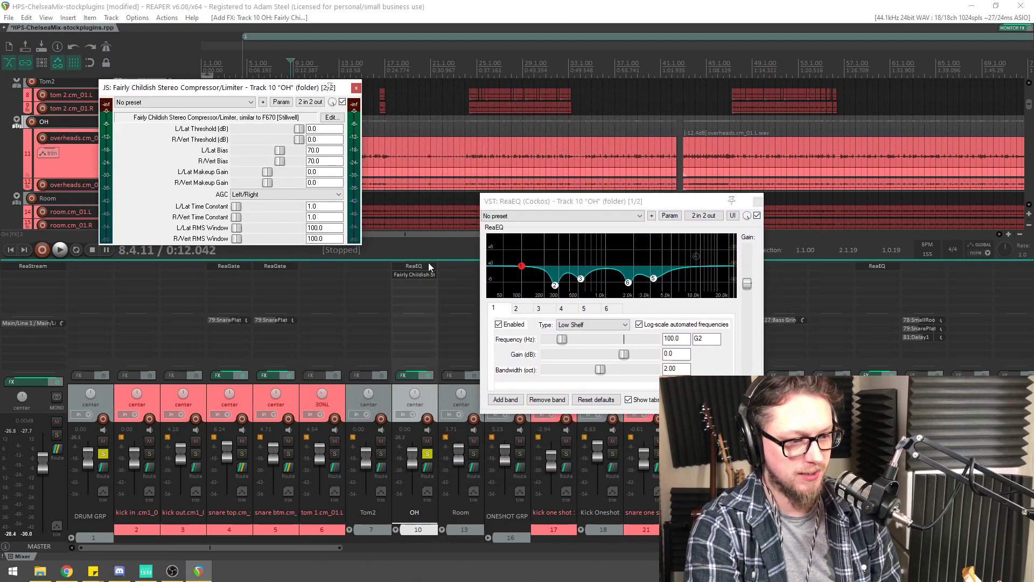
drag(428, 264, 423, 276)
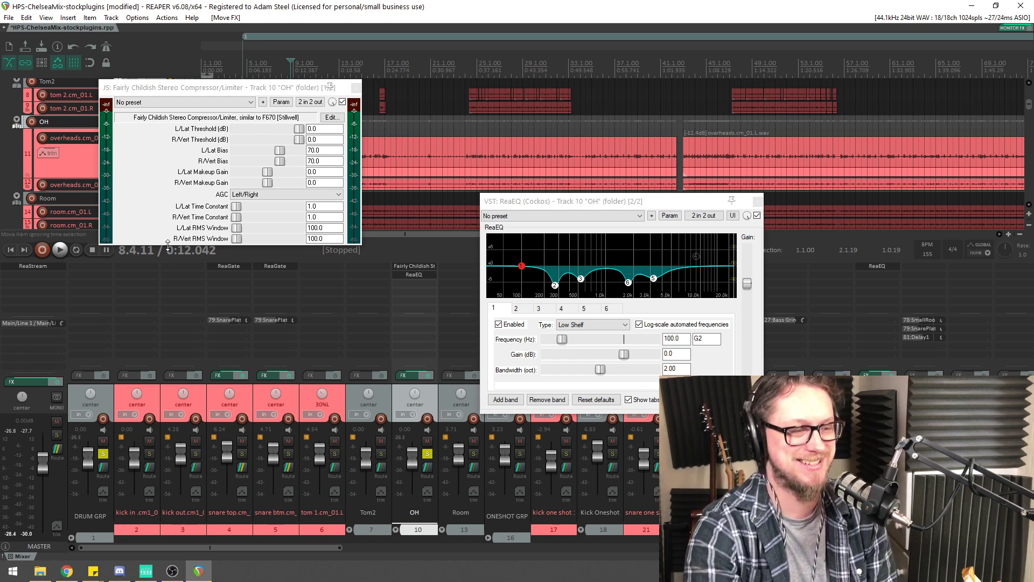
drag(255, 89, 326, 202)
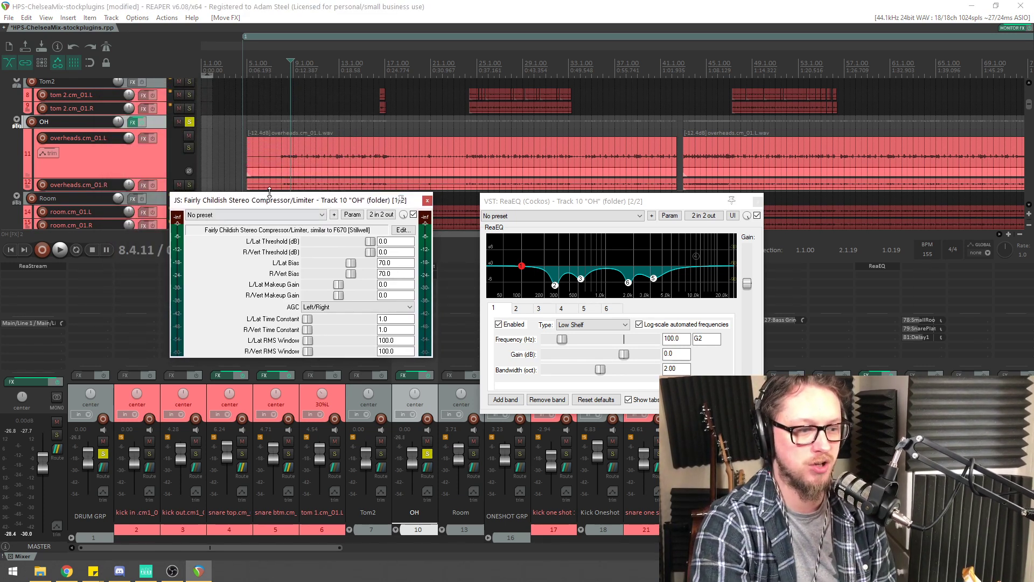
drag(269, 201, 298, 220)
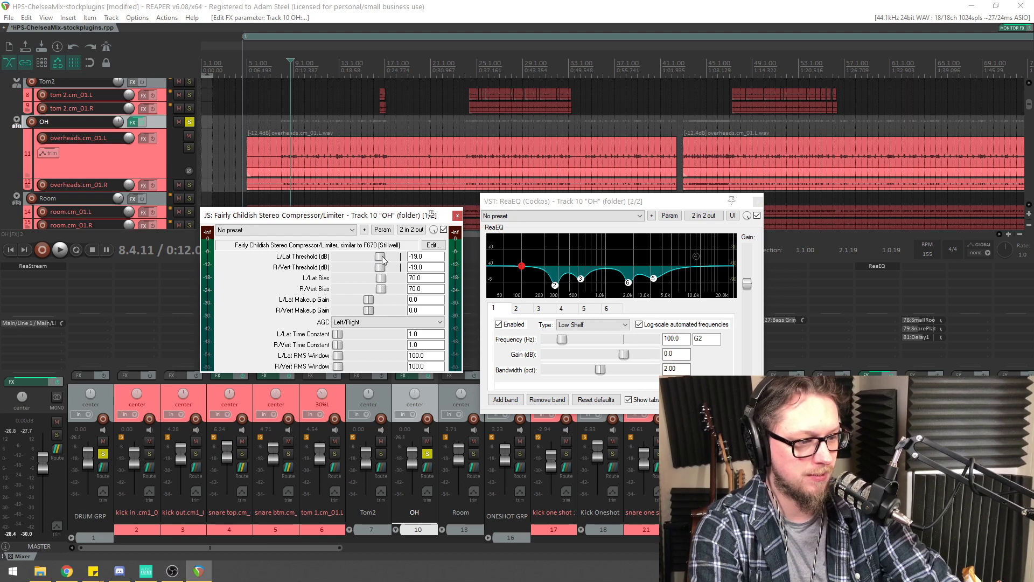
During playback, set both channels of the compressor to threshold -34.9 dB, bias 81.0, makeup gain 25.1 and time constant 3.0
key(space)
drag(383, 260, 366, 261)
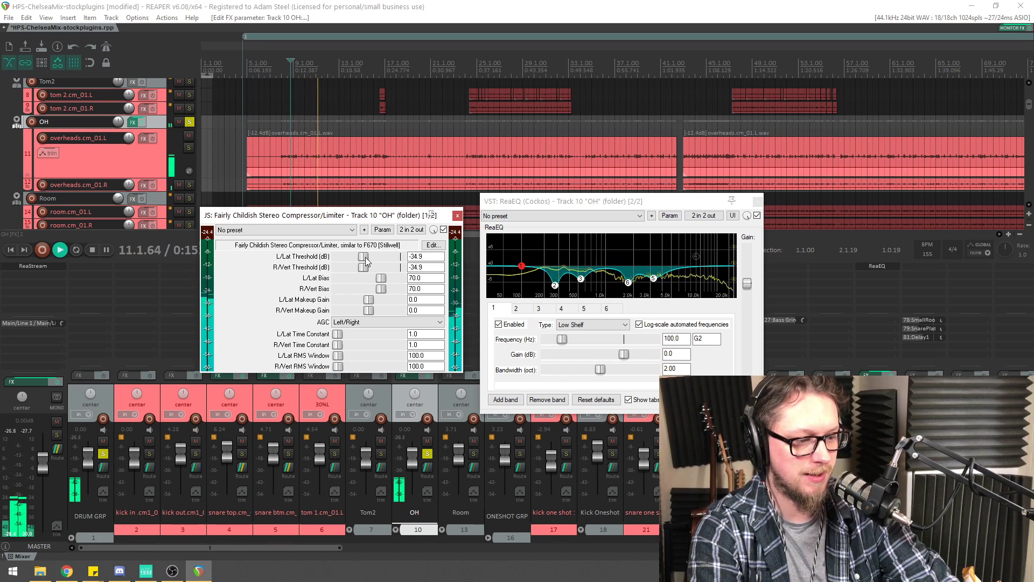
drag(369, 300, 391, 289)
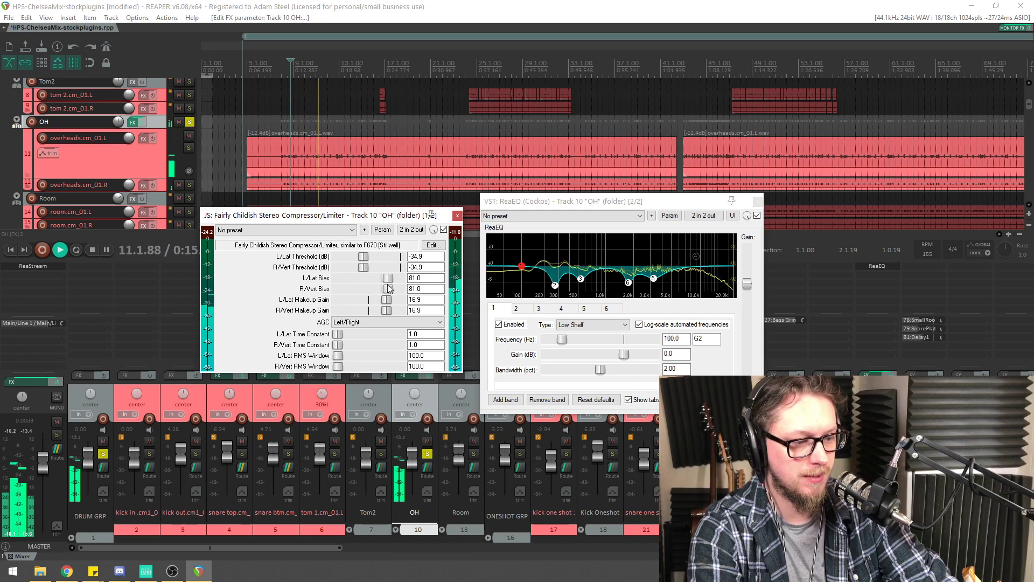
drag(338, 338, 366, 338)
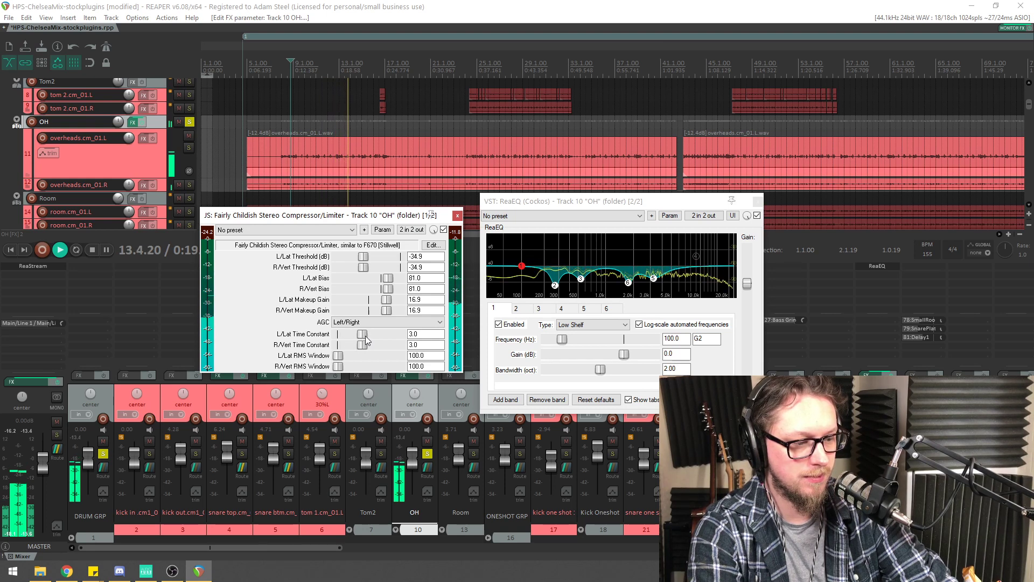
drag(386, 299, 396, 301)
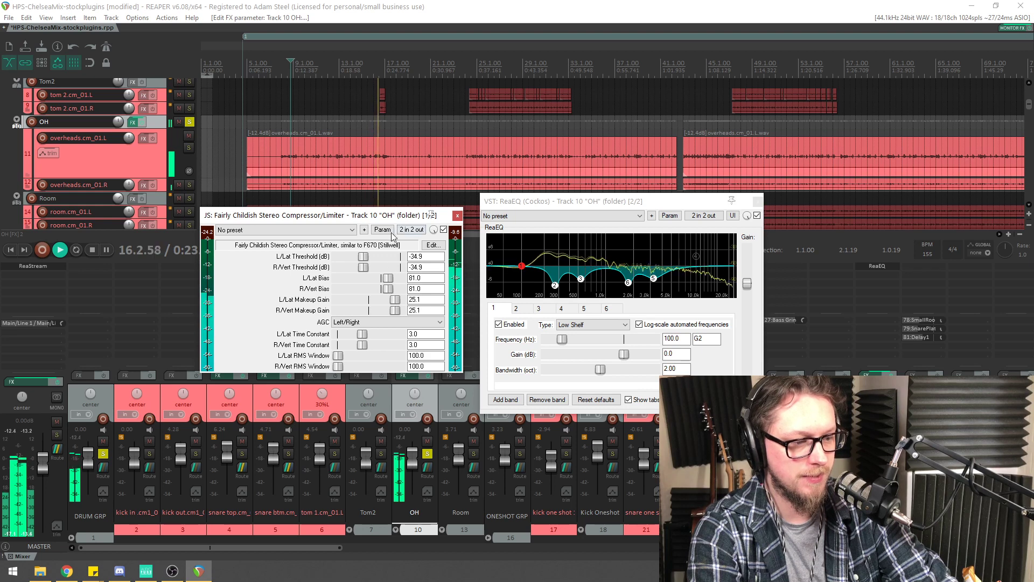
key(space)
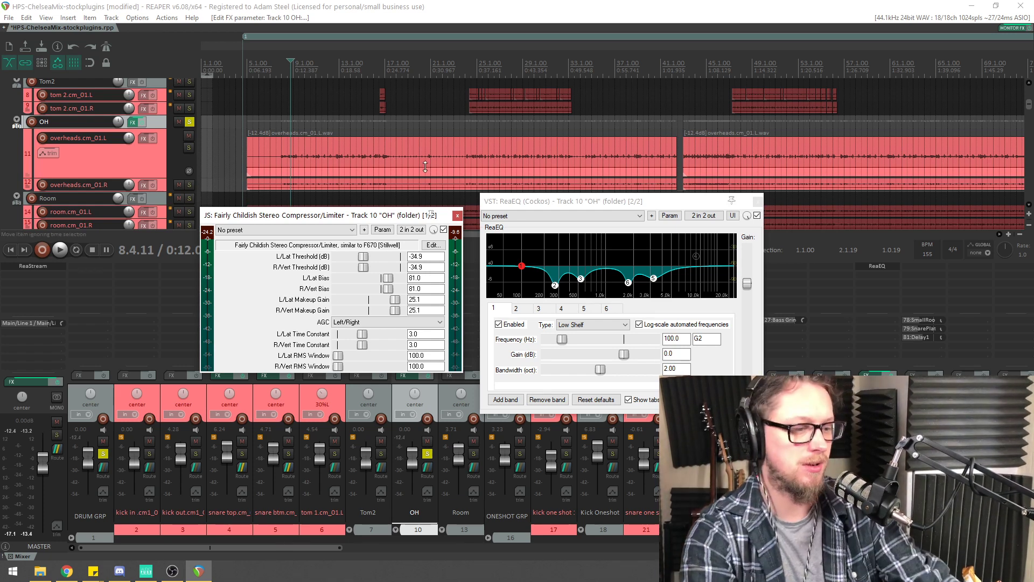
Play the compressed overheads, set the start position to about bar 7.4, stop playback, and enlarge the OH track's height
drag(393, 218, 394, 226)
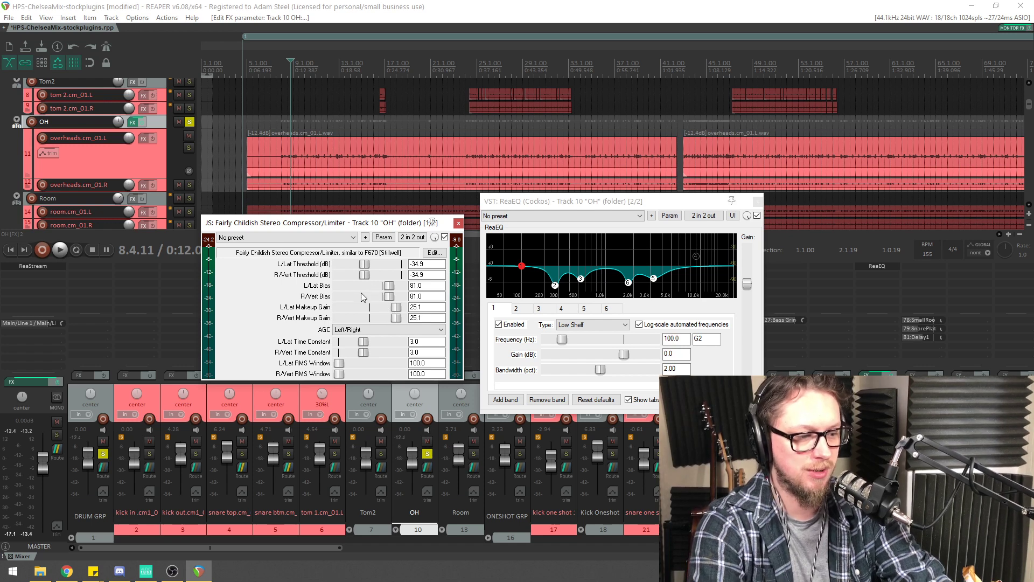
key(space)
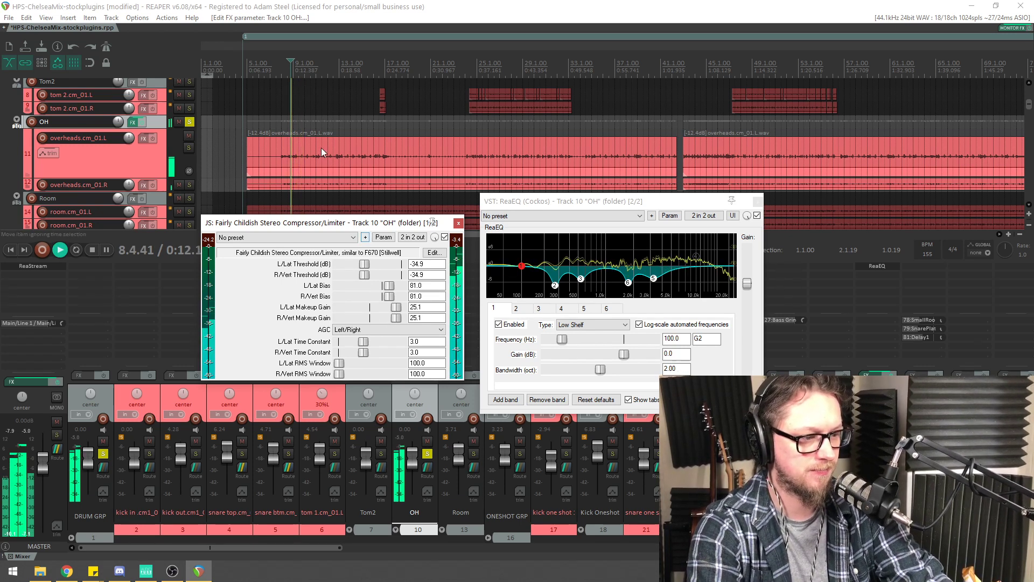
scroll(323, 155, up, 4)
click(420, 113)
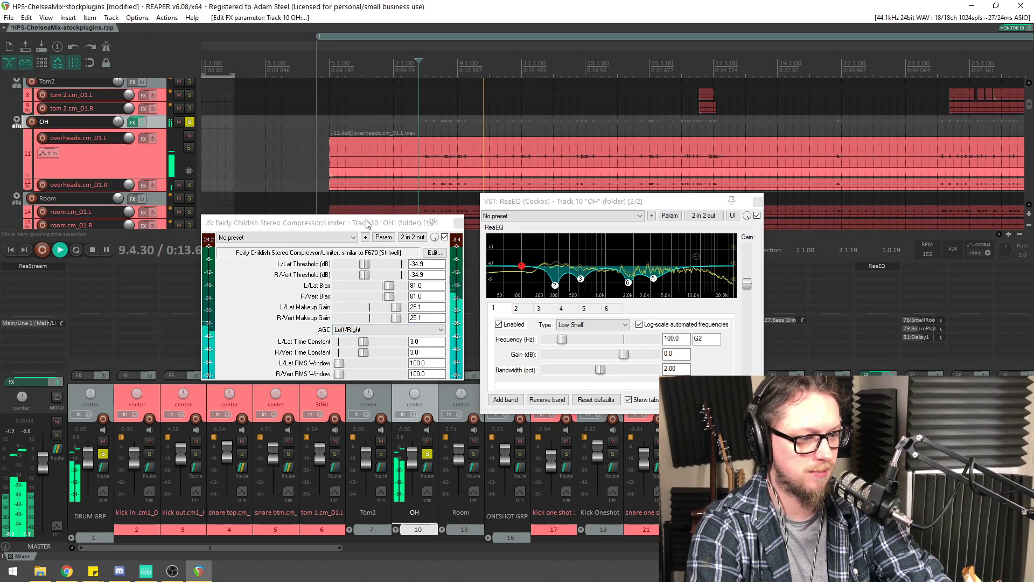
drag(1029, 104, 1028, 104)
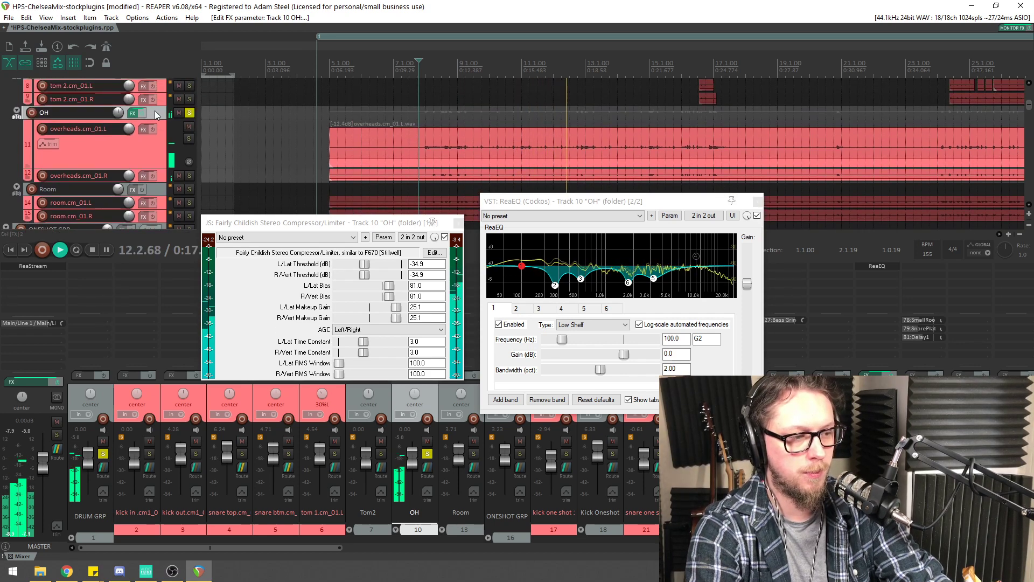
key(space)
drag(157, 120, 157, 151)
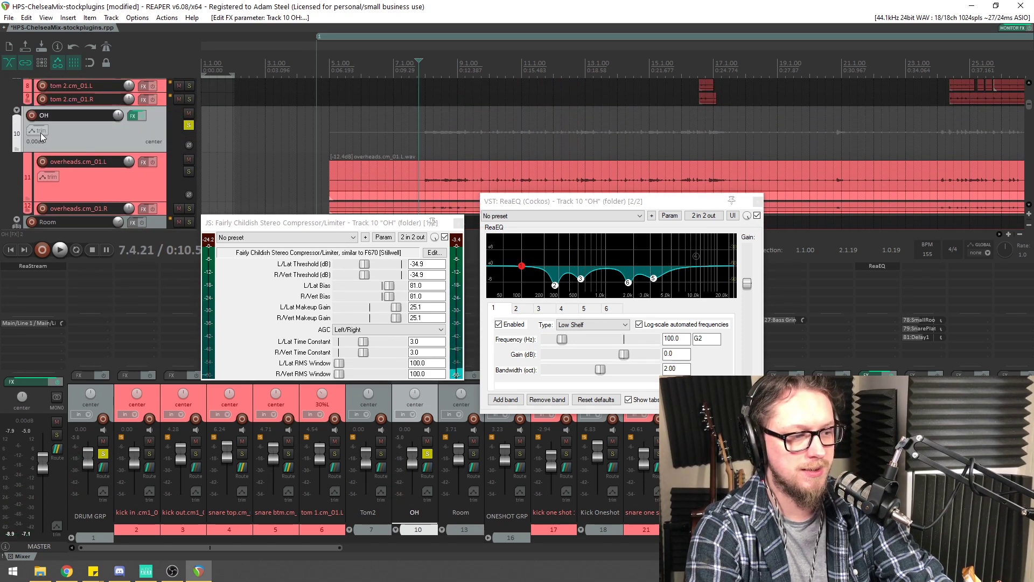
click(35, 131)
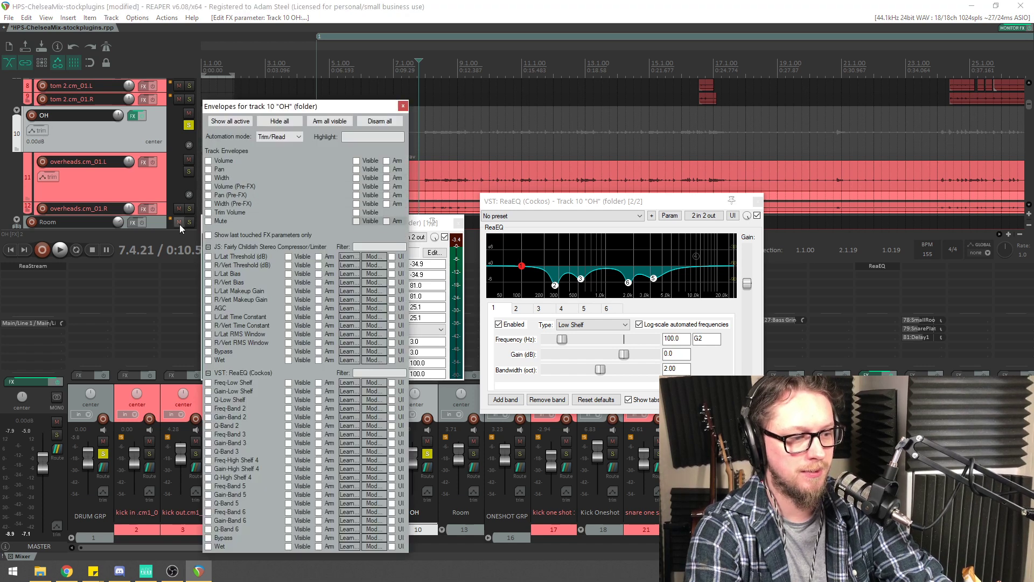
click(209, 162)
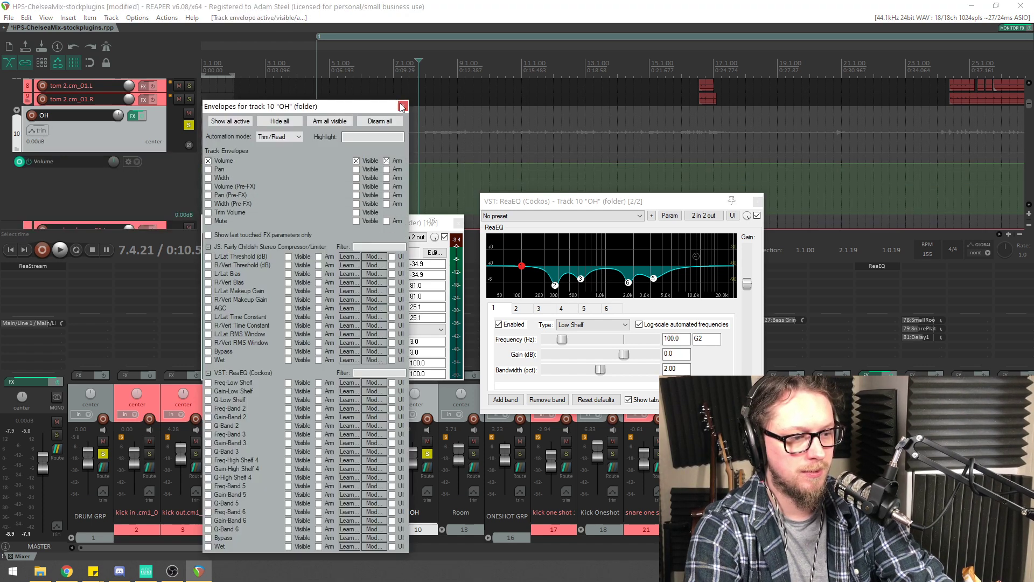
click(403, 105)
click(37, 132)
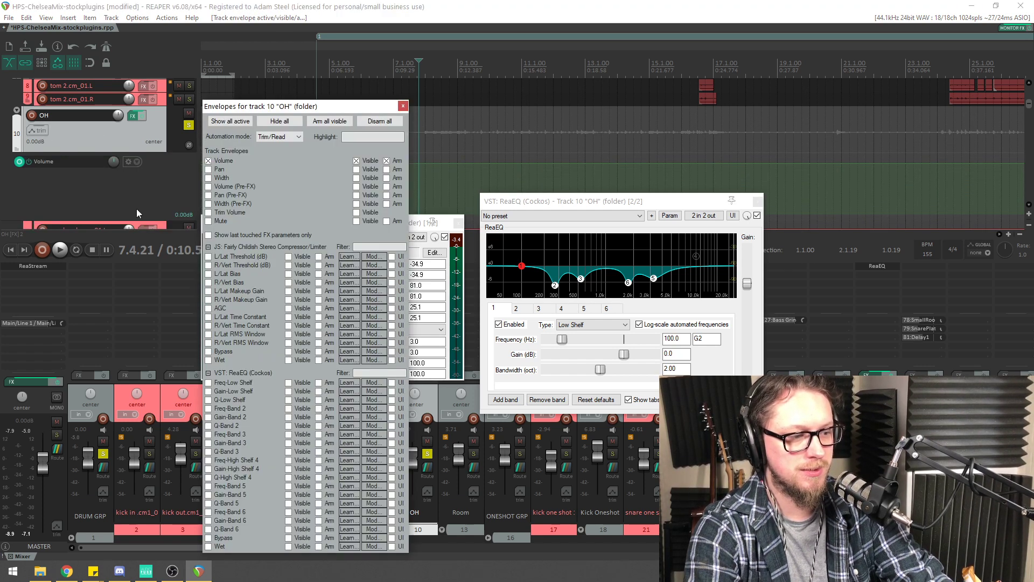
click(209, 160)
click(403, 106)
Play the overheads from about bar 7.4 and set both compressor bias values to 54.5
key(space)
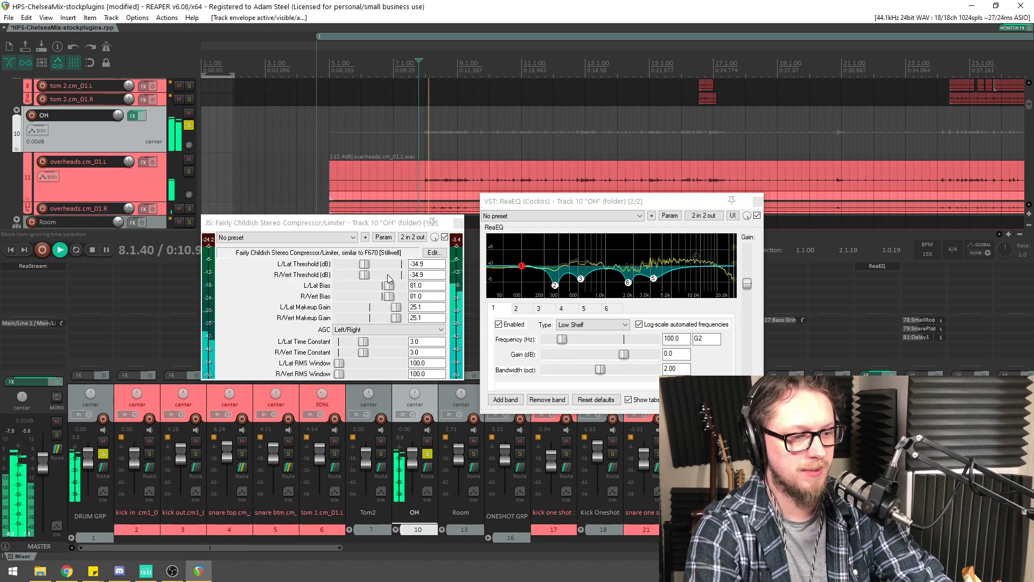
mouse_move(349, 224)
mouse_down()
mouse_move(310, 212)
mouse_move(339, 222)
mouse_up()
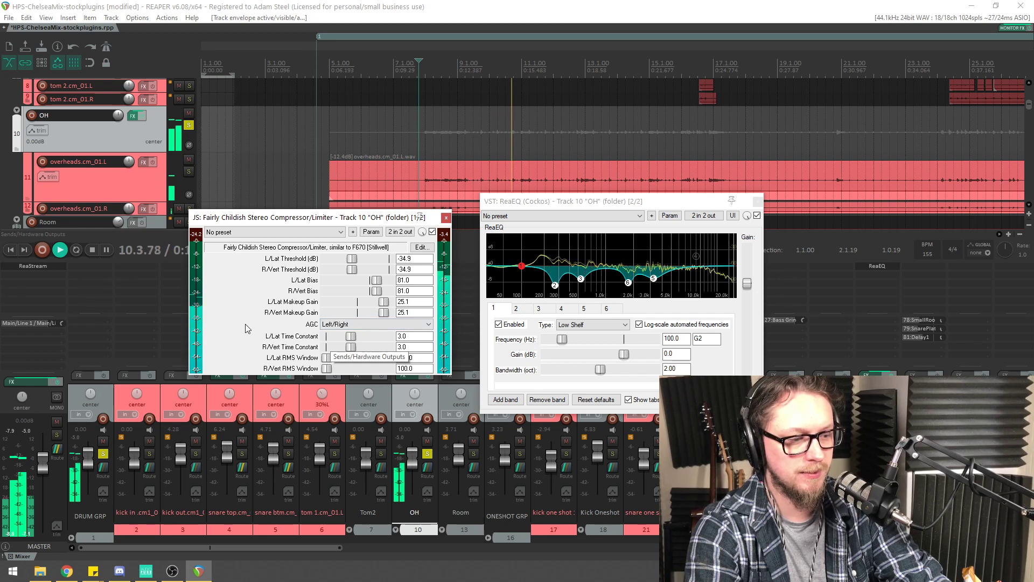
key(space)
key(space)
drag(373, 293, 364, 292)
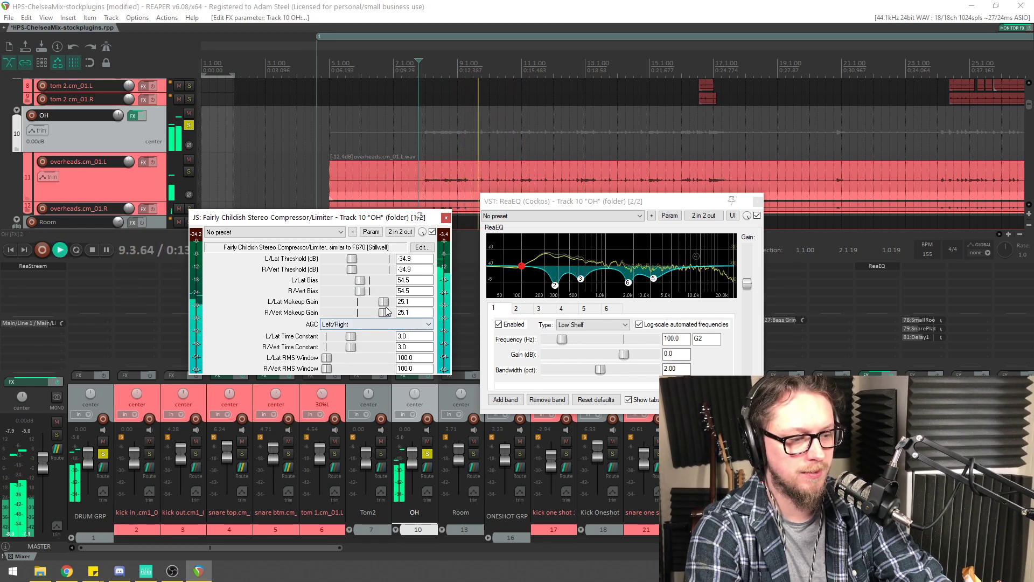
key(space)
Play the overheads from about bar 43, just before the second item, with both plug-in windows clear of the waveform
scroll(539, 135, down, 5)
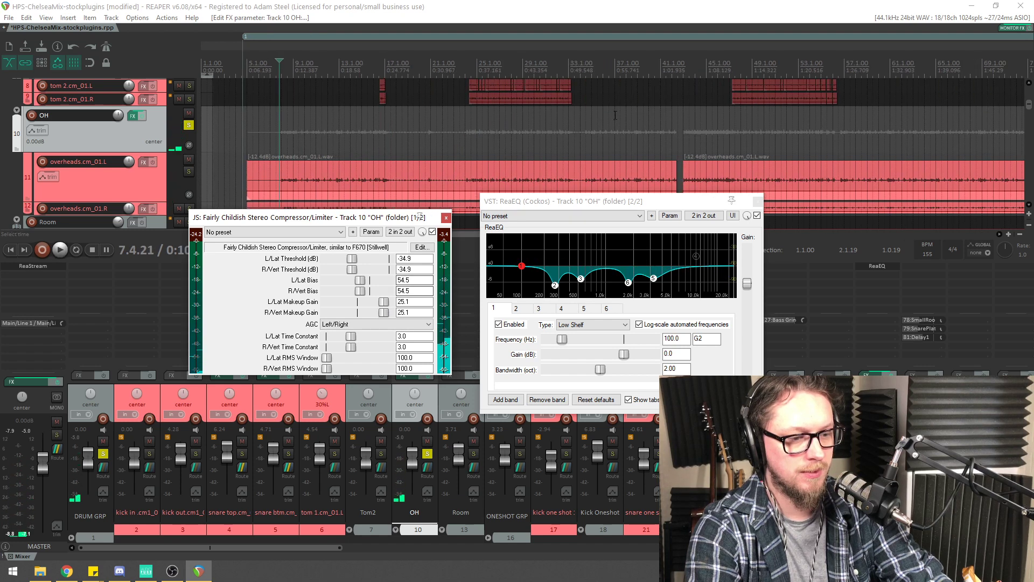
click(687, 69)
scroll(687, 69, up, 5)
key(space)
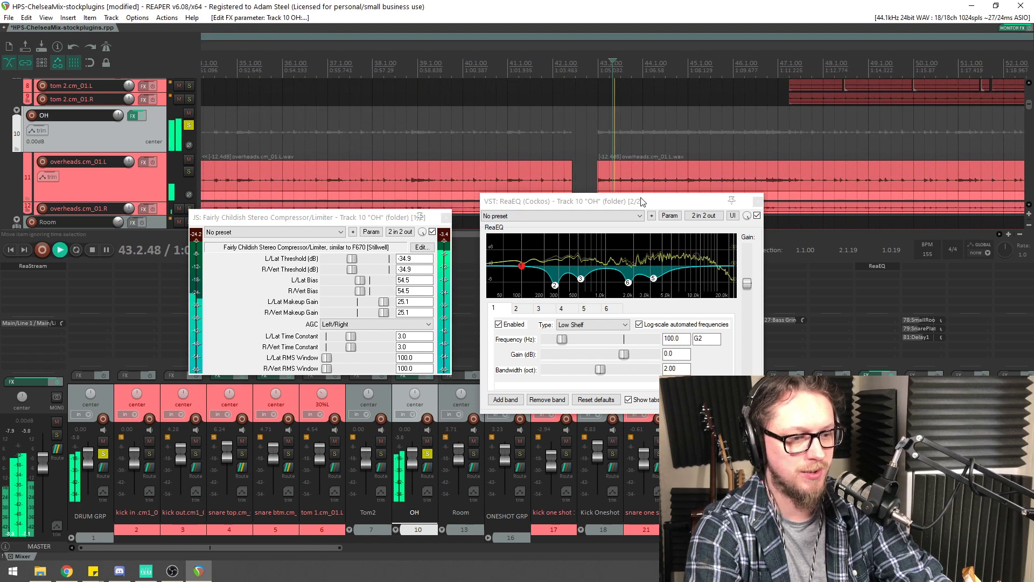
drag(548, 195, 603, 239)
click(591, 110)
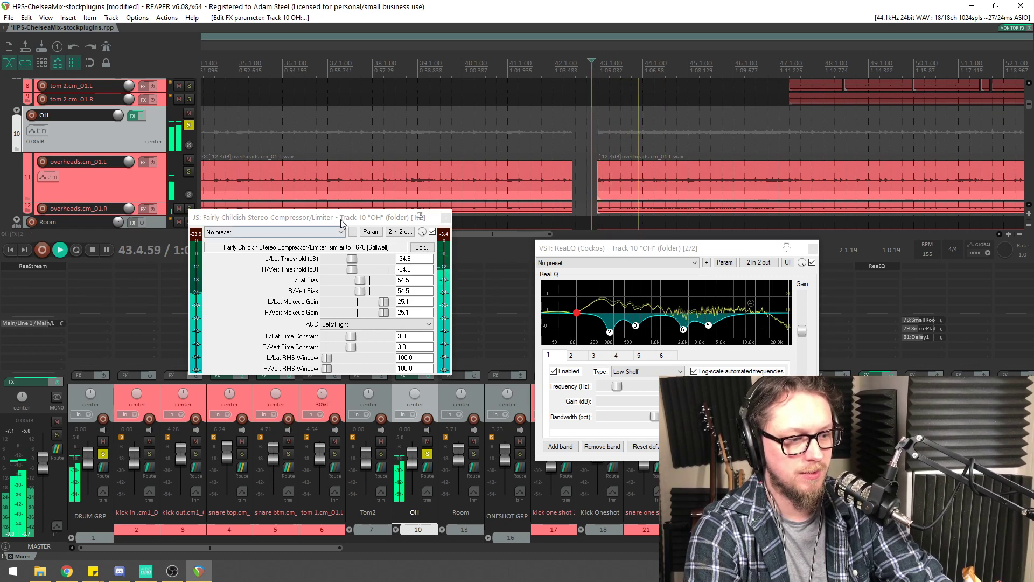
drag(342, 220, 342, 214)
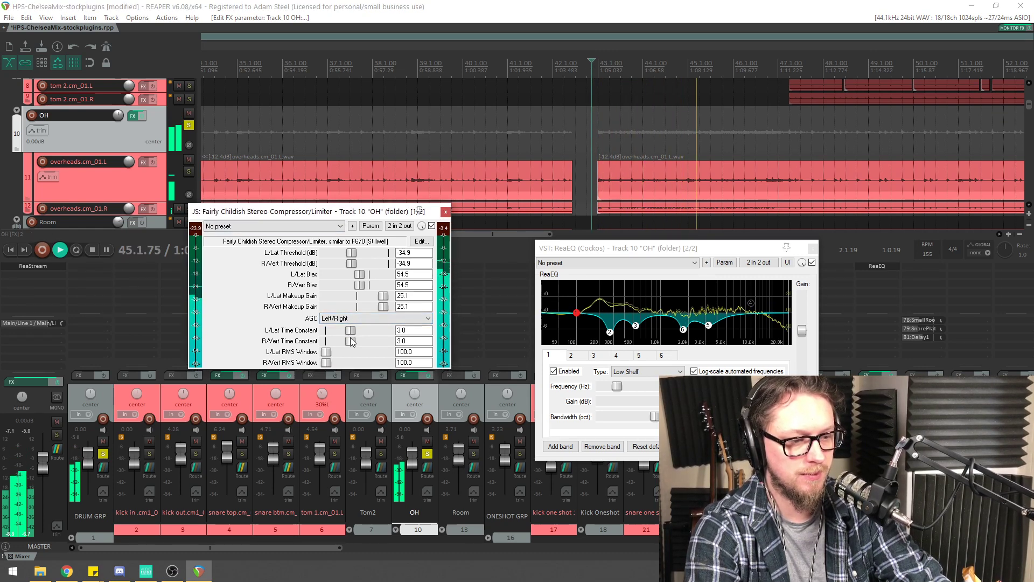
Compare the overheads with the compressor bypassed and active, stop playback, and move the compressor window out of the arrangement
click(431, 226)
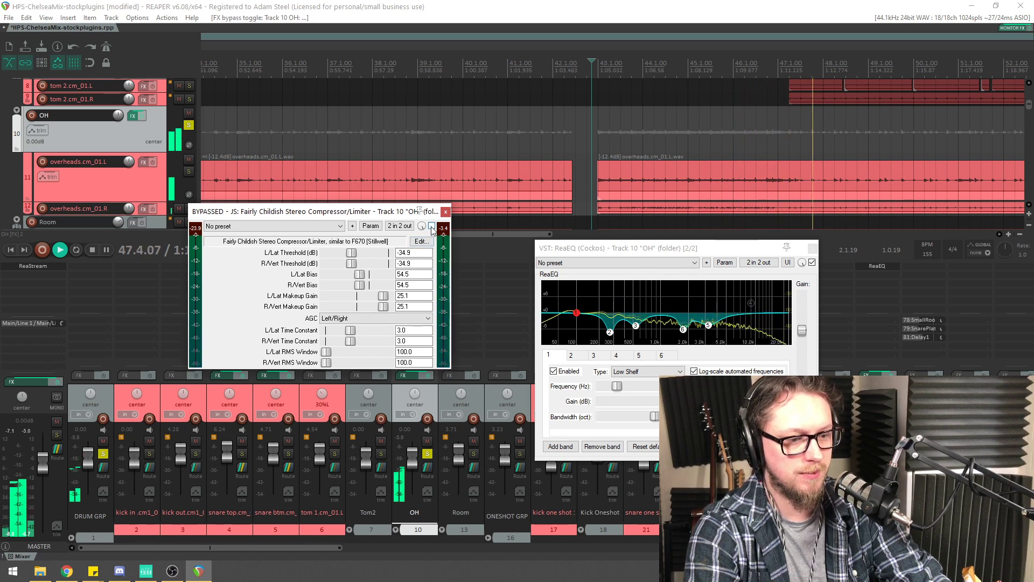
click(432, 227)
key(space)
scroll(421, 215, down, 5)
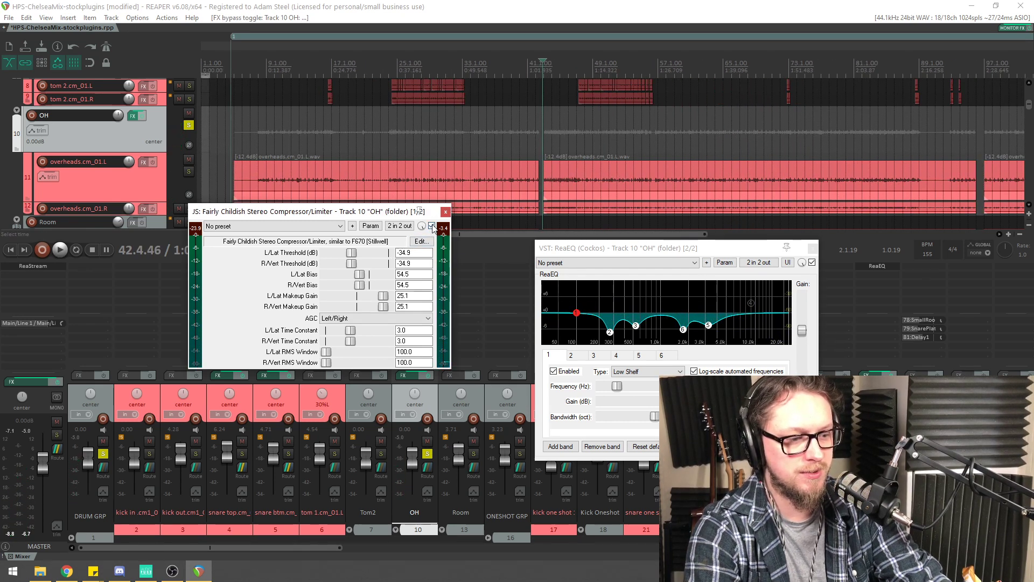
drag(378, 212, 498, 365)
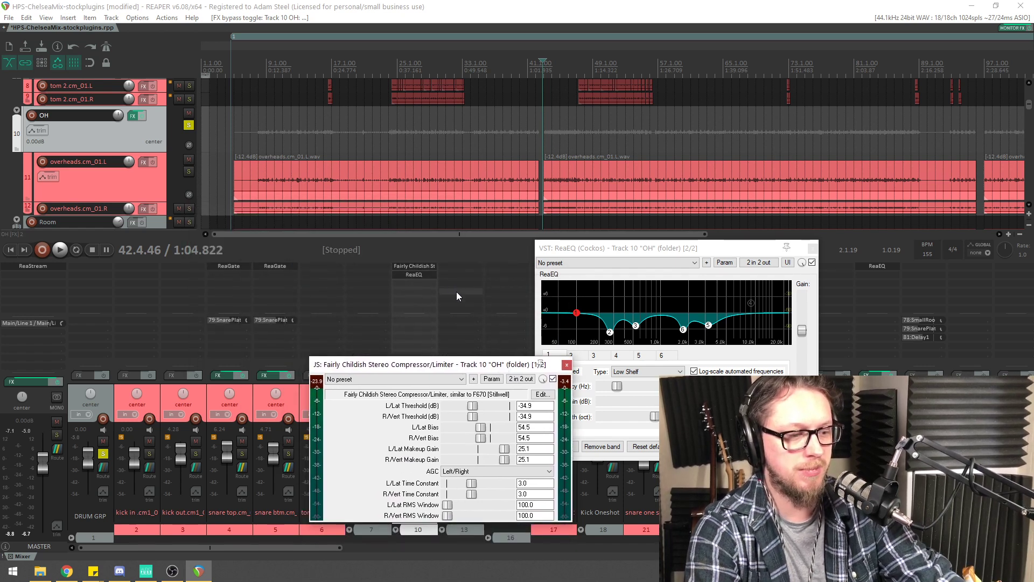
Bypass the compressor on the OH track and select all the items on the two overheads tracks
shift+click(420, 265)
scroll(464, 170, down, 4)
drag(567, 179, 241, 170)
scroll(399, 148, up, 3)
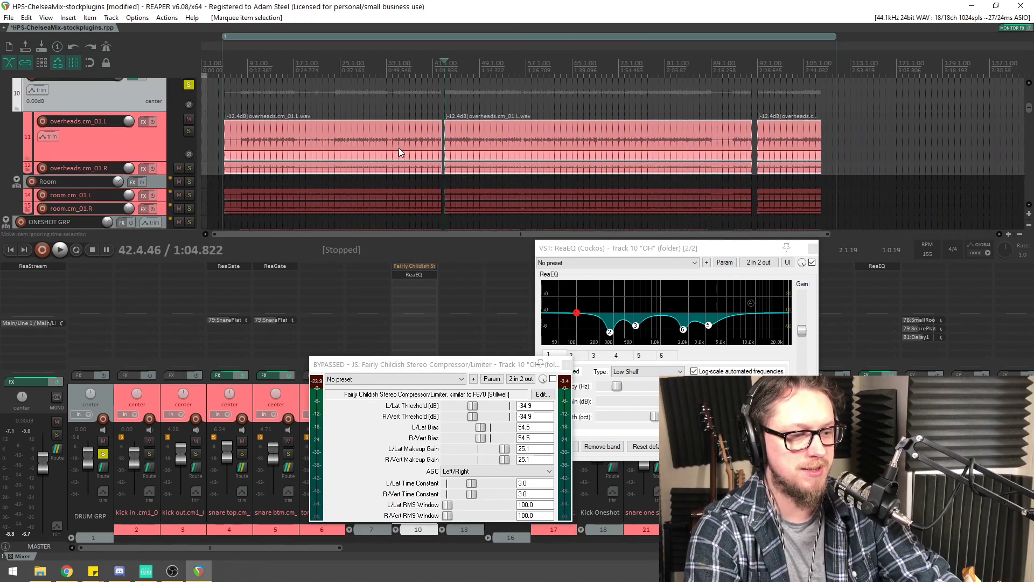
click(406, 142)
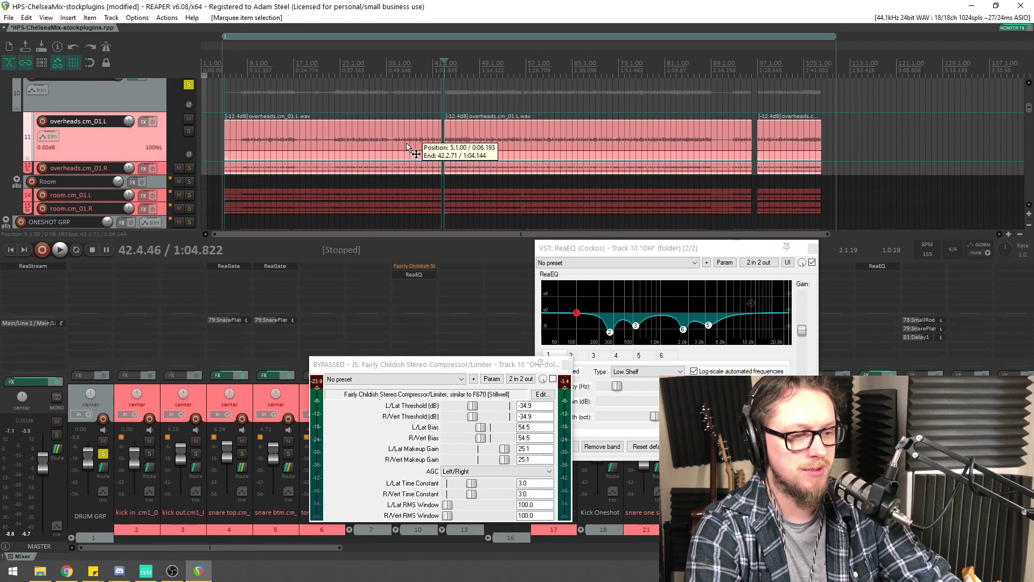
Undo the last change, raise the volume of the selected overheads items to -1.01 dB, and audition them with the compressor bypassed
key(ctrl+z)
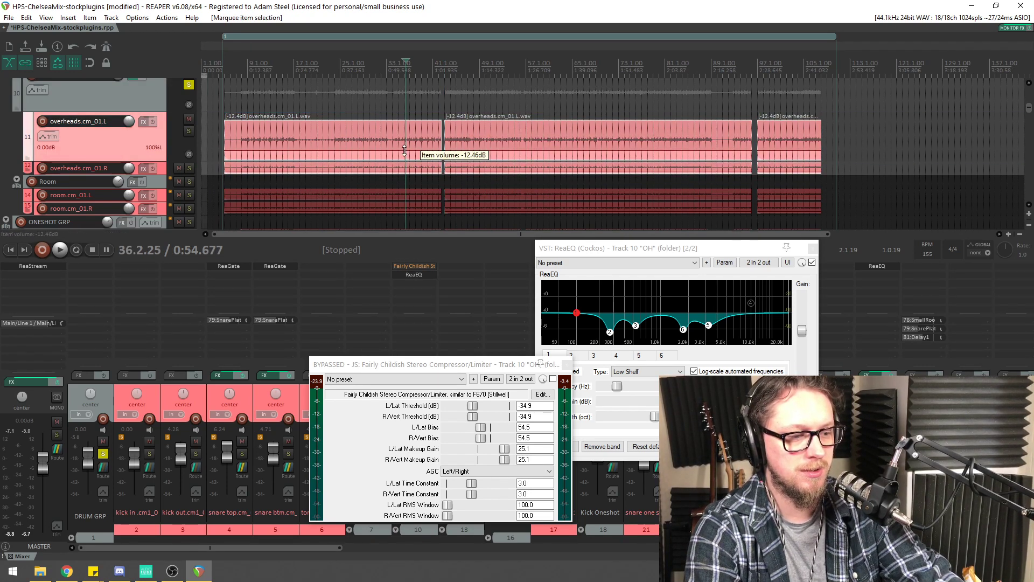
drag(405, 151, 407, 133)
key(space)
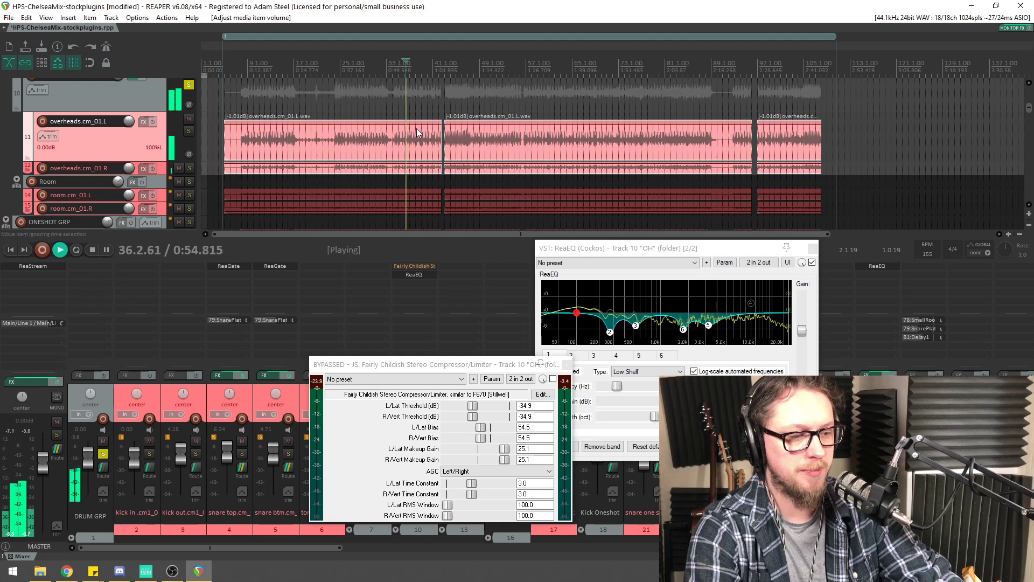
drag(427, 362, 363, 307)
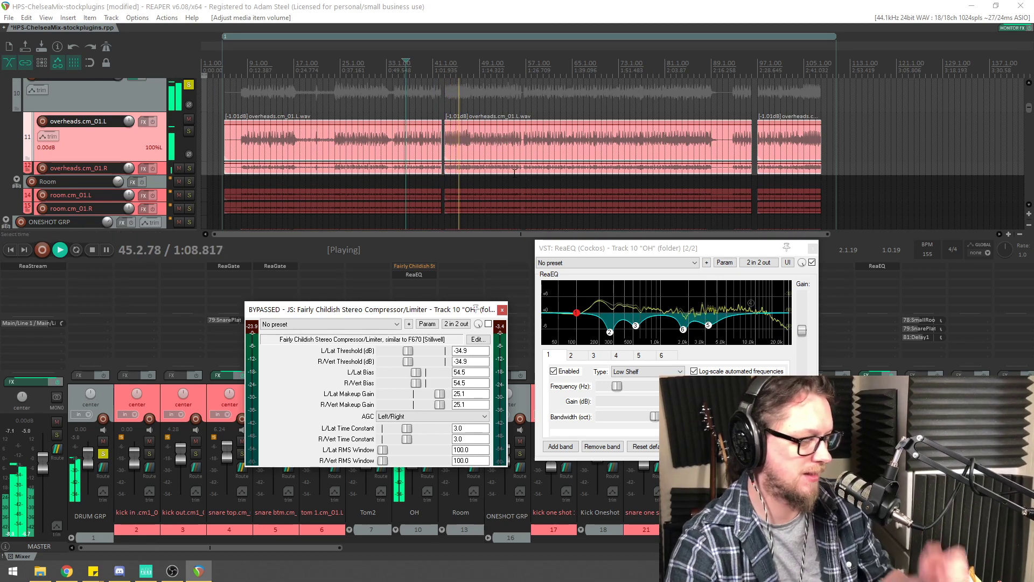
key(space)
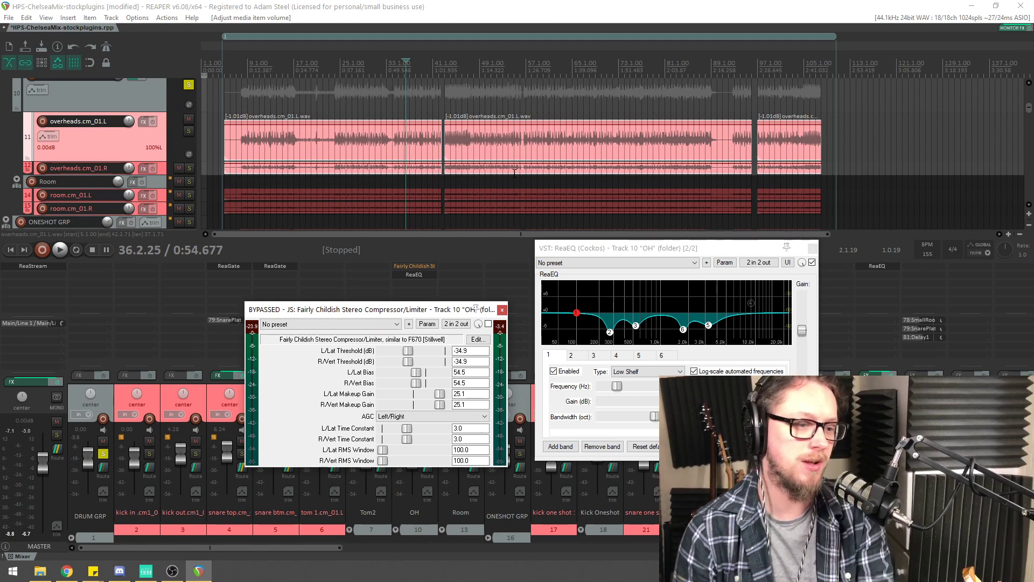
Play the overheads with the compressor re-enabled, setting both thresholds to -28.3 dB and both makeup gains to 18.4
key(space)
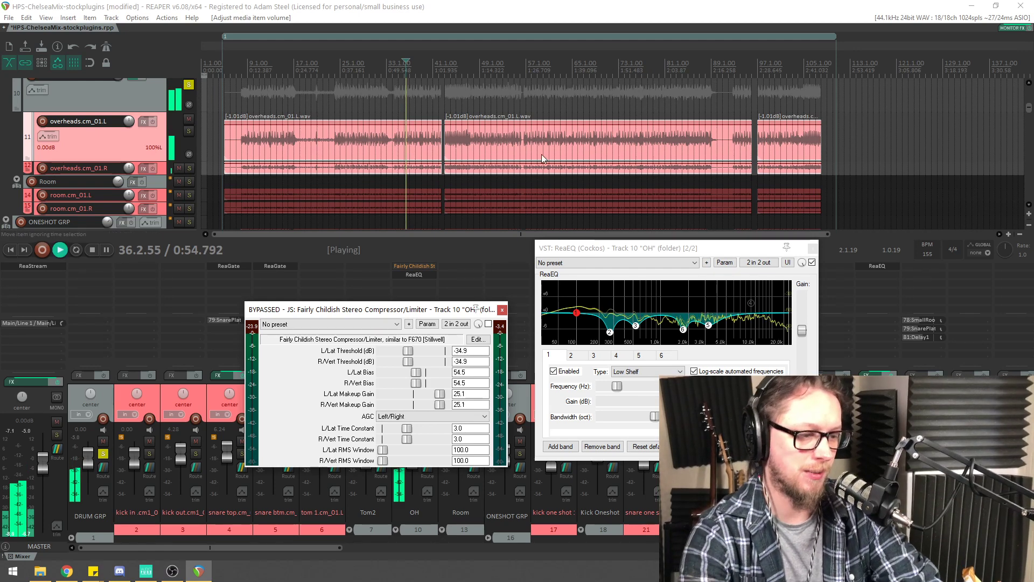
mouse_move(411, 367)
mouse_down()
mouse_move(421, 366)
mouse_move(414, 357)
mouse_up()
drag(406, 352, 409, 352)
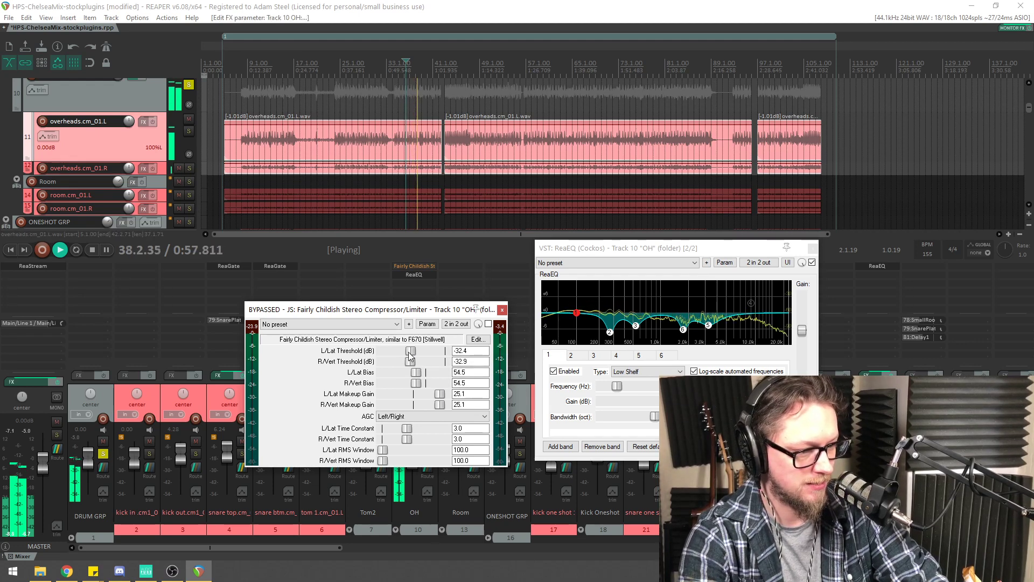
click(488, 324)
drag(440, 395, 431, 400)
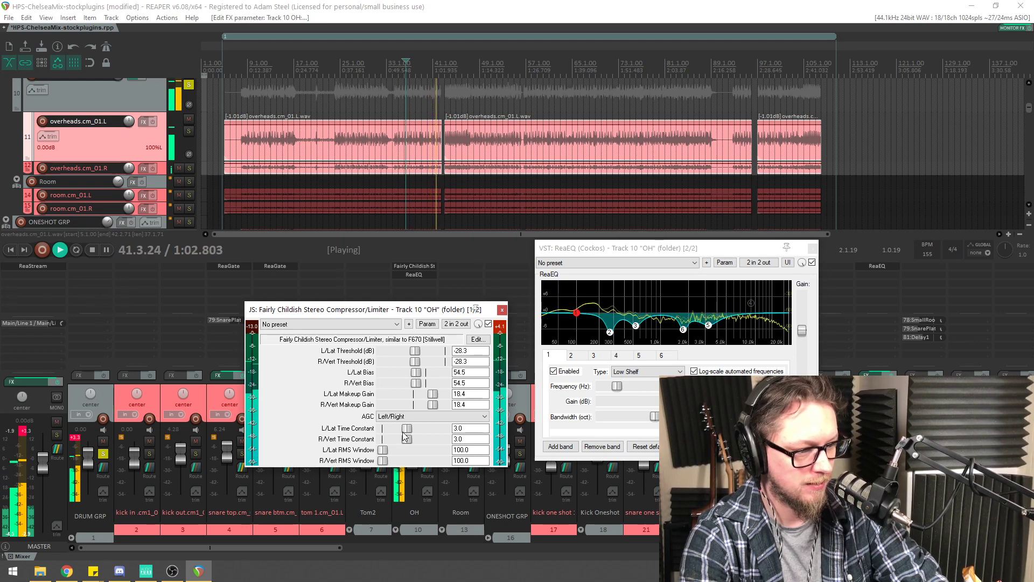
Set both compressor time constants to 6.0 and both thresholds to -18.5 dB, replaying the overheads from about bar 36
drag(405, 436, 397, 437)
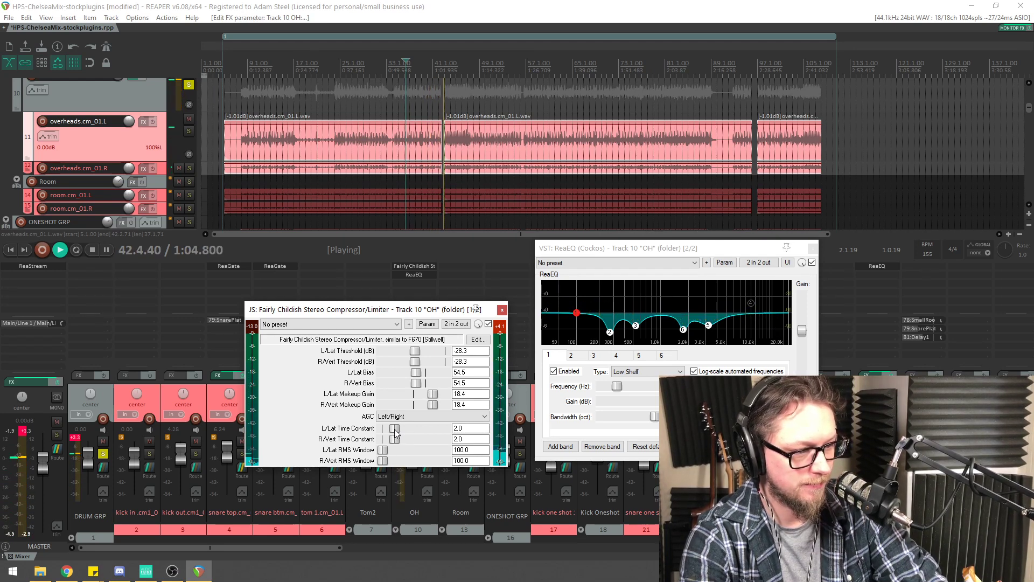
drag(393, 429, 453, 434)
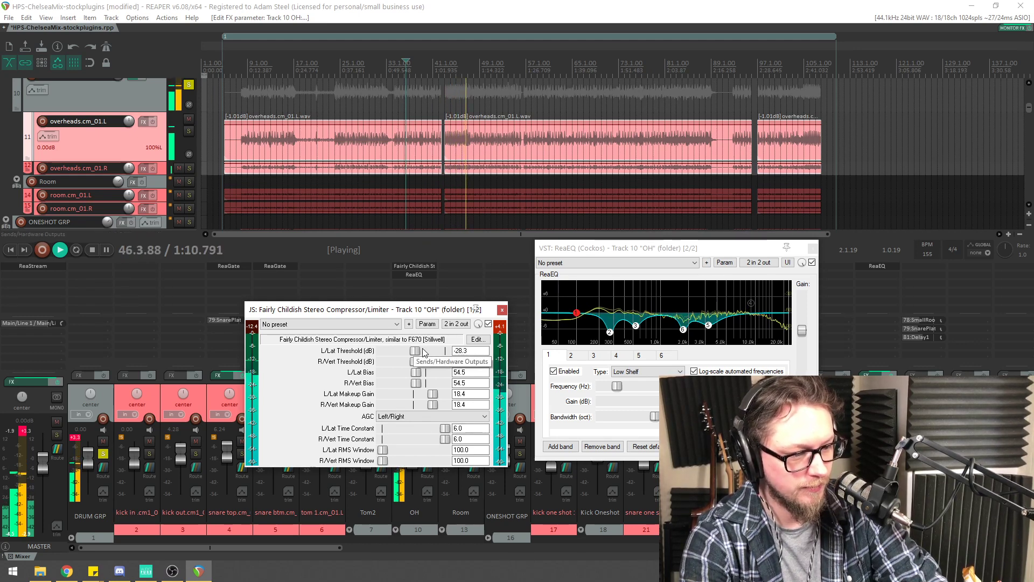
key(space)
key(space)
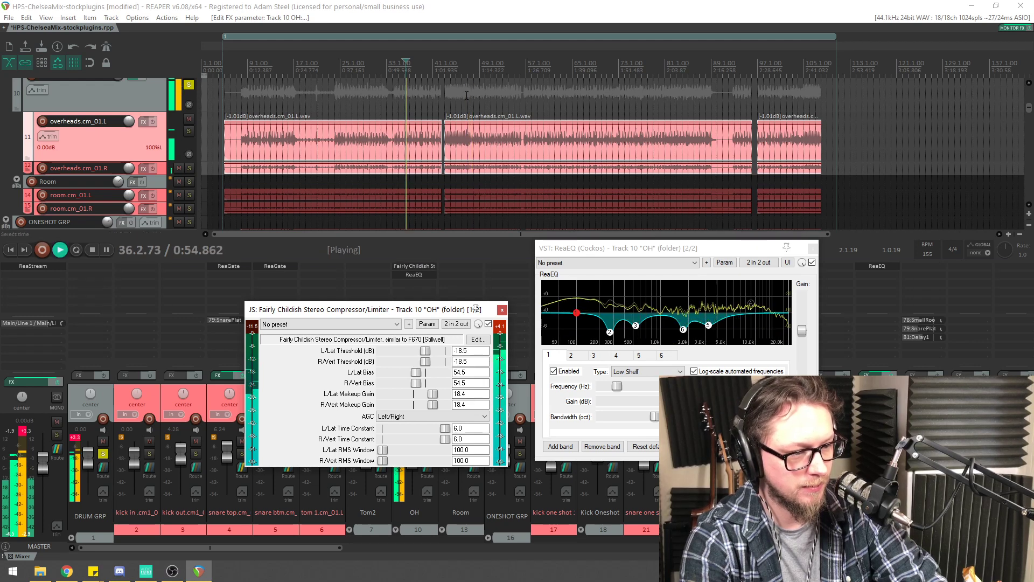
Compare the overheads with the compressor bypassed and active, and set both makeup gains to 9.6
drag(431, 398, 429, 399)
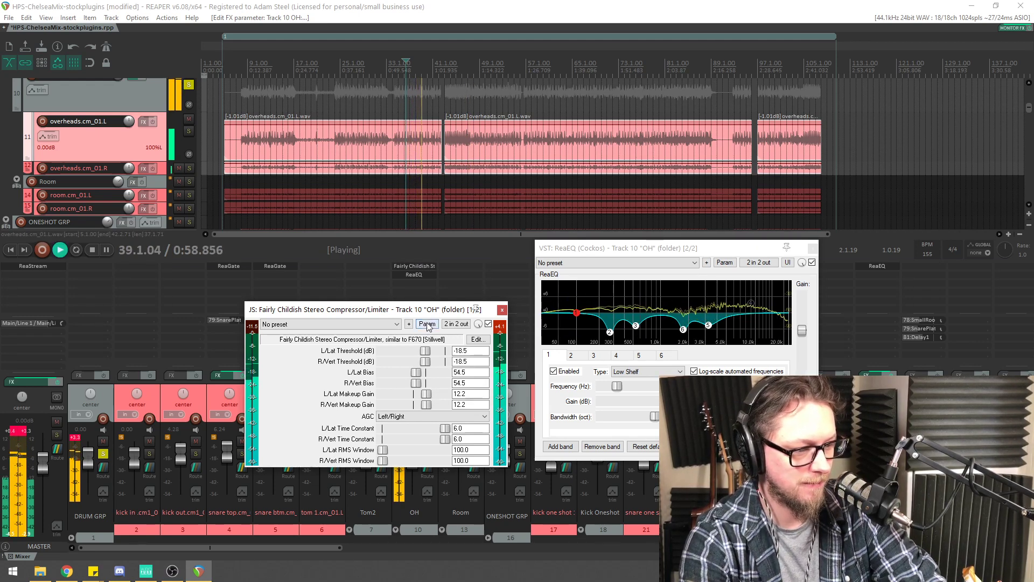
drag(412, 312, 383, 309)
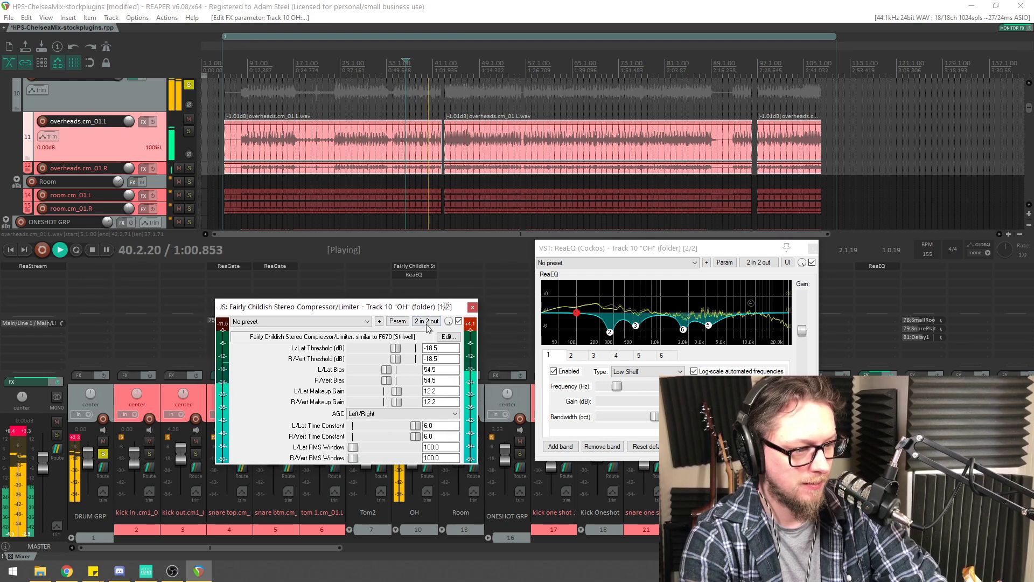
click(459, 321)
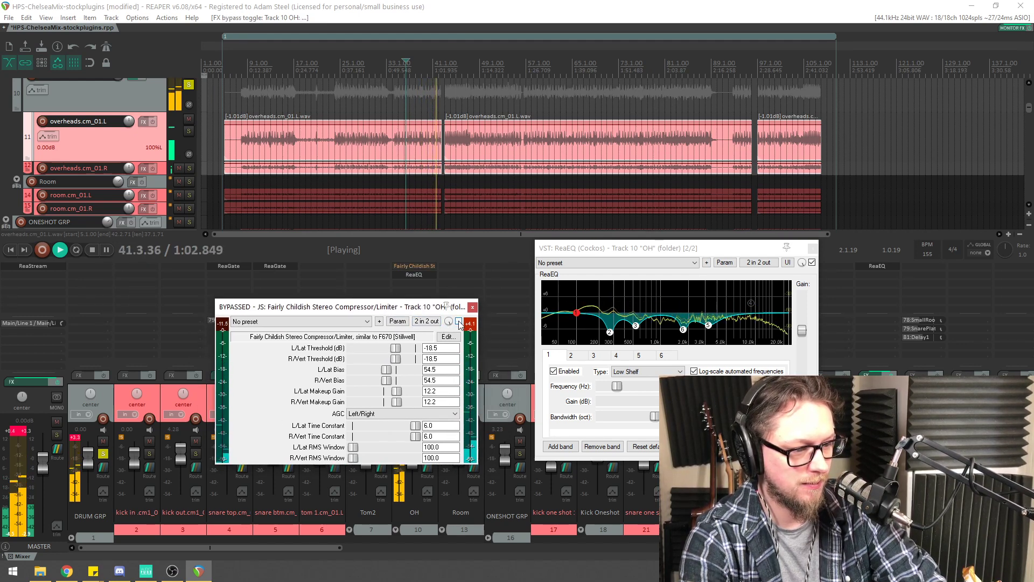
click(459, 322)
drag(409, 306, 426, 310)
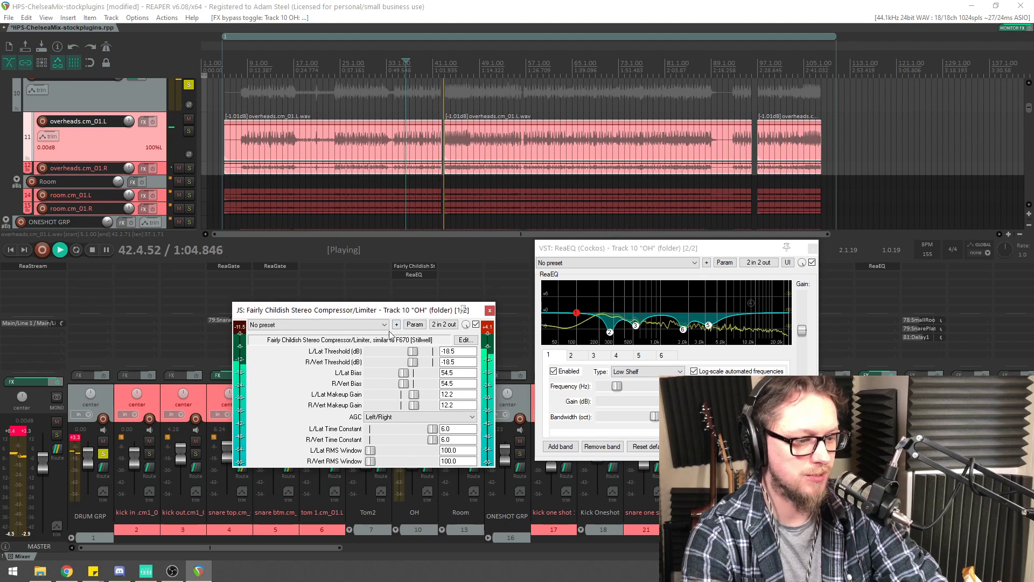
drag(414, 397, 413, 396)
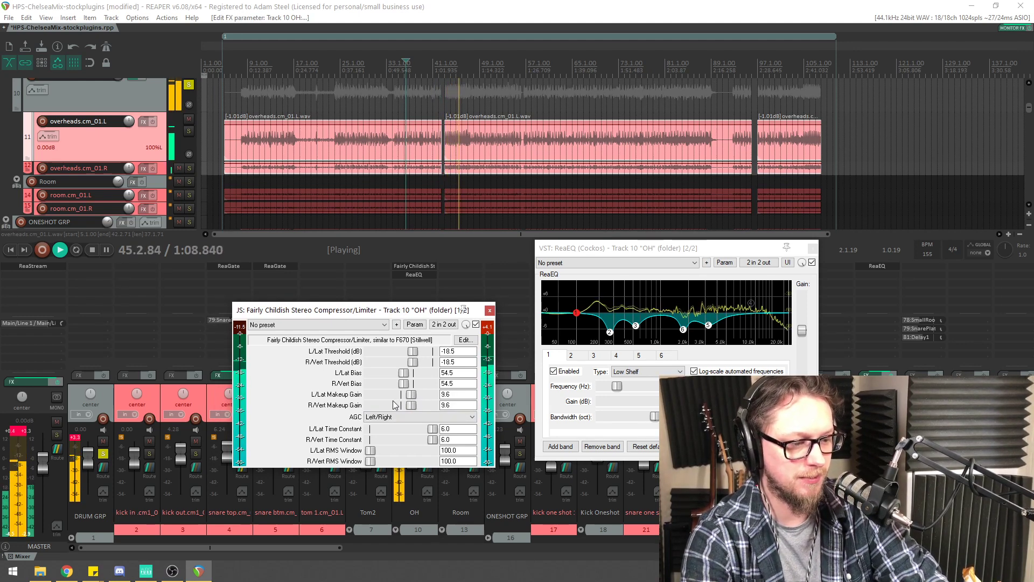
Set both compressor bias values to 85.2, stop playback, and switch AGC to Lat/Vert
drag(403, 372, 423, 381)
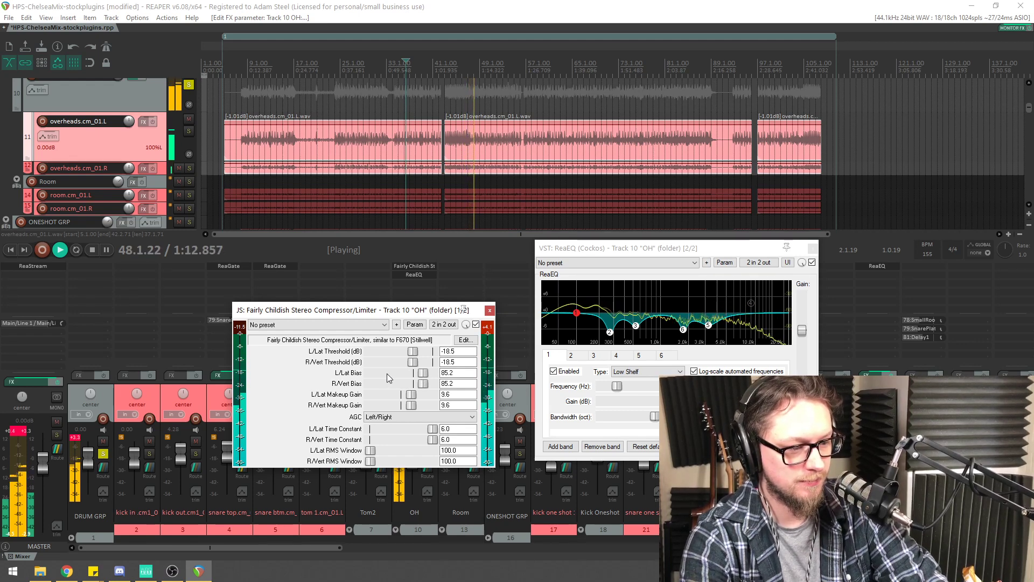
click(369, 417)
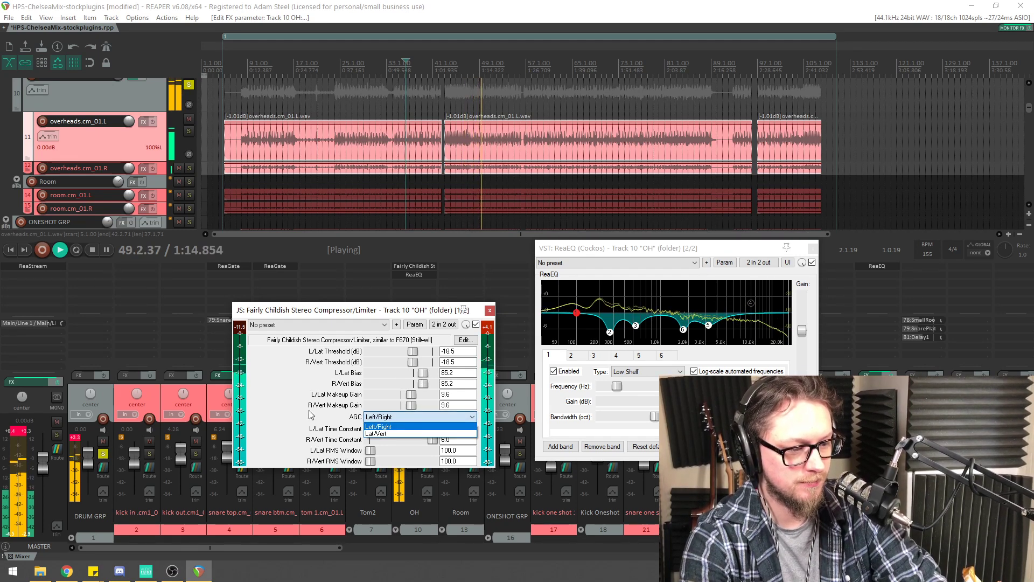
click(367, 418)
key(space)
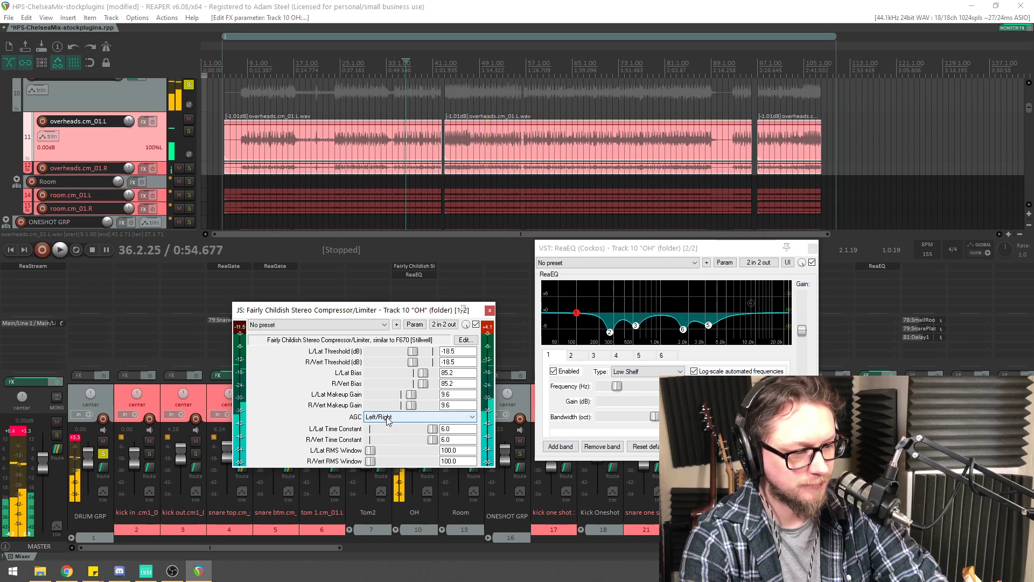
click(367, 418)
click(384, 434)
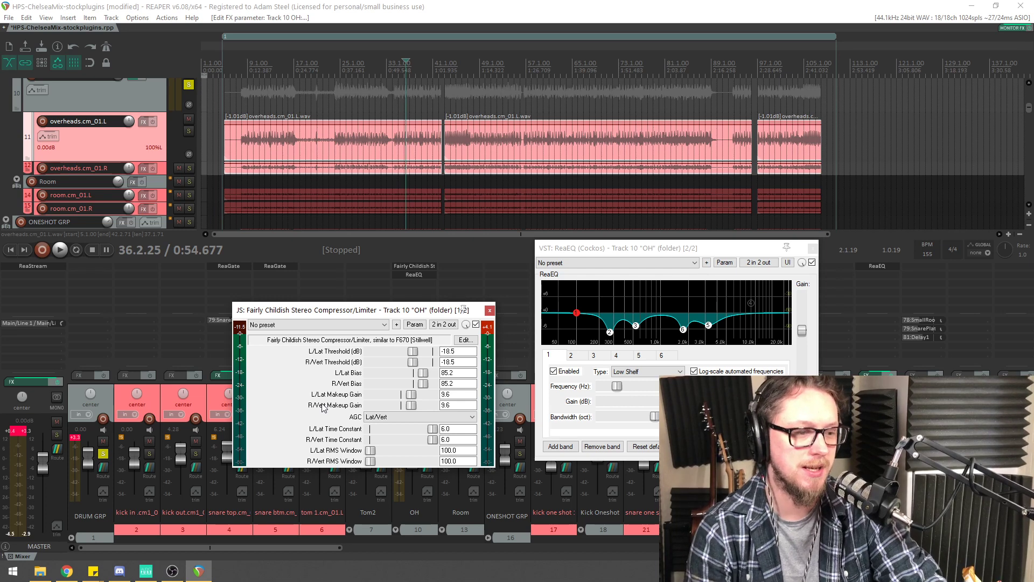
Play the overheads and pull ReaEQ's low-shelf band 1 far down, raising its frequency close to band 2
key(space)
key(space)
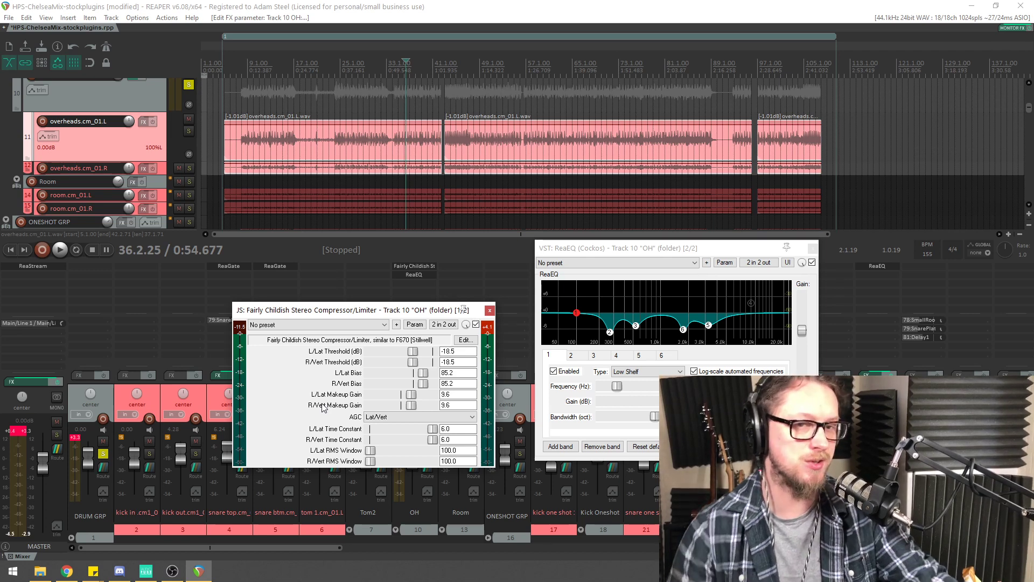
key(space)
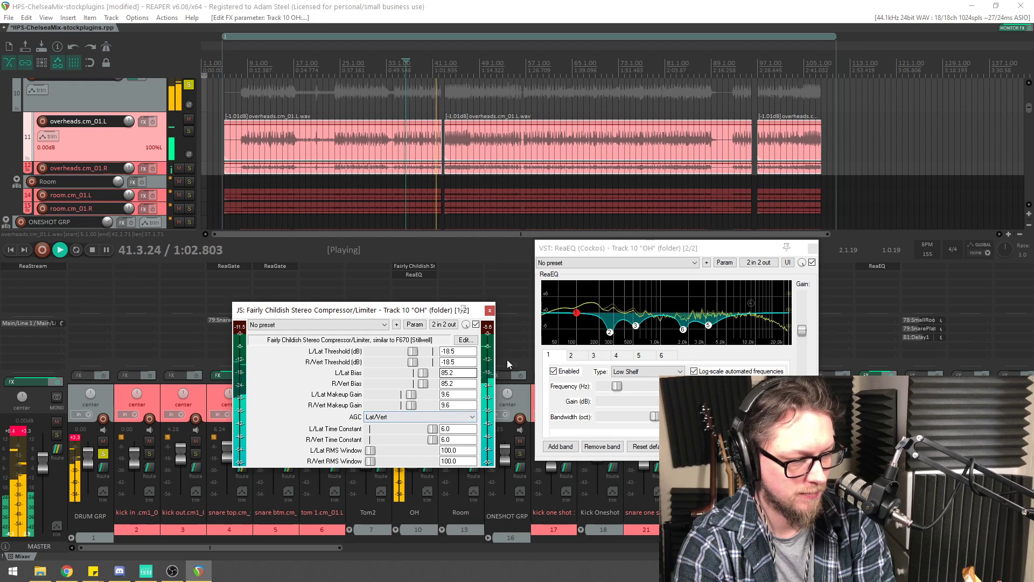
drag(576, 312, 611, 369)
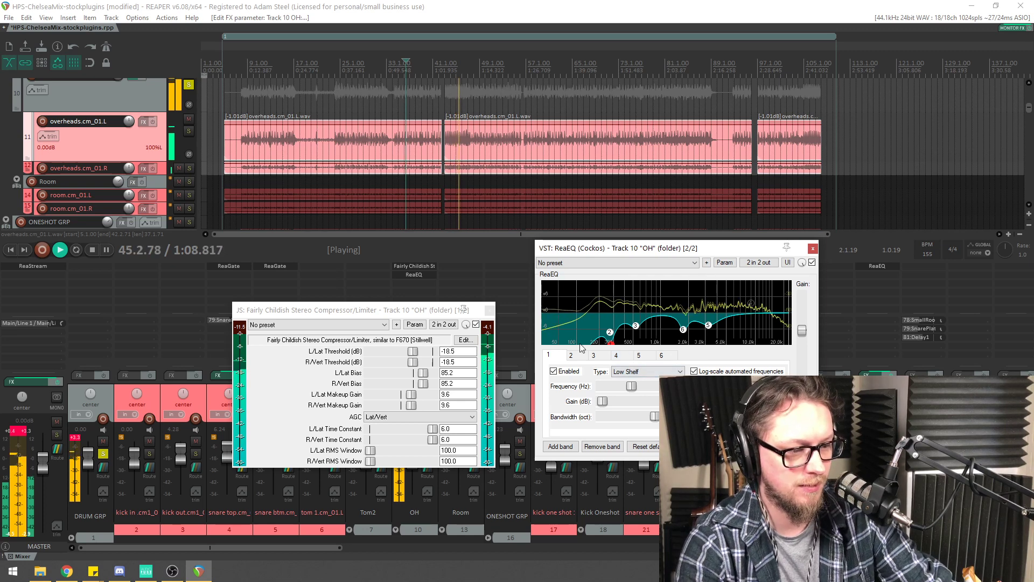
Play the overheads from about bar 44 and add ReaEQ band 7 at 2296.6 Hz, -8.8 dB and 0.42 octaves
click(451, 62)
key(space)
scroll(539, 100, up, 2)
scroll(539, 100, up, 3)
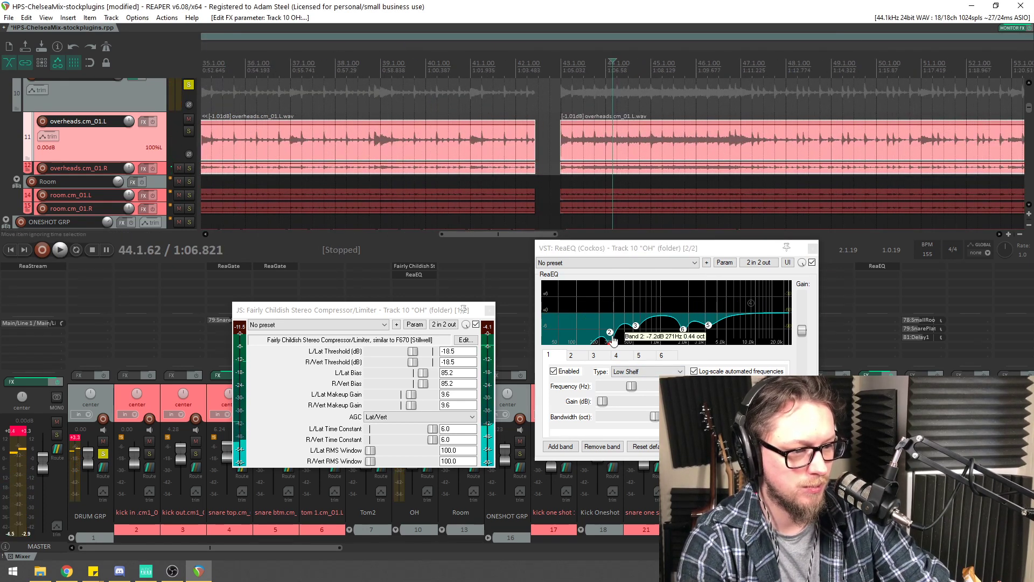
click(560, 447)
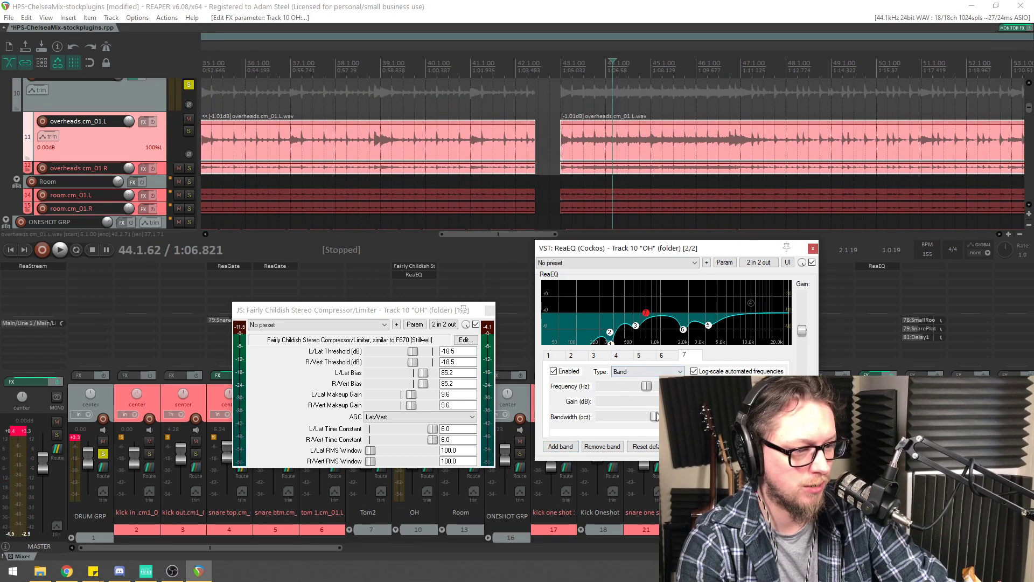
drag(415, 311, 228, 222)
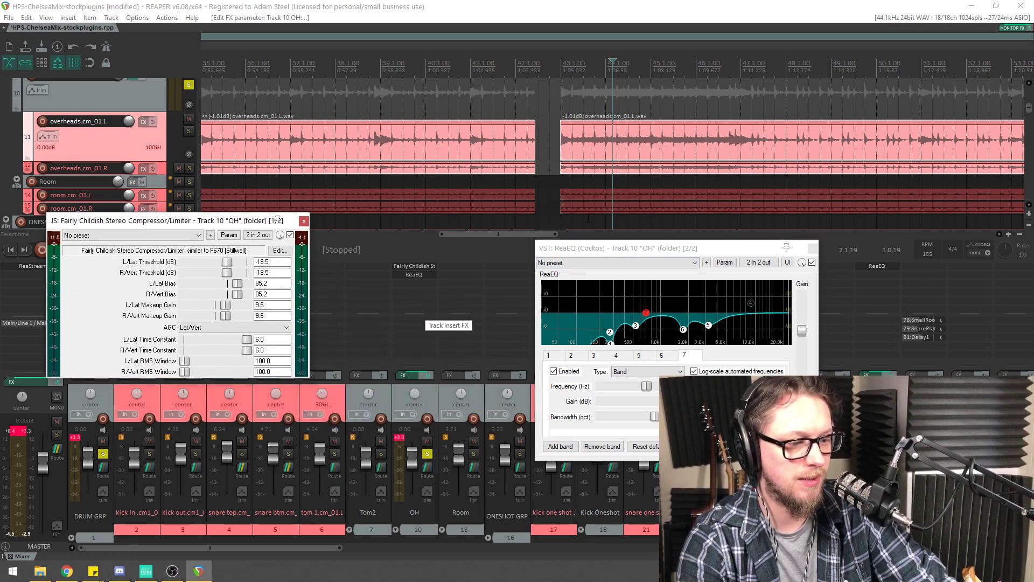
drag(577, 254, 426, 227)
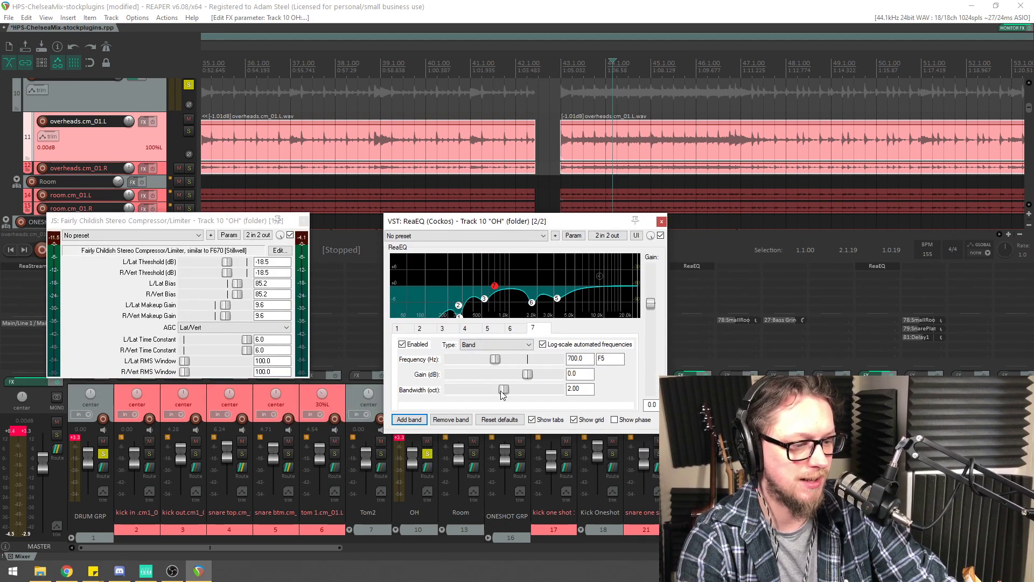
key(space)
drag(495, 285, 543, 310)
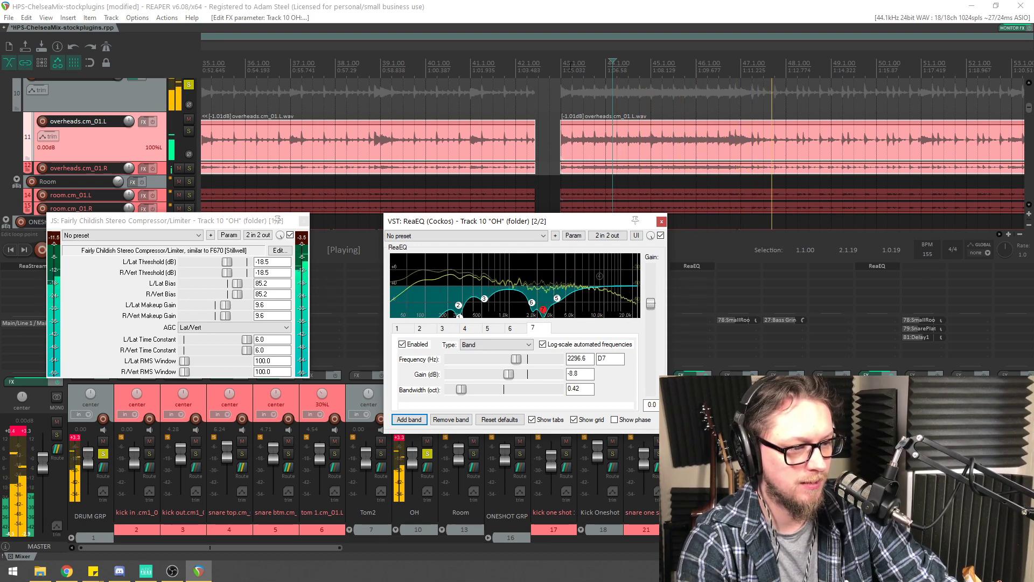
Play from about bar 43 and add ReaEQ band 8 at 1051.6 Hz, -4.2 dB and 0.93 octaves
click(568, 104)
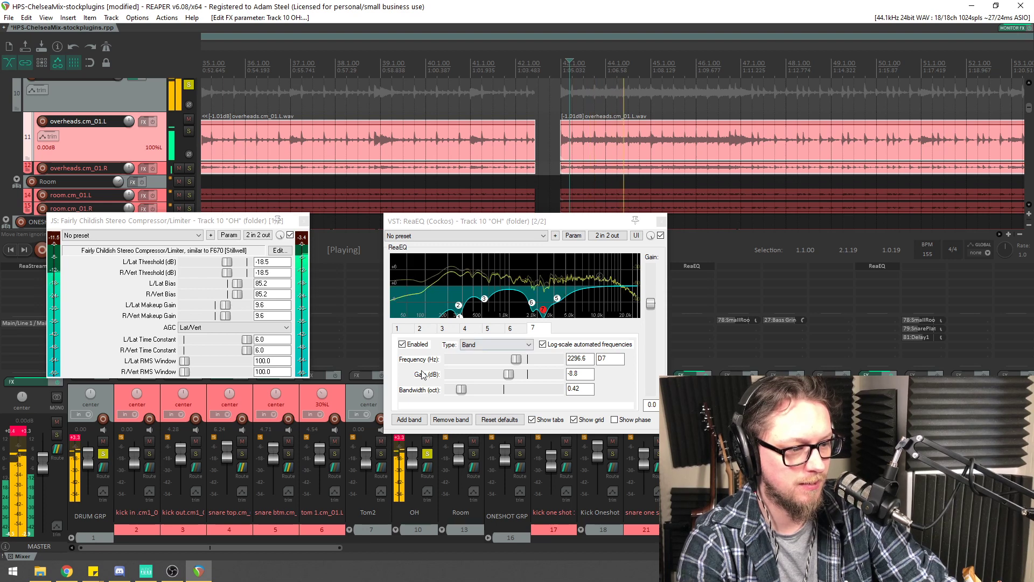
key(space)
click(409, 419)
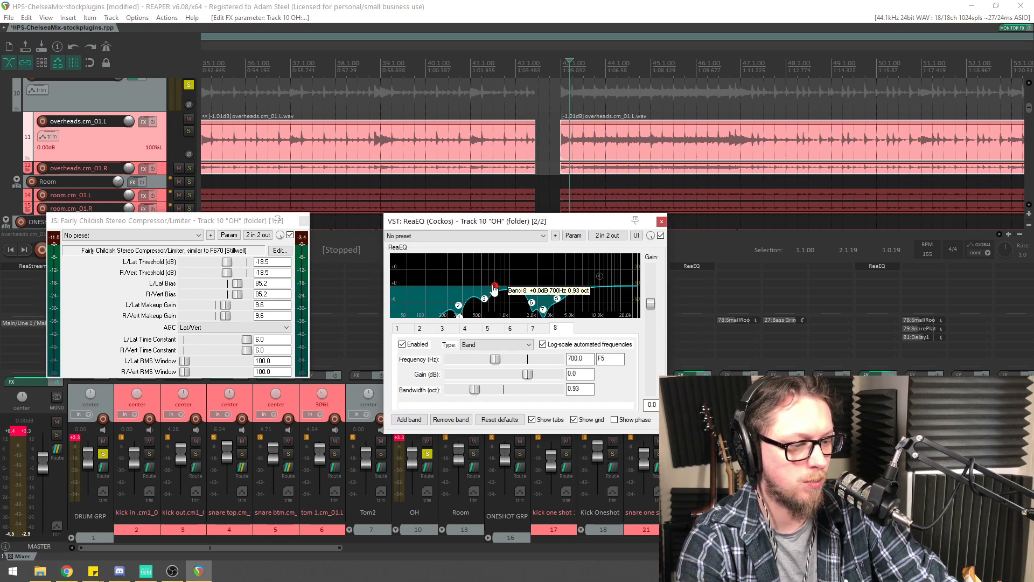
key(space)
drag(494, 290, 512, 311)
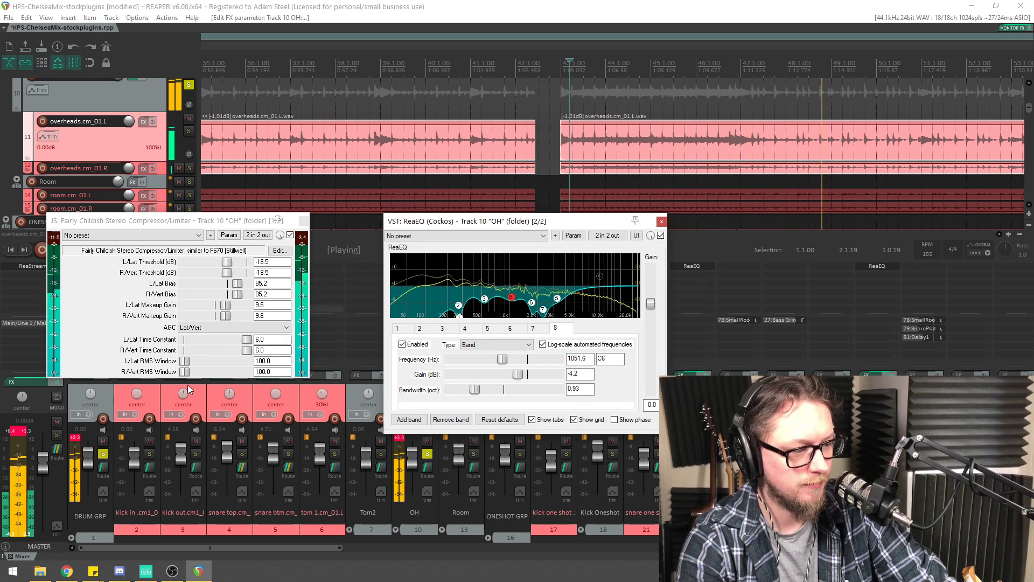
Restart playback and reset the peak readings on the master and DRUM GRP meters
key(space)
key(space)
click(21, 433)
click(75, 438)
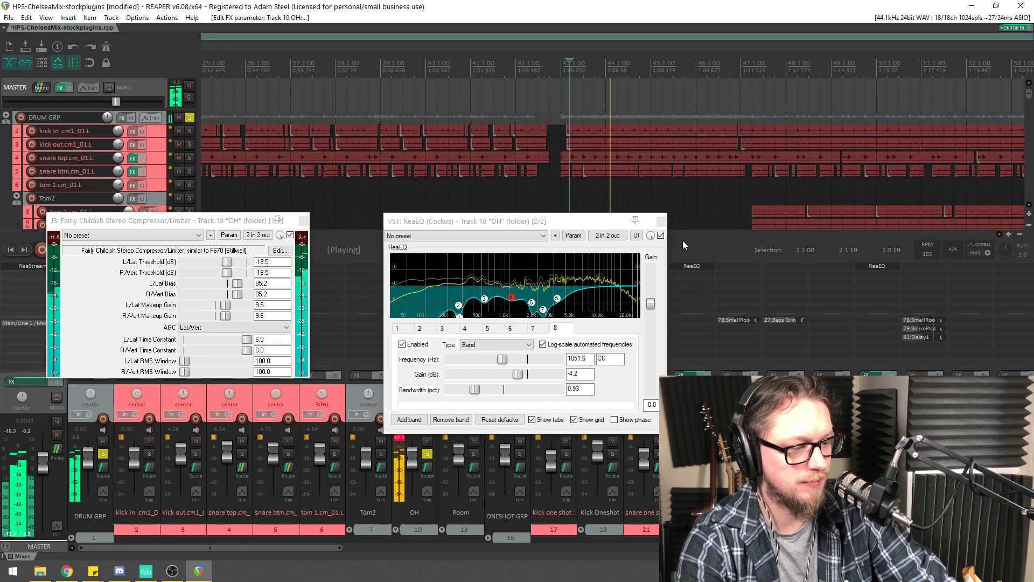
Close the ReaEQ and Fairly Childish Stereo Compressor/Limiter windows of the OH track
click(661, 221)
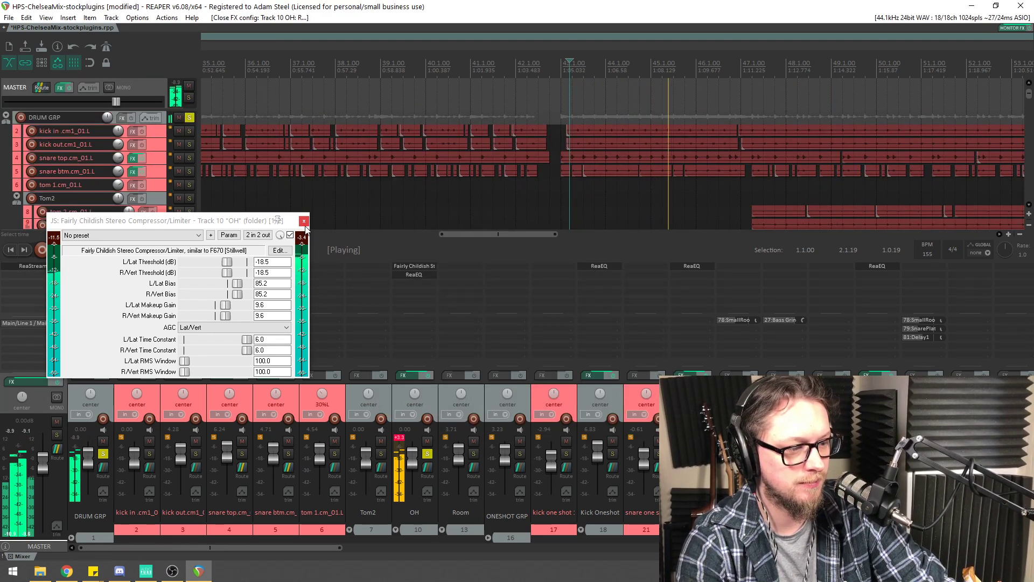
click(304, 222)
scroll(614, 151, down, 3)
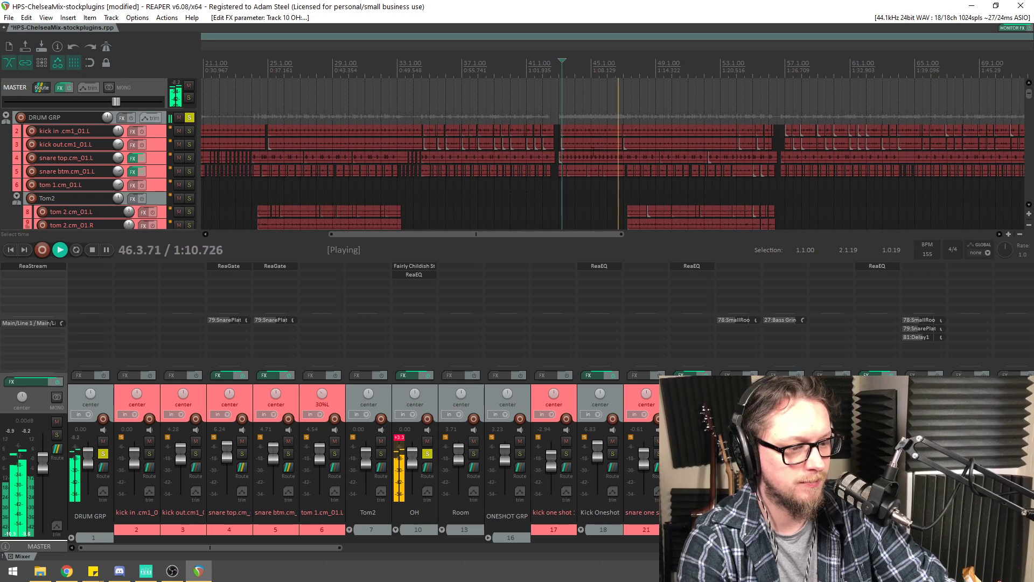
Search the effects available for the OH track for "stil" and clear the filter again
double_click(425, 304)
text(s)
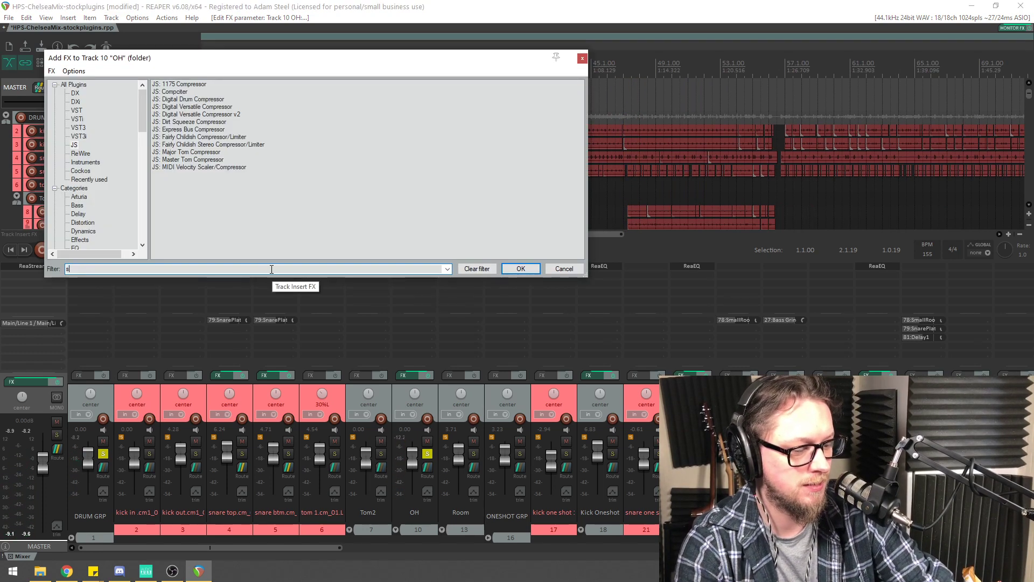
text(til)
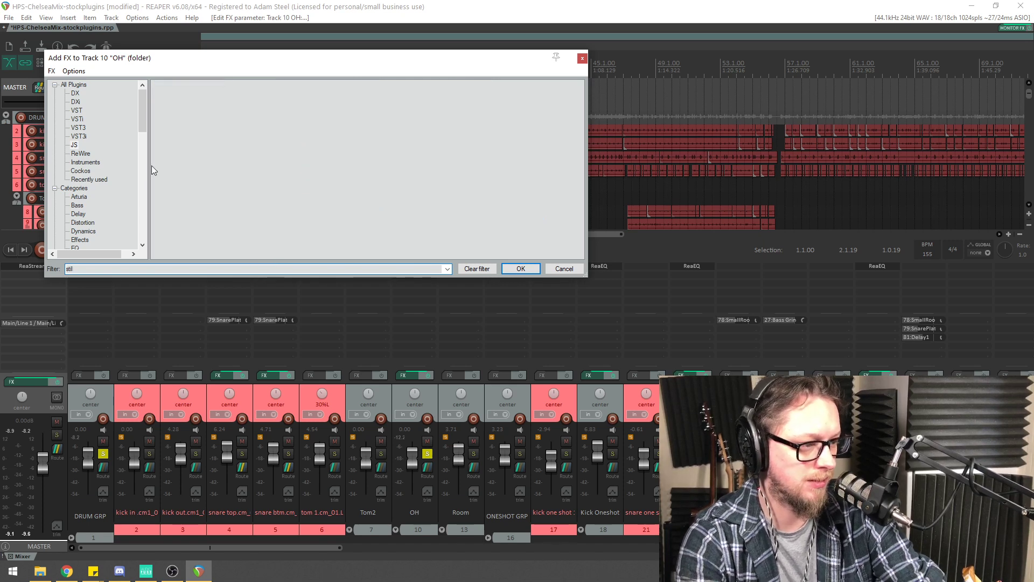
scroll(102, 161, down, 10)
click(106, 268)
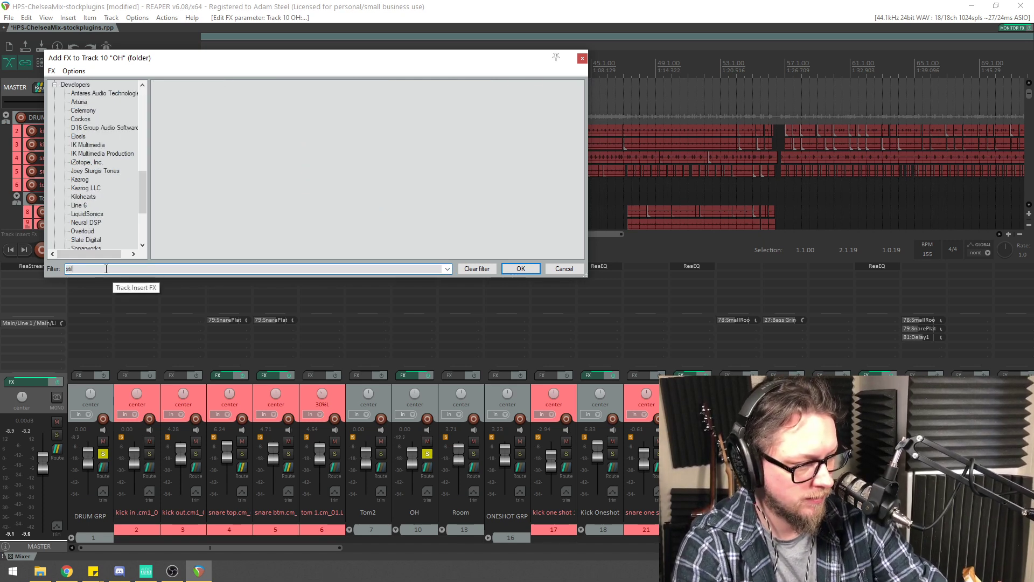
key(BackSpace)
key(BackSpace)
key(BackSpace)
key(BackSpace)
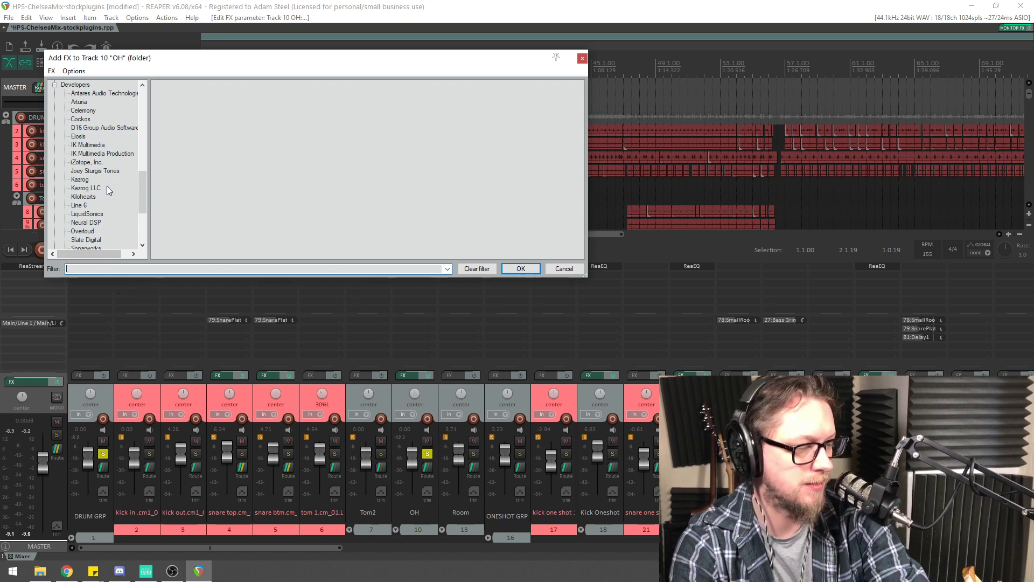
Find RBJ 1073 EQ among the JS effects and add it to the OH track
scroll(110, 183, up, 8)
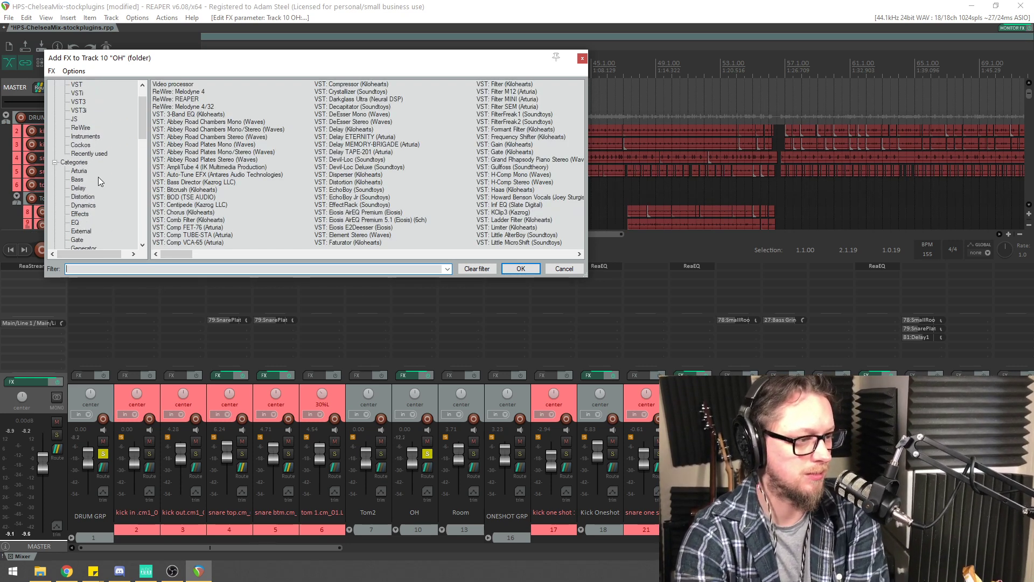
click(75, 119)
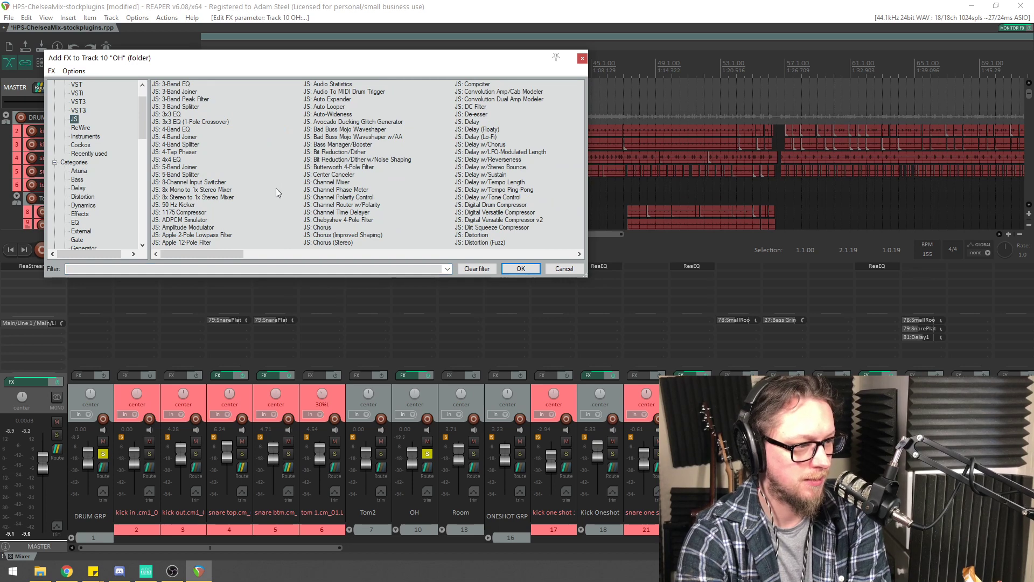
scroll(264, 192, down, 3)
scroll(266, 195, down, 3)
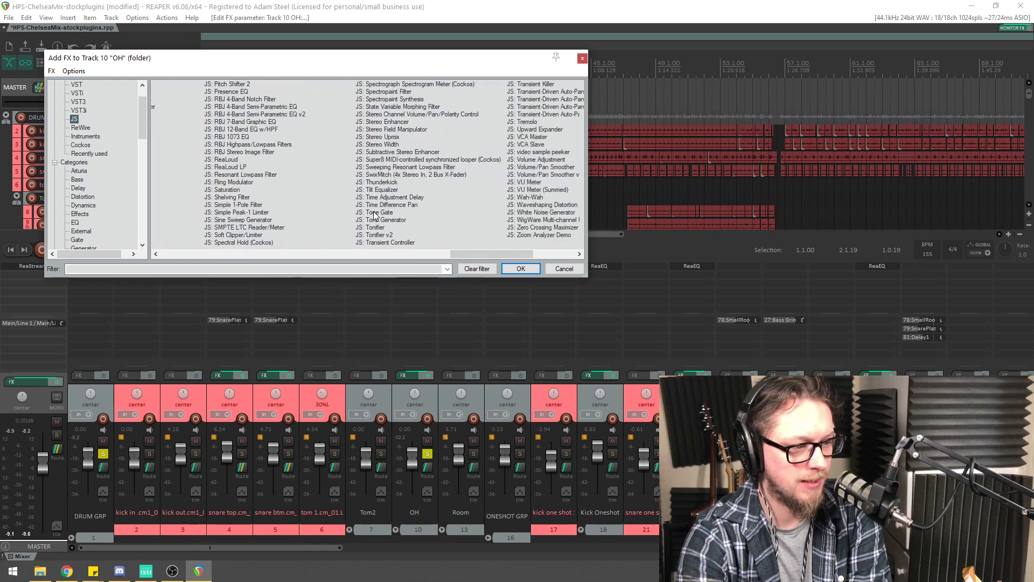
scroll(310, 157, down, 1)
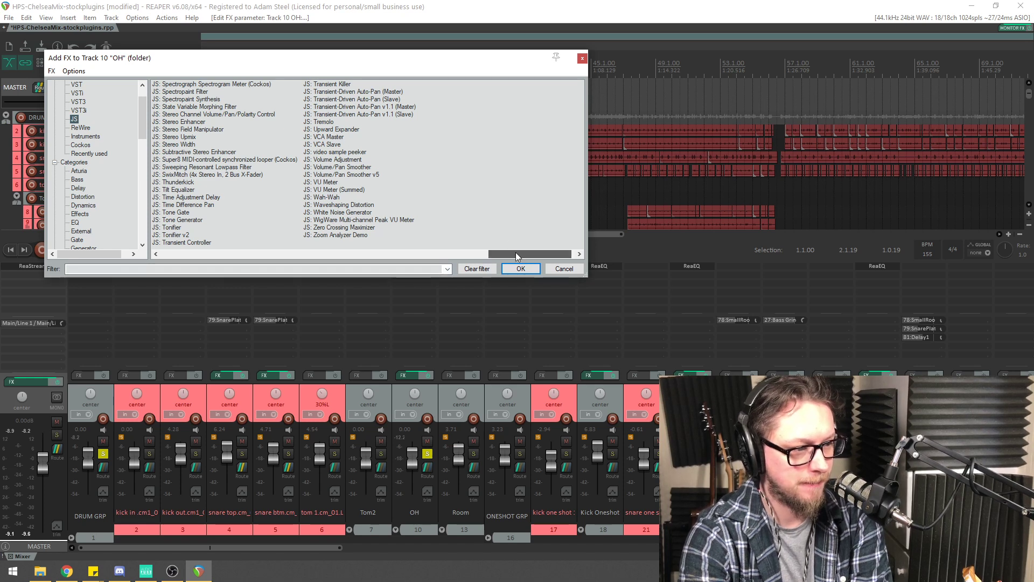
drag(504, 256, 490, 258)
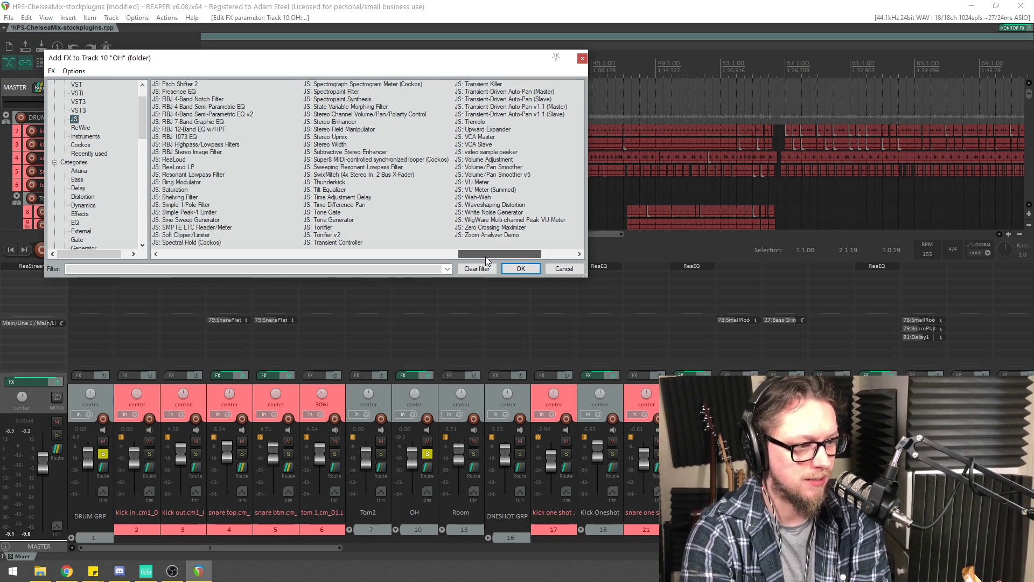
drag(486, 257, 445, 269)
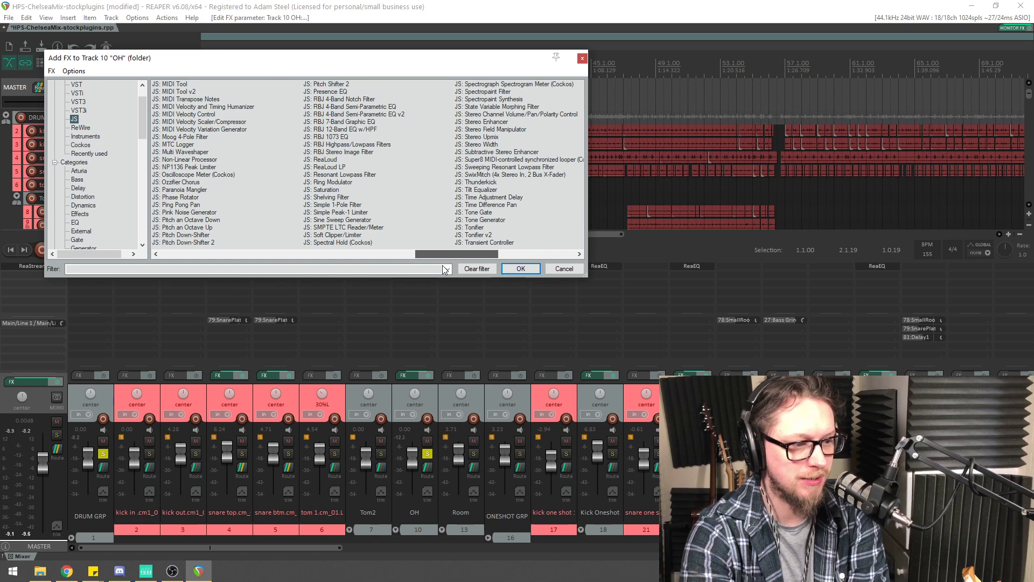
double_click(316, 137)
drag(155, 41, 241, 188)
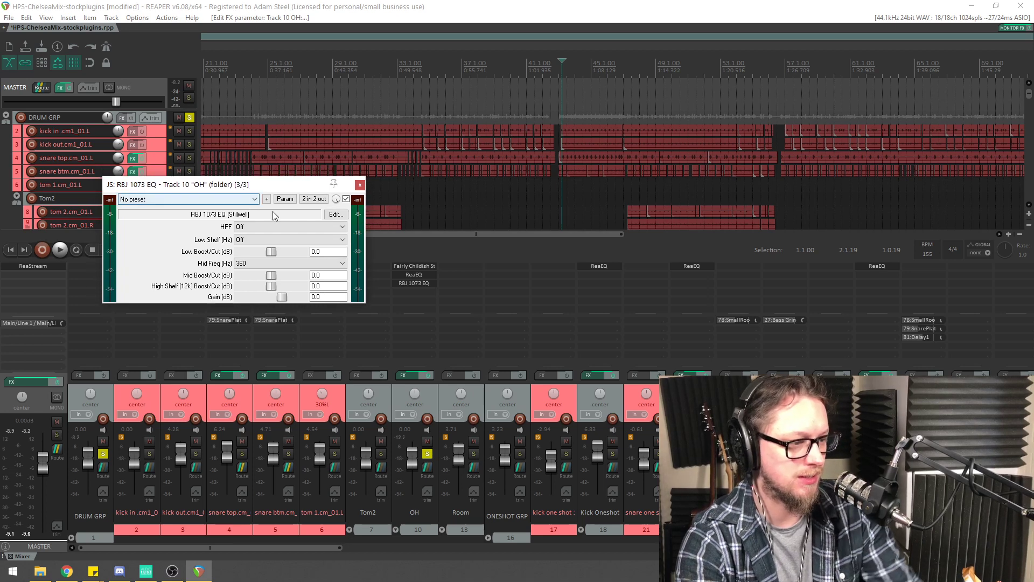
Disable low-shelf band 1 in the OH track's ReaEQ, close its window and resume playback
key(space)
key(space)
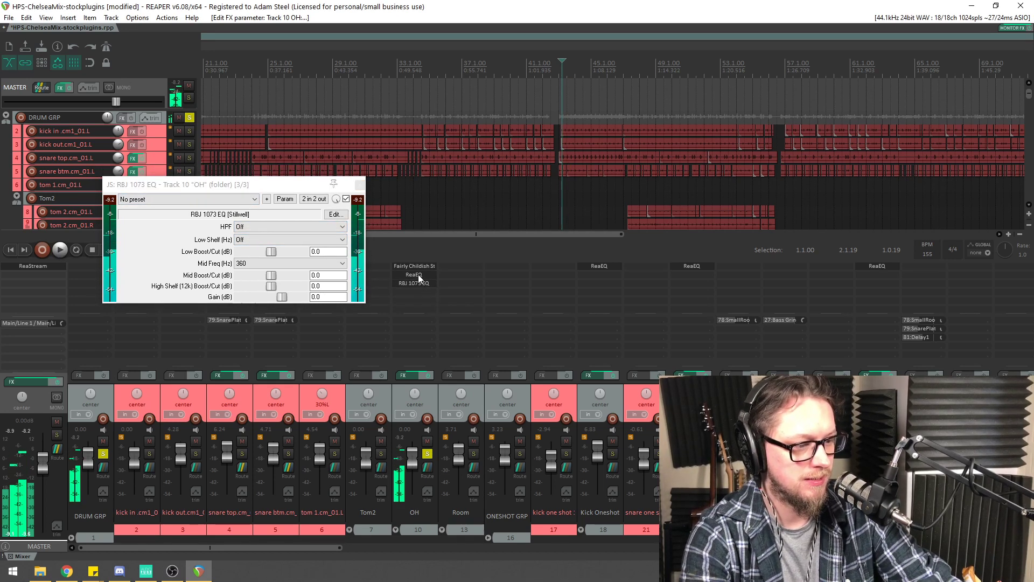
click(418, 273)
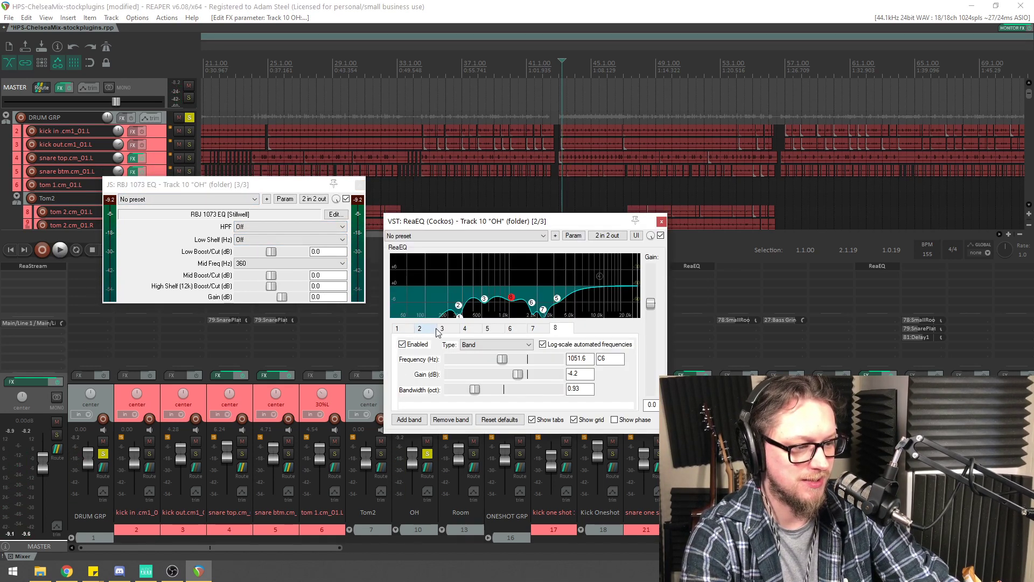
click(397, 328)
click(402, 344)
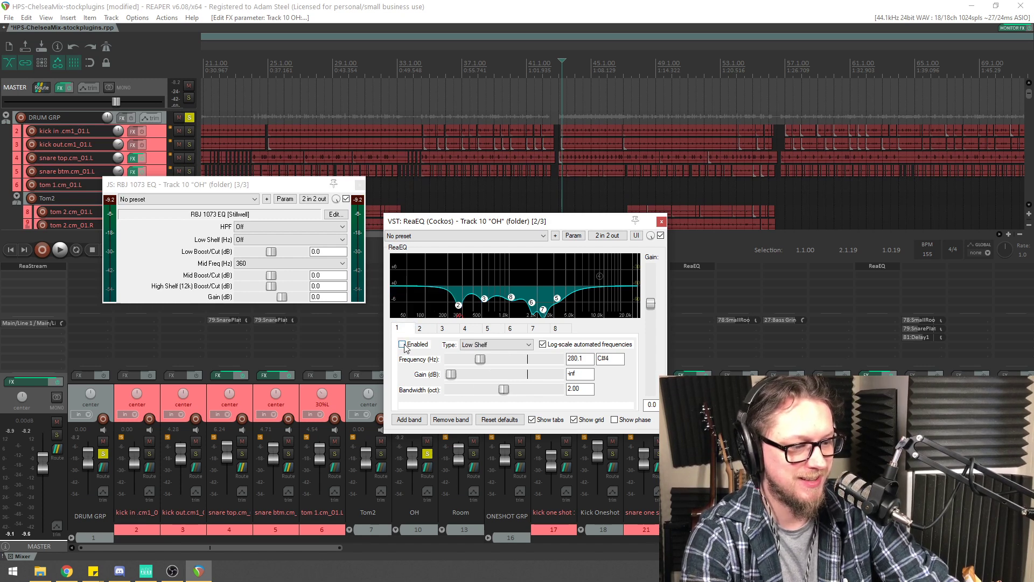
click(660, 221)
key(space)
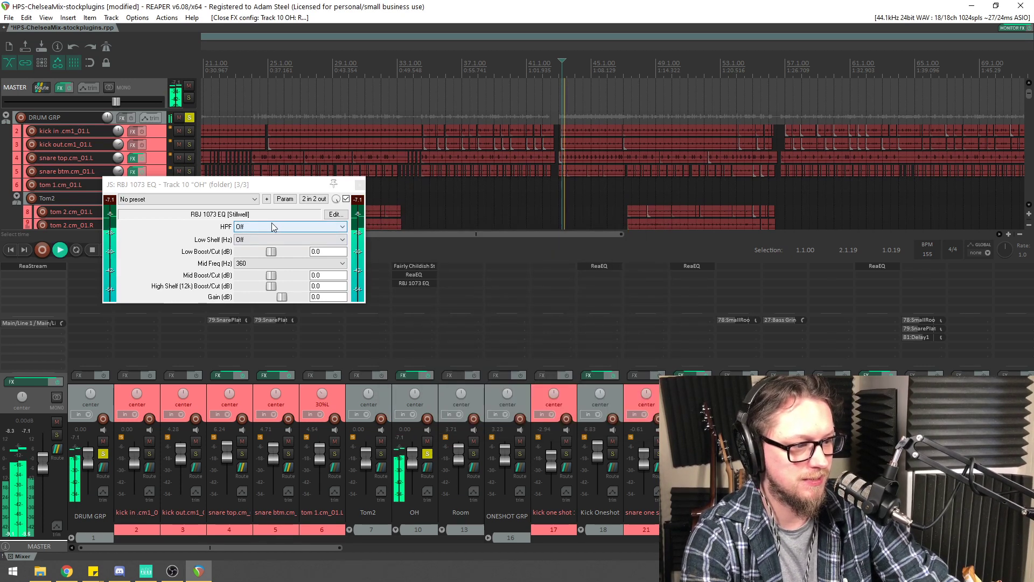
Set the RBJ 1073 EQ high-pass filter to 160 on the OH track while listening
click(254, 226)
click(248, 257)
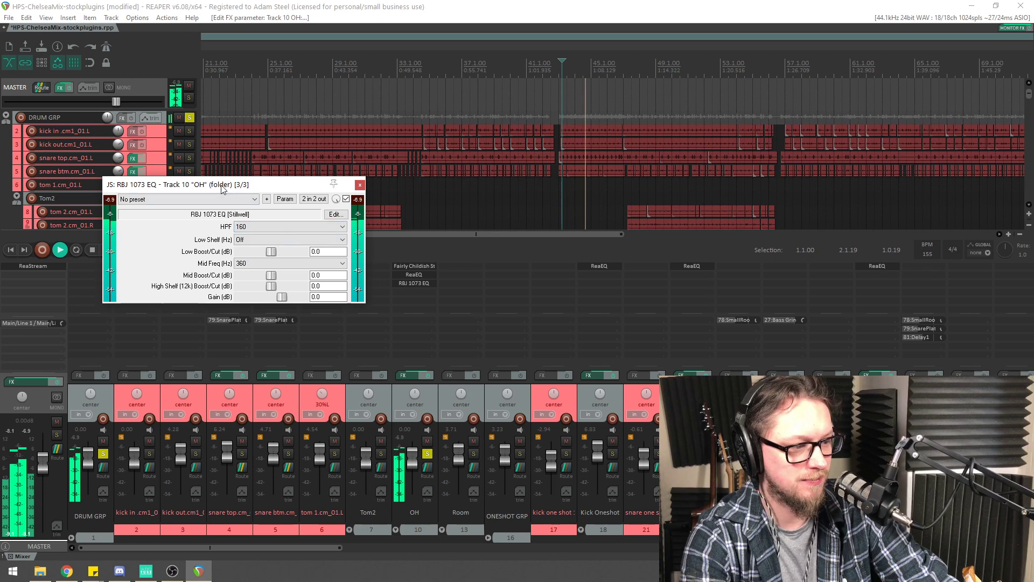
drag(233, 189, 203, 189)
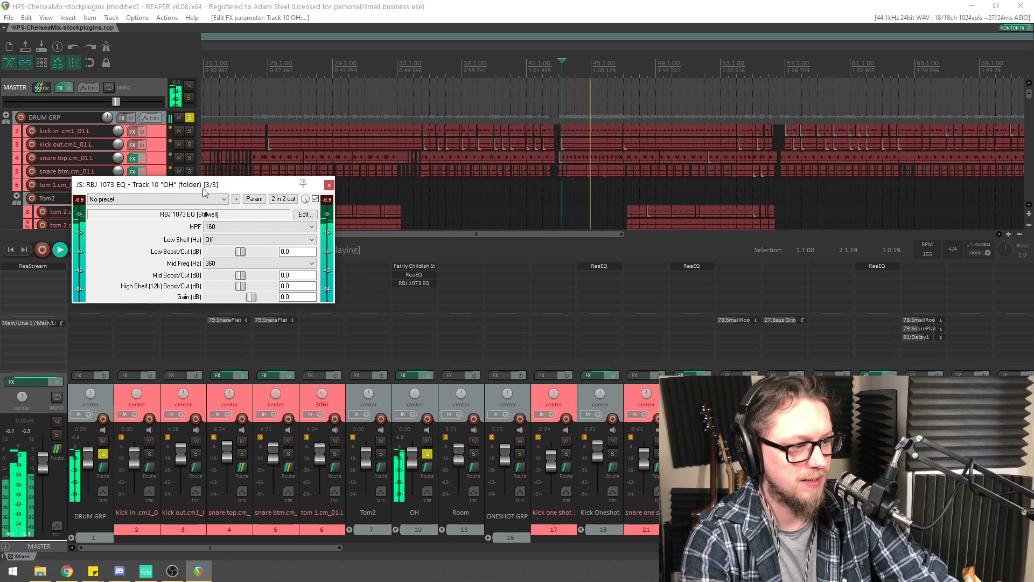
key(space)
Set the RBJ 1073 EQ low shelf to 110 Hz with a cut of -4.2 dB
click(220, 241)
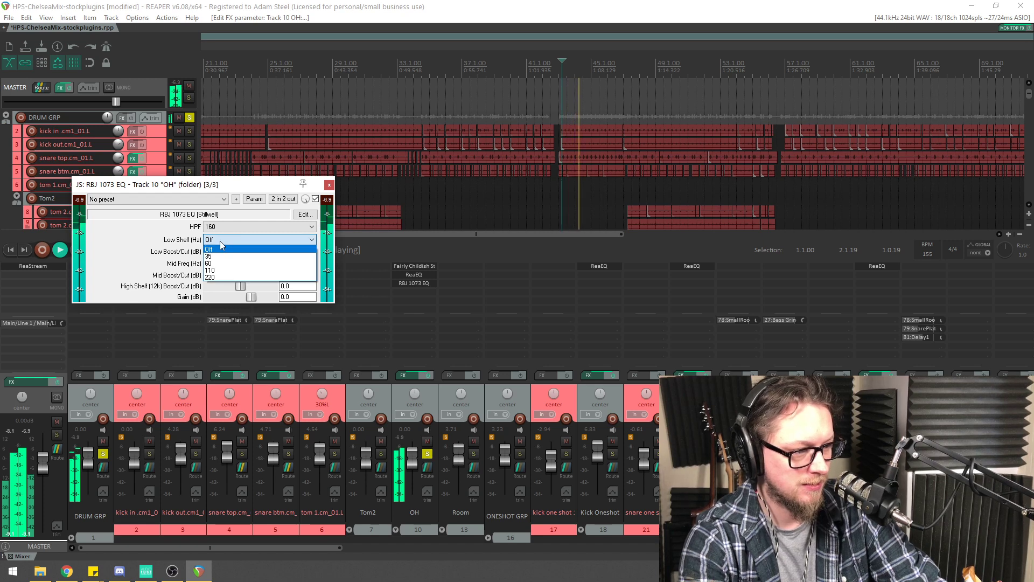
click(219, 240)
click(219, 241)
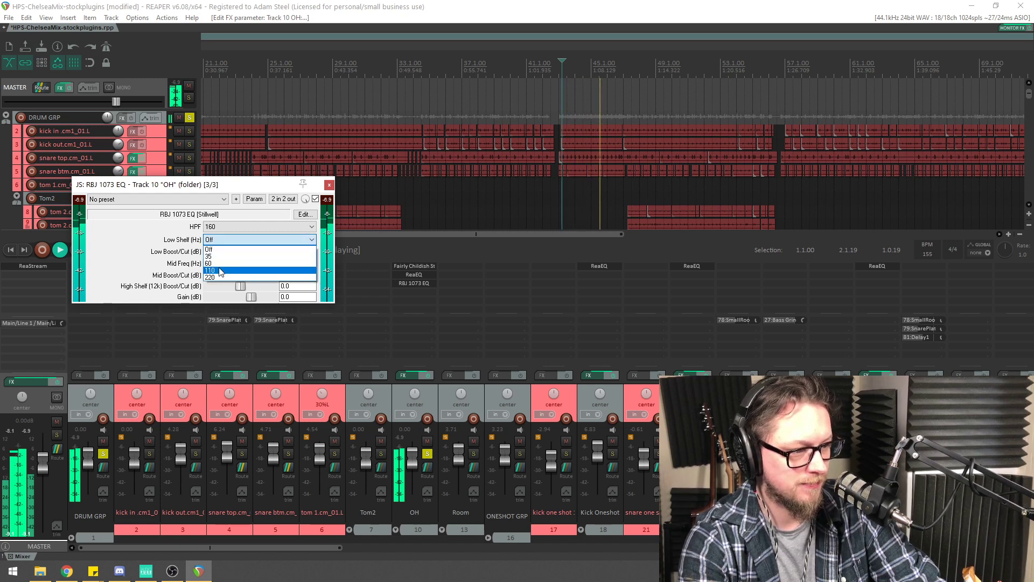
click(255, 258)
mouse_move(241, 251)
mouse_down()
mouse_move(264, 255)
mouse_move(235, 255)
mouse_up()
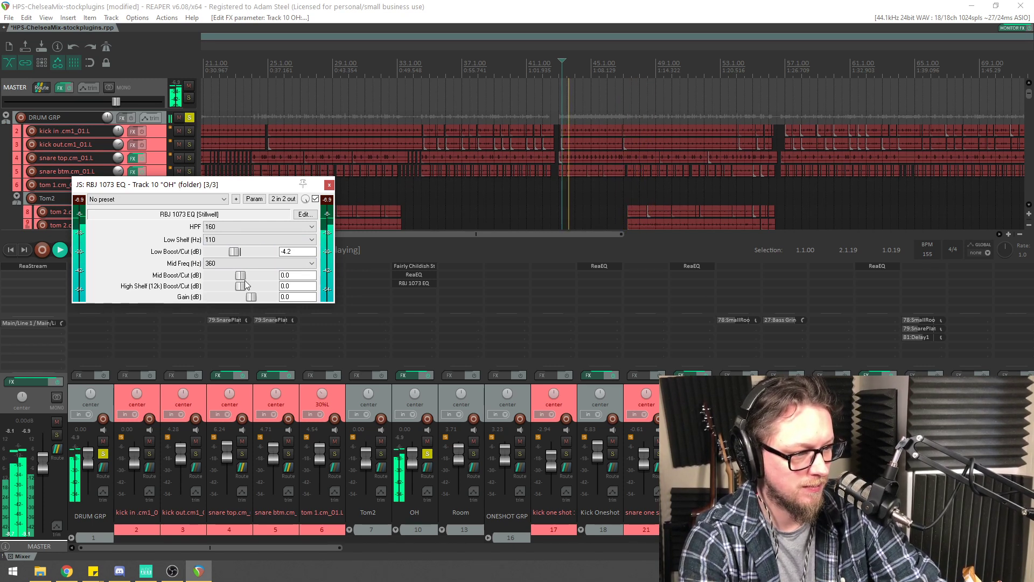
Set the RBJ 1073 EQ mid band to -4.0 dB at 360 Hz and the 12k high shelf to 5.8 dB, and stop playback
mouse_move(247, 278)
mouse_down()
mouse_move(267, 286)
mouse_move(237, 276)
mouse_up()
click(238, 264)
click(227, 263)
key(space)
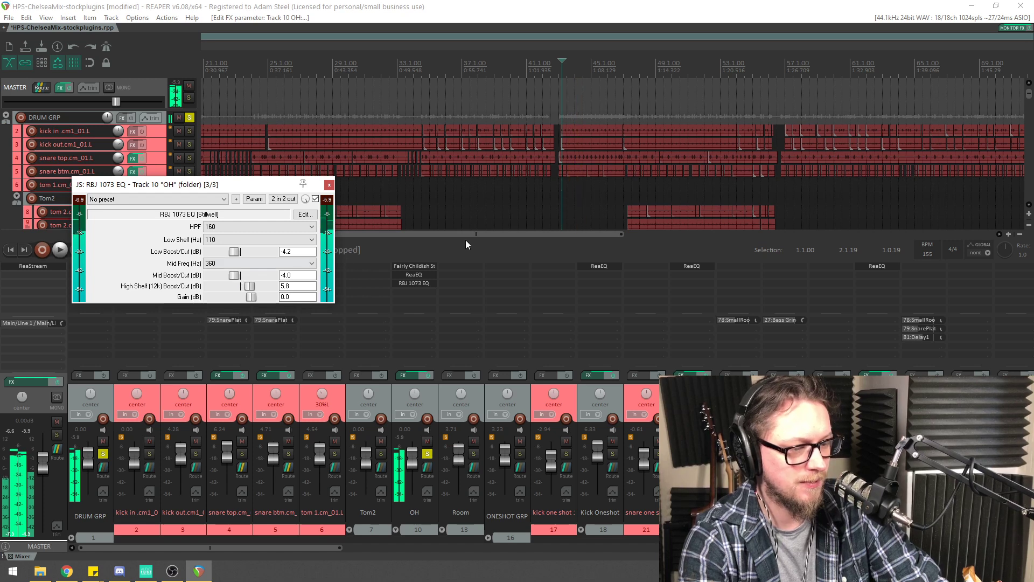
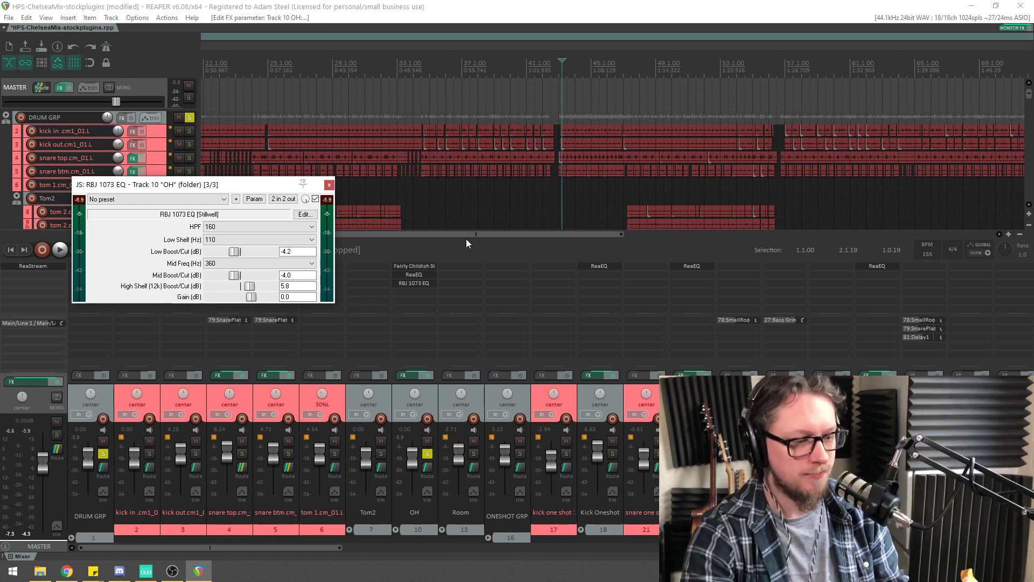
Compare the OH track's ReaEQ curve with its RBJ 1073 EQ settings and close both effect windows
click(420, 274)
drag(458, 225, 328, 90)
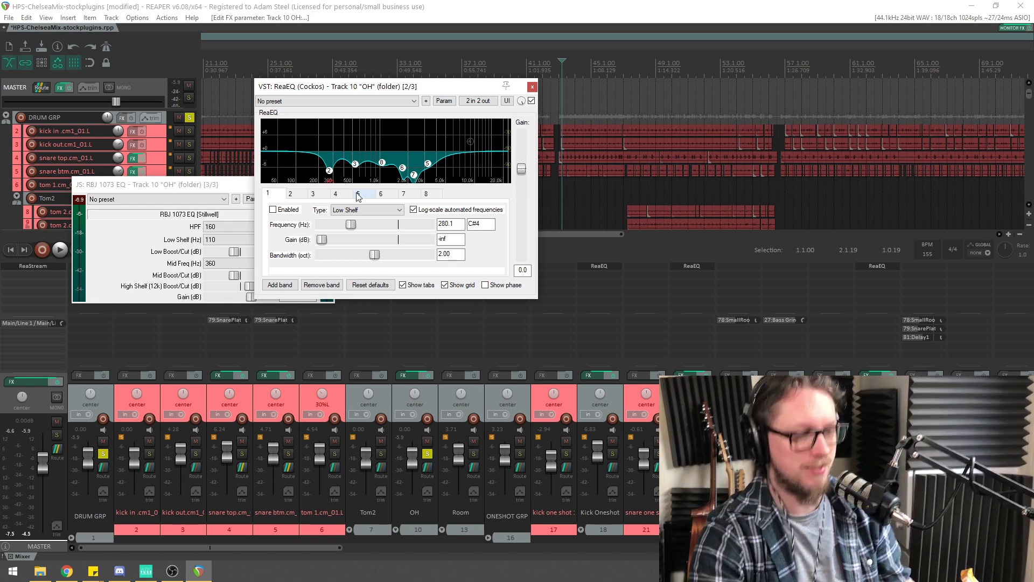
click(179, 188)
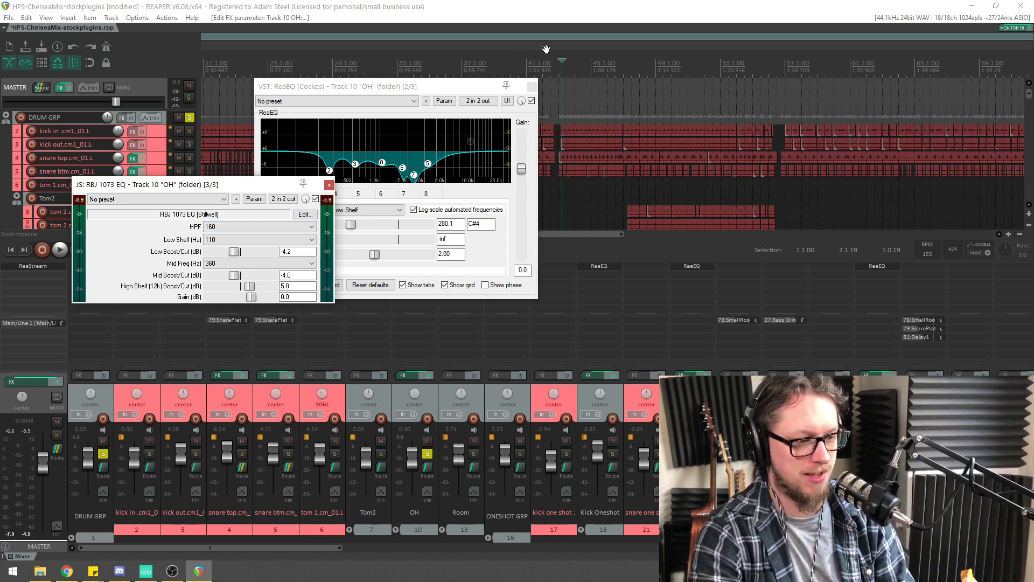
click(531, 87)
click(329, 185)
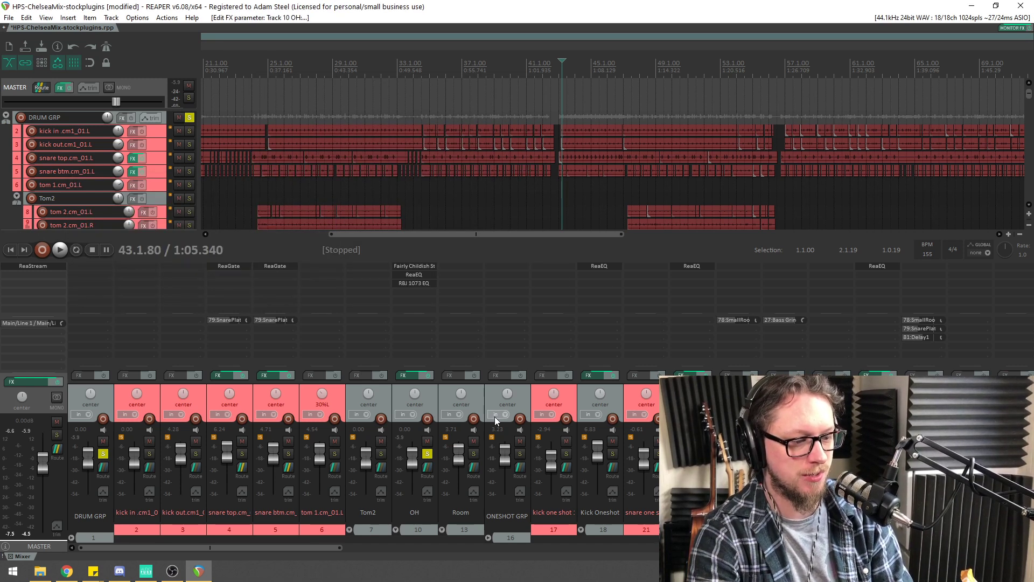
Solo the Room track instead of OH and start playback
click(473, 454)
click(427, 454)
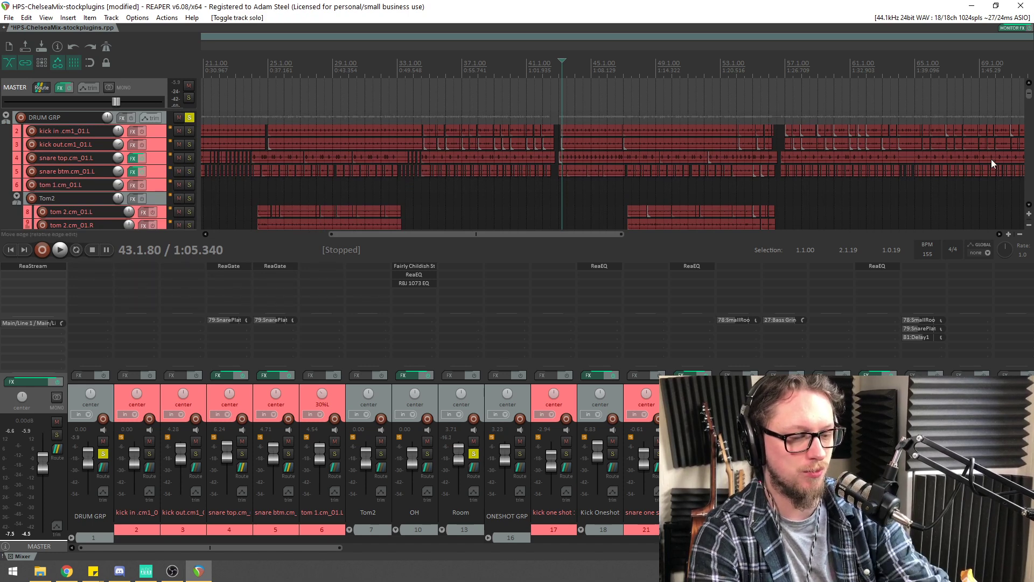
key(space)
Select all items on the left and right room mic tracks, raise their item volume together and stop playback
drag(1029, 96, 1029, 116)
scroll(809, 123, down, 3)
scroll(802, 124, down, 3)
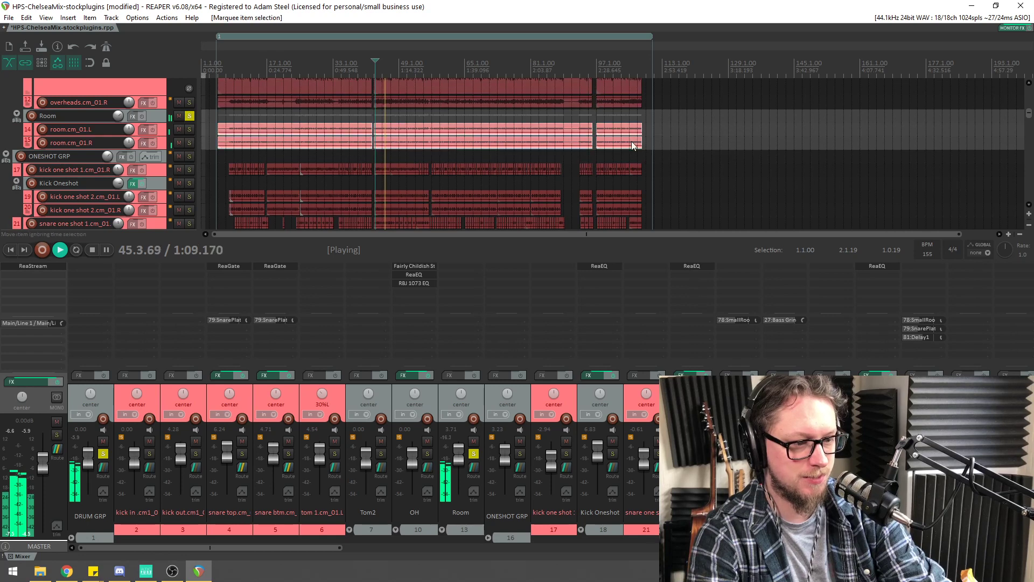
drag(433, 135, 438, 128)
scroll(603, 170, up, 3)
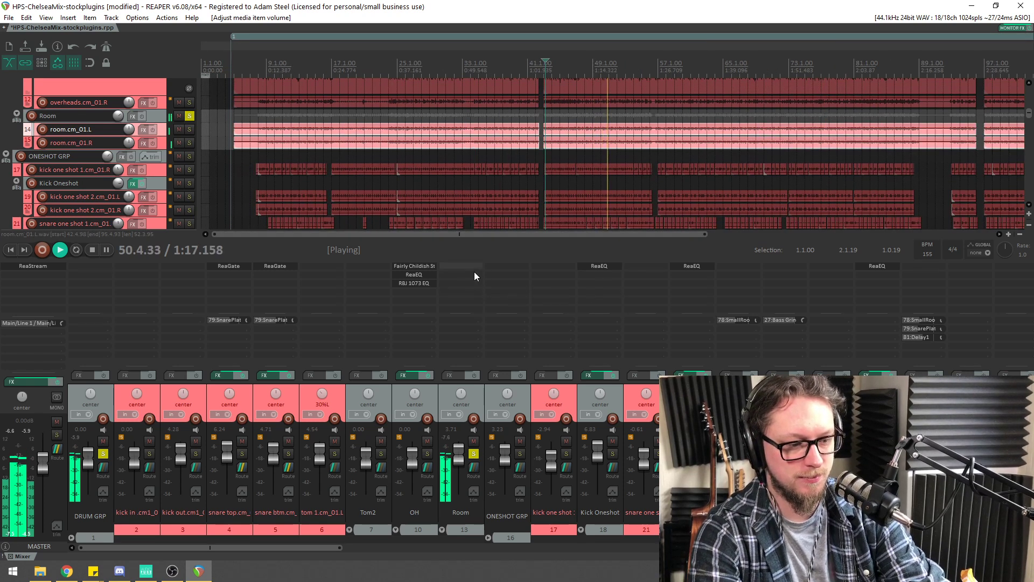
key(space)
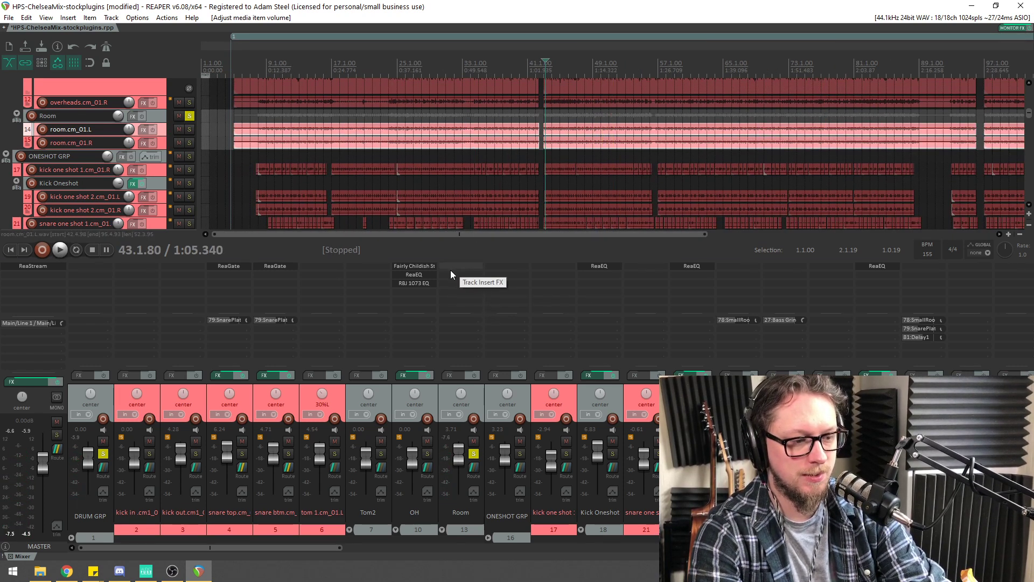
Add the JS ReaLoud effect to the Room track and set its mix to 80.3% during playback
double_click(451, 270)
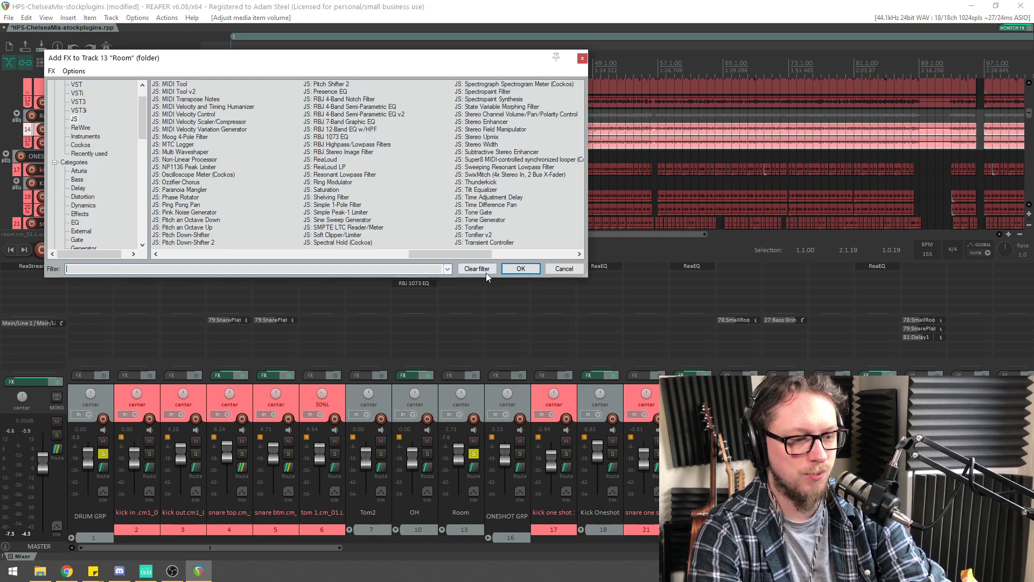
double_click(315, 160)
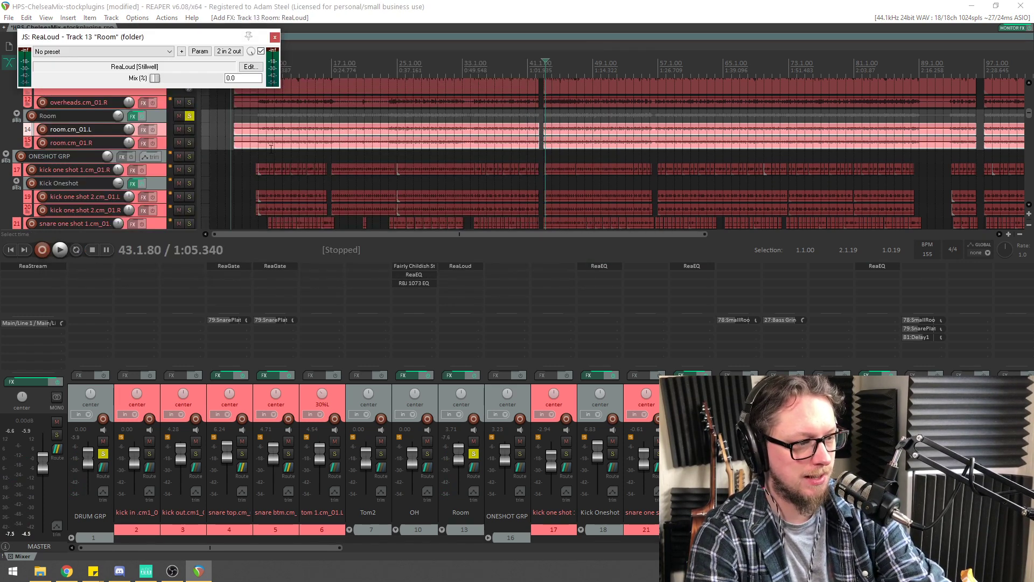
key(space)
drag(154, 81, 202, 95)
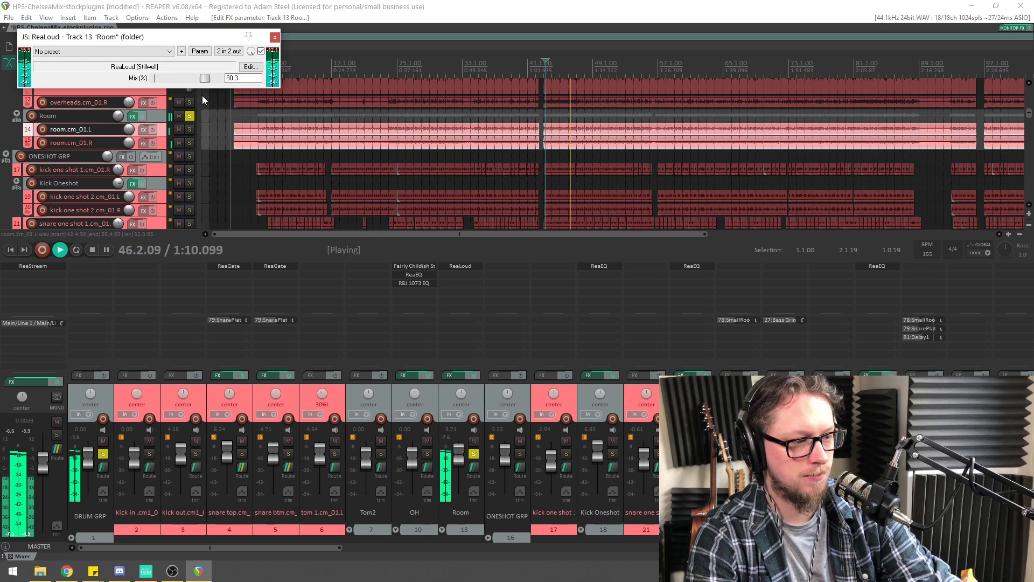
Inspect the ReaLoud effect's source code, close the code editor and stop playback
click(250, 66)
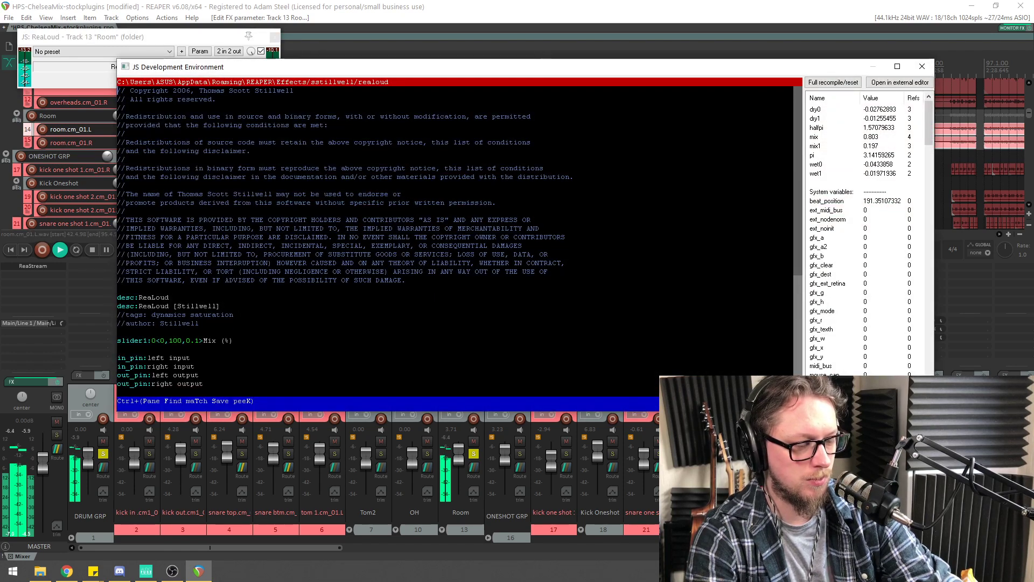
scroll(455, 239, down, 4)
click(923, 66)
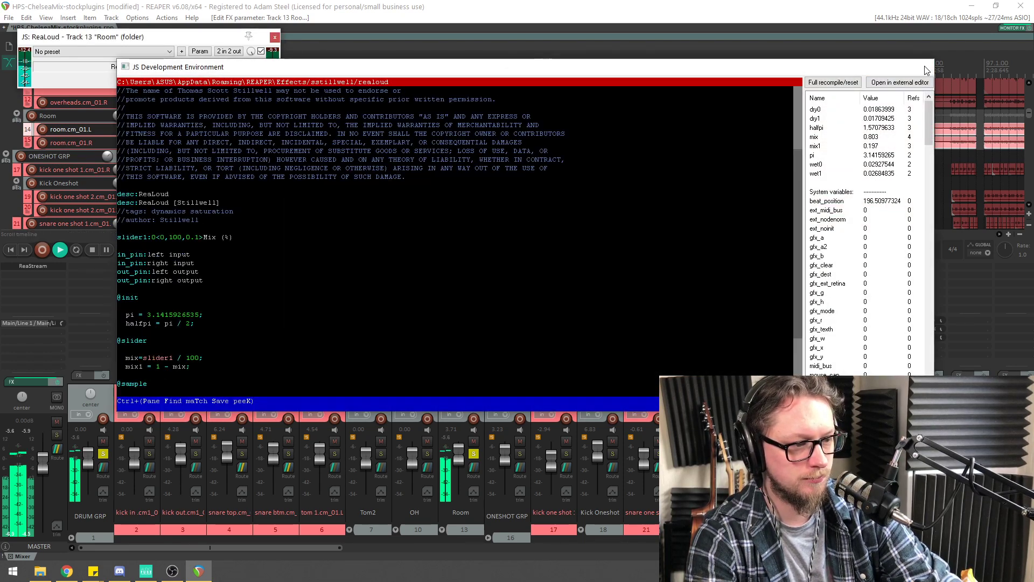
key(space)
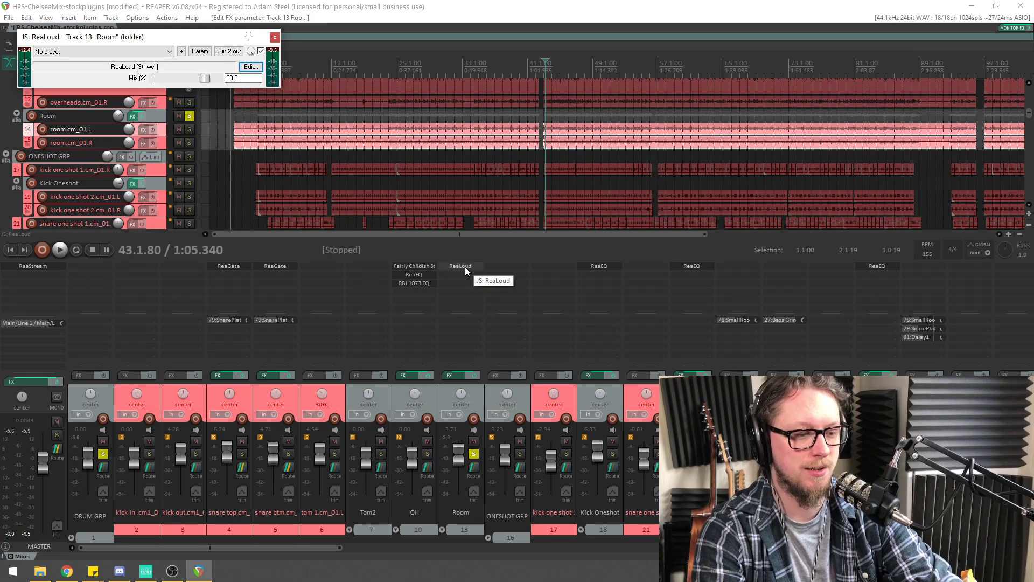
Reopen ReaLoud on the Room track and set its mix to 77.7% during playback, then stop
click(464, 267)
click(461, 265)
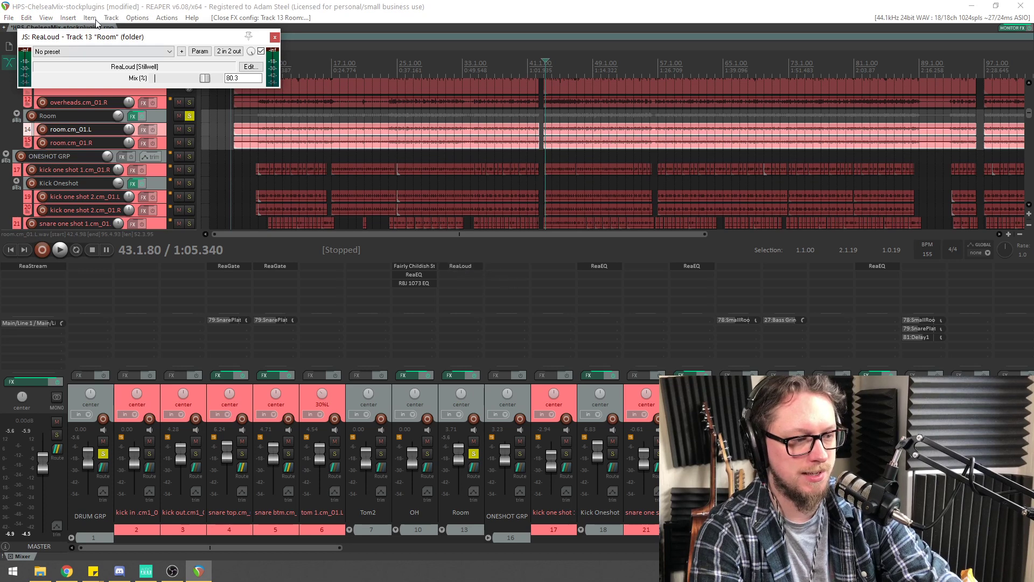
key(space)
mouse_move(204, 78)
mouse_down()
mouse_move(33, 82)
mouse_move(67, 98)
mouse_move(240, 89)
mouse_move(93, 82)
mouse_move(225, 88)
mouse_move(215, 87)
mouse_up()
key(space)
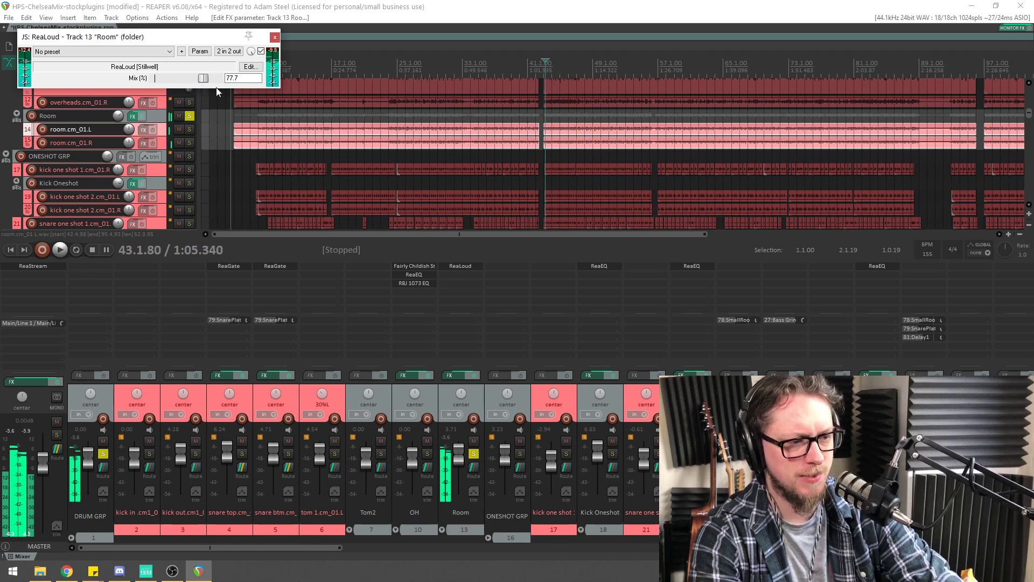
double_click(457, 284)
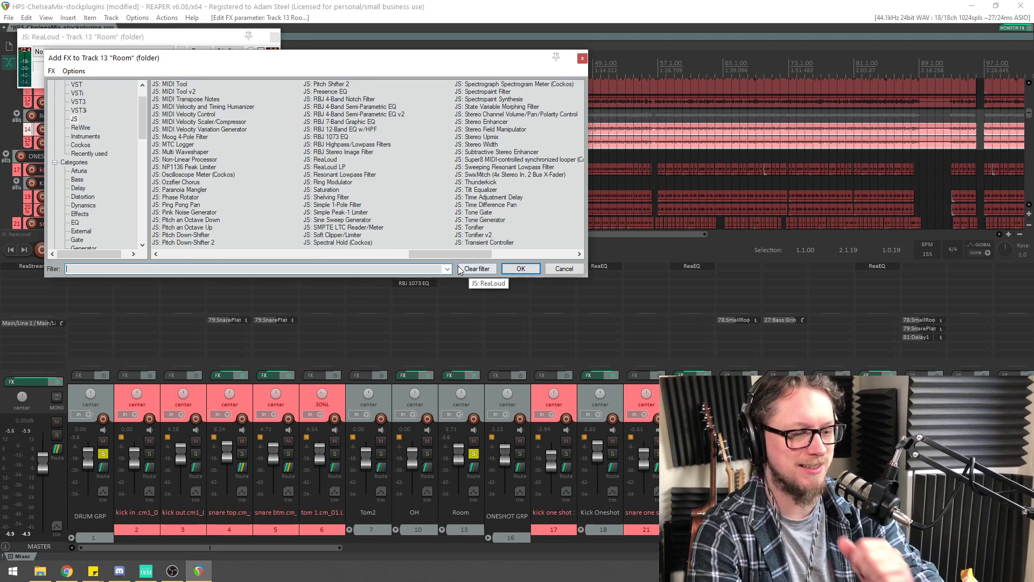
double_click(326, 167)
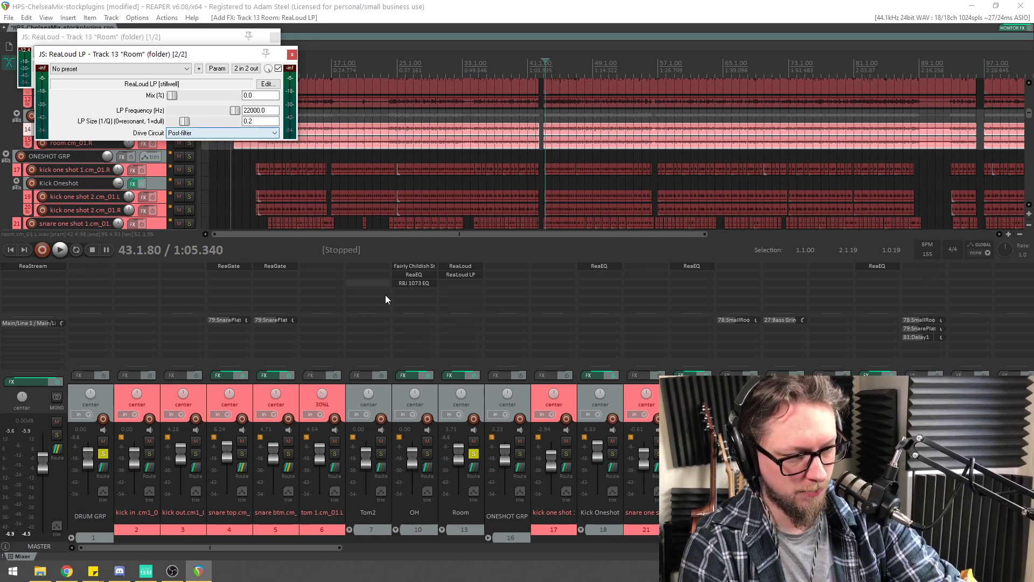
click(461, 274)
key(Delete)
Add the JS Non-Linear Processor to the Room track with saturation 80.42%, fluctuation 70.51% and noise floor at 24 bits during playback
double_click(450, 276)
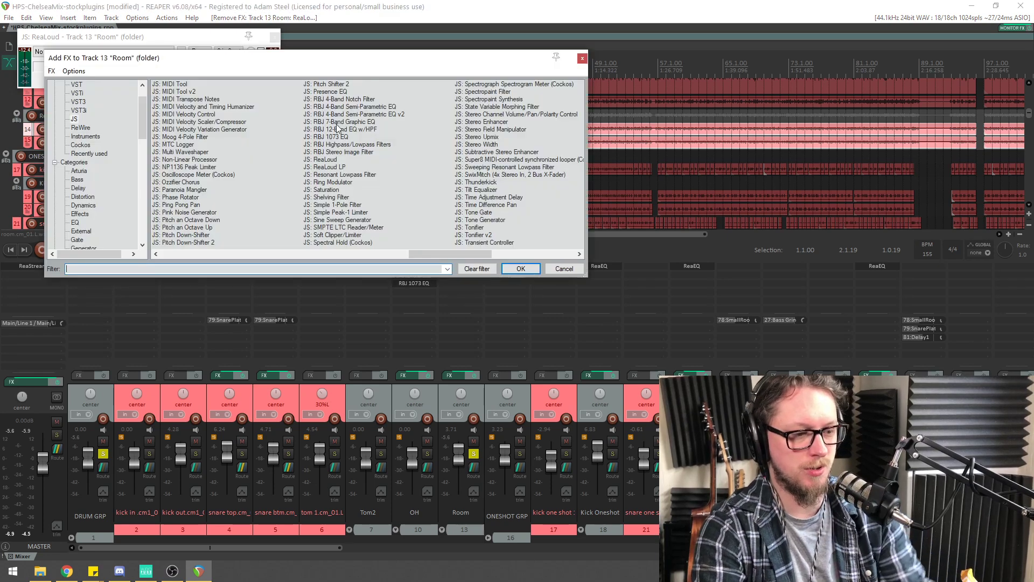
click(274, 37)
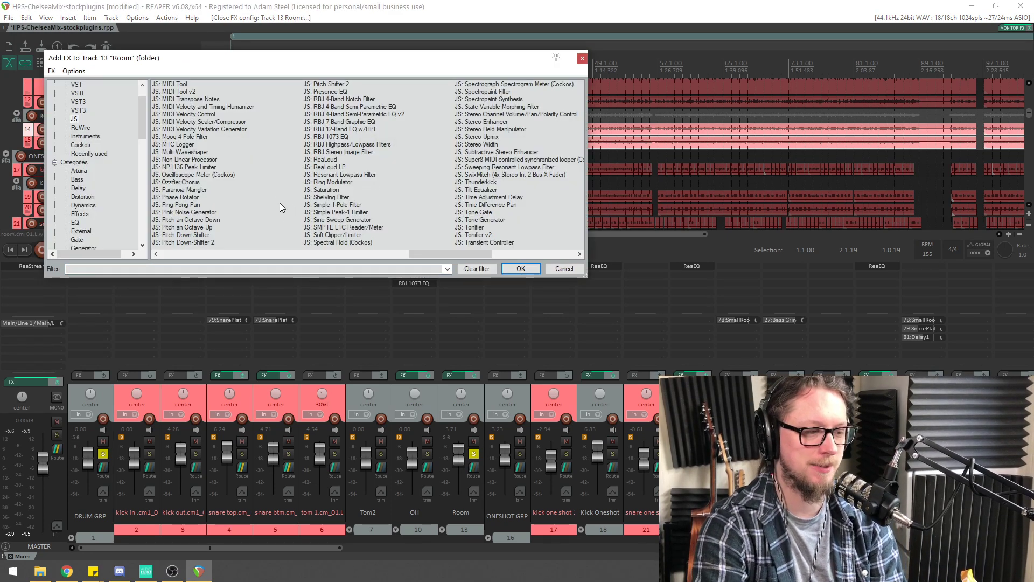
double_click(177, 160)
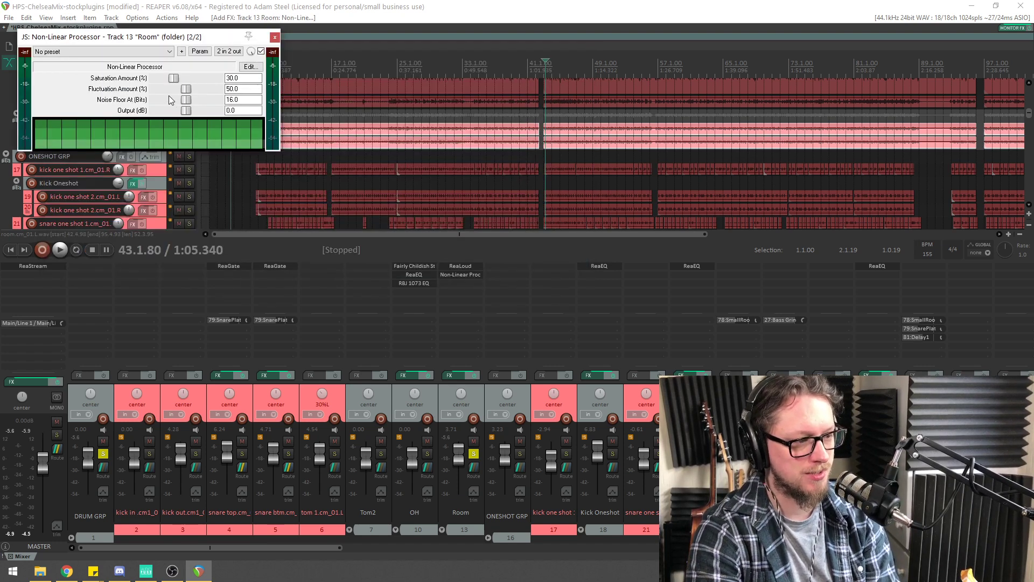
key(space)
drag(173, 78, 205, 79)
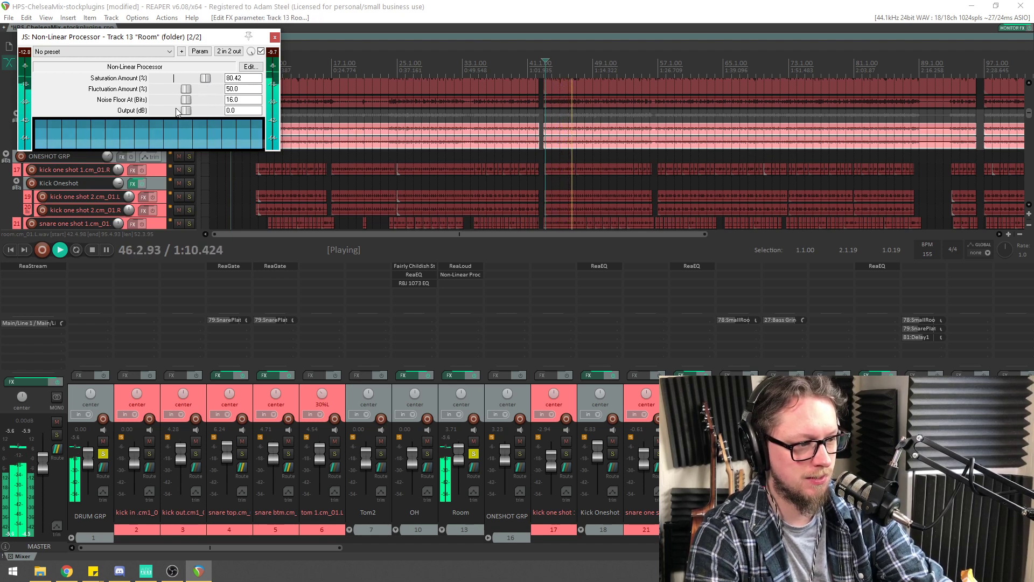
drag(189, 99, 203, 103)
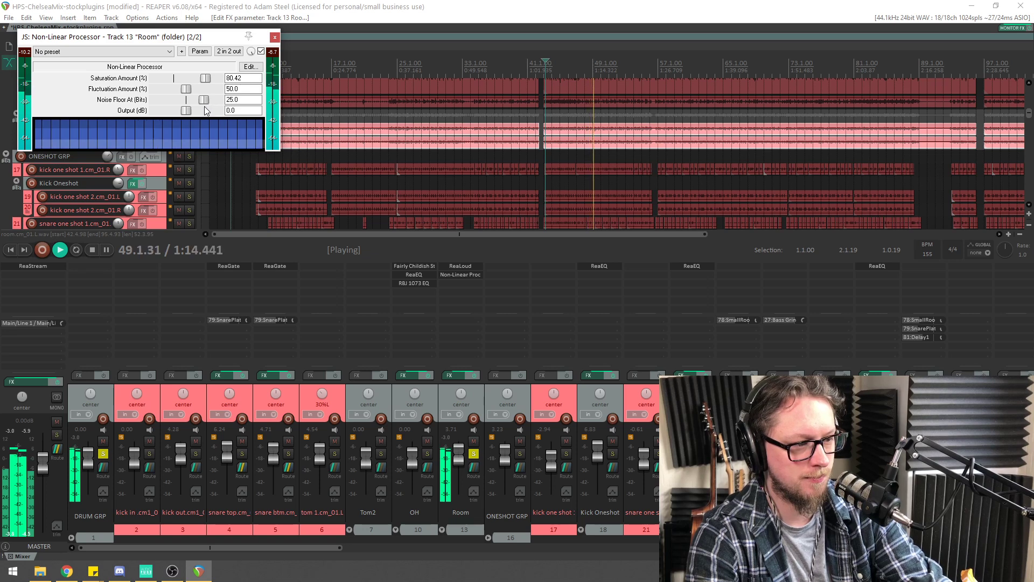
mouse_move(185, 89)
mouse_down()
mouse_move(223, 96)
mouse_move(168, 116)
mouse_up()
Compare the Room track's sound with the Non-Linear Processor bypassed and enabled
drag(254, 37, 285, 87)
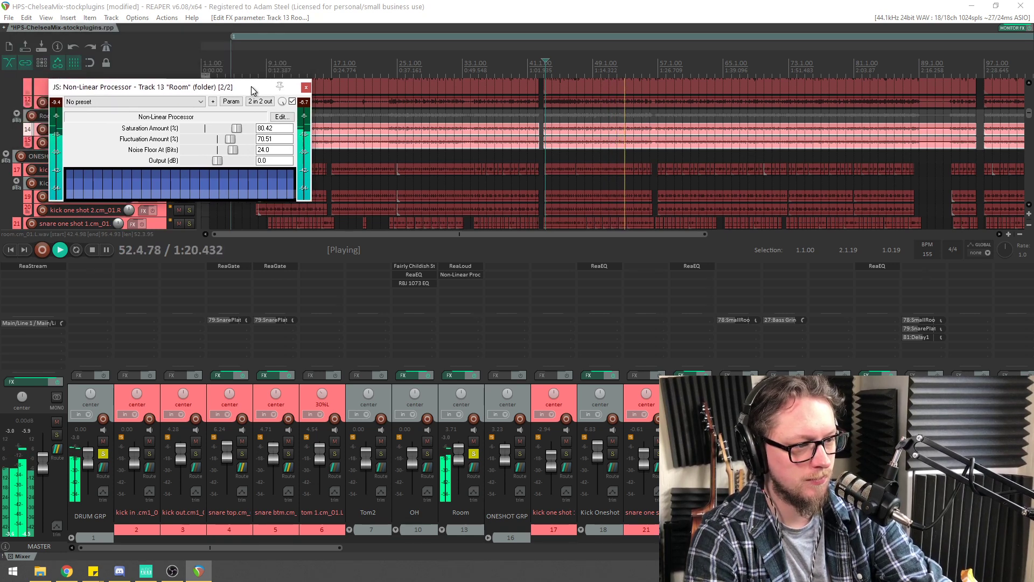
click(291, 102)
click(291, 102)
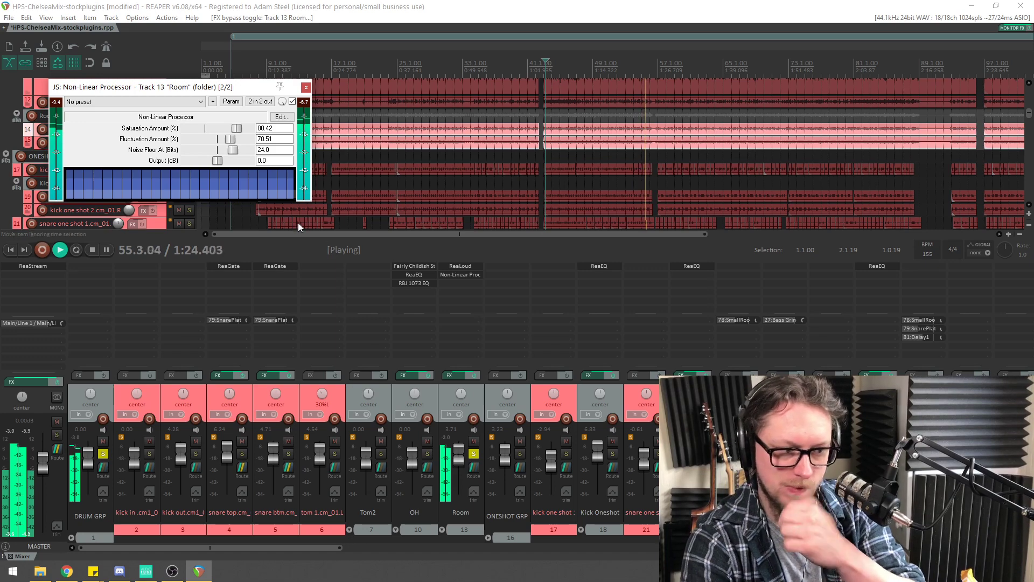
Examine the Non-Linear Processor's source code, close the code editor and stop playback
click(280, 116)
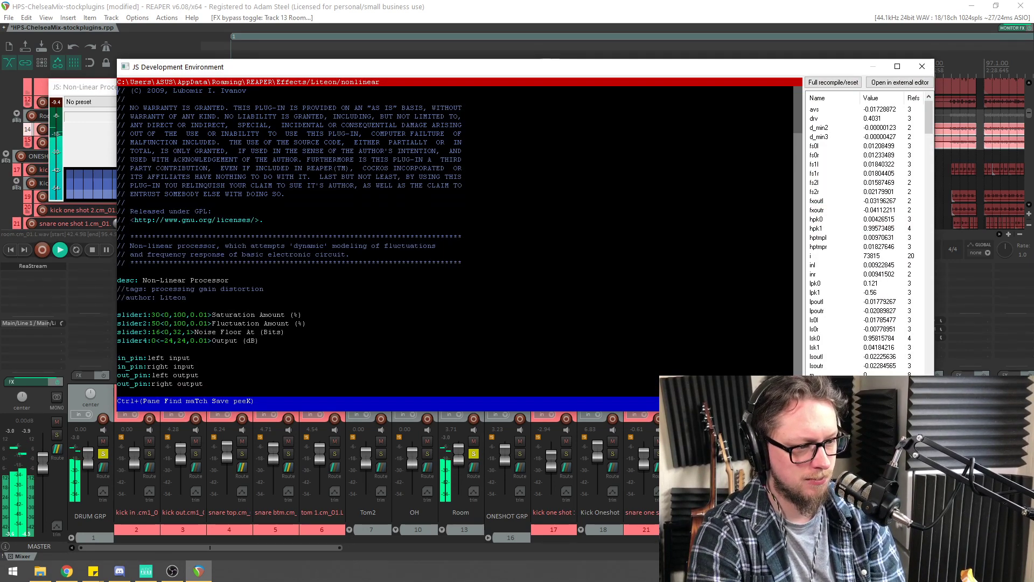
scroll(456, 237, down, 2)
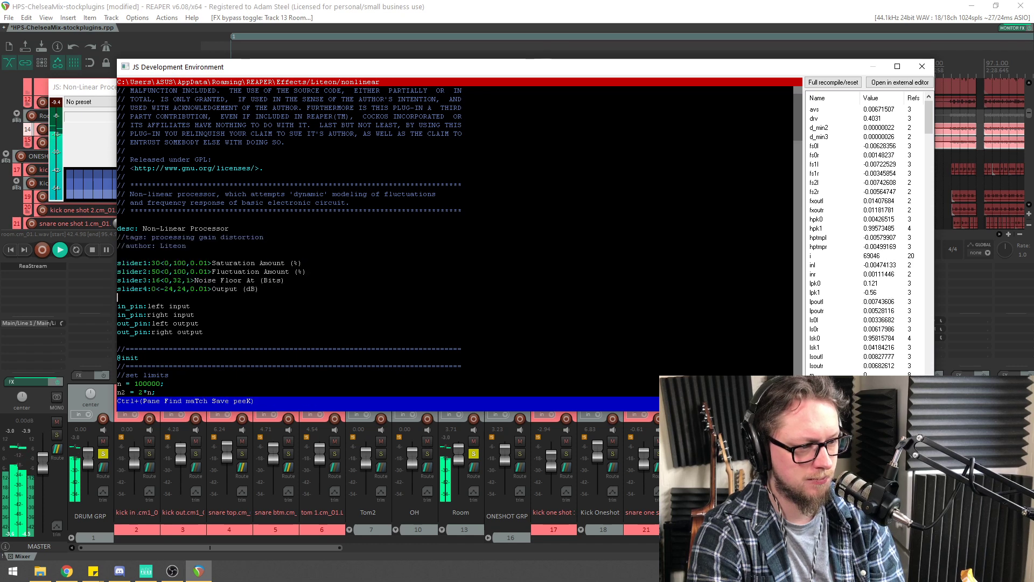
scroll(455, 237, down, 20)
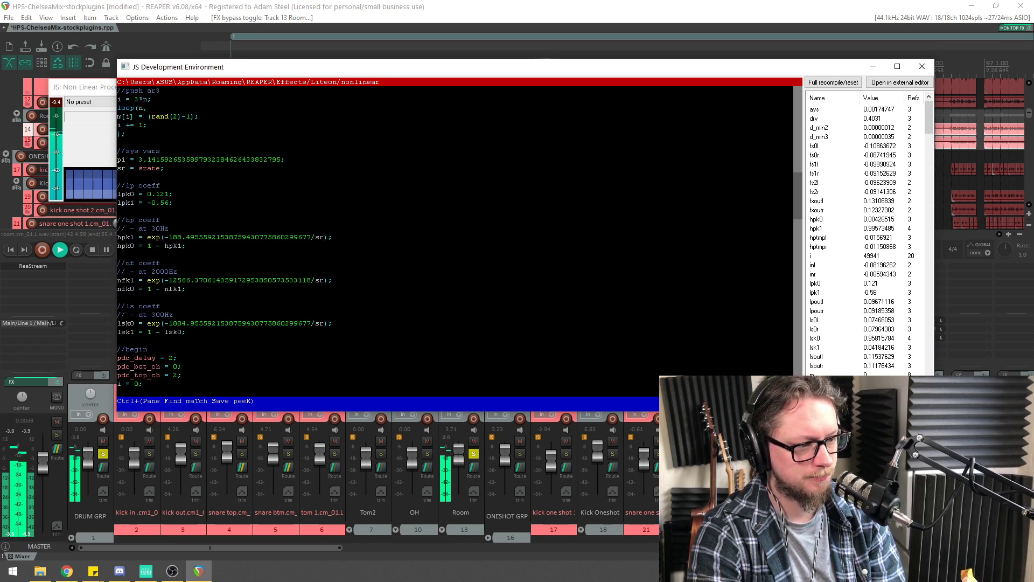
click(922, 66)
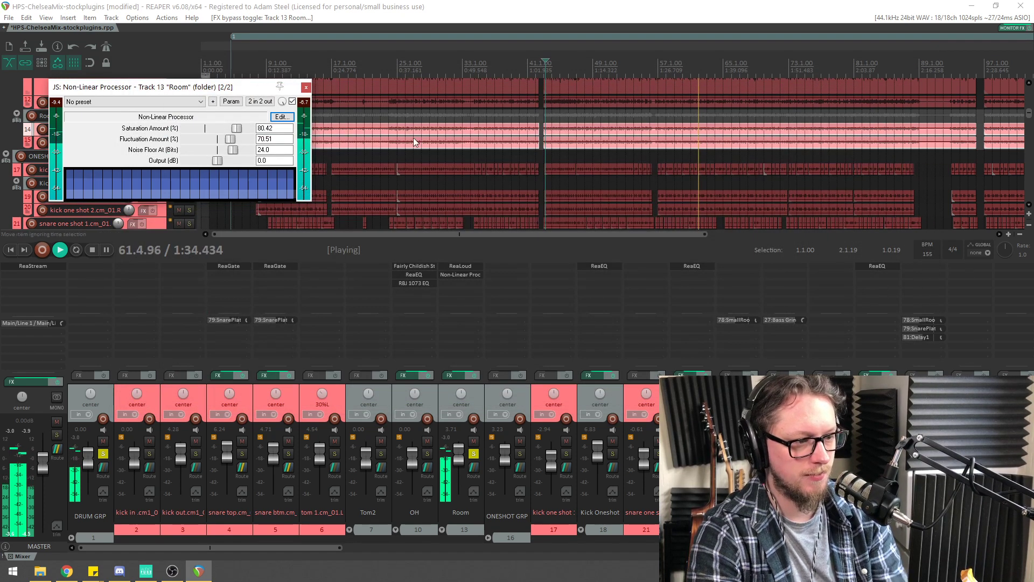
key(space)
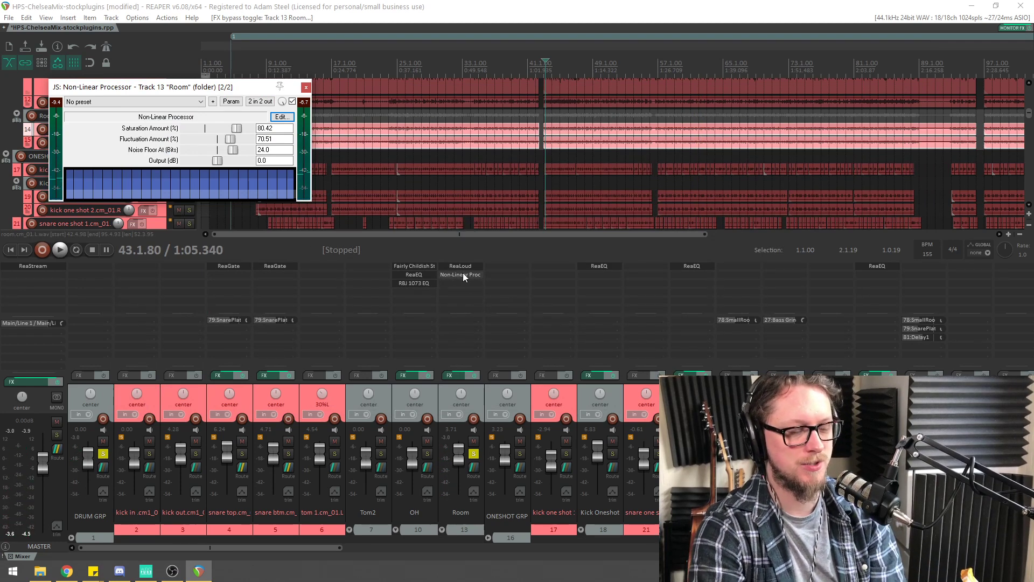
Play the Room track from the cursor and compare it with its whole effects chain bypassed and enabled
drag(141, 89, 136, 152)
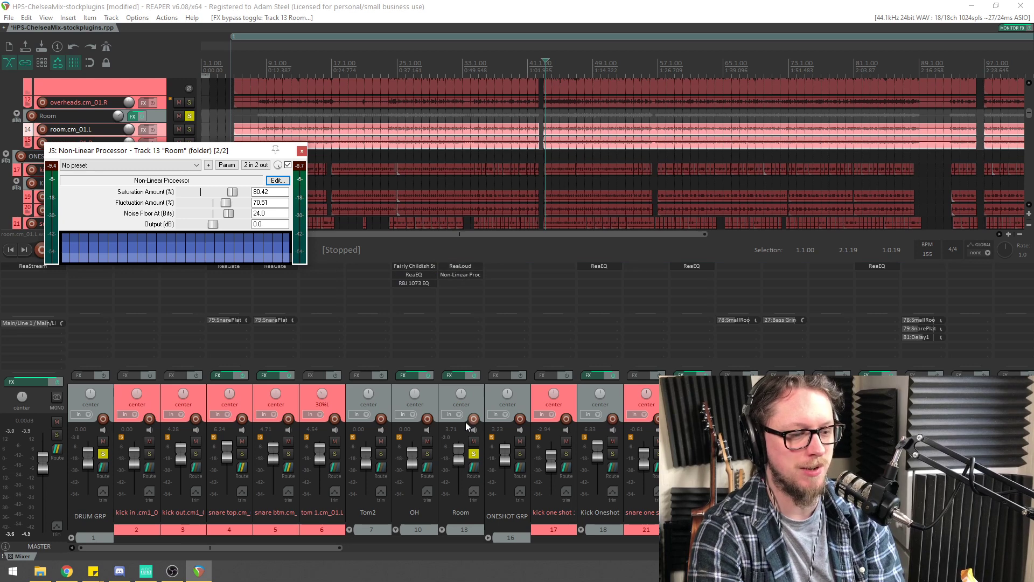
scroll(479, 62, up, 4)
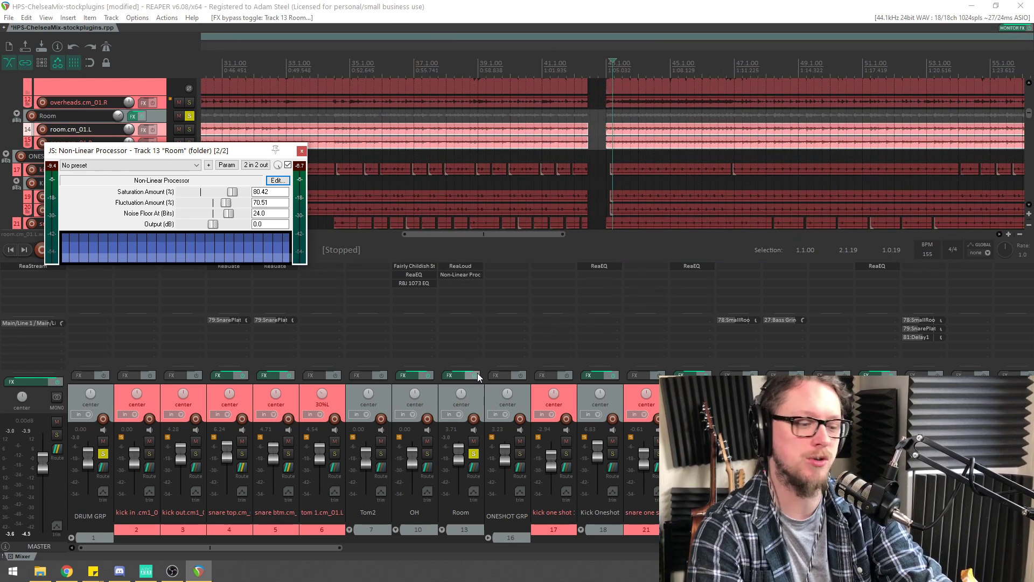
key(space)
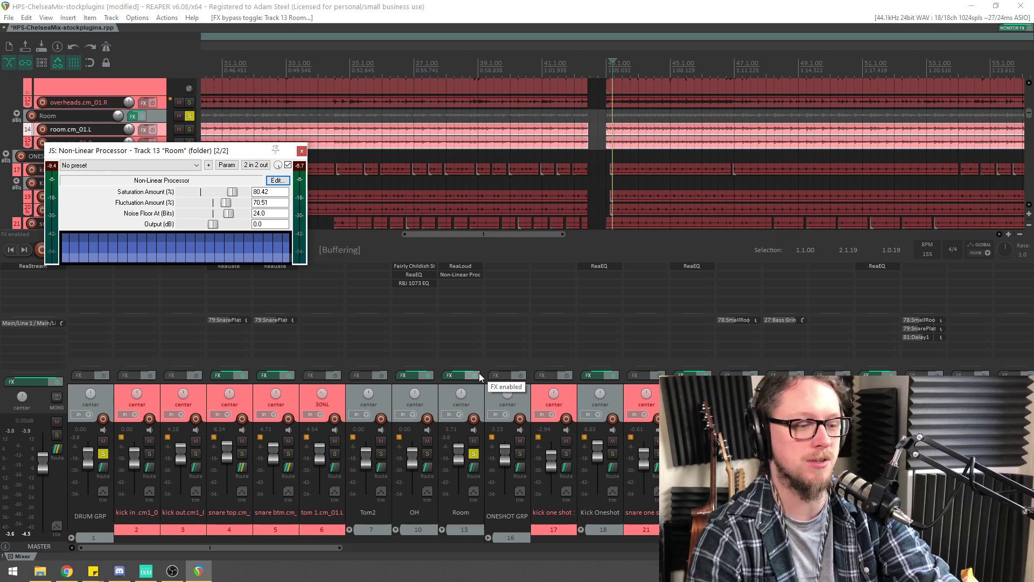
click(473, 376)
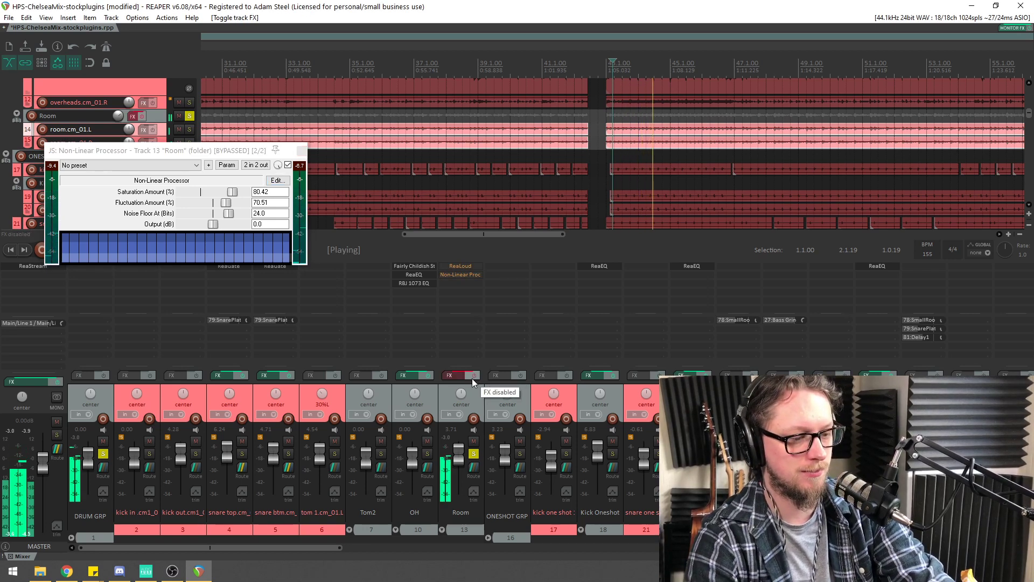
click(473, 380)
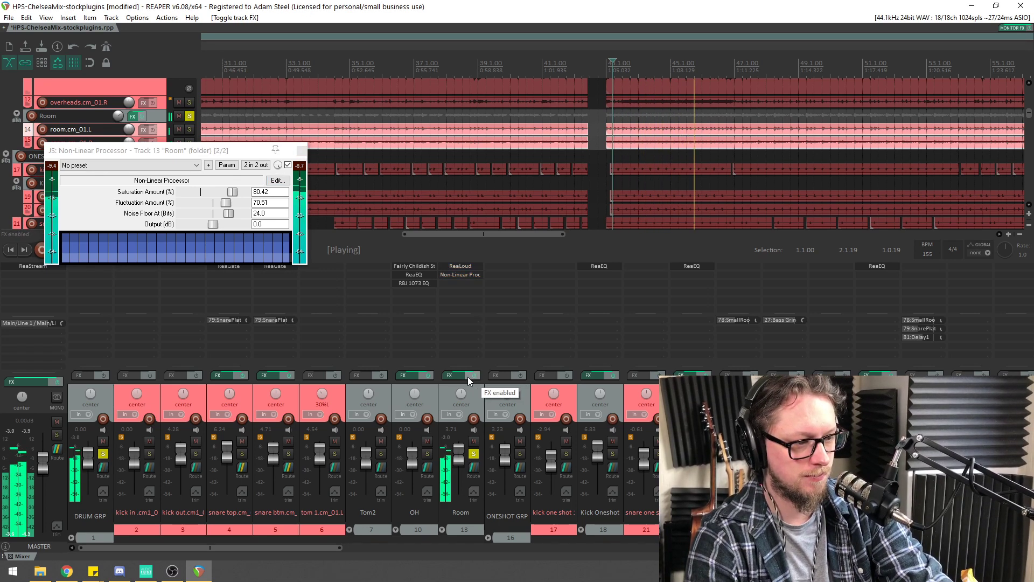
key(space)
Set the Non-Linear Processor's output to -4.93 dB and compare the Room track with effects off and on during playback
drag(210, 224, 212, 227)
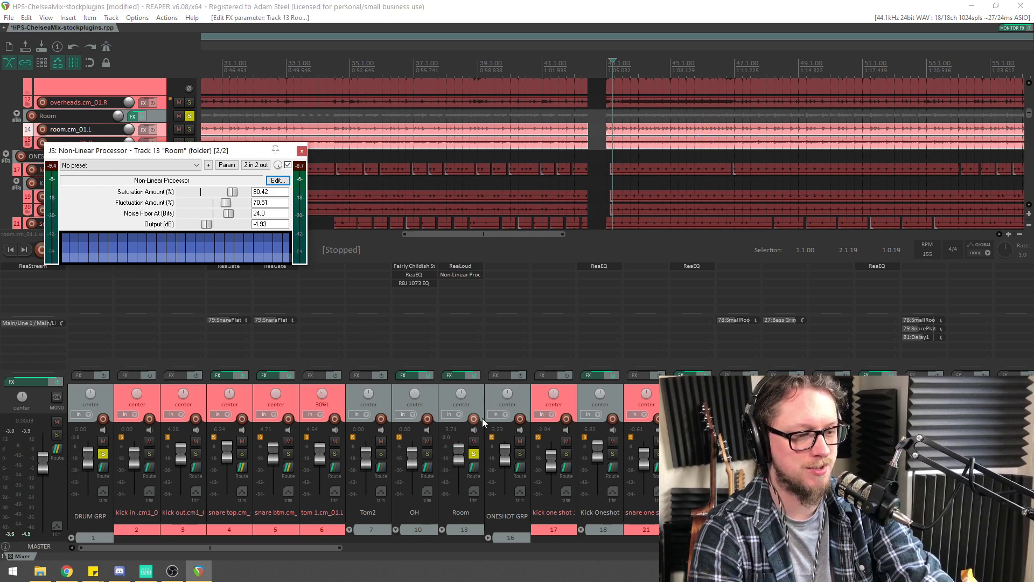
key(space)
click(473, 375)
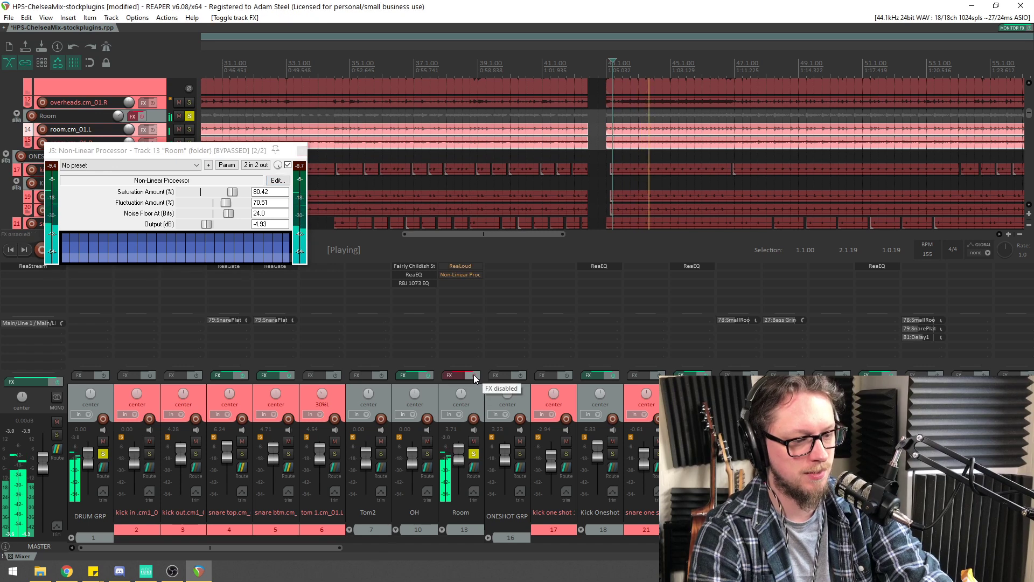
click(474, 375)
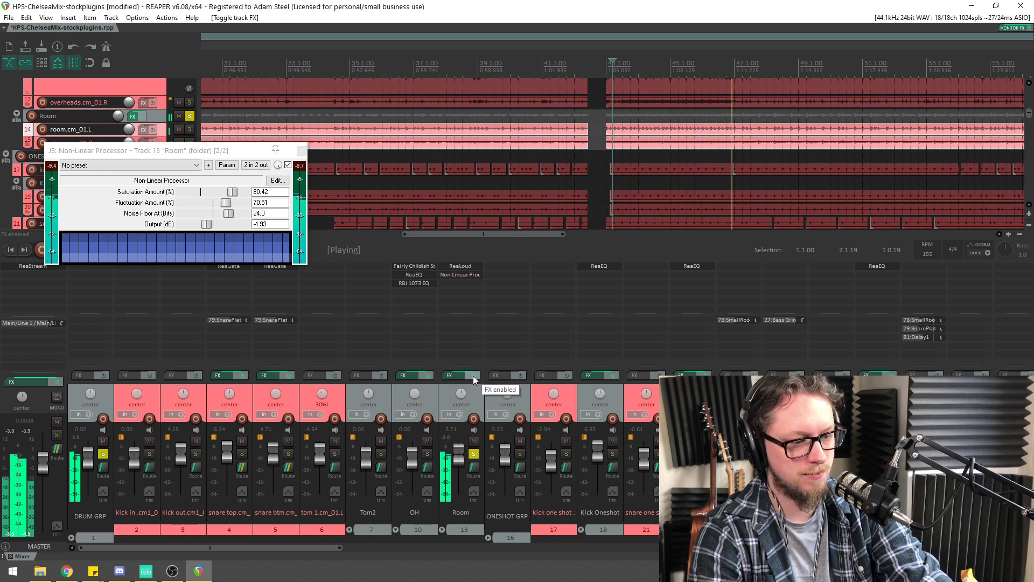
click(473, 376)
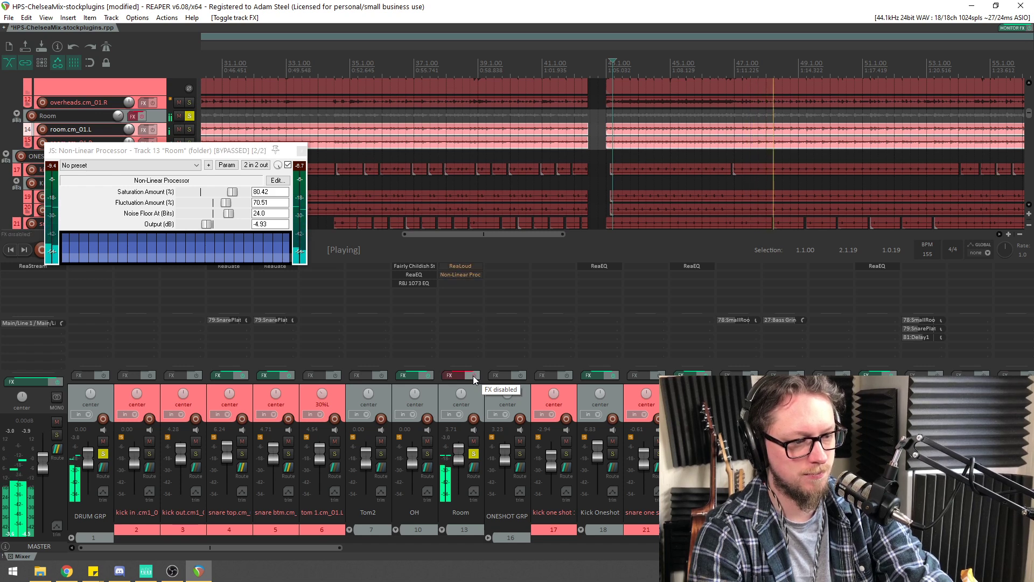
click(473, 376)
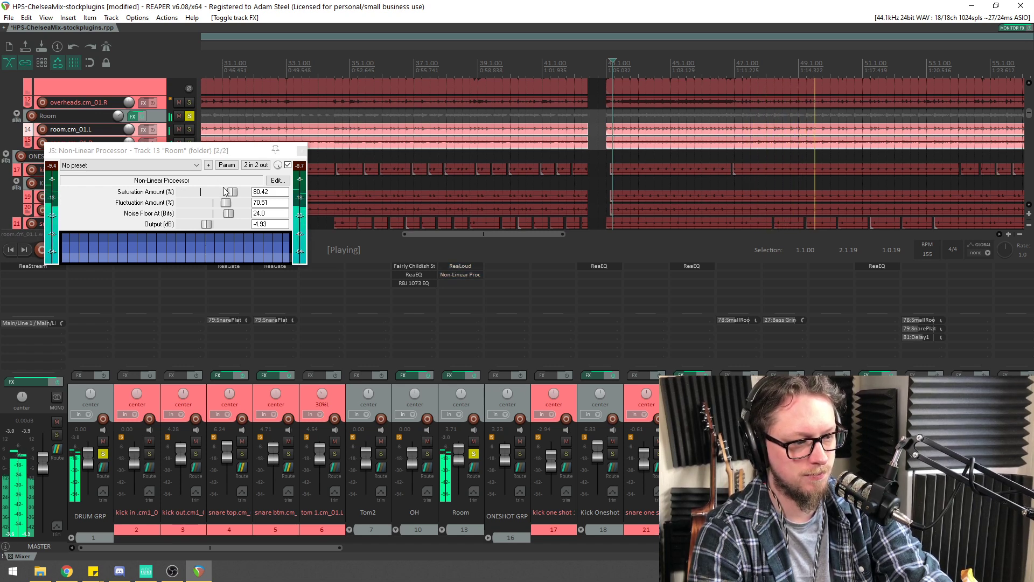
Set the Non-Linear Processor's saturation to 100% and fluctuation to 82.47%, compare against bypassed effects, stop playback and close its window
mouse_move(232, 191)
mouse_down()
mouse_move(260, 193)
mouse_move(233, 202)
mouse_up()
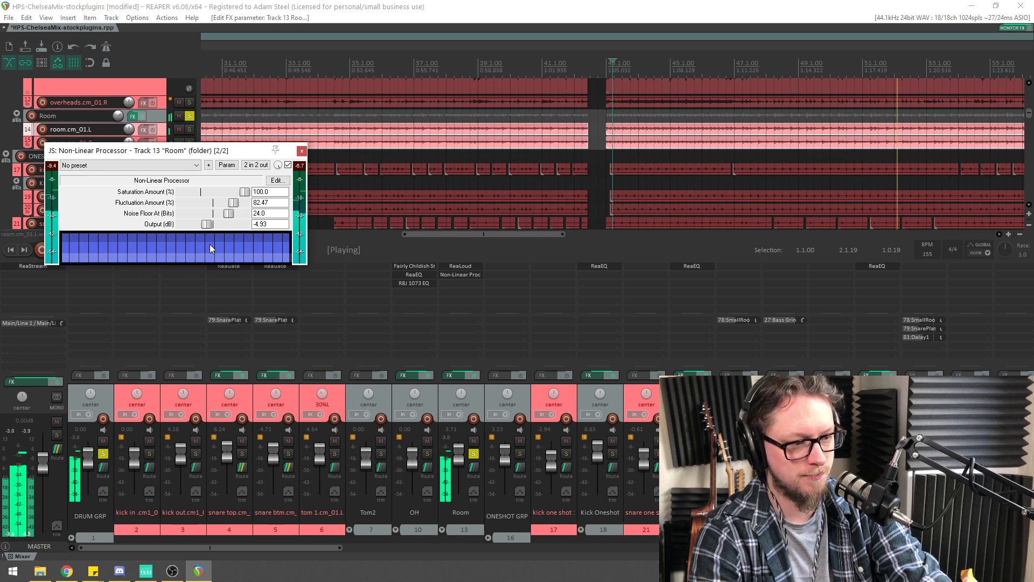
mouse_move(228, 263)
mouse_down()
mouse_move(229, 250)
mouse_move(232, 313)
mouse_move(235, 273)
mouse_up()
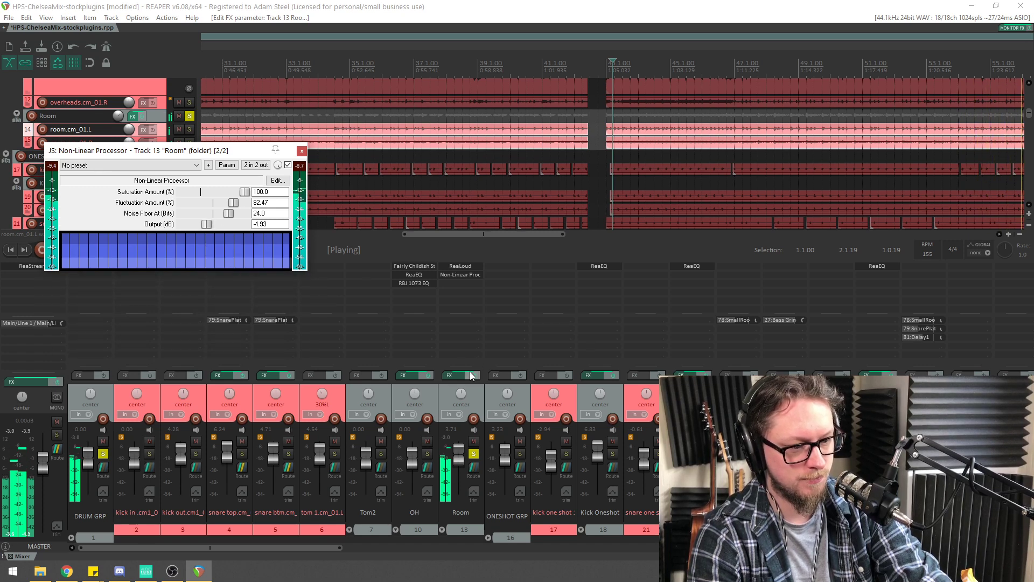
click(472, 376)
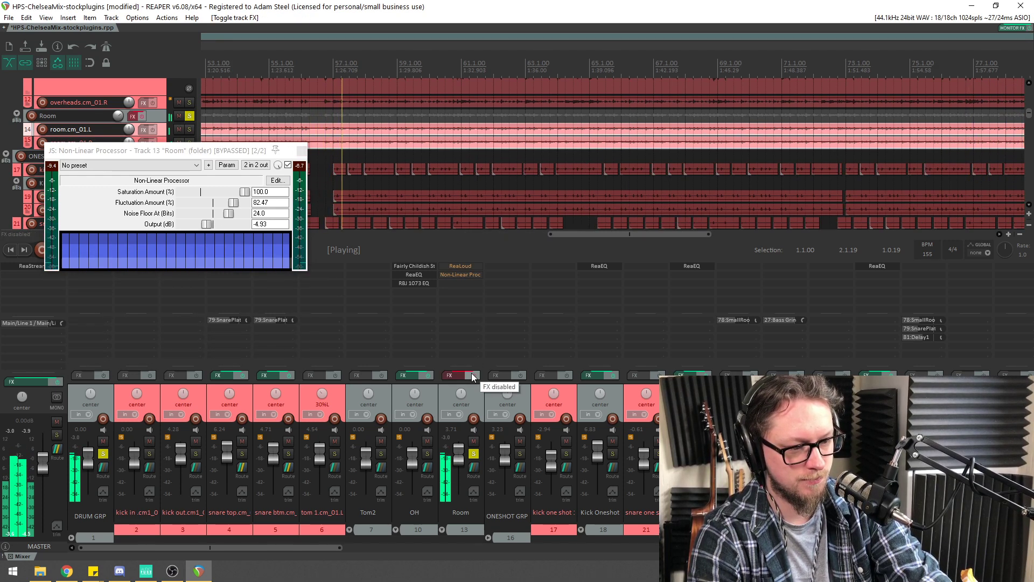
click(471, 376)
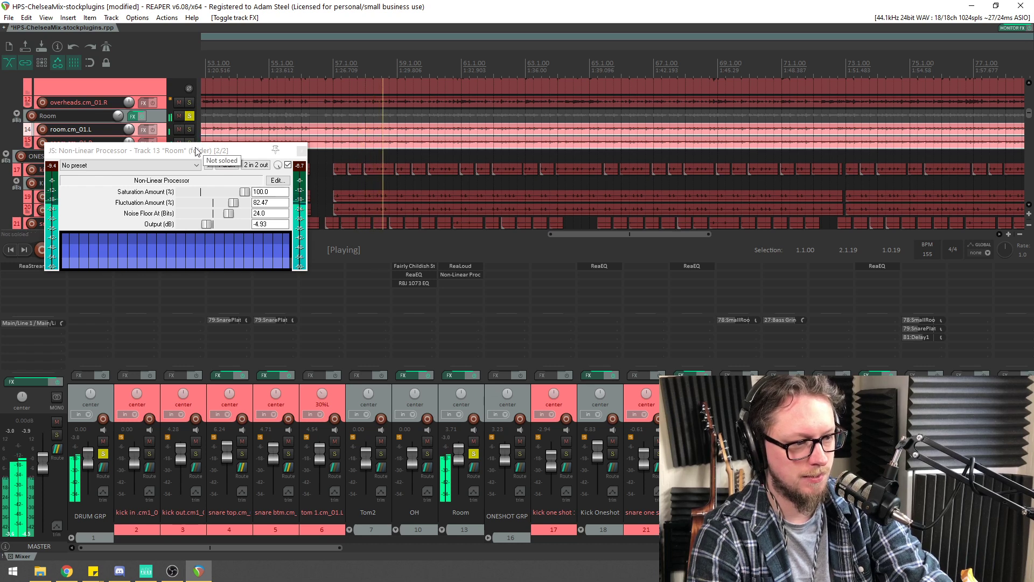
drag(197, 152, 240, 191)
key(space)
click(345, 190)
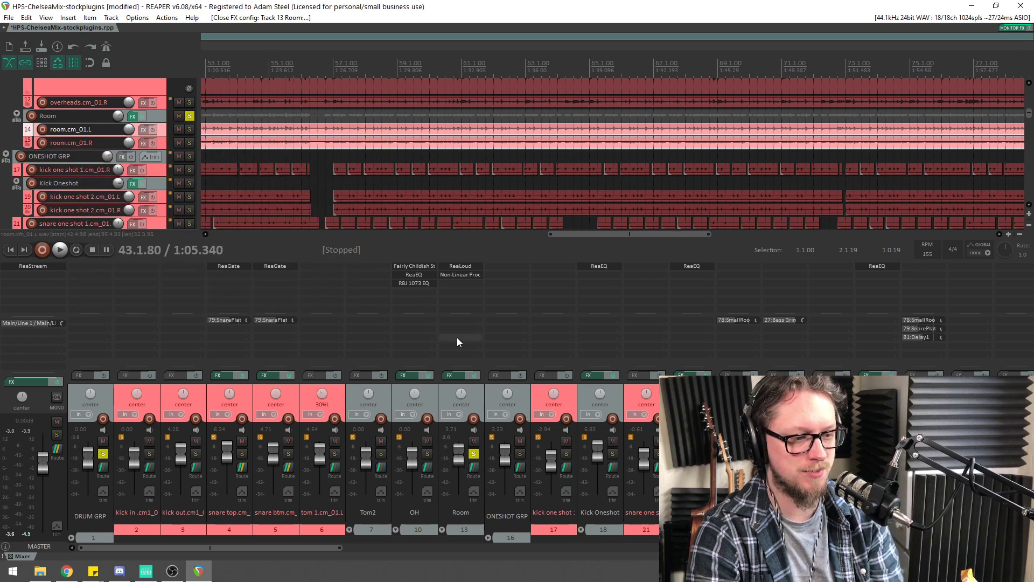
Add the JS RBJ 1073 EQ to the Room track, start playback and set its HPF to 50
double_click(461, 287)
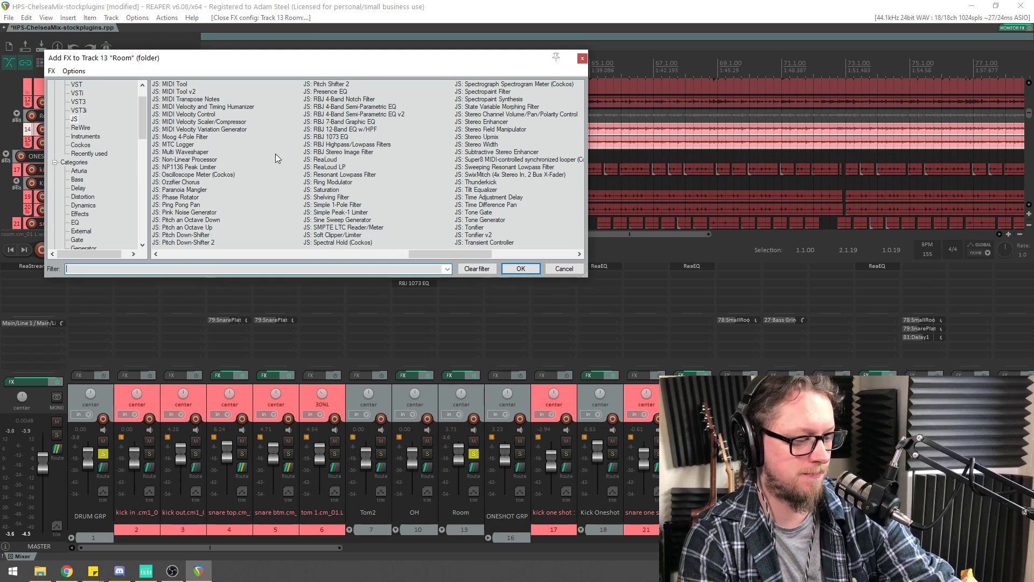
text(107)
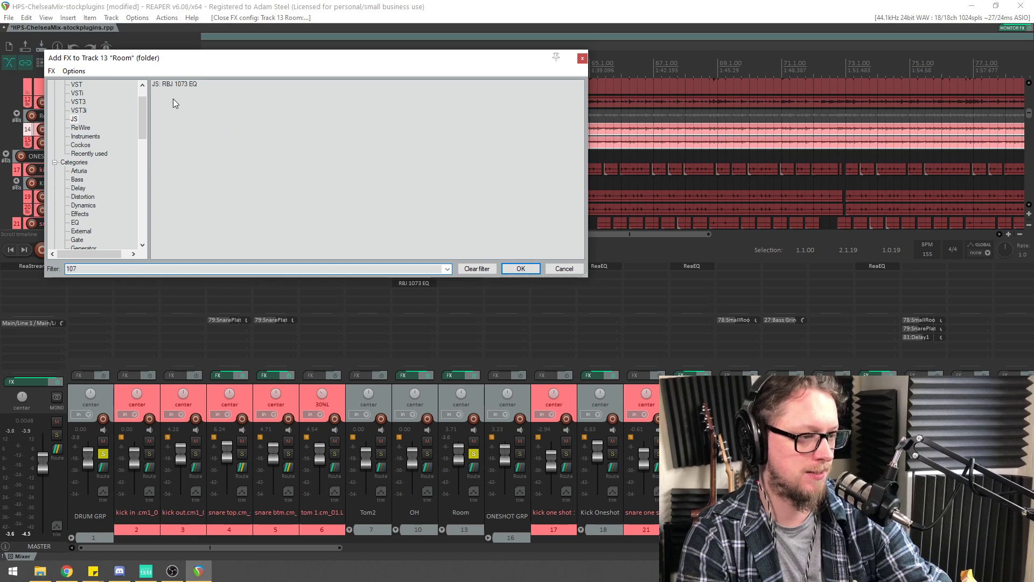
double_click(181, 83)
drag(169, 47, 220, 196)
key(space)
click(323, 216)
click(289, 233)
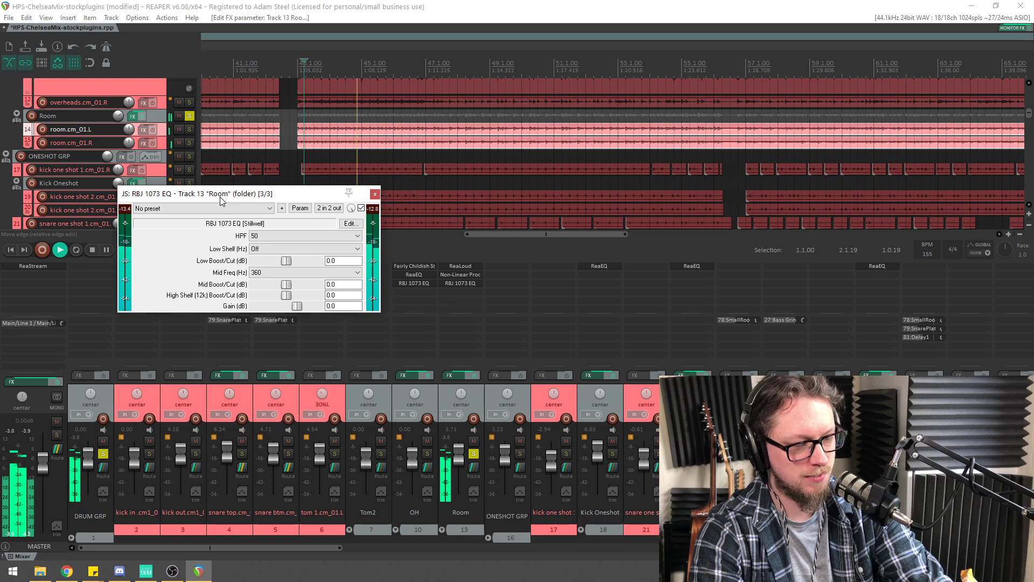
Set the Room EQ's low shelf to 110 Hz with a 3.7 dB boost and stop playback
click(264, 251)
click(269, 277)
drag(286, 261, 295, 264)
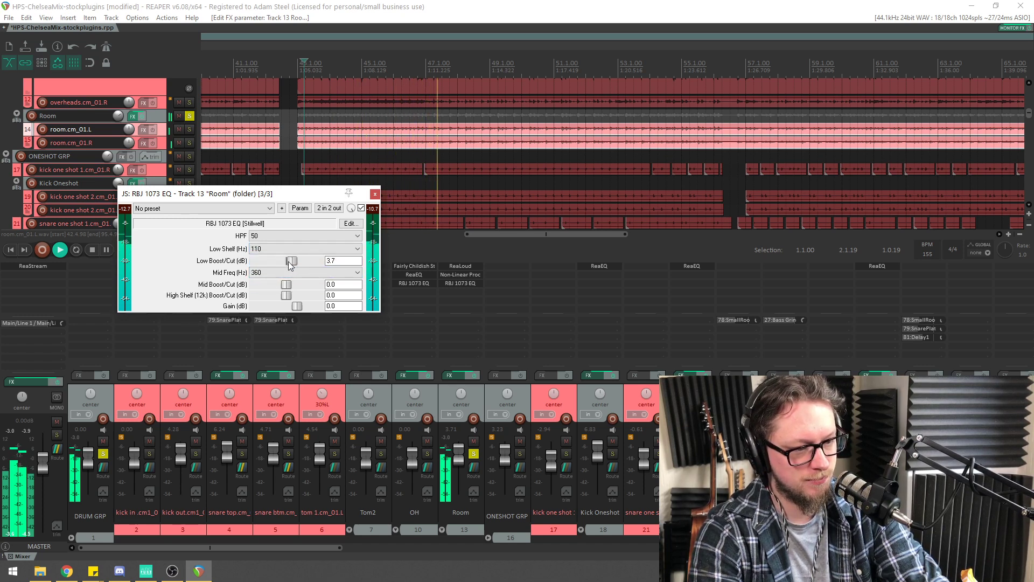
key(space)
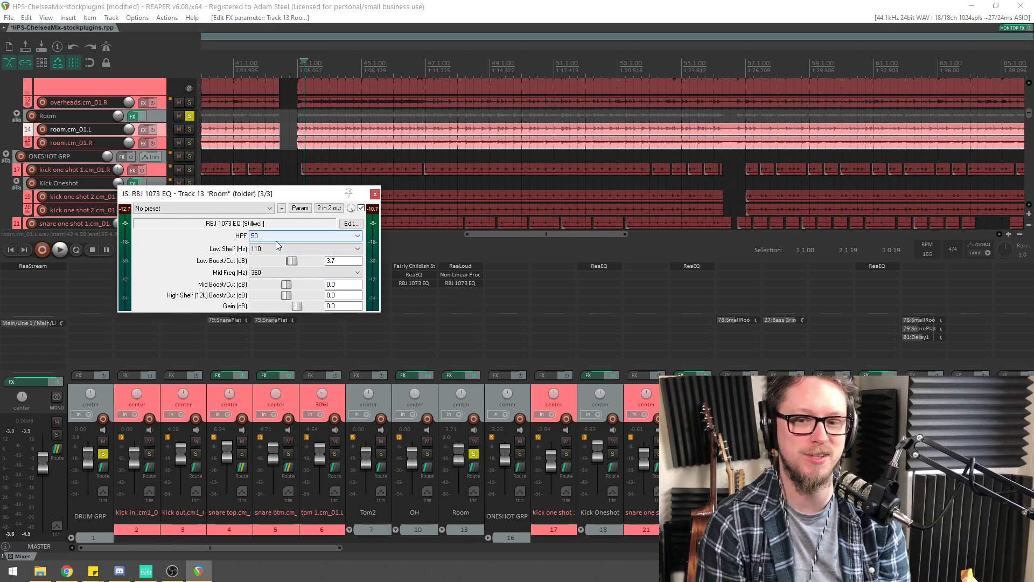
During playback, set the Room EQ's high shelf to 2.6 dB and boost the mids 5.4 dB at 700 Hz
key(space)
drag(286, 295, 293, 297)
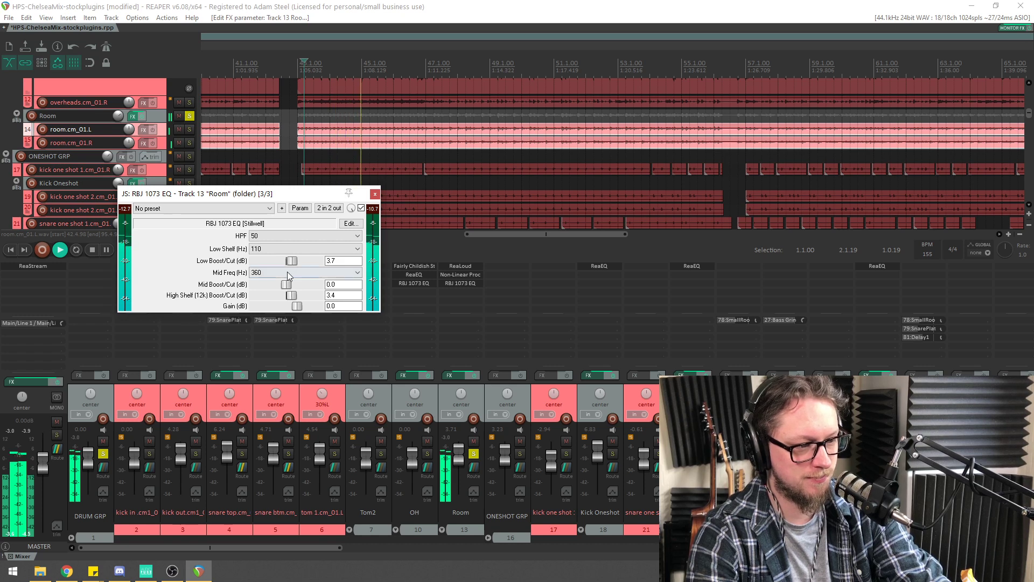
click(279, 273)
click(274, 280)
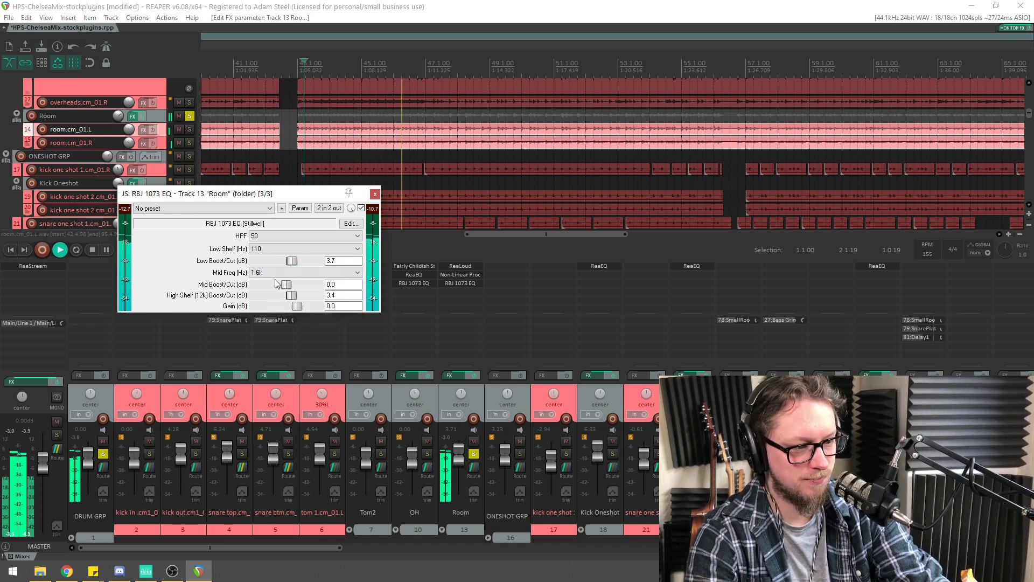
scroll(276, 278, up, 1)
mouse_move(289, 295)
mouse_down()
mouse_move(311, 287)
mouse_move(285, 294)
mouse_move(294, 293)
mouse_up()
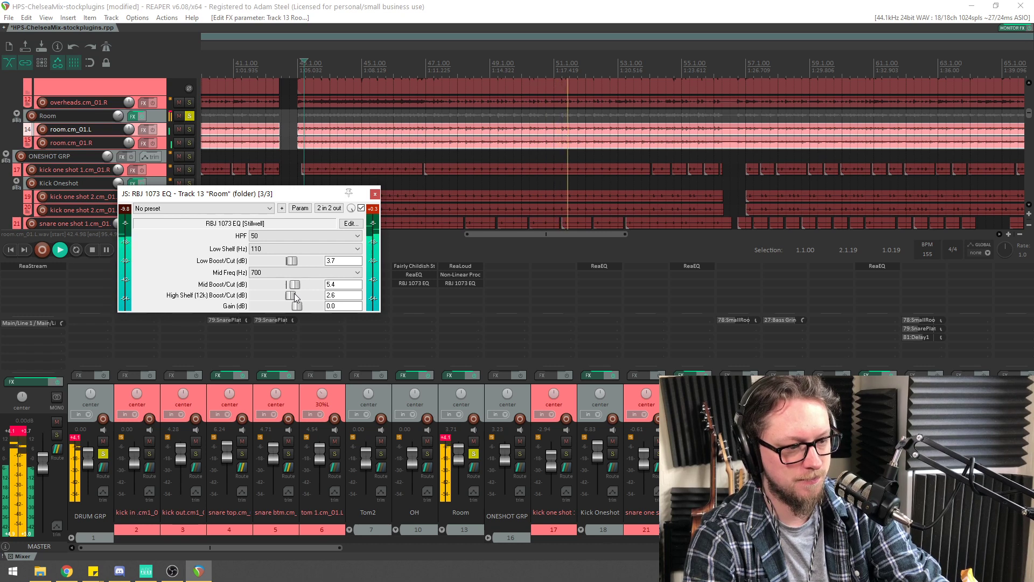
Set the Room EQ's mid frequency to 4.8k and its mid boost to 4.3 dB, and stop playback
scroll(284, 272, down, 1)
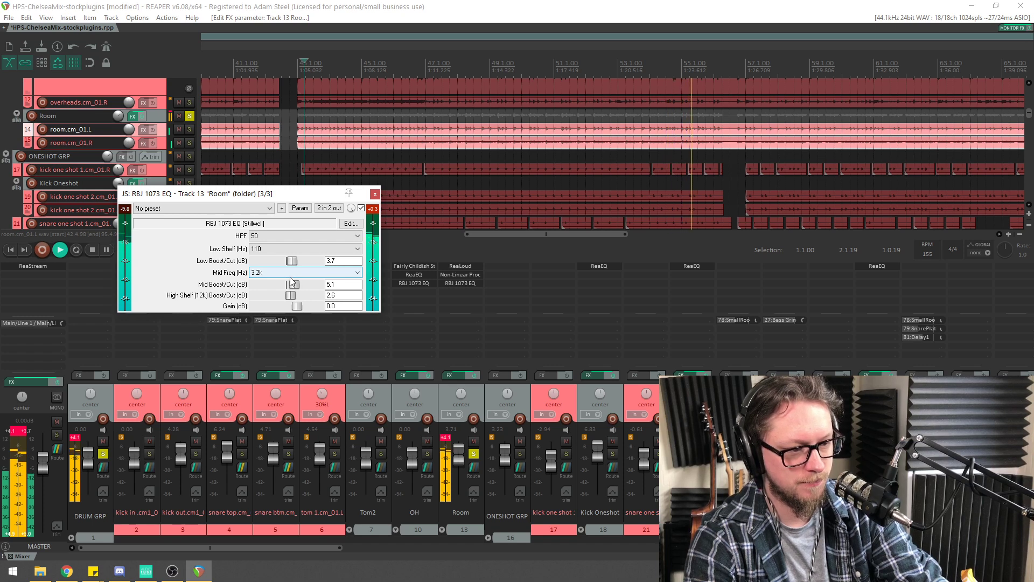
drag(290, 289, 292, 288)
scroll(284, 276, down, 1)
click(292, 275)
click(292, 275)
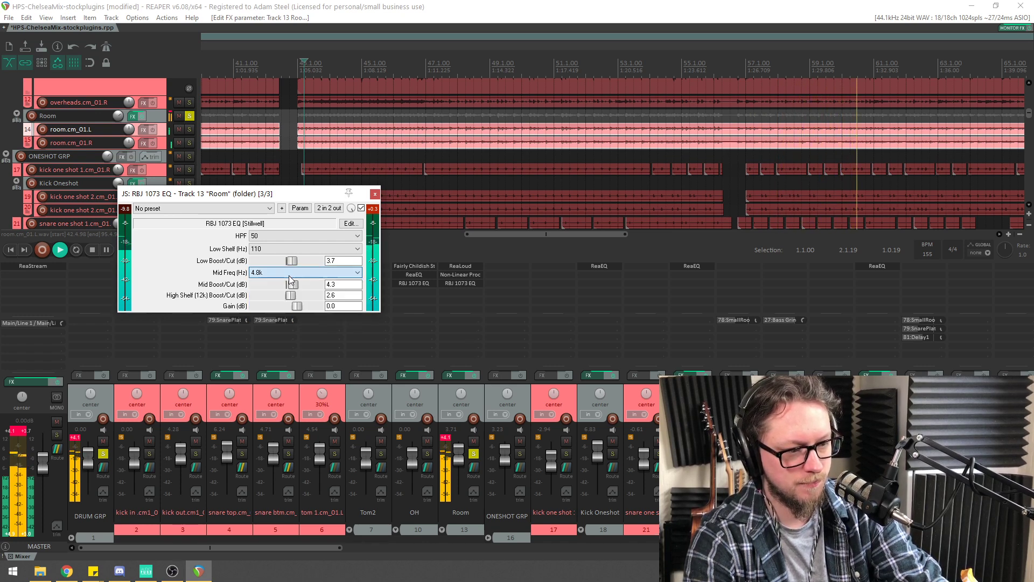
click(289, 276)
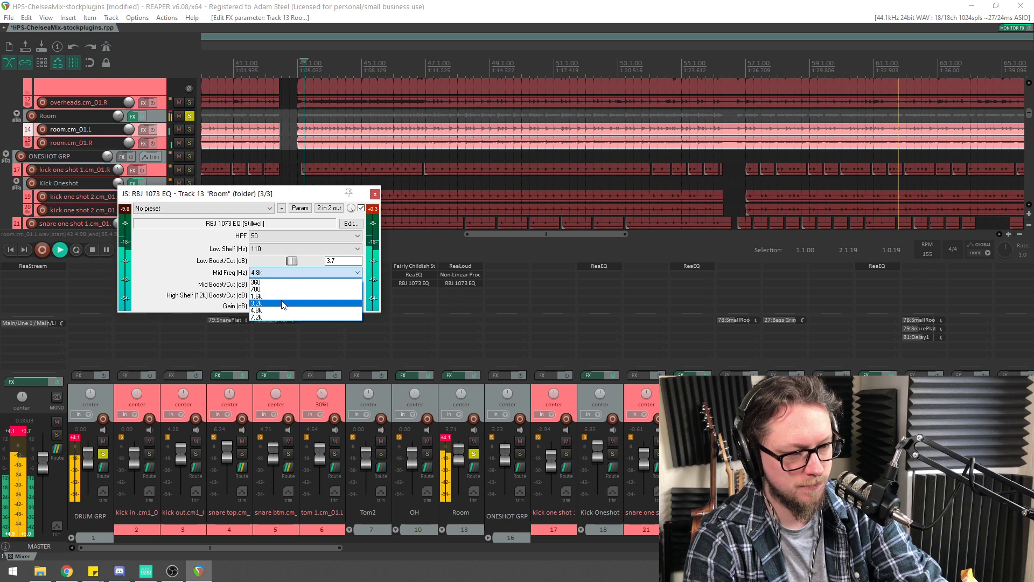
click(215, 278)
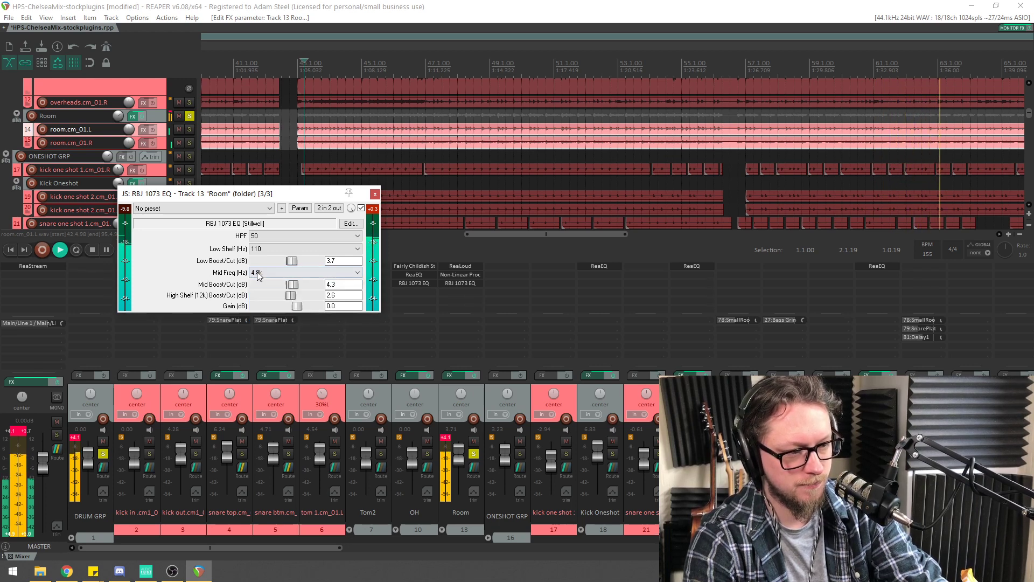
click(259, 274)
click(217, 289)
scroll(615, 95, down, 3)
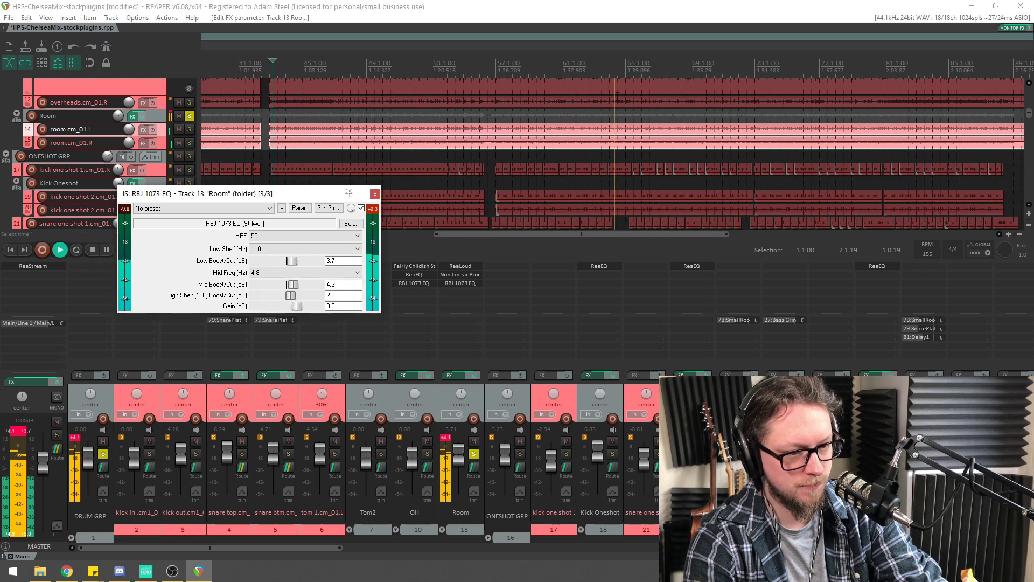
key(space)
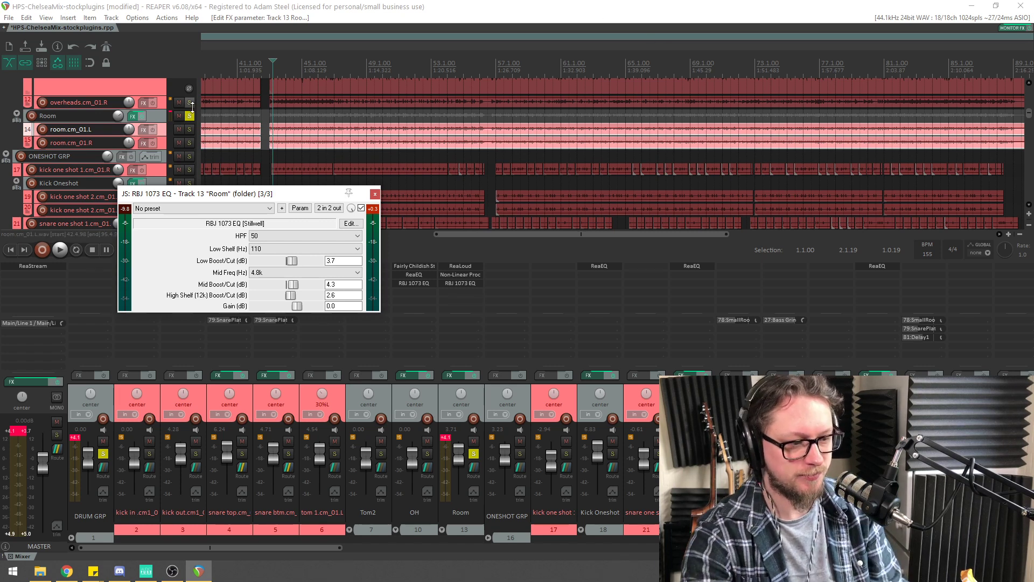
Reset the Room EQ's peak readout and play the track, comparing it with its whole effects chain bypassed
drag(272, 197, 271, 223)
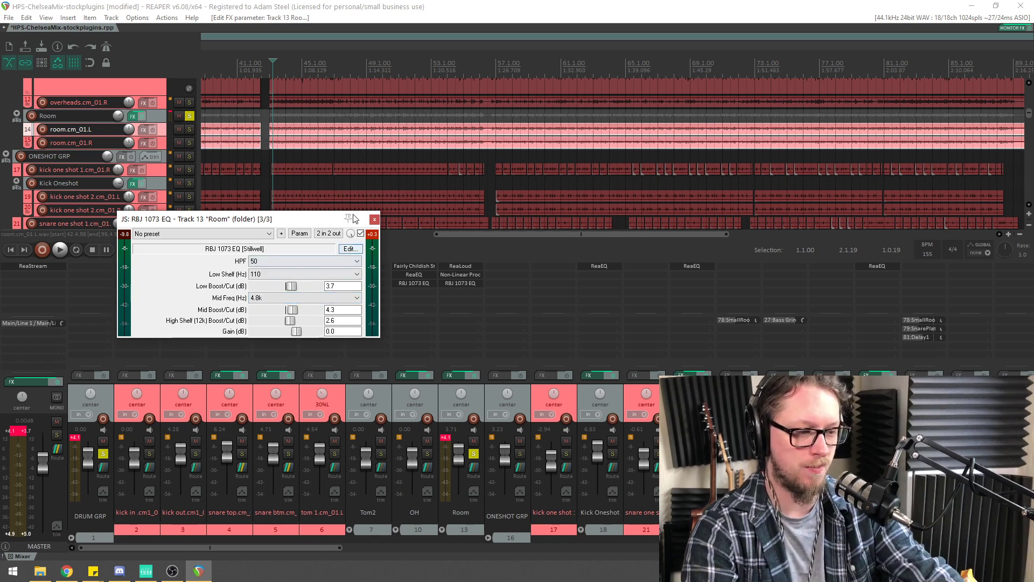
click(373, 235)
key(space)
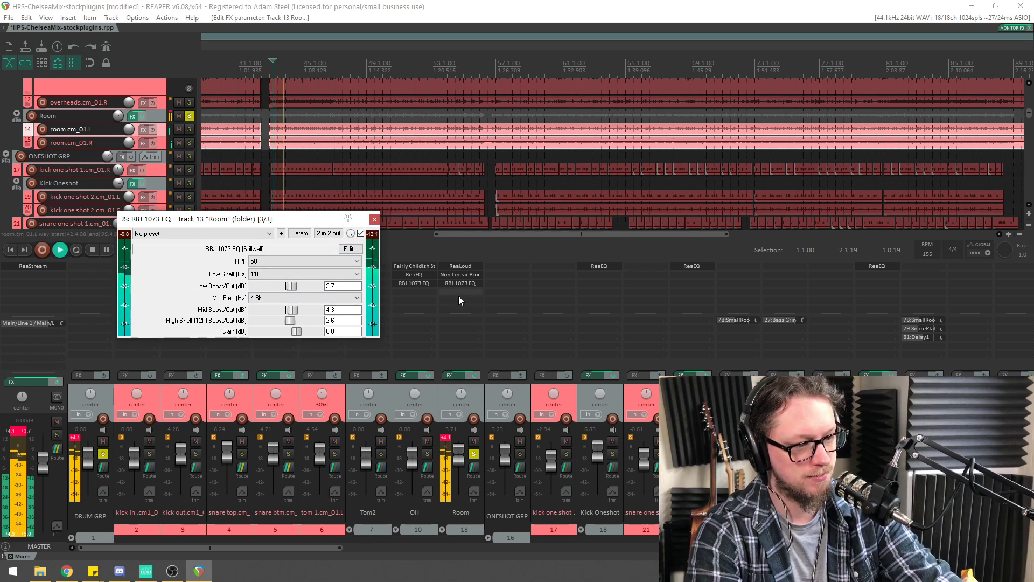
click(473, 375)
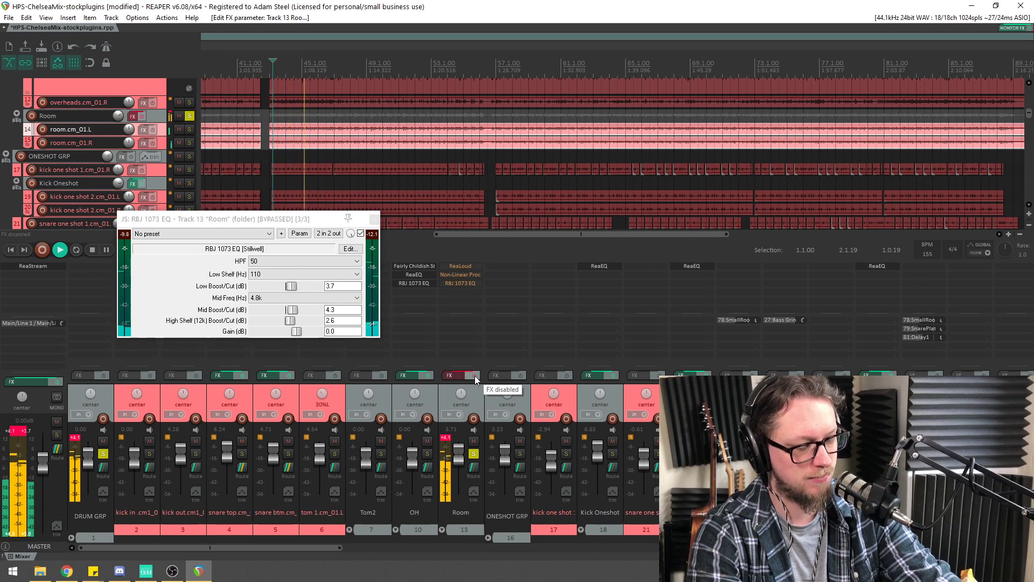
With effects enabled, set the Room EQ's mid frequency to 7.2k and mid boost to 1.8 dB during playback, stopping when finished
drag(292, 310, 291, 318)
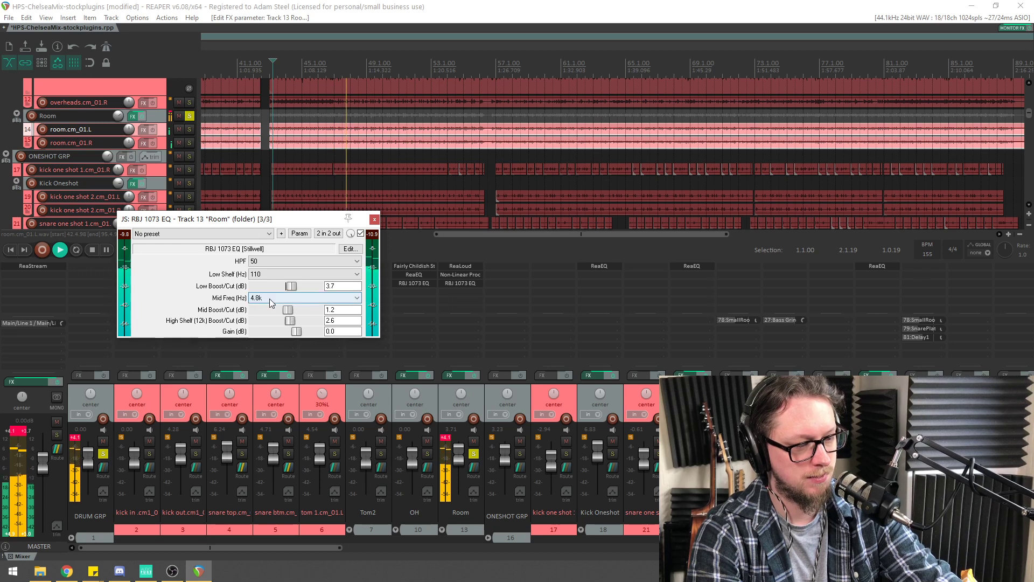
click(270, 298)
click(256, 342)
key(space)
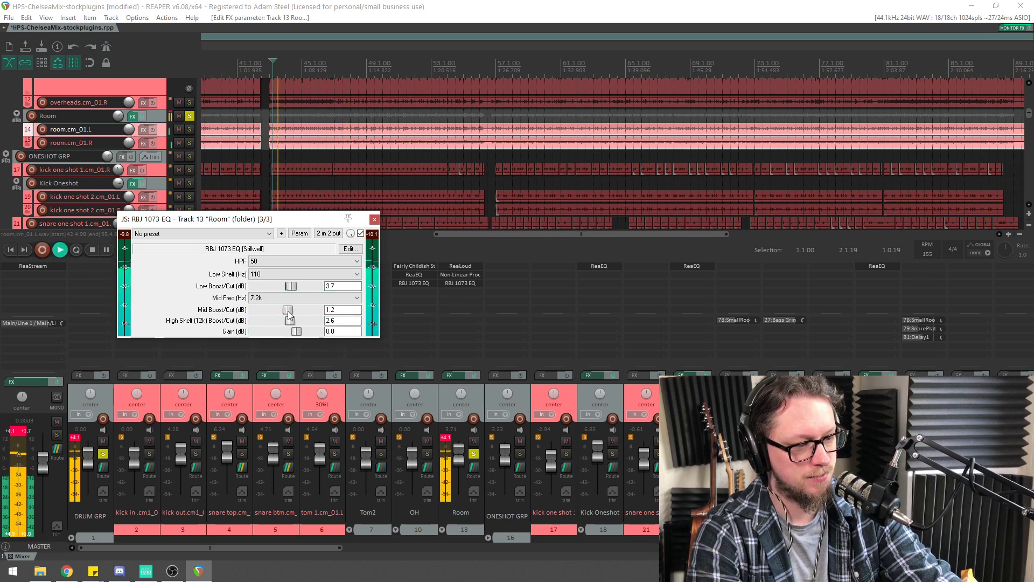
drag(291, 310, 291, 321)
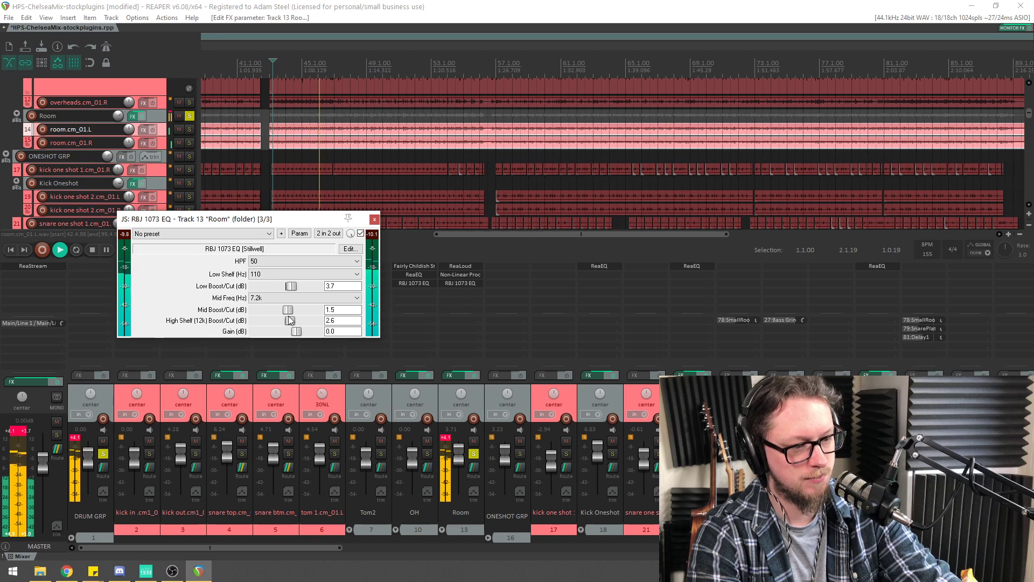
key(space)
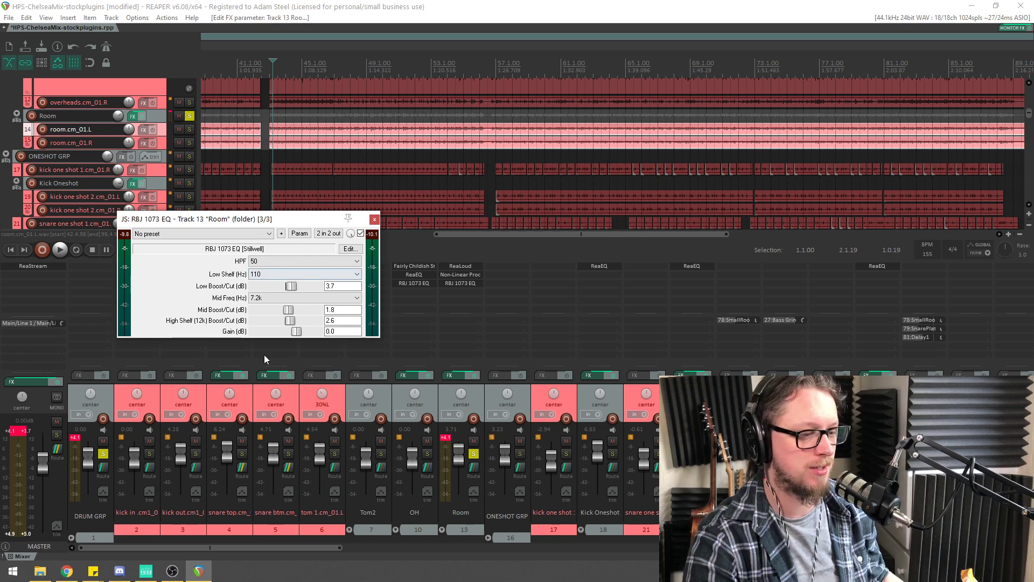
Solo OH alongside Room, reset the high shelf of OH's RBJ 1073 EQ to 0.0 dB during playback and close both EQ windows
click(427, 454)
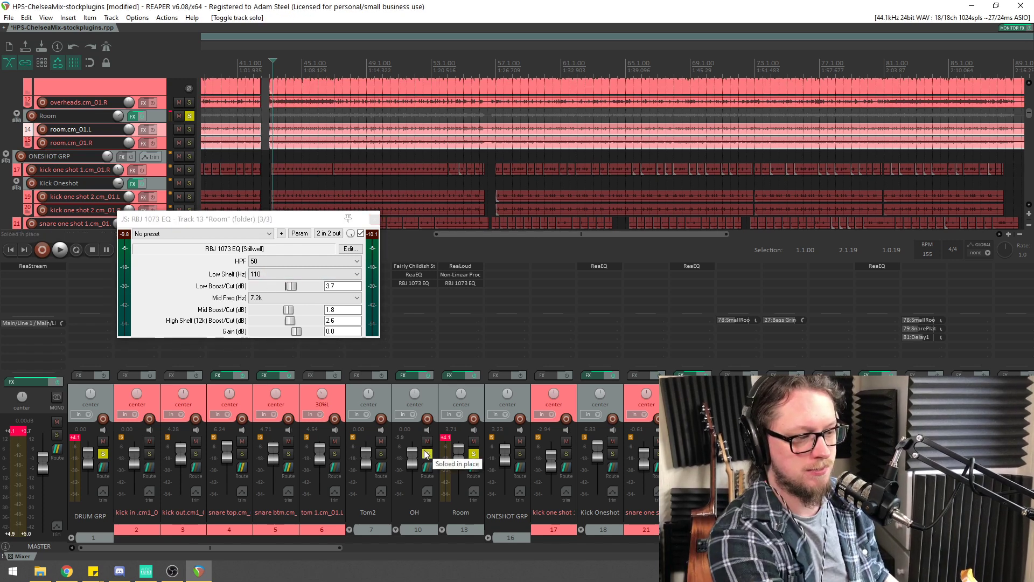
key(space)
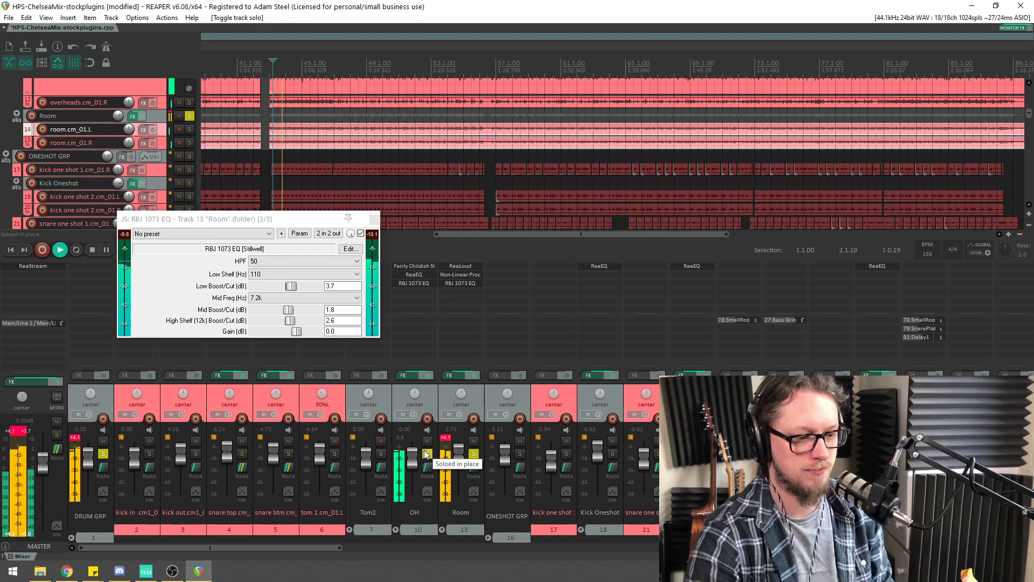
click(415, 283)
double_click(249, 286)
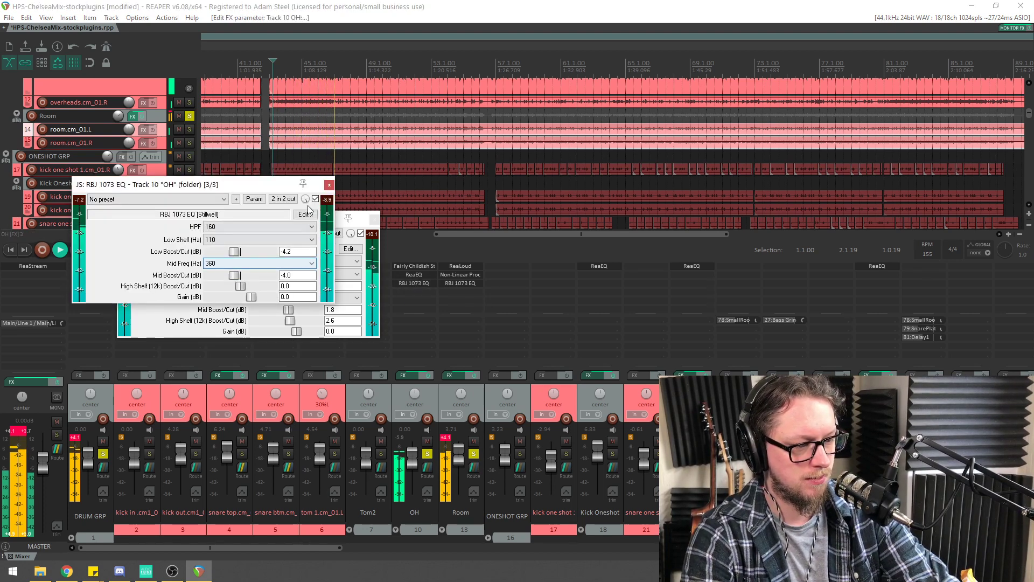
click(375, 220)
click(329, 185)
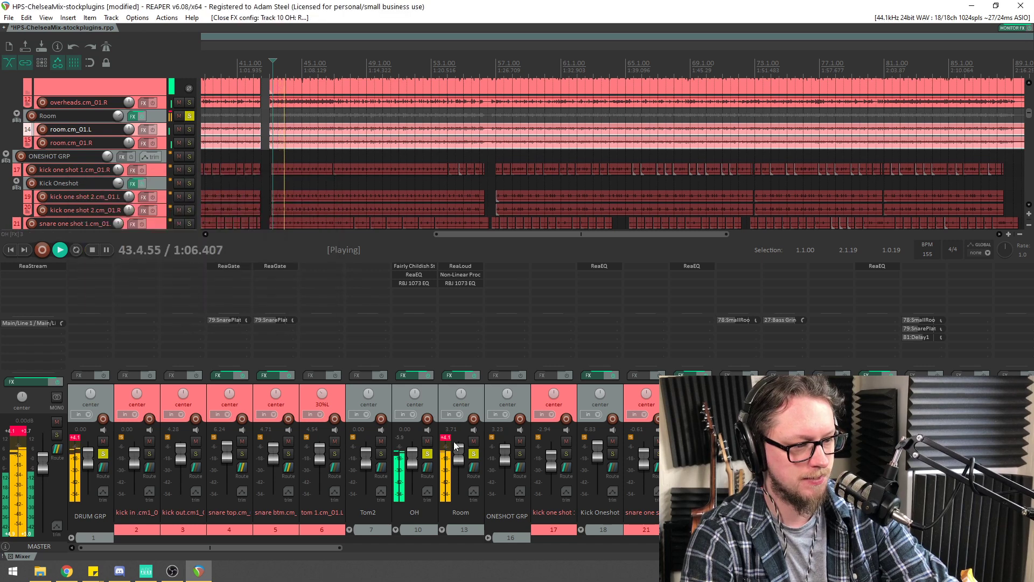
Unsolo Room and add a ReaEQ band to OH at 6355.1 Hz with -4.0 dB gain and 0.74 octave bandwidth
key(F6)
key(space)
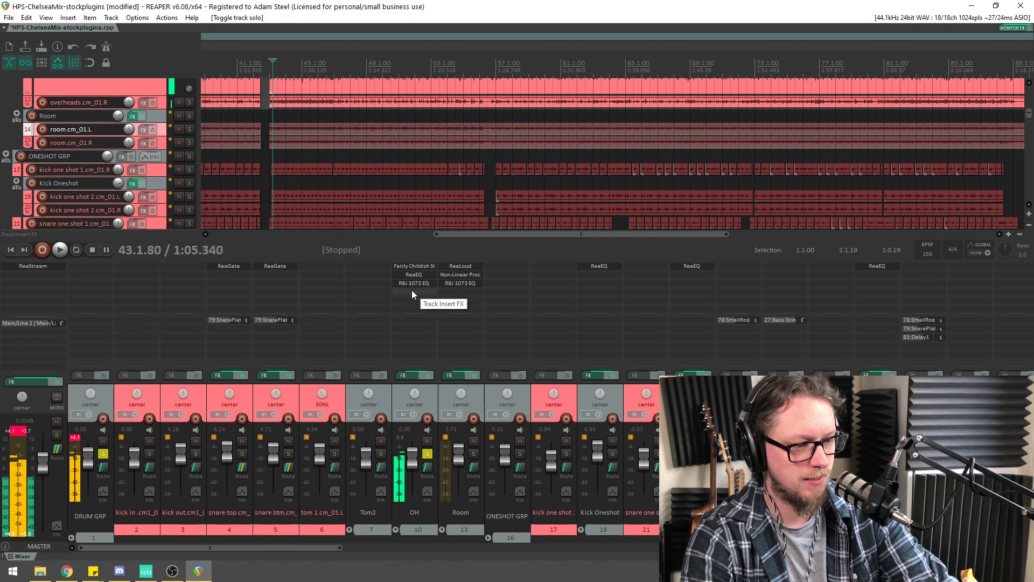
click(404, 275)
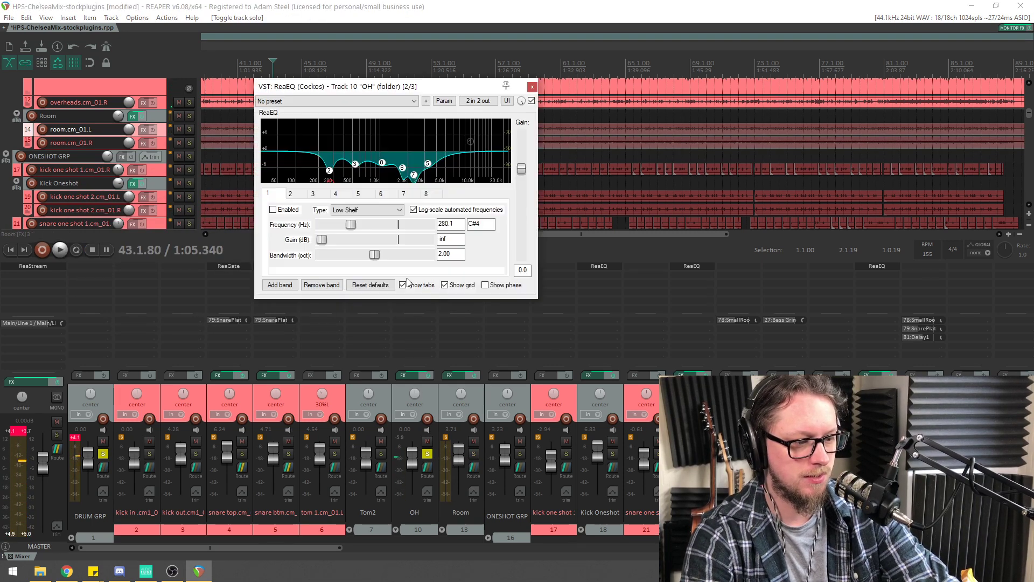
click(279, 284)
key(space)
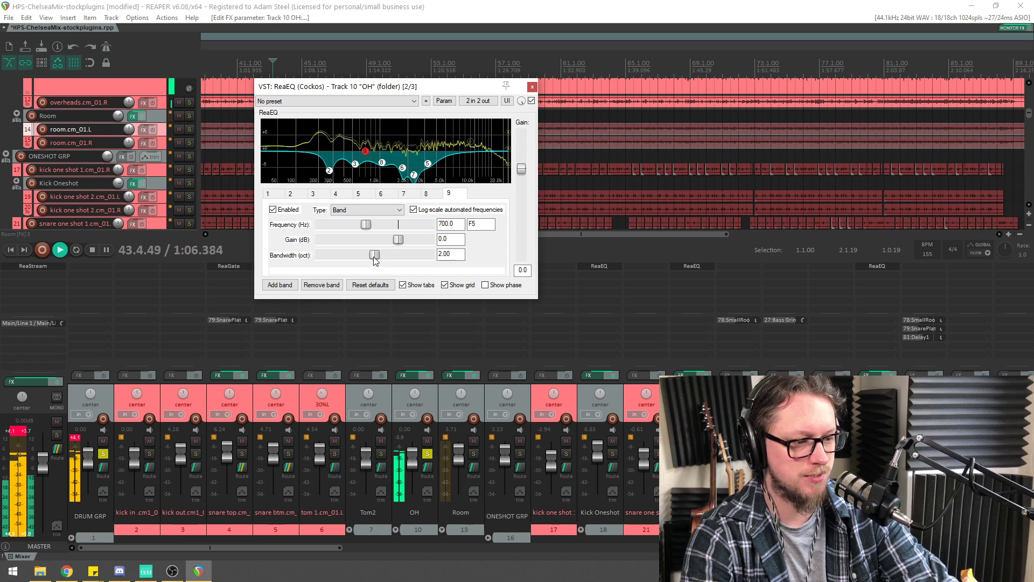
drag(374, 258, 340, 257)
drag(361, 154, 456, 166)
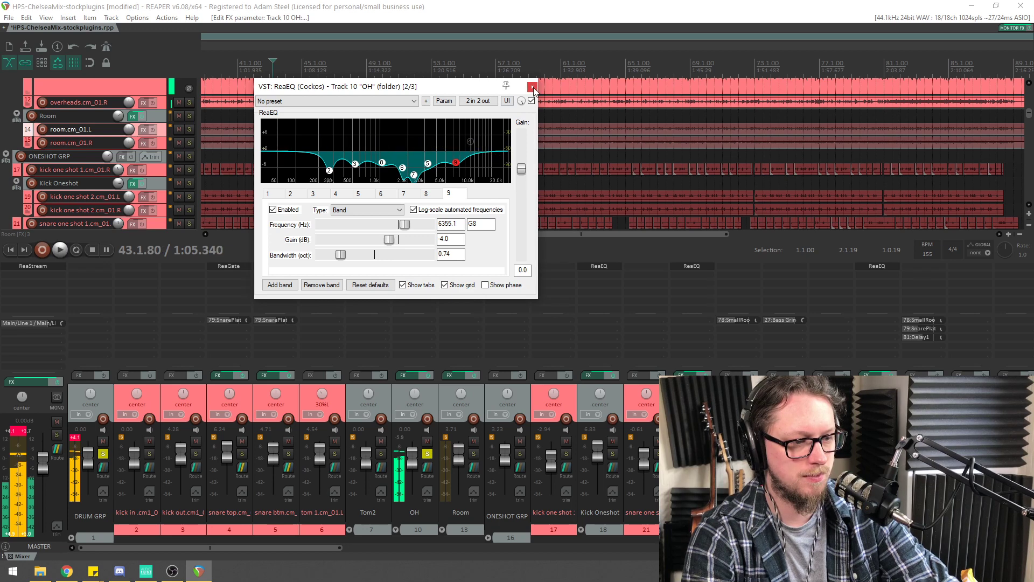
click(532, 87)
Solo Room with OH, play both while clearing the master and DRUM GRP peak indicators, stop playback and select the Room track
click(473, 454)
key(space)
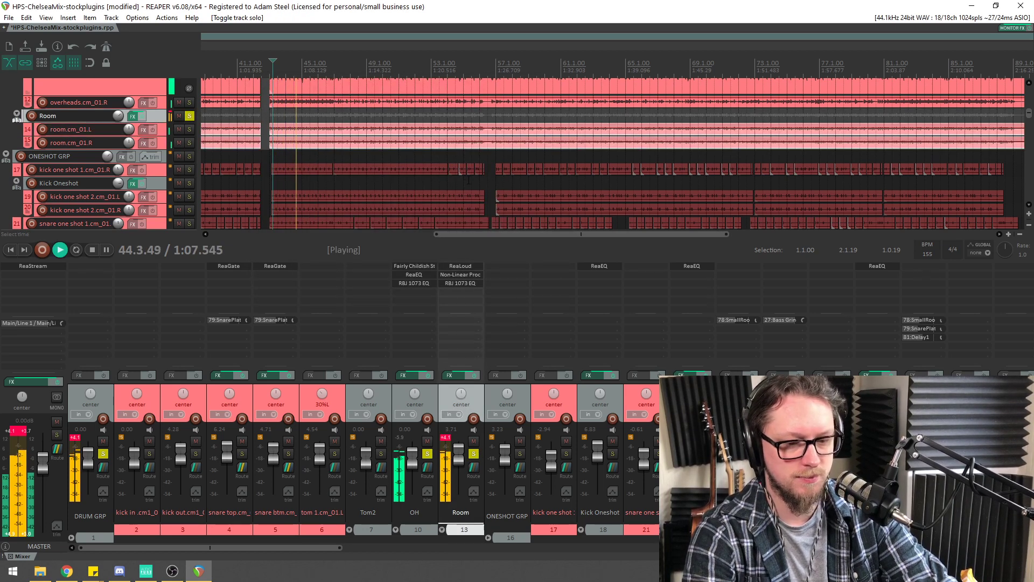
scroll(469, 181, down, 2)
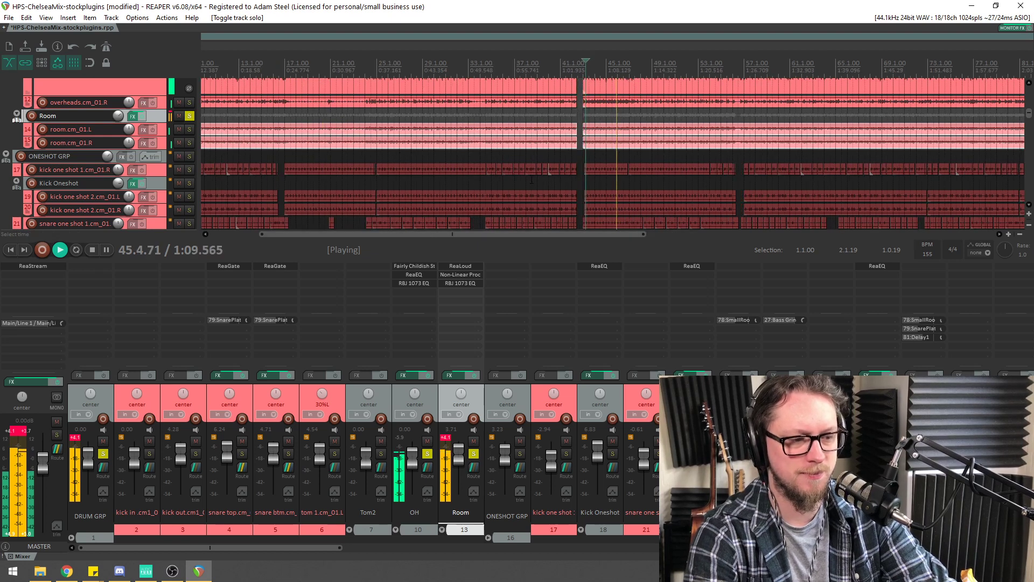
click(25, 429)
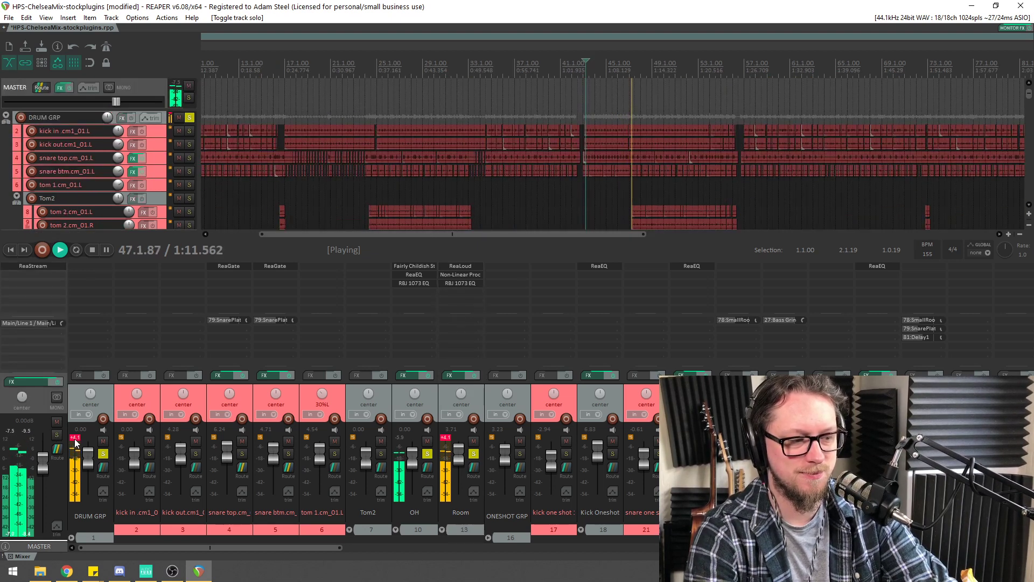
click(75, 439)
scroll(684, 147, up, 1)
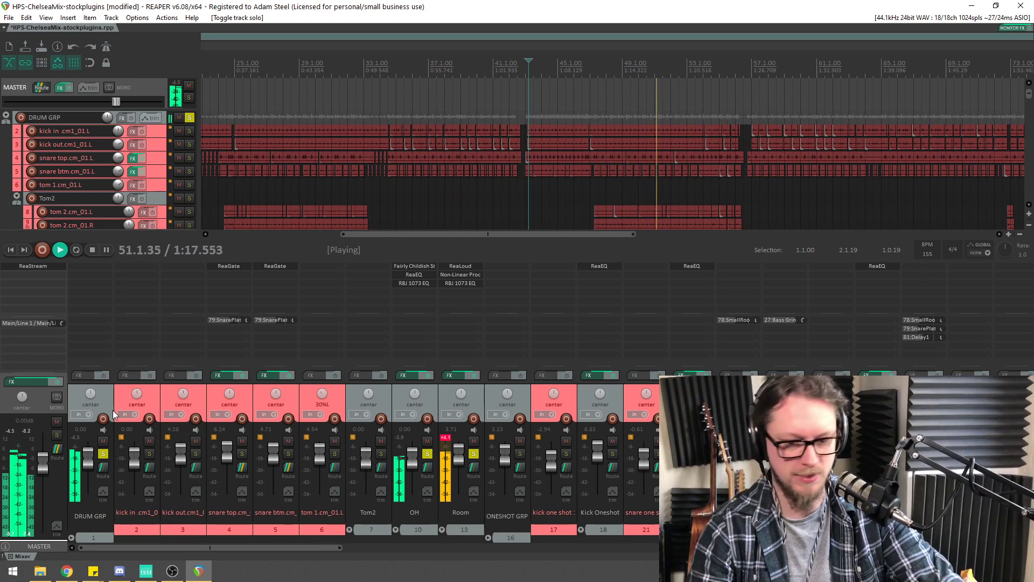
key(space)
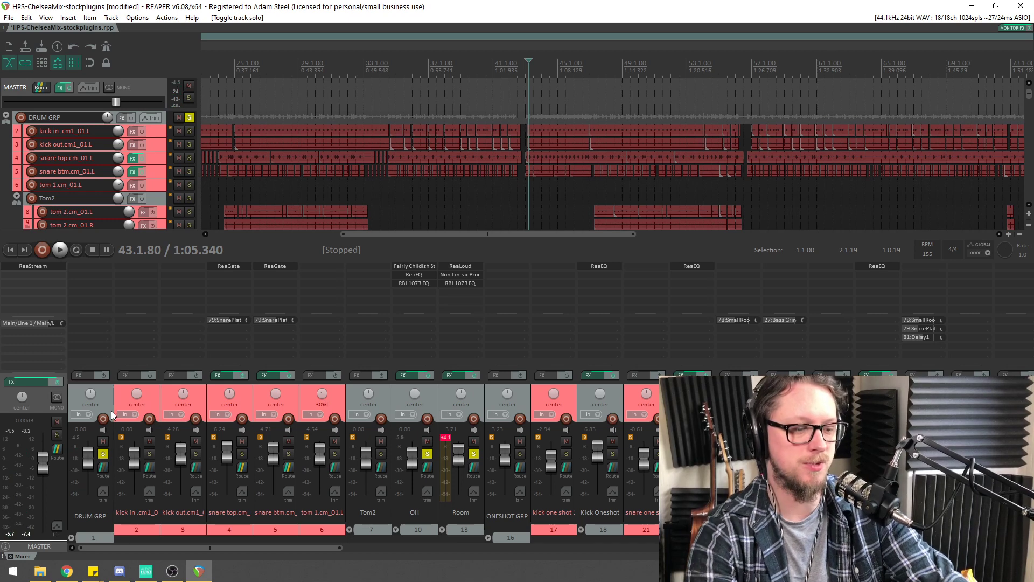
click(477, 393)
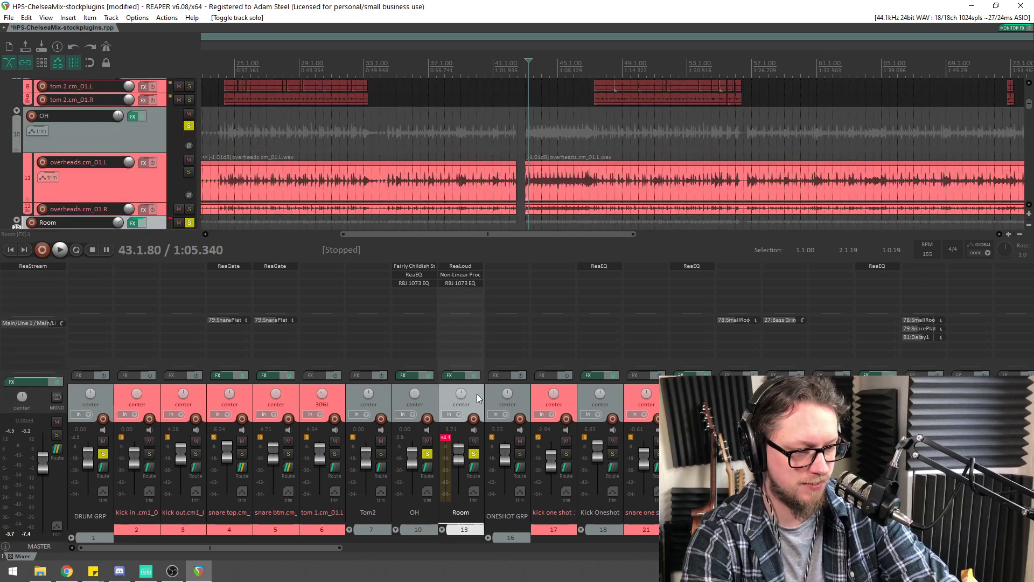
Reset the Room fader to 0.00 dB, play back, and lower the OH fader to -4.07 dB before stopping
double_click(459, 452)
key(space)
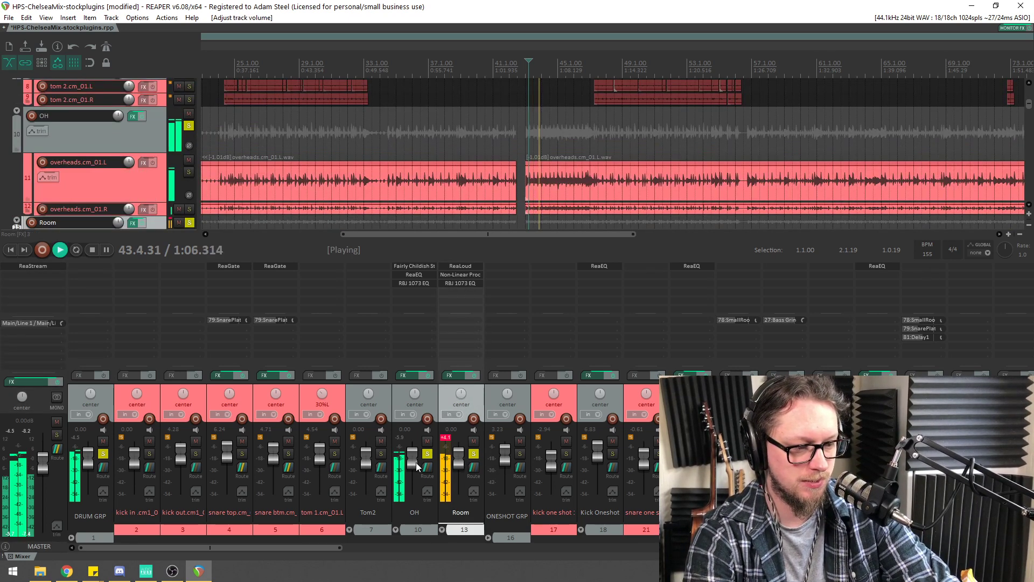
drag(412, 455, 415, 460)
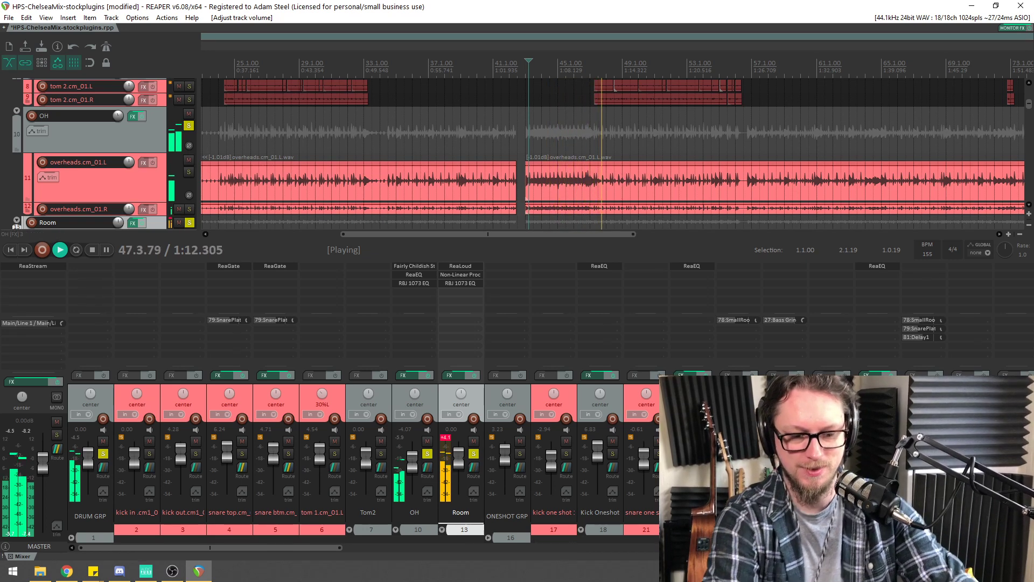
key(space)
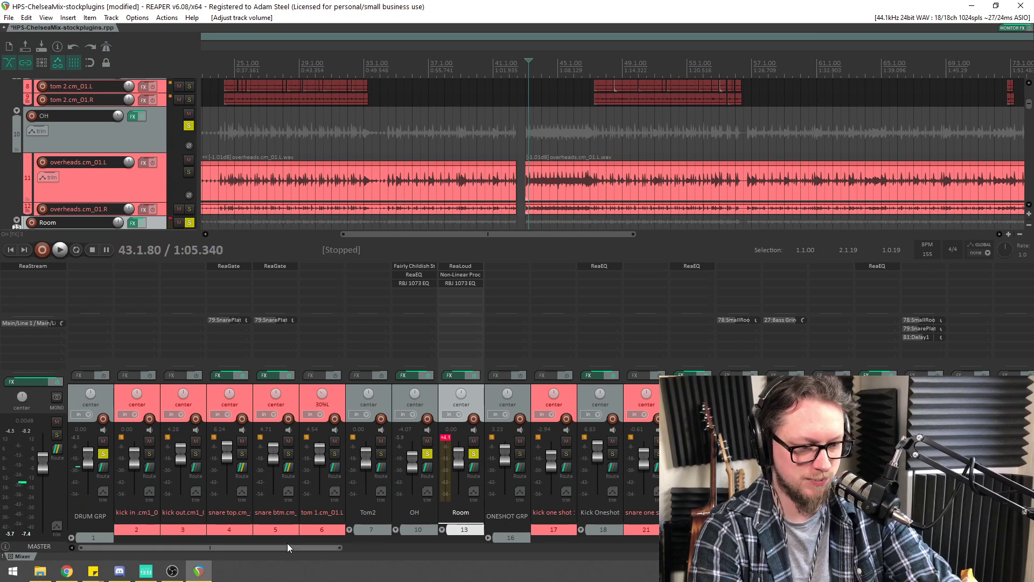
Solo the kick in track alongside OH and Room during playback, then isolate it as the only soloed track
click(150, 454)
key(space)
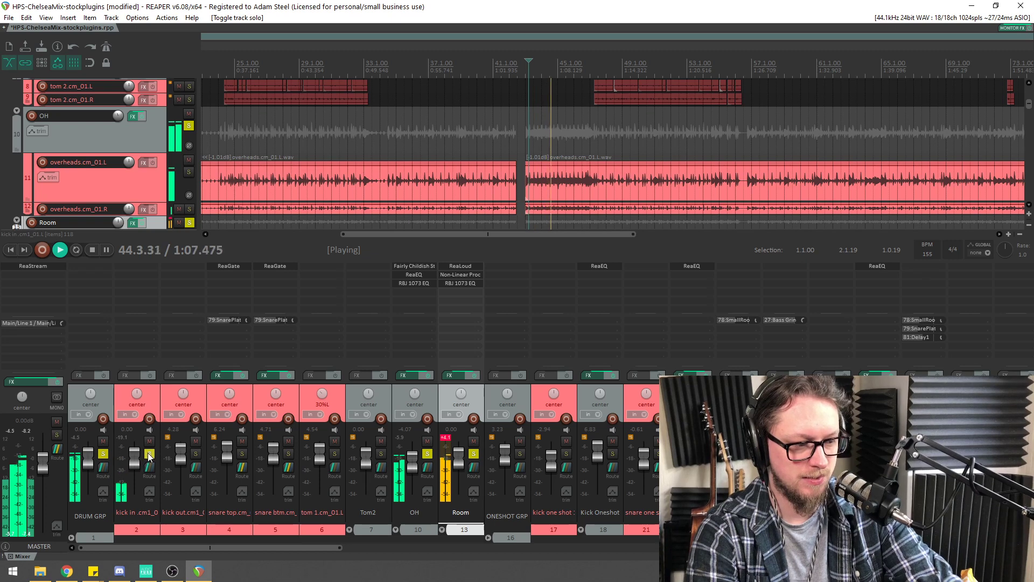
ctrl+click(148, 453)
click(148, 454)
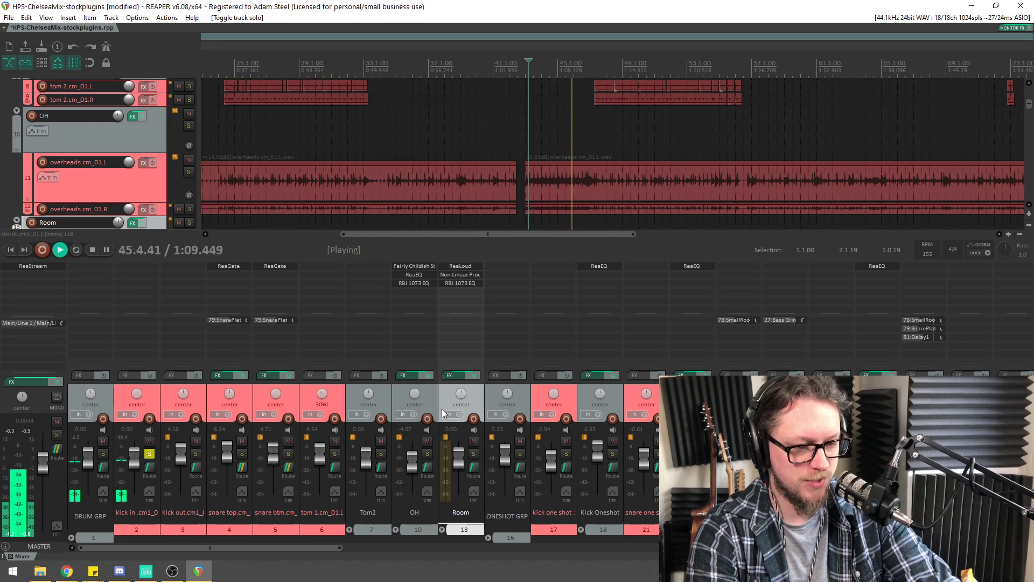
Enlarge the kick in track, select all of its items and raise their item volume to -5.73 dB
scroll(1029, 104, up, 2)
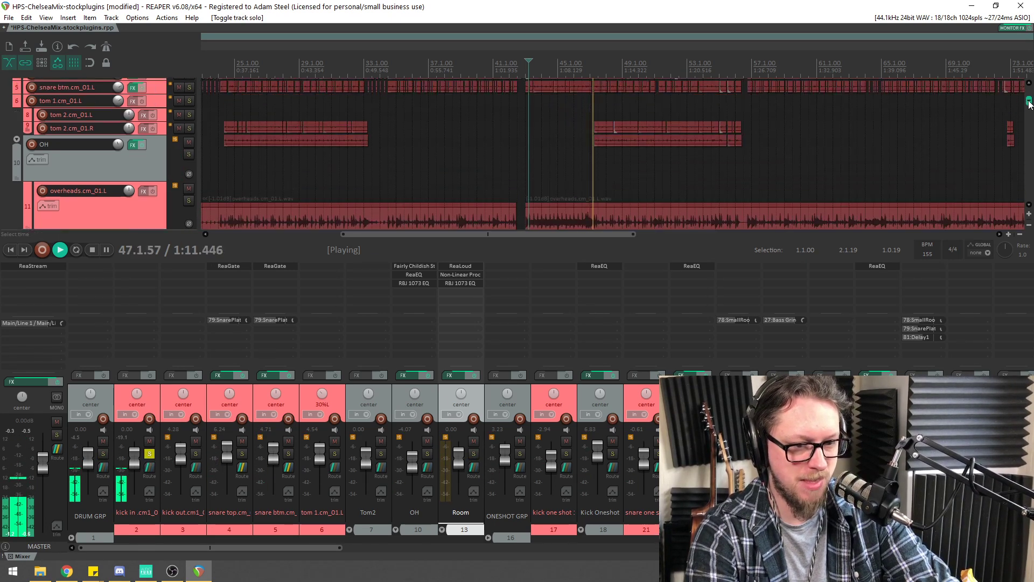
drag(1030, 103, 1029, 91)
scroll(592, 146, down, 3)
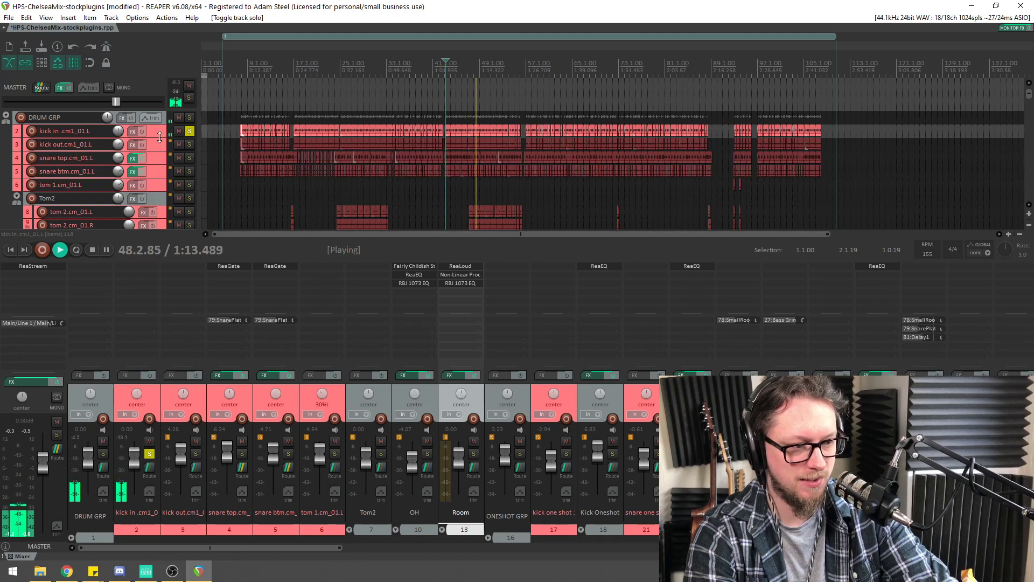
drag(159, 138, 159, 181)
drag(854, 154, 237, 186)
click(368, 161)
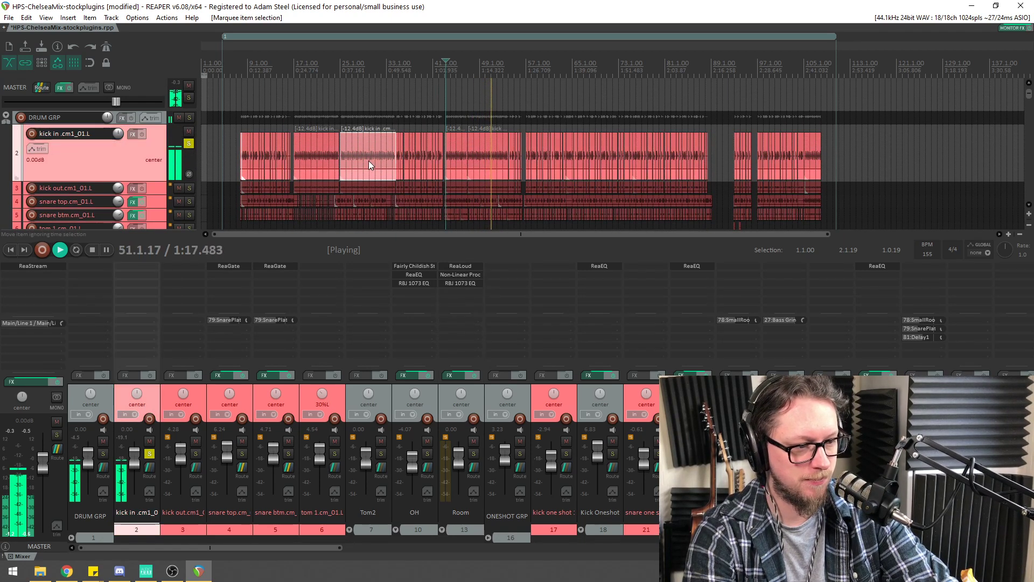
drag(888, 151, 234, 186)
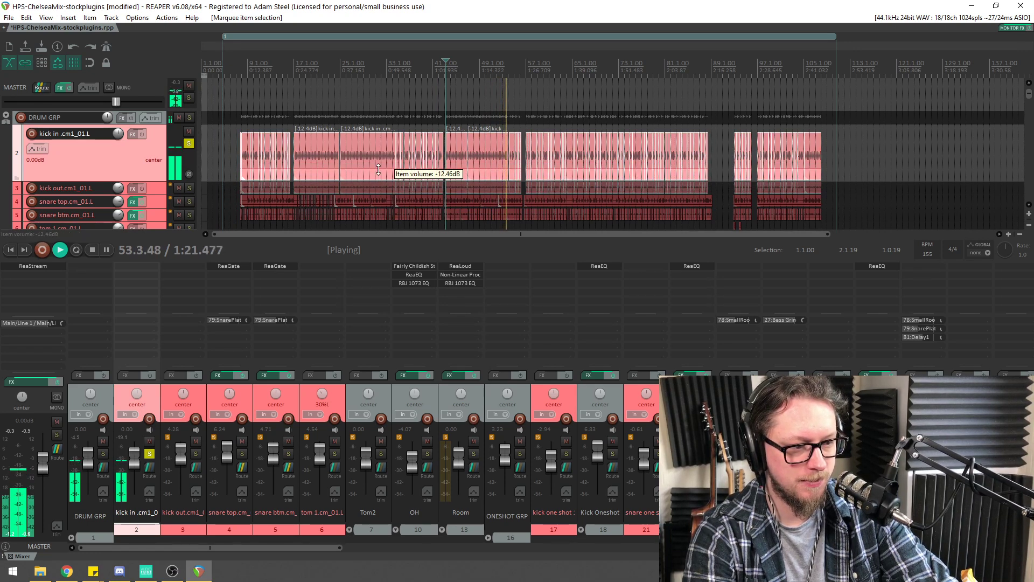
drag(378, 171, 379, 158)
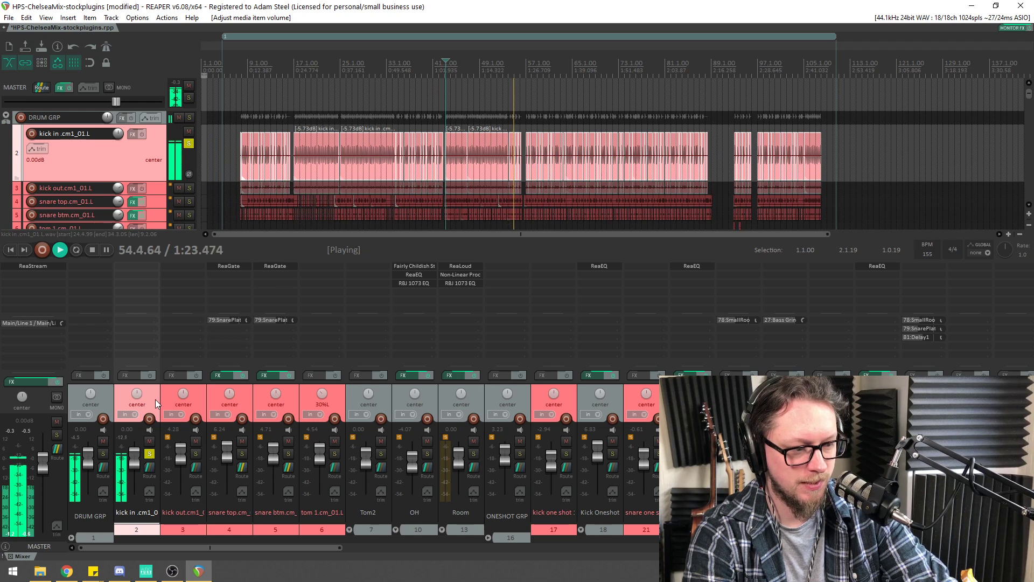
Select and solo the kick out track with kick in, reset its fader to 0.00 dB, and unsolo it
click(196, 395)
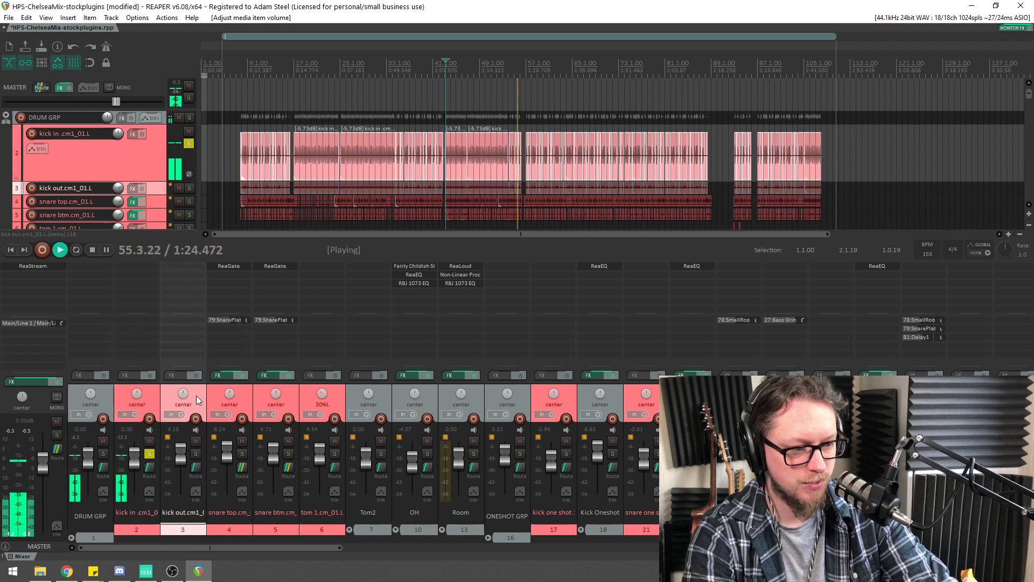
click(196, 454)
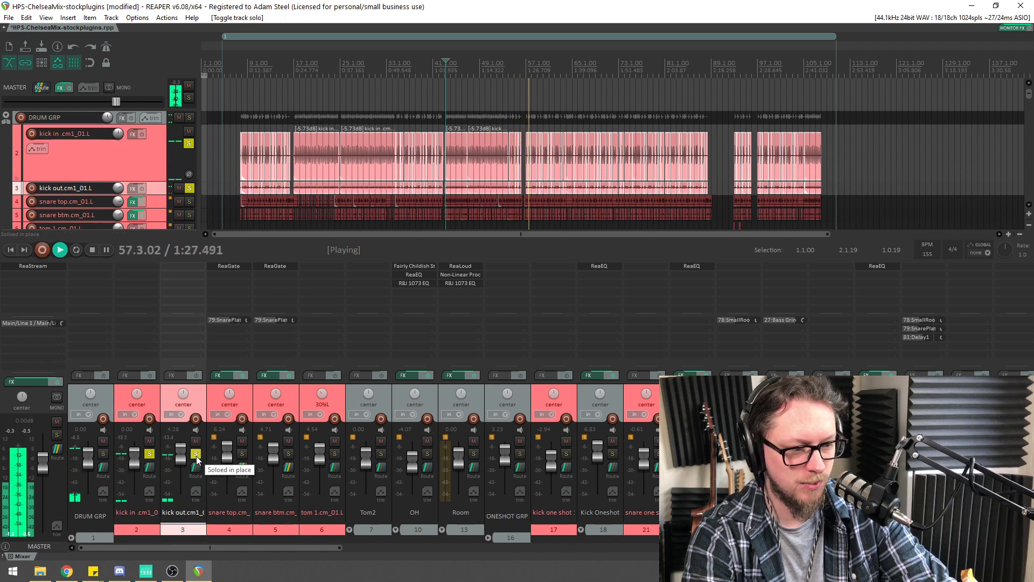
click(183, 453)
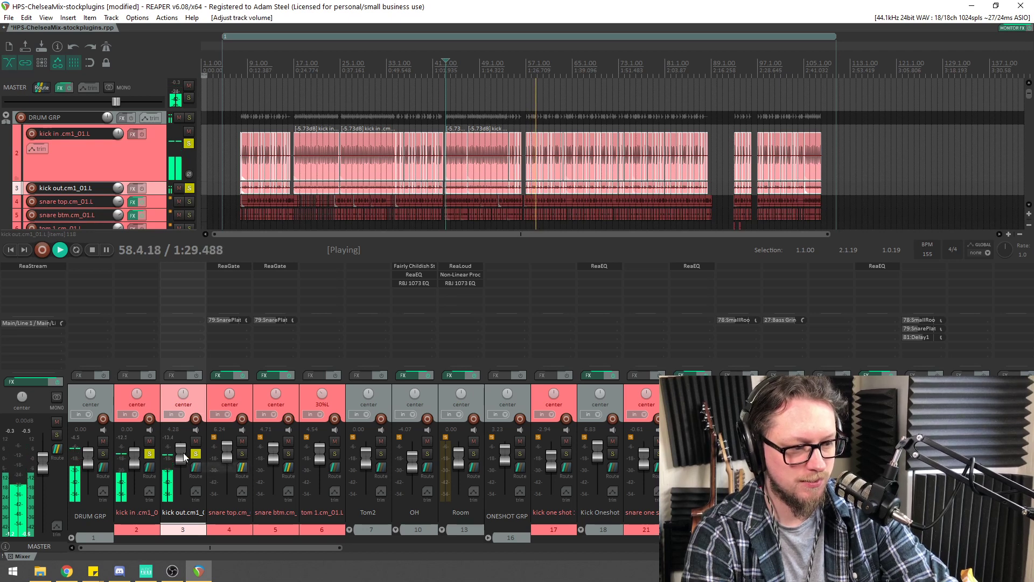
double_click(183, 452)
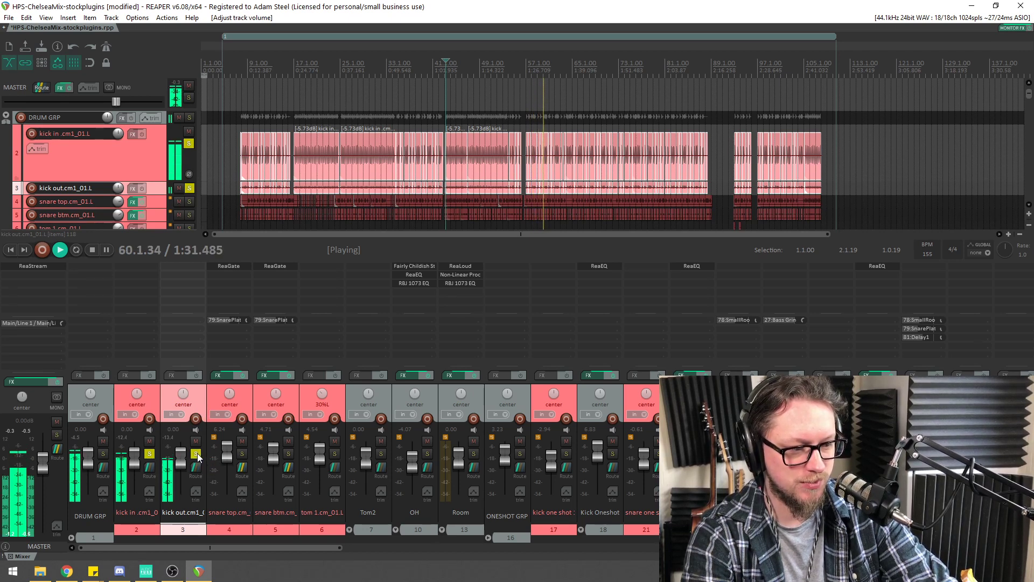
click(196, 455)
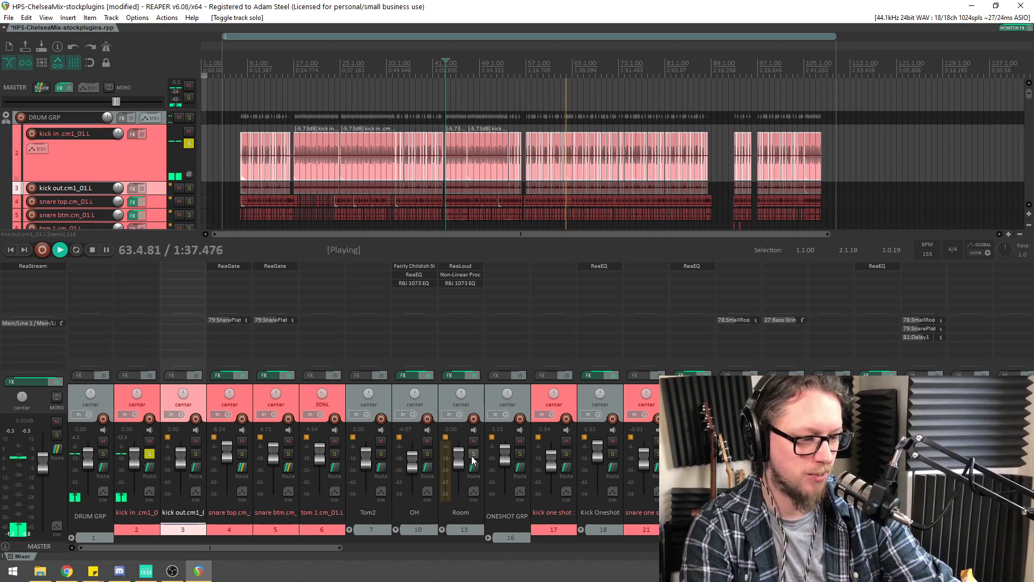
Solo Room and OH with kick in, and toggle the kick in solo off and on to compare during playback
drag(473, 459, 432, 461)
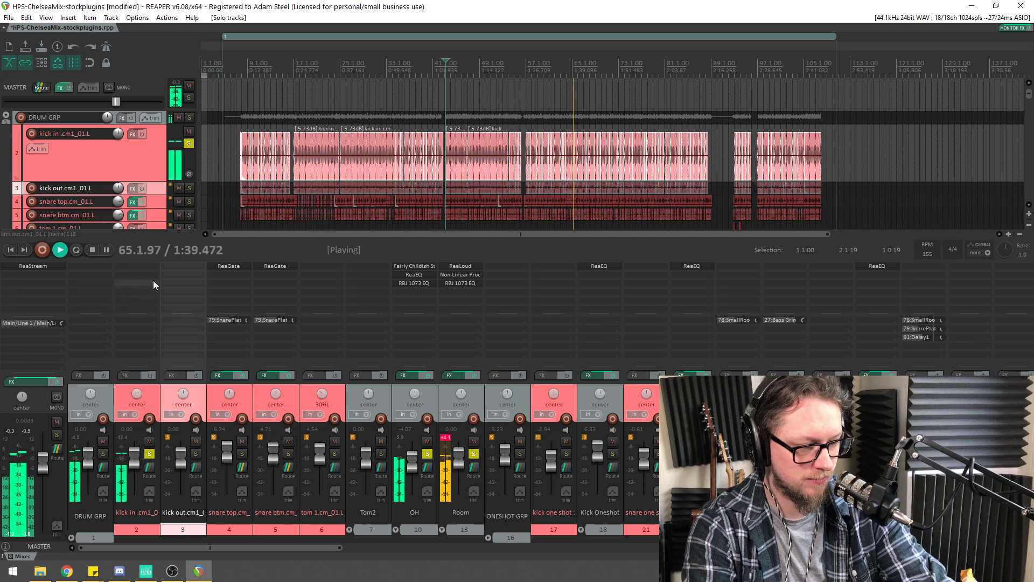
click(149, 454)
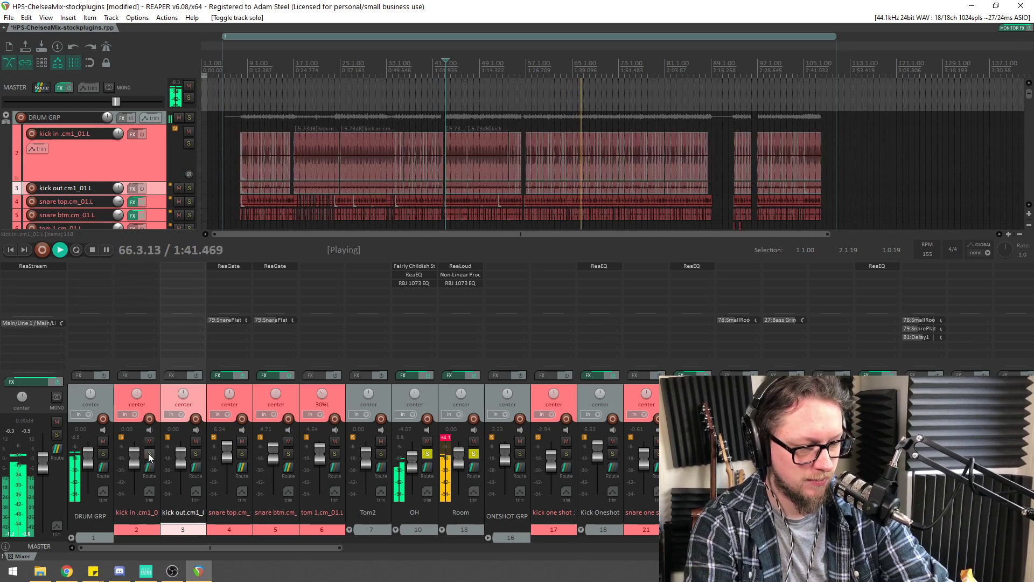
click(149, 454)
Add the JS RBJ 1073 EQ to the kick in track and move its window down over the mixer
double_click(136, 269)
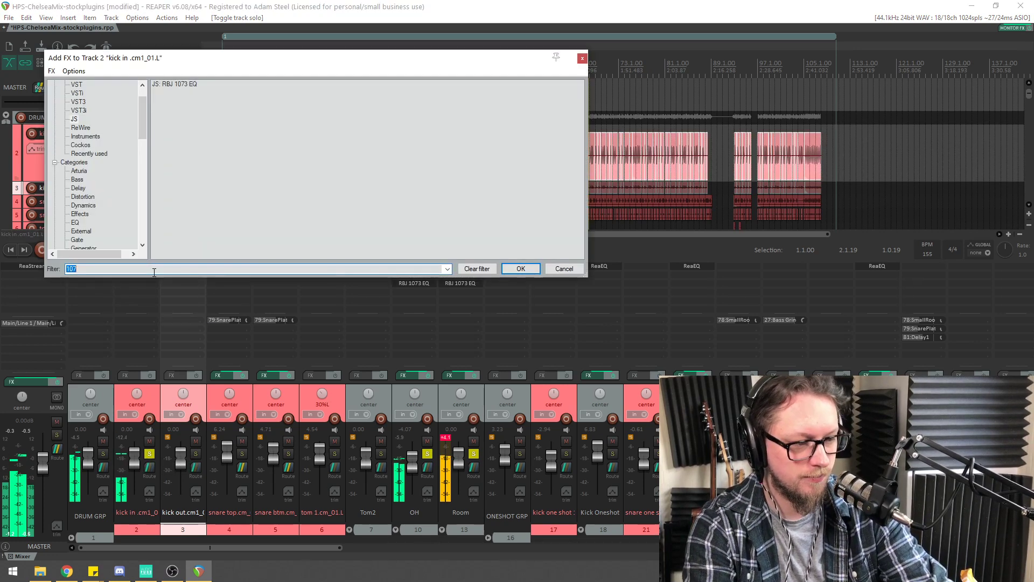
double_click(181, 81)
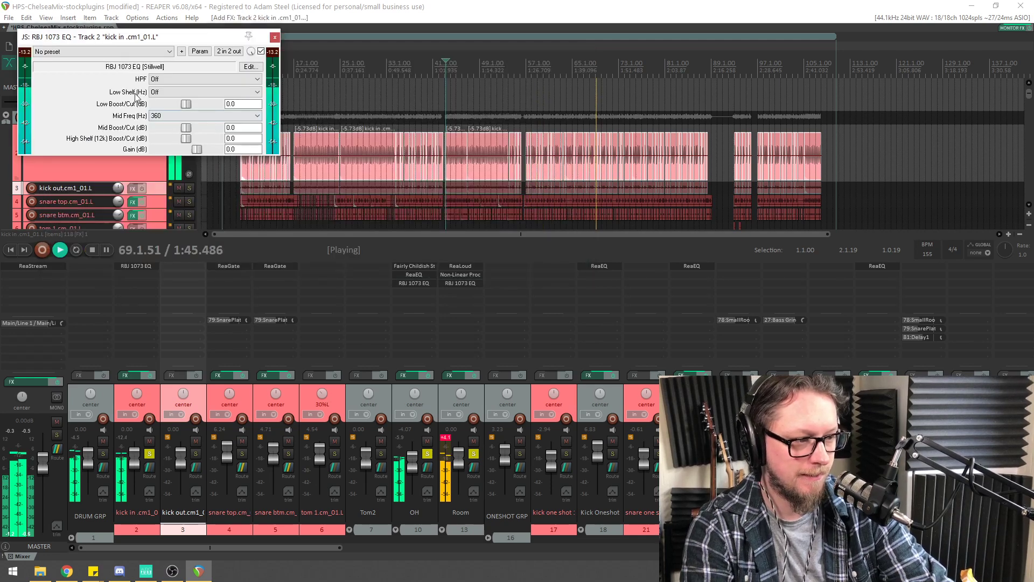
drag(127, 43, 240, 224)
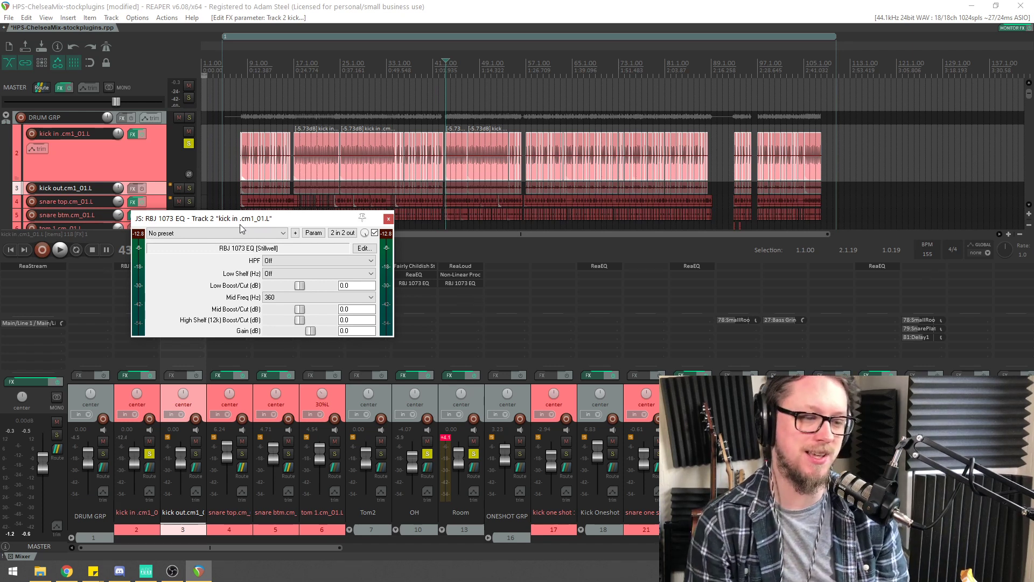
Move the playback start to around bar 20, briefly audition from there, and close the kick in EQ window
click(314, 69)
scroll(422, 110, up, 6)
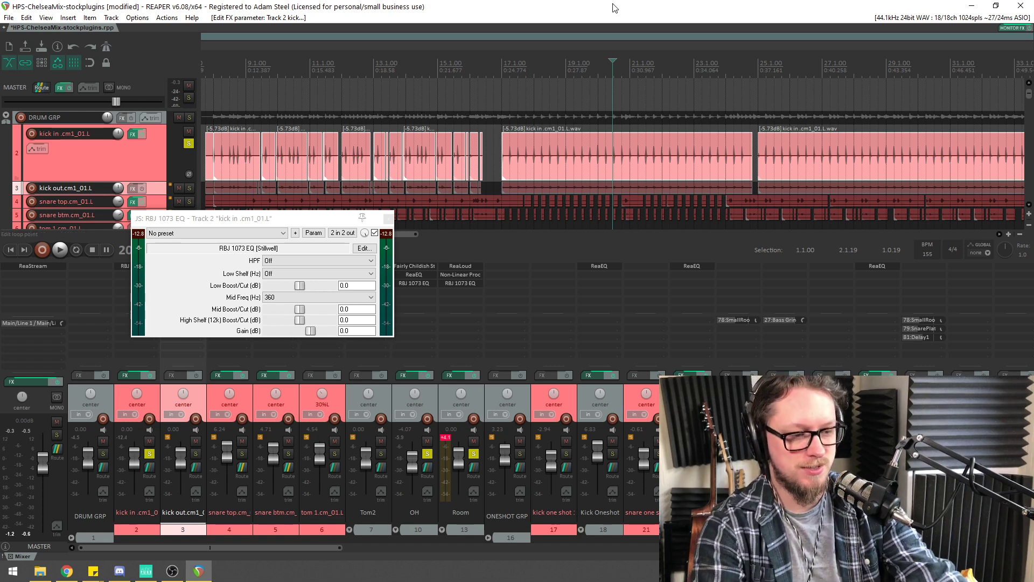
scroll(615, 8, up, 2)
scroll(617, 33, down, 2)
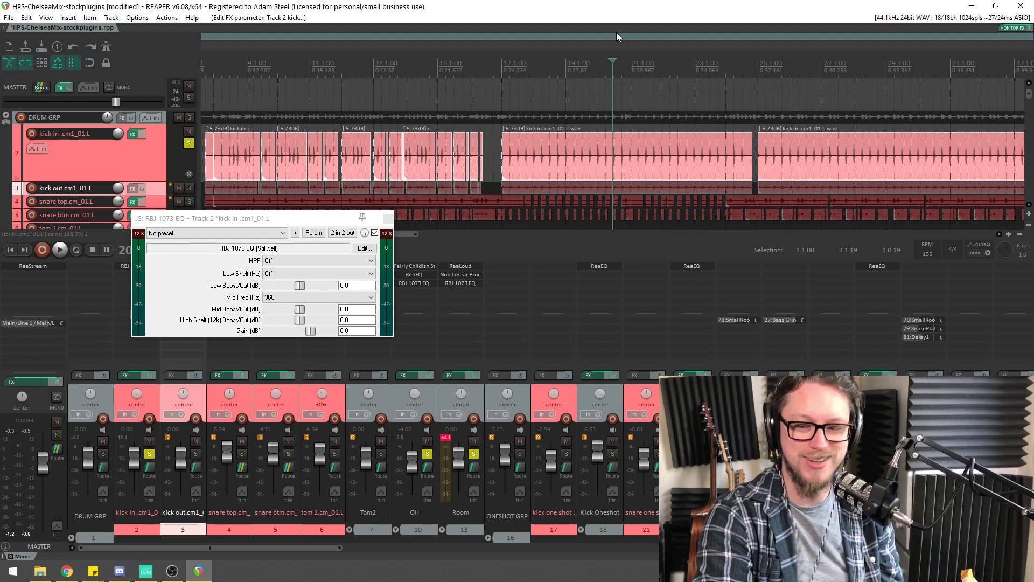
key(space)
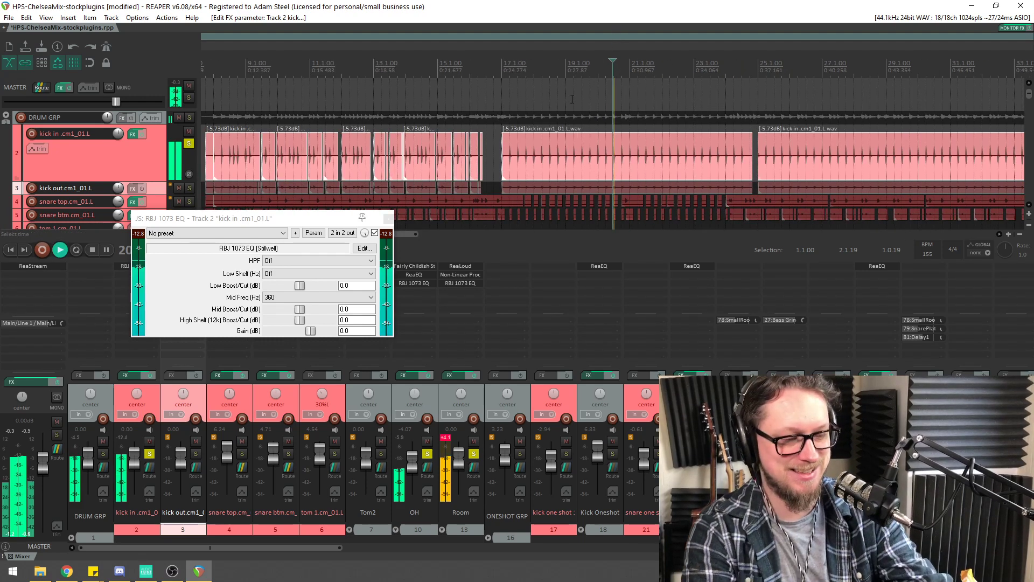
click(385, 221)
key(space)
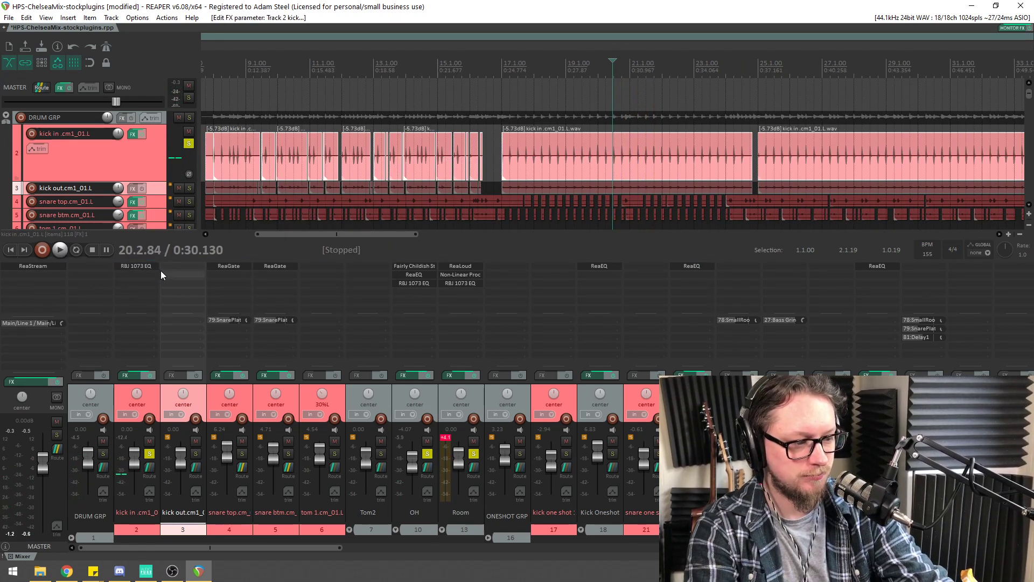
Reopen the kick in EQ and, during playback, set HPF to 50, Low Shelf to 110 and low boost to 7.8 dB
click(140, 263)
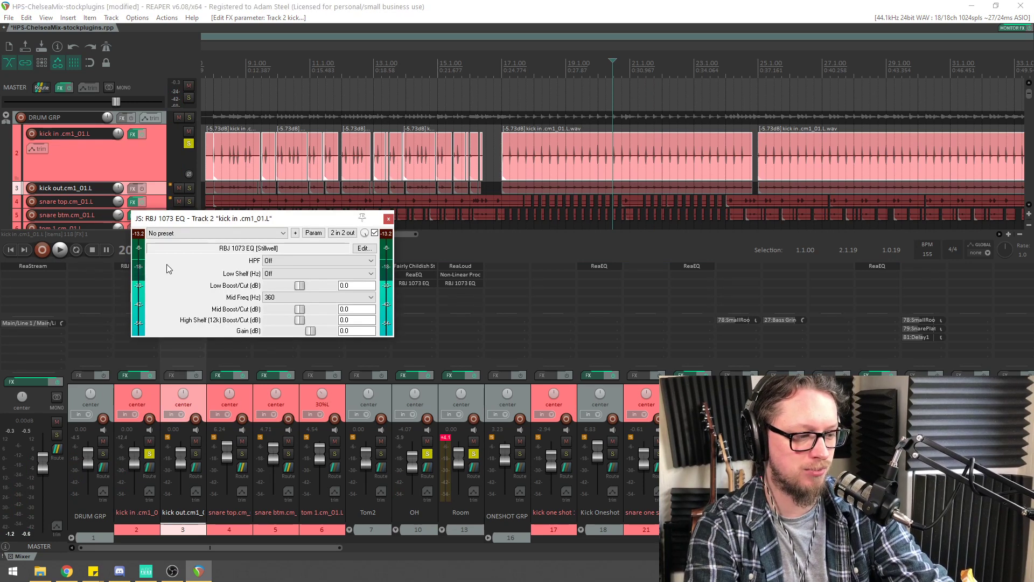
key(space)
click(273, 260)
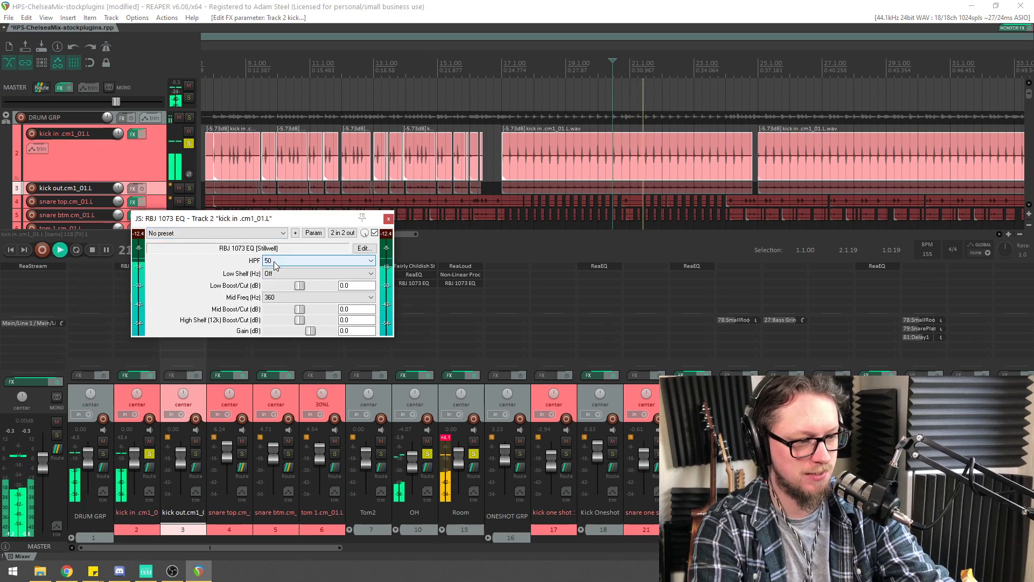
click(273, 268)
click(291, 273)
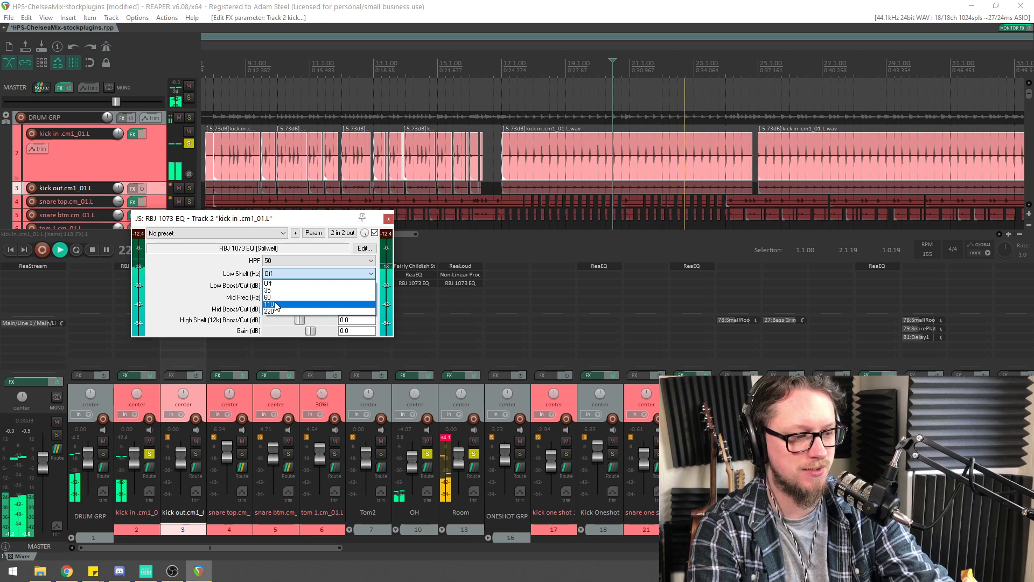
click(292, 281)
drag(299, 286, 312, 288)
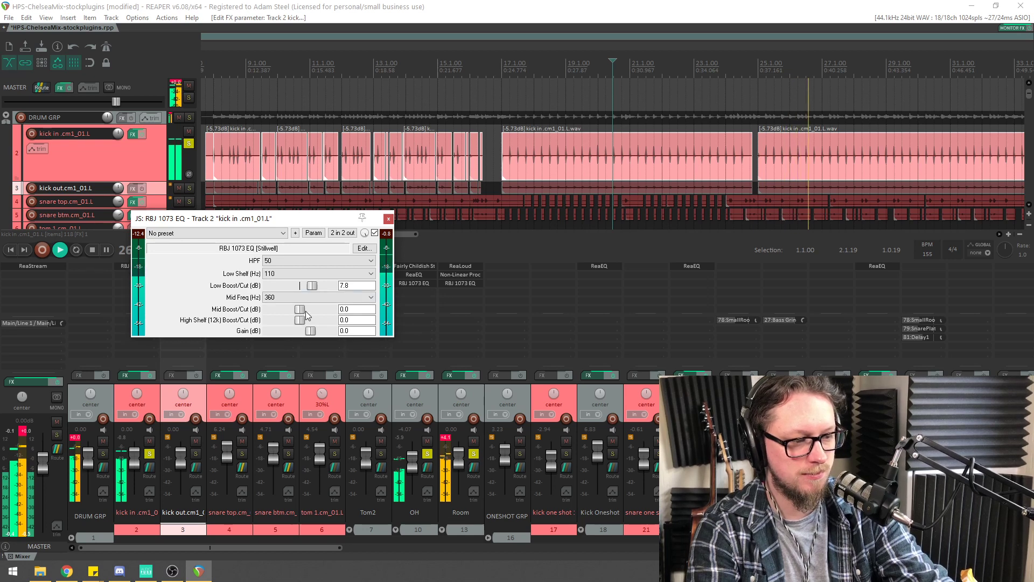
Set the kick in EQ's mid frequency to 3.2k and mid boost to 3.7 dB, restarting playback while adjusting, and close its window
key(space)
click(291, 298)
click(296, 320)
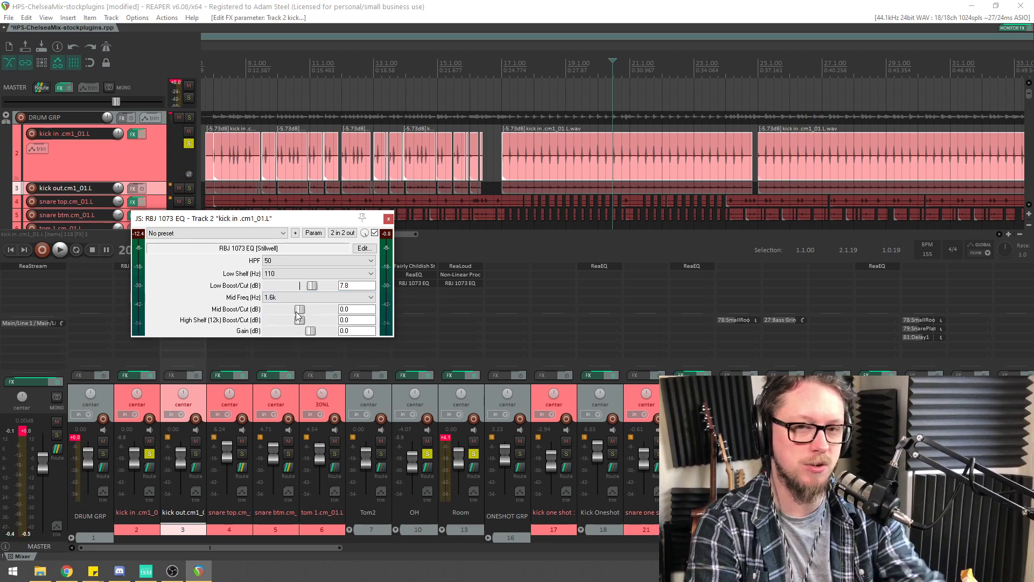
key(space)
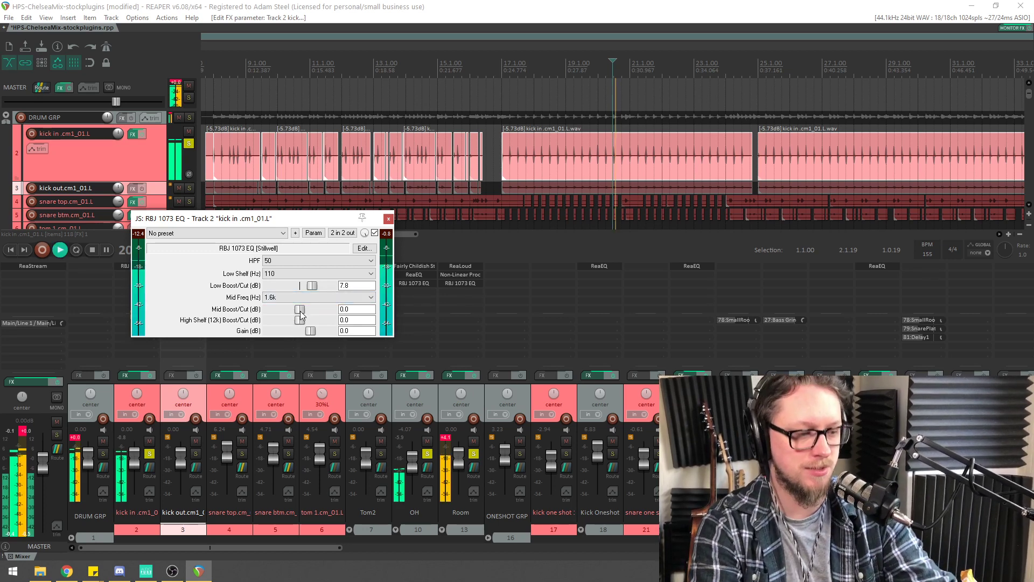
drag(300, 309, 309, 311)
scroll(307, 298, down, 1)
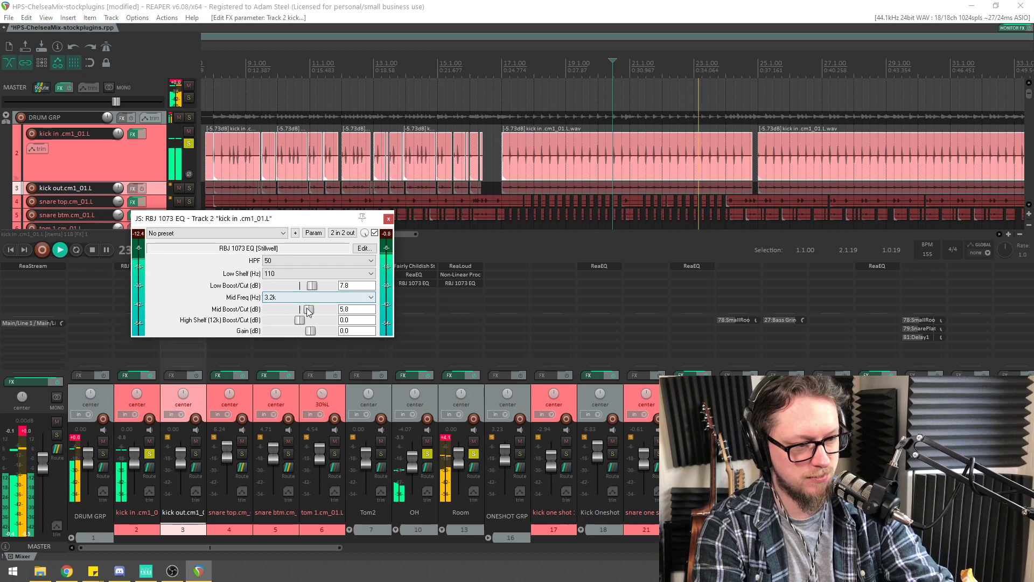
scroll(307, 313, down, 1)
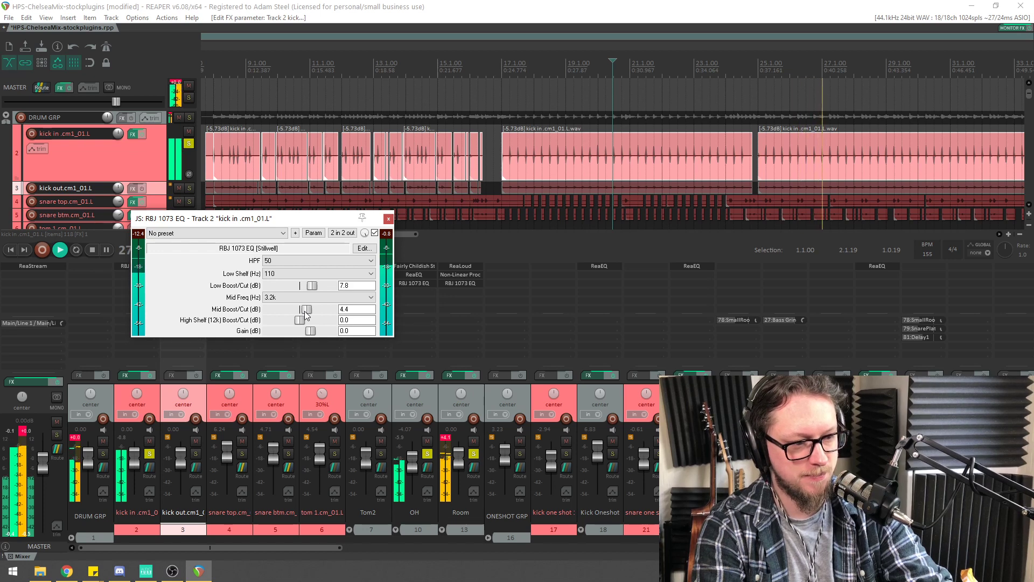
scroll(305, 316, down, 2)
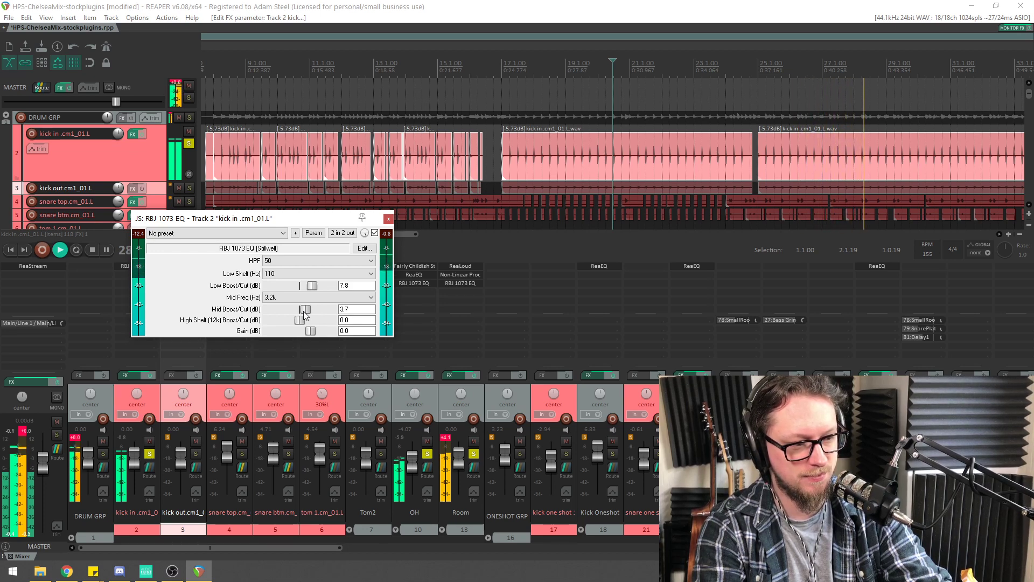
click(388, 218)
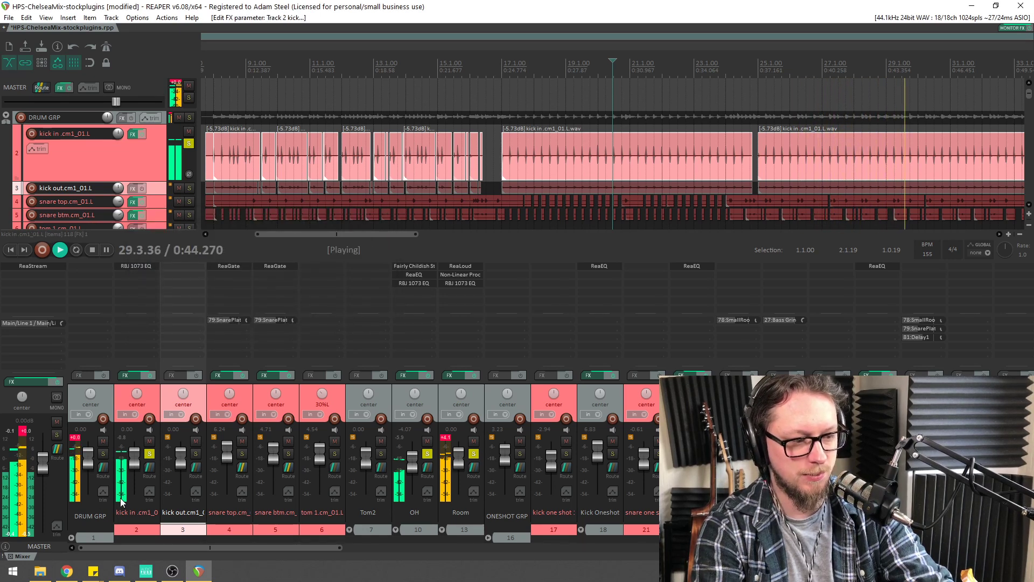
Solo only kick in, replay it from around bar 20 and bypass its RBJ 1073 EQ for comparison
key(space)
ctrl+click(149, 454)
click(149, 454)
key(space)
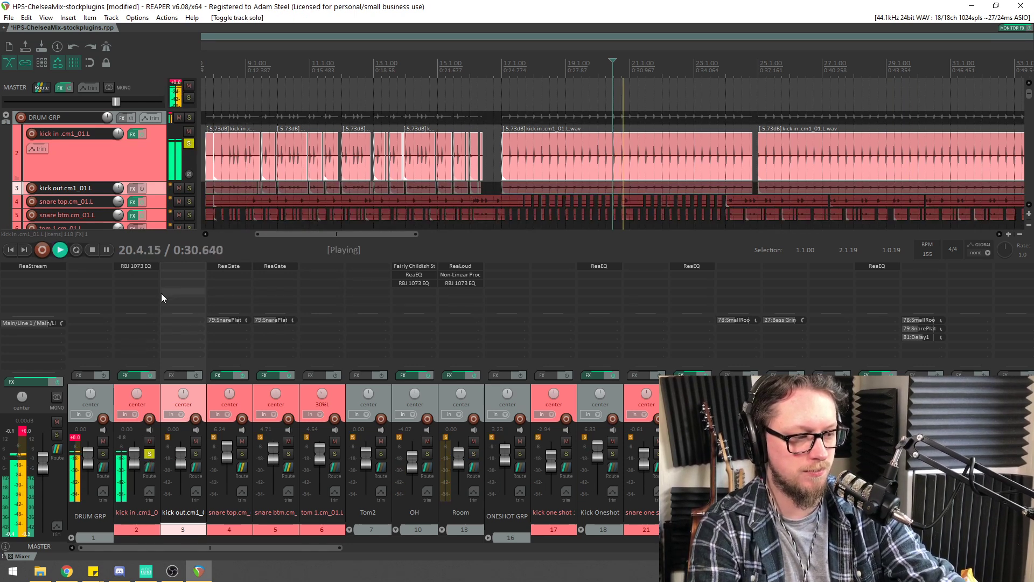
shift+click(143, 265)
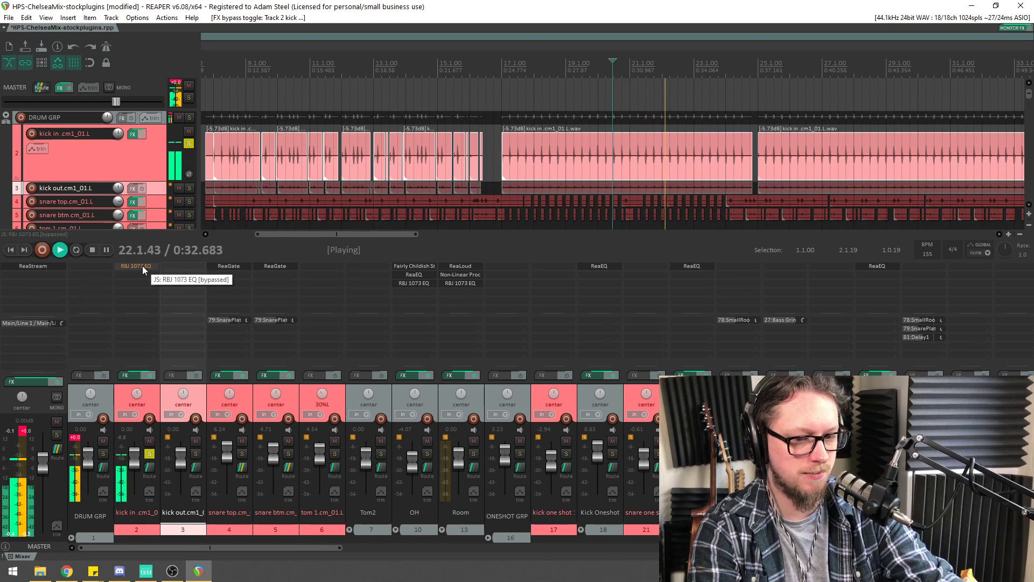
Re-enable the RBJ 1073 EQ on the kick in track, listen briefly and stop playback
shift+click(142, 266)
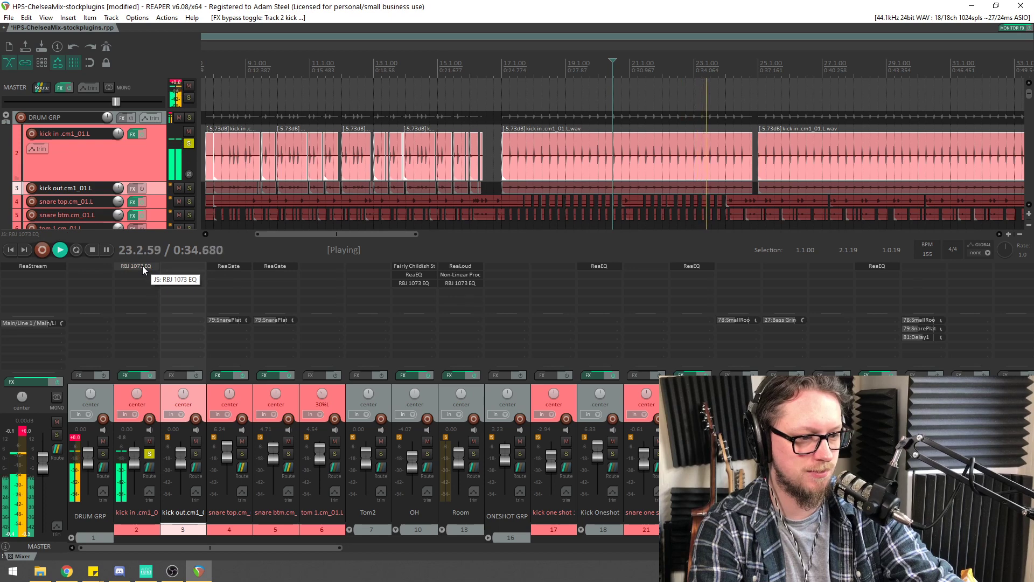
key(space)
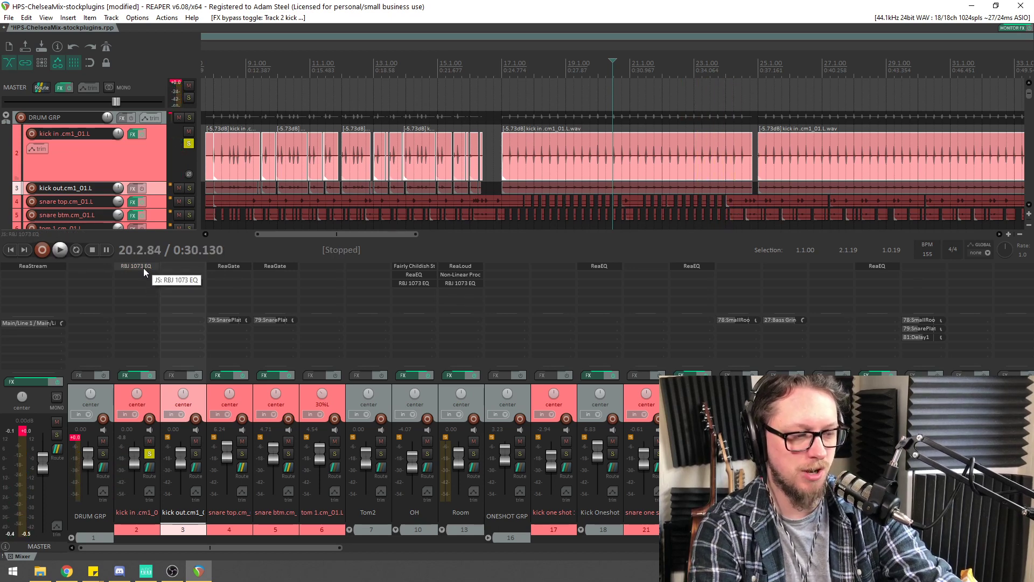
Solo the kick out track instead of the kick in track and play it back
click(195, 453)
click(149, 454)
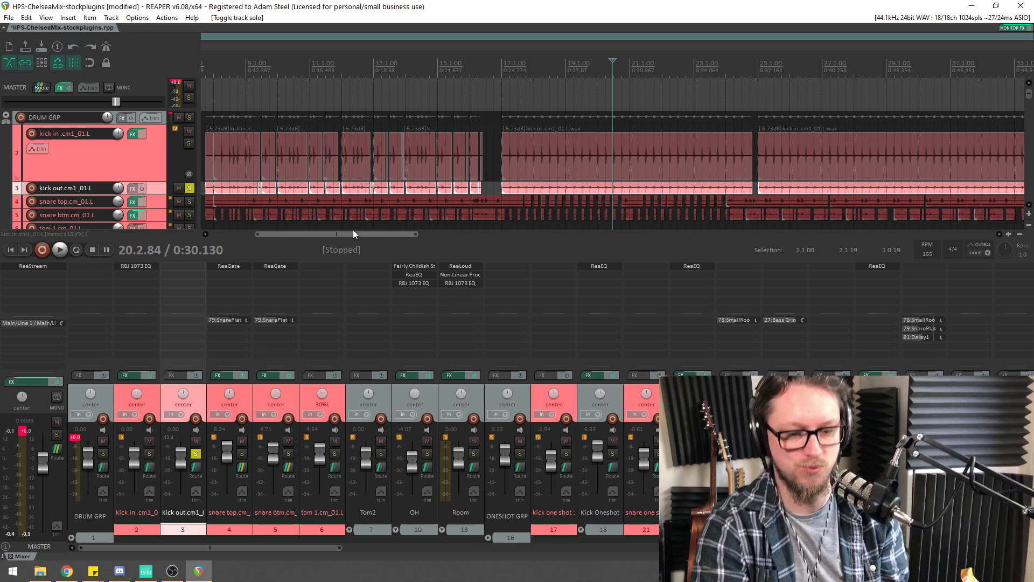
scroll(456, 200, up, 4)
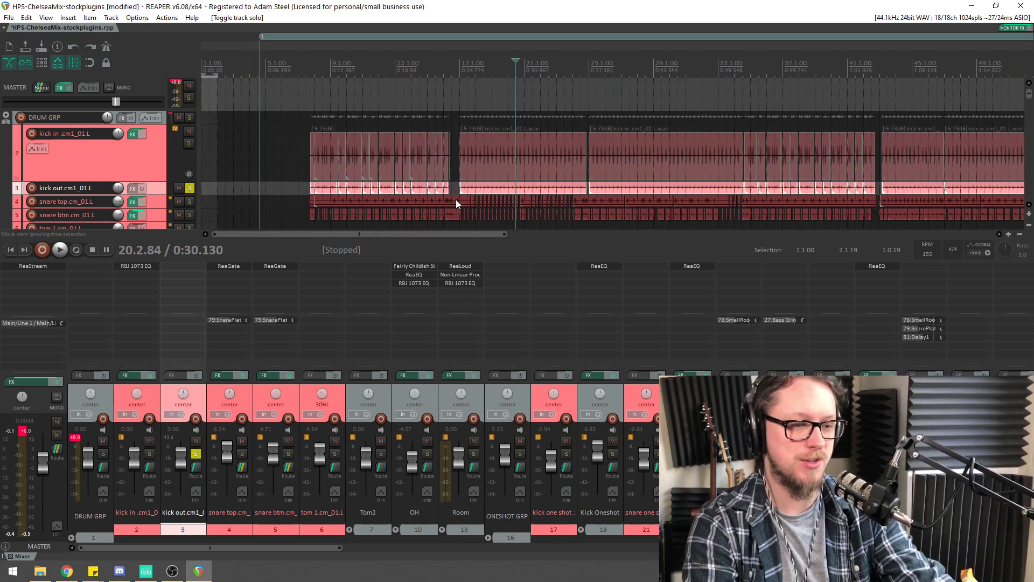
key(space)
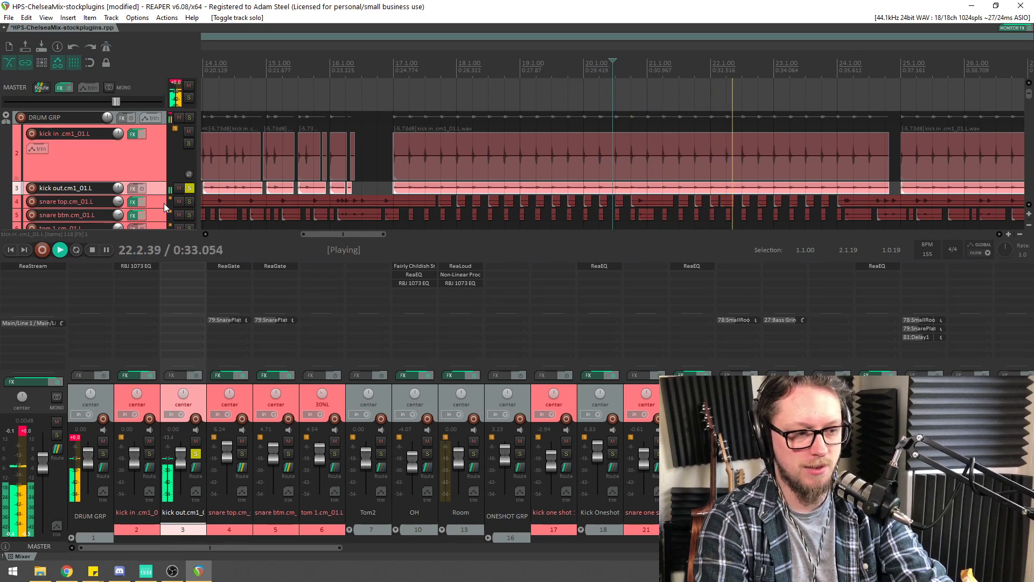
Make the kick out track taller in the arrangement to show its waveform, and stop playback
drag(161, 195, 166, 236)
key(space)
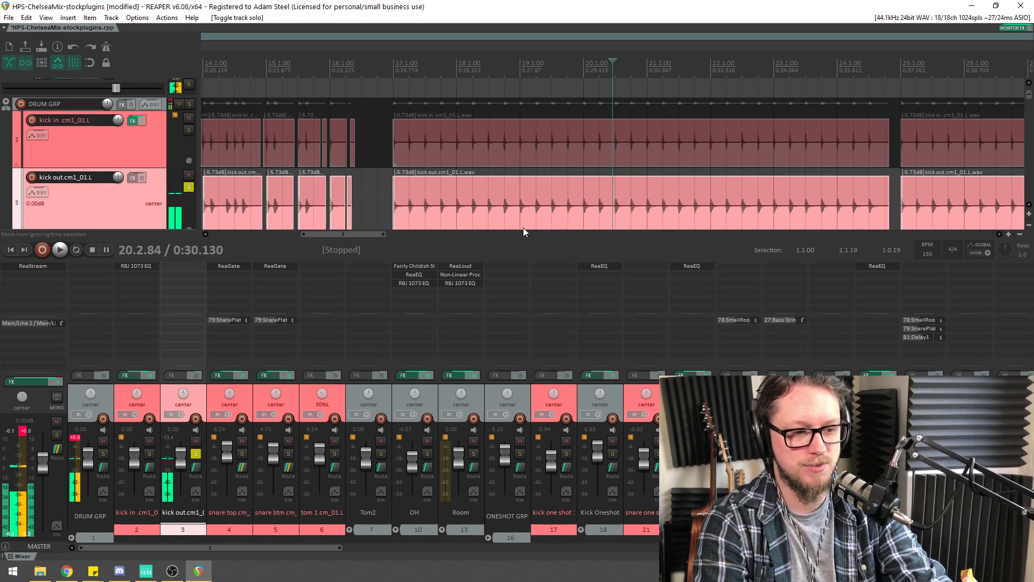
scroll(605, 165, up, 6)
scroll(607, 165, down, 6)
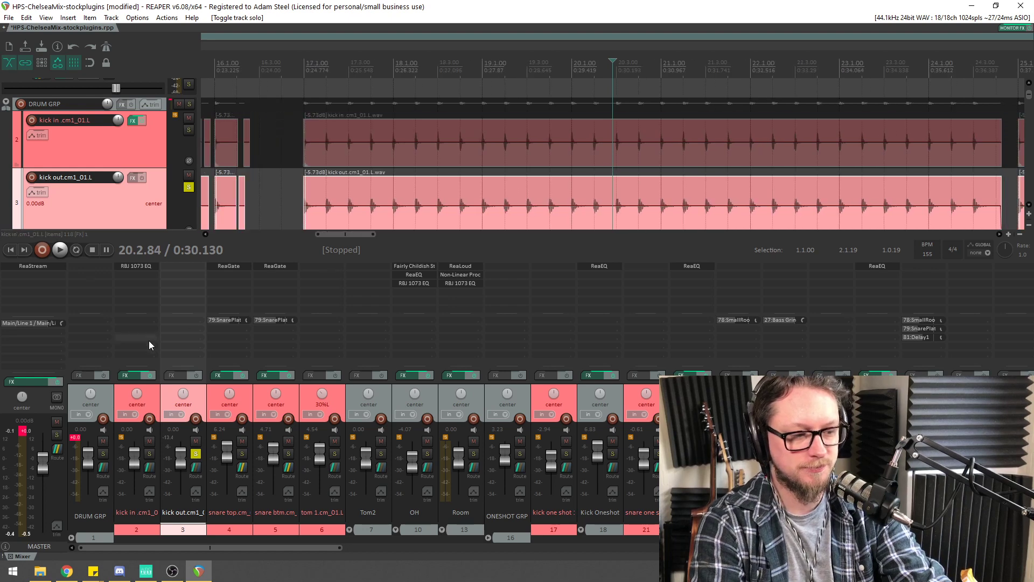
Add JS: RBJ 1073 EQ to the kick out track and set its HPF to 50
double_click(182, 272)
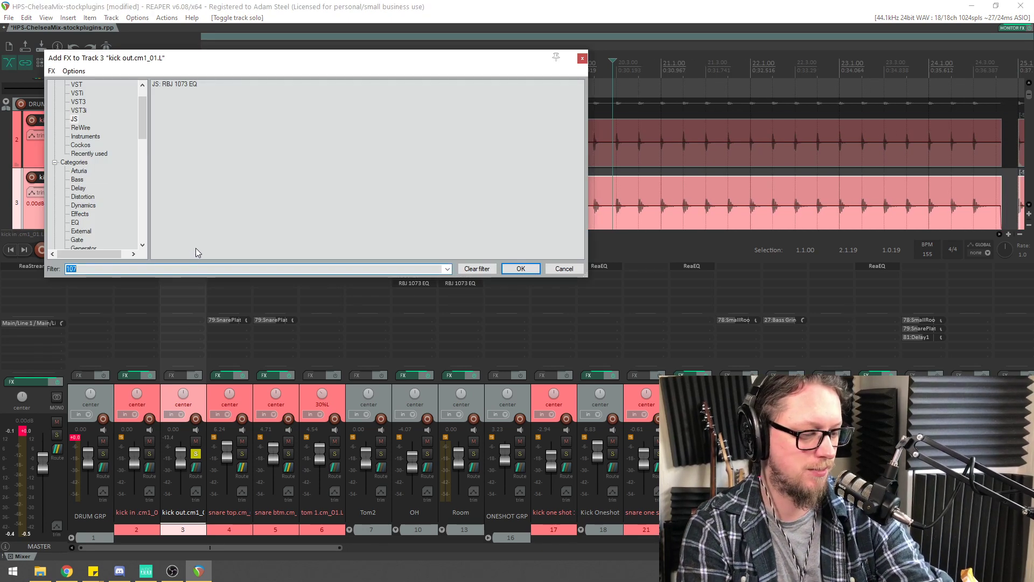
text(73)
double_click(169, 85)
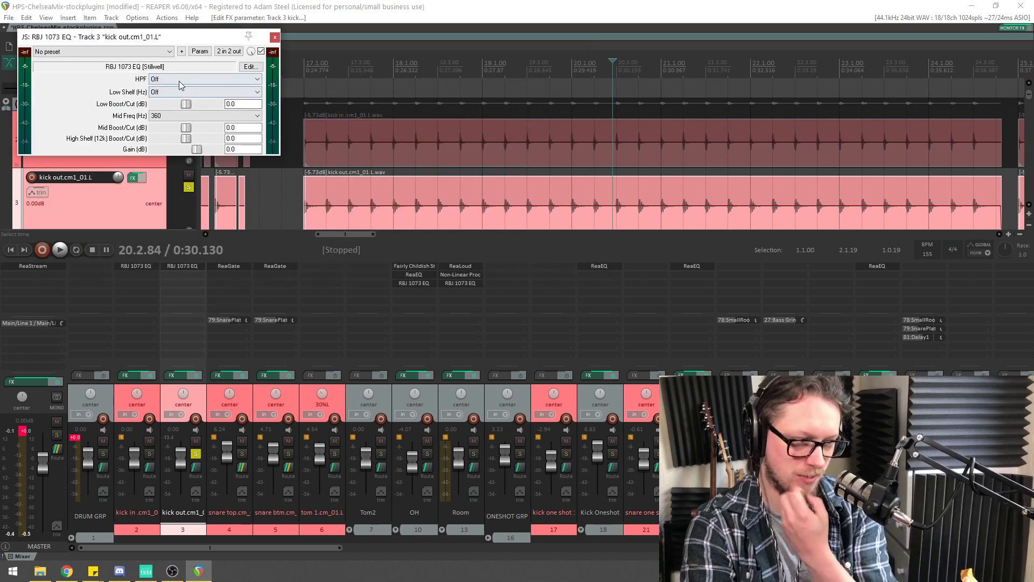
click(161, 79)
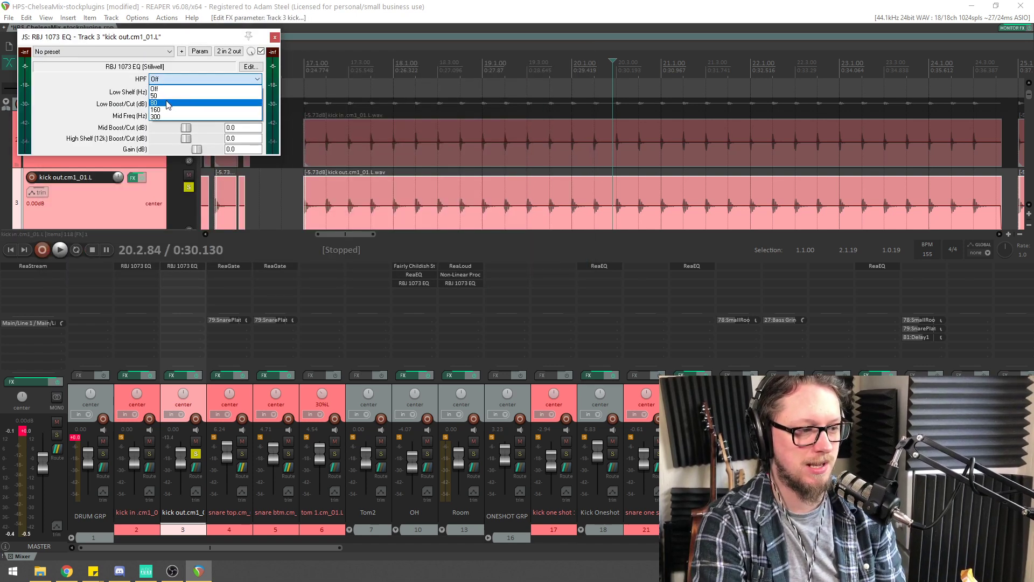
click(161, 95)
drag(162, 37, 299, 188)
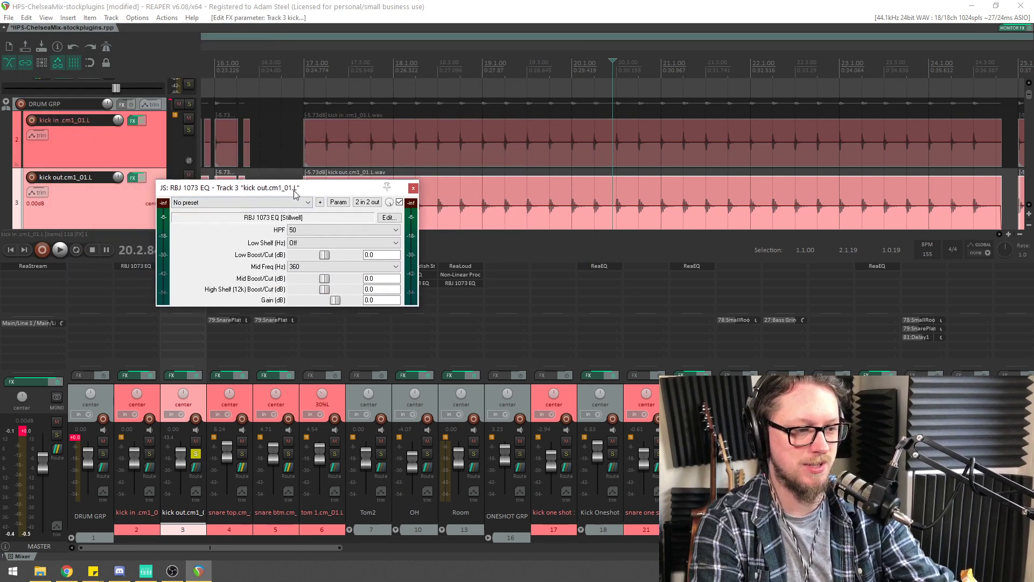
Play the kick out track and compare its sound with the RBJ 1073 EQ bypassed and enabled
key(space)
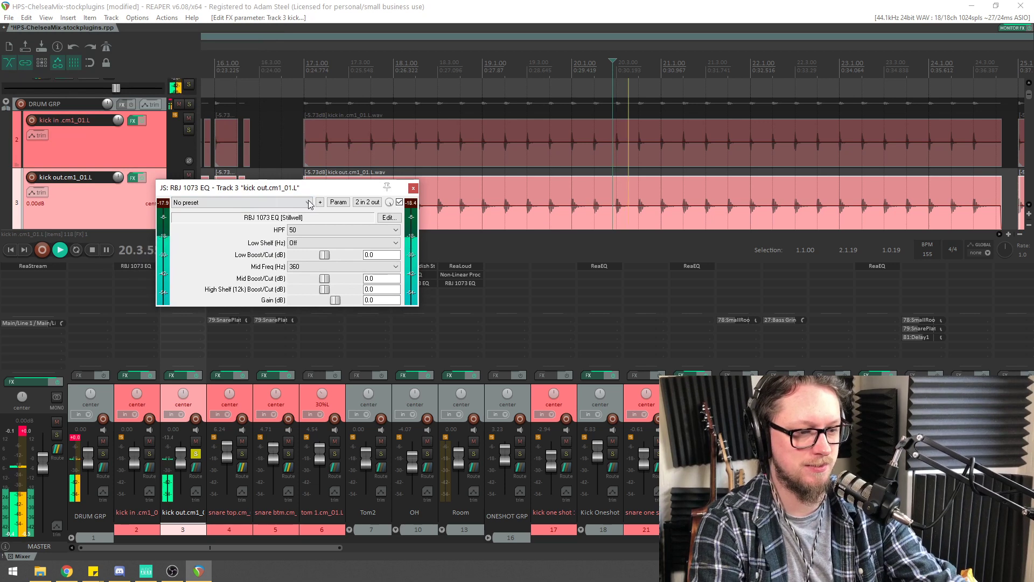
click(399, 202)
click(399, 202)
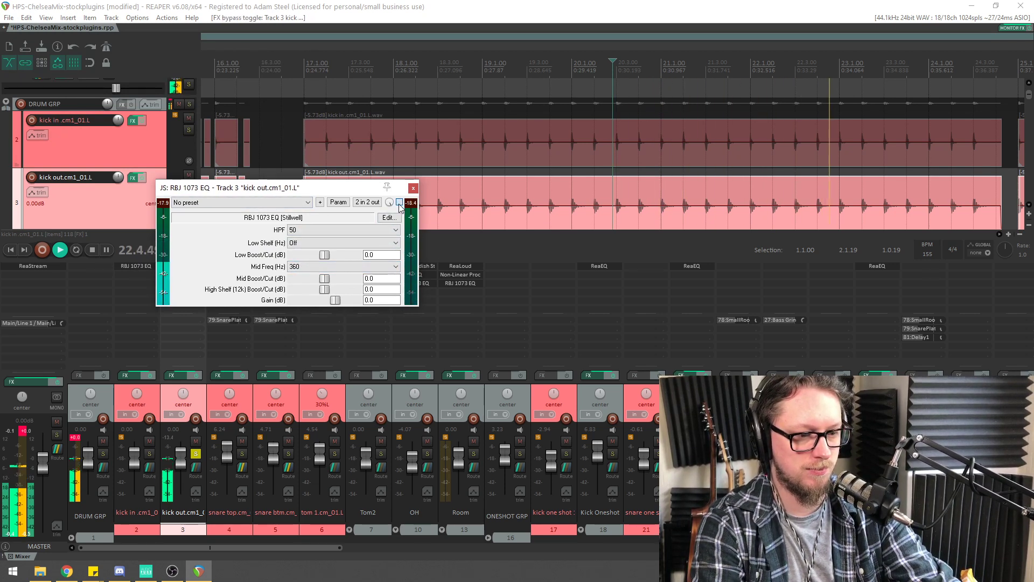
drag(248, 188, 240, 216)
key(space)
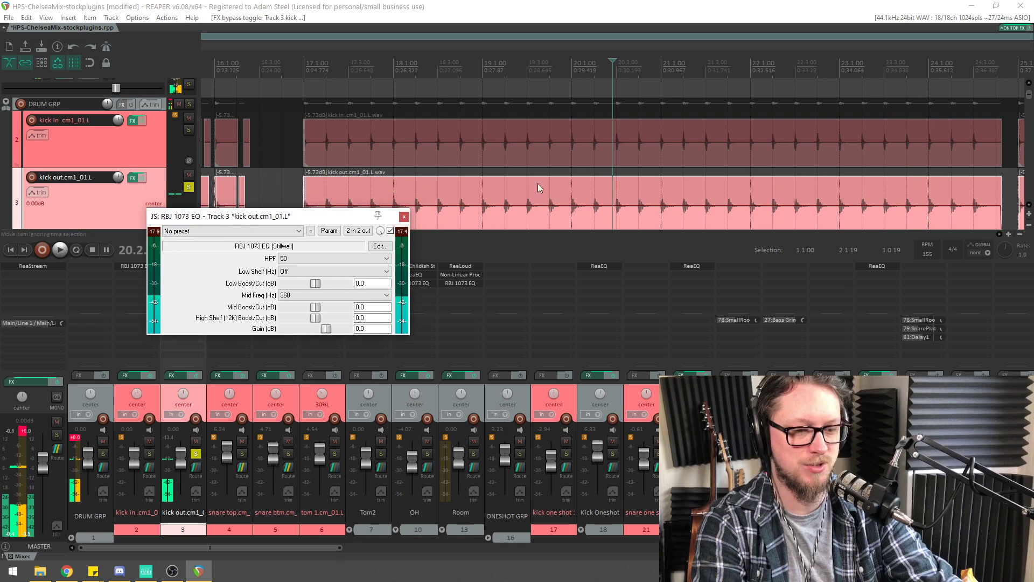
scroll(690, 168, up, 7)
scroll(691, 169, down, 8)
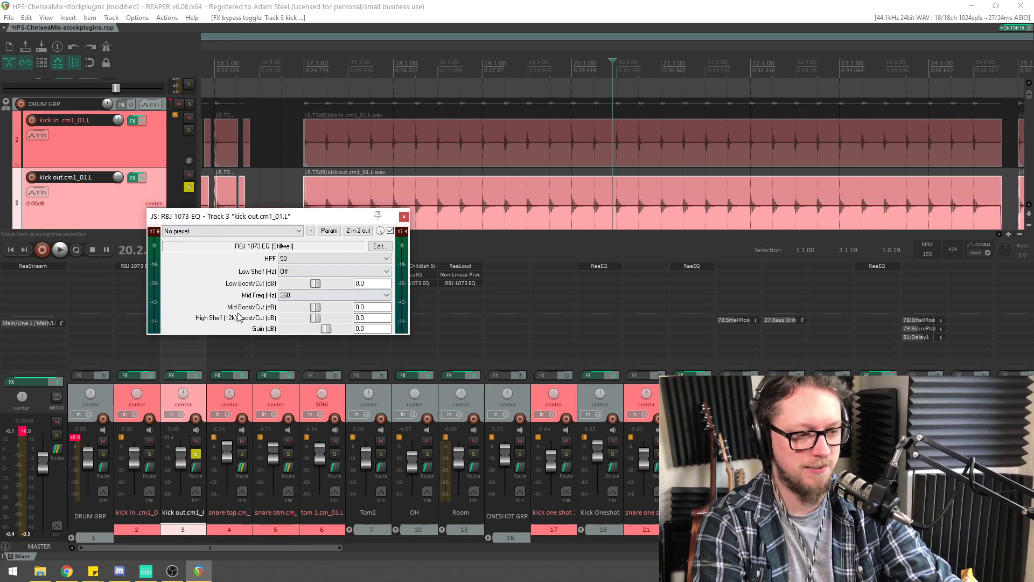
Set the kick out EQ's low shelf to 110 Hz and boost it by 4.4 dB during playback
click(313, 271)
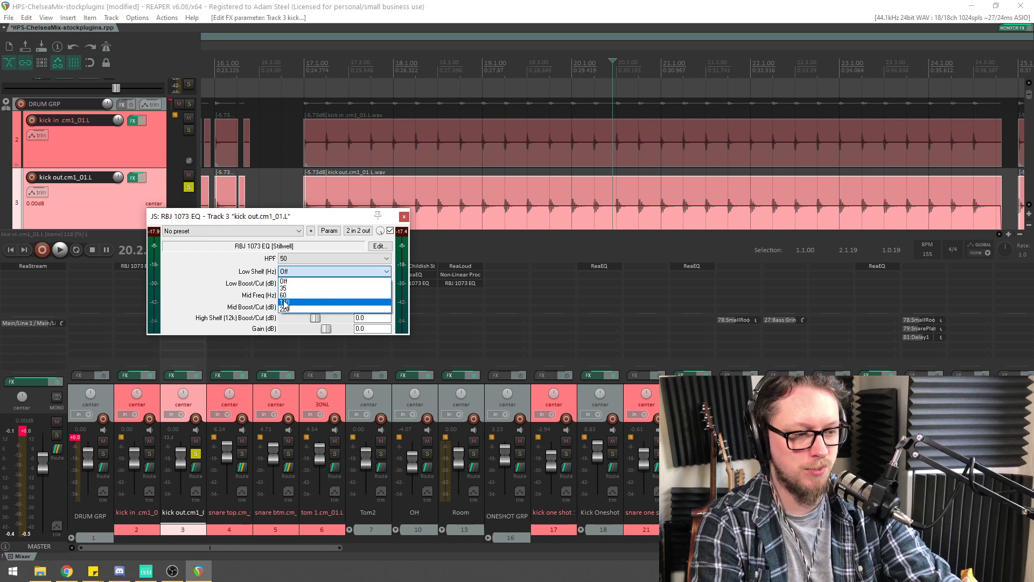
click(313, 303)
key(space)
drag(315, 283, 323, 286)
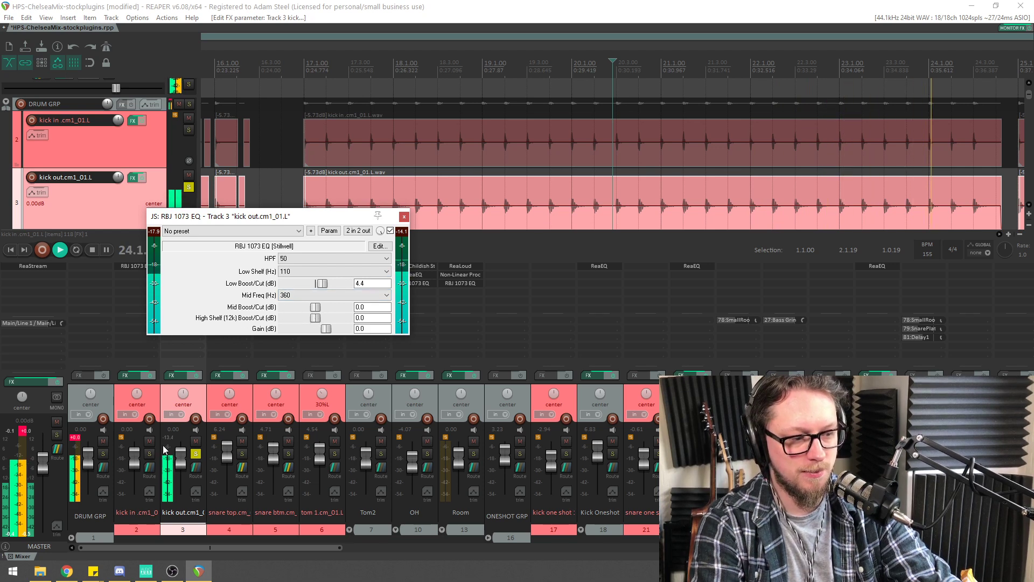
key(space)
Solo the kick in track as well and compare playback with and without the kick out track, leaving both soloed
click(149, 454)
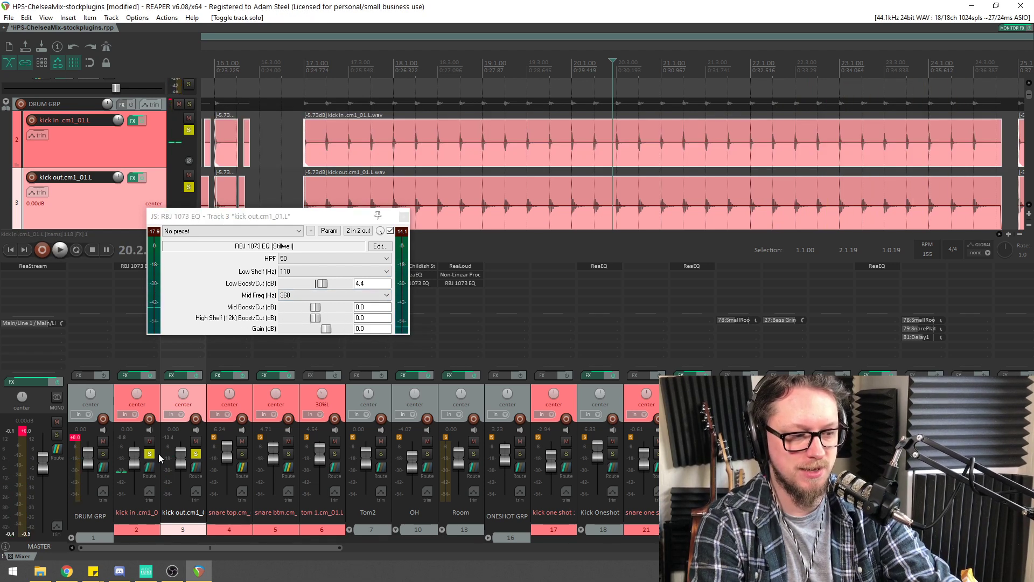
click(196, 456)
key(space)
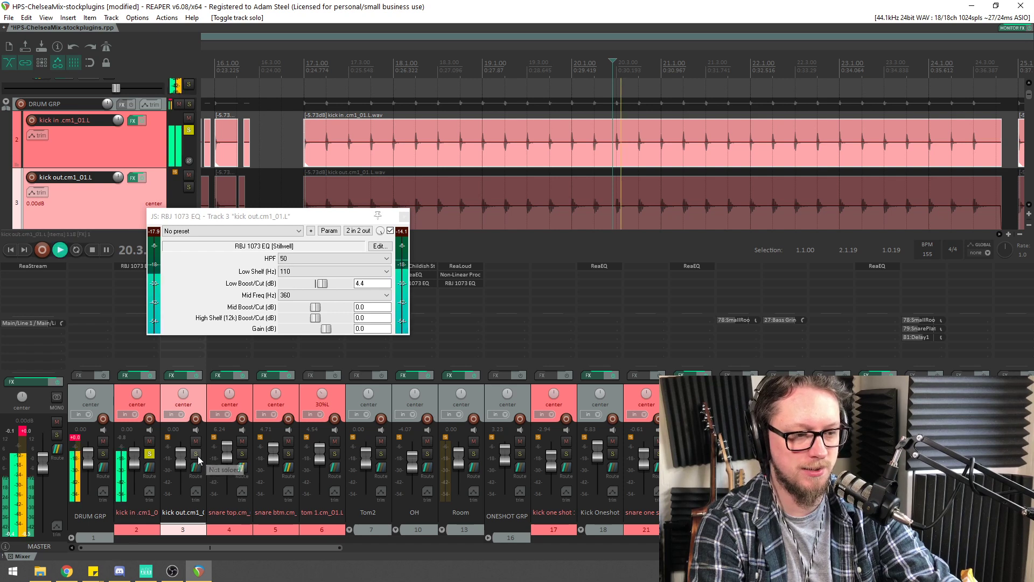
click(197, 456)
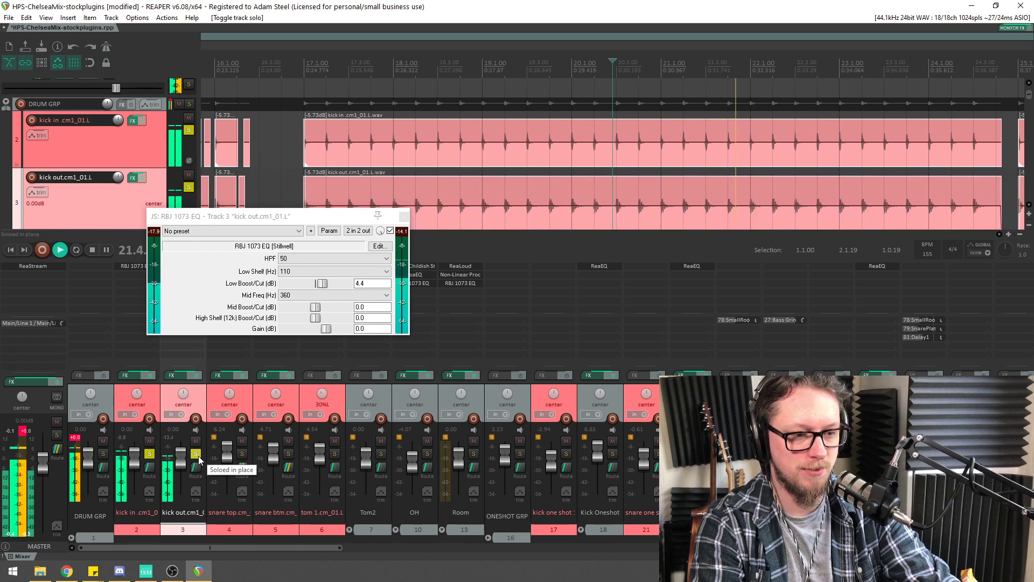
click(198, 455)
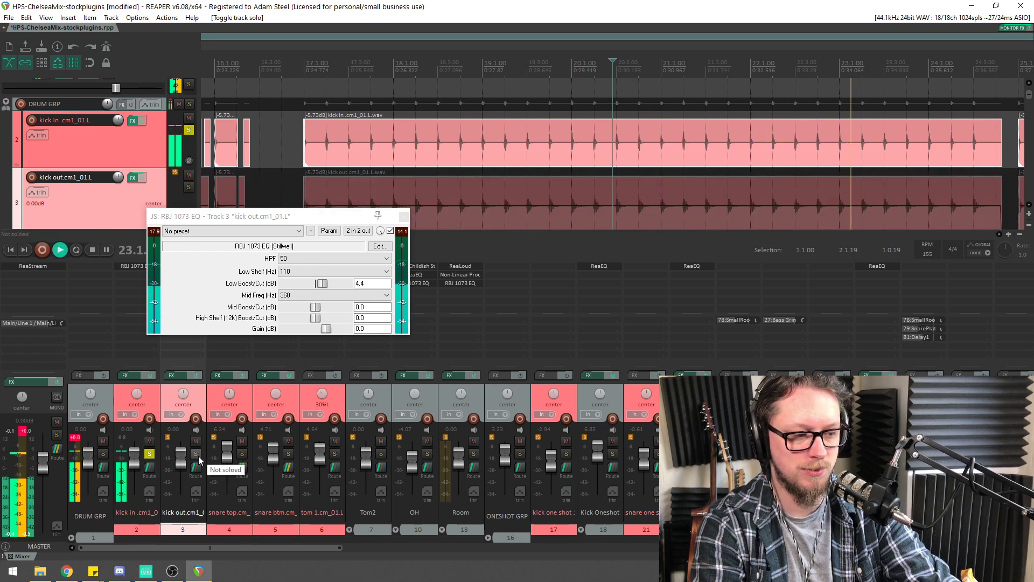
click(198, 455)
key(space)
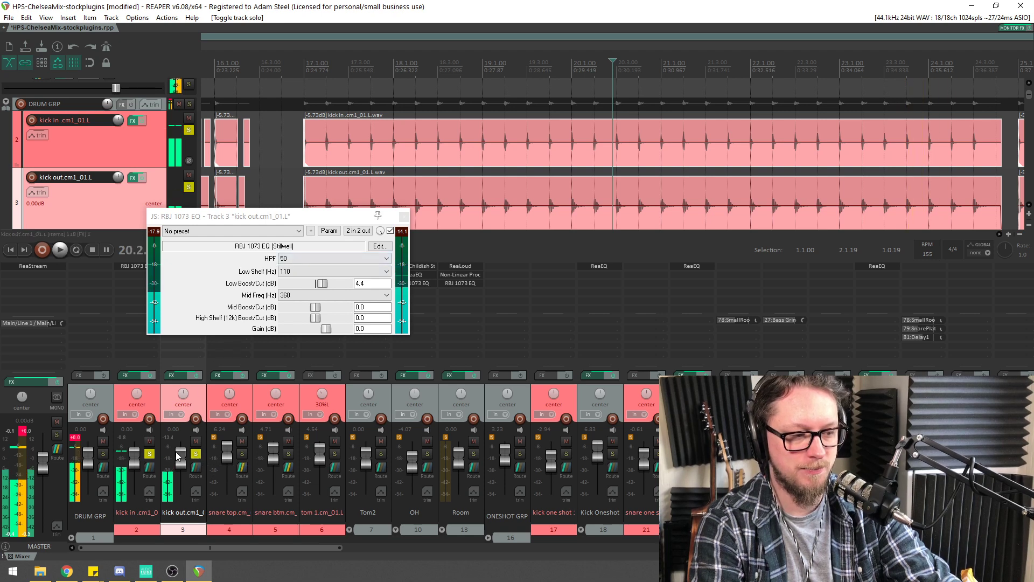
Lower the kick out track's volume to -3.48 dB, listen to both kicks and close the EQ window
drag(178, 462, 186, 466)
key(space)
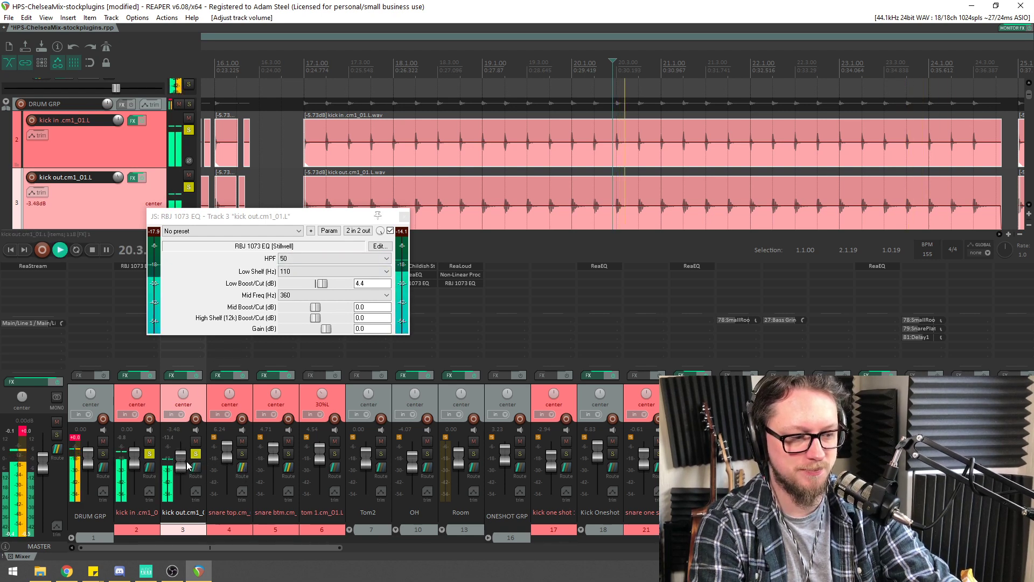
click(403, 216)
key(space)
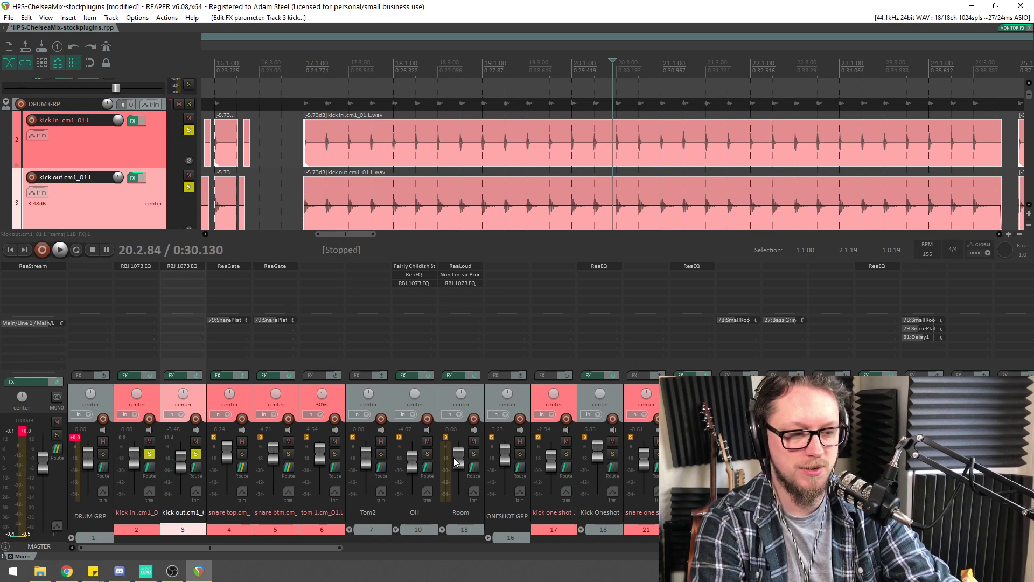
Solo the Room and OH tracks with the kicks, reset the peak meters and listen to the combination
click(474, 454)
click(427, 454)
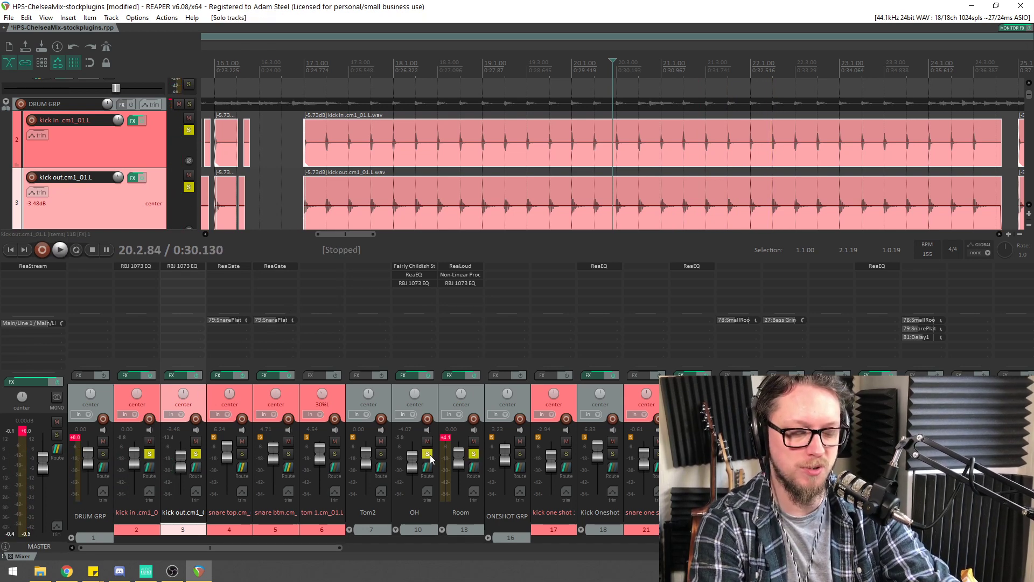
key(space)
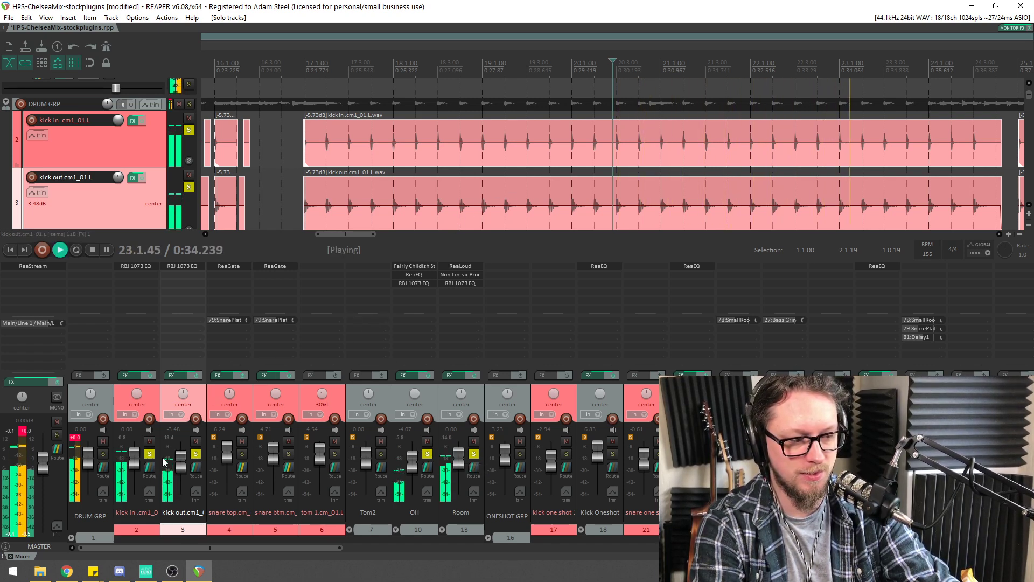
click(20, 444)
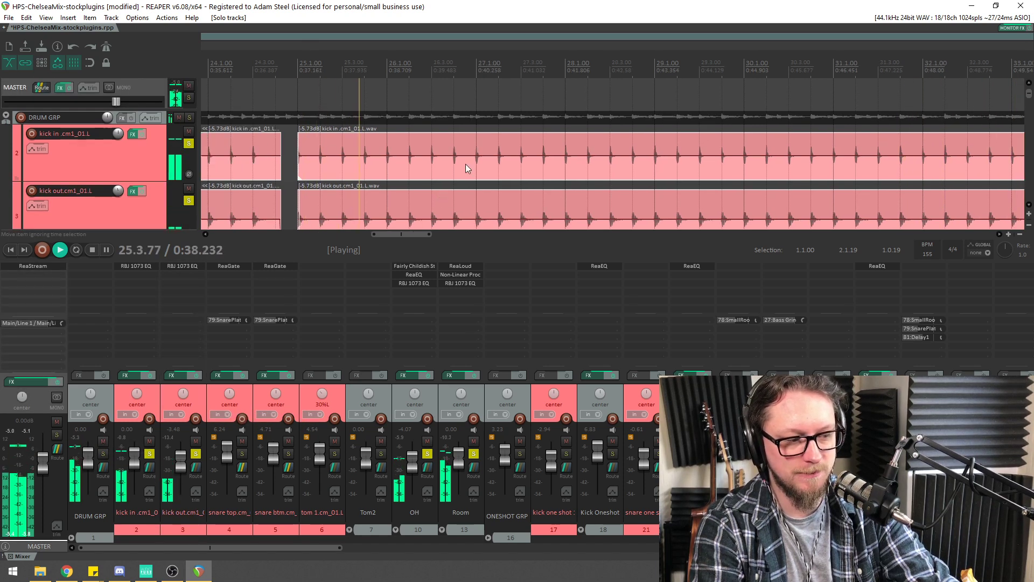
scroll(501, 151, down, 4)
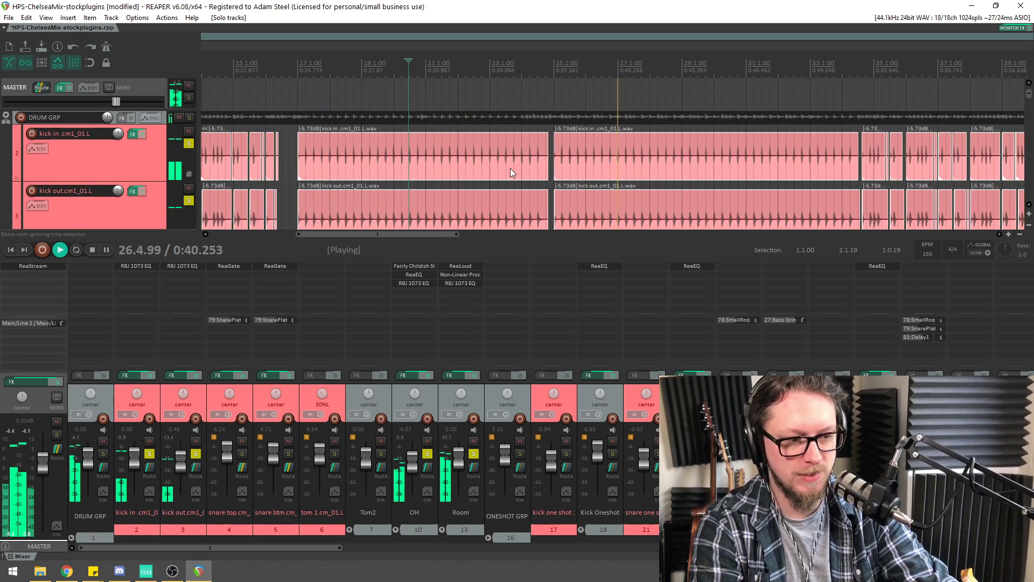
key(space)
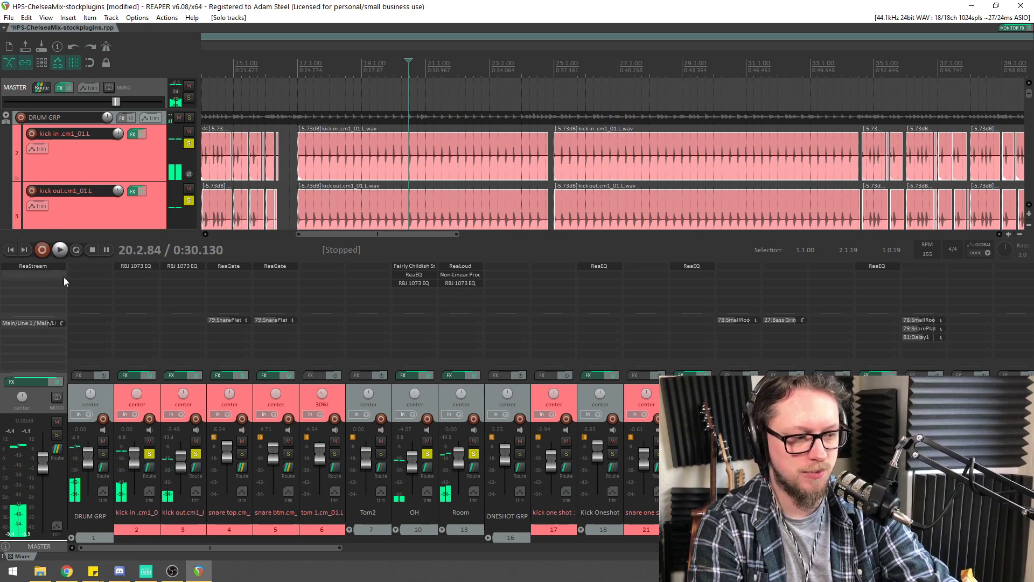
Add JS: Event Horizon Limiter/Clipper to the master track and place it before ReaStream
double_click(39, 291)
text(eve)
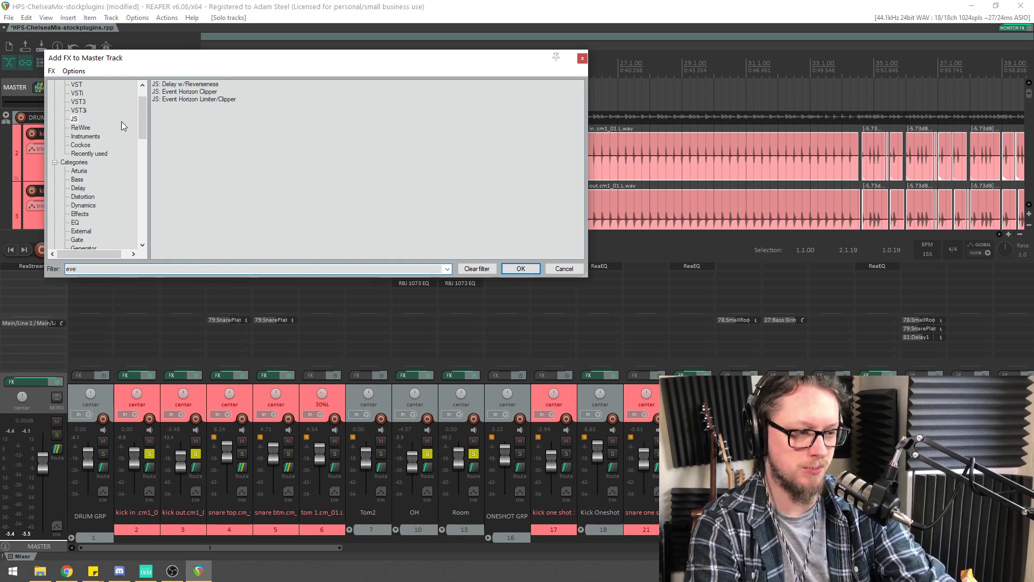
double_click(200, 99)
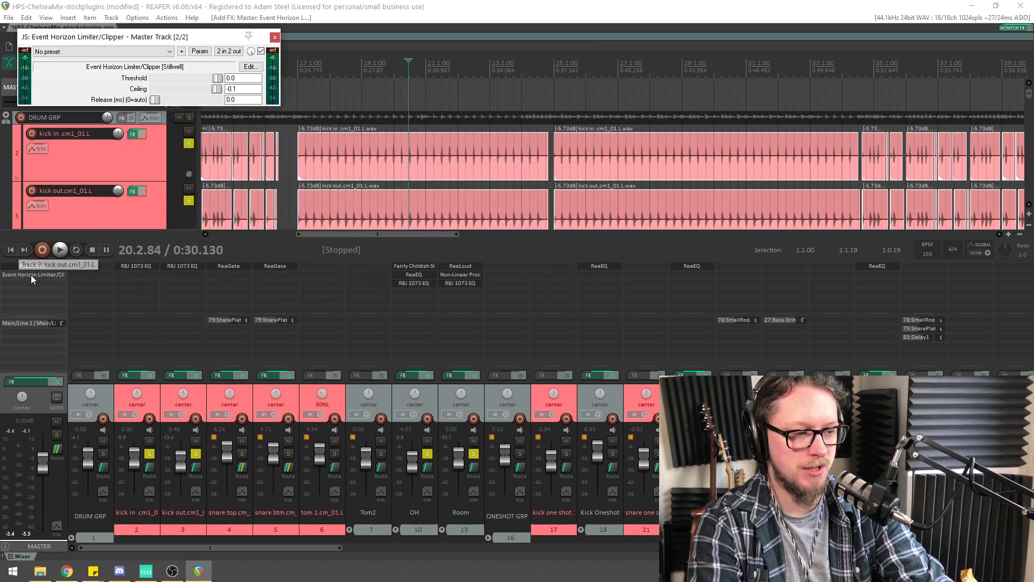
drag(31, 275, 28, 268)
Set the master limiter's ceiling to -1.0, close its window and resume playback
drag(131, 38, 175, 111)
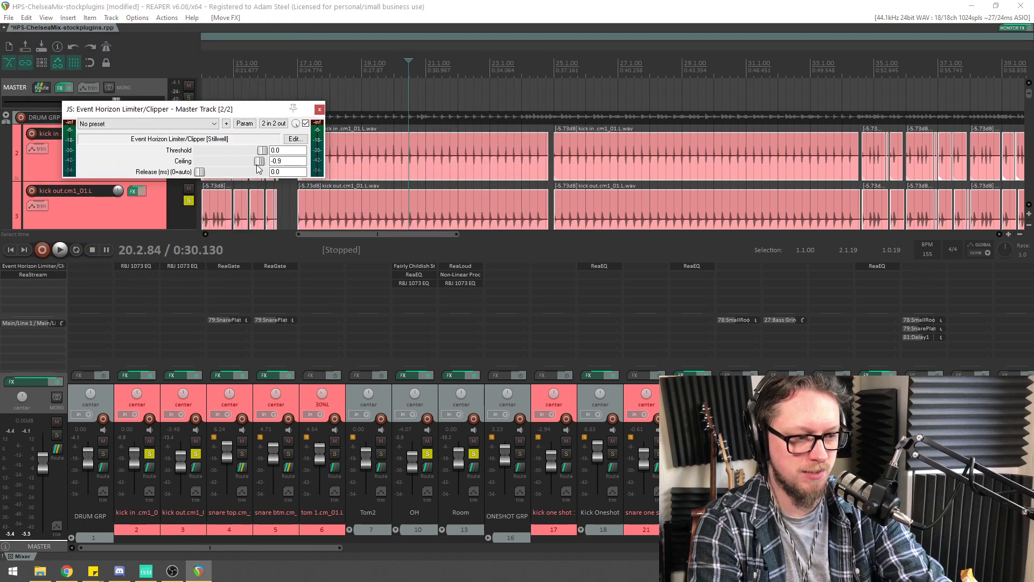
drag(256, 168, 258, 169)
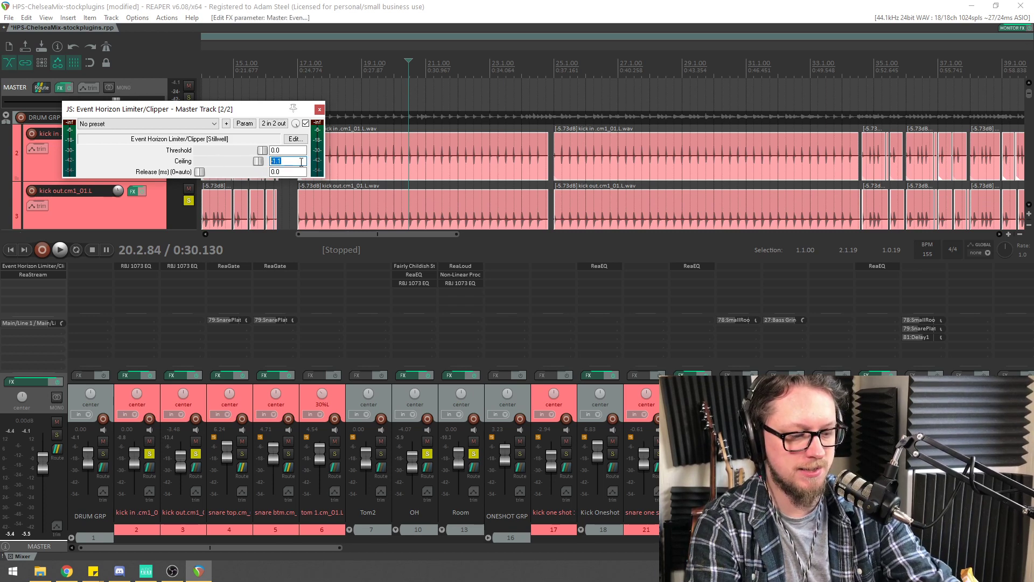
text(-1)
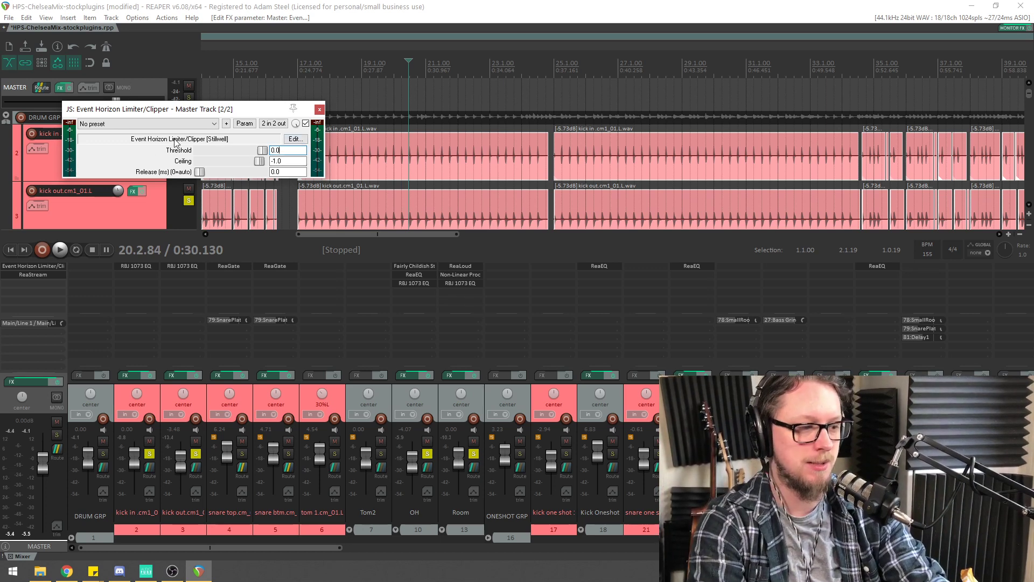
click(320, 111)
key(space)
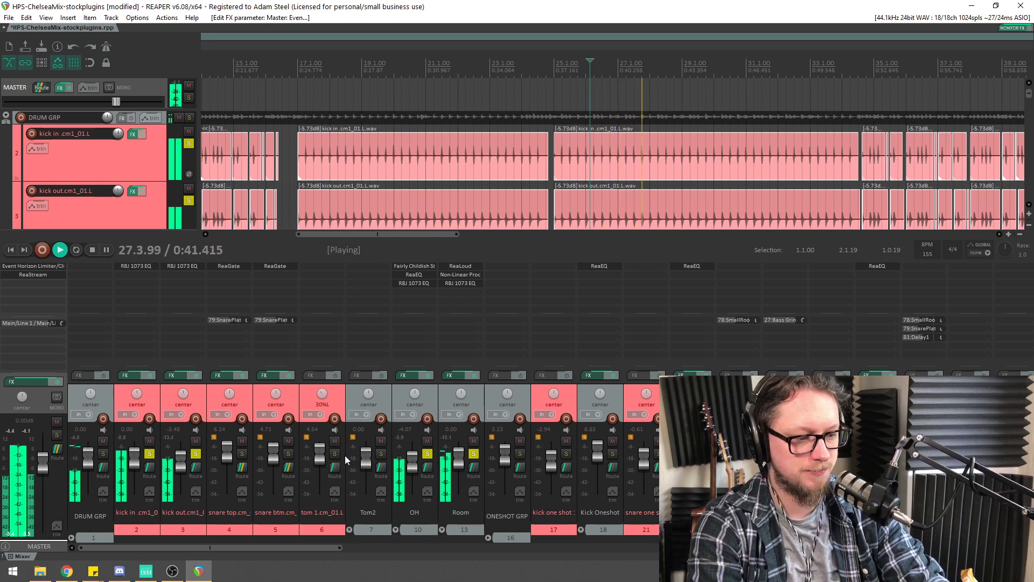
Replay the soloed kicks, Room and OH tracks and add snare top to the solo group
key(space)
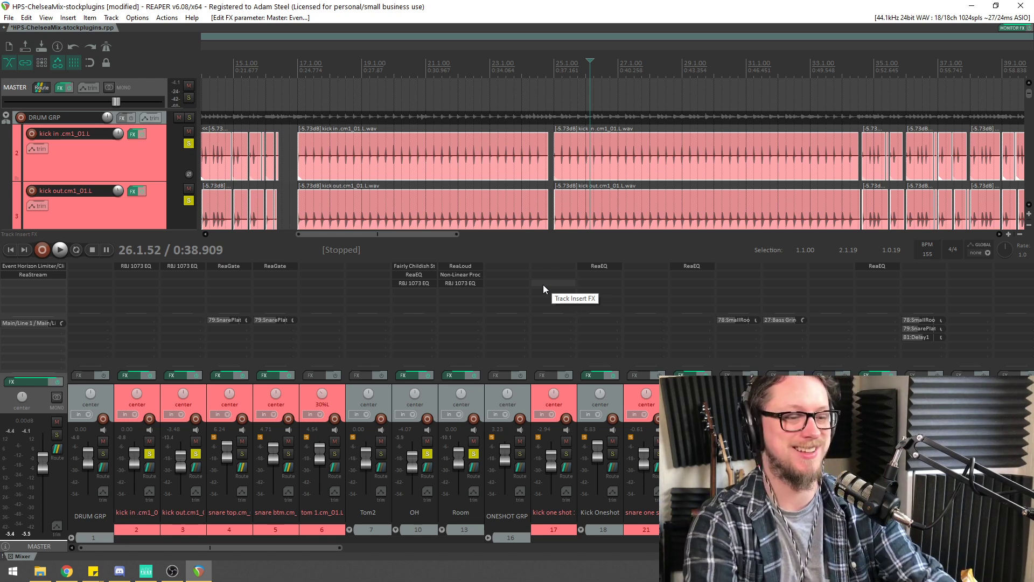
key(space)
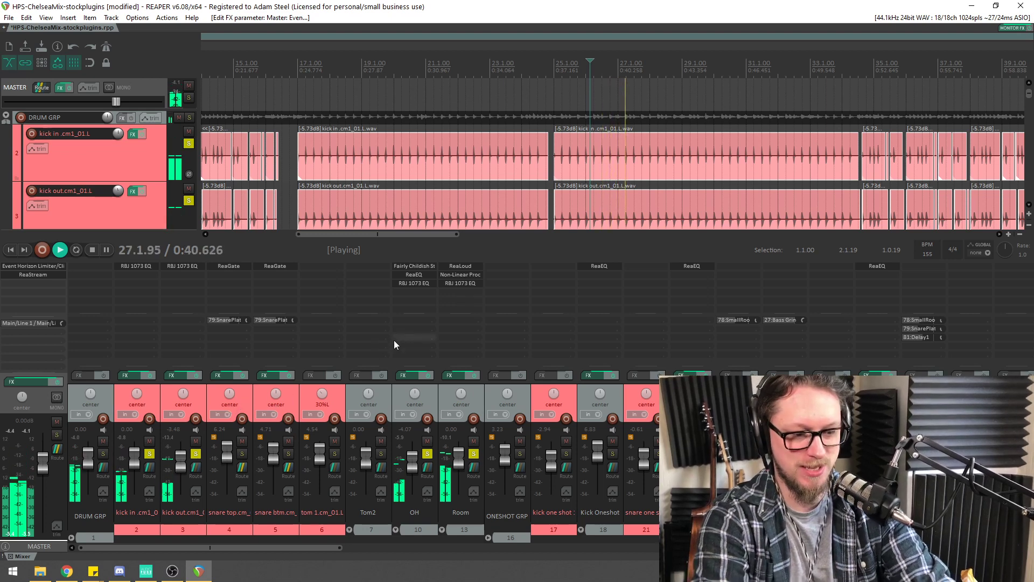
click(242, 453)
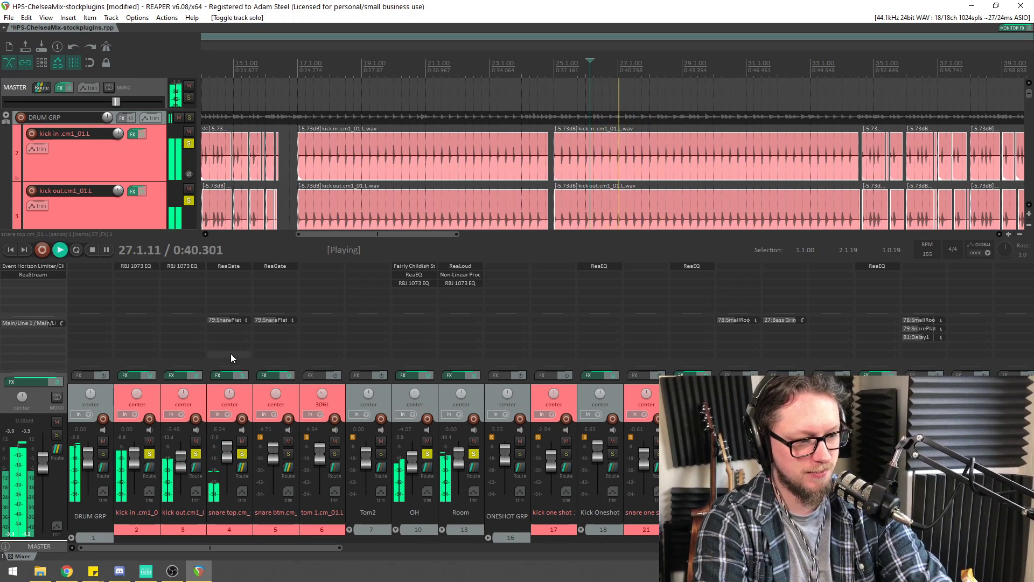
Solo snare top on its own, add snare btm to the solo and listen to the two tracks
ctrl+click(242, 455)
click(242, 455)
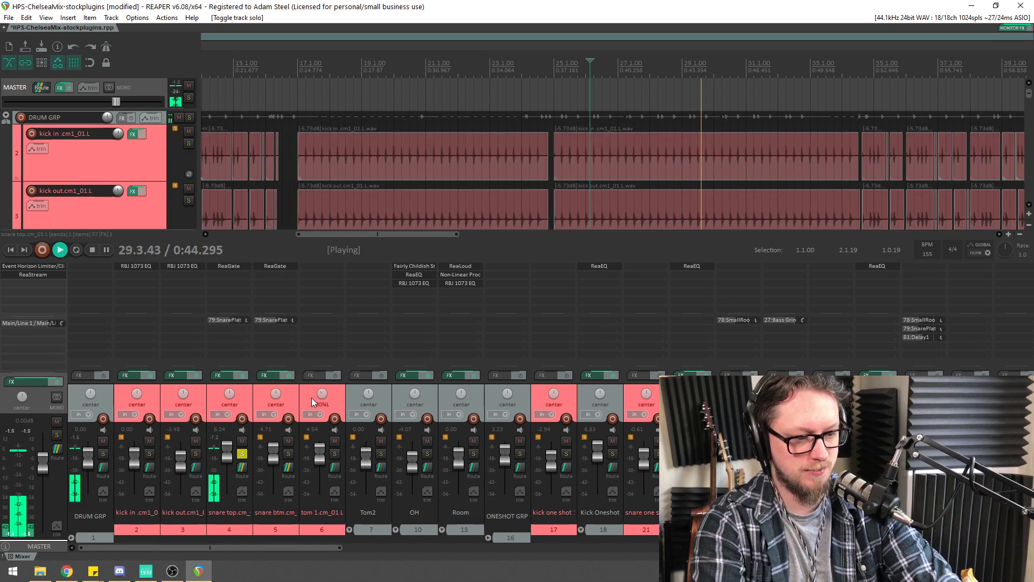
key(space)
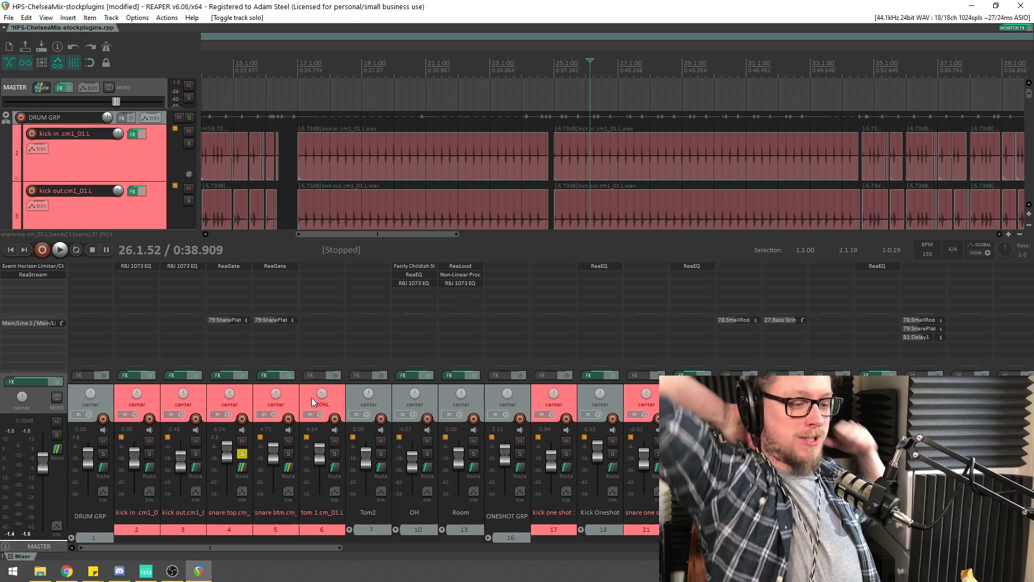
click(289, 454)
key(space)
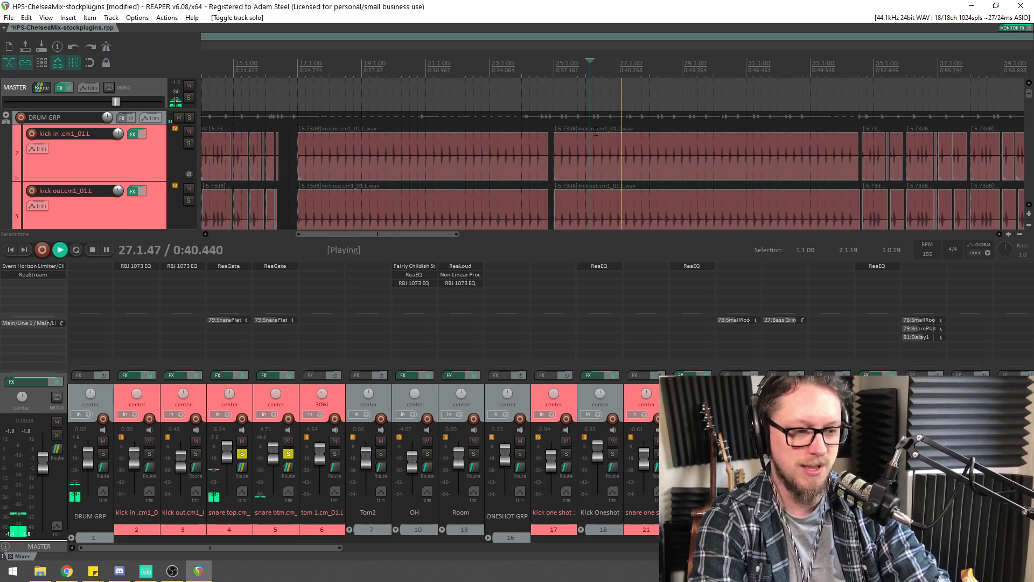
key(space)
Bypass ReaGate on both snare tracks, listen to them ungated and re-enable both gates
shift+click(273, 266)
shift+click(244, 267)
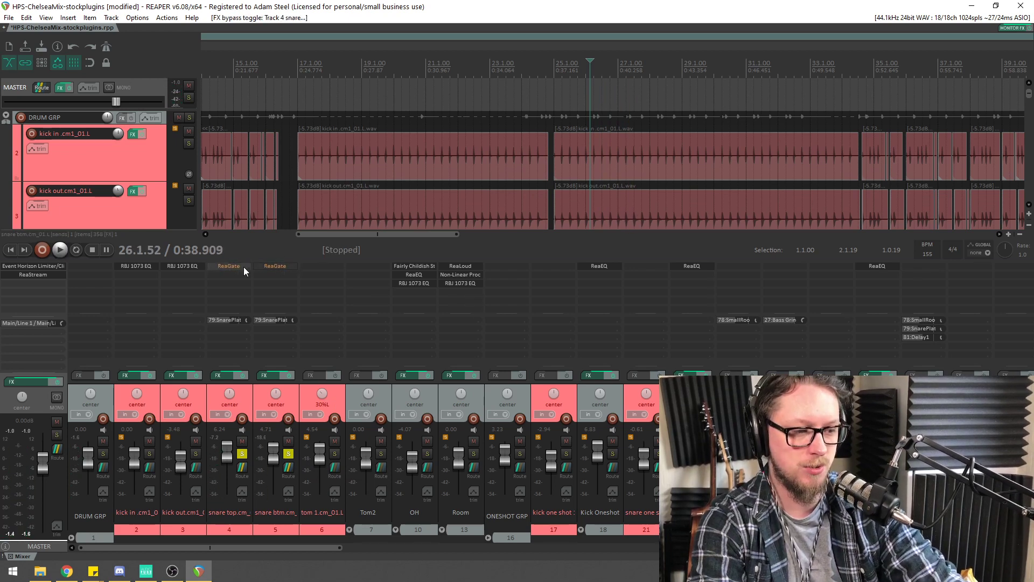
key(space)
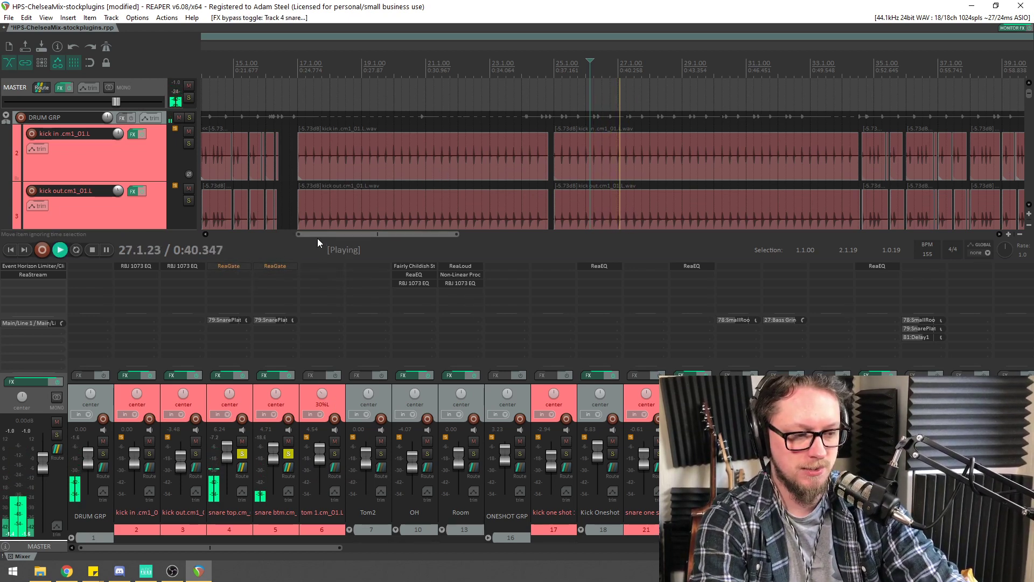
key(space)
shift+click(276, 266)
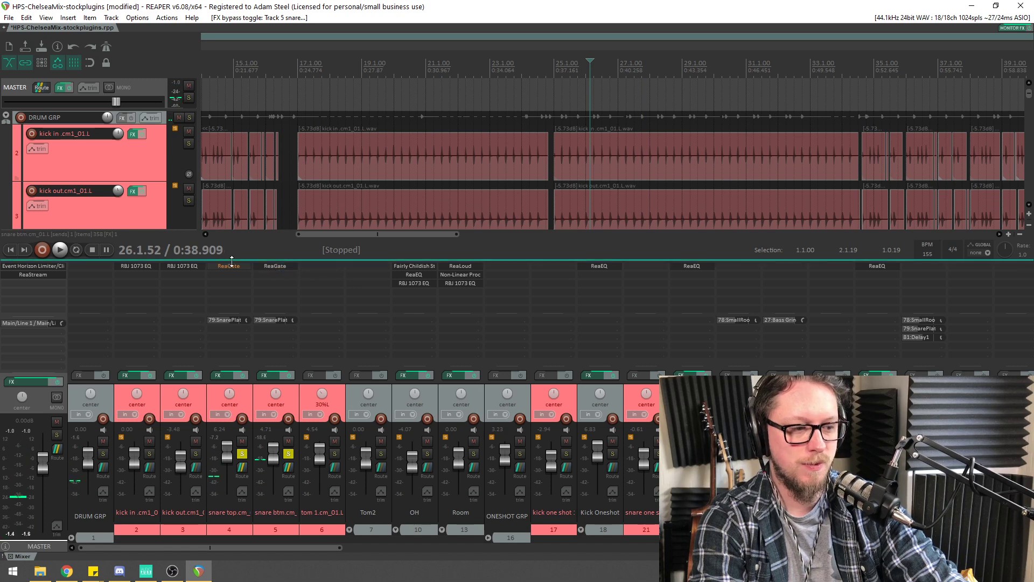
shift+click(230, 266)
Listen to the soloed snare top and snare btm tracks with their gates active
scroll(560, 162, down, 2)
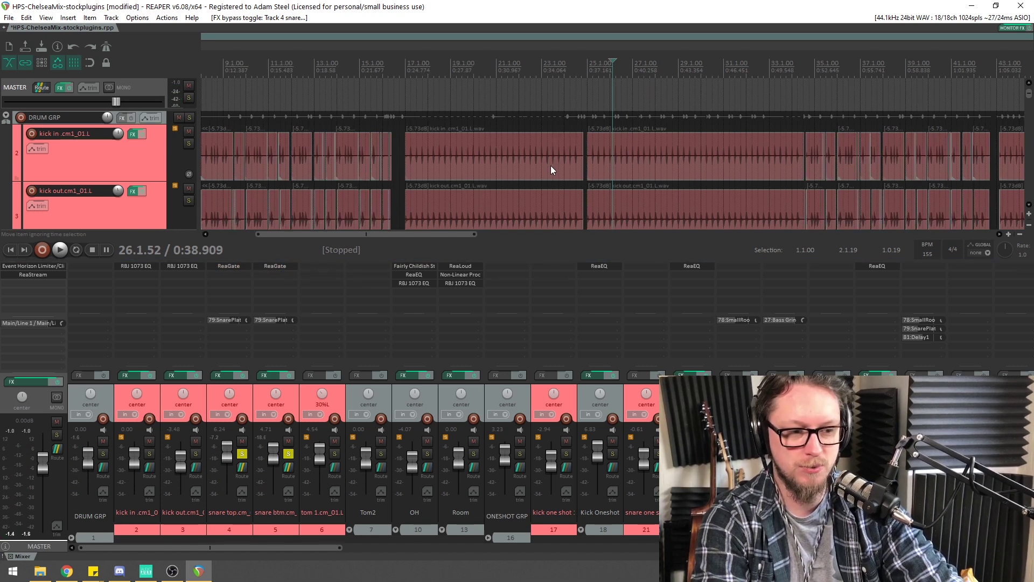
key(space)
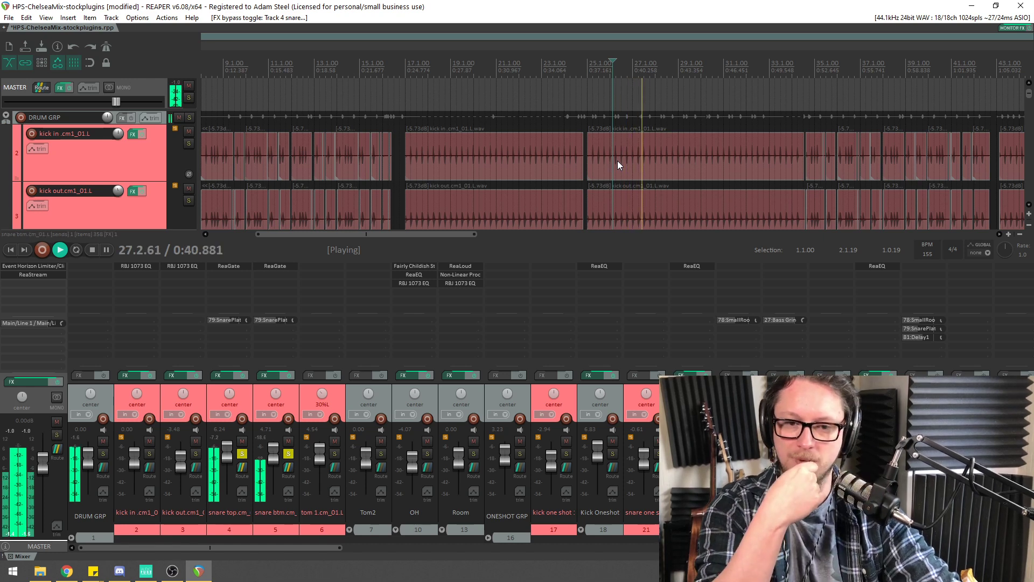
key(space)
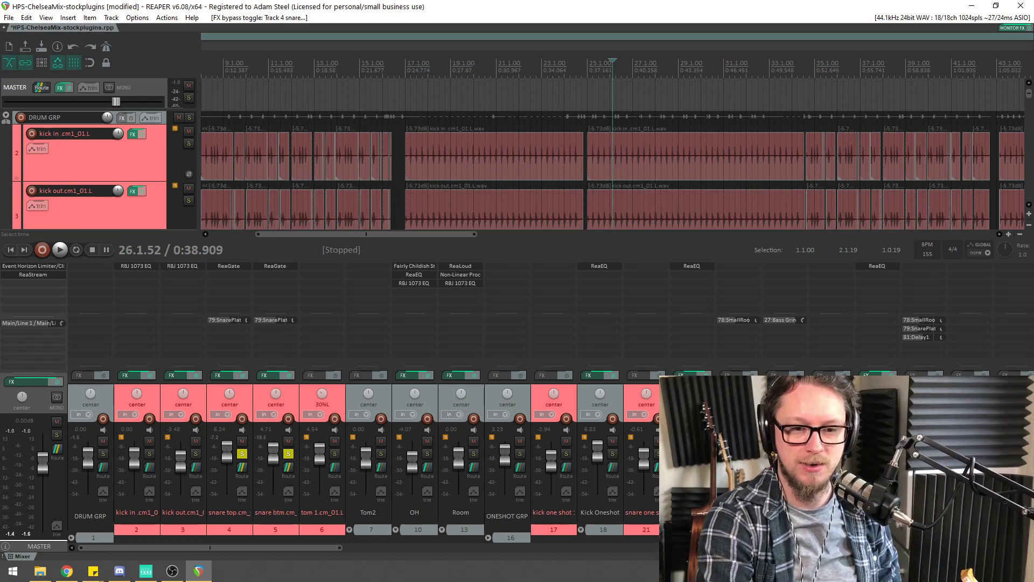
key(space)
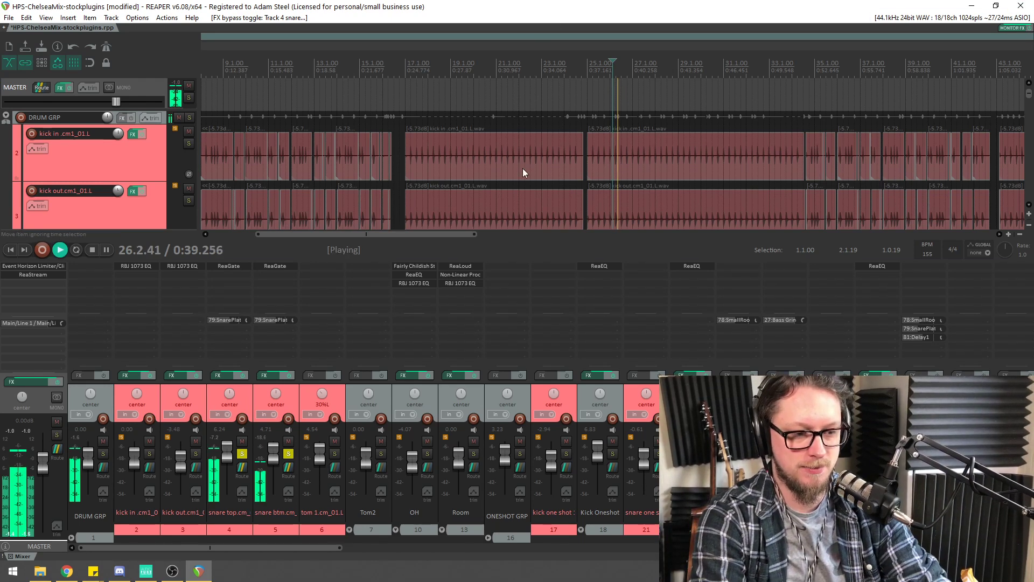
key(space)
Clear the snare solos, solo DRUM GRP and listen to the whole drum kit
click(242, 454)
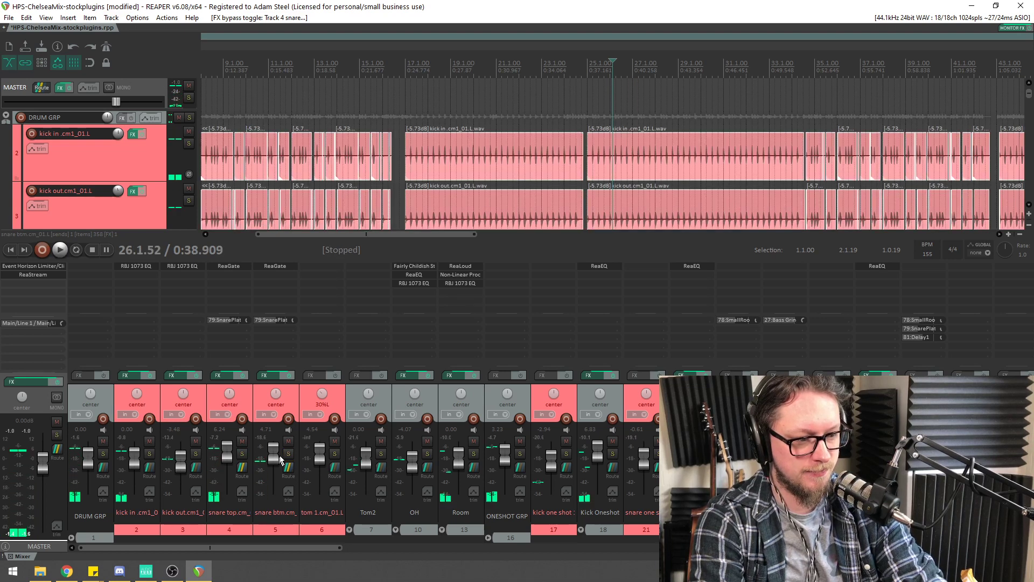
key(space)
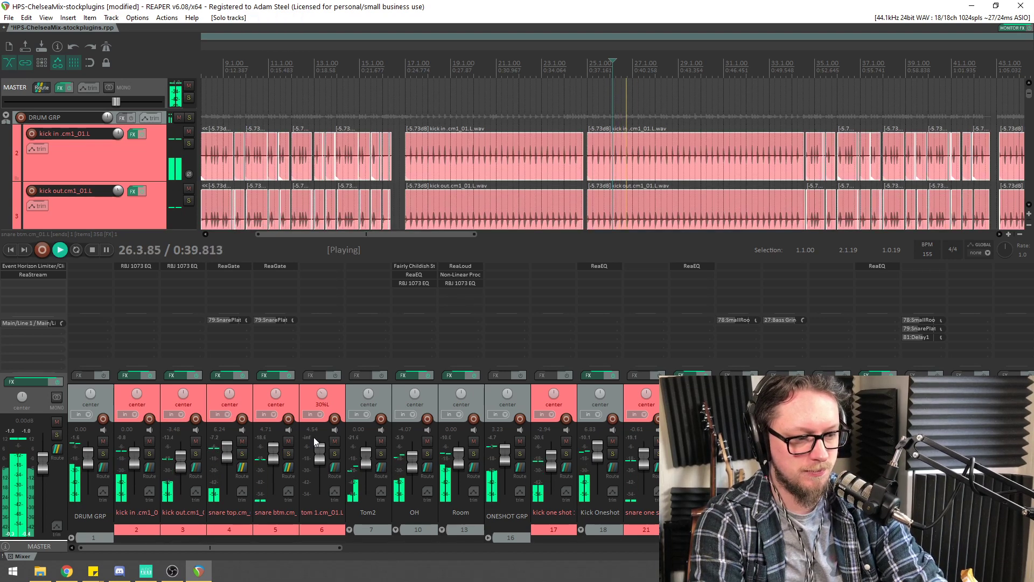
key(space)
click(103, 454)
key(space)
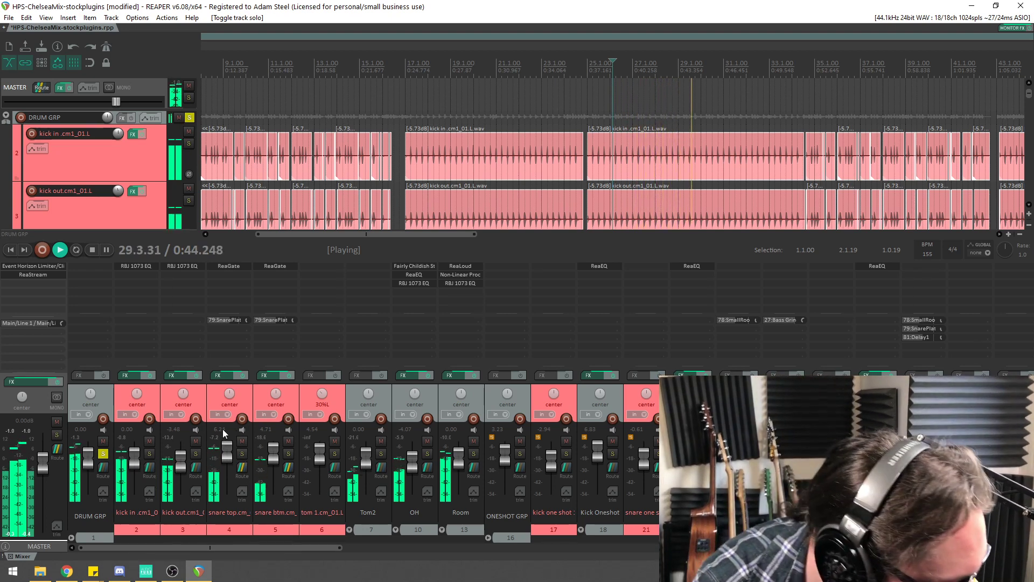
key(space)
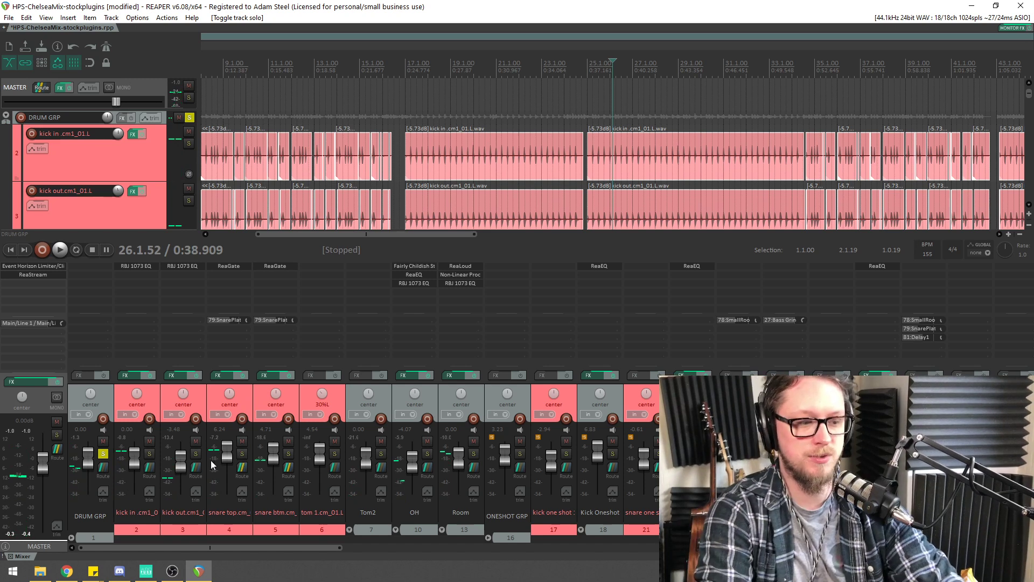
Lower both snare tracks' volumes together, bringing snare top to 0.00 dB and snare btm to -1.53 dB
click(245, 399)
ctrl+click(275, 400)
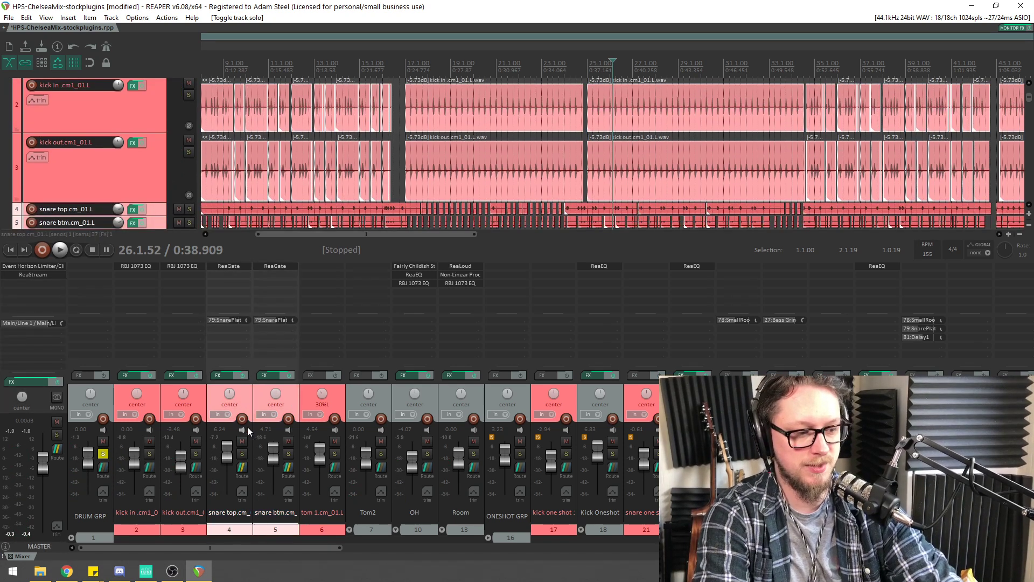
double_click(226, 451)
Raise ReaGate's wet output on snare top and set it to +4.3 on snare btm, closing each gate window
click(228, 266)
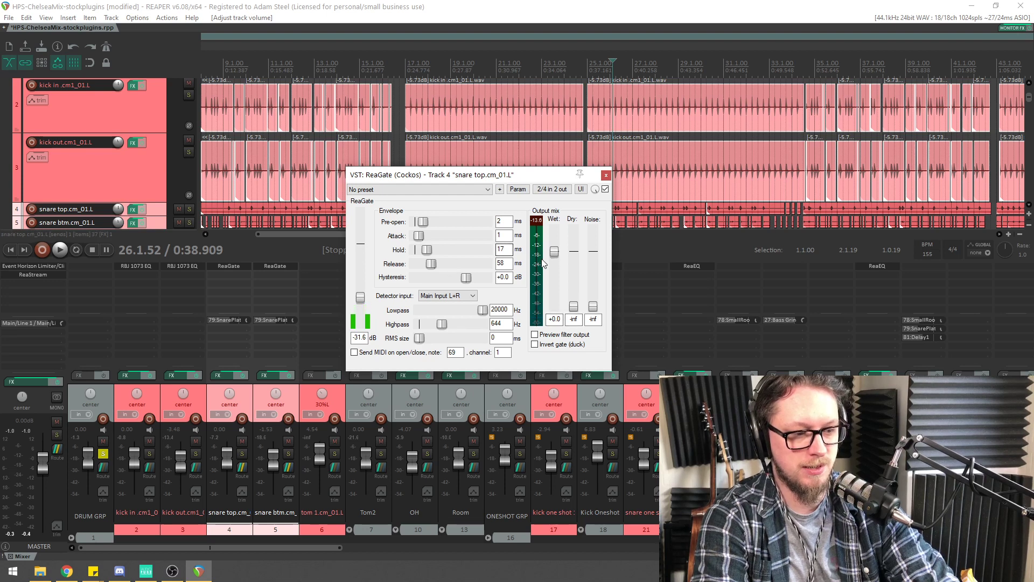
drag(550, 252, 558, 245)
click(606, 175)
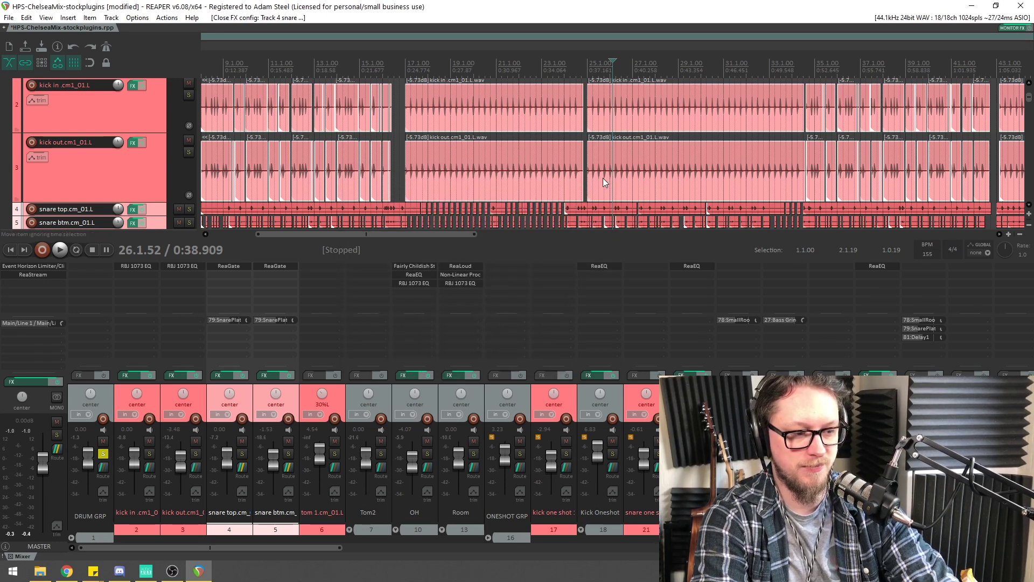
click(278, 265)
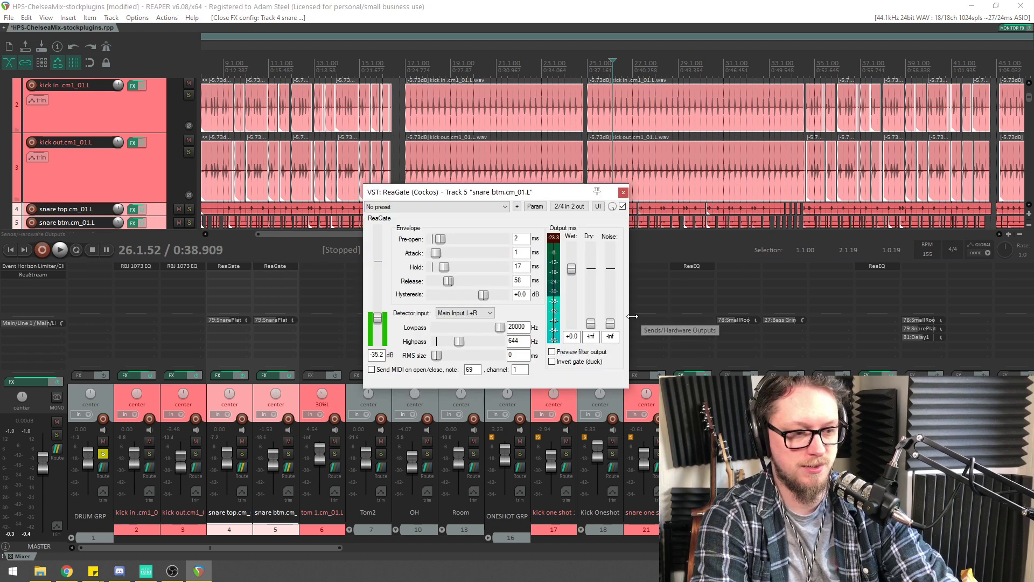
drag(573, 275, 573, 272)
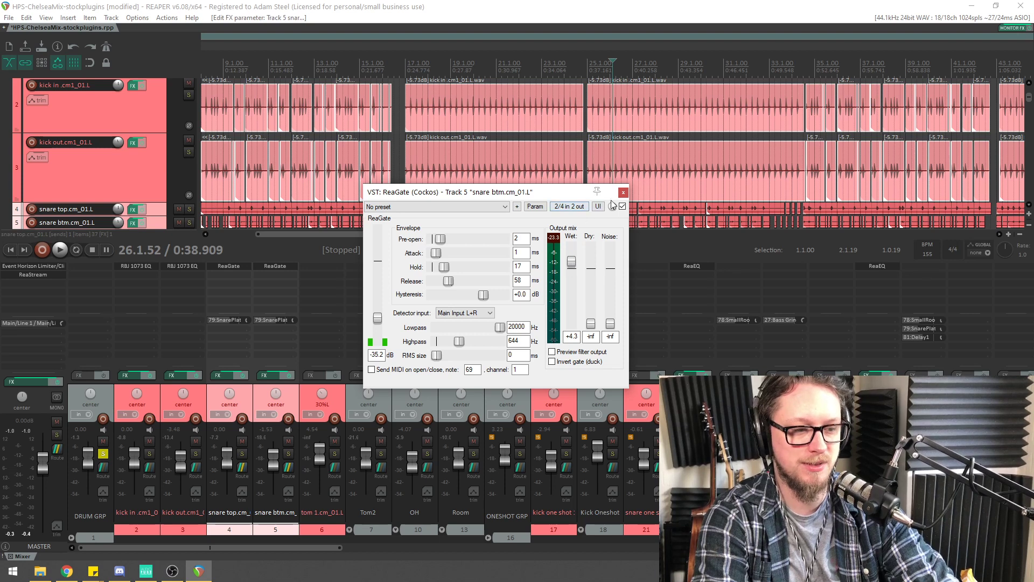
click(623, 193)
Enlarge the snare btm track in the arrangement, inspect its clips and play the soloed drum group
scroll(158, 187, down, 2)
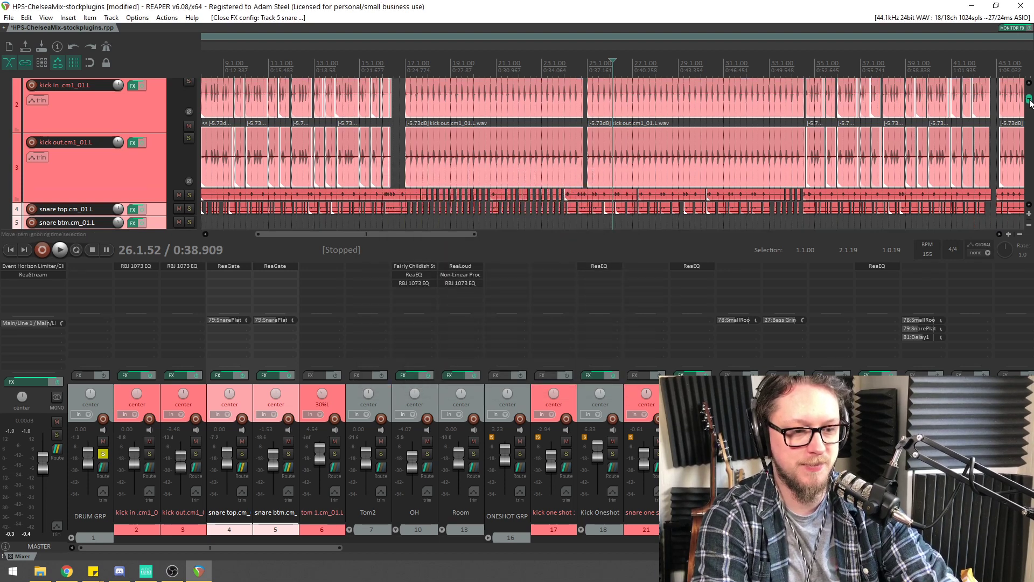
click(158, 186)
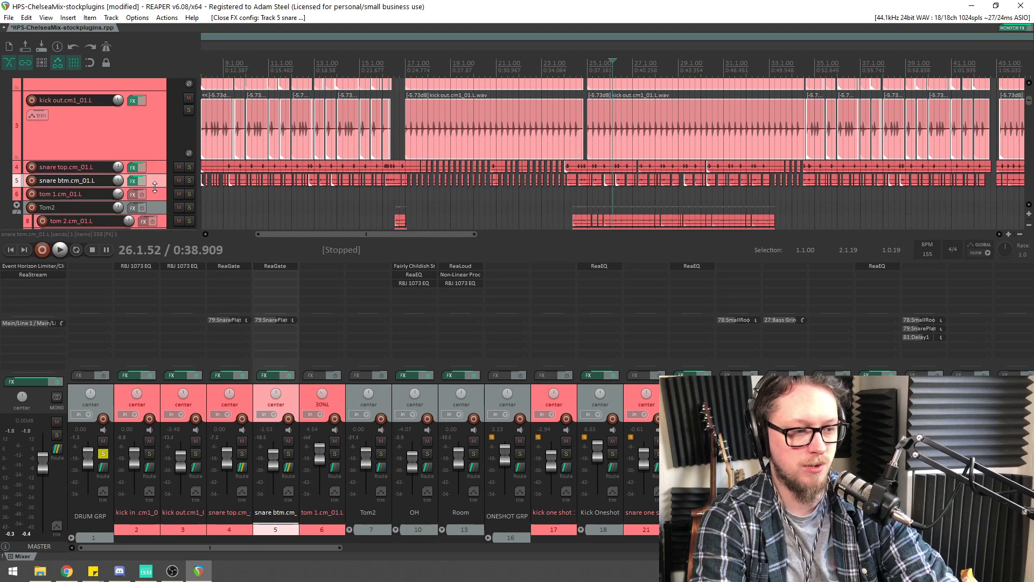
drag(154, 187, 181, 196)
scroll(508, 169, down, 4)
scroll(508, 169, up, 2)
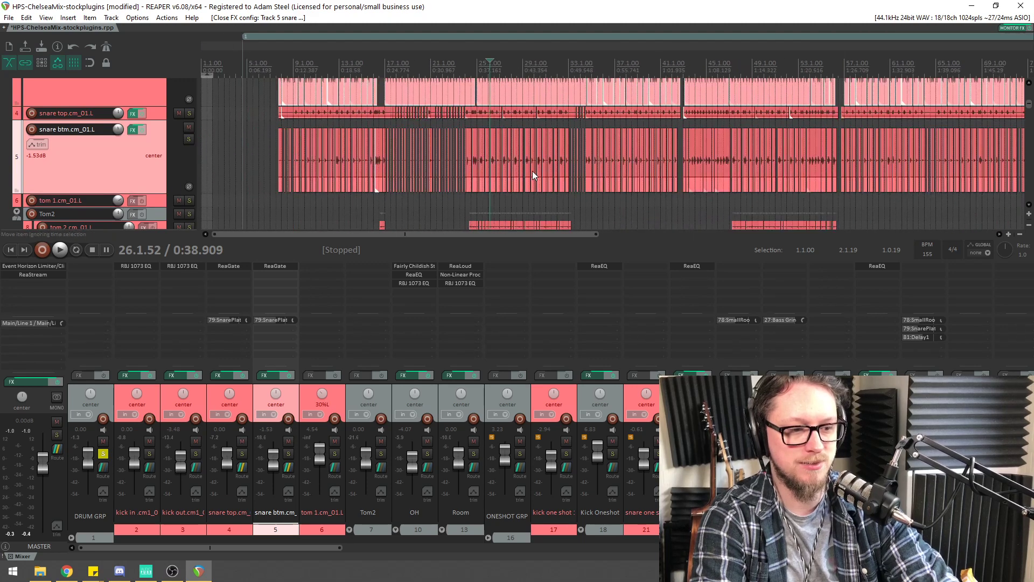
scroll(533, 172, up, 3)
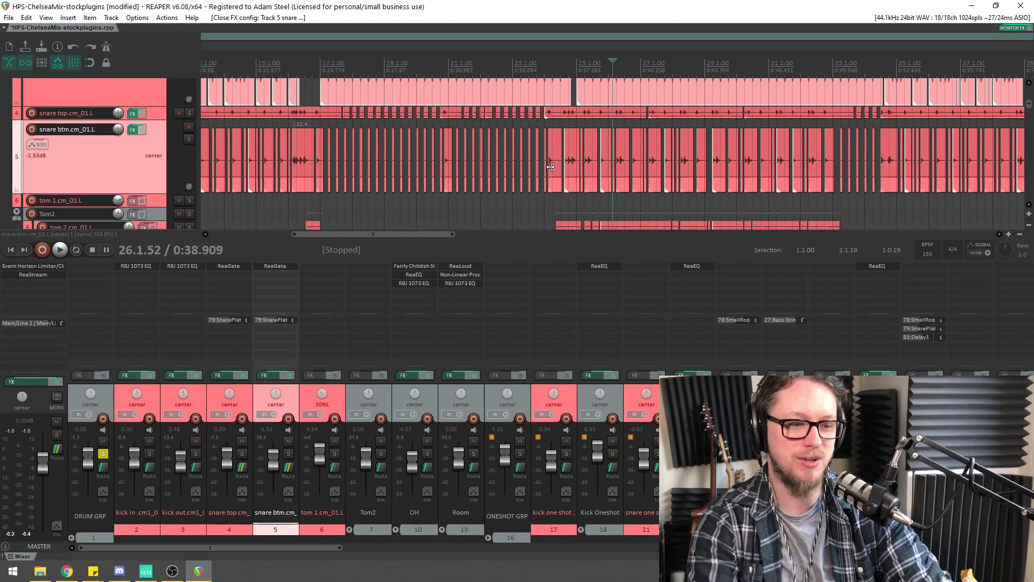
key(space)
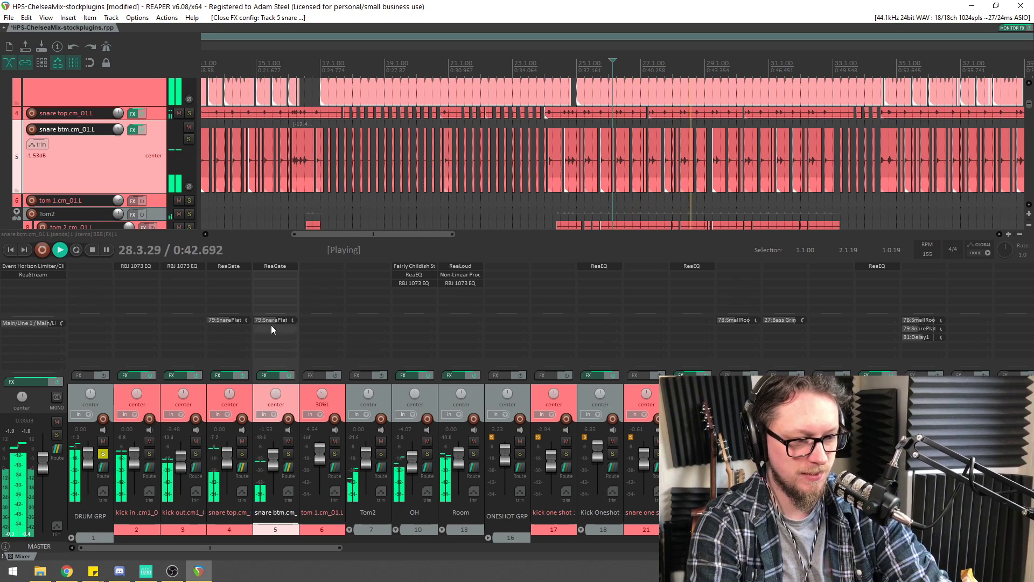
Insert a new track below kick out and make it a folder containing snare top and snare btm
click(201, 392)
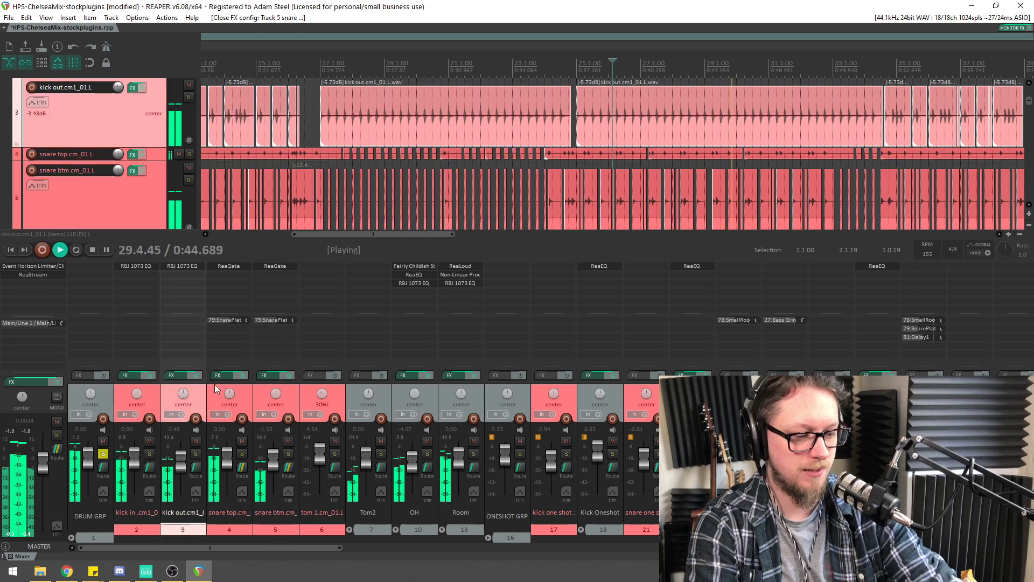
key(space)
key(ctrl+t)
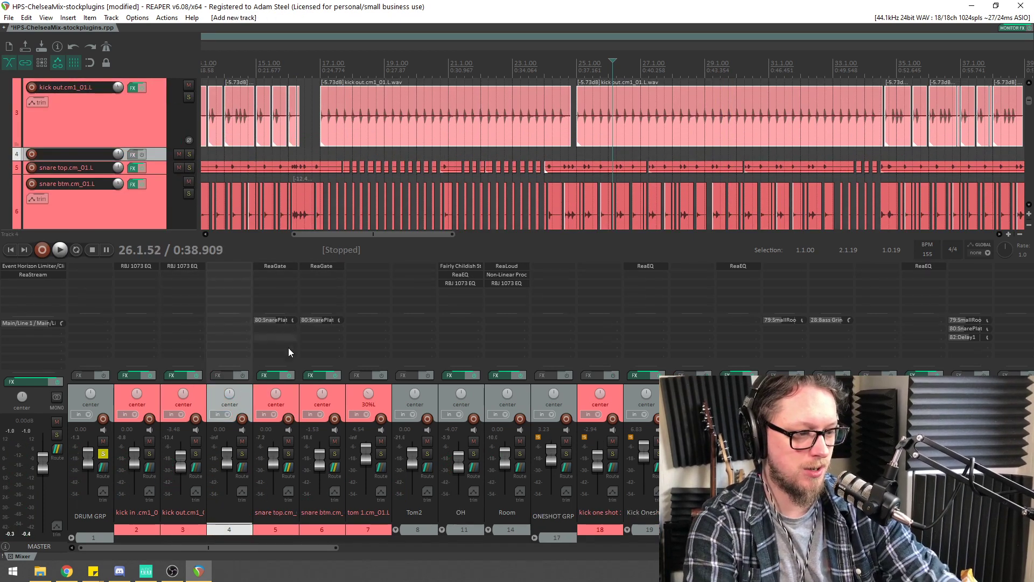
click(166, 170)
shift+click(158, 188)
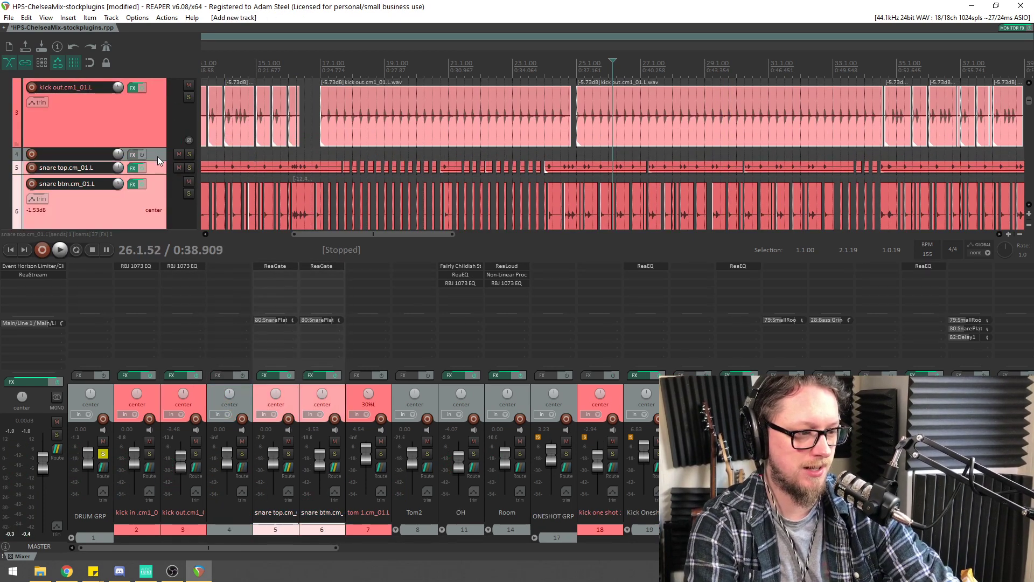
drag(160, 157, 155, 157)
Name the new folder track Snare
double_click(100, 155)
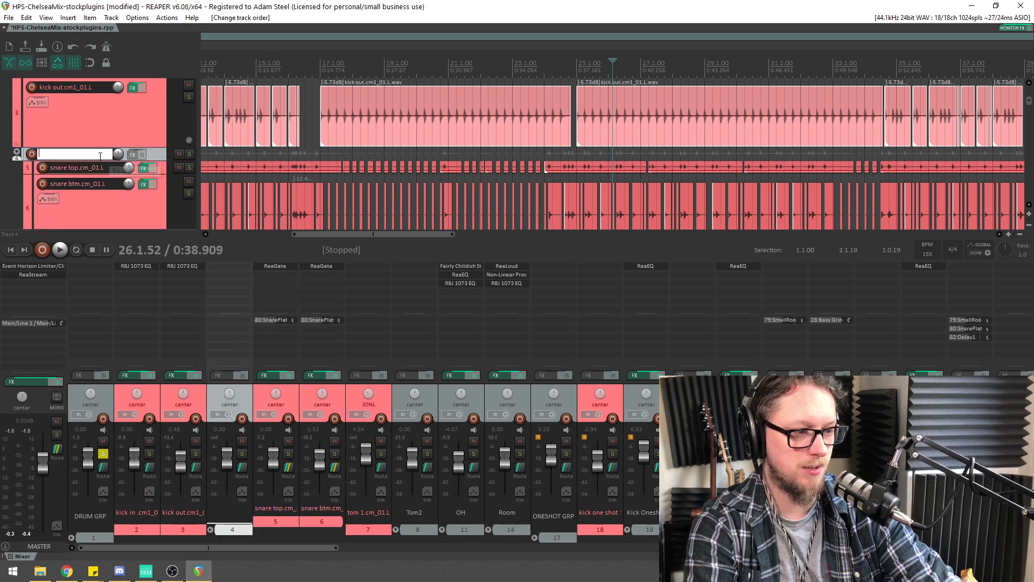
text(Snare)
key(Return)
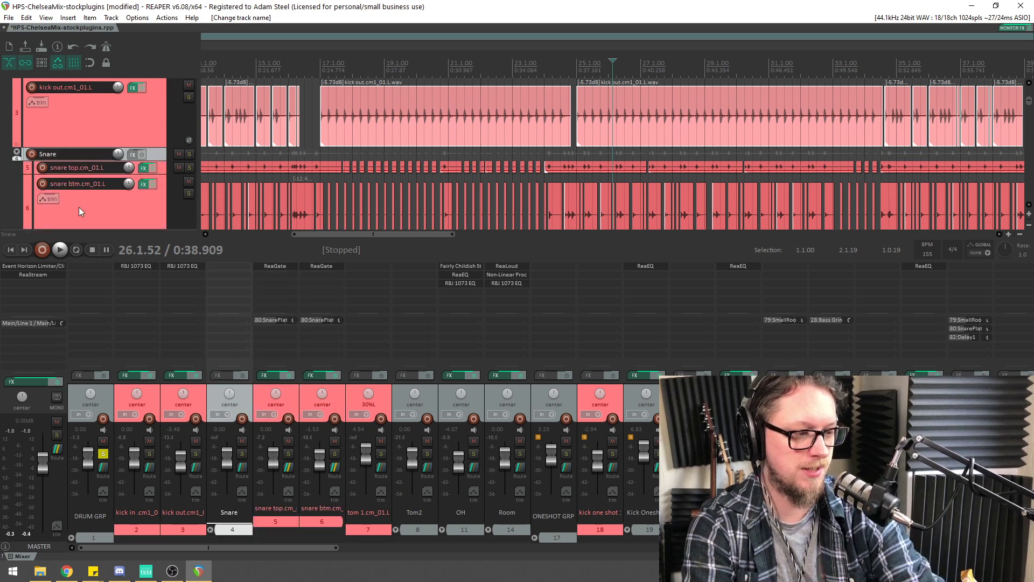
Solo the Snare folder track and start playback around bar 26
click(242, 454)
key(space)
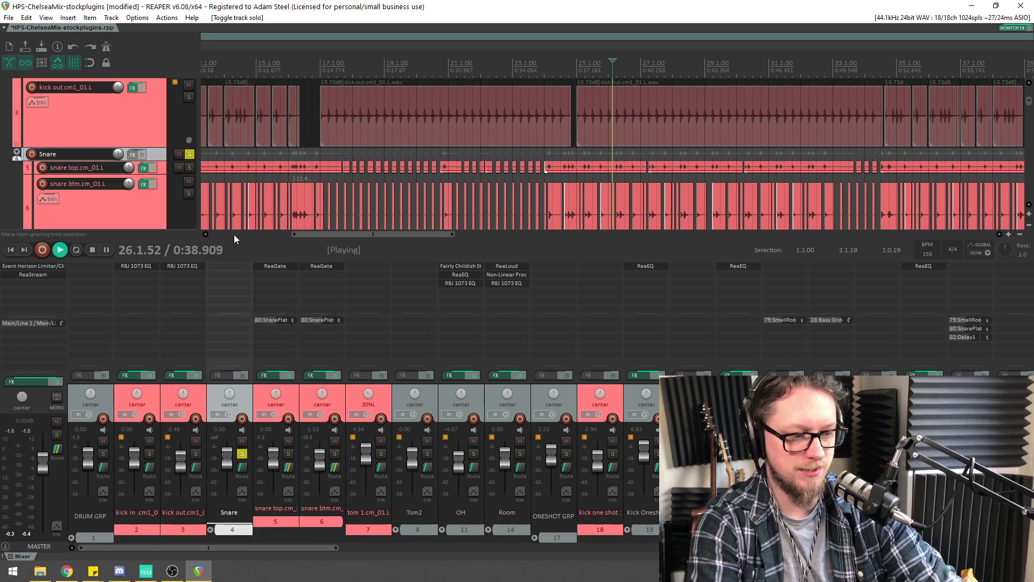
scroll(481, 92, up, 4)
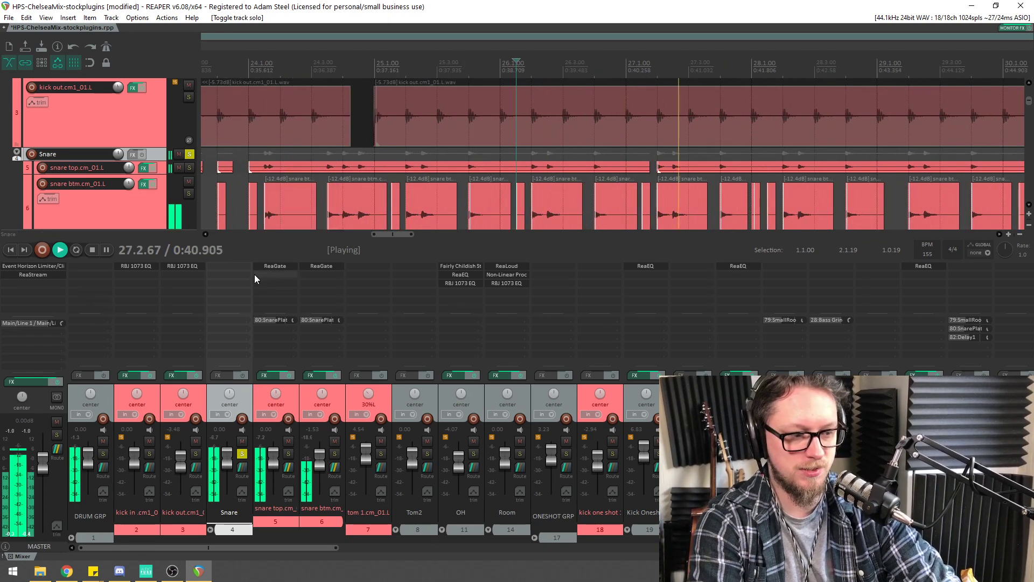
Add the JS: NP1136 Peak Limiter effect to the Snare folder track, keeping its window clear of the arrangement
double_click(230, 270)
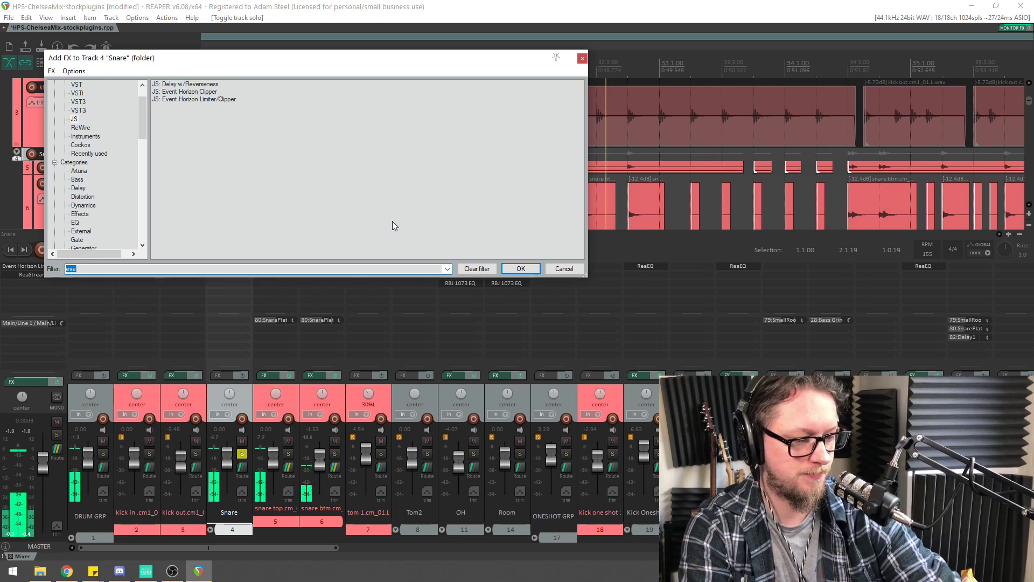
text(36)
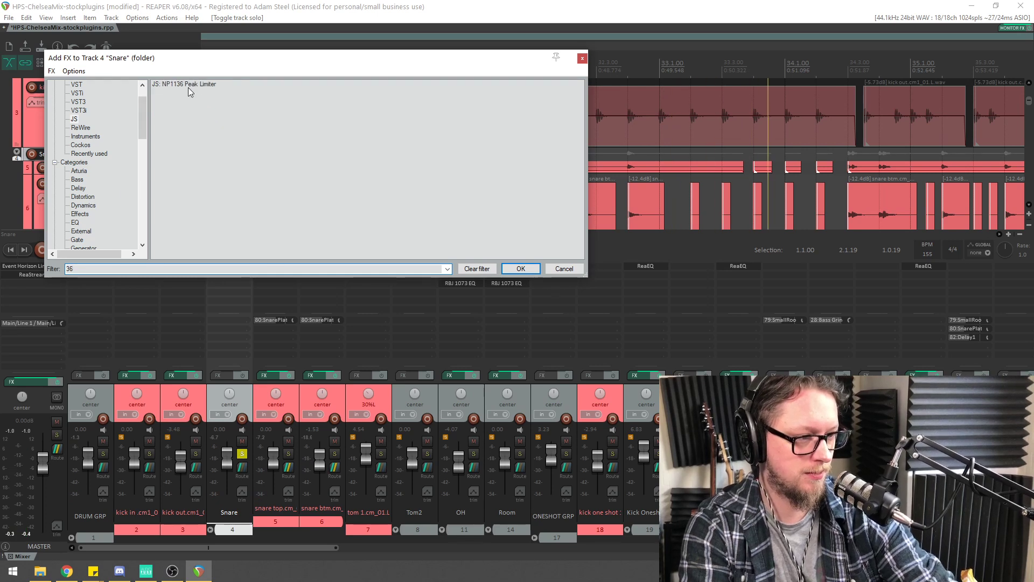
double_click(208, 87)
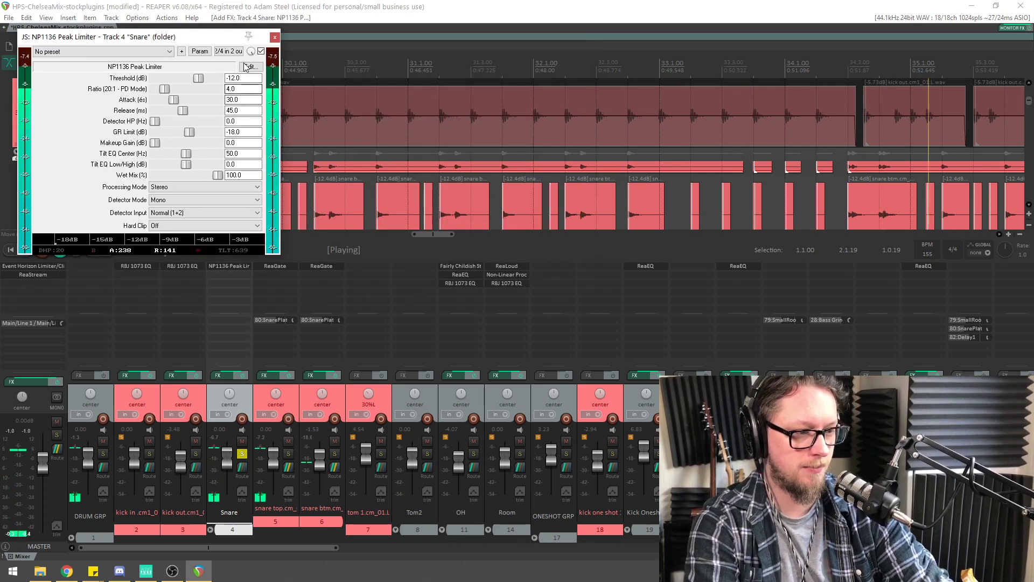
drag(189, 34, 416, 233)
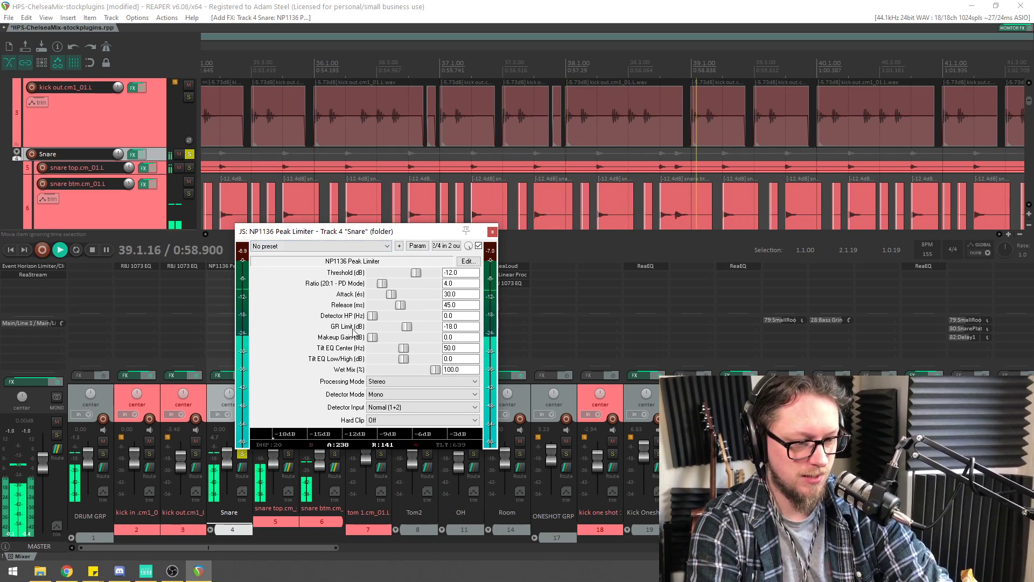
Lower the Snare limiter's threshold to -20.89 dB during playback and stop the transport
drag(419, 277, 402, 280)
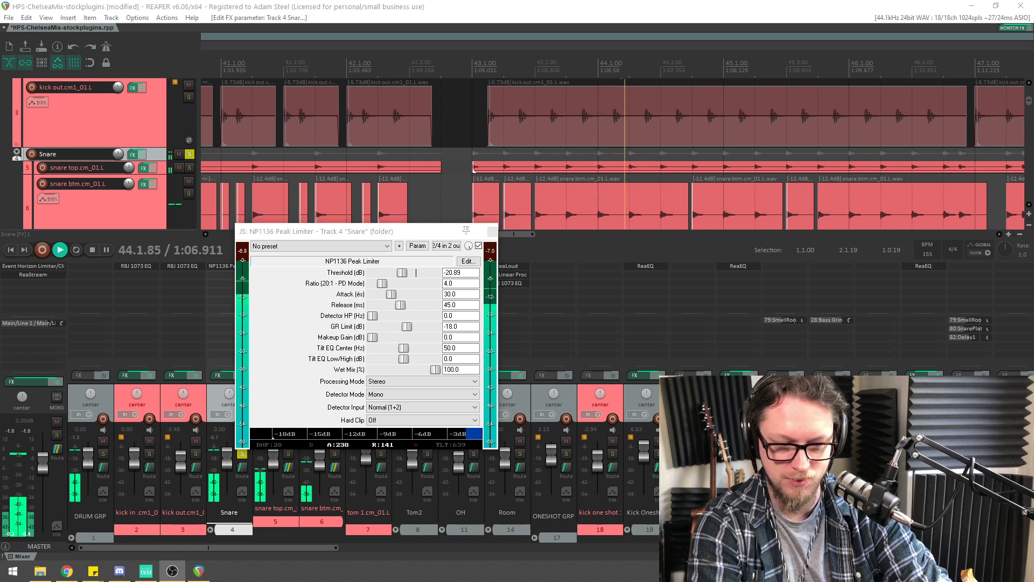
click(616, 48)
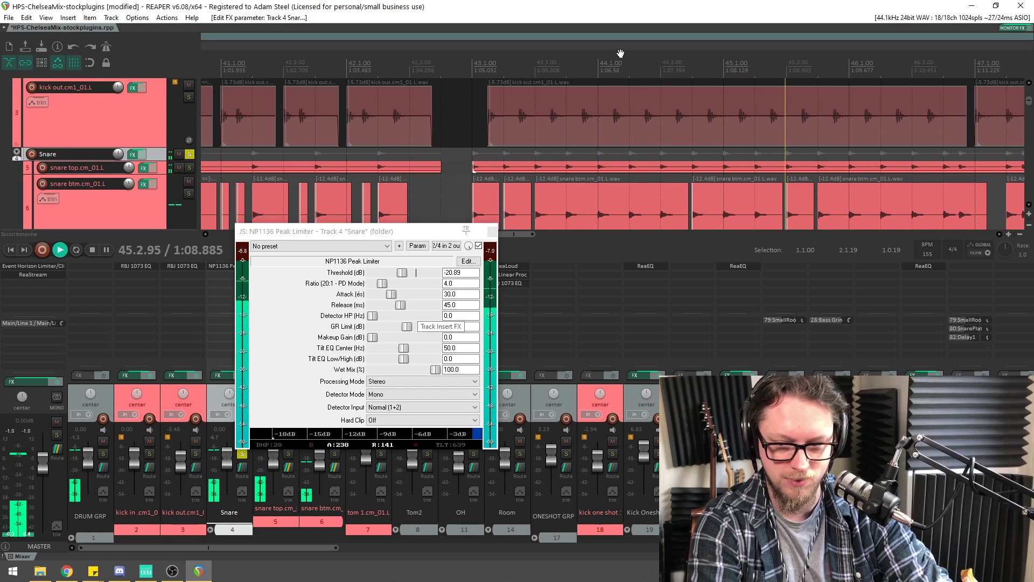
key(space)
scroll(592, 129, down, 6)
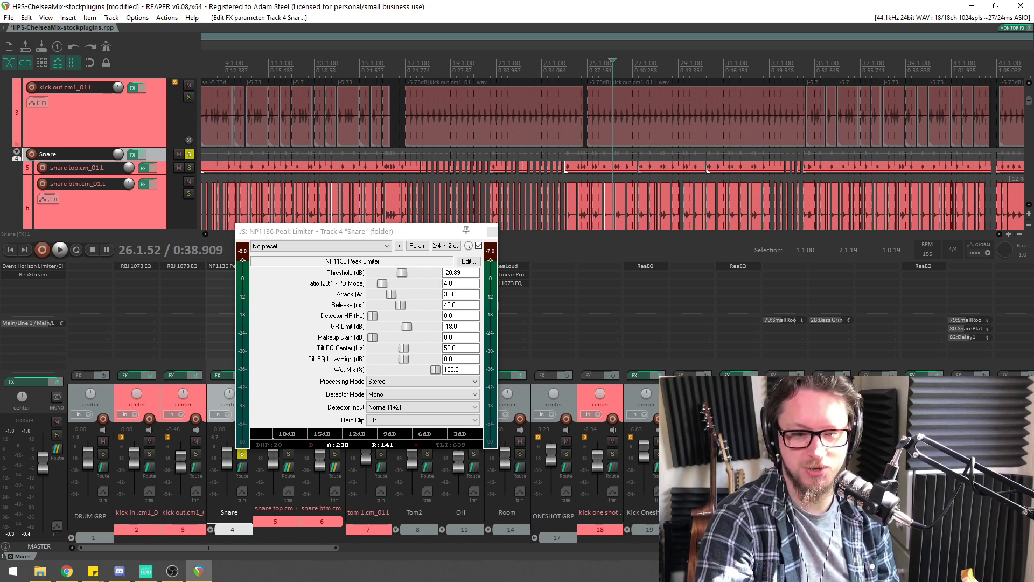
key(alt+Tab)
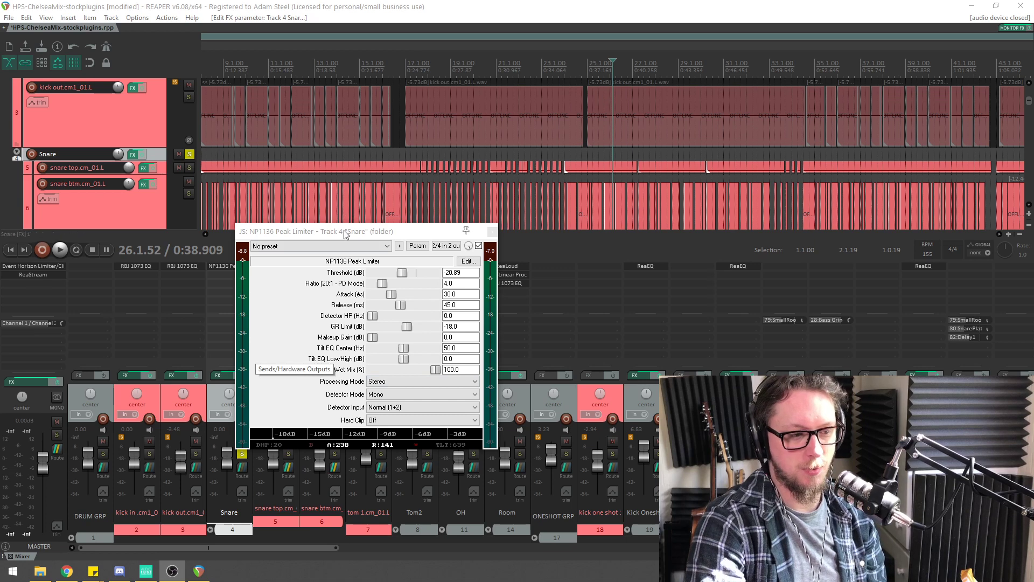
drag(345, 233, 308, 236)
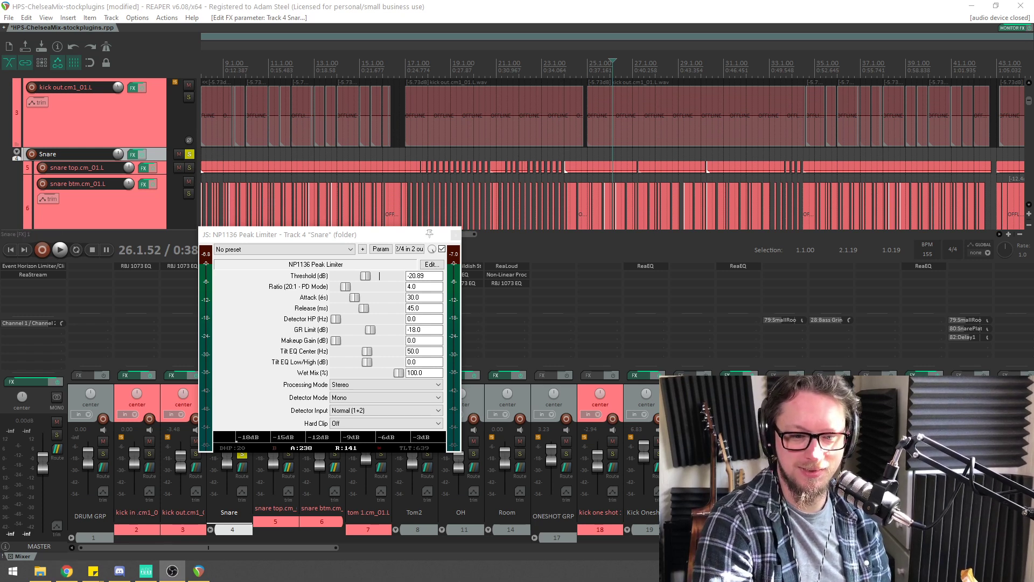
key(alt+Tab)
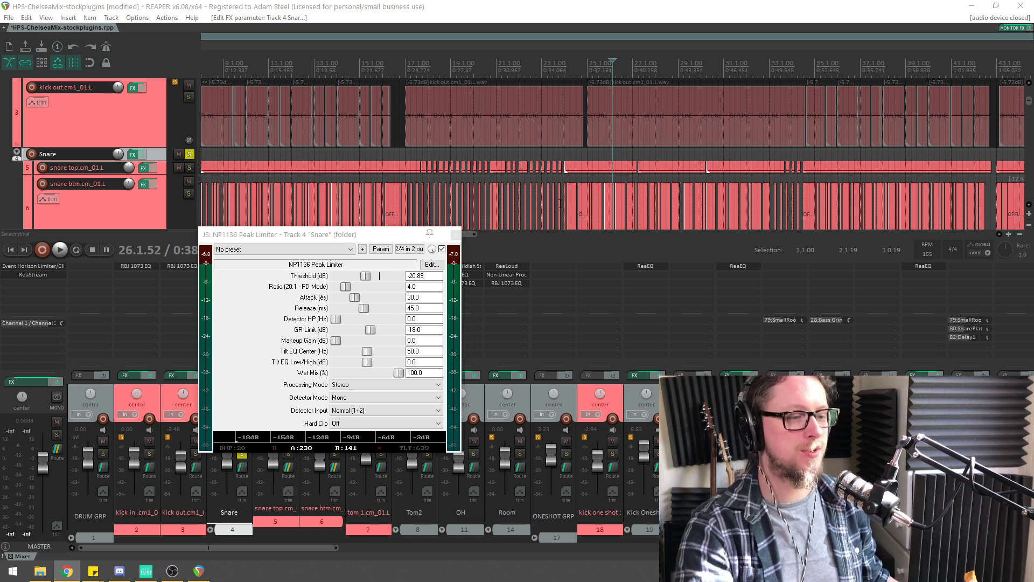
drag(338, 236, 330, 229)
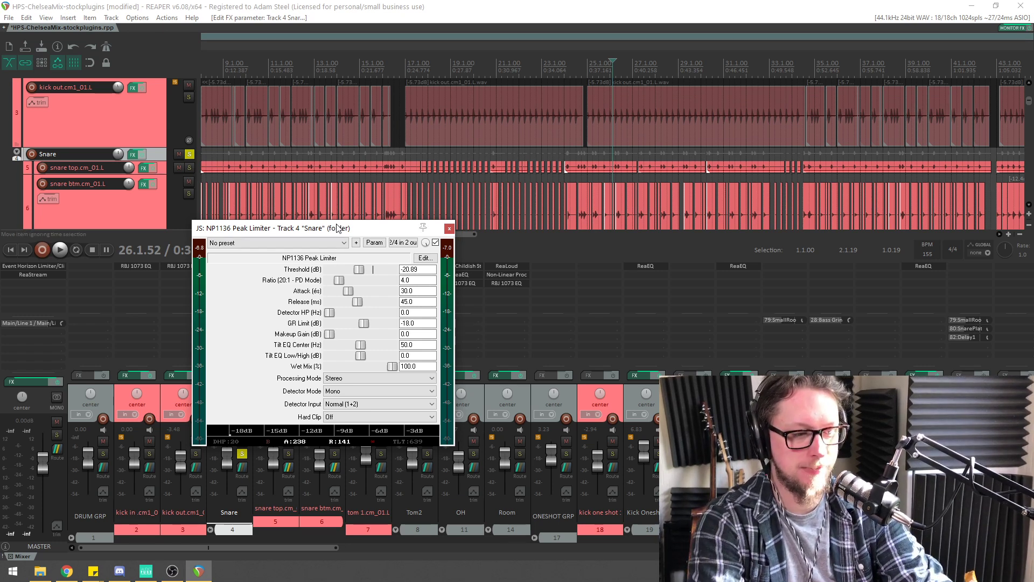
drag(338, 228, 313, 211)
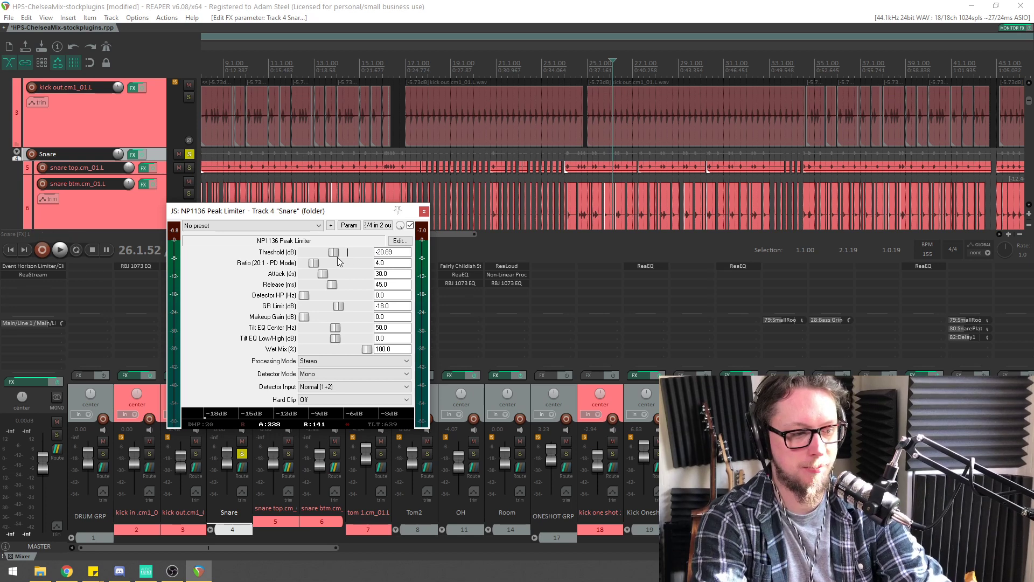
Play the soloed Snare folder and set the NP1136 Peak Limiter's threshold to -26.37 dB
key(space)
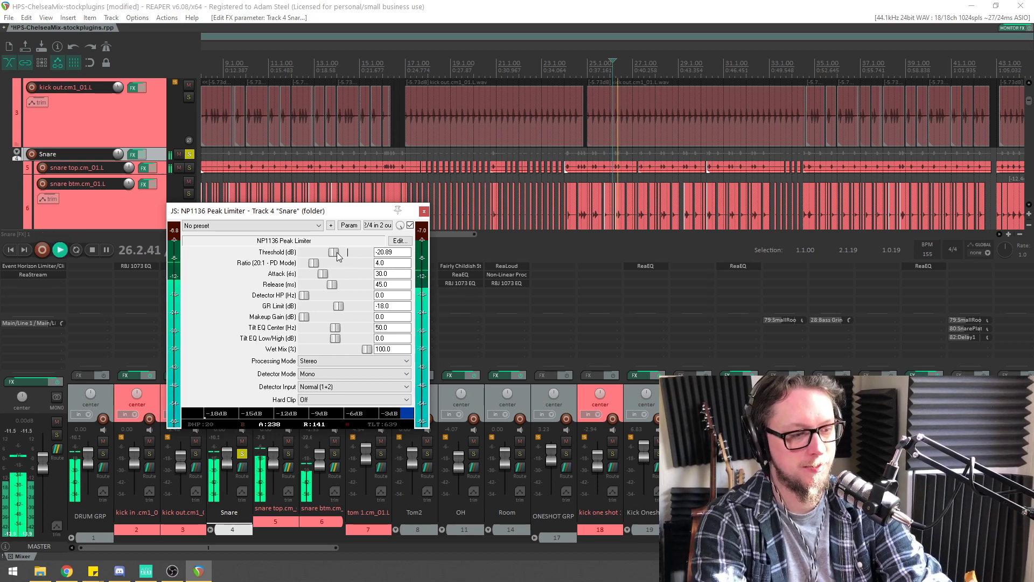
drag(335, 258, 328, 256)
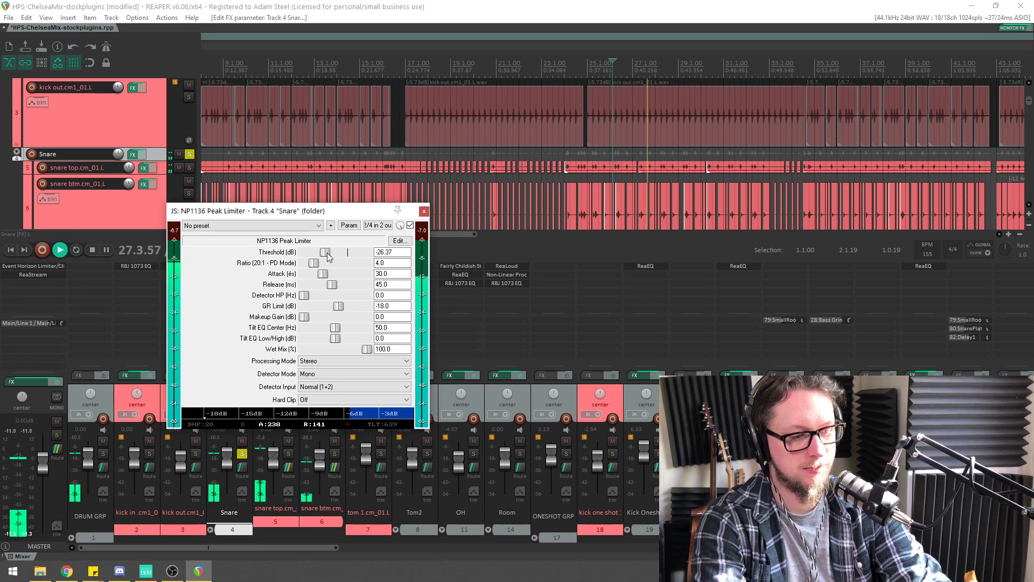
drag(327, 255, 330, 272)
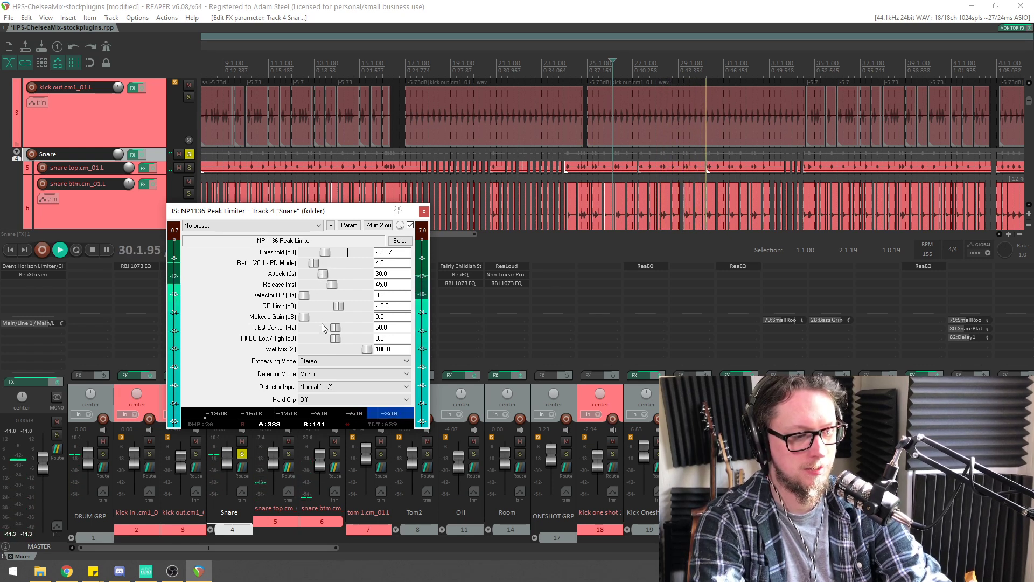
Try makeup gains of 3.58 dB and 7.16 dB on the Snare limiter, comparing each with the bypassed signal
drag(304, 317, 310, 316)
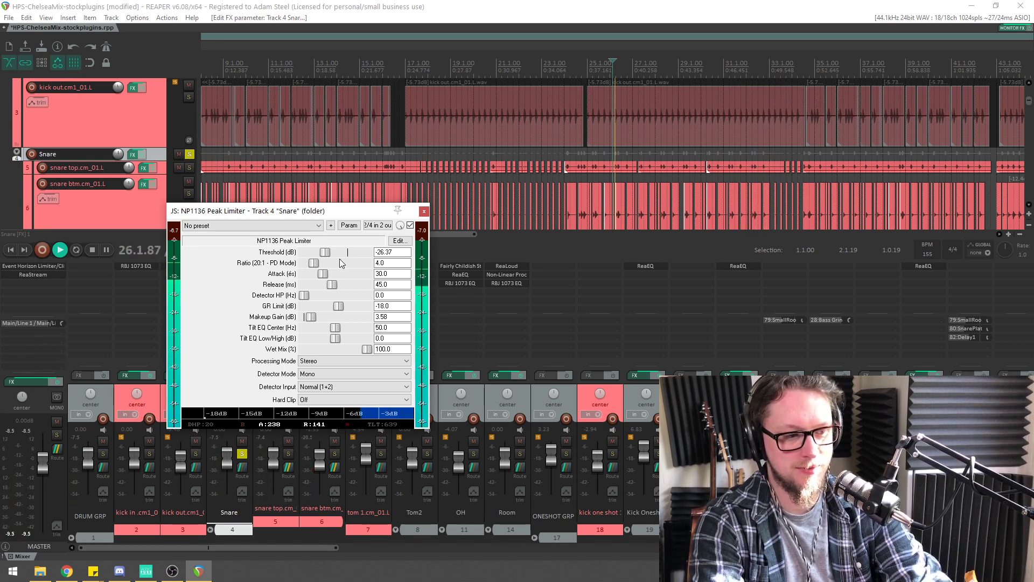
click(409, 226)
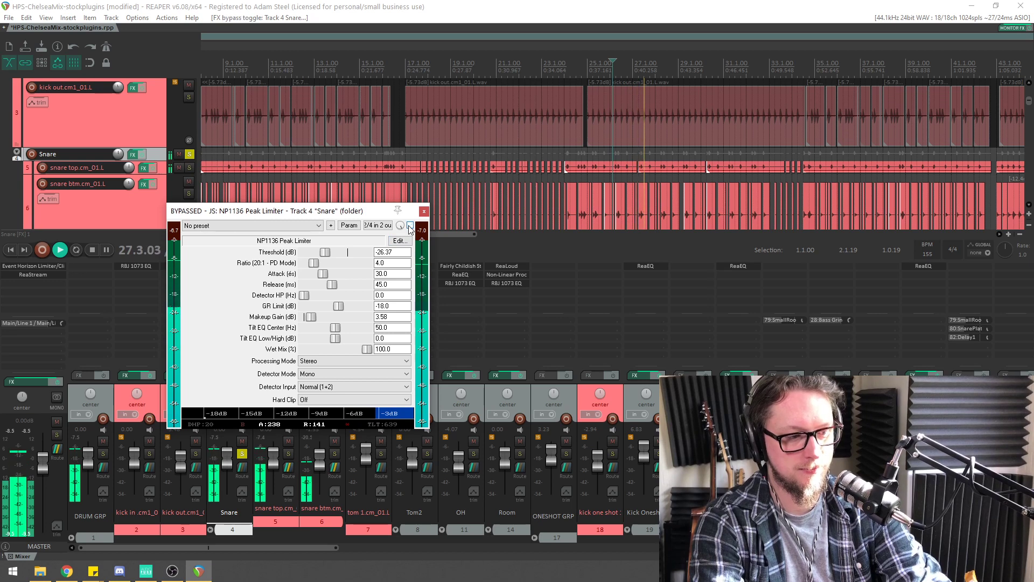
click(409, 226)
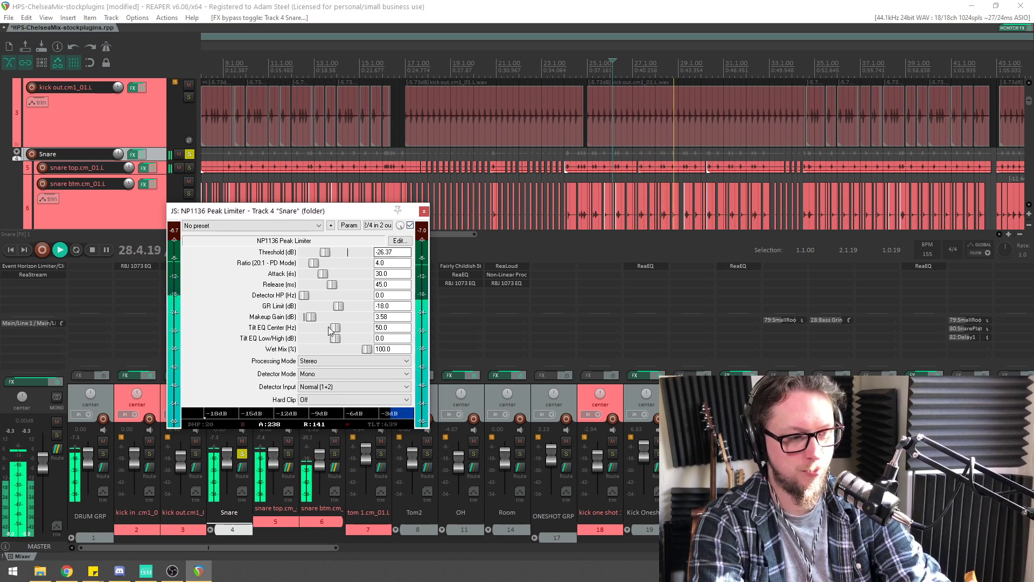
drag(314, 318, 319, 319)
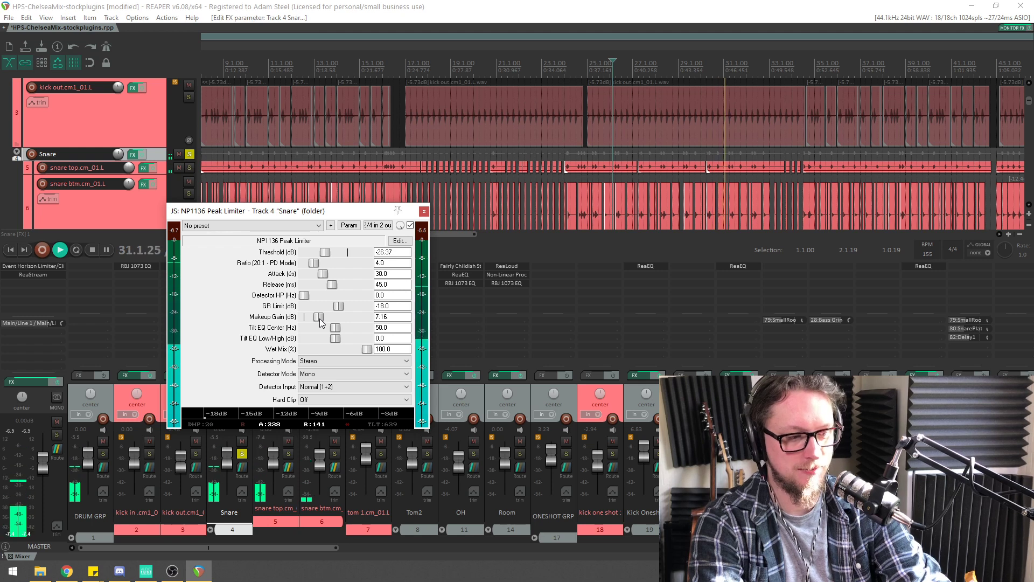
click(410, 225)
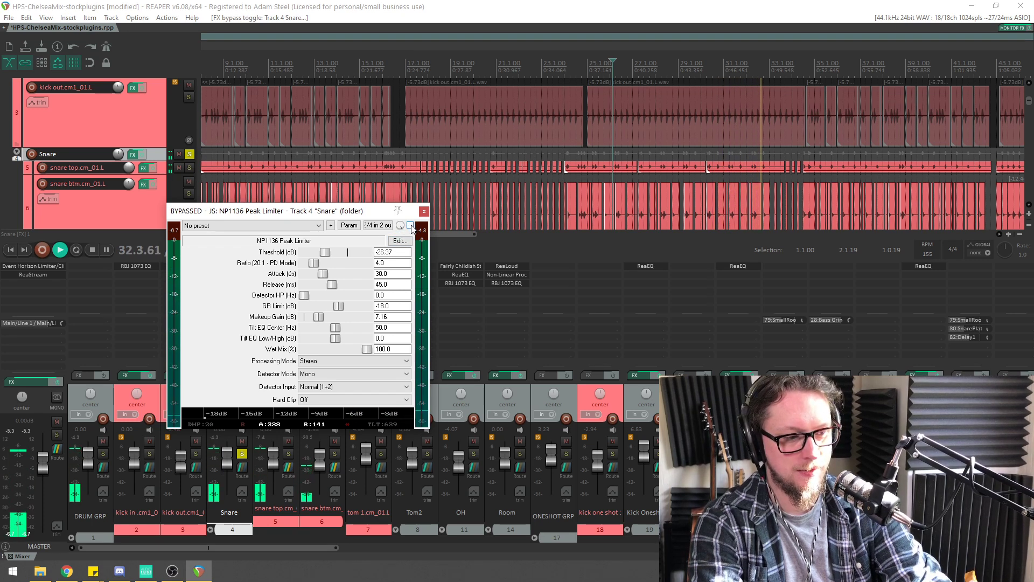
click(411, 225)
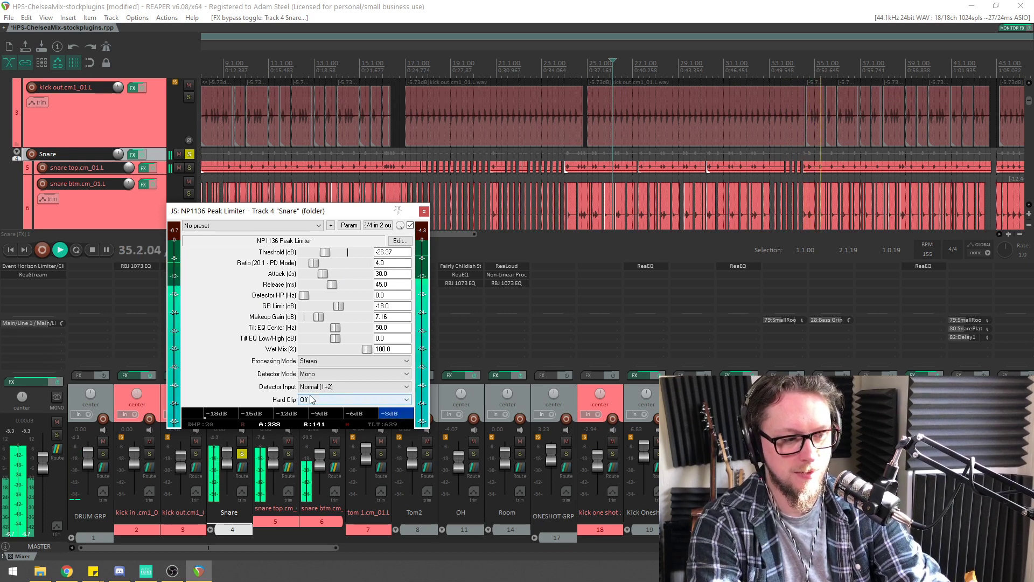
click(411, 226)
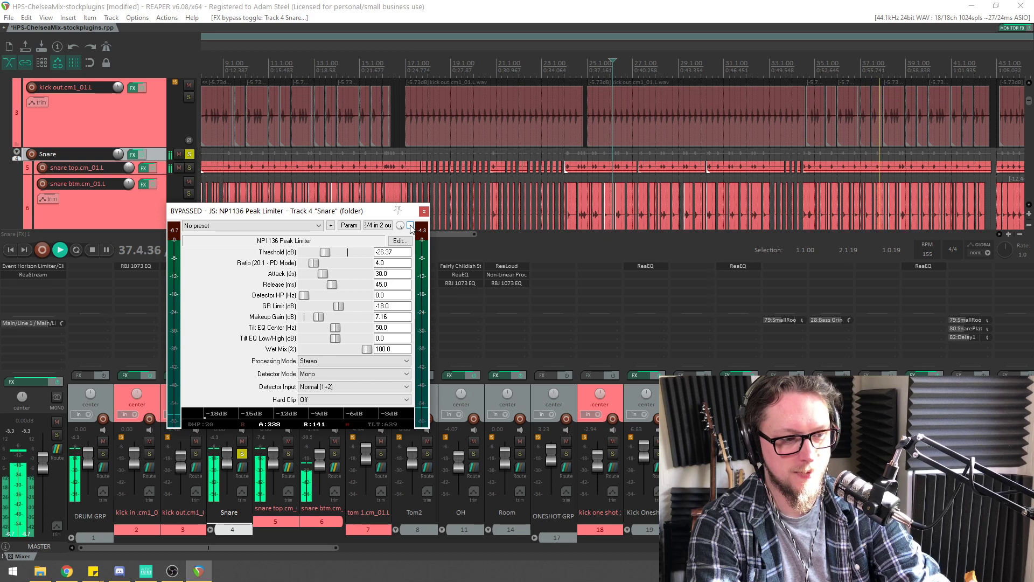
click(411, 225)
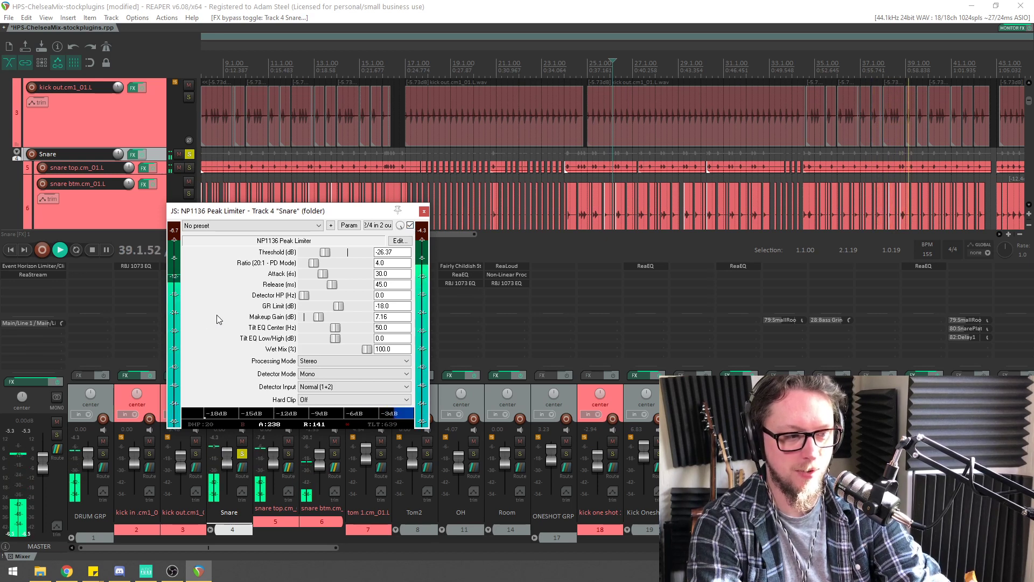
Set the Snare limiter's attack to 75.29 and its makeup gain to 5.87 dB, and compare with the bypassed signal
drag(323, 273, 352, 274)
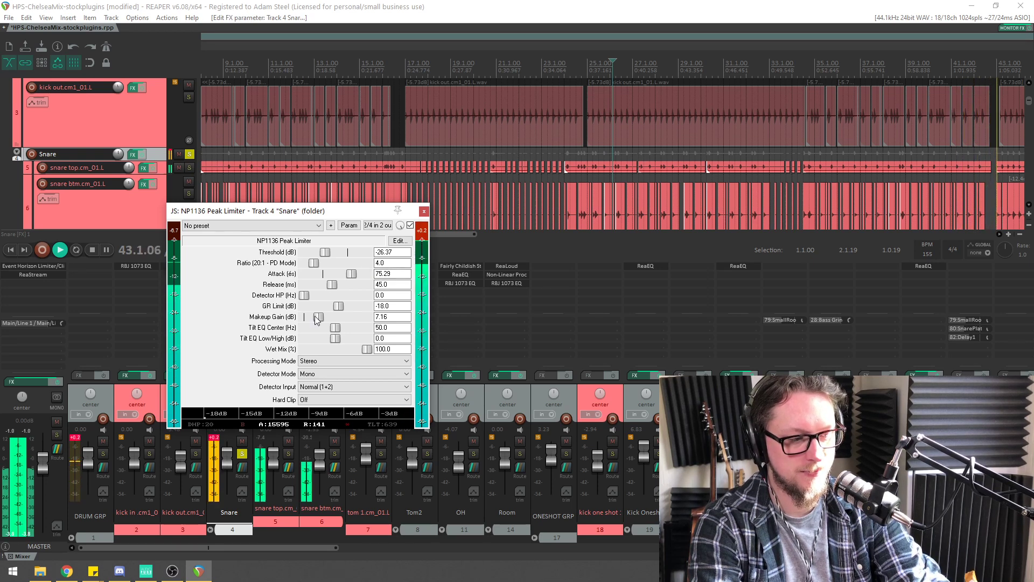
drag(317, 320, 315, 318)
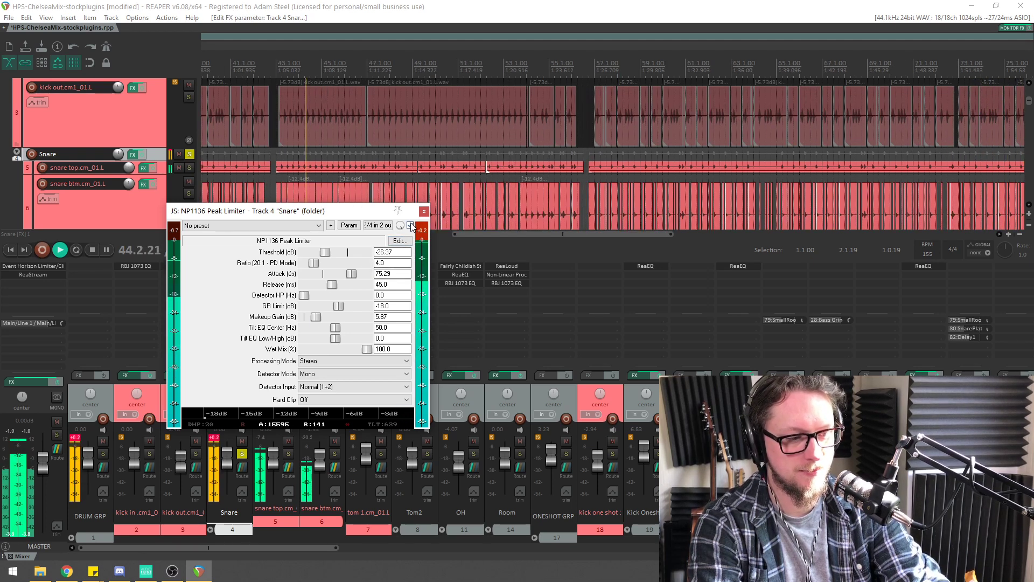
click(410, 225)
click(410, 225)
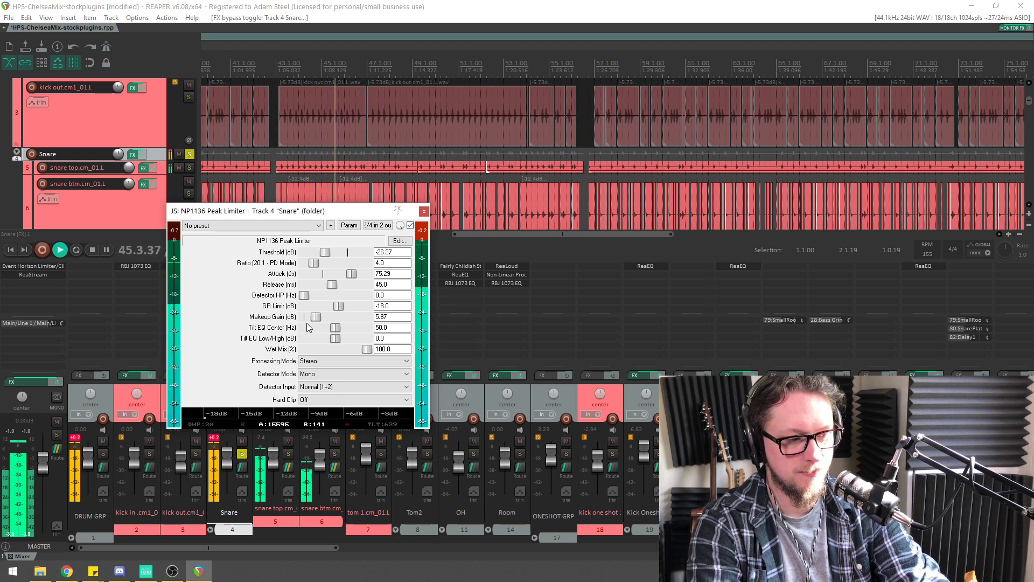
Reduce the Snare limiter's makeup gain to 4.07 dB and compare it with the bypassed signal
drag(315, 318, 312, 321)
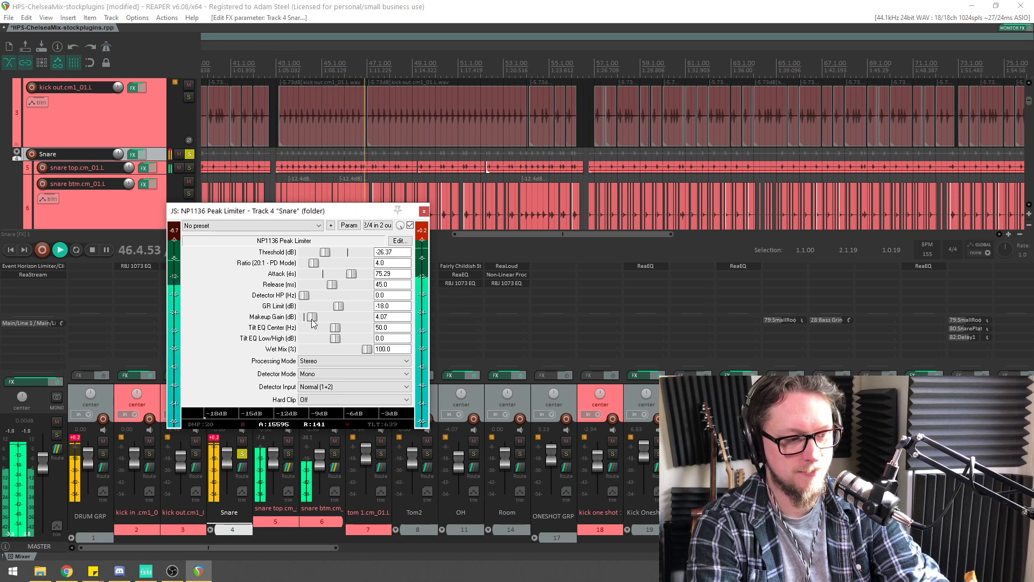
click(410, 225)
click(410, 225)
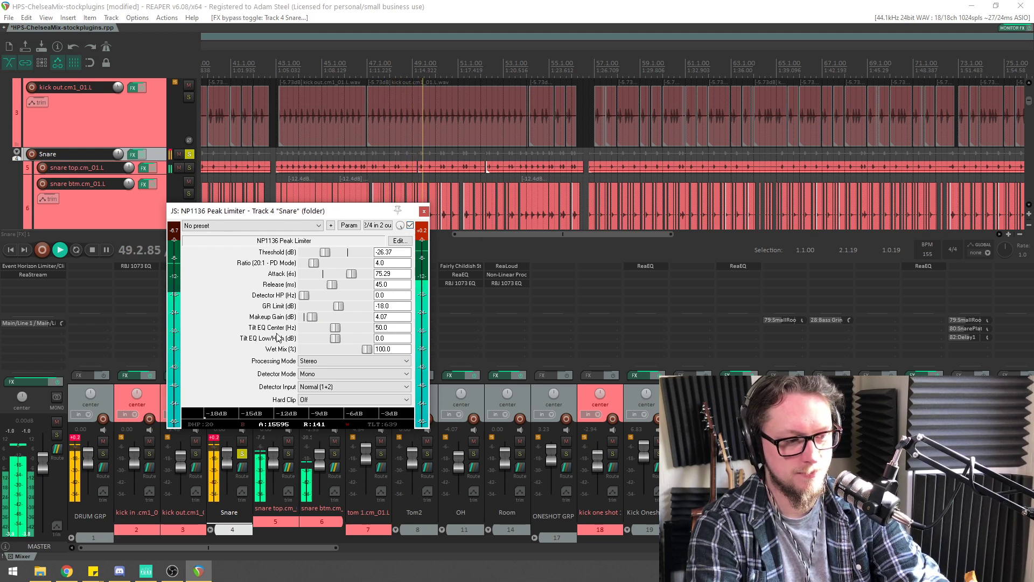
Set the Snare limiter's makeup gain to 2.01 dB, compare with bypass, stop playback and close the limiter window
drag(312, 317, 306, 315)
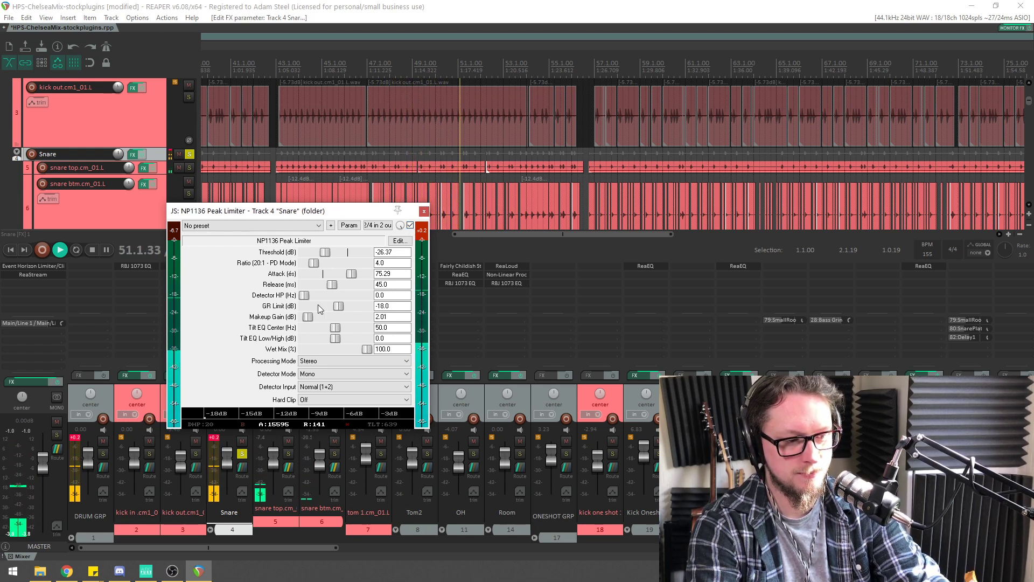
click(411, 226)
click(410, 226)
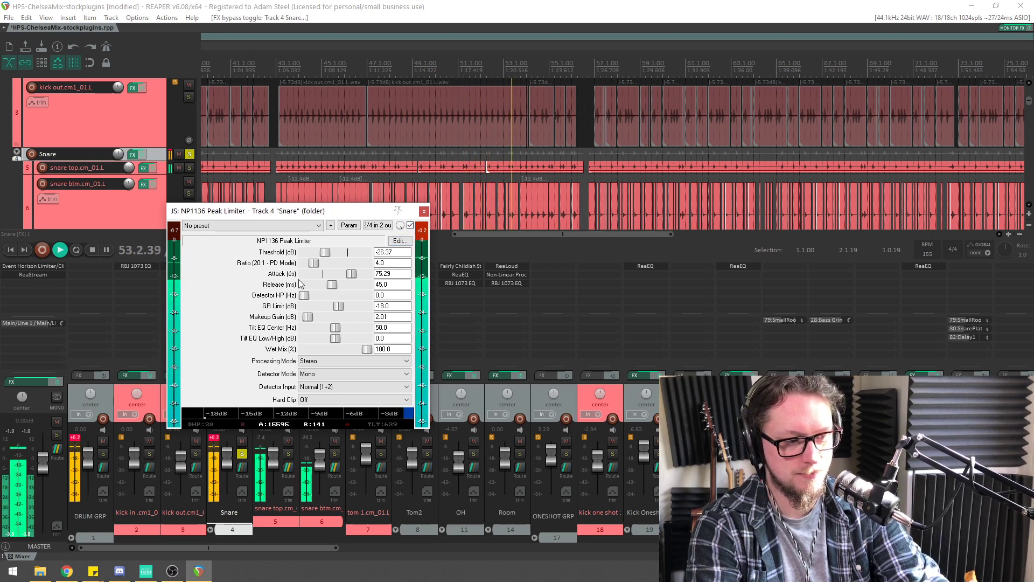
key(space)
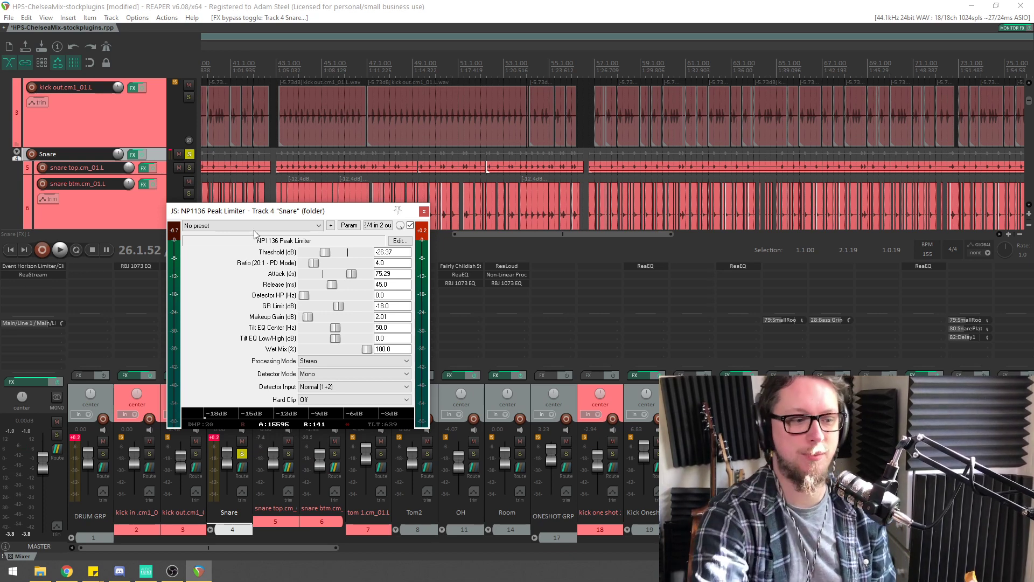
click(425, 211)
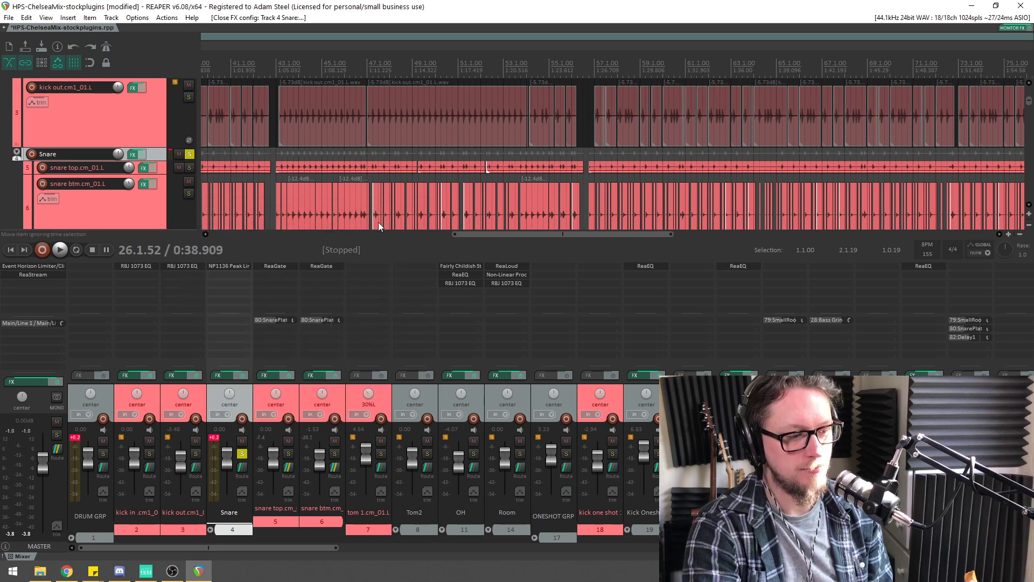
Copy the RBJ 1073 EQ from the kick out track to the Snare folder after its limiter and open the copy's settings
drag(192, 266, 233, 281)
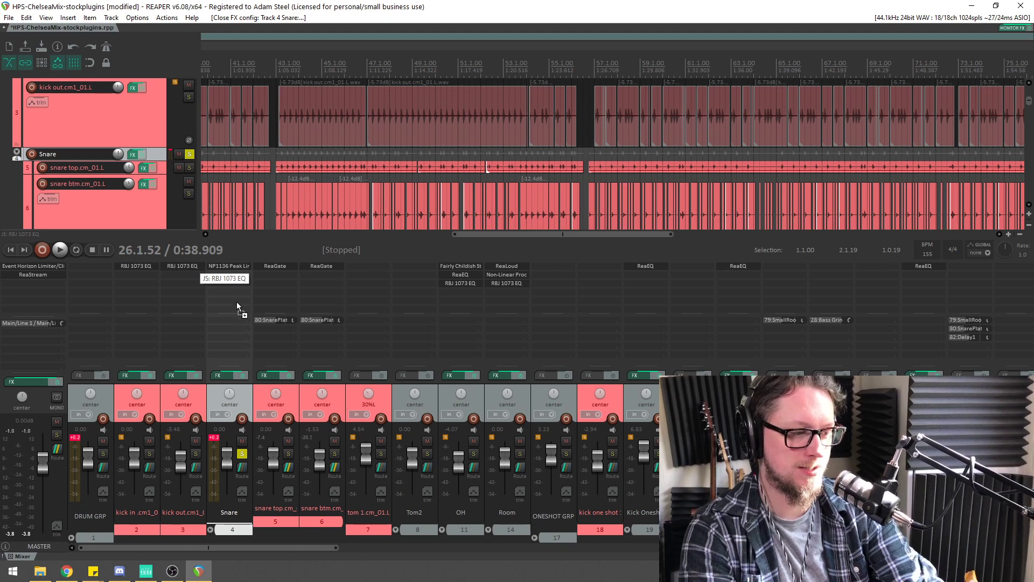
click(232, 270)
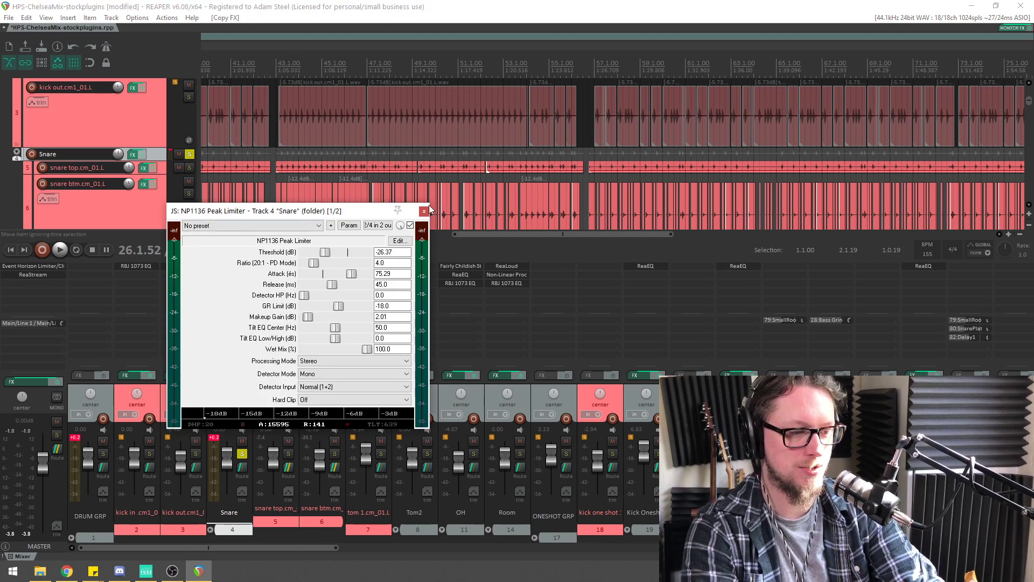
click(429, 205)
click(219, 274)
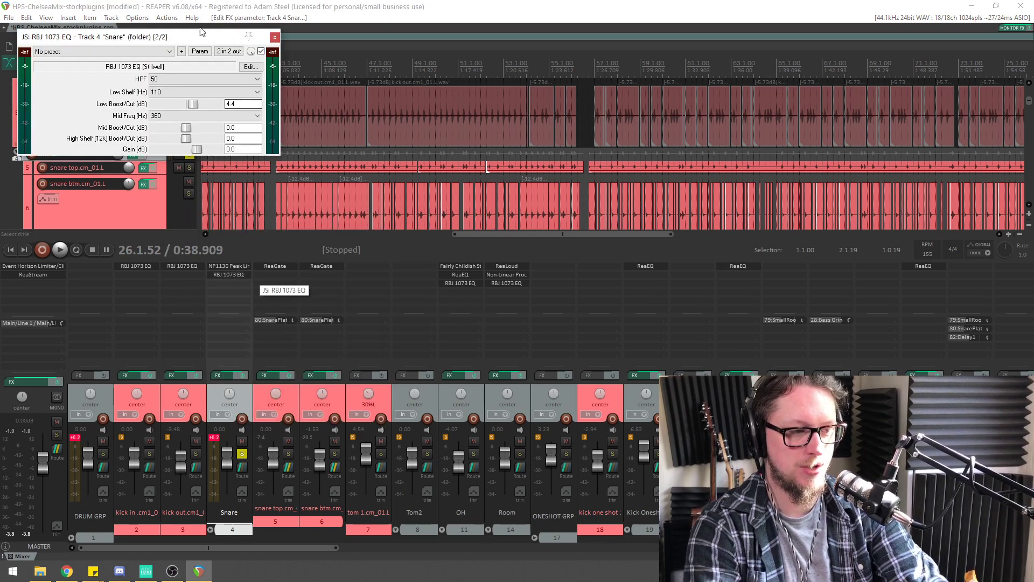
drag(200, 33, 602, 220)
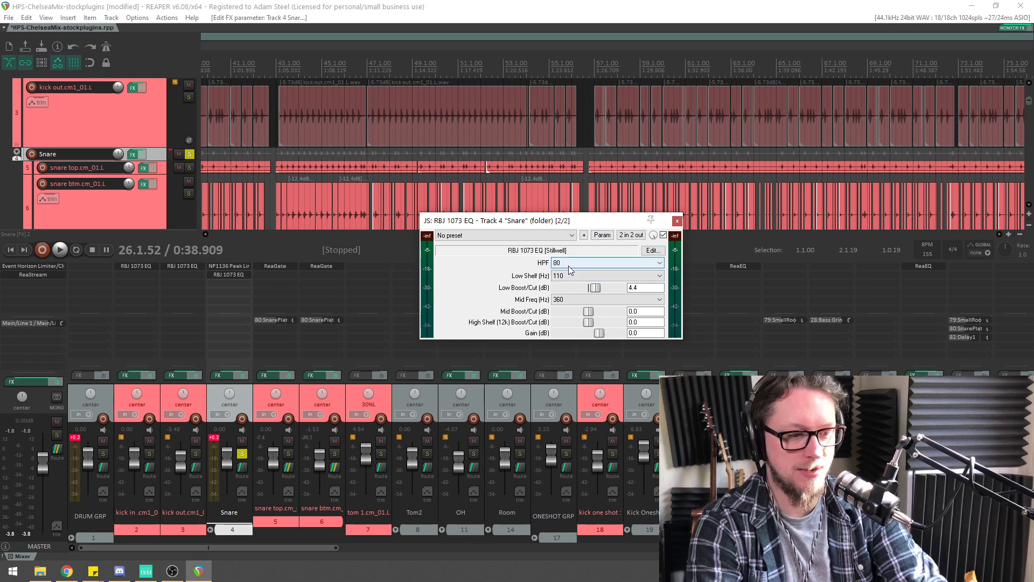
Set the Snare EQ during playback to HPF 80, low shelf 220 Hz at 5.3 dB and high shelf 7.1 dB, then close it
key(space)
drag(585, 285, 601, 327)
scroll(586, 275, down, 1)
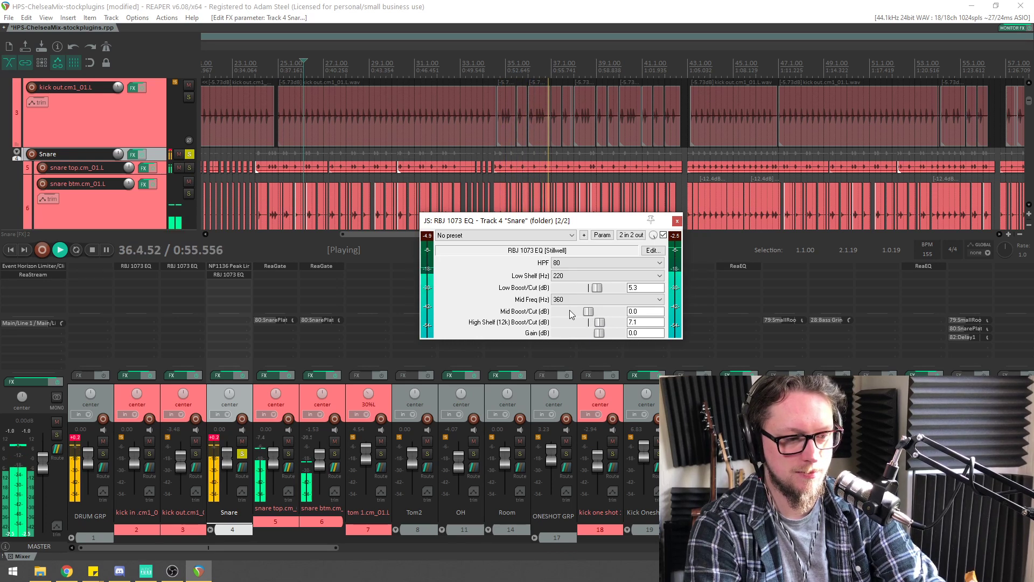
key(space)
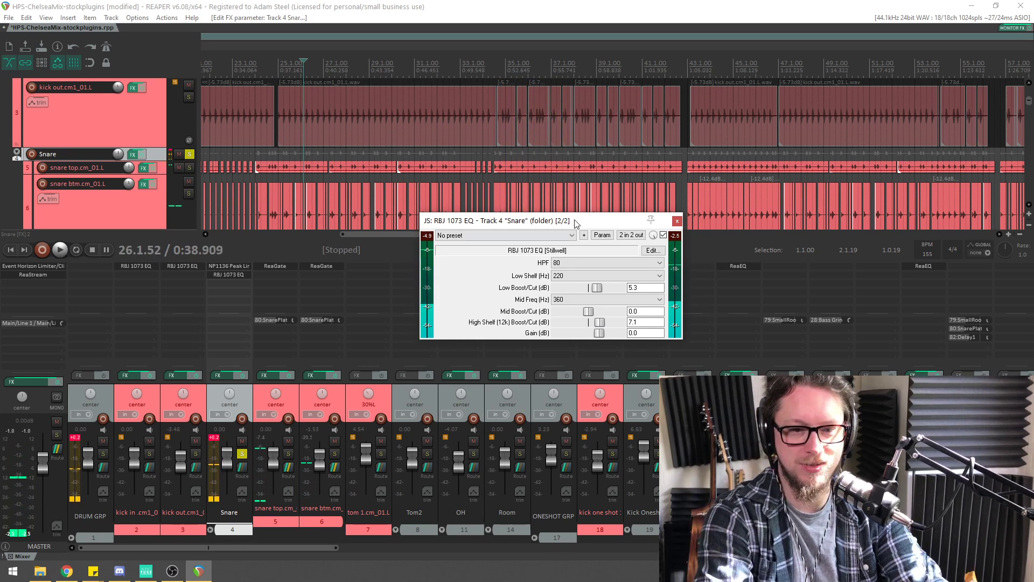
click(677, 221)
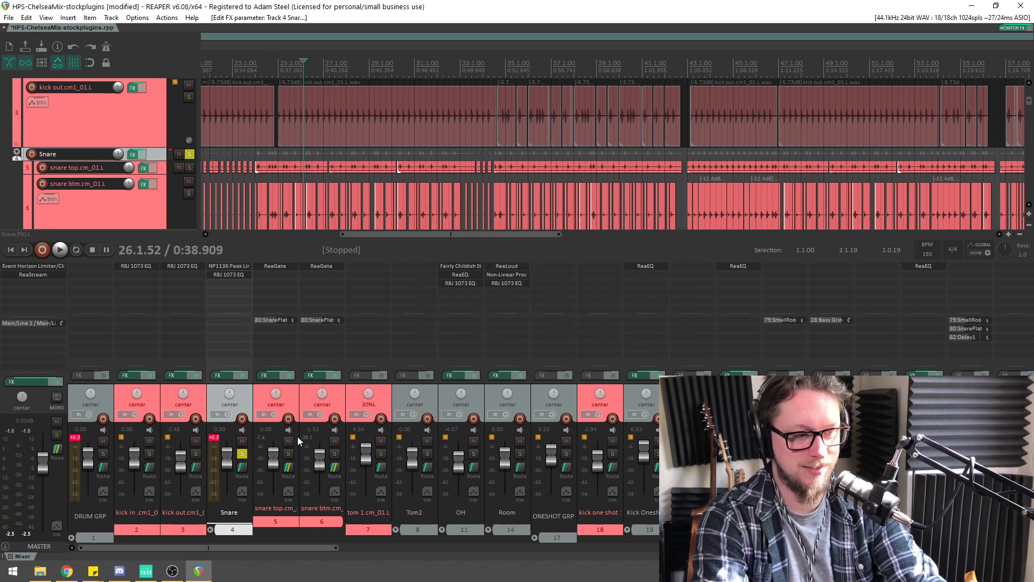
Unsolo the Snare folder, solo DRUM GRP and start playback of the full drum mix
click(242, 454)
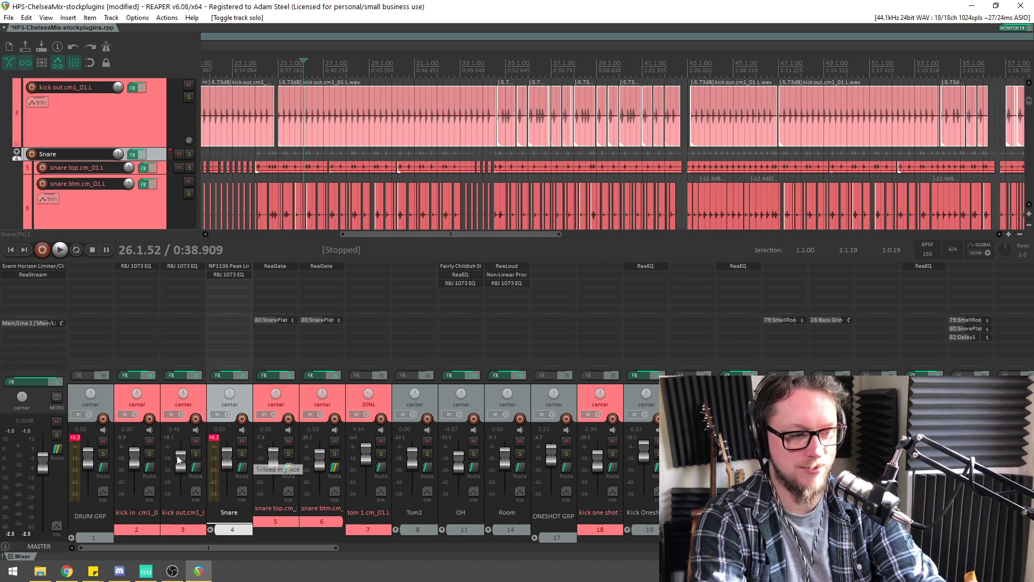
click(103, 453)
key(space)
scroll(412, 156, down, 3)
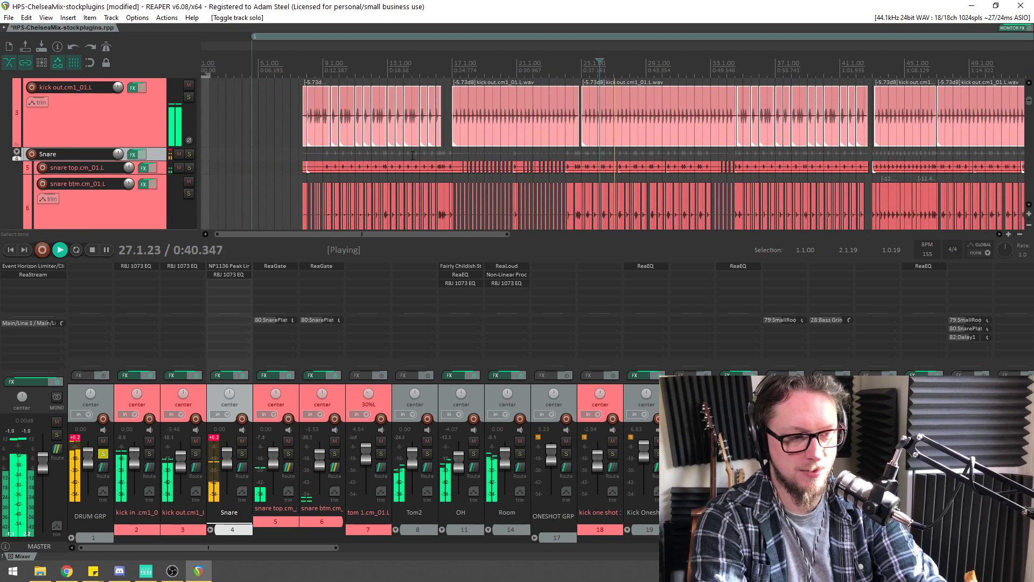
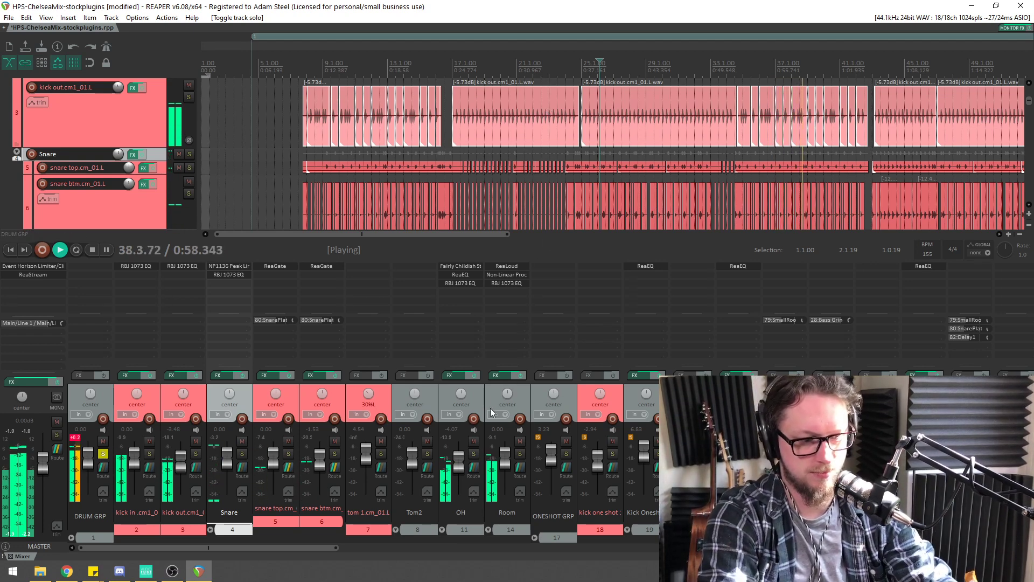
Briefly solo the Room and OH tracks one after the other within the drum mix, and stop playback
click(520, 454)
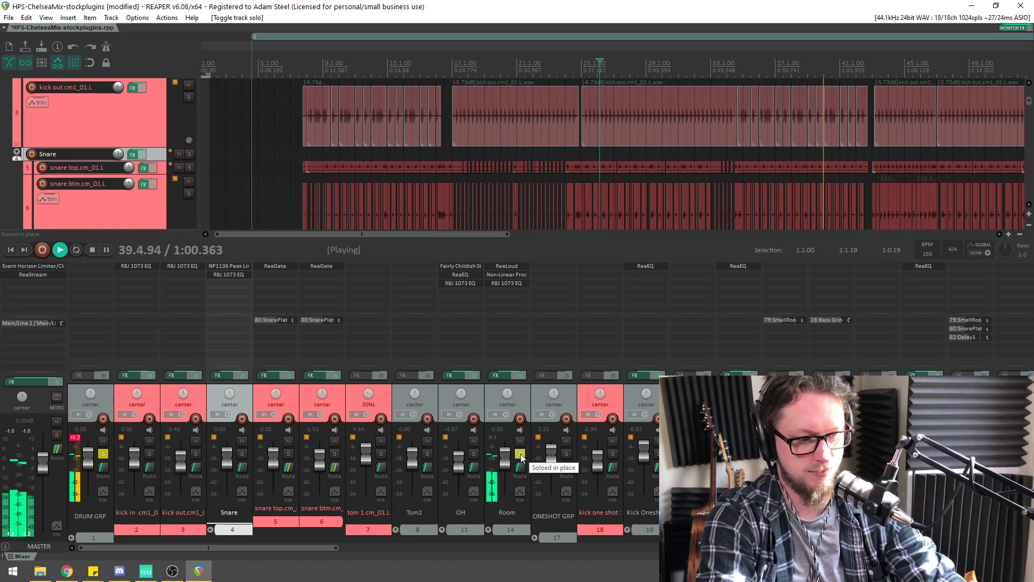
click(519, 454)
click(473, 454)
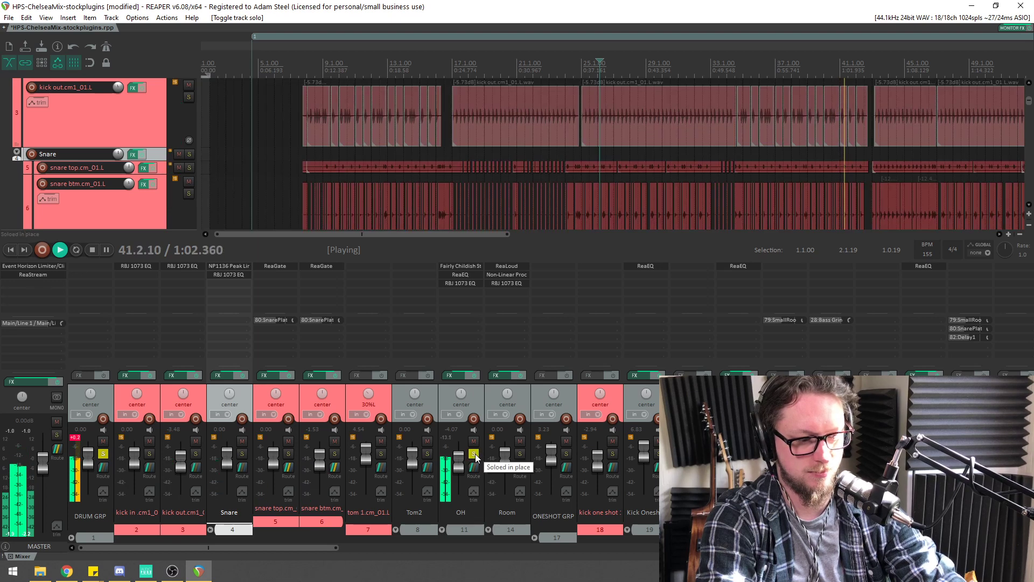
click(474, 454)
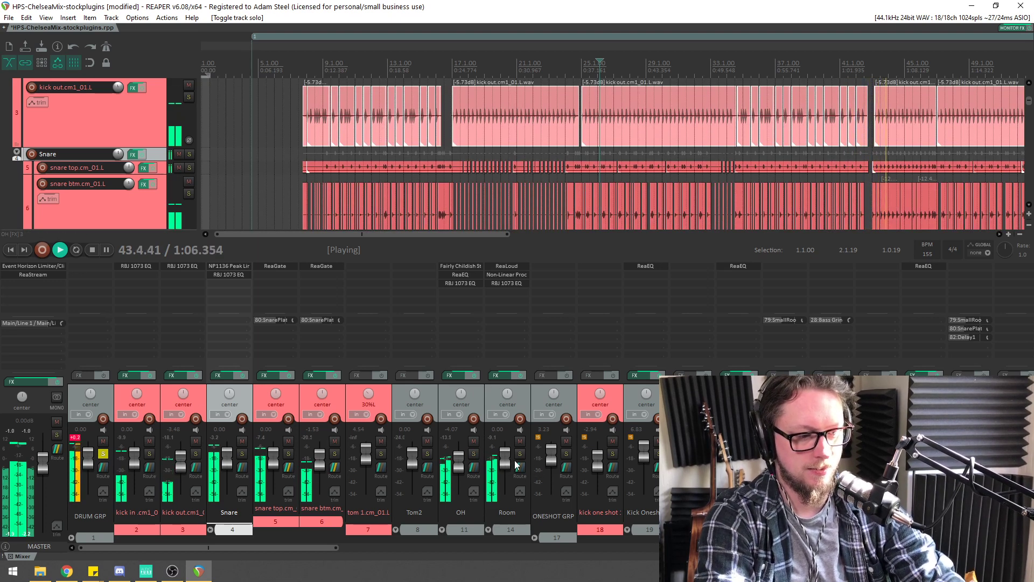
scroll(584, 144, down, 2)
scroll(596, 153, up, 2)
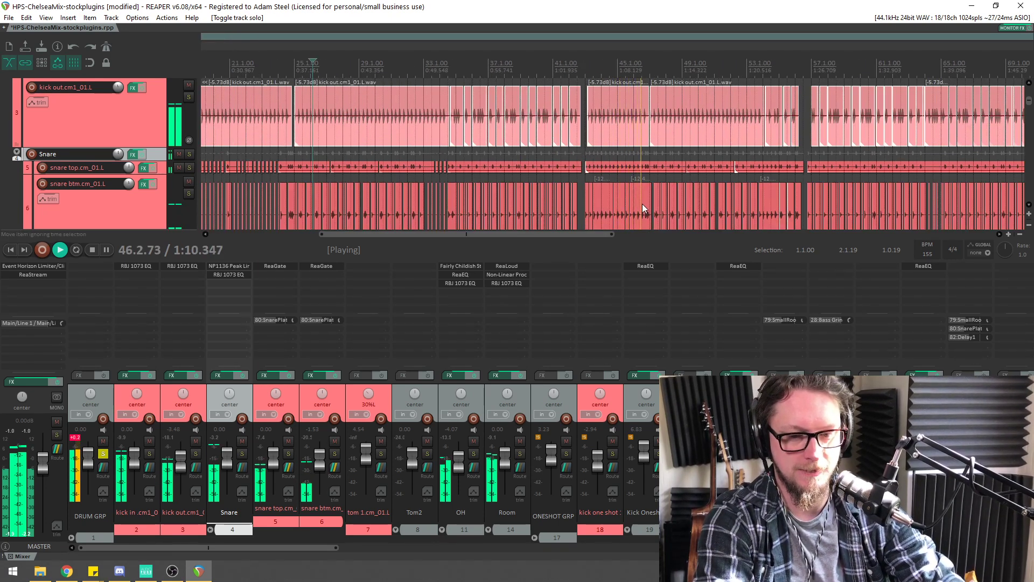
scroll(643, 209, down, 1)
key(space)
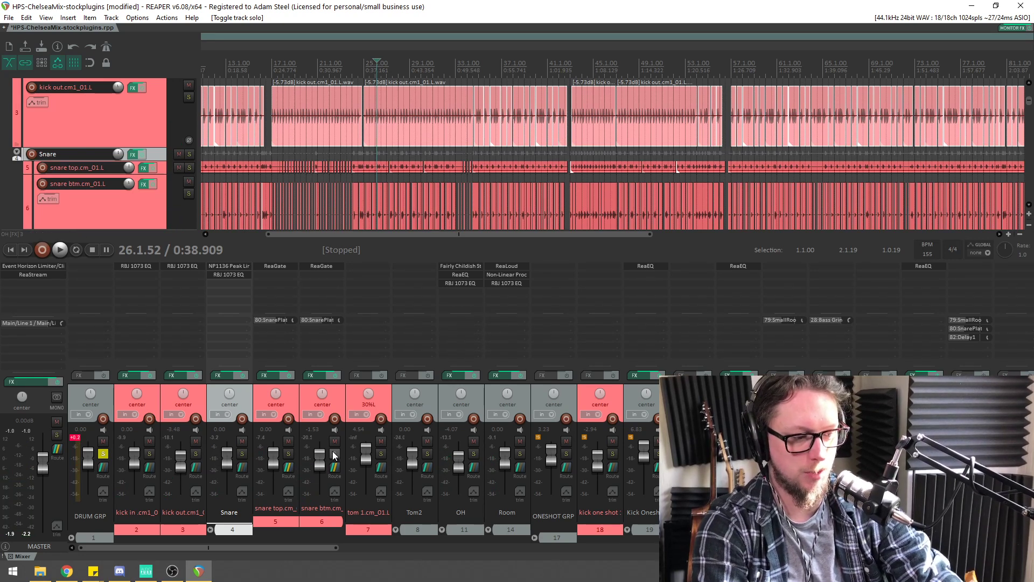
Solo the Tom2 folder, bring its tracks into view and audition the tom recordings
click(430, 455)
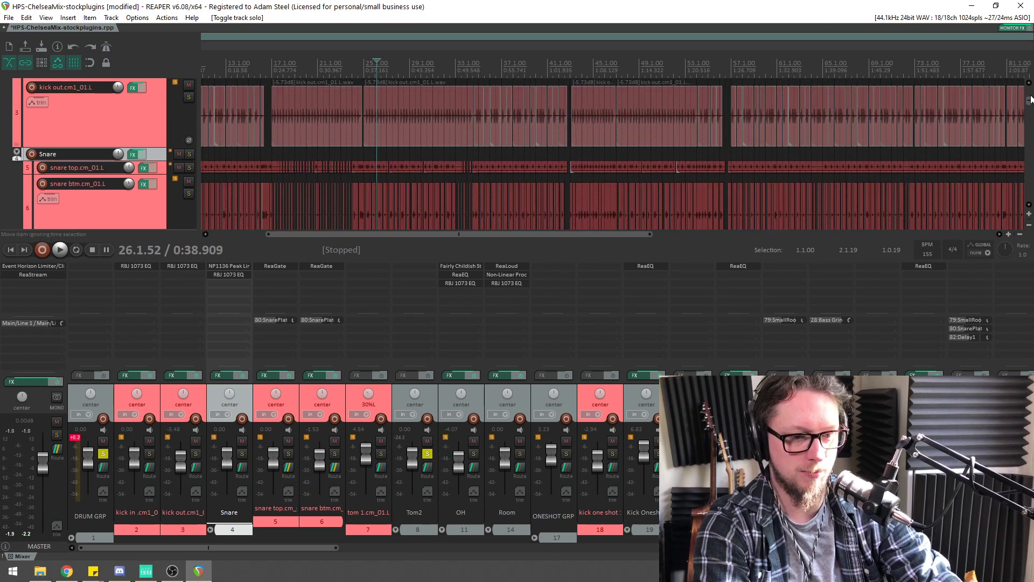
drag(1030, 99, 1030, 109)
key(space)
scroll(613, 127, up, 3)
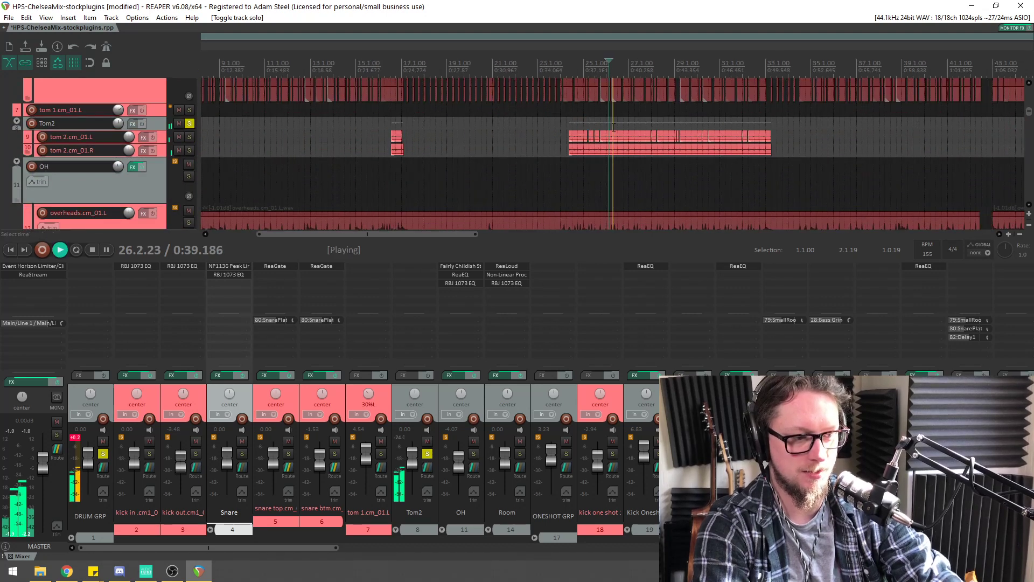
scroll(613, 128, up, 2)
key(space)
scroll(544, 207, down, 7)
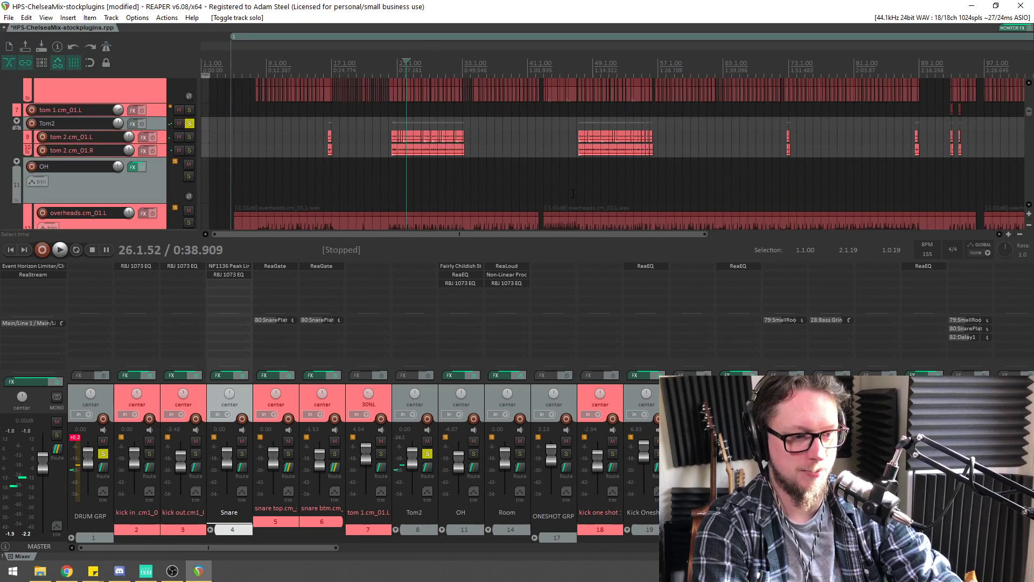
Select all tom 2 left and right items, raise their item volume together and play them back
drag(698, 171, 255, 112)
scroll(219, 126, up, 2)
scroll(650, 154, up, 6)
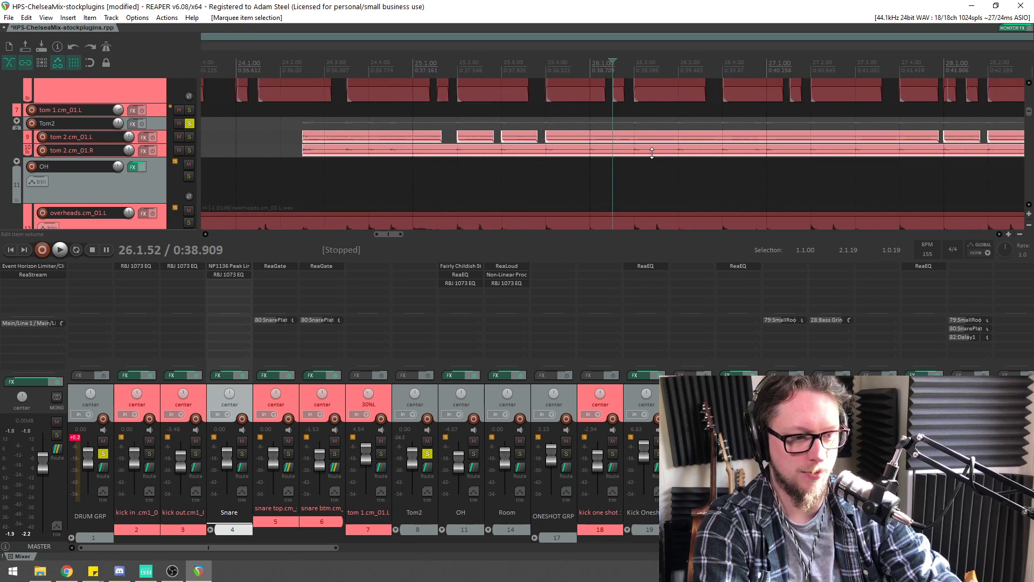
drag(651, 153, 670, 157)
key(space)
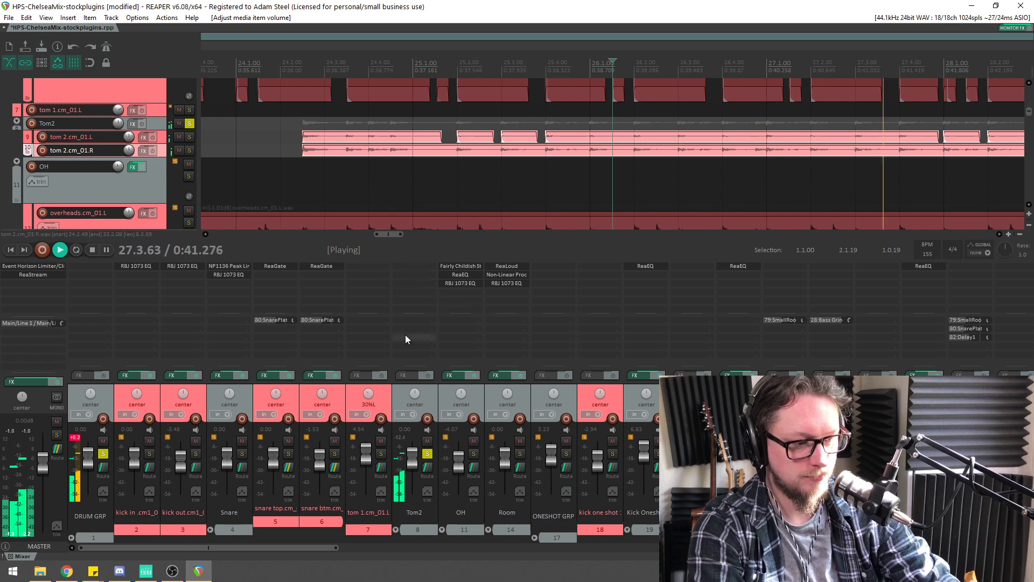
key(space)
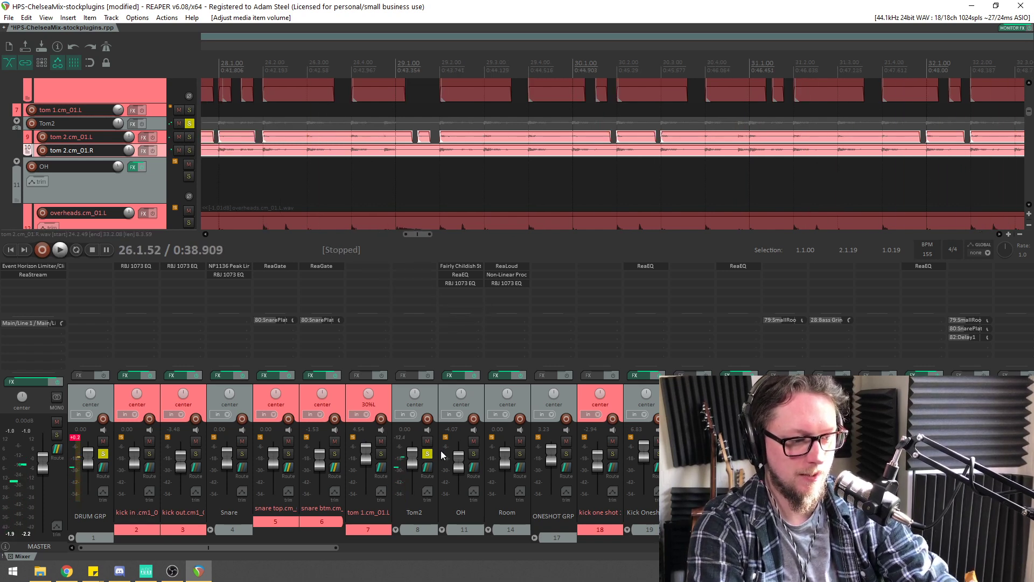
Unsolo Tom2, copy the RBJ 1073 EQ from the OH track to the Tom2 folder and open the copy's settings
click(427, 454)
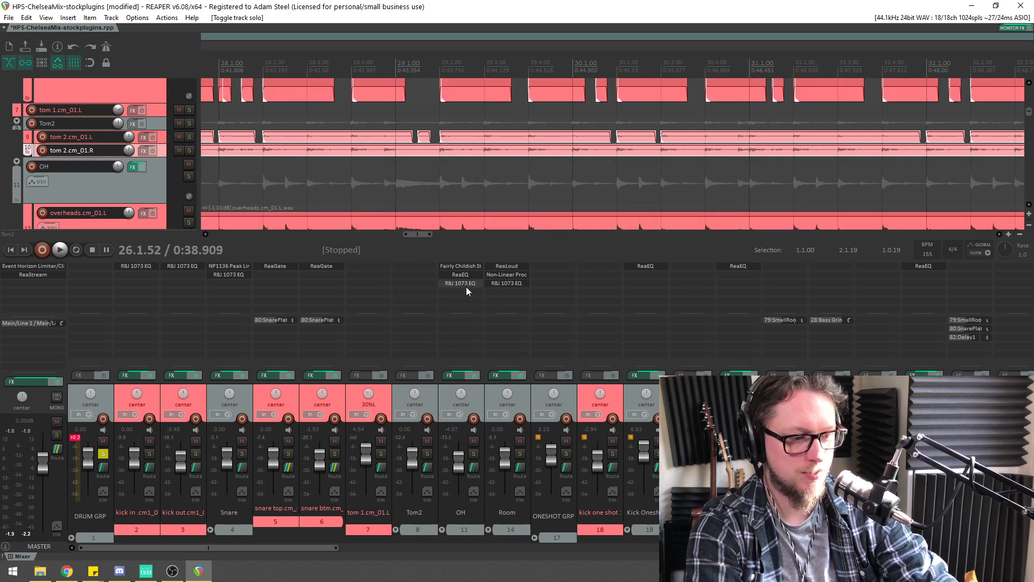
drag(418, 271, 416, 267)
click(415, 267)
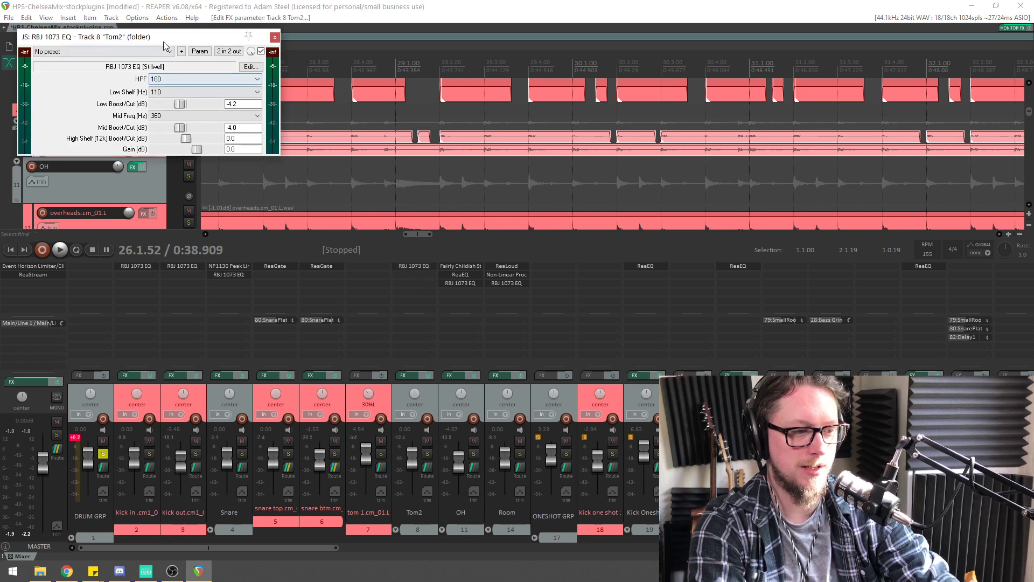
drag(164, 41, 304, 197)
Set the Tom2 EQ to HPF 50, low boost 7.0 dB, mid frequency 3.2k at 0.0 dB and high shelf 7.5 dB
key(space)
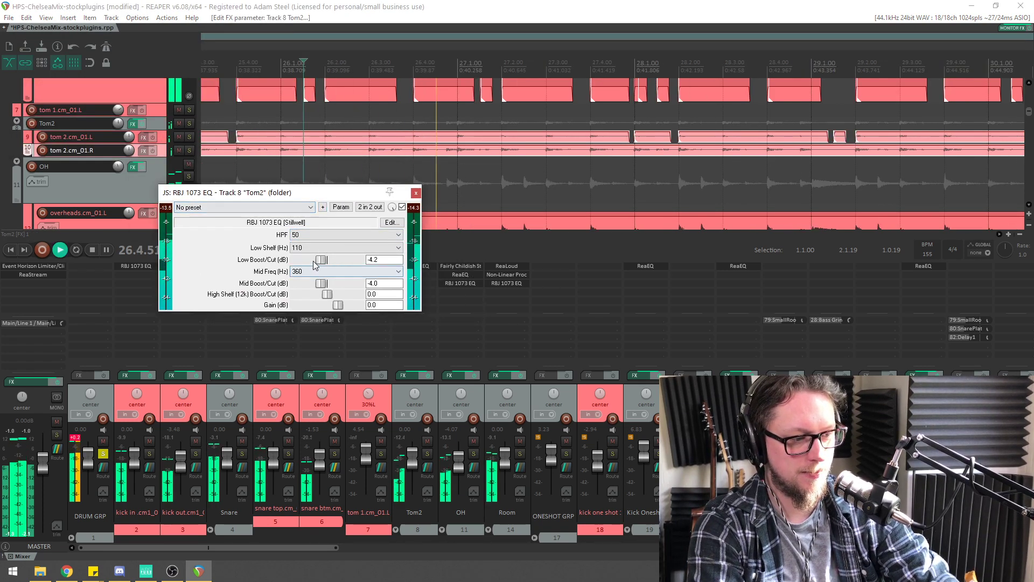
drag(321, 260, 324, 288)
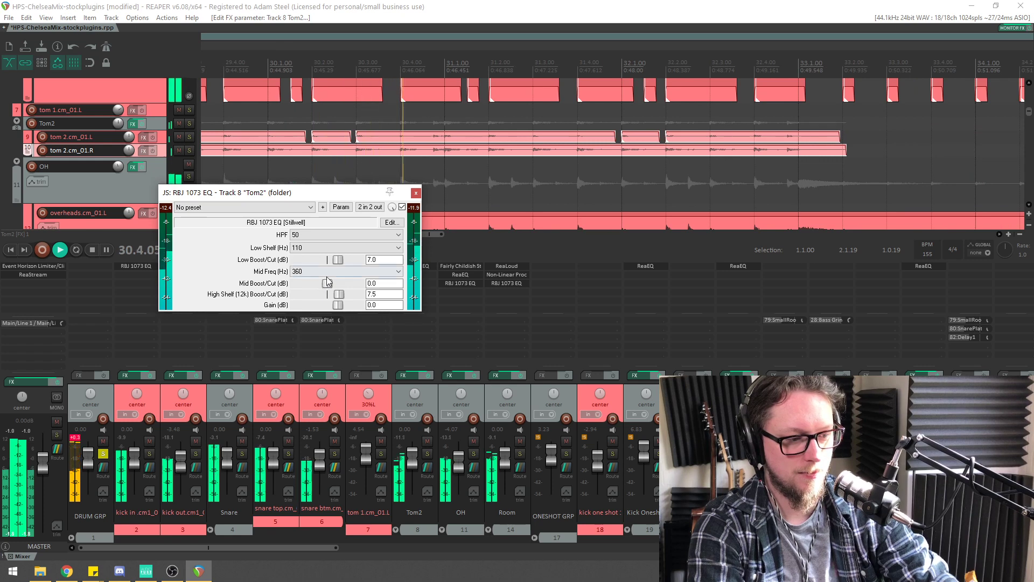
click(330, 271)
click(334, 285)
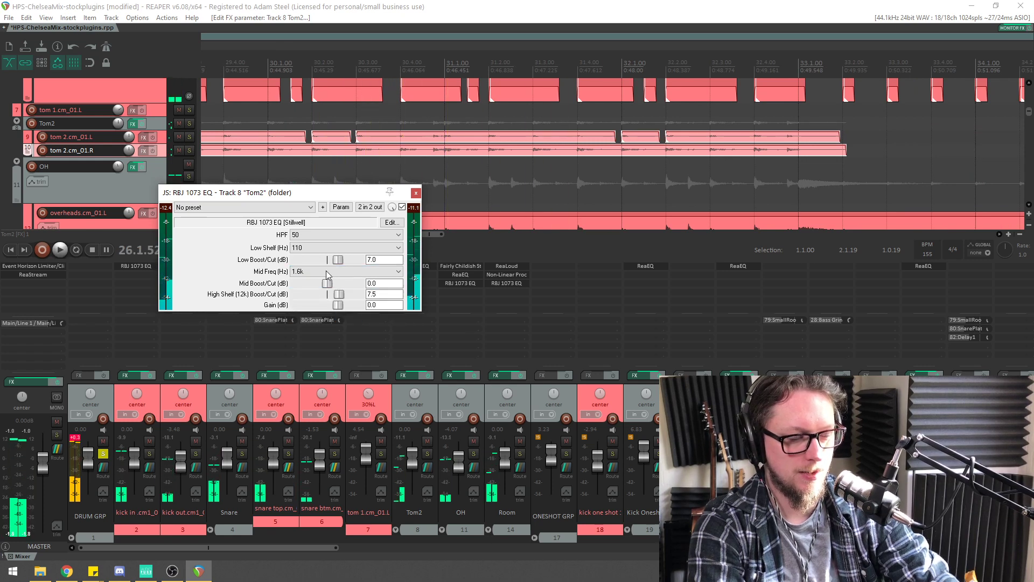
scroll(327, 273, down, 1)
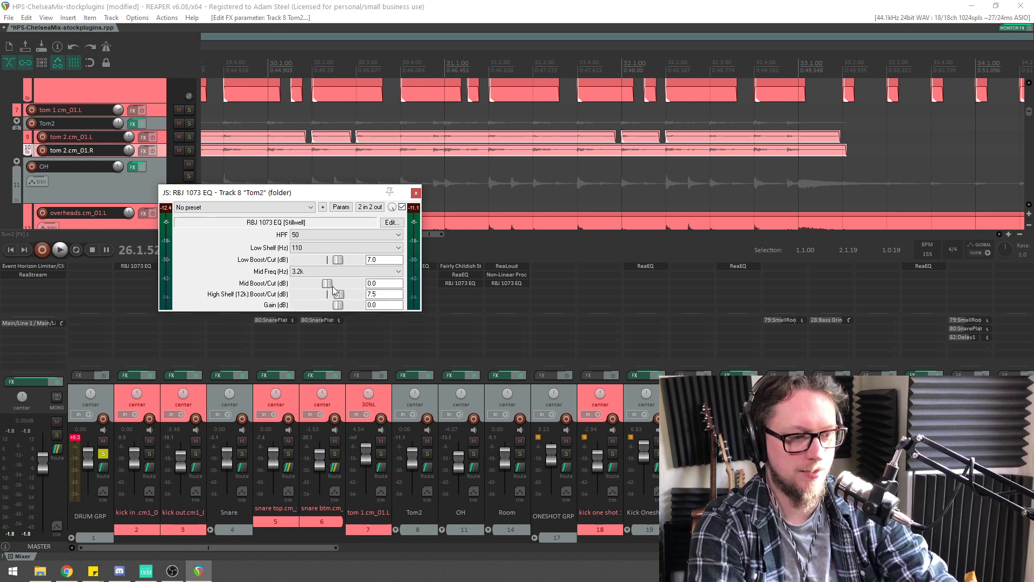
During playback, set the Tom2 EQ's mid boost to 3.0 dB, low boost to 10.4 dB and high shelf to 10.9 dB
key(space)
drag(333, 288, 336, 288)
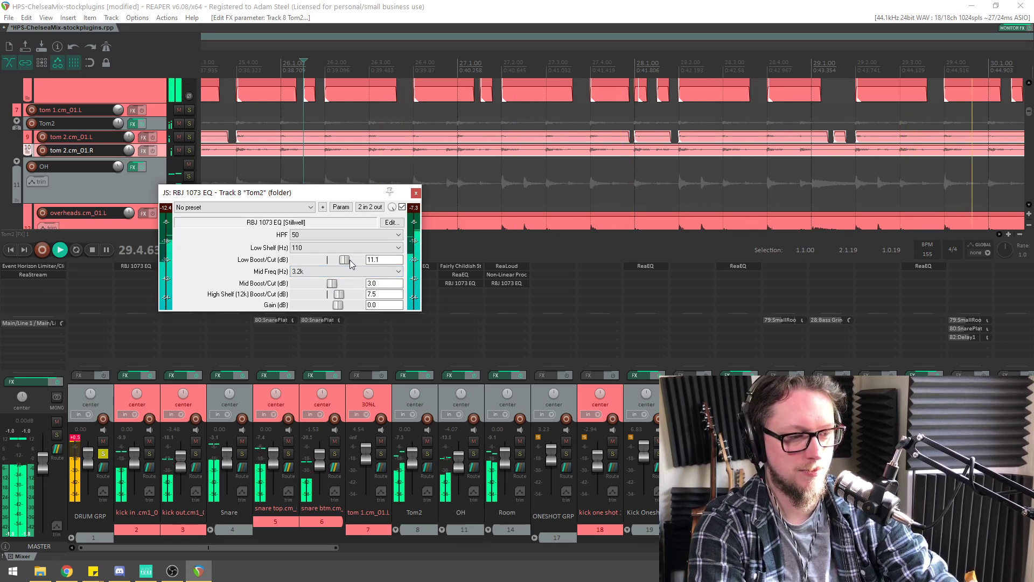
drag(351, 262, 350, 260)
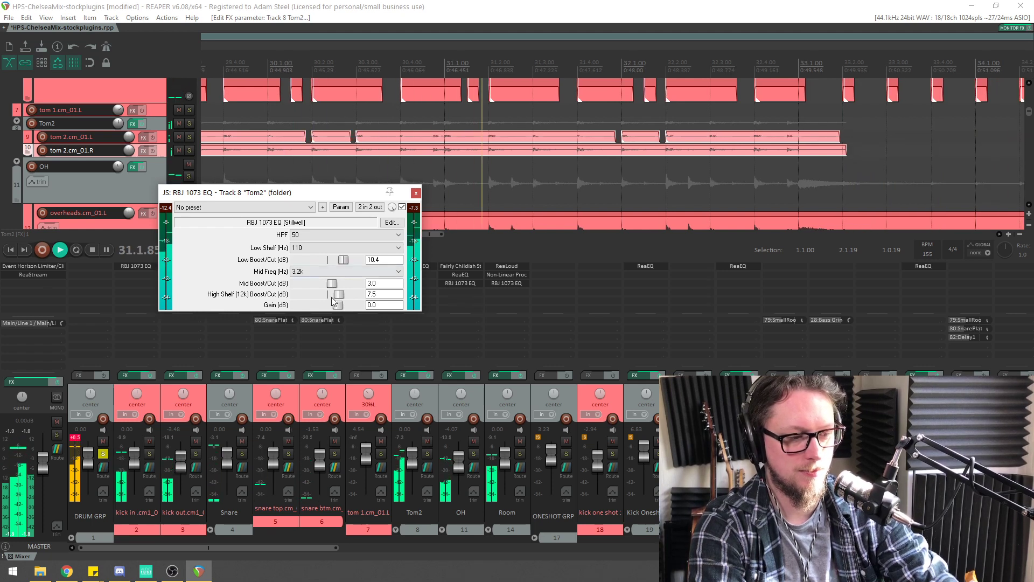
drag(331, 296, 341, 296)
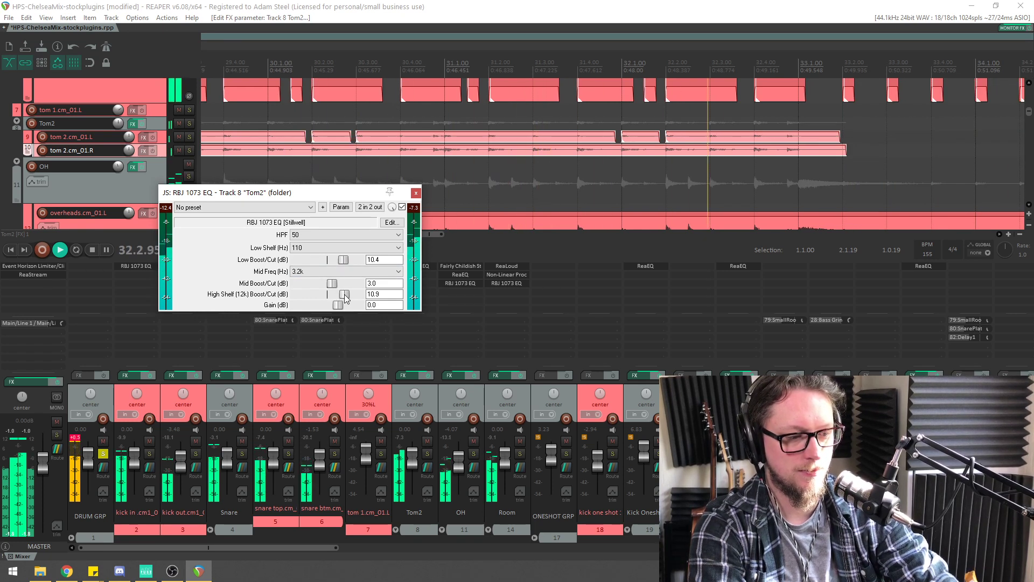
Play the drum mix from just before bar 24 to check how the equalised Tom2 part sits, keeping its EQ settings open
scroll(672, 189, down, 4)
key(space)
drag(331, 193, 560, 320)
scroll(544, 175, down, 2)
scroll(544, 175, down, 1)
click(555, 66)
key(space)
scroll(555, 81, up, 3)
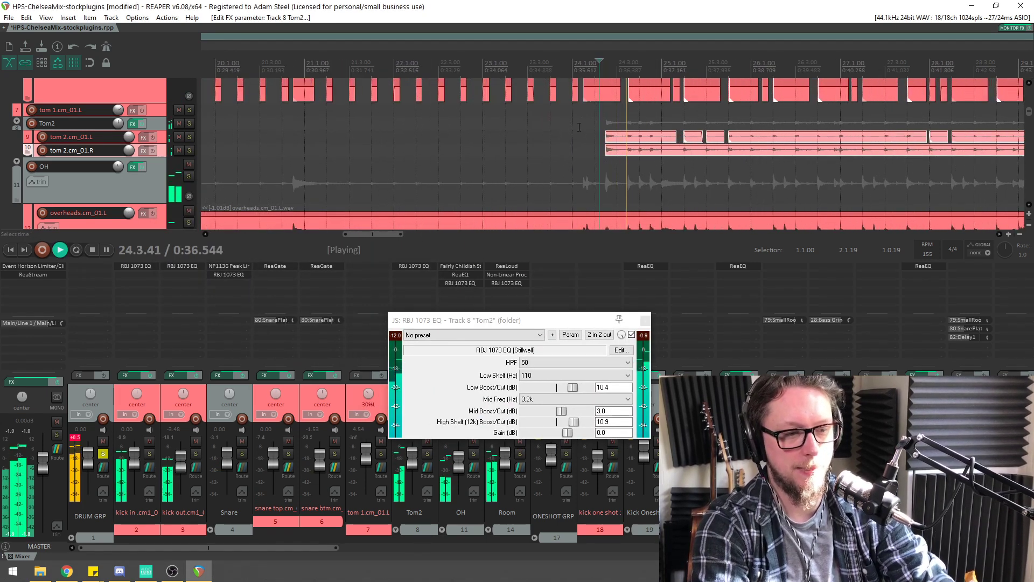
click(540, 162)
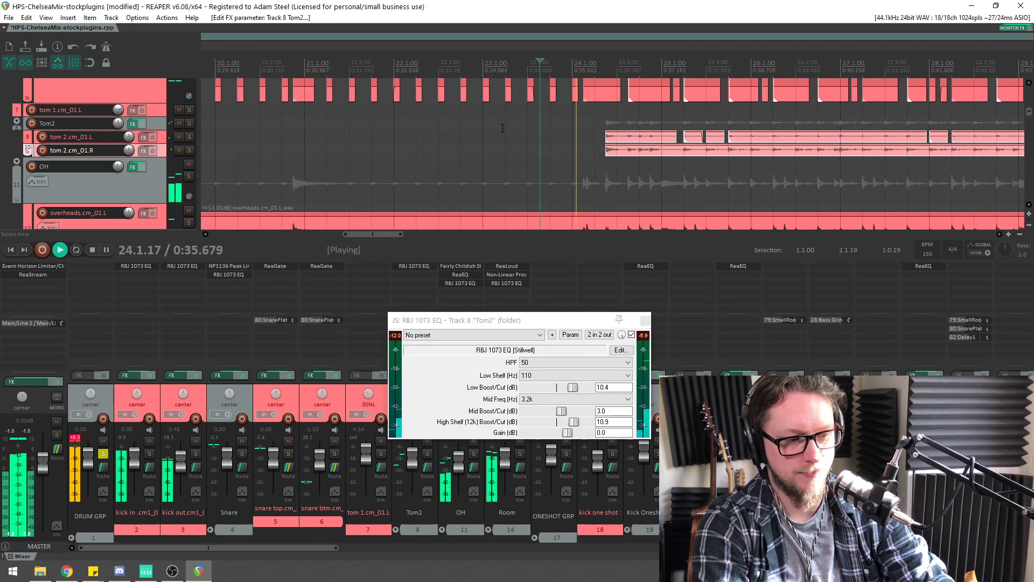
scroll(549, 157, up, 3)
drag(484, 320, 390, 216)
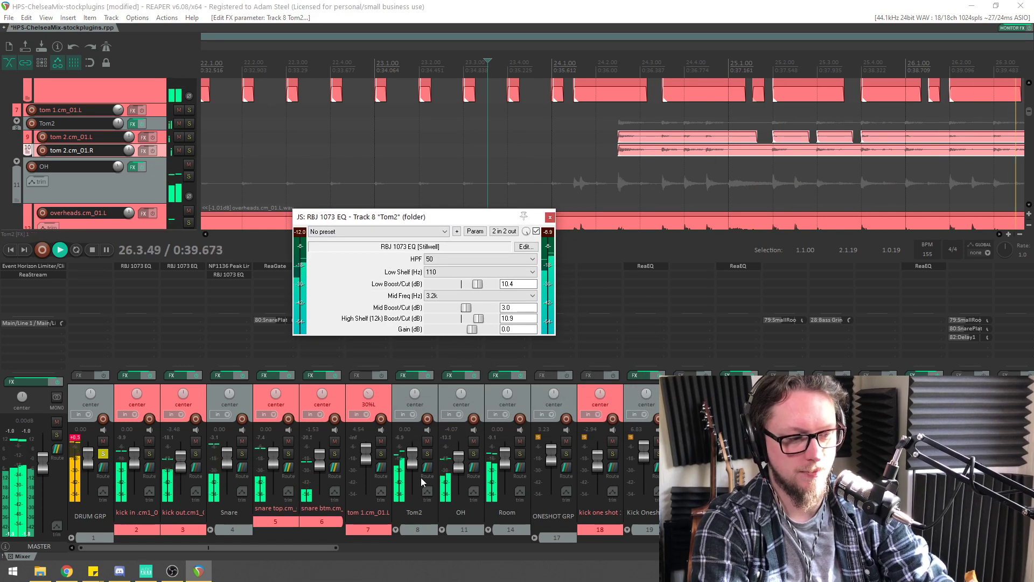
drag(464, 220, 291, 191)
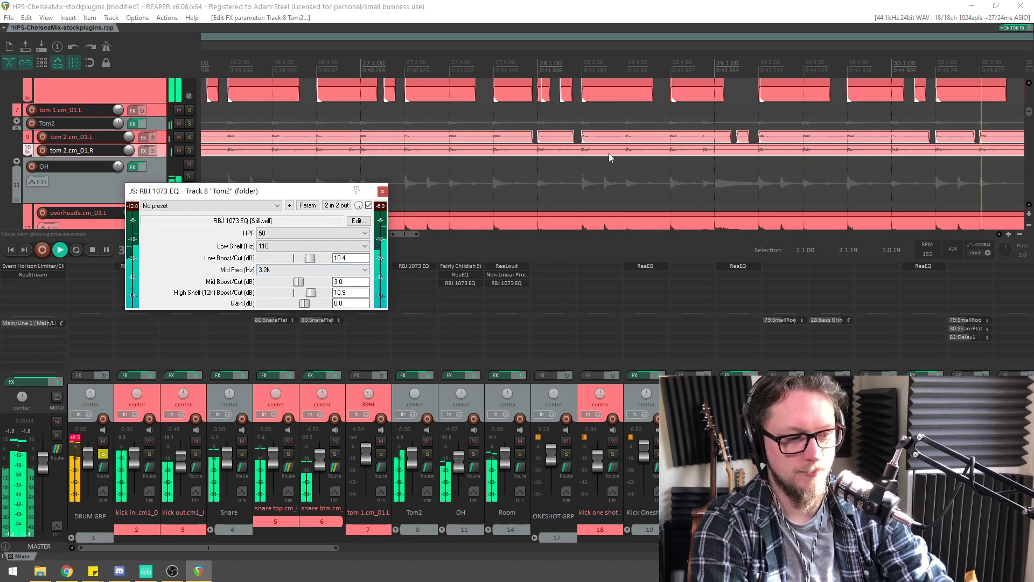
scroll(609, 153, down, 10)
scroll(635, 135, down, 3)
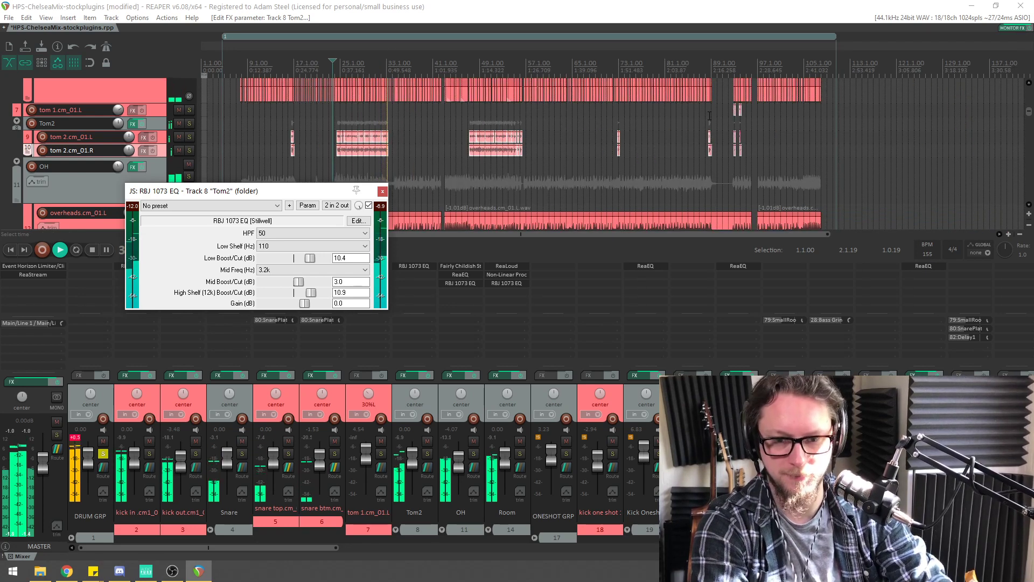
Place the edit cursor shortly before the tom hits at bar 93 and close the Tom2 EQ settings
scroll(716, 69, up, 7)
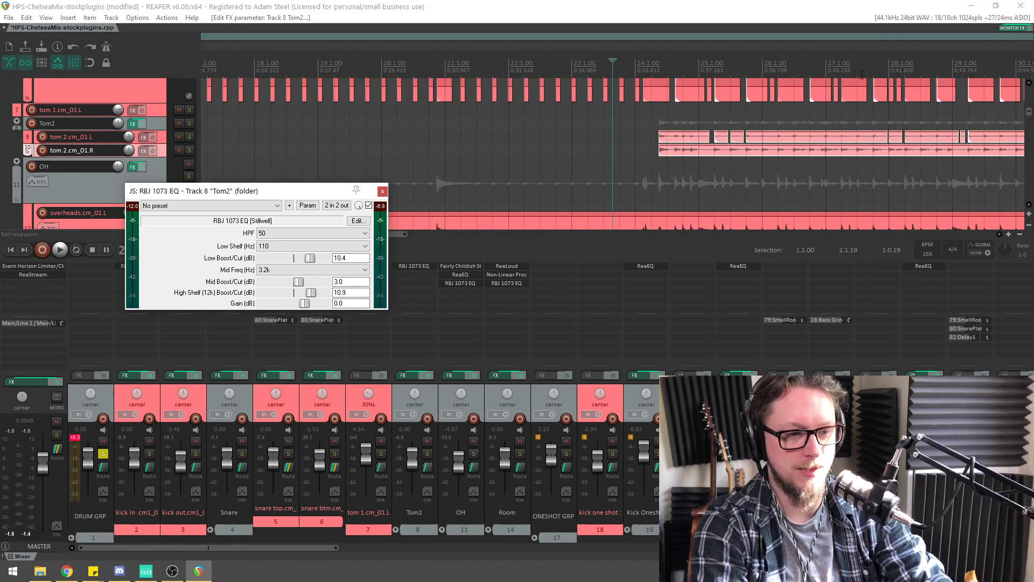
scroll(714, 68, down, 7)
click(710, 66)
scroll(710, 67, up, 8)
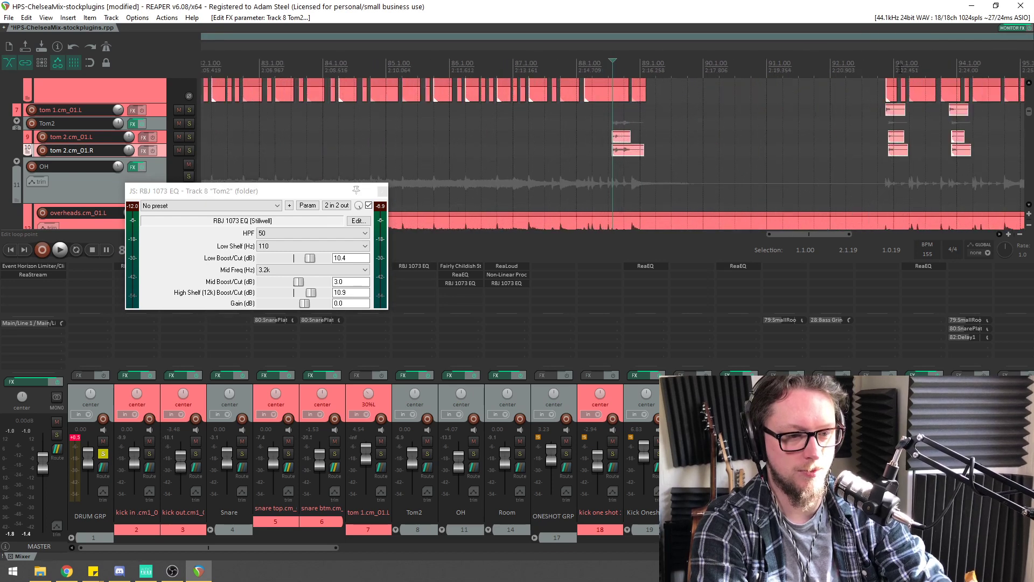
scroll(869, 63, up, 4)
click(380, 191)
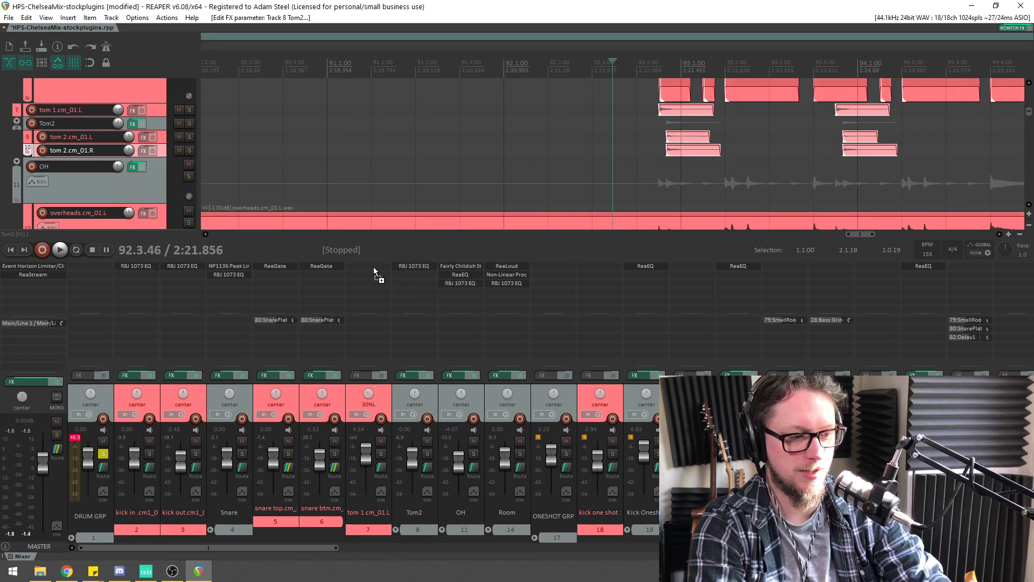
Copy the RBJ 1073 EQ onto the tom 1 track and play its fills from just before bar 93
drag(373, 266, 373, 267)
key(space)
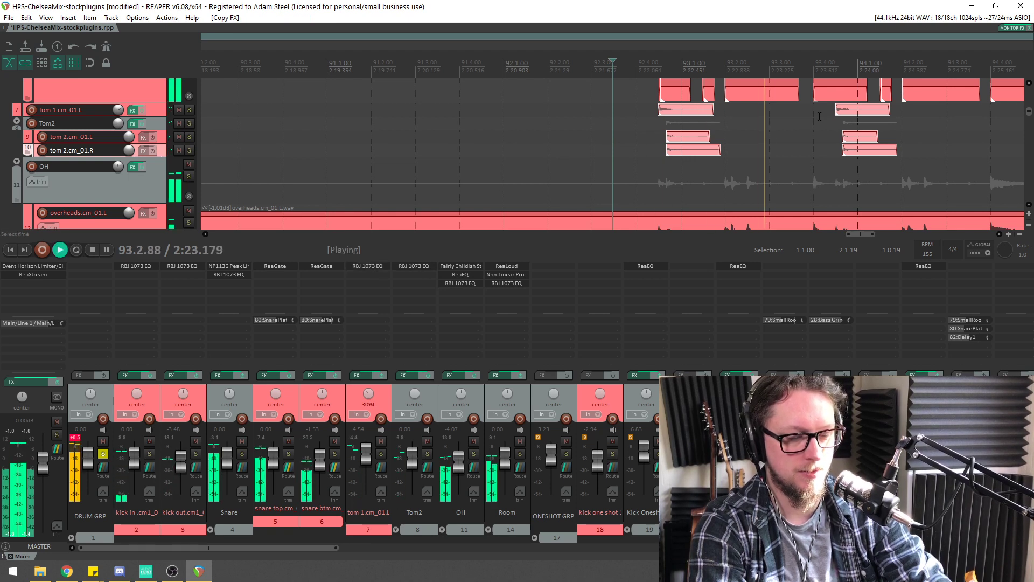
scroll(512, 150, down, 4)
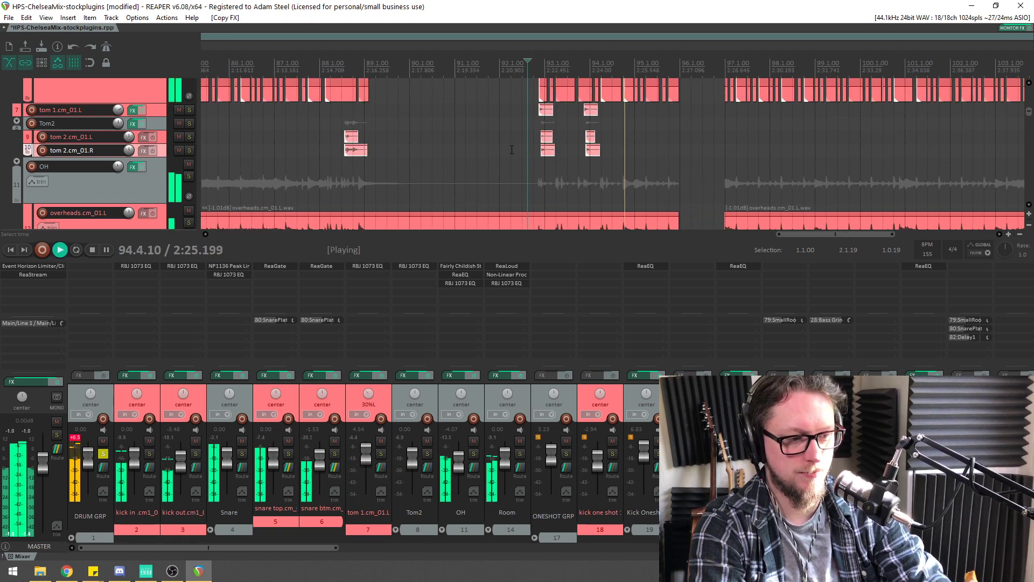
scroll(512, 150, down, 5)
key(space)
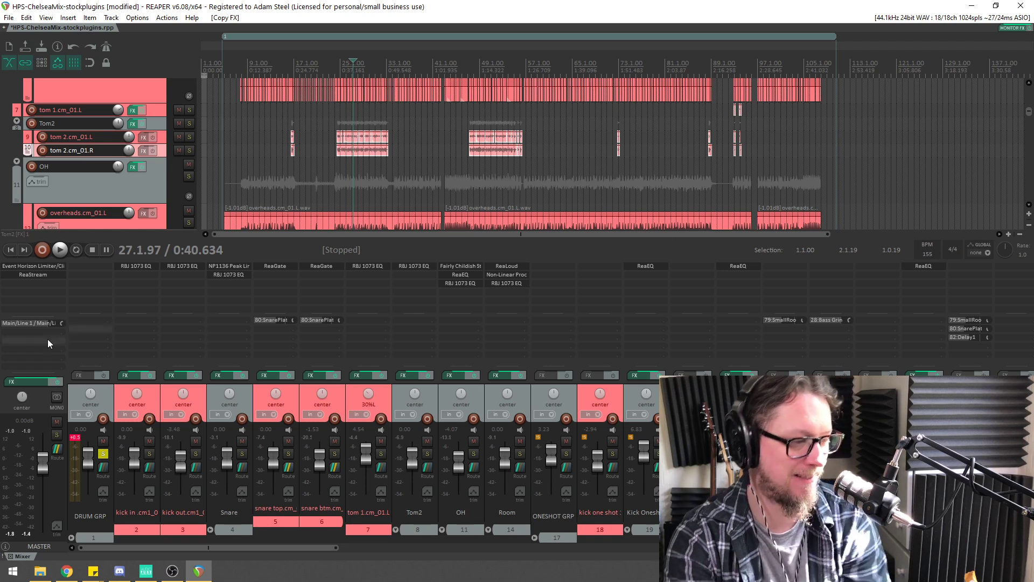
Play from bar 27 with the first kick one shot and DRUM GRP soloed, and reset the kick one shot's volume to 0.00 dB
key(space)
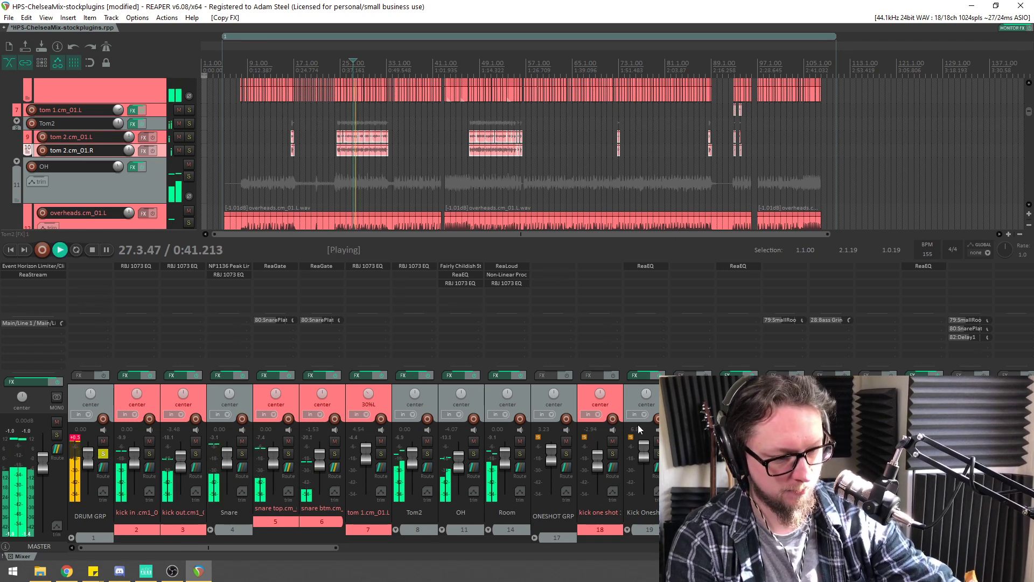
click(613, 453)
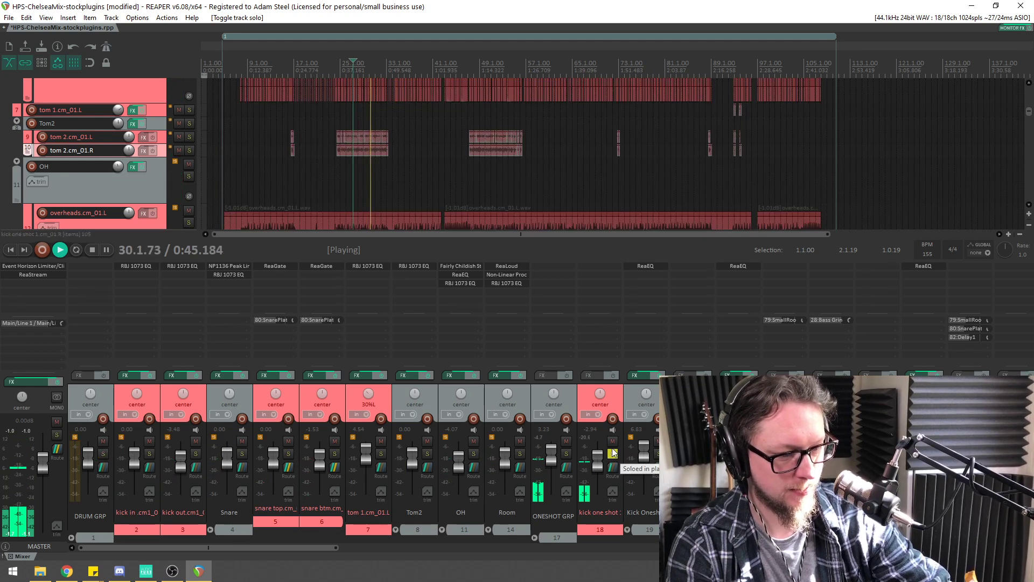
key(space)
click(103, 453)
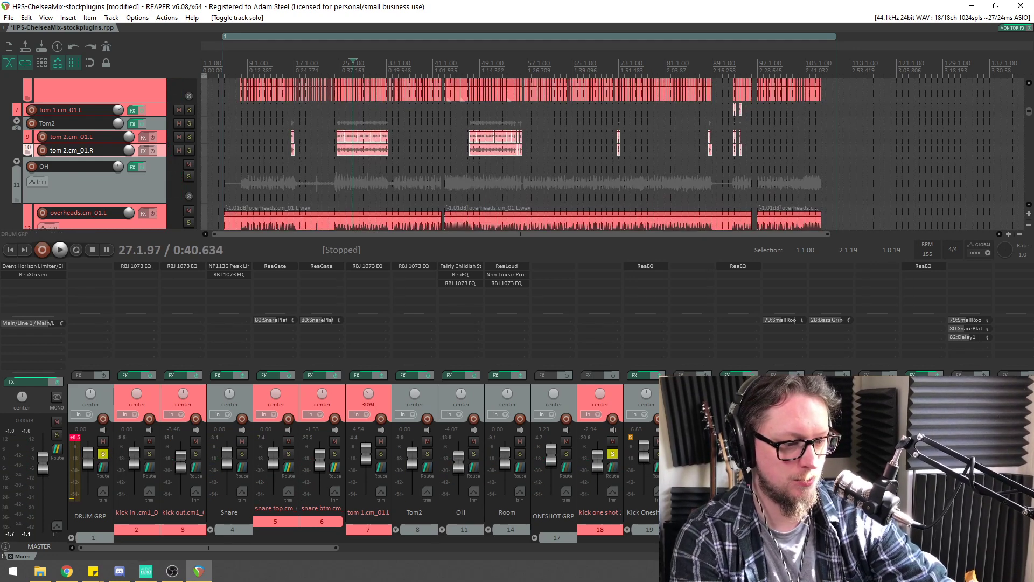
key(space)
double_click(598, 455)
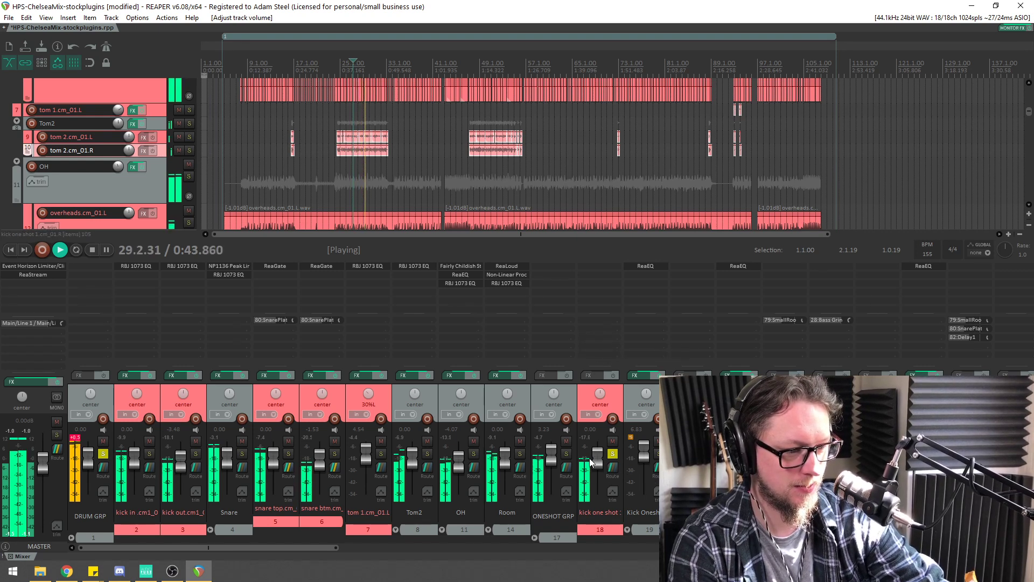
mouse_move(595, 467)
mouse_down()
mouse_move(599, 452)
mouse_move(599, 462)
mouse_up()
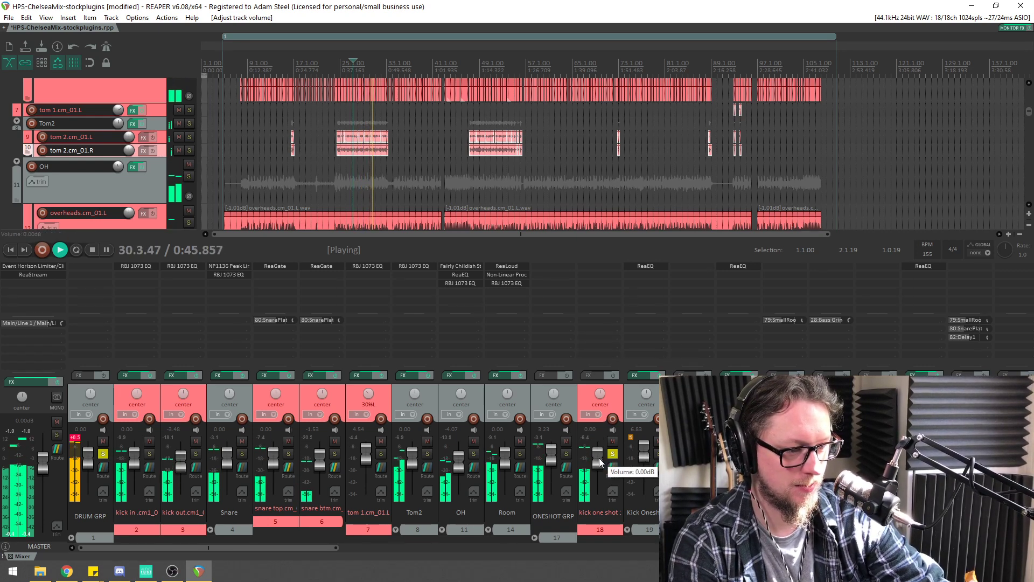
Solo Kick Oneshot too and, in its ReaEQ, disable band 3 and add a -2.4 dB band at about 700 Hz
click(658, 453)
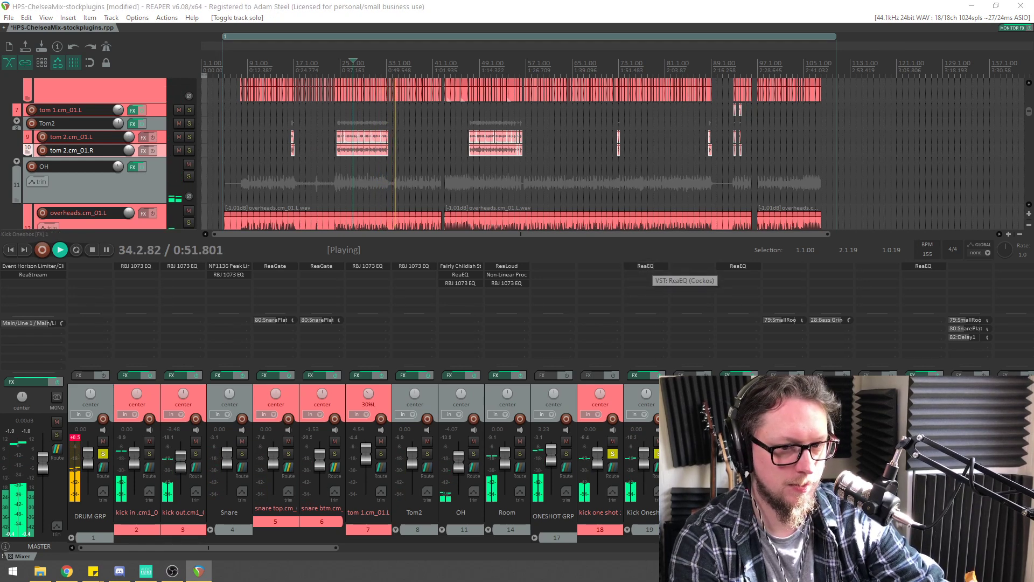
click(646, 266)
drag(664, 136, 300, 215)
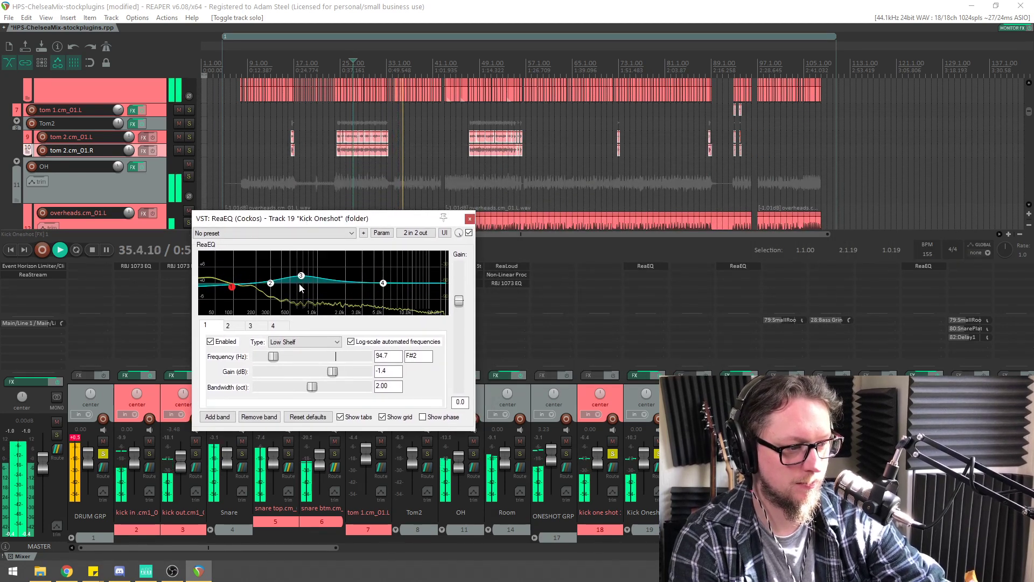
double_click(300, 280)
double_click(301, 276)
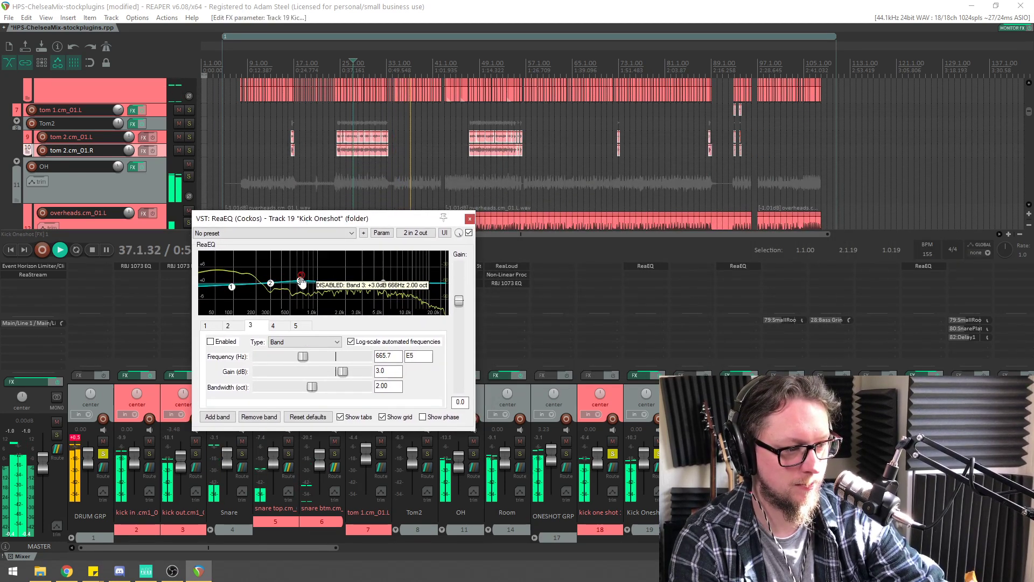
drag(301, 280, 304, 293)
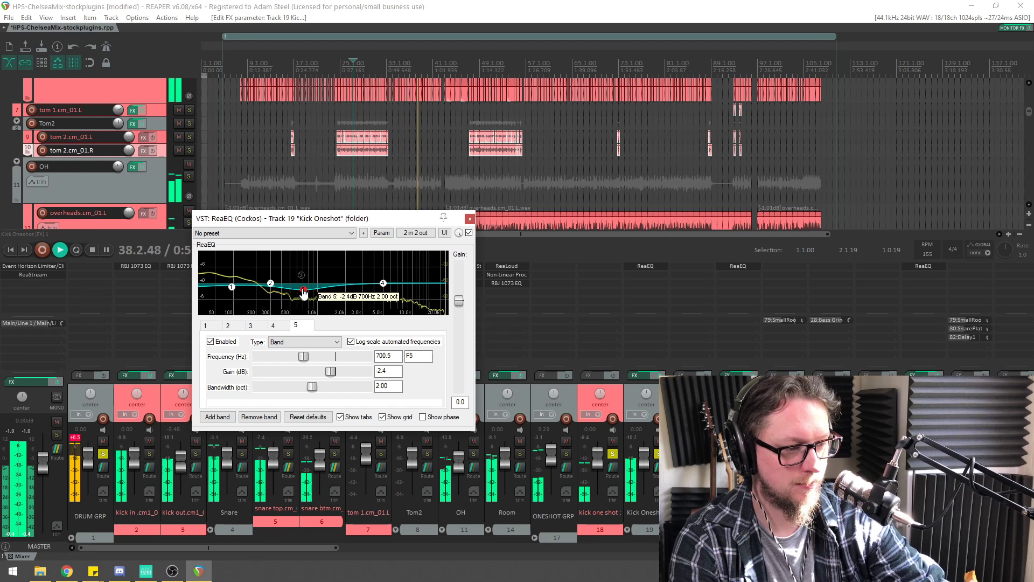
Set the Kick Oneshot EQ's low shelf to 89.8 Hz and -2.4 dB, then stop playback and clear all solos
drag(231, 286, 230, 290)
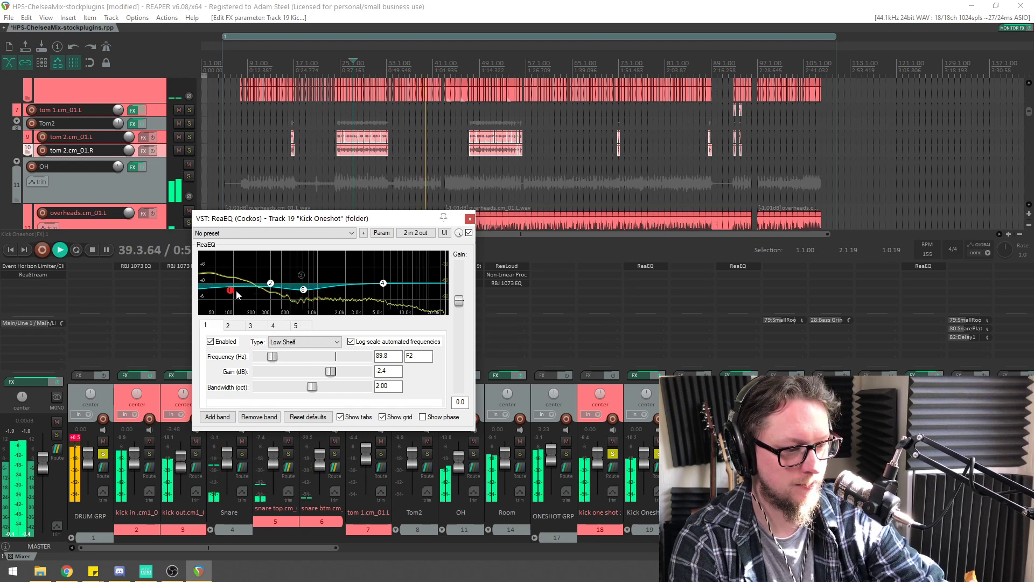
key(space)
key(Escape)
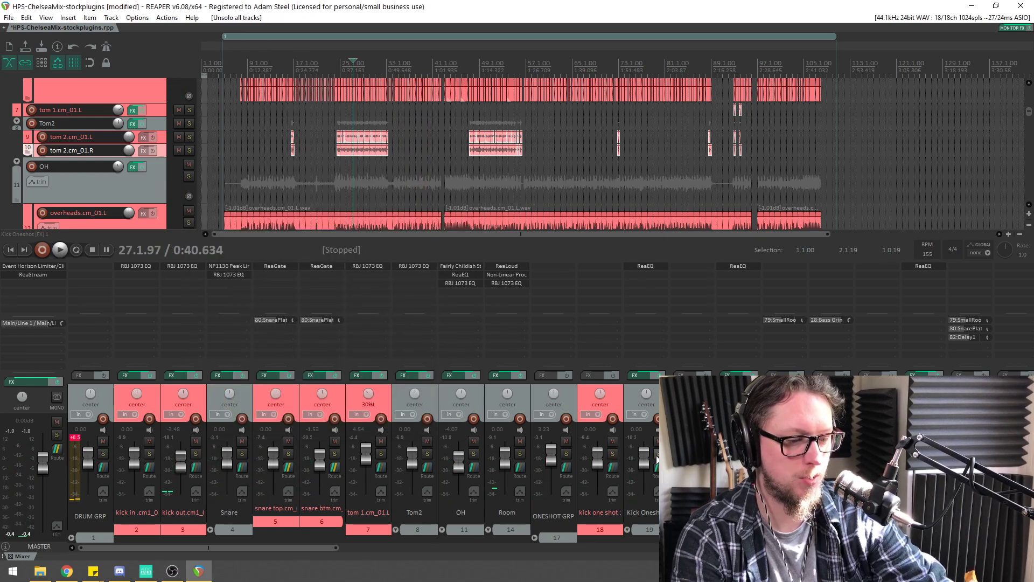
Audition Kick Oneshot from bar 27 on its own and together with DRUM GRP and the first kick one shot
click(658, 454)
key(space)
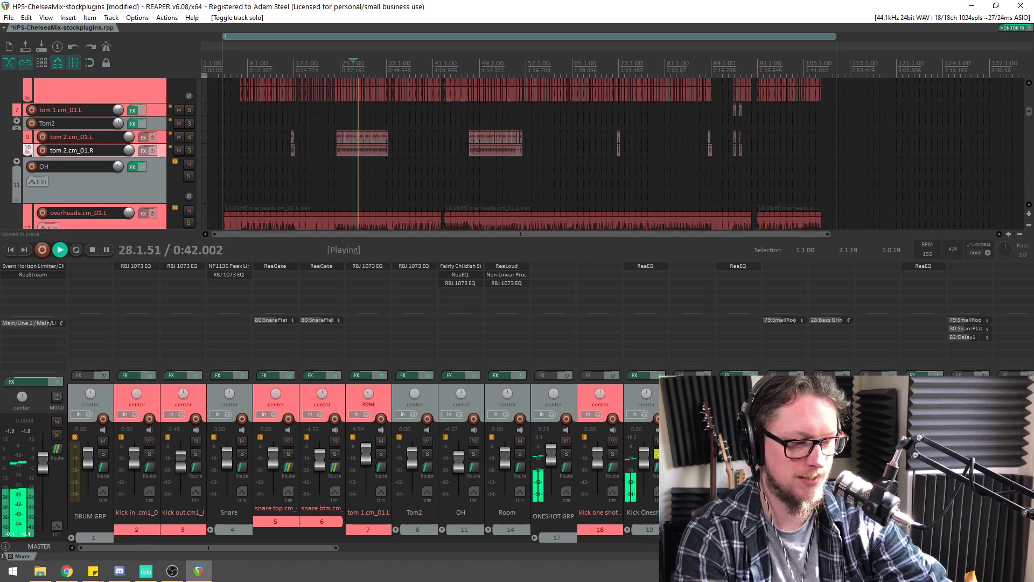
click(658, 454)
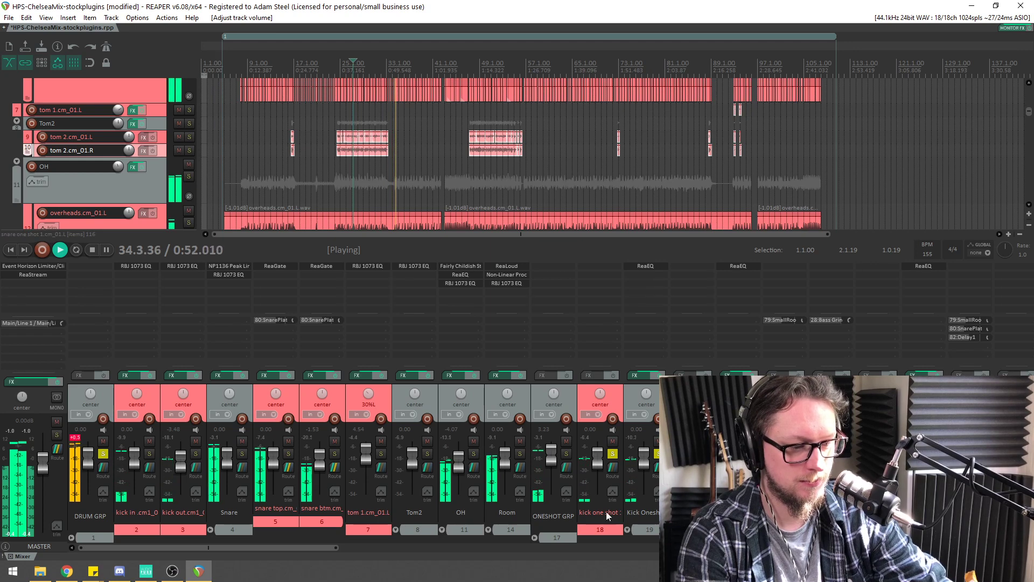
key(space)
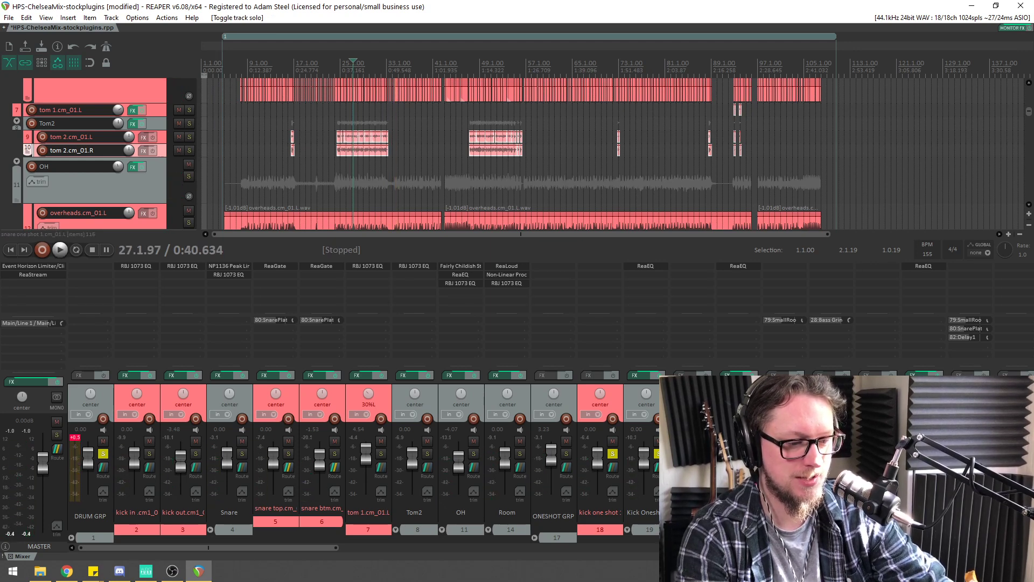
Raise the volume of all snare one shot 1 items, to -2.77 dB around bars 41 to 55, and set the track volume to -3.48 dB
key(space)
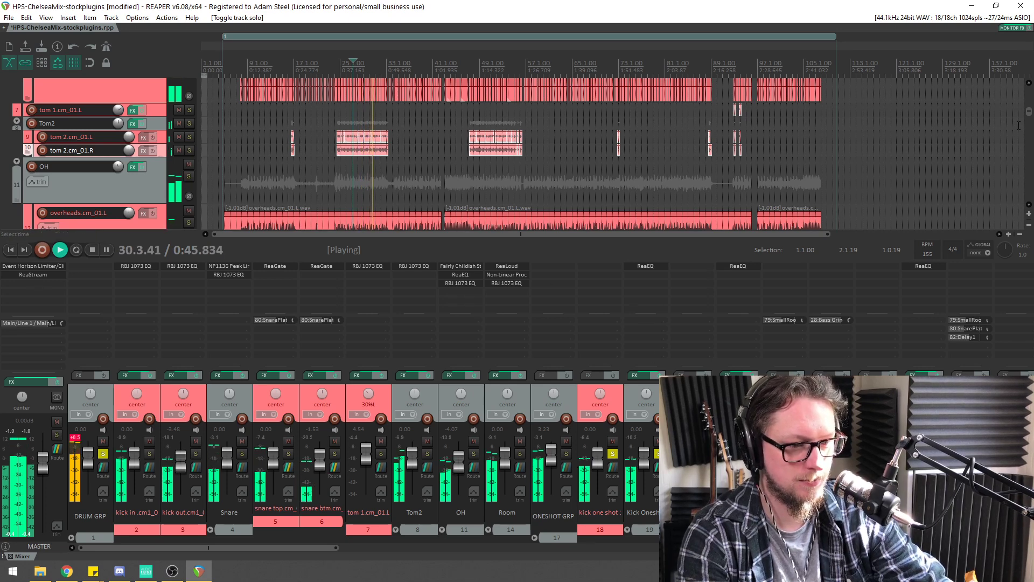
drag(1028, 114, 1029, 132)
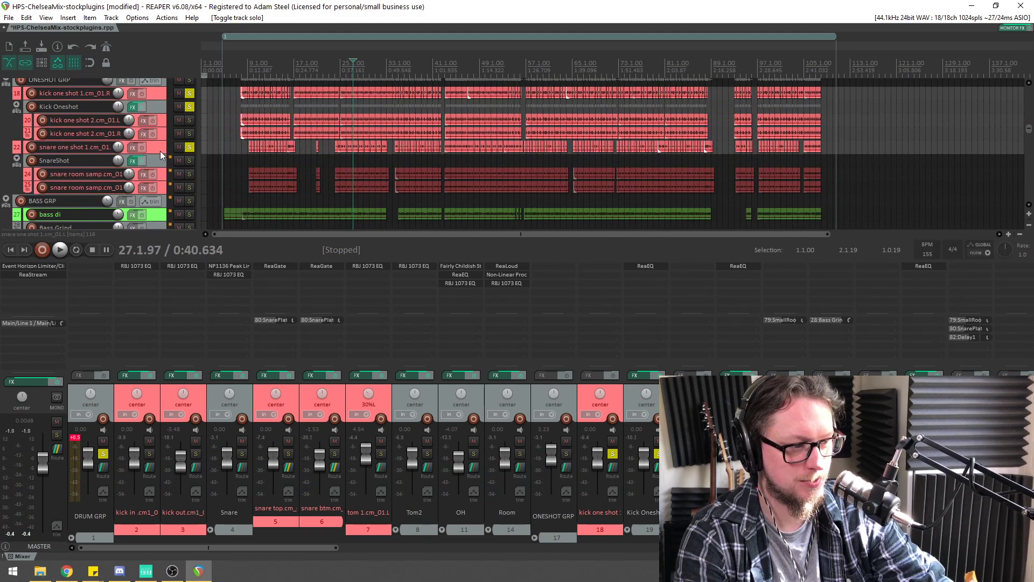
drag(160, 153, 159, 185)
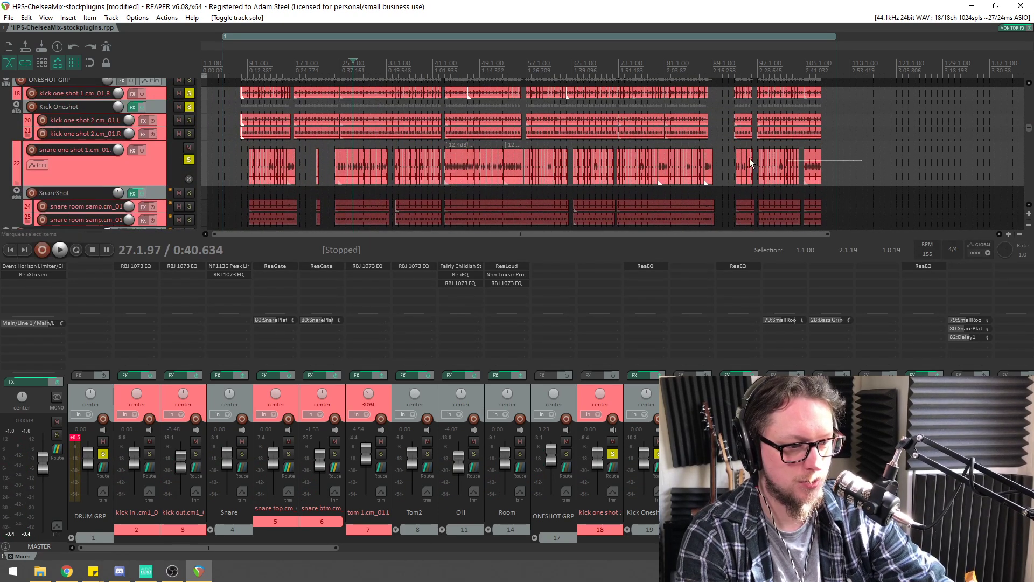
drag(750, 164, 204, 167)
drag(470, 176, 472, 159)
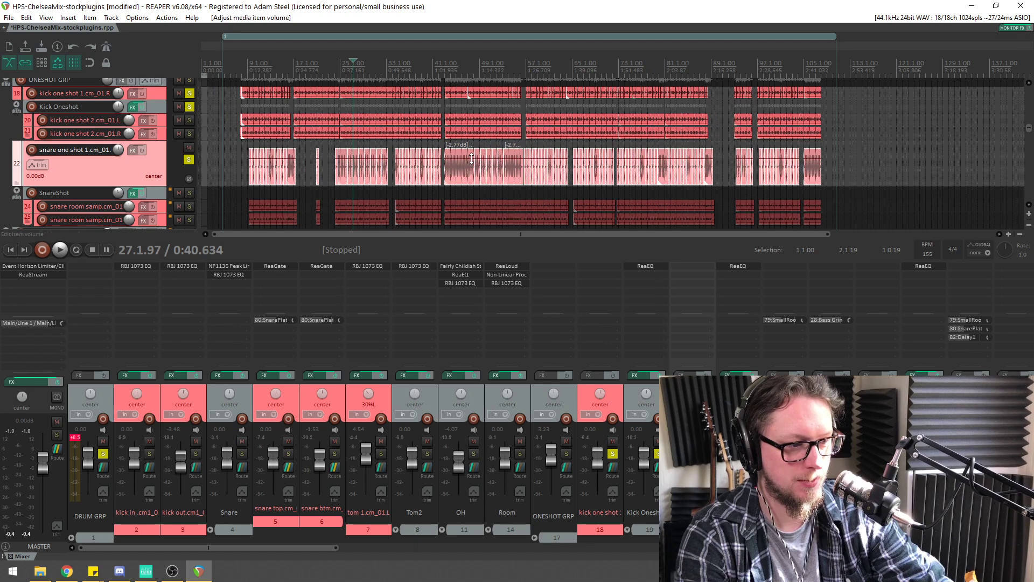
key(space)
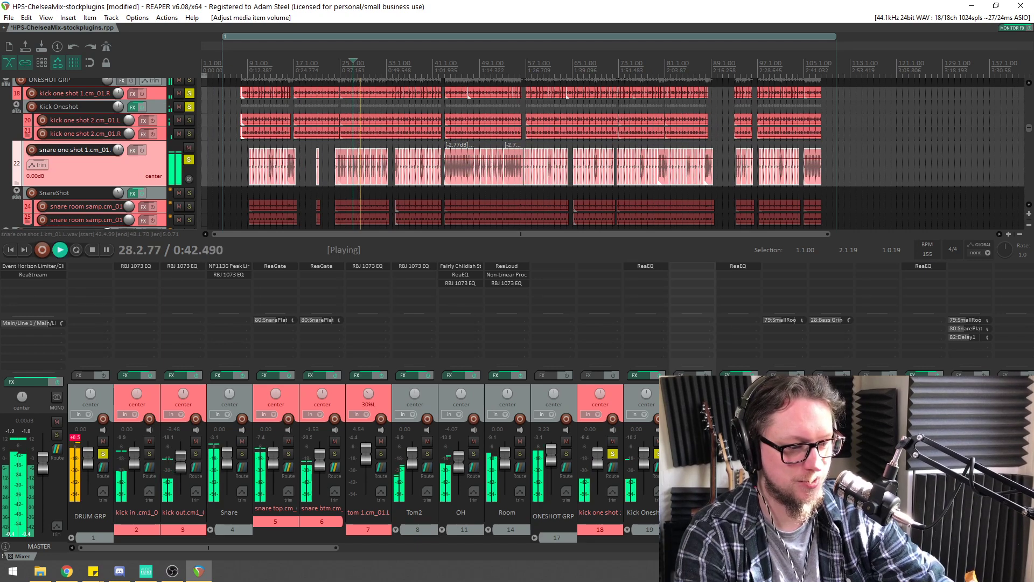
drag(118, 149, 118, 149)
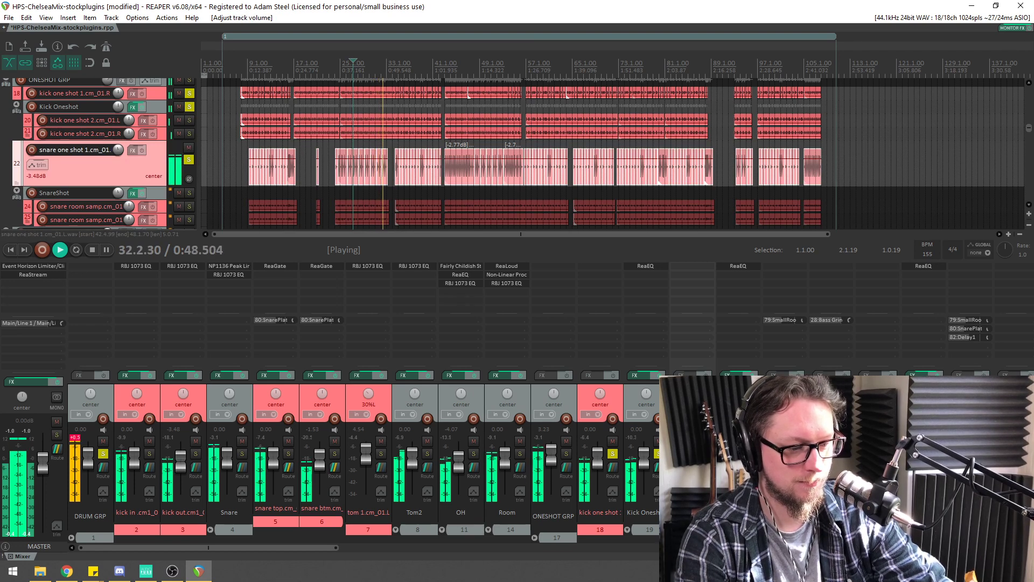
Solo only the SnareShot folder and set band 3 of its ReaEQ to 314.9 Hz, -4.6 dB and 1.42 octaves
click(189, 193)
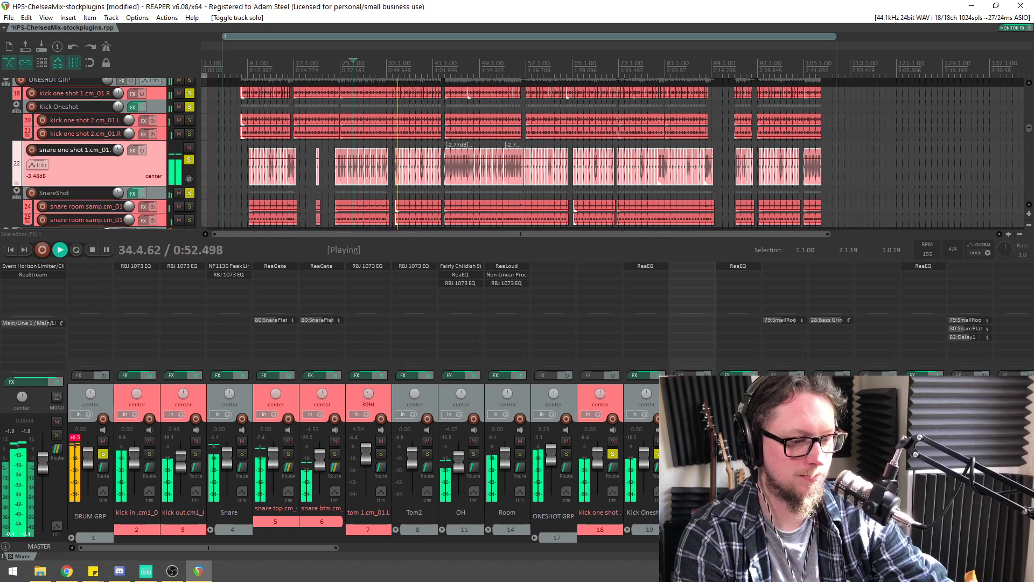
key(F6)
click(189, 193)
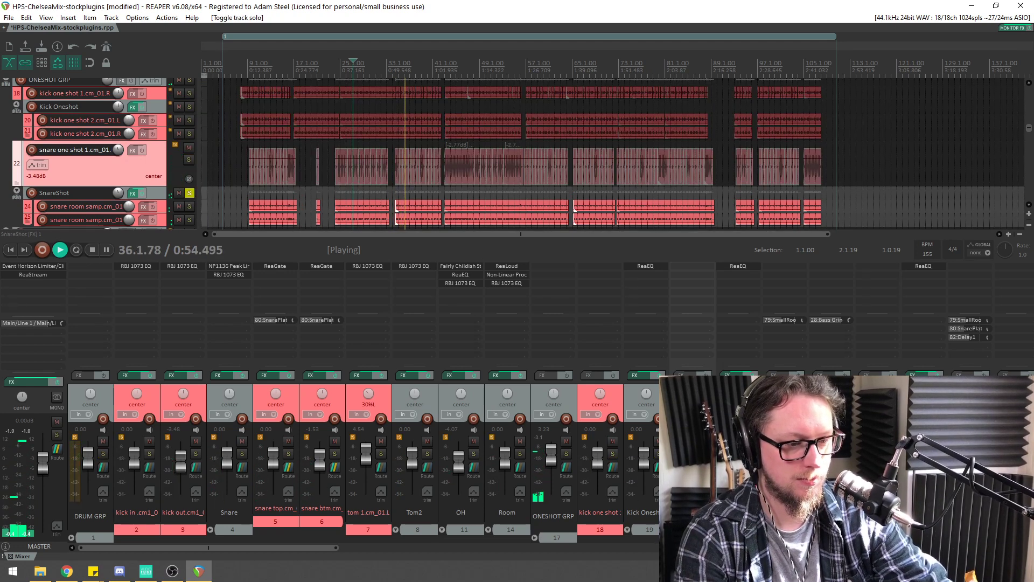
click(737, 267)
key(space)
drag(107, 37, 365, 82)
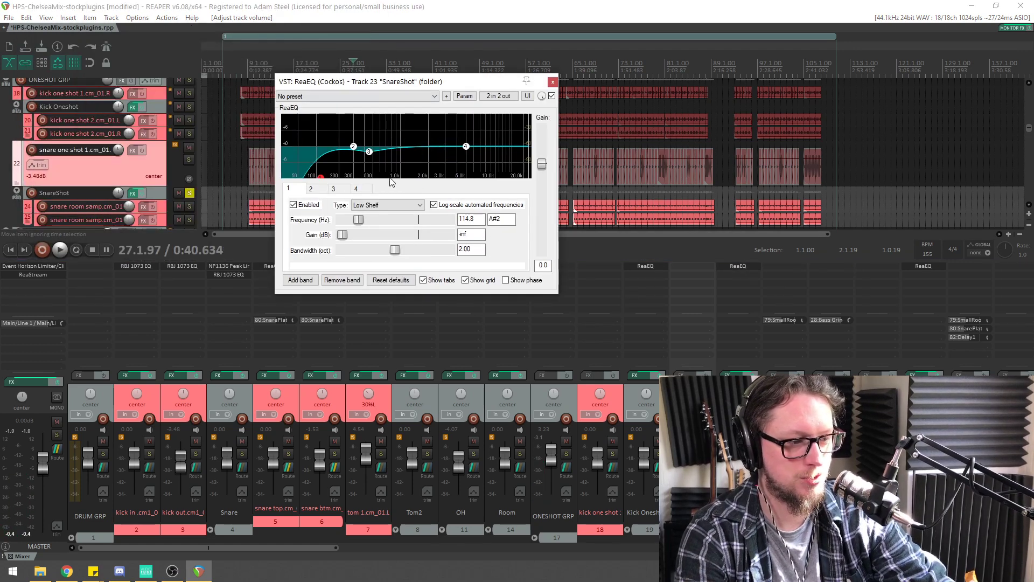
key(space)
drag(369, 151, 355, 168)
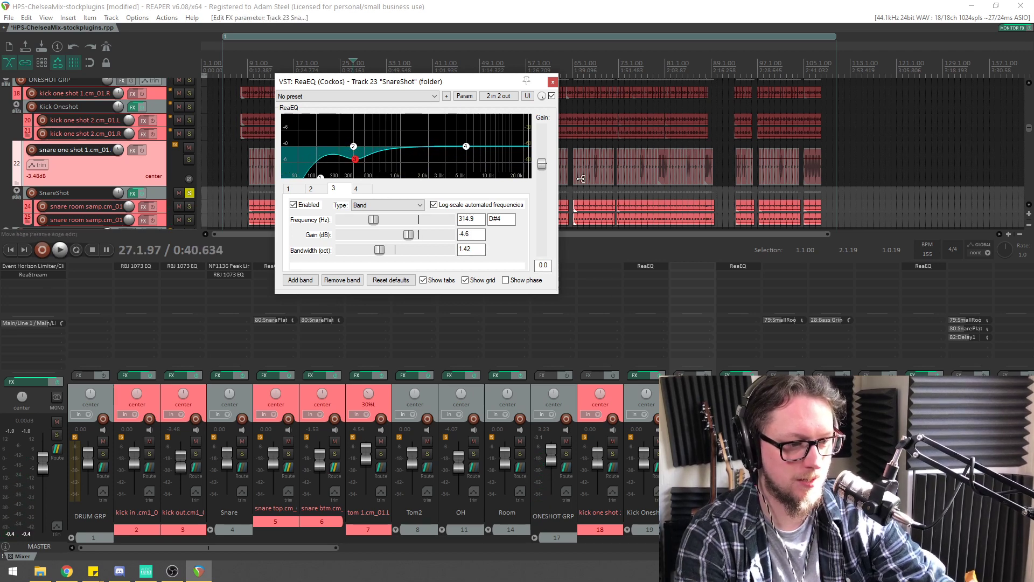
Select all items on both snare room sample tracks, raise their item volume and audition them from bar 27
drag(856, 204, 226, 198)
drag(638, 196, 639, 187)
key(space)
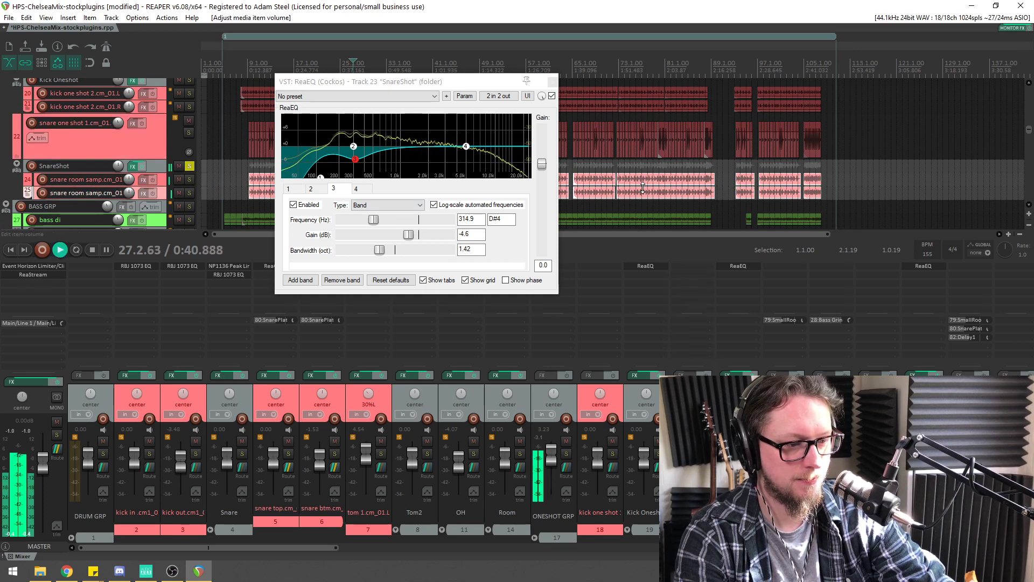
key(space)
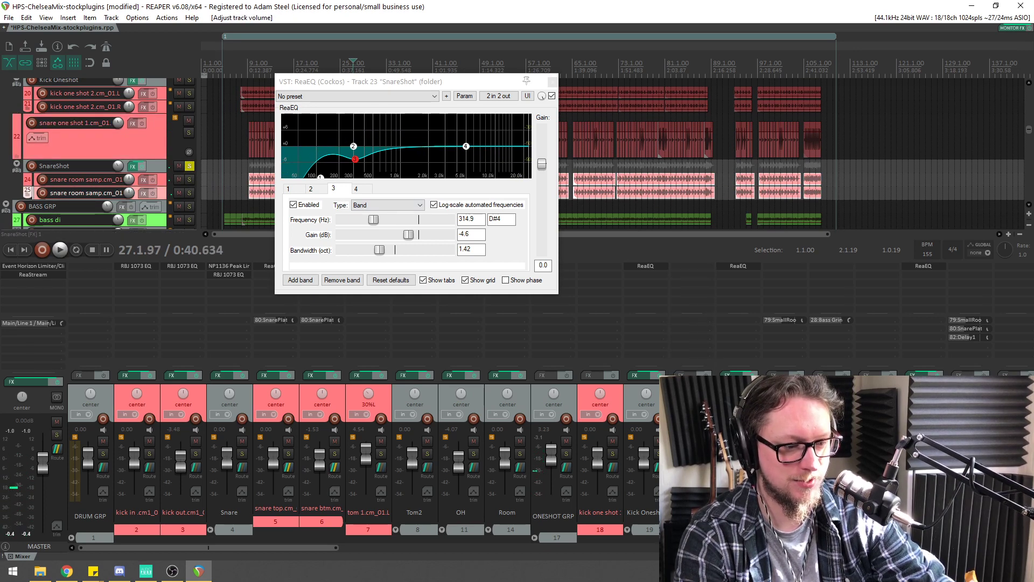
Unsolo SnareShot, solo DRUM GRP, play from bar 27 and bring in ONESHOT GRP by soloing it as well
click(189, 166)
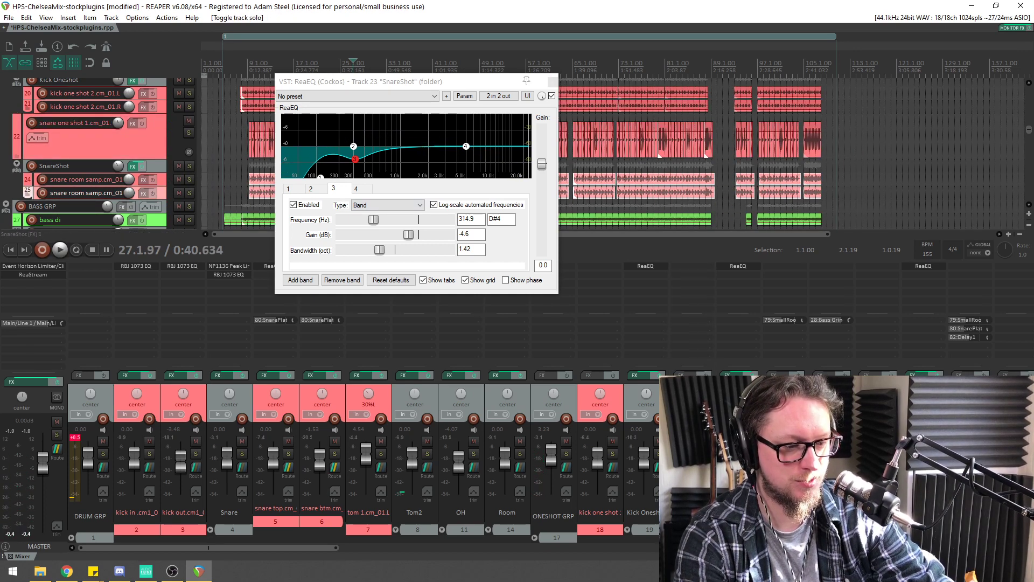
click(103, 454)
key(space)
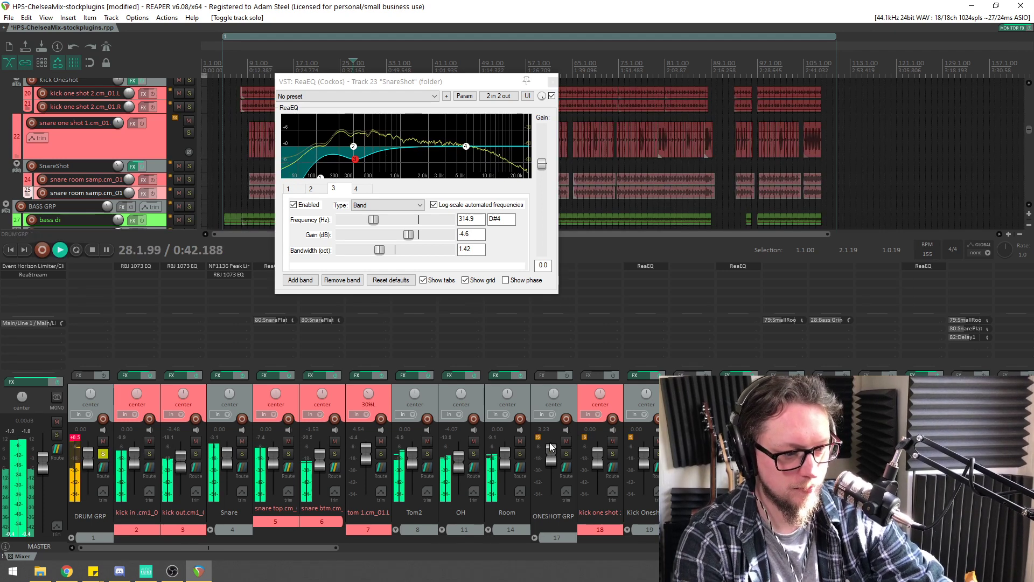
click(566, 453)
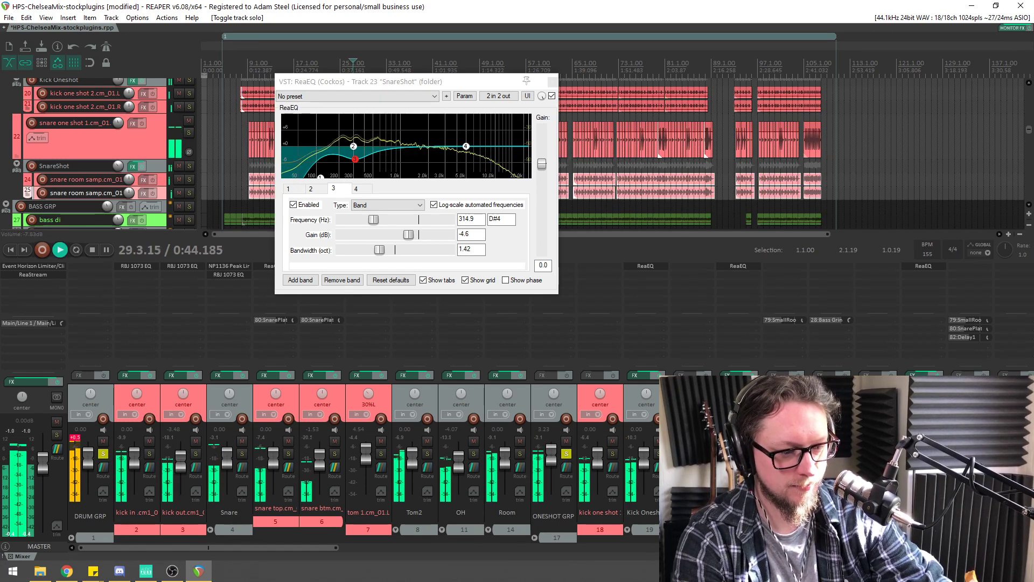
Fine-tune the SnareShot folder's track volume to about -9 dB and close its ReaEQ while the drums keep playing
drag(736, 467, 736, 465)
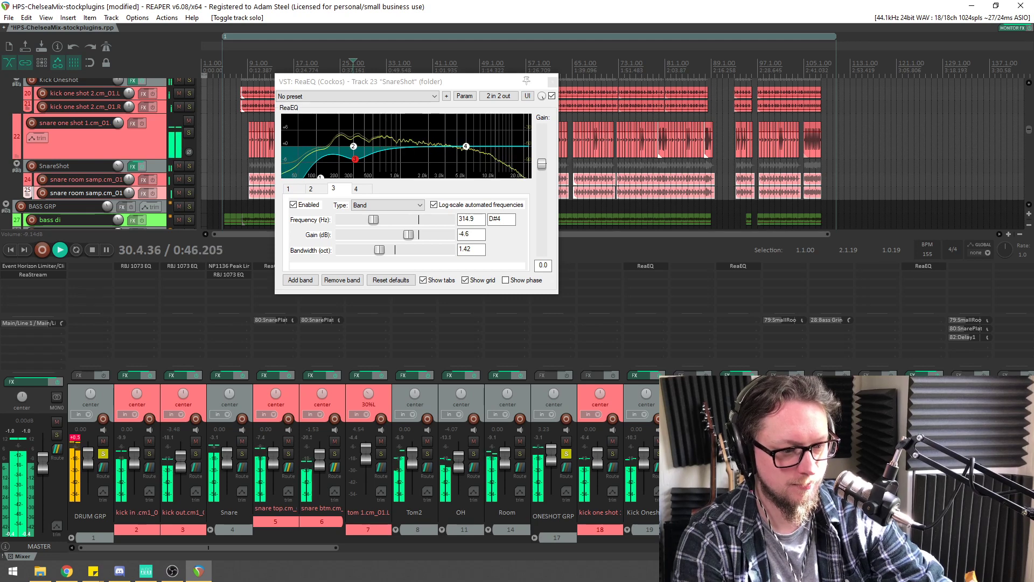
click(554, 82)
scroll(556, 103, up, 6)
scroll(609, 94, down, 5)
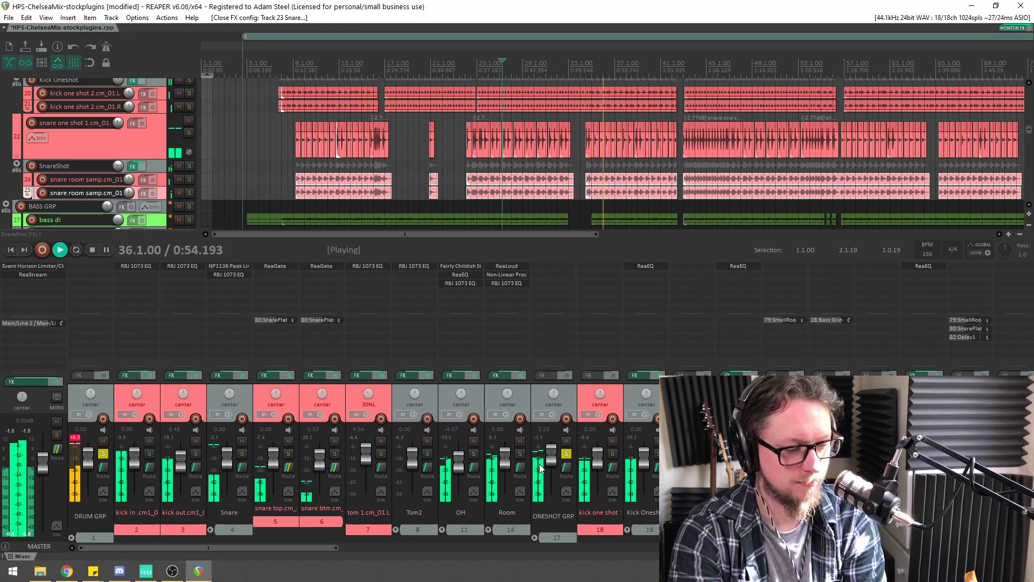
scroll(344, 154, down, 2)
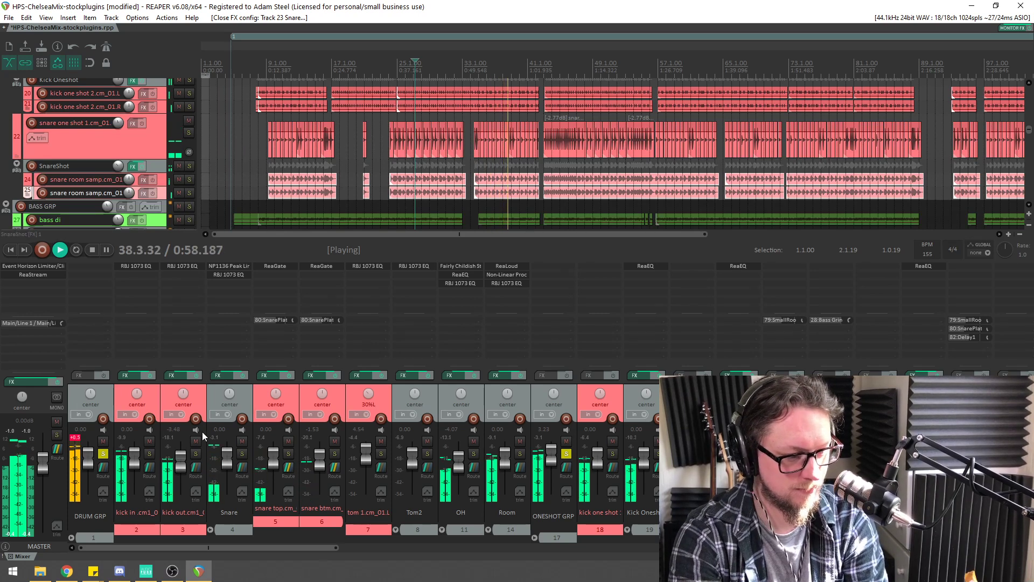
In the Snare folder's RBJ 1073 EQ, set the low boost to 7.6 dB, mid to -2.8 dB and high shelf to 10.1 dB
key(space)
click(231, 276)
click(602, 289)
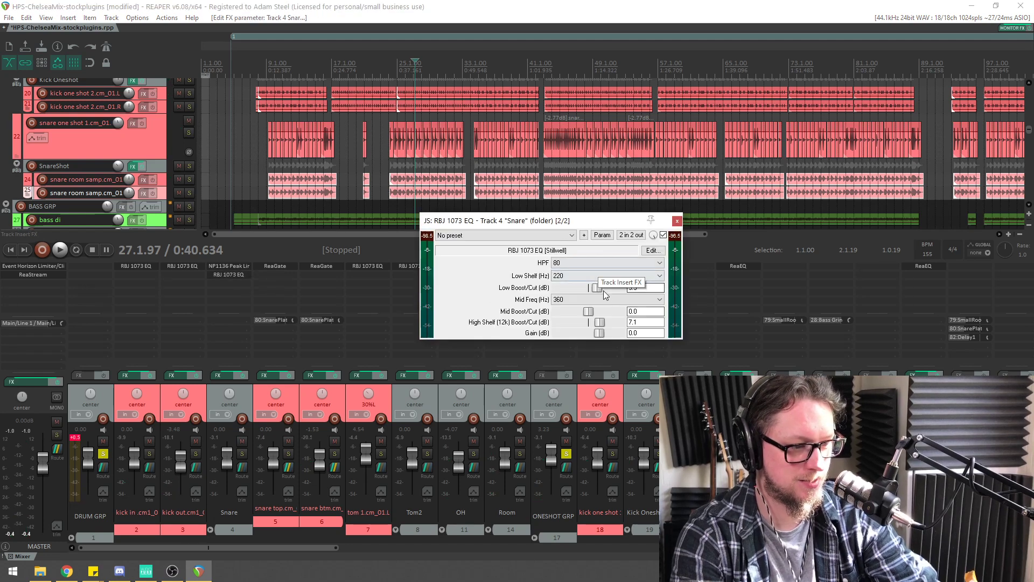
key(space)
drag(605, 288, 606, 288)
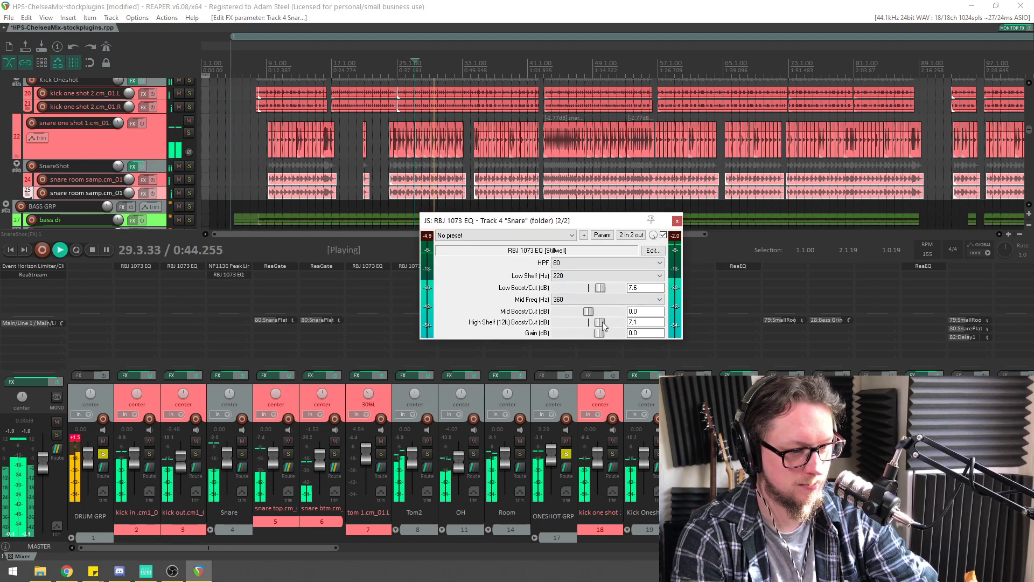
drag(602, 321, 607, 321)
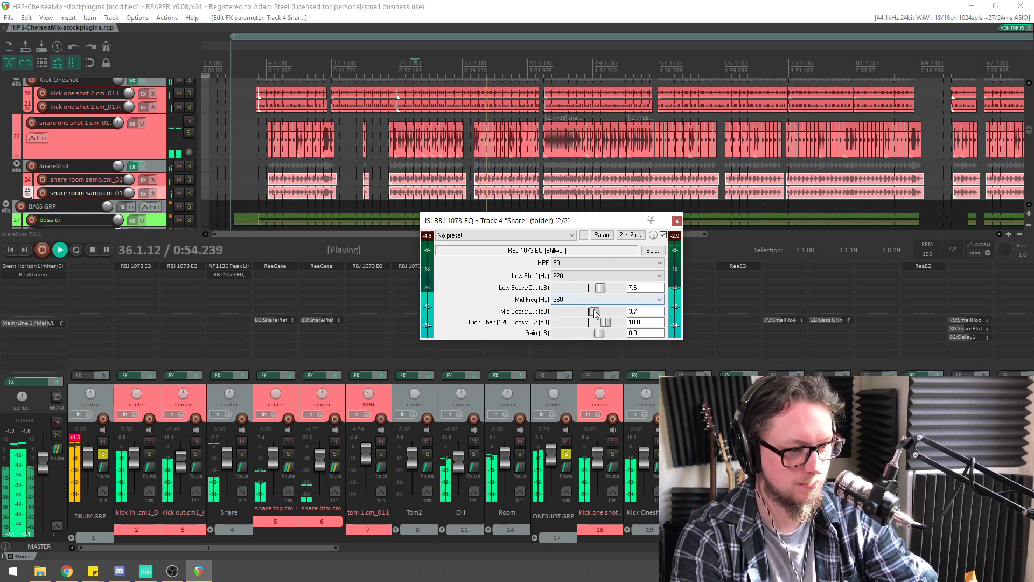
drag(587, 312, 584, 322)
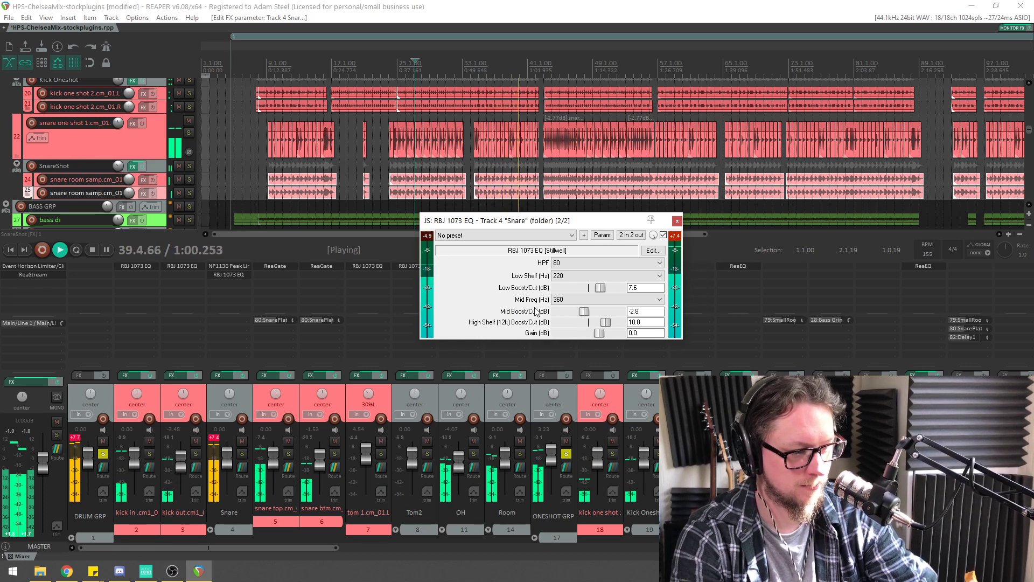
drag(605, 322, 604, 327)
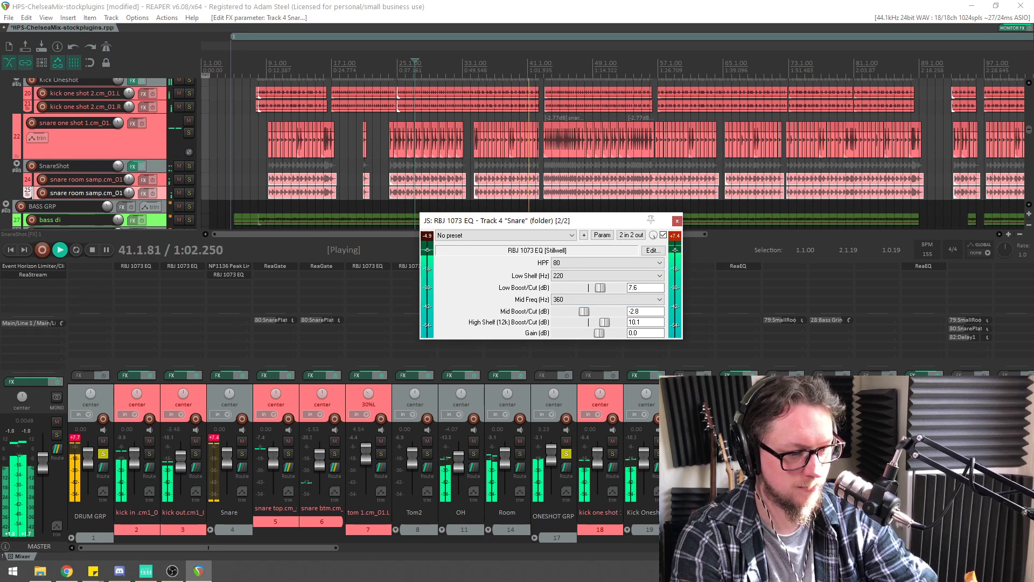
Adjust the snare one shot 1 track volume to about -1.2 dB, close the Snare EQ and undo the last change
drag(690, 456, 690, 460)
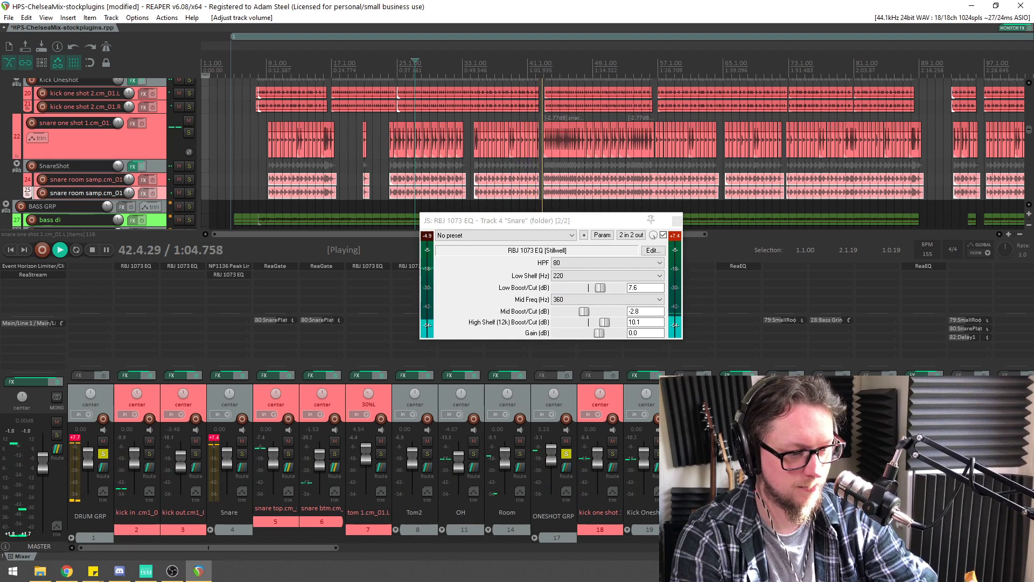
click(677, 236)
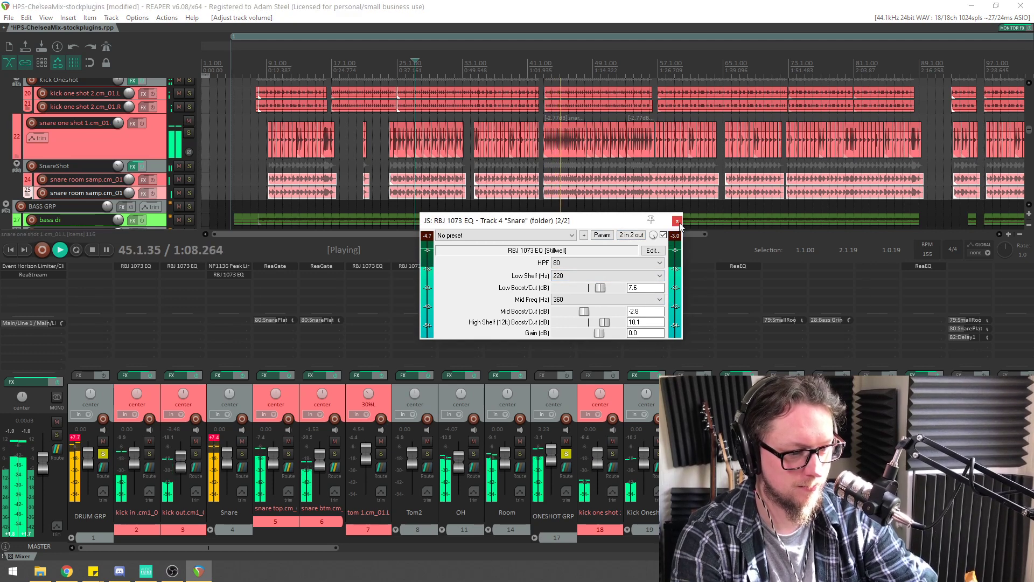
click(677, 221)
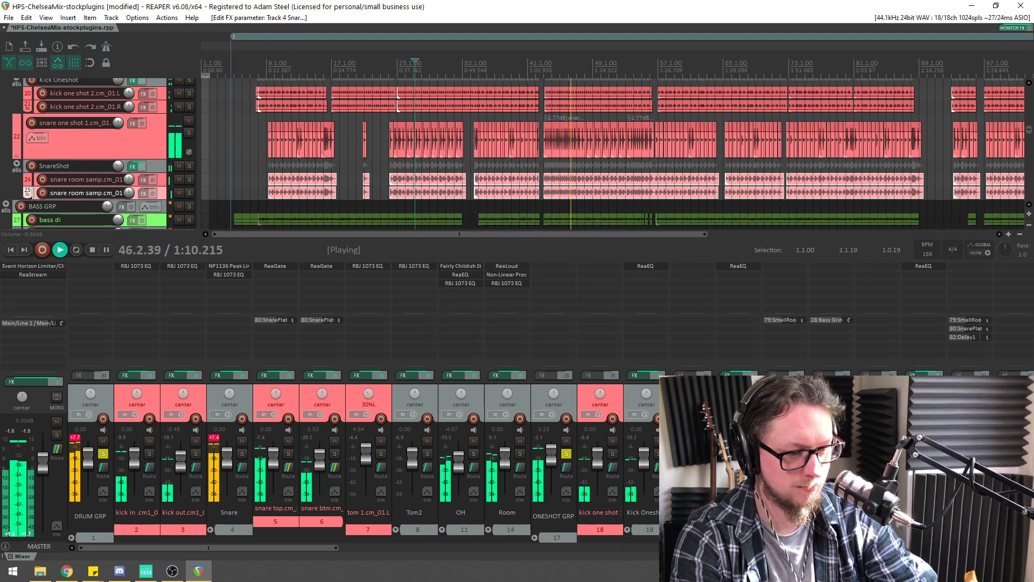
key(ctrl+z)
scroll(571, 167, up, 4)
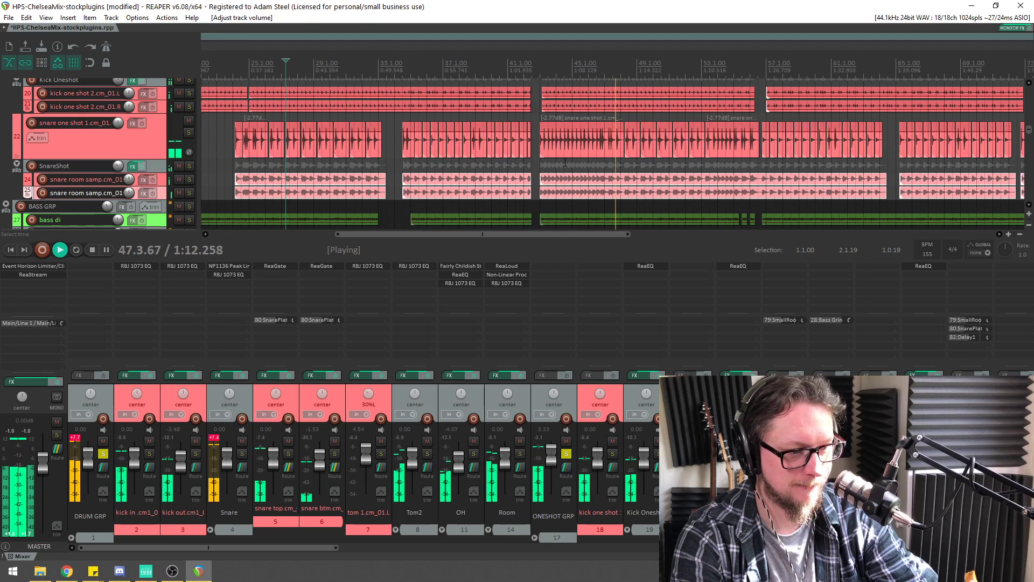
key(space)
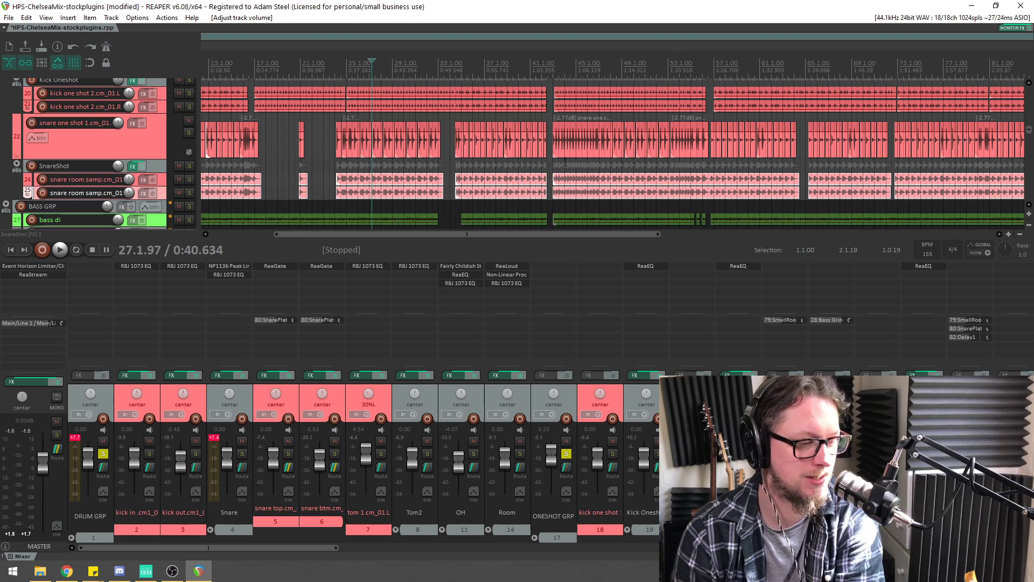
Check the CPU use of each track and its effects in the Performance Meter during playback
key(ctrl+alt+p)
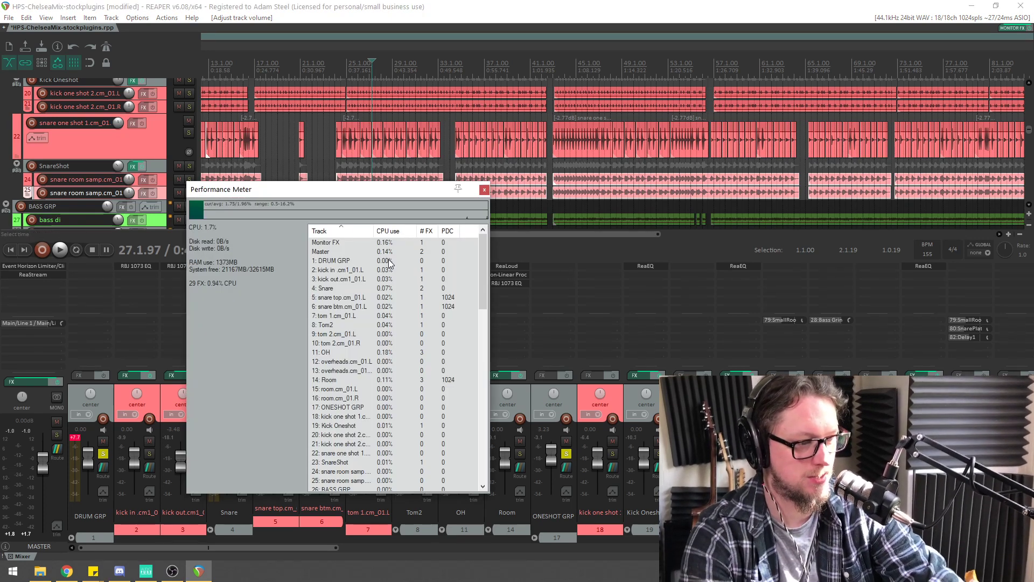
key(space)
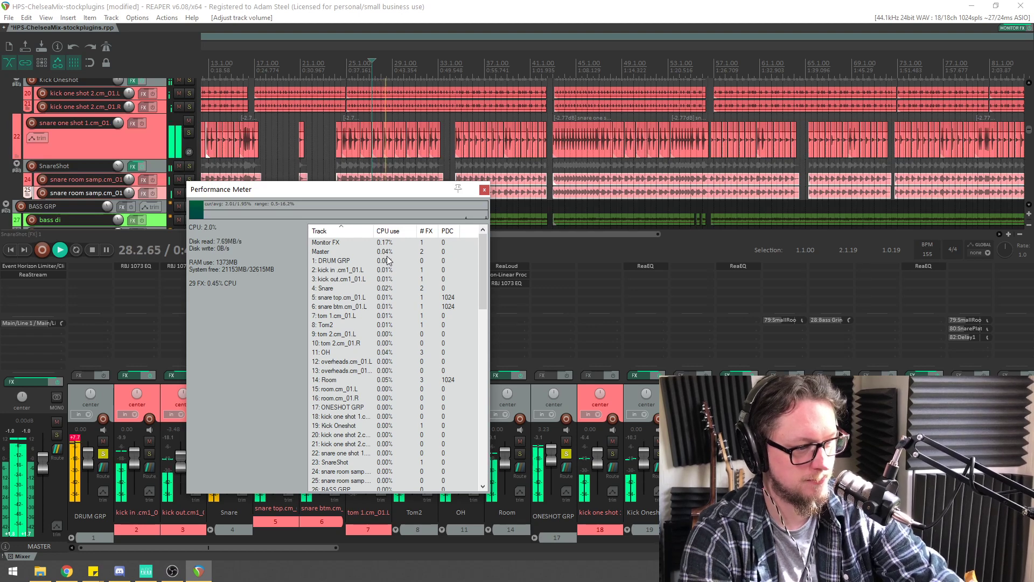
click(388, 261)
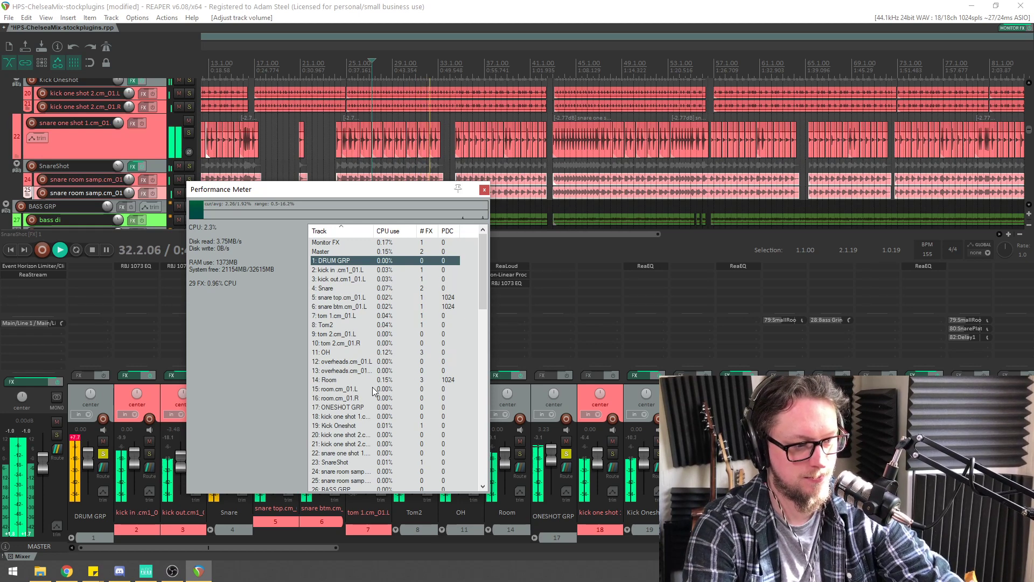
key(space)
click(484, 189)
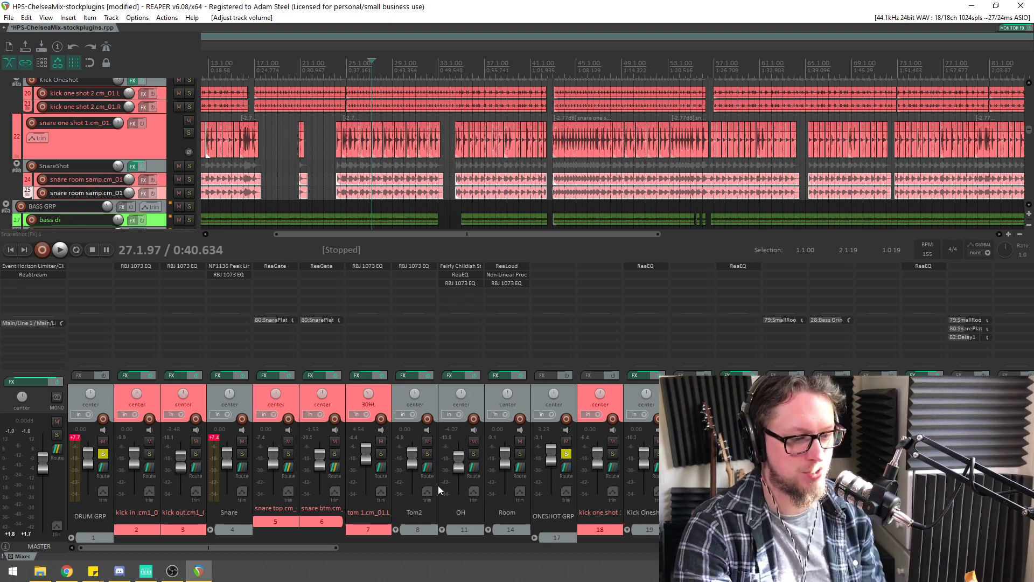
Solo the BASS GRP folder and start playback
drag(266, 548, 410, 553)
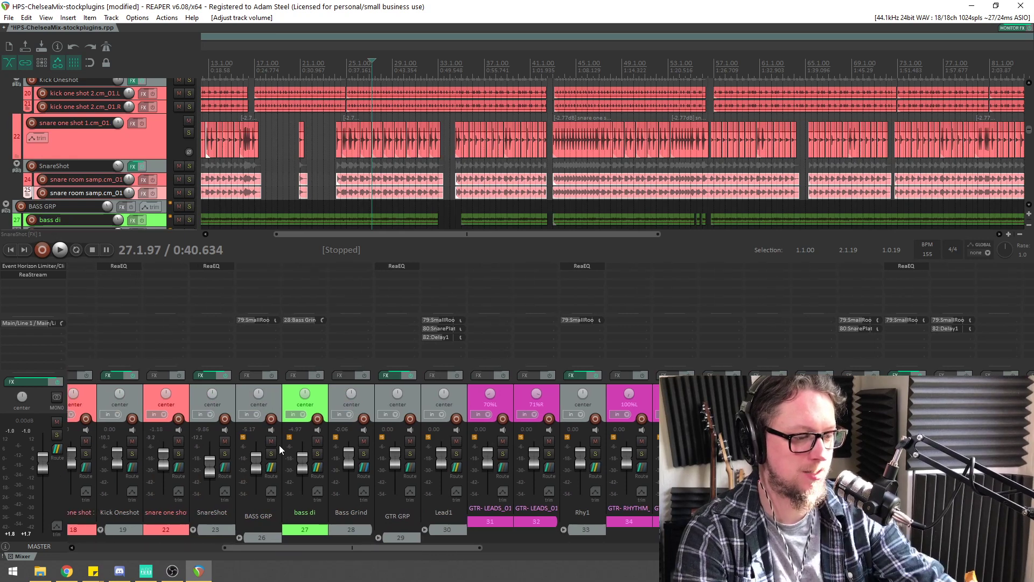
click(272, 454)
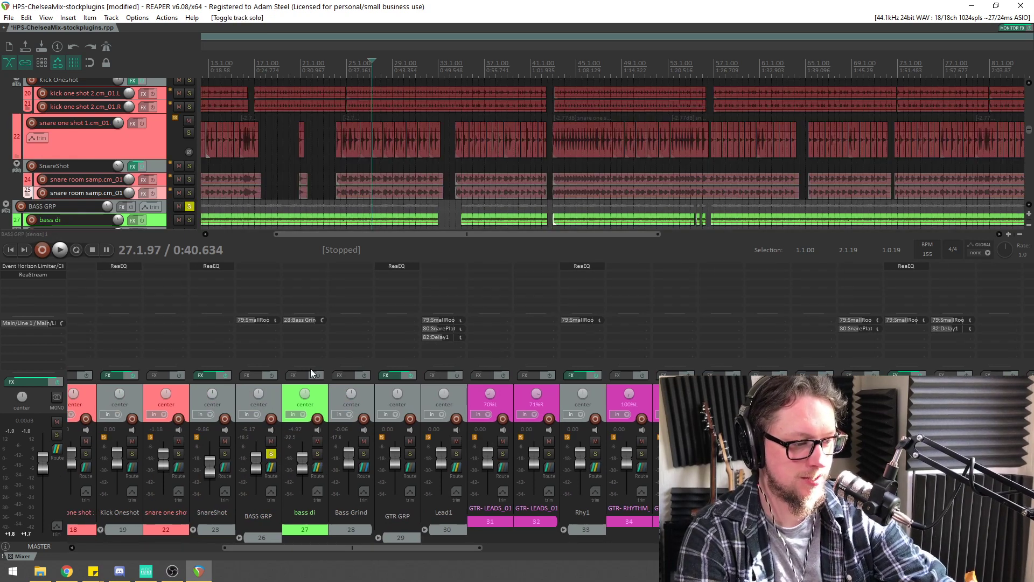
key(space)
Select all items on the bass di track and raise their item volume
drag(1029, 129, 1029, 134)
scroll(877, 155, down, 3)
drag(869, 155, 213, 120)
drag(302, 131, 304, 127)
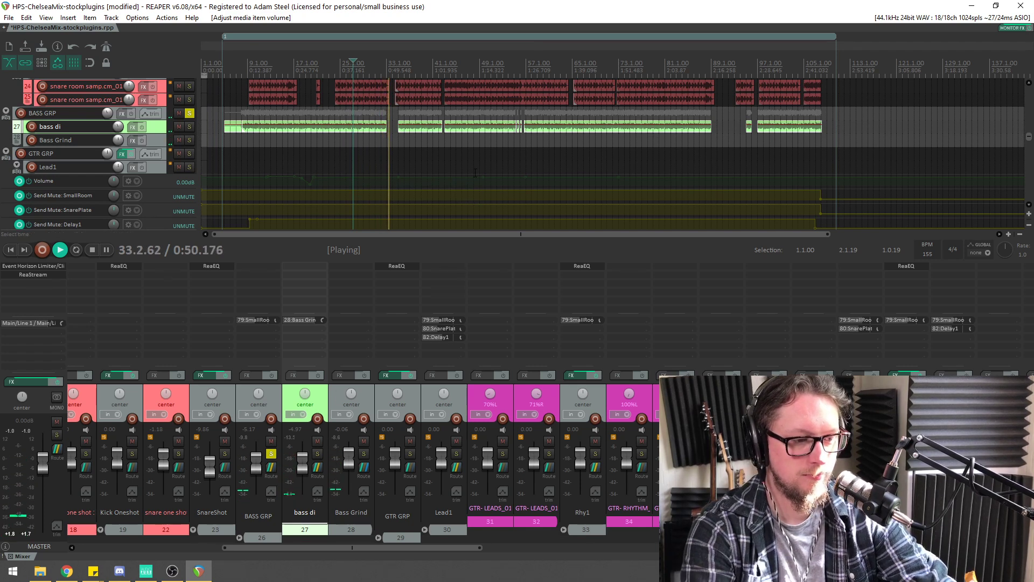
Play the soloed bass from just before bar 11 and mute the Bass Grind track
scroll(561, 118, up, 3)
click(346, 67)
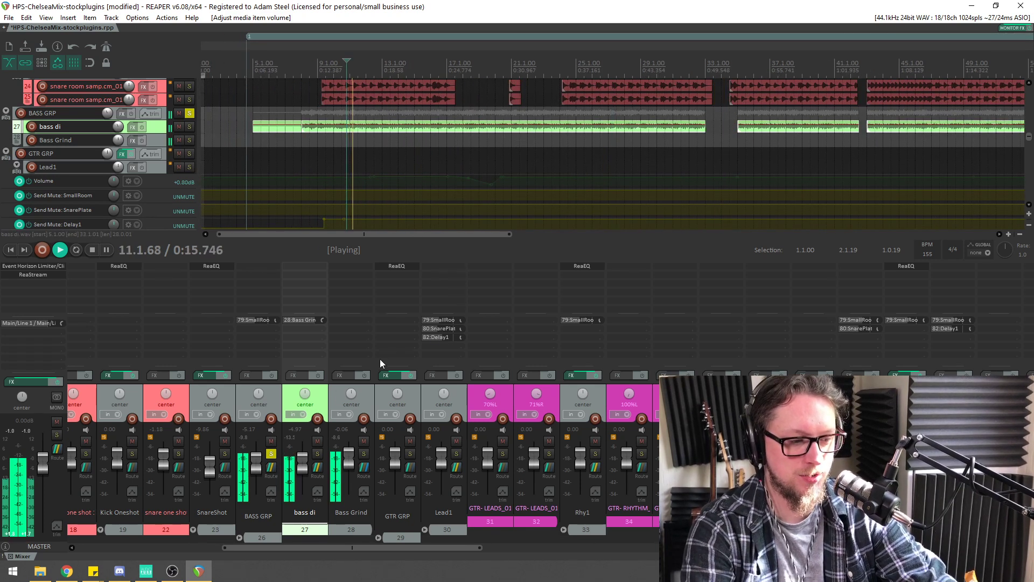
click(364, 441)
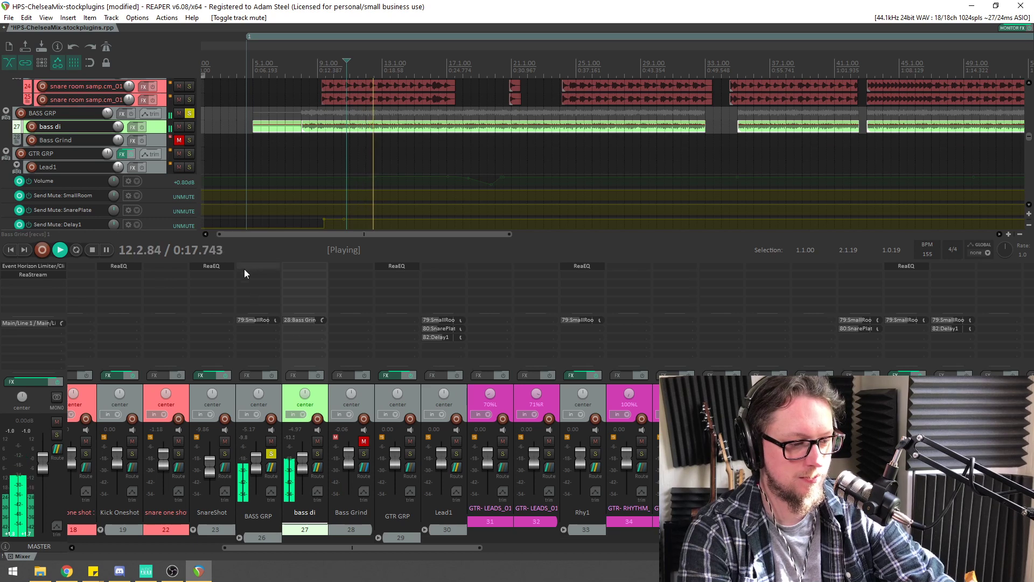
key(space)
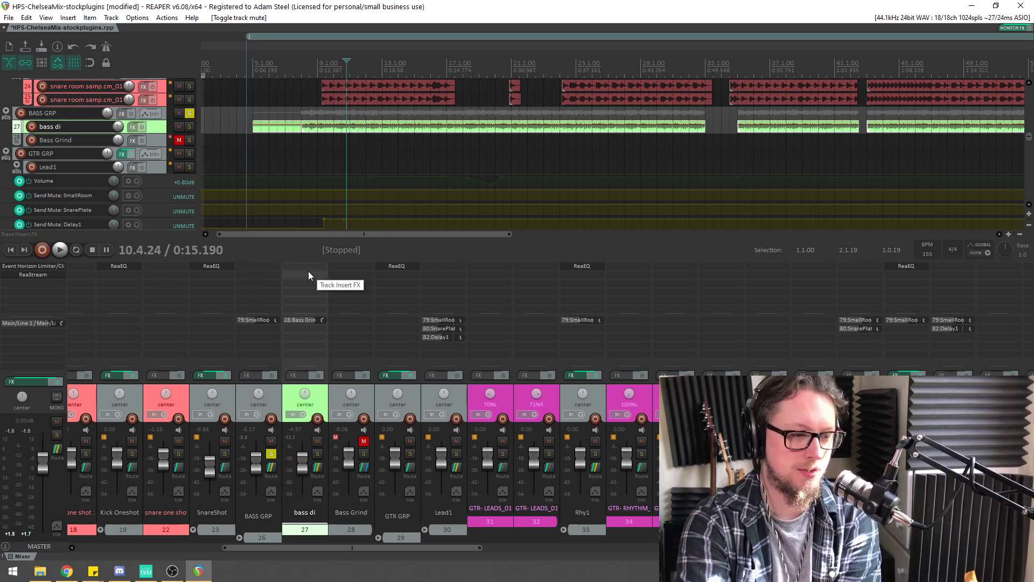
Filter the plugin list for "verb" and add ReaVerb (Cockos) to the bass di track
click(308, 270)
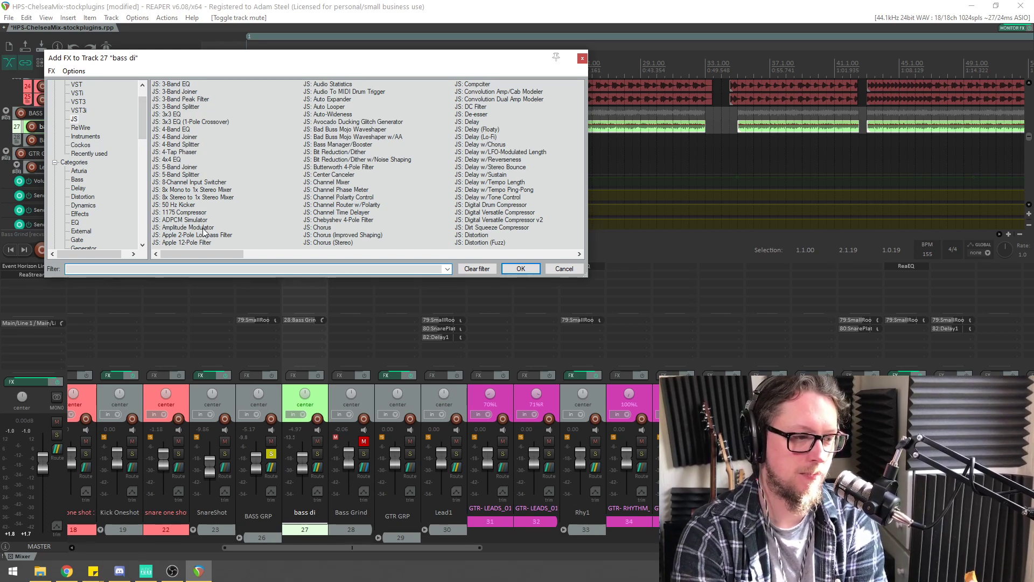
text(erb)
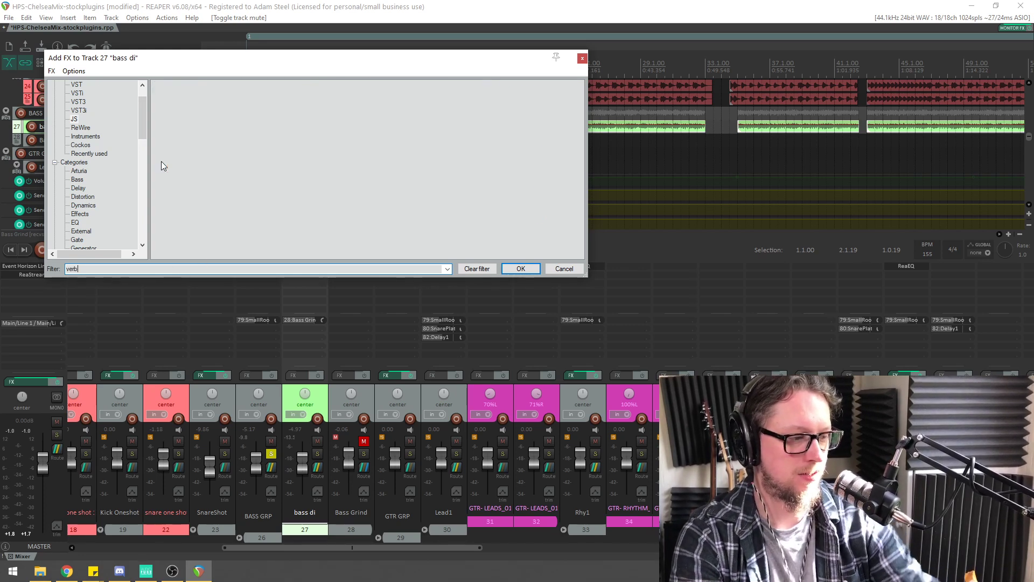
scroll(118, 108, up, 1)
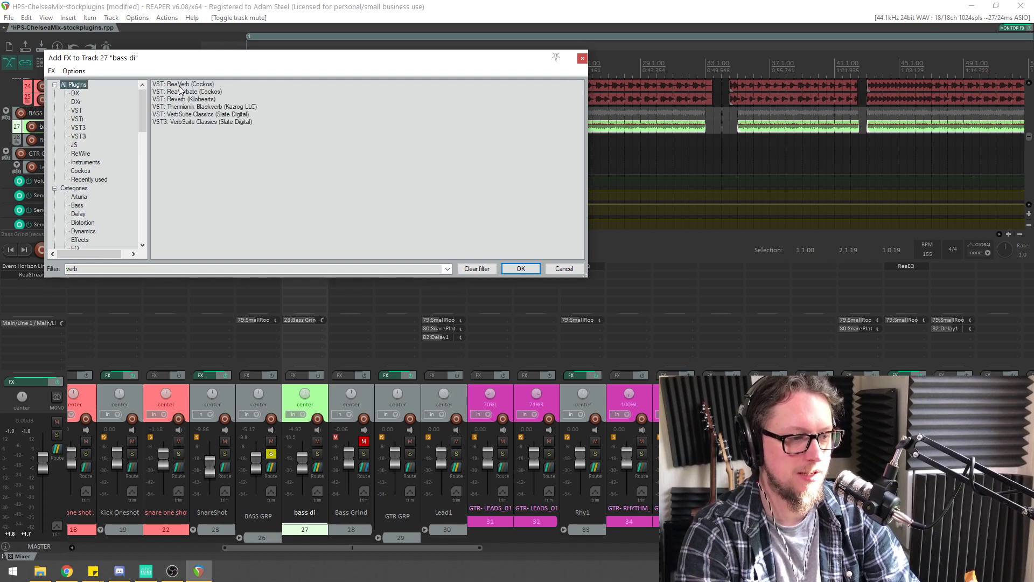
double_click(181, 85)
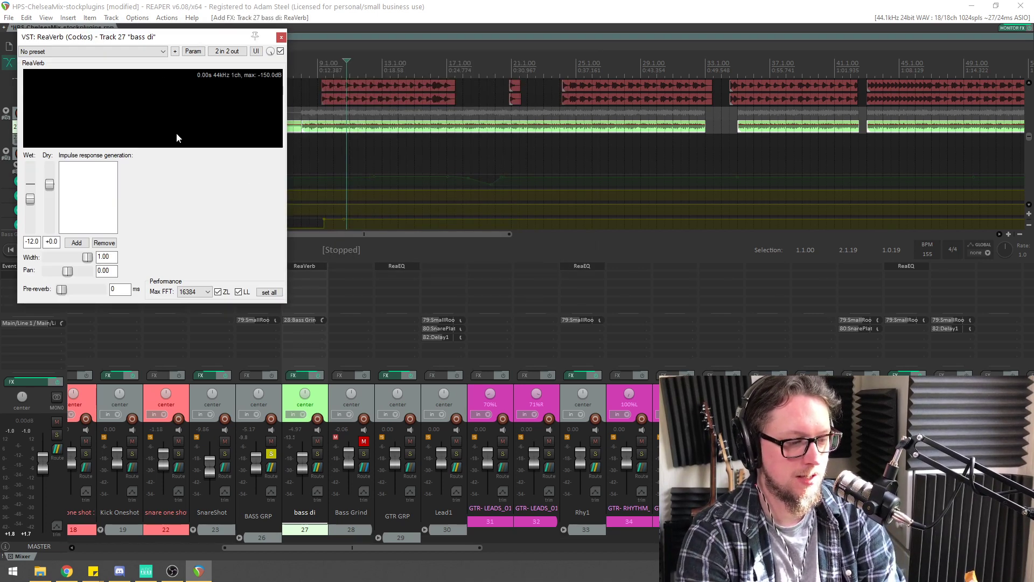
drag(149, 39, 431, 213)
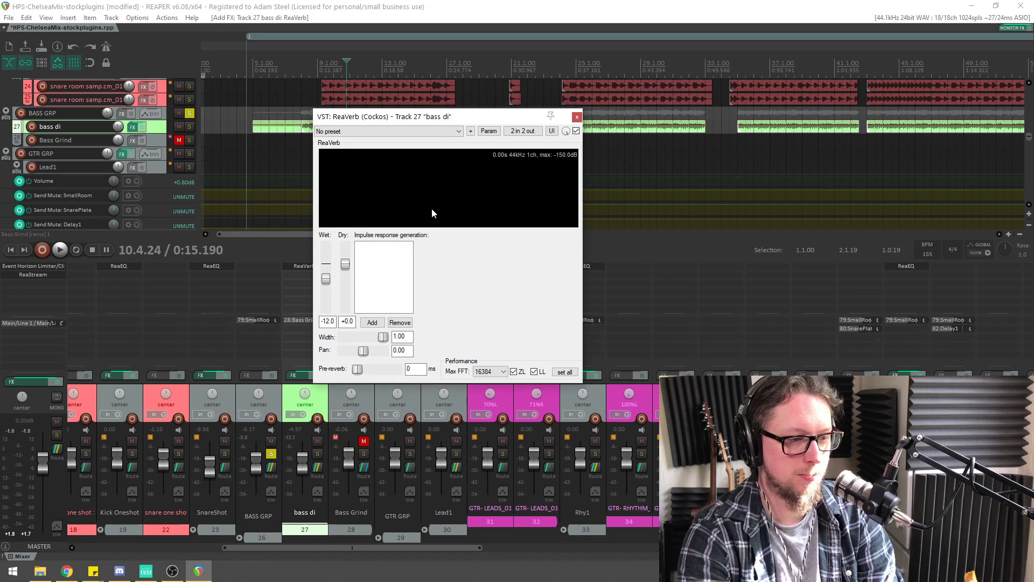
Set ReaVerb's dry level to -inf and start adding a File impulse response from the IRs folder on Audio (D:)
click(372, 323)
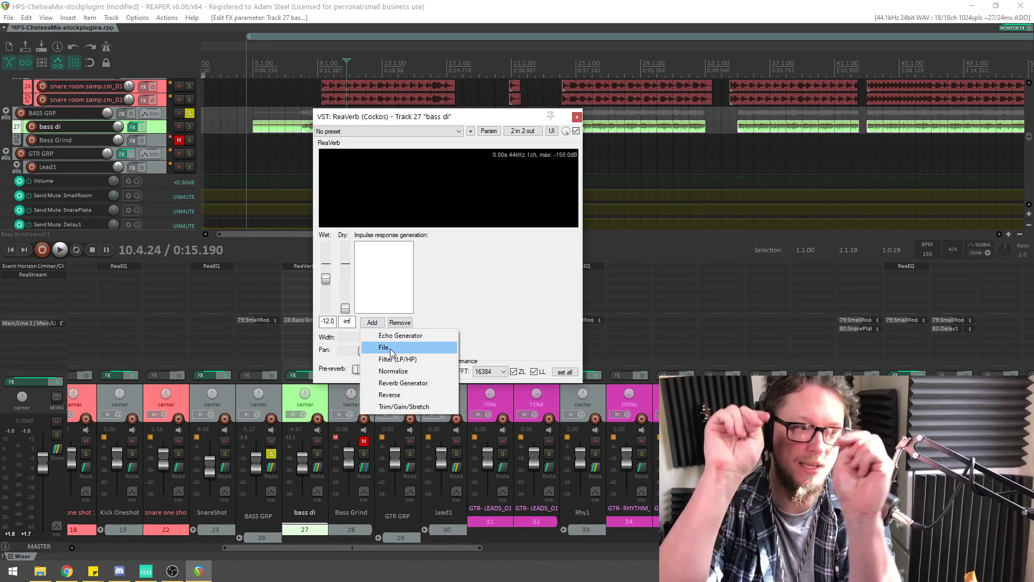
click(390, 347)
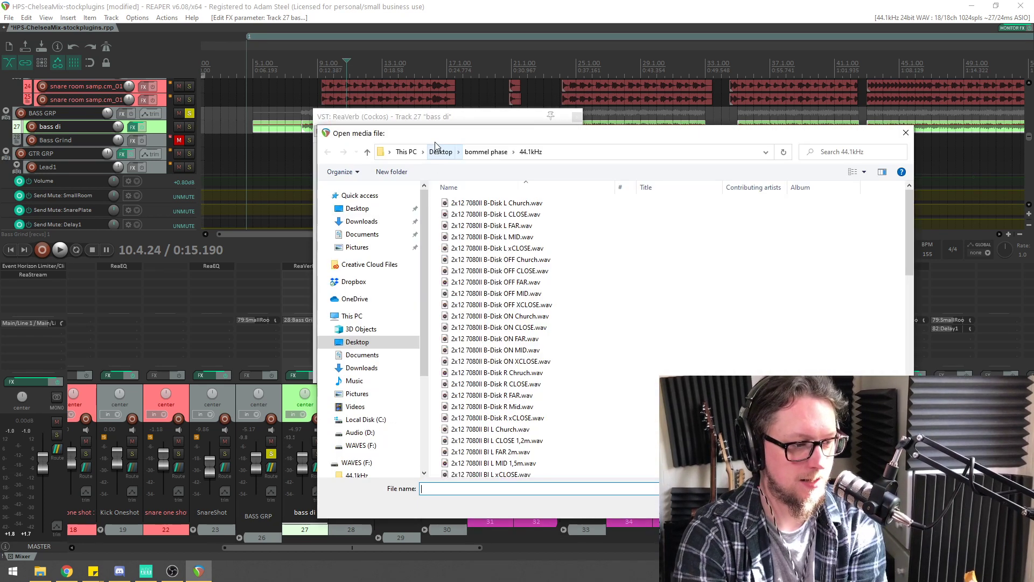
drag(454, 139, 467, 136)
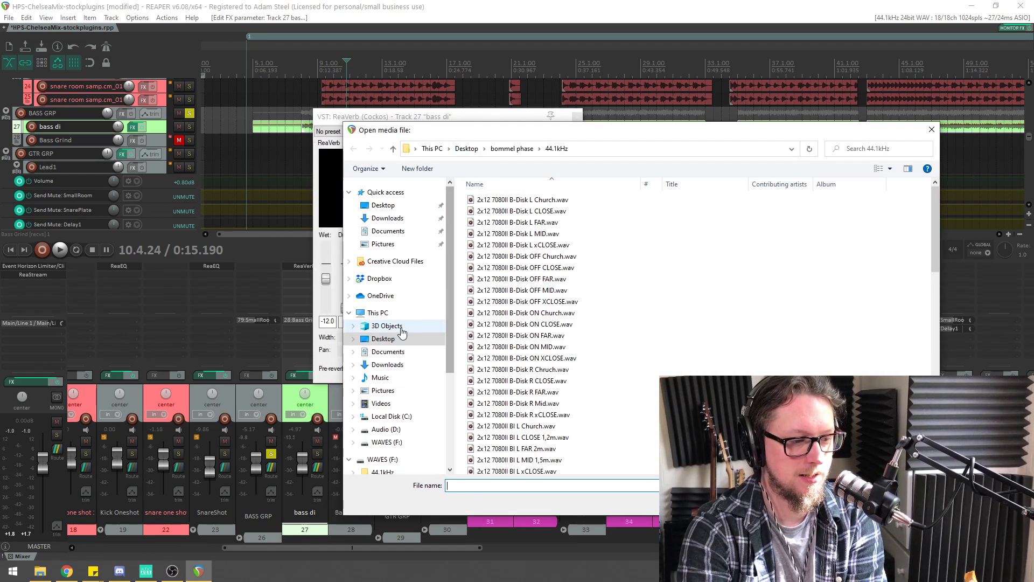
scroll(388, 409, down, 1)
click(385, 394)
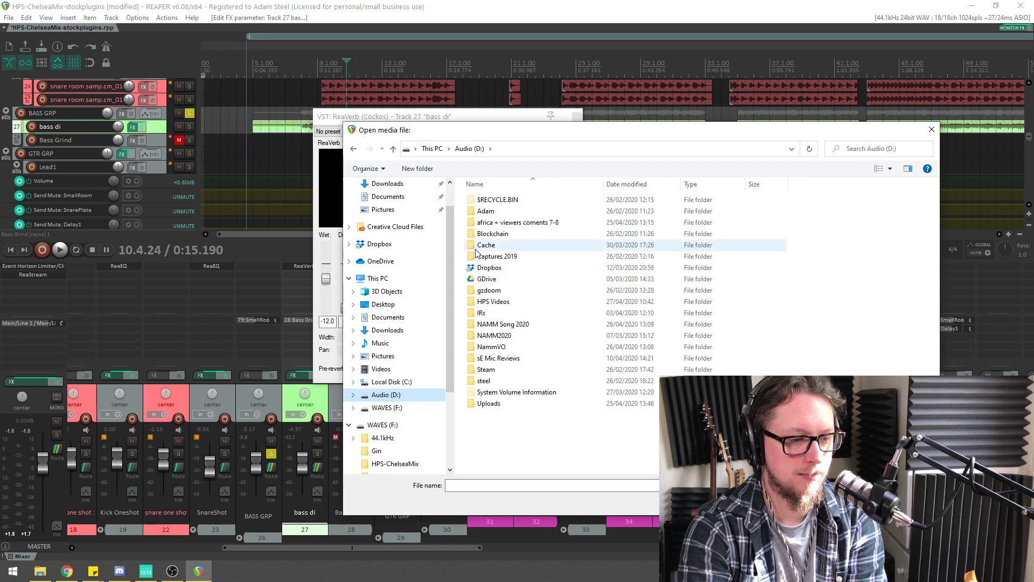
double_click(485, 312)
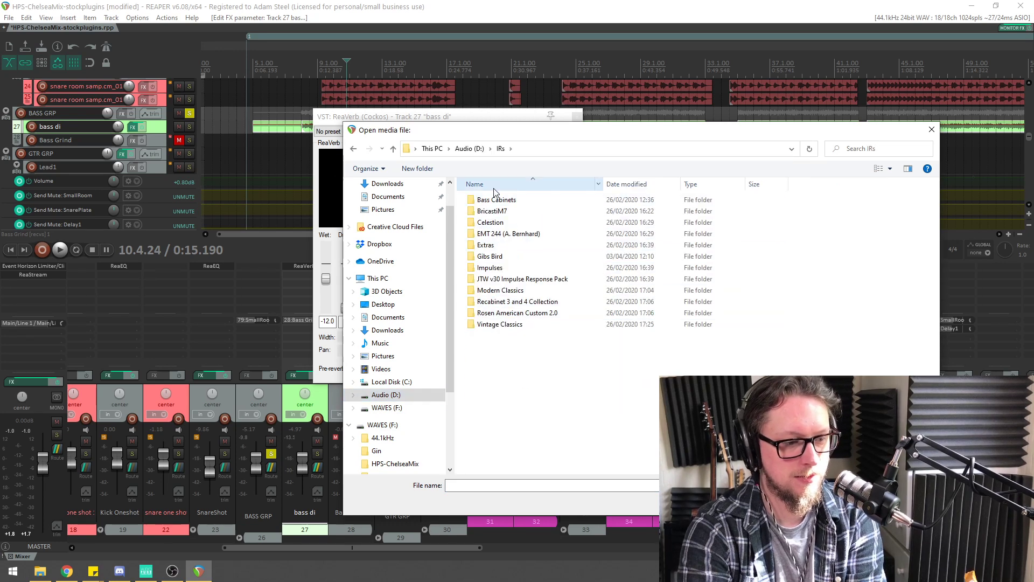
Browse to the 500 ms impulse folder under Celestion > Pulse_12_1x12 > 44.1 kHz
double_click(484, 222)
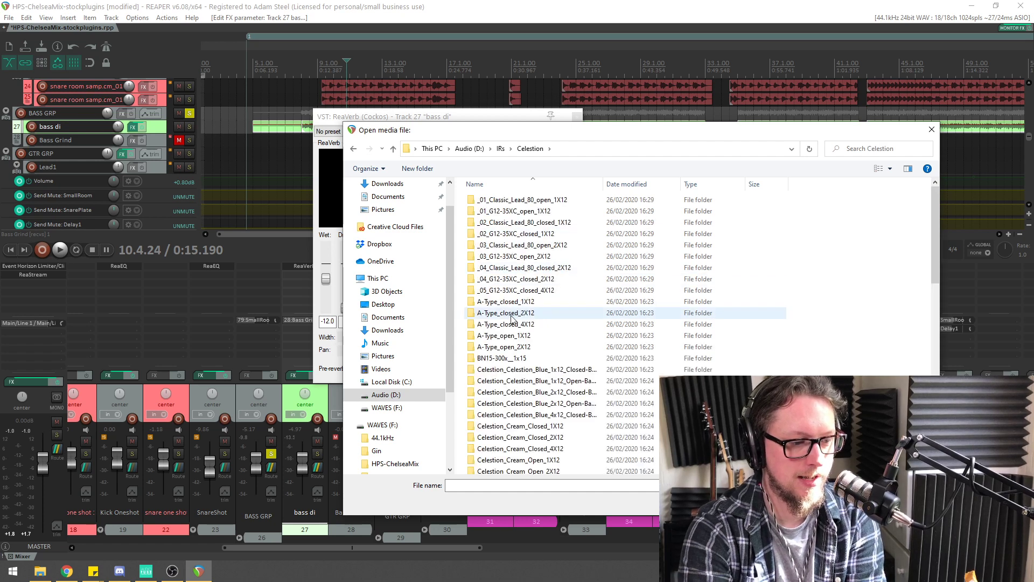
scroll(503, 355, down, 8)
scroll(504, 356, down, 7)
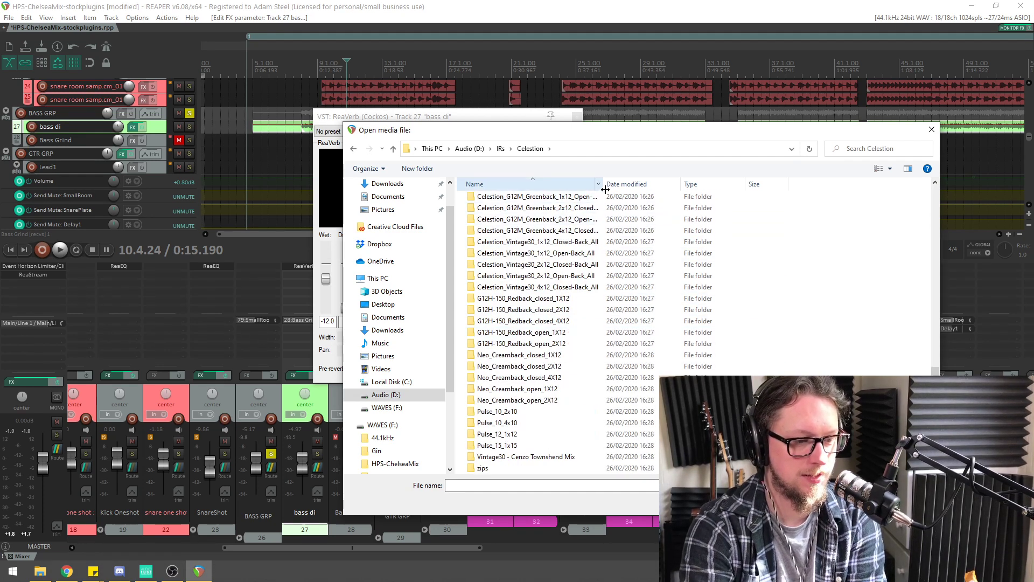
drag(655, 189, 662, 188)
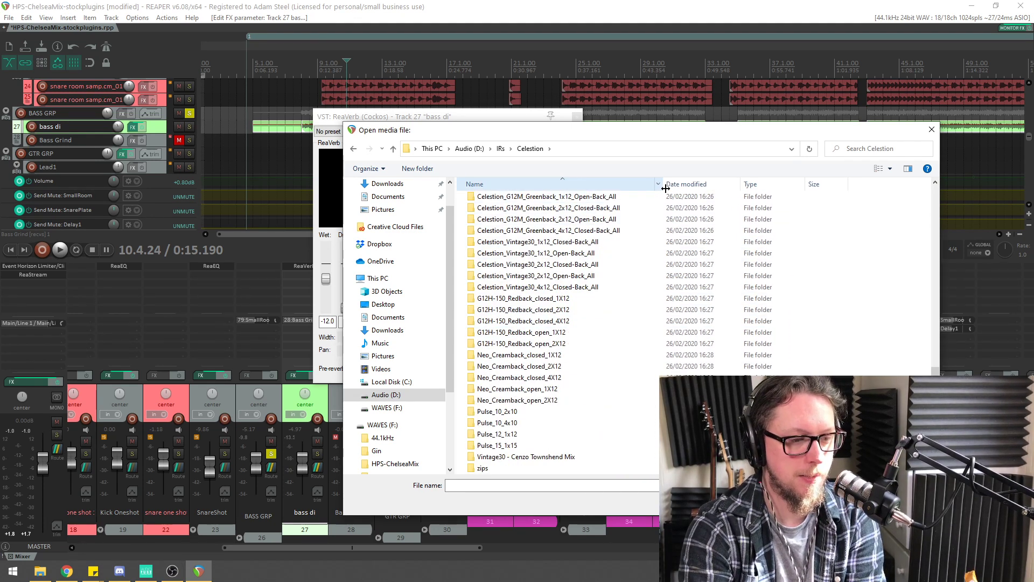
double_click(483, 434)
double_click(482, 199)
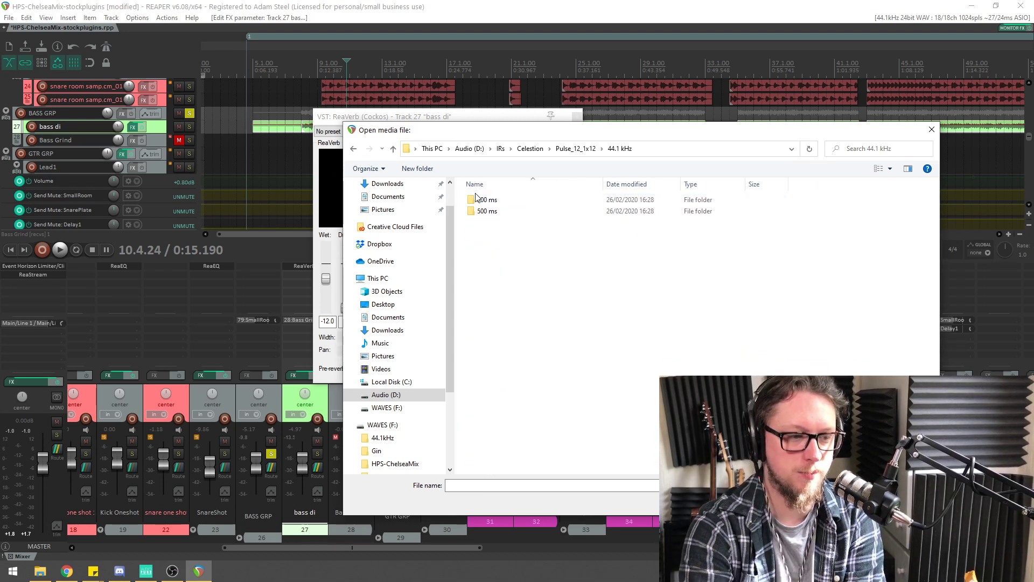
double_click(474, 211)
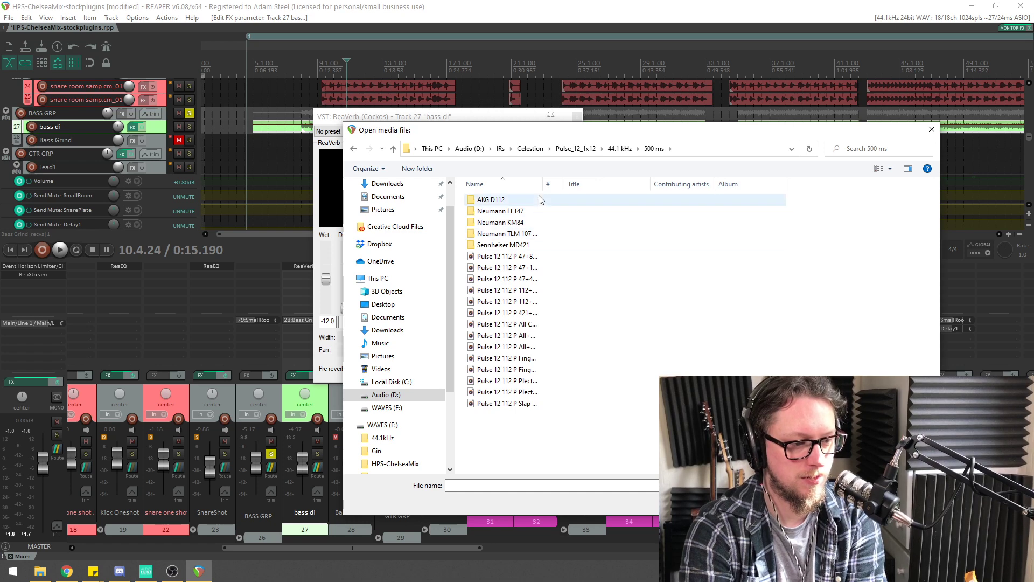
Load "Pulse 12 112 P AKG D112 Balanced Celestion.wav" from the AKG D112 folder as ReaVerb's impulse response
drag(542, 182, 594, 182)
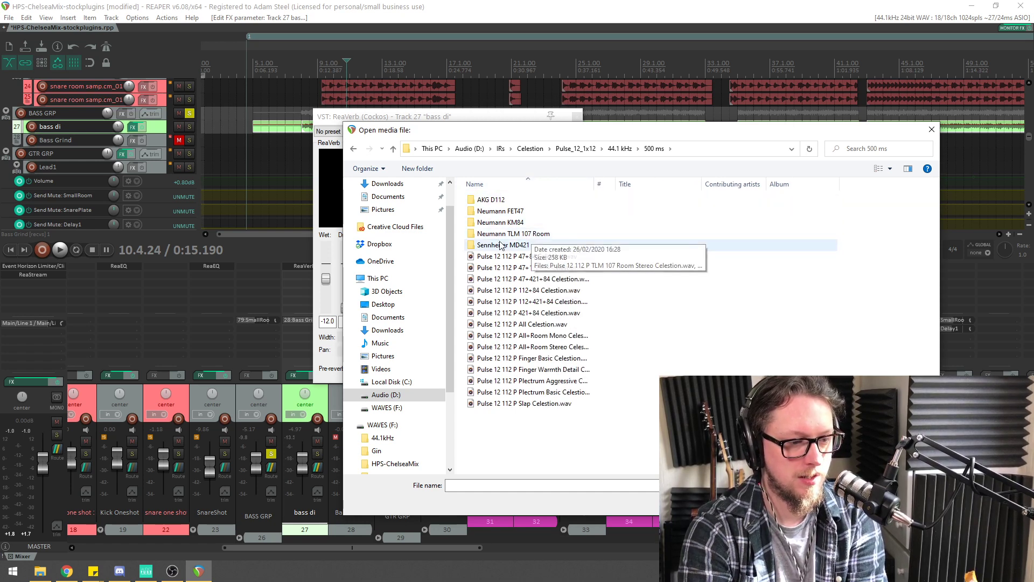
double_click(476, 200)
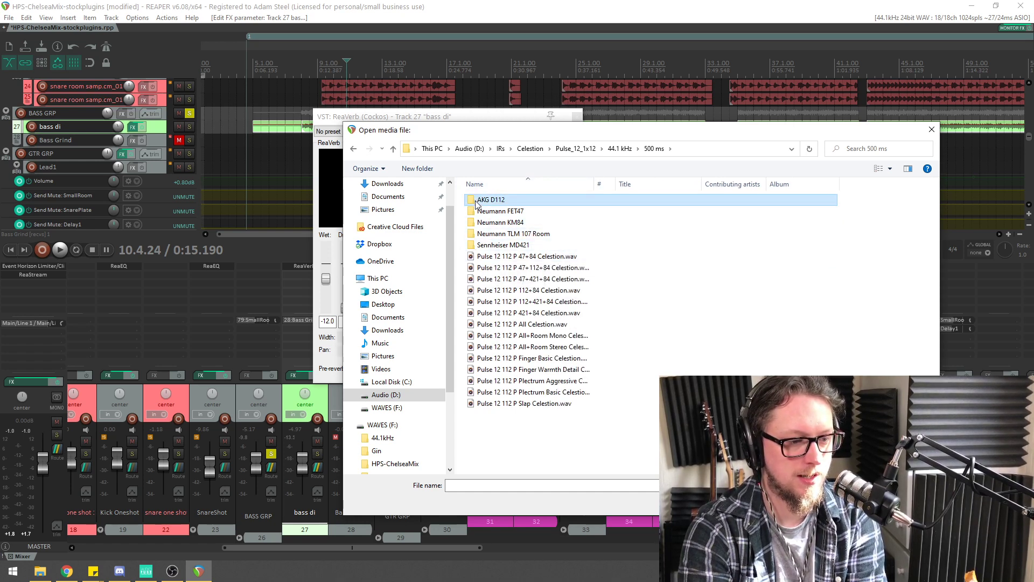
drag(542, 183, 633, 183)
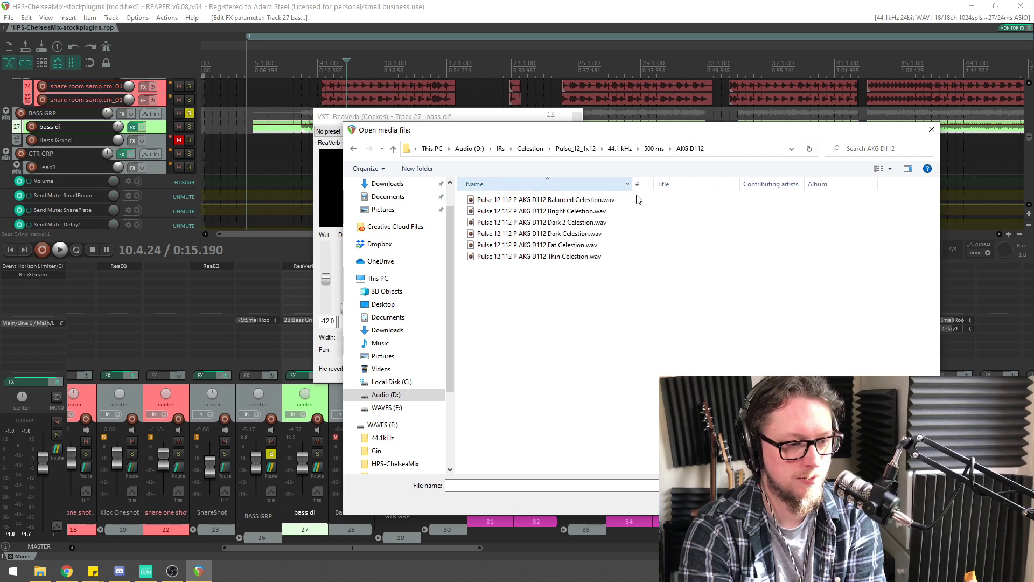
click(529, 200)
double_click(530, 202)
Play the soloed bass and set ReaVerb's wet level to -9.1 dB
drag(424, 117, 397, 127)
key(space)
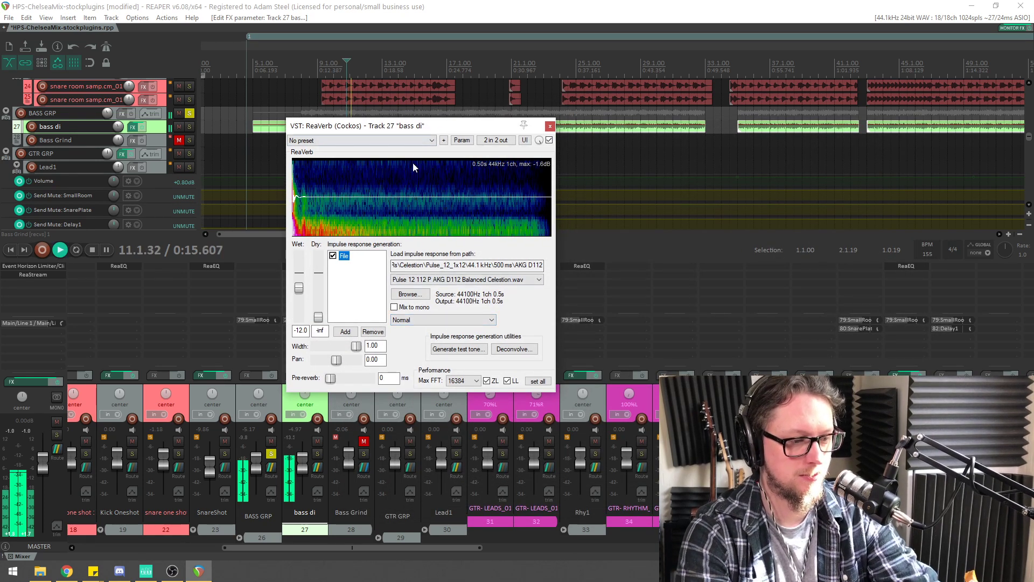
drag(399, 129, 481, 187)
drag(383, 347, 380, 347)
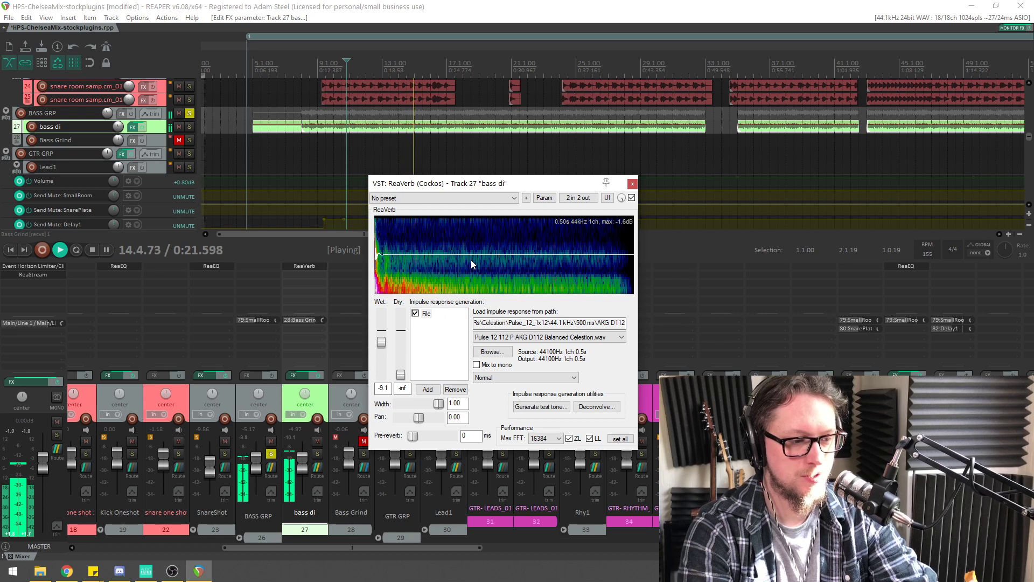
key(space)
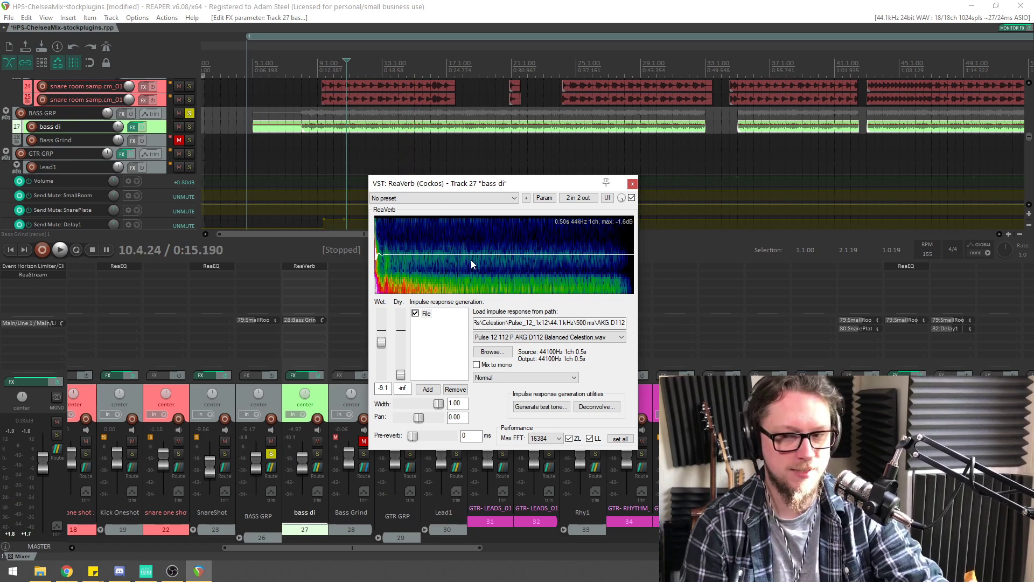
Compare the playing bass with ReaVerb bypassed and re-enabled, and stop playback
key(space)
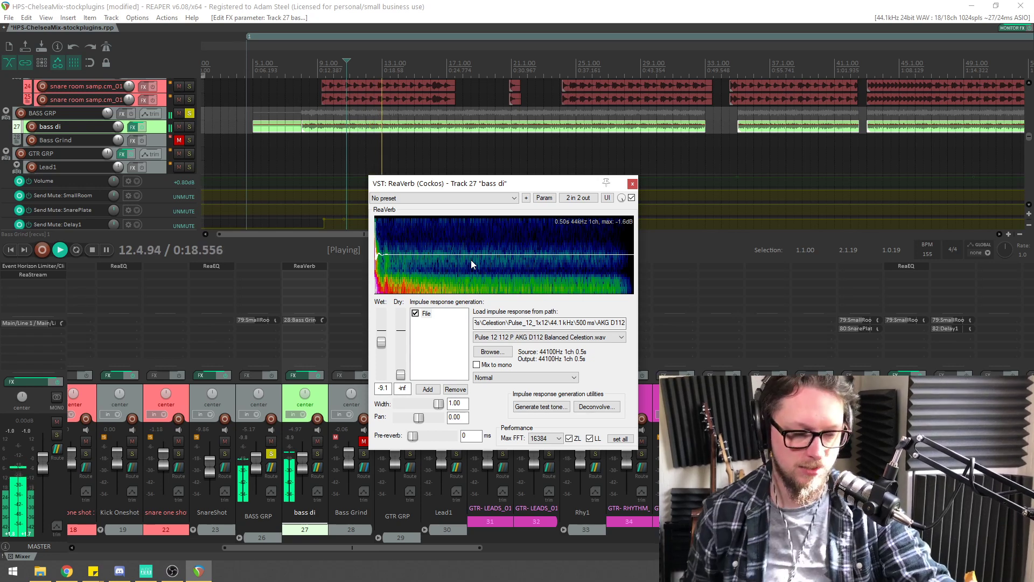
click(632, 198)
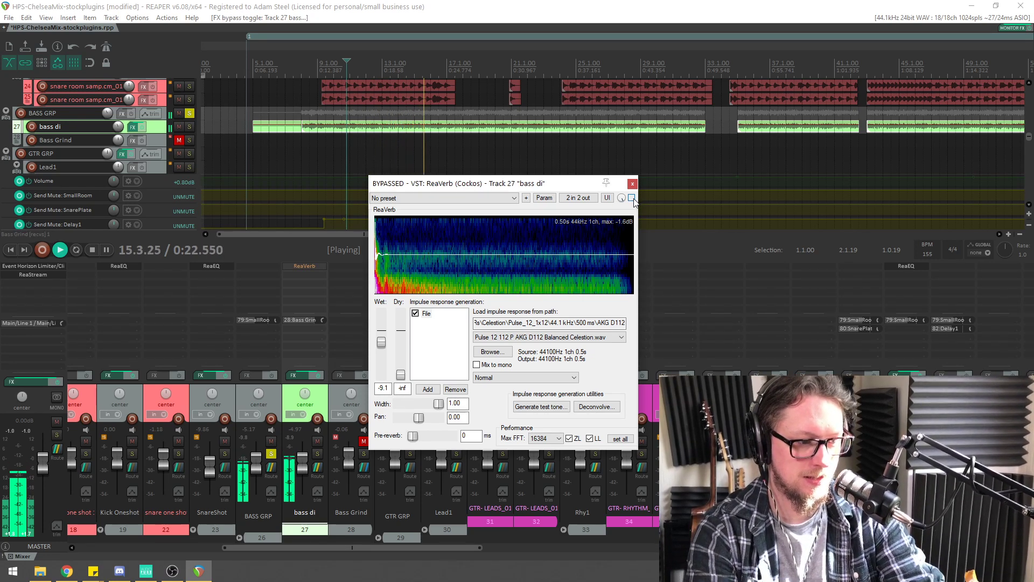
click(632, 198)
drag(489, 185, 553, 181)
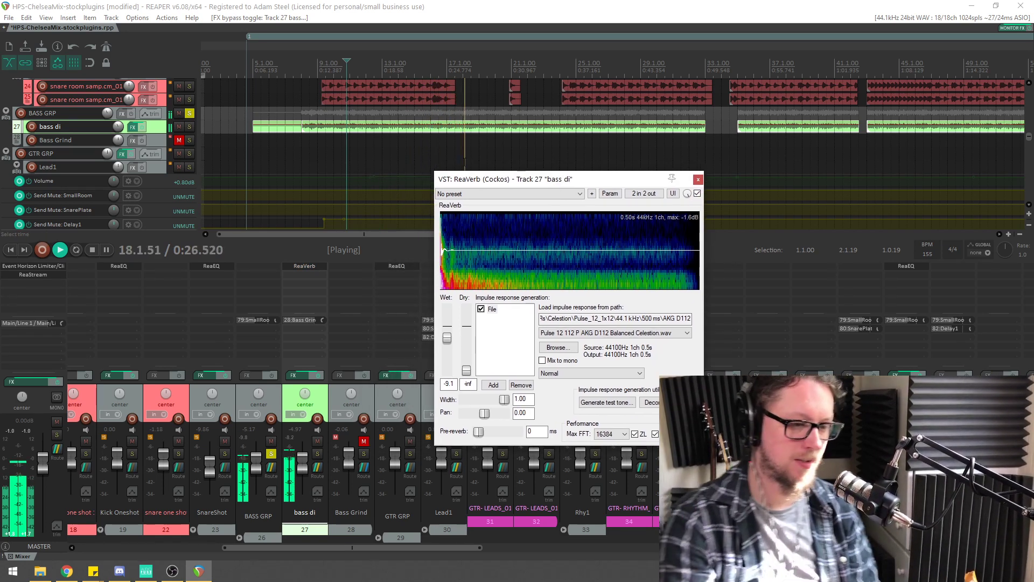
key(space)
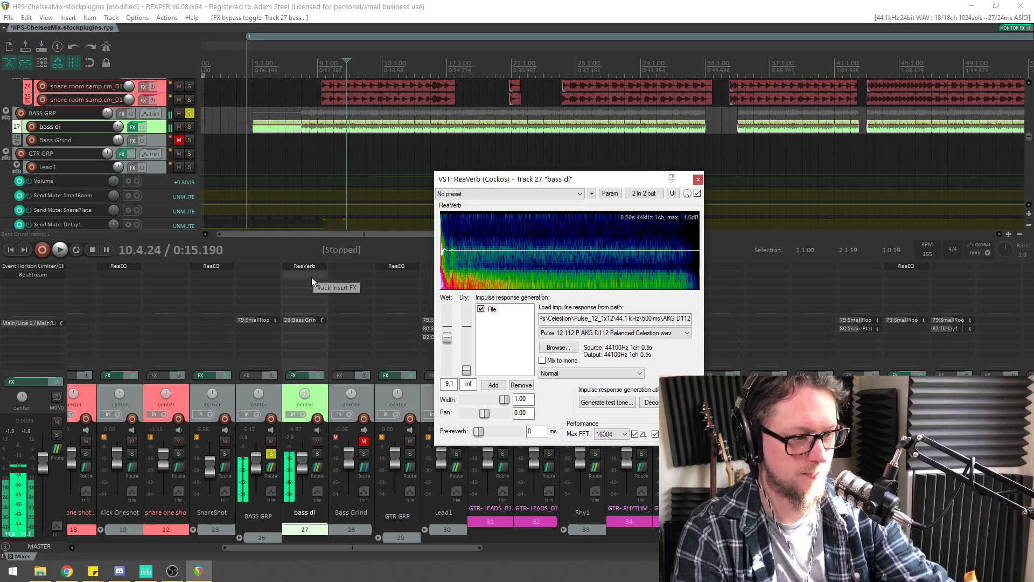
Close the ReaVerb window of the bass di track without adding another plugin
double_click(312, 277)
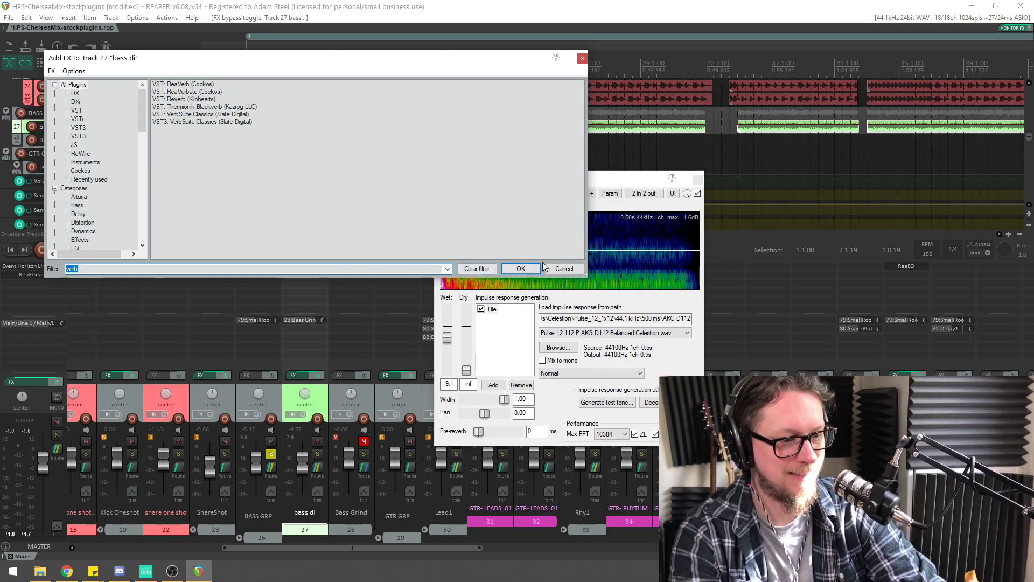
click(556, 268)
drag(551, 180, 487, 184)
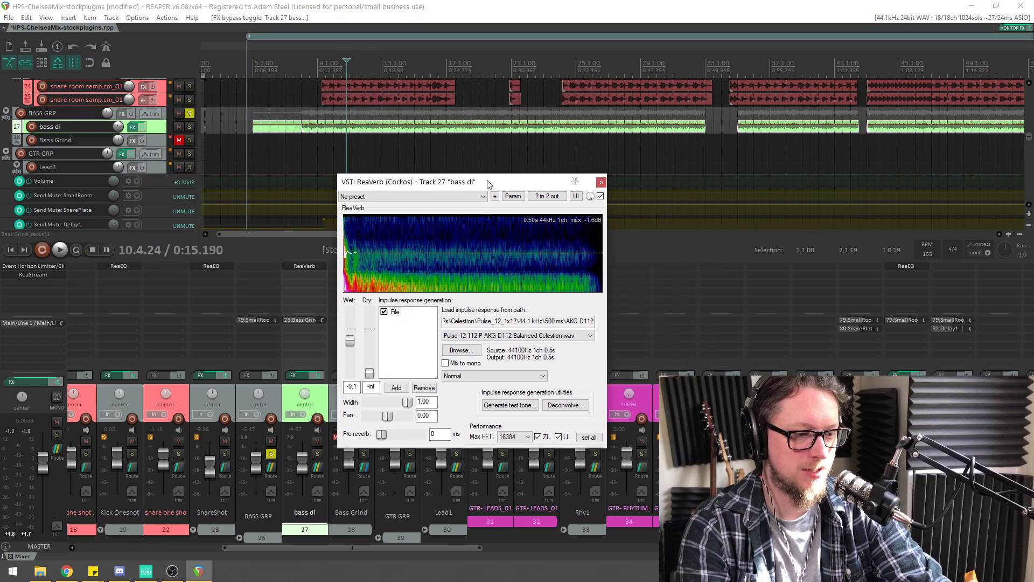
click(600, 183)
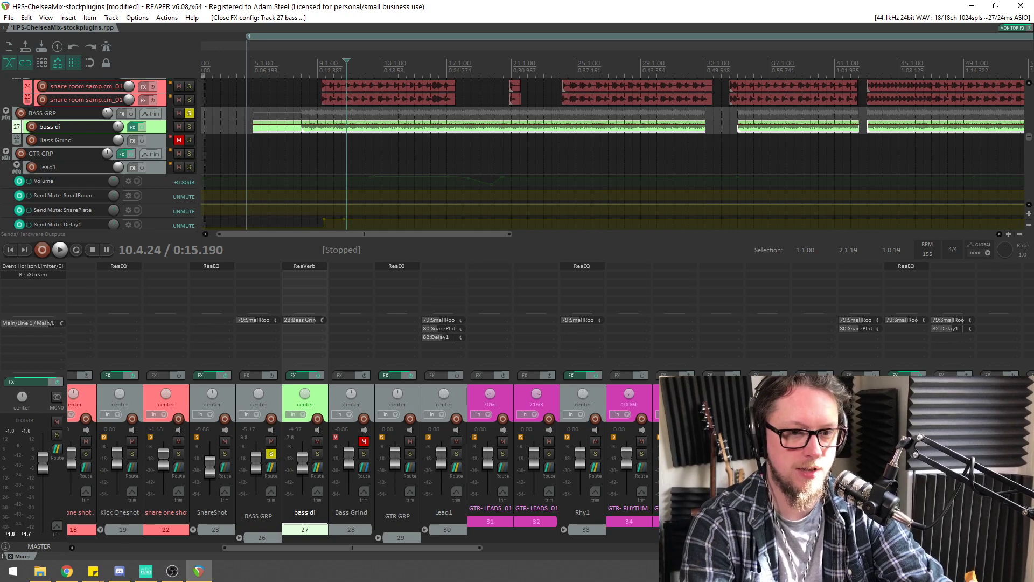
Unmute the SmallRoom effects track in the mixer
key(alt+Tab)
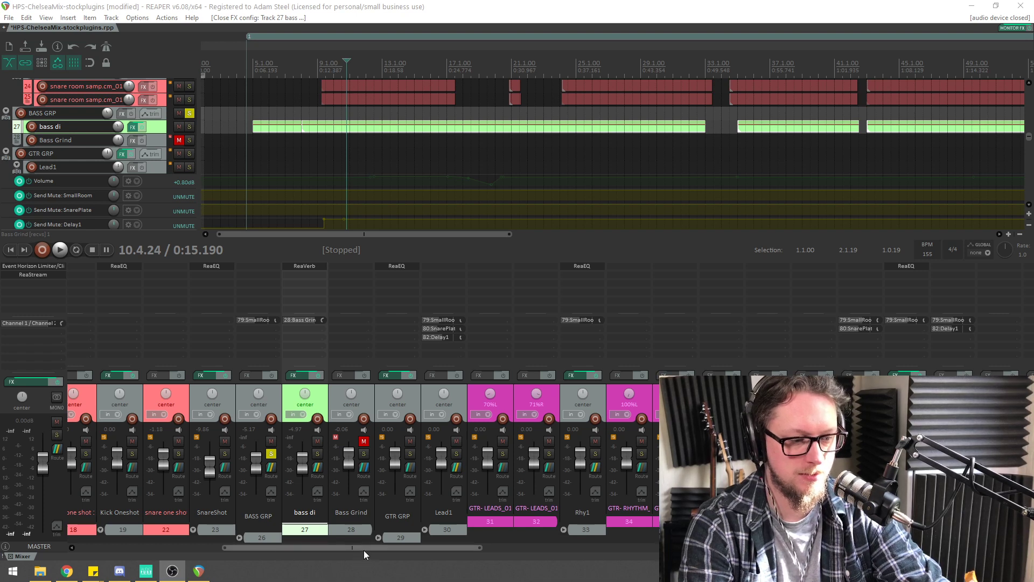
drag(364, 549, 719, 560)
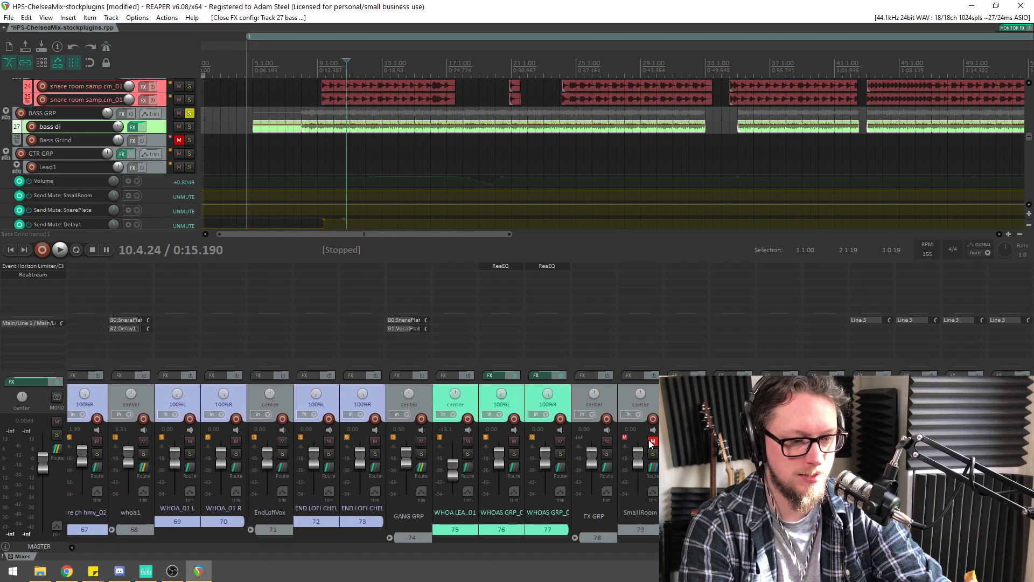
scroll(110, 515, left, 15)
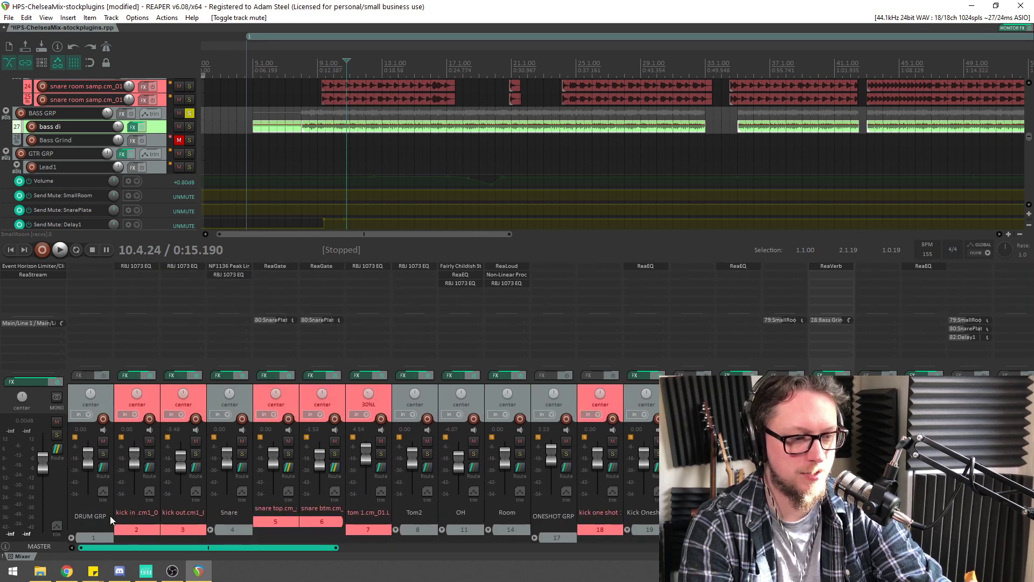
drag(279, 516, 281, 516)
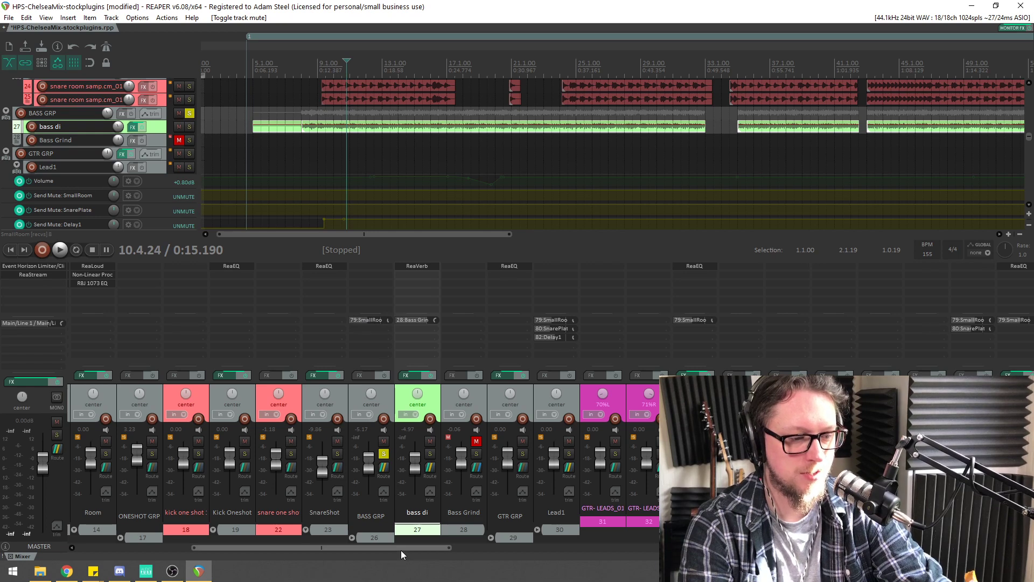
Solo the SmallRoom track and start playback to listen to its return
drag(400, 551, 754, 550)
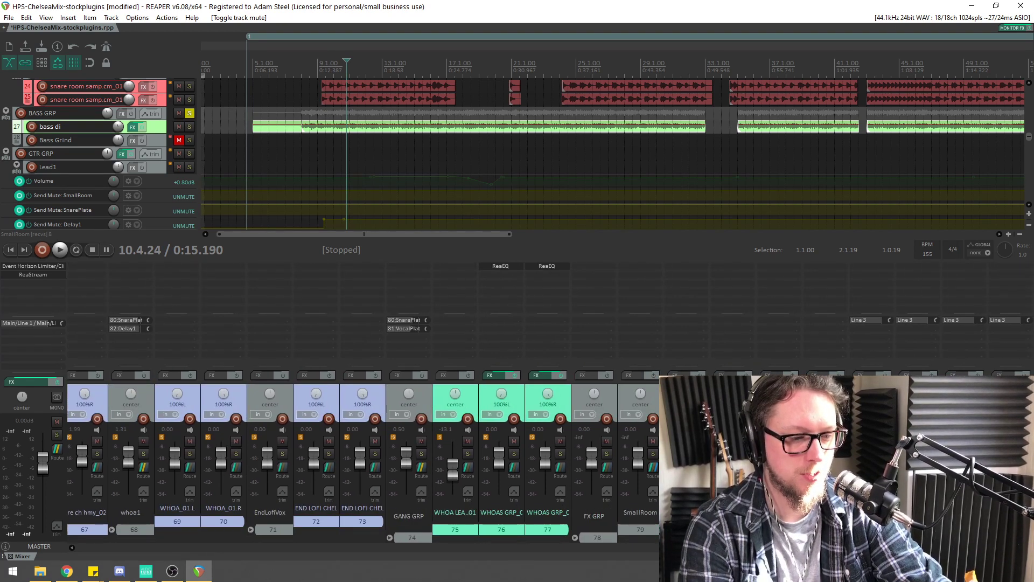
click(653, 454)
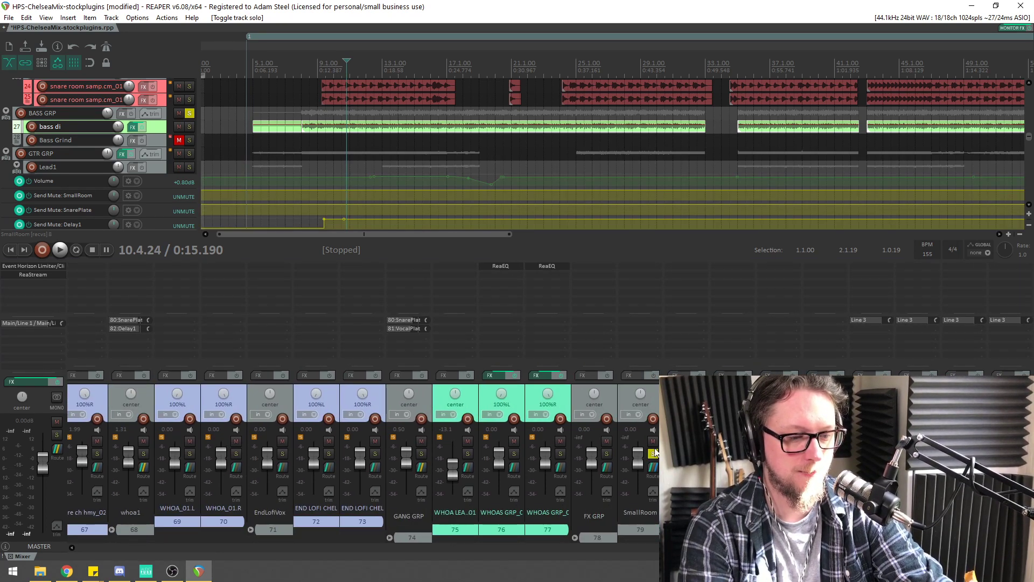
key(space)
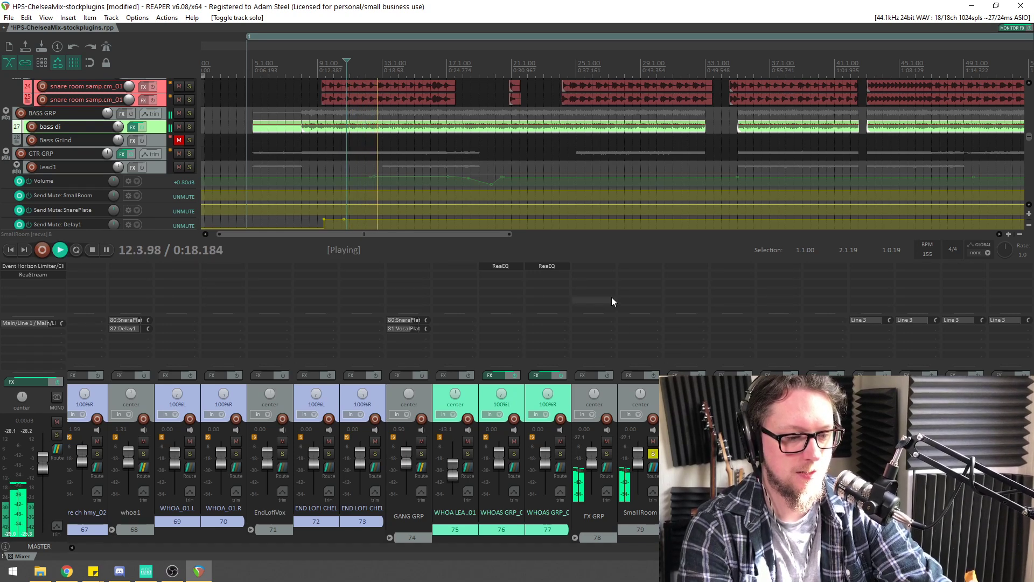
double_click(642, 273)
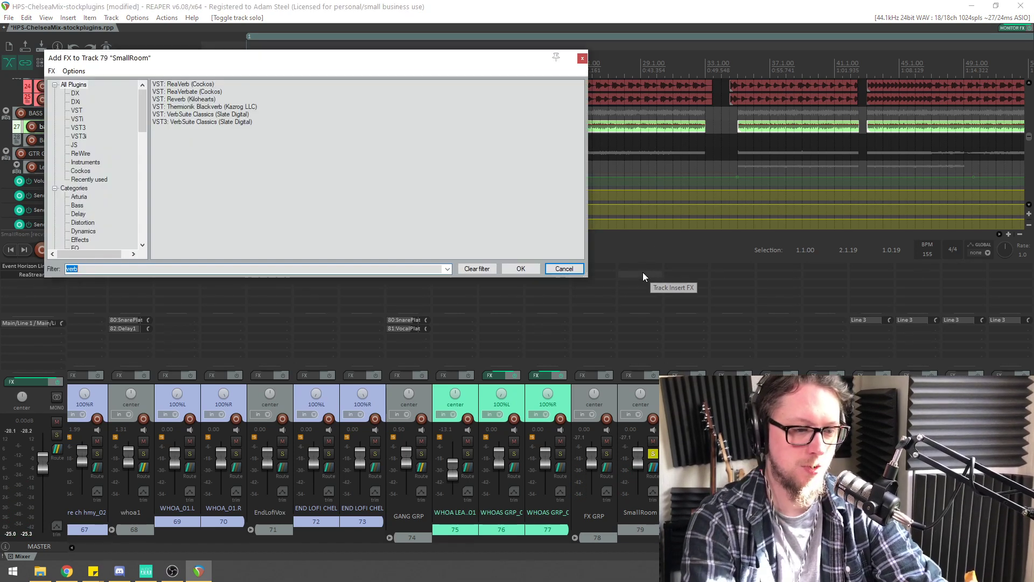
text(verb)
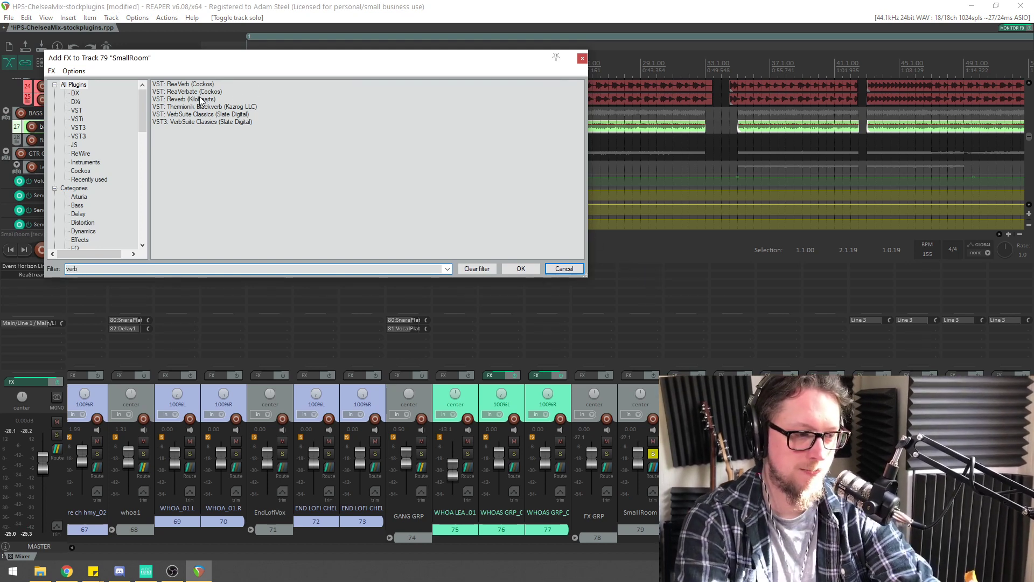
click(178, 85)
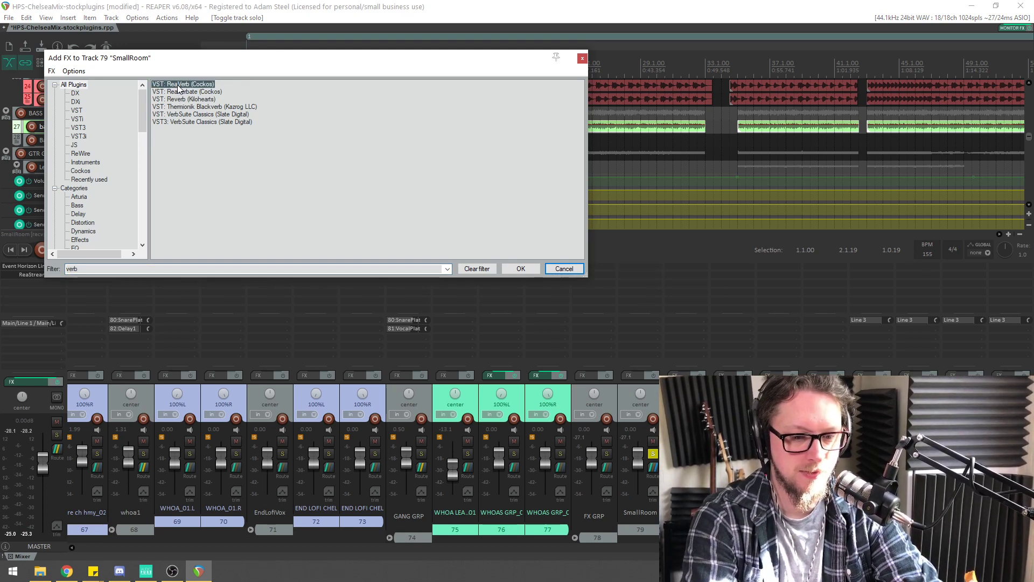
click(224, 83)
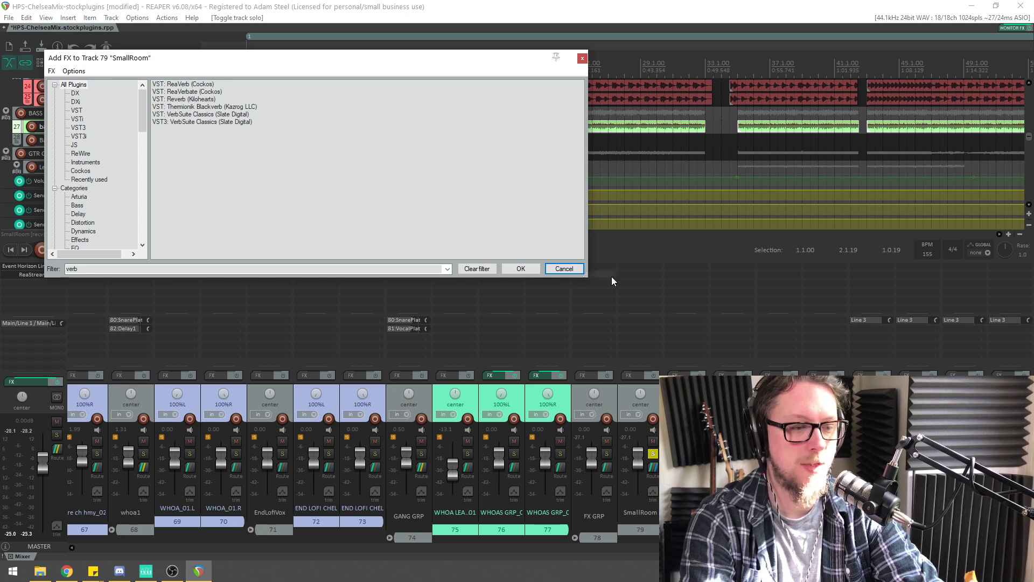
click(564, 268)
scroll(515, 518, left, 8)
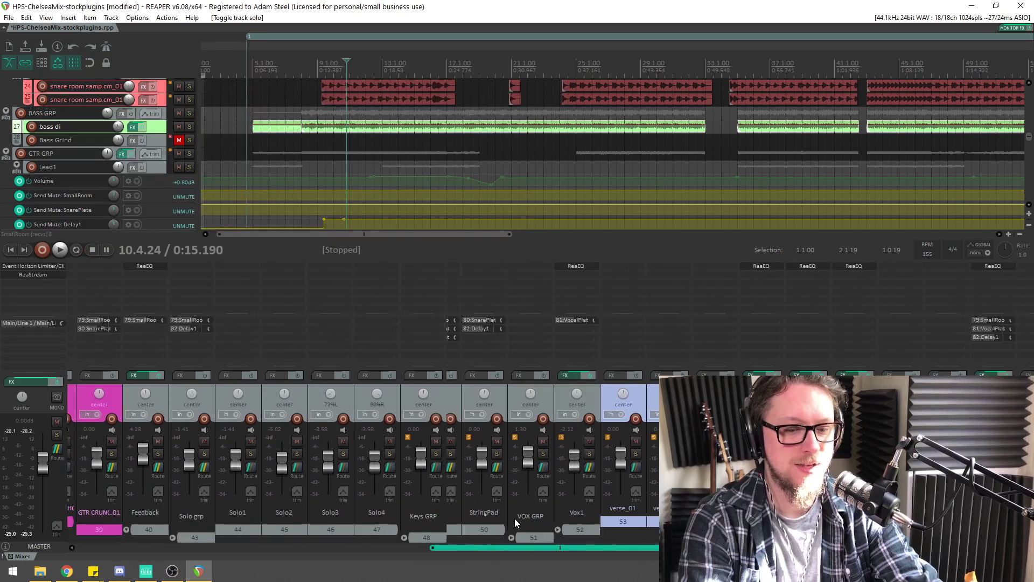
Add ReaVerb to the SmallRoom track and lower its dry level to -inf
scroll(411, 509, left, 6)
scroll(370, 508, right, 5)
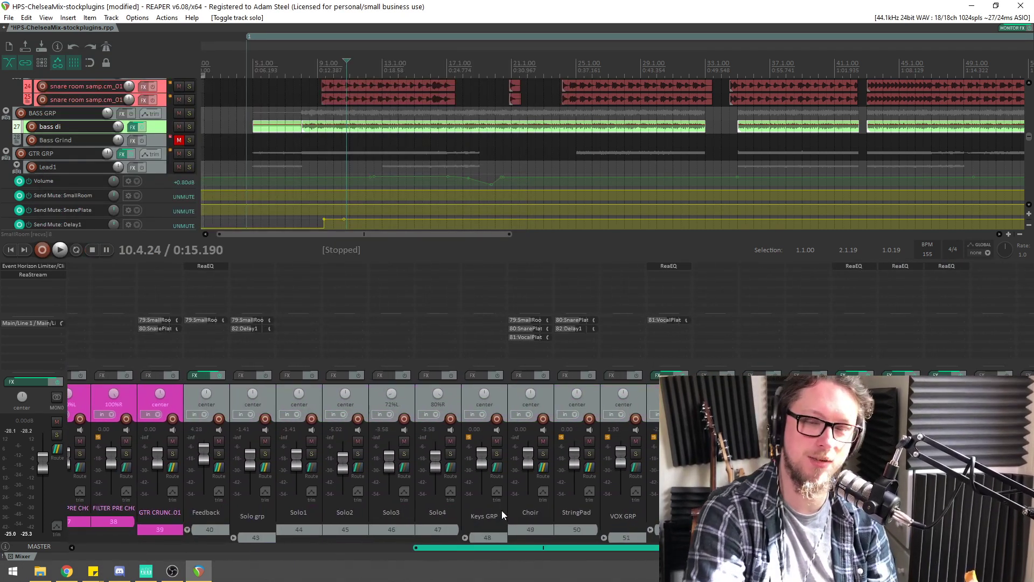
scroll(502, 510, right, 5)
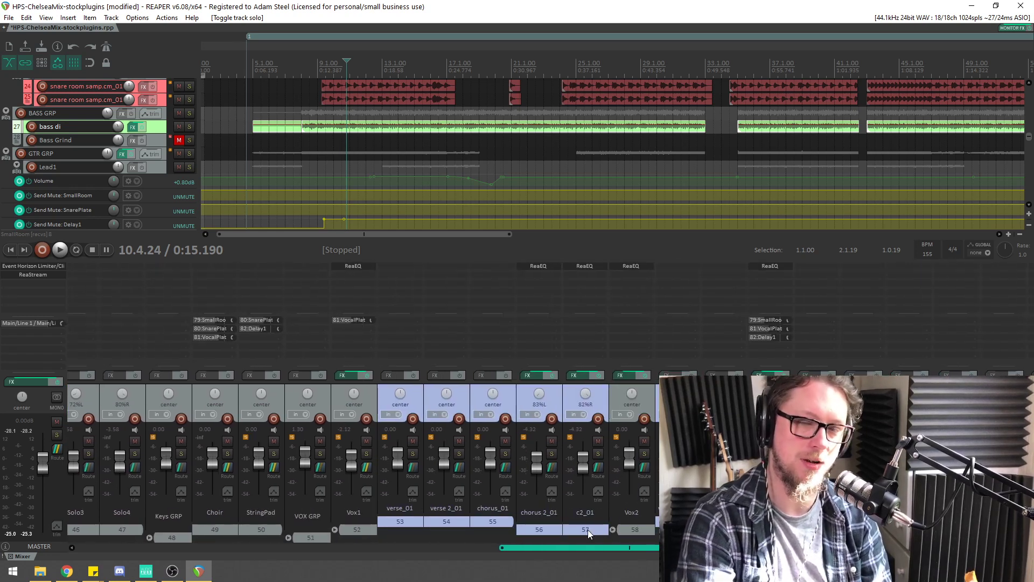
scroll(539, 506, left, 20)
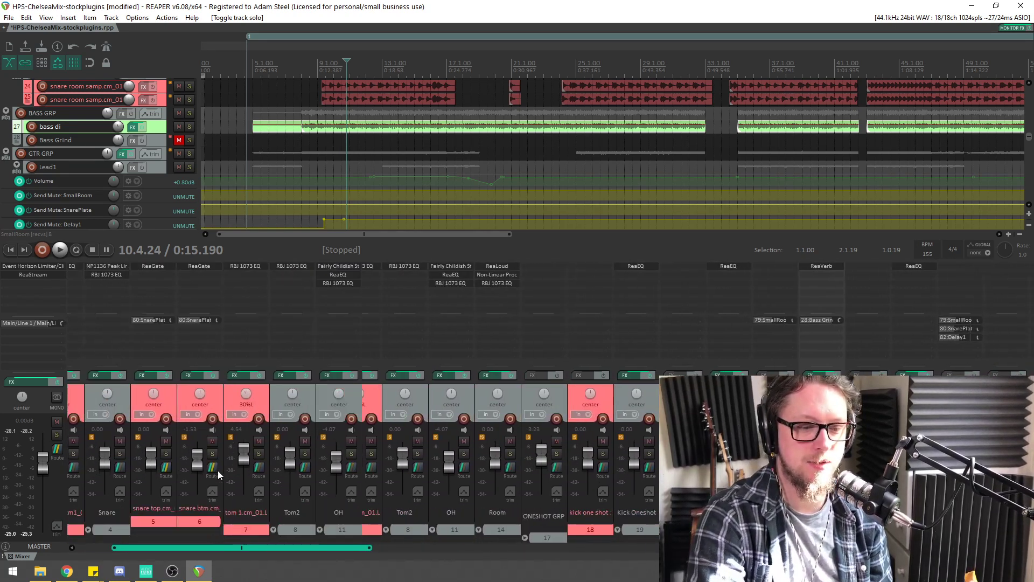
scroll(218, 474, right, 10)
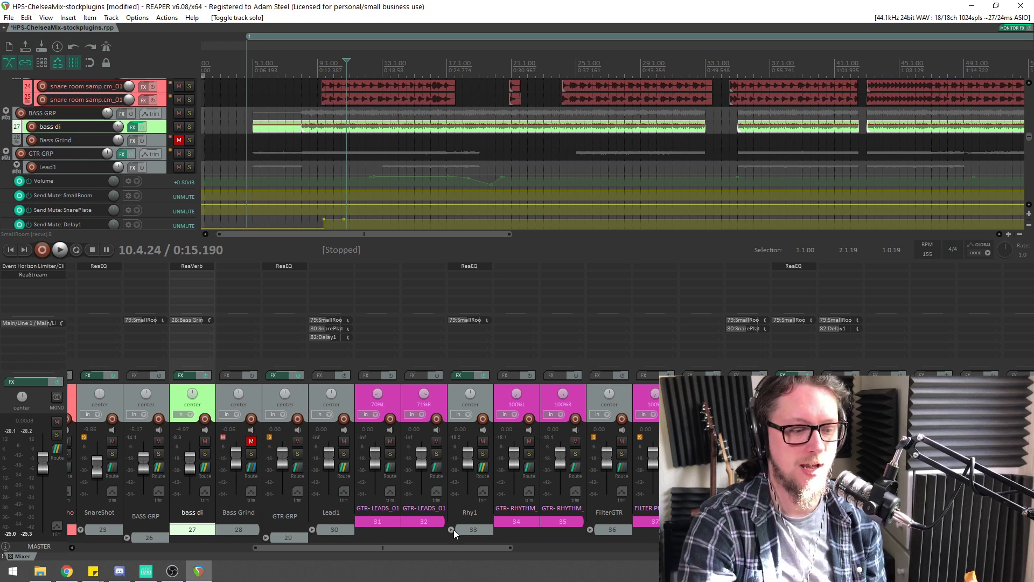
drag(458, 547, 980, 547)
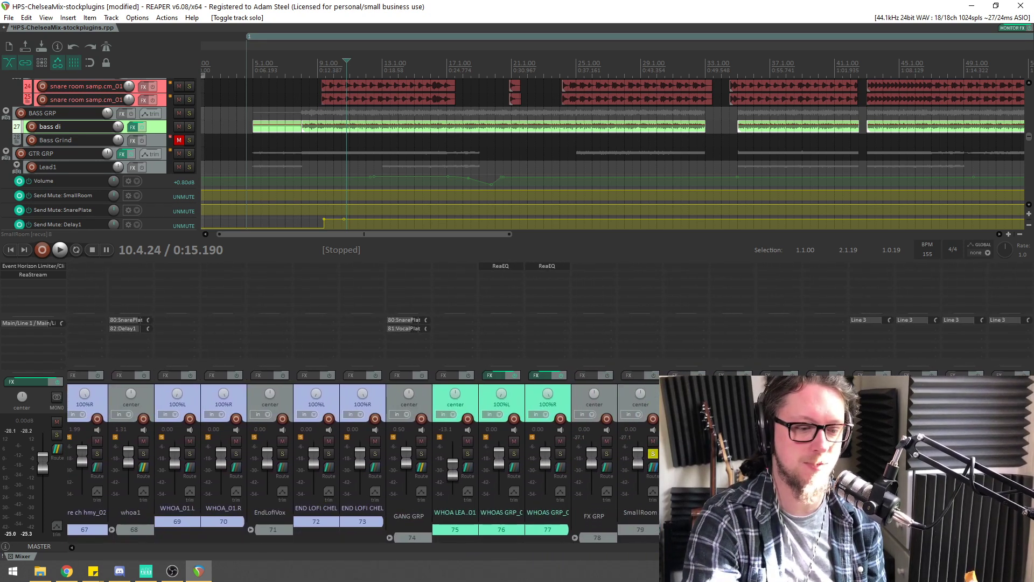
double_click(637, 276)
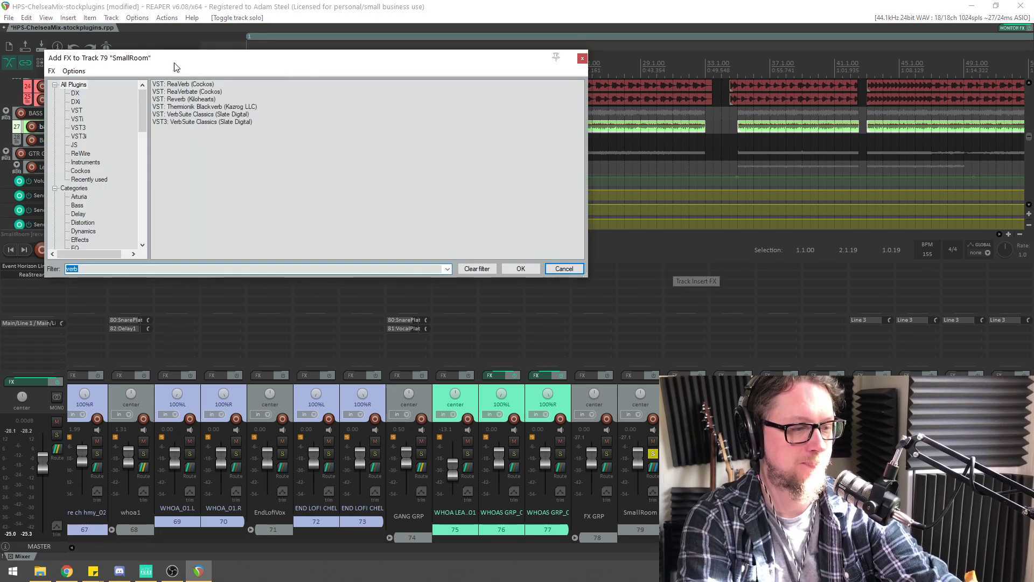
double_click(181, 85)
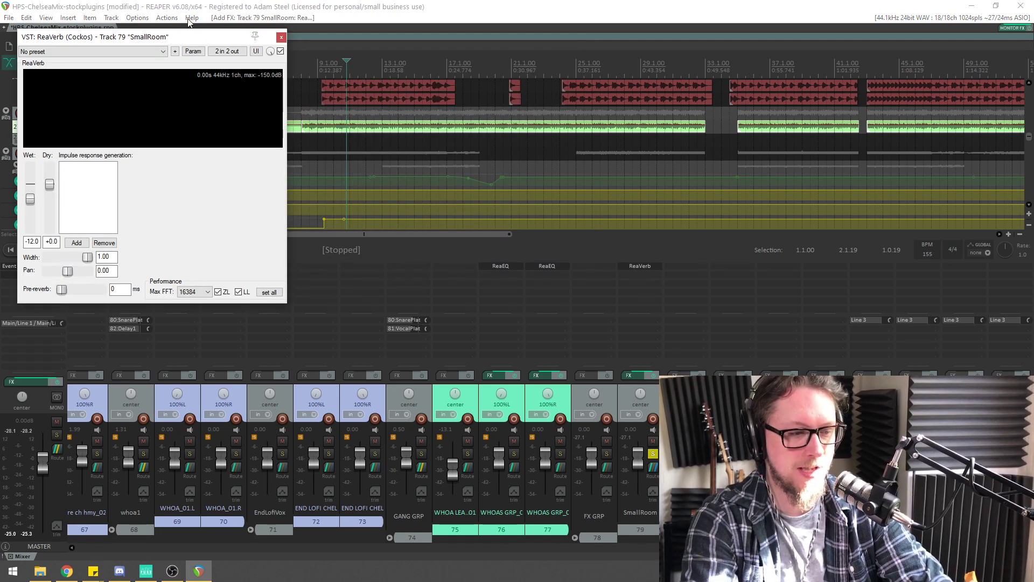
drag(189, 43, 534, 191)
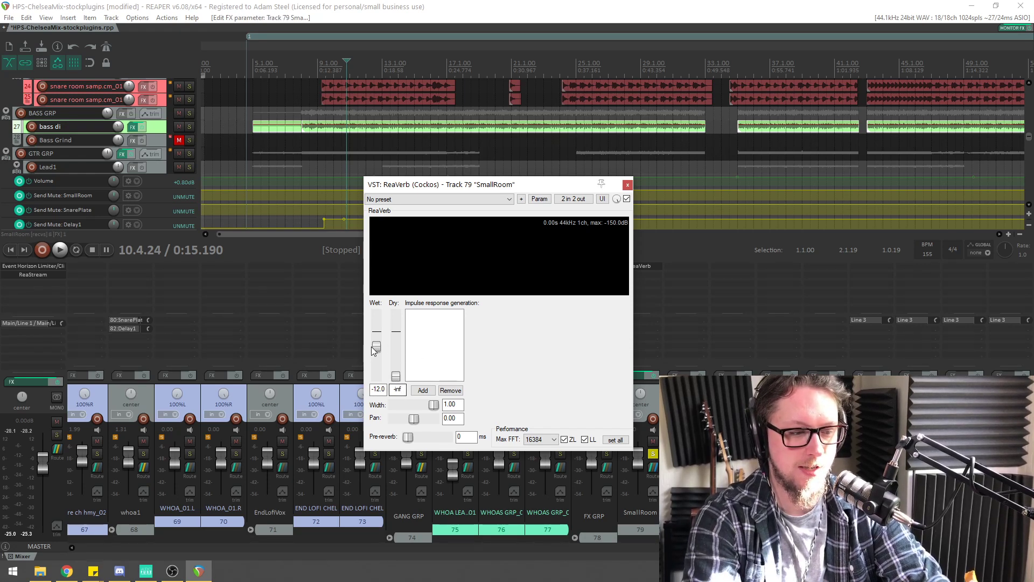
Load the impulse response "3 Rooms 02 Studio B Close M-to-S.wav" from the BricastiM7 44.1kHz folder into SmallRoom's ReaVerb
click(423, 389)
click(474, 415)
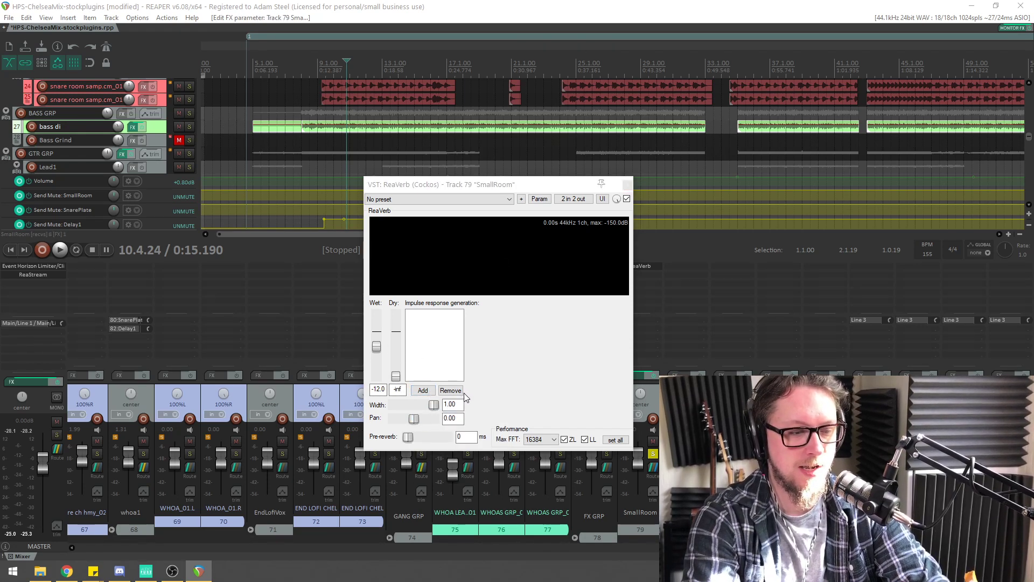
click(525, 188)
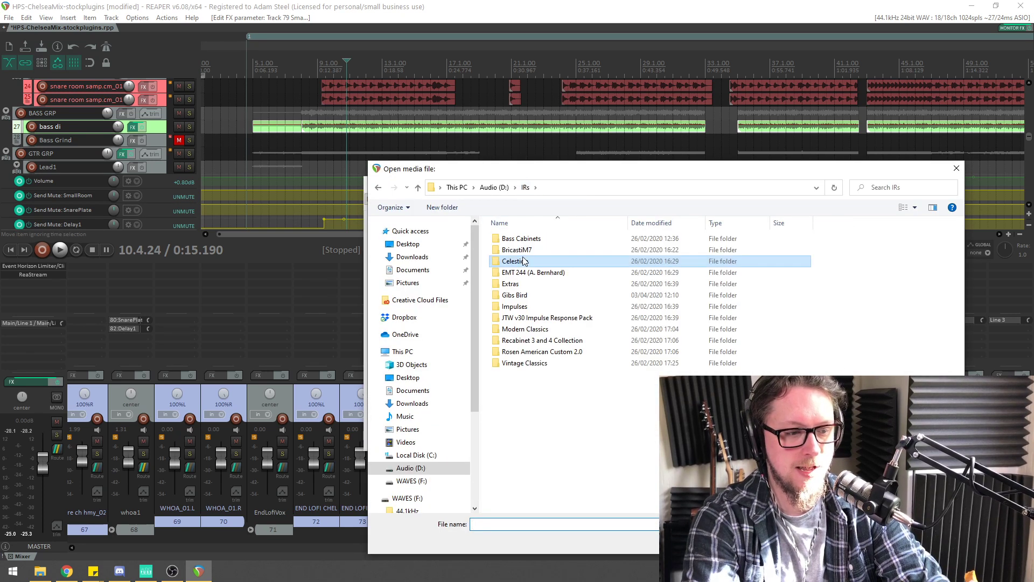
double_click(517, 251)
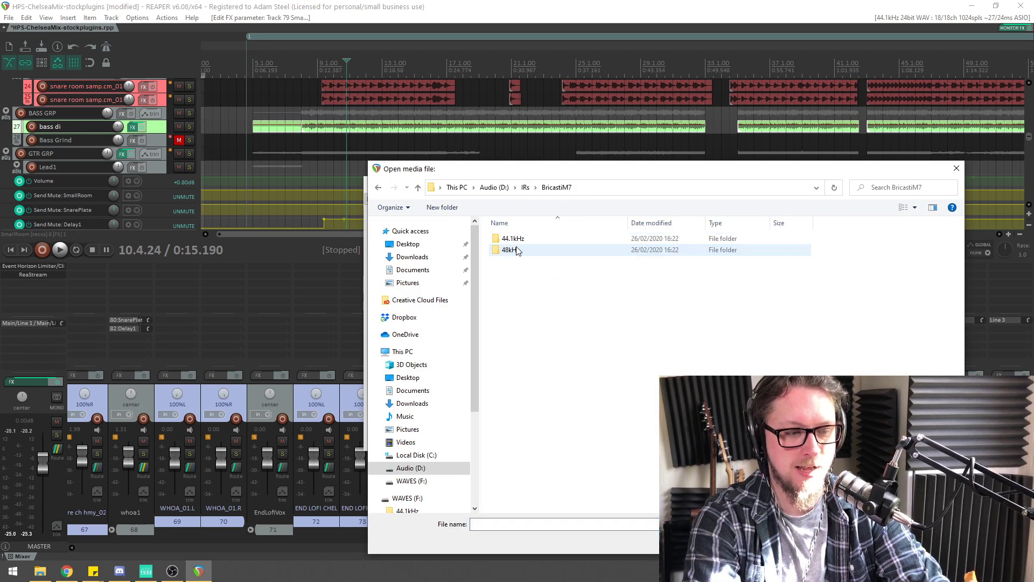
double_click(509, 239)
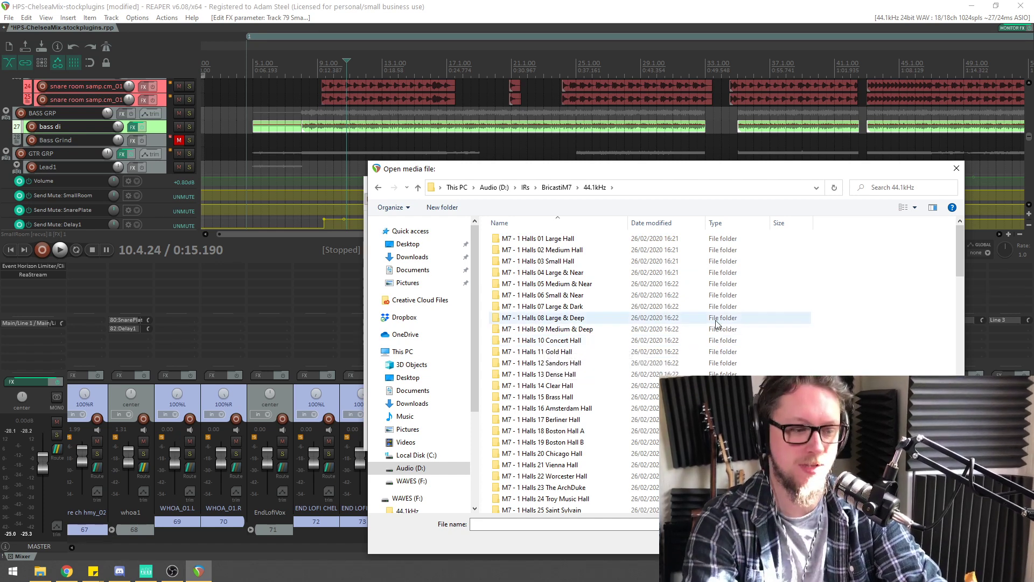
scroll(706, 339, down, 13)
scroll(700, 354, down, 1)
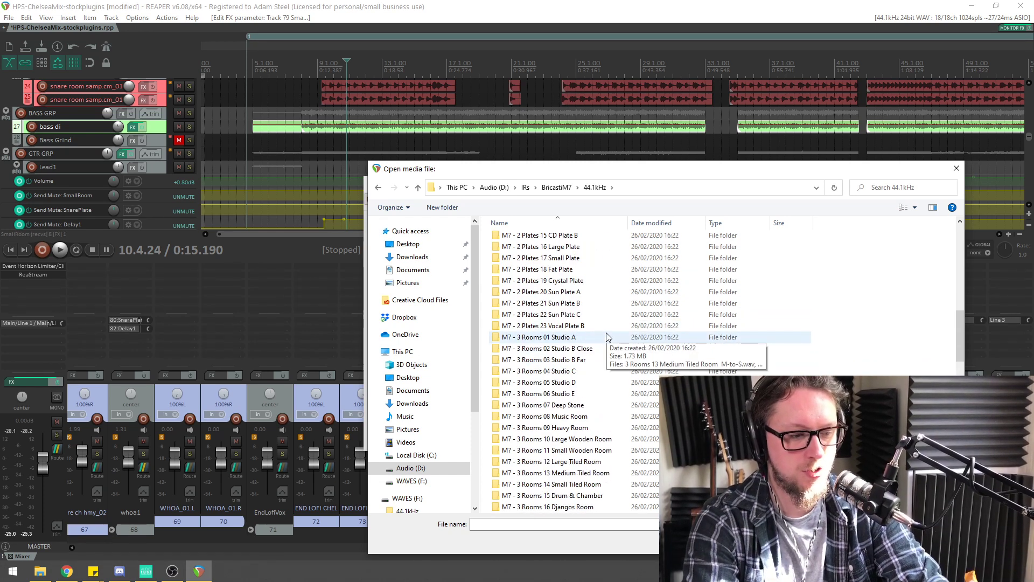
double_click(563, 349)
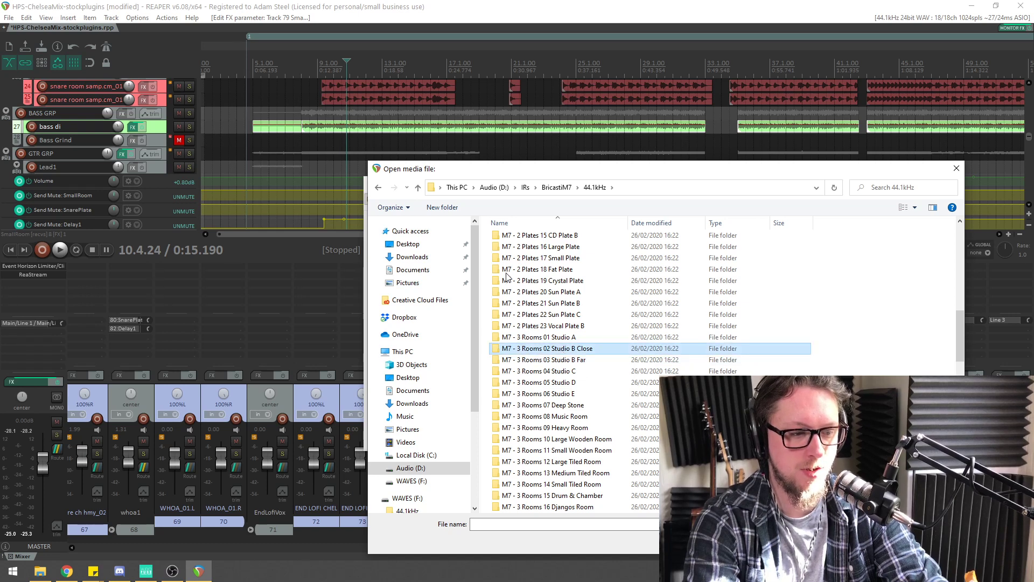
drag(567, 223, 699, 224)
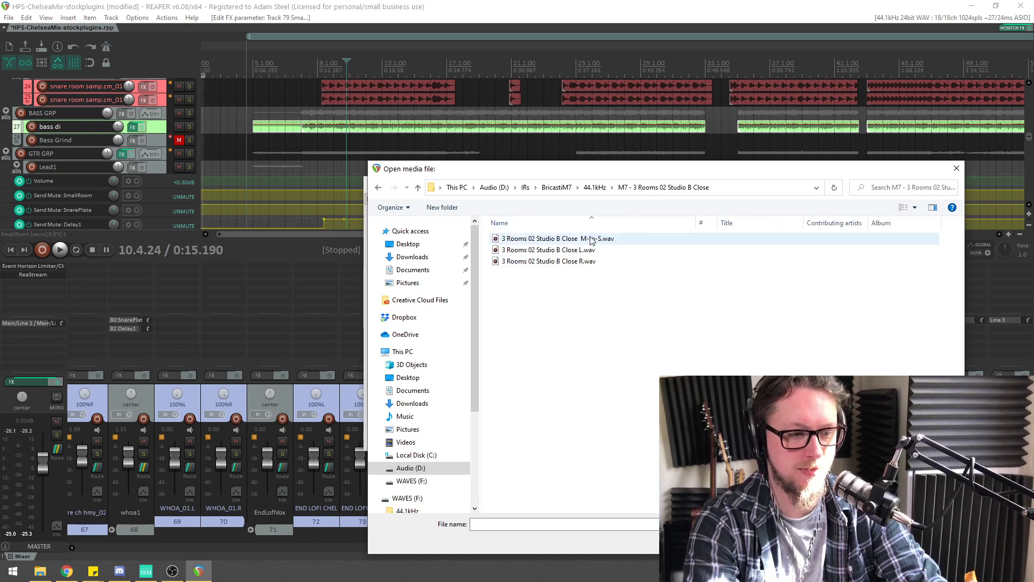
double_click(590, 238)
drag(487, 193, 448, 187)
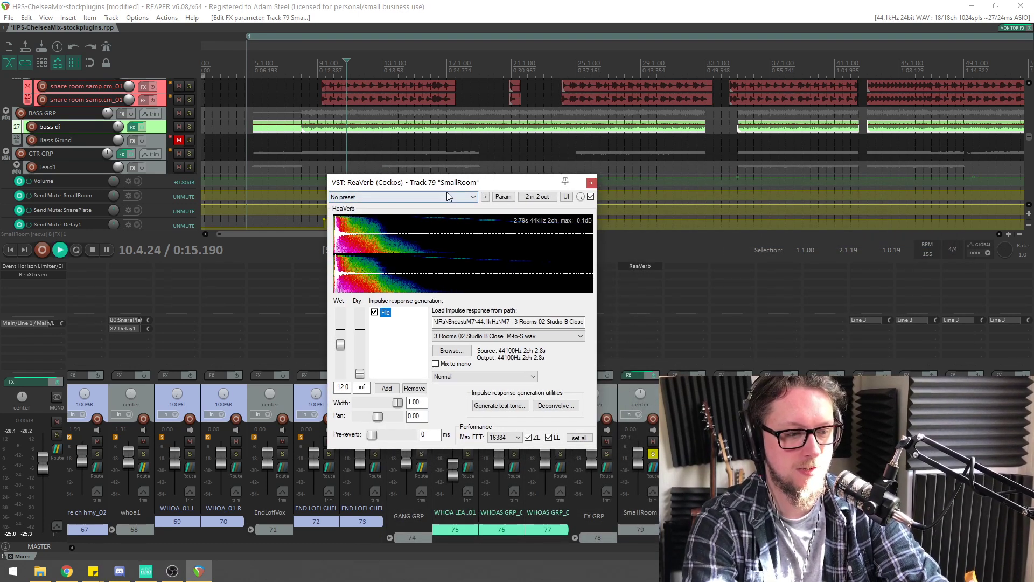
Audition the reverb return and add a Filter (LP/HP) module to ReaVerb with the highpass at 124 Hz
key(space)
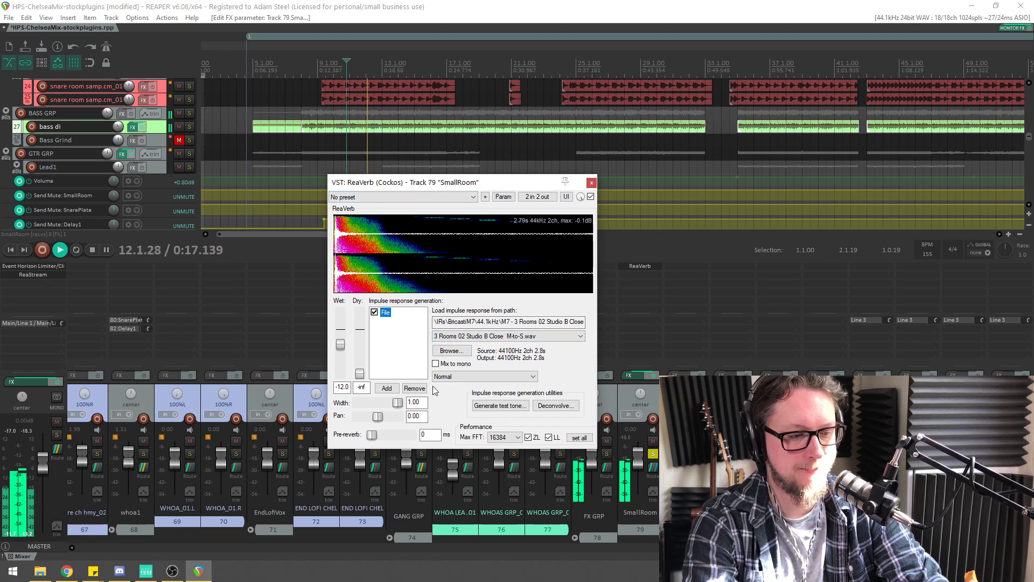
key(space)
click(391, 388)
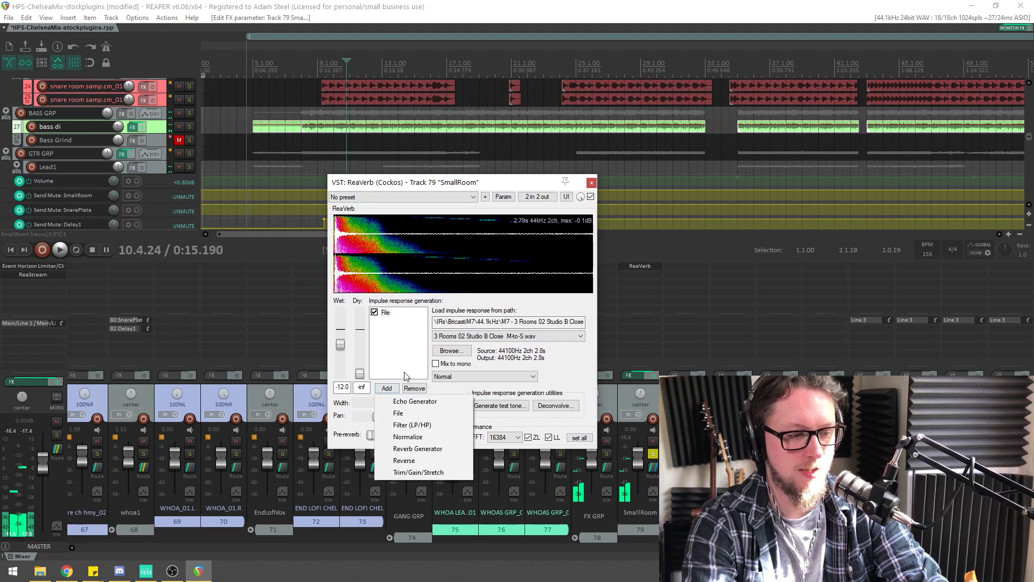
click(412, 425)
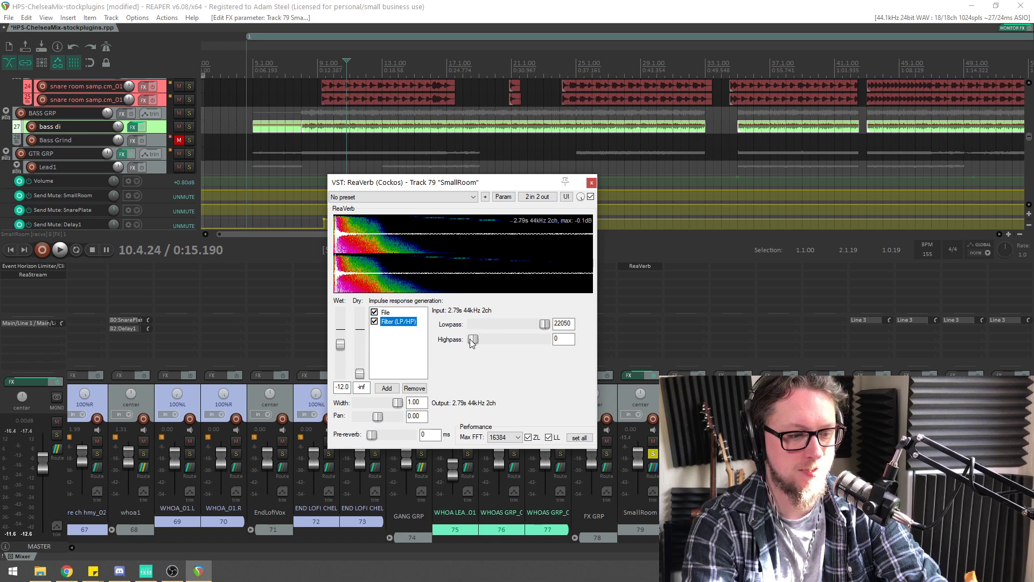
drag(471, 341, 480, 343)
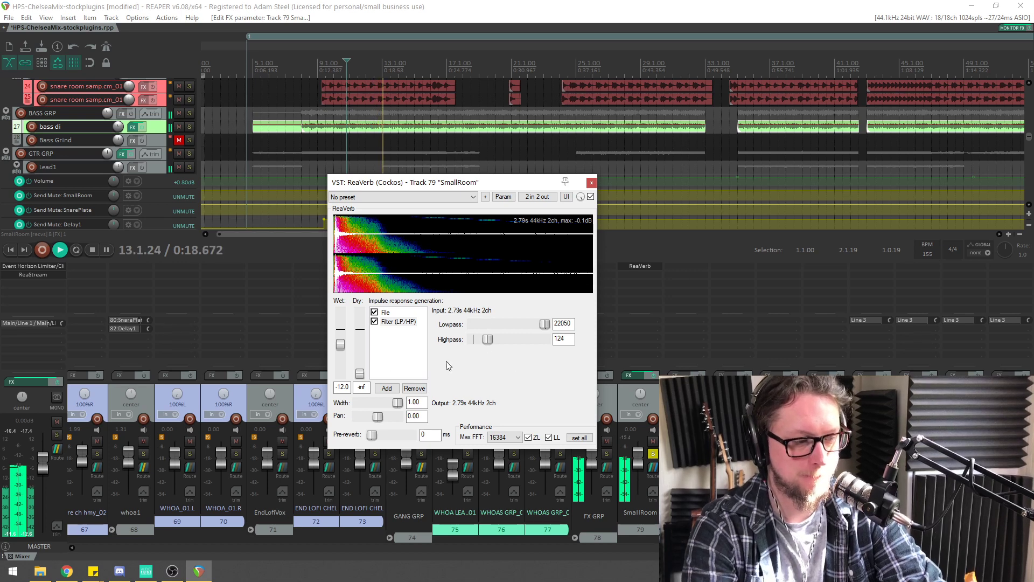
Close SmallRoom's ReaVerb window, stop playback and unsolo the SmallRoom track
click(591, 182)
key(space)
click(653, 454)
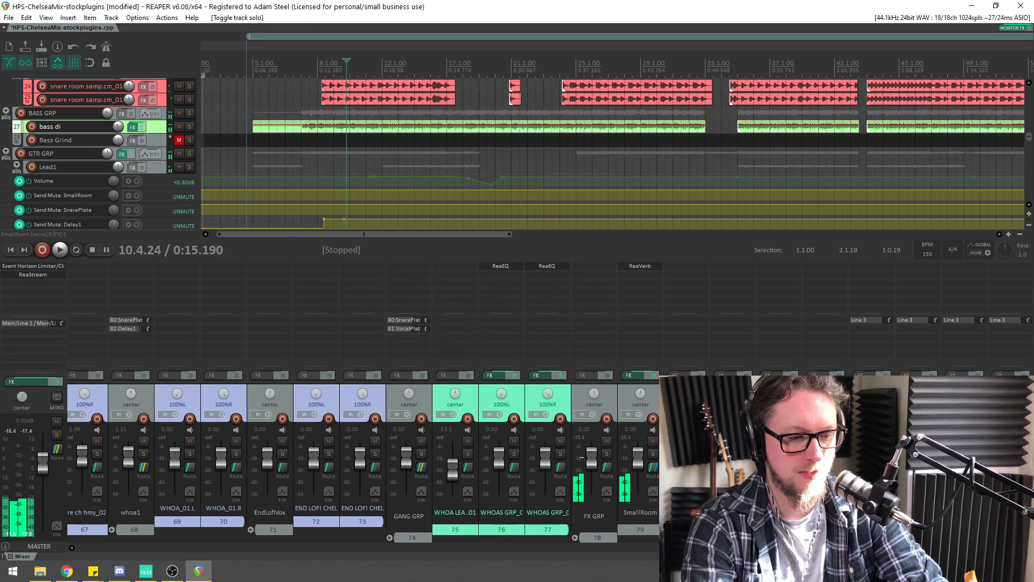
Solo the bass di track and, during playback, set the BASS GRP send to SmallRoom to -22.7 dB
drag(804, 548, 249, 499)
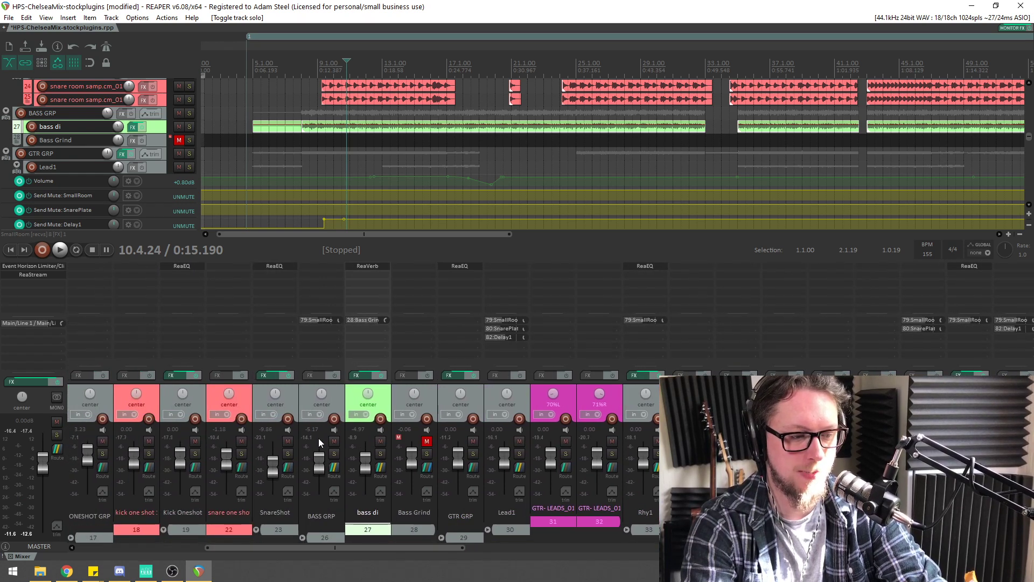
click(380, 455)
key(space)
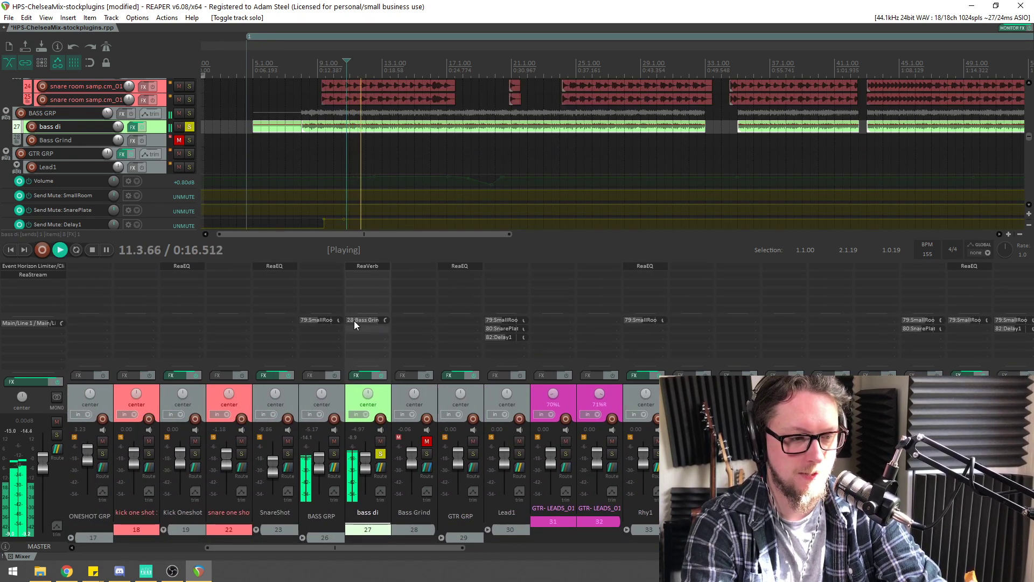
drag(338, 321, 338, 322)
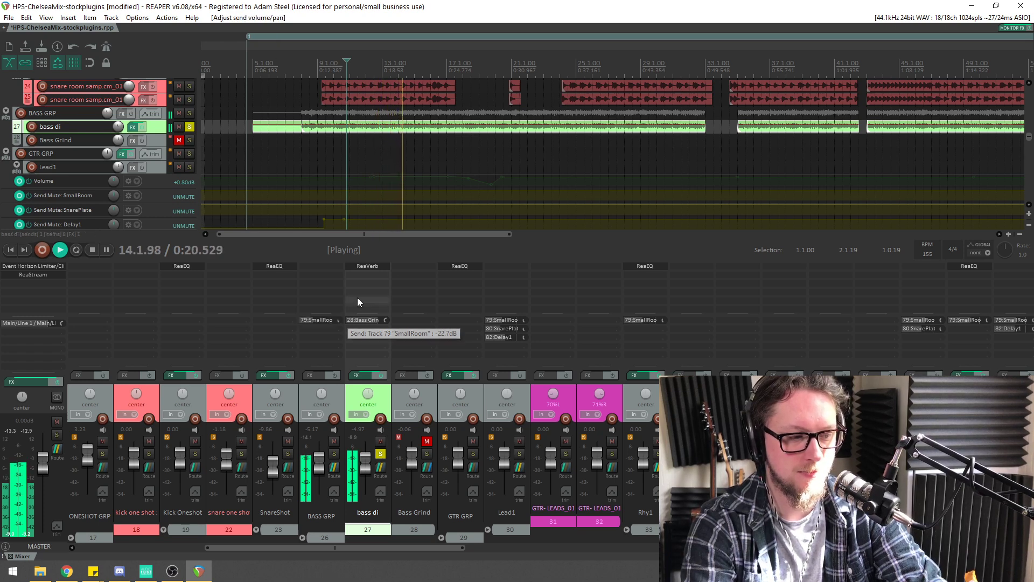
Add ReaComp to the bass di track and lower its threshold to -18.1 dB
double_click(370, 277)
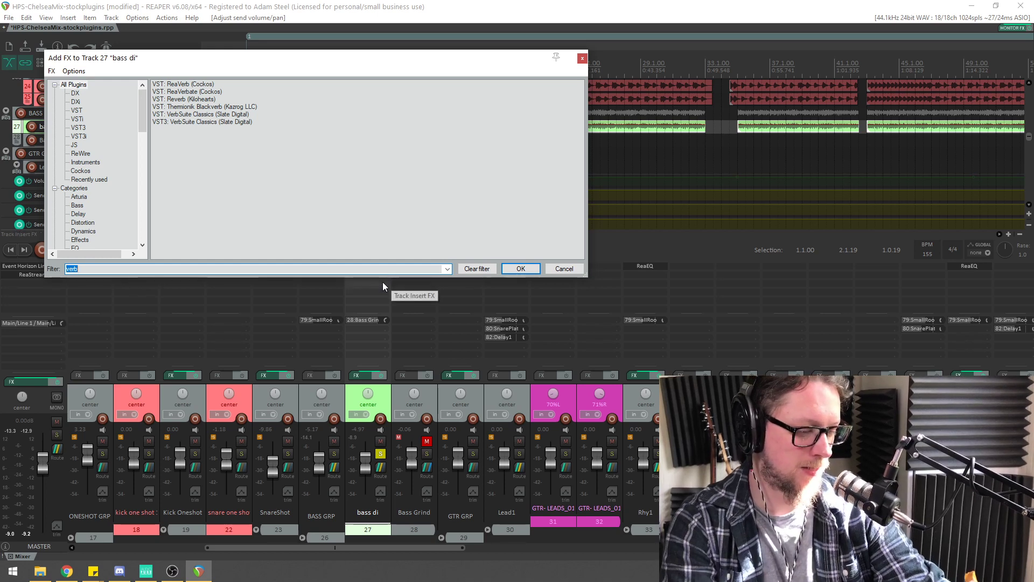
text(com)
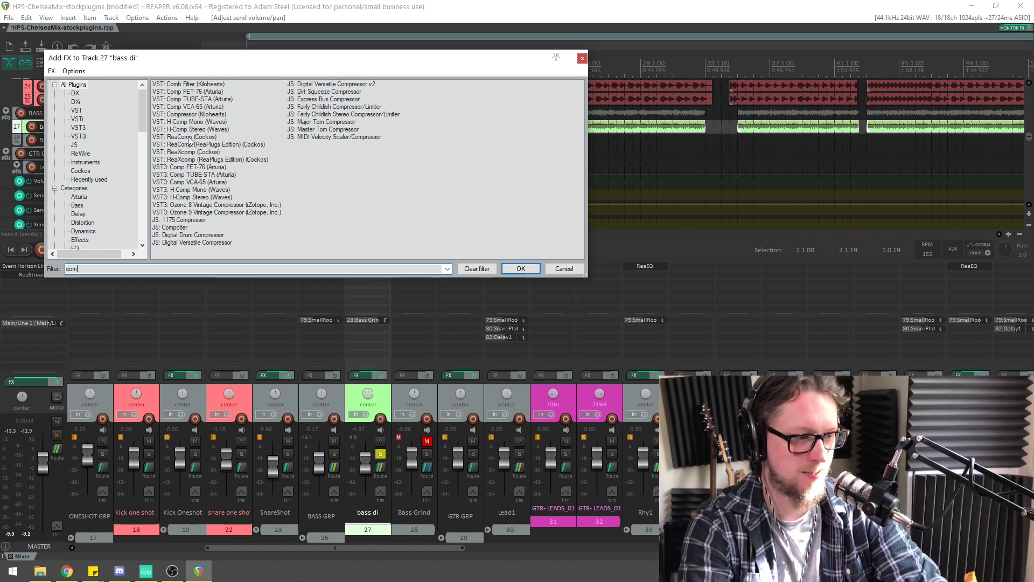
click(177, 140)
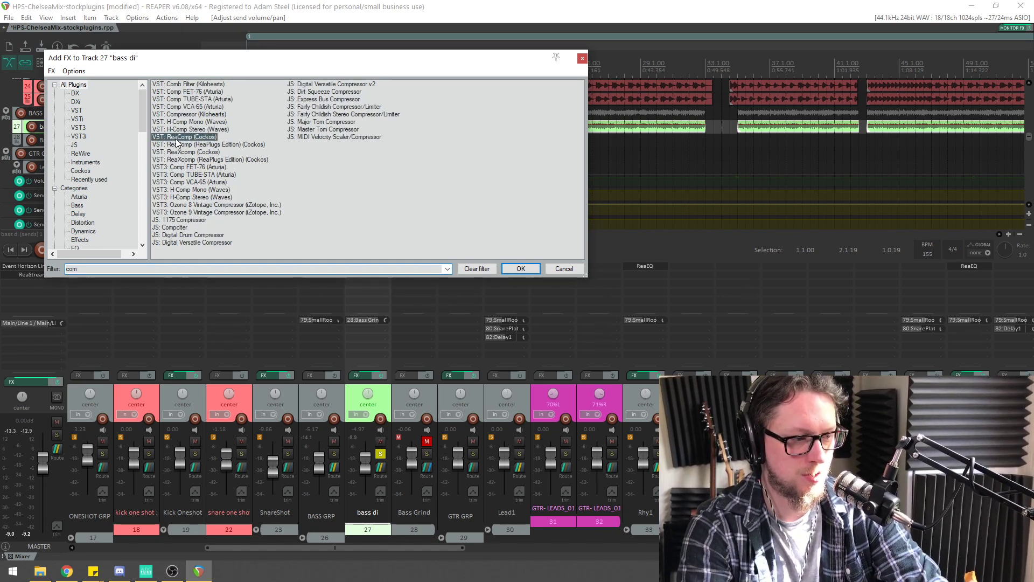
double_click(177, 137)
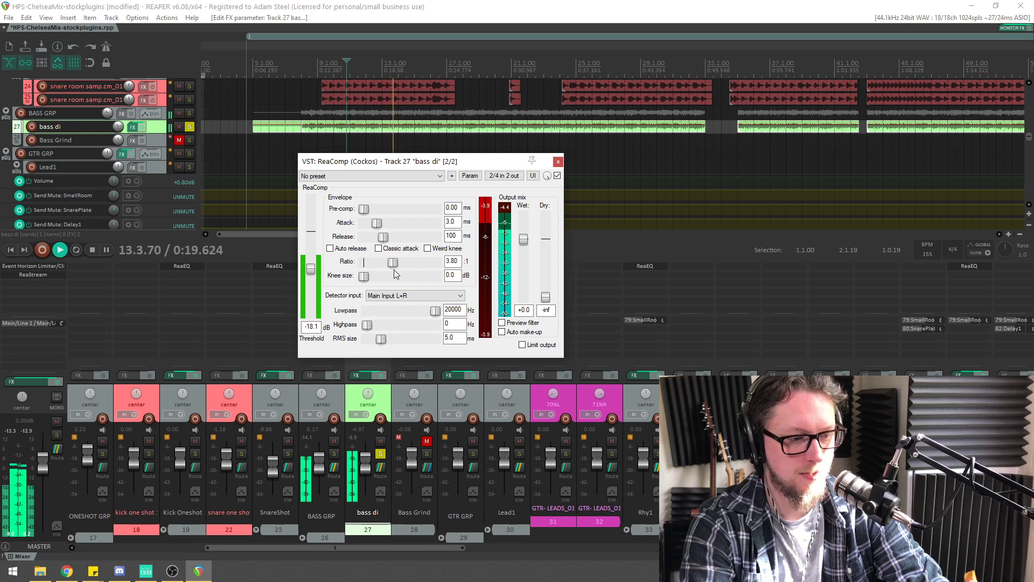
Set the bass di ReaComp ratio to 2.49:1 and its release to 20 ms
drag(394, 270, 389, 270)
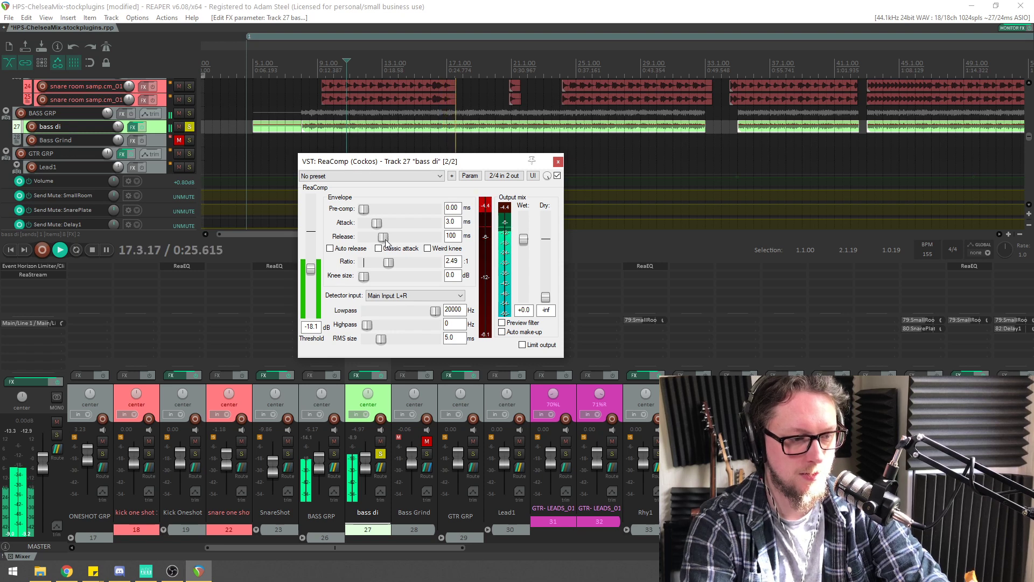
drag(384, 239, 374, 240)
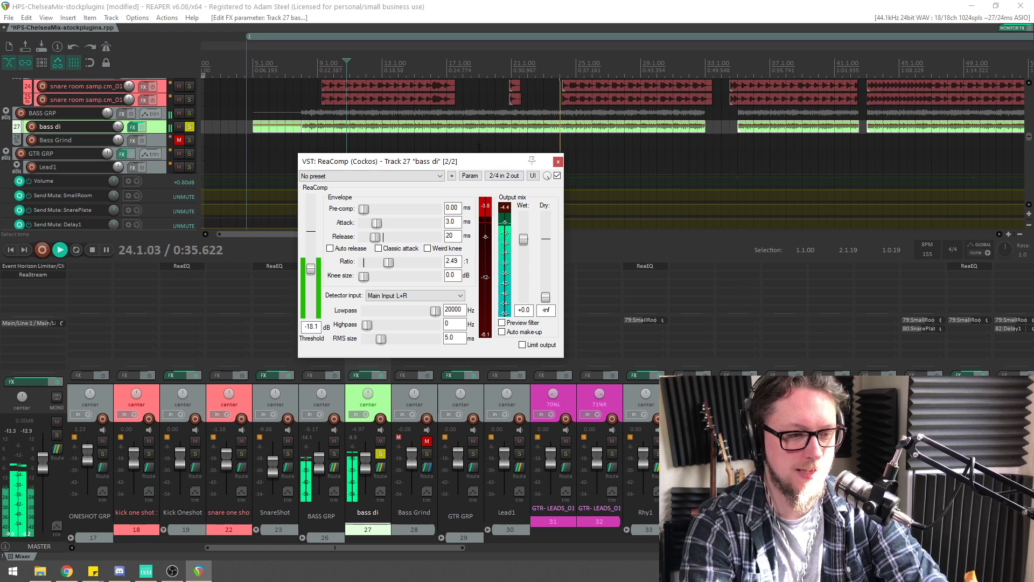
drag(476, 164, 460, 174)
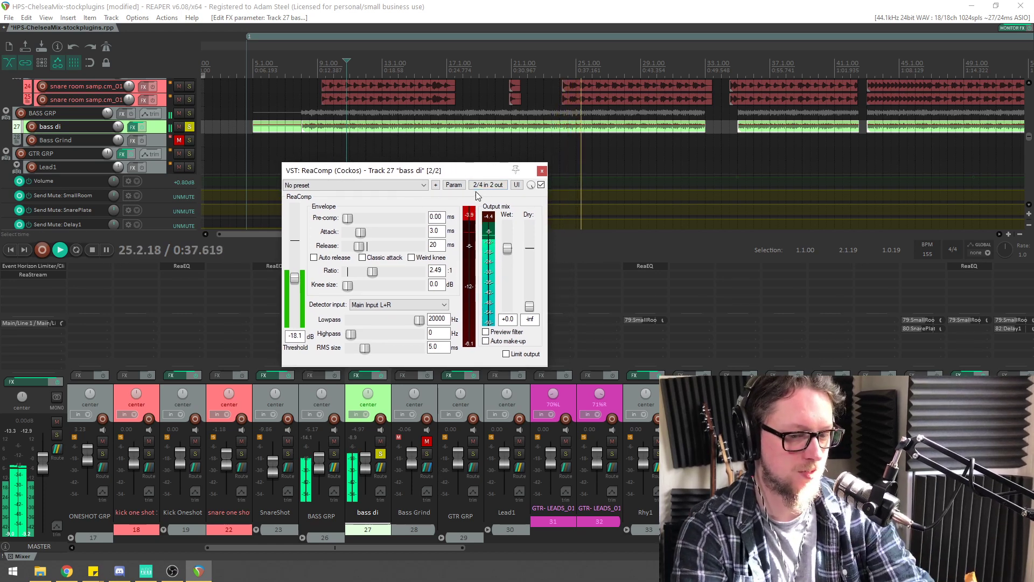
Close the ReaComp window, stop playback and save the project
click(542, 171)
key(space)
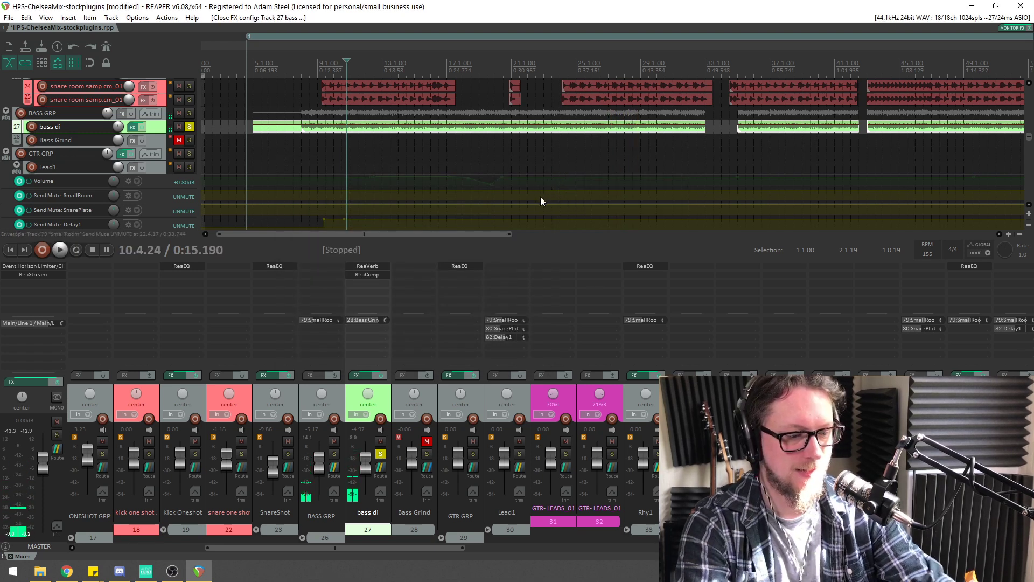
key(ctrl+s)
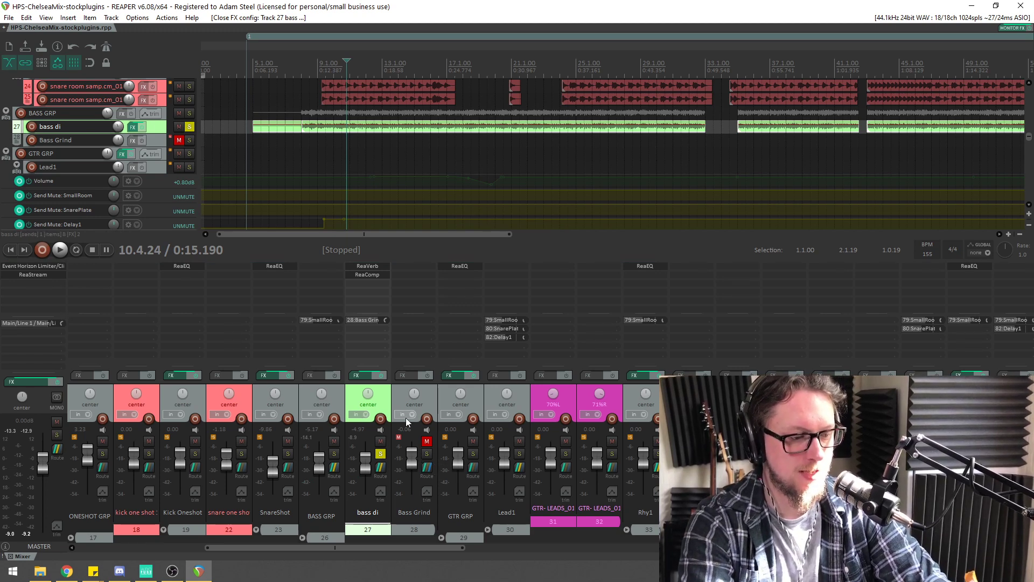
Play the soloed bass and increase the bass di track's height in the arrangement
key(space)
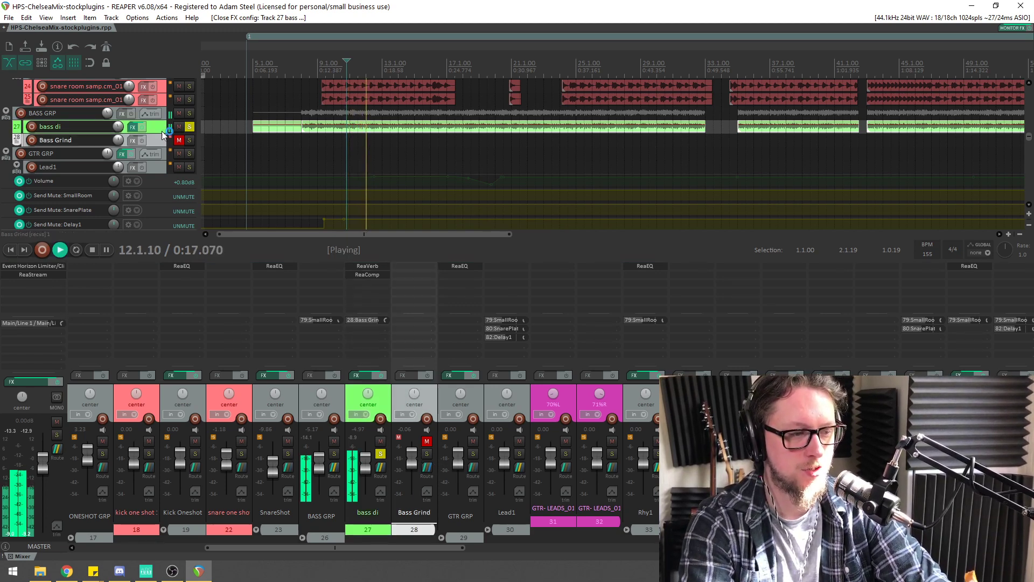
drag(162, 133, 161, 182)
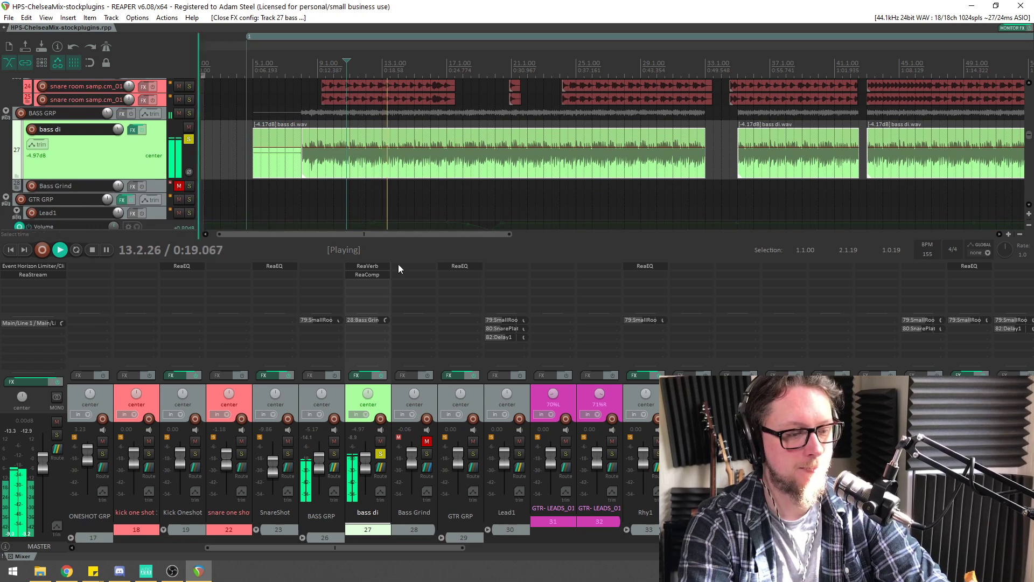
Unmute and solo the Bass Grind track in place of bass di, and play it on its own
key(space)
click(428, 453)
click(427, 442)
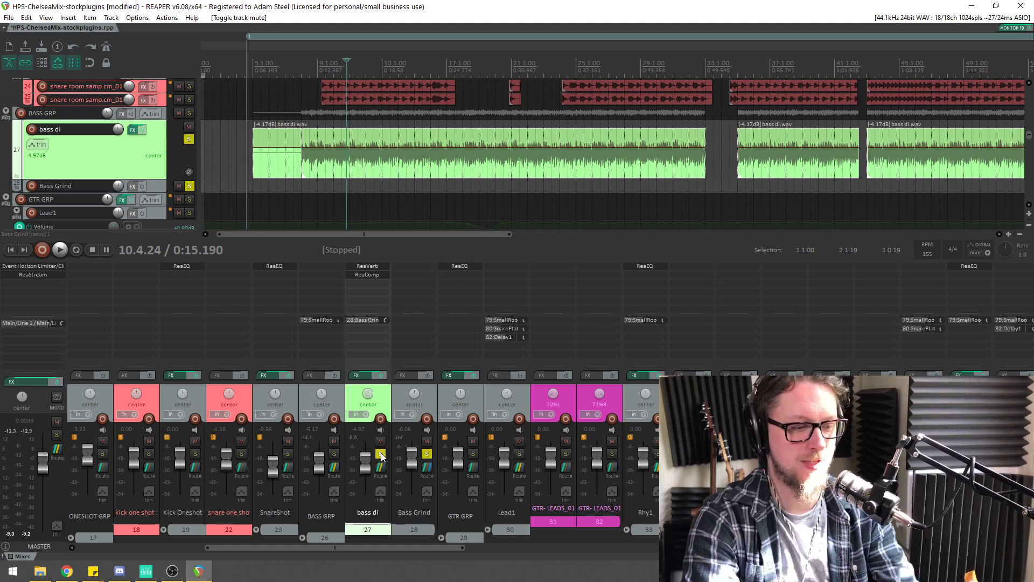
key(space)
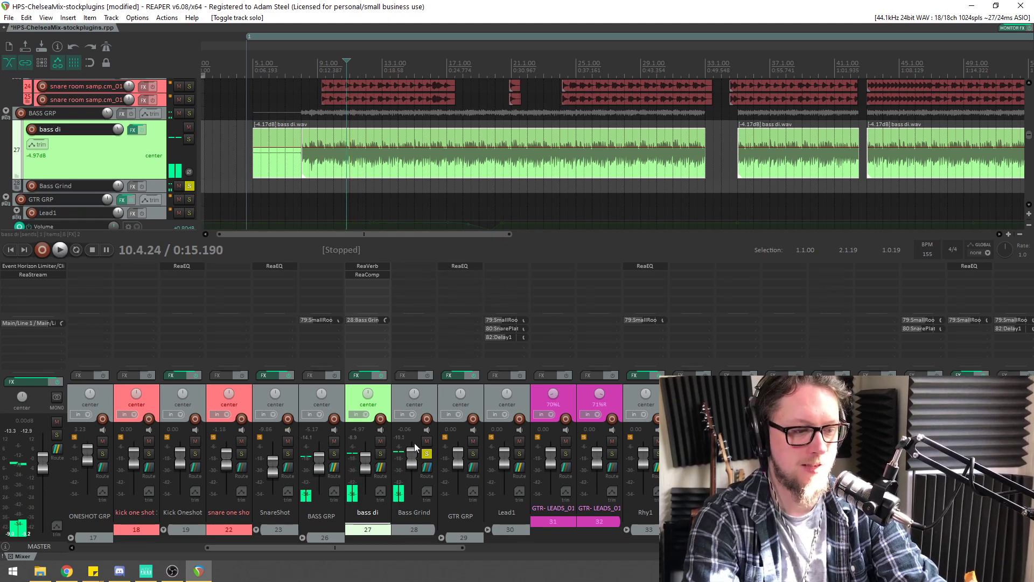
Add JS: Distortion to the Bass Grind track and set its channel mode to Stereo
double_click(417, 296)
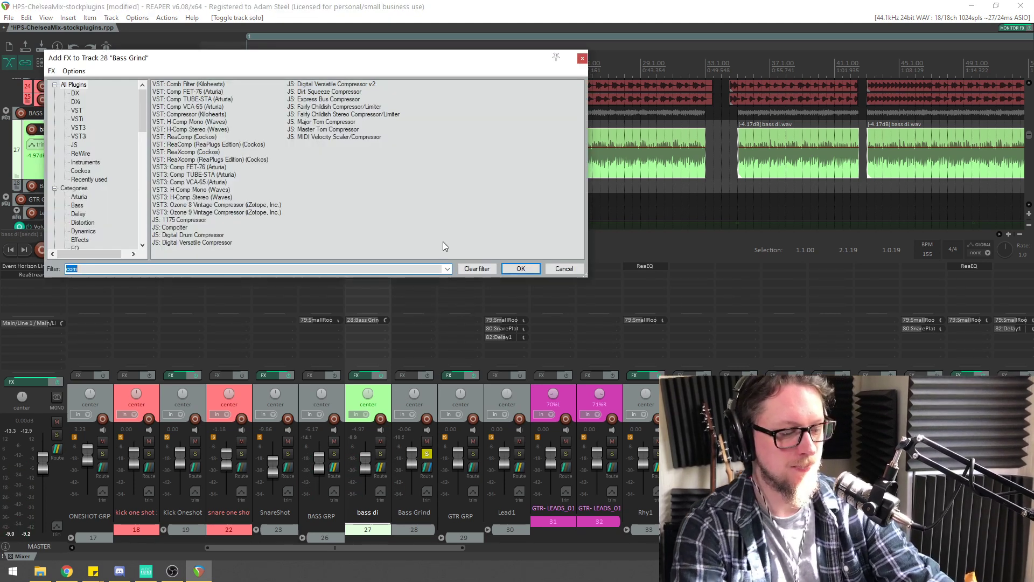
text(dist)
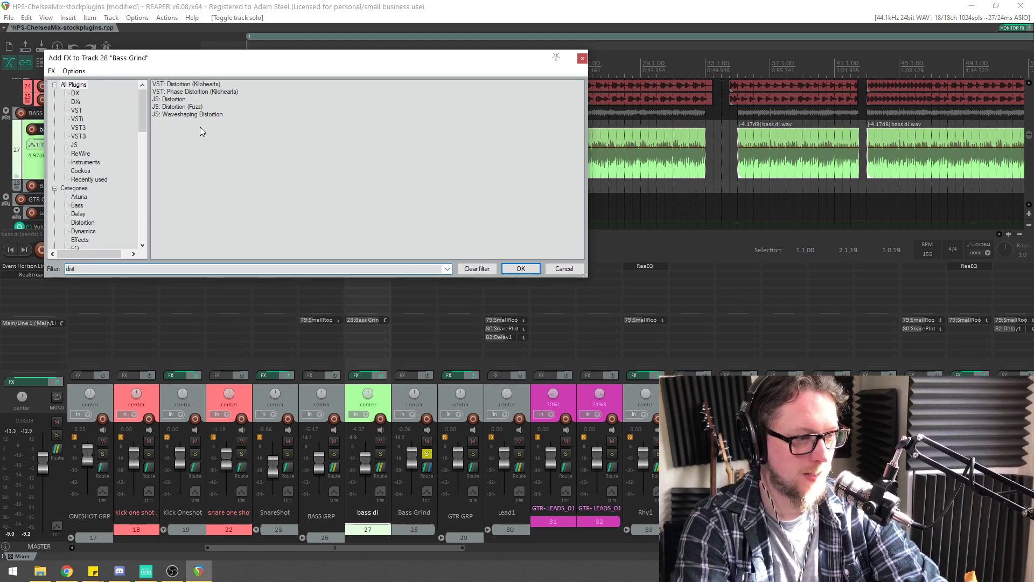
double_click(165, 102)
key(space)
drag(121, 45, 411, 226)
key(space)
click(446, 297)
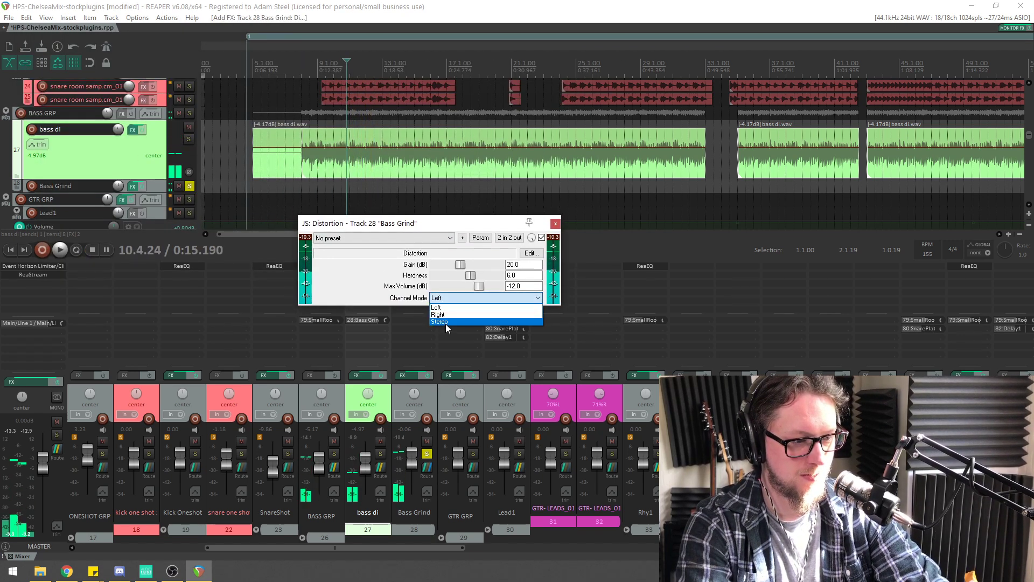
click(446, 321)
key(space)
drag(418, 226, 399, 243)
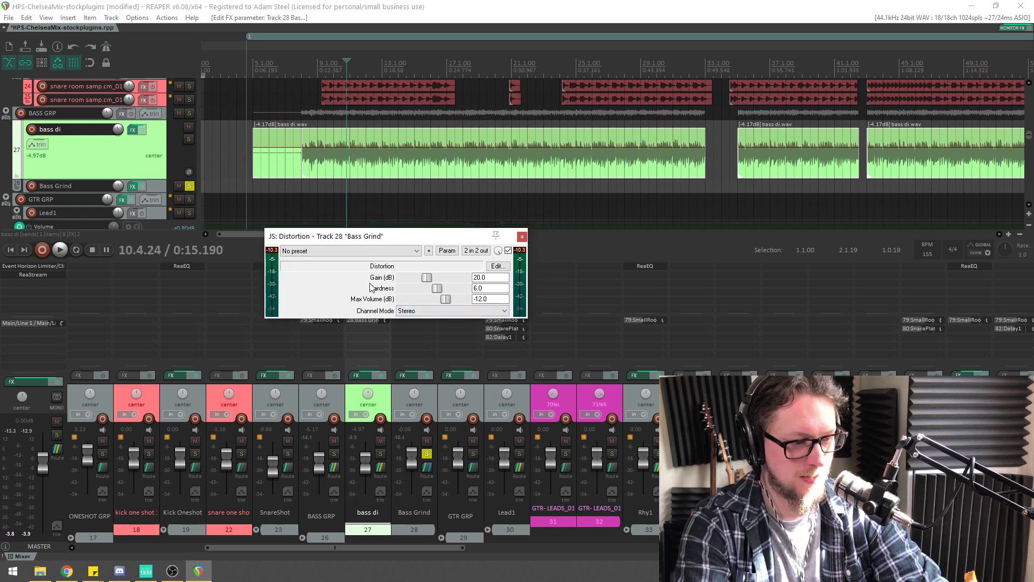
Set the Bass Grind Distortion to 17.0 dB gain, 4.0 hardness and -26.0 dB max volume during playback
key(space)
key(space)
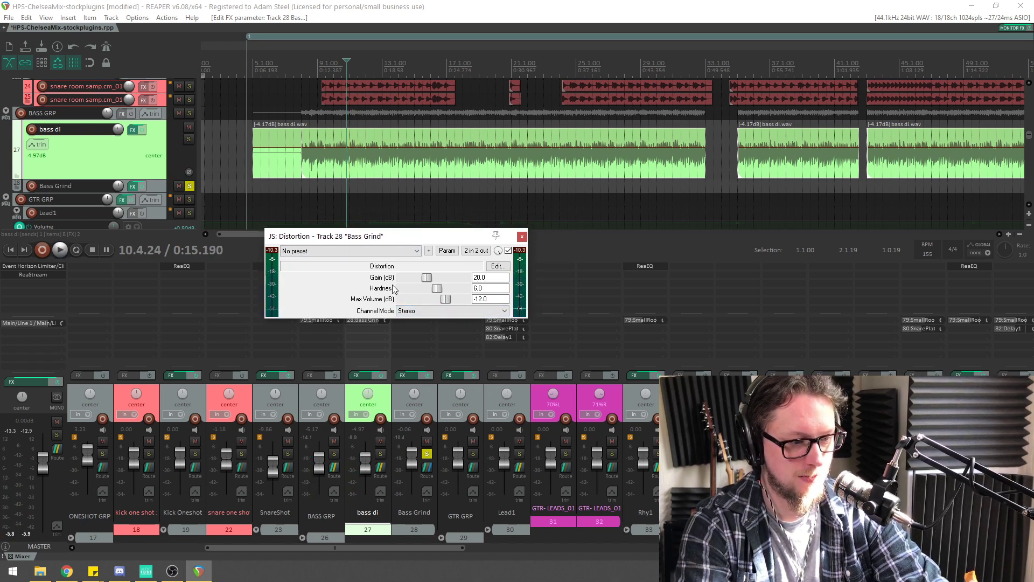
key(space)
drag(440, 302, 430, 280)
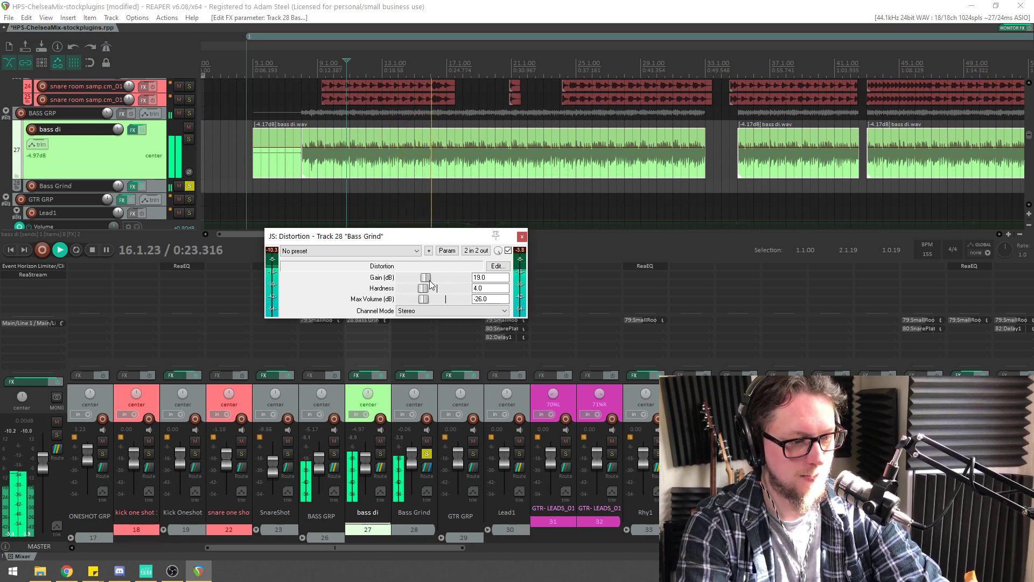
drag(409, 238, 572, 186)
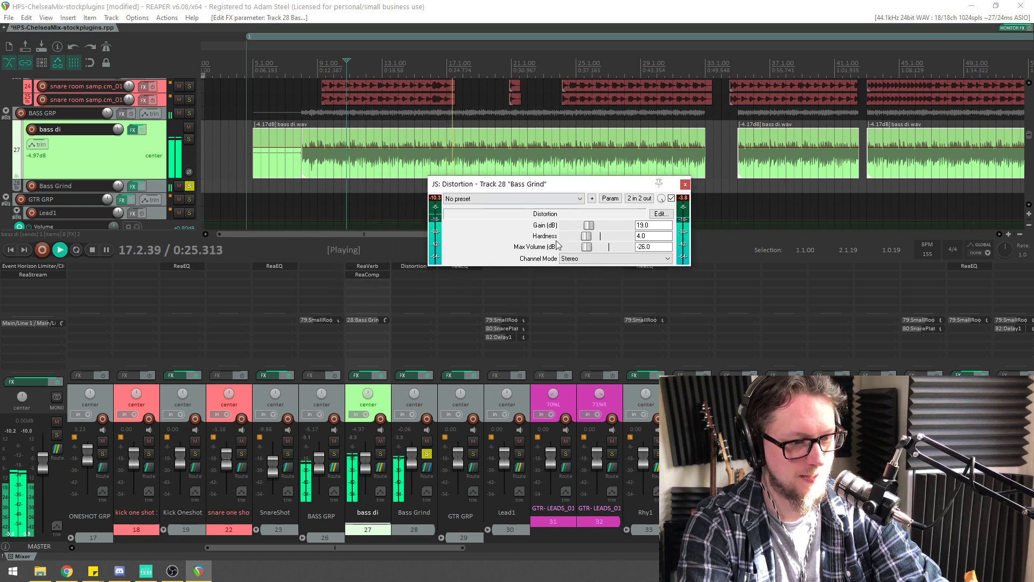
drag(588, 227, 591, 228)
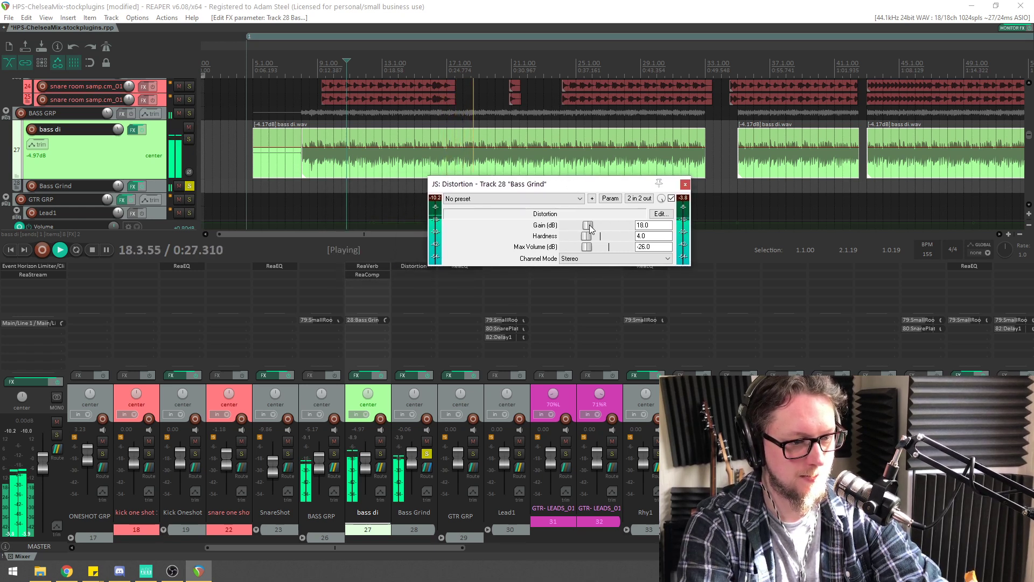
key(space)
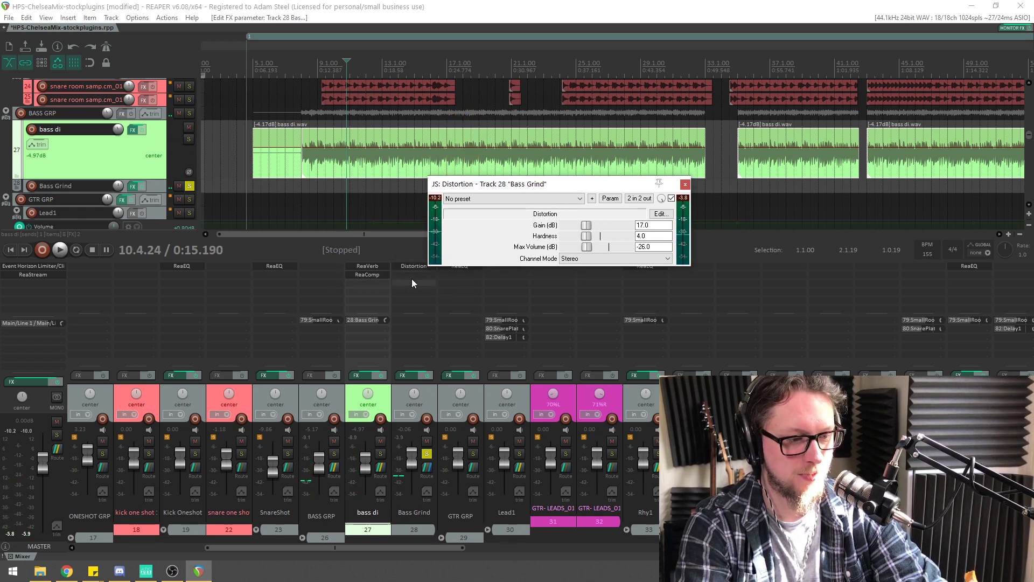
Add ReaEQ to the Bass Grind track and place it before Distortion in the effects chain
drag(484, 185, 559, 176)
double_click(420, 275)
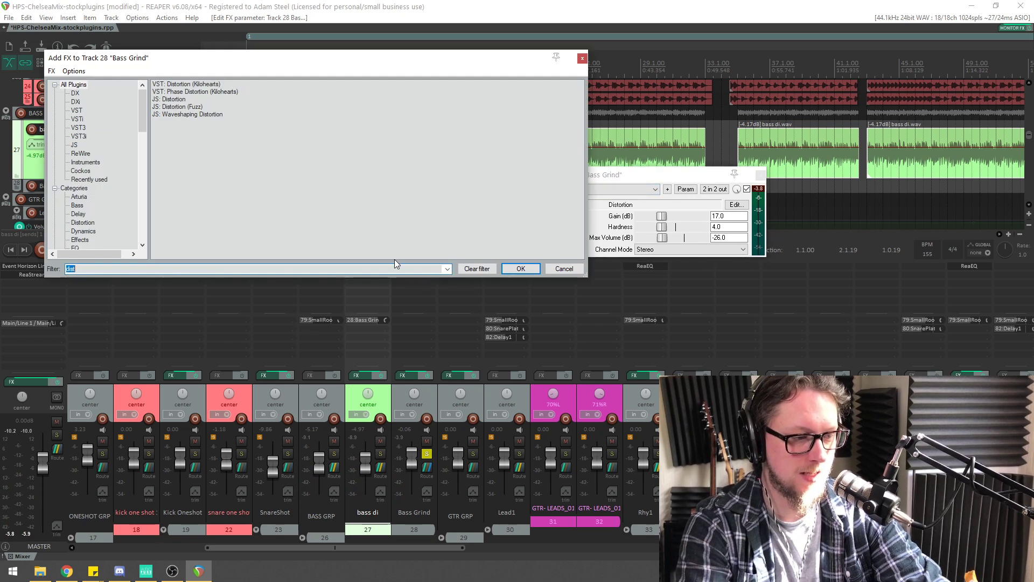
text(eq)
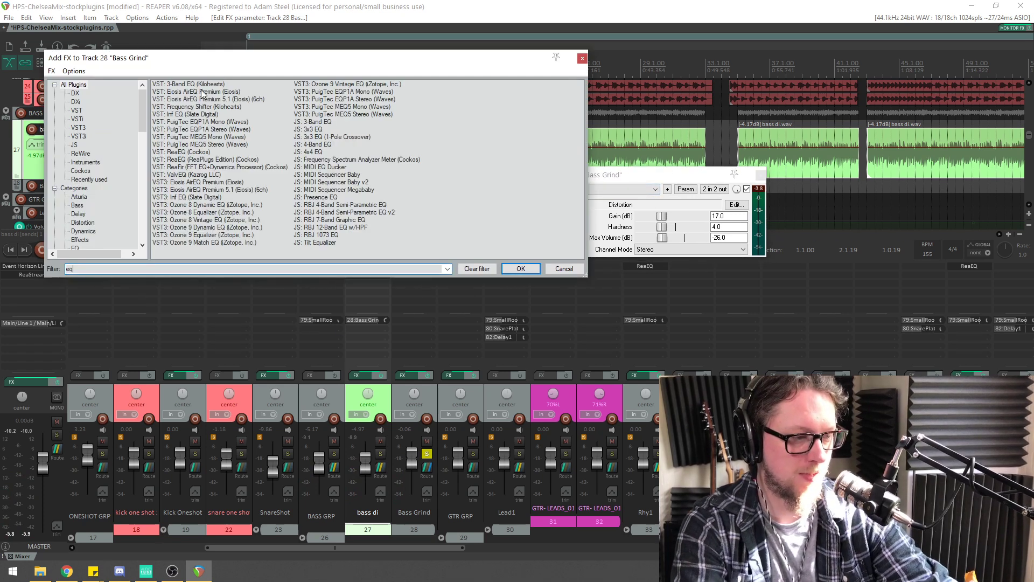
double_click(179, 152)
drag(412, 276, 415, 267)
drag(605, 200, 150, 161)
In the Bass Grind ReaEQ, cut the lows steeply with band 1 and boost band 3 by 5.2 dB at 1770.4 Hz
key(space)
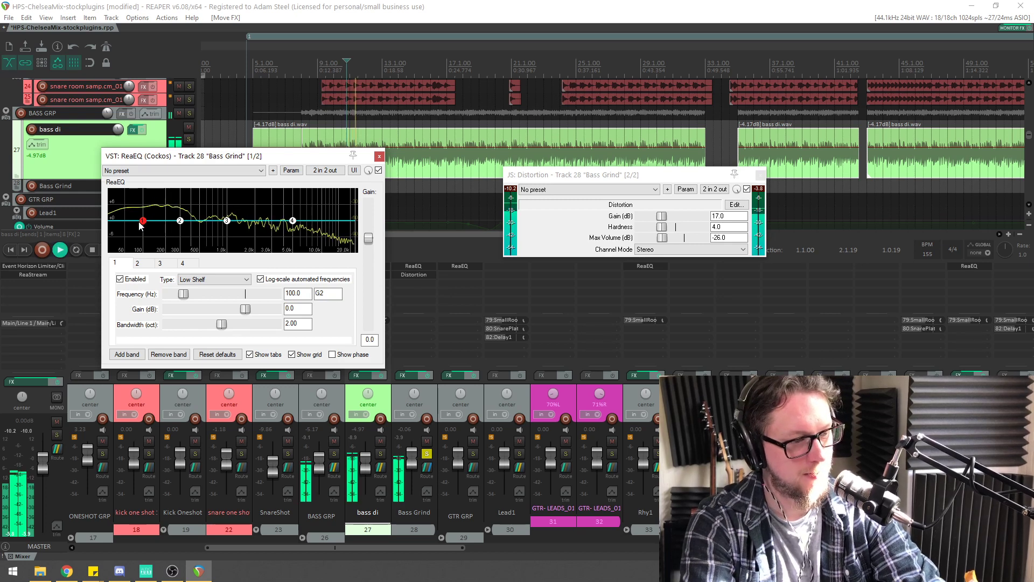
drag(142, 221, 171, 289)
drag(167, 286, 176, 285)
drag(228, 226, 252, 212)
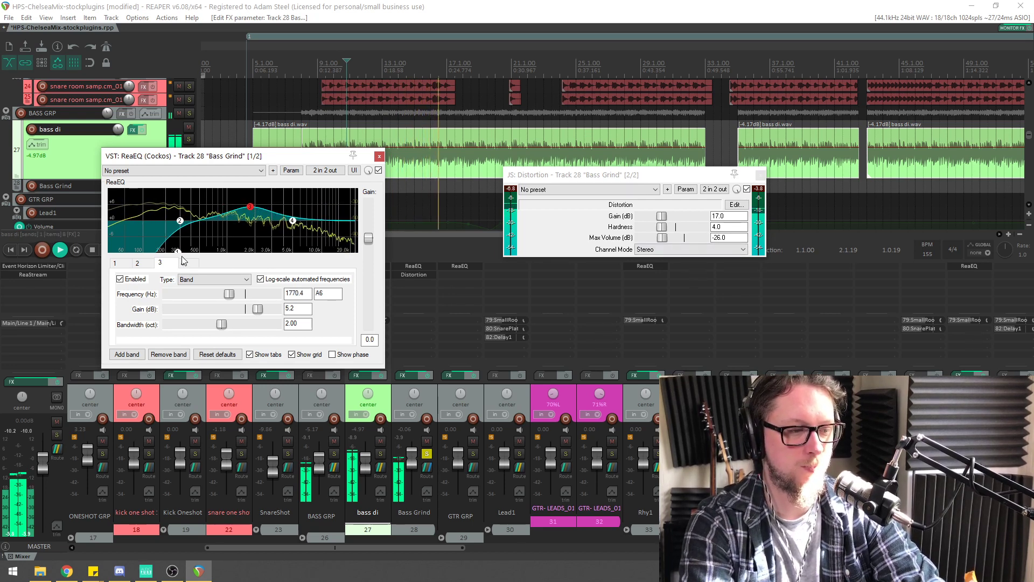
Set the Bass Grind Distortion gain to 16.0 dB and close the ReaEQ and Distortion windows
drag(611, 180, 514, 199)
drag(570, 238, 566, 237)
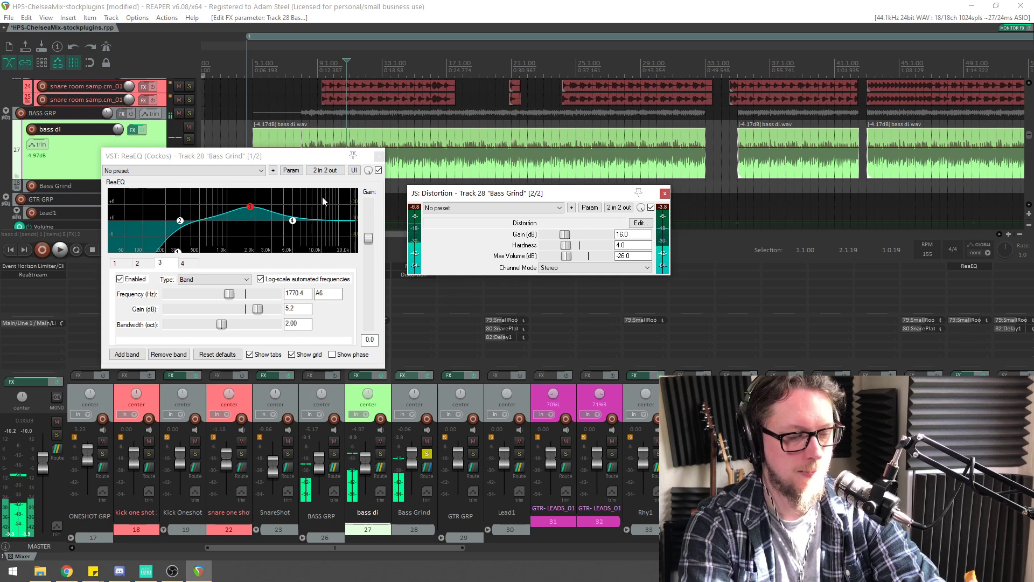
drag(274, 154, 266, 175)
click(349, 177)
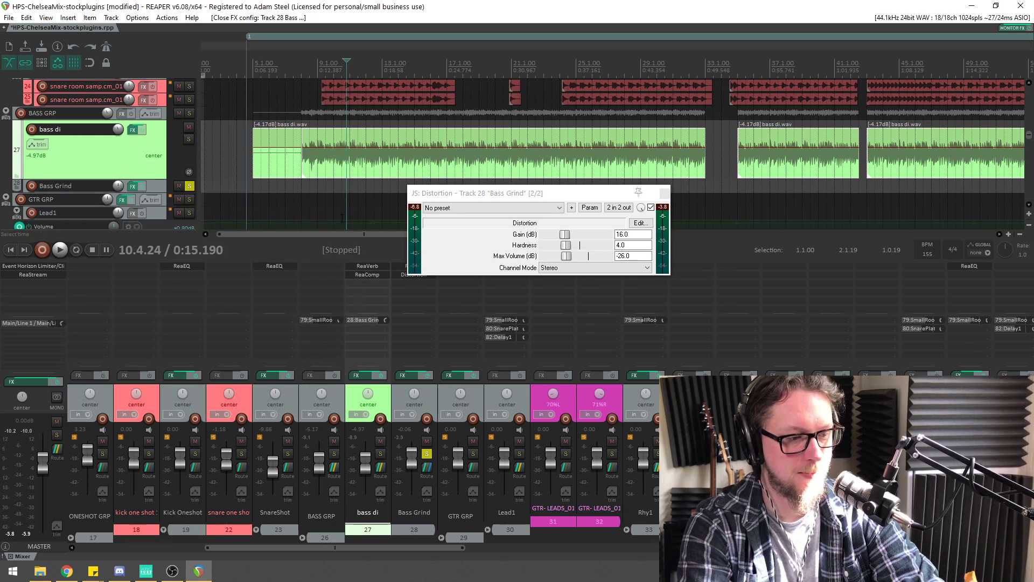
key(space)
click(665, 193)
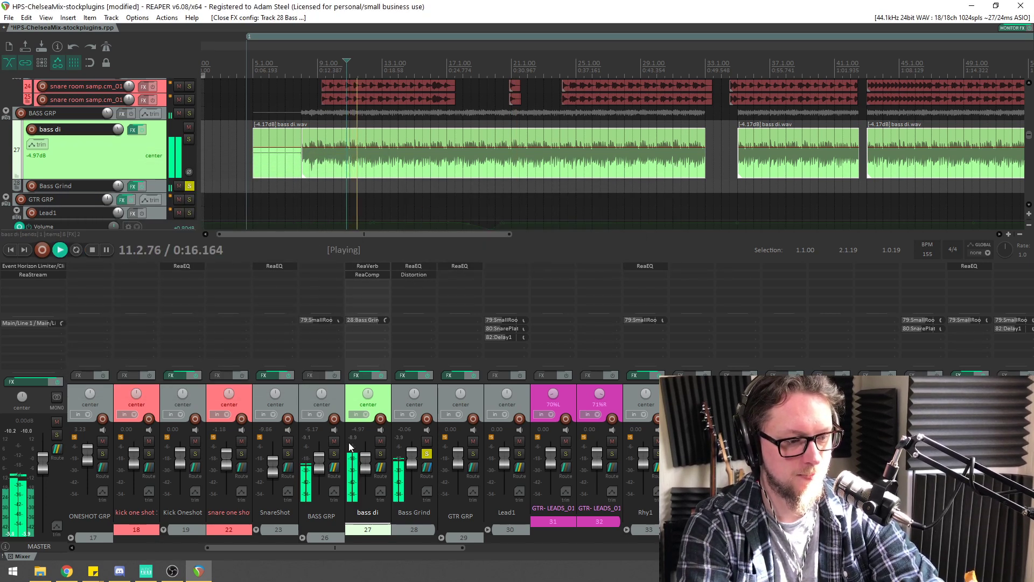
Solo bass di together with Bass Grind and add a second ReaEQ after Distortion on Bass Grind
click(382, 454)
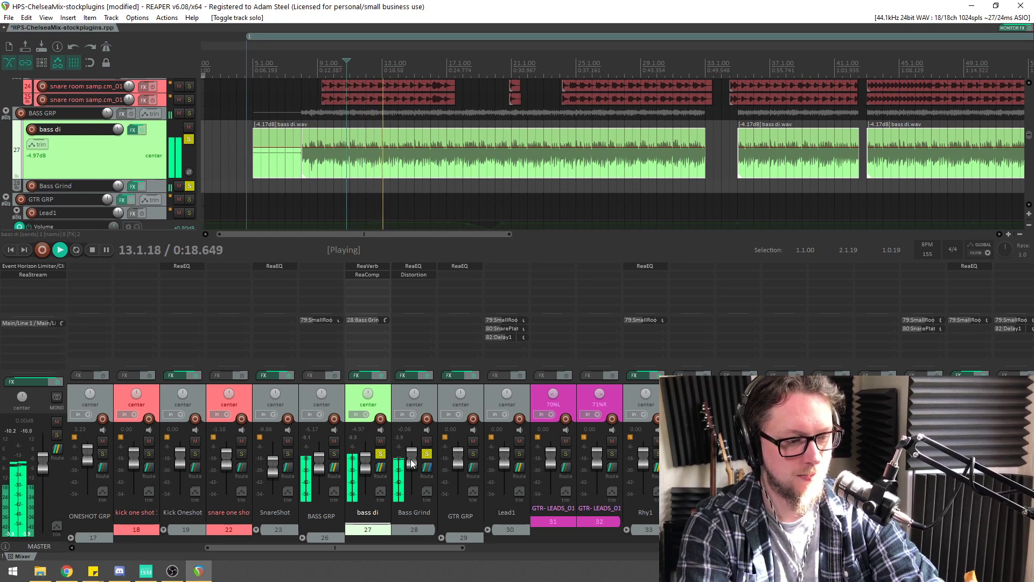
double_click(417, 284)
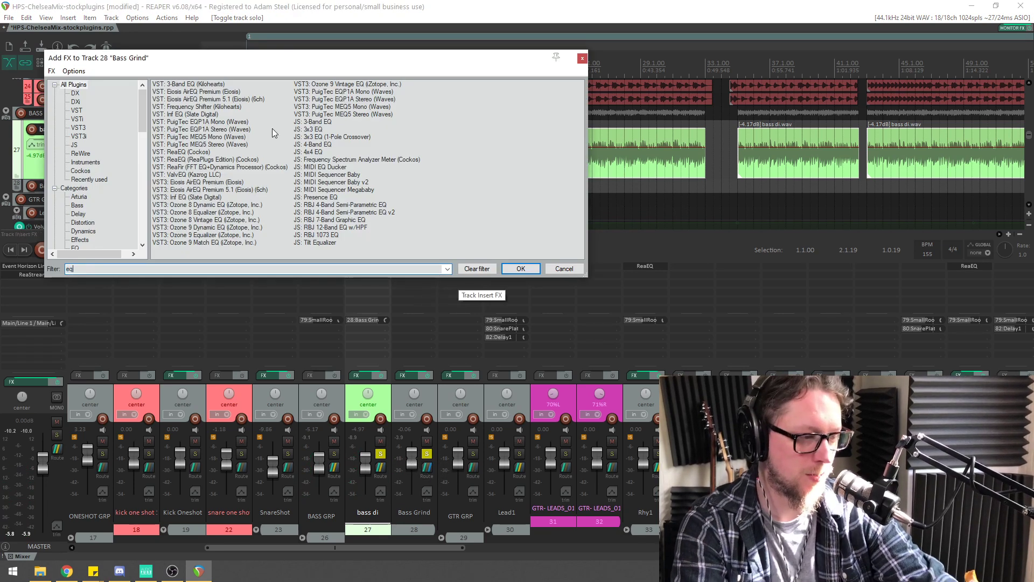
double_click(180, 151)
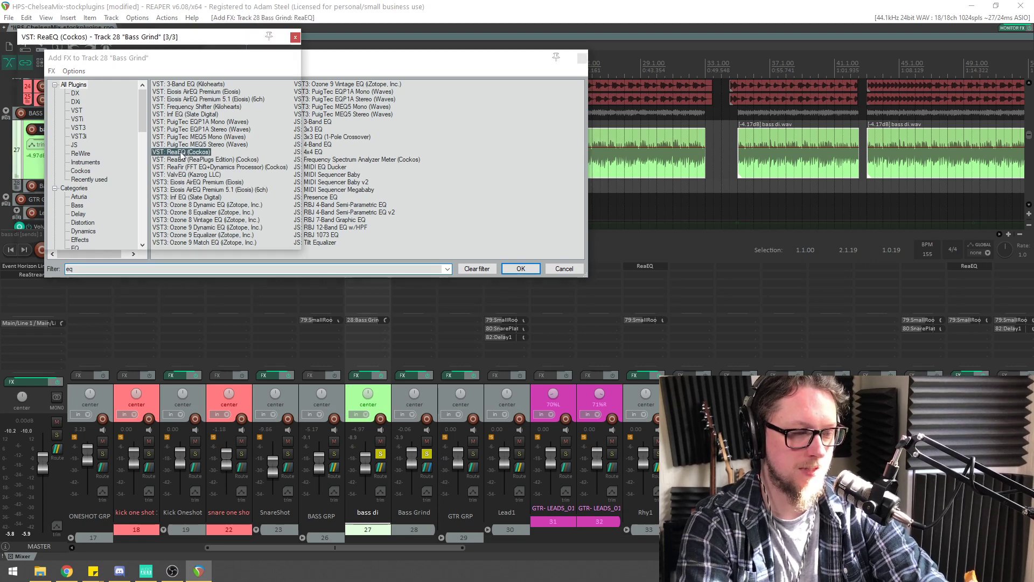
drag(174, 40, 528, 92)
key(space)
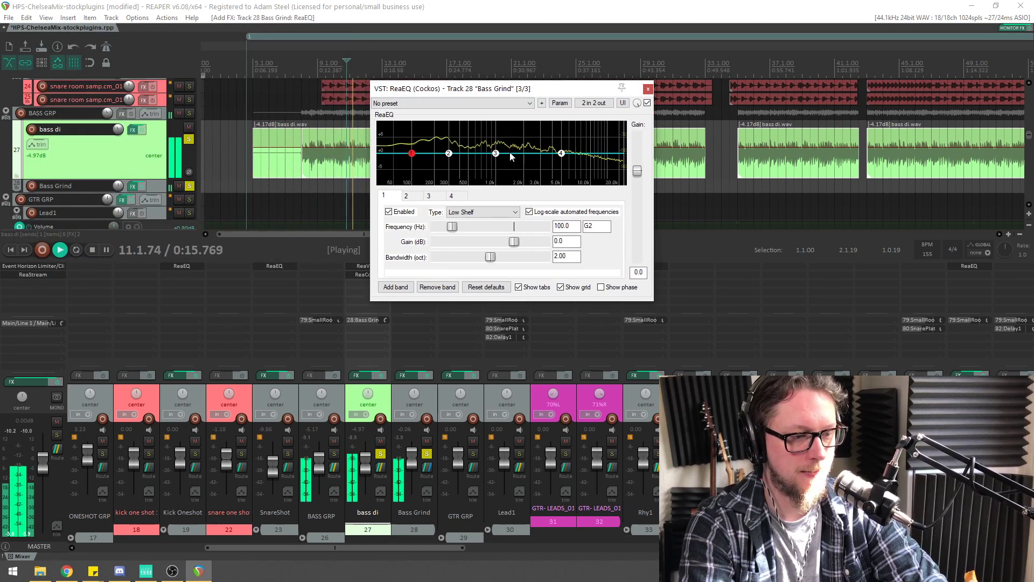
In the second ReaEQ, boost band 3, notch 5302.4 Hz by -5.8 dB at 0.32 oct and set the high shelf to -4.8 dB at 13041.5 Hz
drag(495, 153, 543, 146)
drag(450, 155, 564, 170)
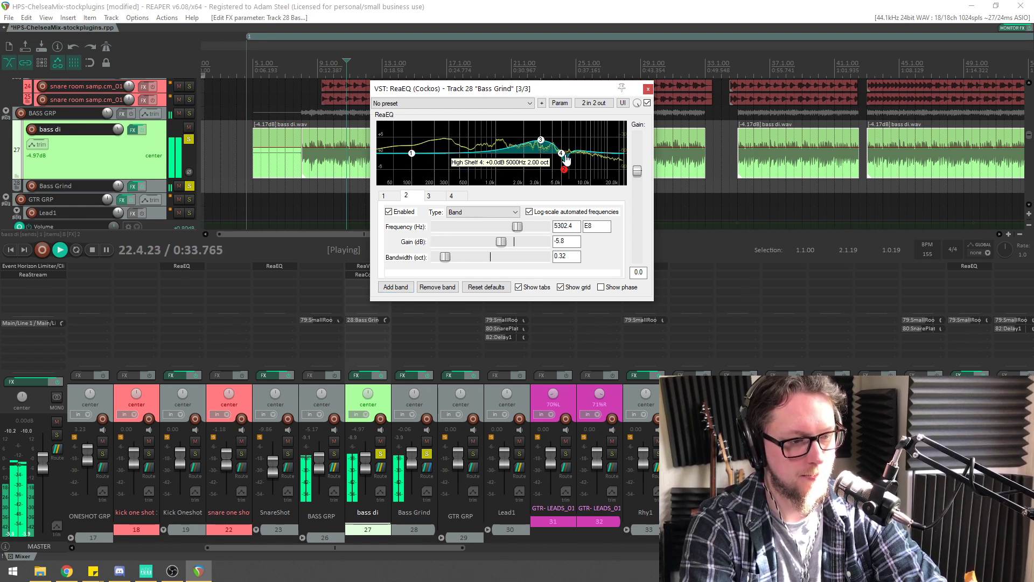
drag(560, 153, 600, 168)
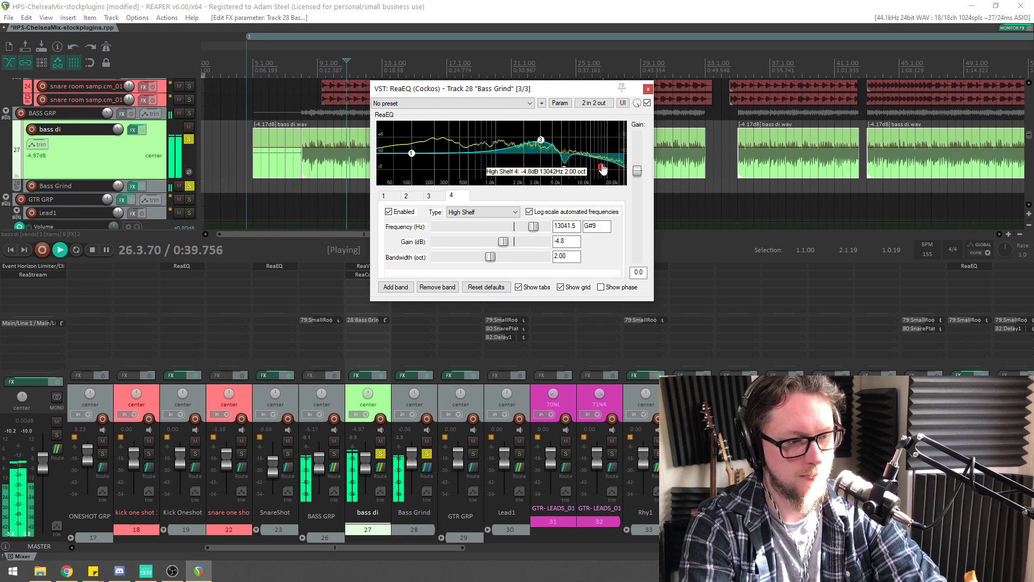
Add a fifth band to the second ReaEQ, cutting 5.2 dB at 1182.6 Hz with a 0.68 octave bandwidth
click(396, 287)
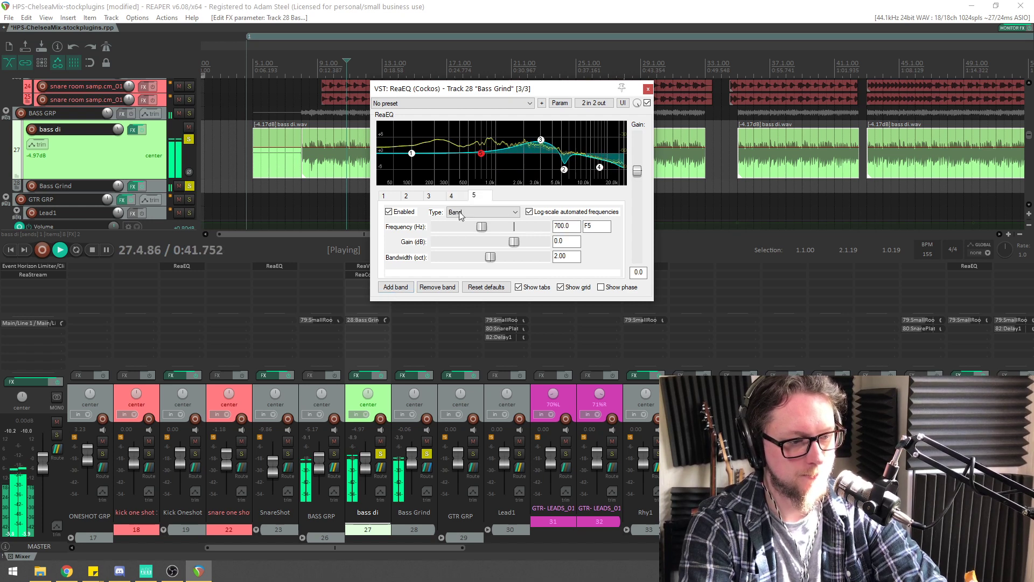
drag(481, 153, 505, 172)
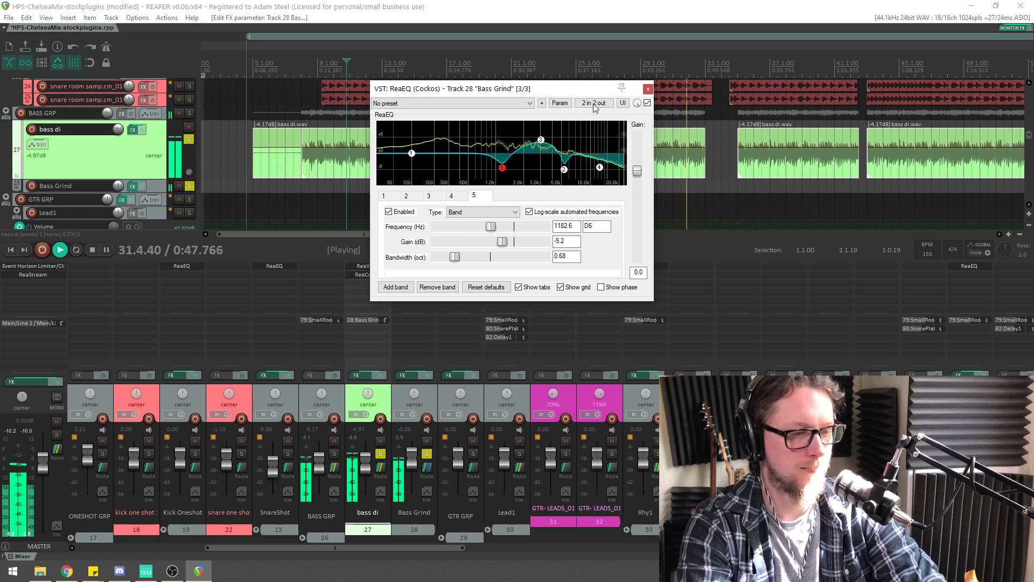
Audition the later bass sections, close the ReaEQ window and lower the Bass Grind volume to -1.79 dB
click(751, 74)
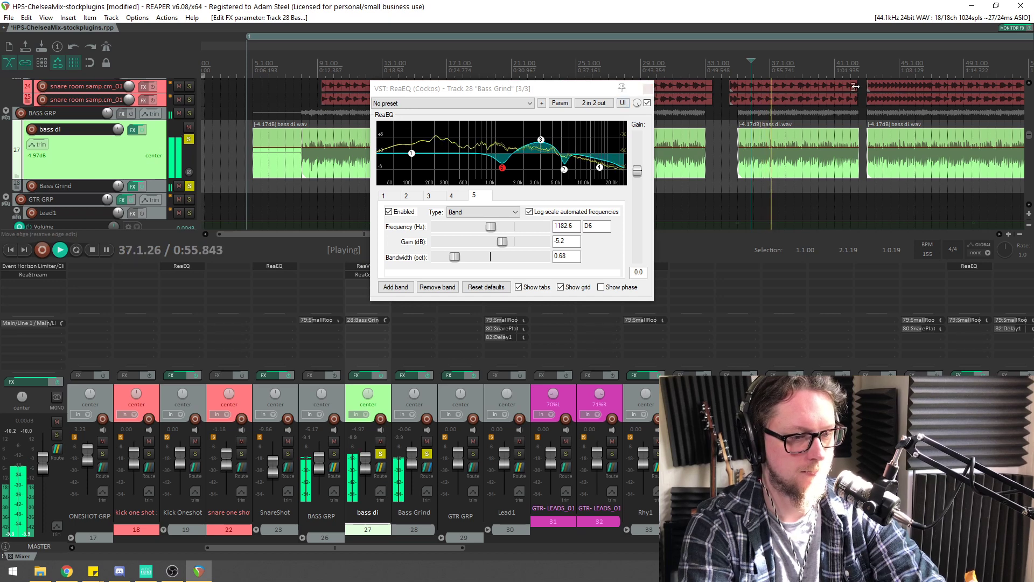
click(648, 90)
drag(414, 457, 412, 457)
key(space)
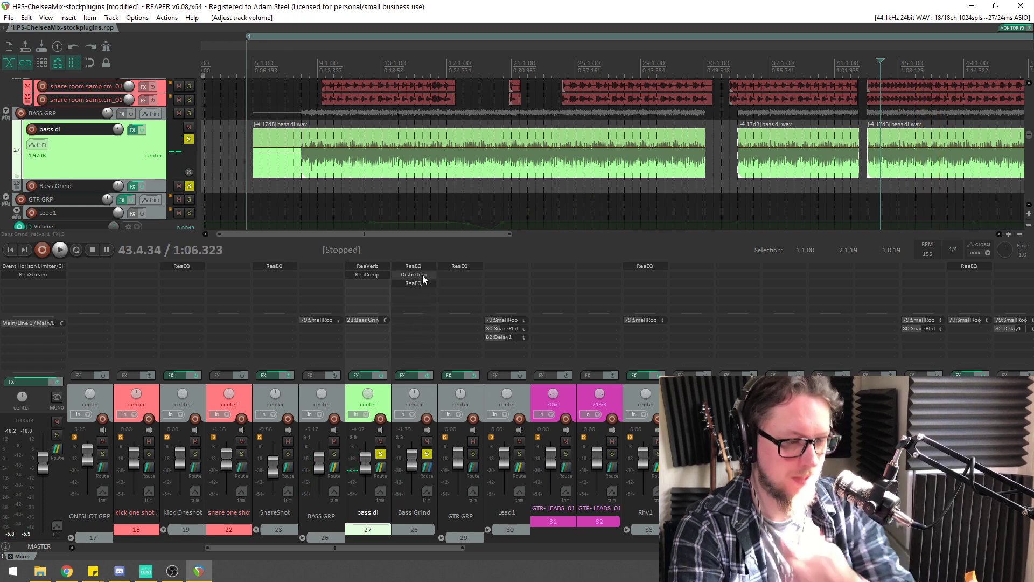
Review the Distortion settings on Bass Grind and close the plugin window
click(414, 275)
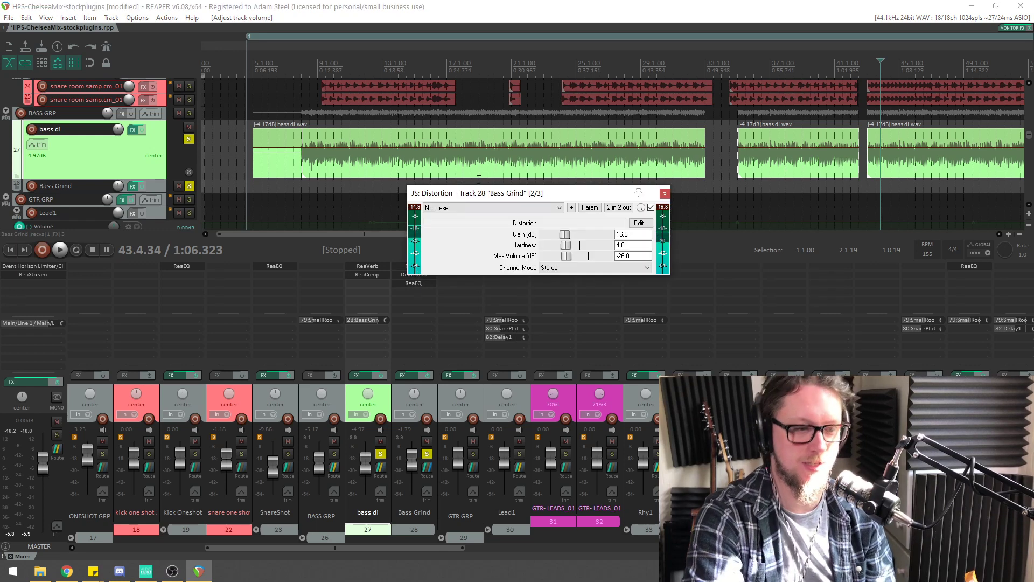
drag(508, 192, 506, 223)
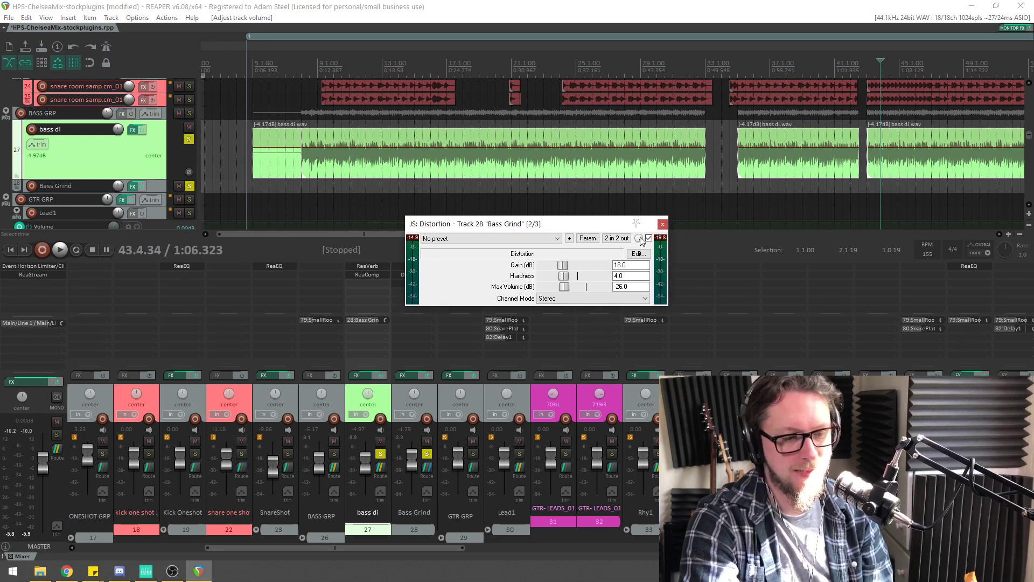
click(661, 224)
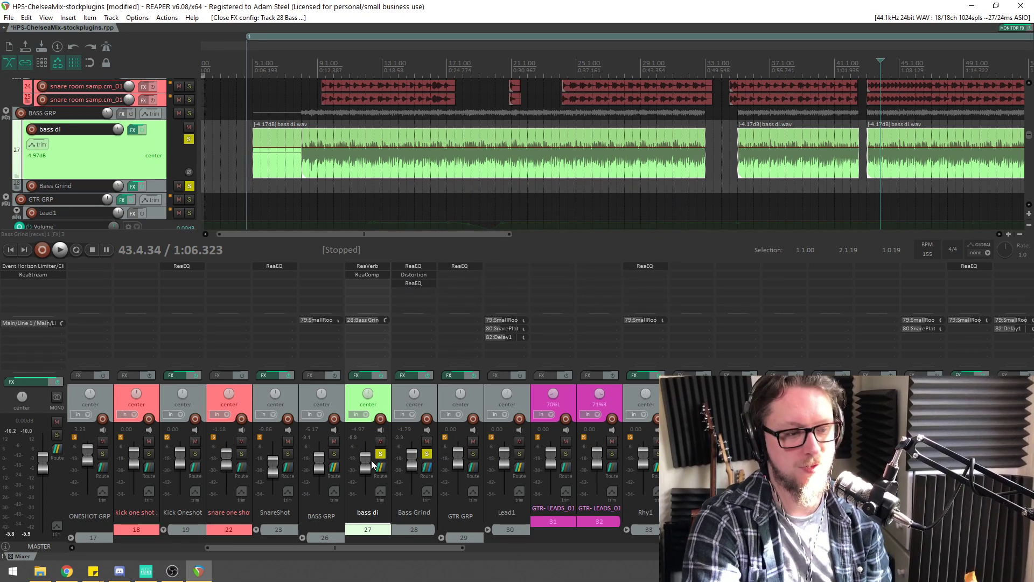
Raise the BASS GRP volume to -3.97 dB and resume playback
scroll(316, 467, up, 3)
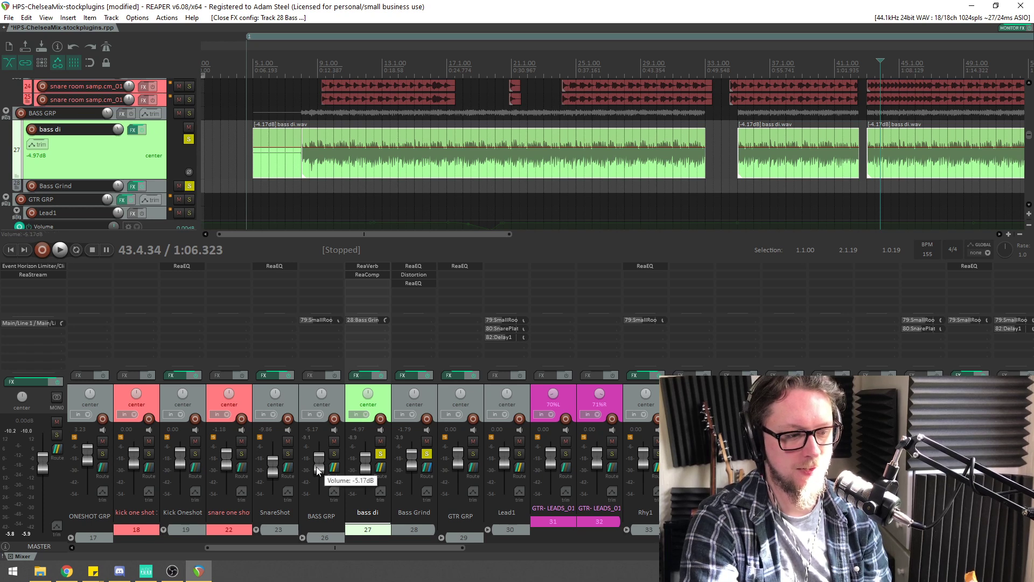
key(space)
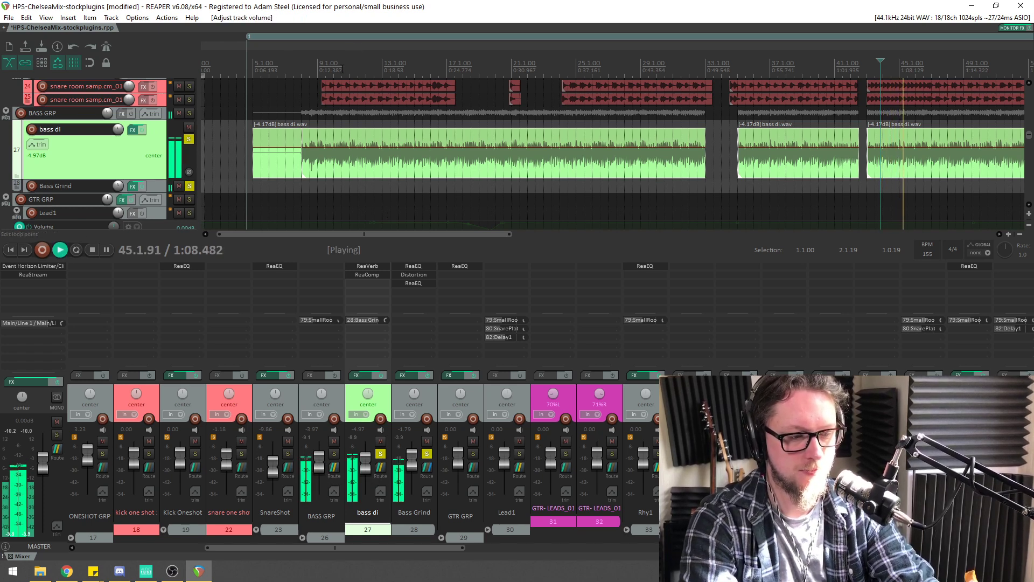
Widen band 2 in the second ReaEQ on Bass Grind to a 0.62 octave bandwidth and close the plugin window
click(415, 282)
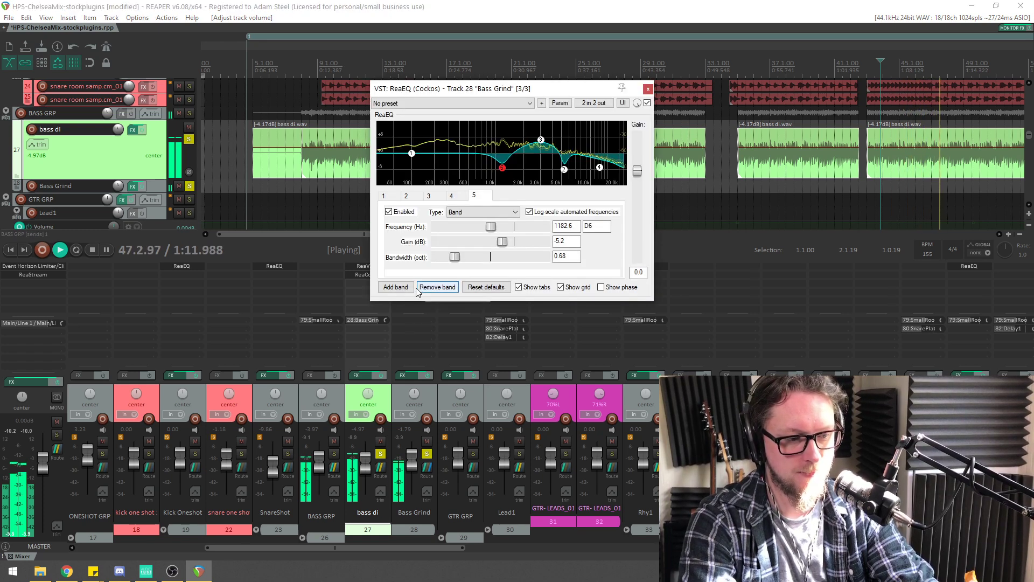
click(564, 171)
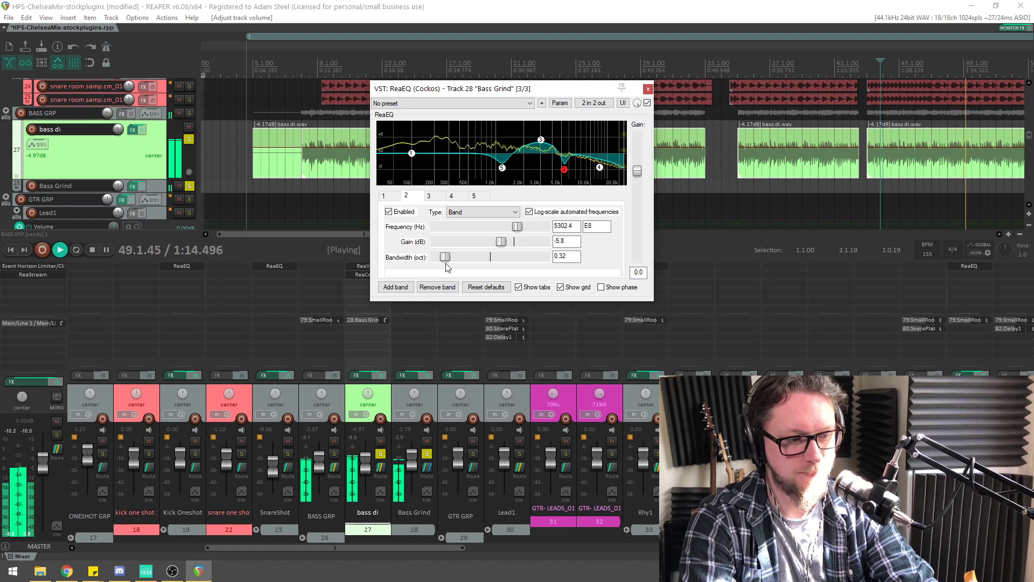
drag(445, 260, 455, 263)
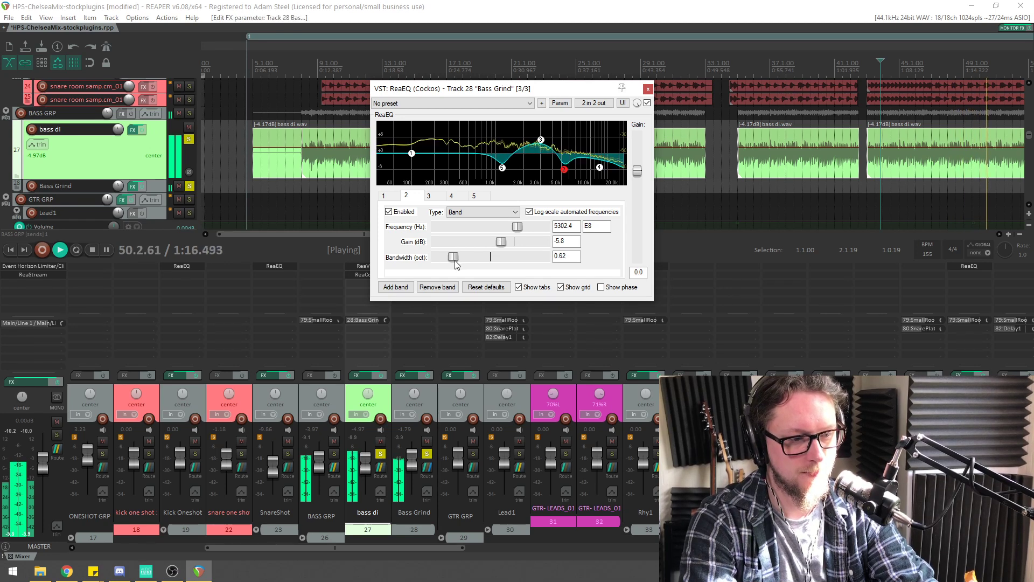
click(648, 89)
scroll(687, 69, down, 3)
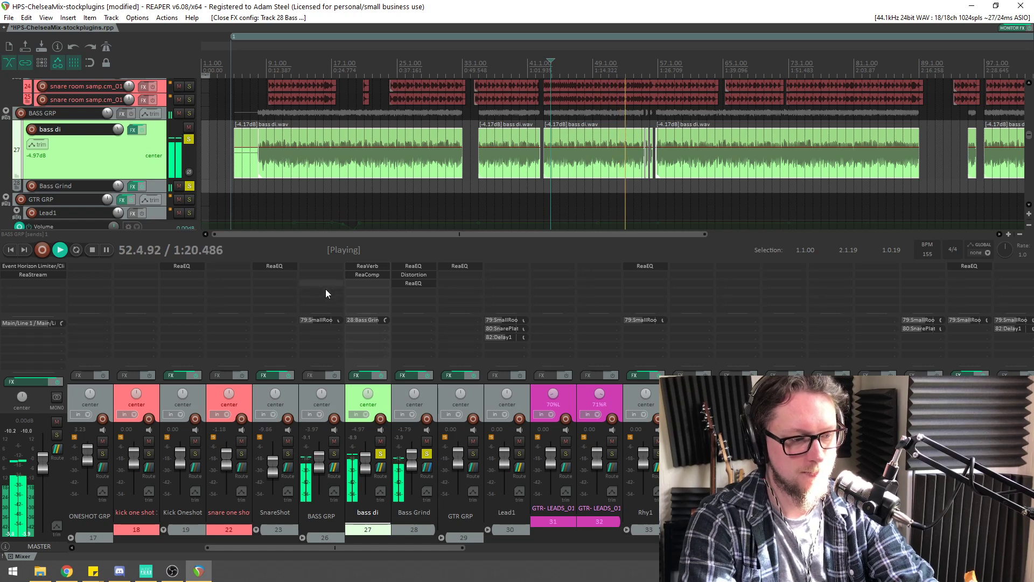
Dismiss the plugin browser for BASS GRP, unsolo Bass Grind and restart playback
double_click(329, 268)
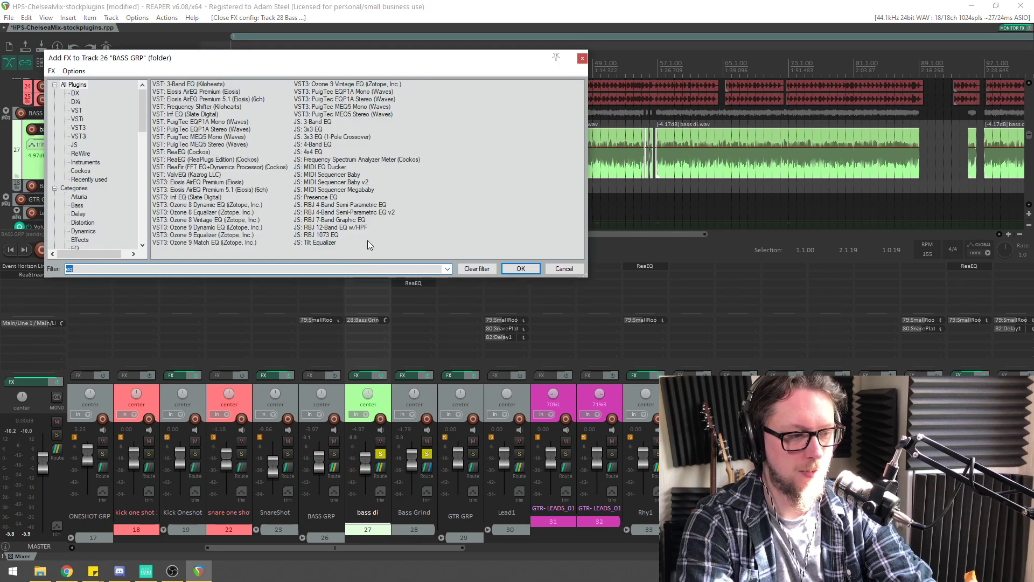
click(579, 269)
click(426, 454)
key(space)
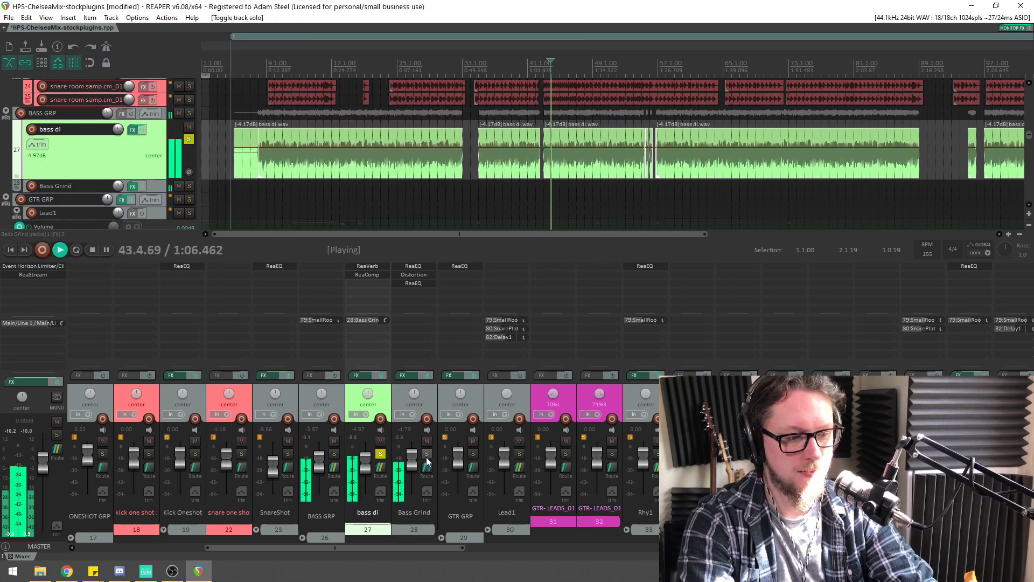
Raise the dry level in the bass di track's ReaVerb while auditioning it, and close the plugin window
click(372, 265)
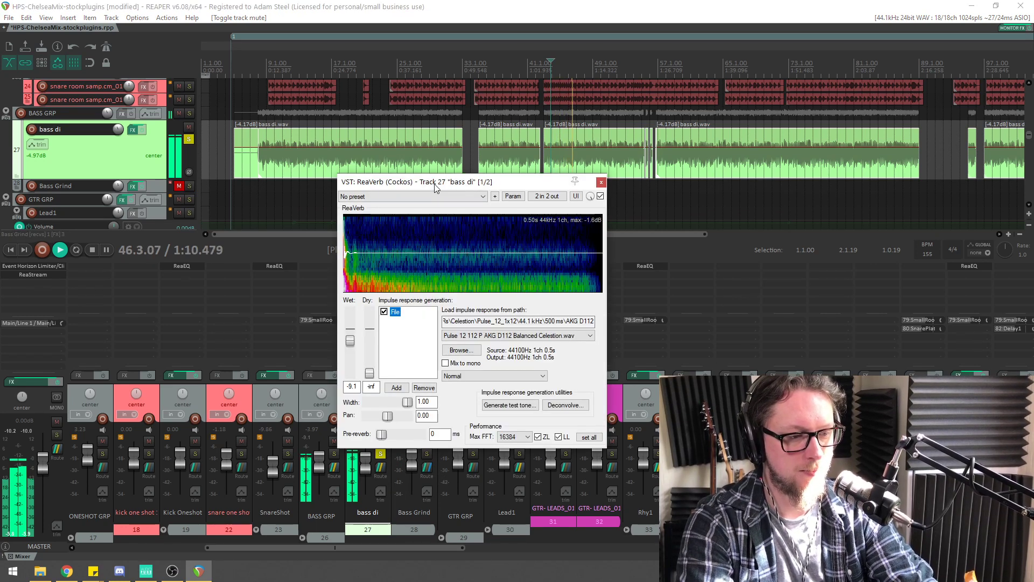
drag(435, 187, 368, 150)
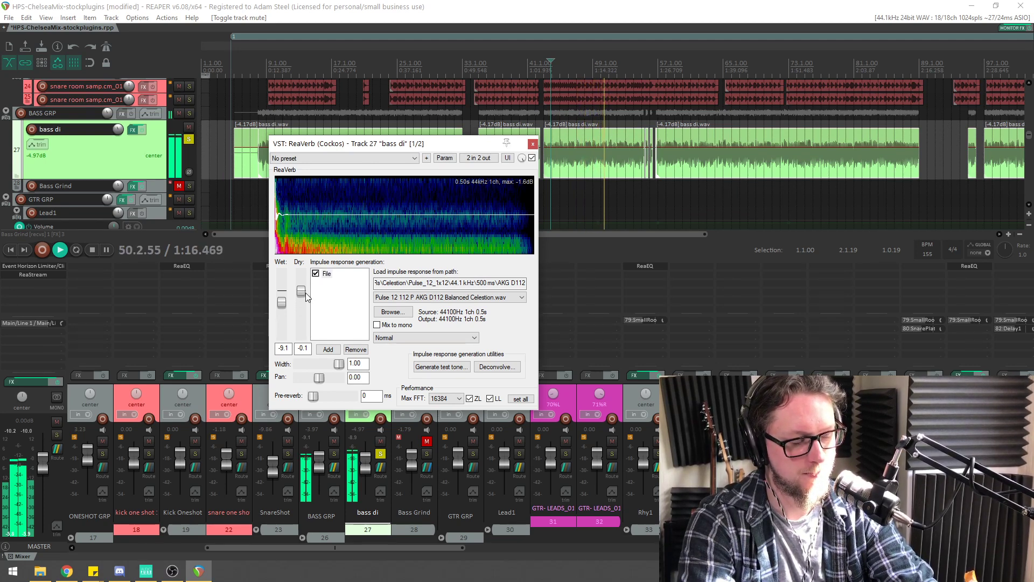
drag(306, 293, 306, 297)
click(533, 144)
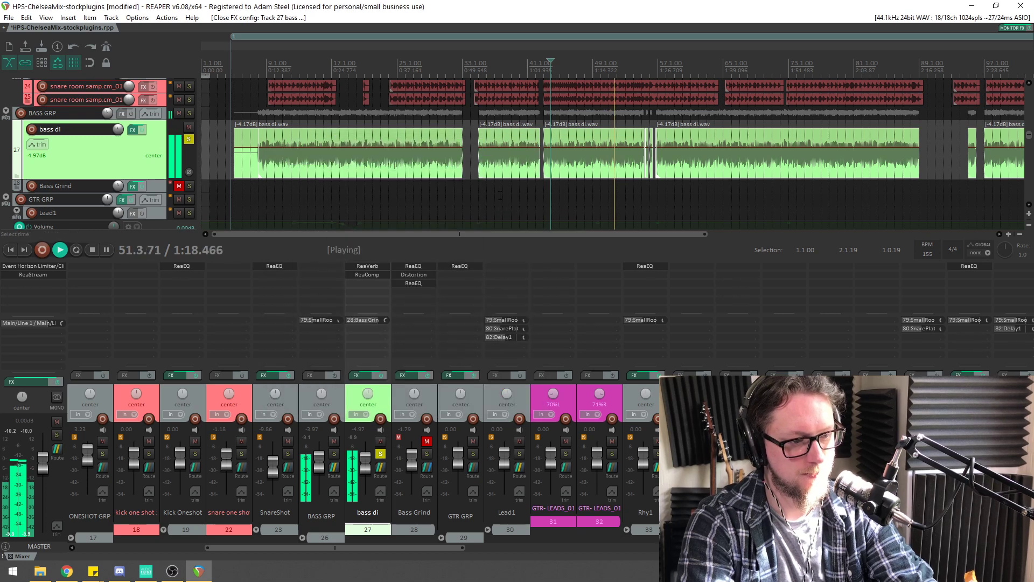
Add ReaEQ to bass di, boosting band 3 by 10 dB at 10818 Hz and cutting band 2 by 2.8 dB at 501 Hz
double_click(367, 286)
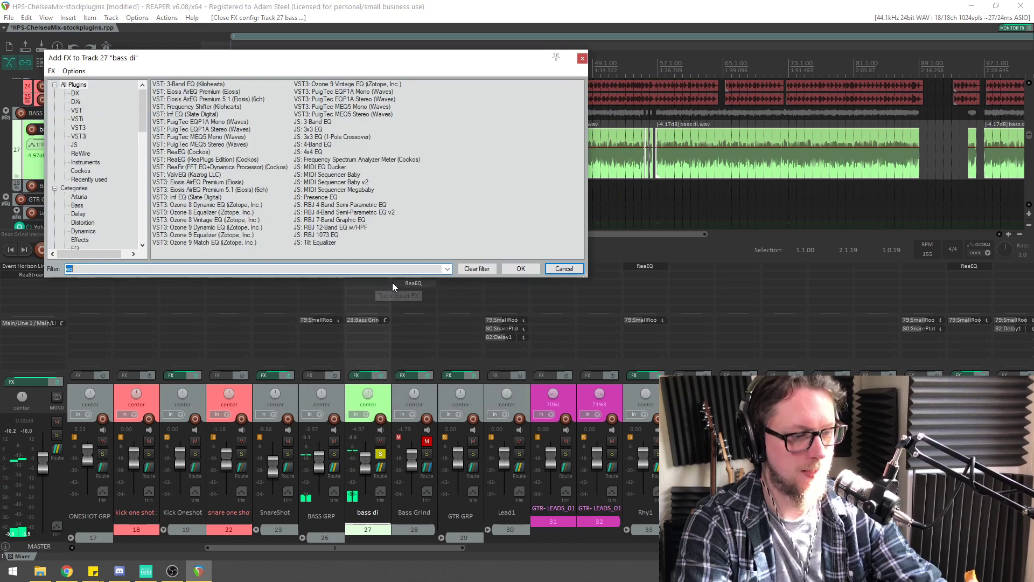
double_click(192, 153)
drag(178, 46, 362, 127)
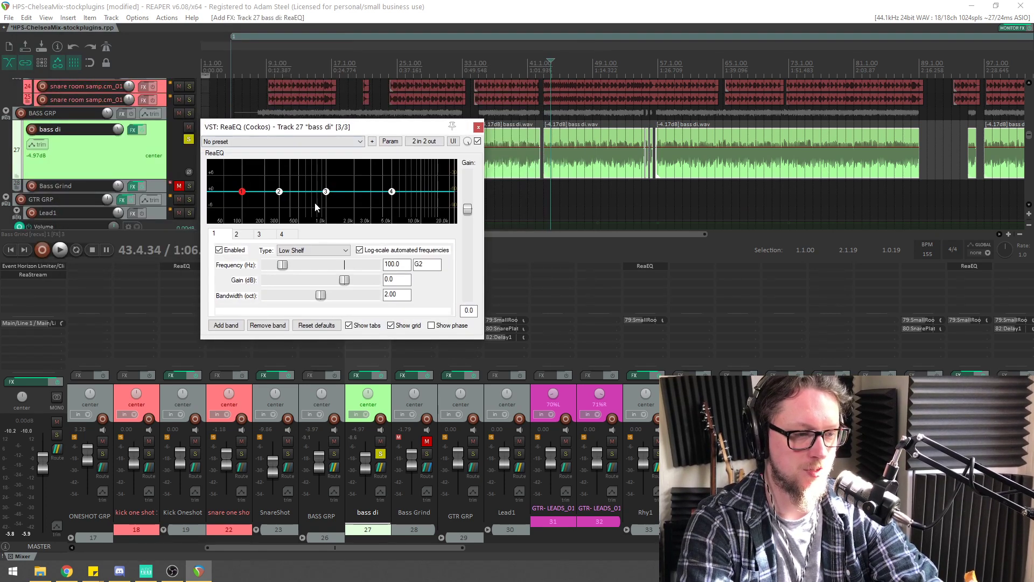
drag(326, 193, 424, 165)
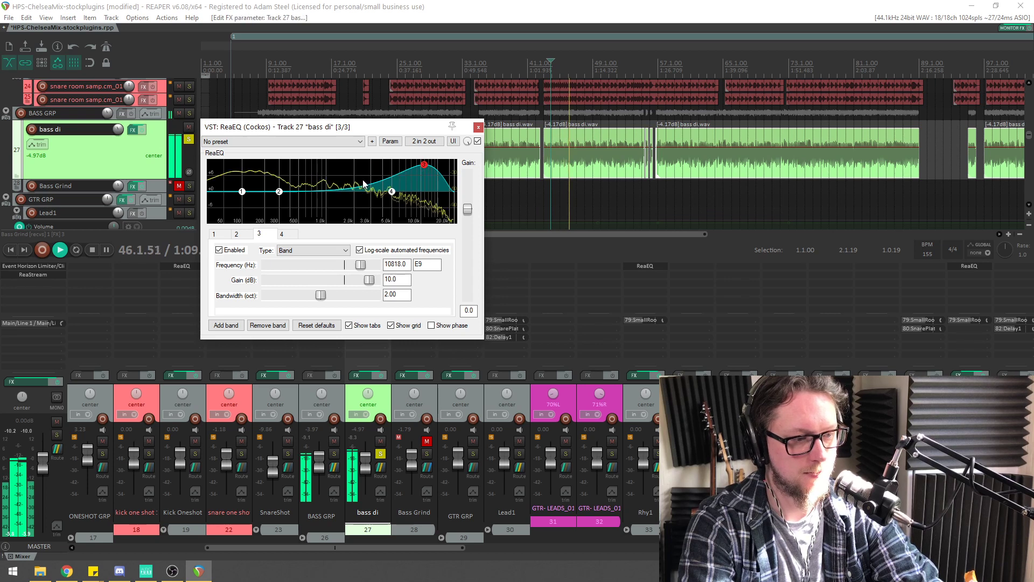
drag(279, 192, 298, 199)
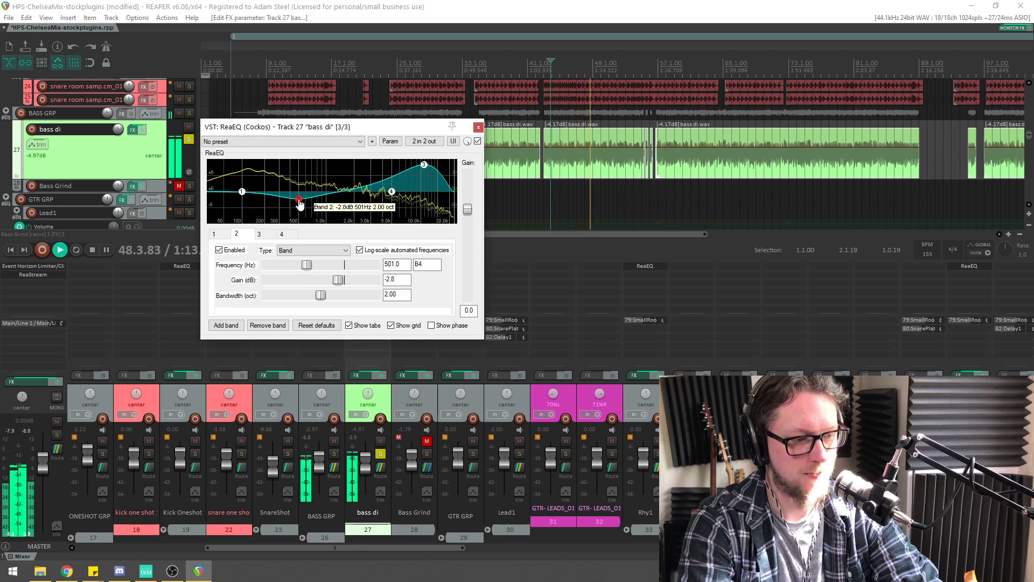
Unmute Bass Grind, lower its volume to blend with bass di, and close the ReaEQ window
click(426, 441)
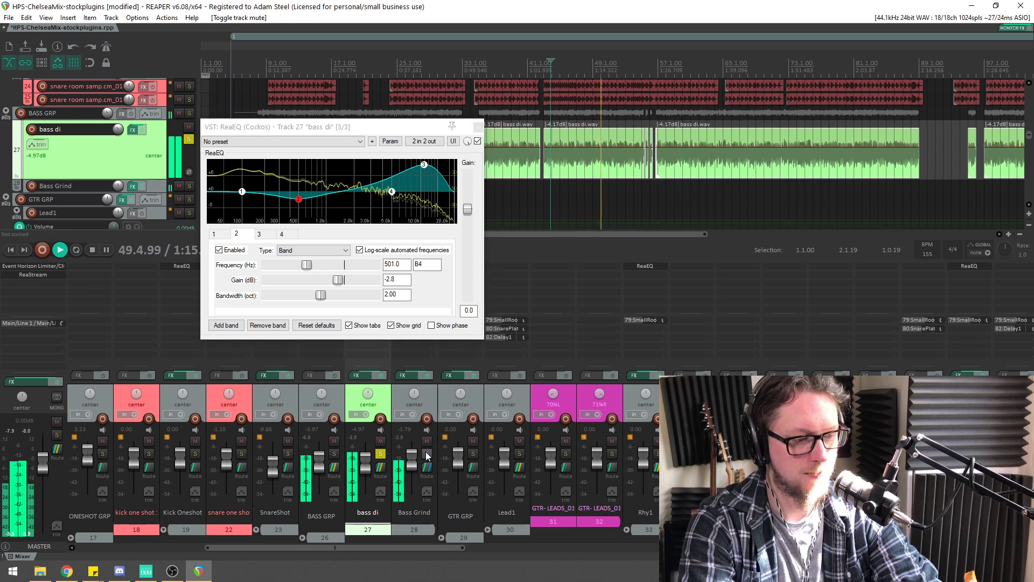
drag(407, 453, 415, 466)
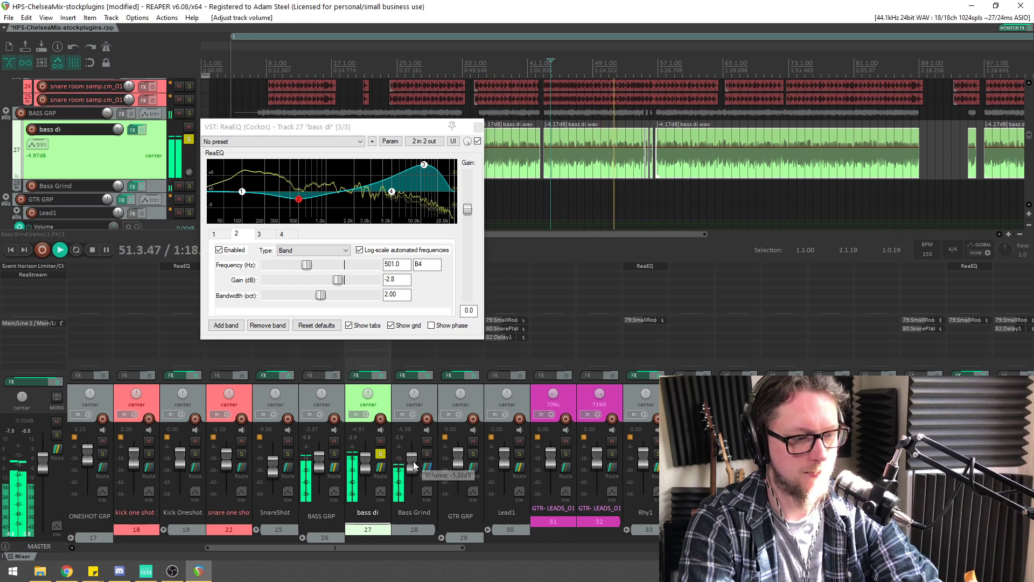
click(478, 127)
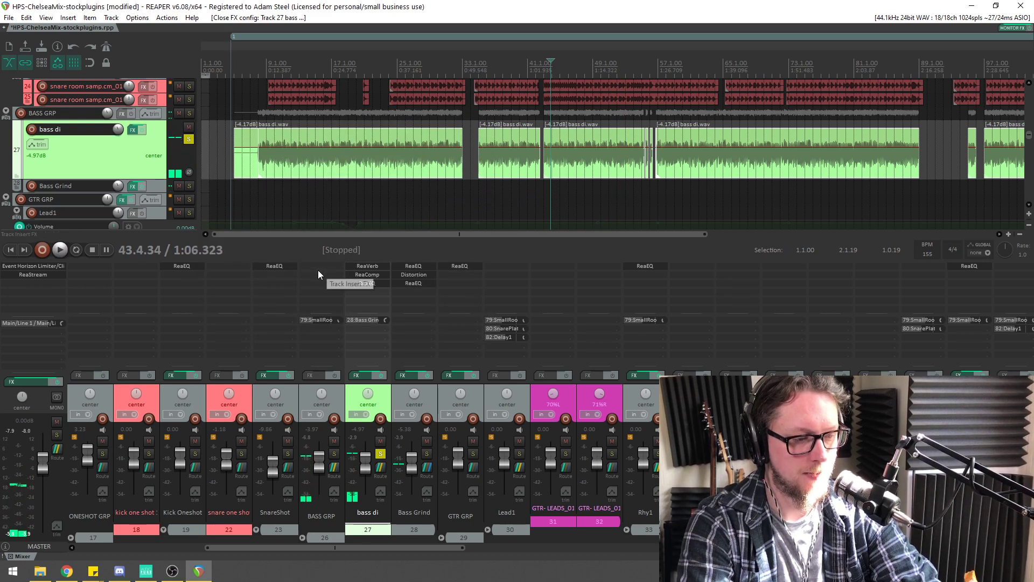
Add the JS RBJ 1073 EQ plugin to the BASS GRP track
double_click(318, 270)
text(70)
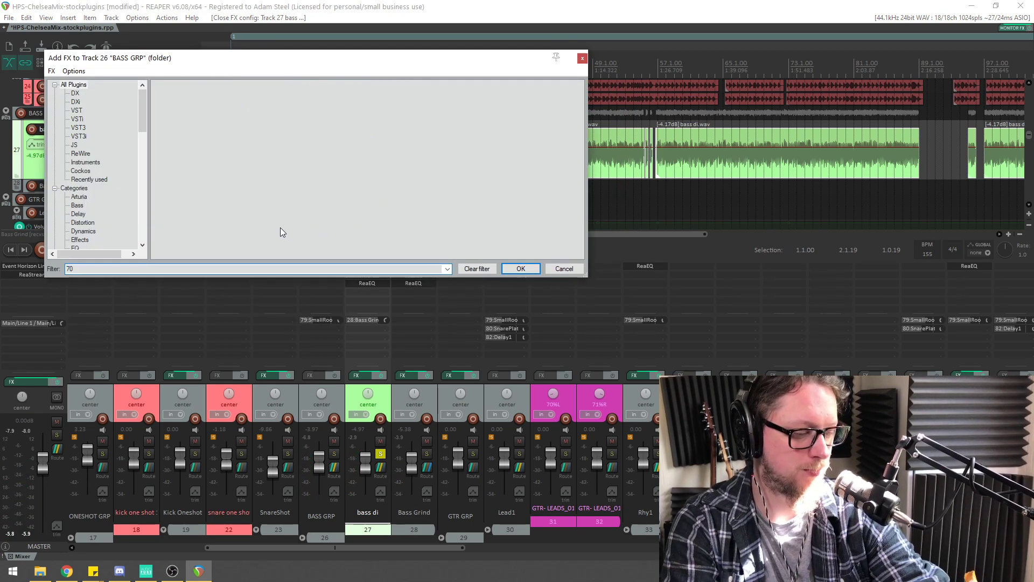
key(BackSpace)
text(3)
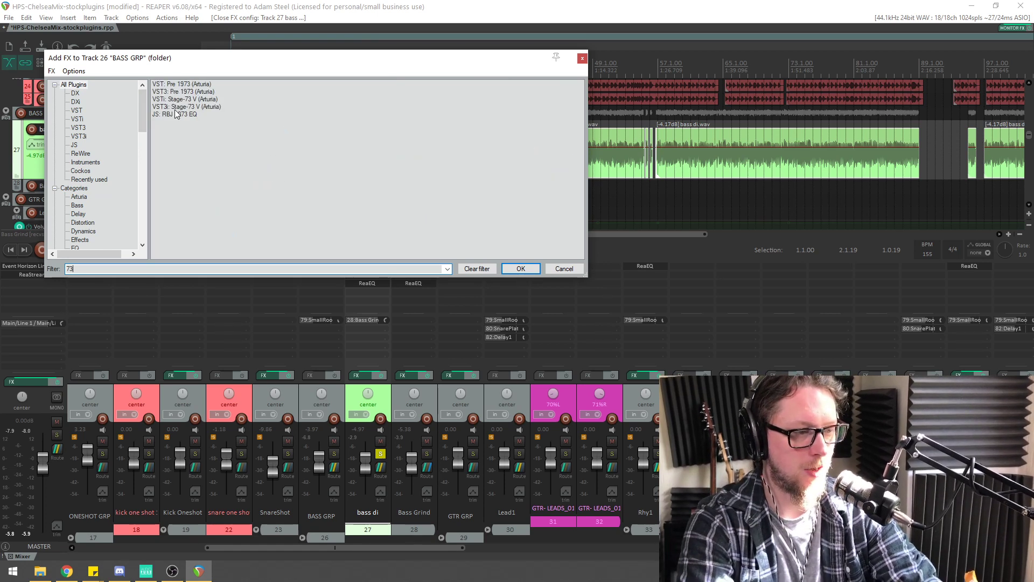
double_click(172, 115)
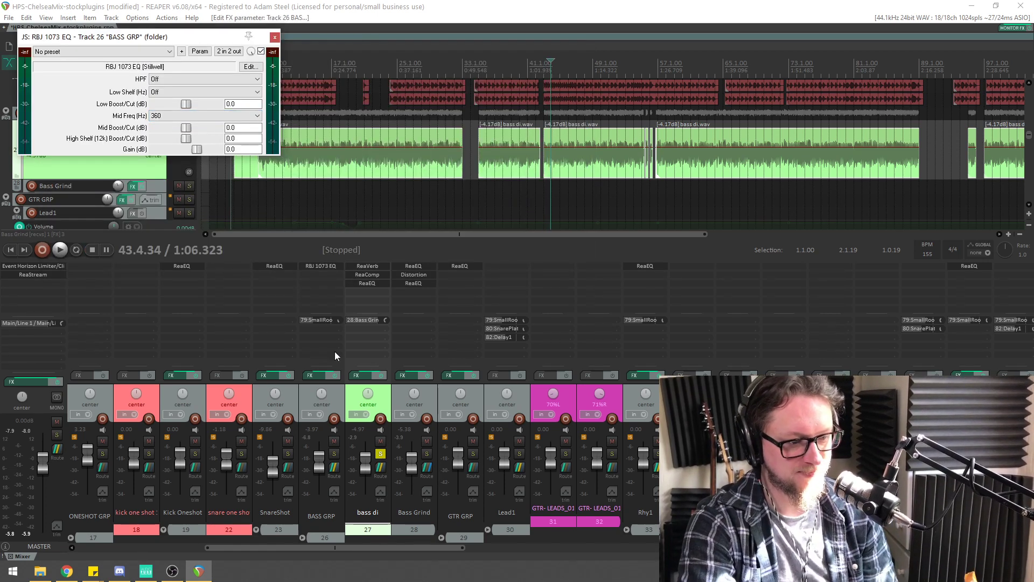
drag(155, 36, 179, 108)
Set the RBJ 1073 EQ low shelf on BASS GRP to 110 Hz with a 6.3 dB boost during playback
key(space)
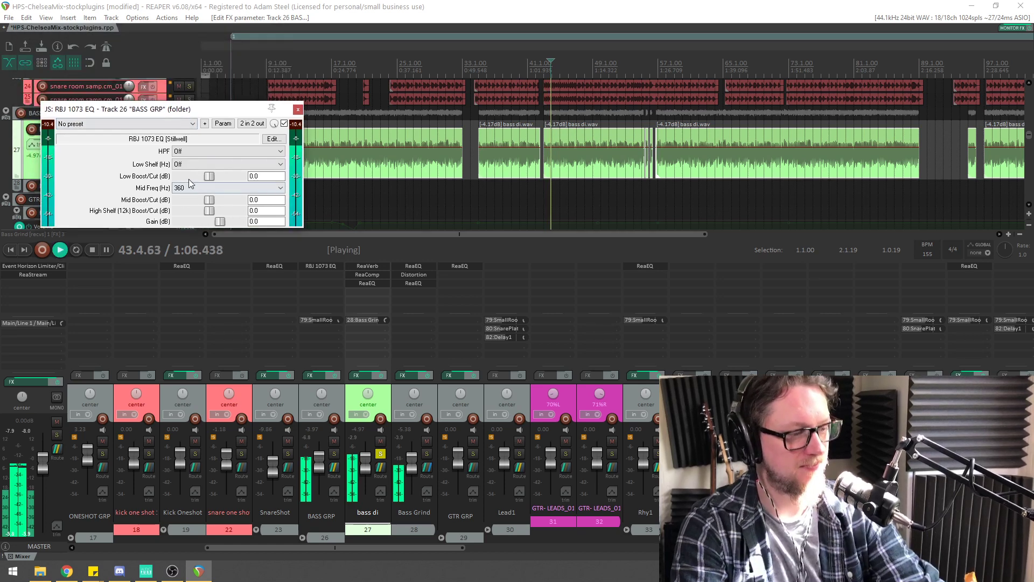
scroll(207, 163, down, 3)
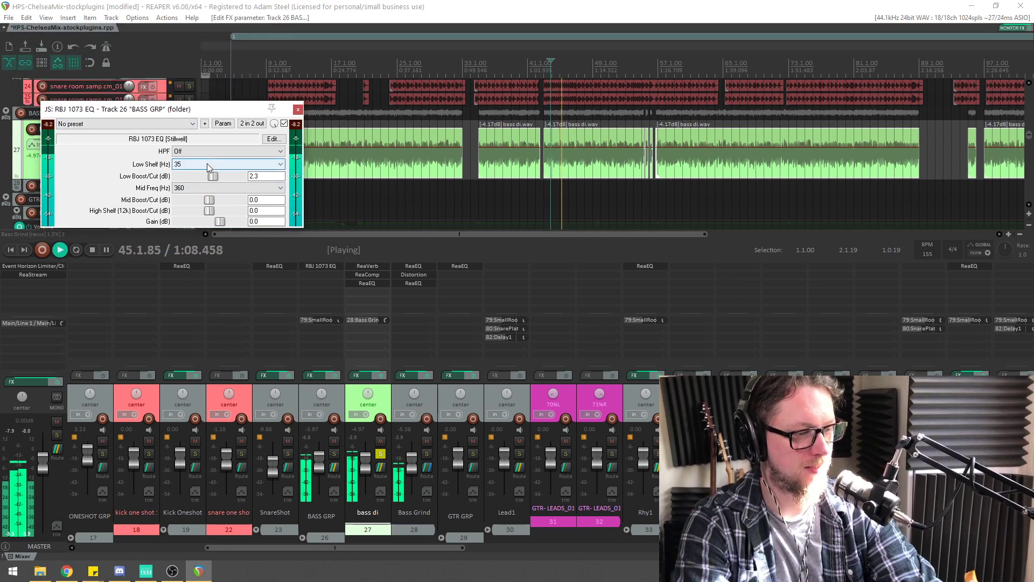
drag(213, 176, 219, 176)
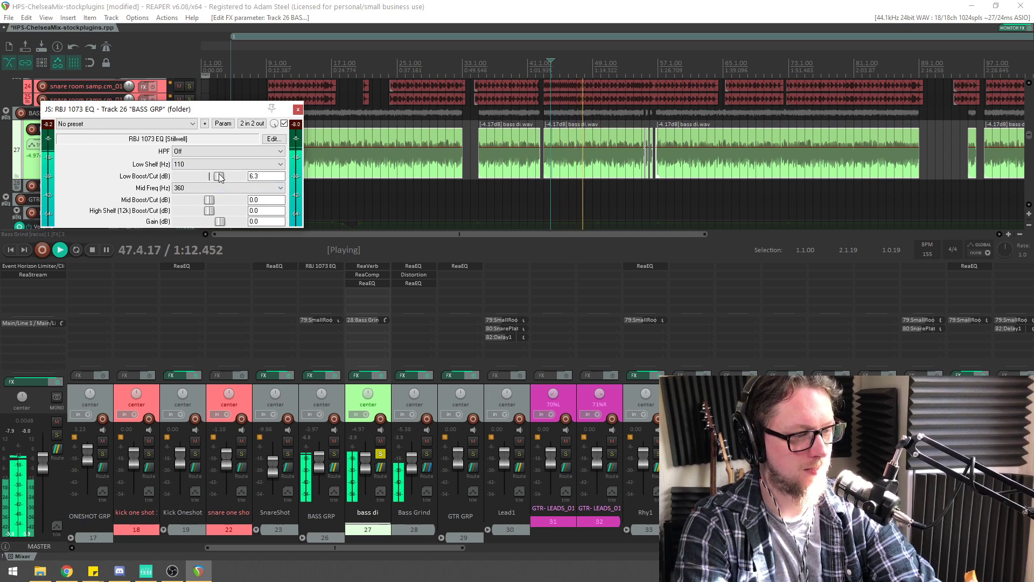
Solo DRUM GRP to hear the drums together with the bass, and return to the bass channels
click(144, 549)
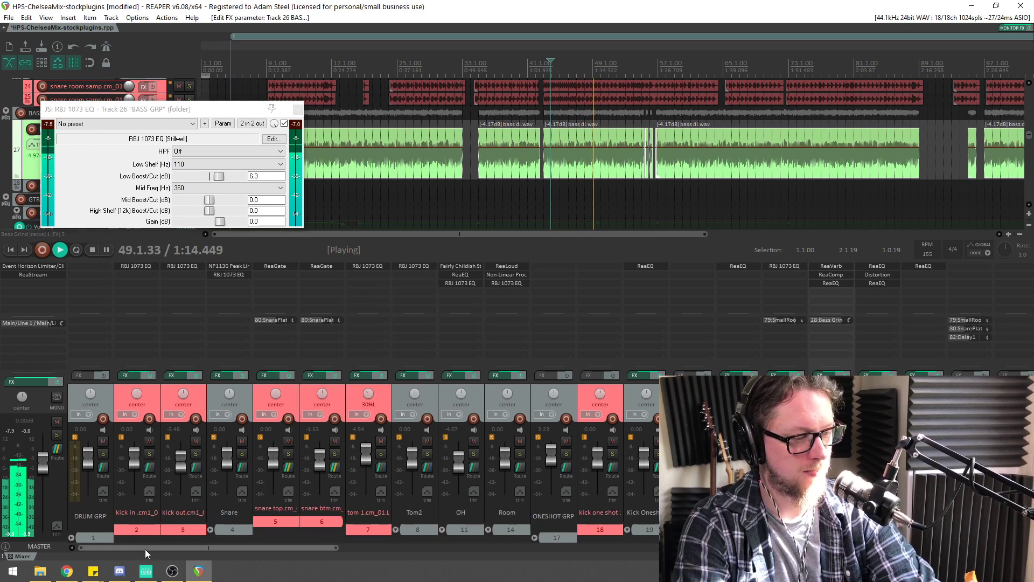
click(103, 454)
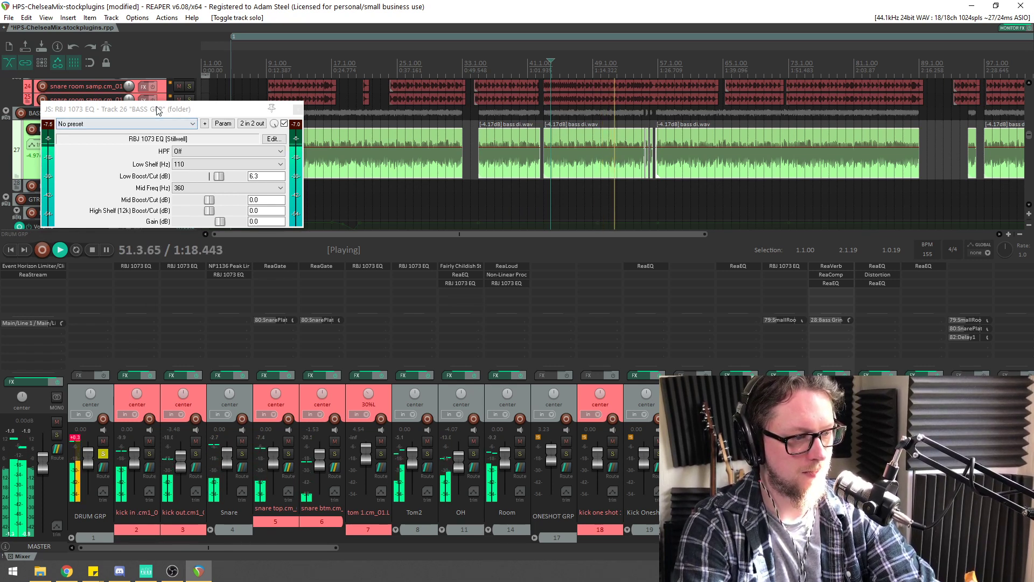
drag(154, 109, 180, 153)
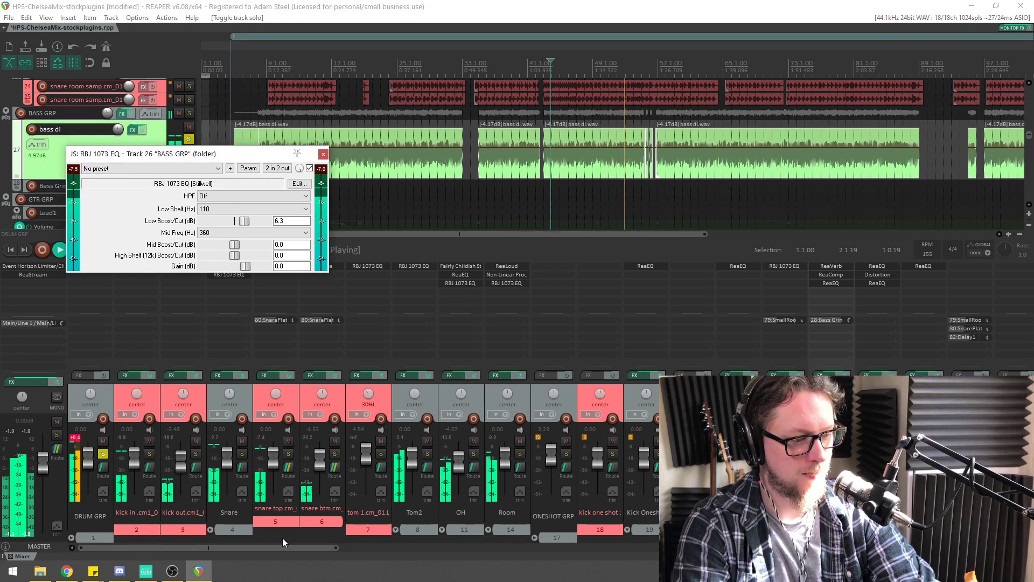
drag(283, 547, 315, 547)
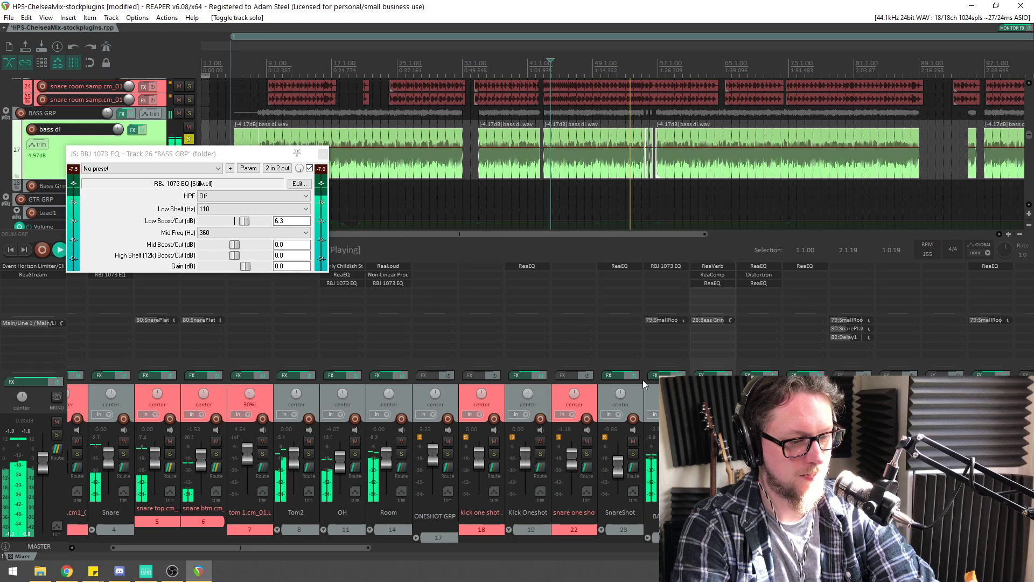
Set band 3 of Bass Grind's second ReaEQ to a 9.0 dB boost at 2301.2 Hz and close both EQ windows
click(757, 285)
mouse_move(541, 140)
mouse_down()
mouse_move(516, 138)
mouse_move(540, 140)
mouse_move(530, 133)
mouse_up()
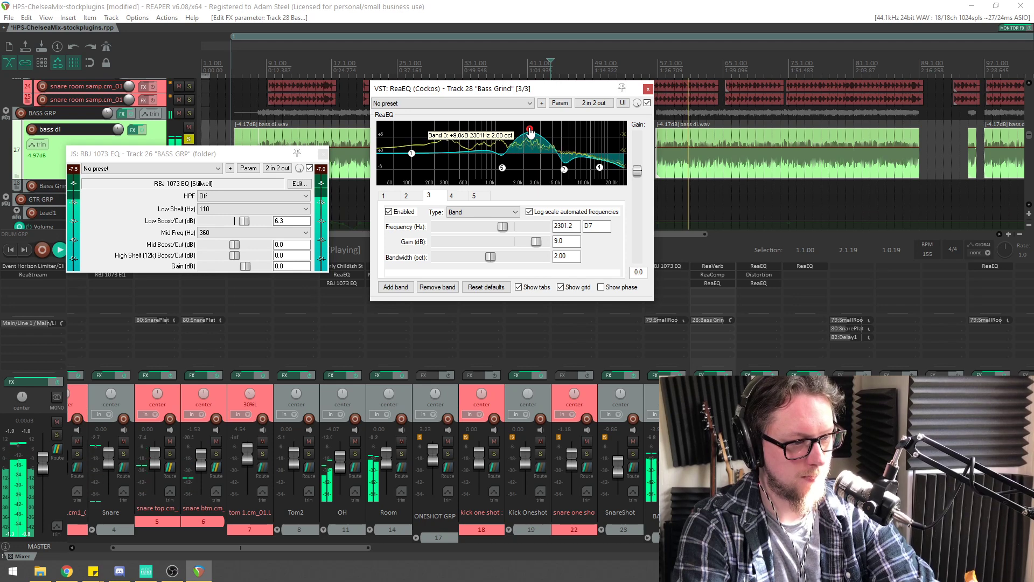
drag(533, 92, 526, 150)
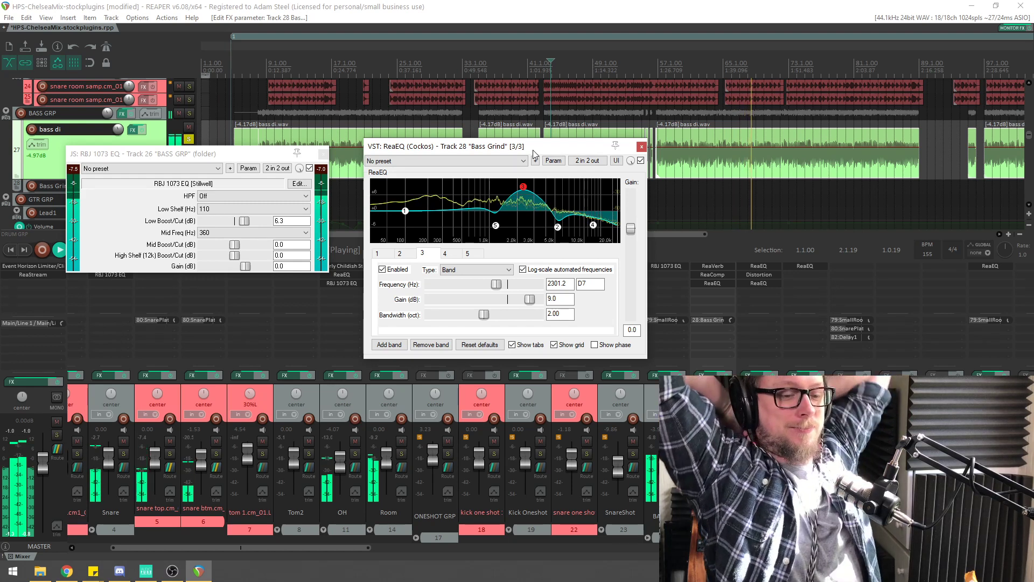
click(642, 147)
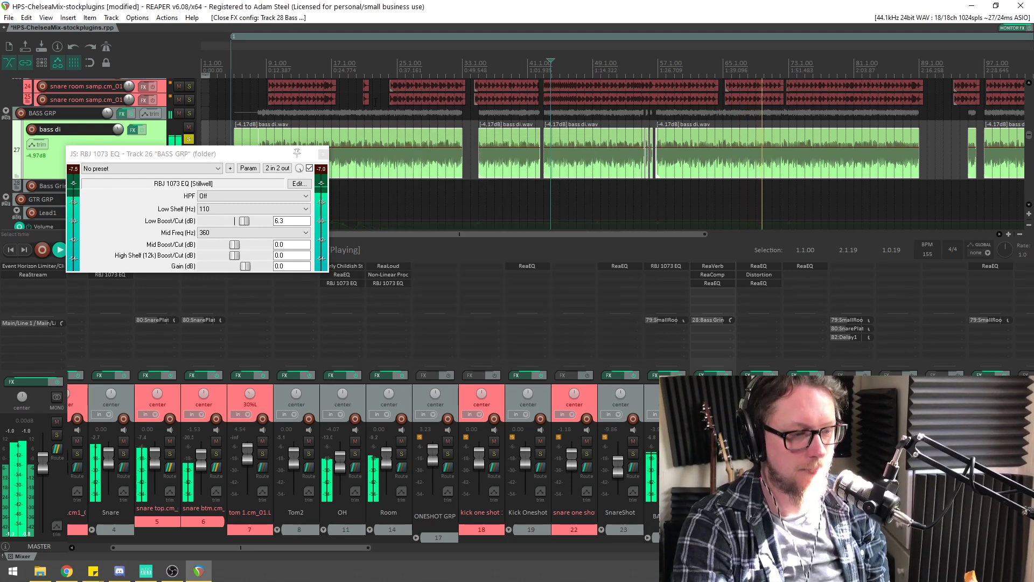
click(324, 155)
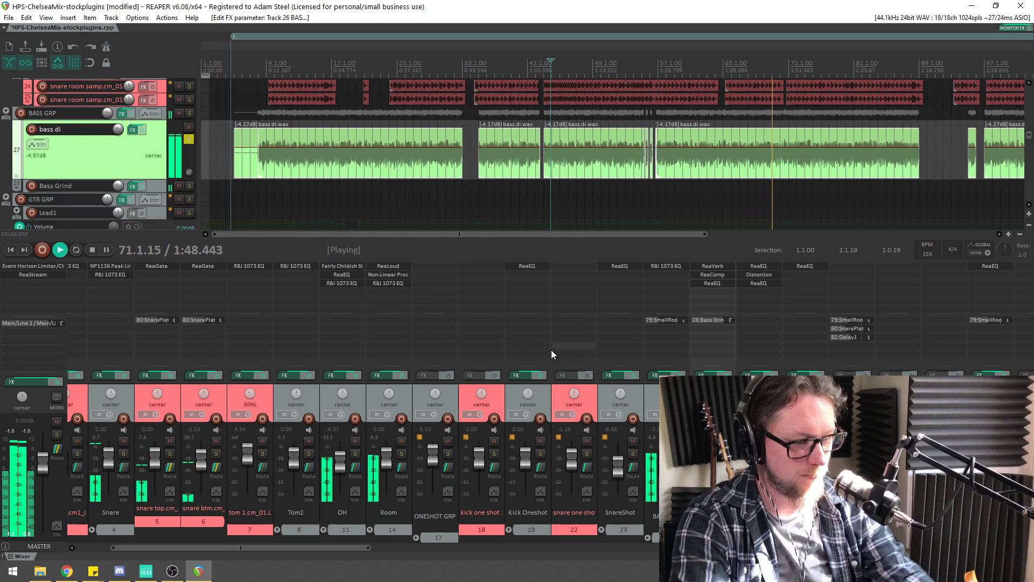
Add the JS Stereo Field Manipulator plugin after the RBJ 1073 EQ on BASS GRP
double_click(667, 281)
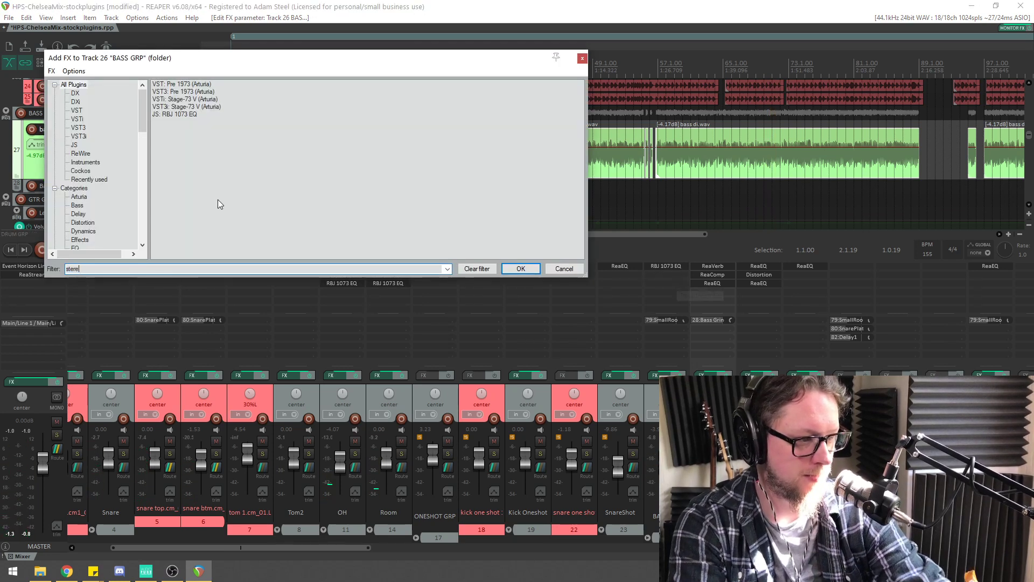
text(stere)
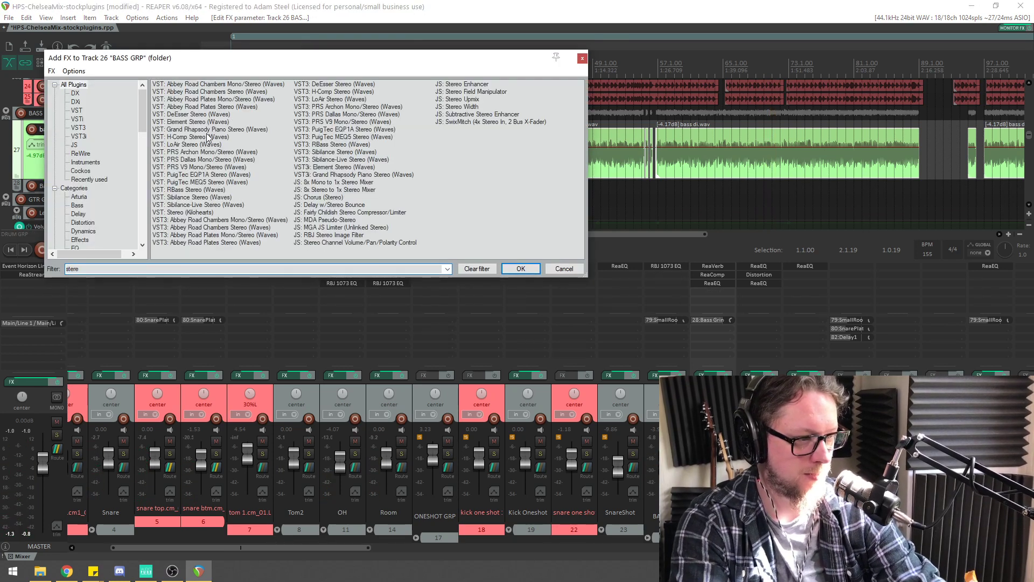
click(74, 146)
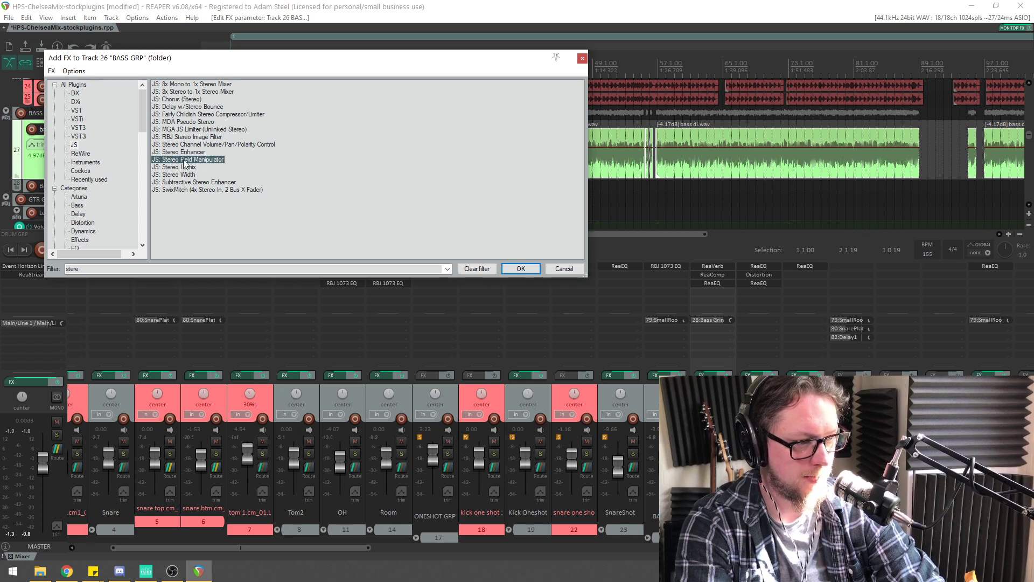
double_click(156, 160)
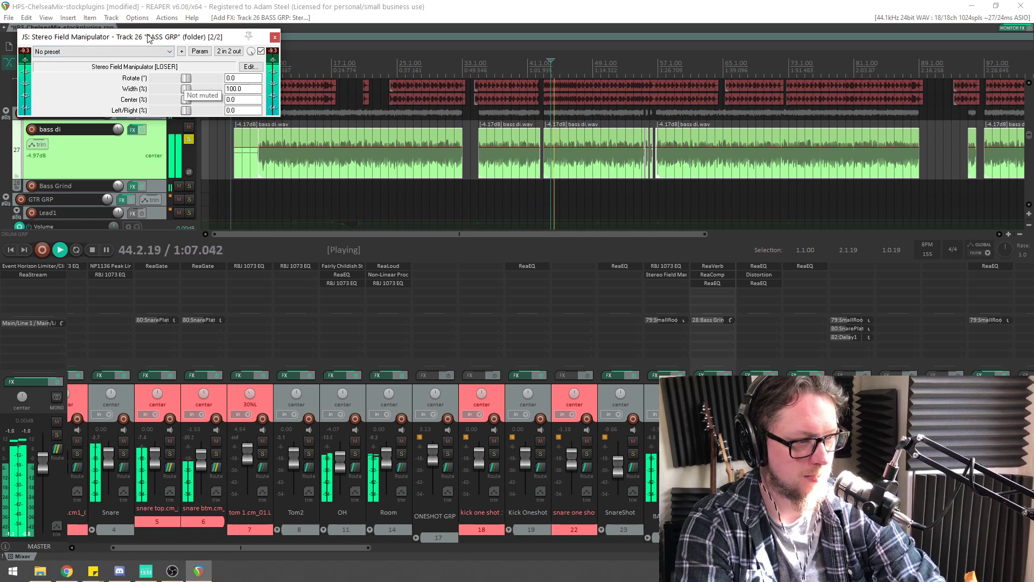
drag(143, 38, 251, 166)
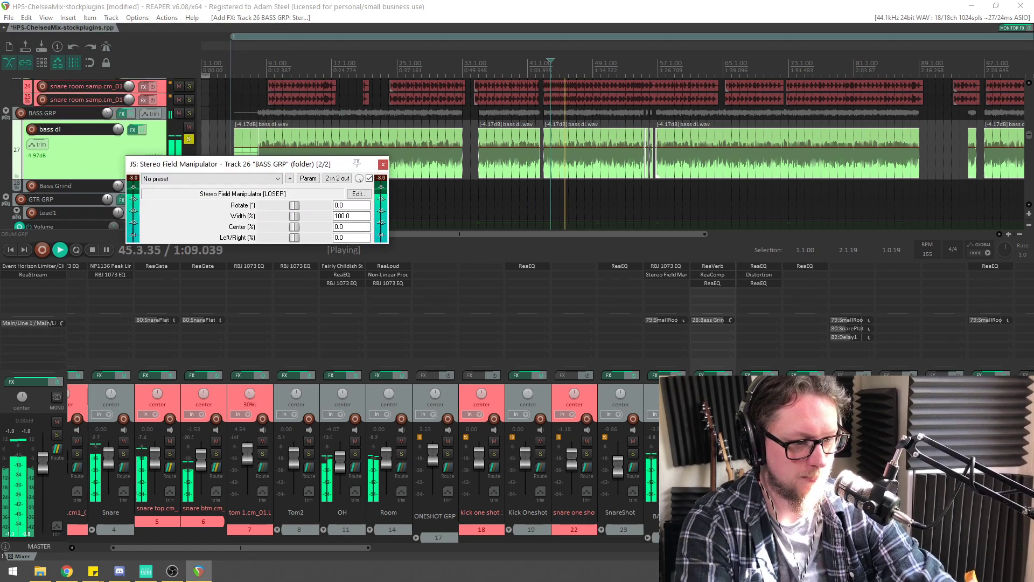
Solo BASS GRP instead of bass di, audition wider Stereo Field Manipulator Width settings up to 200%, and remove the plugin
click(189, 139)
click(189, 113)
drag(285, 164, 374, 184)
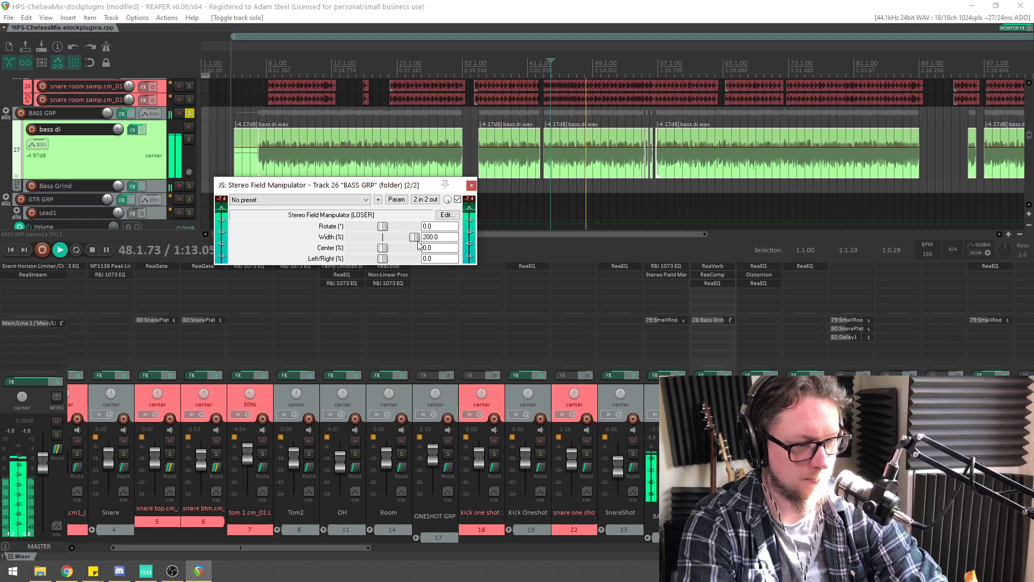
click(392, 249)
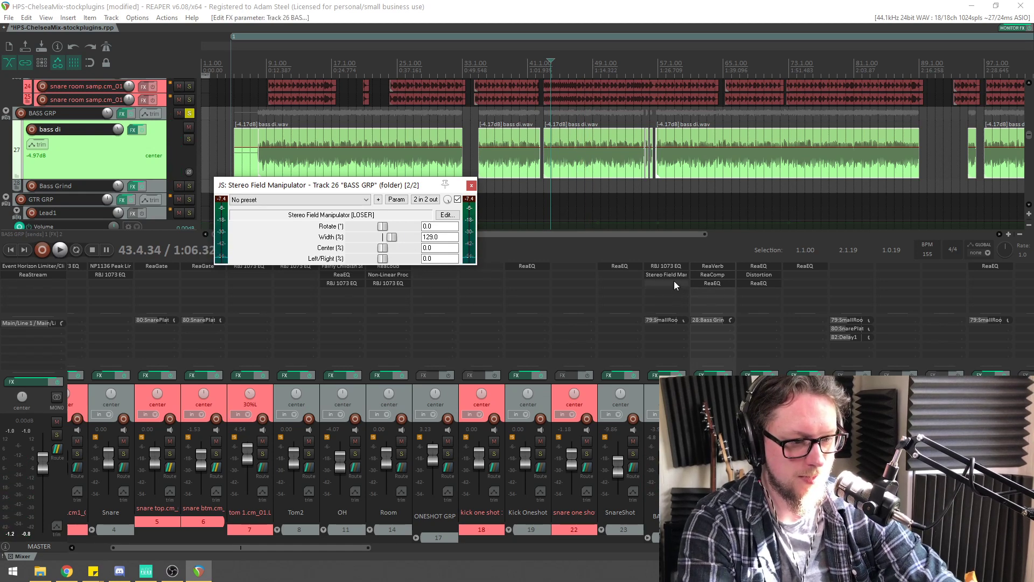
alt+click(672, 276)
Try MDA Pseudo-Stereo on BASS GRP with Amount/Type at 44.44 during playback, and remove it
click(669, 279)
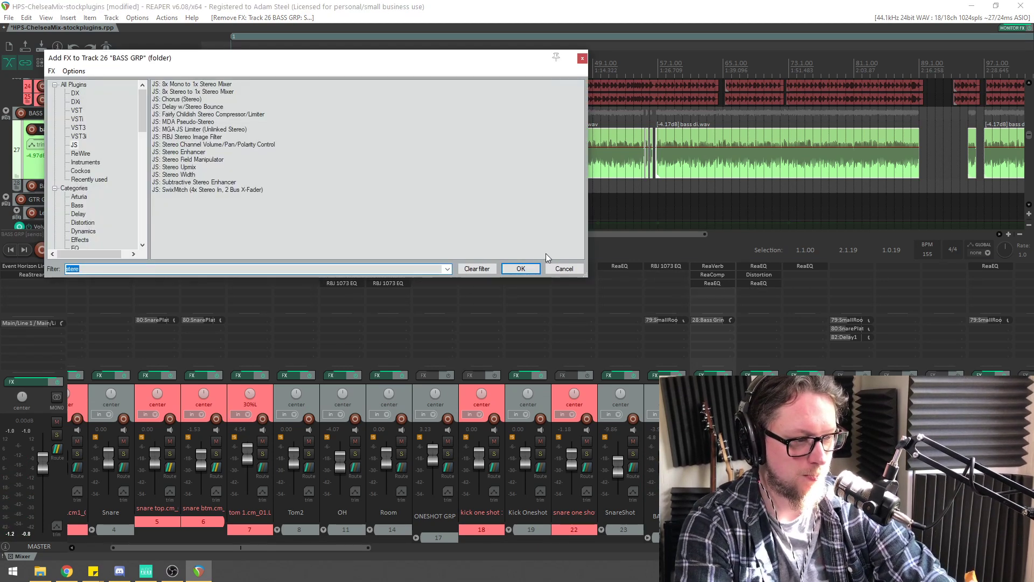
double_click(185, 121)
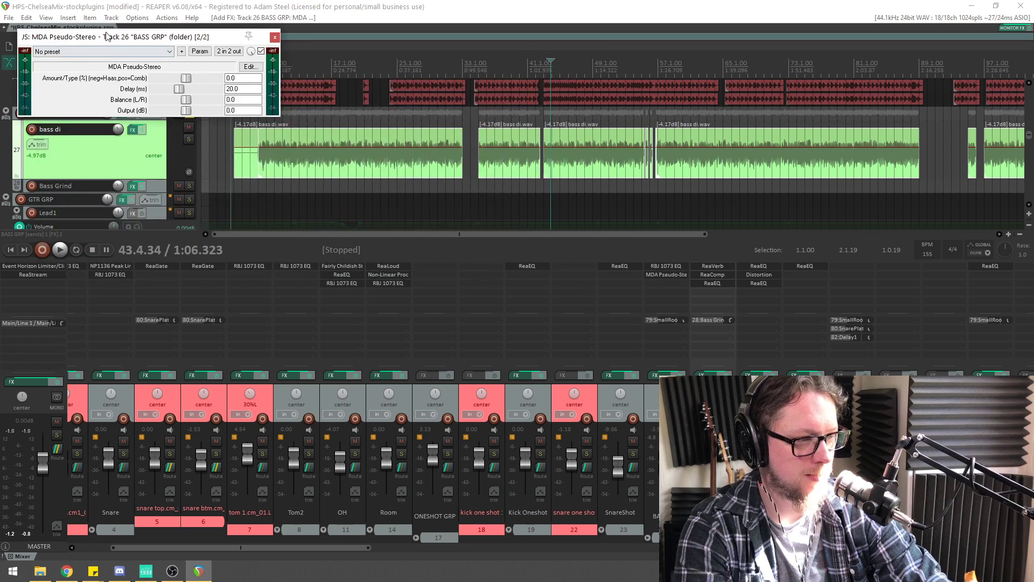
drag(117, 35, 280, 196)
key(space)
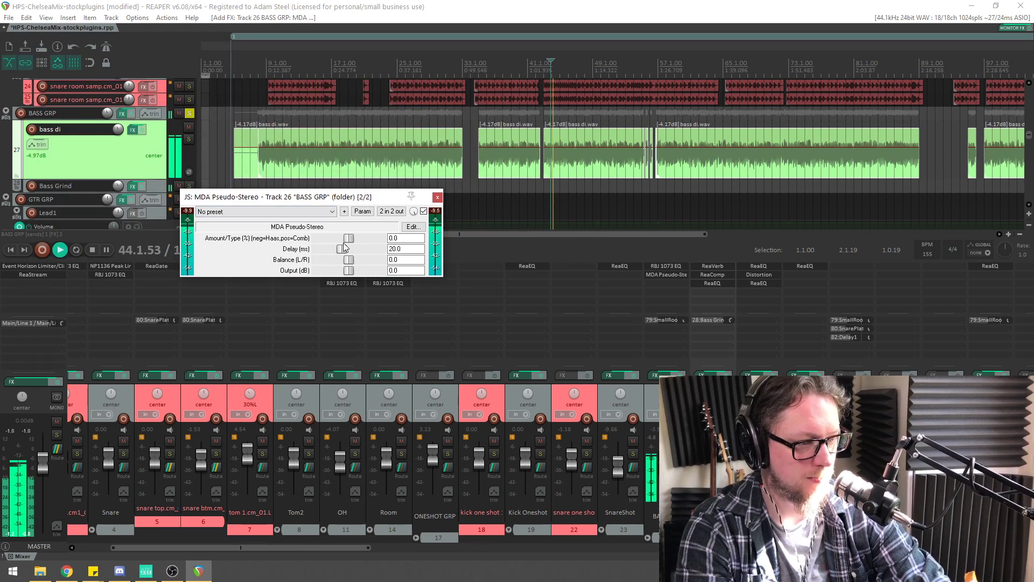
mouse_move(349, 238)
mouse_down()
mouse_move(377, 246)
mouse_move(366, 244)
mouse_up()
key(space)
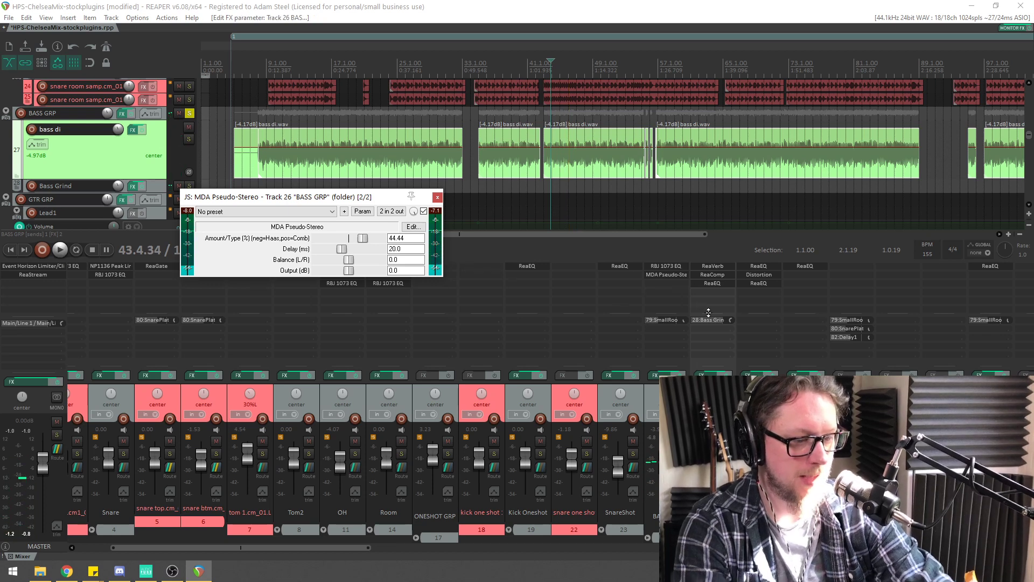
alt+click(659, 274)
Try Stereo Enhancer on BASS GRP with Width Low 58%, Crossover 670 Hz and Width High 161%, and remove it
click(660, 276)
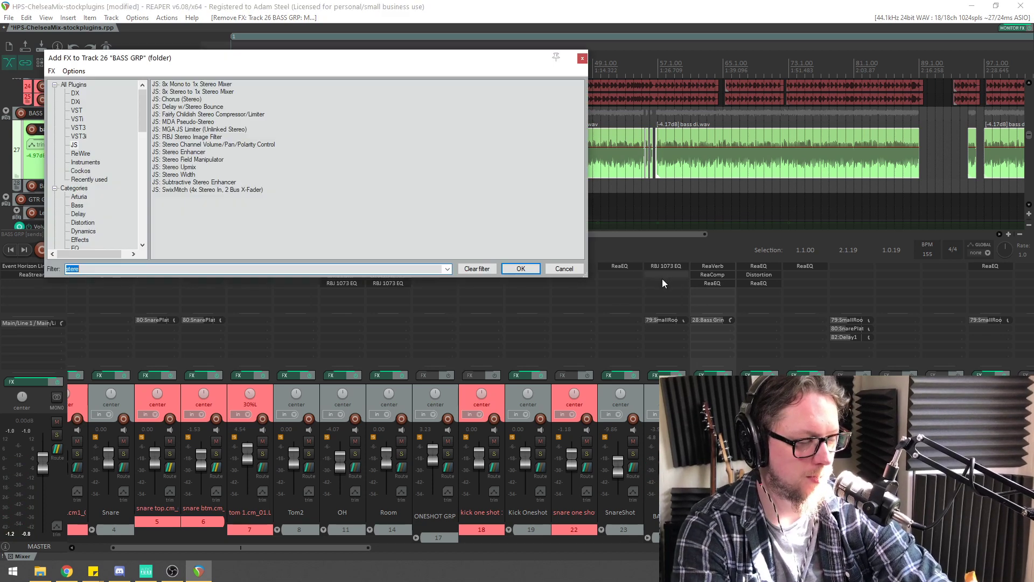
double_click(190, 152)
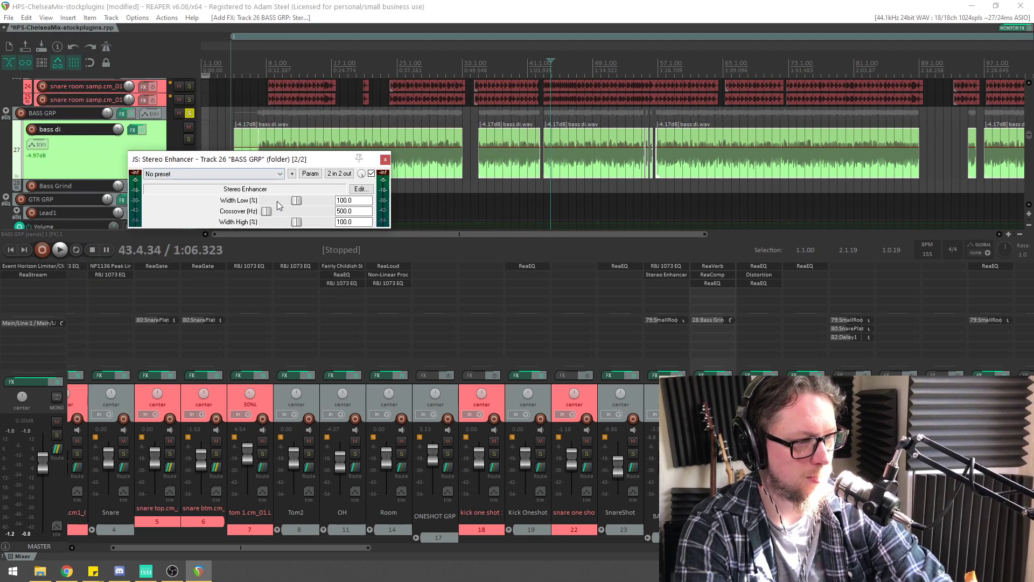
key(space)
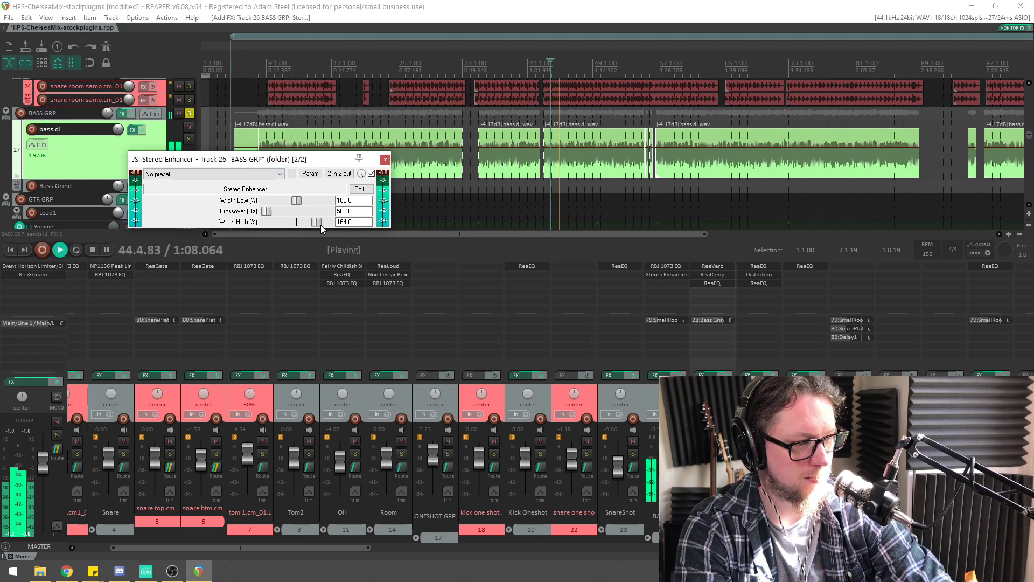
drag(319, 225, 301, 226)
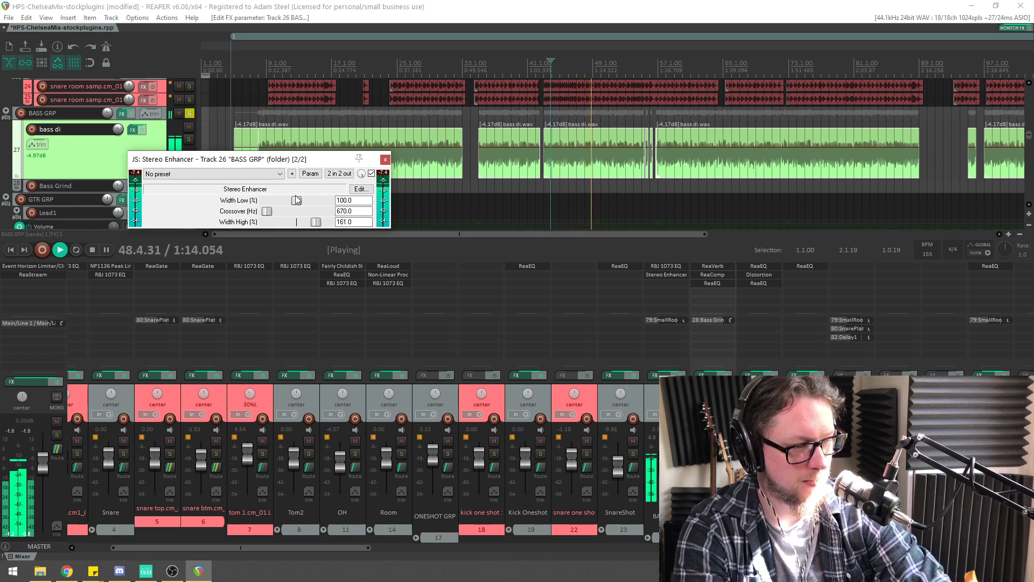
drag(291, 201, 283, 202)
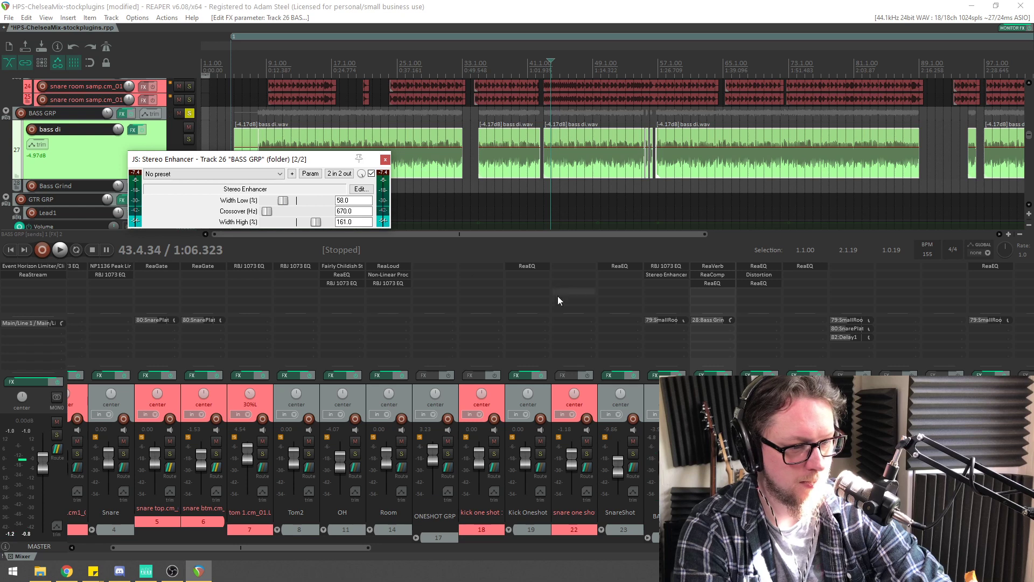
key(space)
alt+click(672, 274)
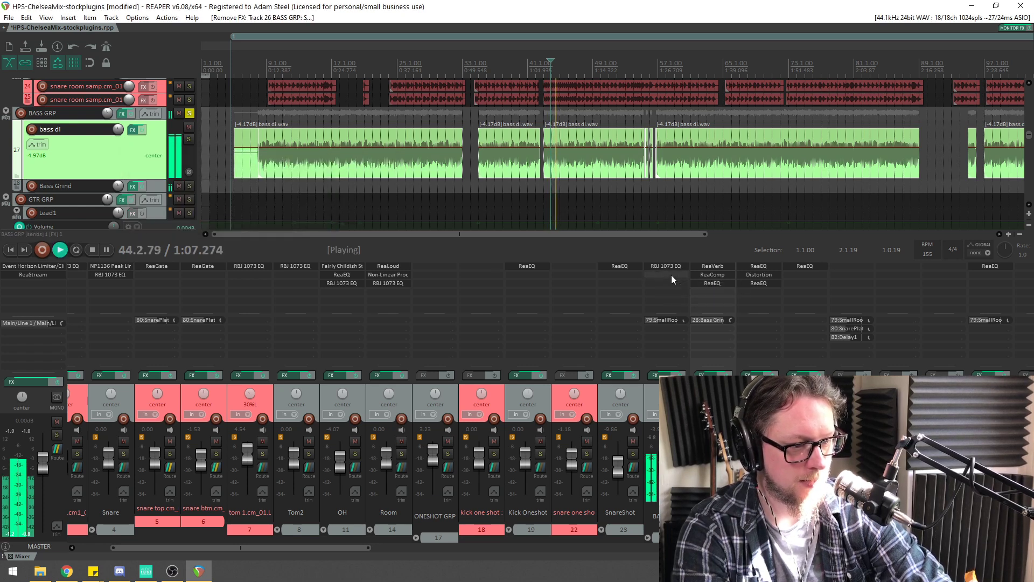
key(space)
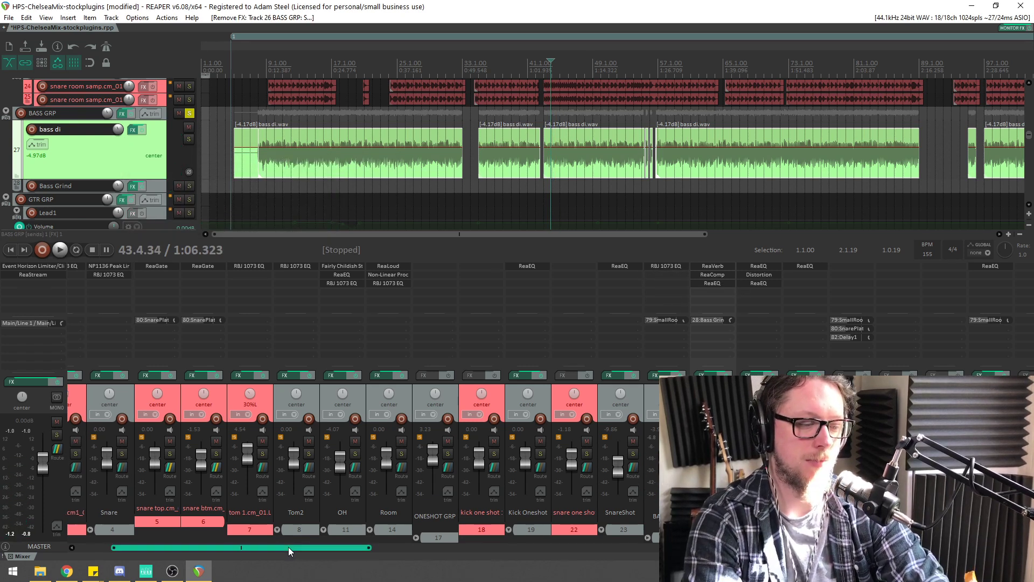
Unsolo BASS GRP, audition the SmallRoom reverb return in solo, clear its solo and return to the bass channels
mouse_move(288, 547)
mouse_down()
mouse_move(339, 548)
mouse_move(306, 548)
mouse_up()
key(space)
key(space)
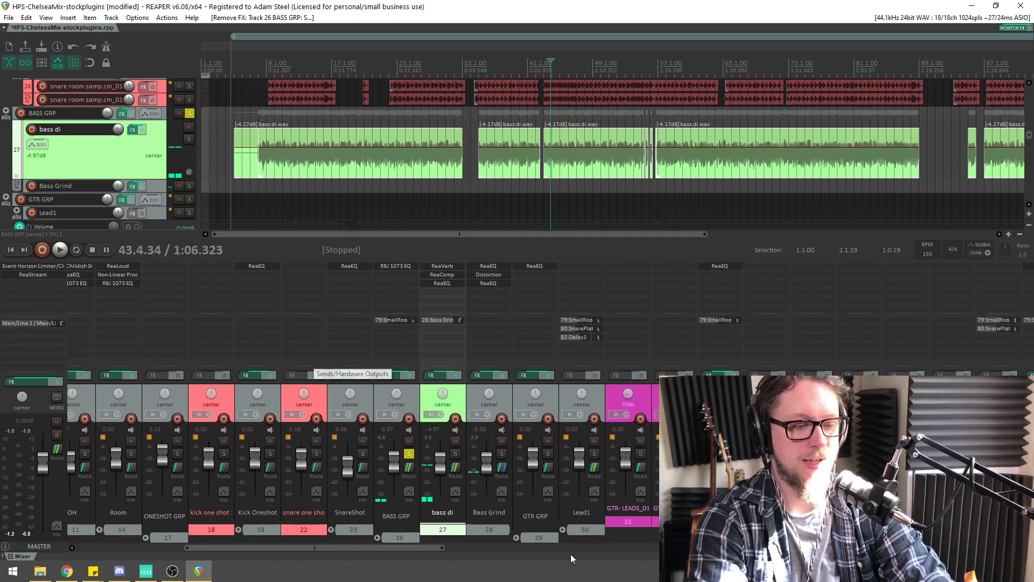
click(410, 454)
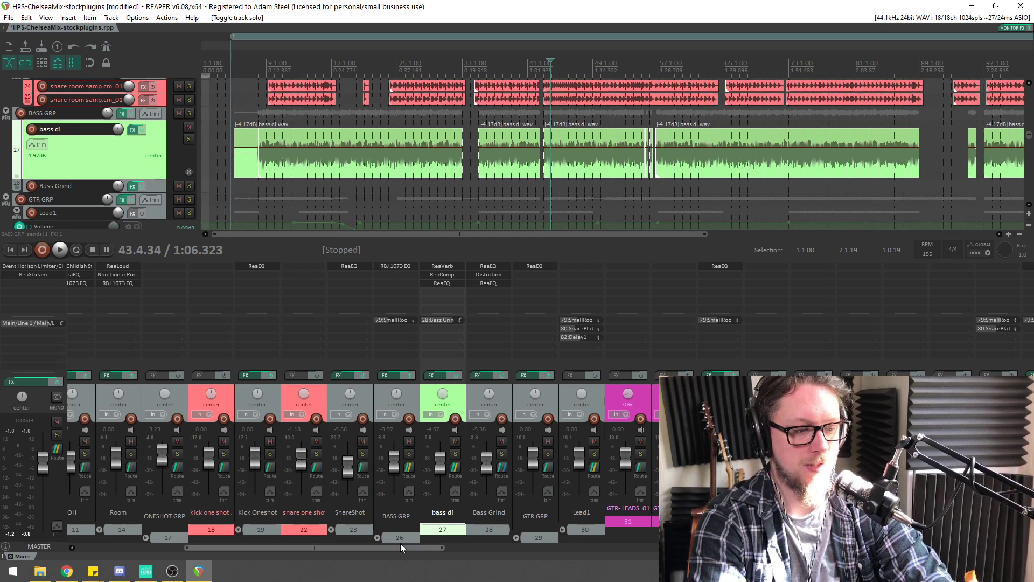
drag(399, 547, 969, 549)
click(653, 455)
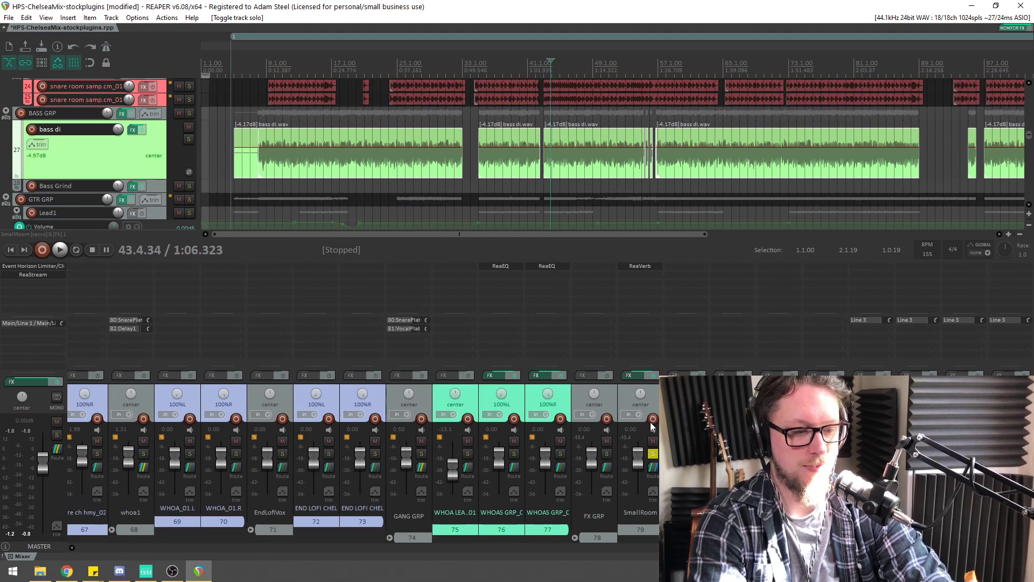
key(space)
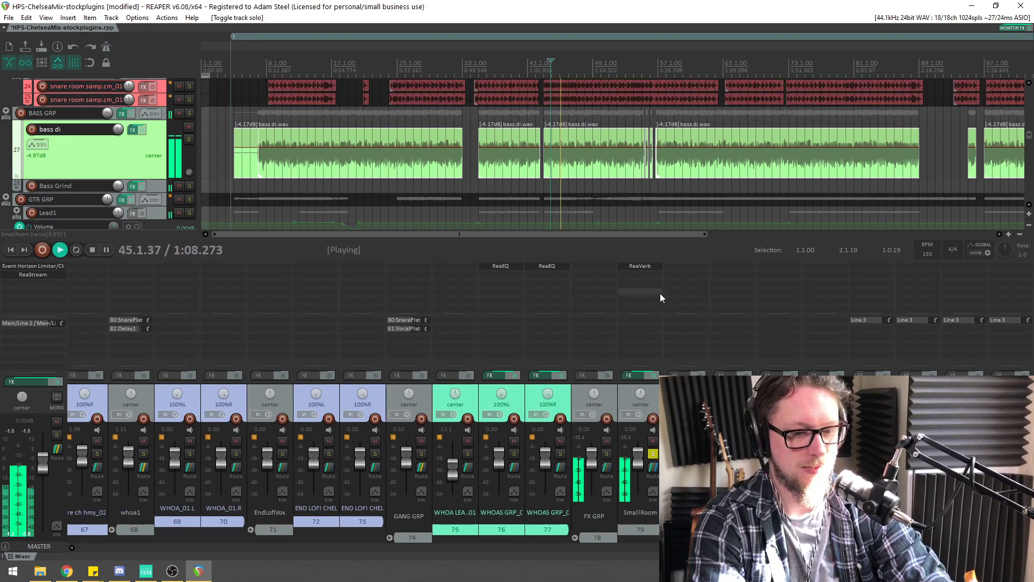
click(653, 454)
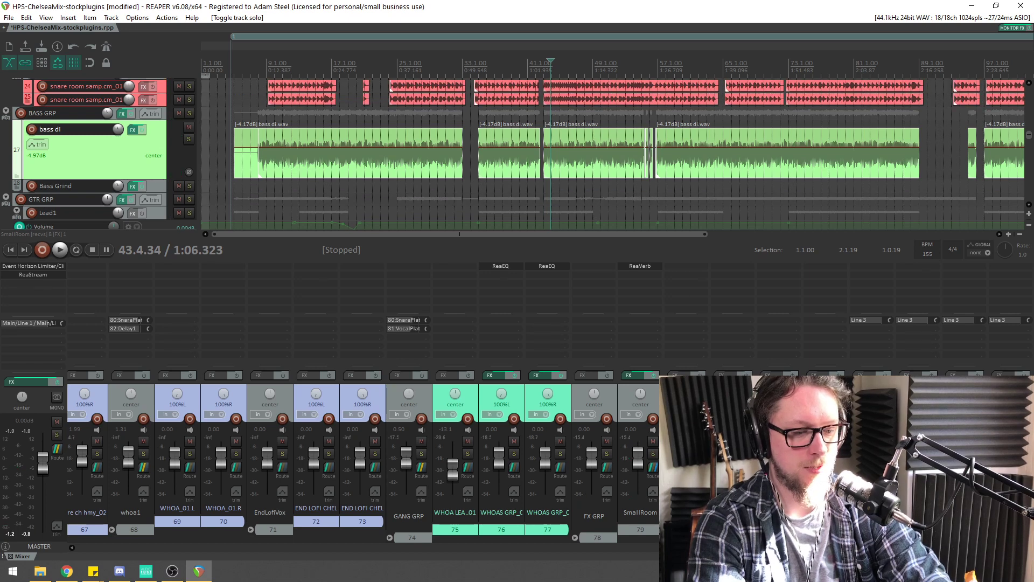
drag(803, 547, 261, 474)
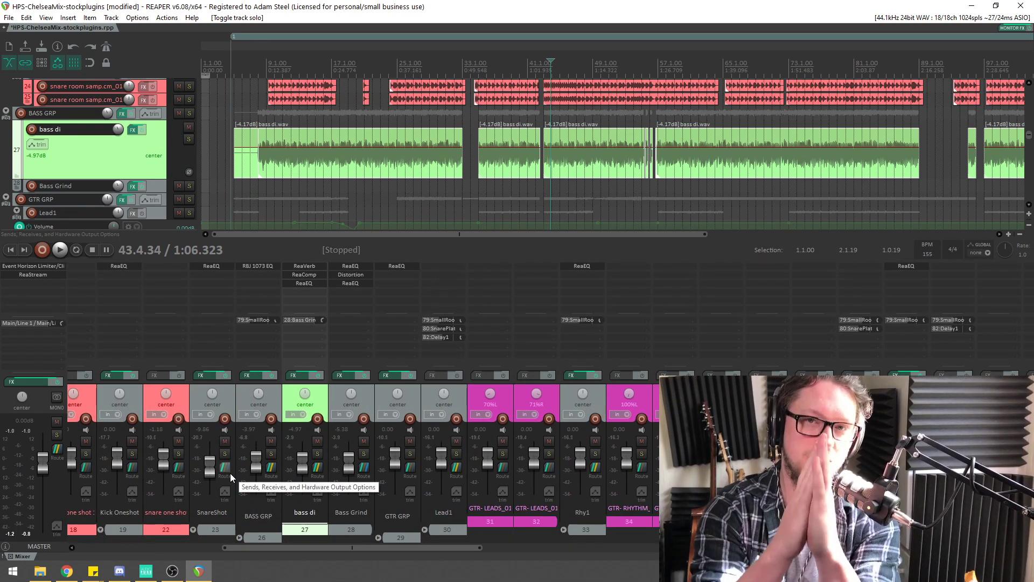
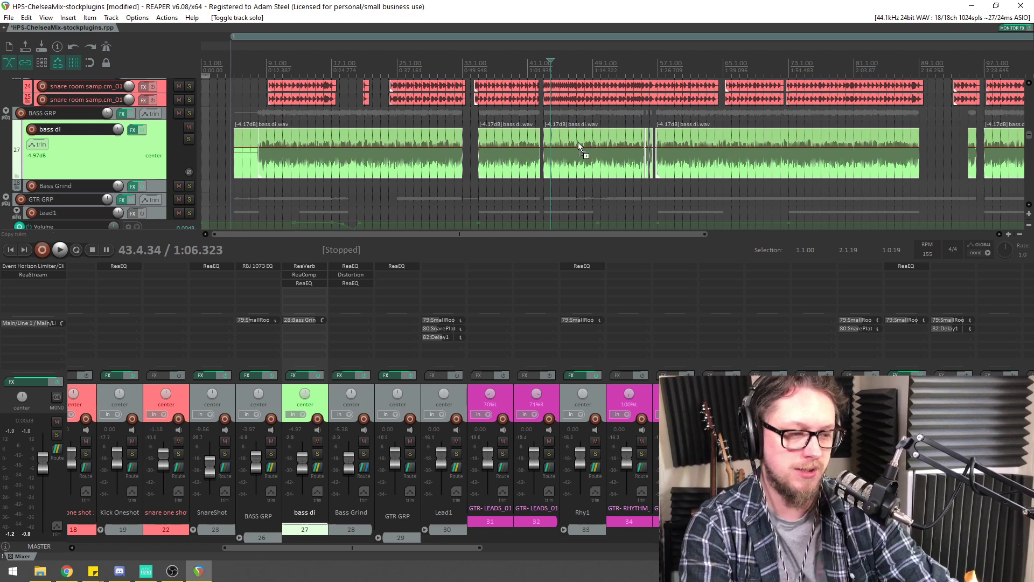
Solo the Rhy1 guitar folder, play it from around bar 10 and open its ReaEQ
scroll(578, 144, down, 4)
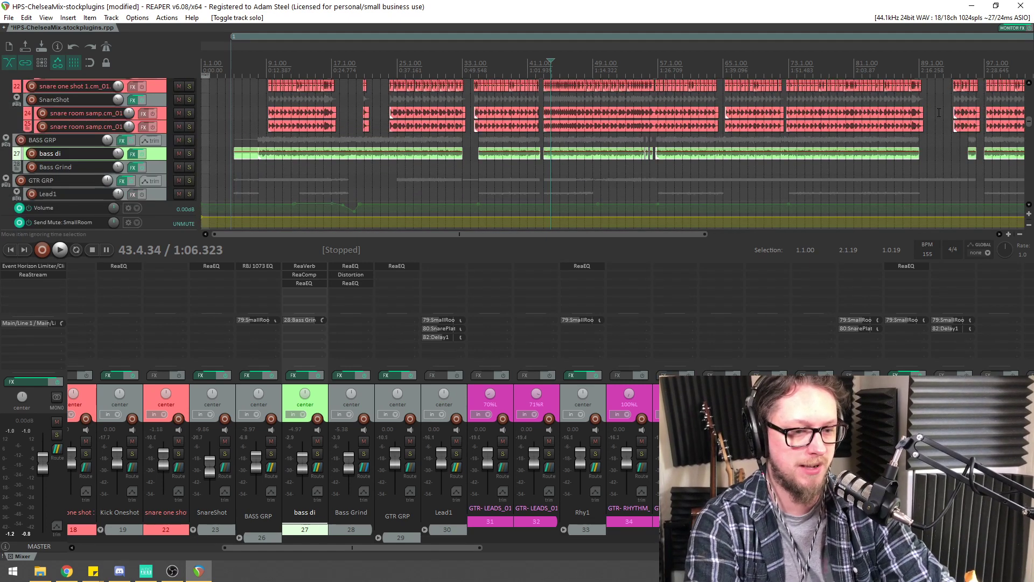
drag(1029, 121, 1029, 134)
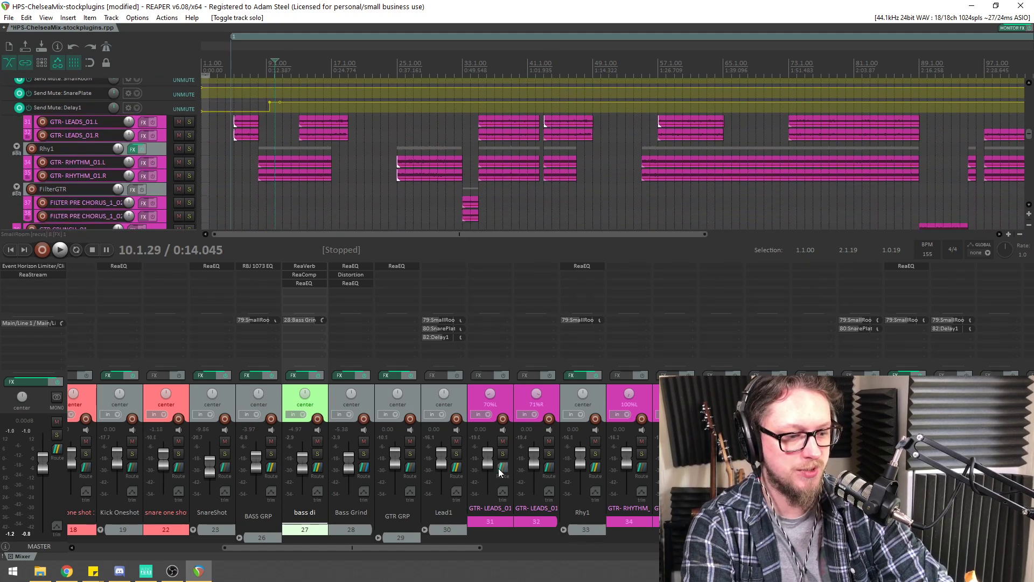
click(595, 453)
key(space)
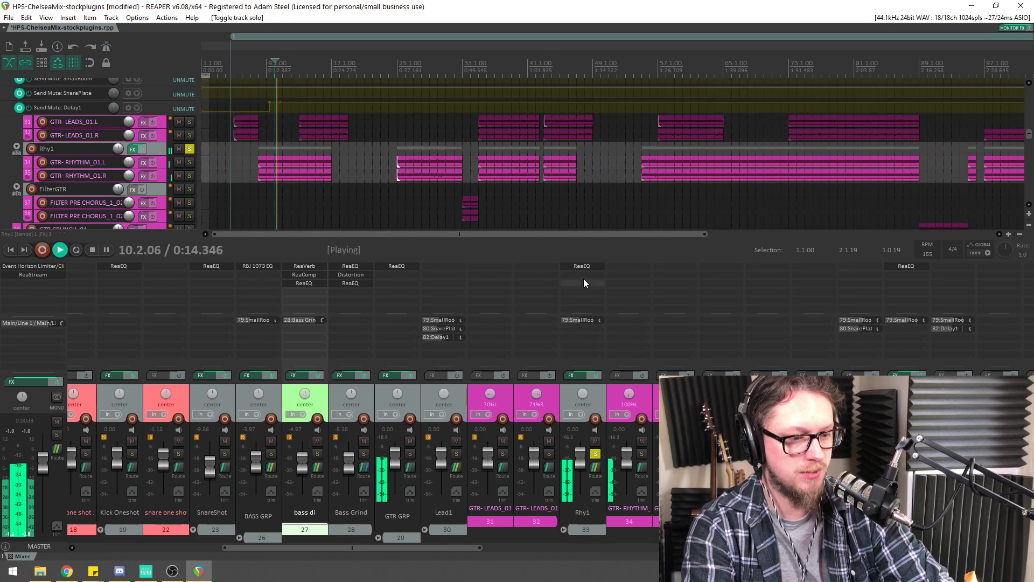
click(586, 266)
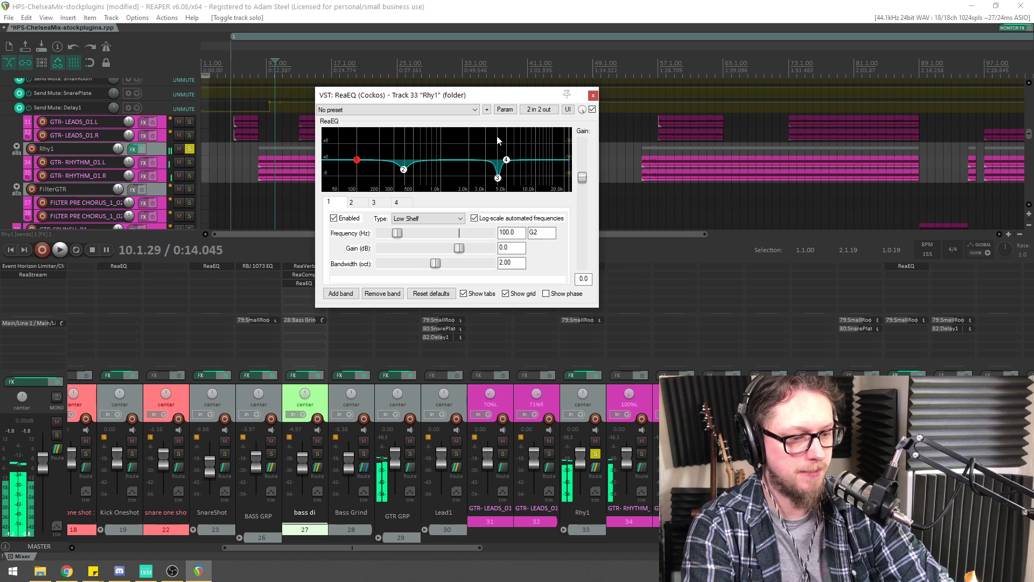
drag(474, 94, 688, 70)
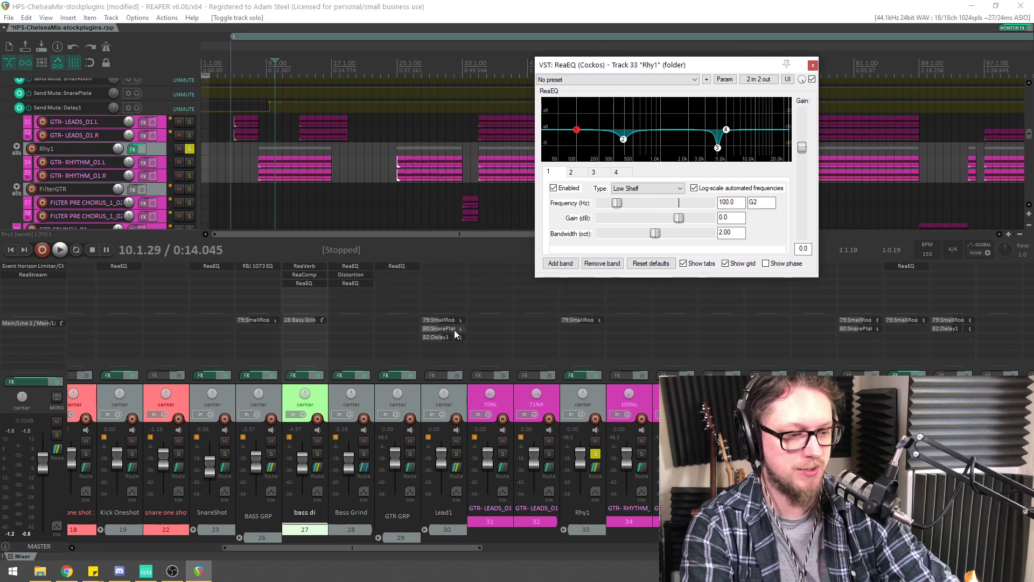
key(space)
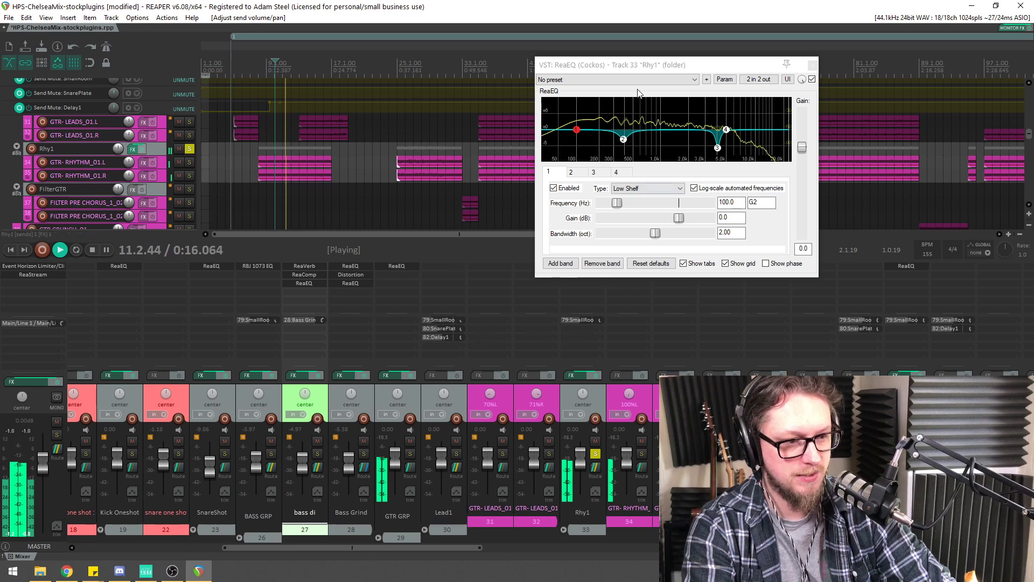
Set the low shelf on Rhy1's ReaEQ to 138.2 Hz with -inf gain, audition it and close the EQ
drag(640, 66, 523, 152)
mouse_move(461, 217)
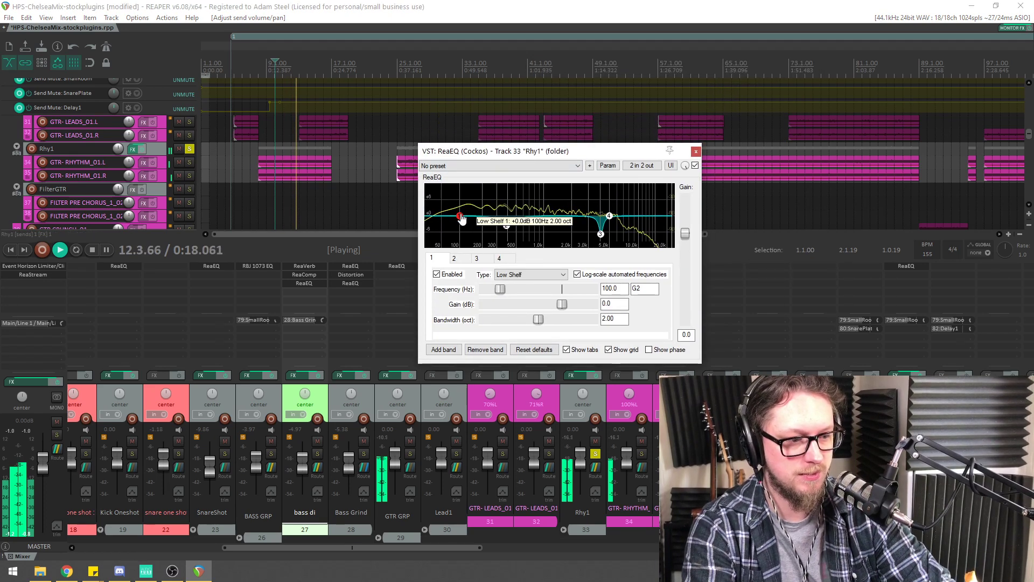
drag(460, 217, 473, 274)
key(space)
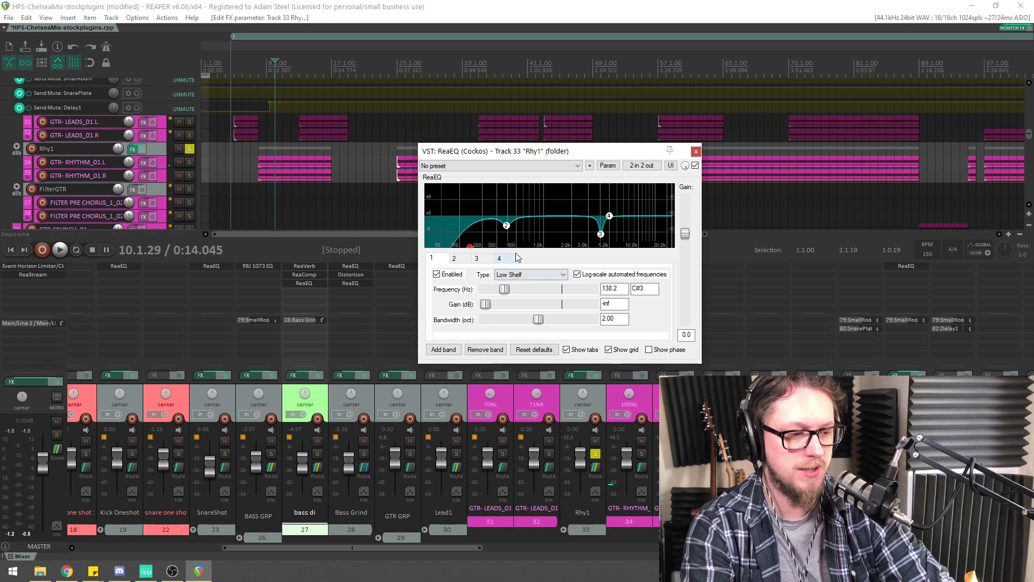
key(space)
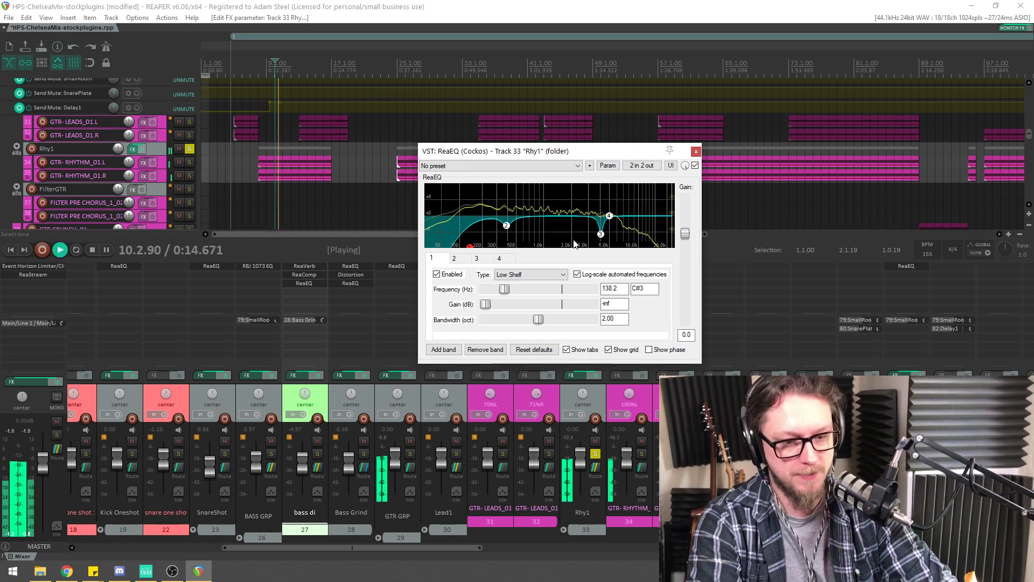
key(space)
key(Escape)
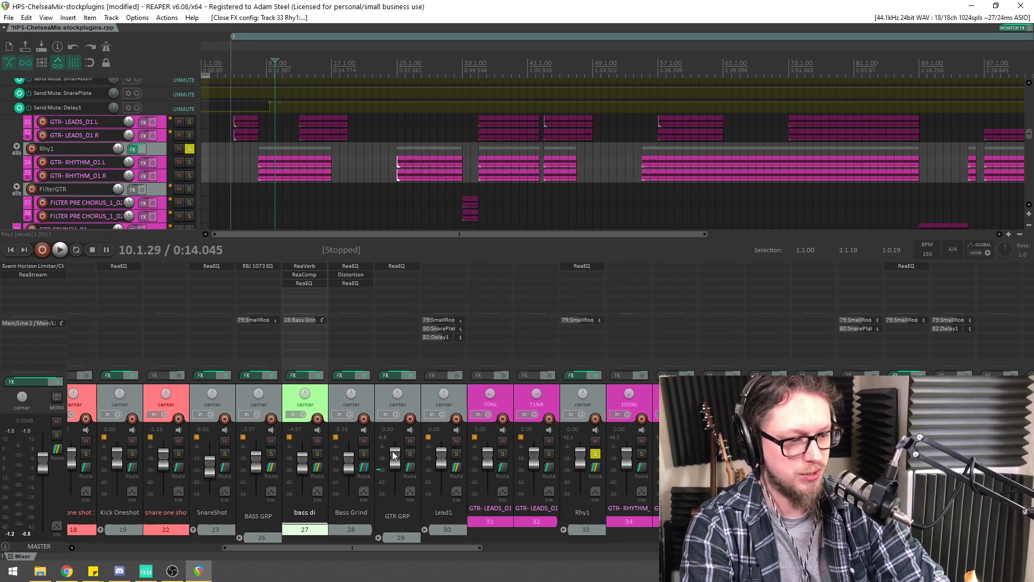
Open Tom2's RBJ 1073 EQ and solo only tom 1 and Tom2, locating their tracks in the arrangement
drag(329, 548, 223, 551)
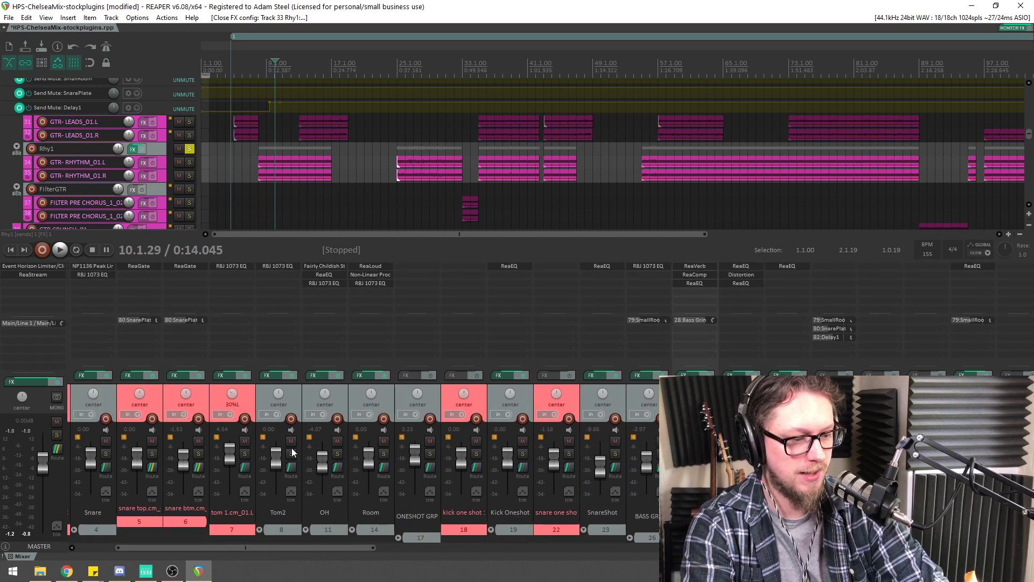
click(274, 266)
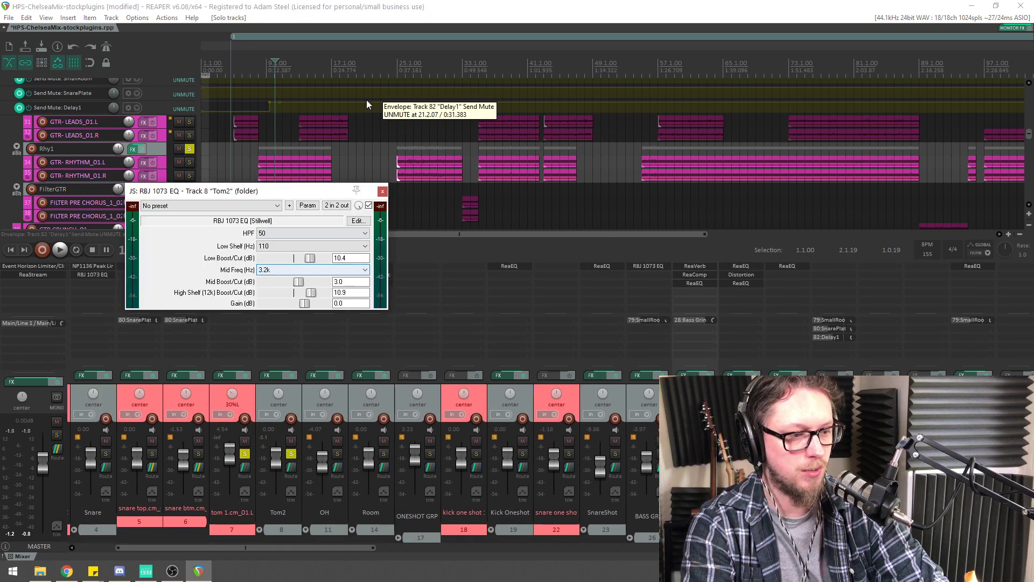
drag(1030, 136, 1030, 116)
drag(1029, 124, 1029, 193)
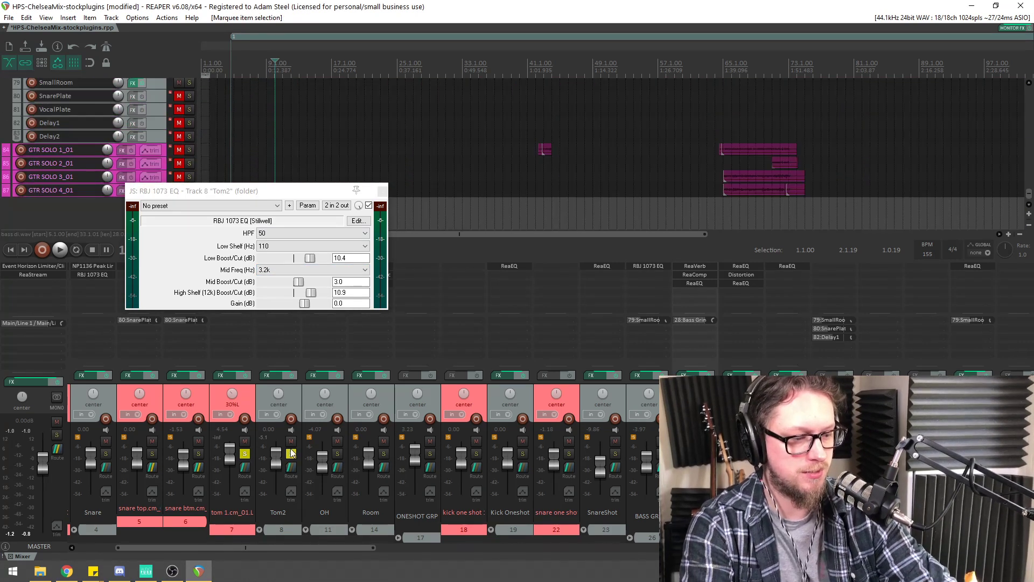
click(291, 454)
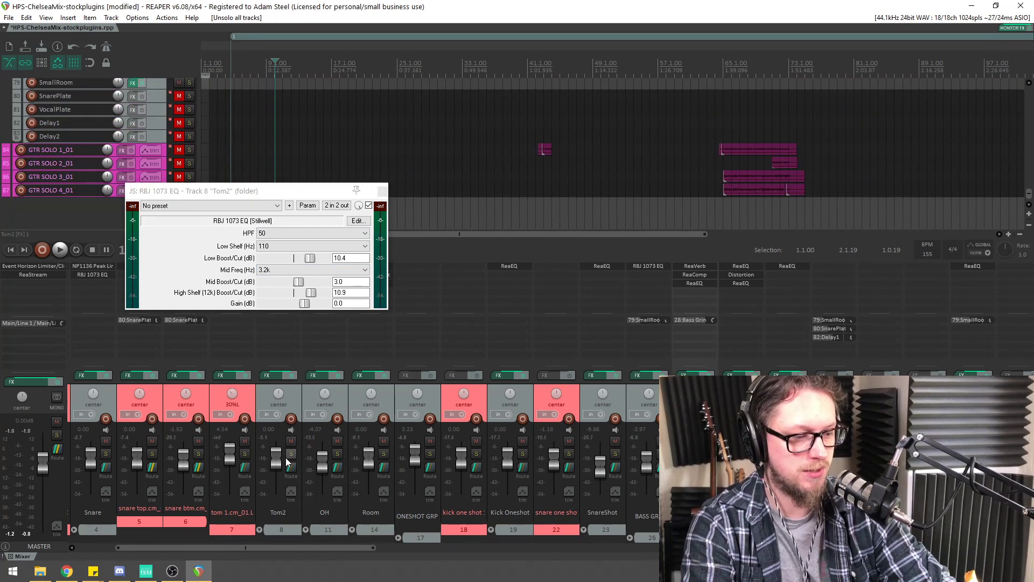
drag(245, 454, 290, 454)
drag(1029, 193, 1029, 98)
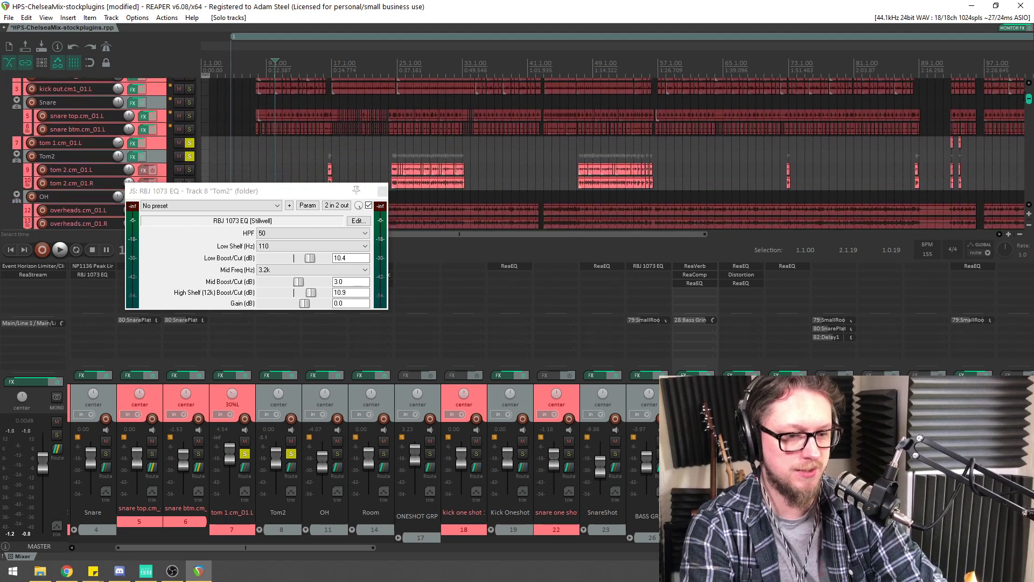
Play the soloed toms from around bar 49 to check their EQ in the tom passage
click(598, 61)
key(space)
scroll(598, 123, up, 6)
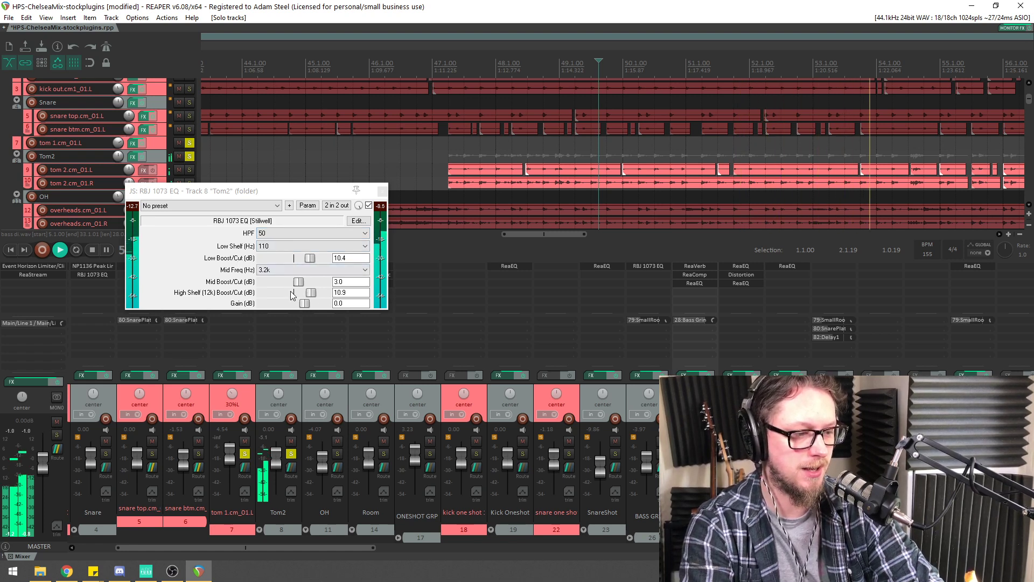
scroll(580, 228, down, 3)
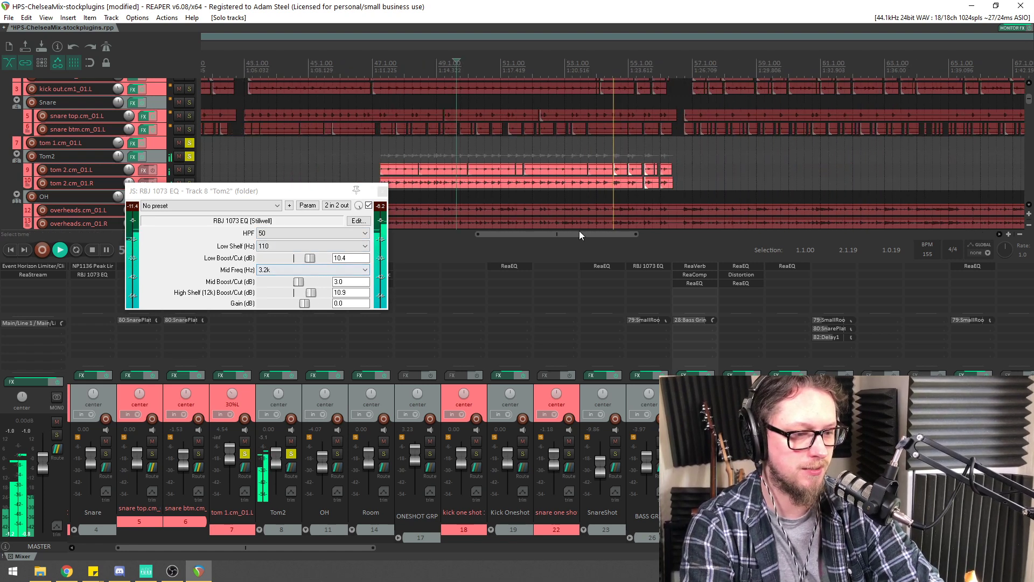
Unsolo tom 1 and Tom2, and solo DRUM GRP instead
click(290, 454)
click(245, 454)
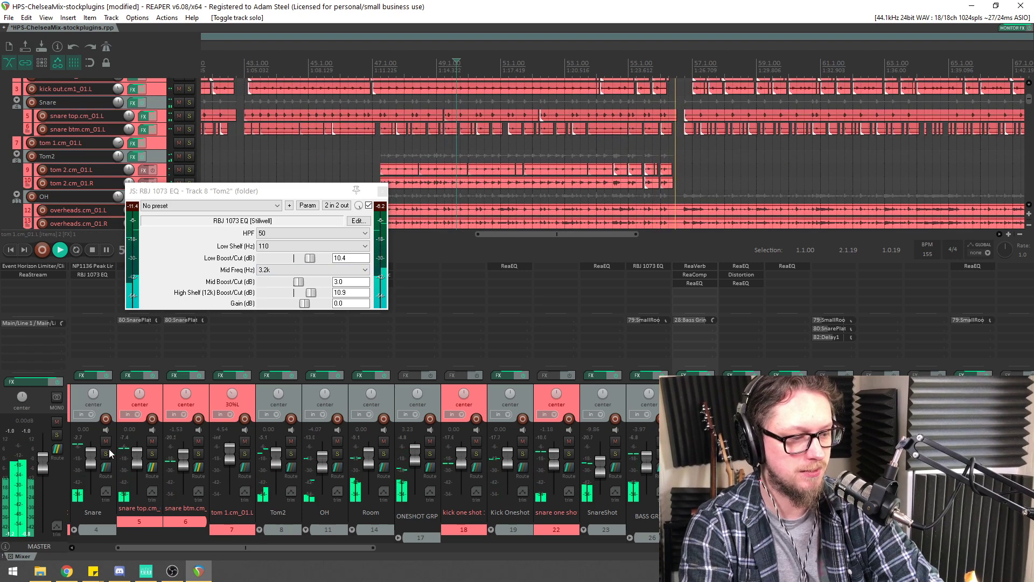
drag(128, 544, 86, 547)
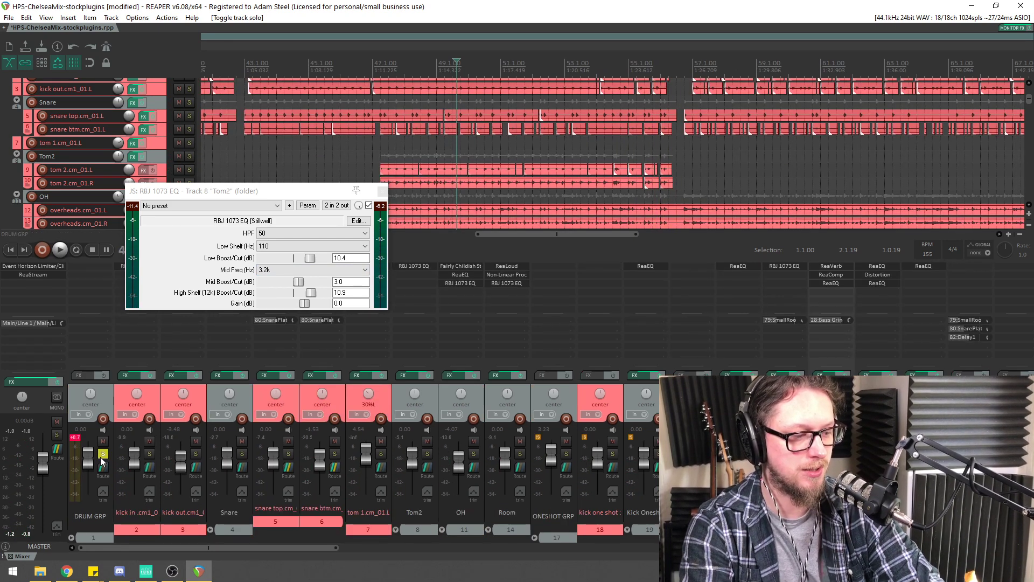
Close the Tom2 track's EQ window and compare its RBJ 1073 EQ bypassed and active during playback
key(space)
click(339, 192)
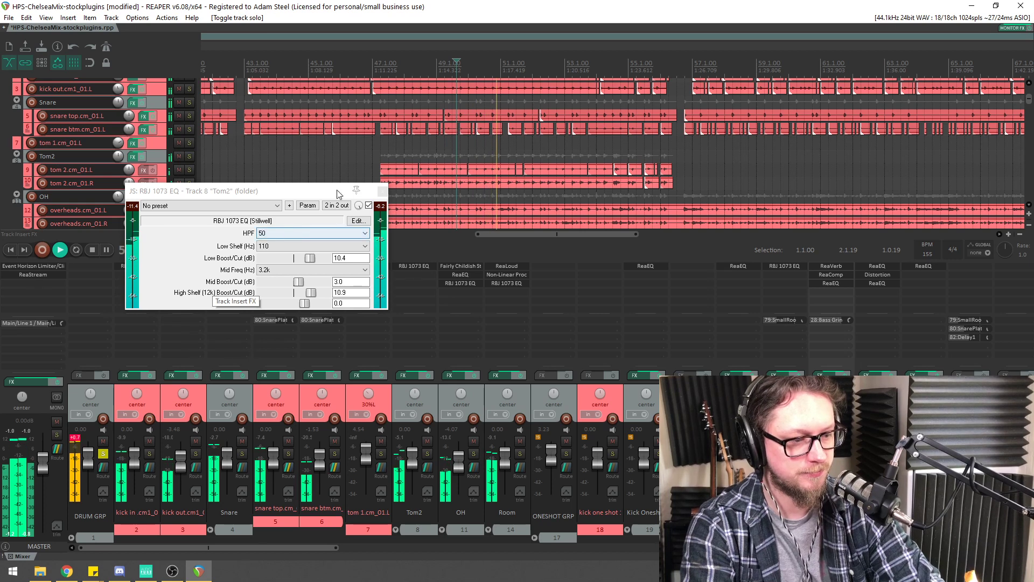
click(382, 190)
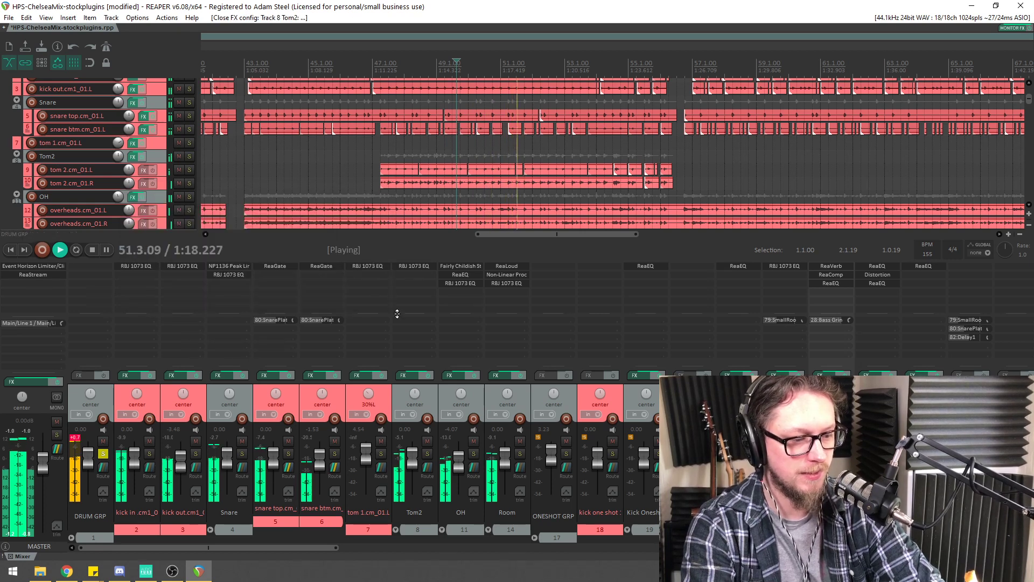
shift+click(412, 268)
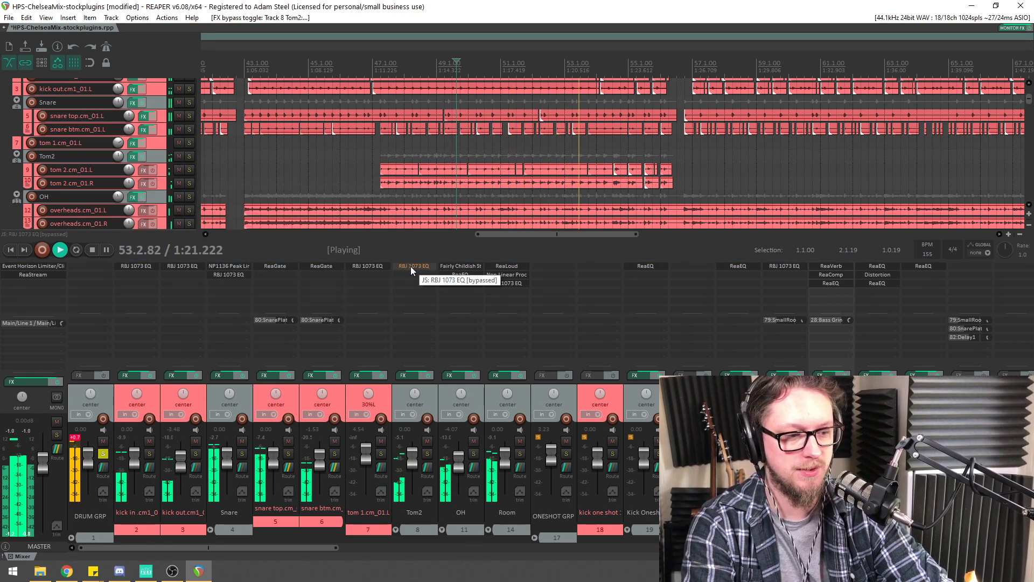
shift+click(410, 266)
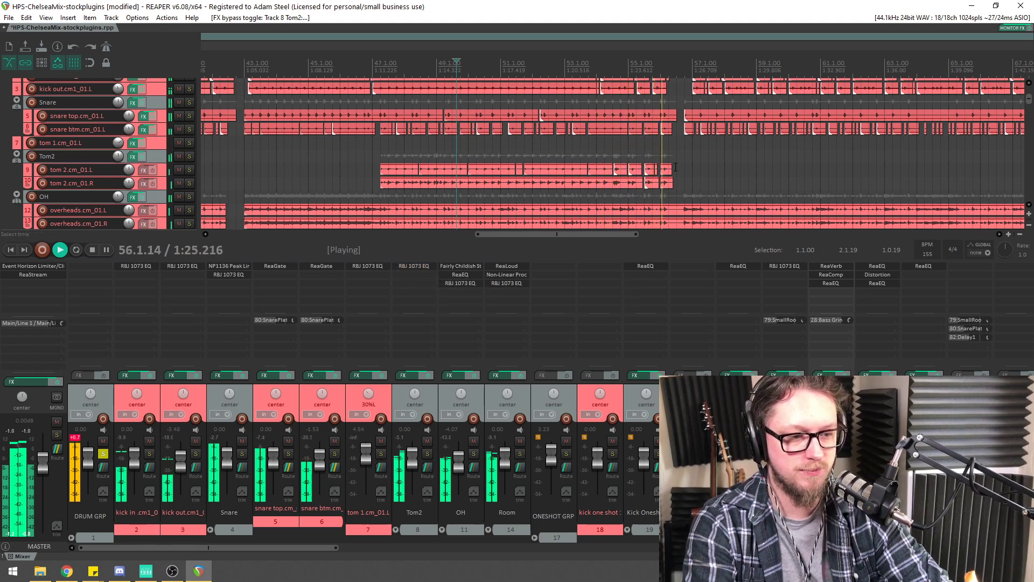
key(space)
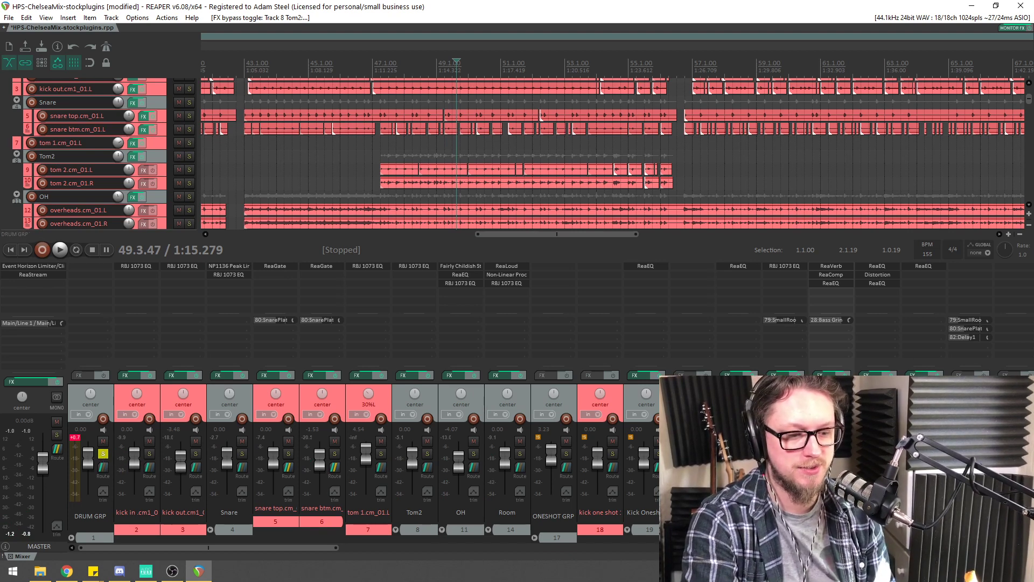
Play the song and examine the Distortion settings on the Bass Grind track
scroll(302, 129, down, 3)
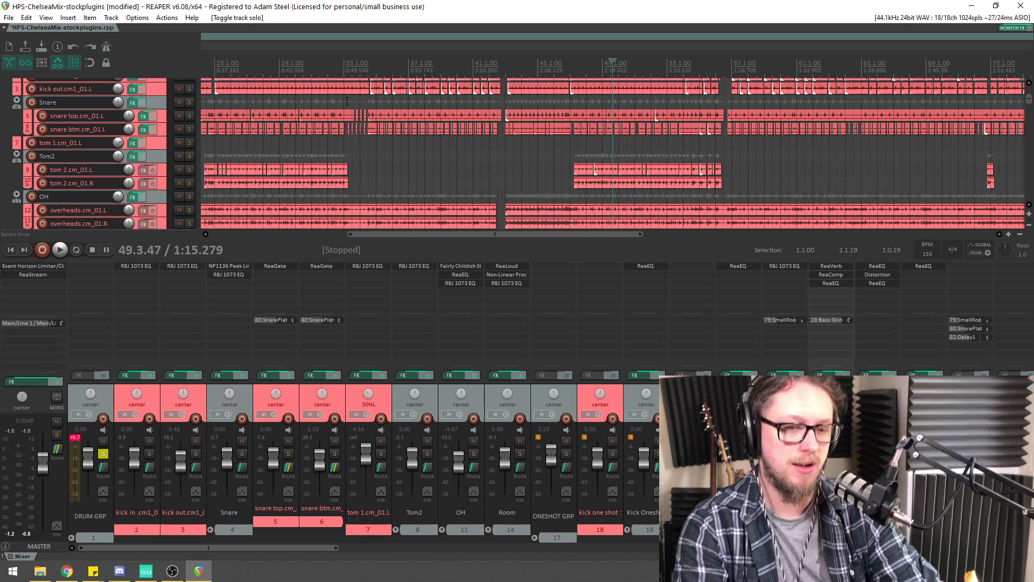
scroll(346, 101, down, 2)
key(space)
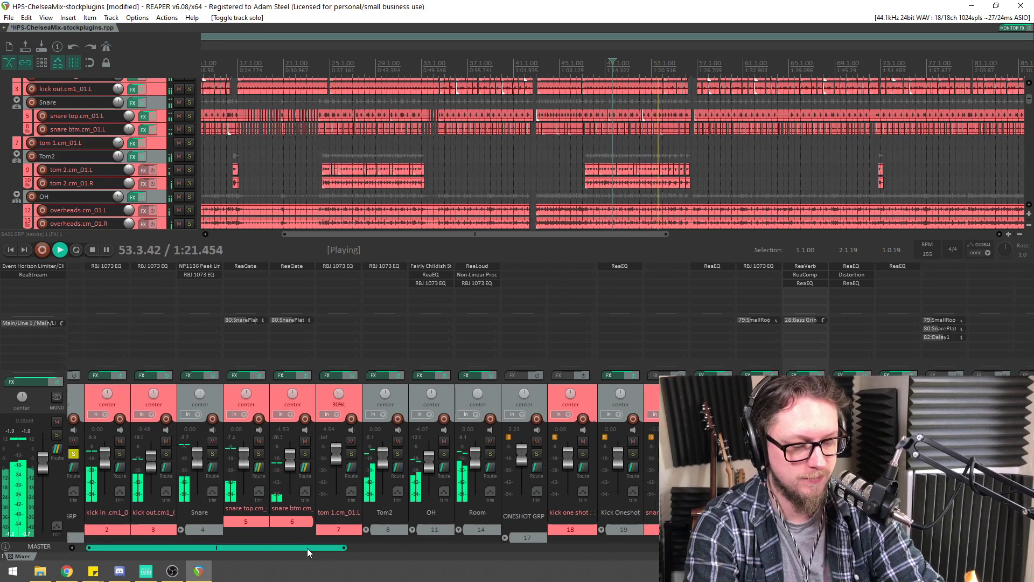
drag(307, 548, 341, 544)
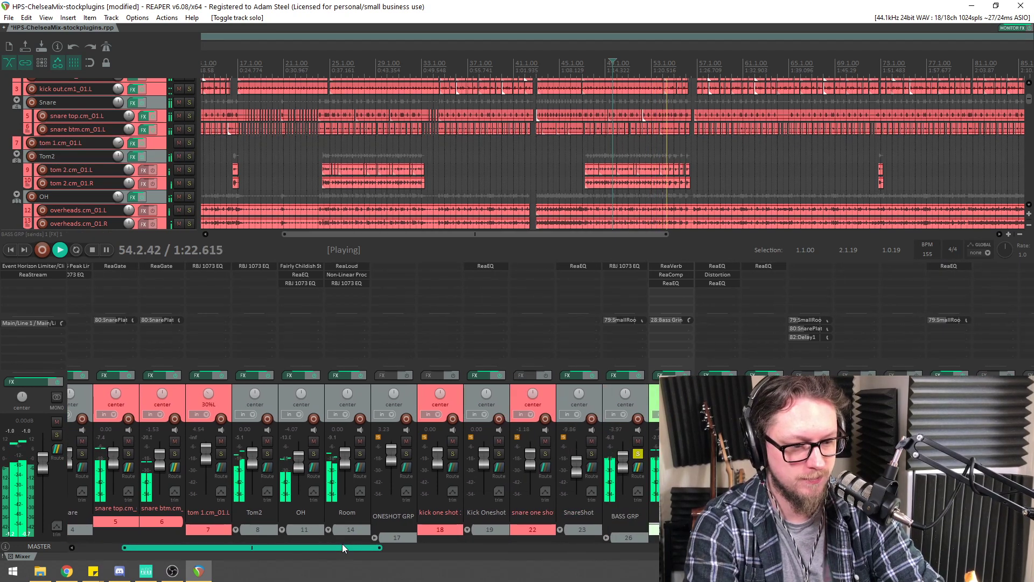
click(716, 275)
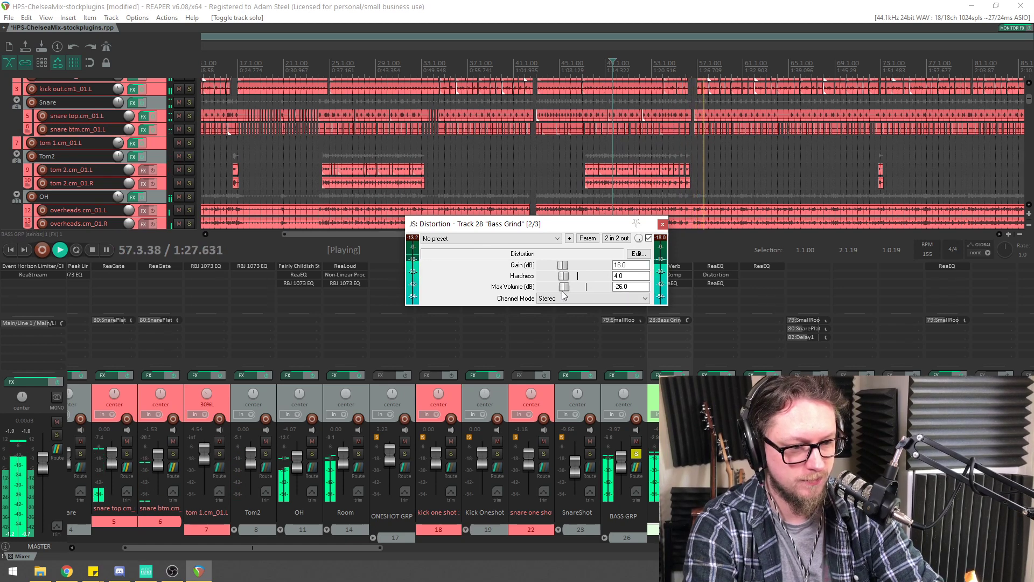
click(662, 224)
Take the DRUM GRP track out of solo and stop playback
click(111, 548)
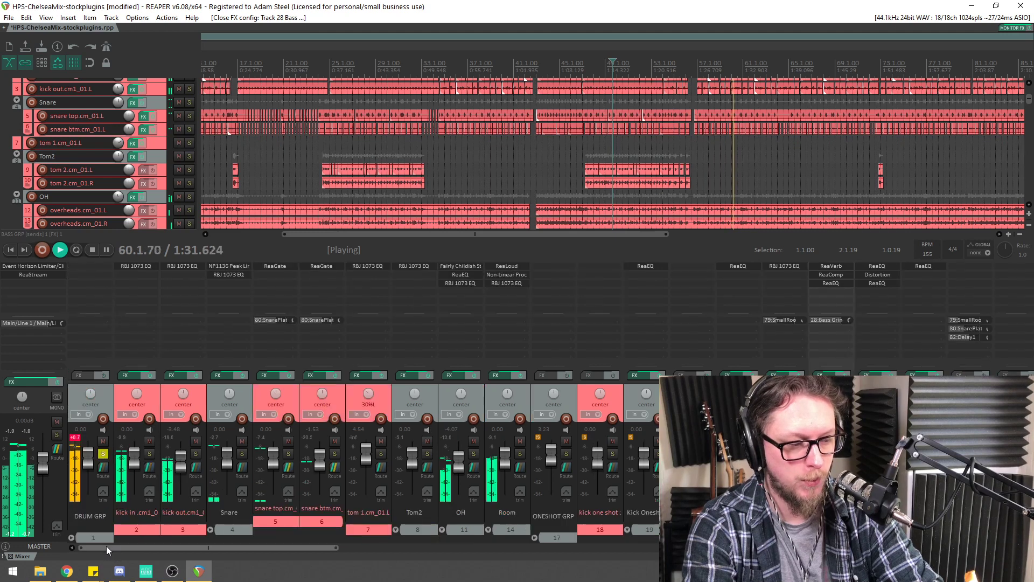
click(103, 454)
key(space)
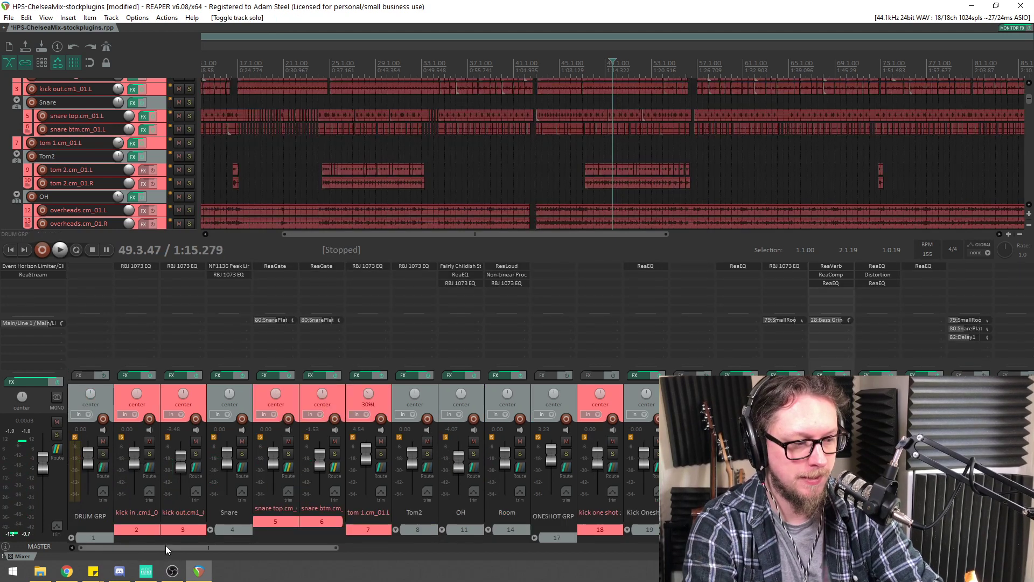
Solo only the Rhy1 folder track and play the rhythm guitars from about bar 58
drag(166, 548, 343, 557)
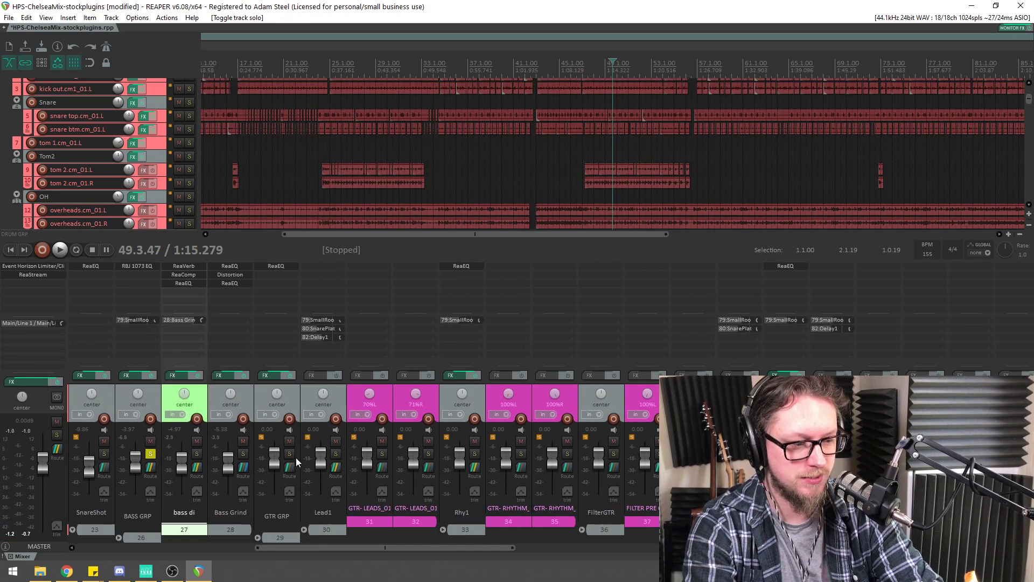
click(474, 453)
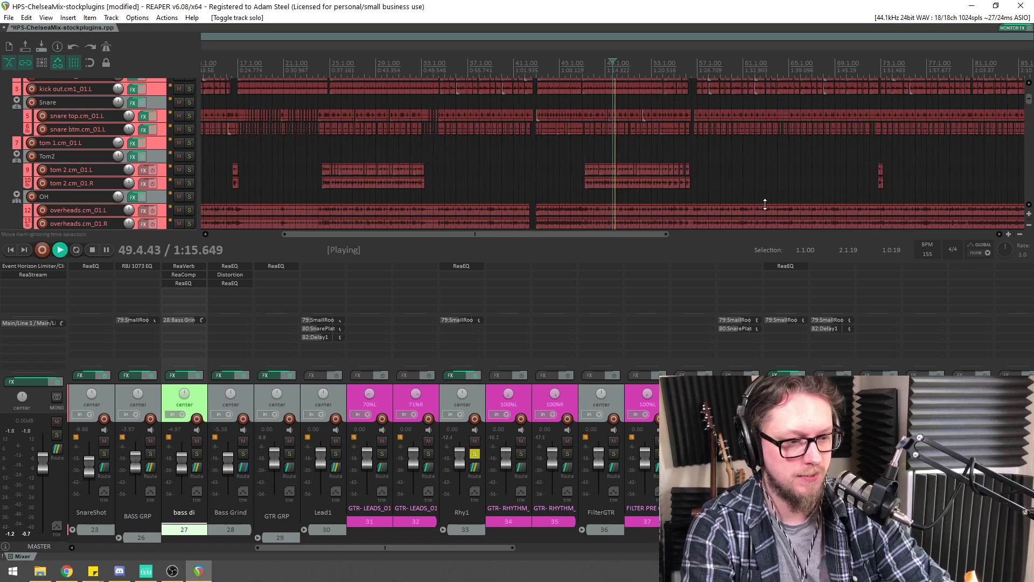
drag(1031, 104, 1030, 141)
click(716, 67)
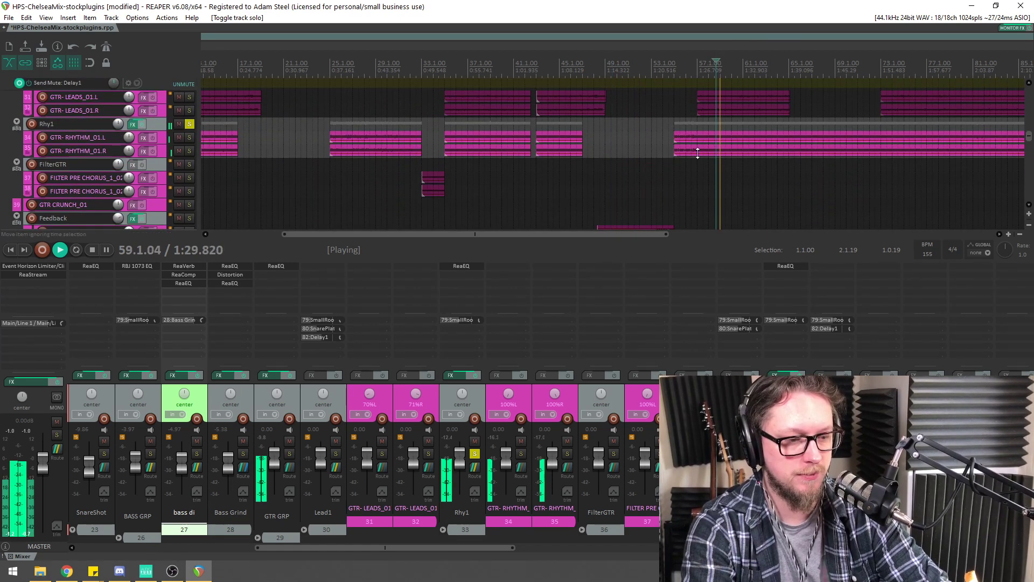
In Rhy1's ReaEQ, deepen the band 3 cut and set the band 4 high shelf to 7380.0 Hz, -inf gain and 1.36 oct bandwidth
click(471, 265)
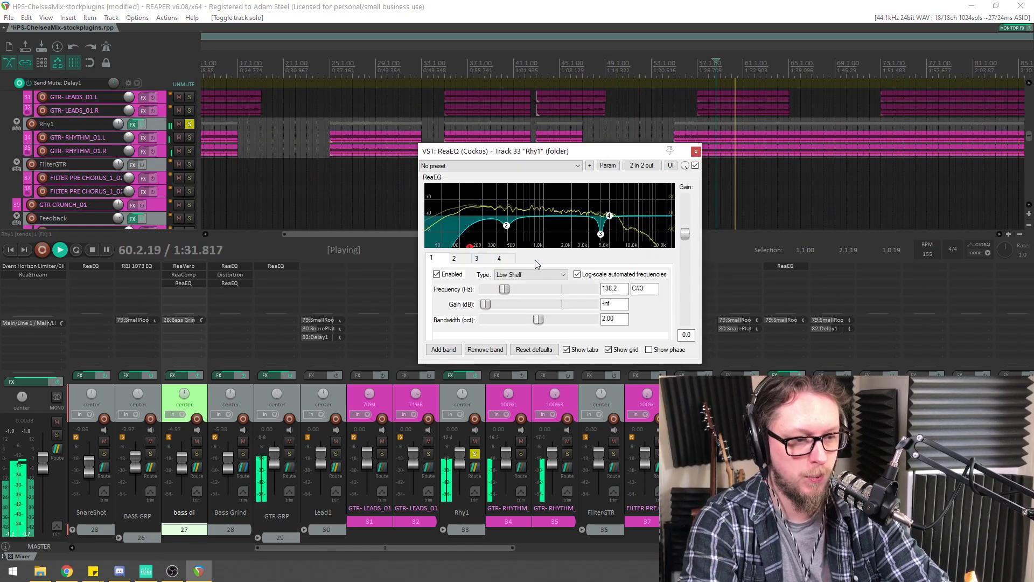
drag(601, 235, 625, 272)
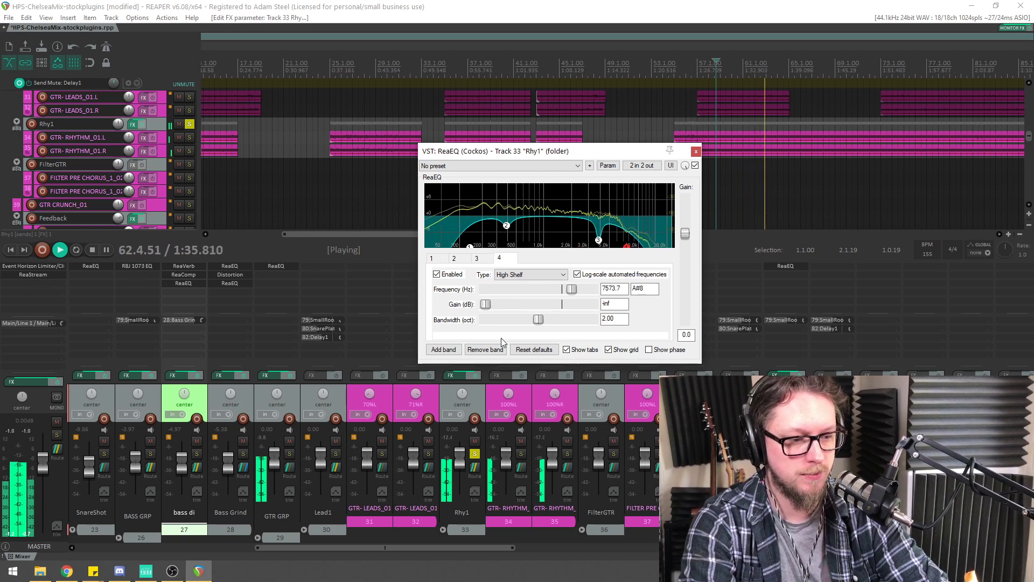
key(space)
drag(538, 320, 528, 320)
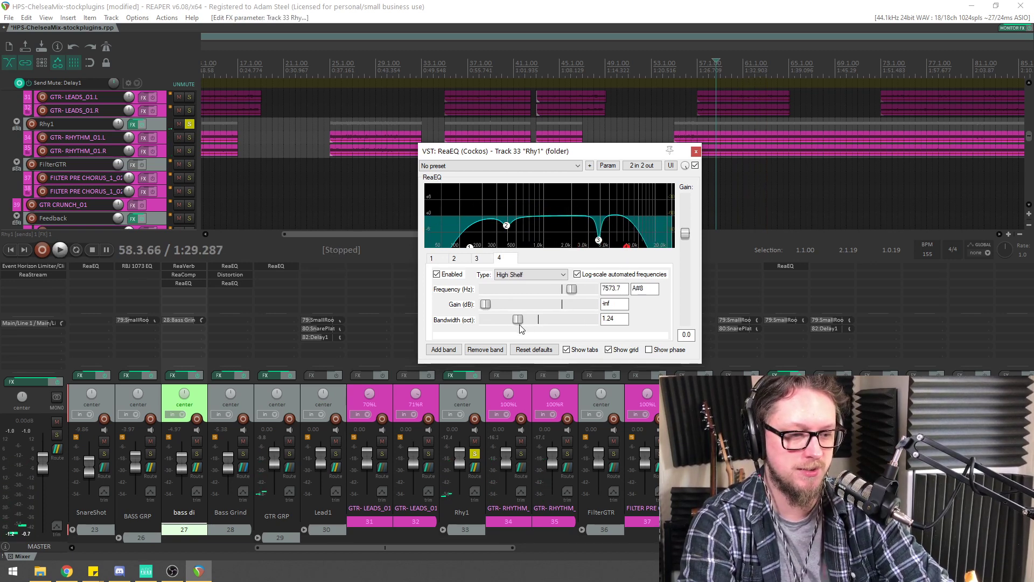
key(space)
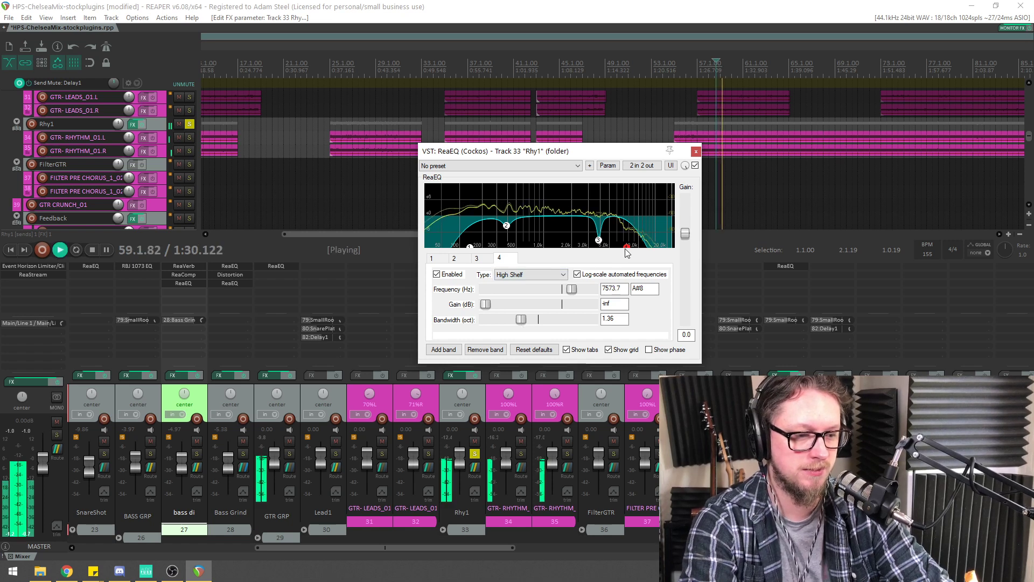
drag(627, 248, 629, 268)
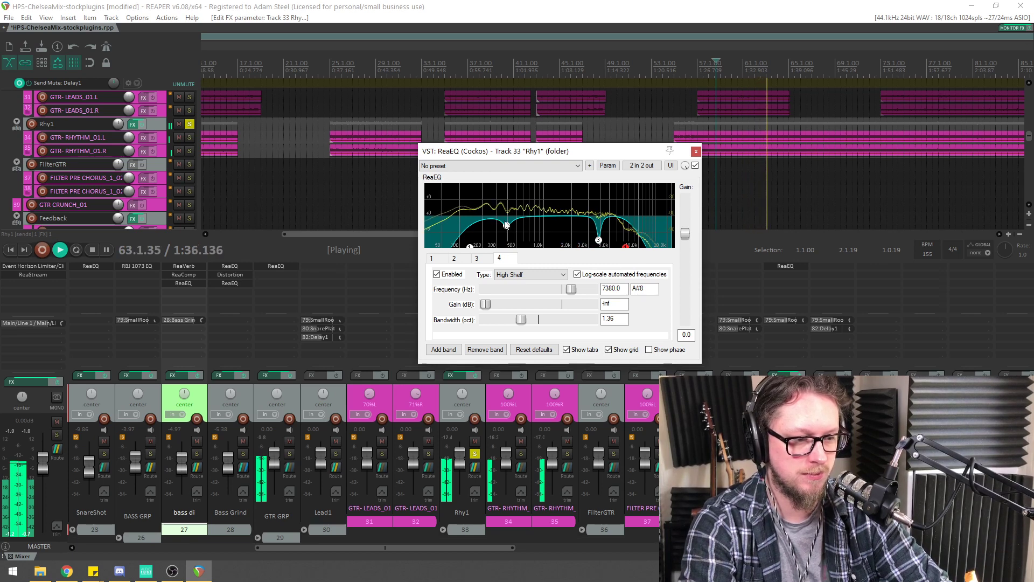
Move Rhy1's ReaEQ band 2 to 725.2 Hz with a gain of -3.8 dB and close the EQ window
mouse_move(471, 248)
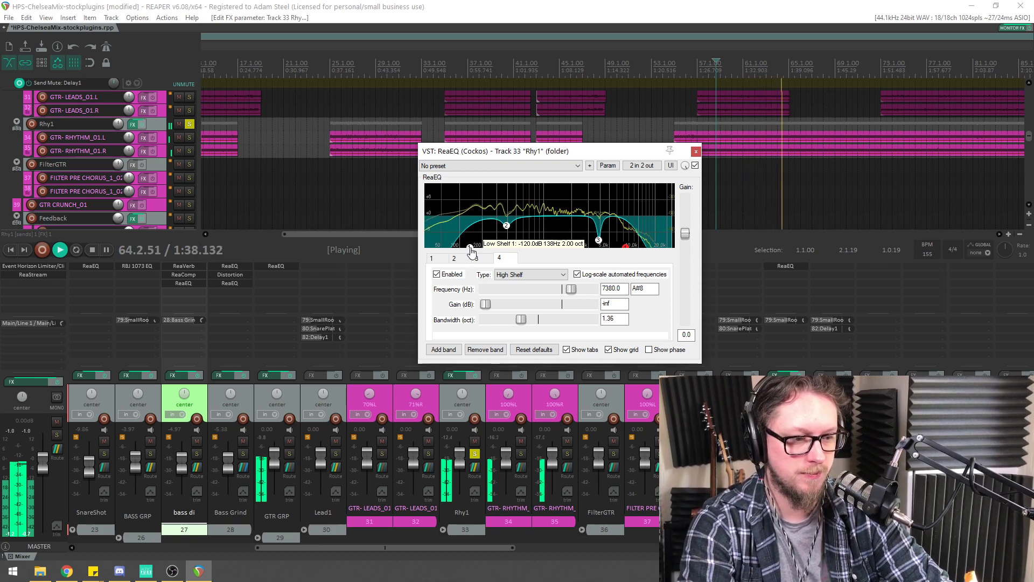
drag(506, 225, 531, 226)
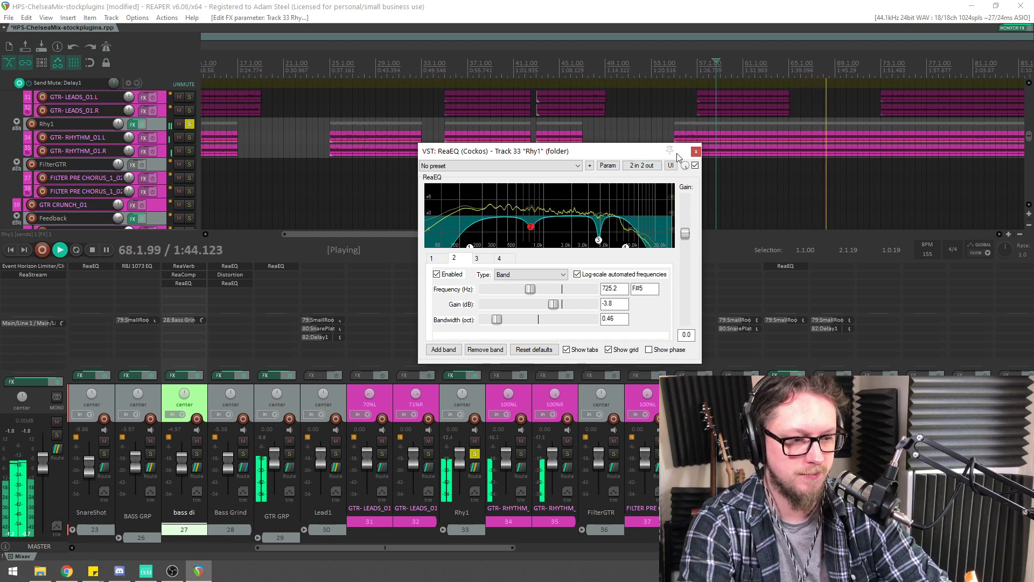
click(696, 152)
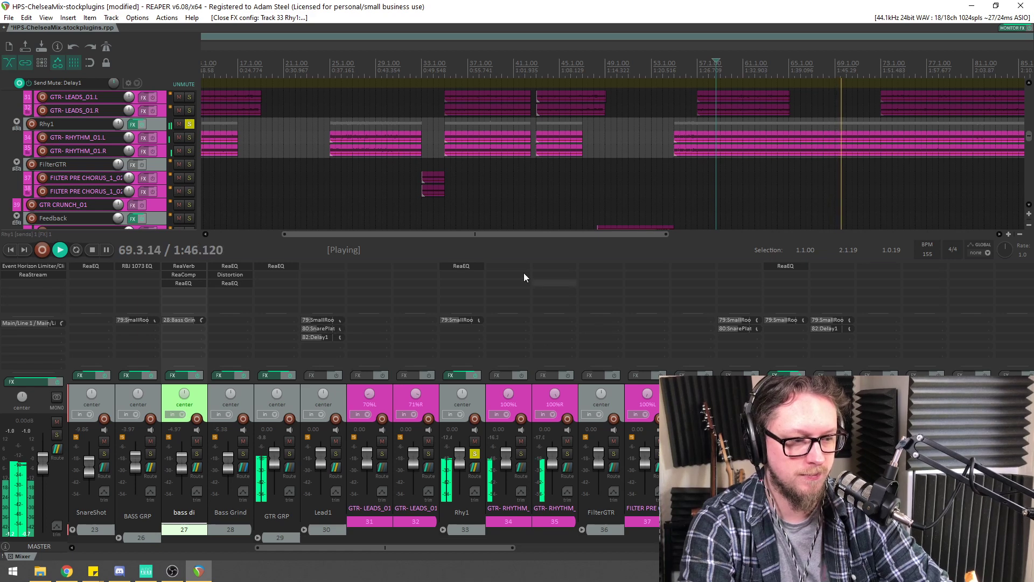
Add the ReaLoud effect to the Rhy1 track and set its mix to 53.8%
double_click(457, 275)
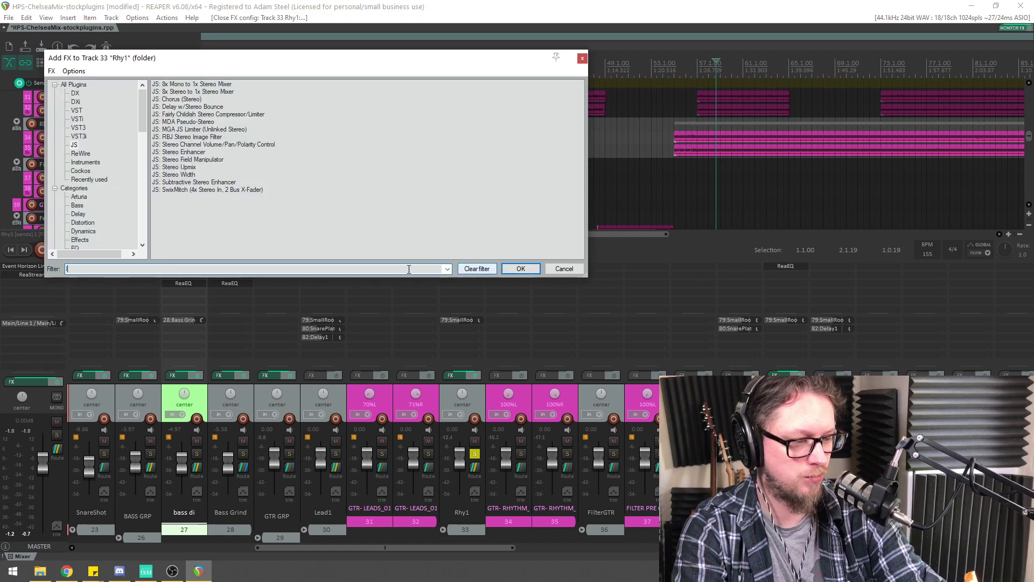
text(lou)
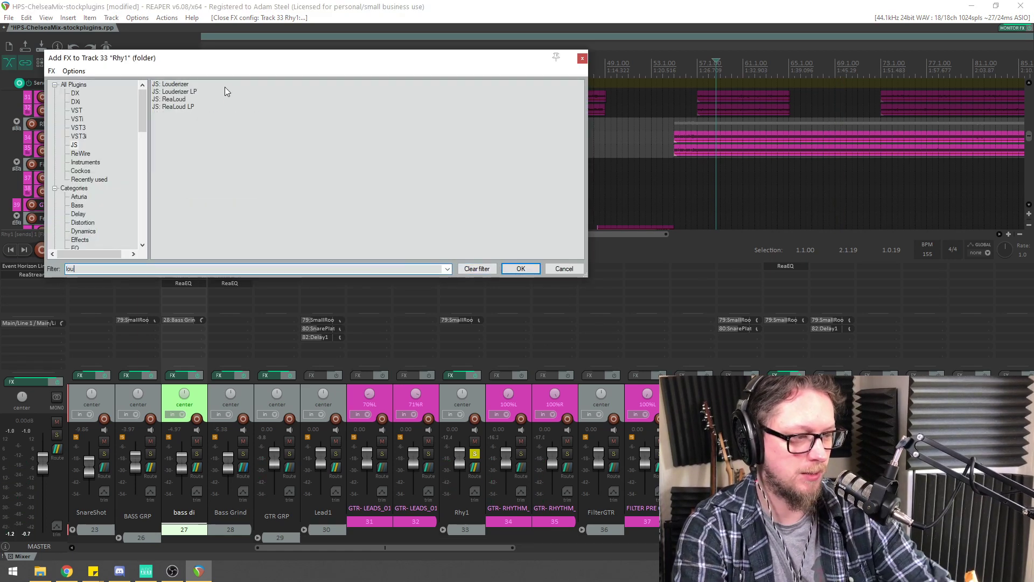
double_click(171, 100)
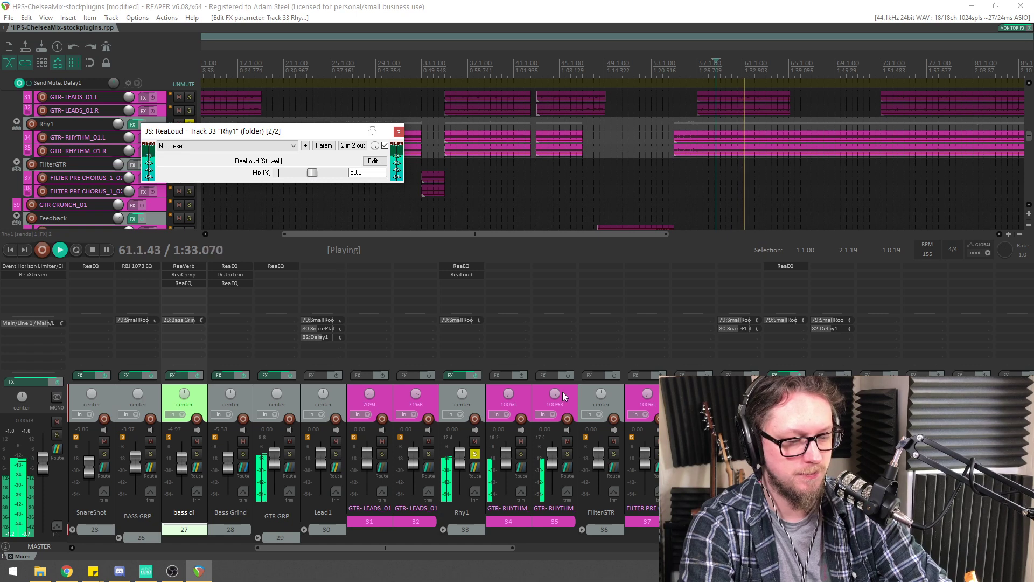
Reorder the Rhy1 track's effects so that ReaLoud comes before ReaEQ
drag(438, 545, 387, 535)
drag(665, 320, 666, 322)
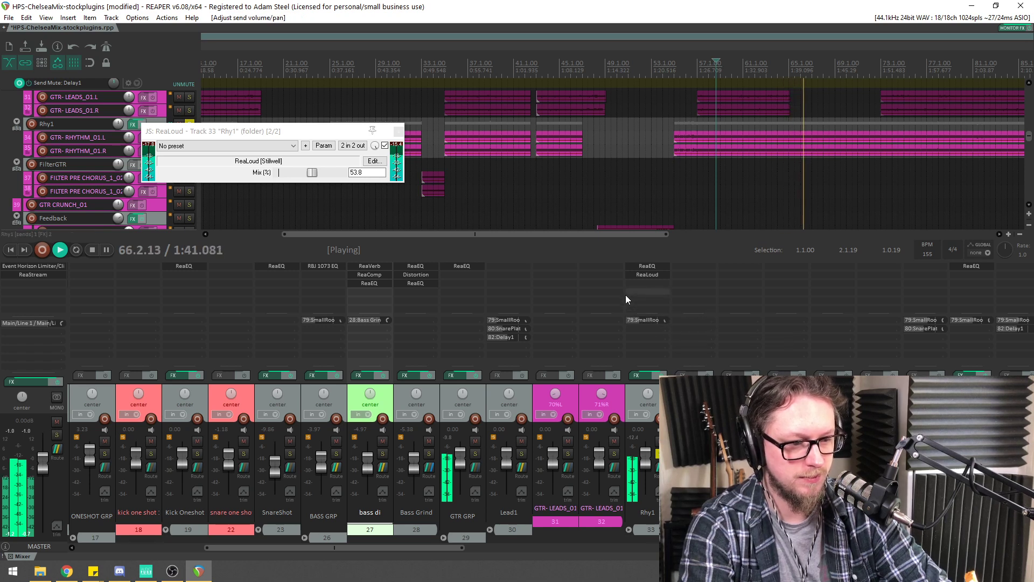
drag(662, 279, 661, 280)
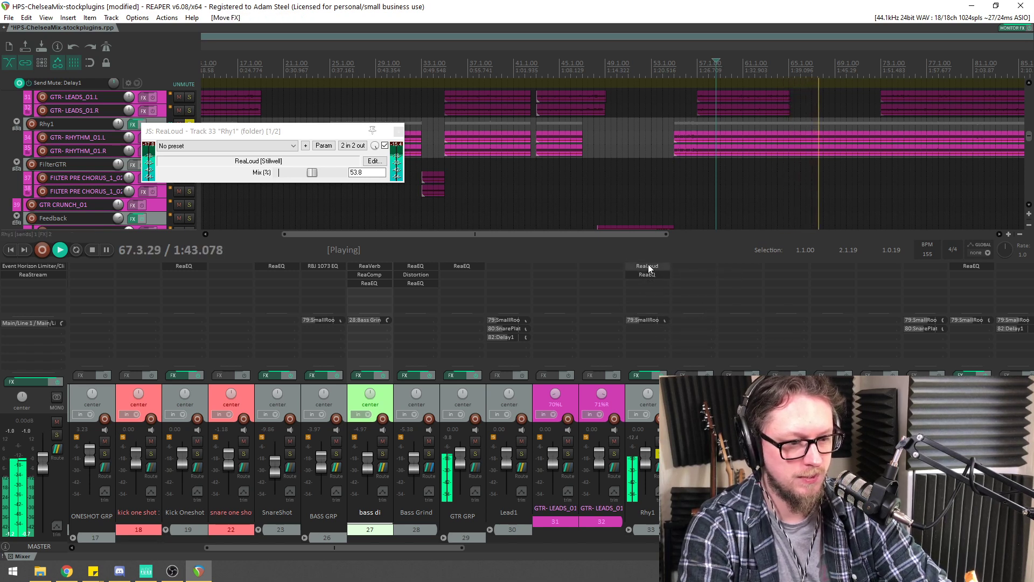
Add a fifth band to Rhy1's ReaEQ at 5346.6 Hz, -4.0 dB and 0.33 oct bandwidth, and close the EQ window
click(648, 276)
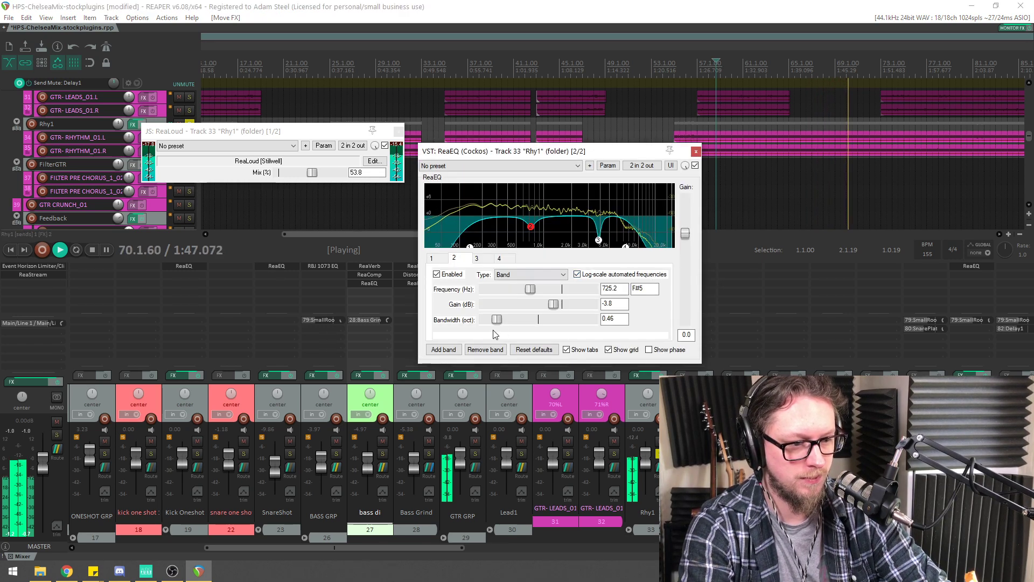
click(444, 349)
key(space)
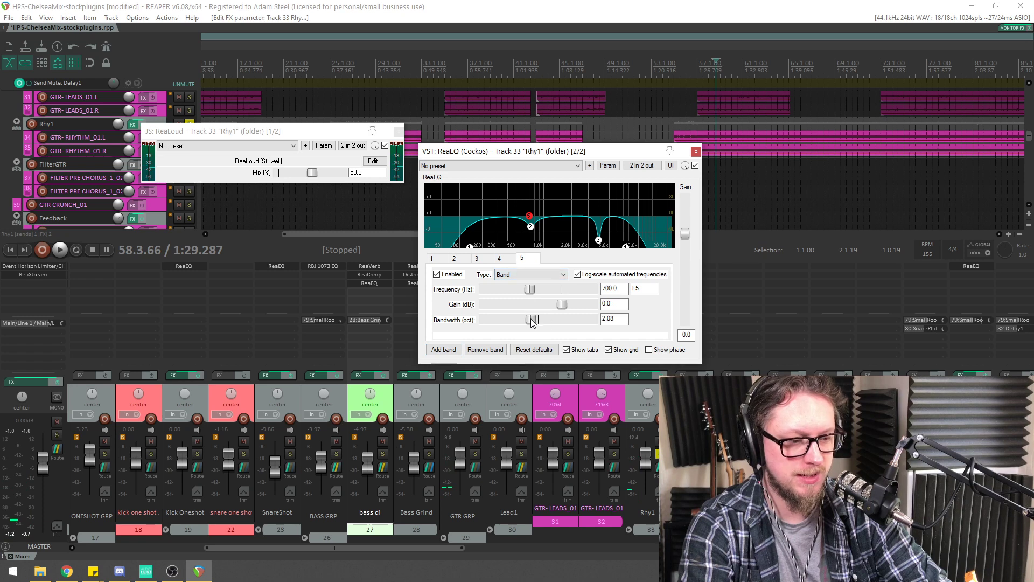
key(space)
drag(530, 219, 614, 228)
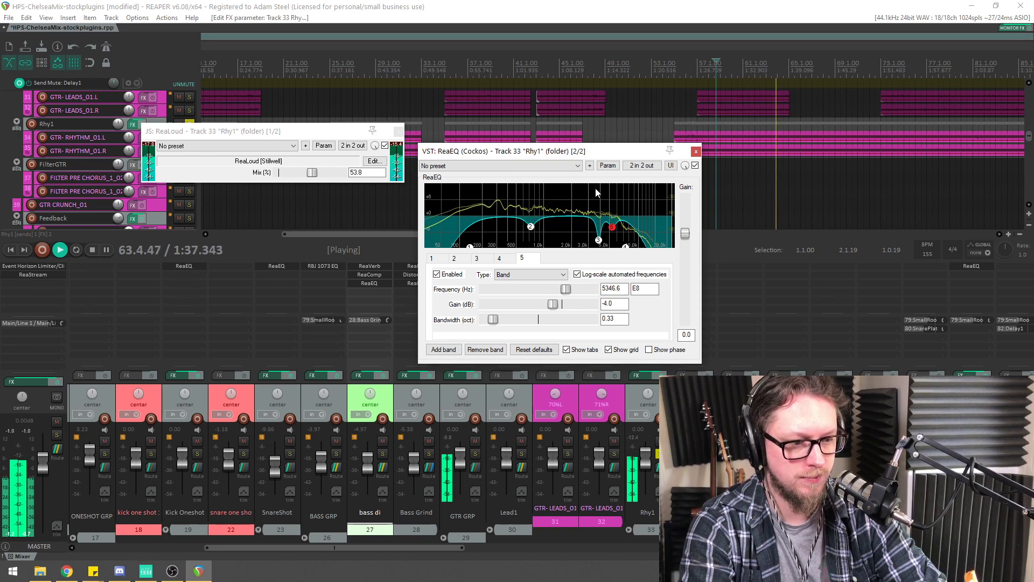
click(696, 151)
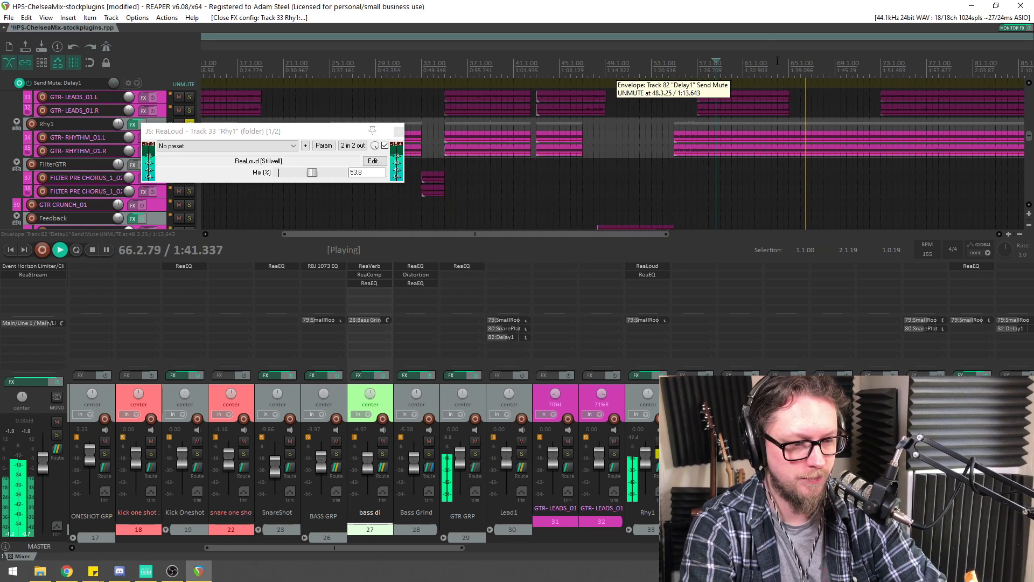
Stop playback and take the Rhy1 track out of solo
key(space)
click(661, 454)
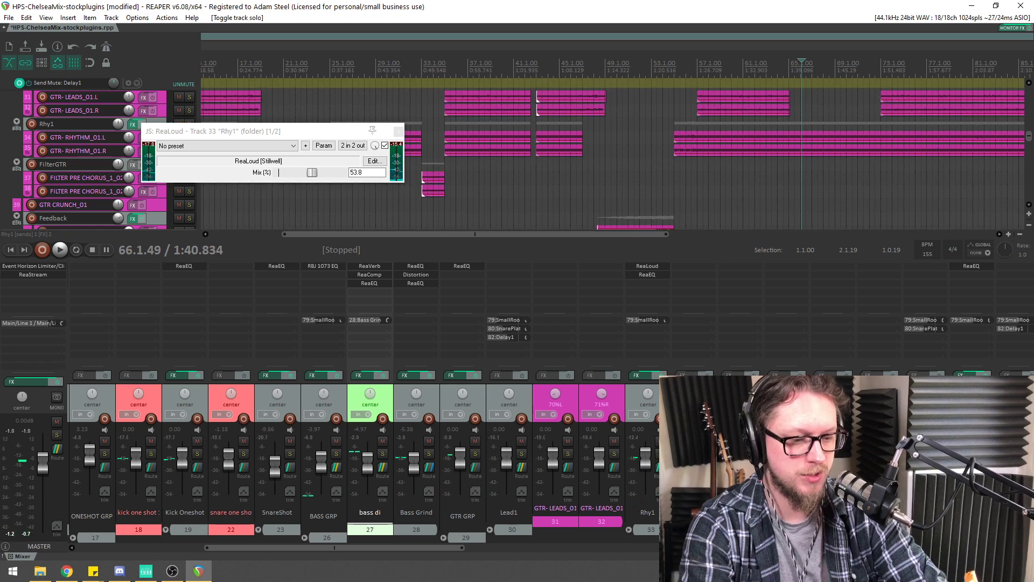
Collapse the GTR GRP folder in the mixer and mute the Solo grp track
drag(1027, 137, 1023, 151)
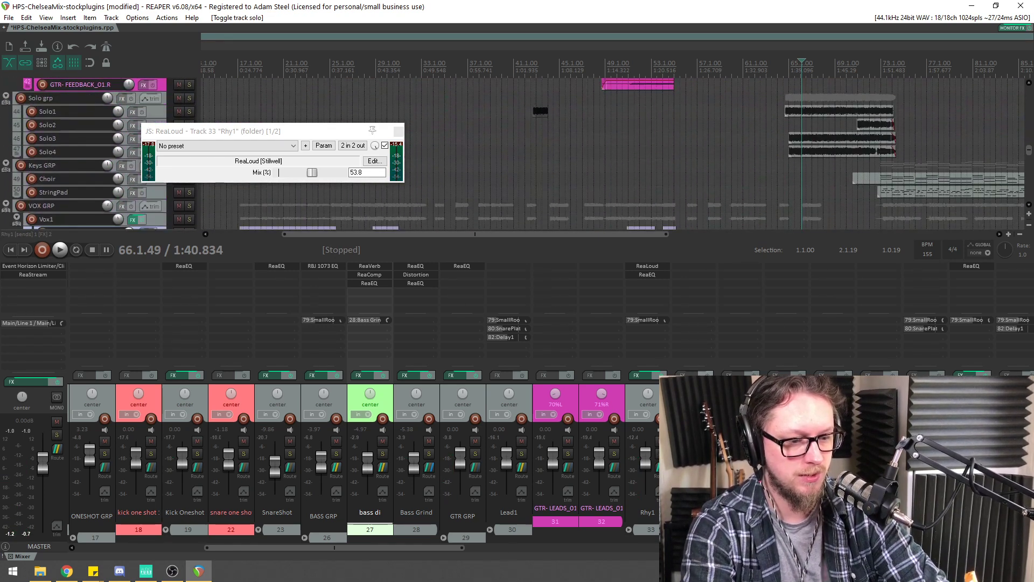
click(445, 538)
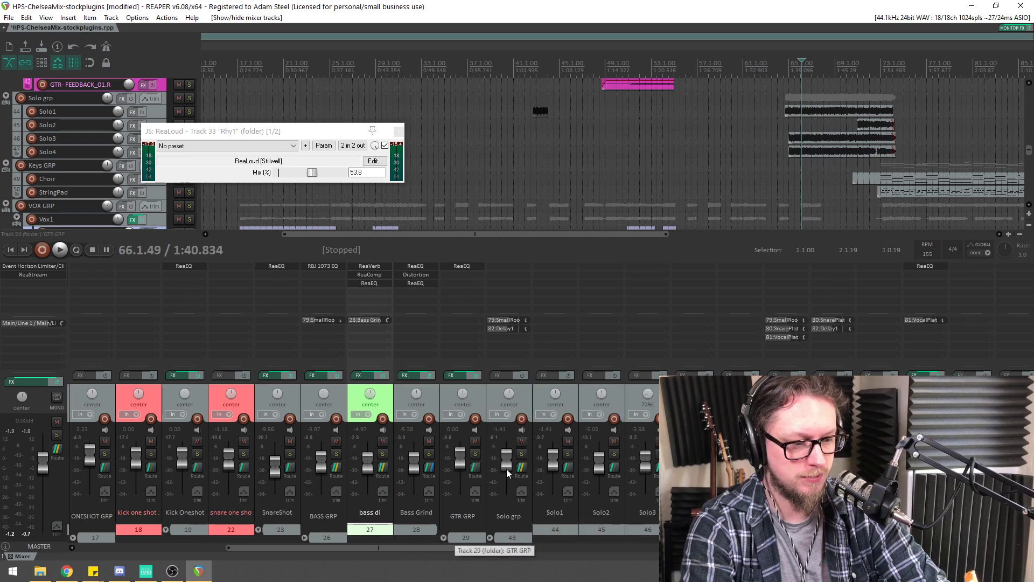
click(521, 441)
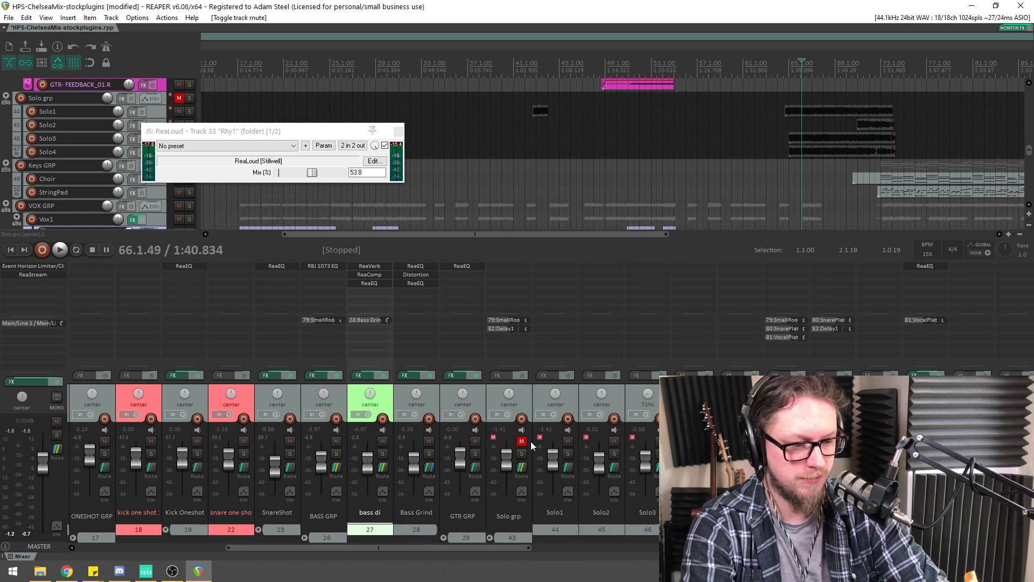
Collapse the Solo grp, Keys GRP and VOX GRP folders in the mixer and mute the Keys GRP and VOX GRP tracks
click(490, 538)
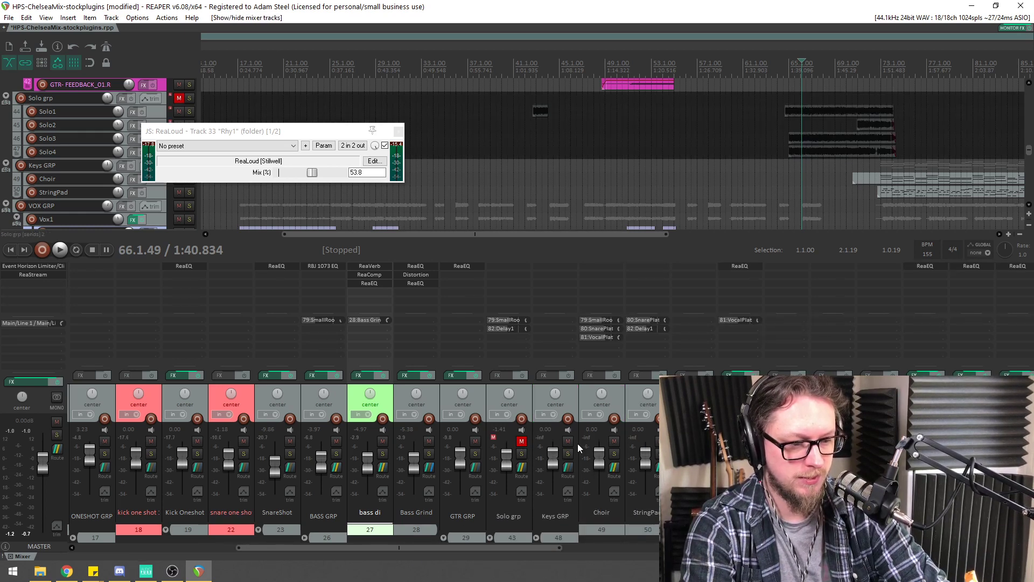
click(568, 441)
click(535, 538)
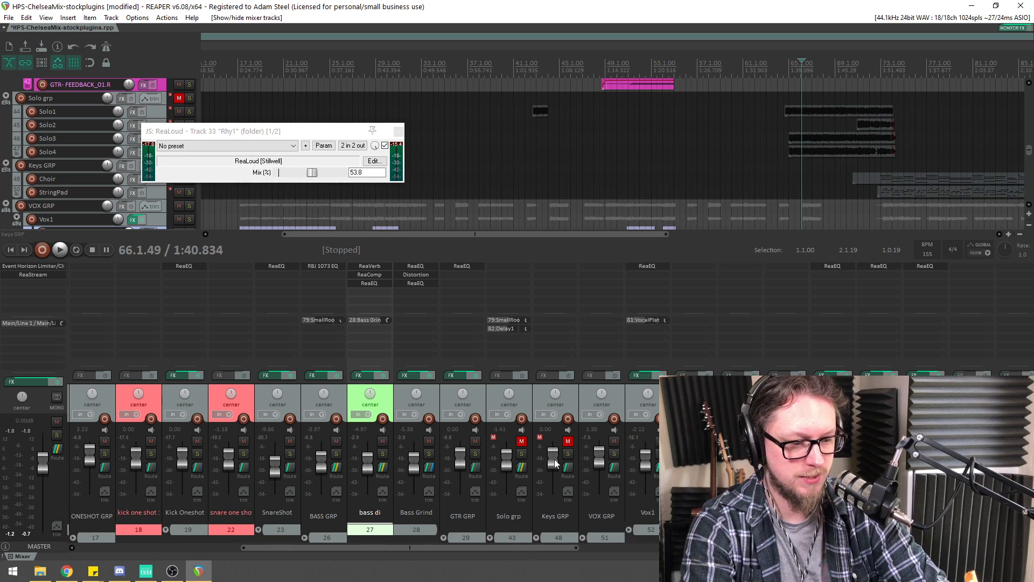
click(614, 441)
click(582, 538)
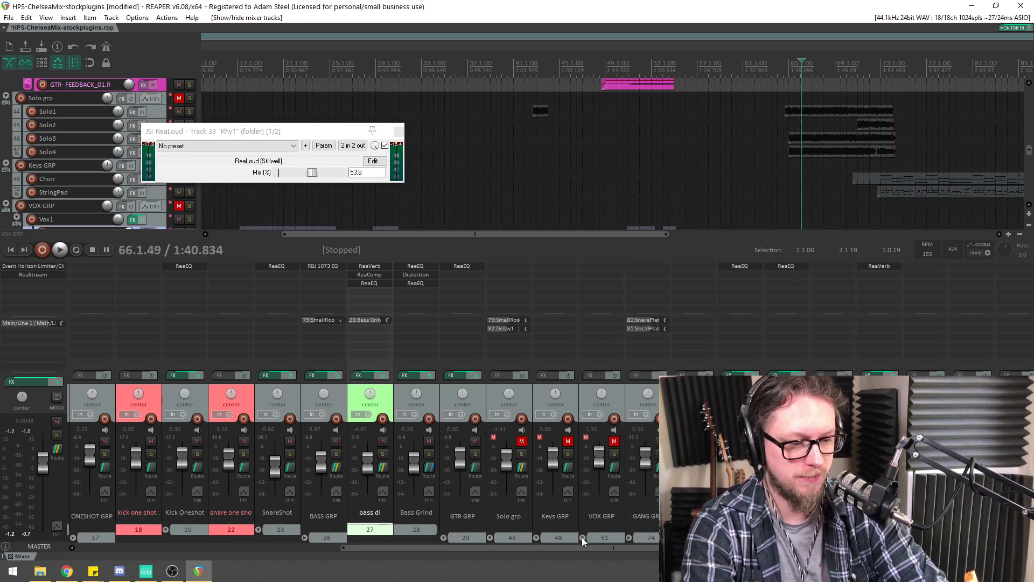
Clear all solos, expand the GTR GRP folder in the mixer and play the mix from around bar 66
ctrl+click(479, 455)
key(space)
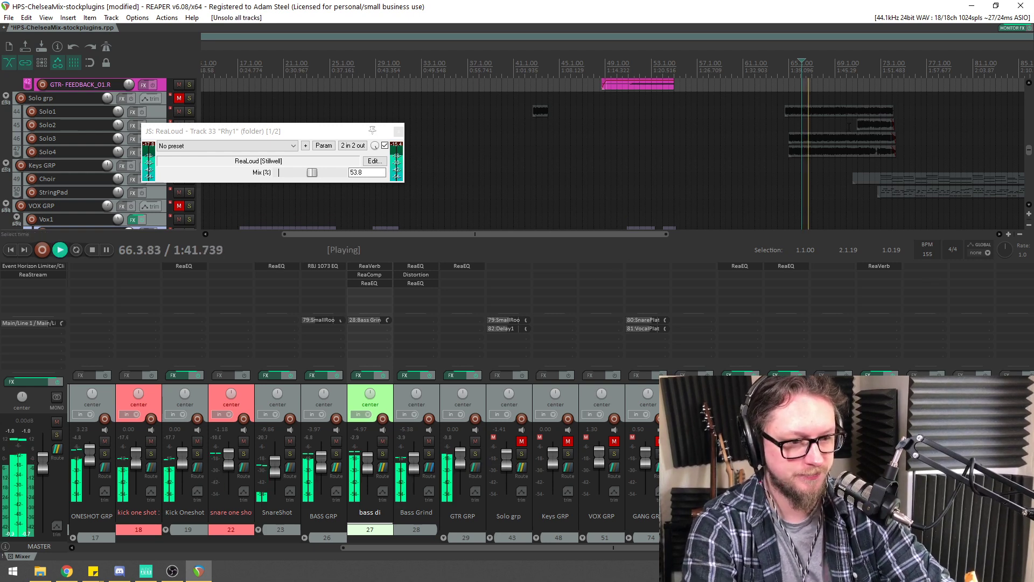
drag(1028, 149, 1029, 135)
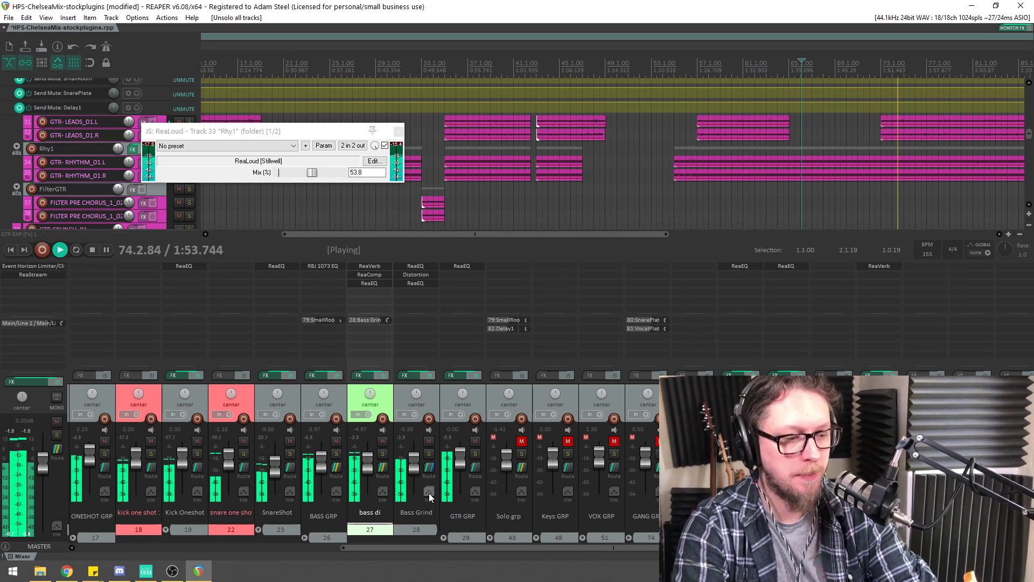
drag(419, 548, 524, 550)
click(495, 535)
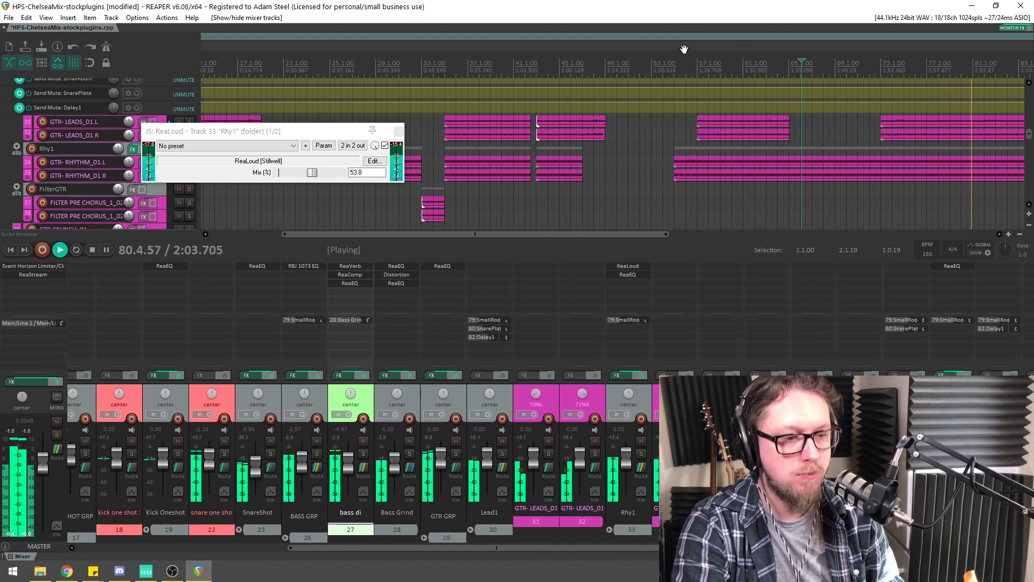
click(798, 63)
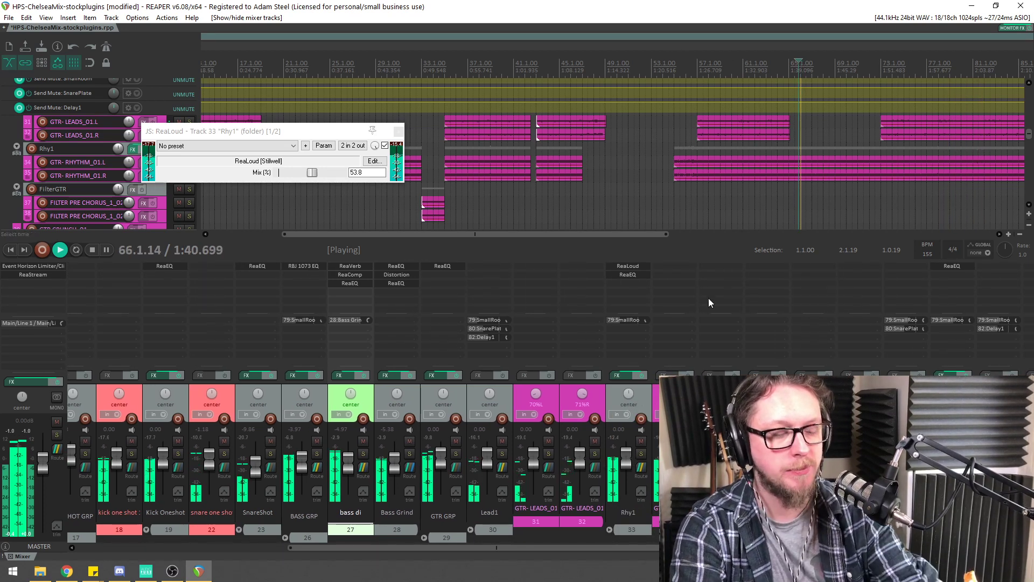
key(space)
Add the JS: RBJ 1073 EQ effect to the Rhy1 track after its ReaEQ
double_click(628, 283)
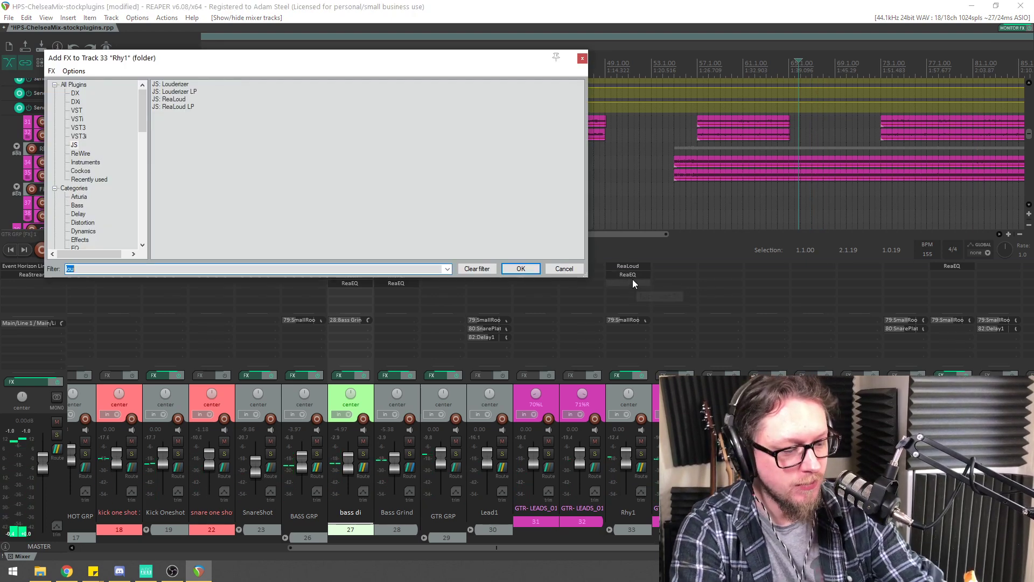
text(73)
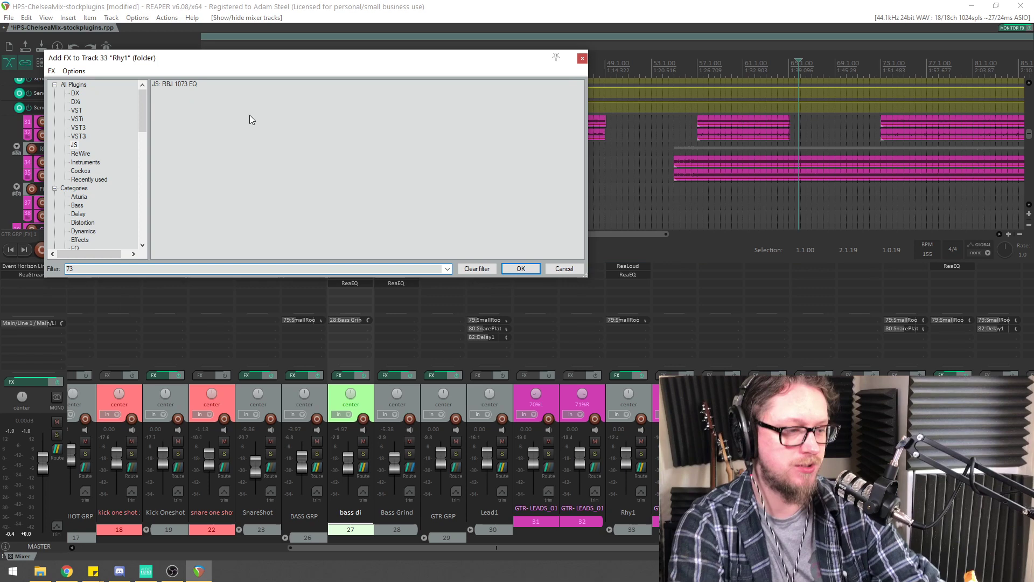
double_click(178, 85)
drag(242, 143, 342, 224)
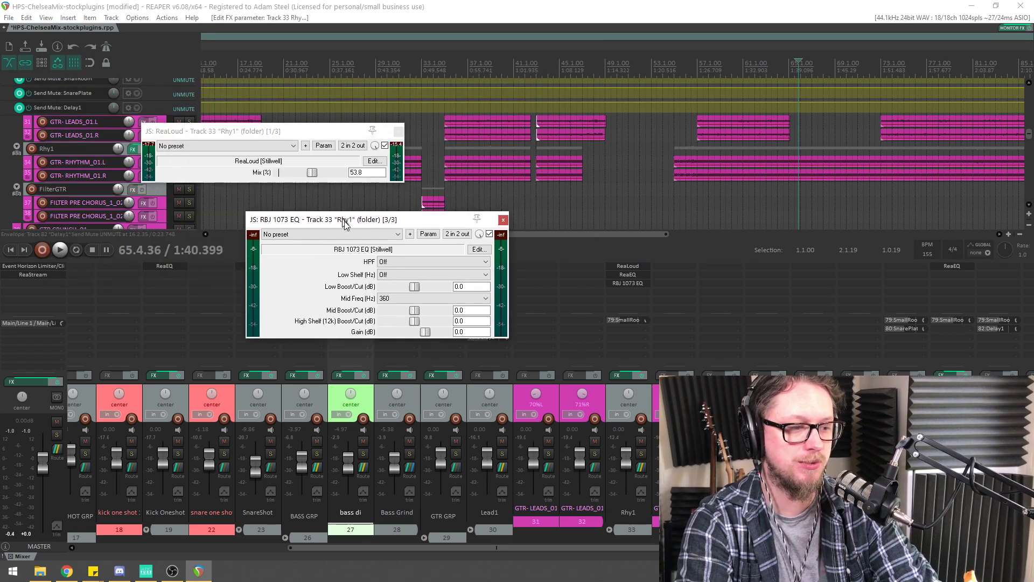
Play the section around bar 66 and open Rhy1's ReaEQ alongside the RBJ 1073 EQ window
key(space)
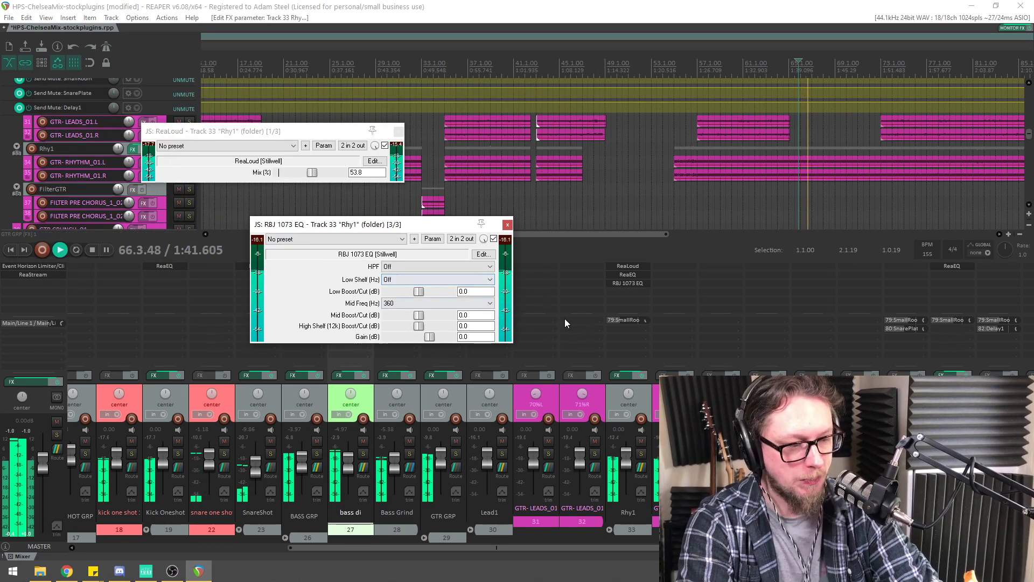
key(space)
click(634, 275)
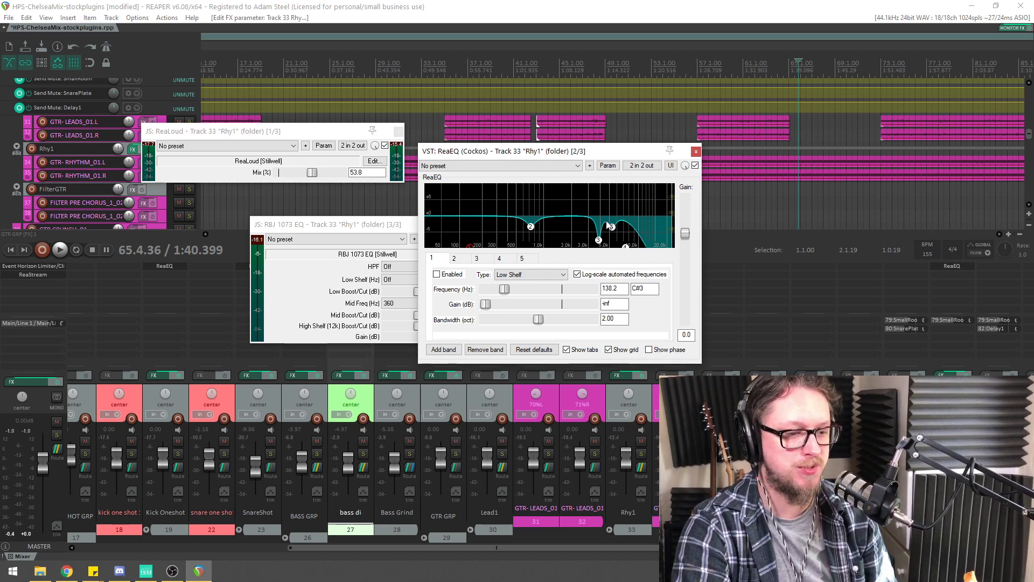
drag(333, 226, 312, 257)
During playback, set Rhy1's RBJ 1073 EQ to a 220 Hz low shelf at 3.0 dB, mid -2.9 dB, high shelf 12.9 dB and gain 2.3 dB
key(space)
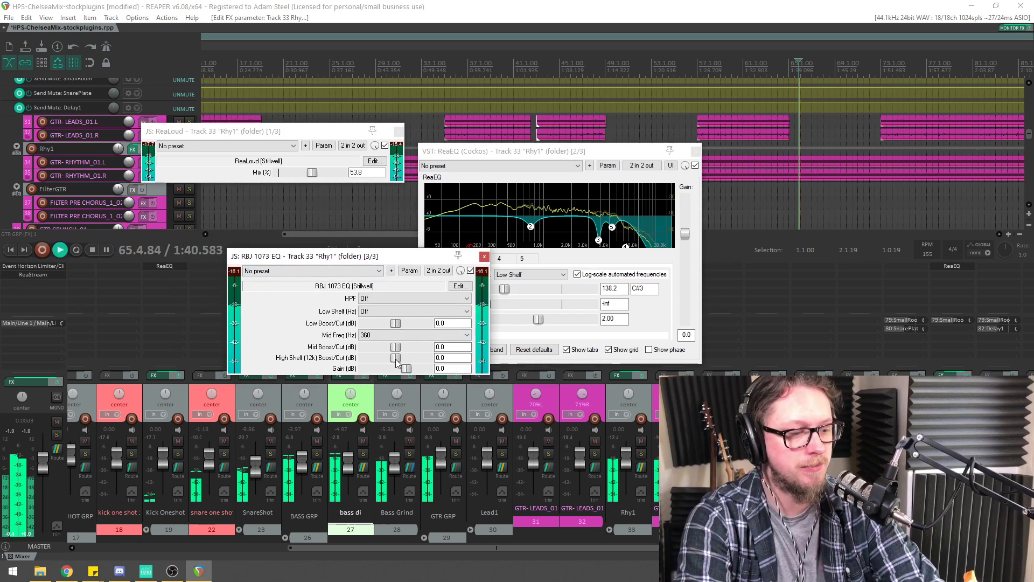
drag(395, 357, 420, 359)
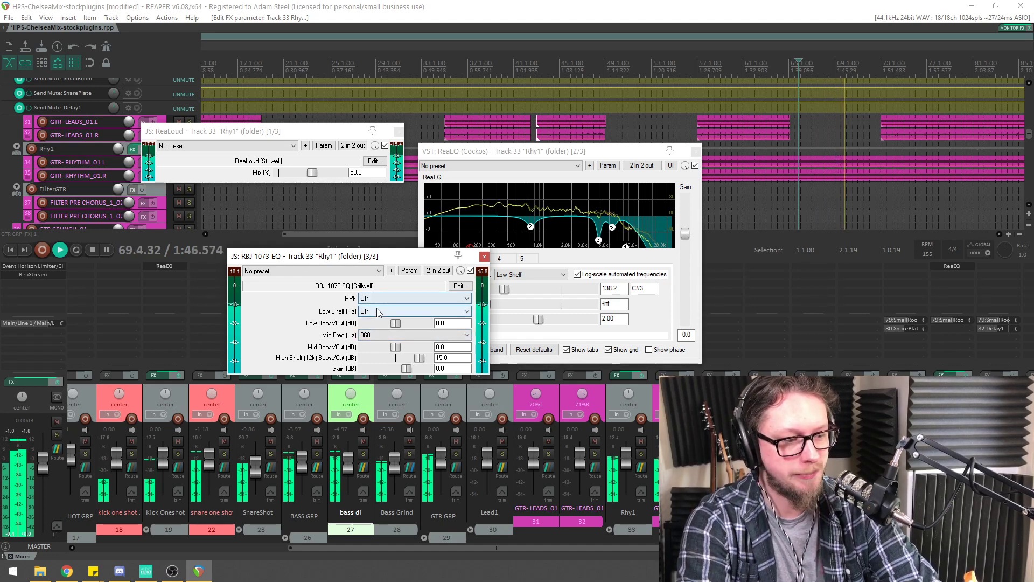
scroll(390, 311, down, 1)
scroll(389, 311, down, 3)
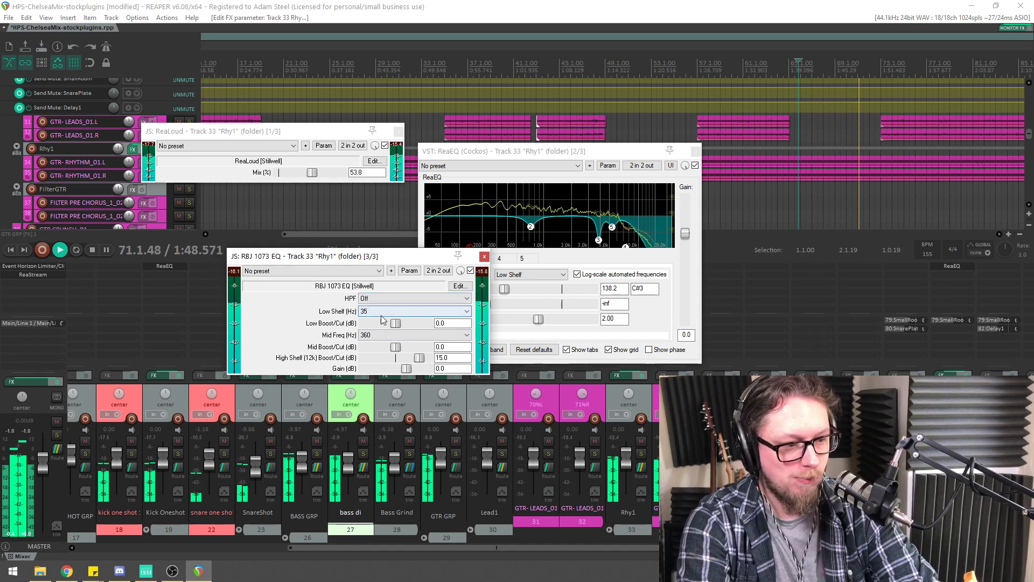
mouse_move(395, 323)
mouse_down()
mouse_move(414, 324)
mouse_move(401, 326)
mouse_up()
click(800, 53)
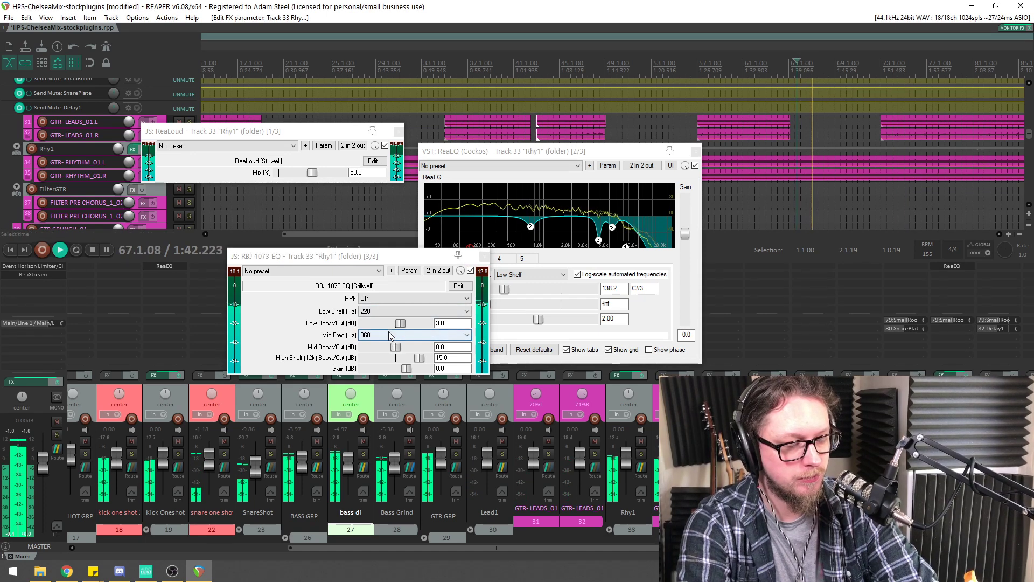
drag(395, 348, 415, 359)
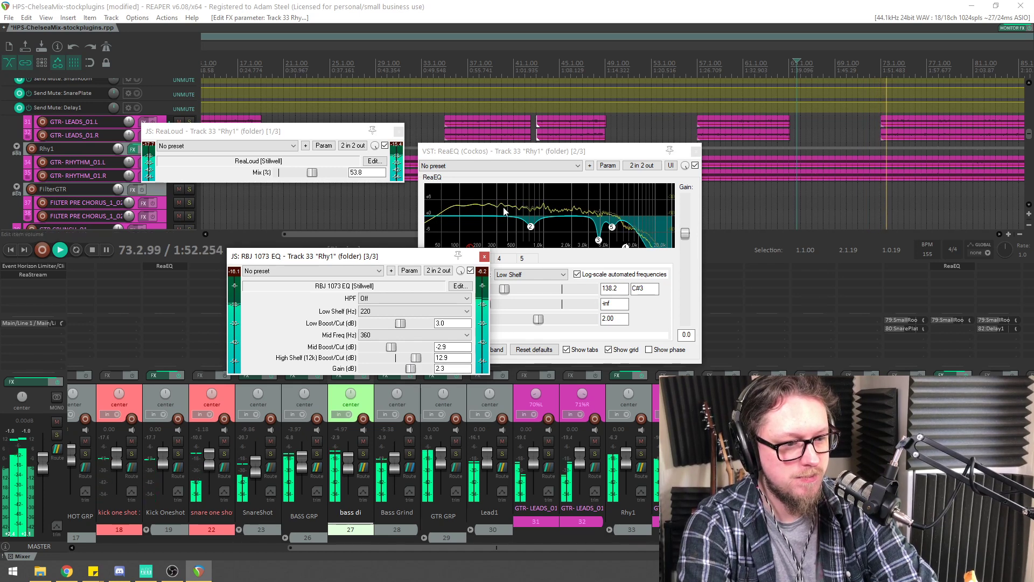
key(space)
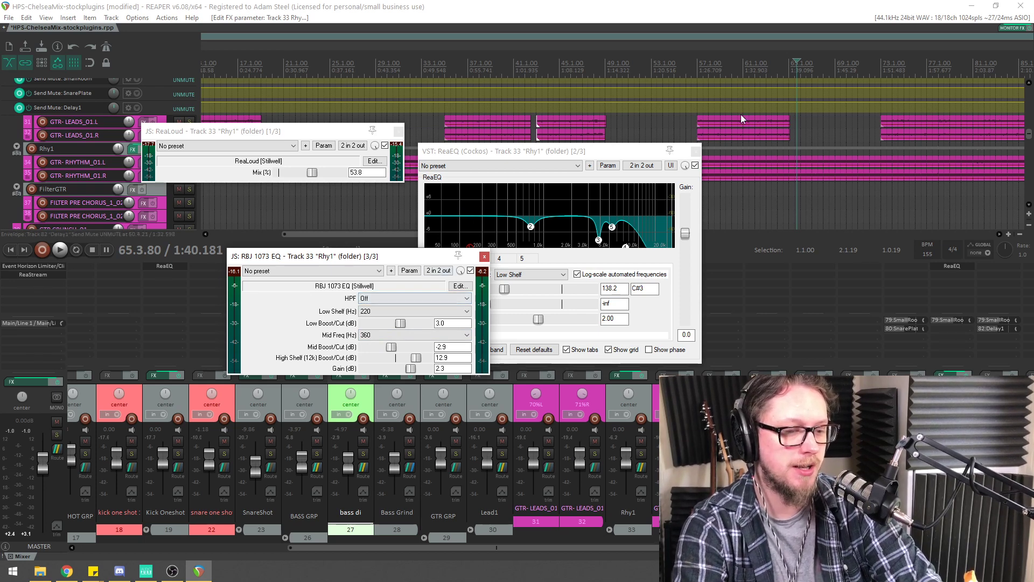
Play the song's intro and close Rhy1's ReaLoud, ReaEQ and RBJ 1073 EQ windows
scroll(466, 61, down, 3)
click(399, 131)
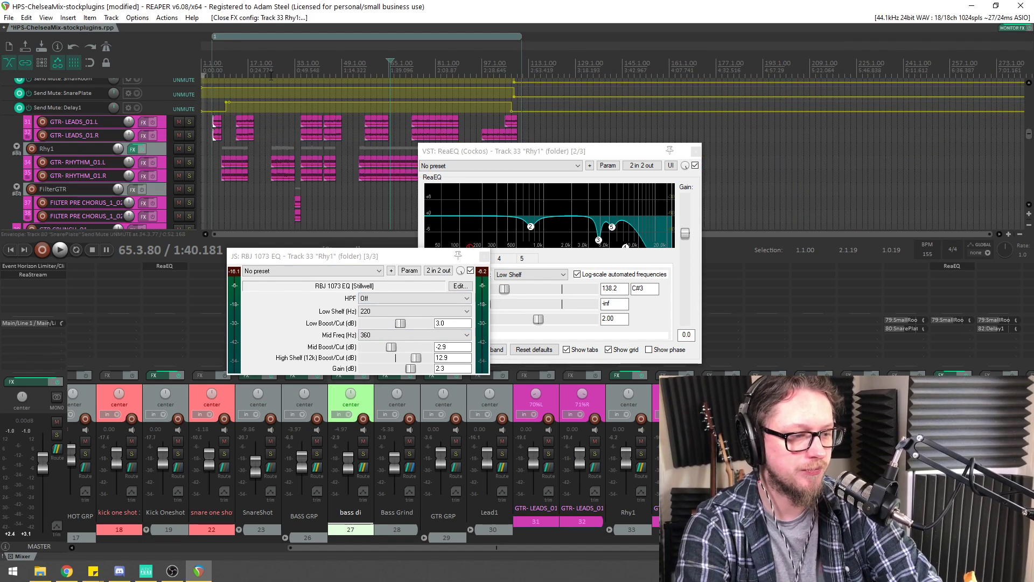
key(space)
scroll(518, 86, up, 4)
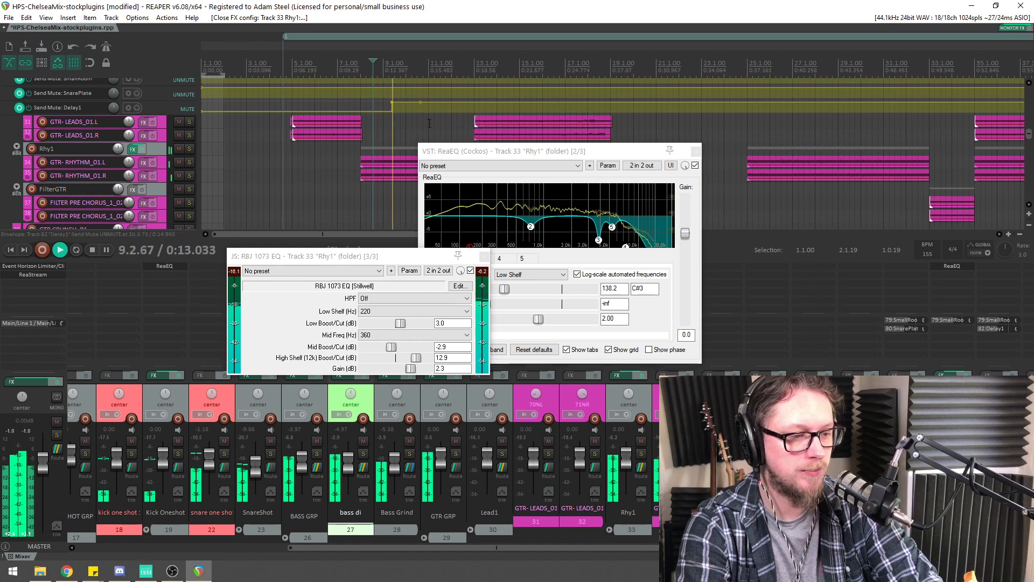
drag(523, 156, 613, 209)
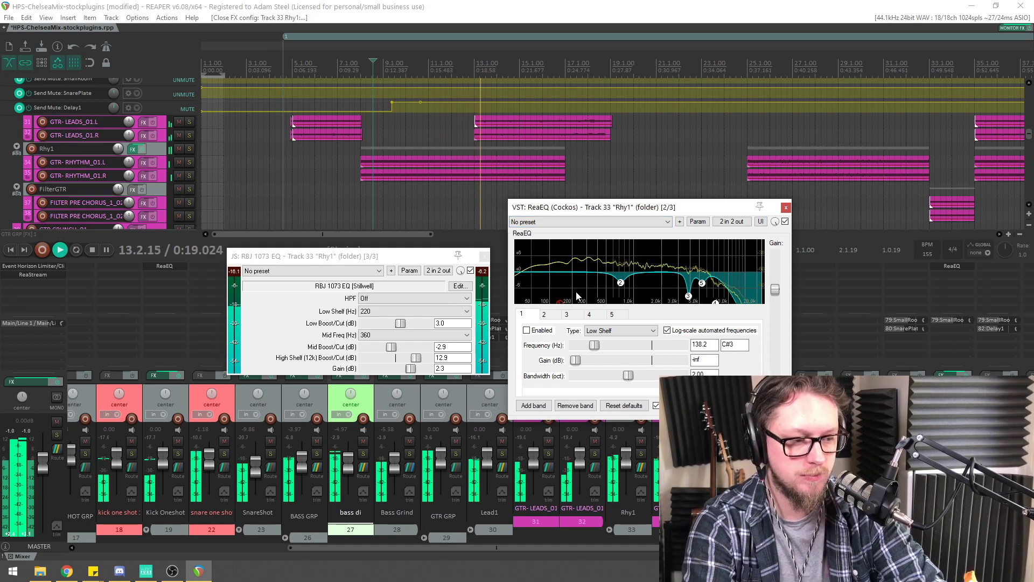
click(786, 208)
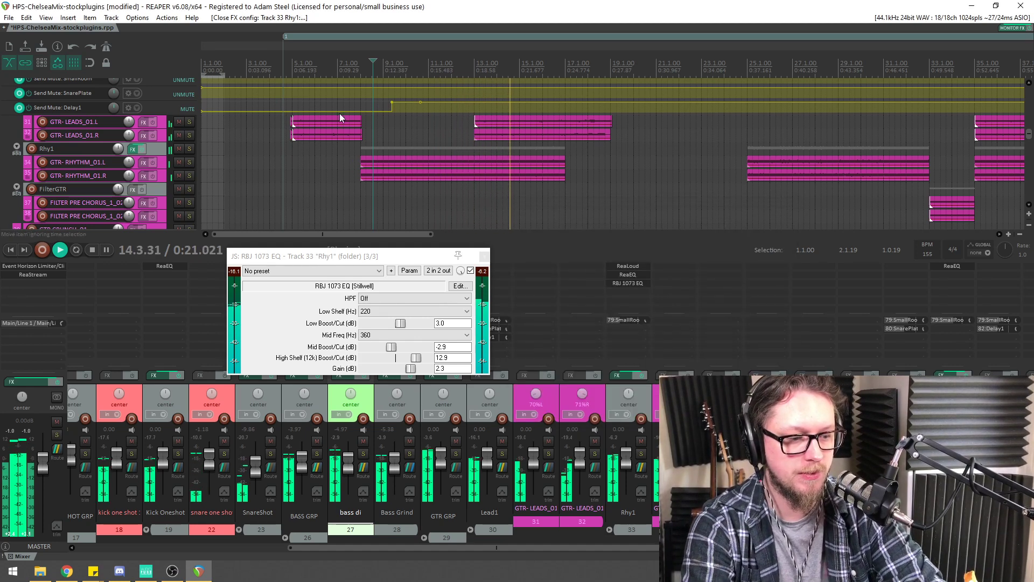
click(325, 66)
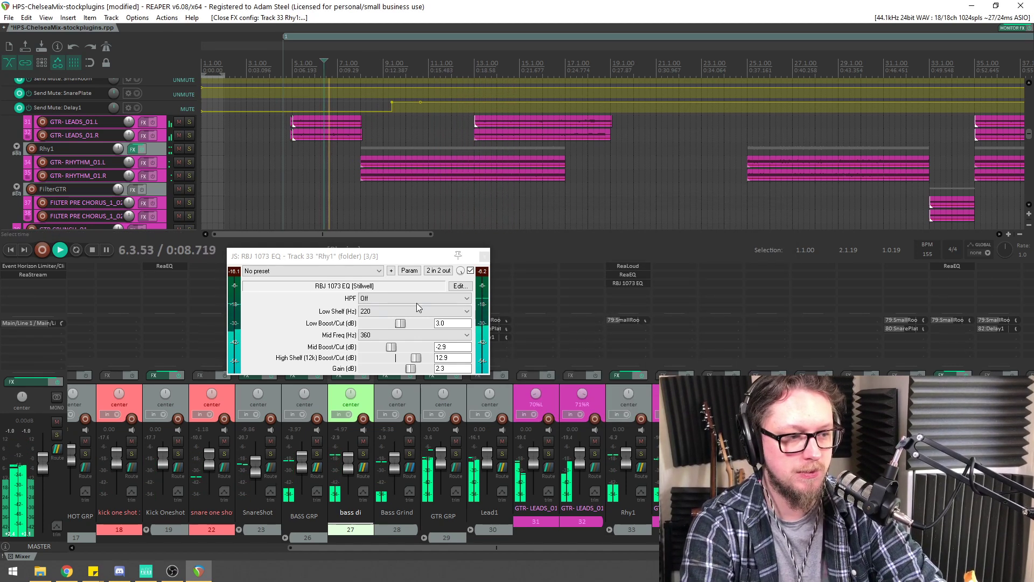
click(484, 256)
key(space)
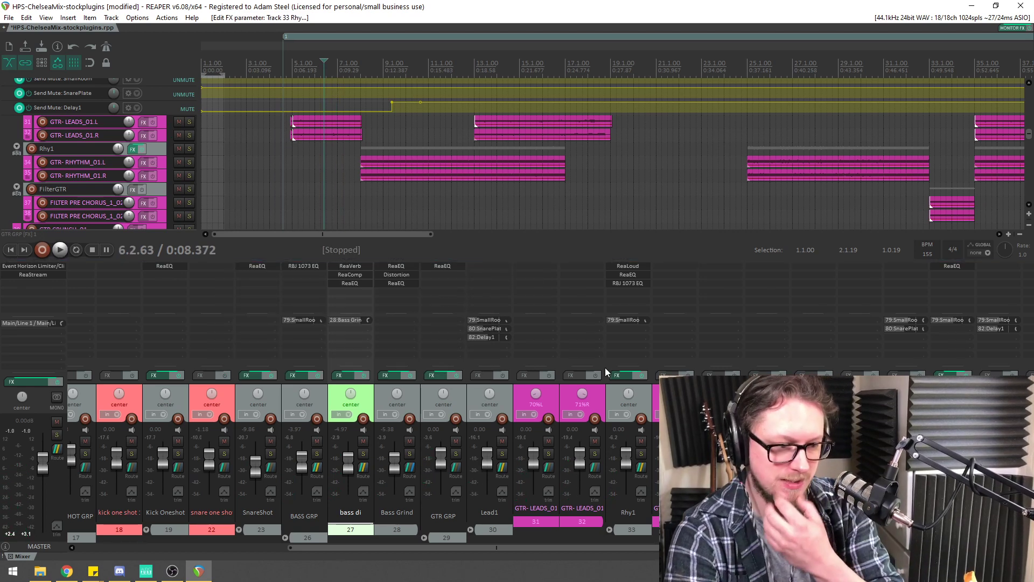
Copy the RBJ 1073 EQ from the Rhy1 track to the Lead1 track
double_click(488, 265)
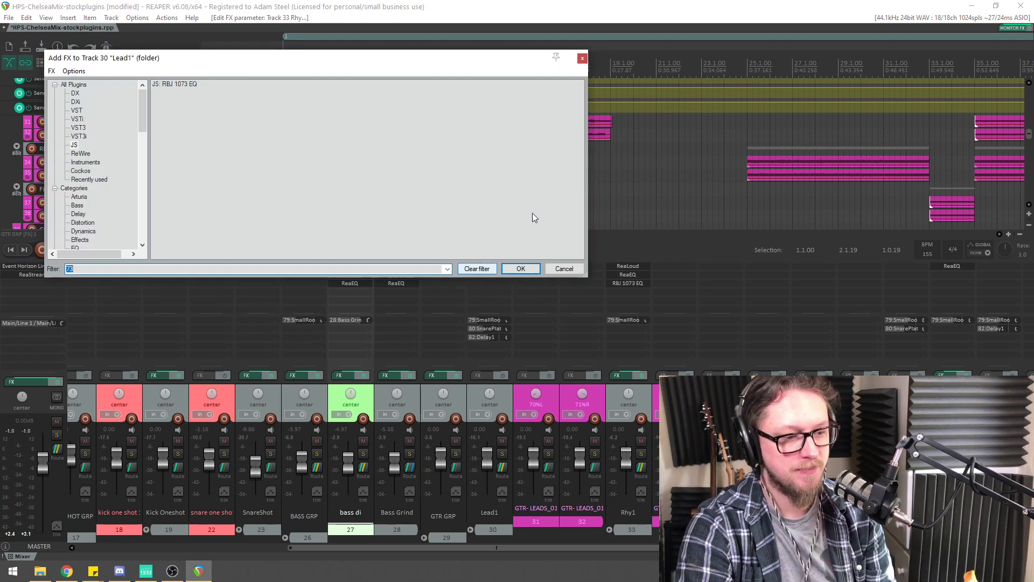
click(548, 269)
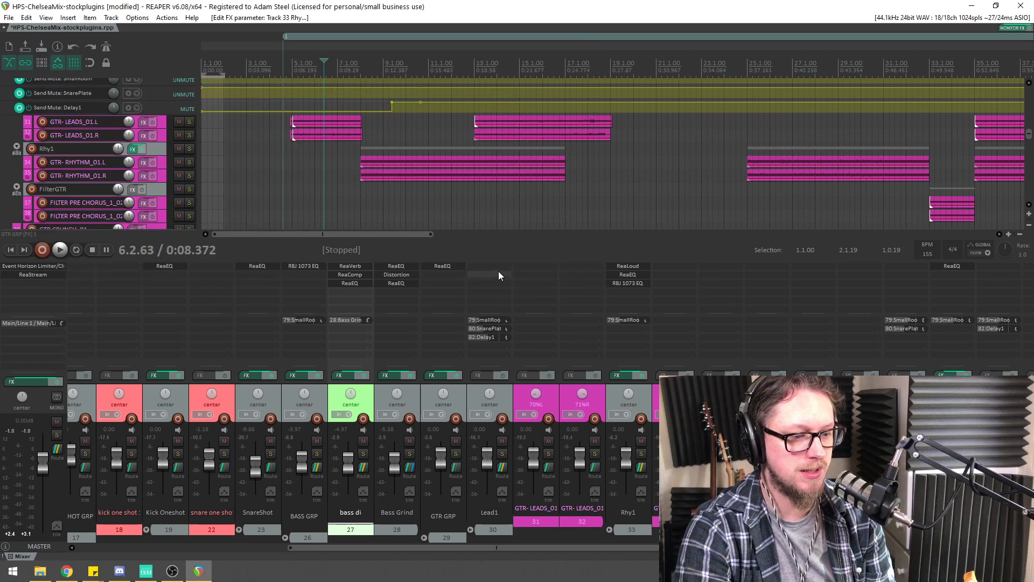
drag(635, 286, 492, 270)
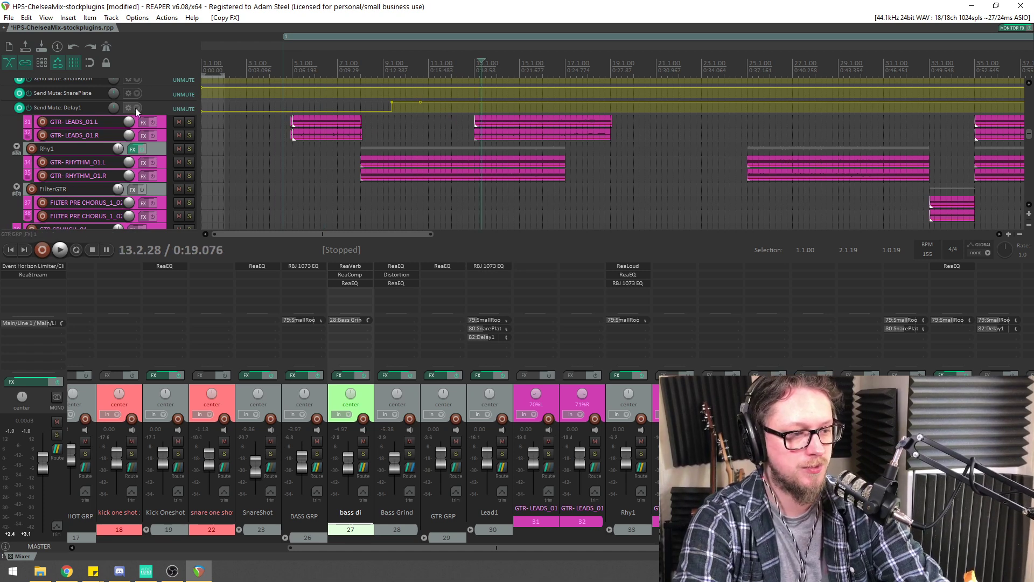
Play the lead part from about bar 13 and solo the Lead1 track
click(507, 456)
key(space)
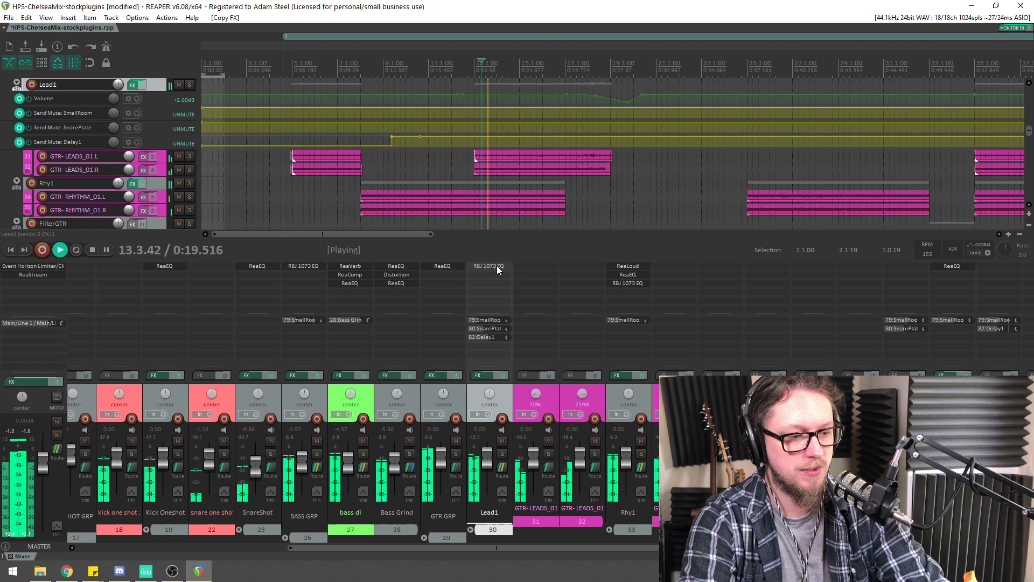
click(502, 453)
key(space)
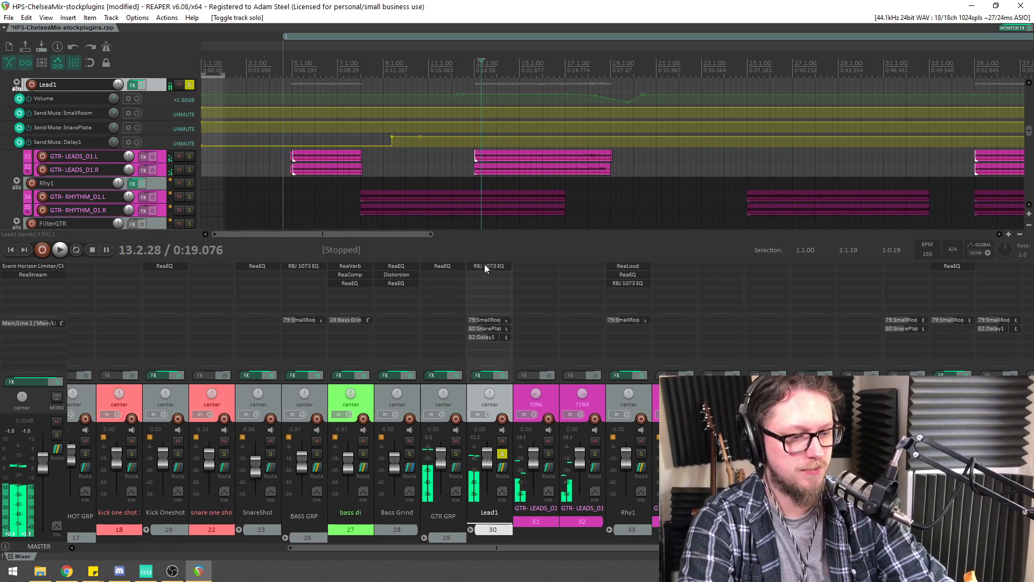
Set Lead1's RBJ 1073 EQ high-pass filter to 160 and its low boost to 5.2 dB during playback
click(484, 266)
key(space)
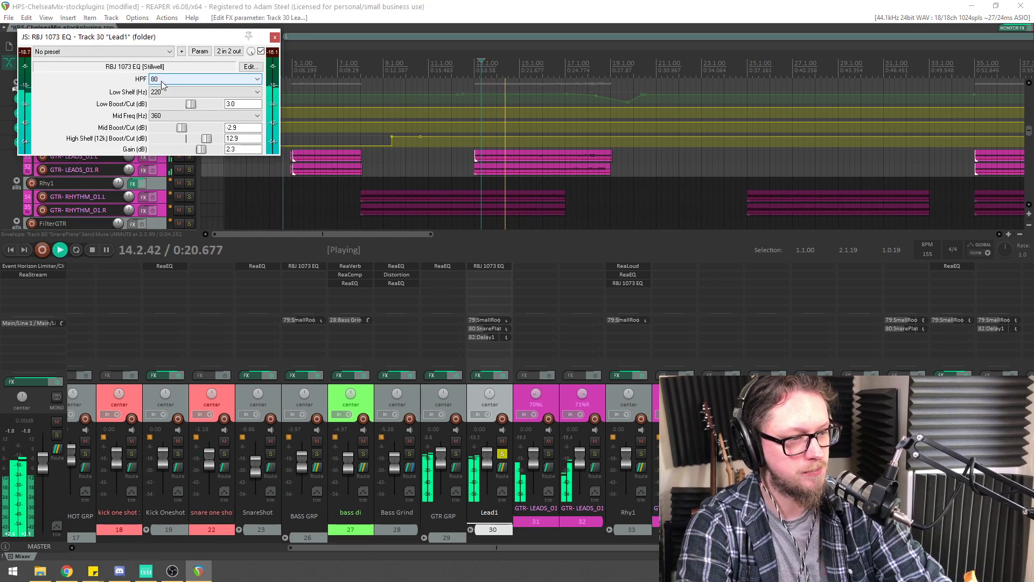
scroll(162, 81, down, 1)
drag(153, 41, 245, 179)
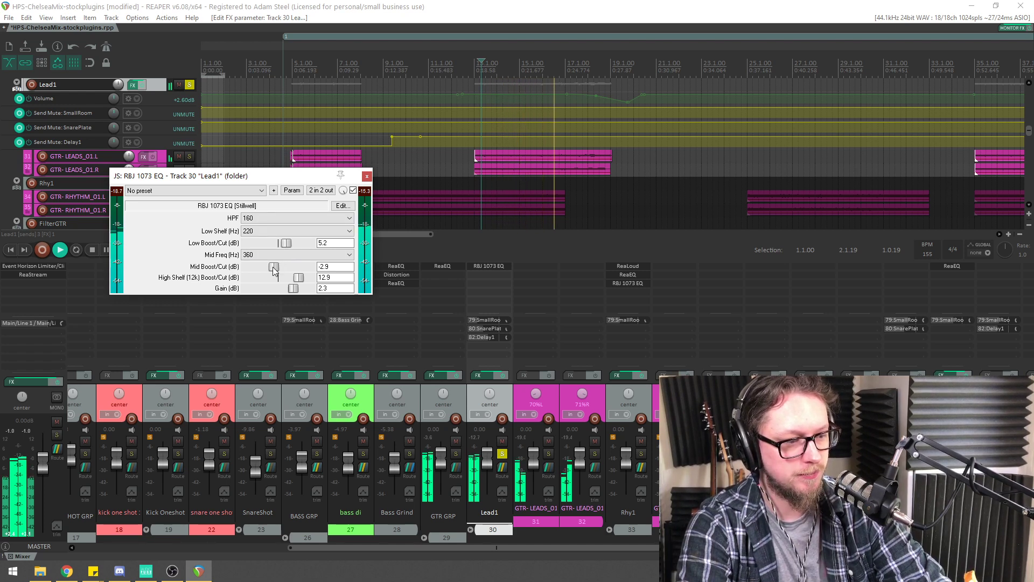
Set Lead1's RBJ 1073 EQ mid cut to -3.4 dB and high shelf boost to 17.6 dB, and replay the lead part
drag(273, 268, 292, 267)
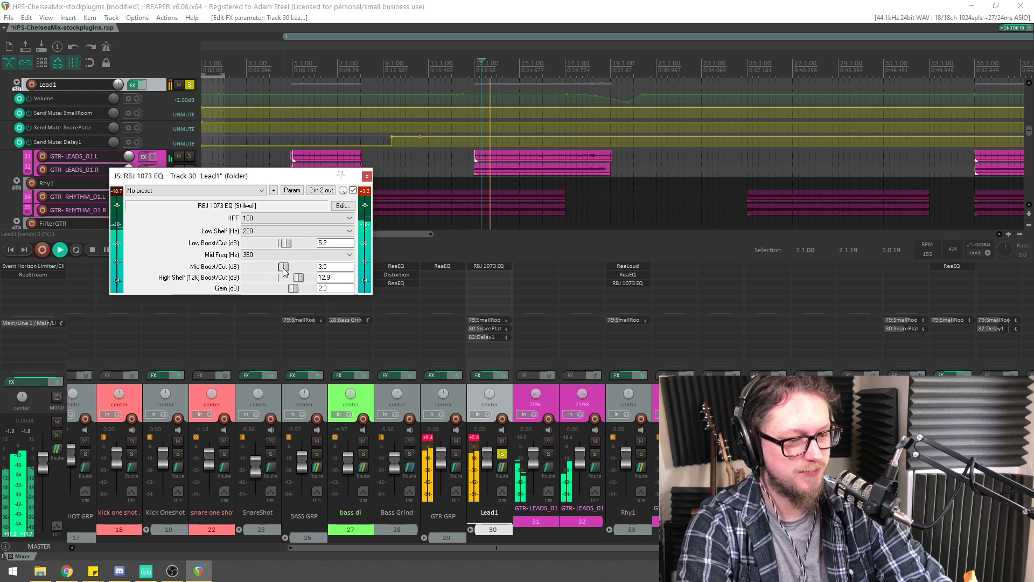
key(space)
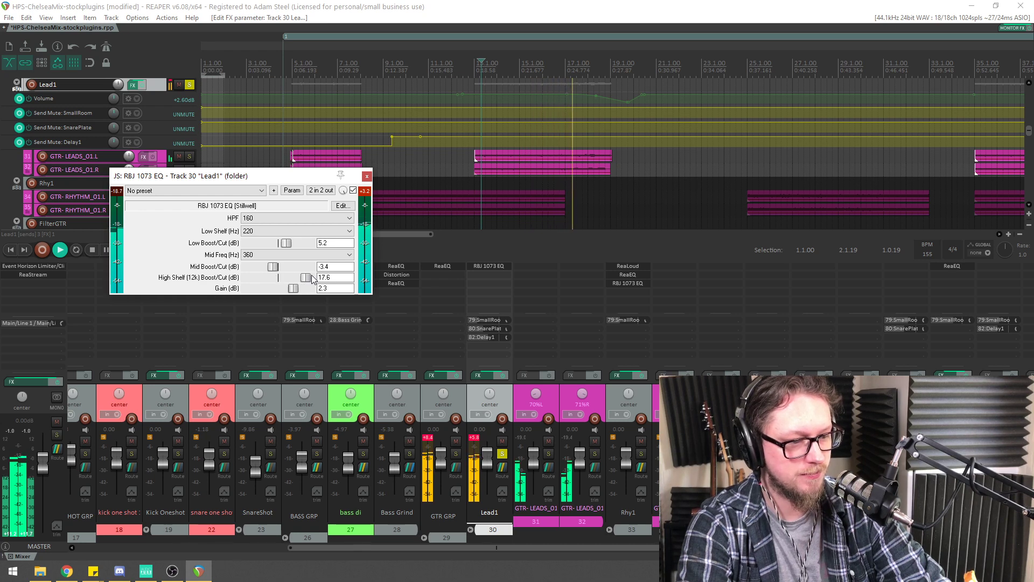
drag(273, 176, 251, 214)
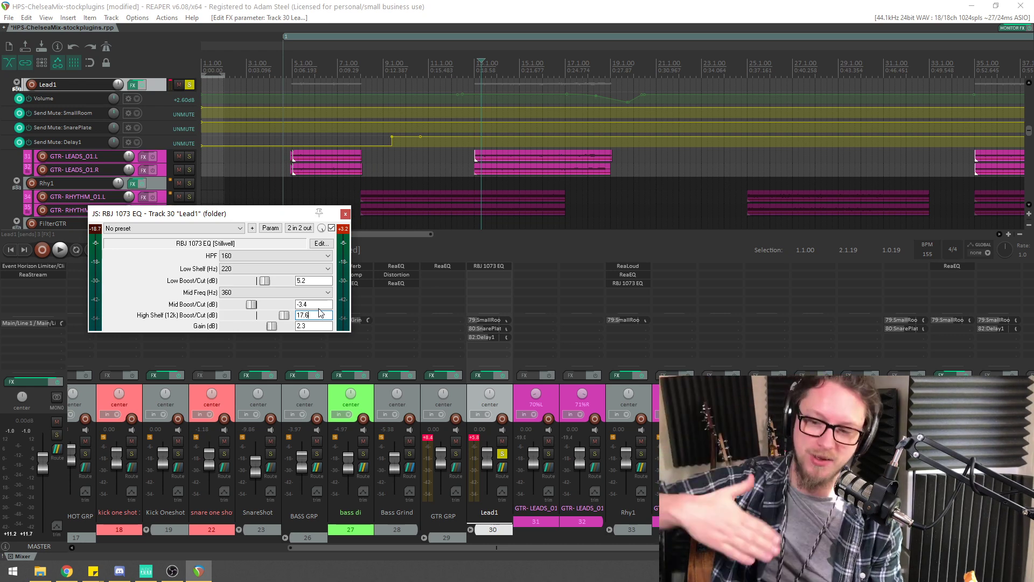
key(space)
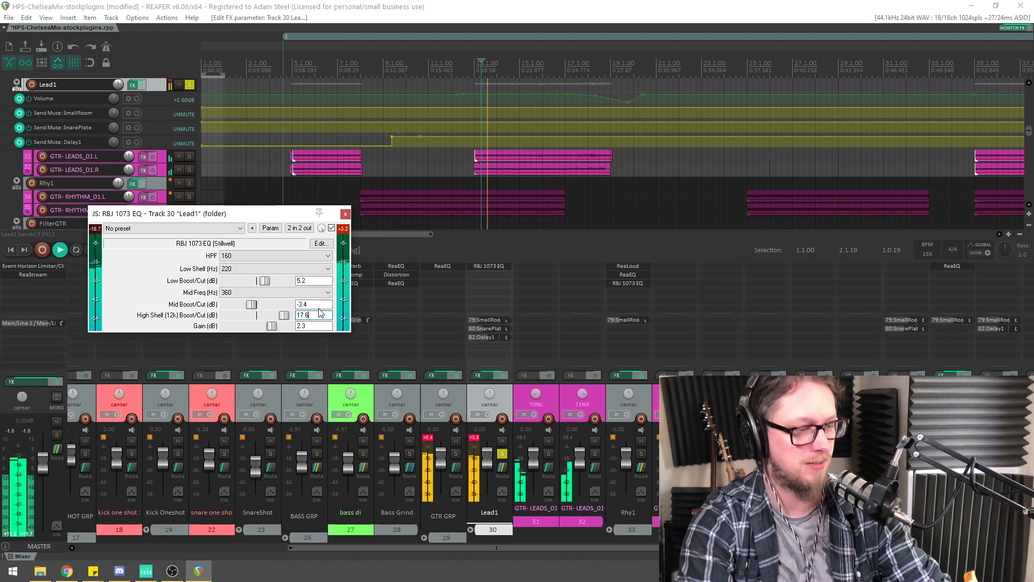
Compare the soloed Lead1 track with its RBJ 1073 EQ bypassed and active during playback
click(332, 228)
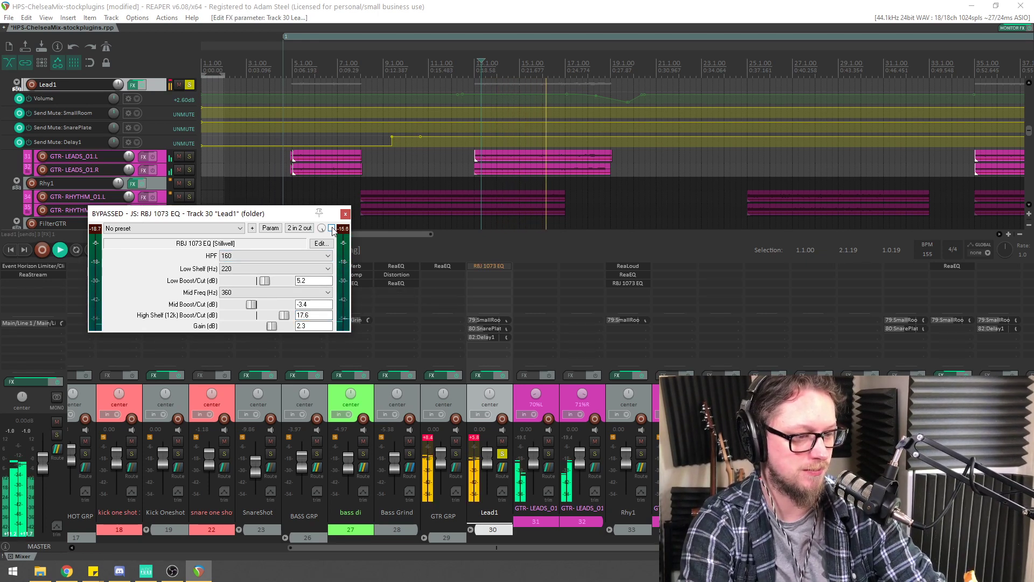
click(332, 228)
key(space)
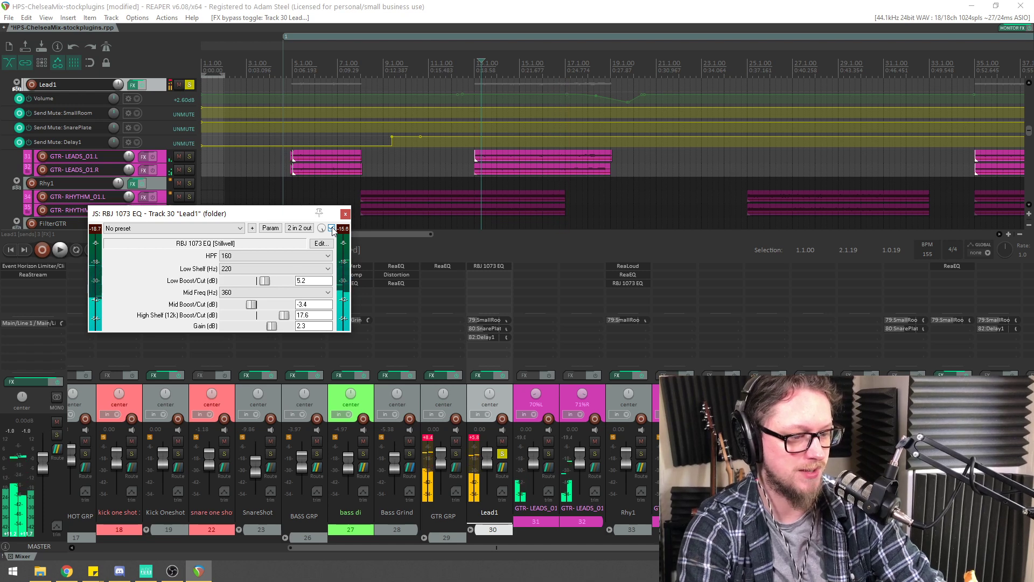
Solo Rhy1 alongside Lead1 and compare playback from about bar 12 with Lead1's RBJ 1073 EQ bypassed and active
click(332, 228)
click(641, 454)
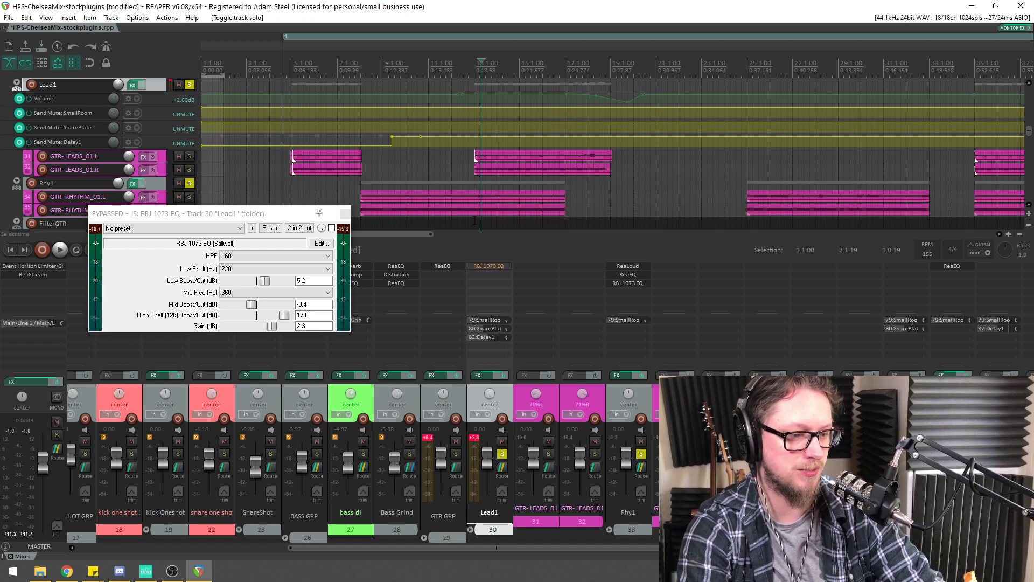
click(461, 88)
key(space)
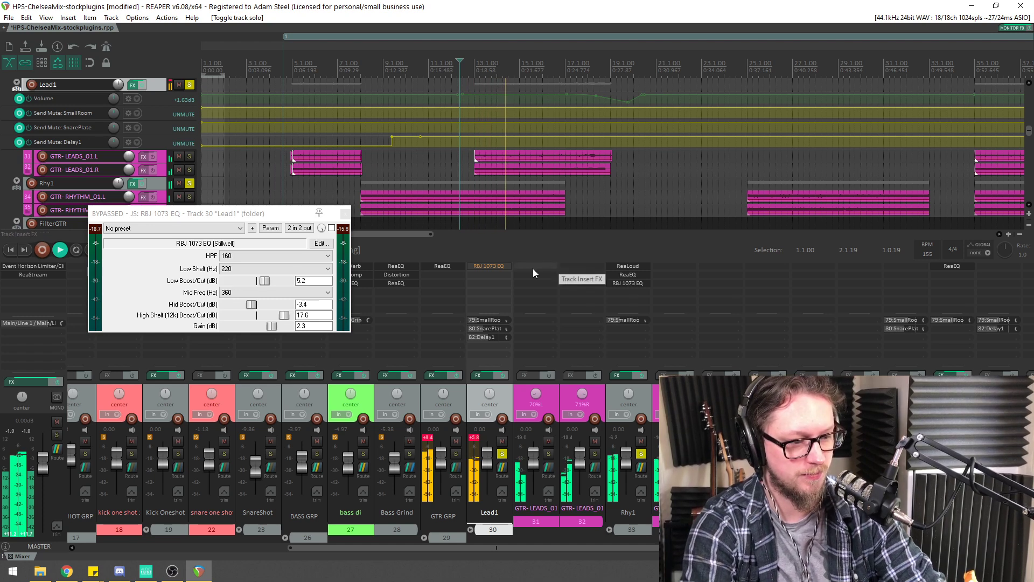
click(332, 228)
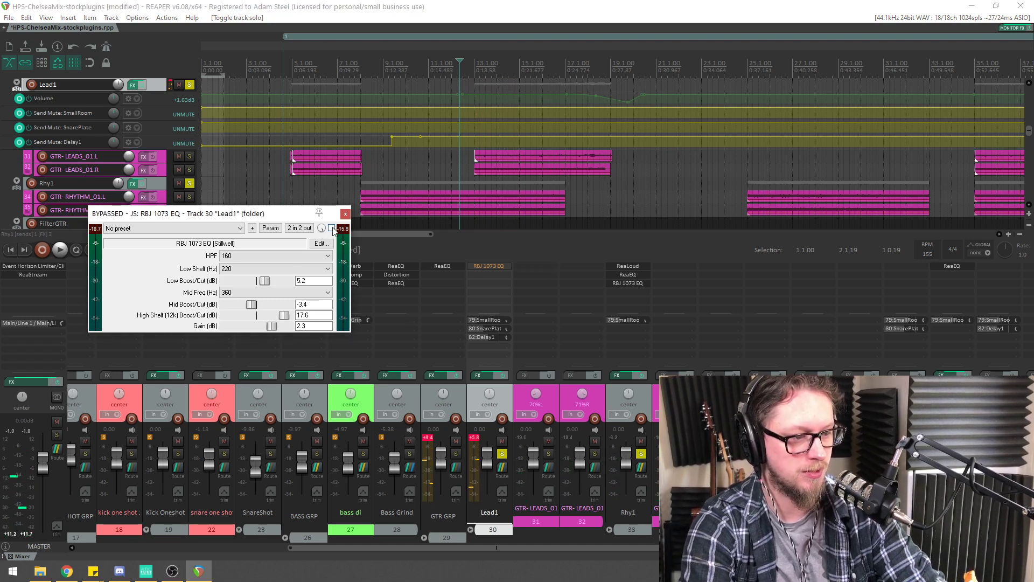
key(space)
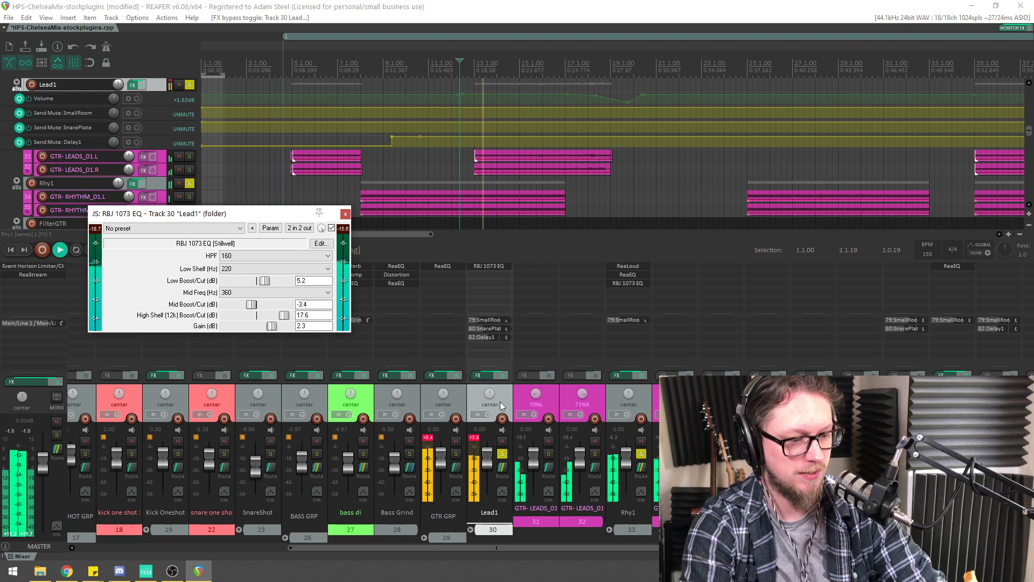
key(space)
Add a ReaEQ (Cockos) to the Lead1 track from the full plugin list filtered by "eq"
double_click(488, 273)
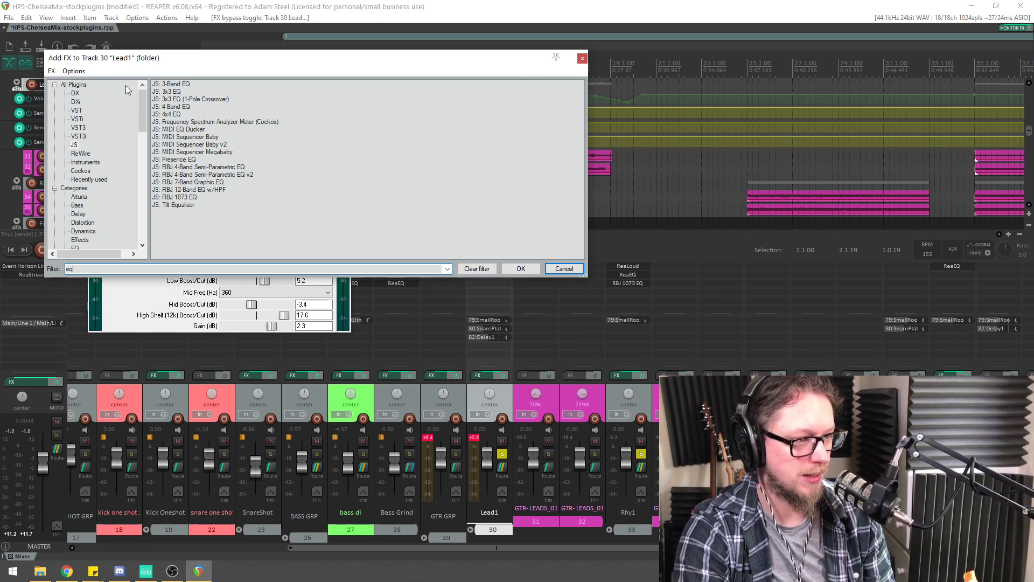
click(74, 85)
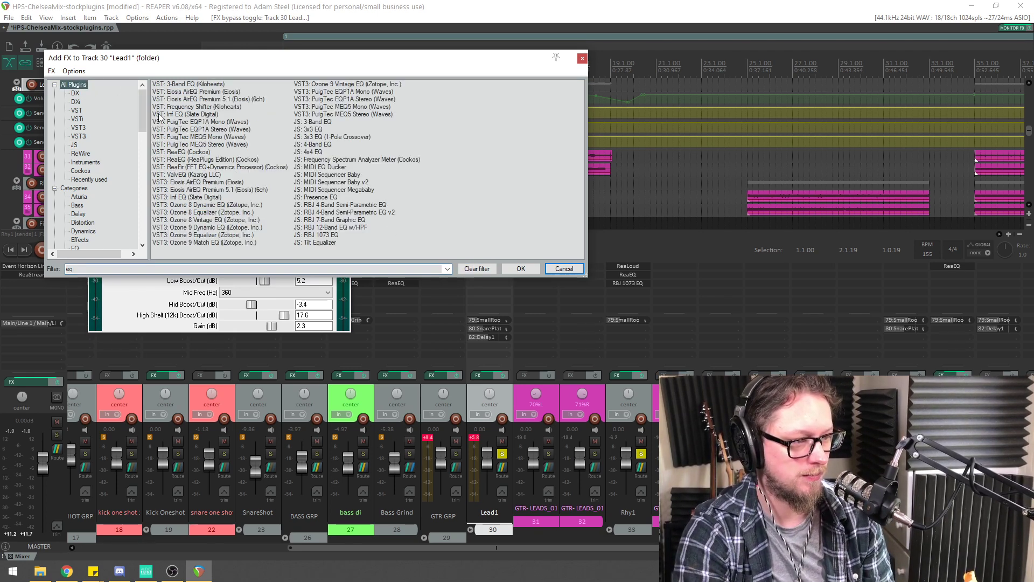
double_click(172, 152)
drag(212, 230, 260, 230)
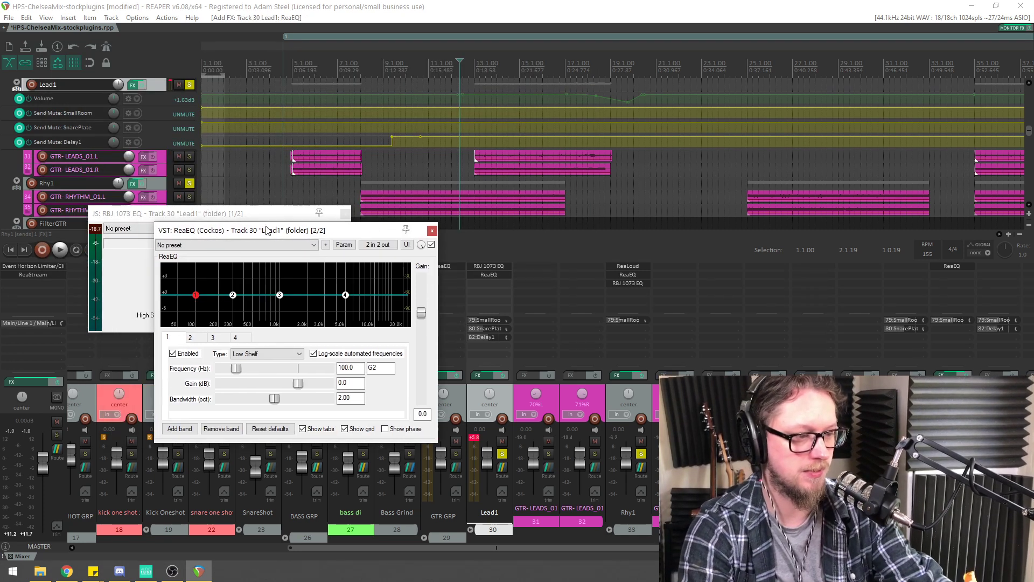
Boost band 3 of Lead1's ReaEQ by 3.8 dB at about 2661 Hz and replay both guitars from about bar 5
drag(278, 295, 318, 290)
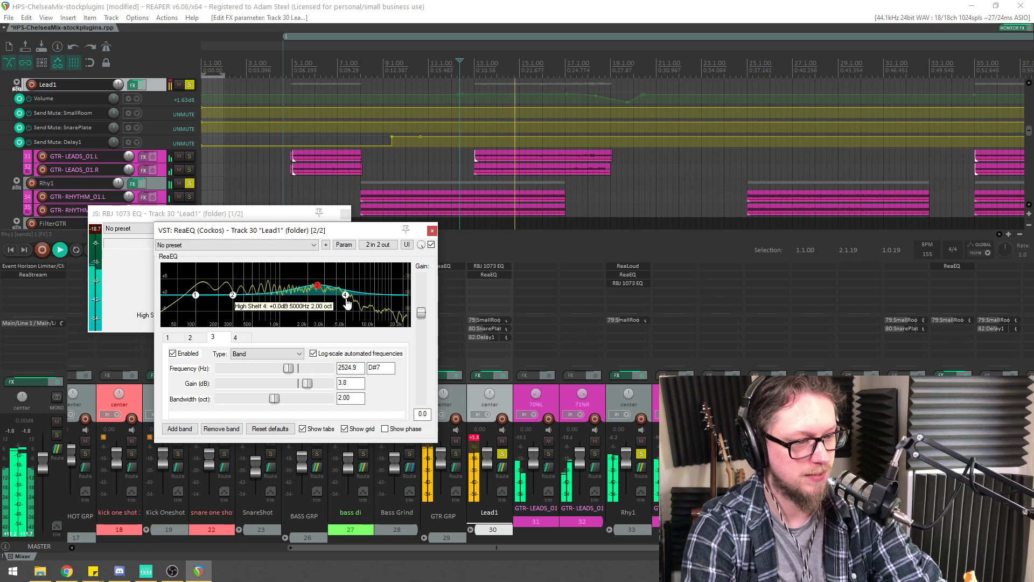
drag(318, 289, 320, 290)
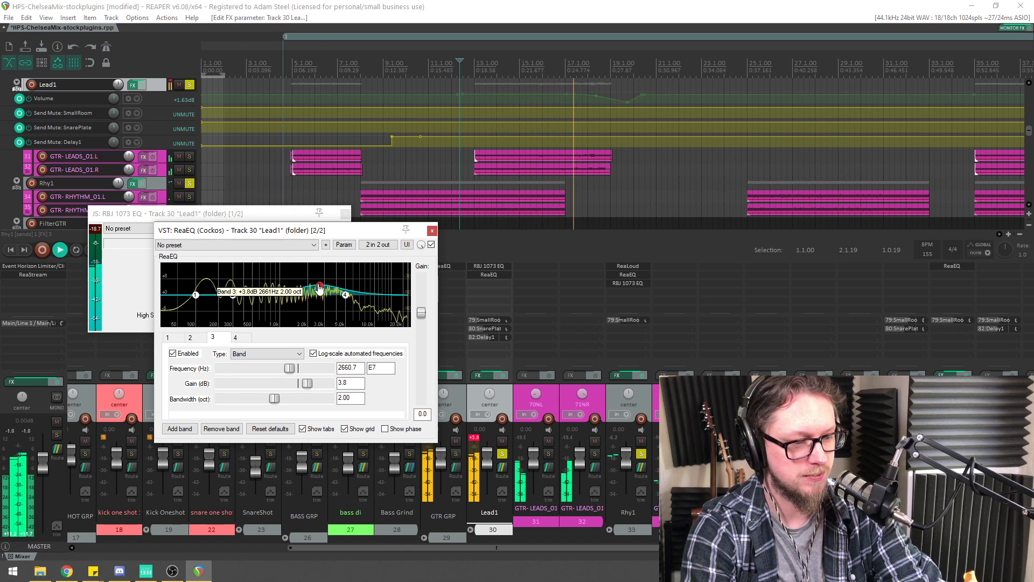
key(space)
key(space)
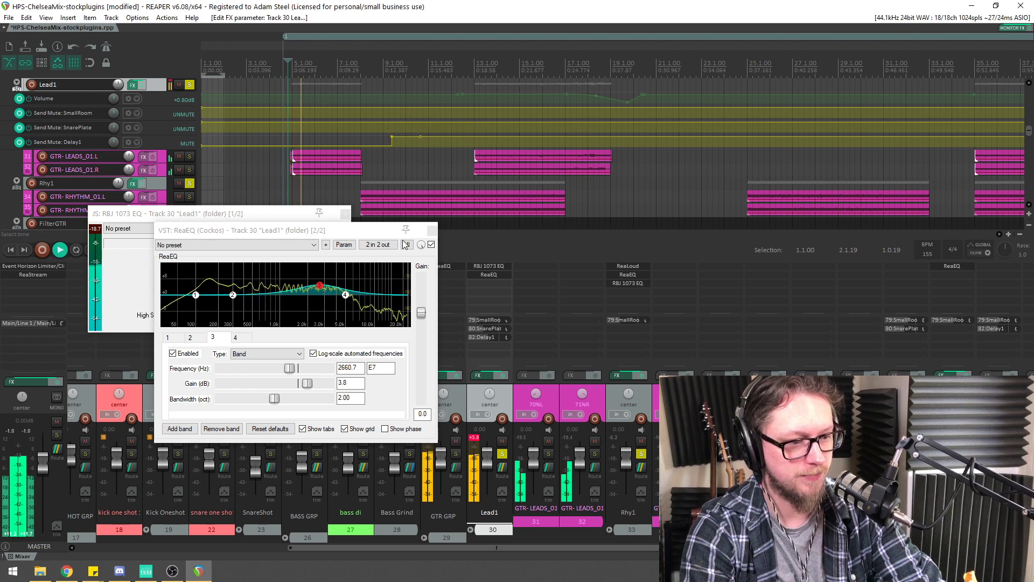
click(431, 231)
click(345, 215)
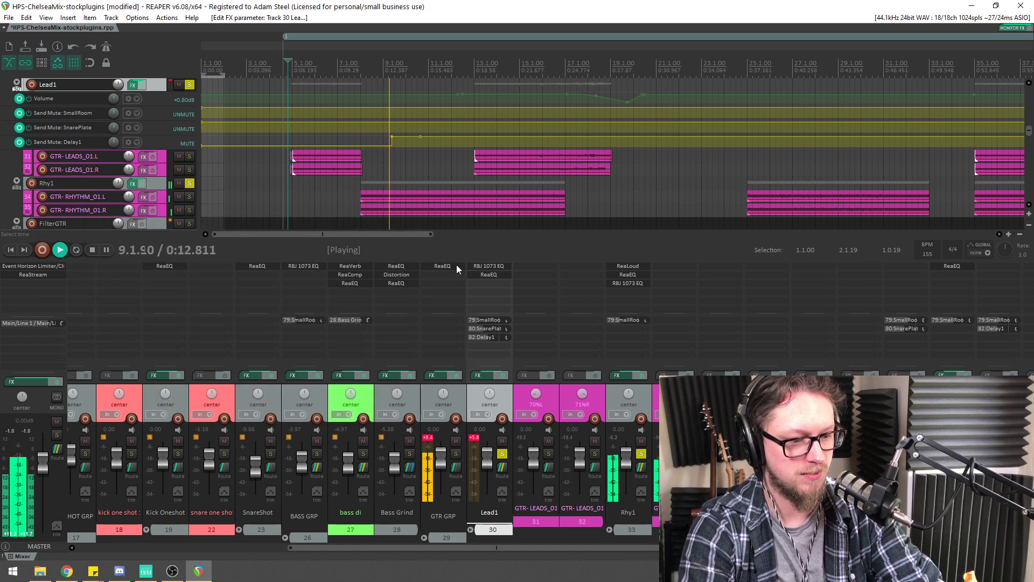
Set the high-pass filter of Rhy1's RBJ 1073 EQ to 160 and replay from about bar 8
click(629, 284)
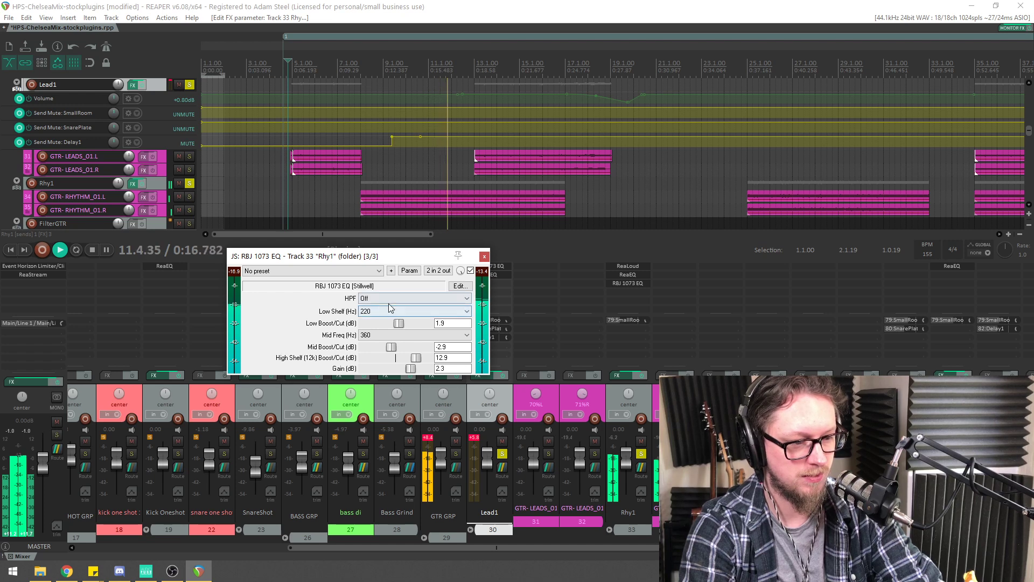
scroll(378, 298, down, 1)
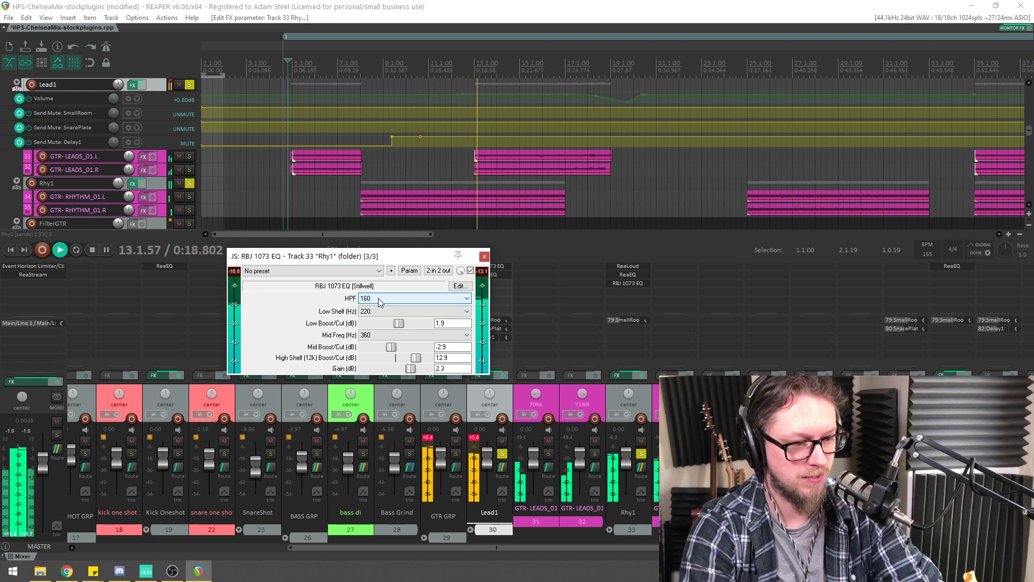
key(space)
key(space)
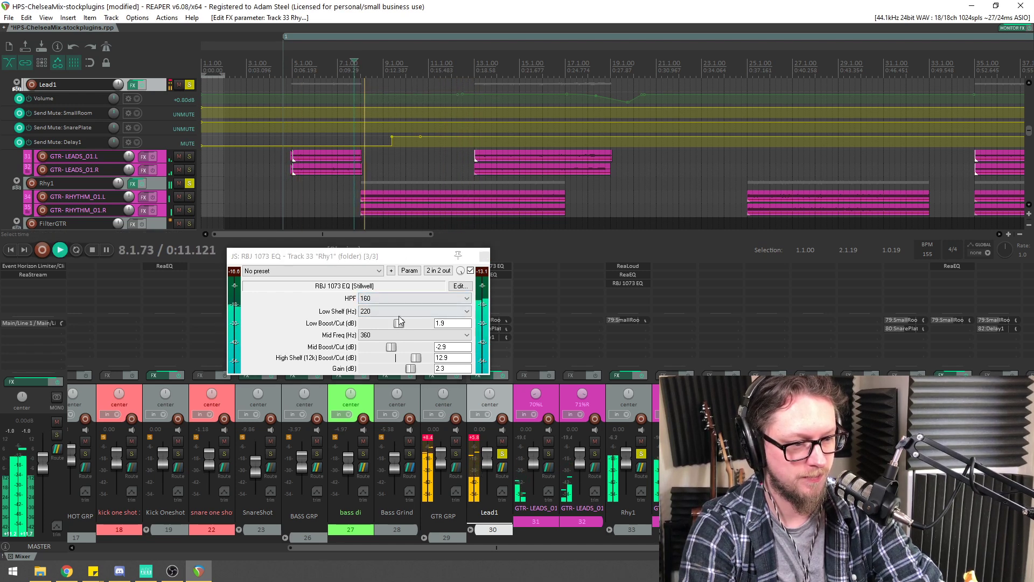
click(484, 257)
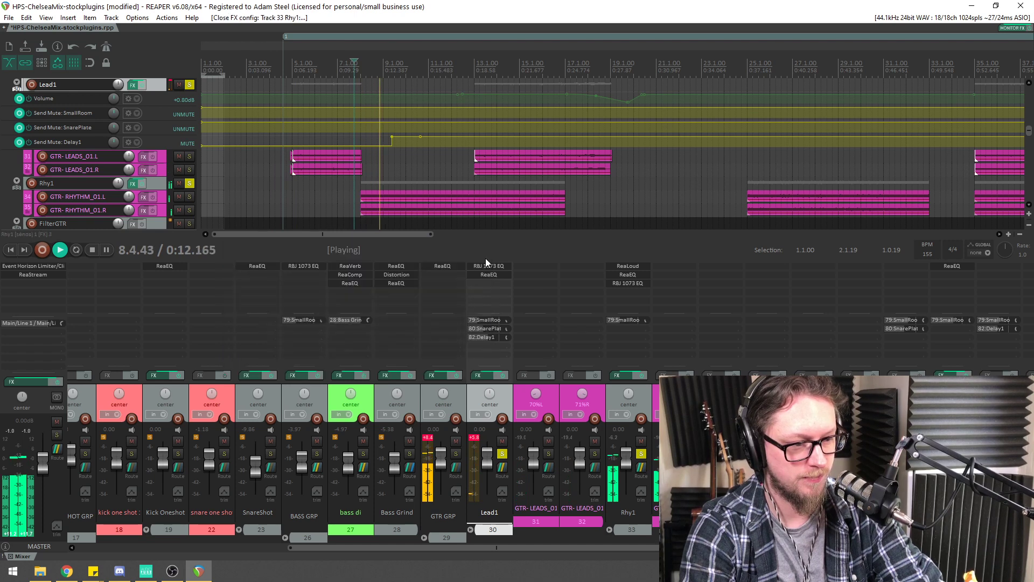
Unsolo all tracks and play the full mix from about bar 5
click(290, 60)
key(ctrl+alt+F10)
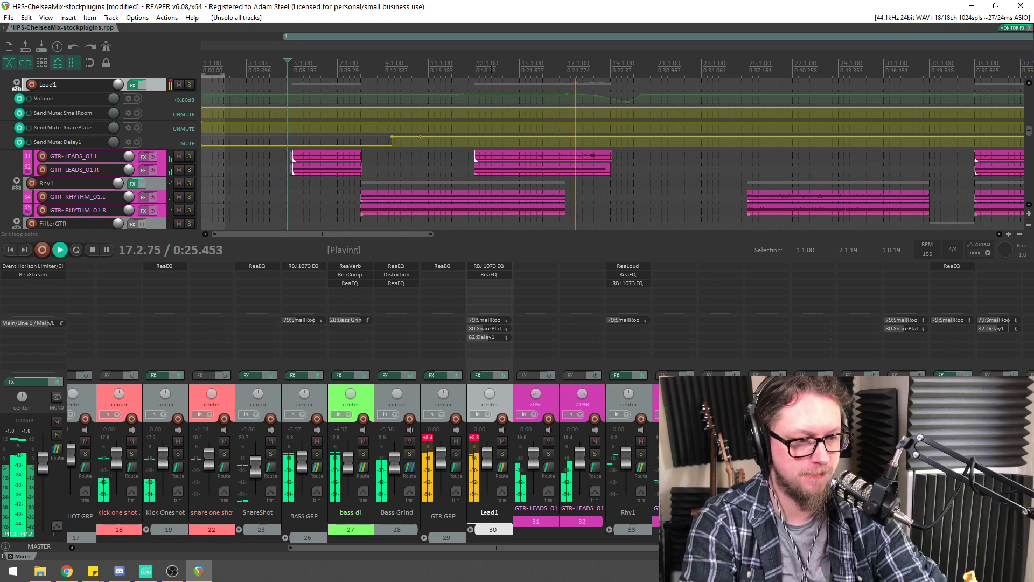
Lower Lead1's volume envelope by 2 dB to +0.60 dB, enlarge its lane and replay from about bar 12
click(466, 67)
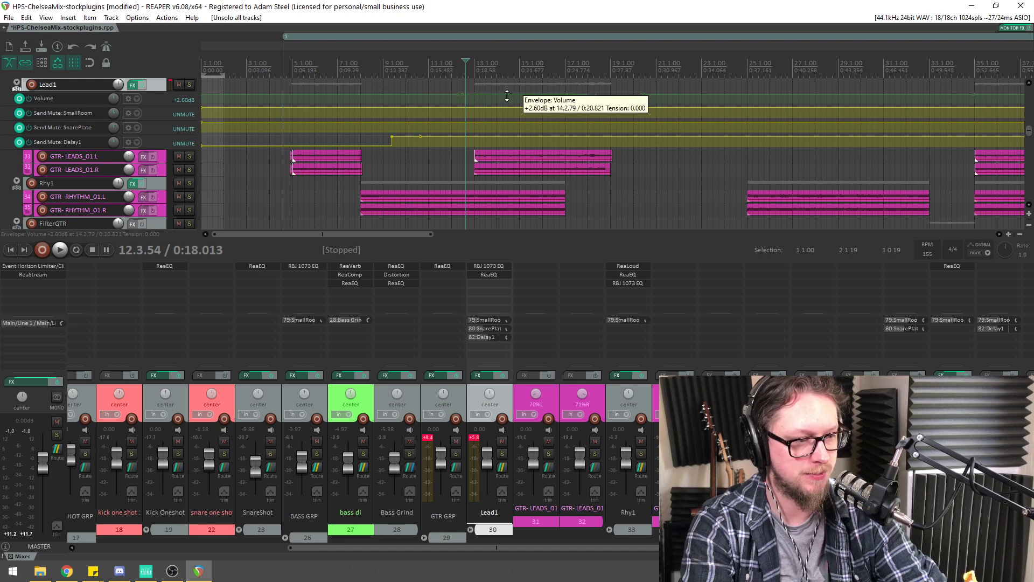
drag(508, 95, 508, 97)
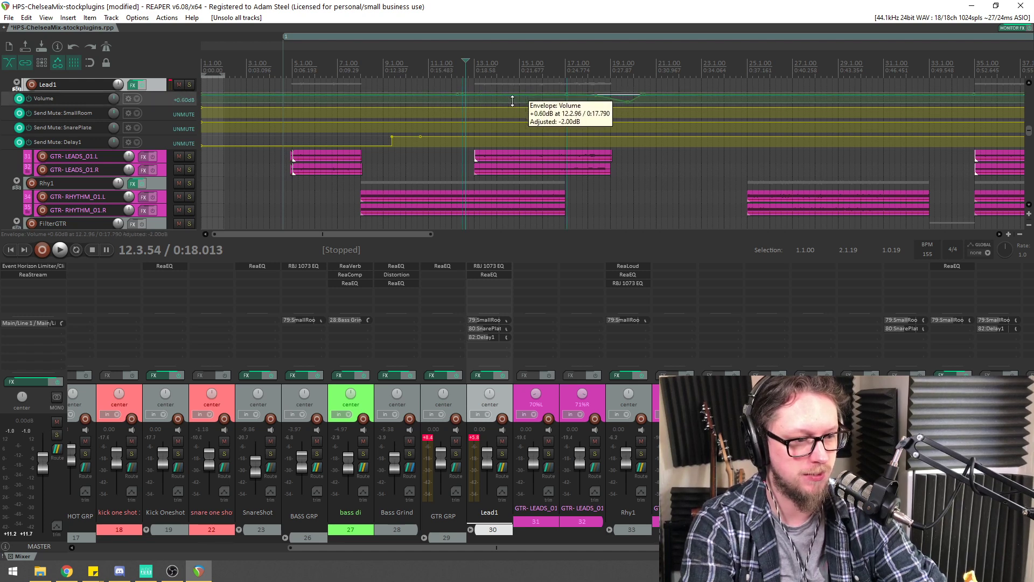
drag(185, 106, 187, 175)
key(space)
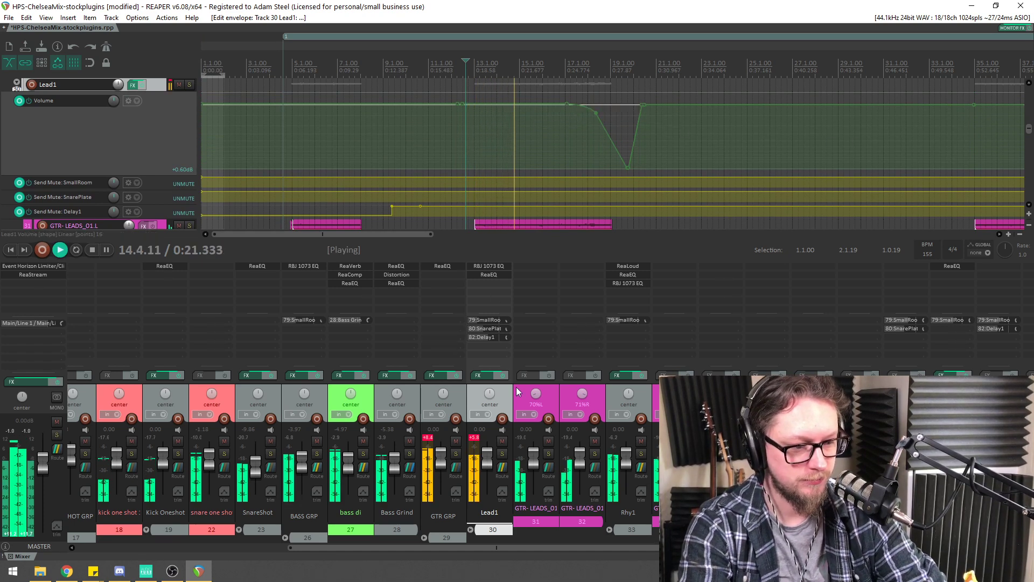
Pan GTR-LEADS_01.L to 75% left and GTR-LEADS_01.R to 84% right during playback
click(559, 396)
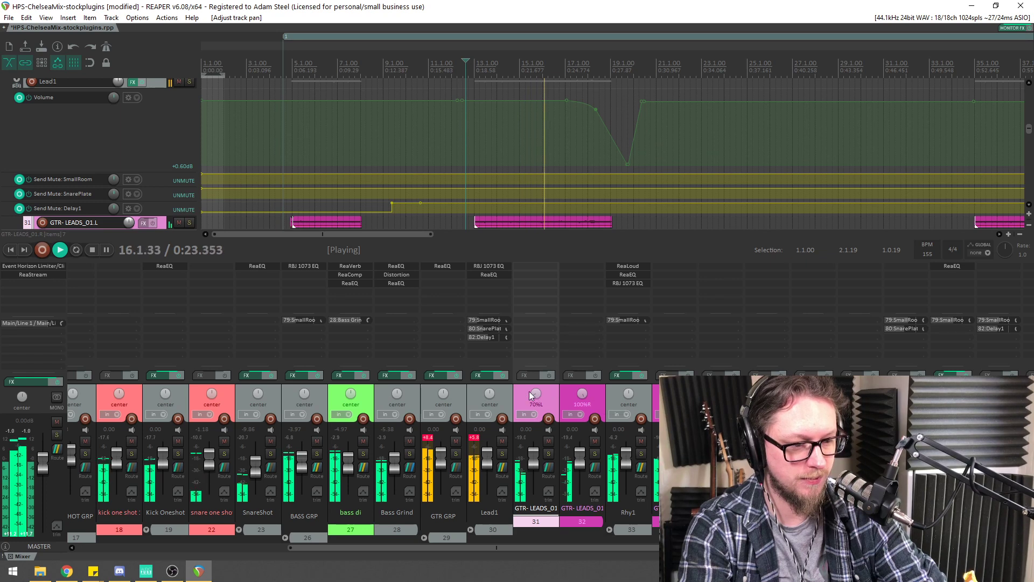
drag(536, 393, 582, 401)
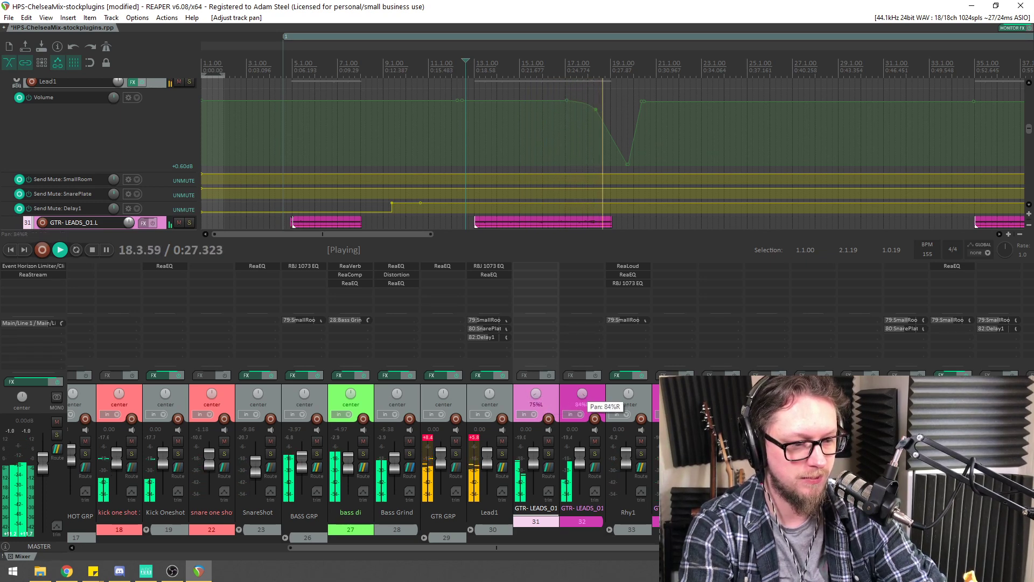
Solo the FilterGTR track and play its pre-chorus part from bar 33
drag(1028, 131, 1033, 141)
scroll(780, 127, down, 2)
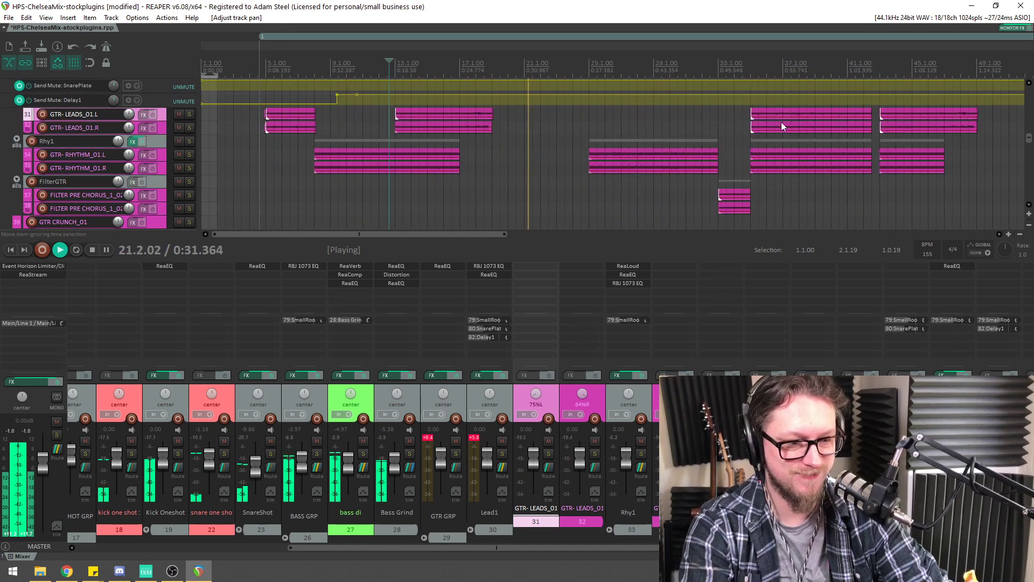
scroll(540, 139, up, 2)
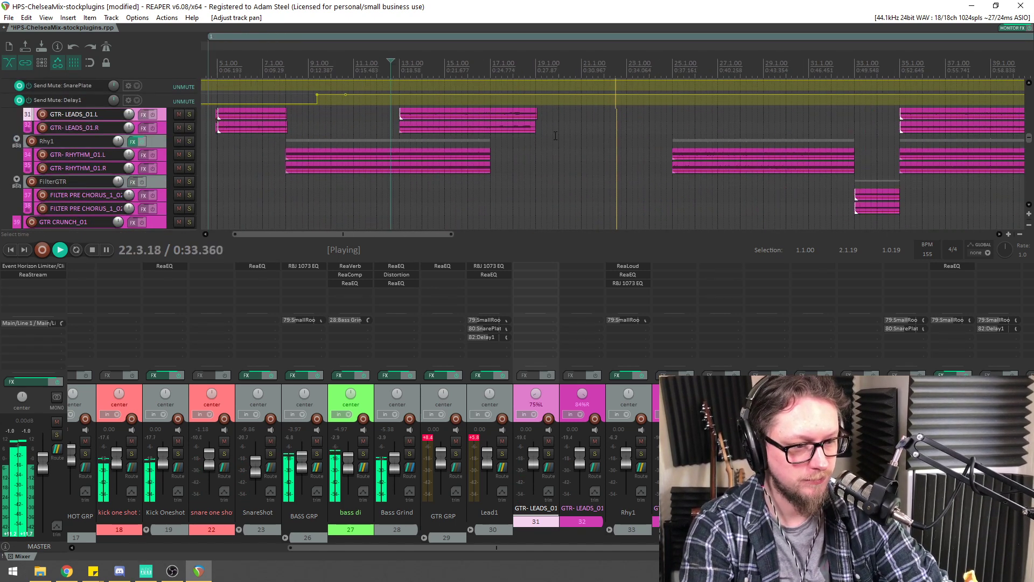
drag(411, 236, 440, 239)
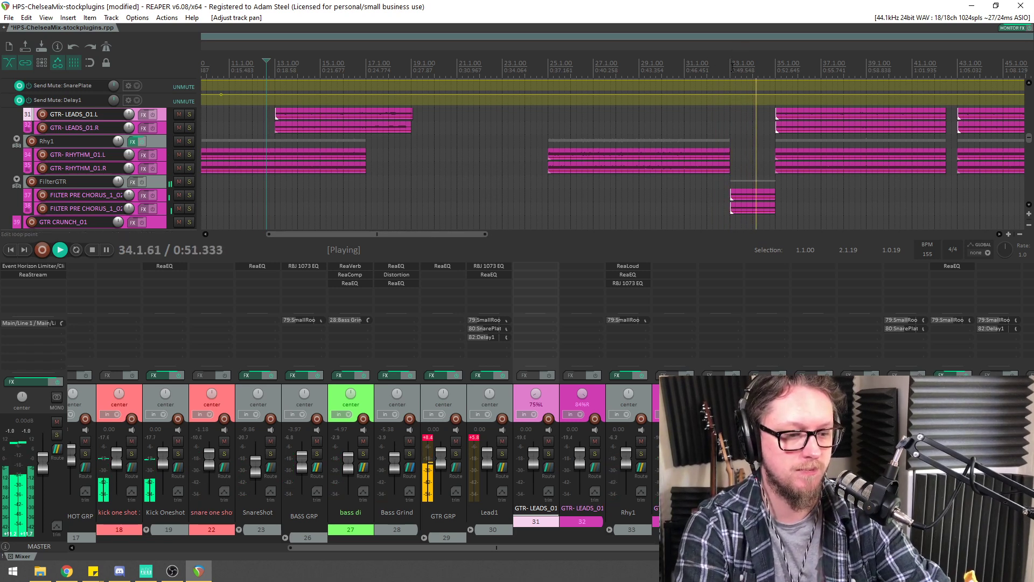
scroll(525, 60, up, 5)
key(space)
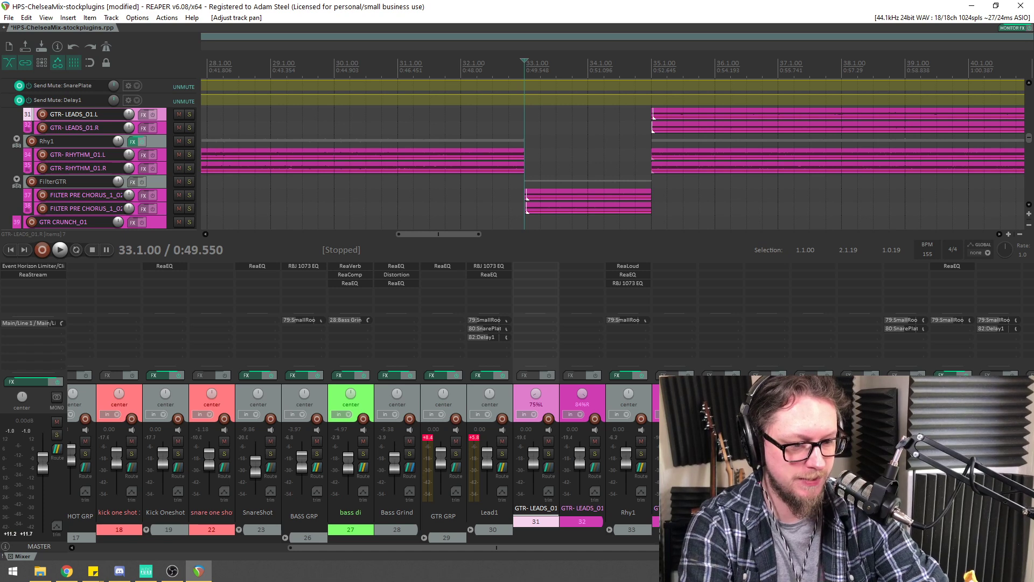
click(189, 182)
key(space)
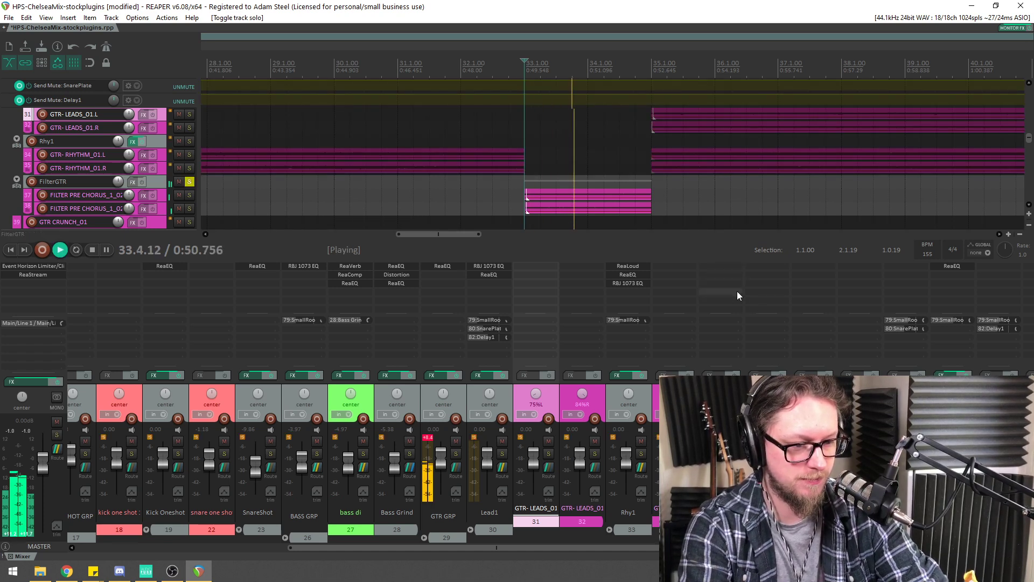
Copy the RBJ 1073 EQ and ReaEQ from Lead1 to the FilterGTR track and replay its part
key(space)
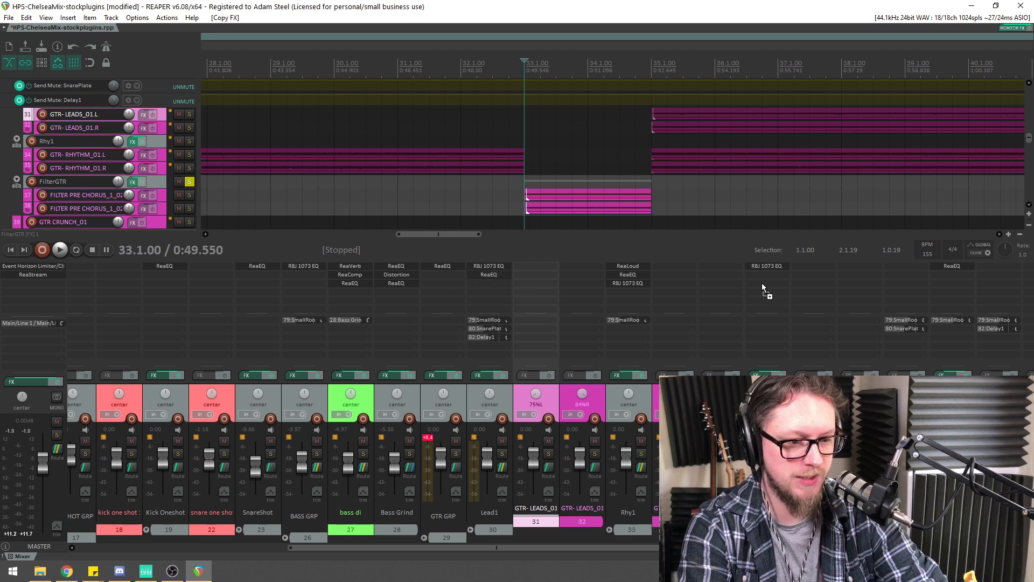
drag(761, 289, 774, 270)
key(space)
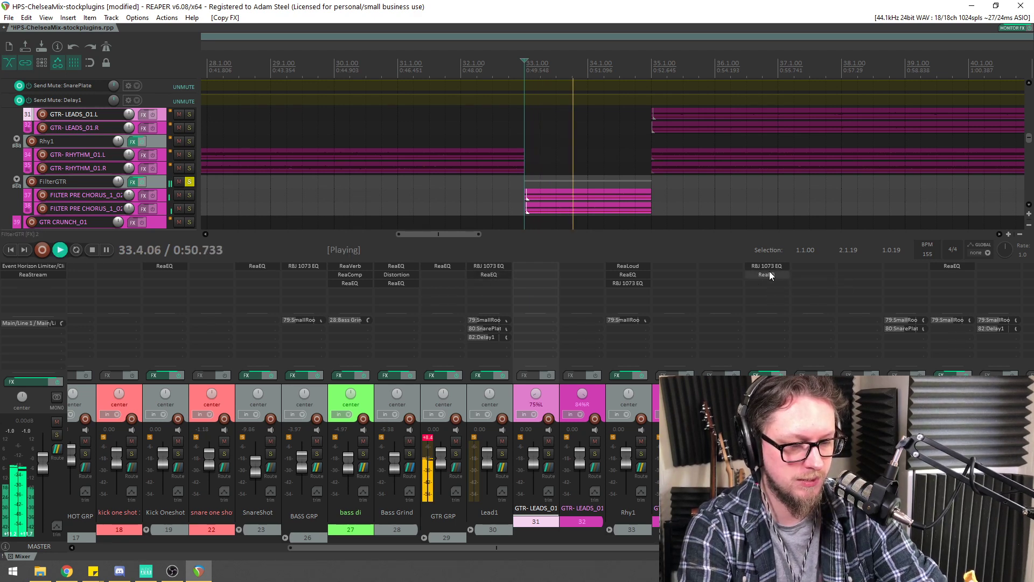
key(space)
Set FilterGTR's RBJ 1073 EQ low boost to 0.0 dB and high shelf boost to 7.2 dB, replaying from bar 33
click(768, 266)
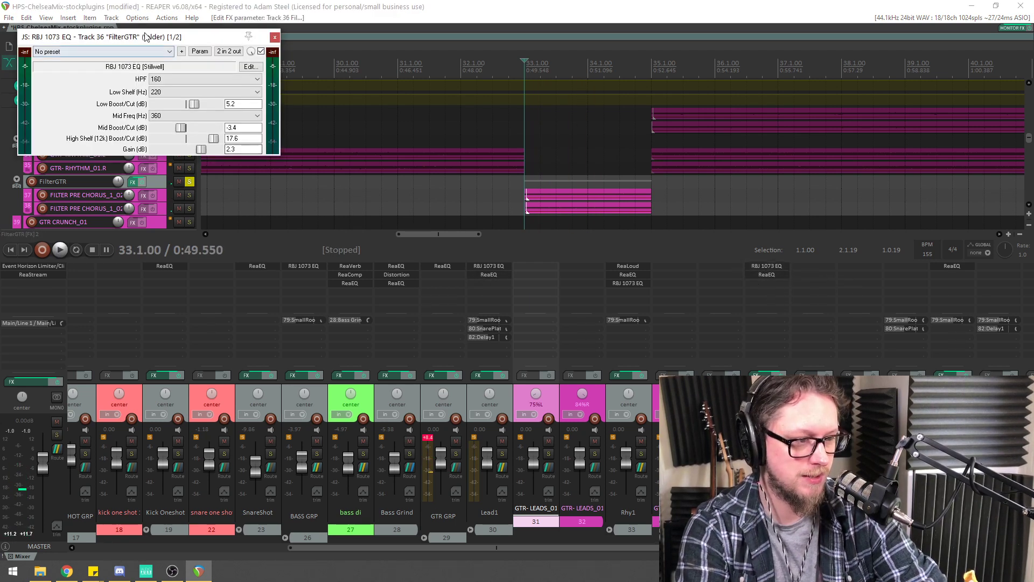
drag(144, 32, 321, 135)
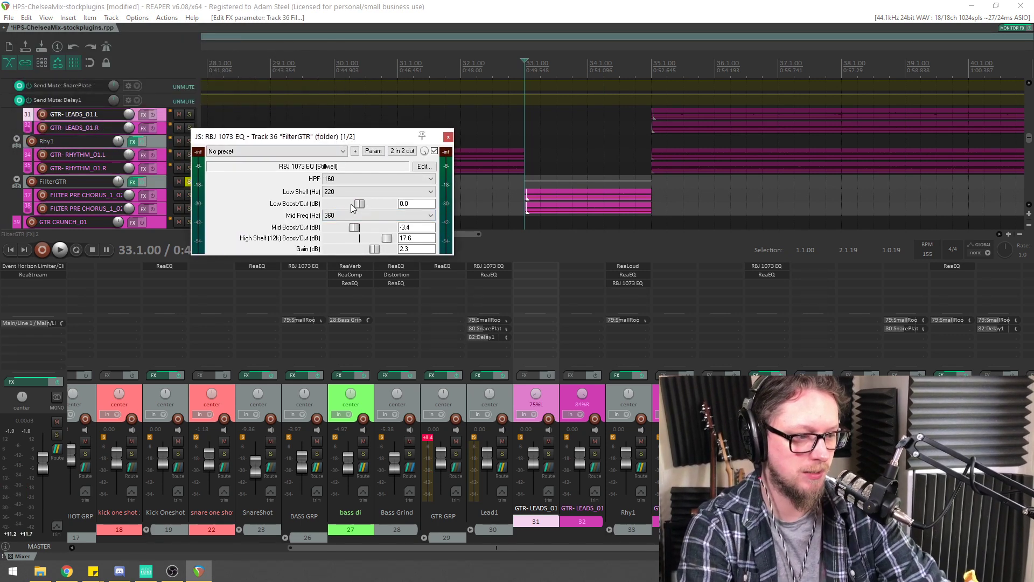
key(space)
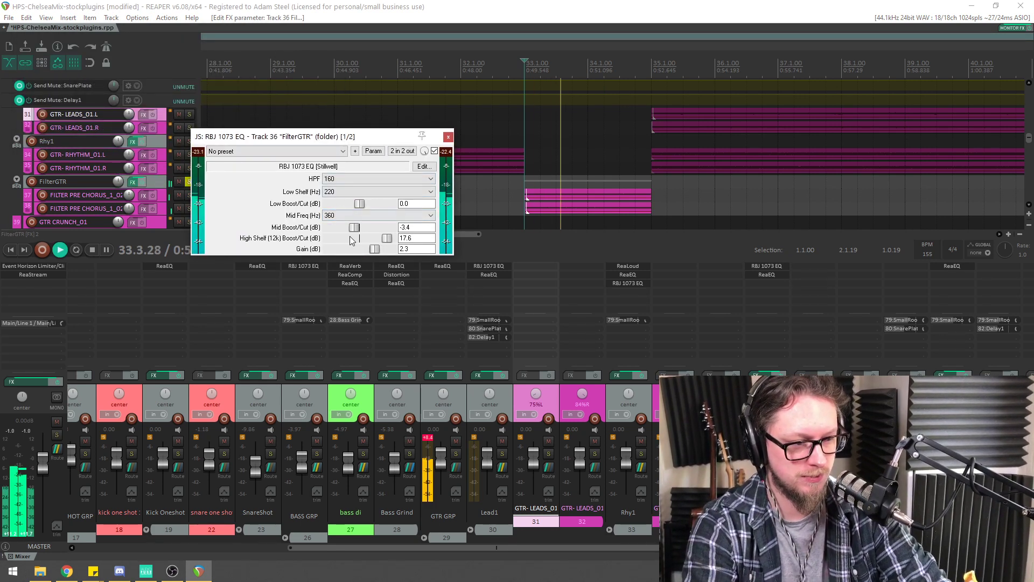
key(space)
click(377, 238)
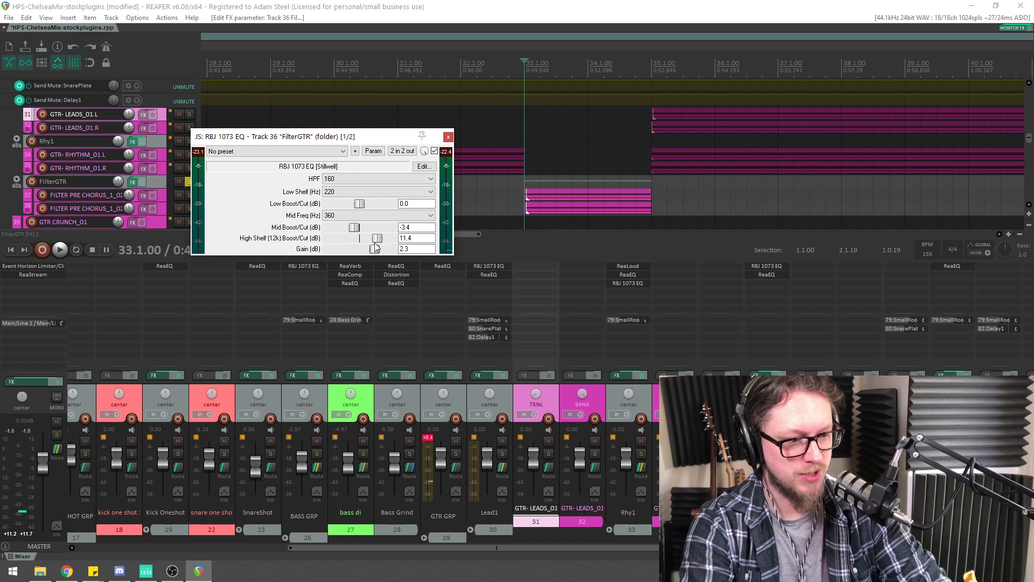
key(space)
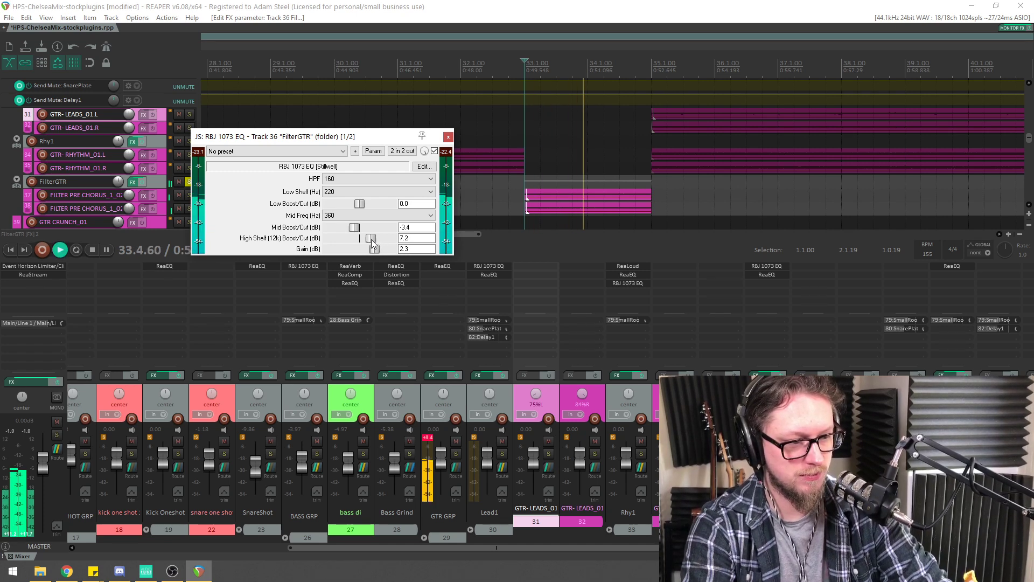
Raise FilterGTR's RBJ 1073 EQ high shelf to 7.9 dB, unsolo the track and replay bar 33 in the full mix
key(space)
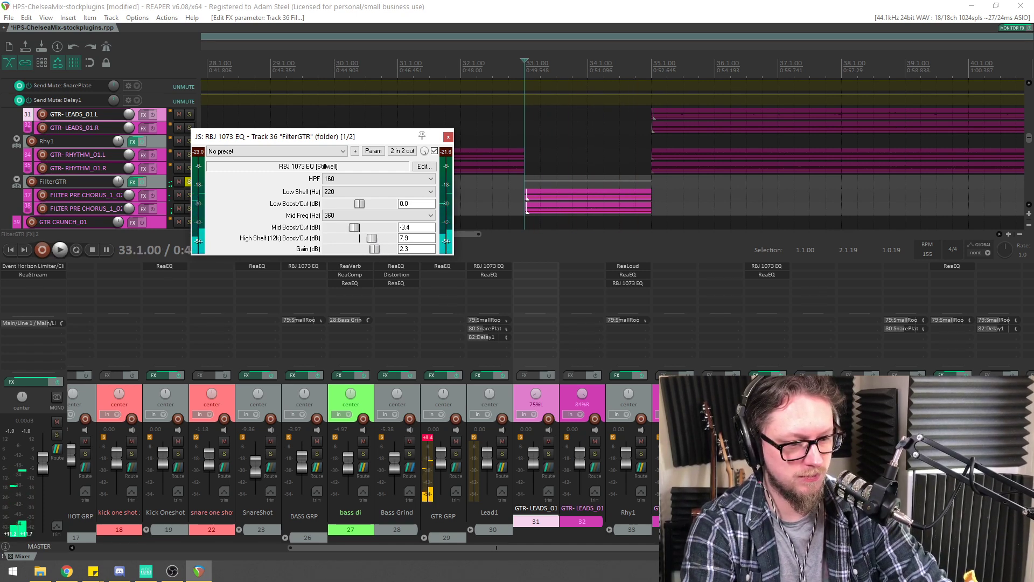
click(188, 182)
key(space)
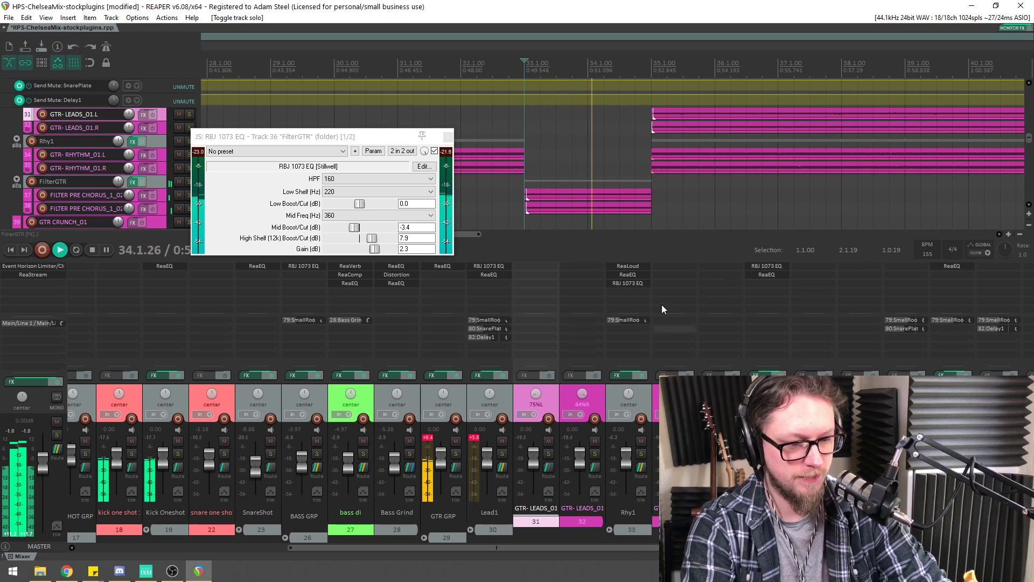
key(space)
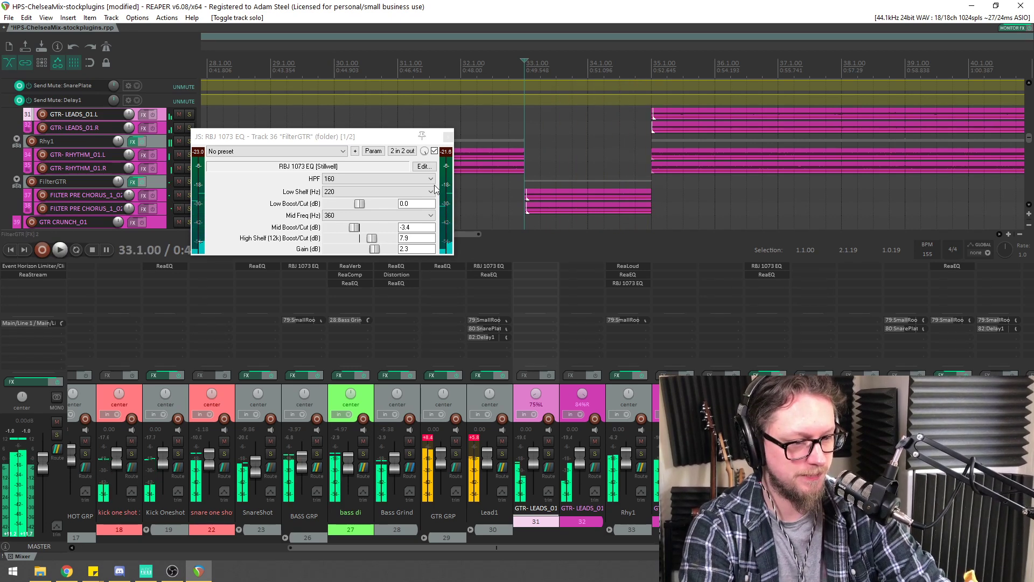
Set FilterGTR's RBJ 1073 EQ gain to 4.3 dB while replaying from bar 33, and close the plugin window
click(377, 251)
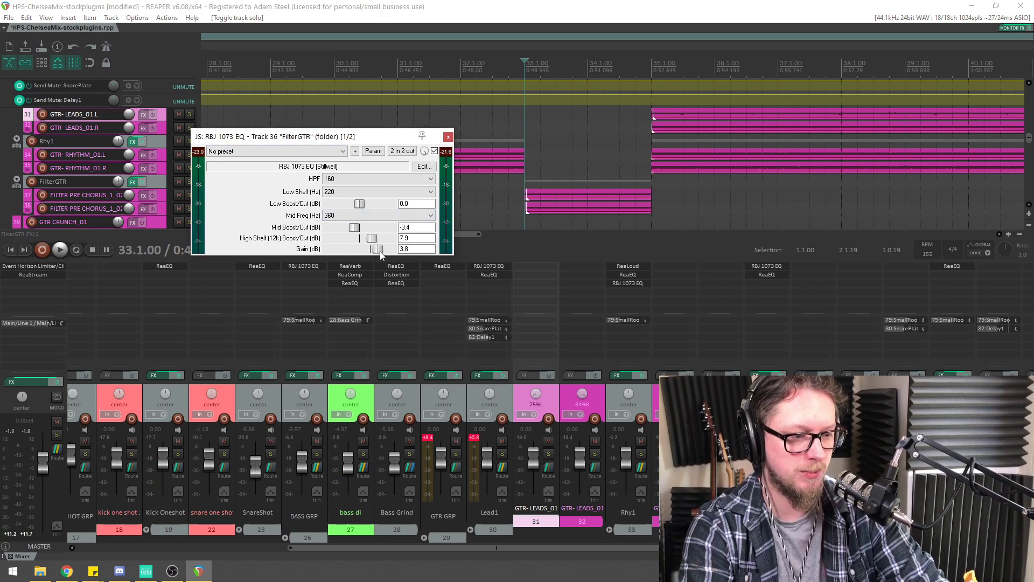
key(space)
scroll(380, 249, up, 1)
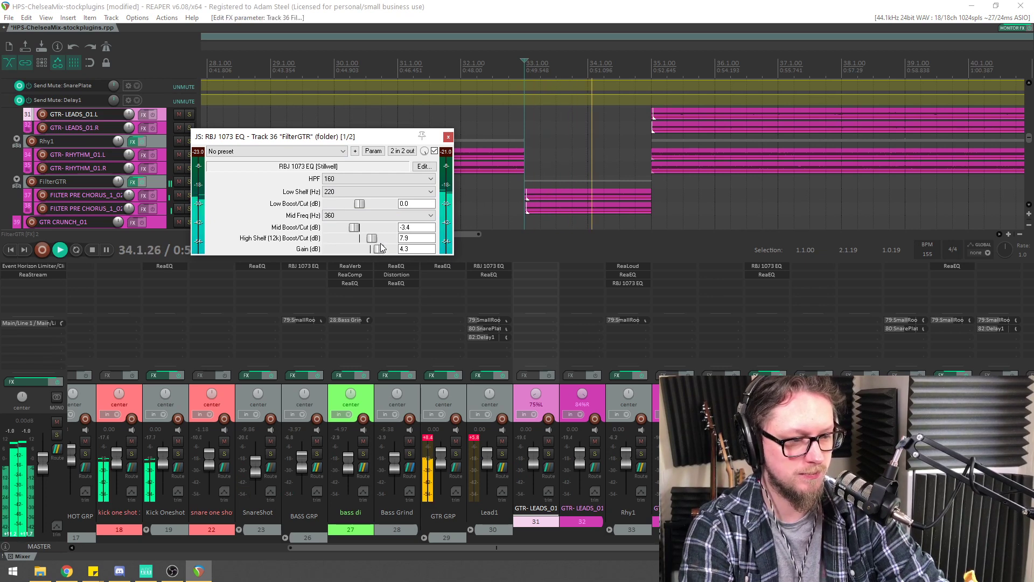
drag(357, 142, 385, 161)
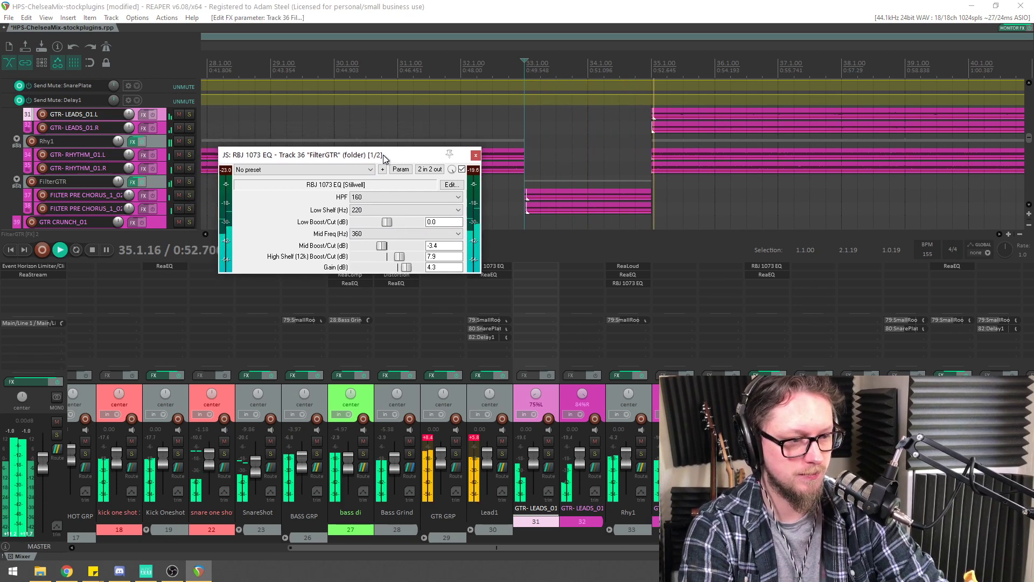
click(475, 156)
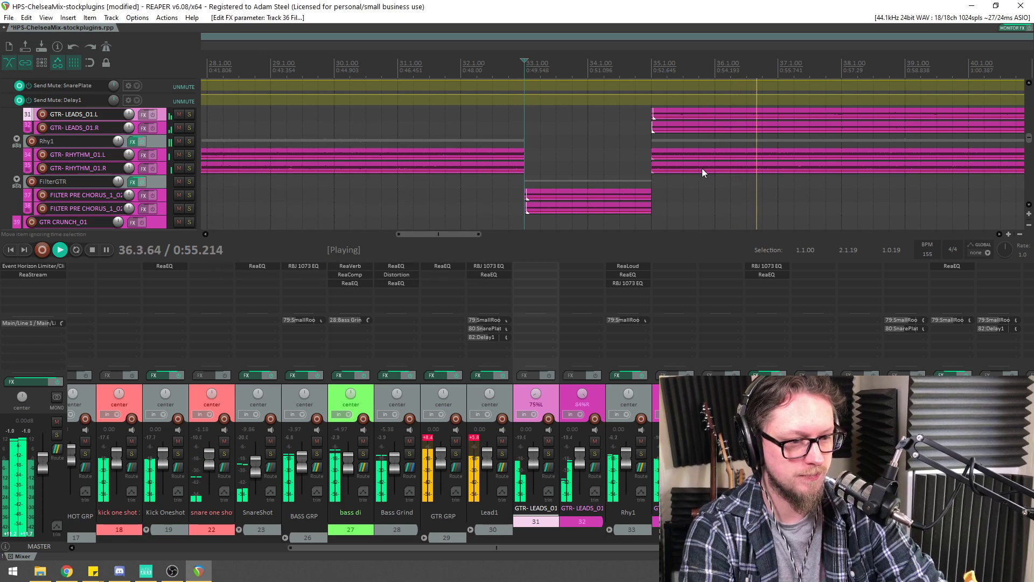
Set the kick out track's volume to -5.33 dB while the chorus plays
scroll(703, 176, down, 4)
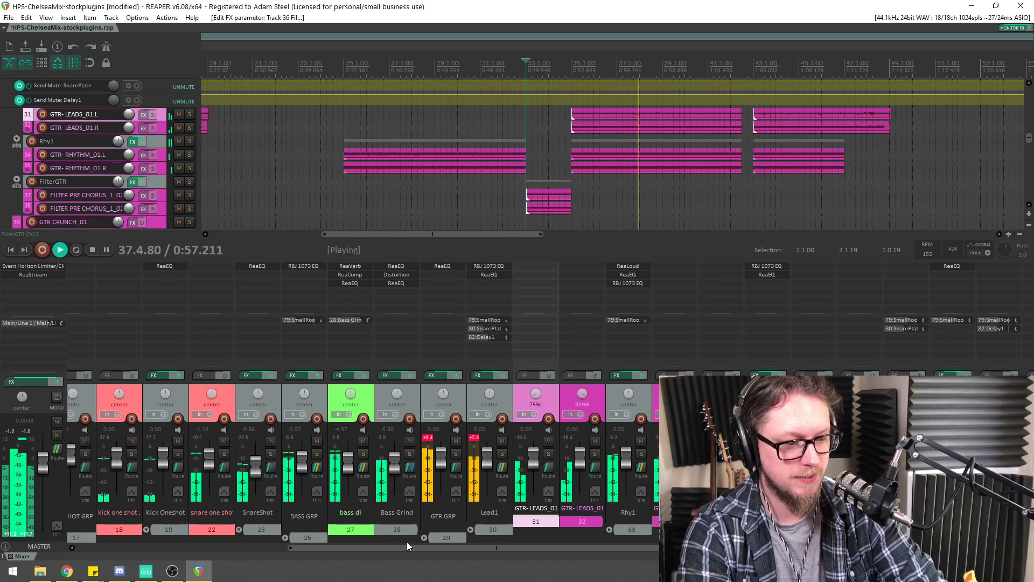
drag(406, 541, 192, 539)
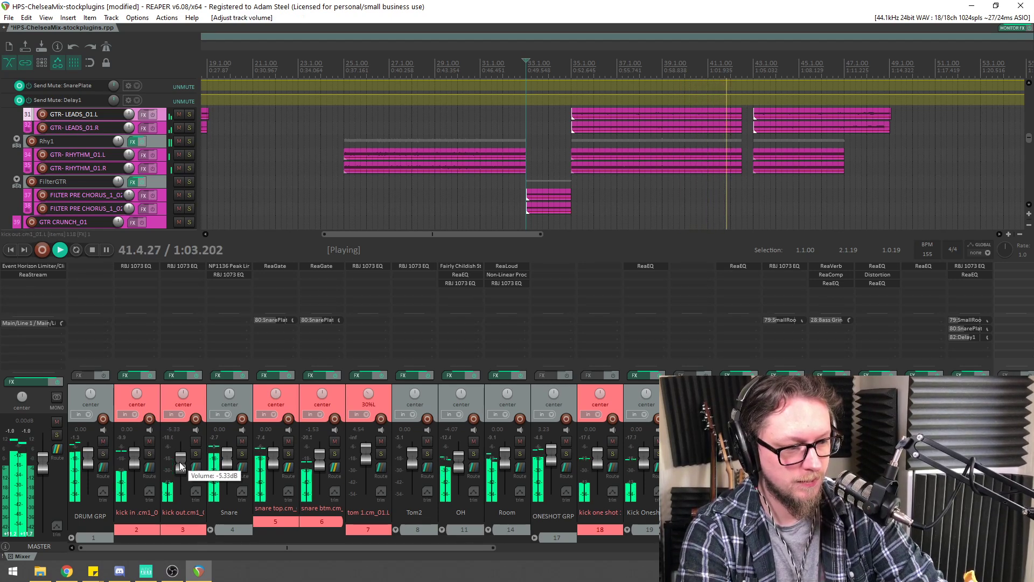
drag(264, 547, 604, 580)
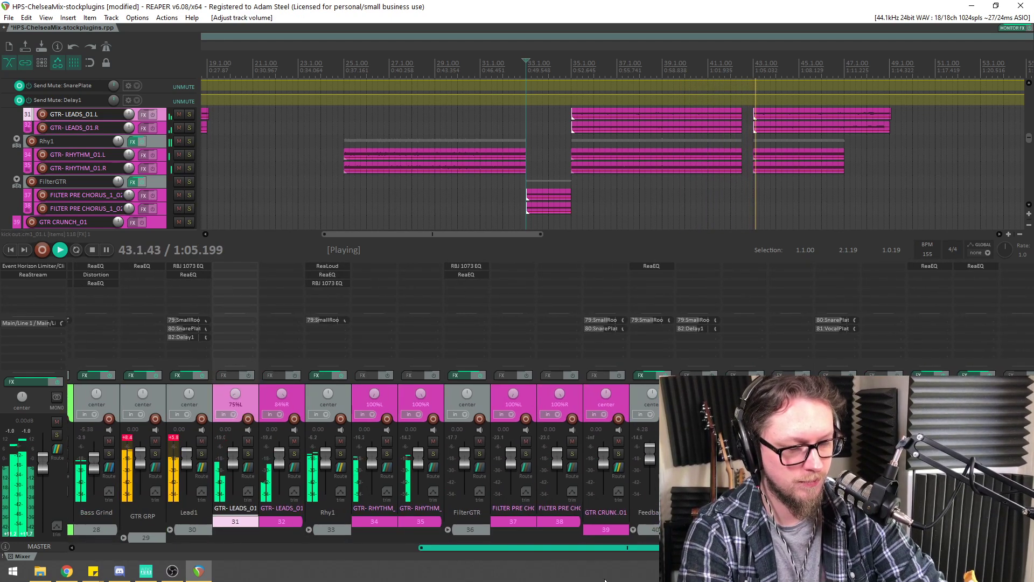
Follow the playback into bar 48 in the arrangement, stop it and save the project
drag(695, 547, 870, 547)
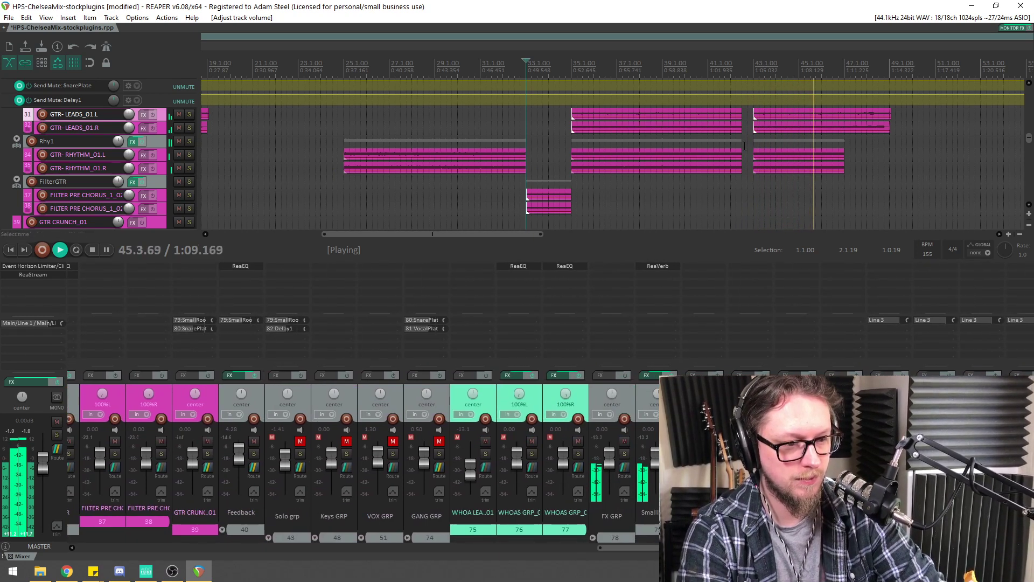
scroll(732, 147, right, 5)
scroll(732, 147, up, 4)
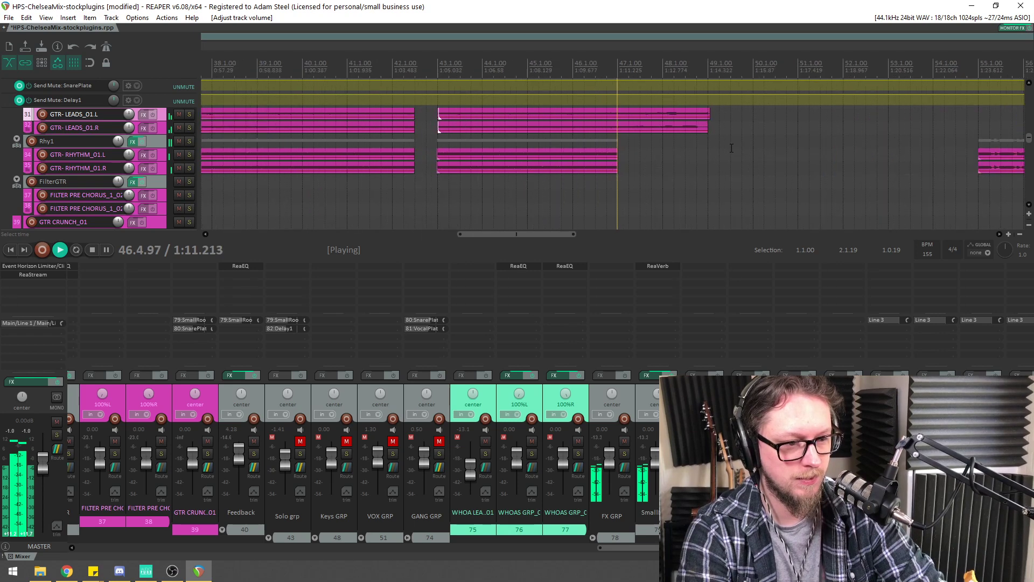
scroll(731, 147, down, 4)
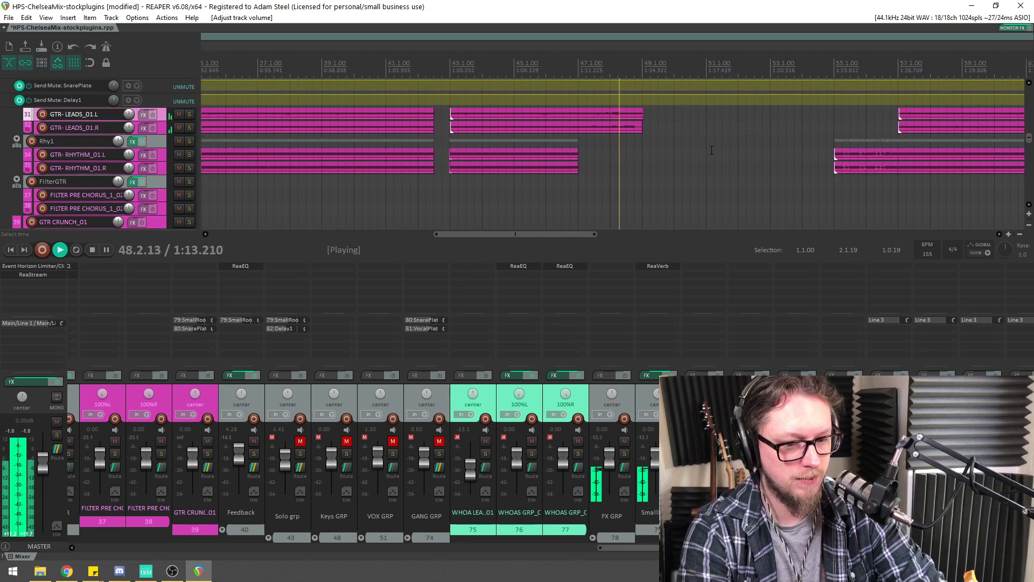
key(space)
key(ctrl+s)
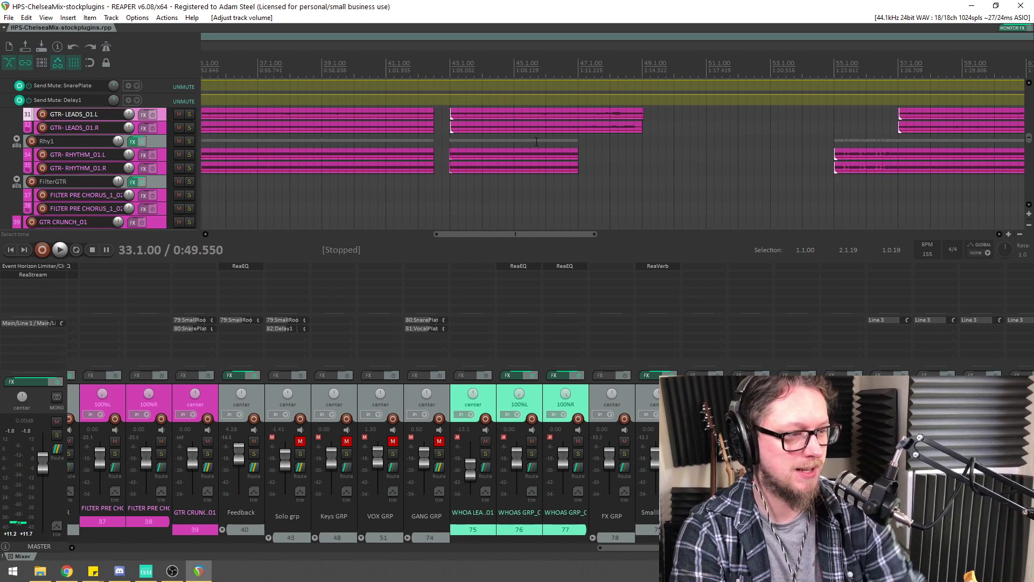
Place the edit cursor at about bar 27, within the rhythm guitar part before the filter guitar section
scroll(642, 190, down, 6)
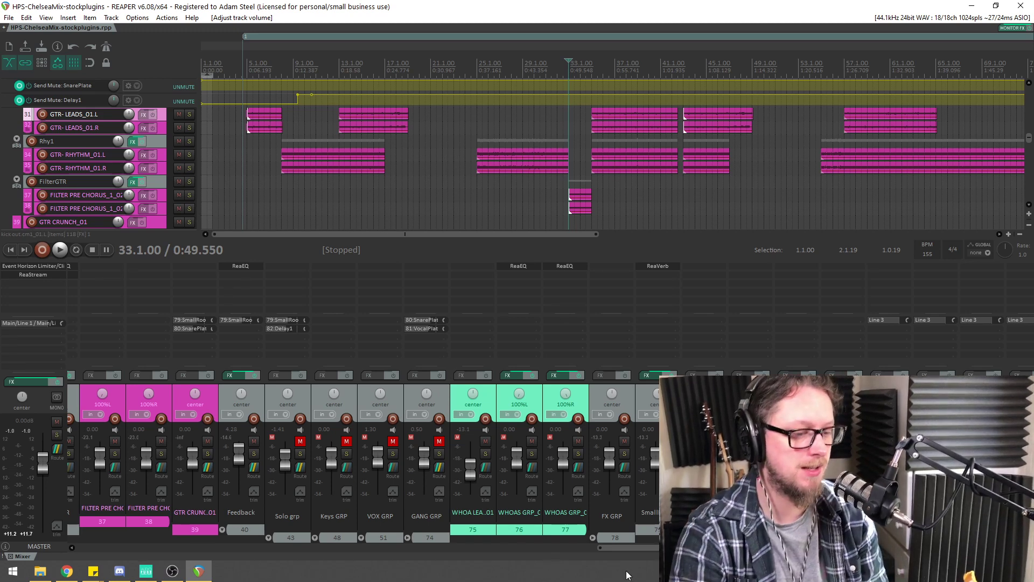
drag(638, 548, 121, 522)
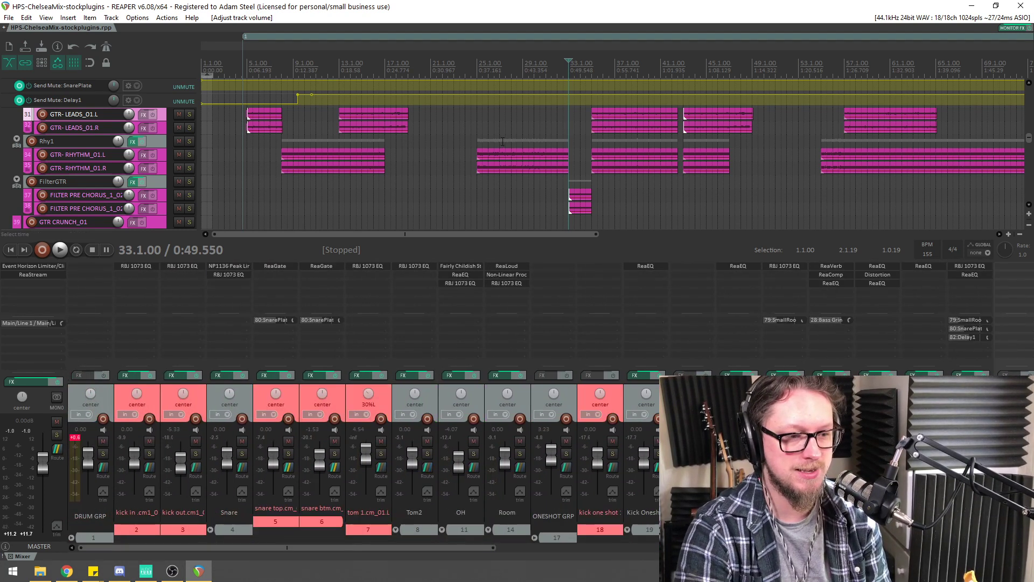
click(522, 60)
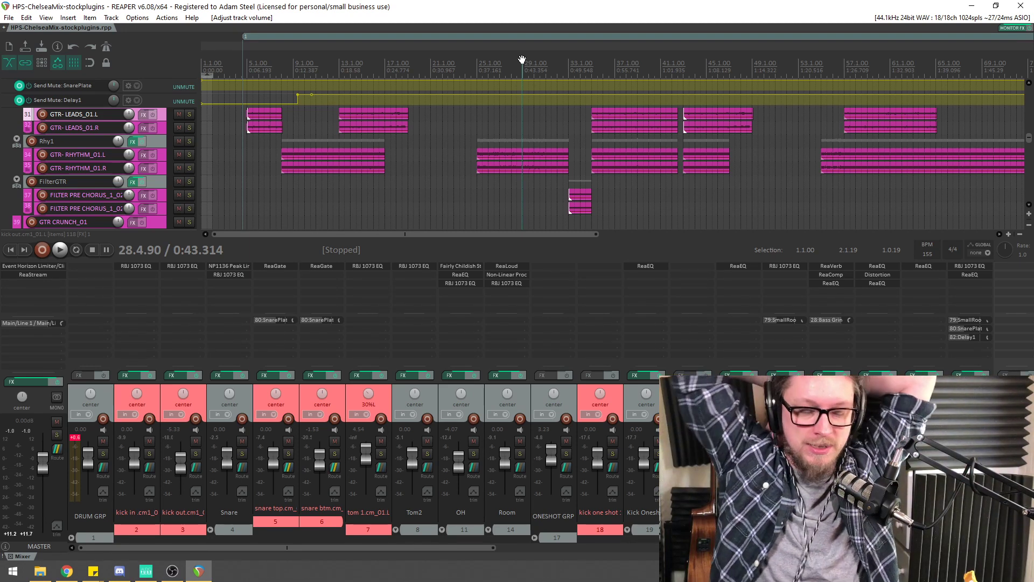
click(320, 137)
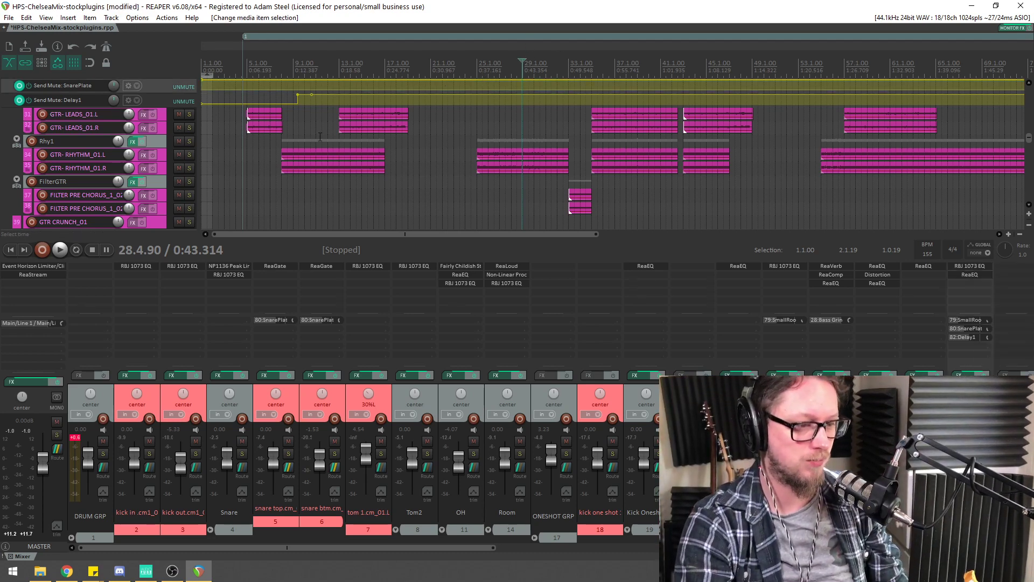
click(499, 111)
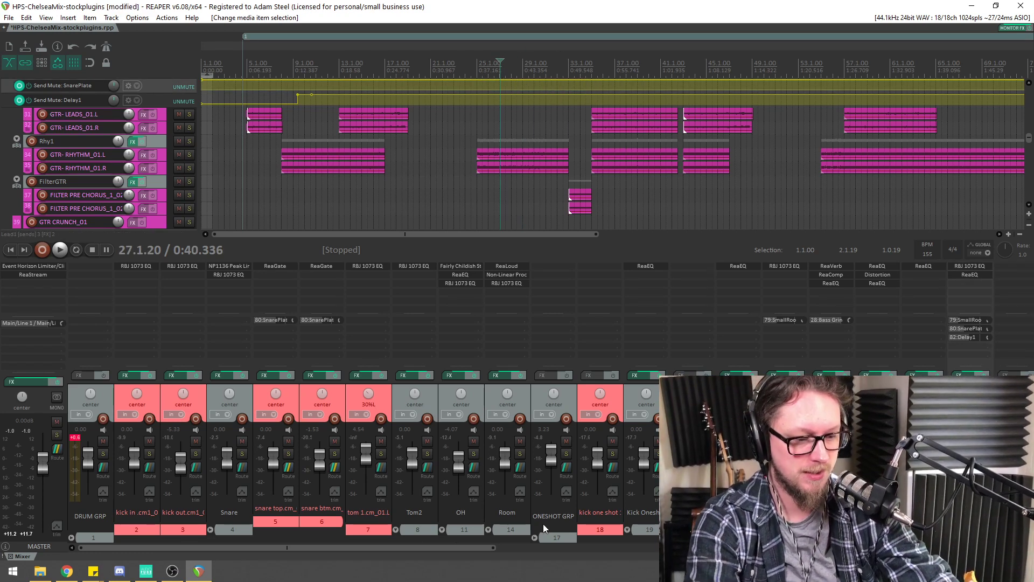
Solo the Rhy1 folder track, bypass its effects chain and play it from bar 27
drag(443, 547, 687, 547)
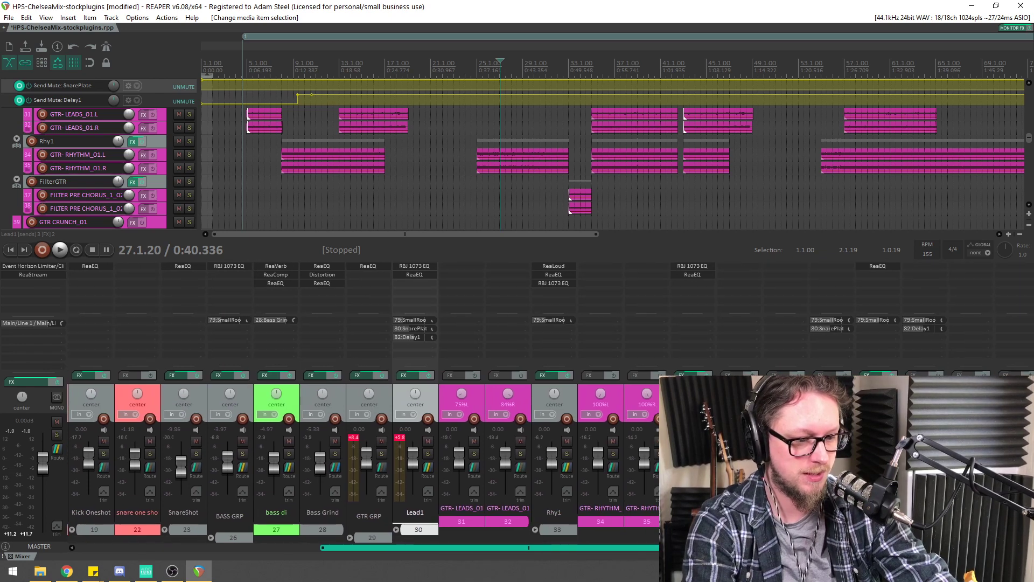
click(567, 454)
click(567, 377)
key(space)
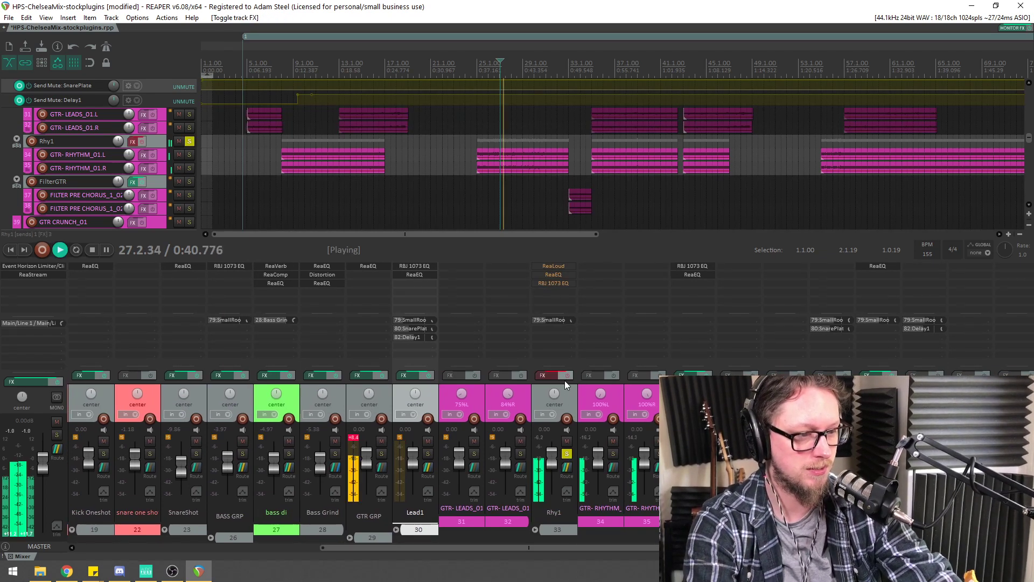
scroll(546, 156, up, 2)
scroll(570, 185, up, 2)
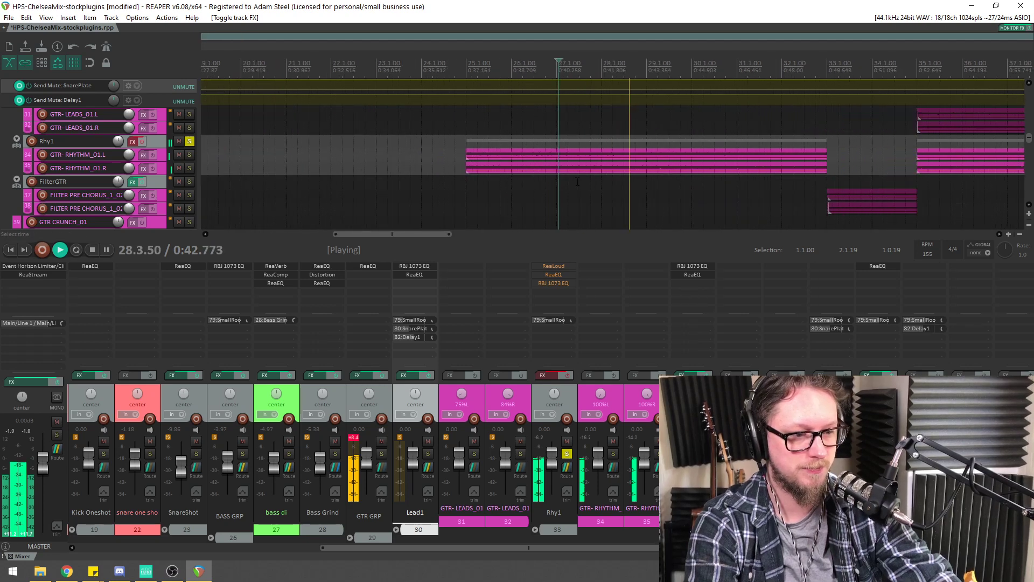
scroll(577, 182, down, 1)
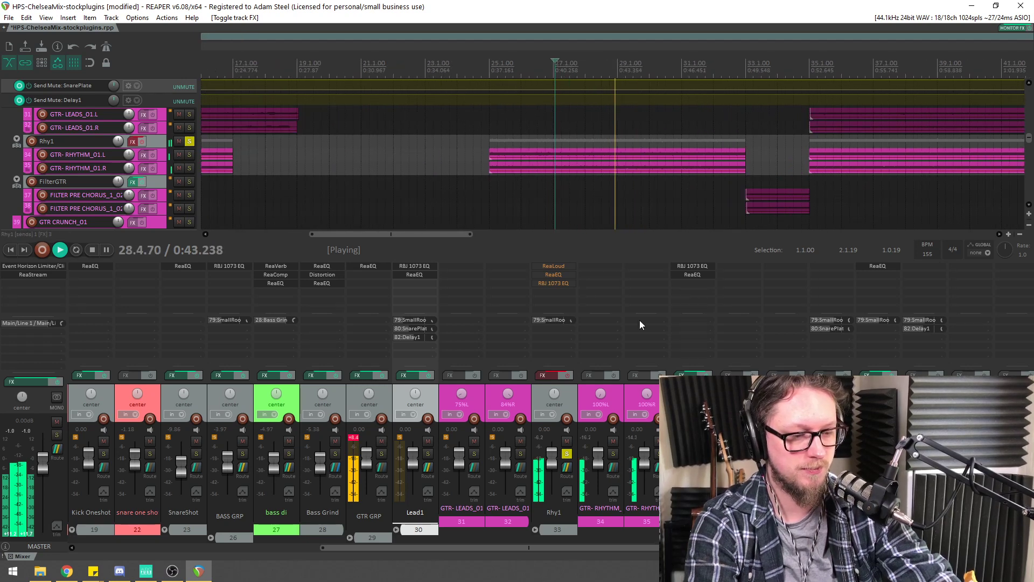
Re-enable Rhy1's effects, replay the part from bar 27 and examine its ReaEQ curve
click(567, 376)
key(space)
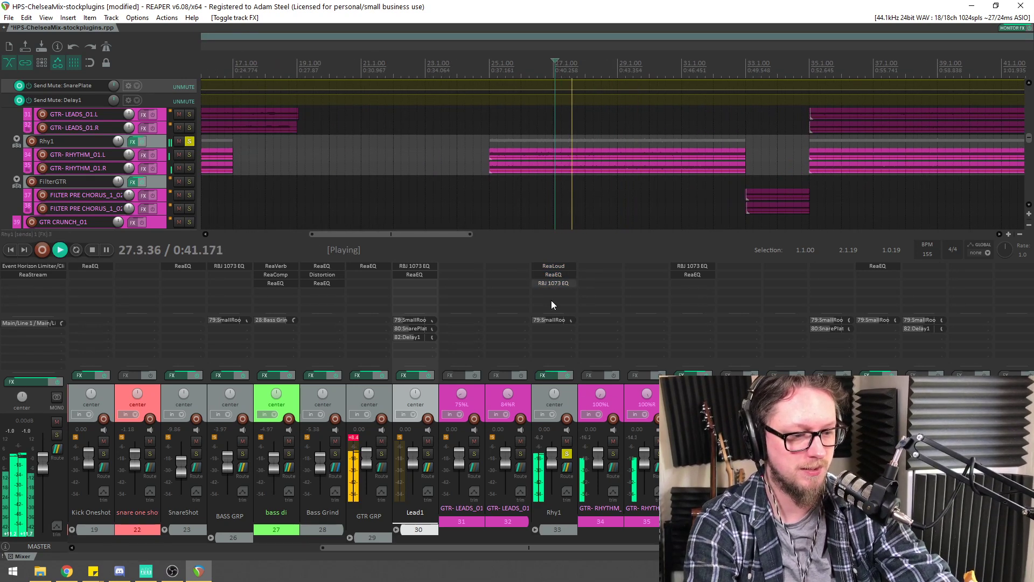
click(563, 274)
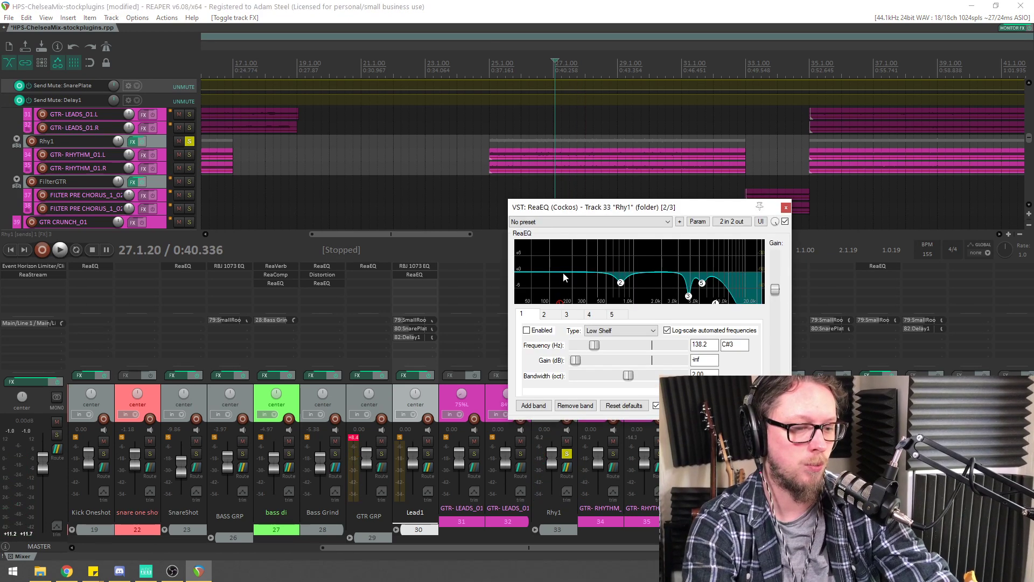
click(785, 208)
Unsolo Rhy1, play the full mix from bar 27 through the pre-chorus into the chorus, and save the project
click(567, 453)
key(space)
scroll(701, 135, down, 3)
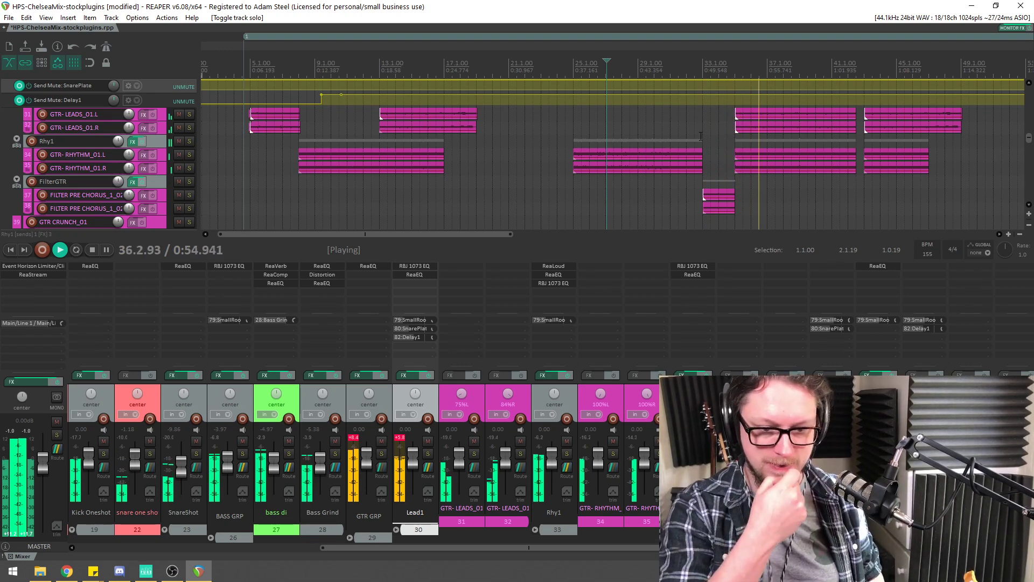
key(space)
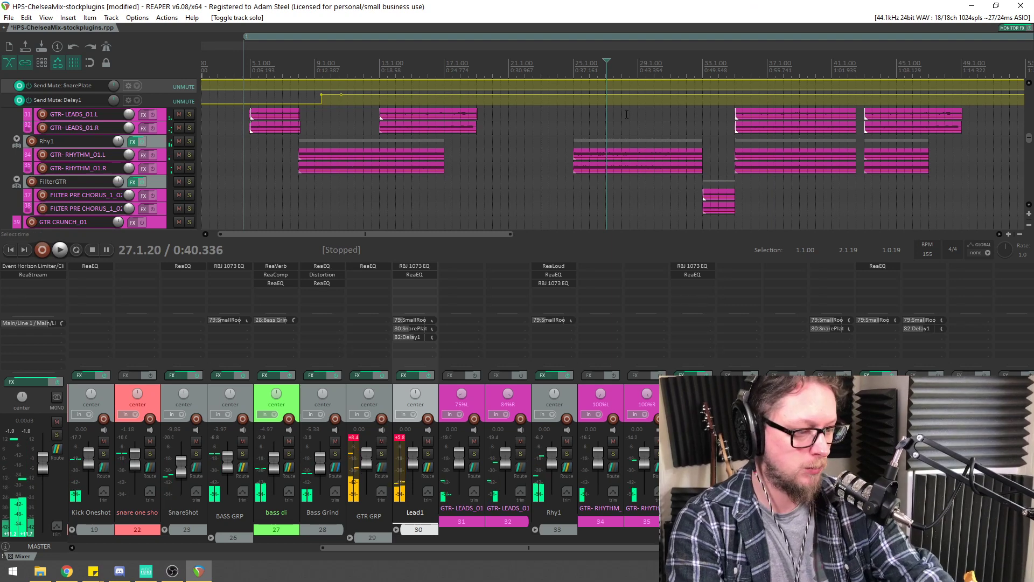
key(ctrl+s)
Look over the whole guitar arrangement and check the panning of the two GTR-LEADS tracks
scroll(595, 163, down, 5)
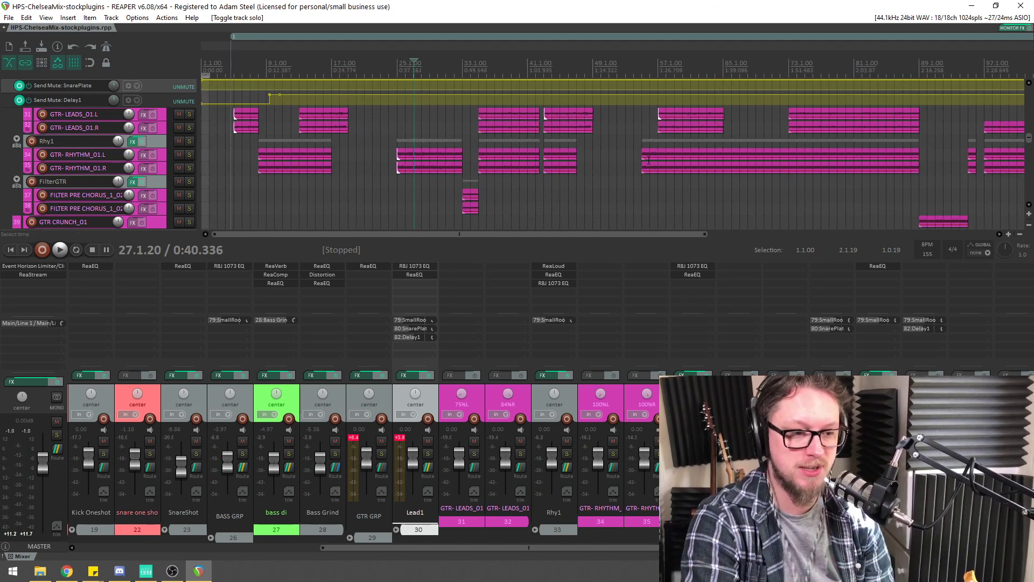
key(ctrl+m)
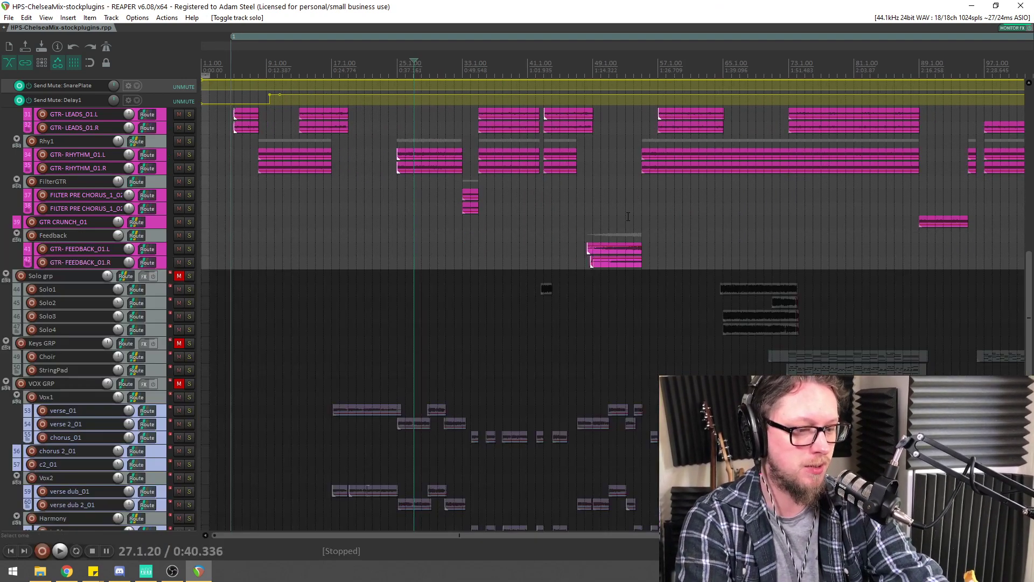
key(ctrl+m)
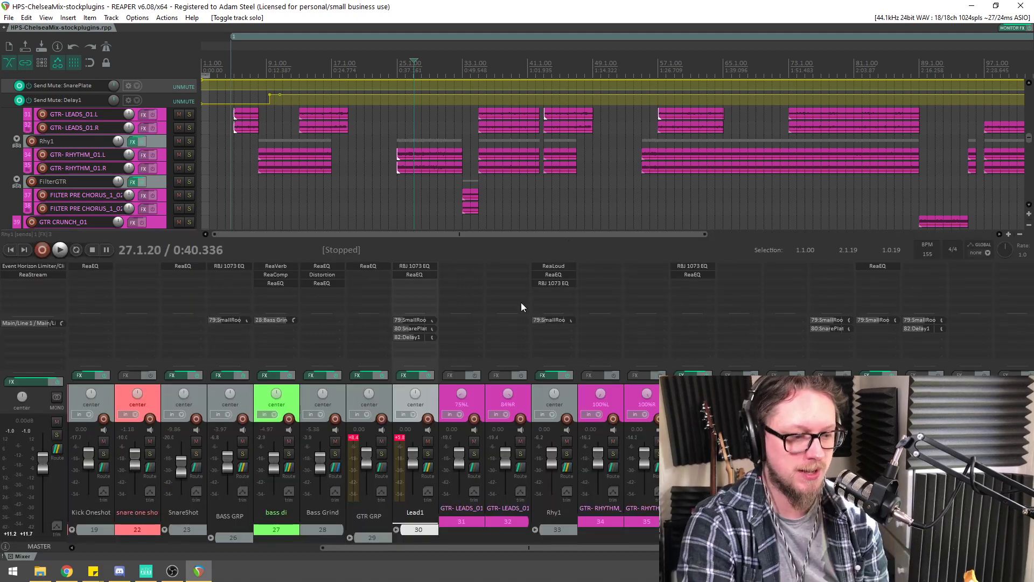
click(458, 403)
click(499, 398)
click(465, 399)
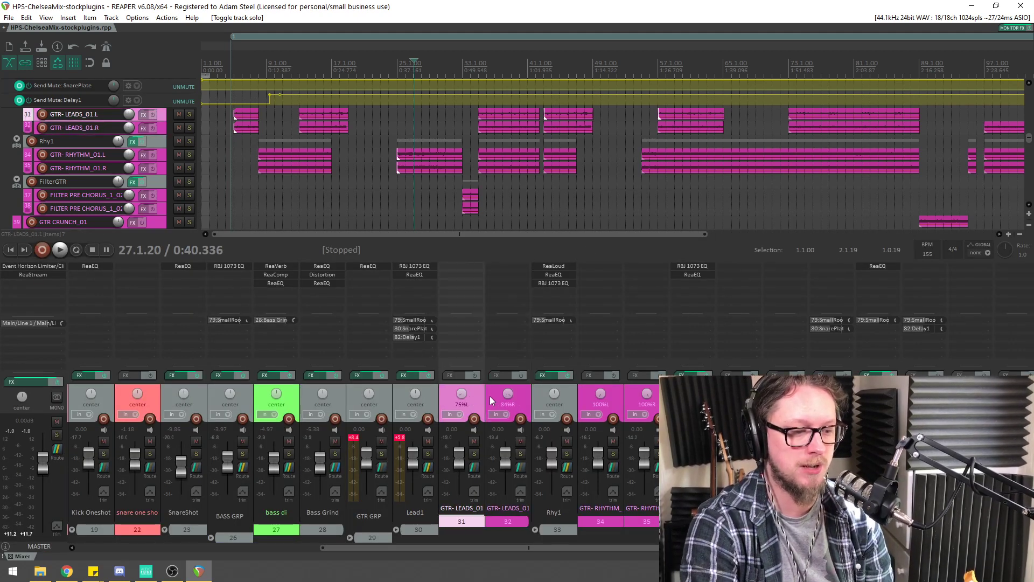
click(493, 396)
click(470, 399)
scroll(476, 165, down, 2)
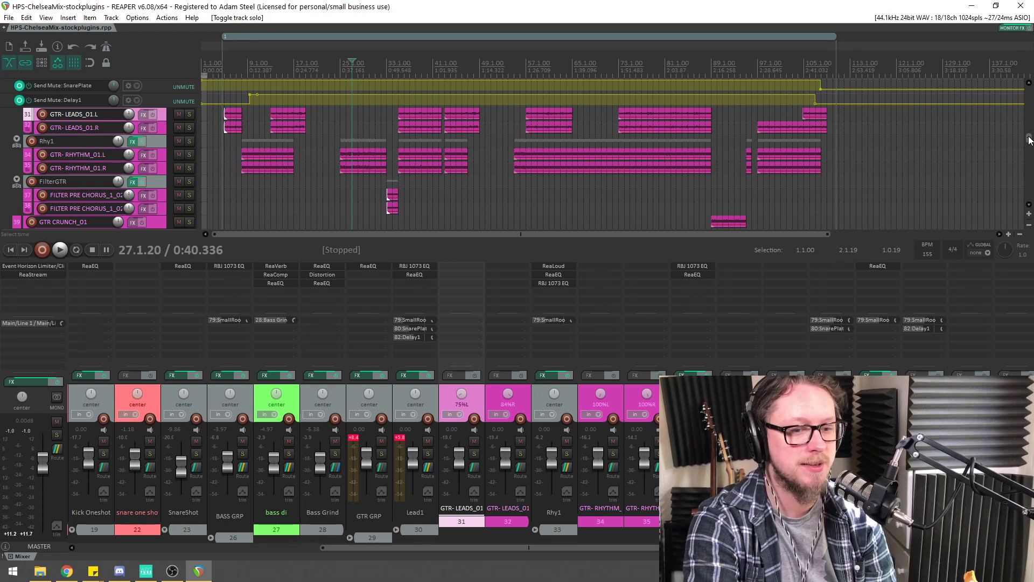
mouse_move(1029, 139)
mouse_down()
mouse_move(1030, 119)
mouse_move(1030, 141)
mouse_up()
right_click(164, 126)
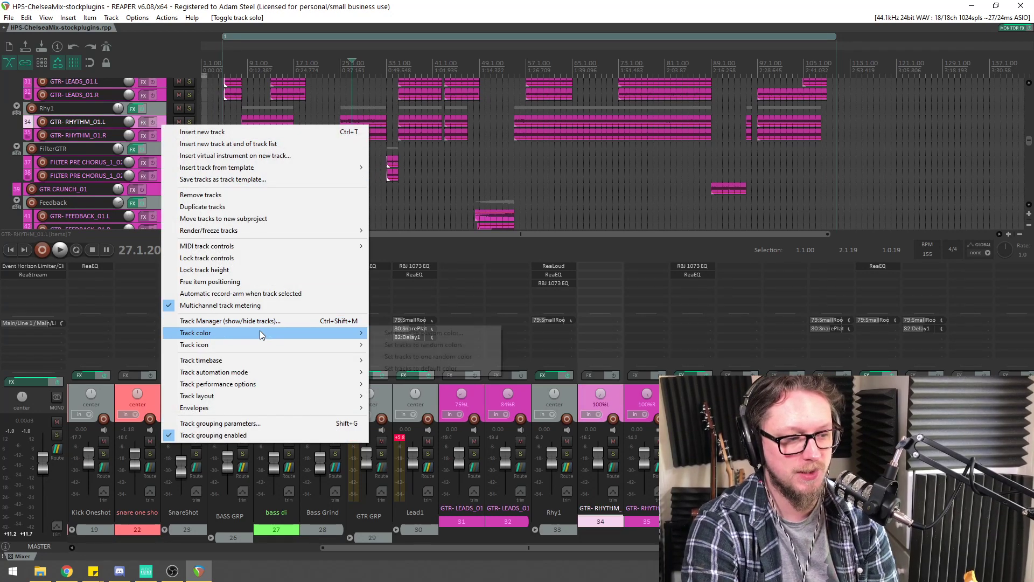
mouse_move(259, 332)
click(421, 332)
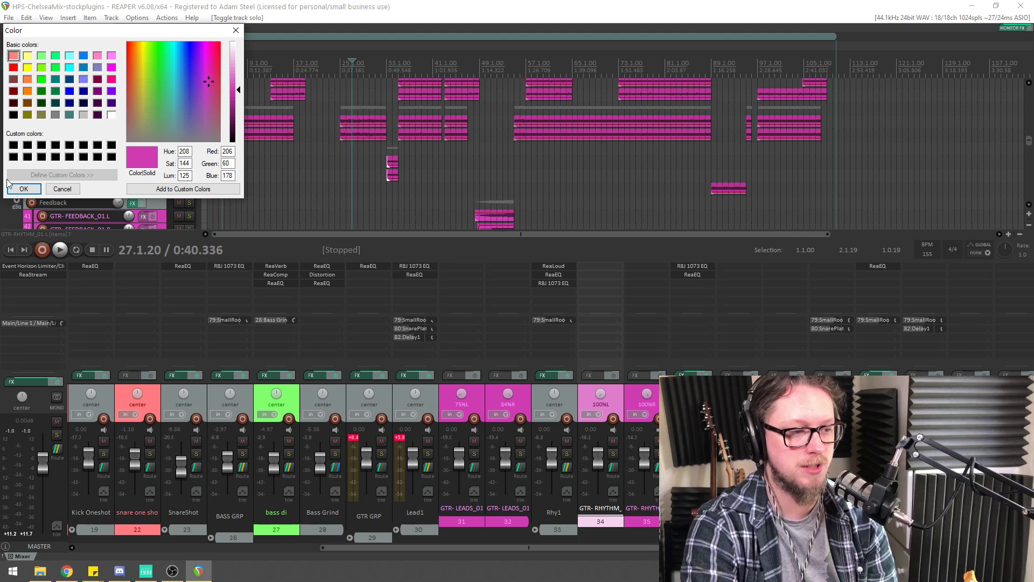
click(61, 190)
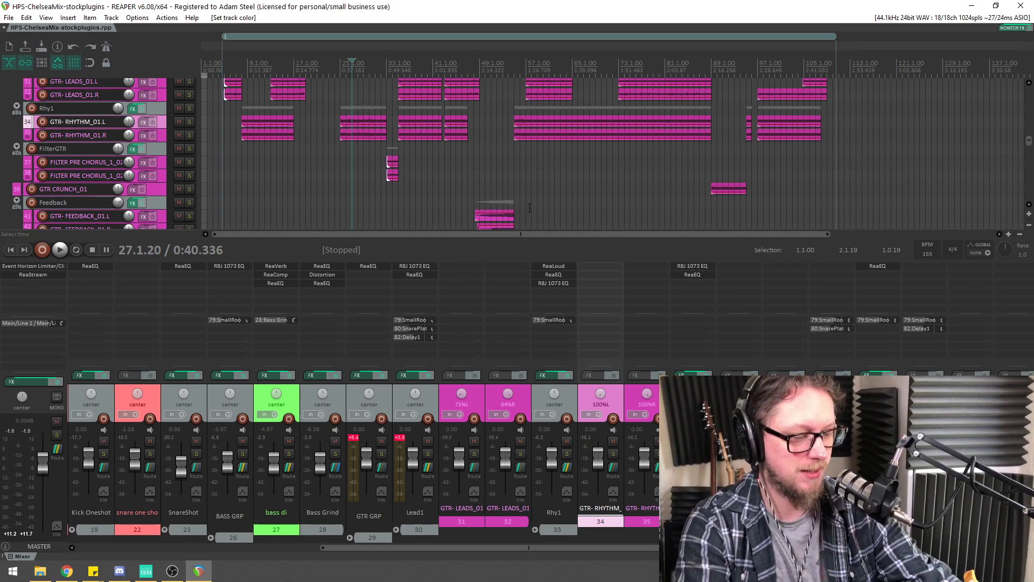
Set all drum tracks from DRUM GRP through the snare room samples to the custom orange color Red 192, Green 64, Blue 0
key(ctrl+m)
drag(1029, 280, 1029, 132)
scroll(298, 327, up, 1)
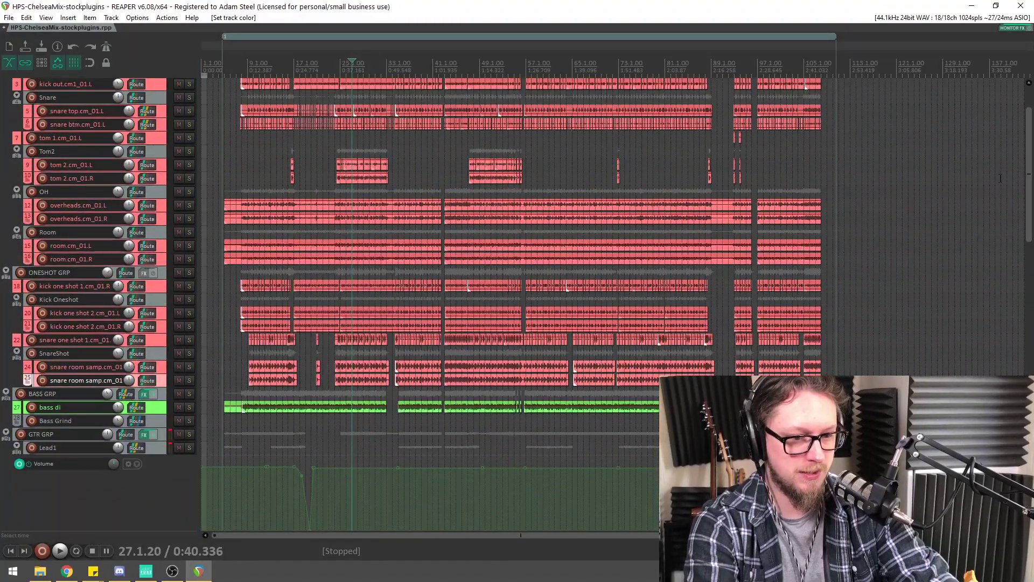
scroll(102, 130, up, 2)
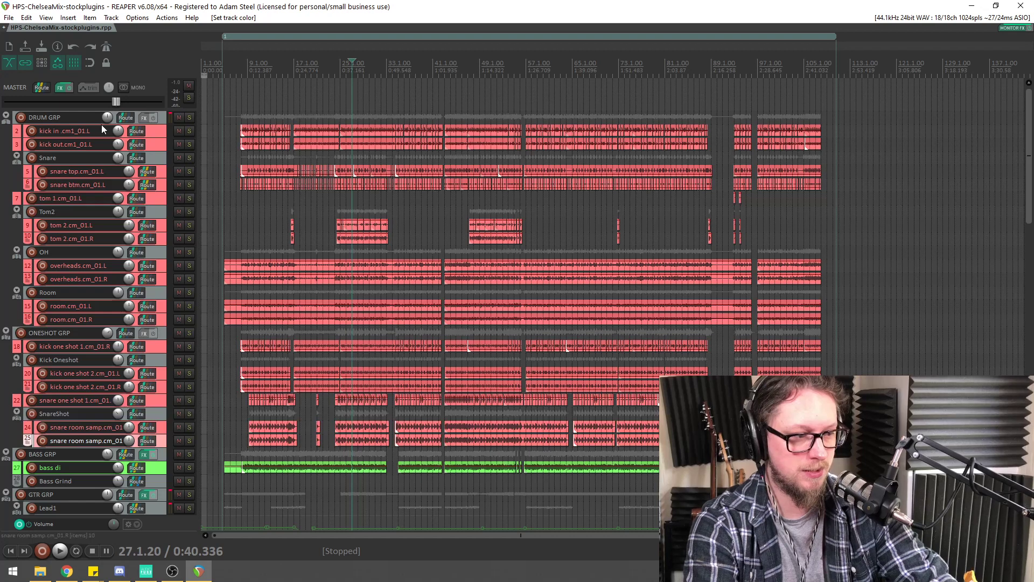
right_click(167, 120)
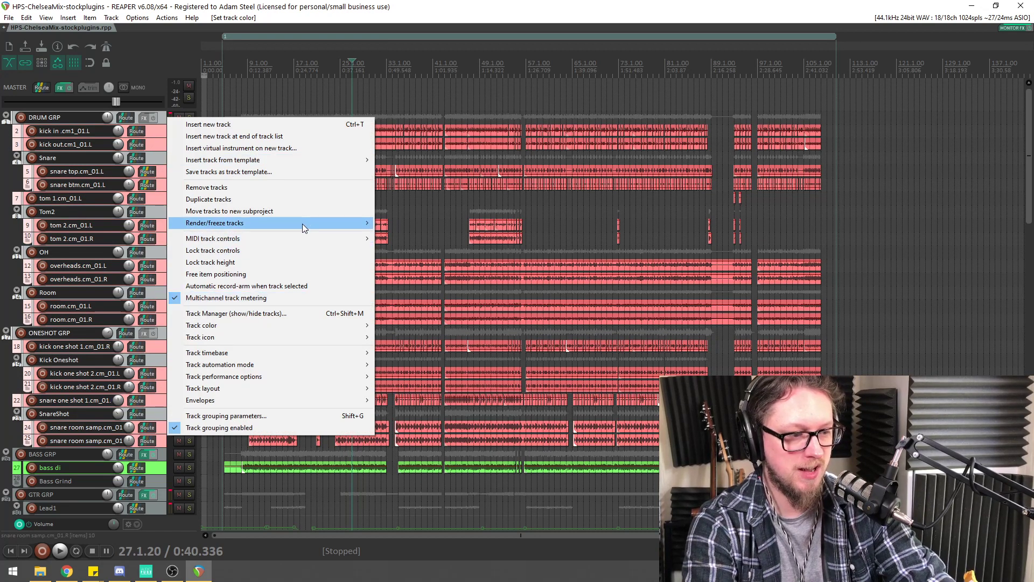
mouse_move(328, 321)
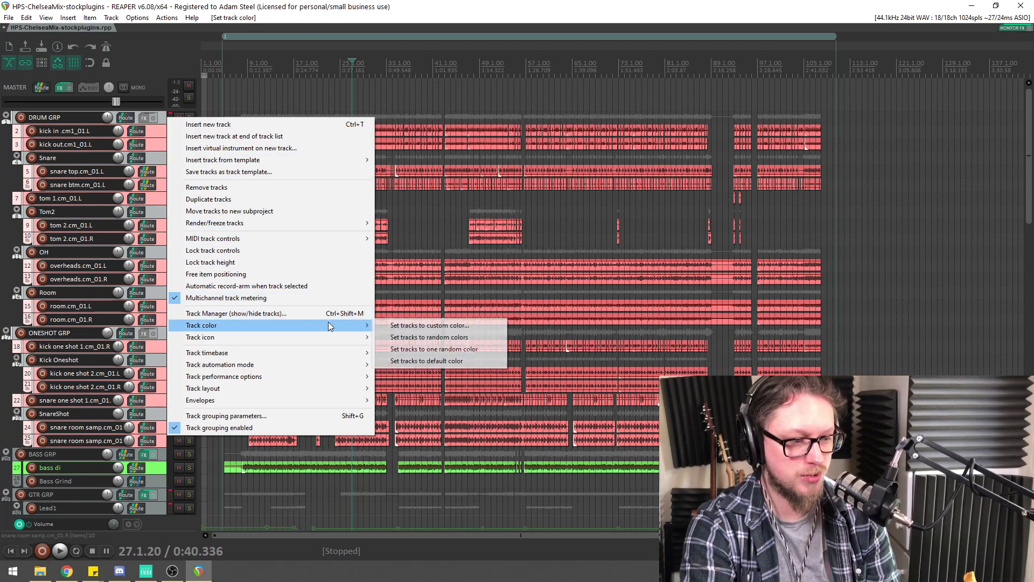
click(429, 326)
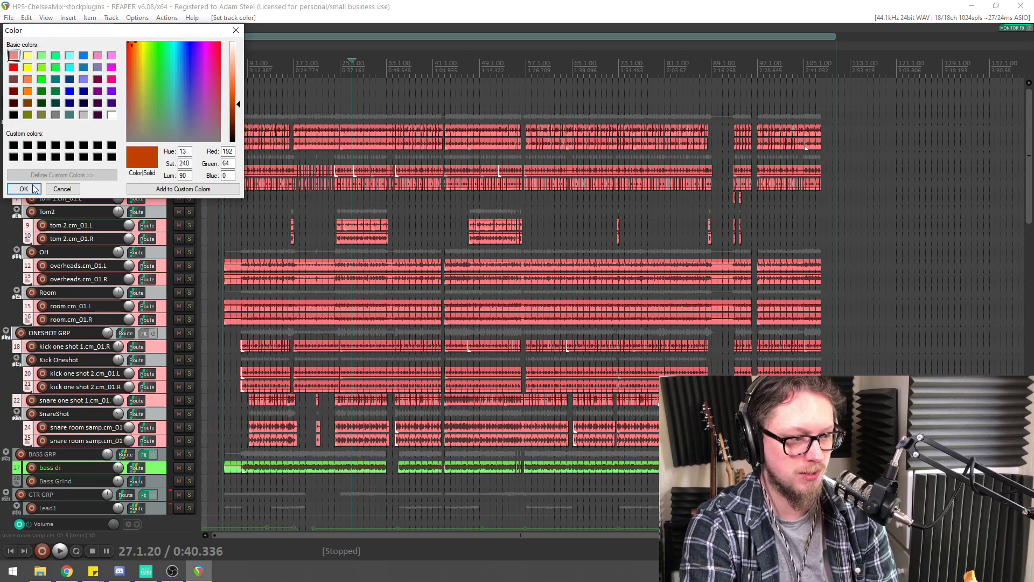
click(24, 189)
click(167, 215)
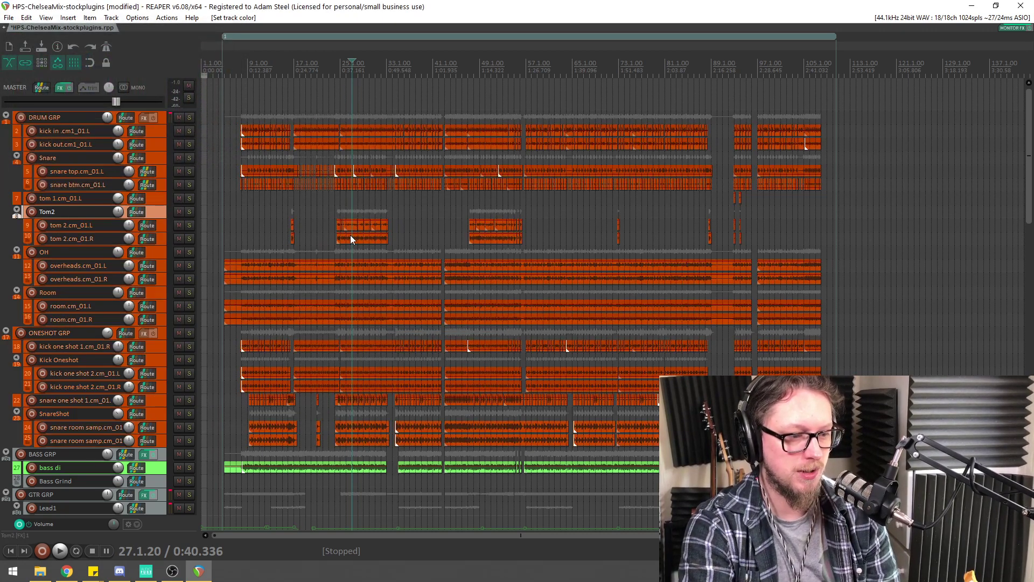
Give BASS GRP, bass di and Bass Grind one shared random color
scroll(264, 207, down, 5)
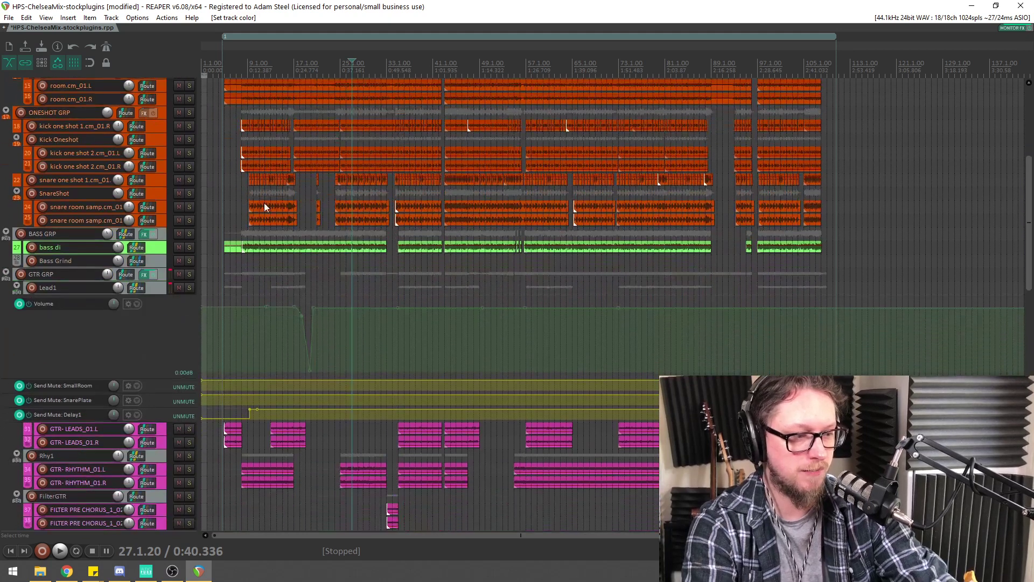
click(164, 236)
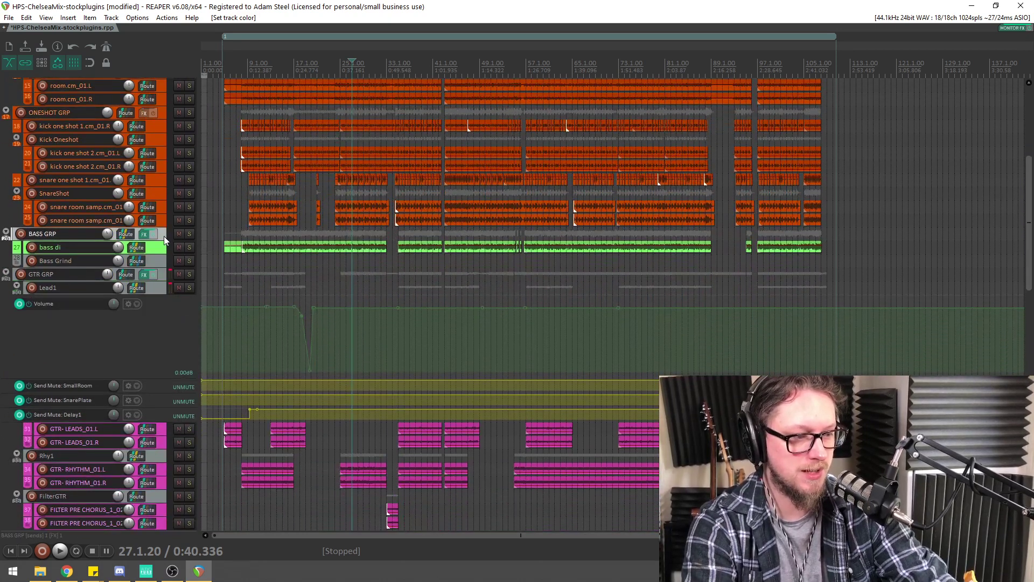
right_click(161, 263)
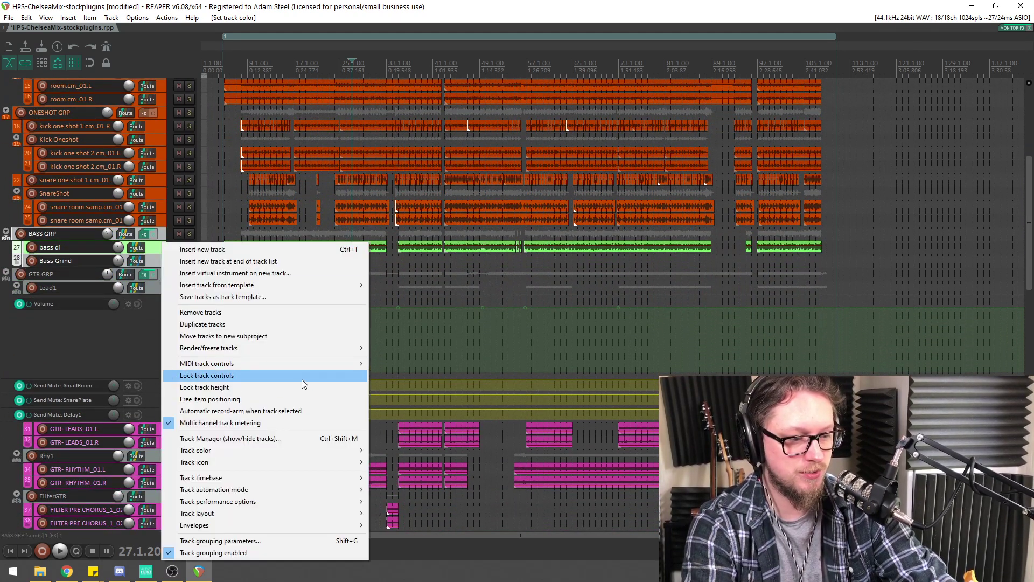
mouse_move(328, 451)
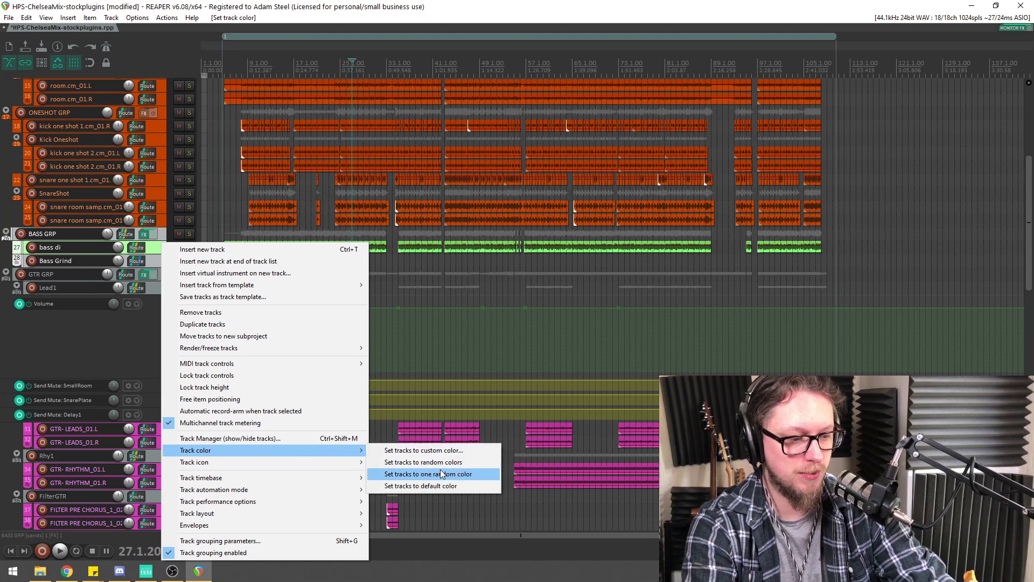
click(437, 475)
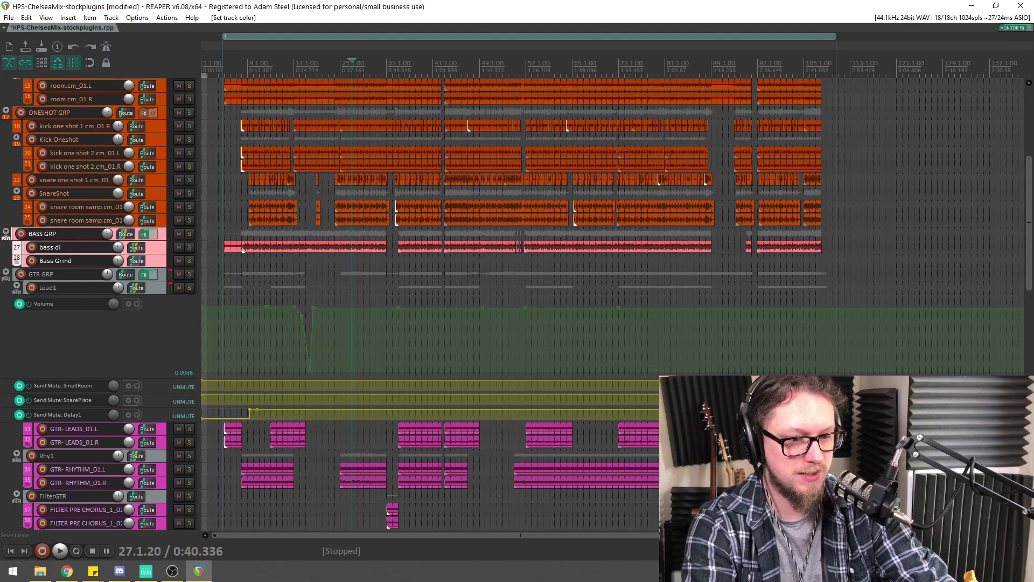
Give all guitar tracks from GTR GRP through GTR-FEEDBACK_01.R one shared random color
scroll(1031, 201, down, 5)
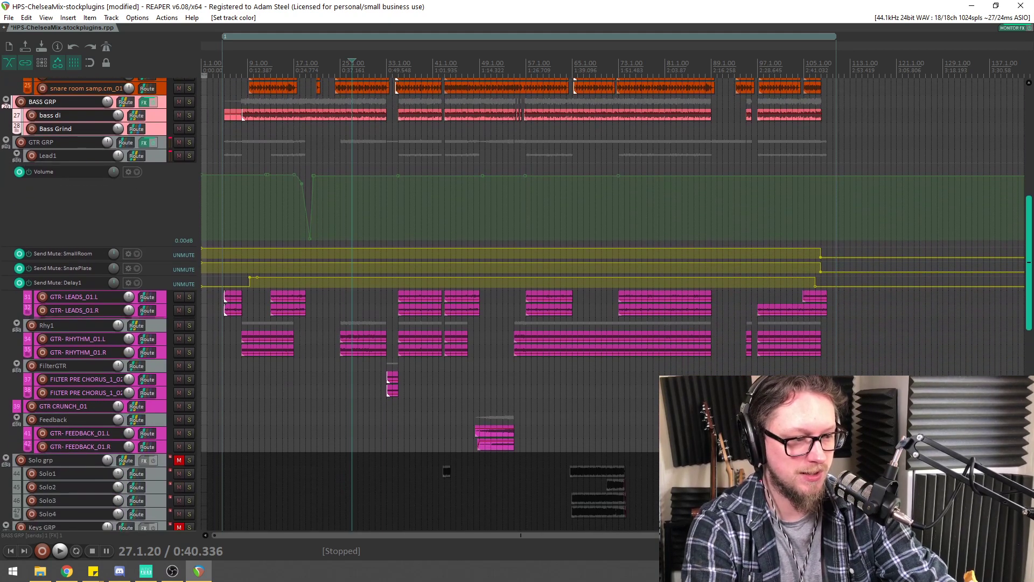
drag(1029, 264, 1030, 268)
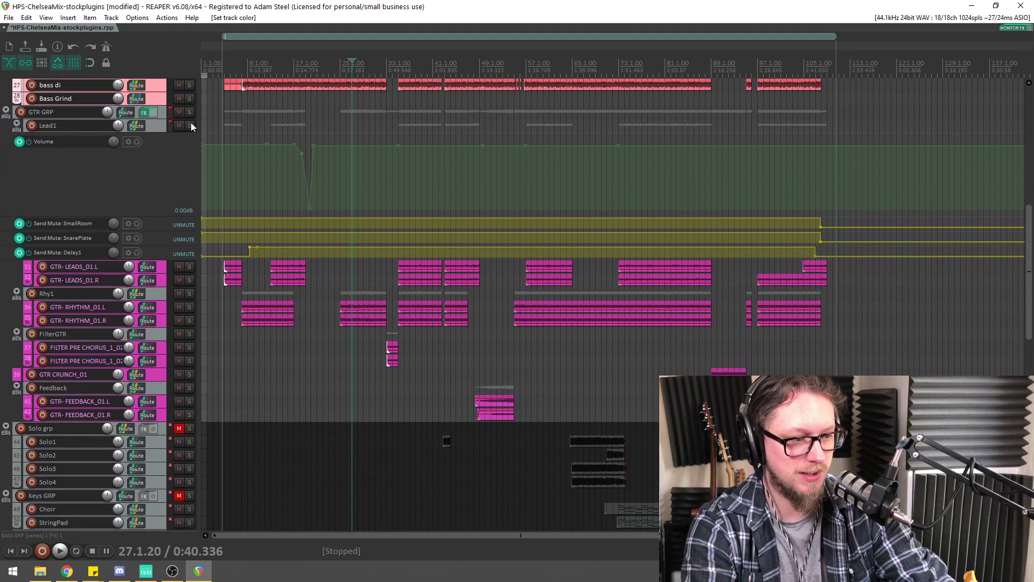
click(156, 128)
click(167, 115)
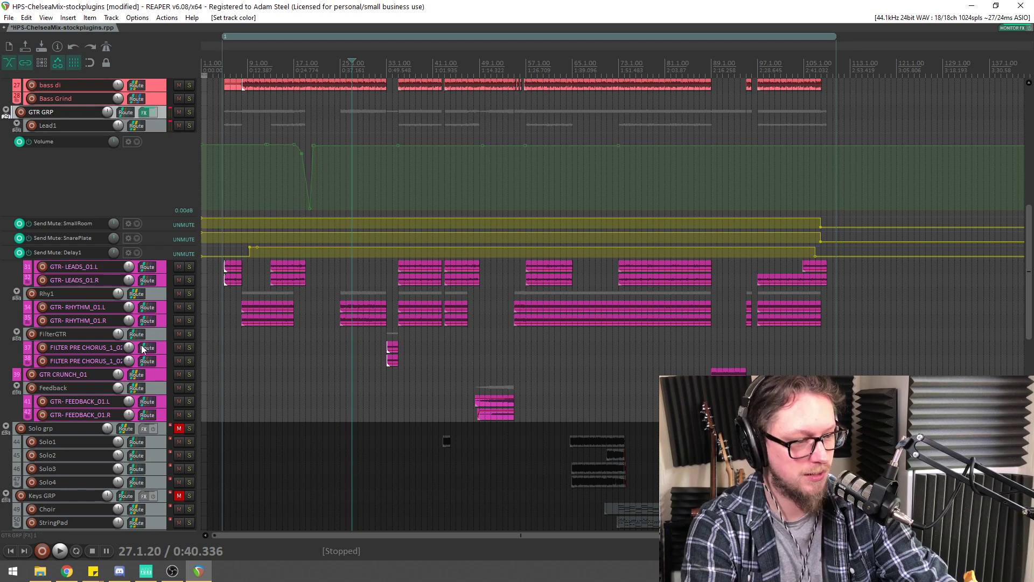
shift+click(163, 418)
right_click(163, 418)
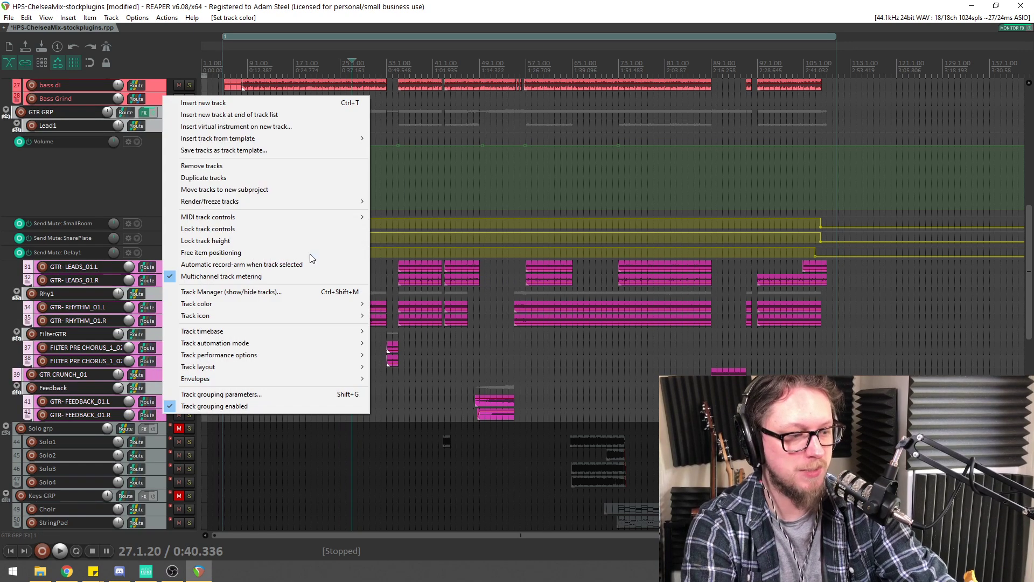
mouse_move(307, 201)
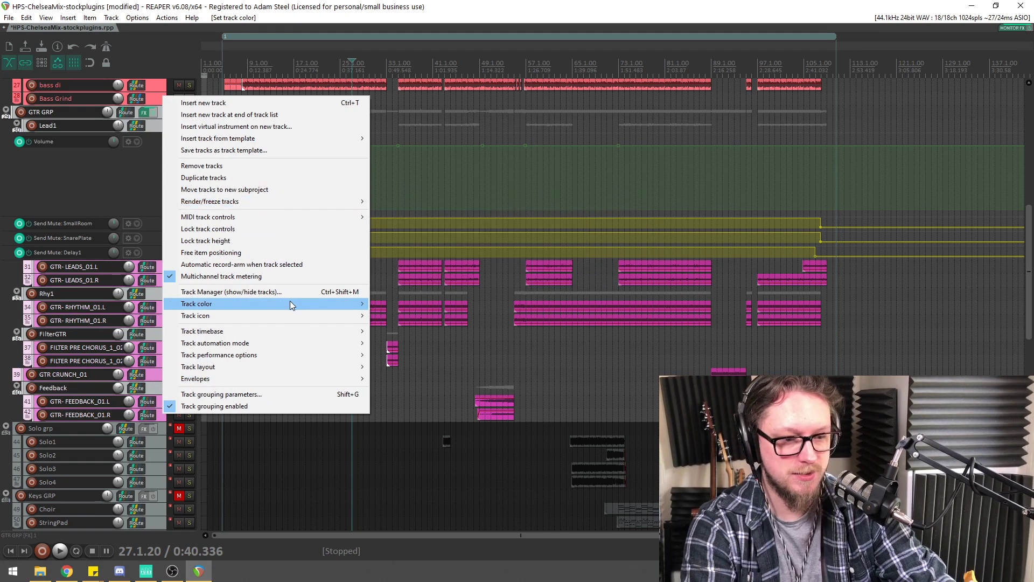
mouse_move(289, 309)
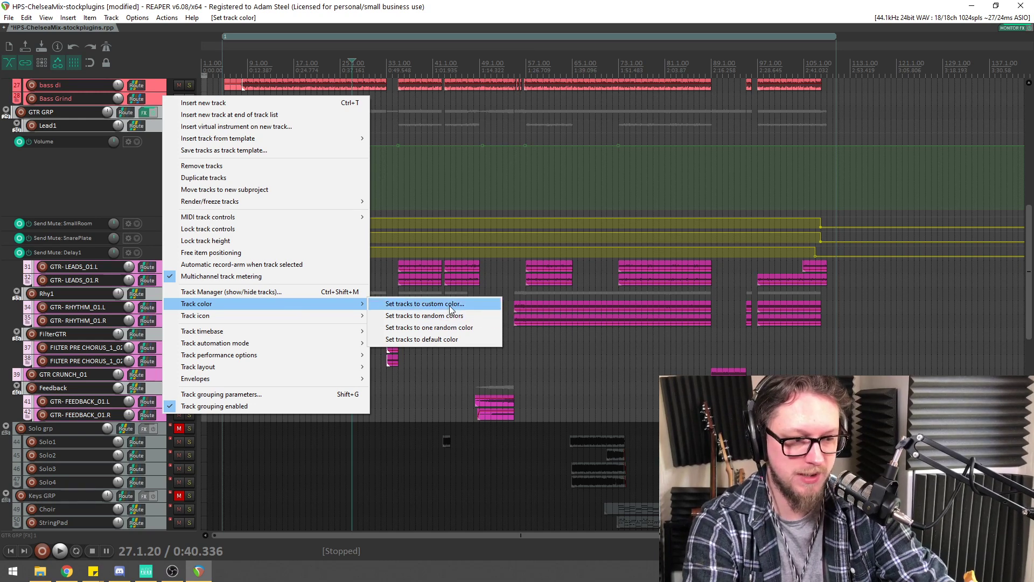
click(392, 327)
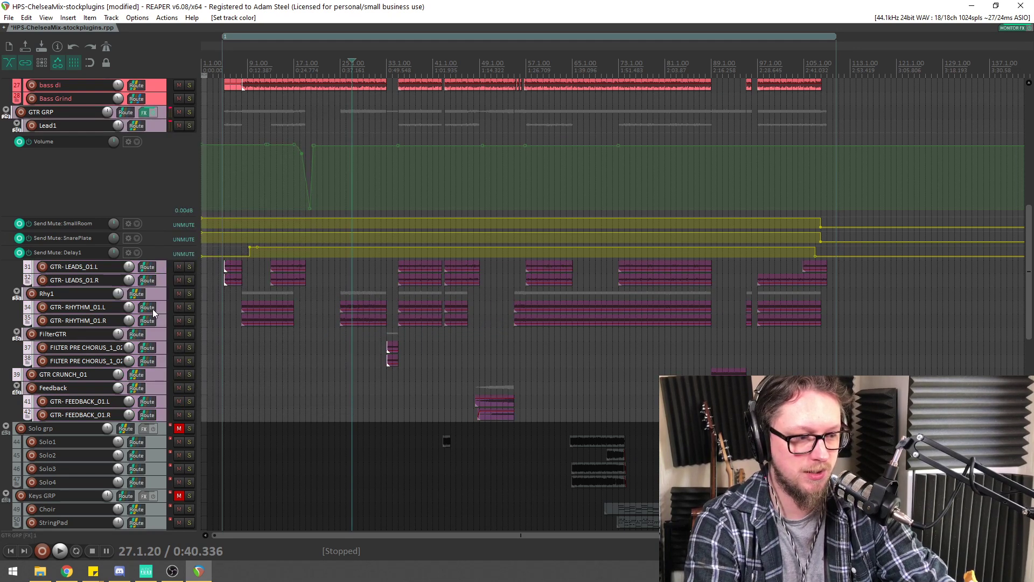
Assign the selected guitar tracks a different shared random color and deselect the group
right_click(167, 309)
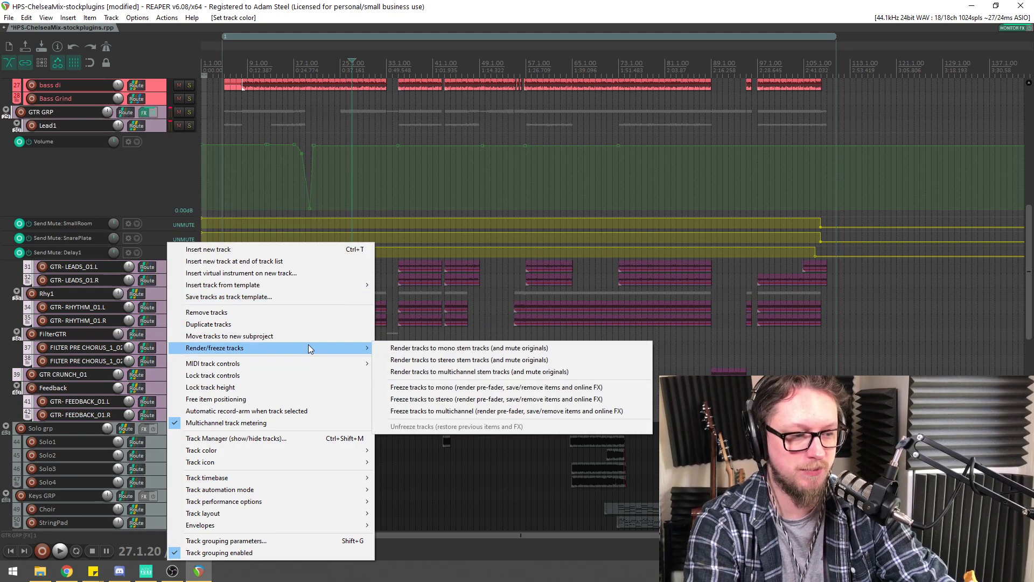
mouse_move(300, 454)
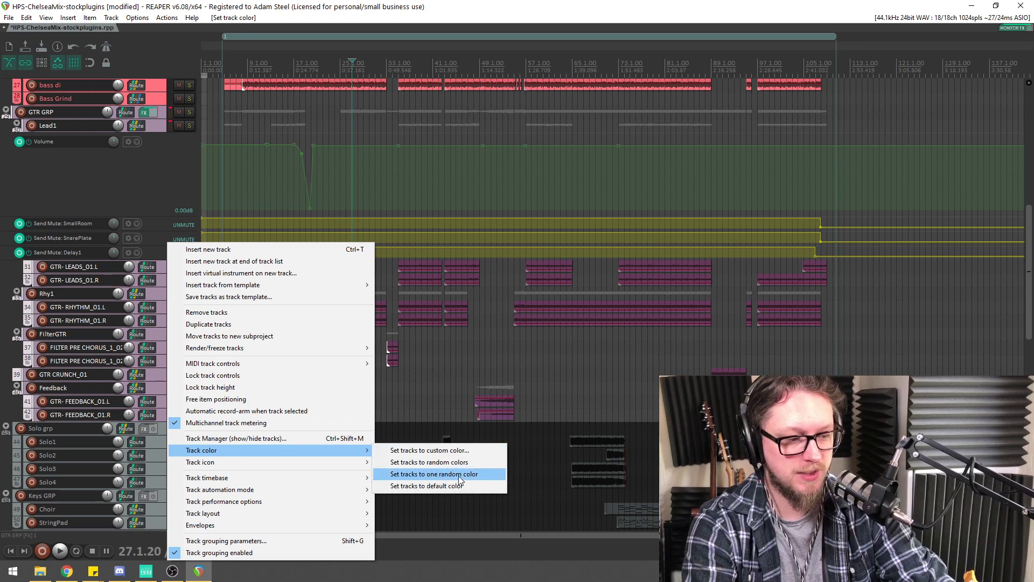
click(433, 473)
click(165, 284)
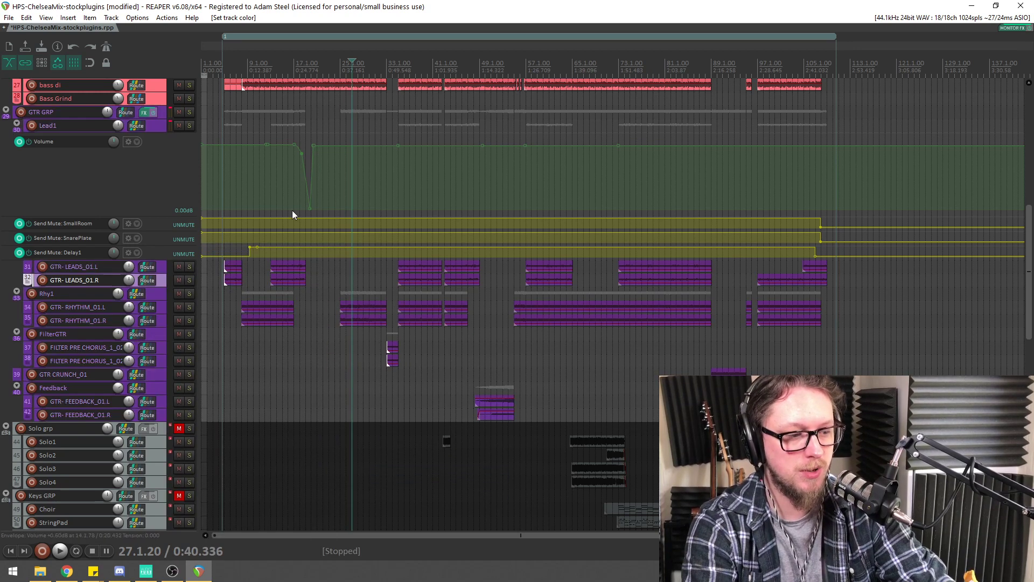
Bring back the mixer, solo DRUM GRP and play the drums briefly from bar 27
scroll(445, 178, up, 4)
scroll(490, 161, down, 3)
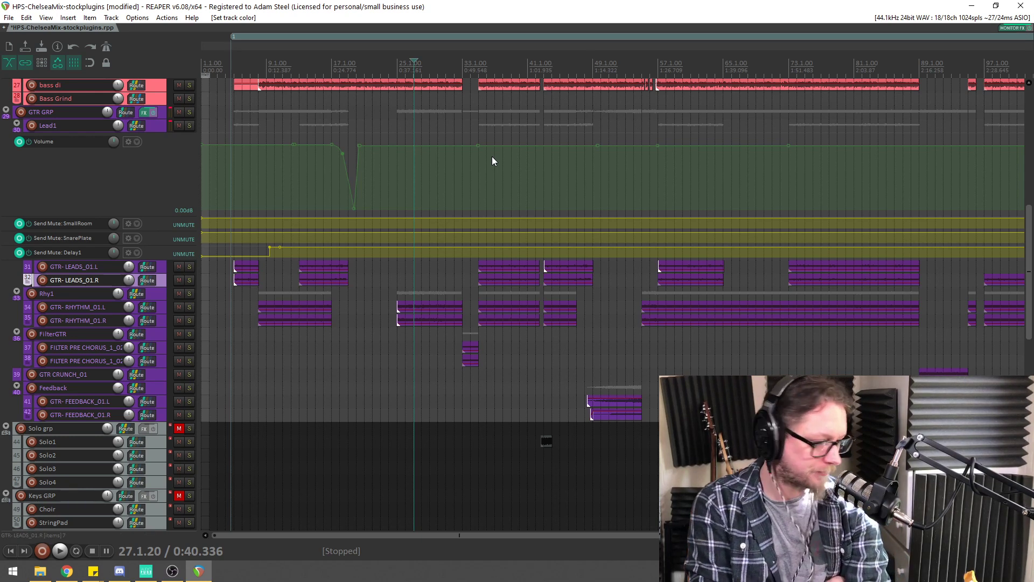
key(ctrl+m)
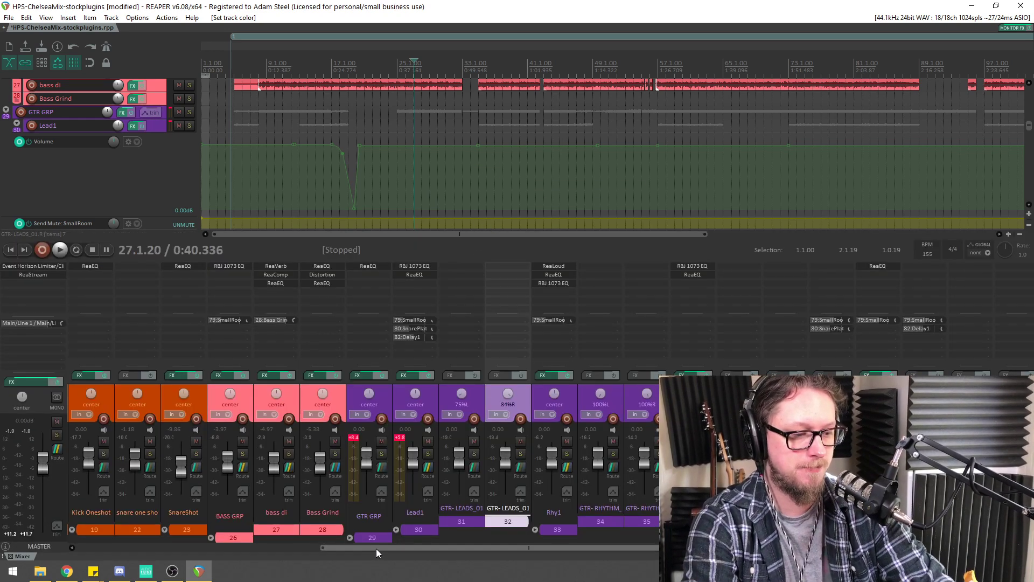
drag(376, 549, 70, 471)
click(103, 454)
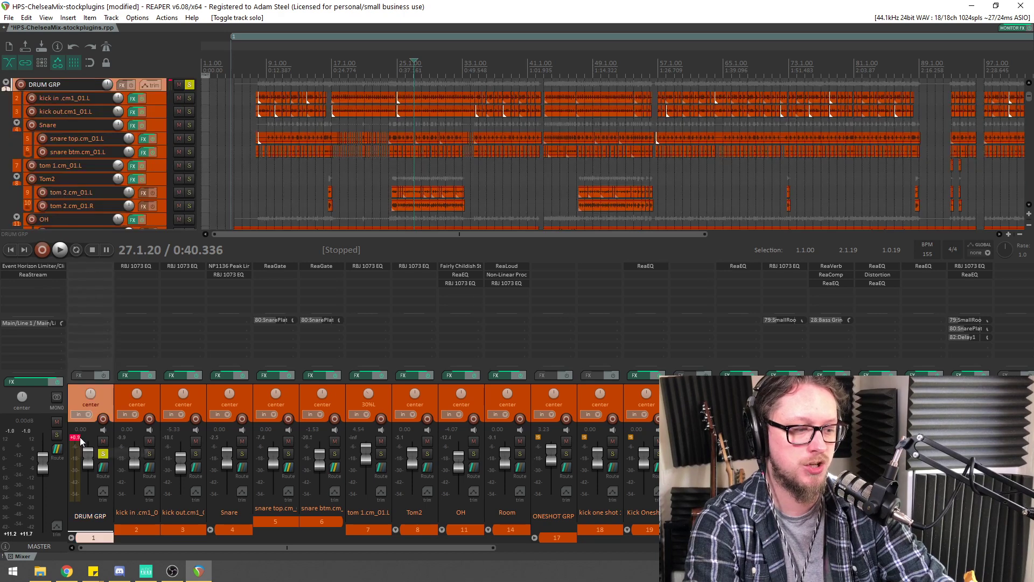
key(space)
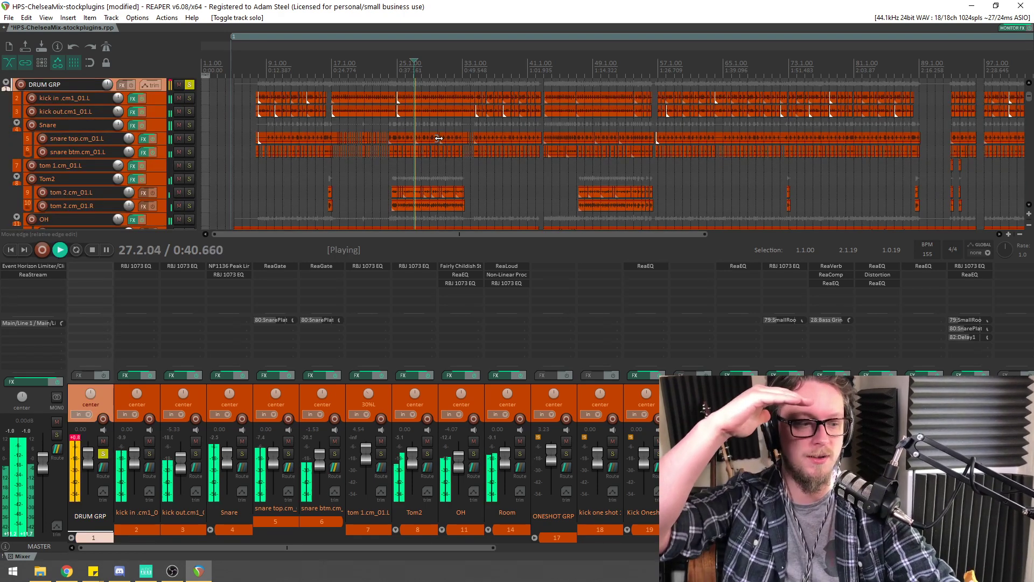
key(space)
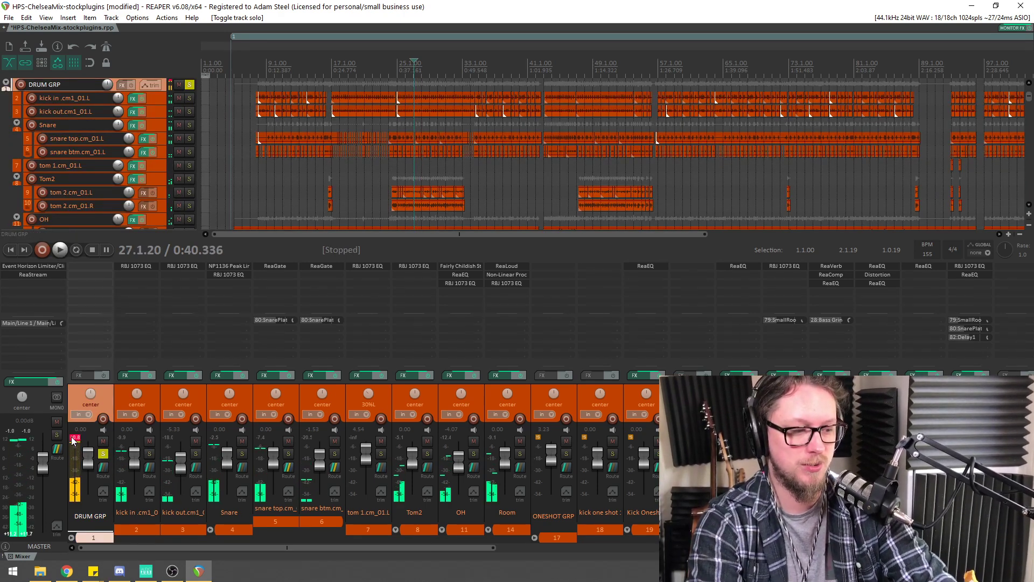
Replay the soloed drums from bar 27 to check DRUM GRP's peak level, and reset its clip indicator
key(space)
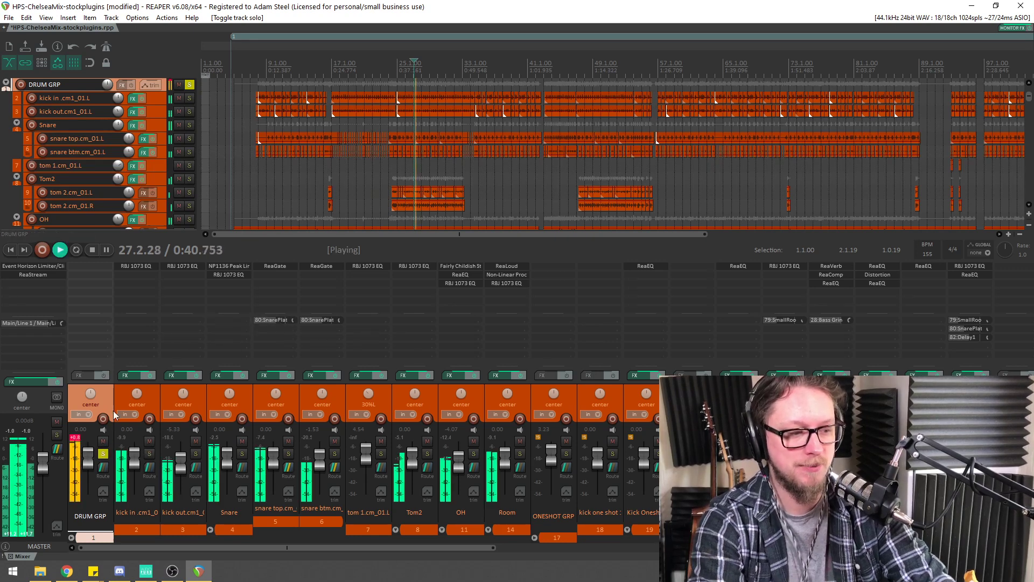
key(space)
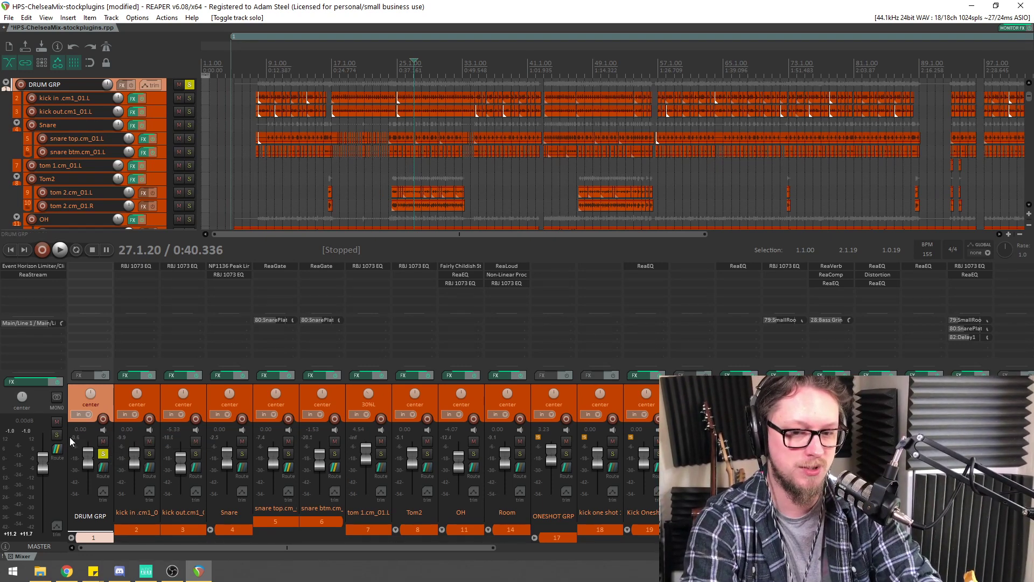
key(space)
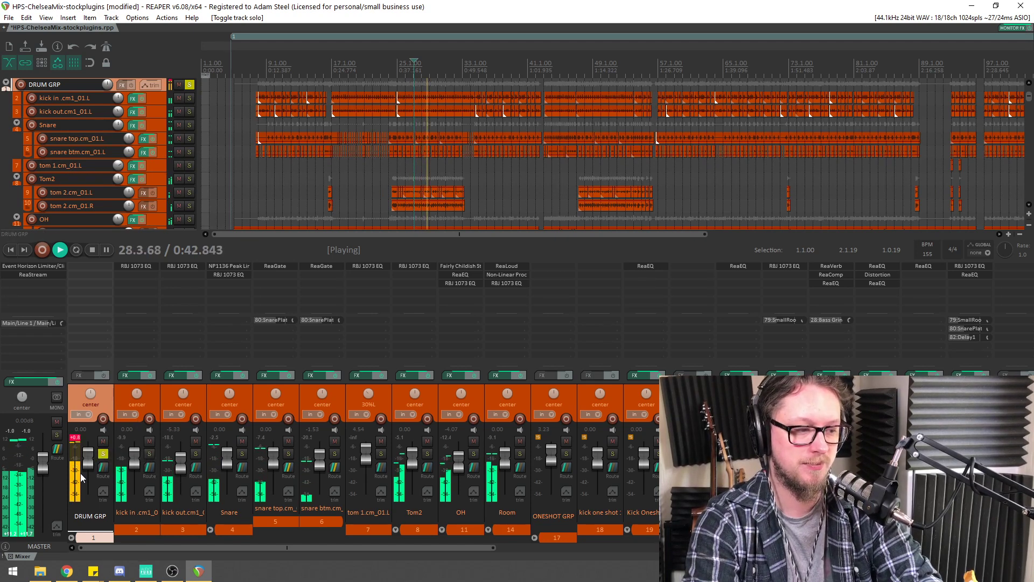
click(78, 439)
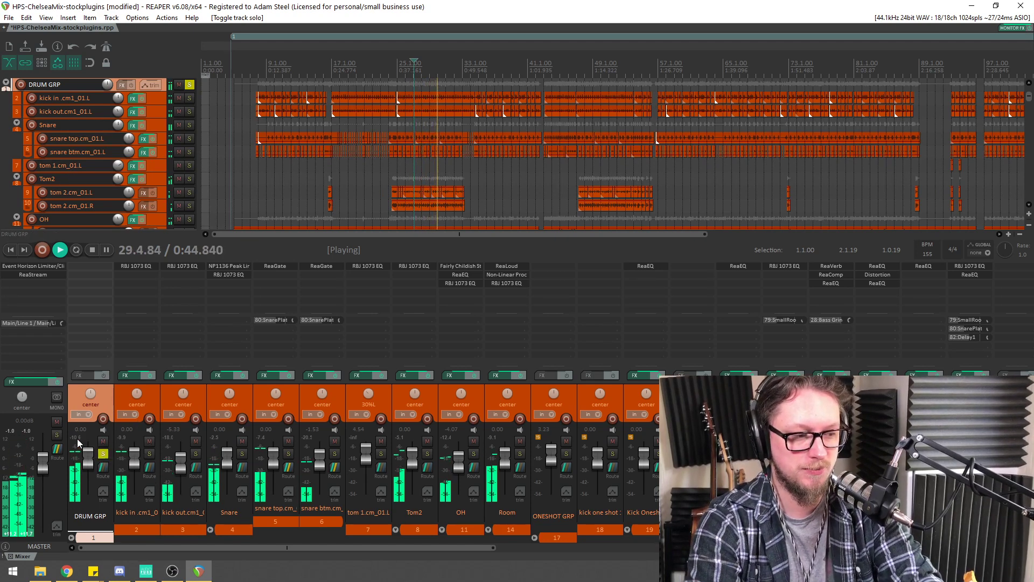
key(space)
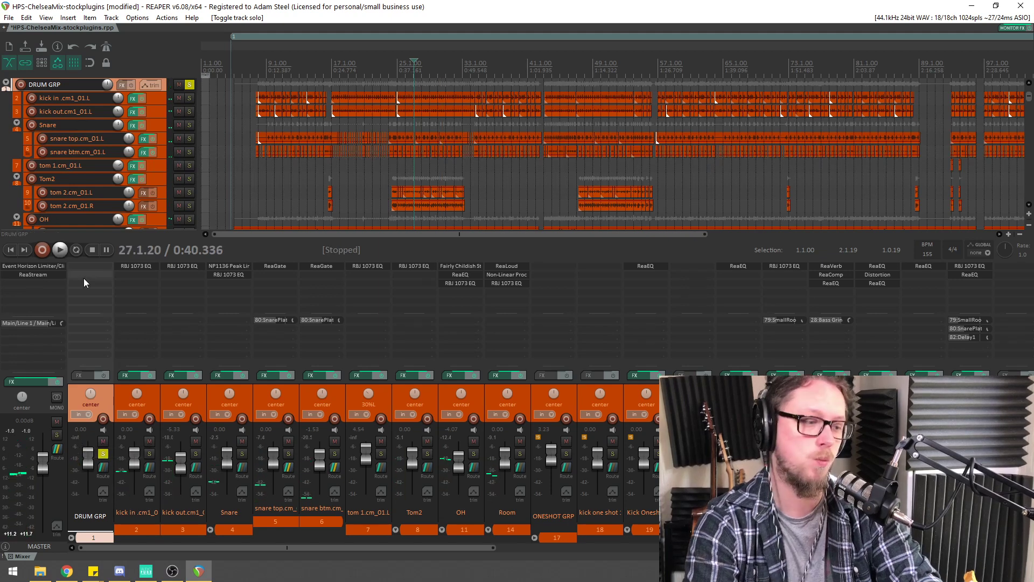
Add the JS Event Horizon Clipper to DRUM GRP and play the soloed drums from bar 27 through it
double_click(92, 277)
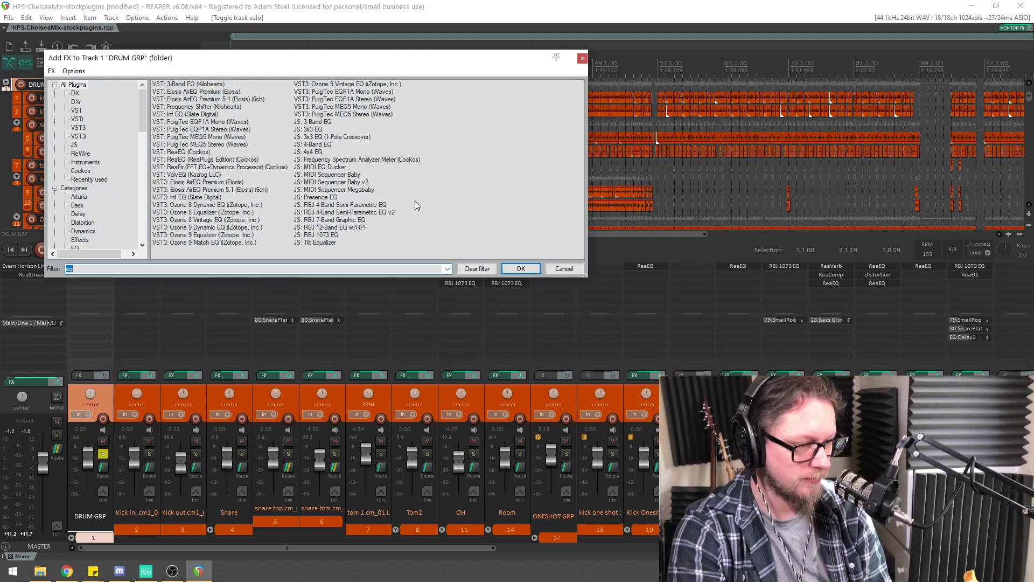
text(ev)
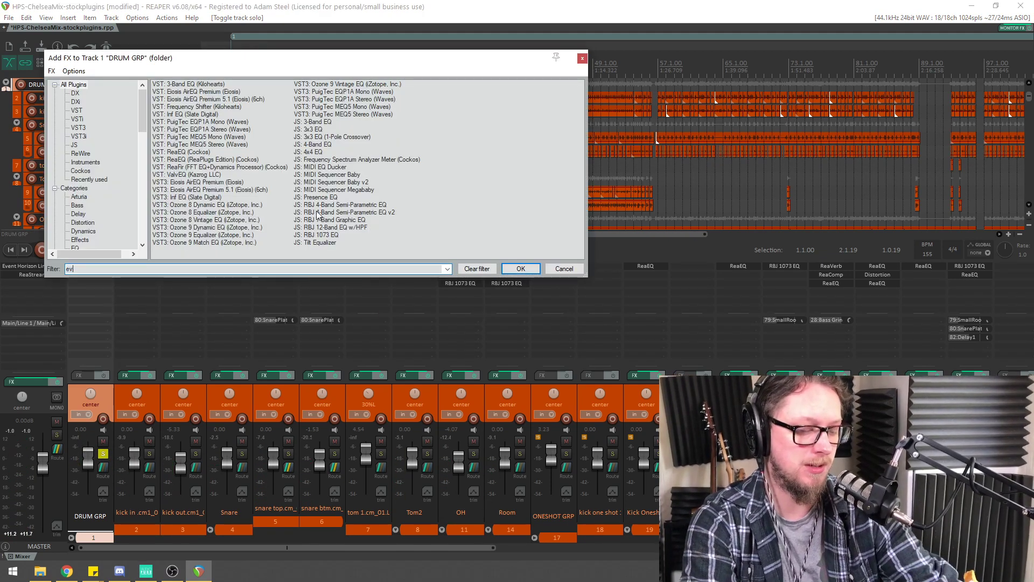
text(e)
double_click(185, 123)
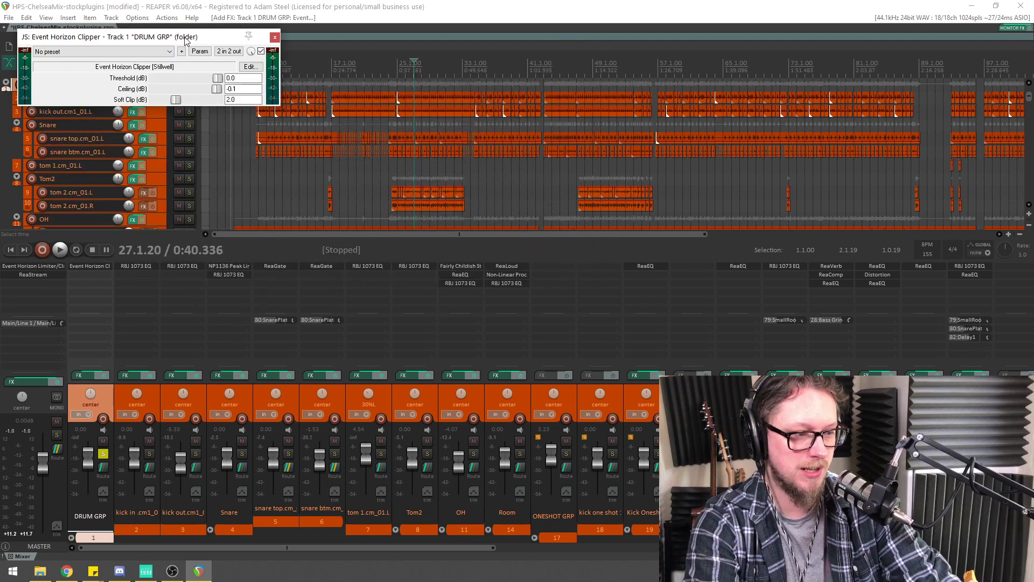
drag(176, 35, 274, 66)
key(space)
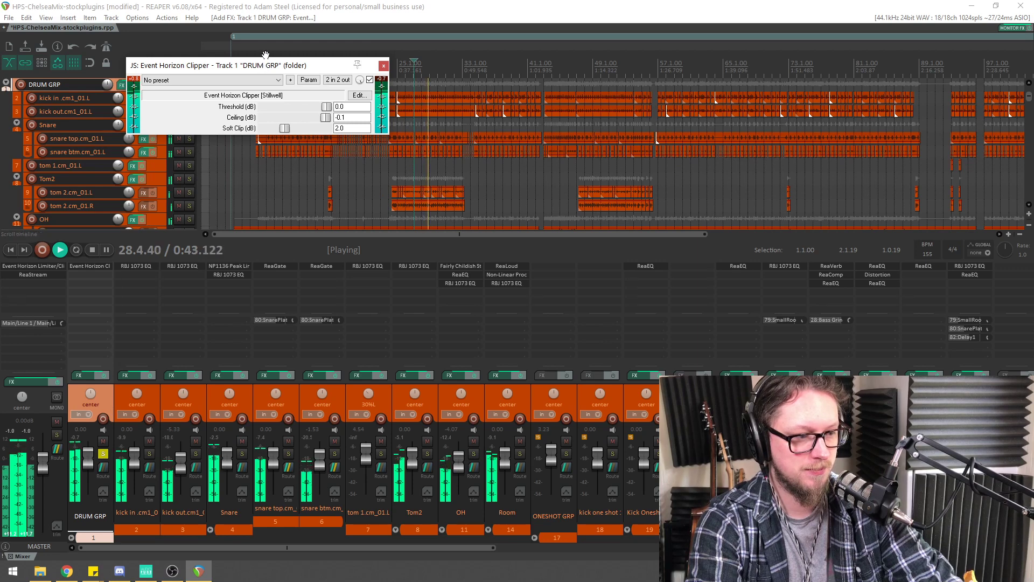
Stop playback, unsolo DRUM GRP, play the full mix from bar 27 and close the Event Horizon Clipper
drag(261, 65, 222, 133)
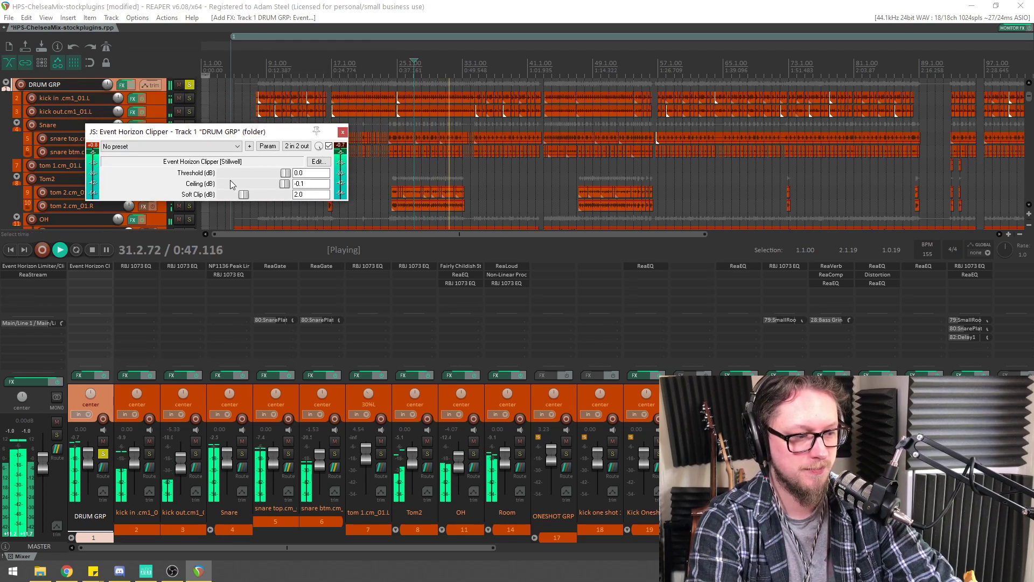
key(space)
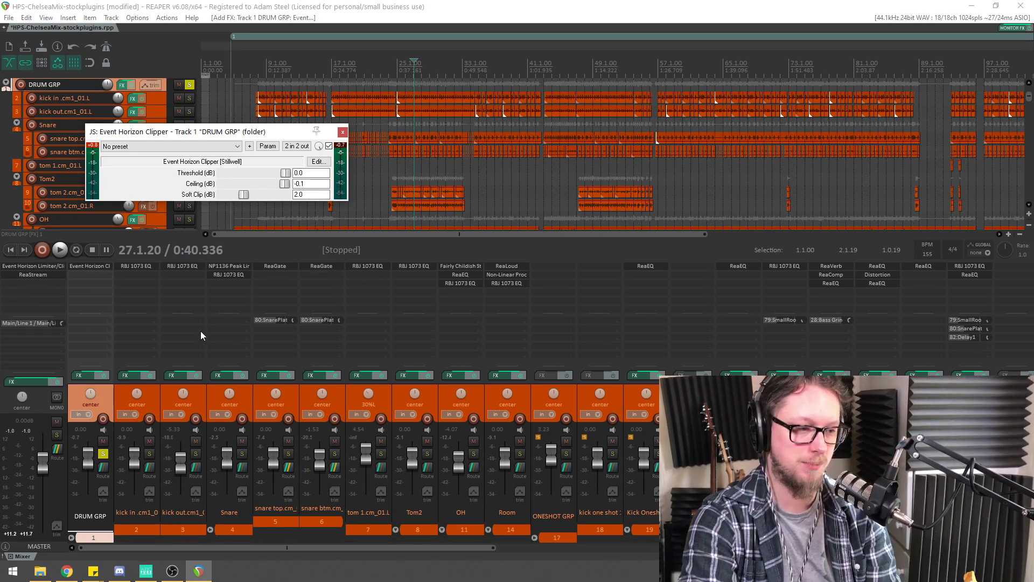
click(103, 454)
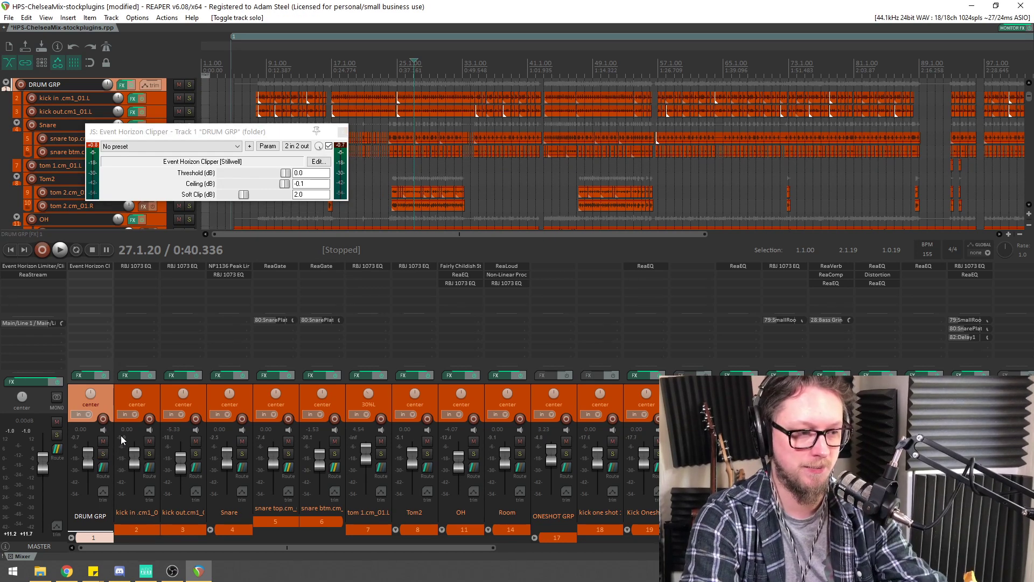
key(space)
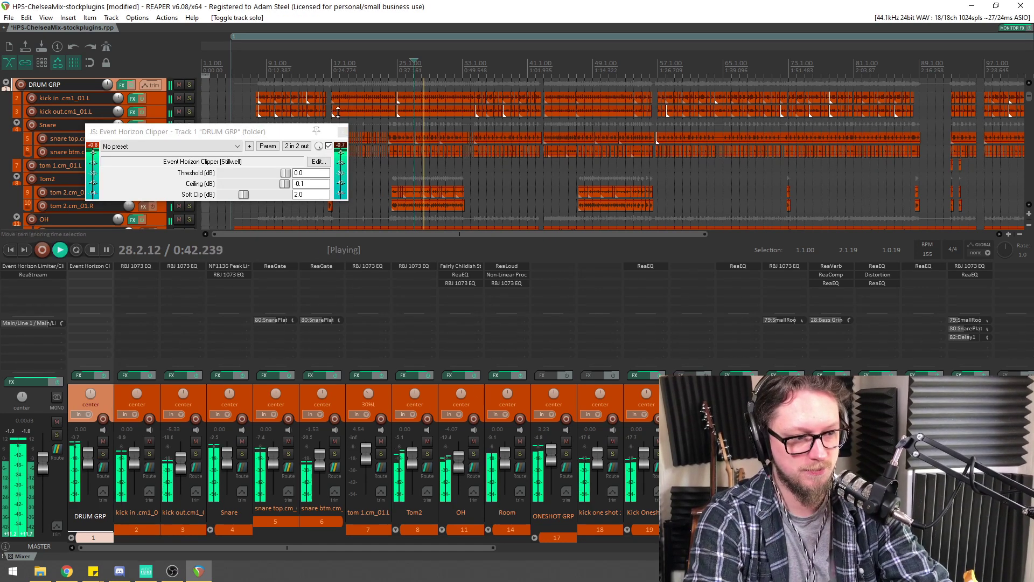
click(342, 132)
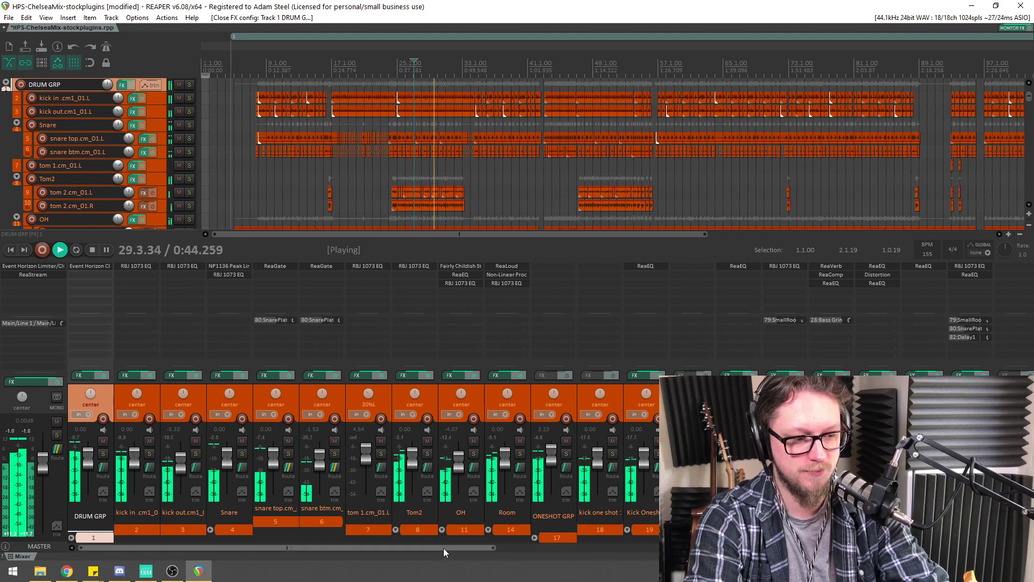
Solo GTR GRP briefly during playback, unsolo it and set its volume to -1.74 dB
drag(444, 548, 631, 550)
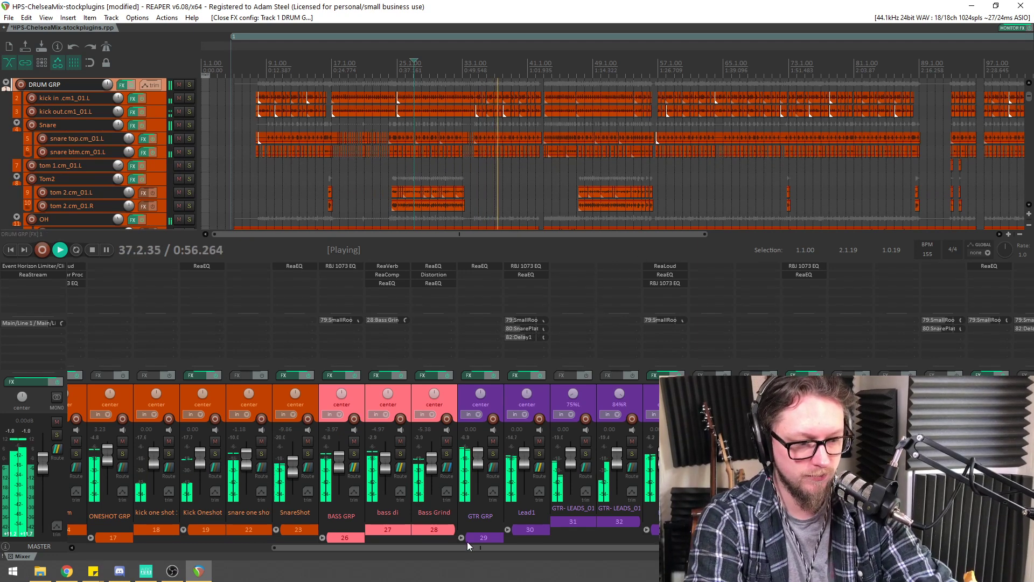
click(493, 454)
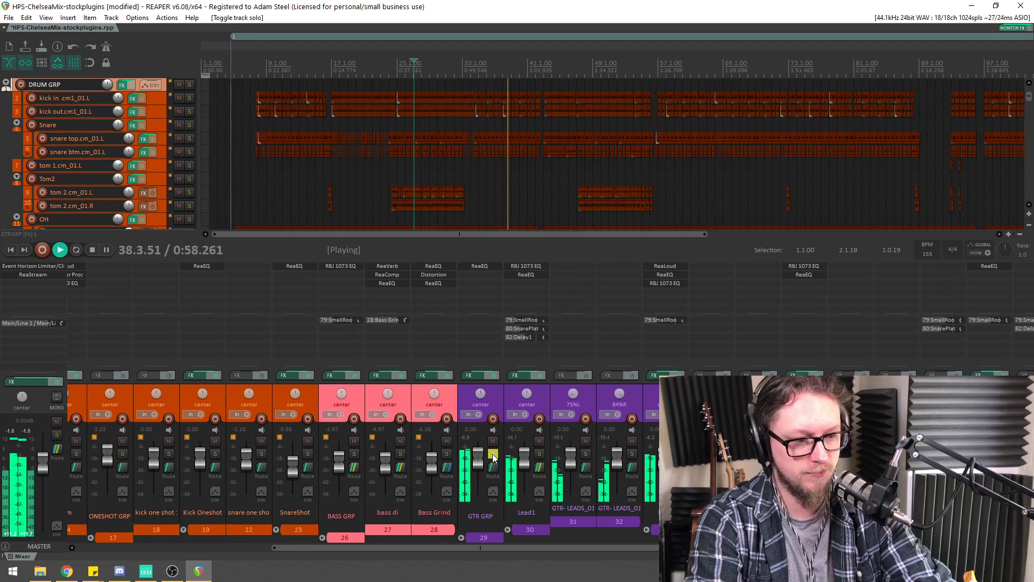
click(493, 453)
drag(476, 455, 477, 457)
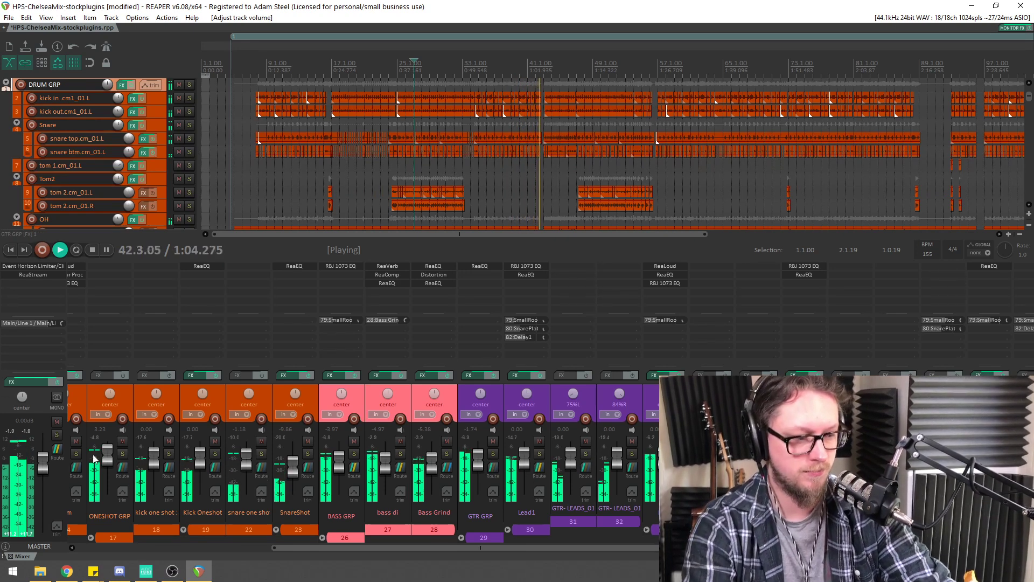
Solo Kick Oneshot and the kick in track briefly during playback to compare the kick sounds
click(215, 454)
click(214, 454)
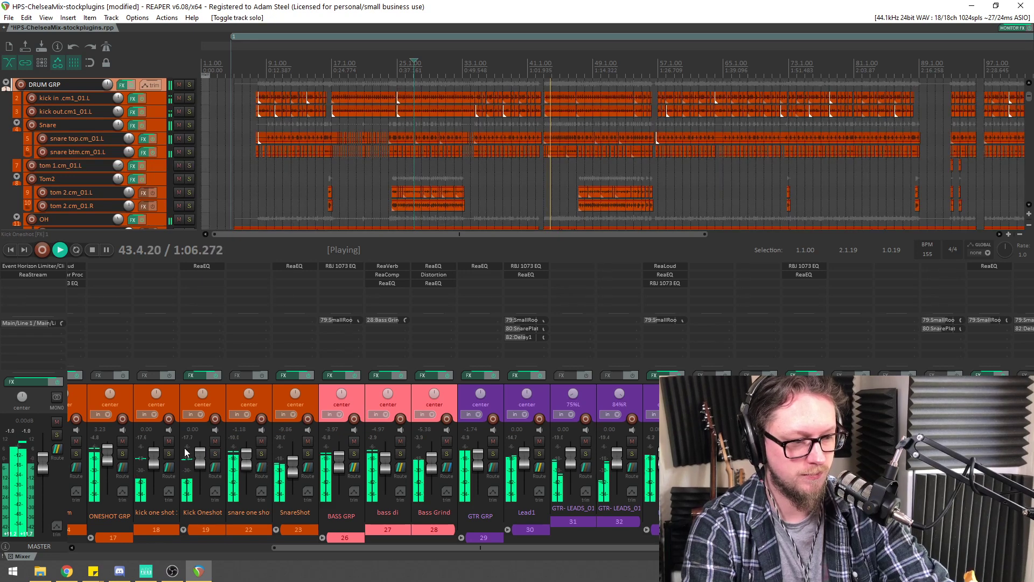
click(215, 454)
click(214, 454)
drag(492, 548, 299, 548)
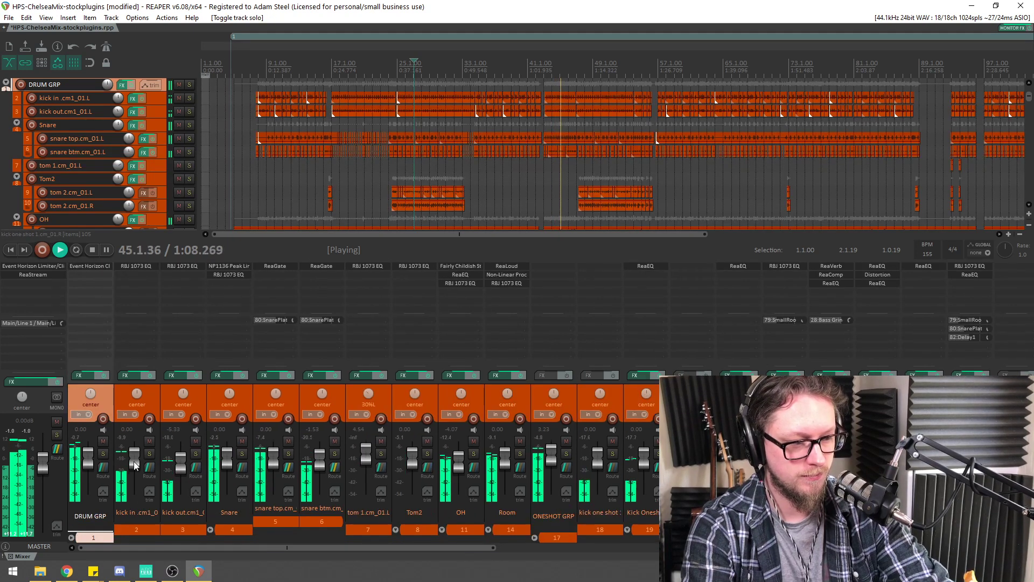
click(149, 454)
click(149, 454)
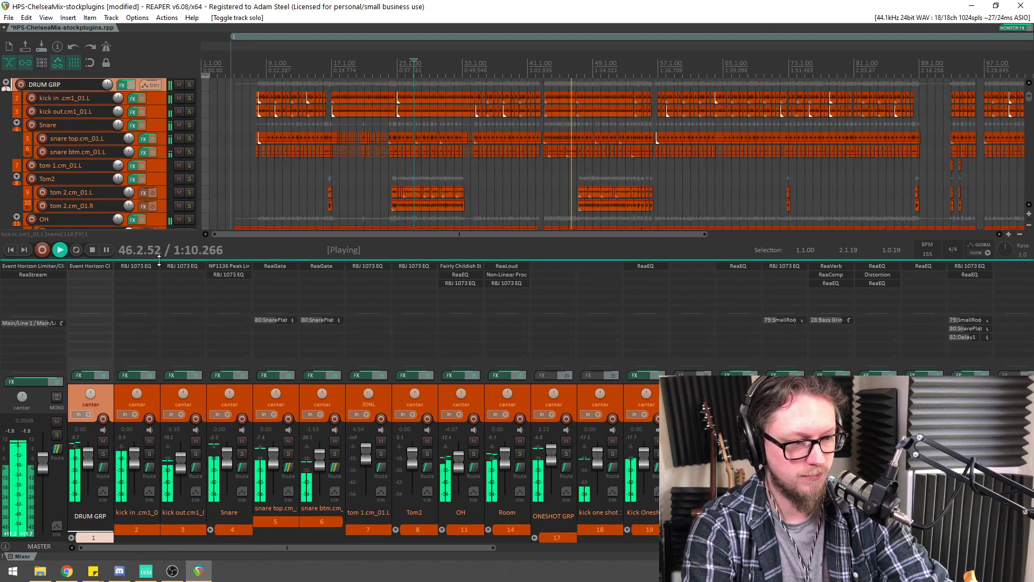
Lower the low boost slightly in the kick in track's RBJ 1073 EQ and close the plugin
click(137, 266)
drag(313, 286, 308, 286)
click(388, 219)
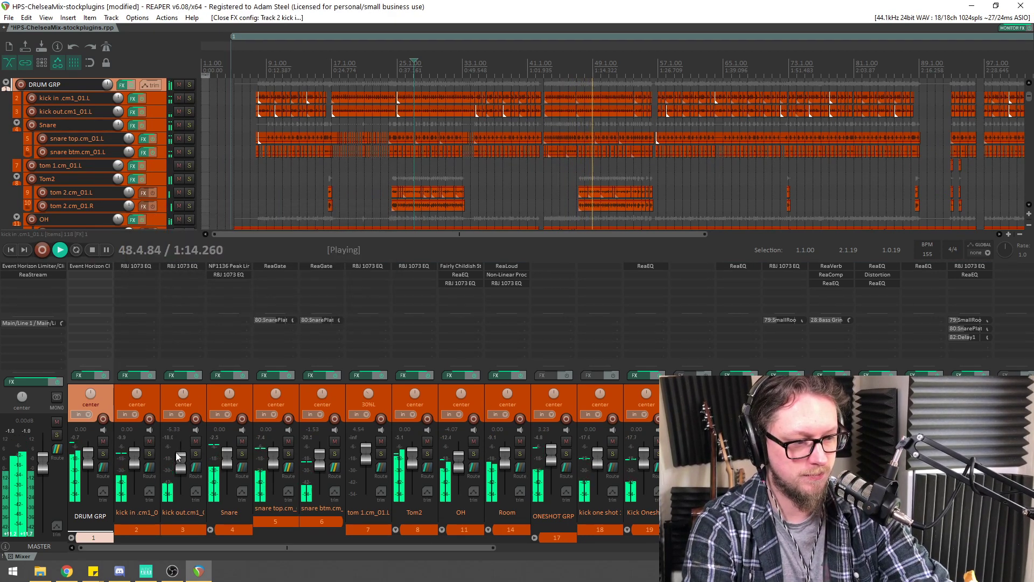
Check the kick out track with a brief solo, stop playback and save the project
click(195, 455)
click(195, 455)
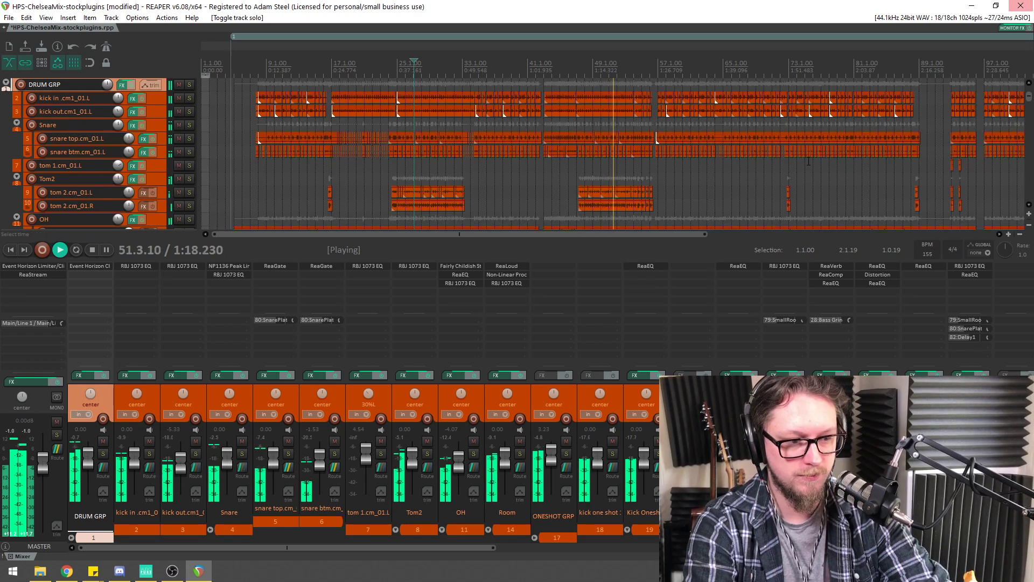
key(space)
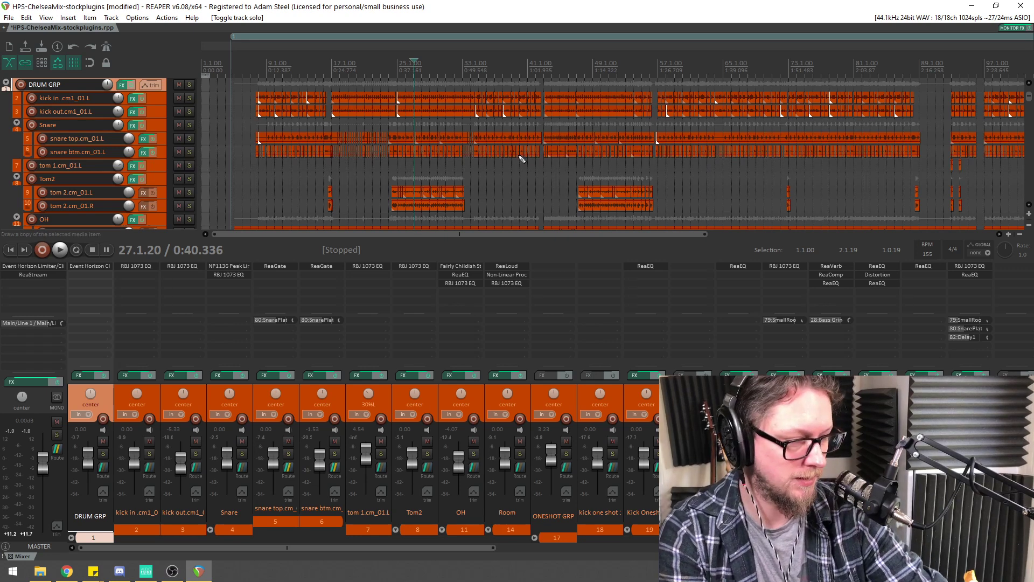
key(ctrl+s)
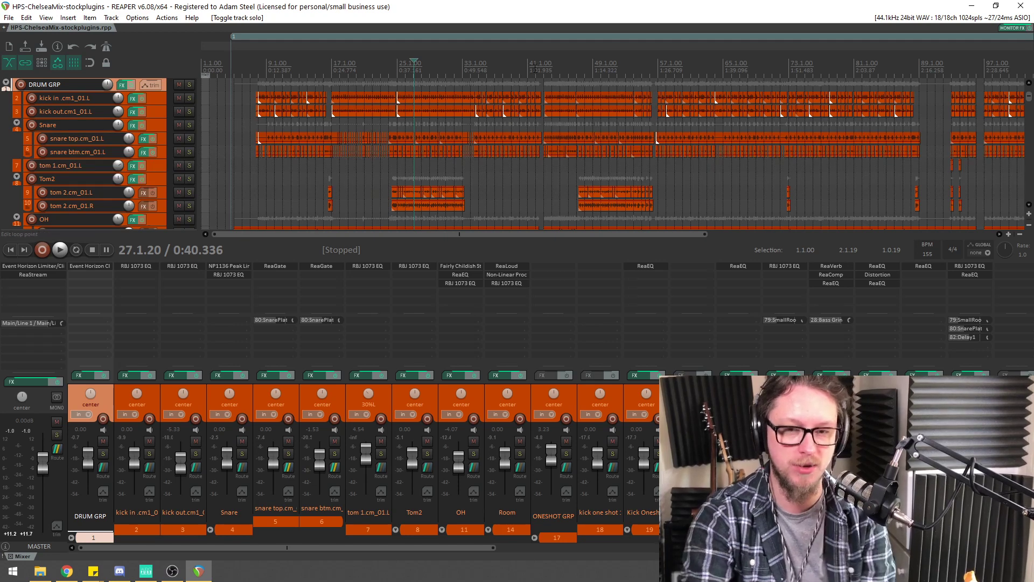
Place the edit cursor at about bar 50 and play the full mix briefly from there
click(603, 97)
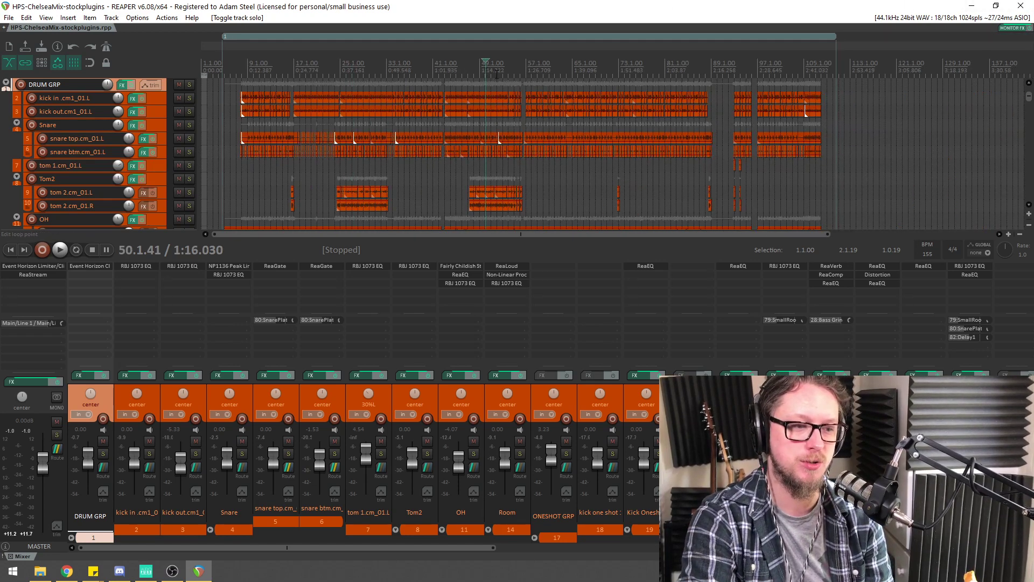
scroll(593, 97, up, 3)
scroll(594, 97, down, 2)
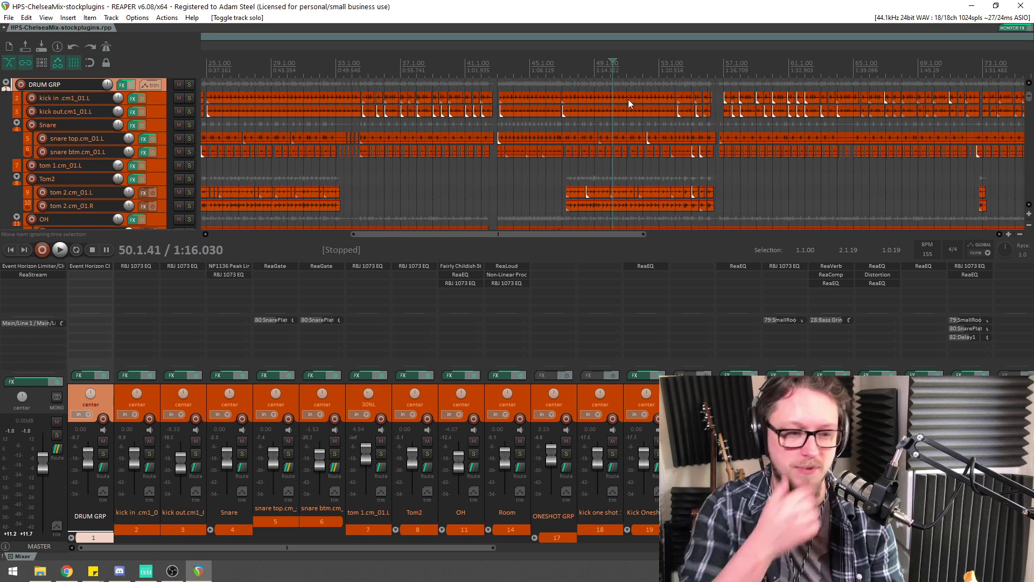
key(space)
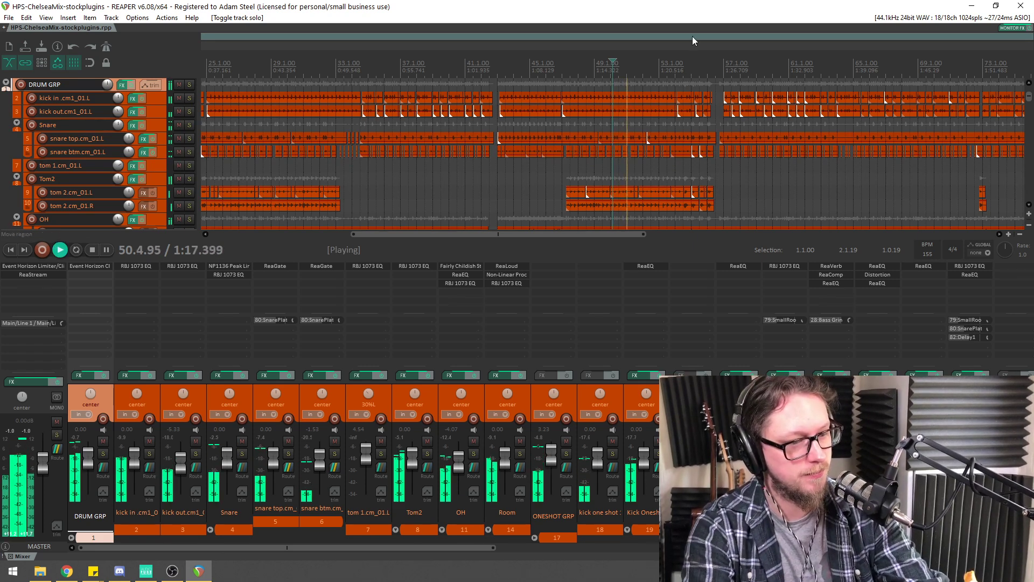
key(space)
Play the mix from about bar 61 while examining the guitar and solo tracks and the mixer channels
scroll(664, 152, down, 4)
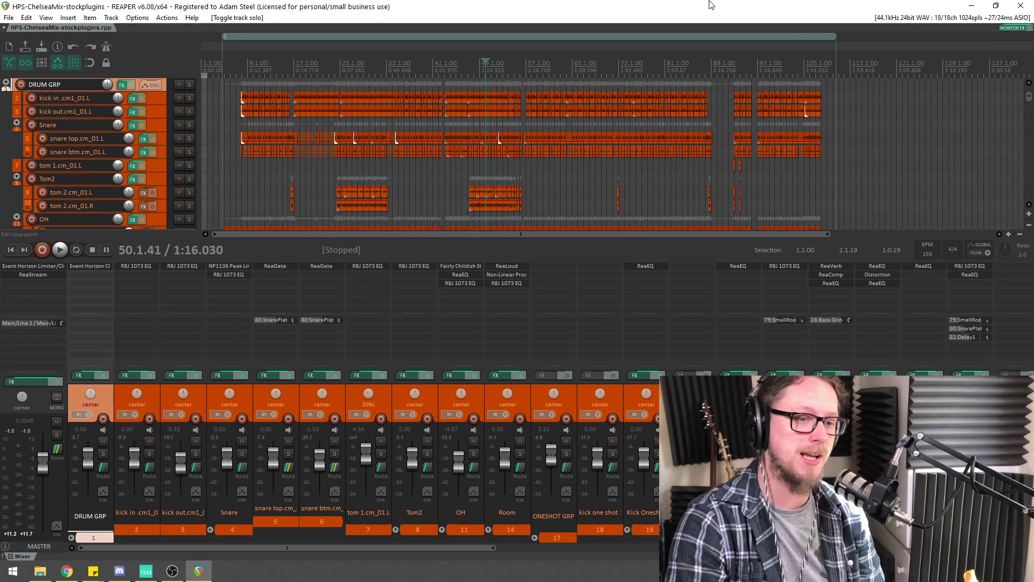
scroll(717, 24, up, 2)
scroll(698, 35, up, 2)
scroll(696, 35, down, 3)
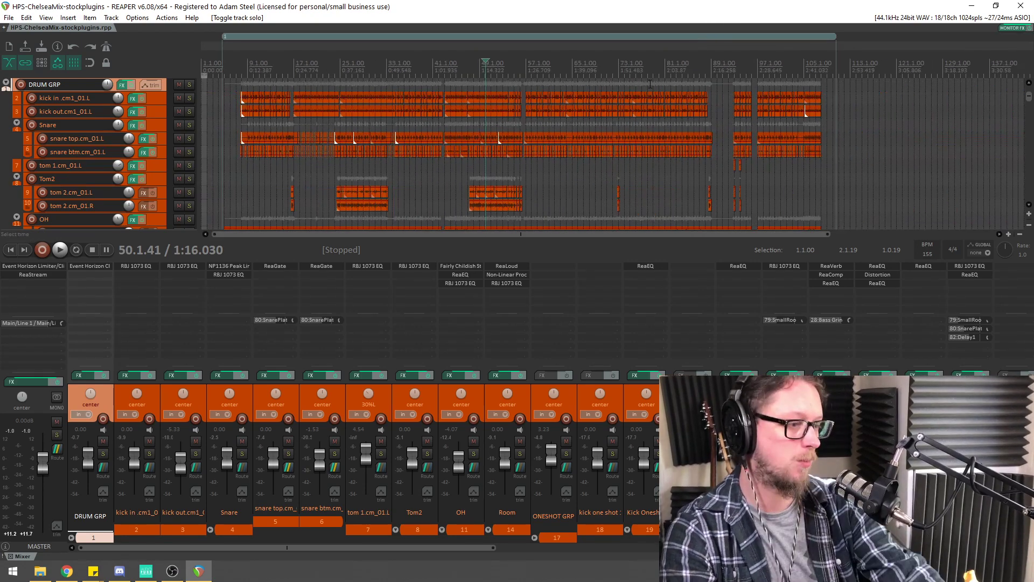
key(space)
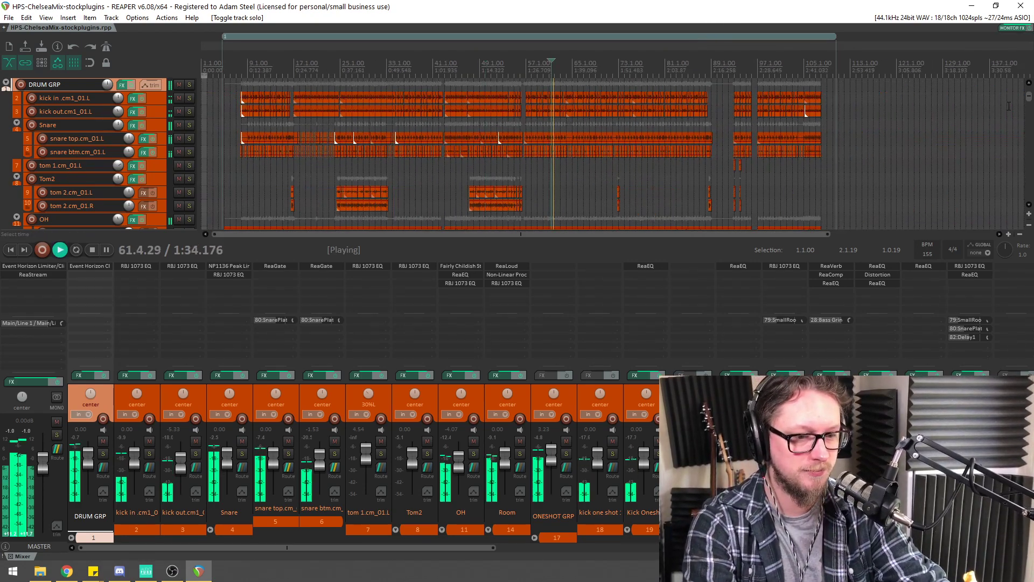
drag(1029, 97, 1029, 138)
scroll(517, 154, down, 5)
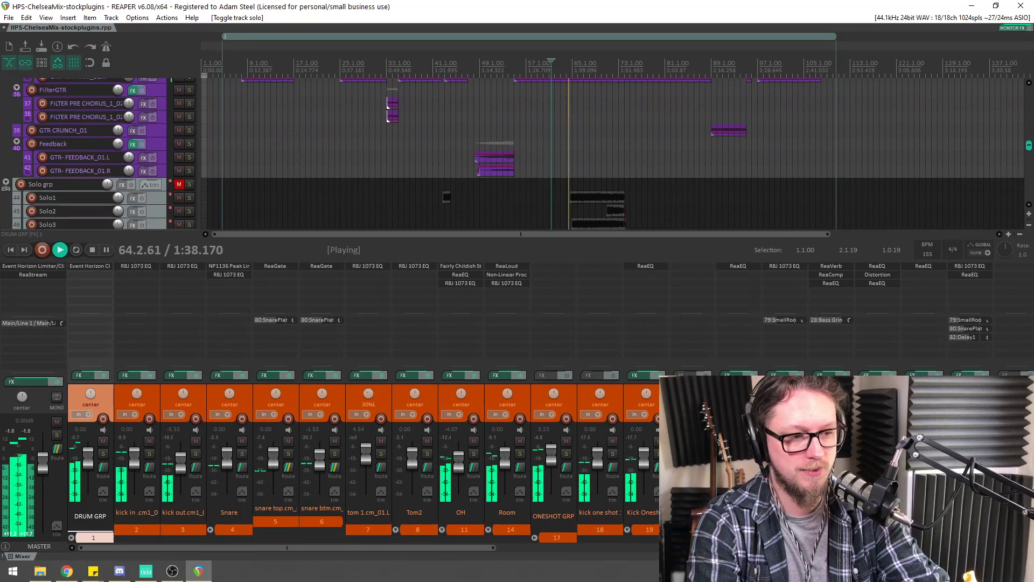
scroll(518, 153, up, 2)
scroll(517, 154, up, 3)
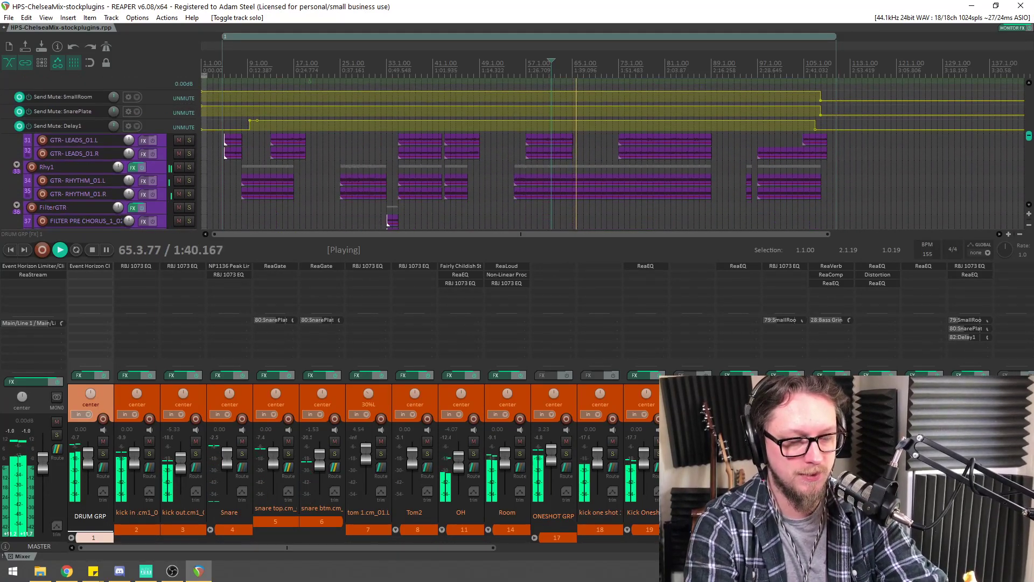
scroll(517, 154, down, 3)
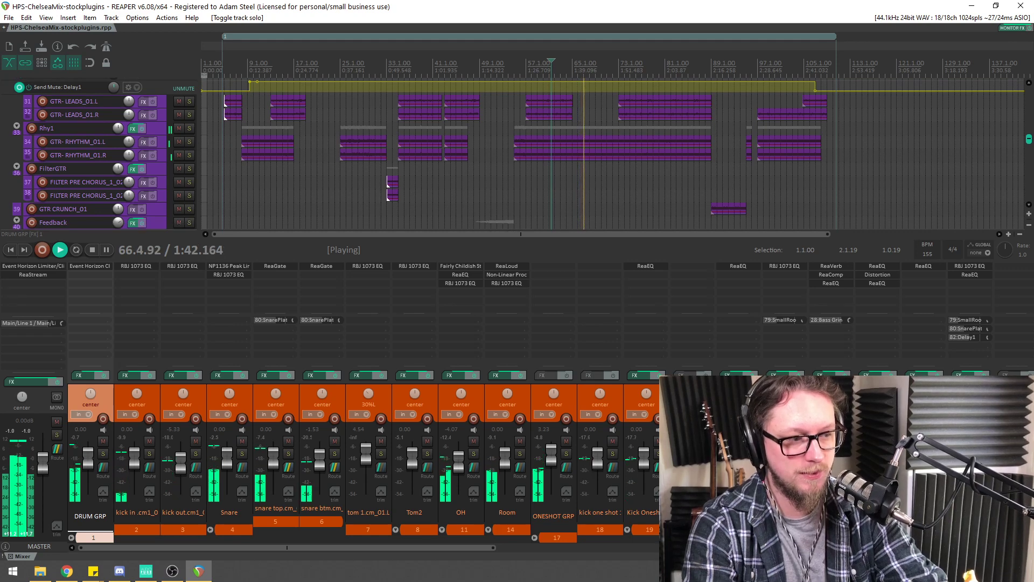
scroll(517, 153, down, 1)
scroll(517, 153, down, 3)
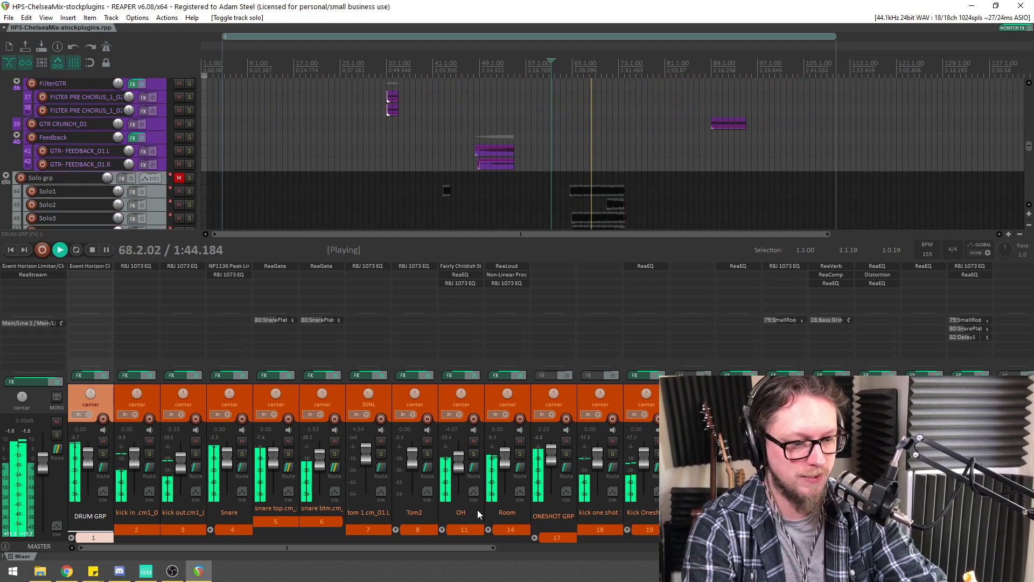
scroll(653, 551, down, 8)
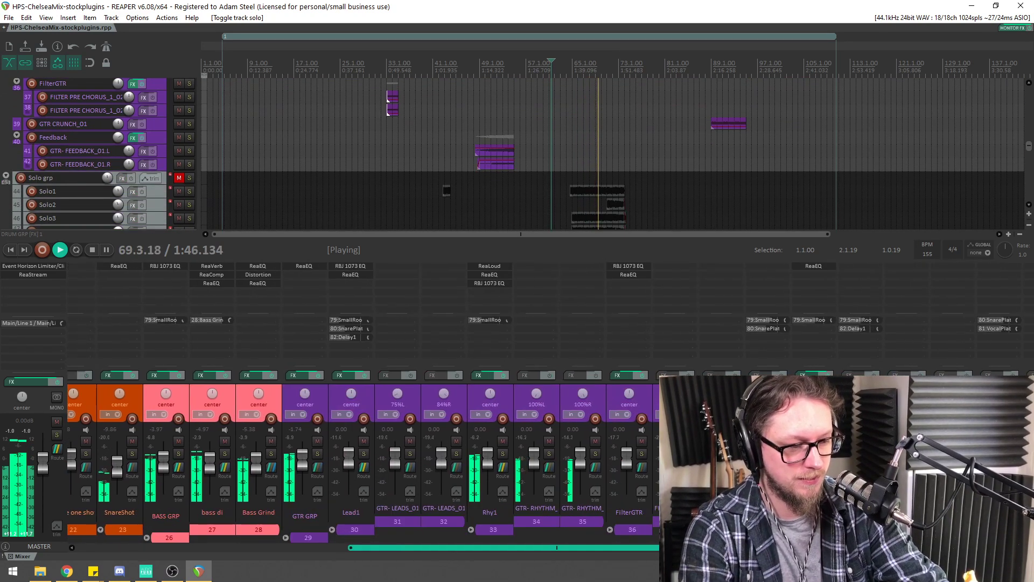
scroll(240, 505, up, 9)
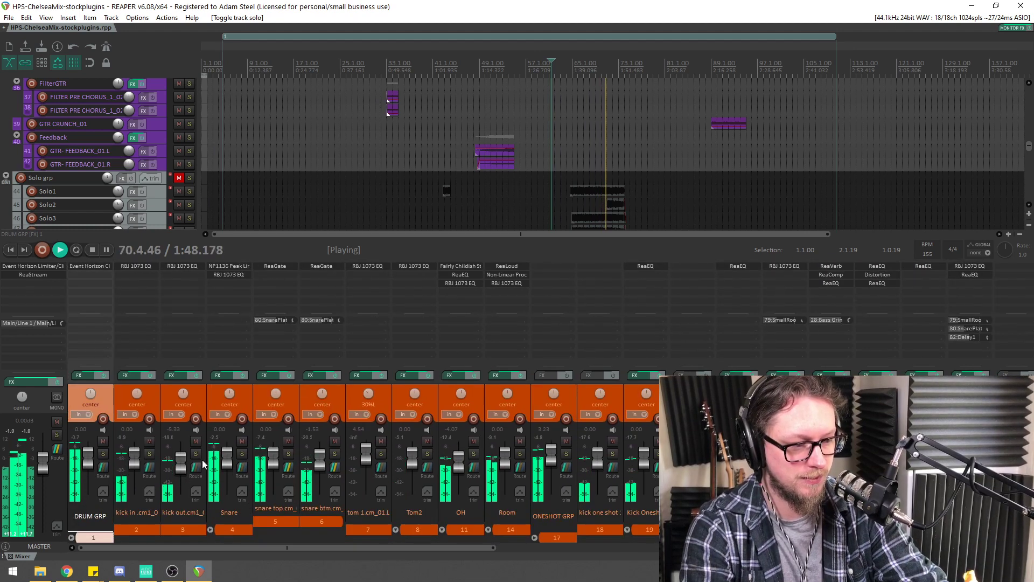
Set the kick in track's RBJ 1073 EQ to a 4.7 dB low boost and a 5.3 dB mid boost, and close it
click(138, 265)
drag(308, 285, 305, 287)
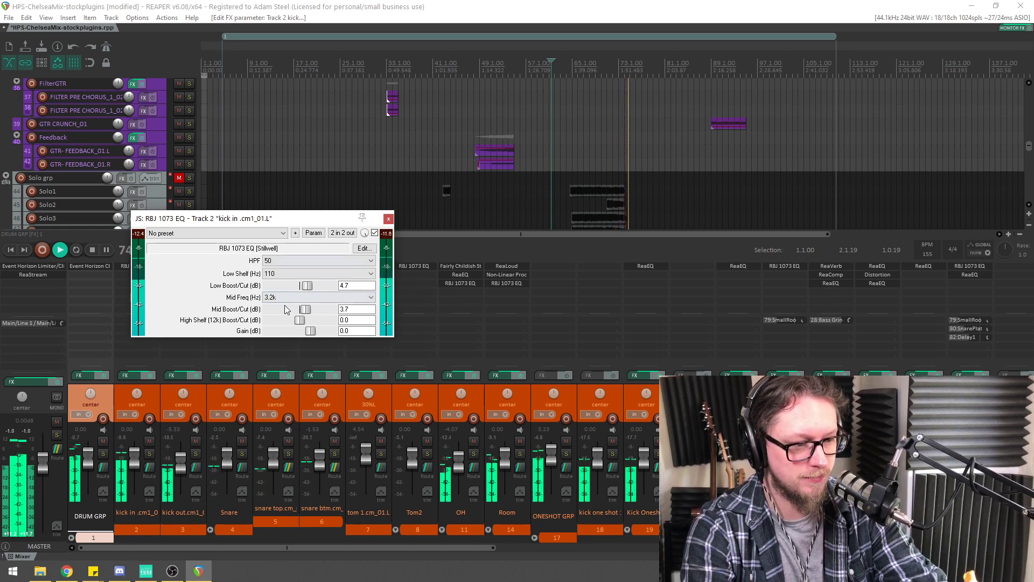
drag(307, 310, 310, 313)
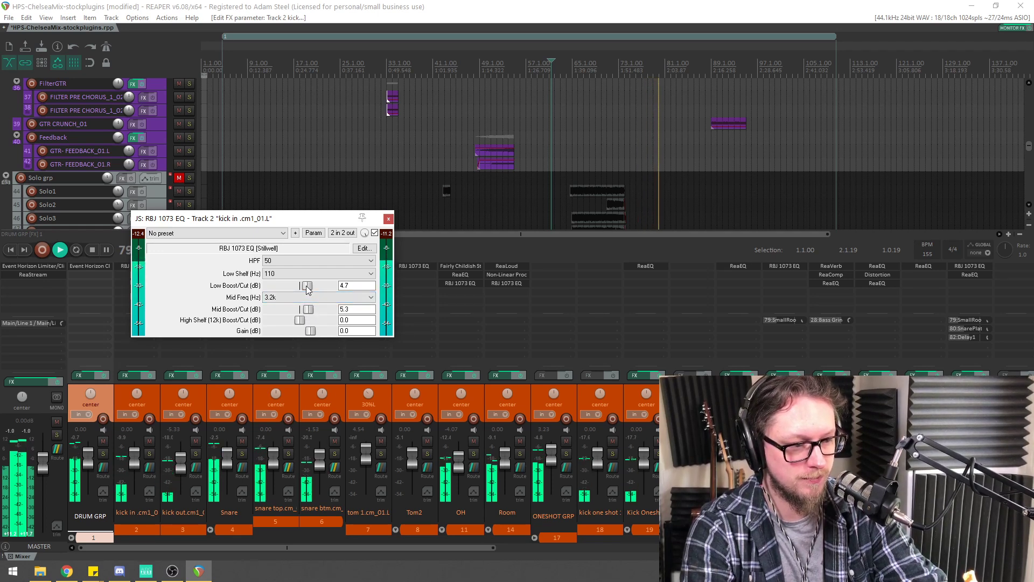
click(388, 219)
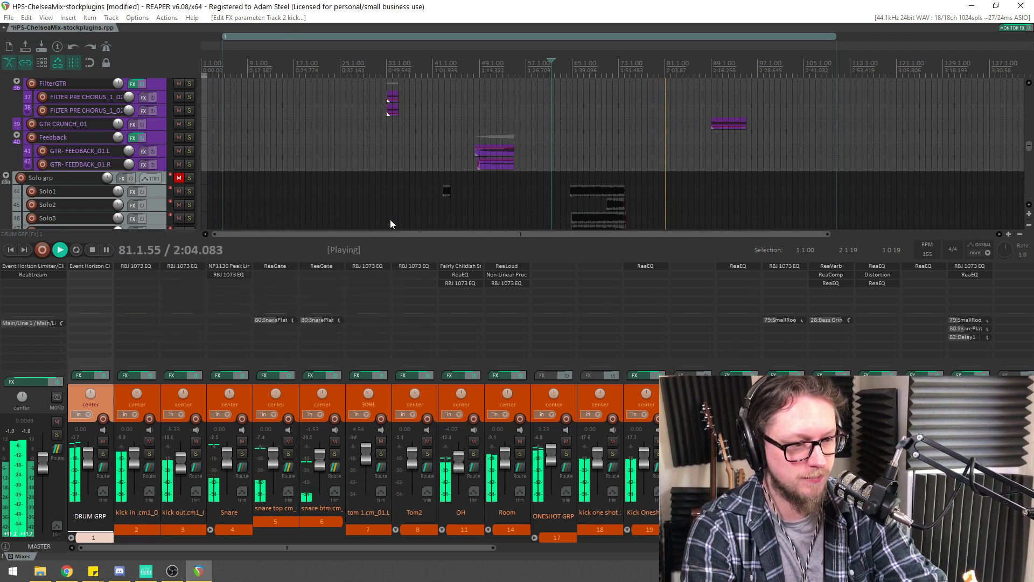
Restart playback from about bar 50 at the guitar feedback section and select the Feedback track
drag(300, 548, 431, 548)
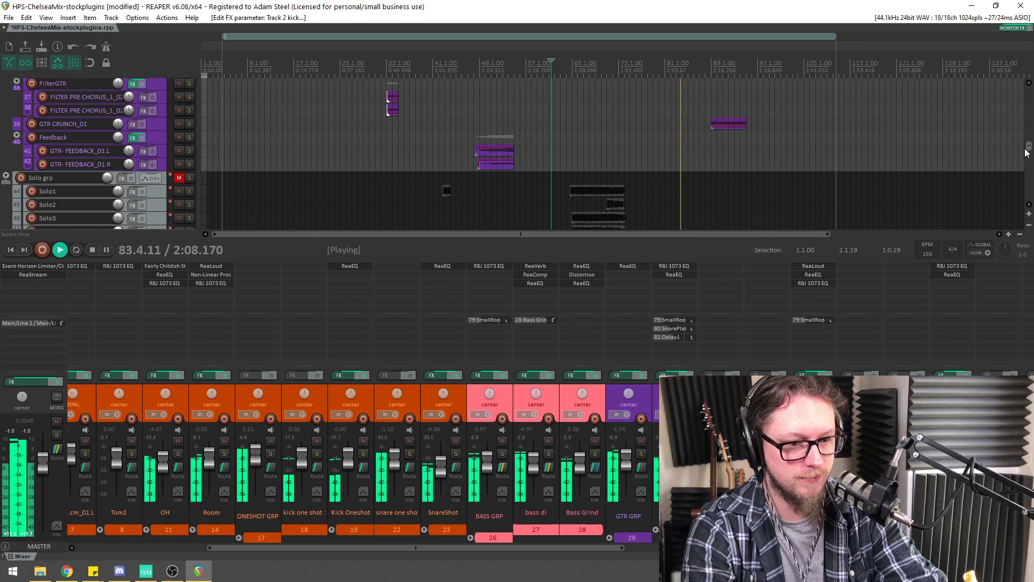
drag(1027, 147, 1027, 150)
key(space)
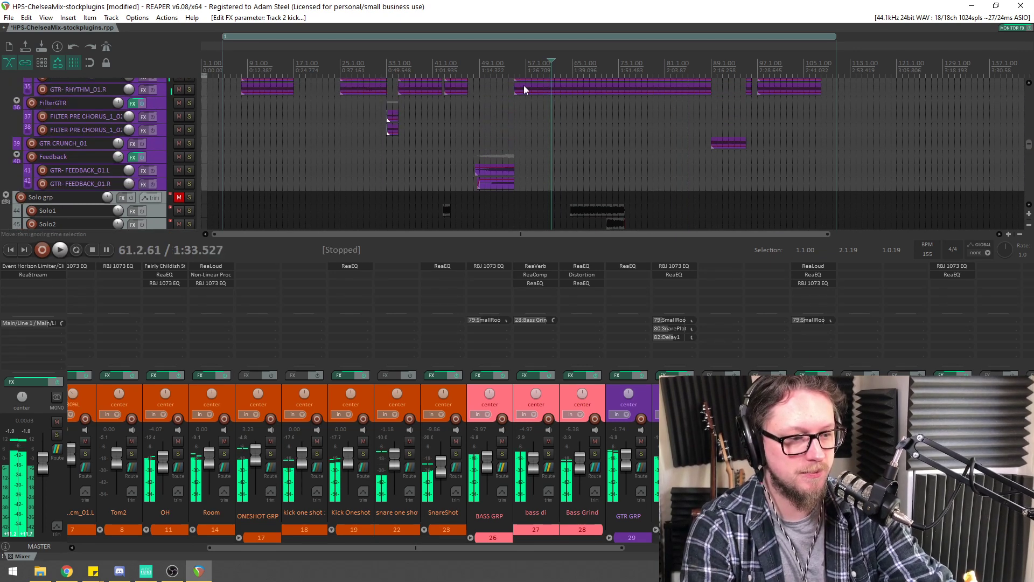
click(484, 62)
scroll(483, 62, up, 5)
key(space)
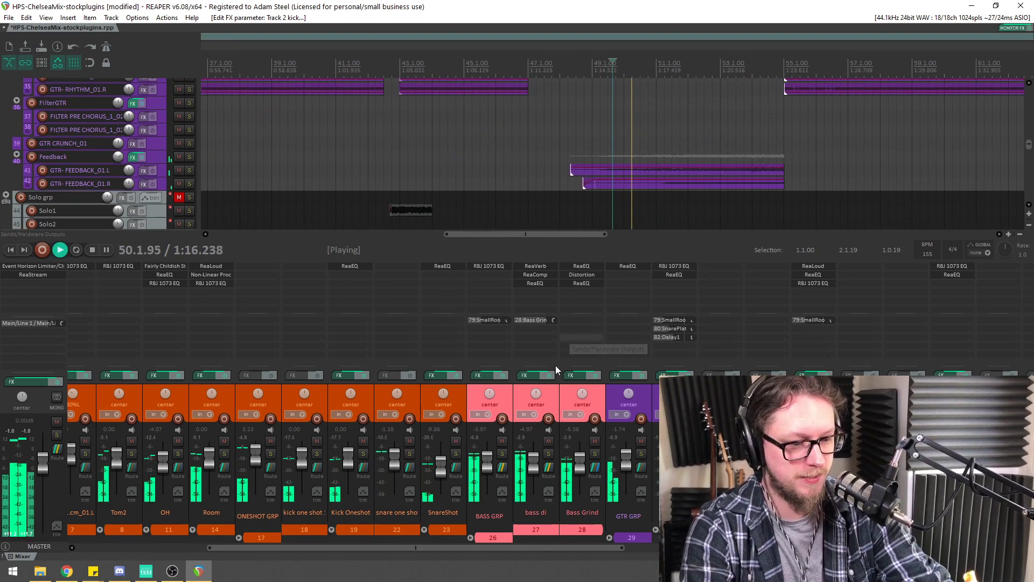
scroll(633, 549, right, 7)
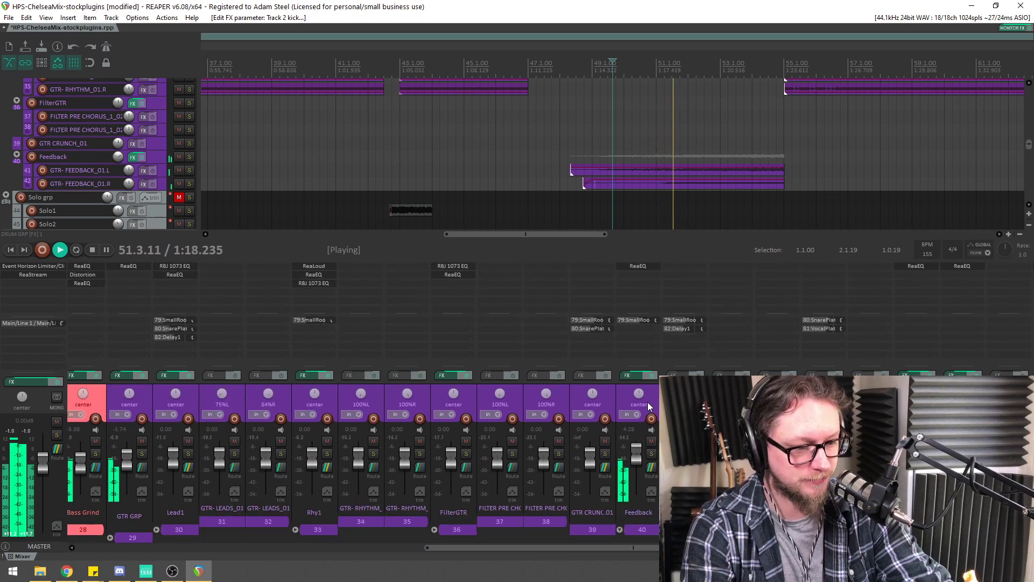
click(648, 399)
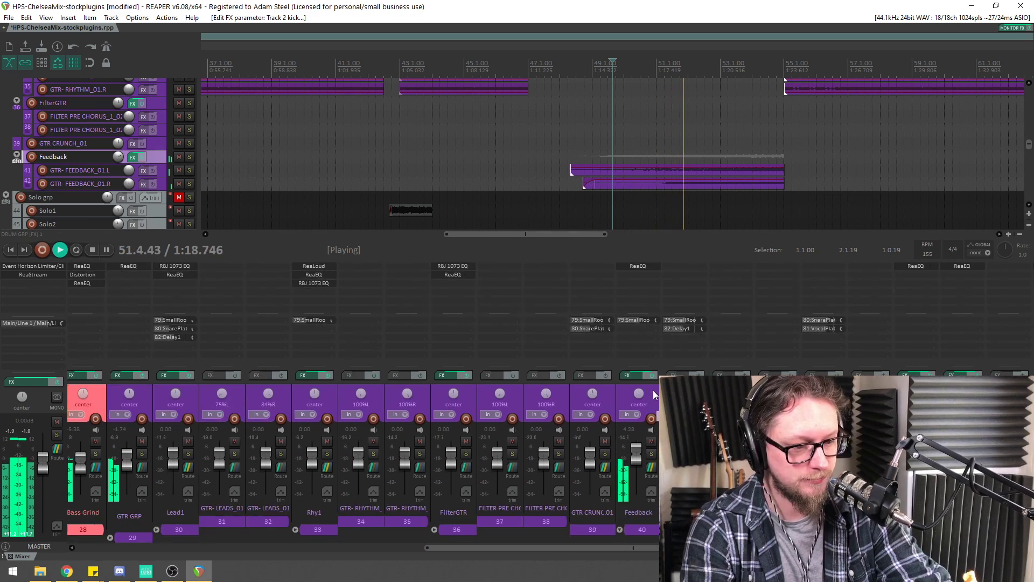
Check the Feedback track's ReaEQ briefly, then stop playback and move the edit cursor to about bar 48
click(637, 266)
click(295, 38)
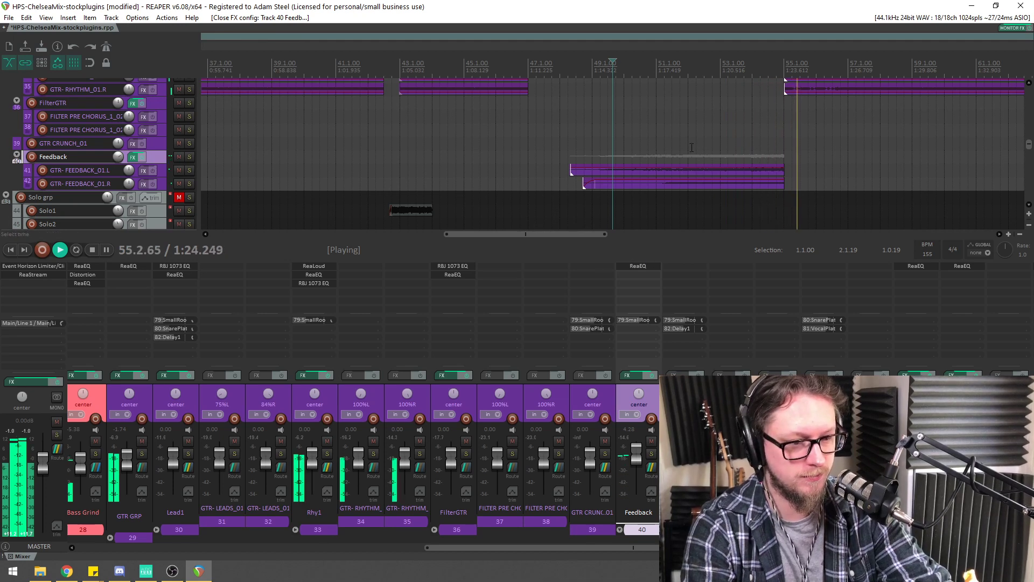
key(space)
click(560, 74)
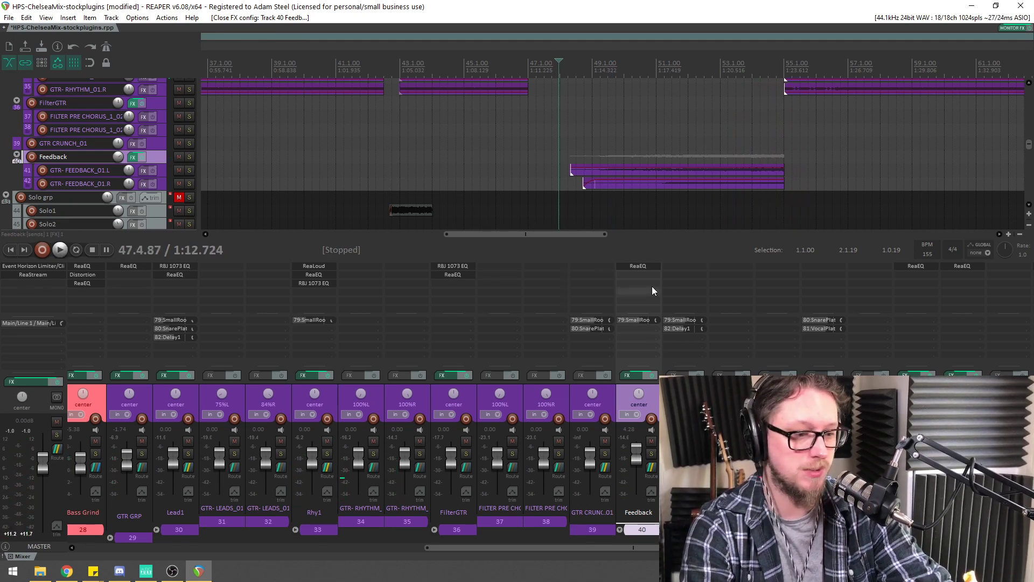
Show the Feedback folder's child channels in the mixer and audition its ReaEQ from about bar 48, closing the EQ at the end
click(645, 266)
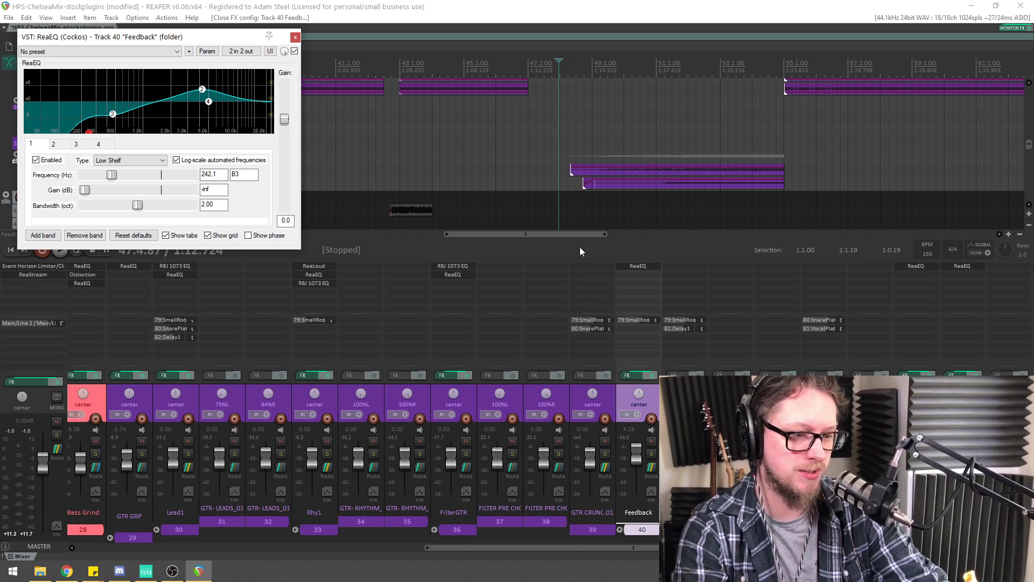
click(619, 530)
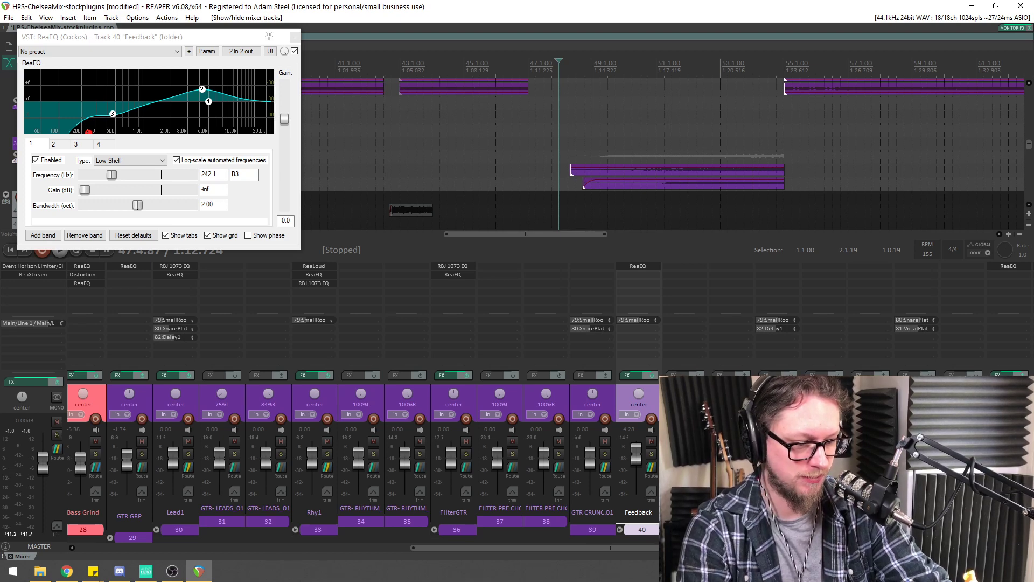
key(space)
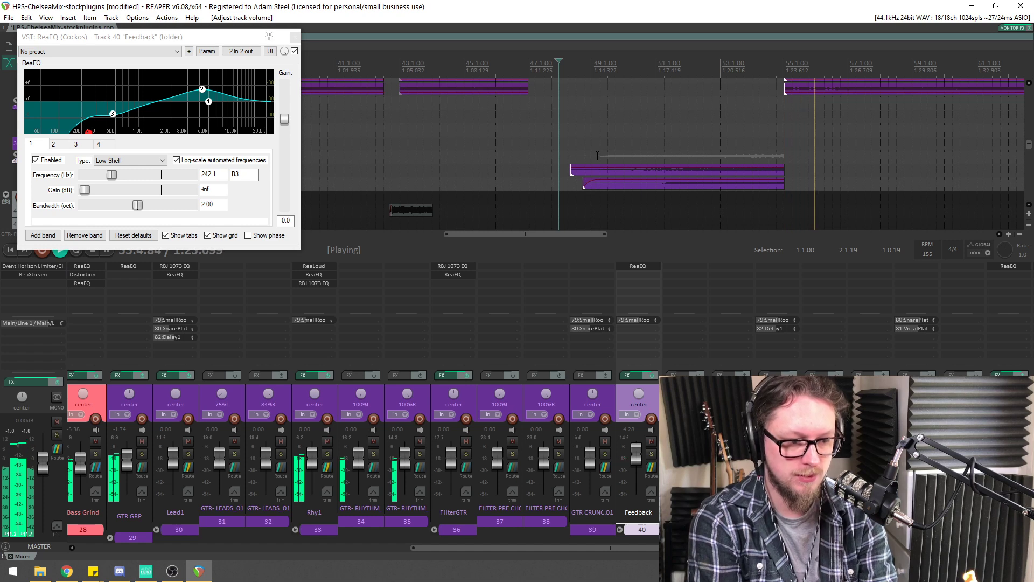
drag(597, 156, 349, 47)
click(296, 37)
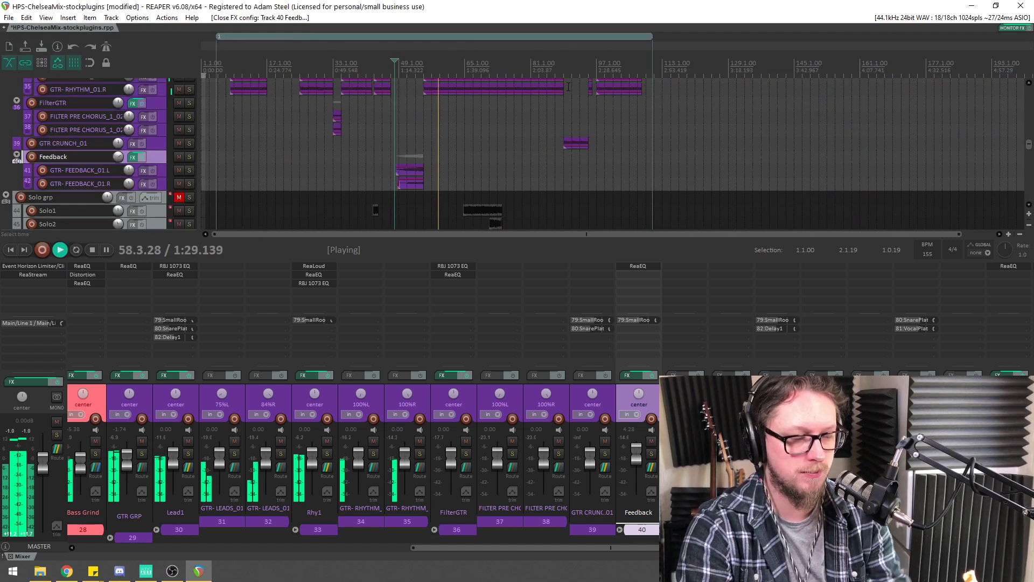
Add ReaEQ to the GTR CRUNCH_01 track
scroll(571, 81, up, 6)
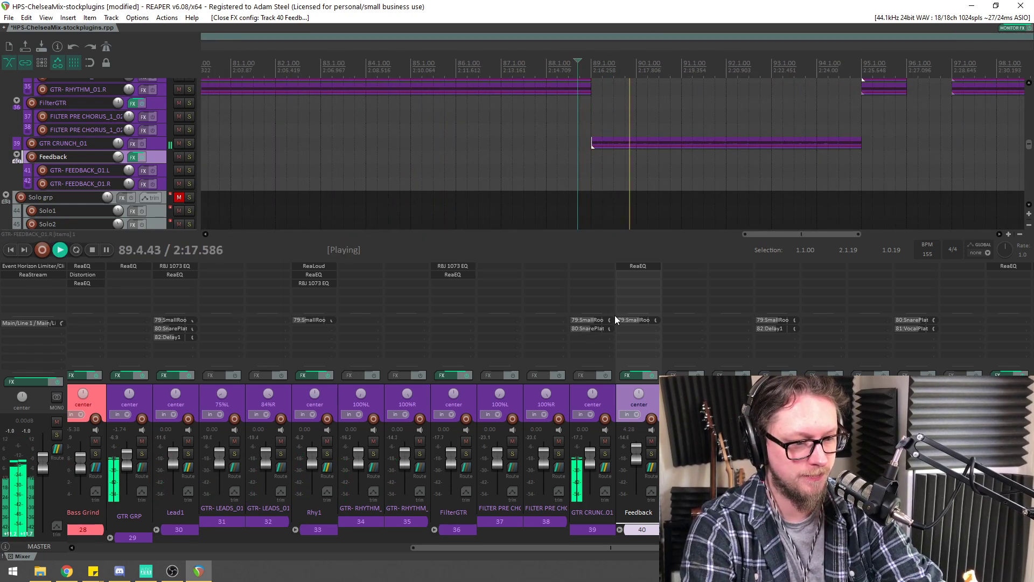
double_click(589, 273)
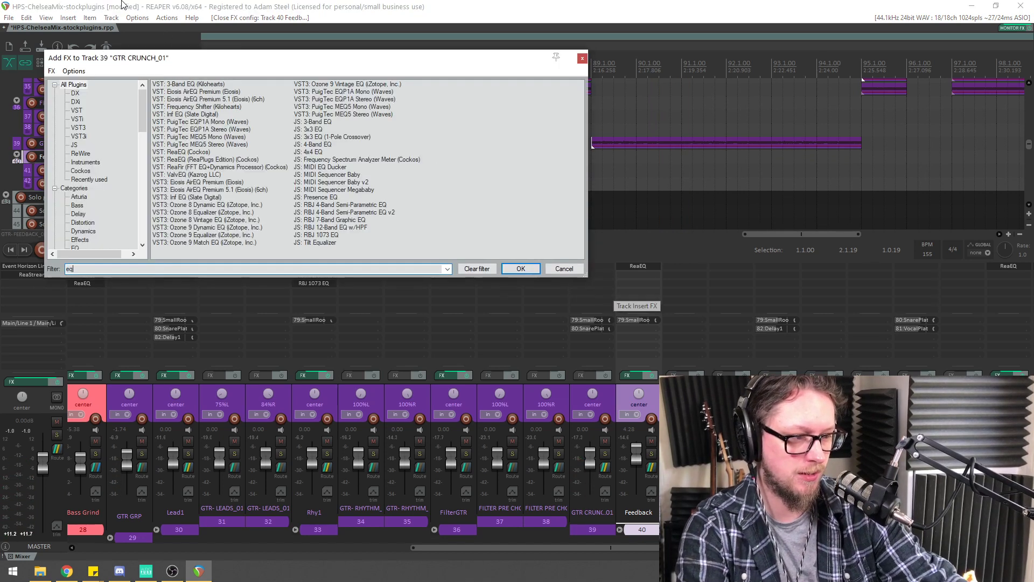
double_click(171, 154)
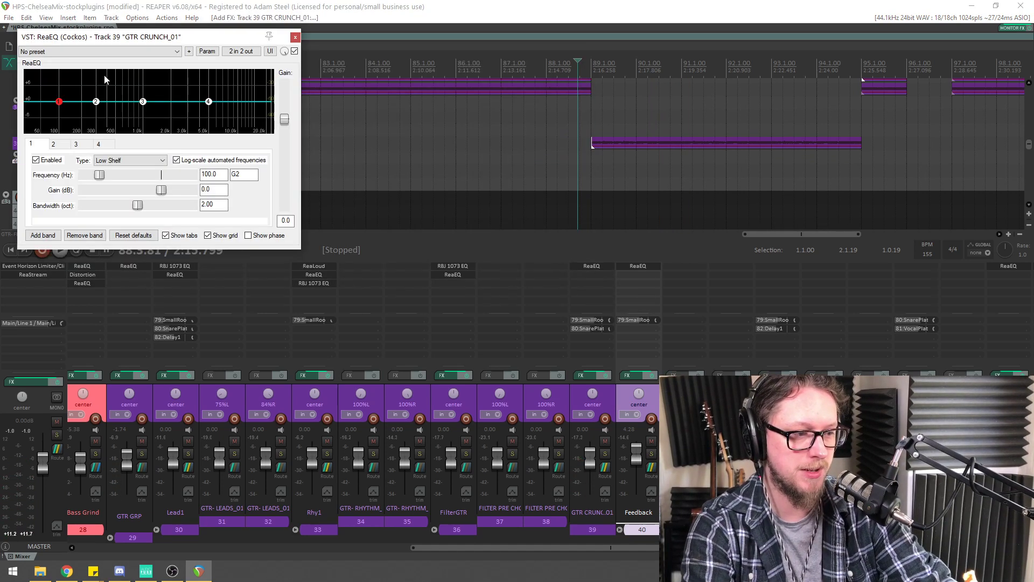
Roll off the crunch guitar with a -inf low shelf at 172.5 Hz and a -inf high shelf at 10603.4 Hz with 1.40 oct bandwidth
drag(64, 106, 76, 146)
key(space)
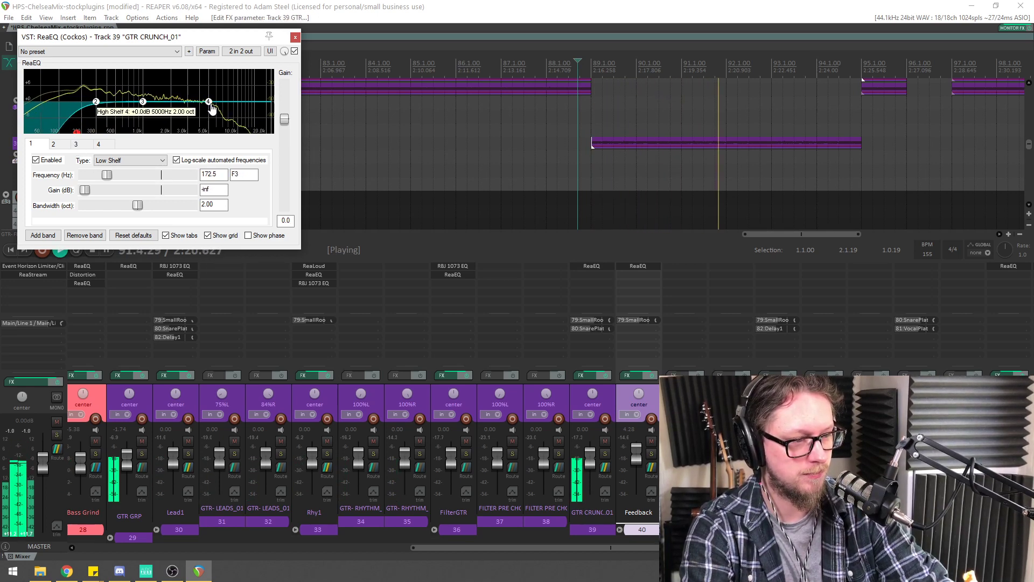
drag(209, 101, 222, 150)
drag(143, 205, 126, 211)
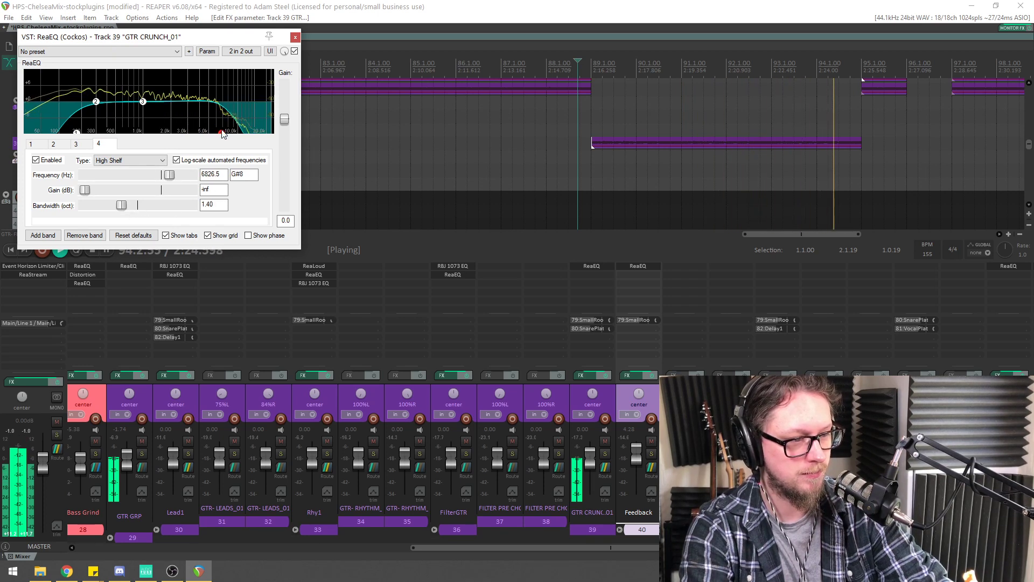
drag(222, 132, 240, 141)
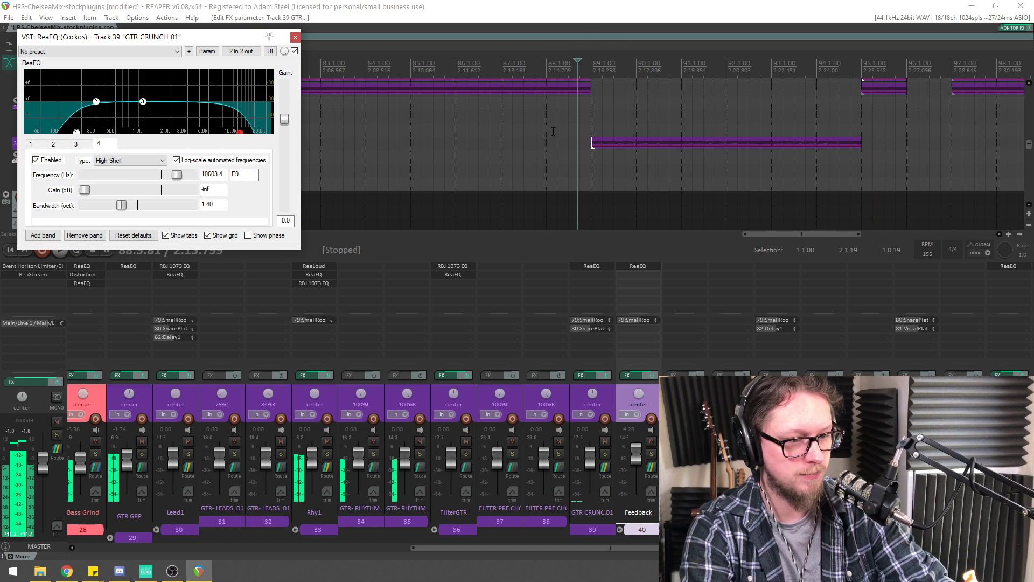
Audition the crunch section while setting ReaEQ band 3 to a -2.2 dB cut at 828.7 Hz, and close the EQ
key(space)
drag(143, 101, 192, 95)
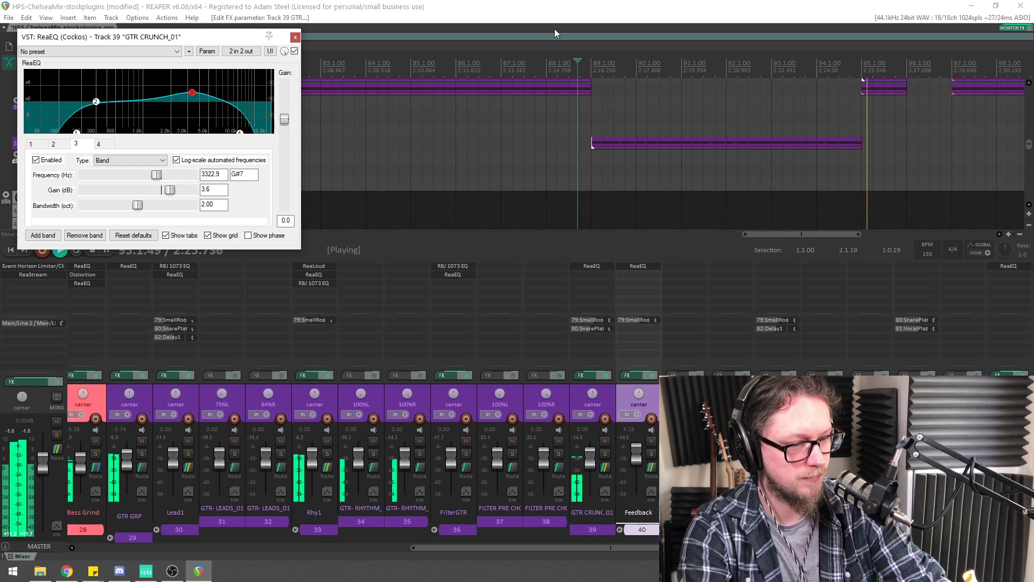
click(552, 70)
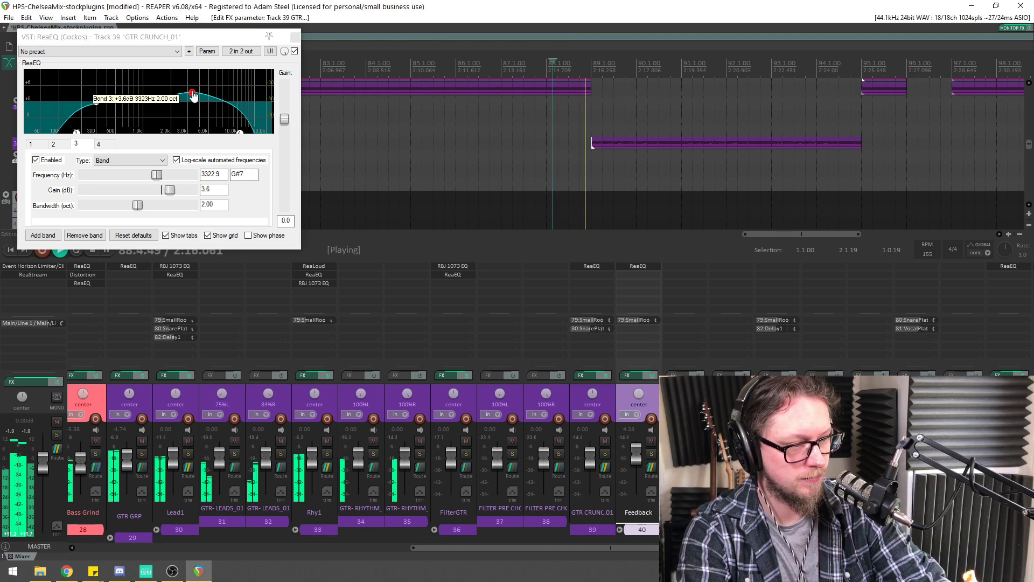
drag(192, 93, 136, 112)
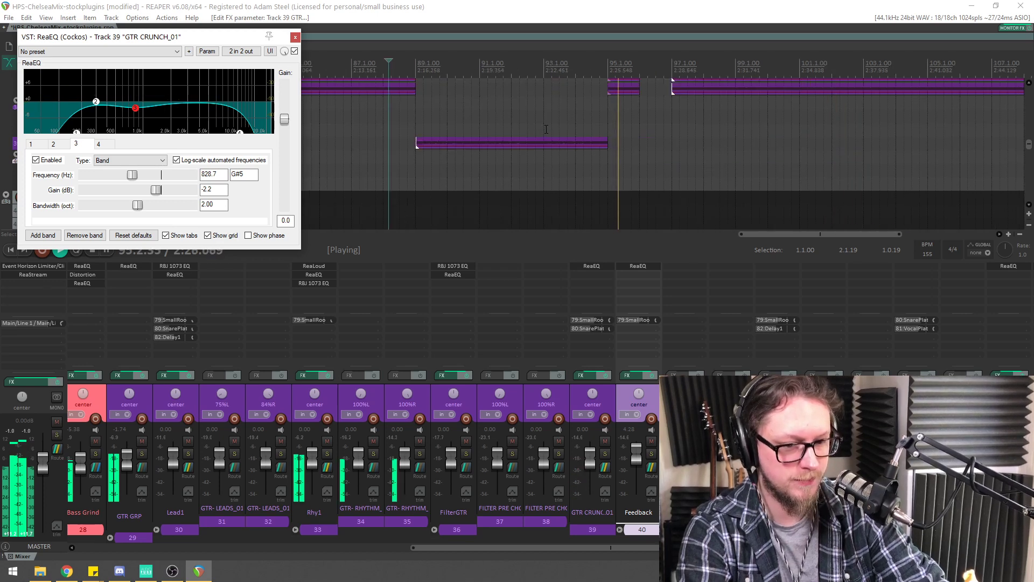
key(space)
key(ctrl+s)
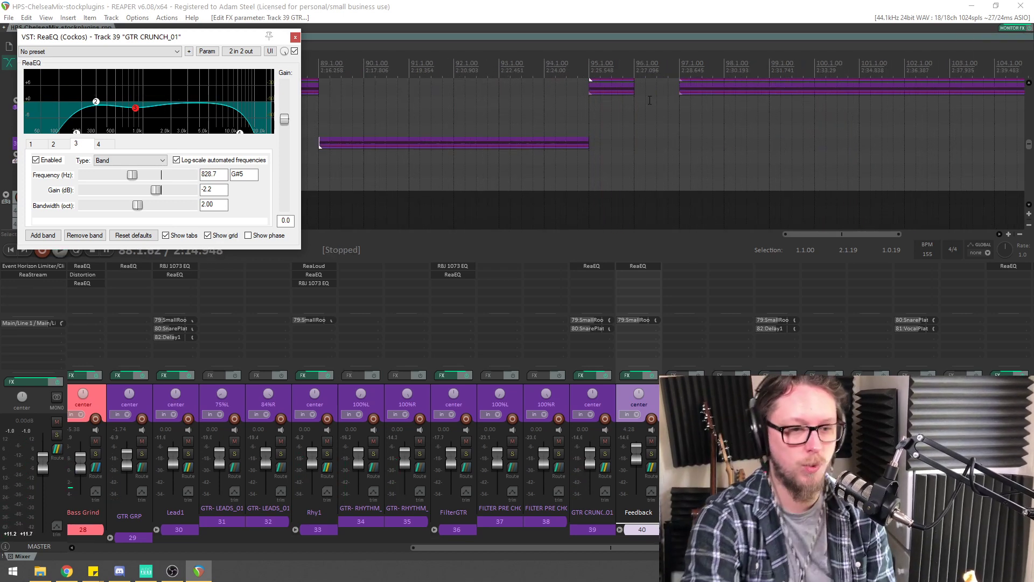
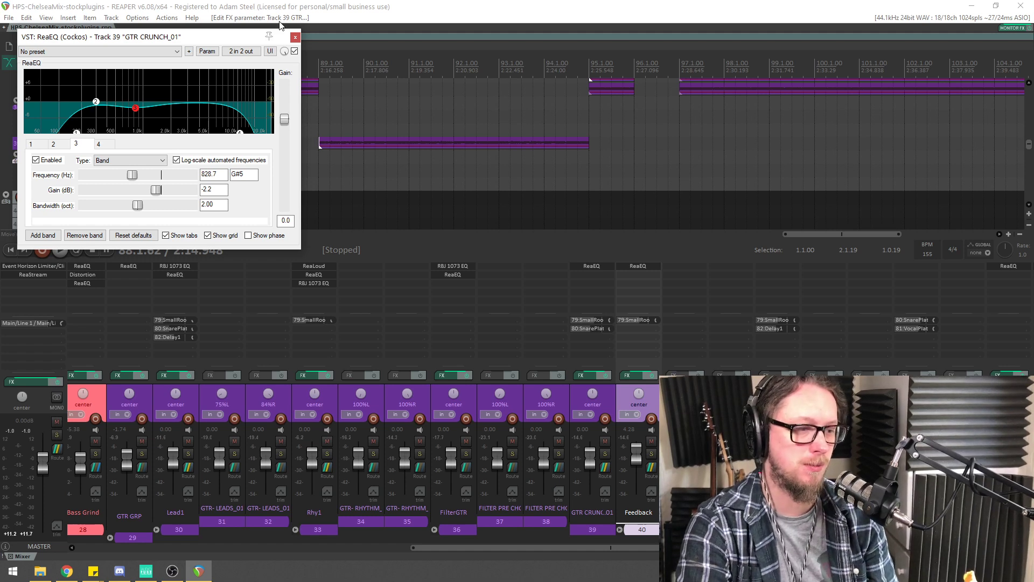
click(295, 37)
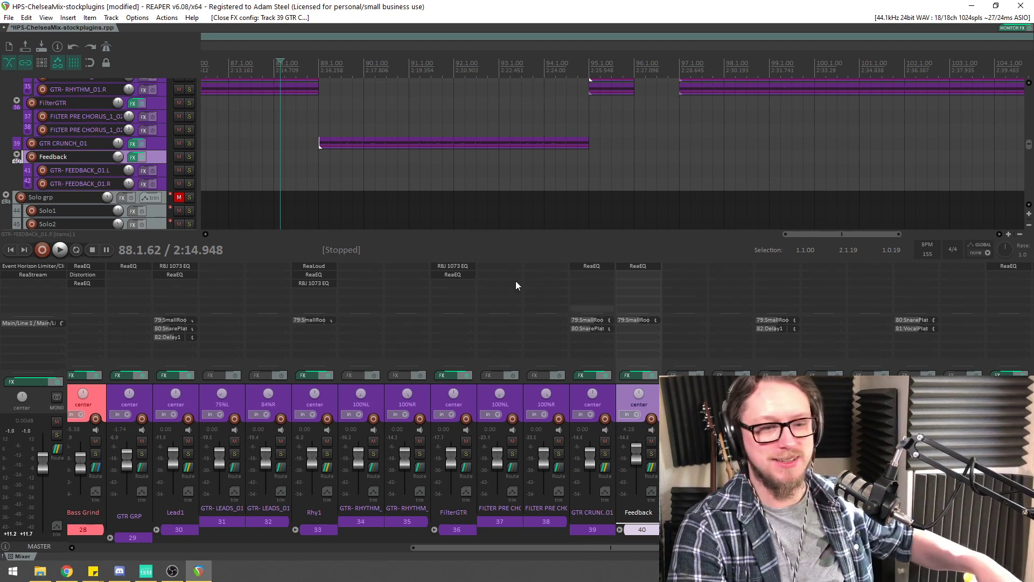
Place the edit cursor at about bar 67, then unmute and solo the Solo grp track
scroll(514, 184, down, 5)
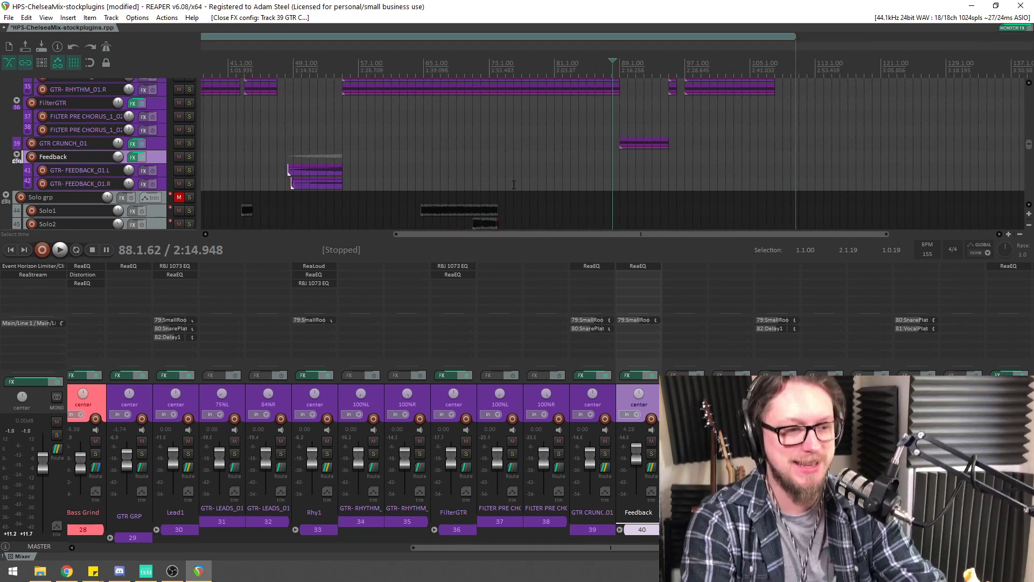
scroll(514, 184, down, 5)
scroll(349, 127, down, 1)
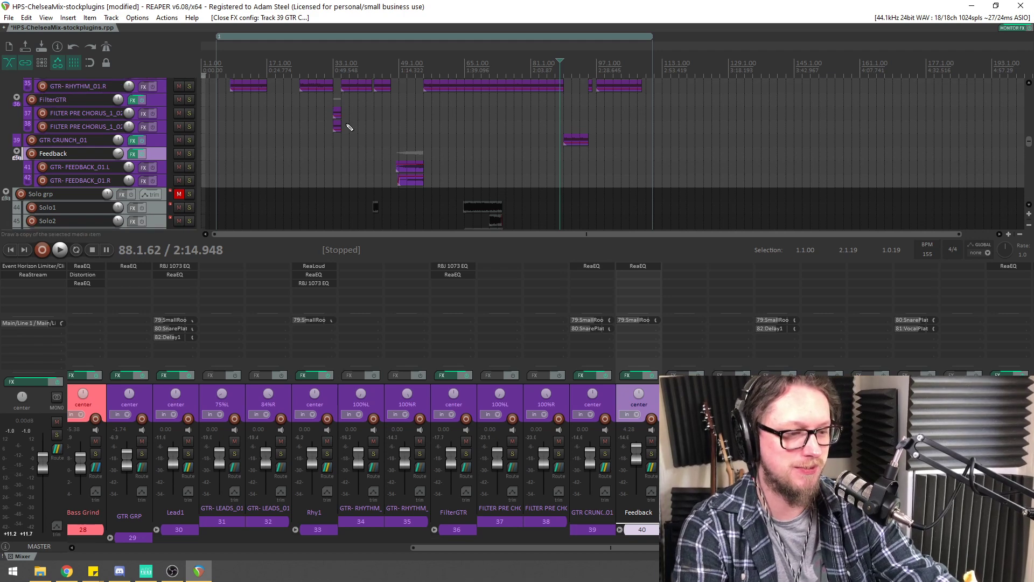
click(477, 156)
scroll(477, 156, up, 2)
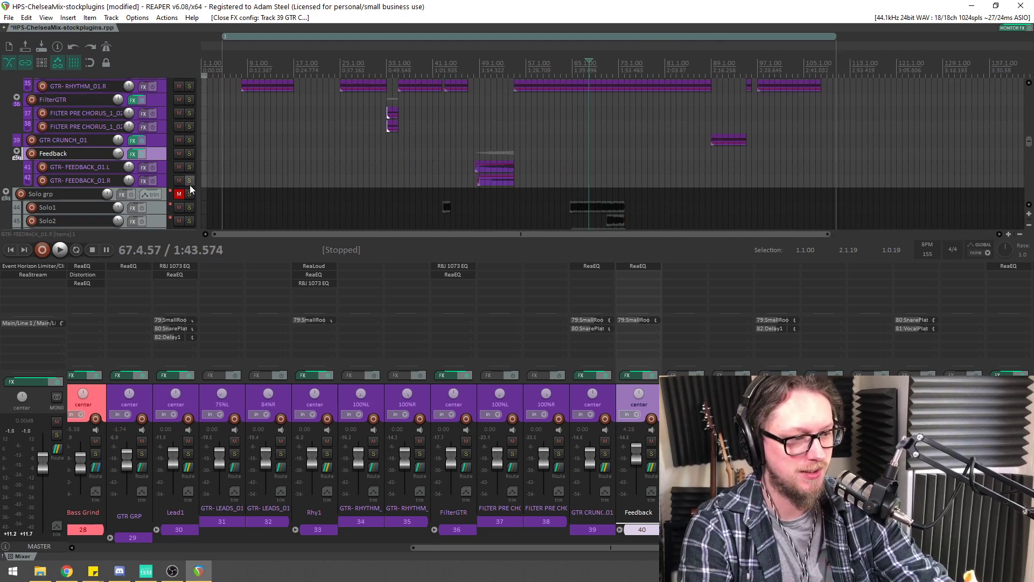
click(179, 194)
click(189, 194)
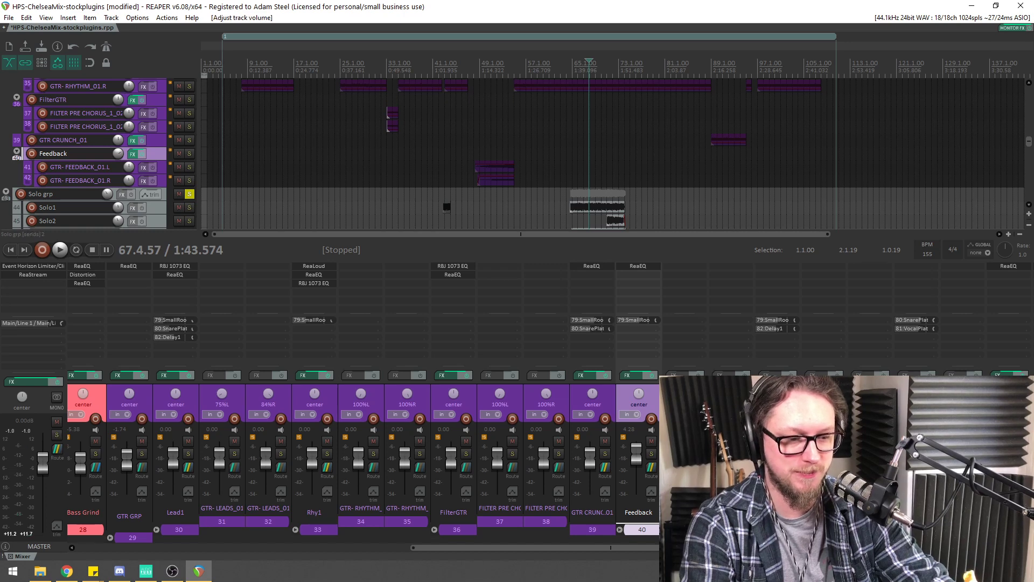
Play the soloed Solo grp from about bar 67 and toggle the mute on the Delay1 channel
key(space)
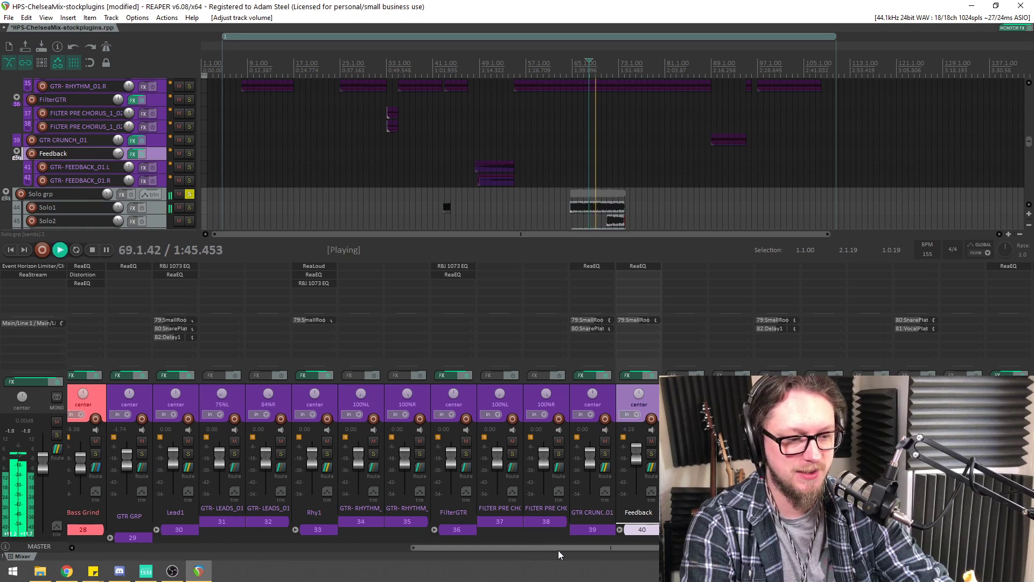
drag(558, 549, 803, 547)
scroll(612, 153, up, 3)
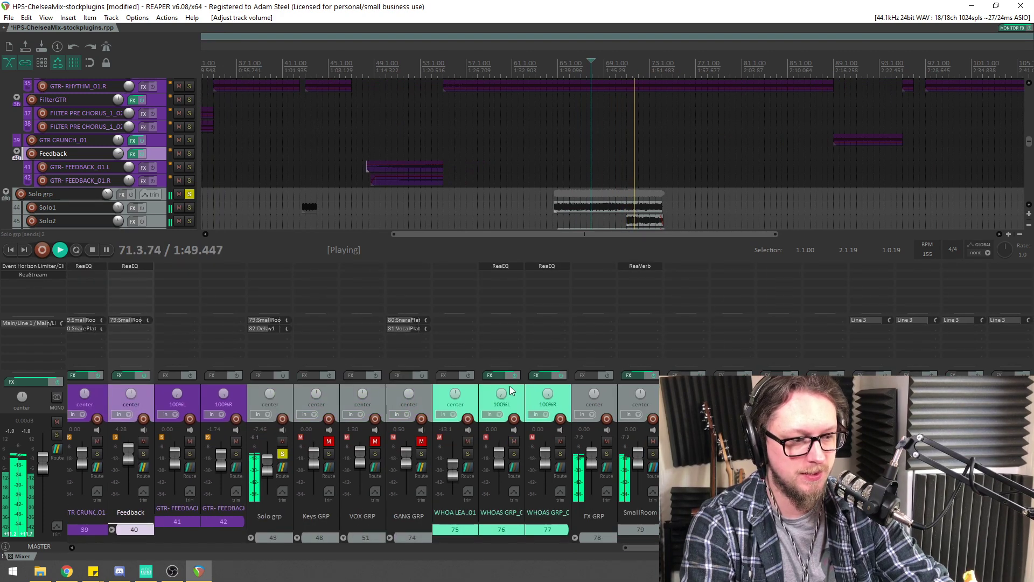
key(space)
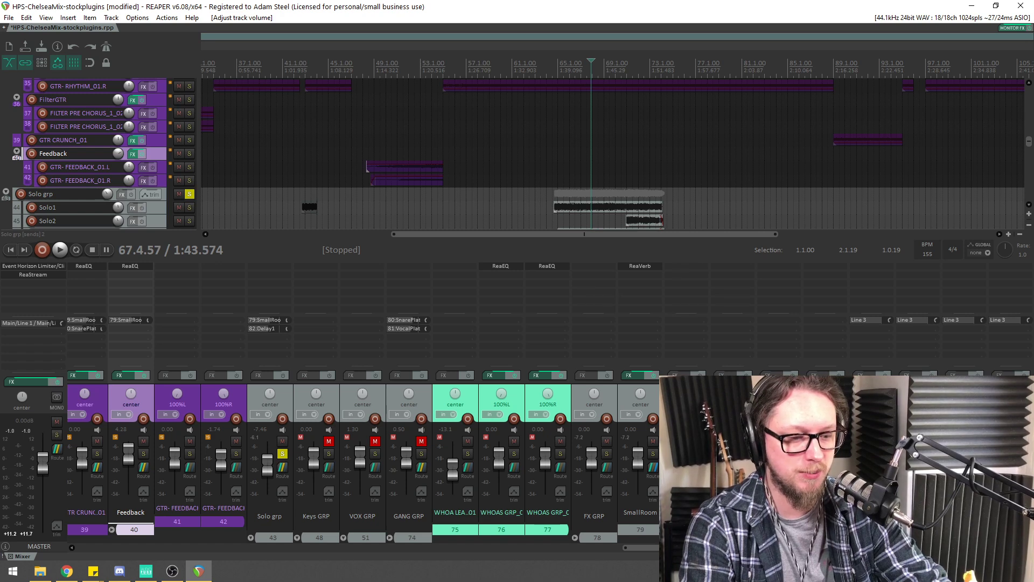
ctrl+click(792, 454)
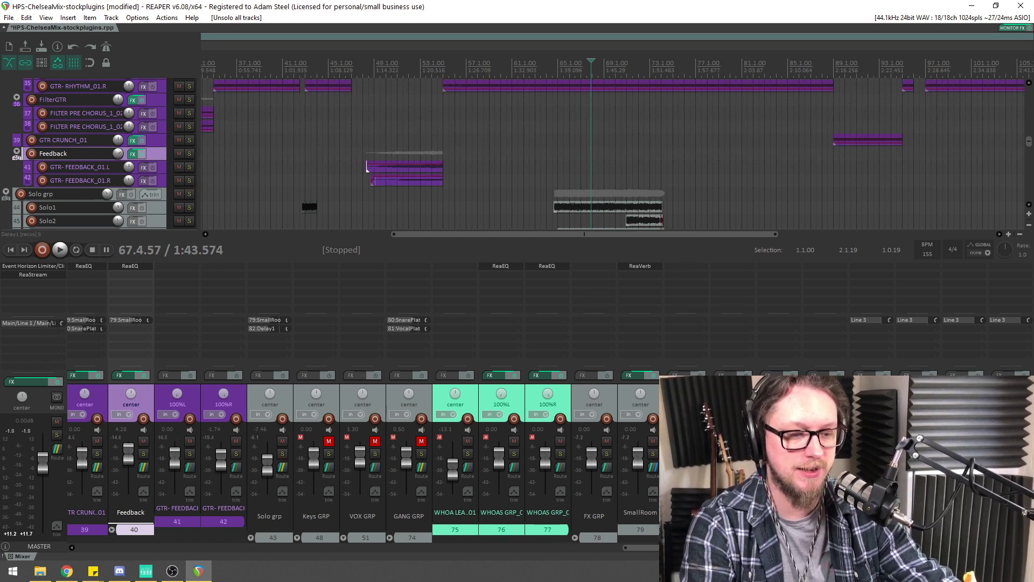
click(792, 454)
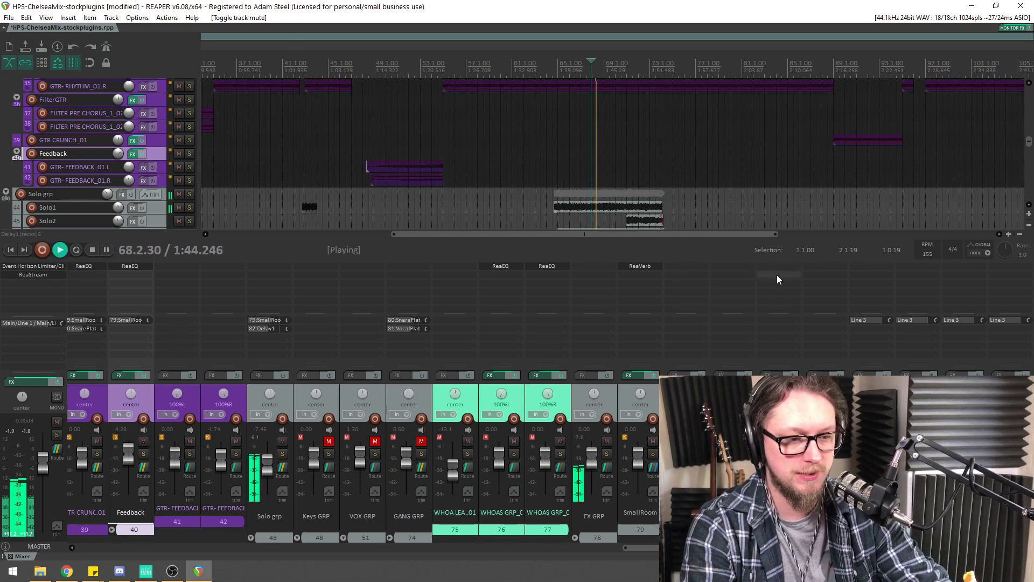
Add the JS: Delay w/Tempo Ping-Pong effect to the Delay1 track, filtering the JS plugins by "del"
click(774, 275)
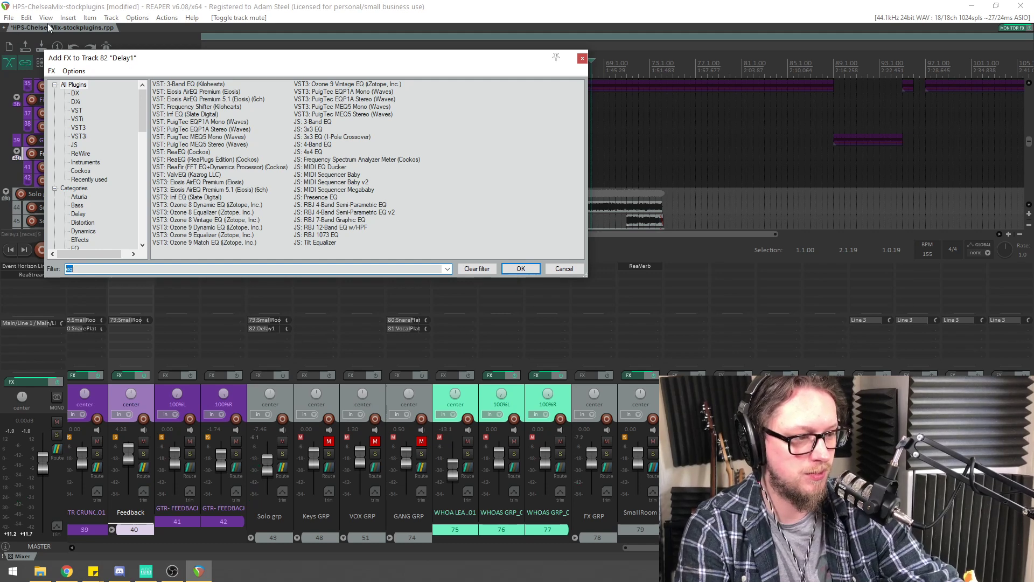
click(74, 144)
click(78, 213)
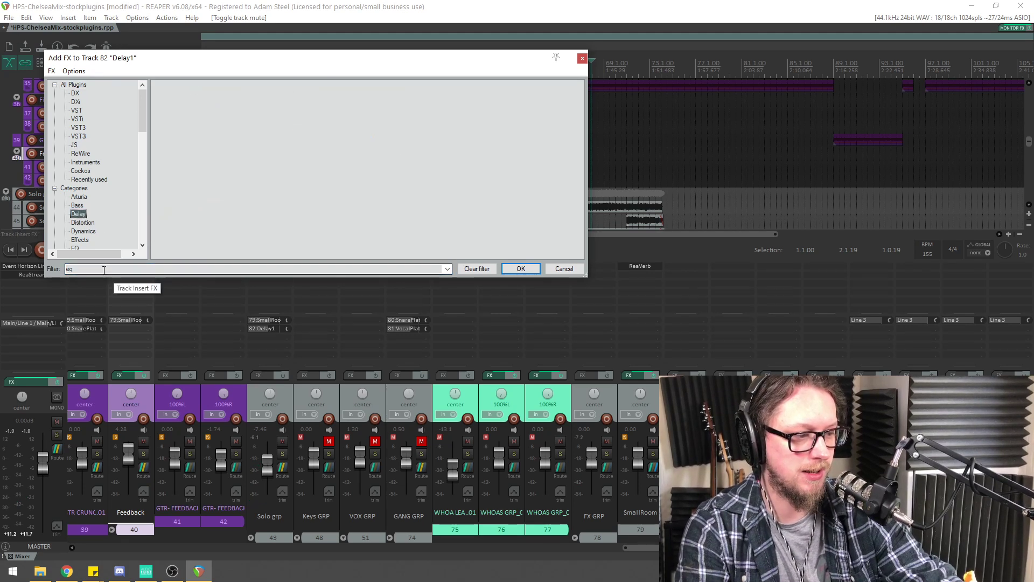
click(74, 144)
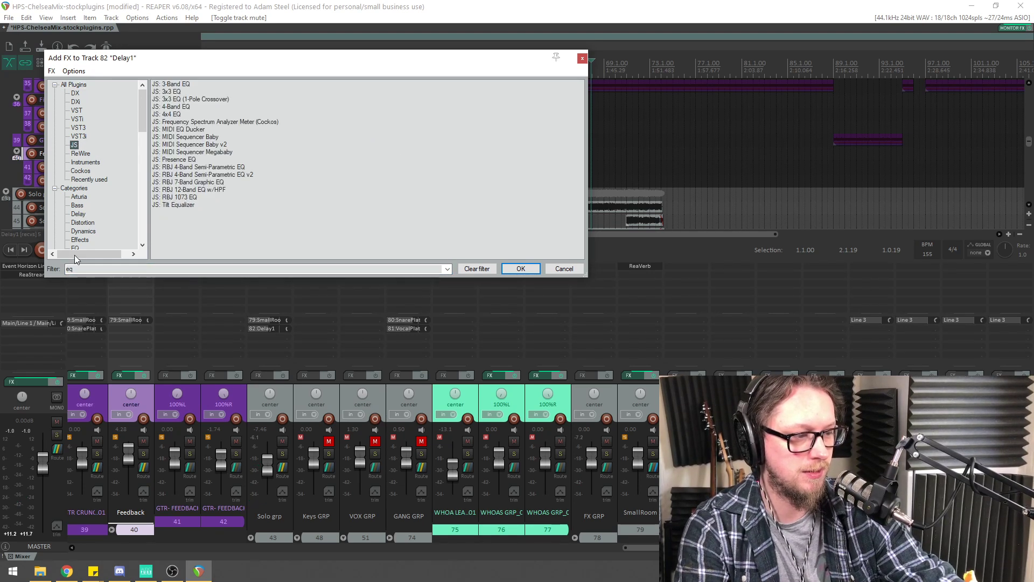
drag(84, 268, 25, 258)
text(de)
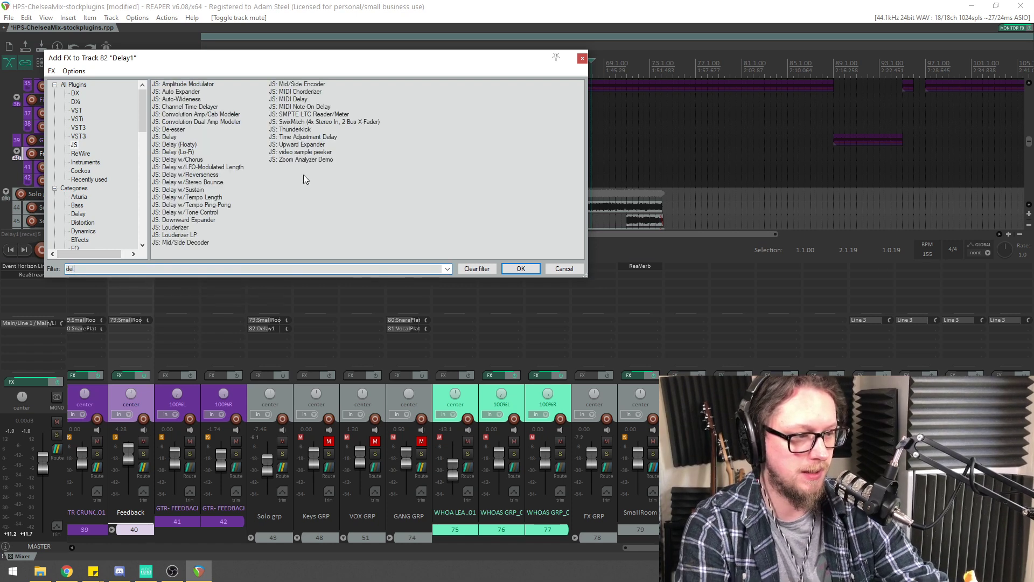
text(l)
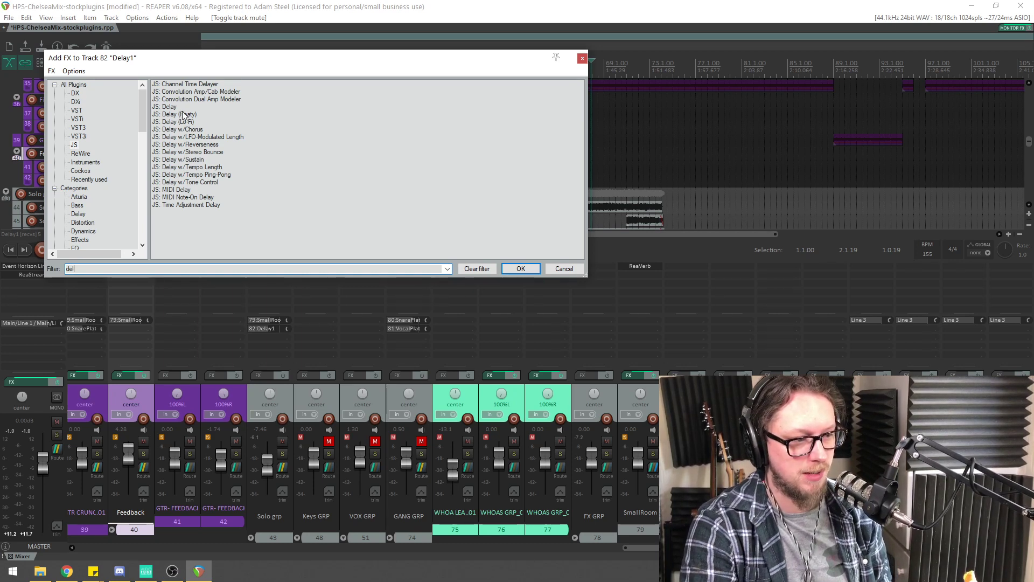
double_click(198, 176)
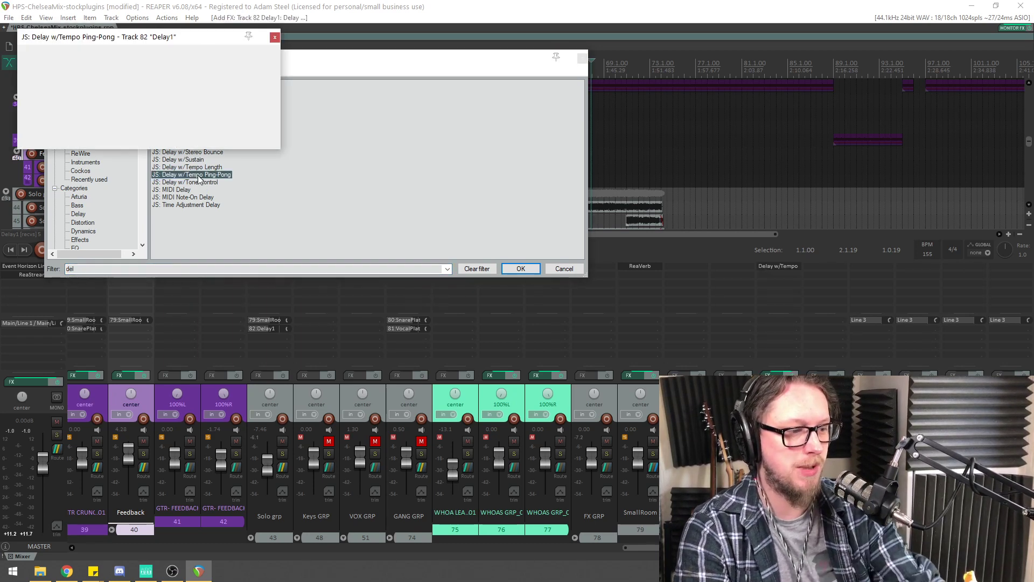
Set the delay's ping-pong width to 100% while playing the soloed solo guitars
key(space)
drag(173, 37, 465, 199)
key(space)
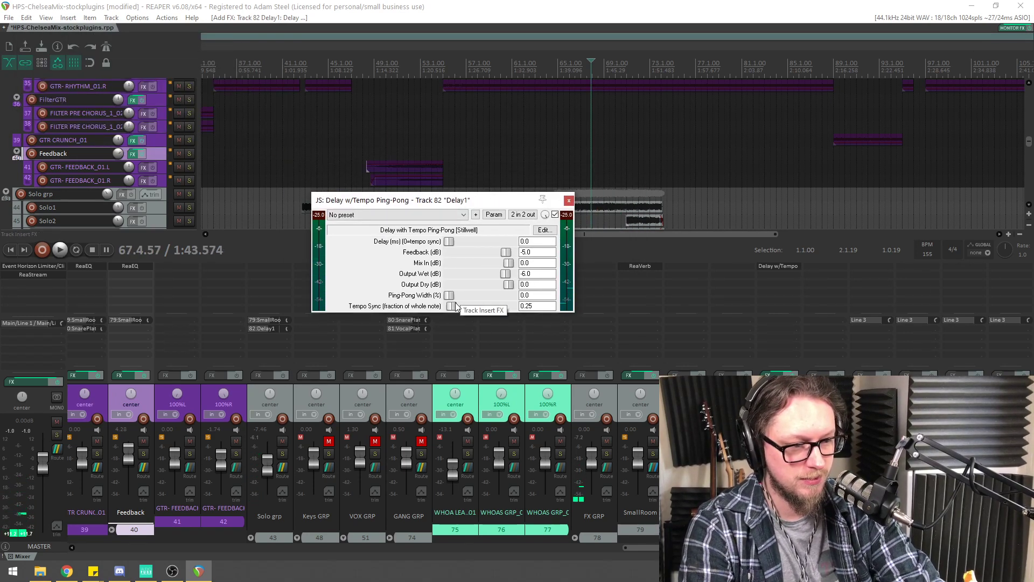
key(space)
drag(449, 295, 462, 295)
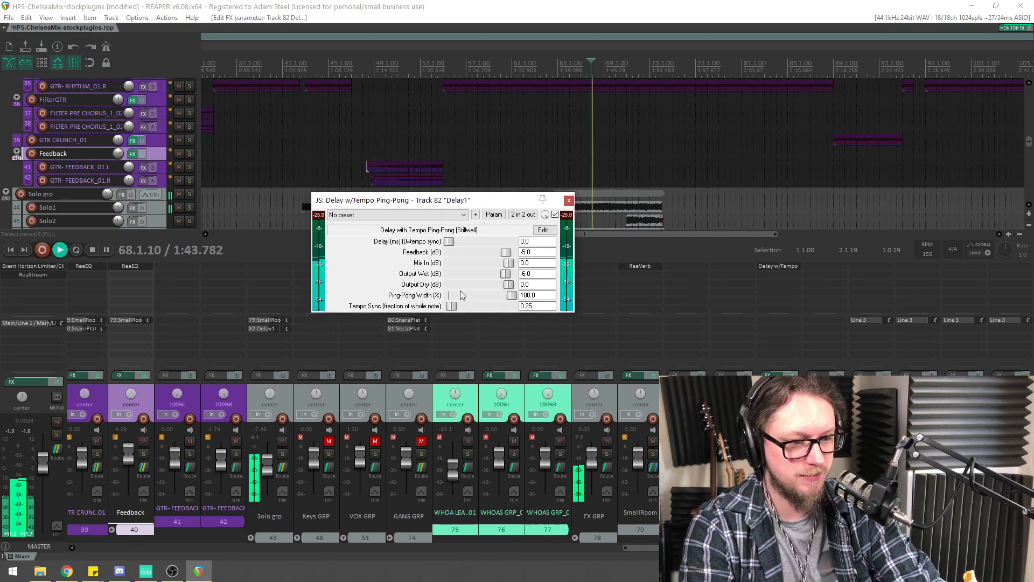
Play the solo guitars from about bar 67 and set the ping-pong delay's dry output to -120 dB
key(space)
drag(423, 197, 375, 222)
key(space)
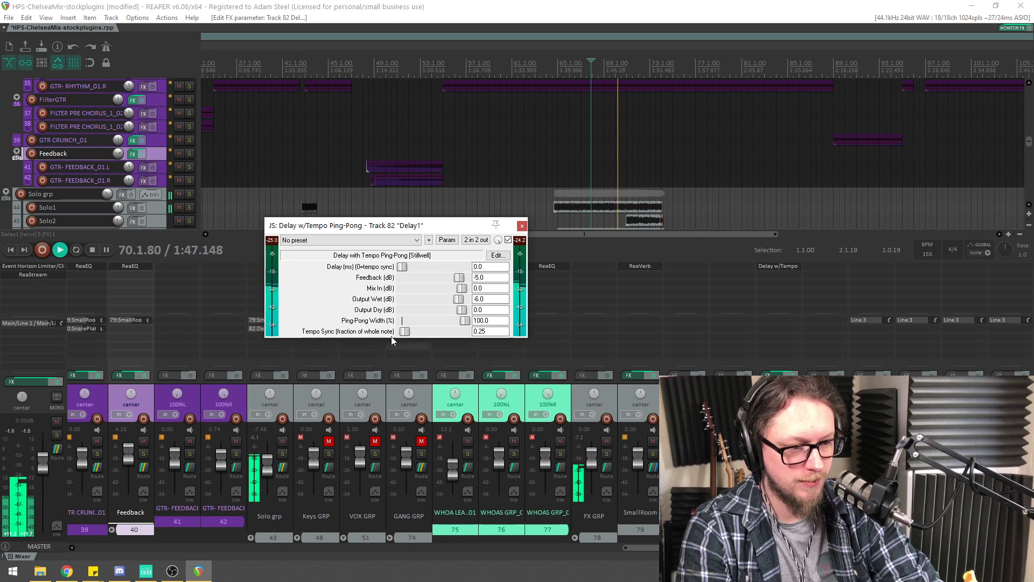
key(space)
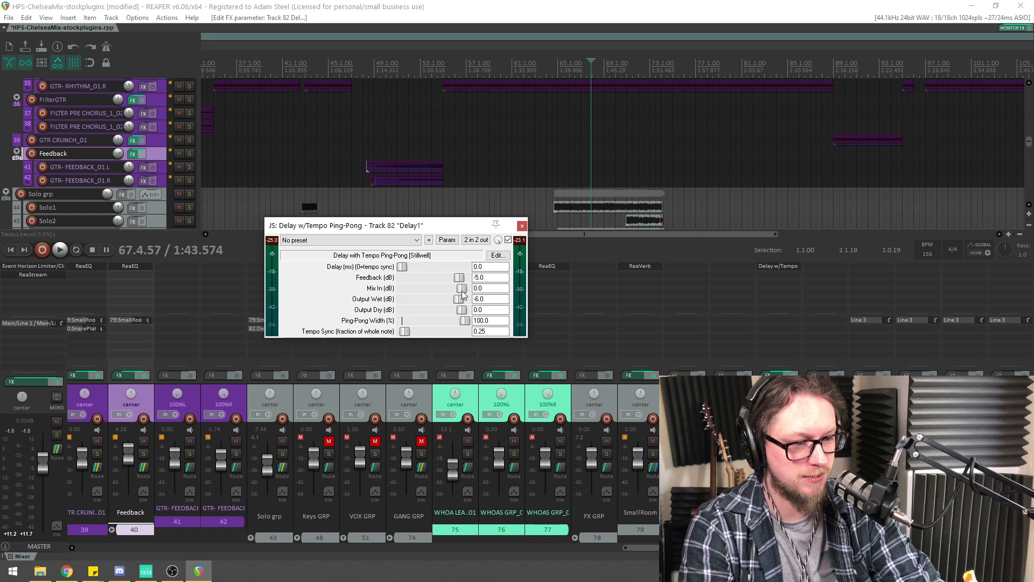
key(space)
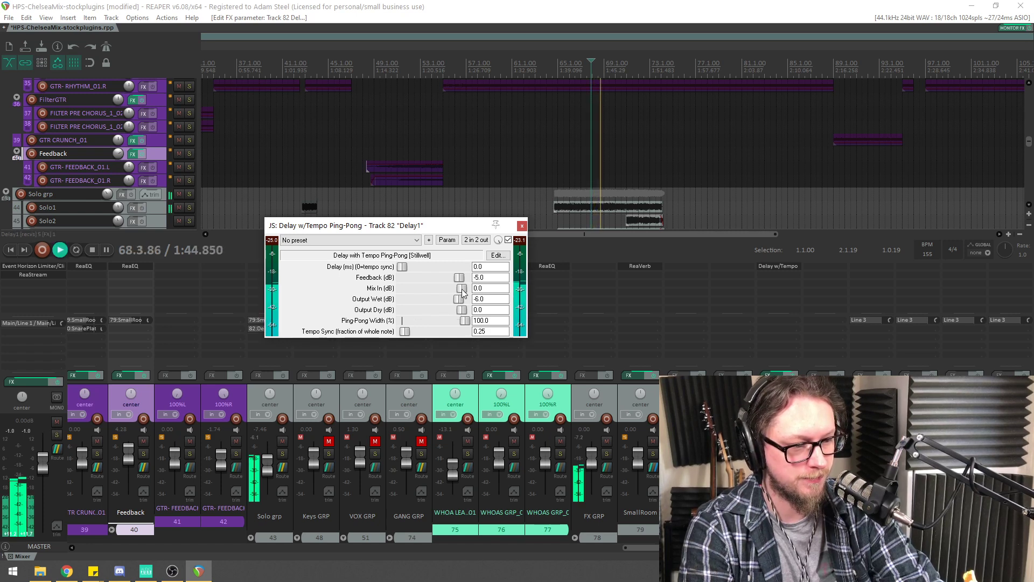
drag(461, 310, 317, 311)
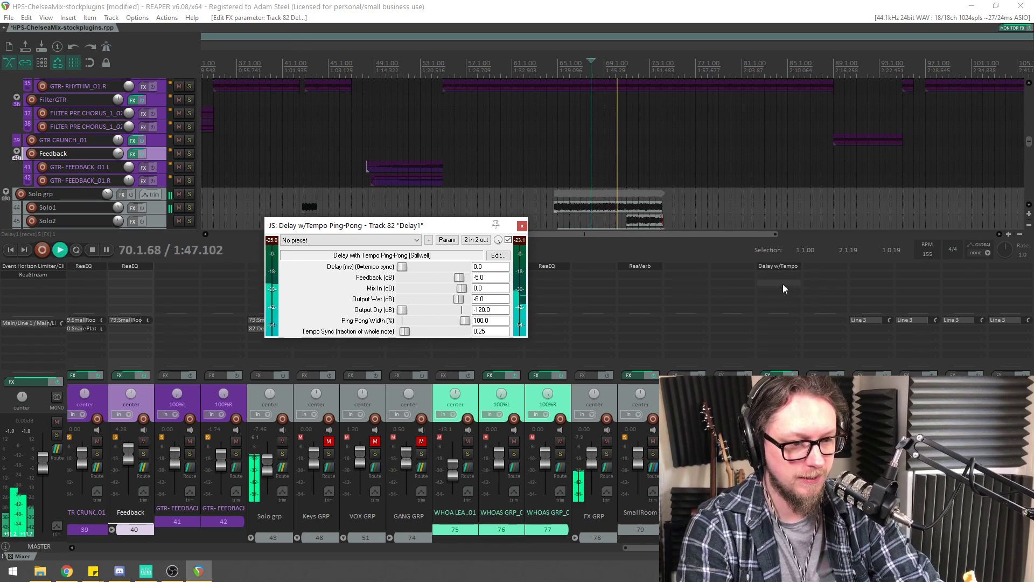
key(space)
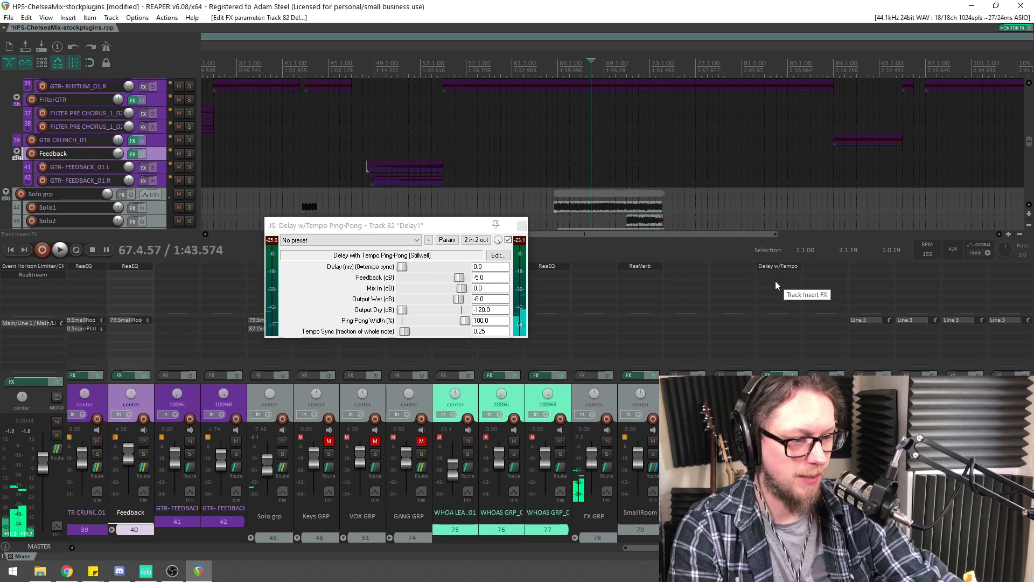
Add JS: RBJ 1073 EQ after the delay on the Delay1 track and set its high-pass filter to 160
double_click(774, 281)
text(eq)
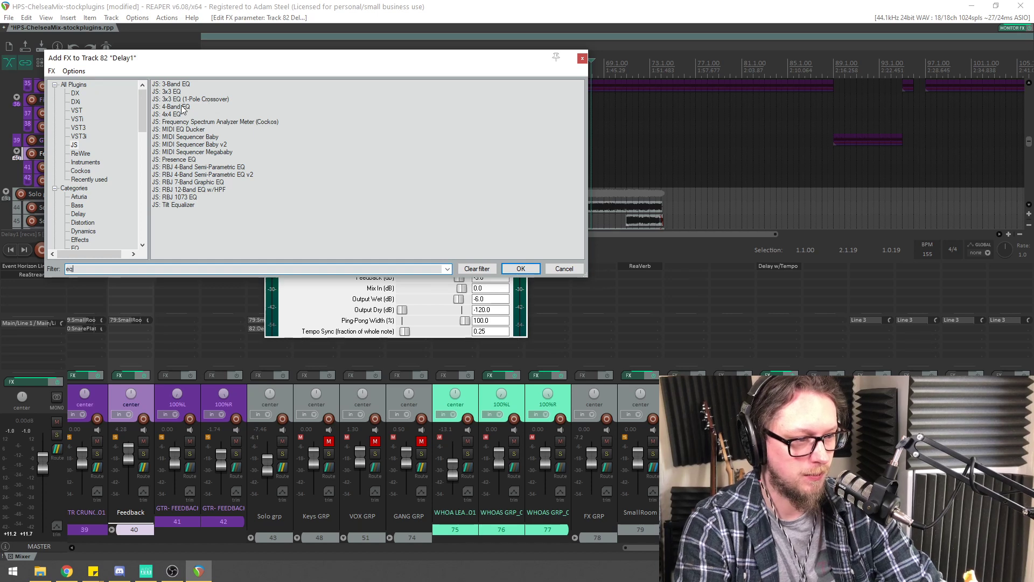
double_click(180, 198)
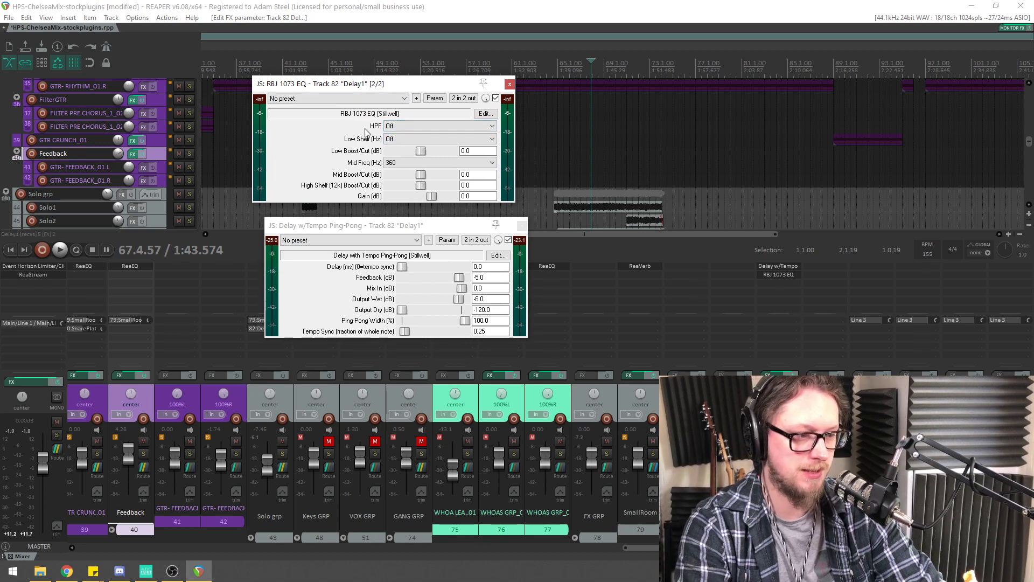
click(396, 127)
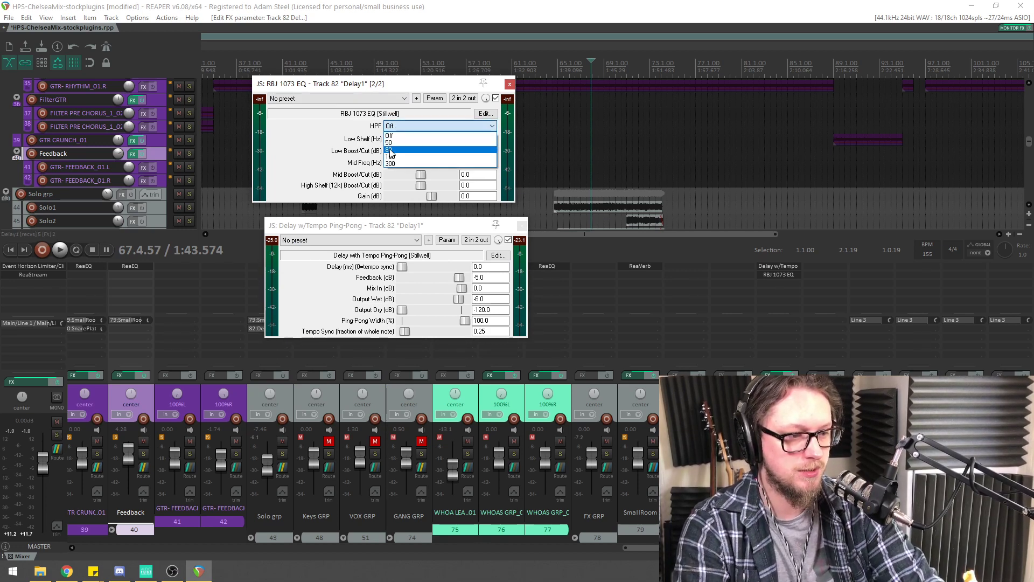
click(402, 165)
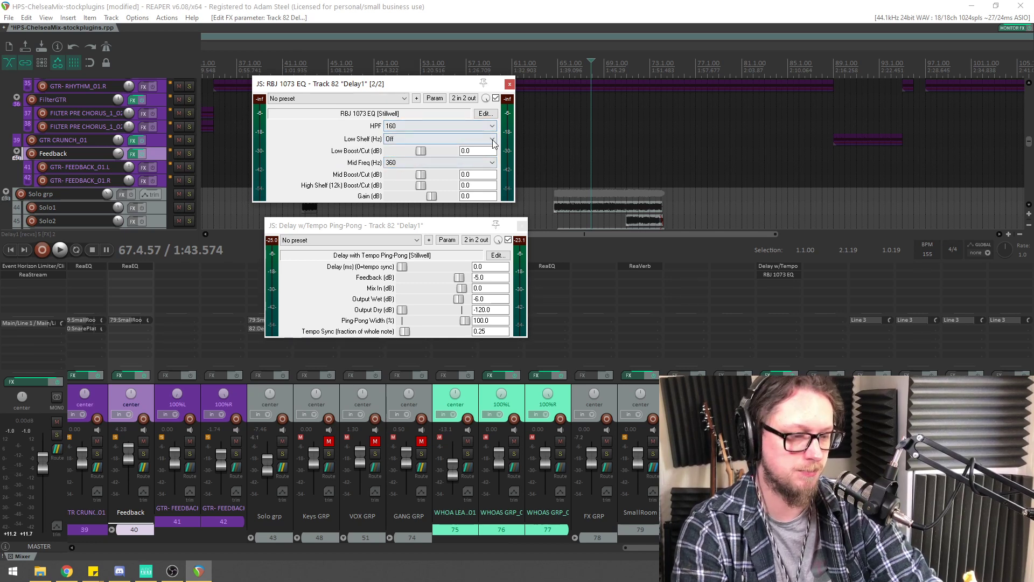
On the Delay1 EQ, cut the 12k high shelf by 20 dB and boost the 360 Hz mids by 4.4 dB during playback
drag(423, 185, 387, 194)
key(space)
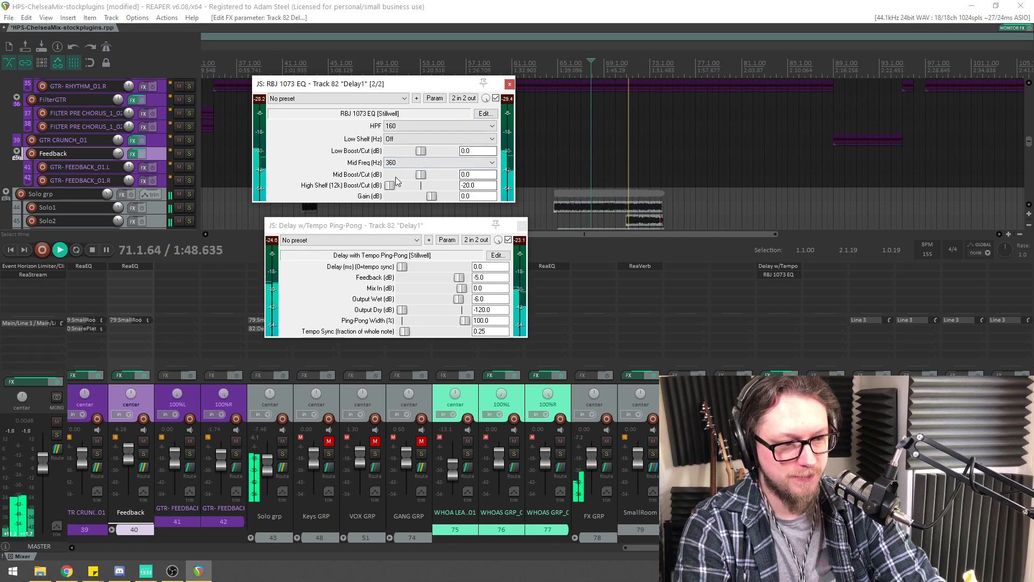
mouse_move(421, 174)
mouse_down()
mouse_move(437, 176)
mouse_move(427, 176)
mouse_up()
key(space)
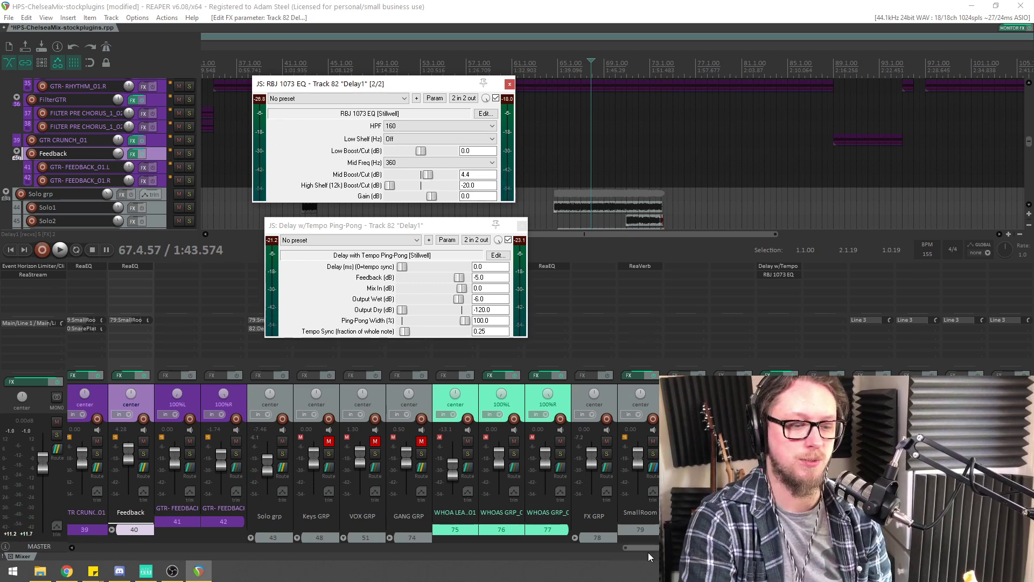
Solo the Solo grp track and adjust its send level to Delay1 during playback
drag(653, 549, 523, 532)
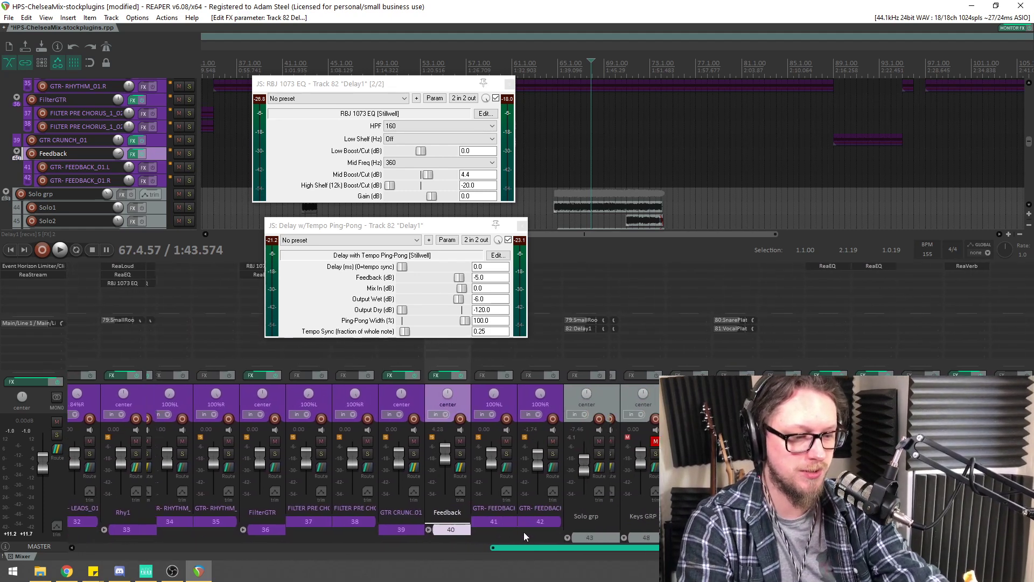
click(600, 453)
key(space)
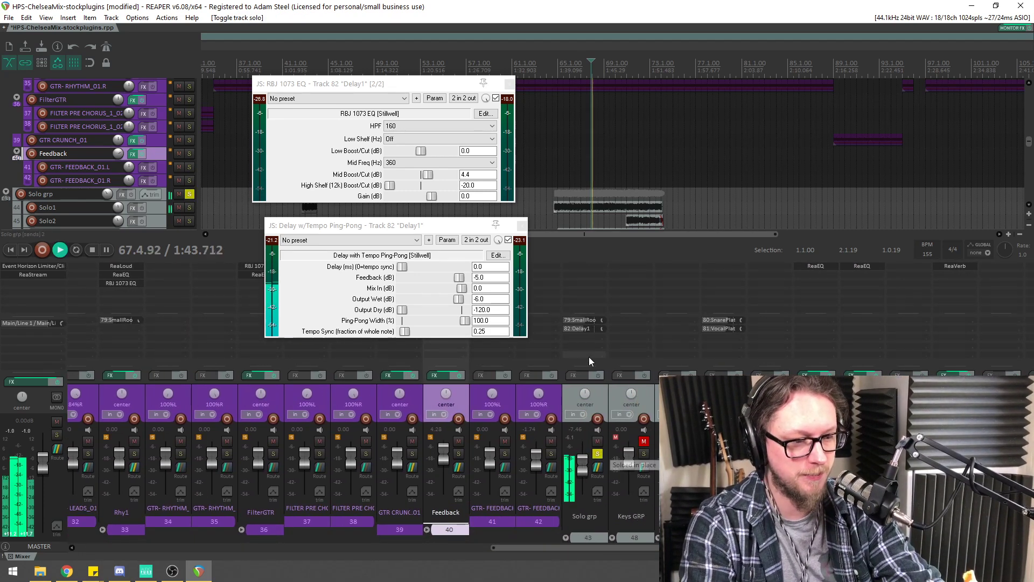
key(space)
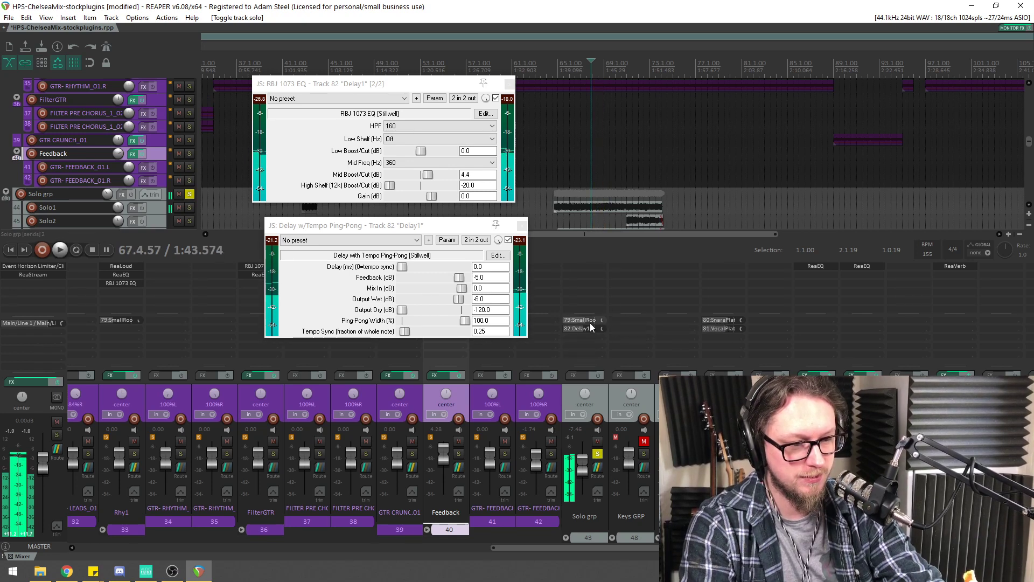
scroll(607, 332, up, 2)
key(space)
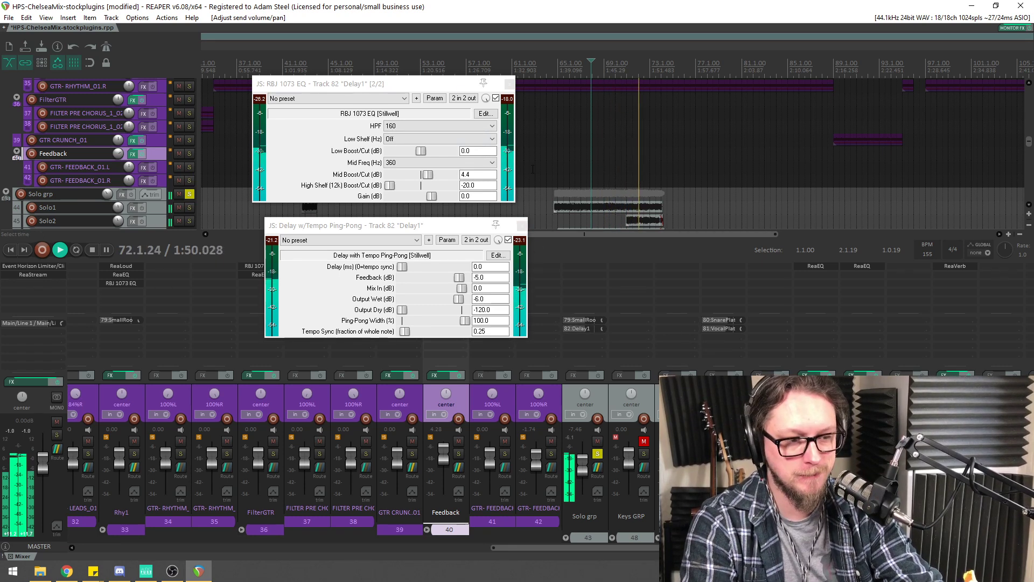
Listen to the delay tail past the end of the solo, then replay the solo from about bar 67
scroll(628, 152, up, 2)
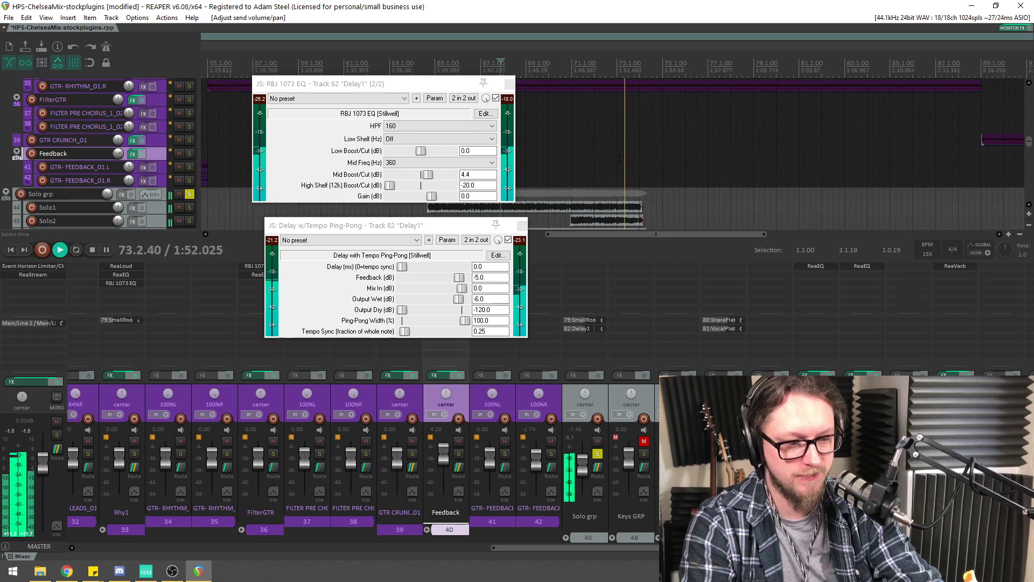
scroll(586, 165, up, 2)
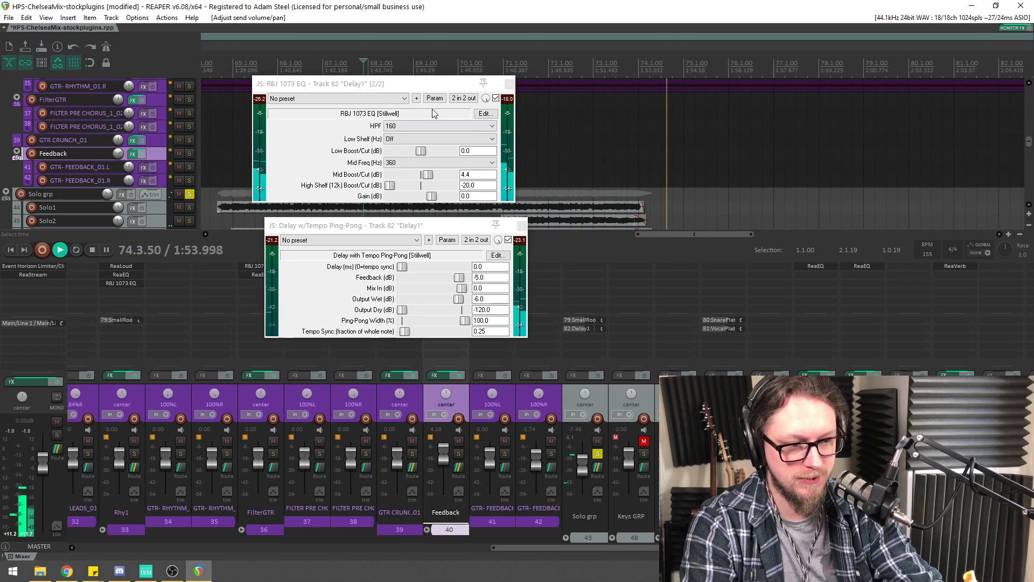
key(space)
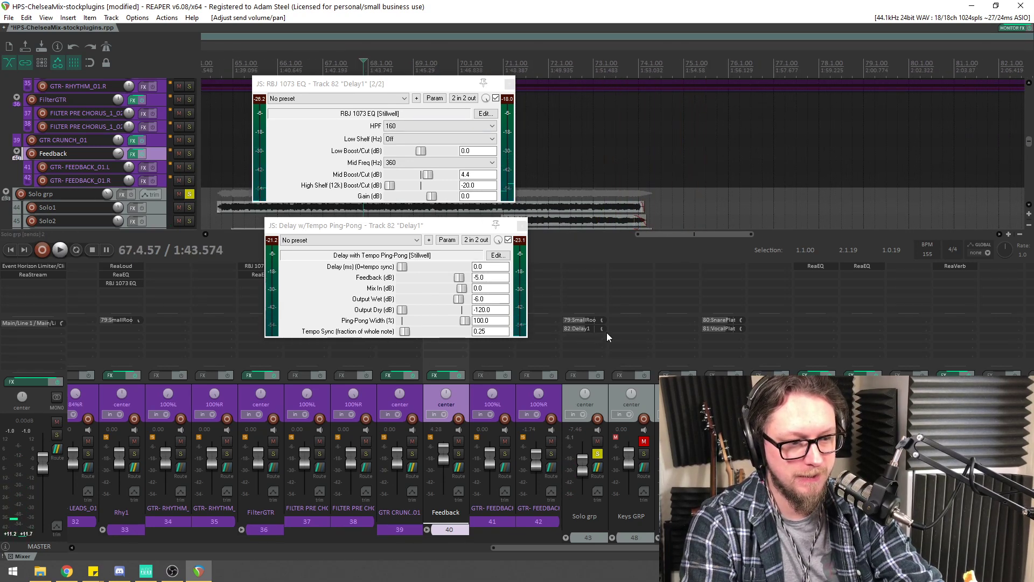
key(space)
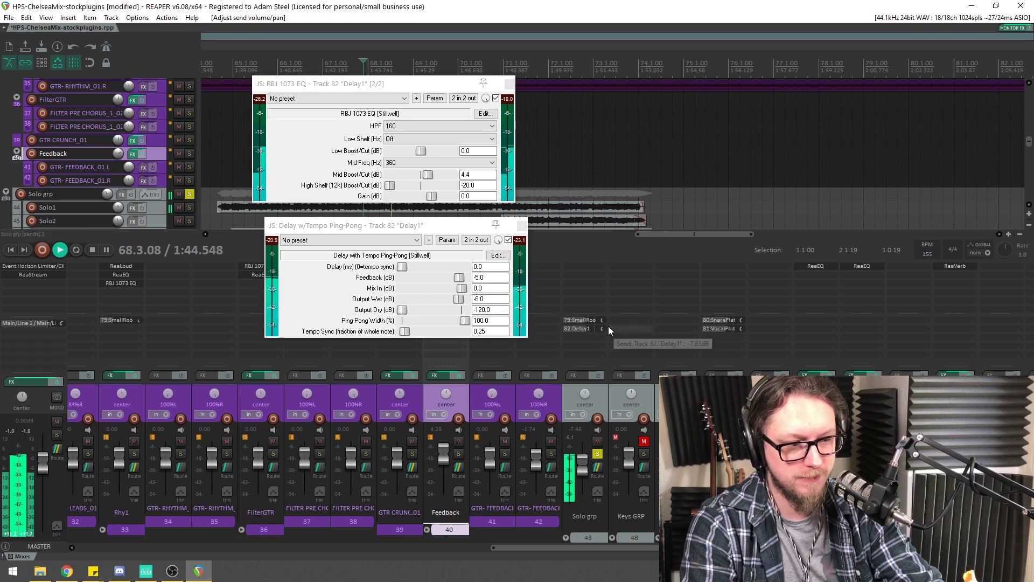
Close the Delay1 track's ping-pong delay and RBJ 1073 EQ windows
drag(631, 547, 762, 548)
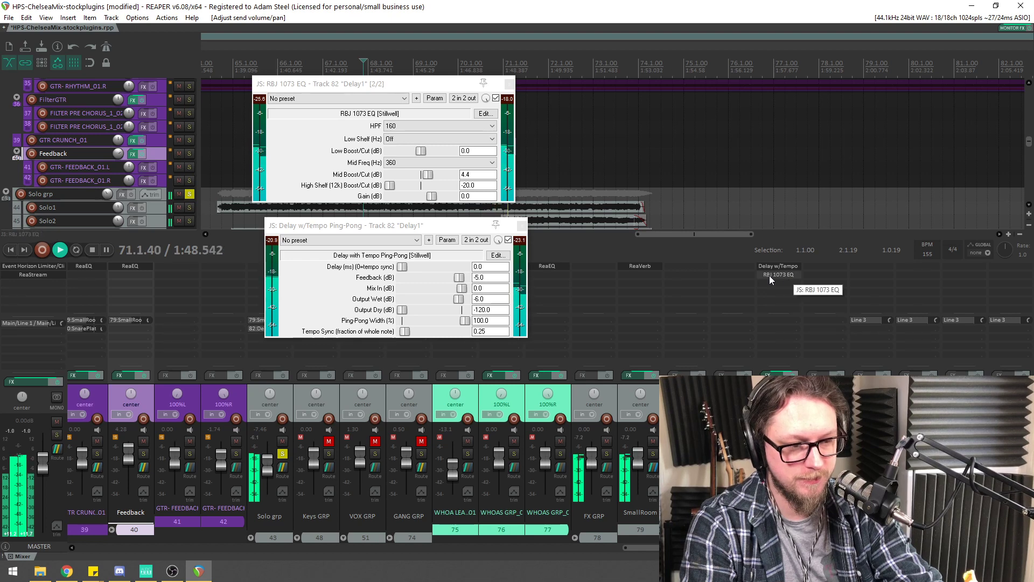
drag(432, 228, 419, 230)
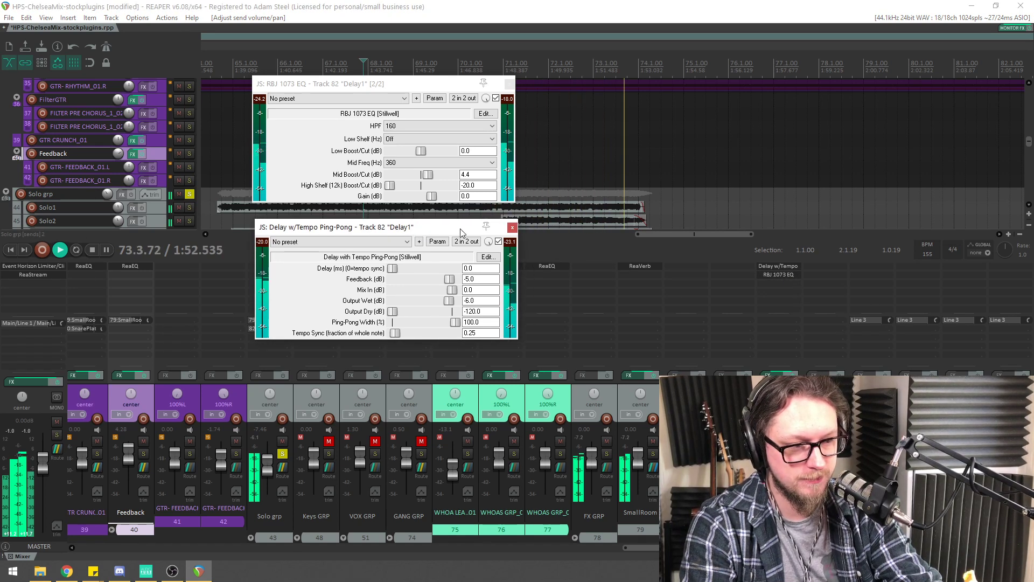
click(513, 229)
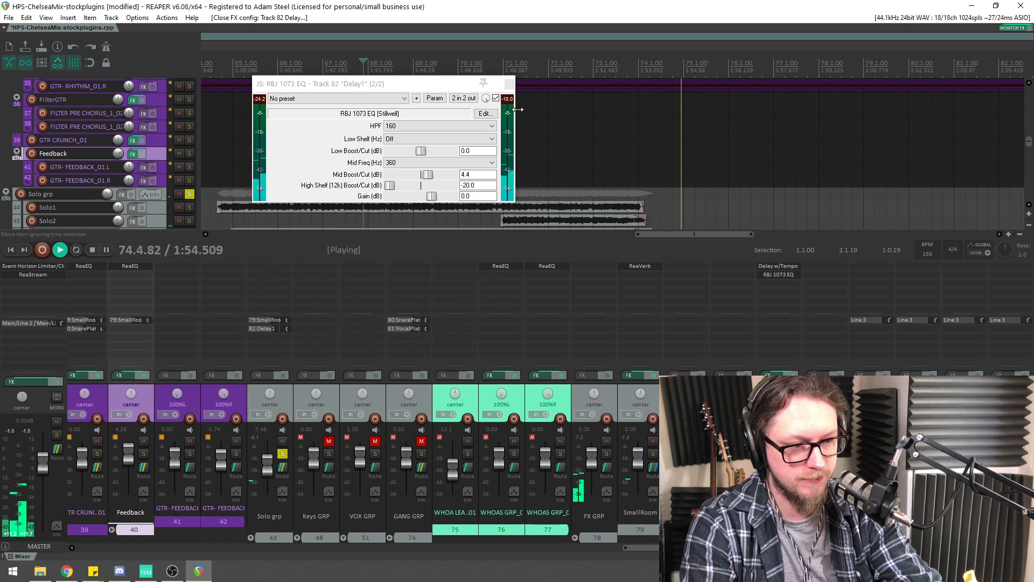
click(509, 84)
scroll(572, 164, down, 2)
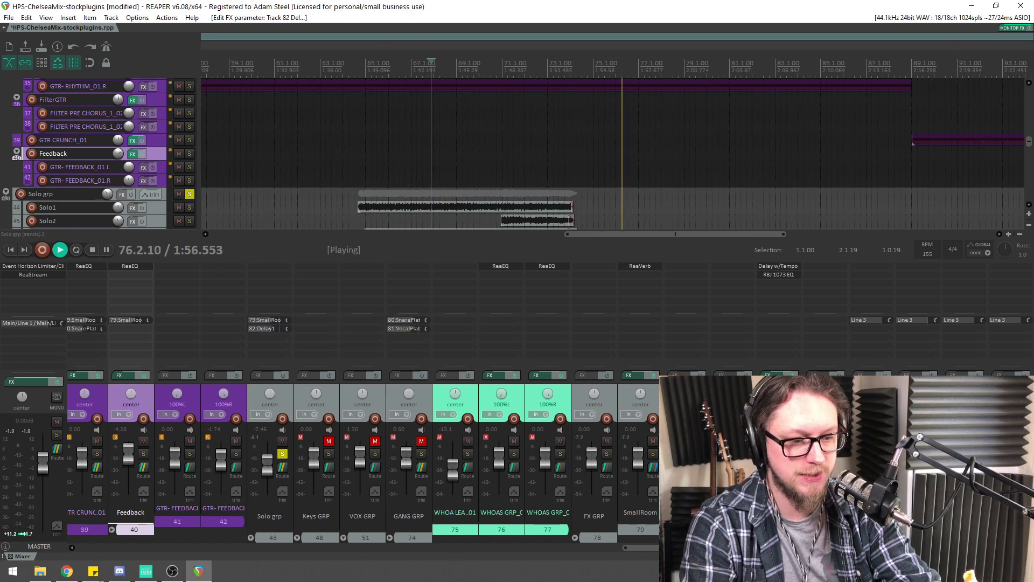
Place the edit cursor at about bar 64, stop playback and save the project
click(350, 68)
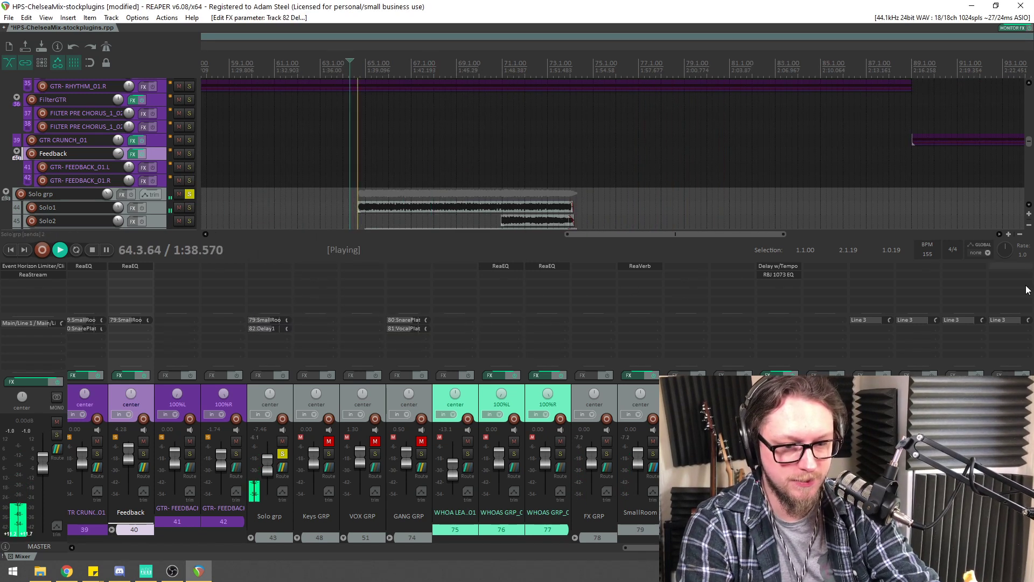
key(space)
key(alt+Tab)
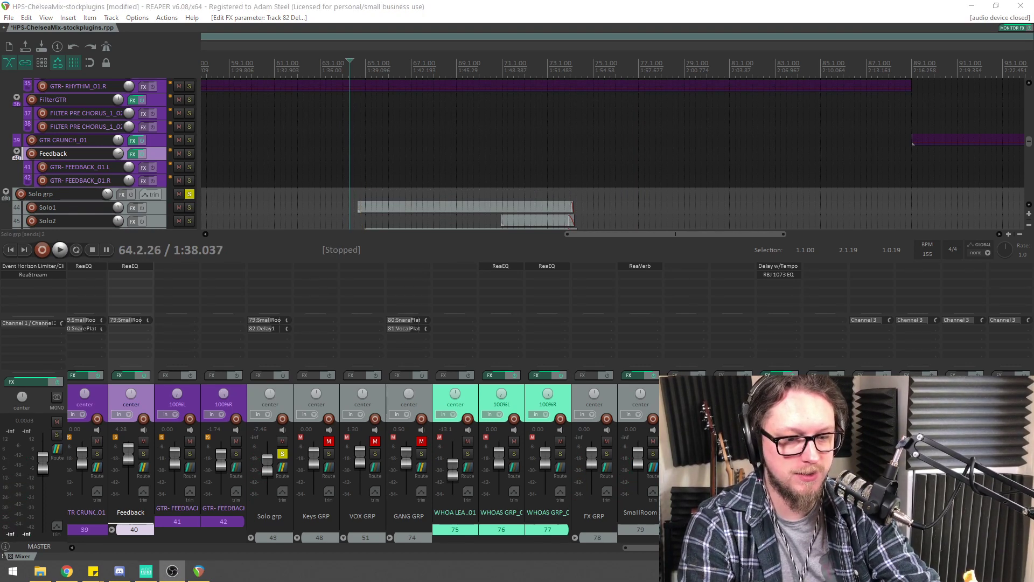
click(600, 5)
key(ctrl+s)
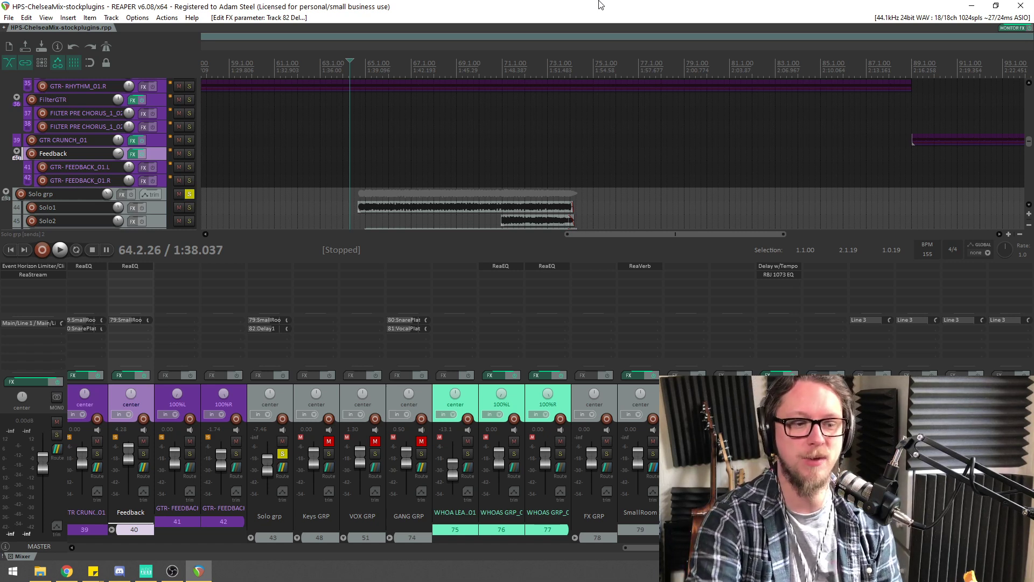
Inspect the project settings' tempo and the timebase options for items, envelopes and markers, leaving the dialog without saving
scroll(616, 49, down, 7)
click(509, 129)
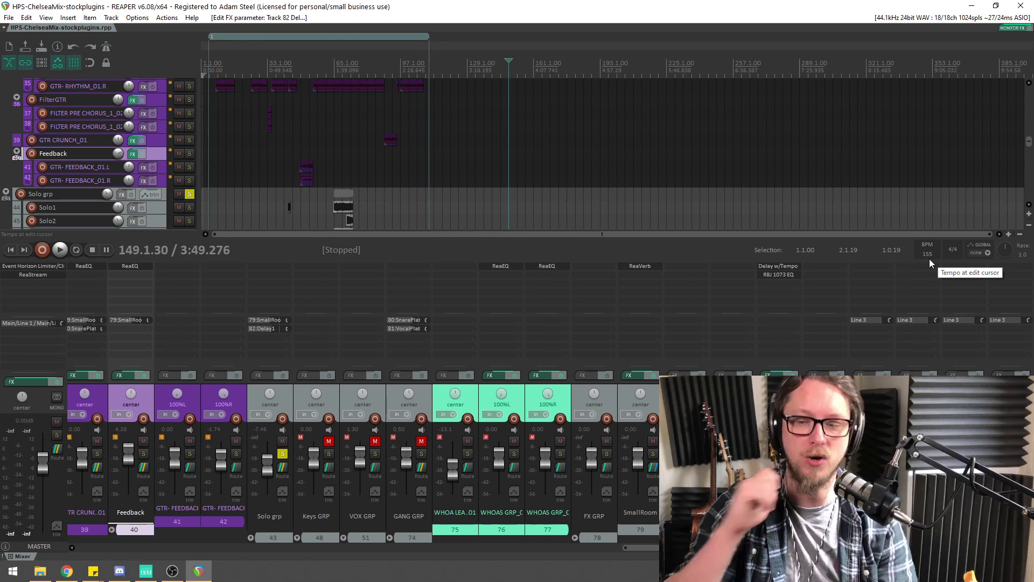
click(9, 17)
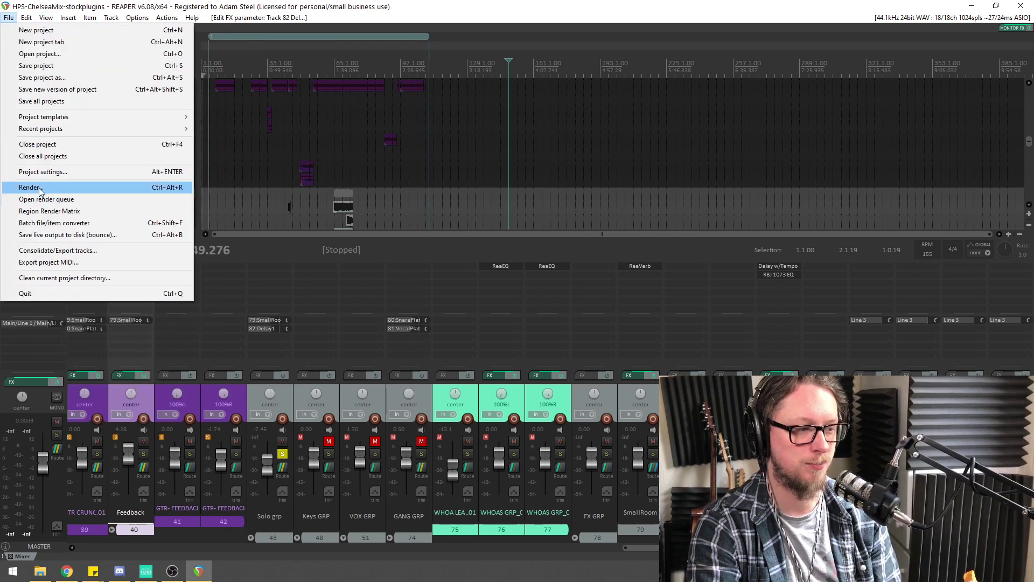
click(40, 172)
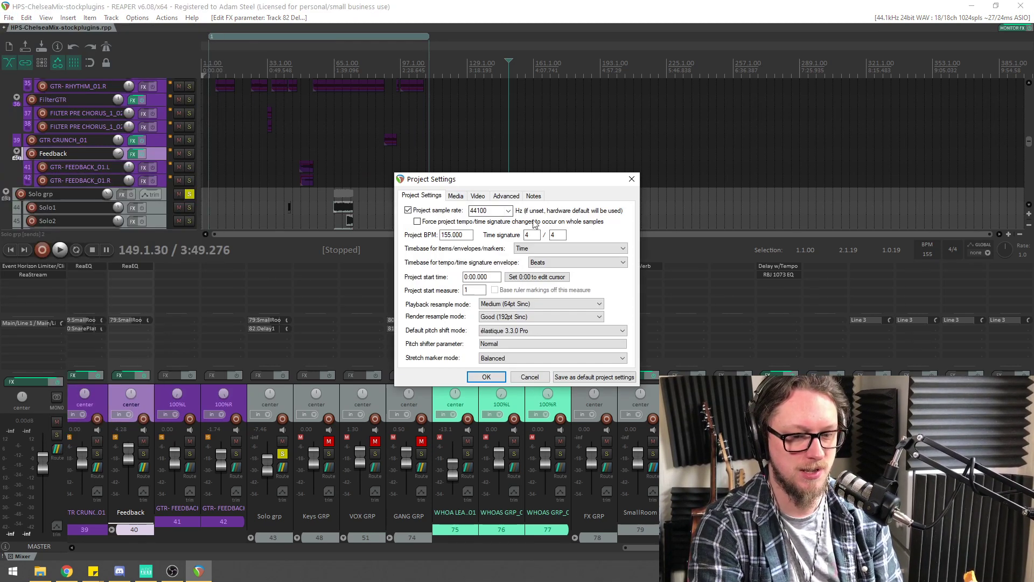
drag(525, 181, 444, 182)
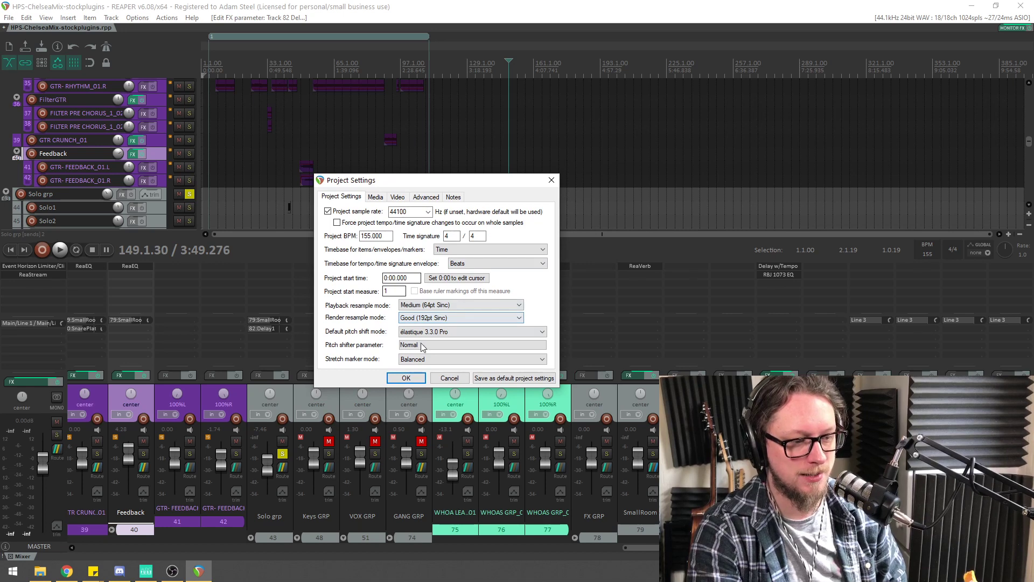
click(453, 250)
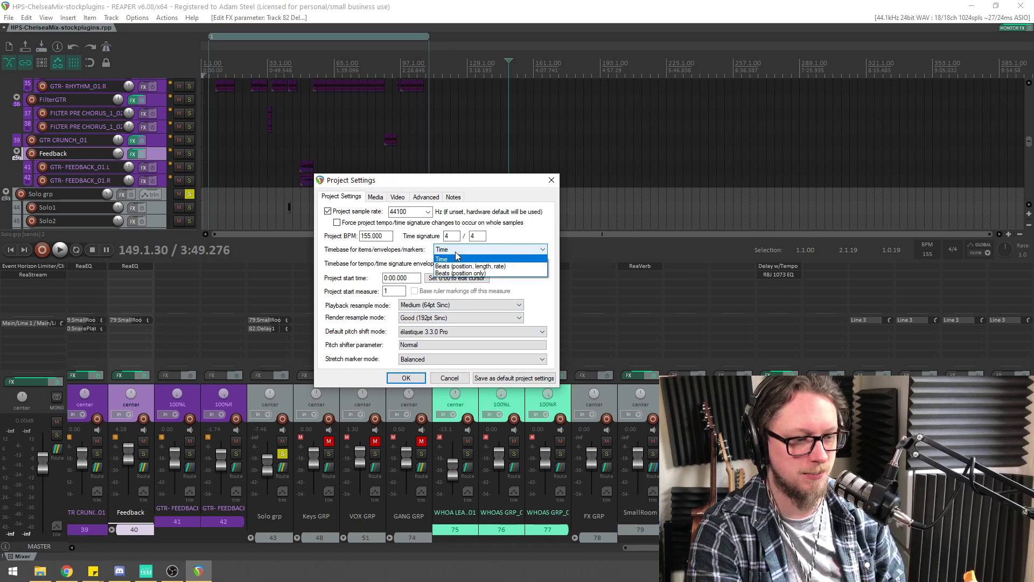
click(415, 261)
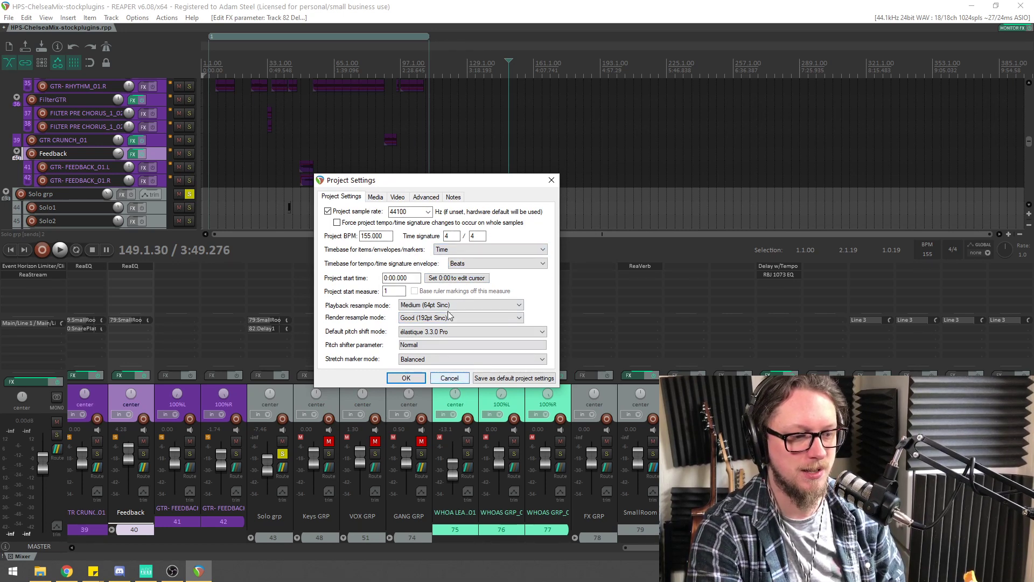
click(442, 378)
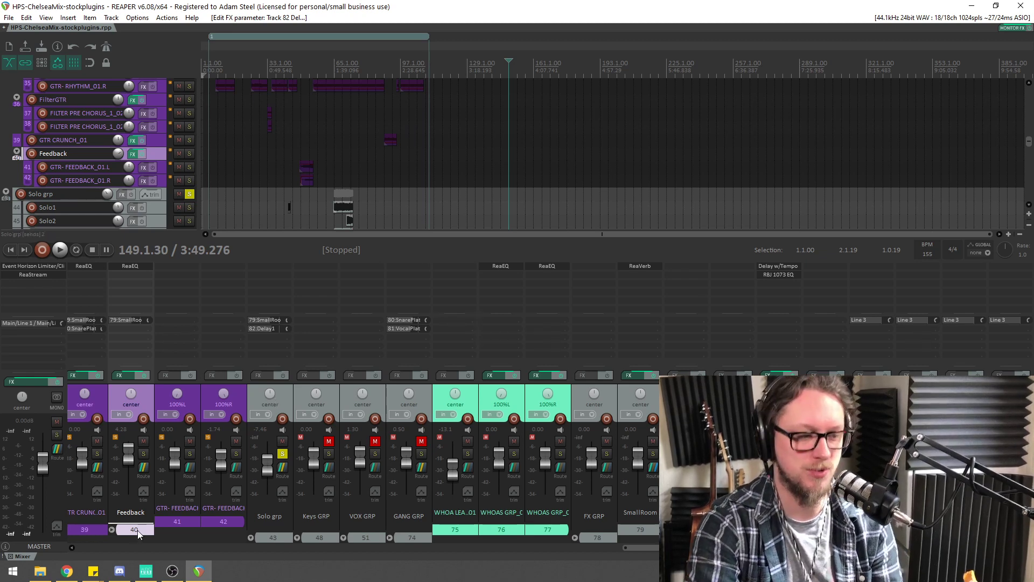
Return to the drum channels at the start of the mixer and select the snare top track
click(88, 548)
click(88, 549)
click(88, 548)
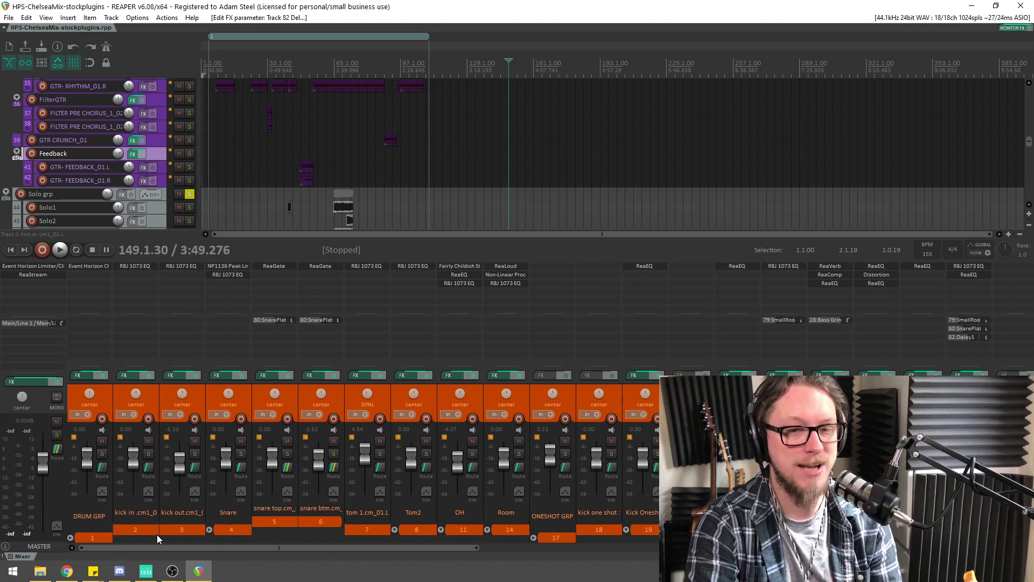
click(155, 405)
click(295, 395)
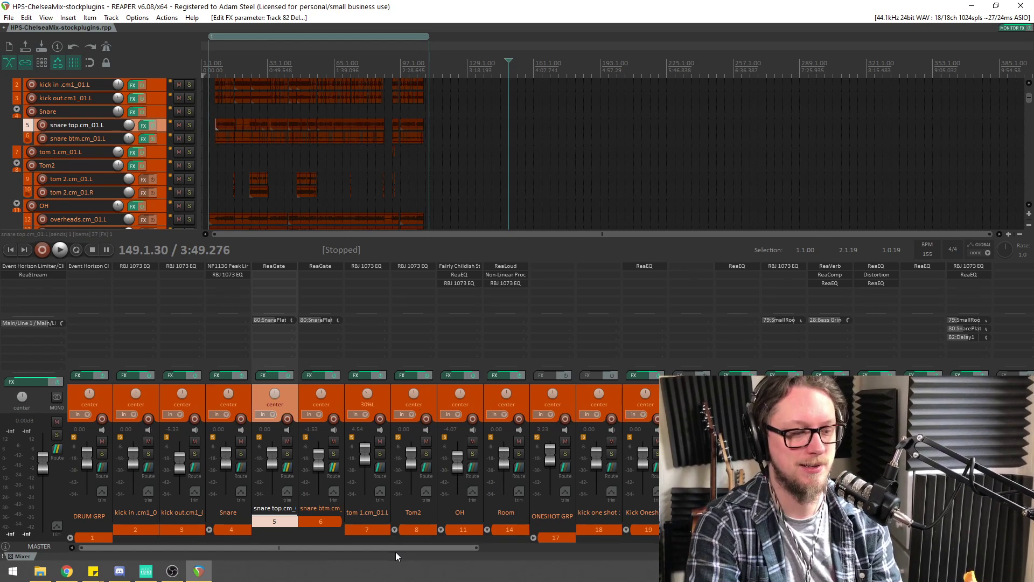
Toggle the solo on the Delay1 track and briefly audition the song from about bar 54
drag(395, 551, 948, 569)
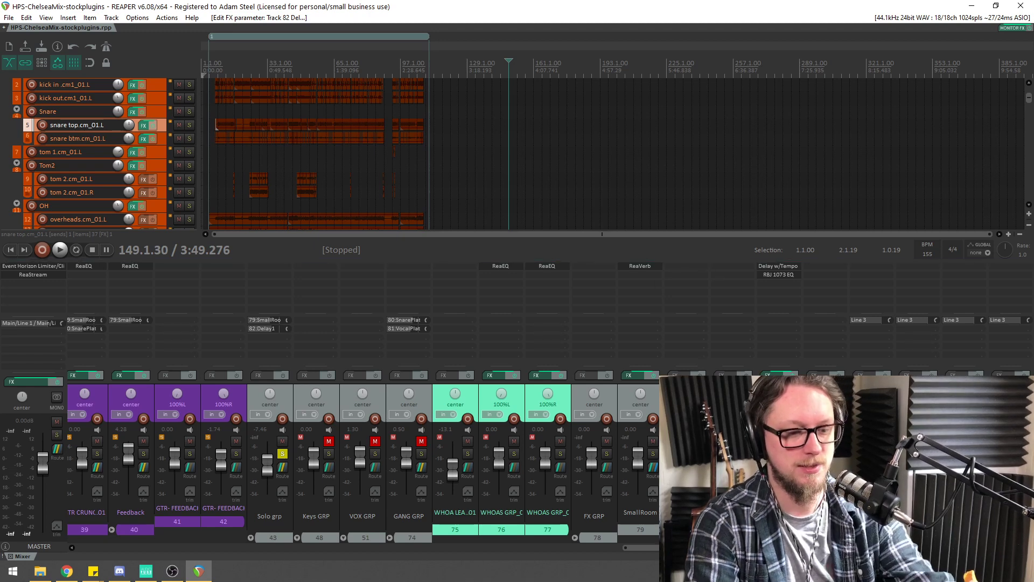
click(792, 454)
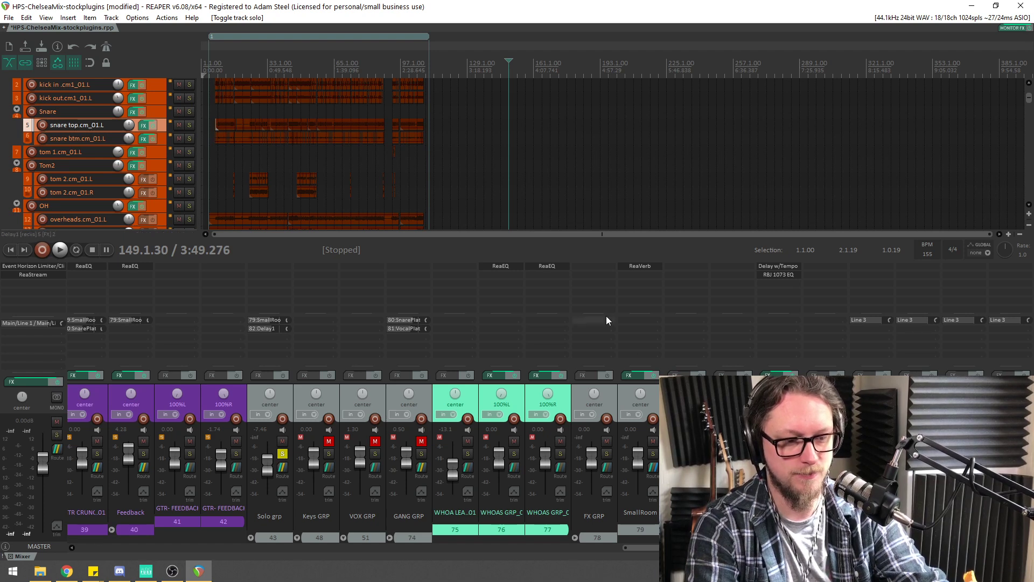
scroll(431, 162, down, 2)
click(256, 60)
key(space)
scroll(438, 125, up, 4)
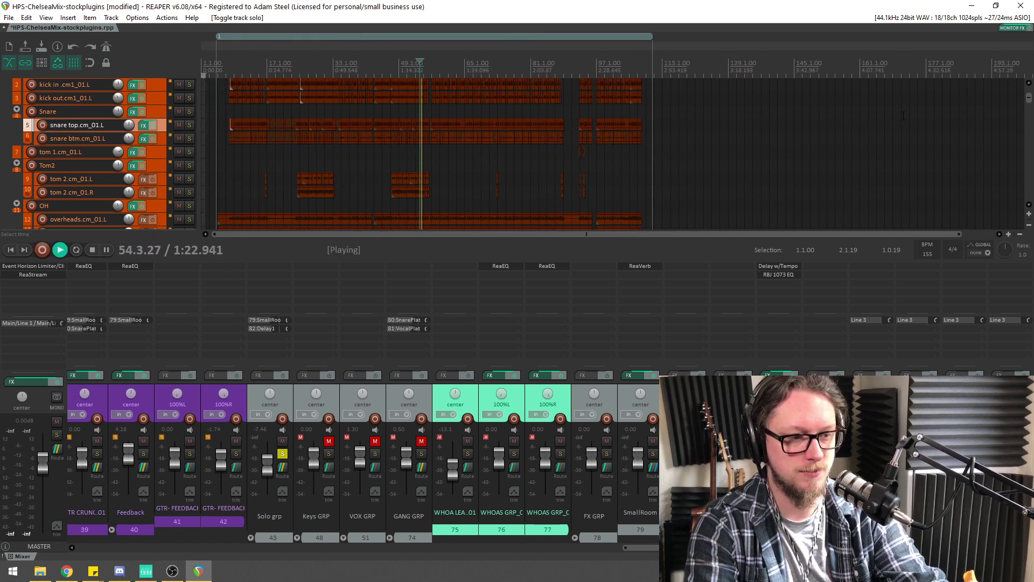
scroll(903, 116, down, 15)
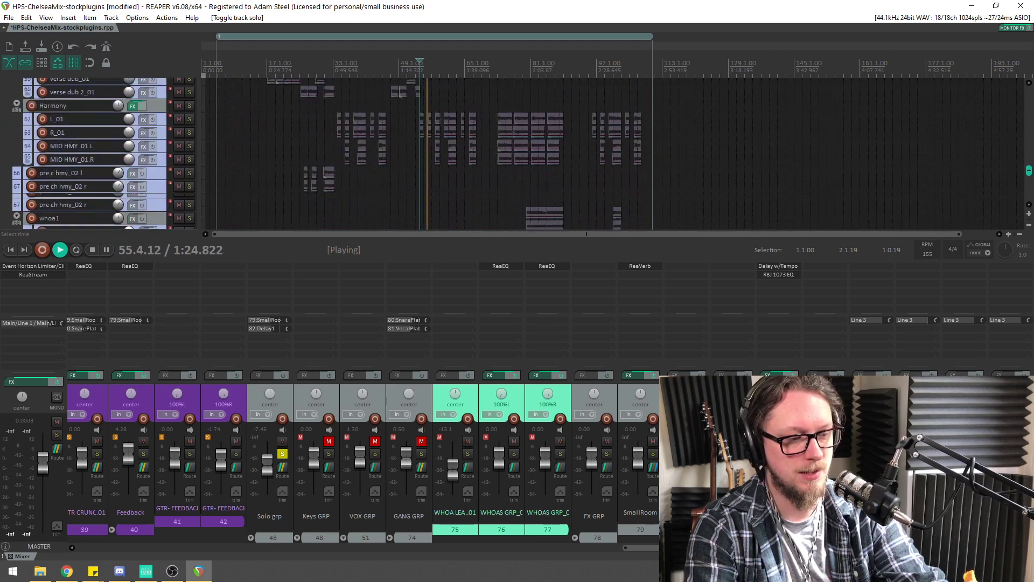
scroll(377, 102, up, 8)
key(space)
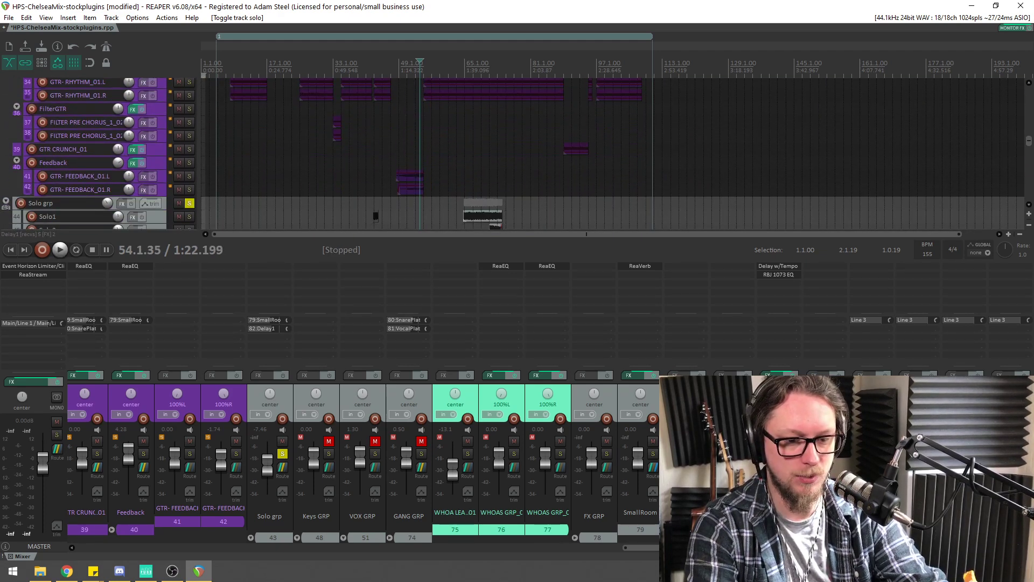
Check the master track's ReaStream settings and level while playing from about bar 67, and close its window
click(26, 276)
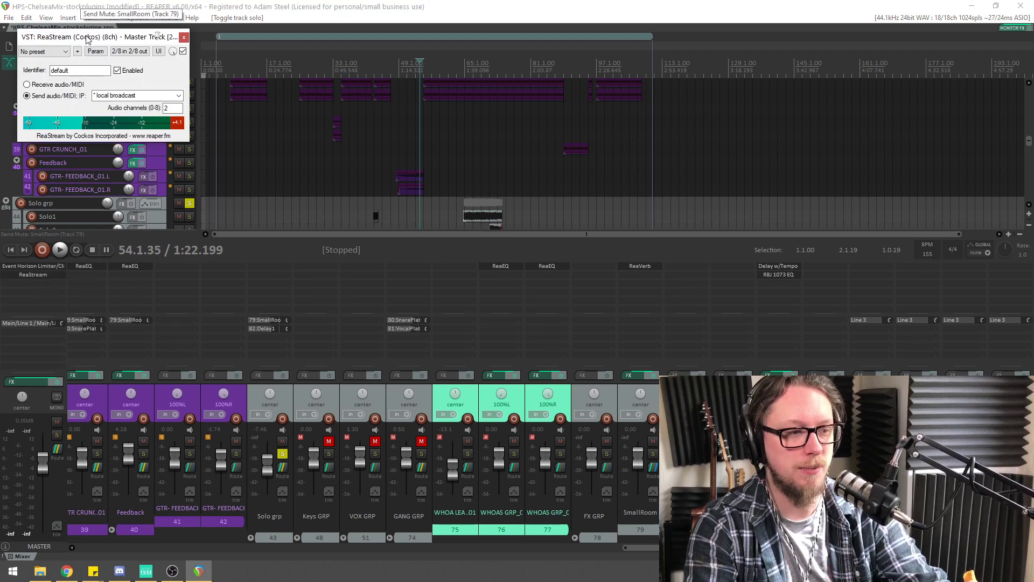
drag(89, 37, 217, 162)
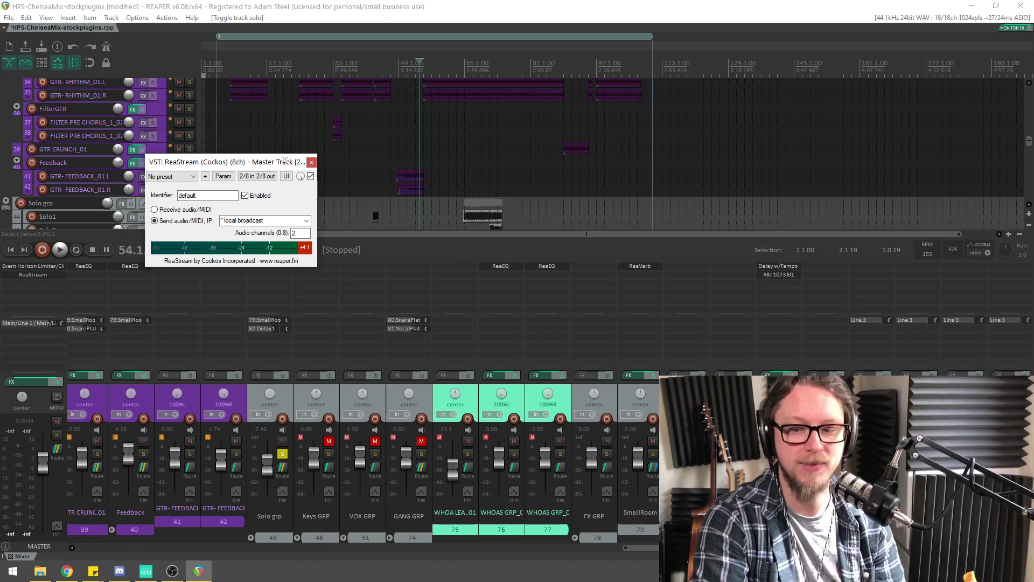
drag(214, 164, 173, 255)
click(335, 5)
click(473, 67)
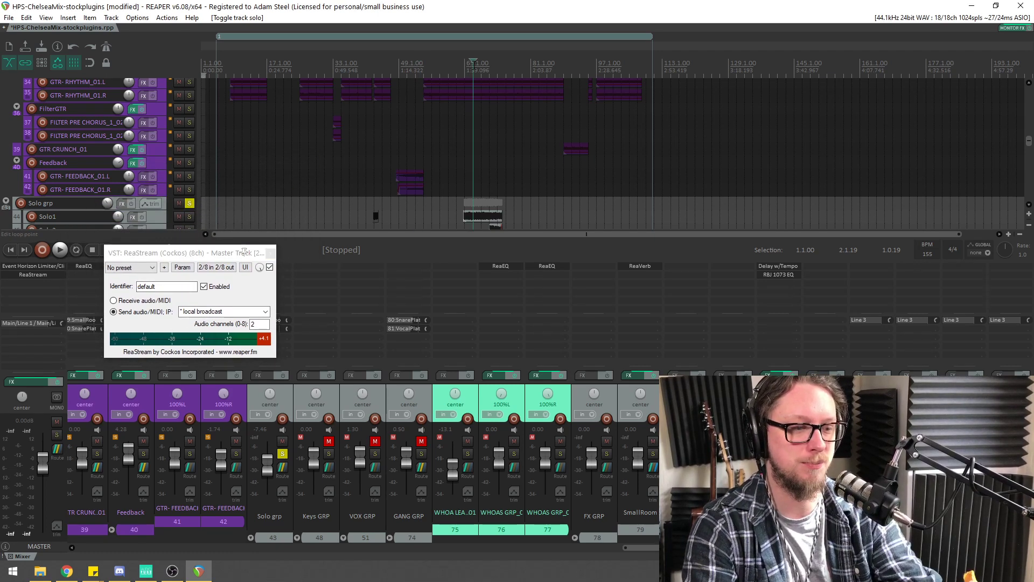
key(space)
key(space)
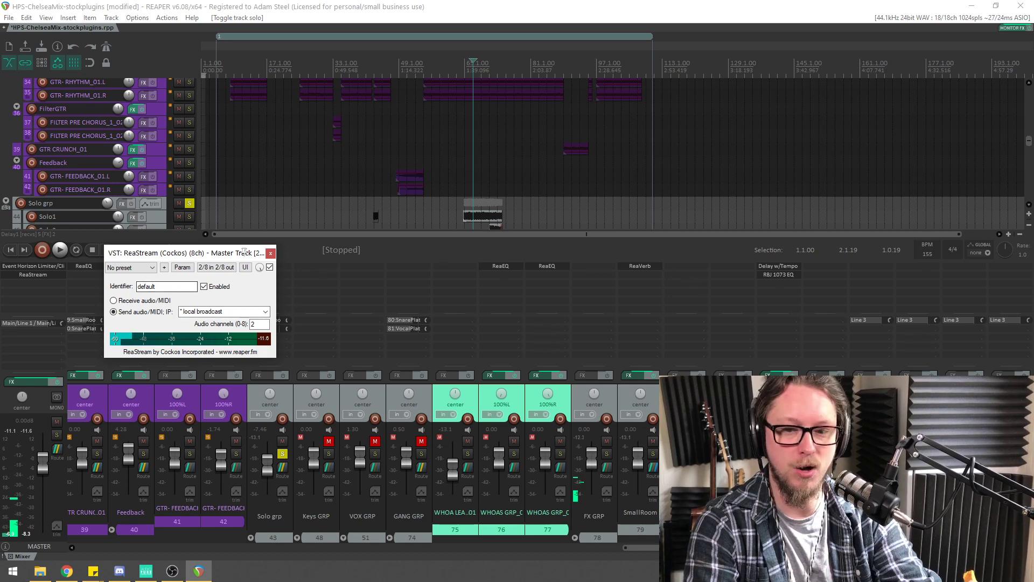
drag(1033, 27, 517, 66)
drag(592, 66, 1033, 66)
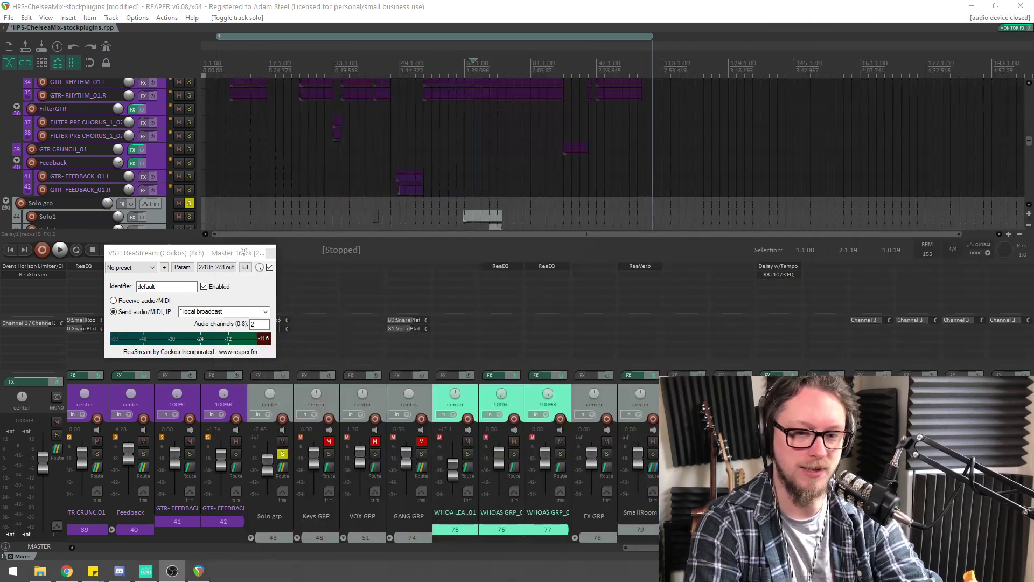
click(271, 253)
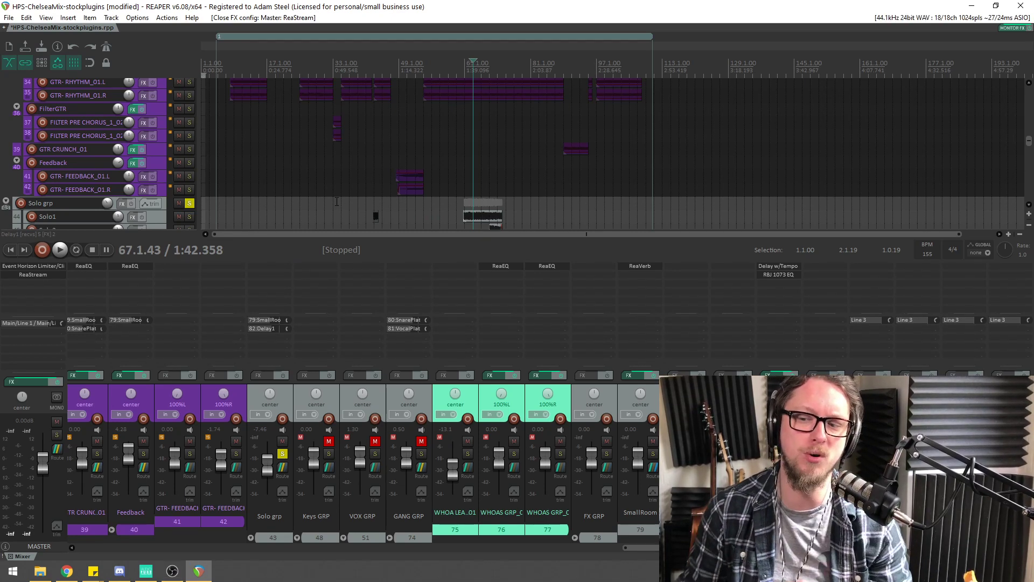
Place the edit cursor at about bar 64 and add the RBJ 1073 EQ to the Solo grp track
scroll(465, 161, up, 10)
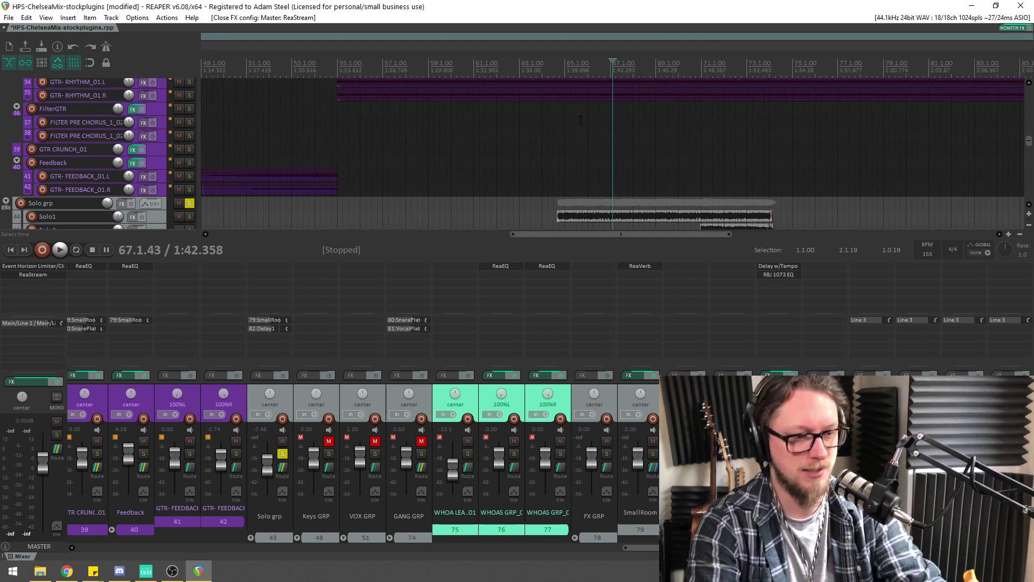
click(446, 54)
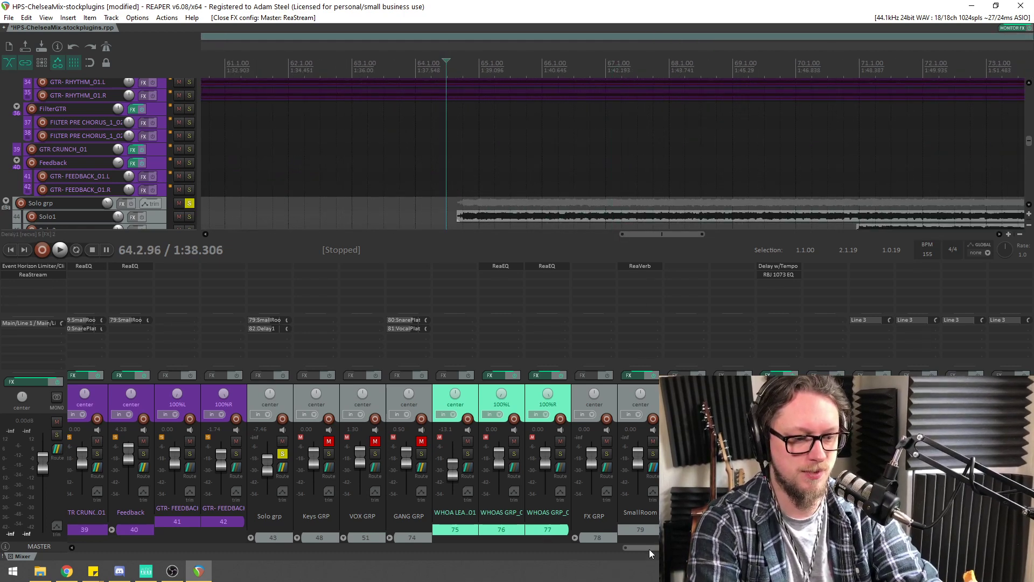
drag(648, 548, 601, 557)
double_click(392, 268)
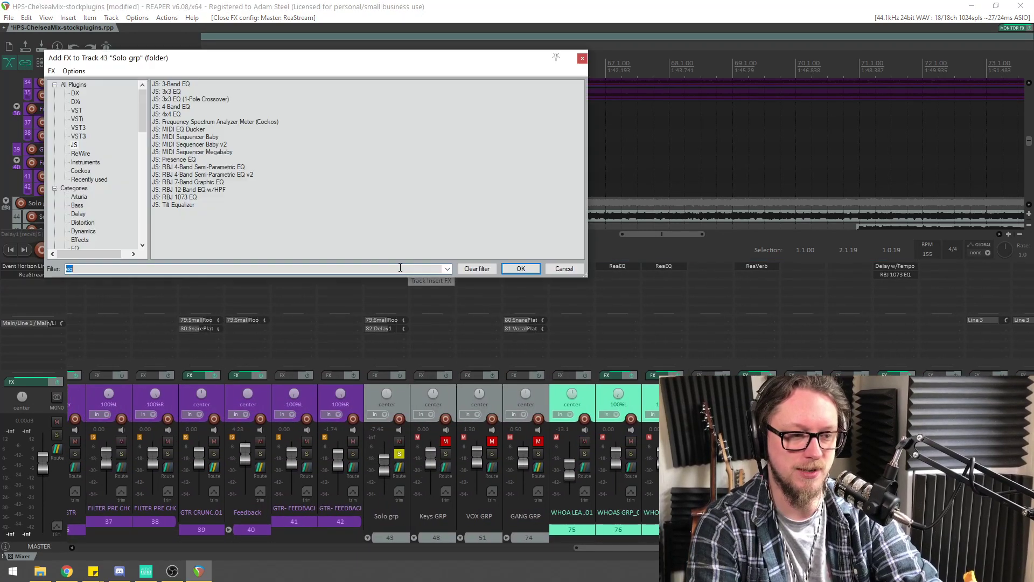
text(73)
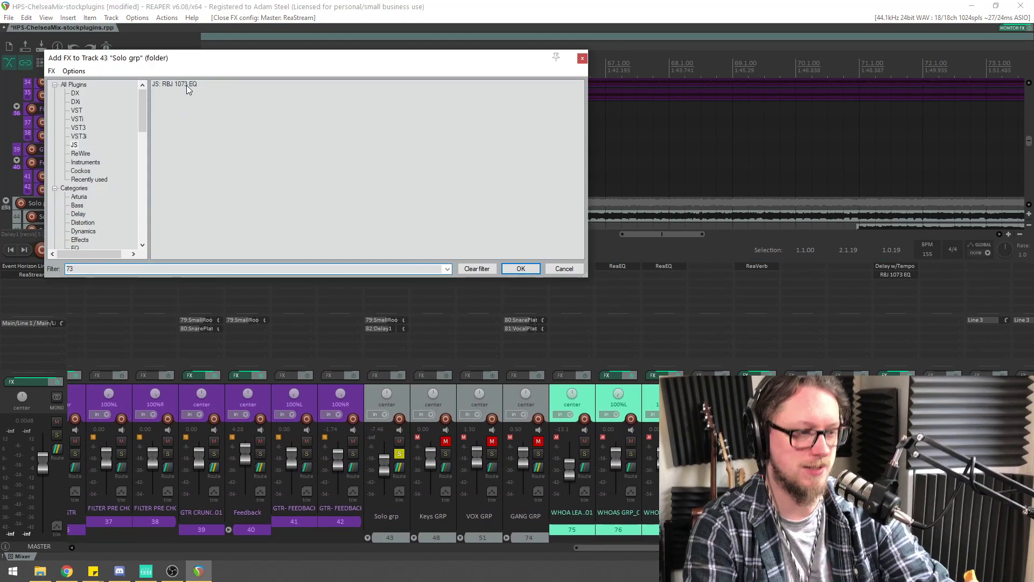
double_click(187, 85)
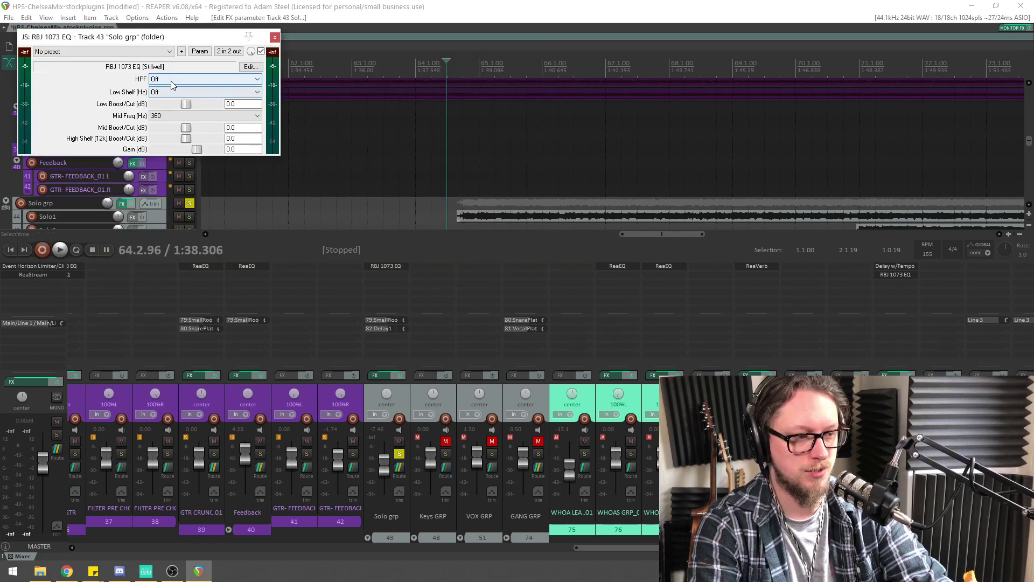
Set the Solo grp EQ's HPF to 160 and its mid frequency to 1.6k while auditioning the solo
scroll(173, 84, down, 3)
key(space)
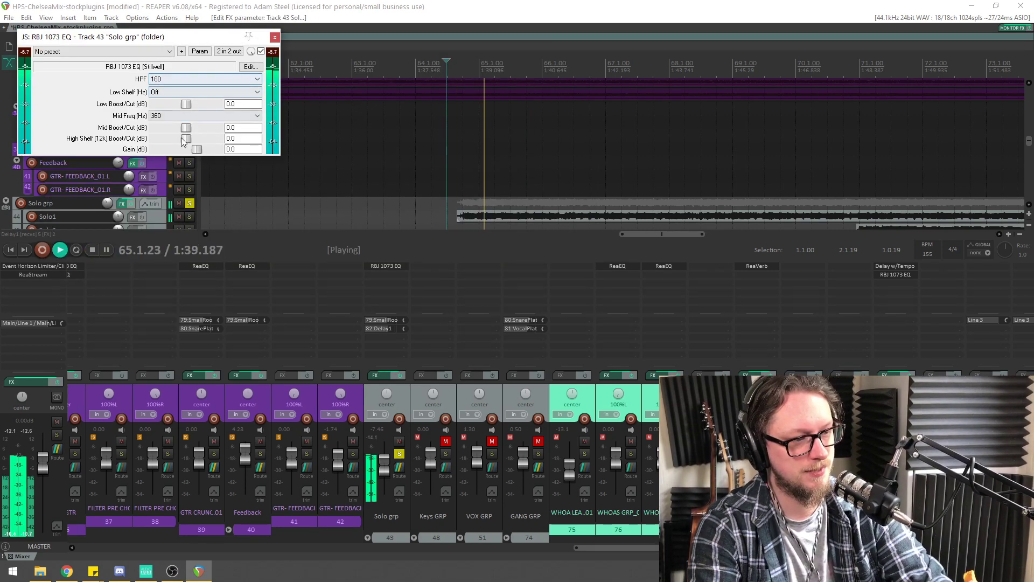
click(180, 116)
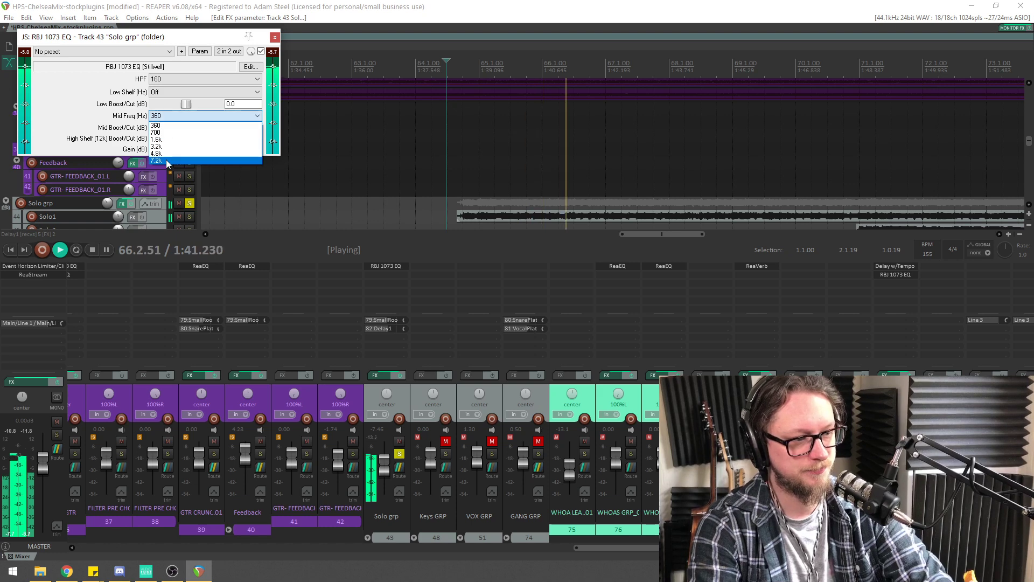
click(165, 136)
key(space)
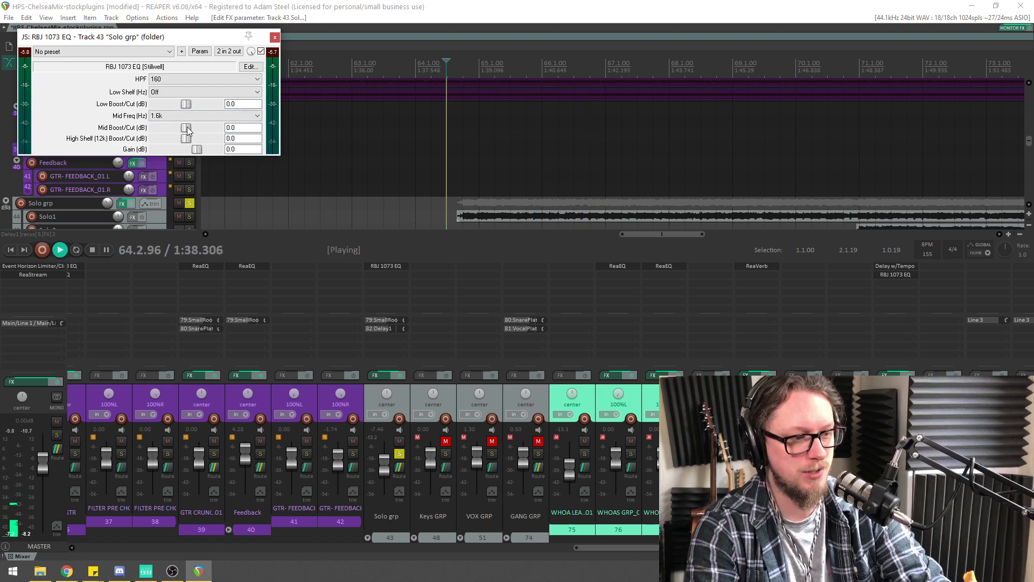
Boost the Solo grp EQ's mids by 3.0 dB and high shelf by 7.1 dB during playback, then close it and save the project
key(space)
drag(186, 129, 196, 139)
key(space)
key(space)
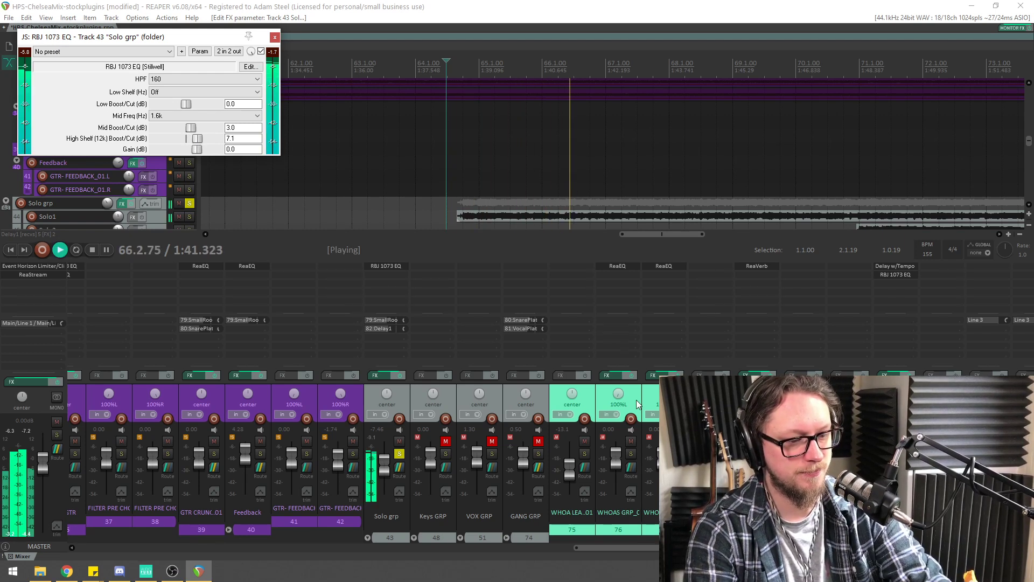
key(space)
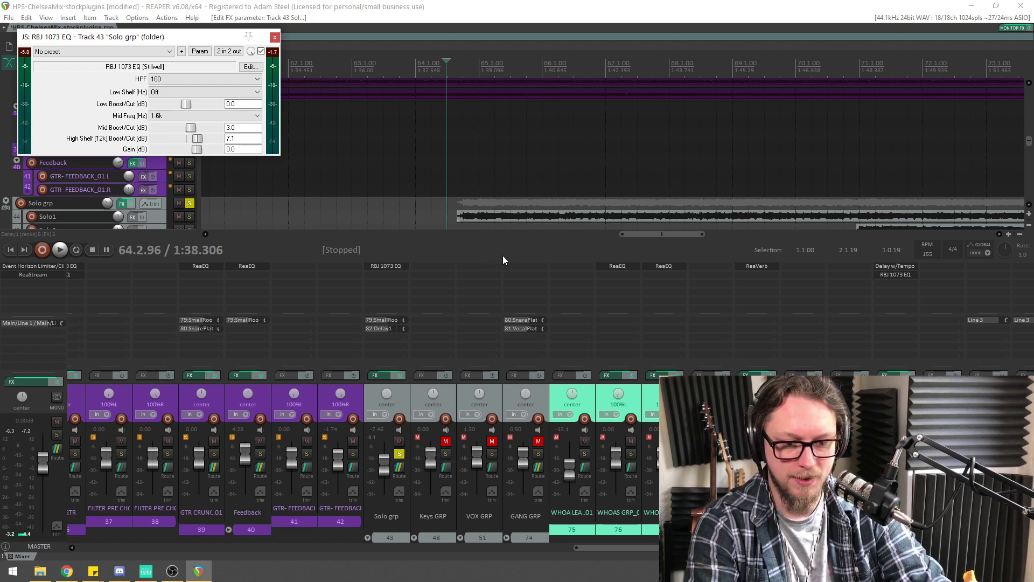
click(274, 37)
key(ctrl+s)
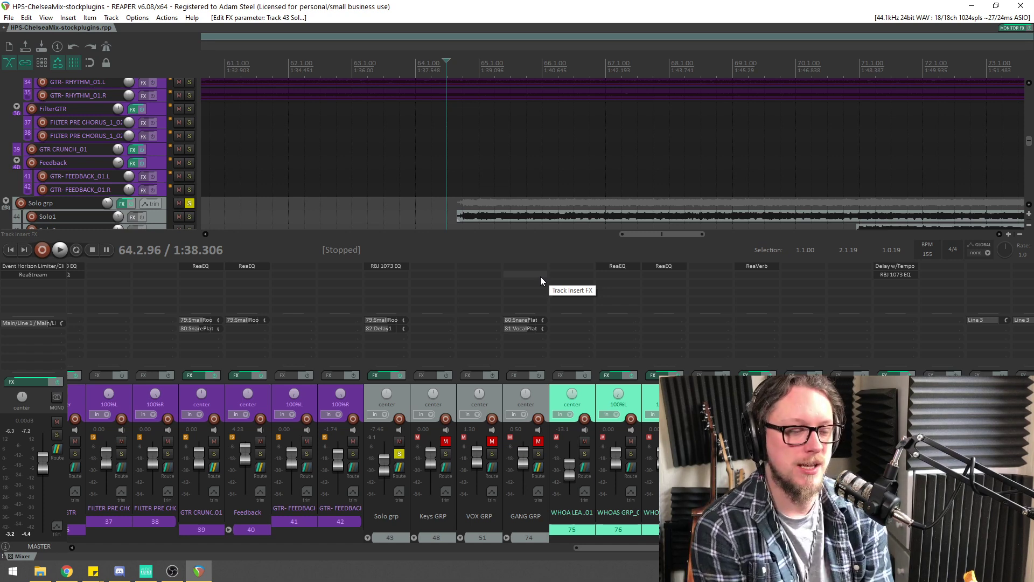
scroll(613, 158, down, 3)
scroll(613, 157, up, 1)
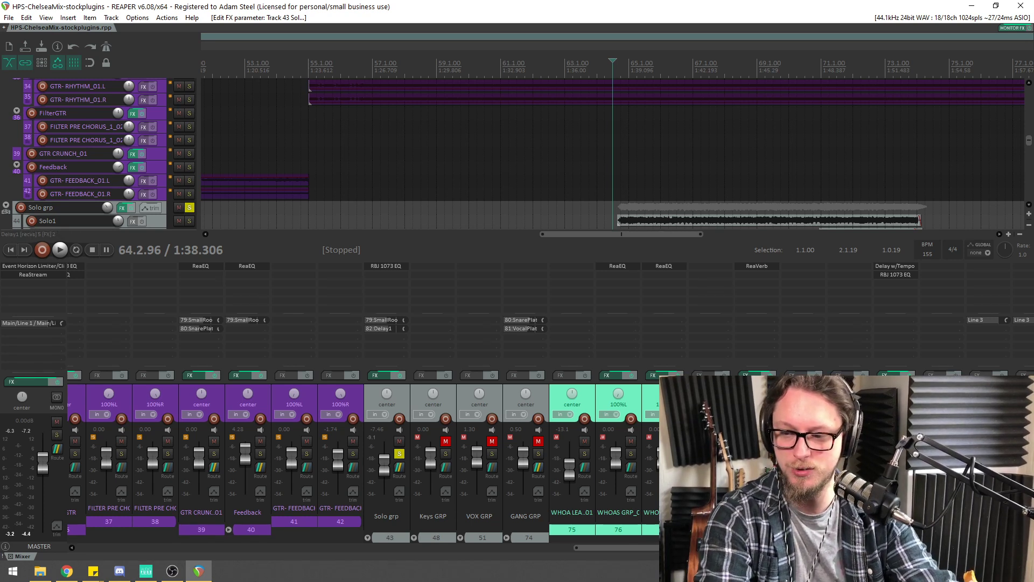
scroll(645, 161, down, 2)
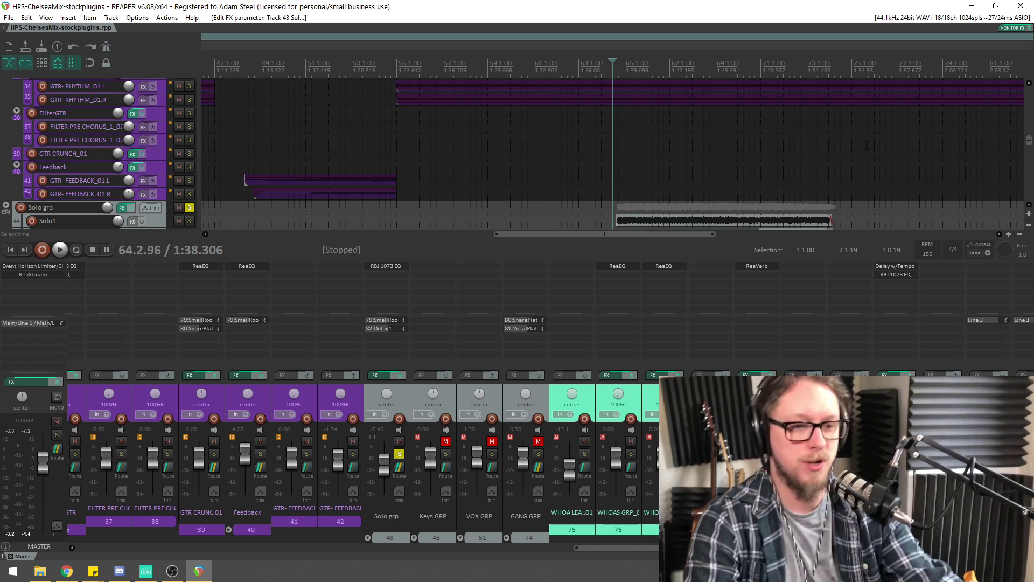
scroll(866, 145, down, 6)
scroll(866, 146, up, 2)
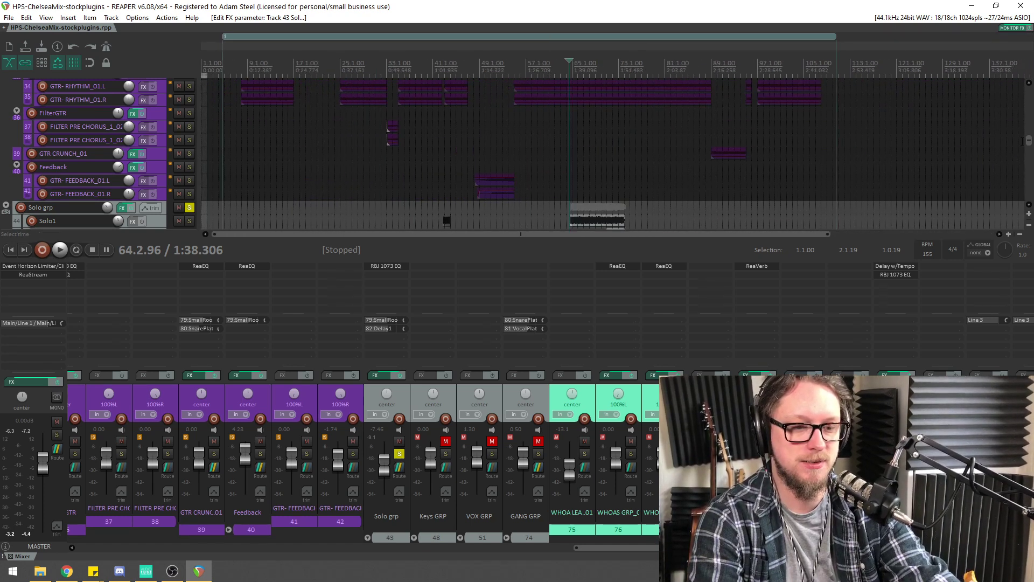
Lower the Solo grp fader to -8.15 dB and unsolo the group to play it with the full mix
drag(1030, 148, 1030, 157)
scroll(996, 156, up, 5)
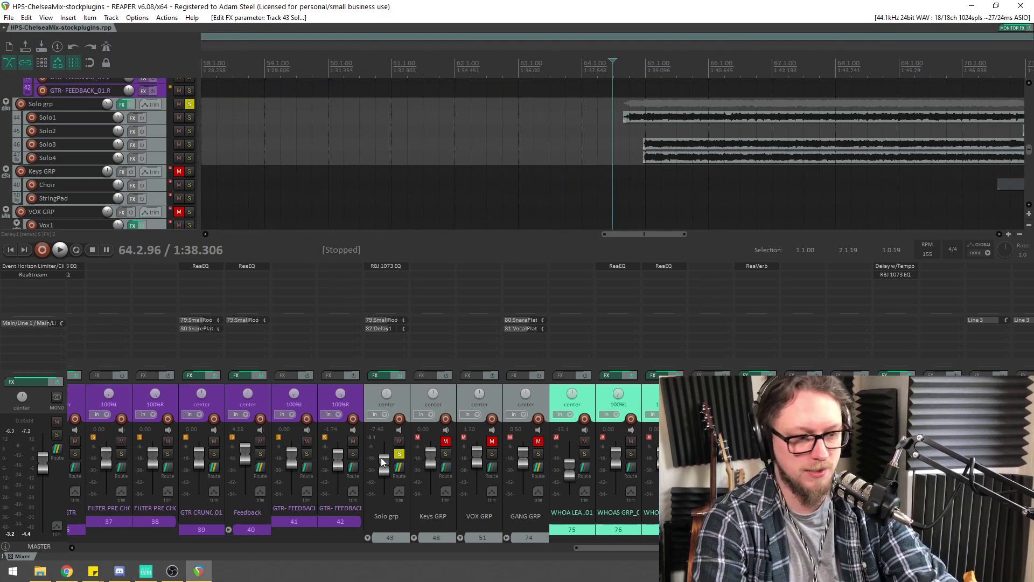
drag(380, 458, 388, 467)
click(399, 454)
key(space)
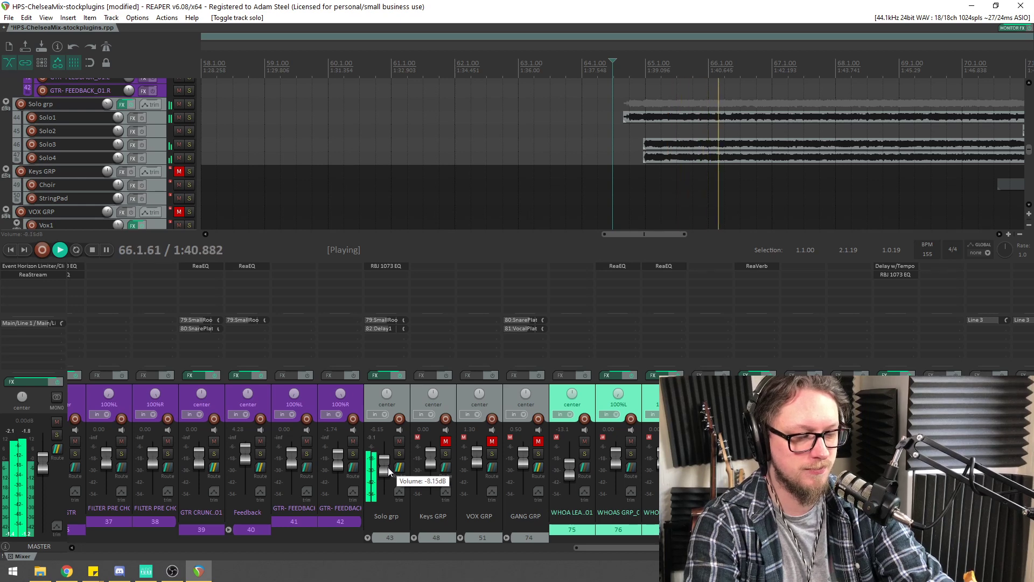
Set the Solo grp RBJ 1073 EQ's mid boost to 1.6 dB and high shelf boost to 10.5 dB, and stop playback
click(380, 266)
mouse_move(199, 139)
mouse_down()
mouse_move(188, 128)
mouse_move(203, 143)
mouse_up()
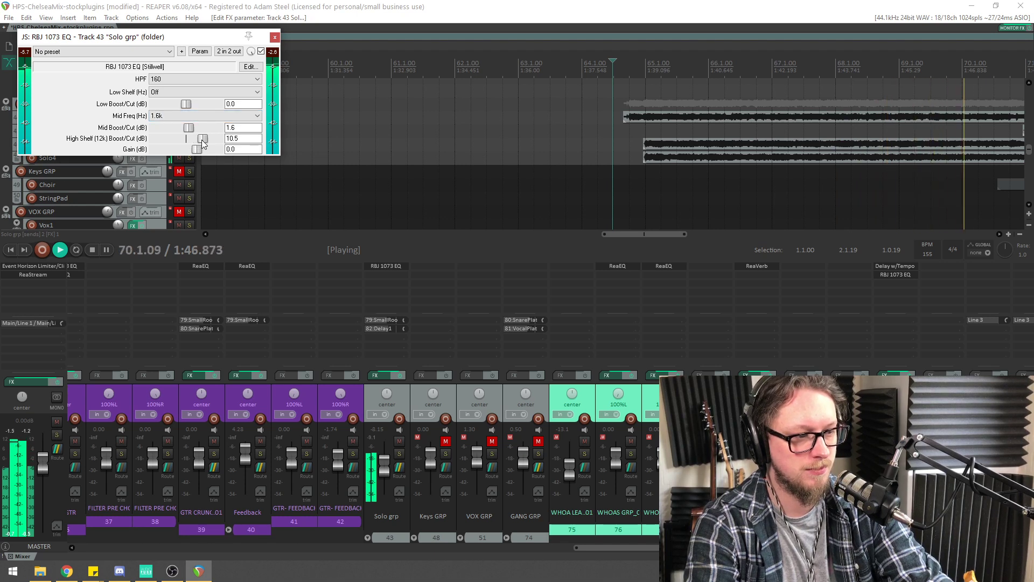
scroll(696, 118, down, 2)
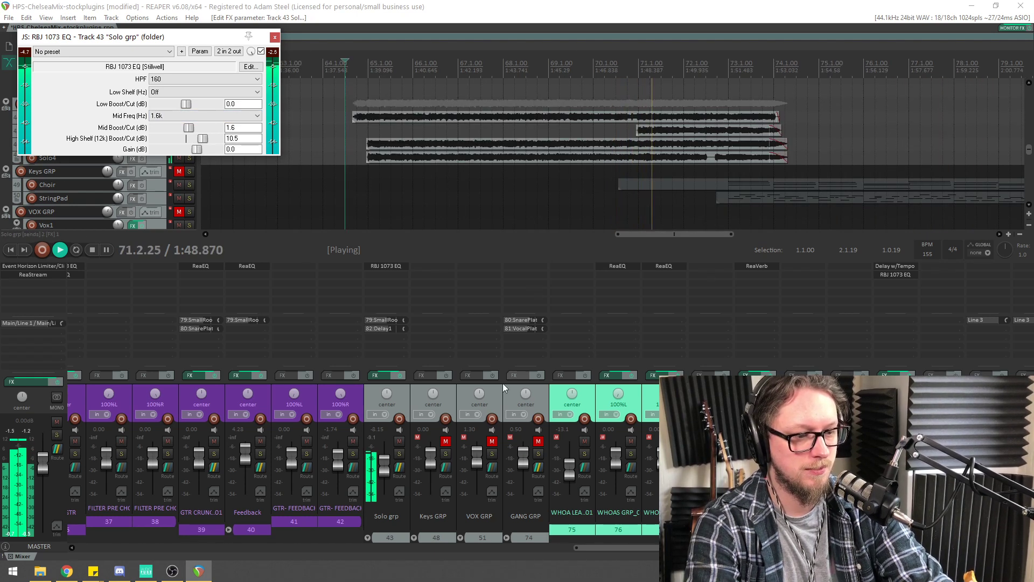
key(space)
Add ReaEQ to the Solo grp track after the RBJ 1073 EQ
click(386, 277)
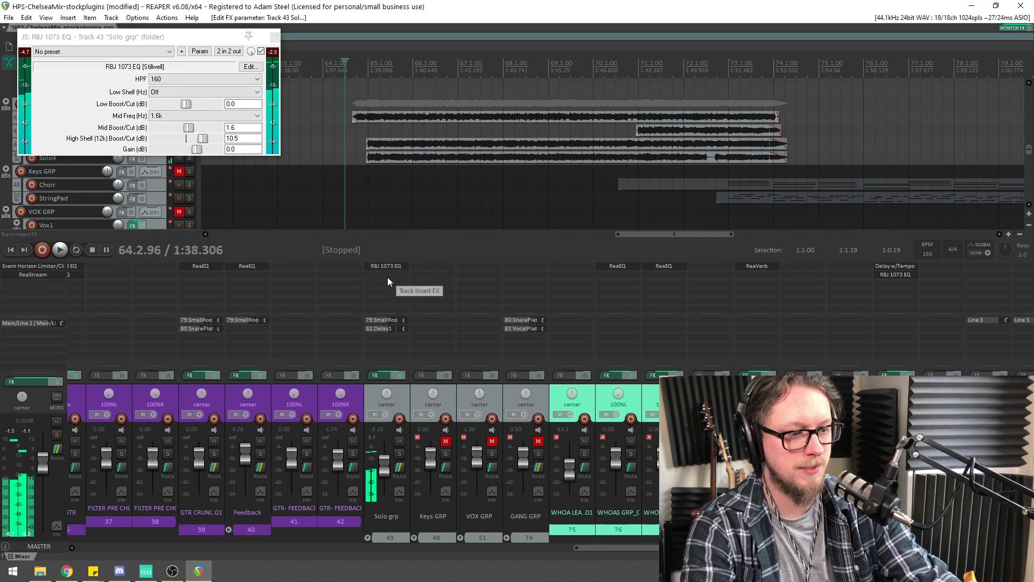
double_click(386, 277)
text(eq)
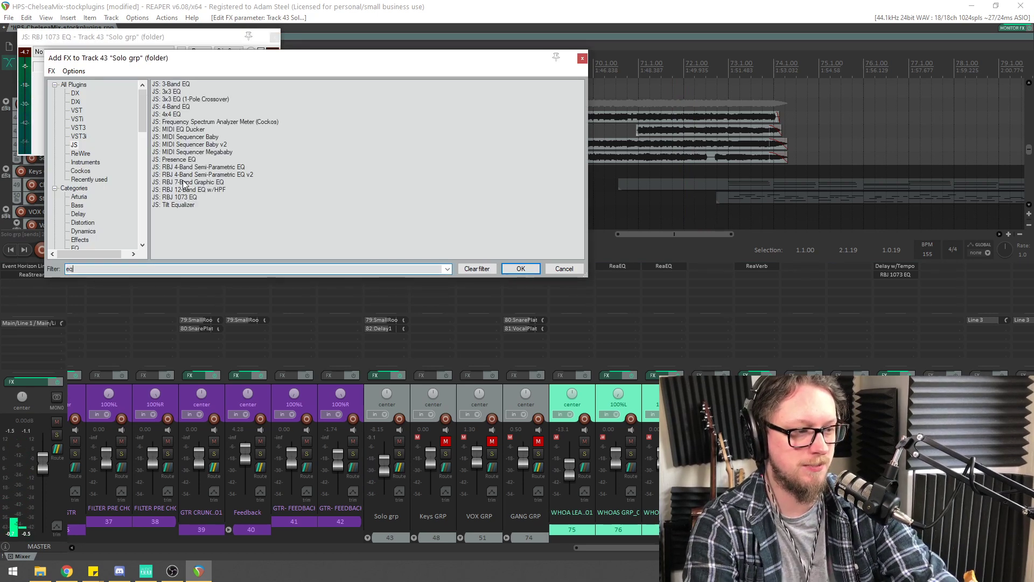
click(74, 85)
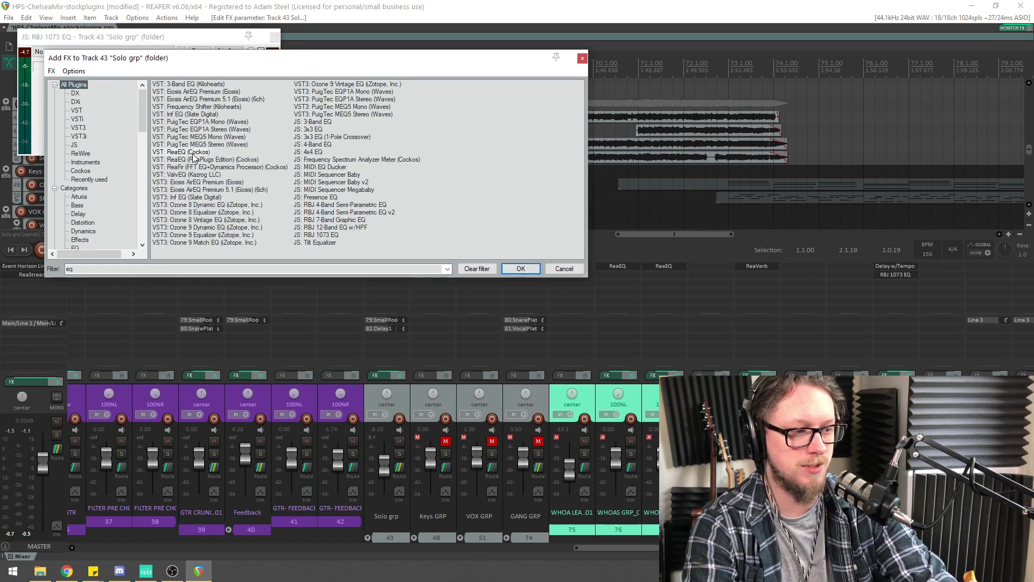
double_click(193, 153)
Cut ReaEQ band 3 by 1.9 dB at about 723 Hz with a bandwidth of 1.20 octaves while the mix plays
key(space)
mouse_move(160, 119)
mouse_down()
mouse_move(150, 105)
mouse_move(146, 127)
mouse_up()
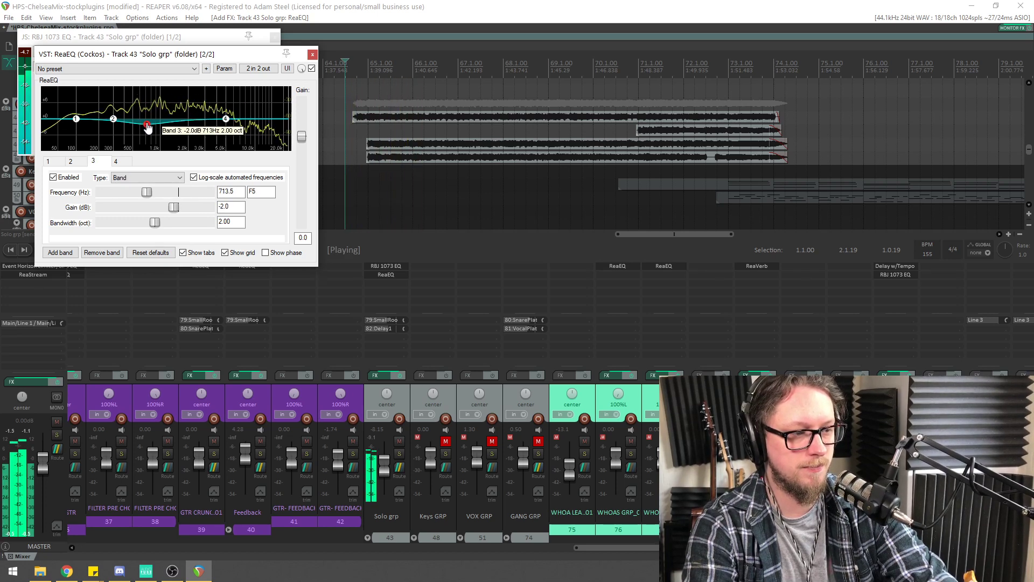
drag(169, 210, 133, 222)
drag(147, 122, 147, 125)
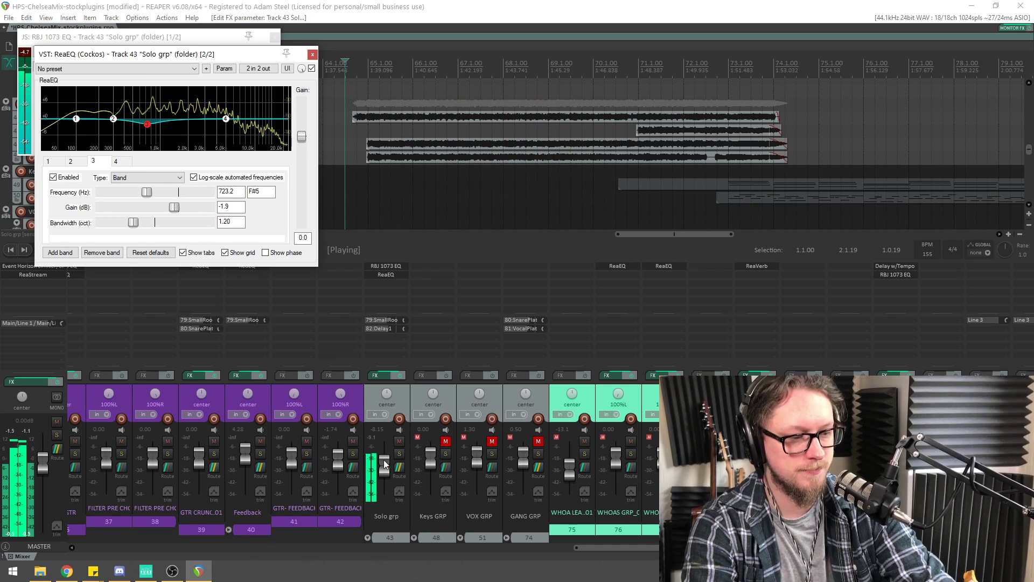
Cut band 2 of the Solo grp ReaEQ by 2.6 dB at about 467 Hz with a bandwidth of 1.16 octaves
click(113, 120)
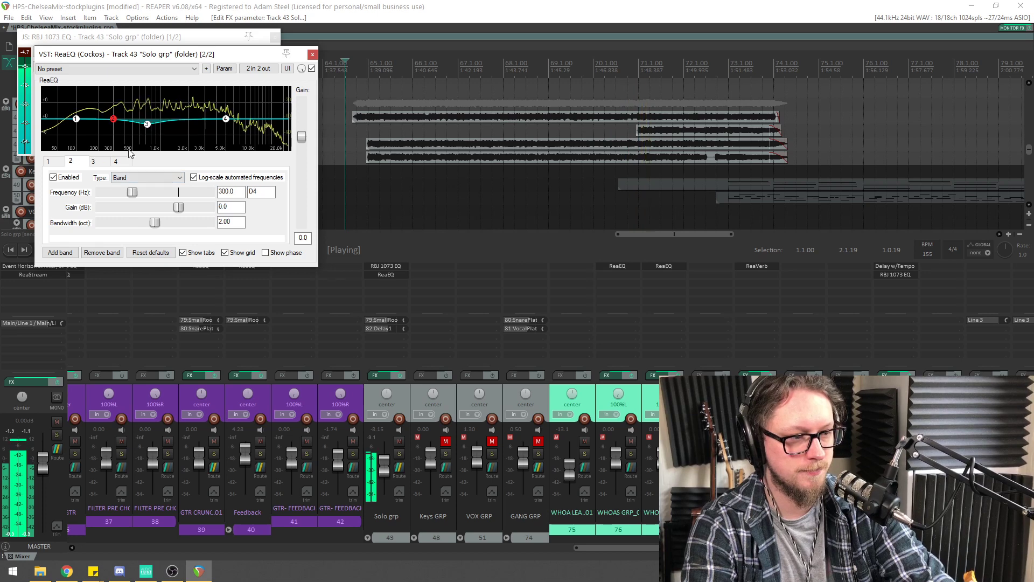
drag(155, 222, 134, 221)
key(space)
key(space)
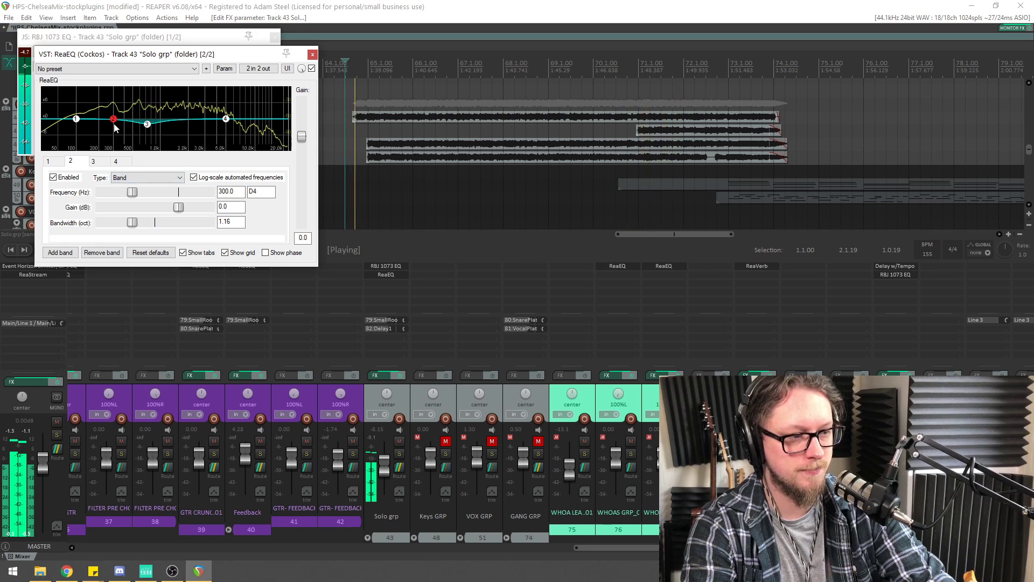
drag(113, 120, 131, 131)
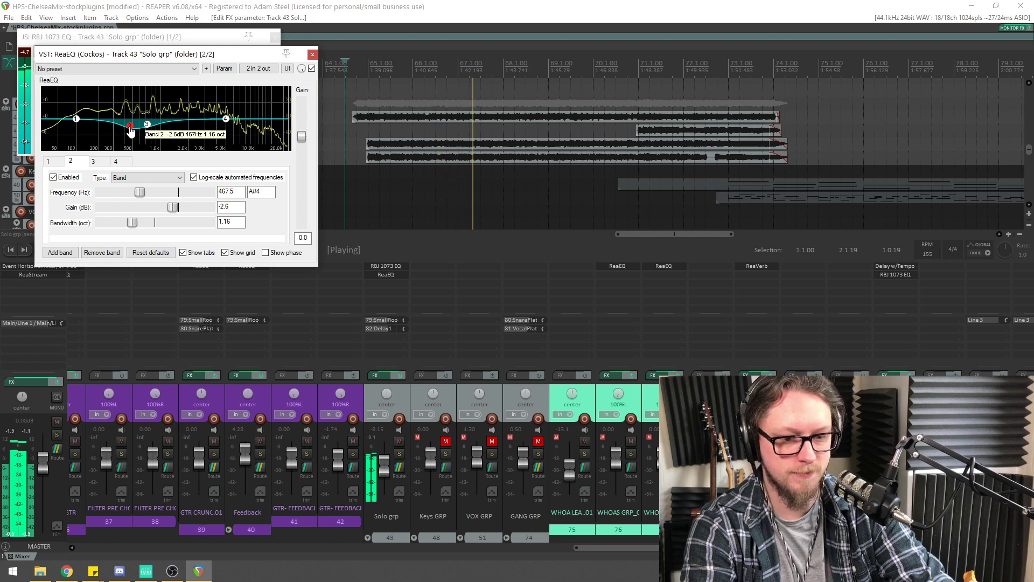
Save the project, close both Solo grp EQ windows and stop playback
click(505, 5)
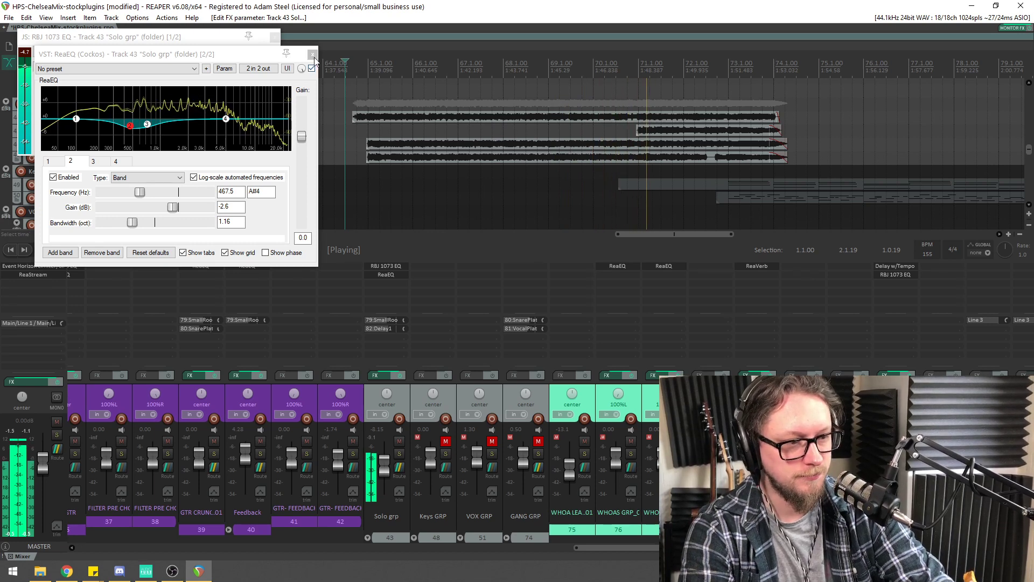
key(ctrl+s)
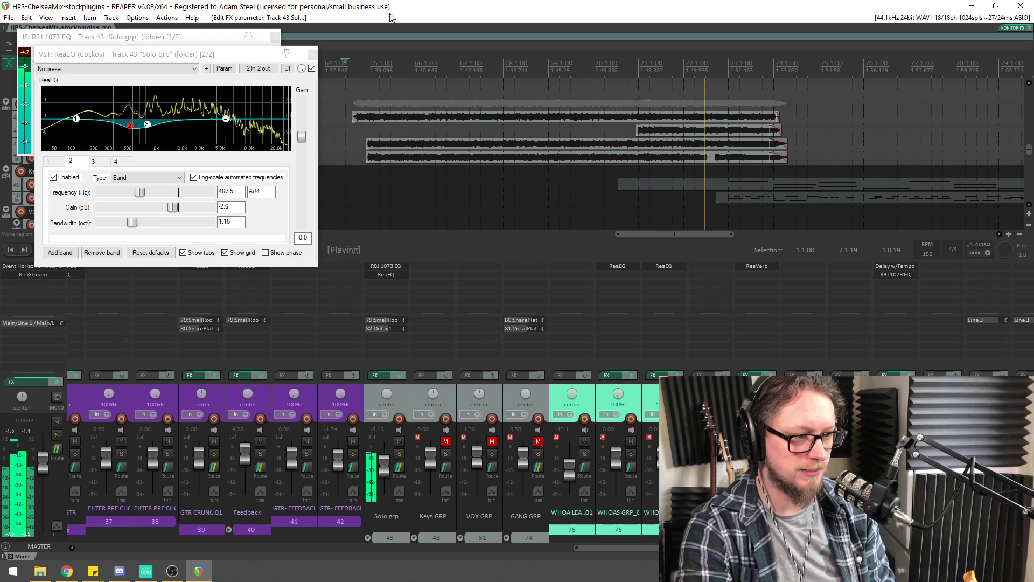
click(312, 54)
click(275, 37)
key(space)
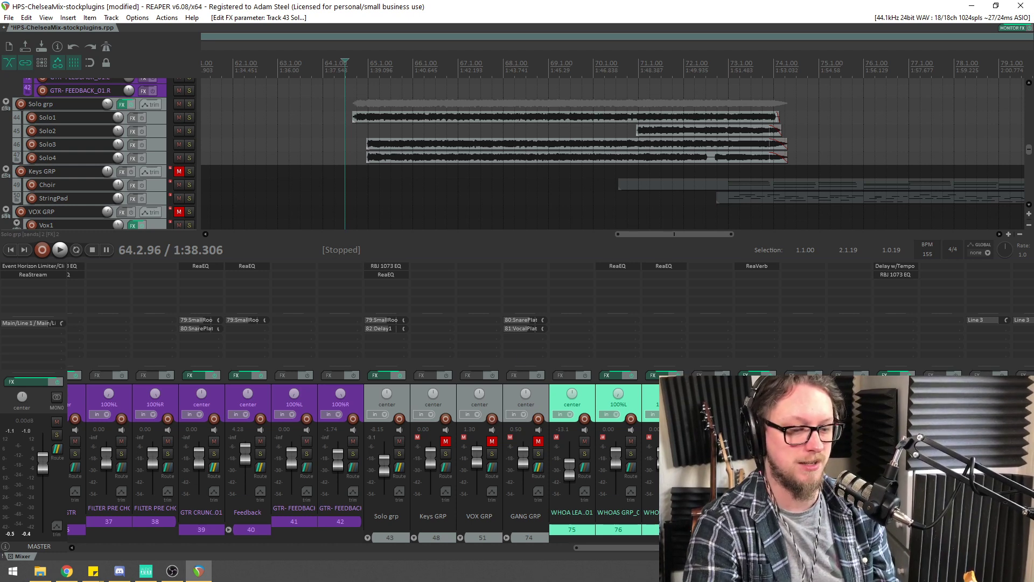
Review the ReaEQ curve on GTR CRUNCH_01 and the ReaEQ and RBJ 1073 EQ settings on Rhy1
scroll(583, 547, left, 5)
scroll(583, 548, left, 1)
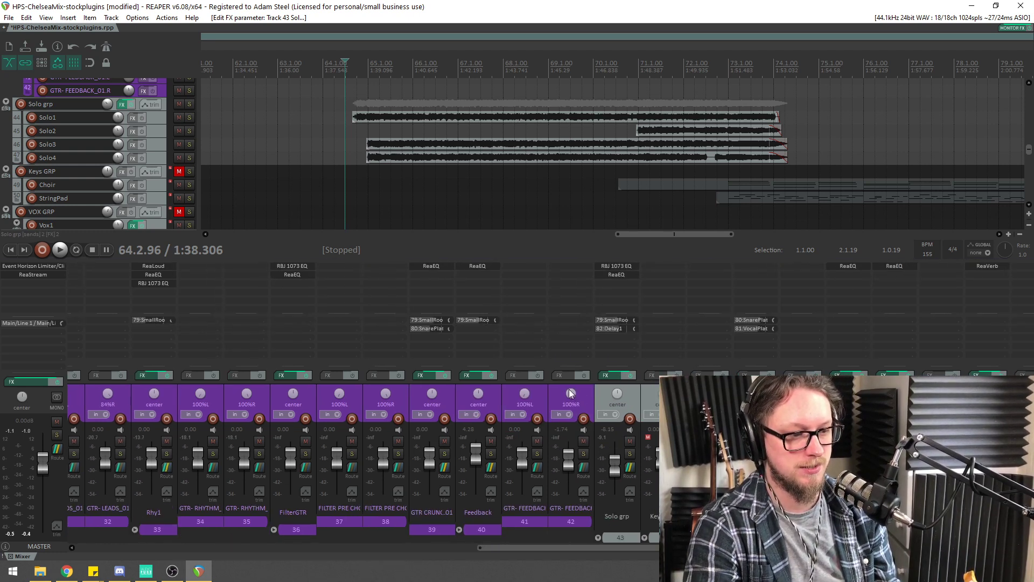
click(442, 268)
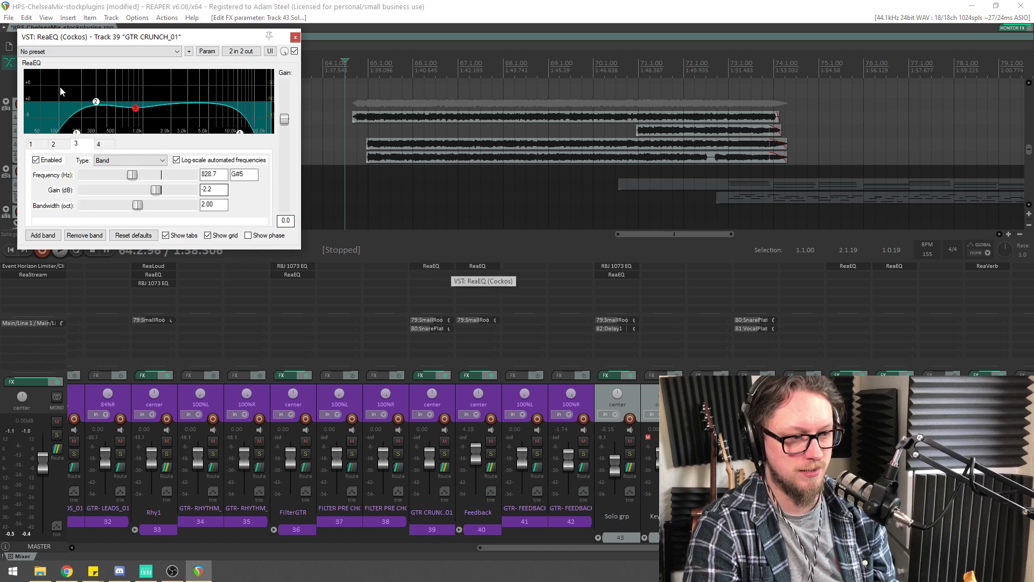
click(294, 37)
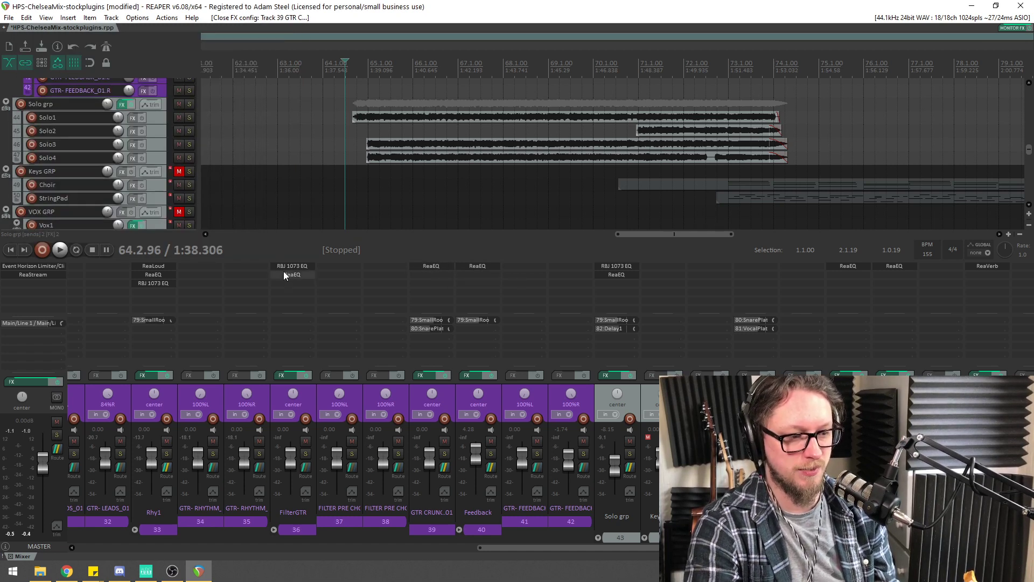
click(154, 275)
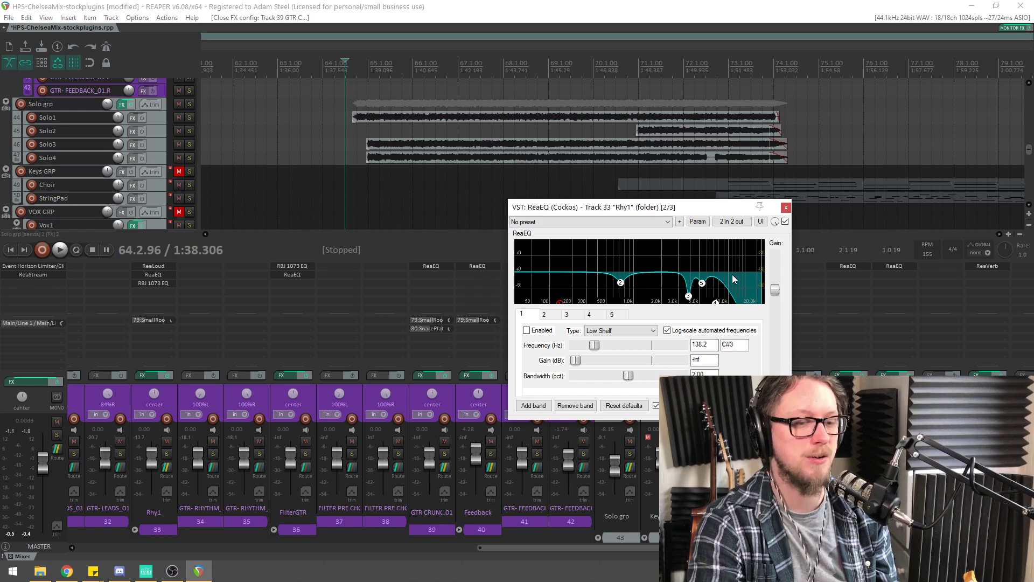
click(786, 208)
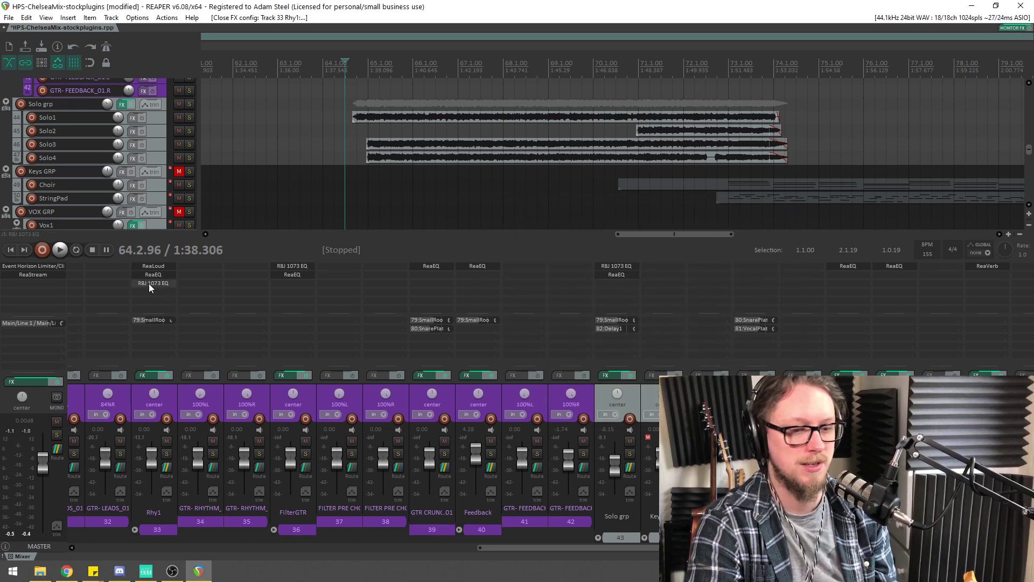
click(149, 283)
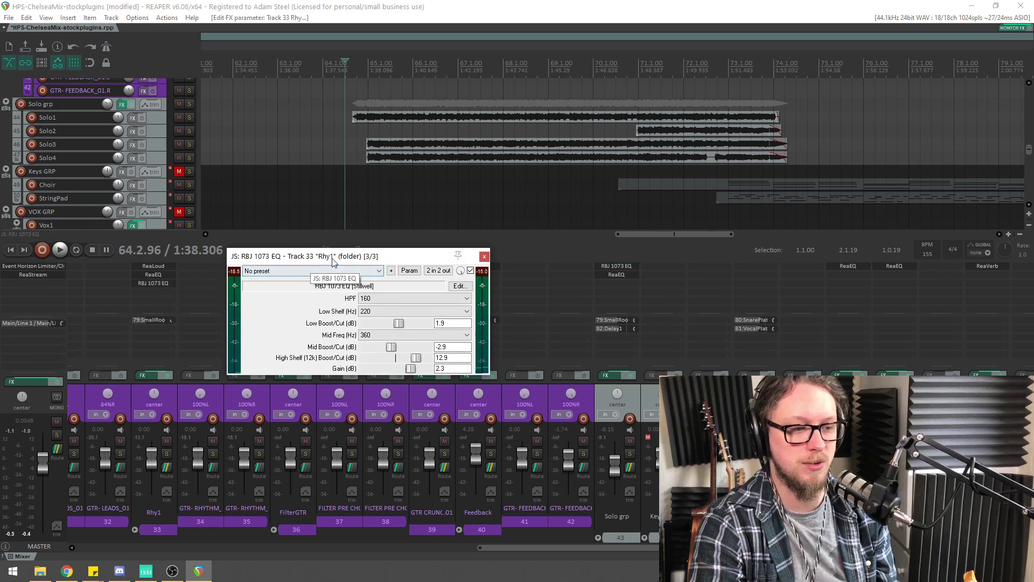
drag(332, 261, 349, 250)
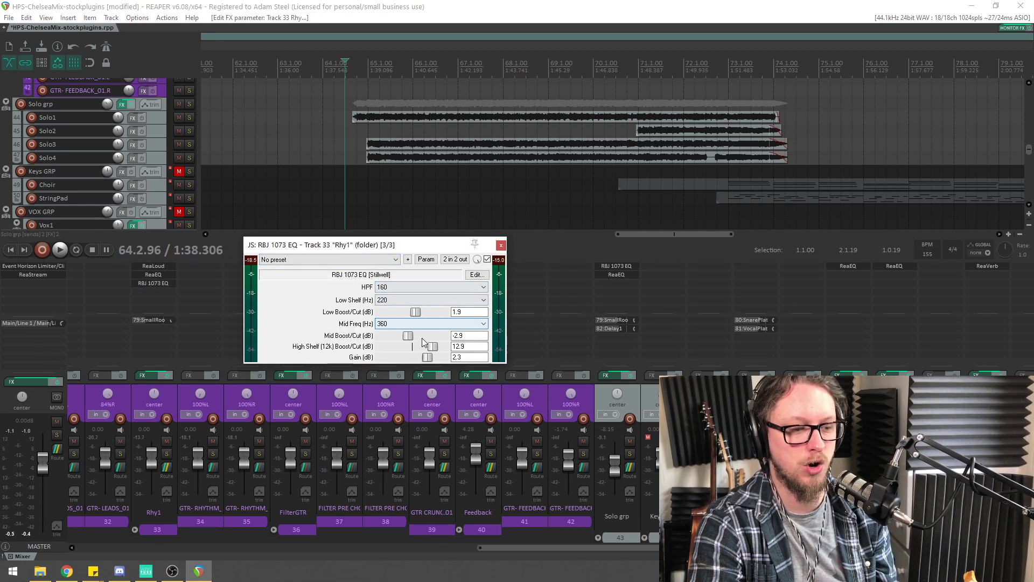
click(500, 246)
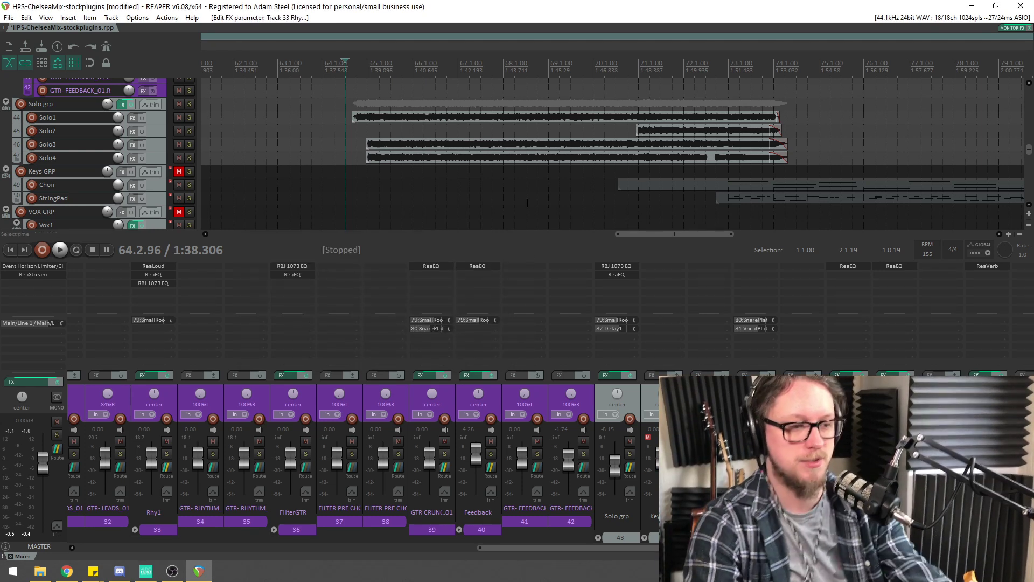
Adjust the Solo grp fader during playback and set its RBJ 1073 EQ's mid boost to 1.0 dB
key(space)
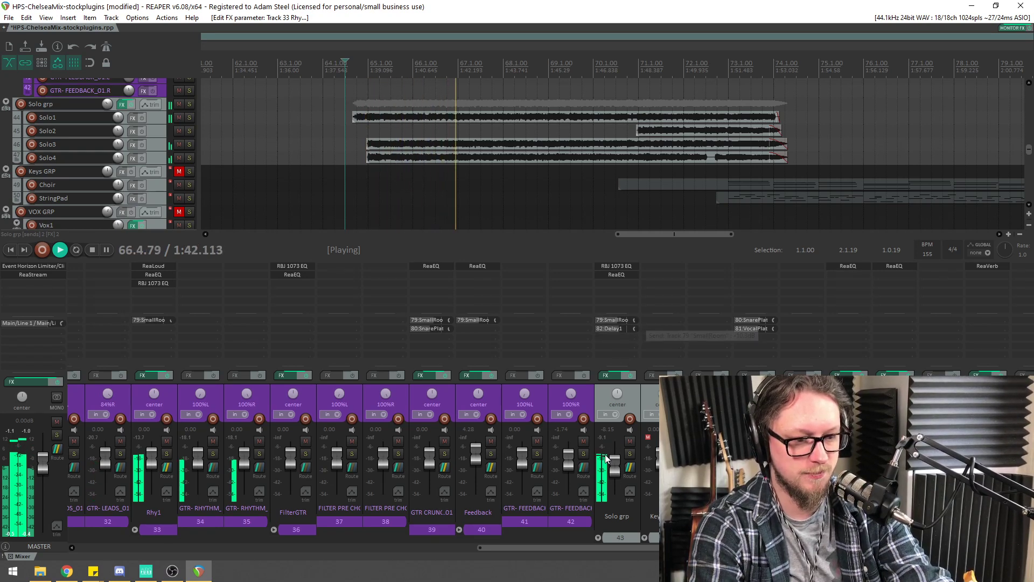
drag(617, 477, 620, 464)
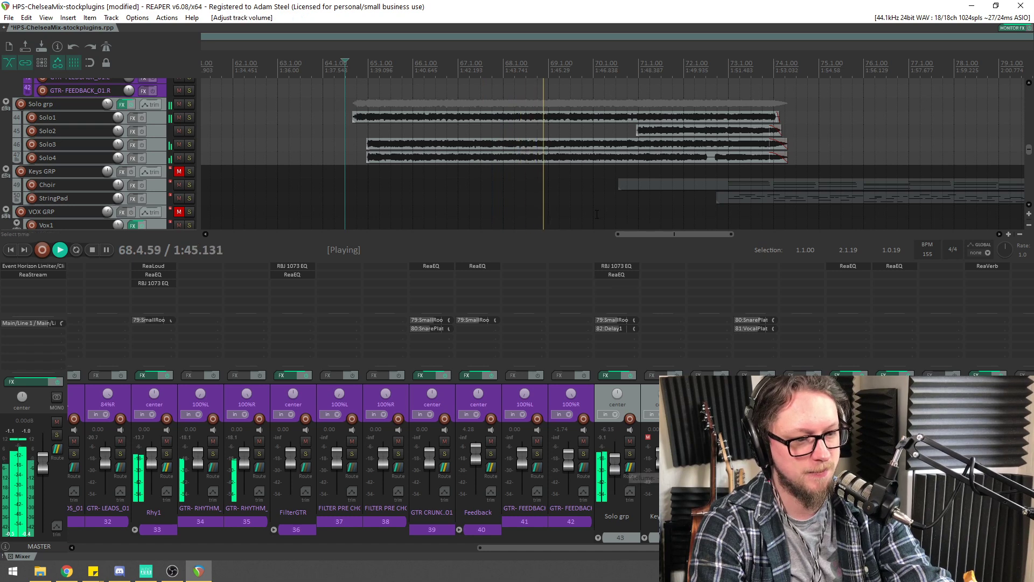
click(622, 269)
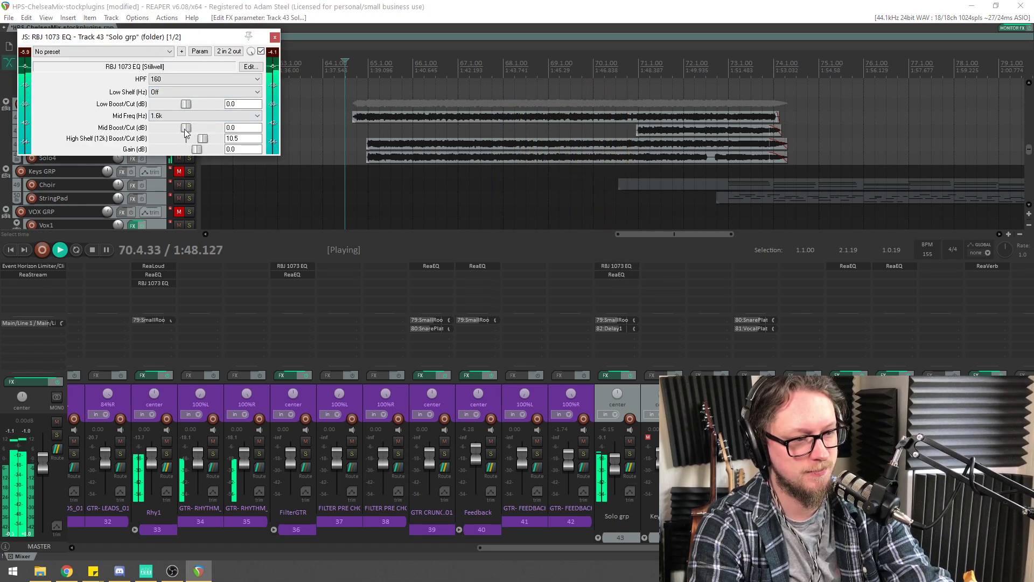
drag(185, 129, 190, 131)
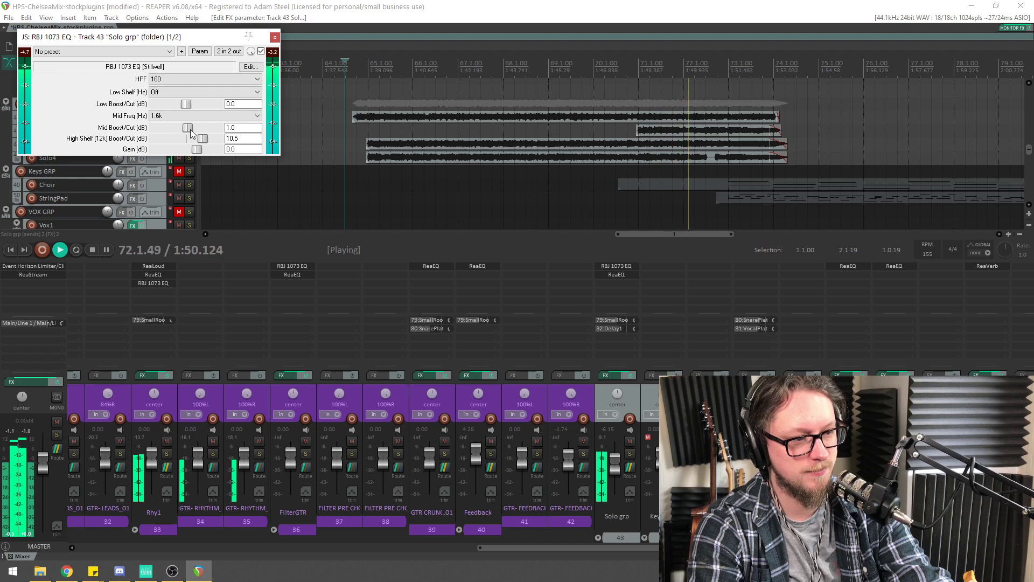
key(space)
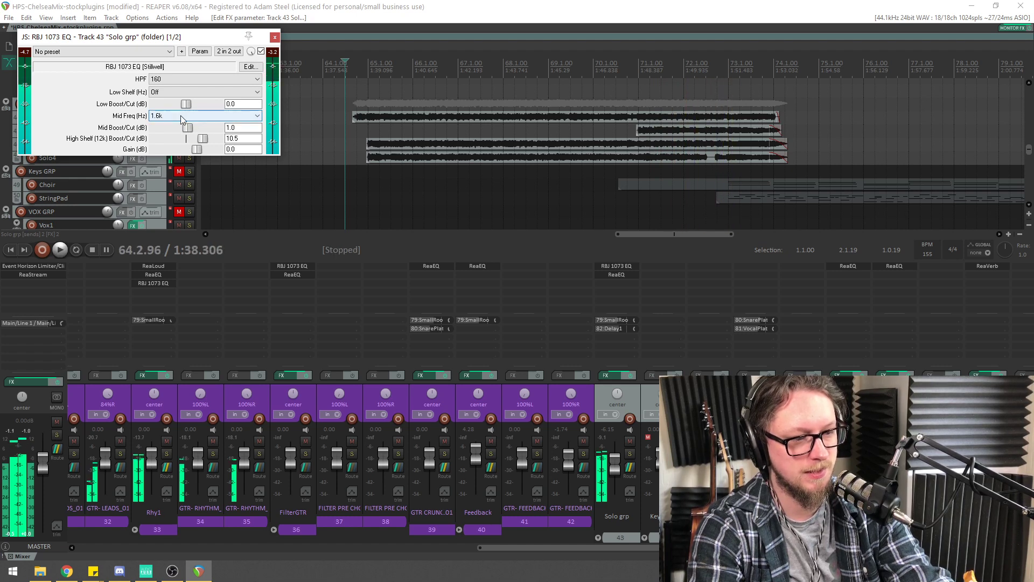
Set the Solo grp RBJ 1073 EQ's mid frequency to 700 Hz and its mid boost to 1.3 dB while listening
click(180, 116)
click(188, 133)
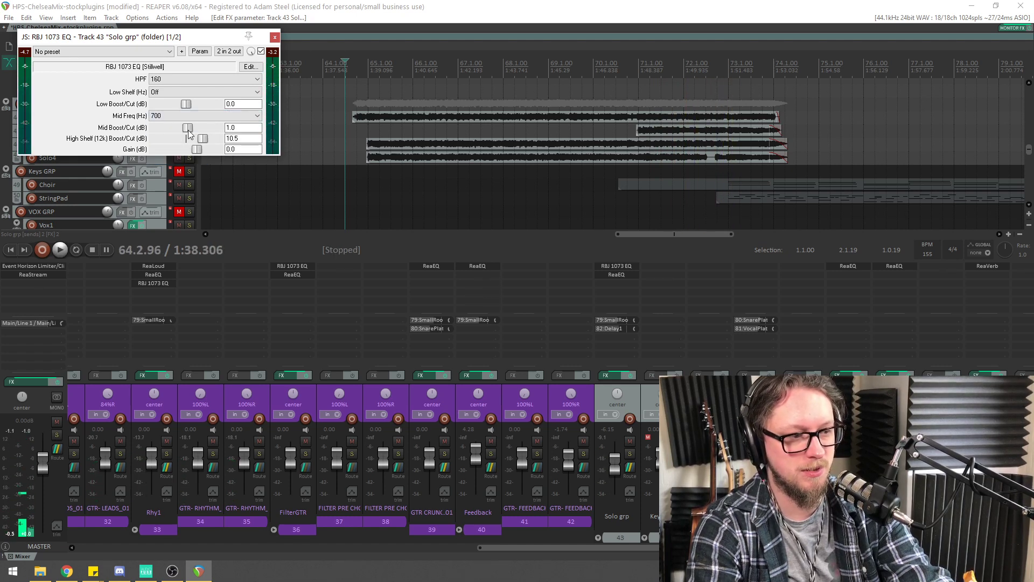
key(space)
drag(189, 131, 187, 134)
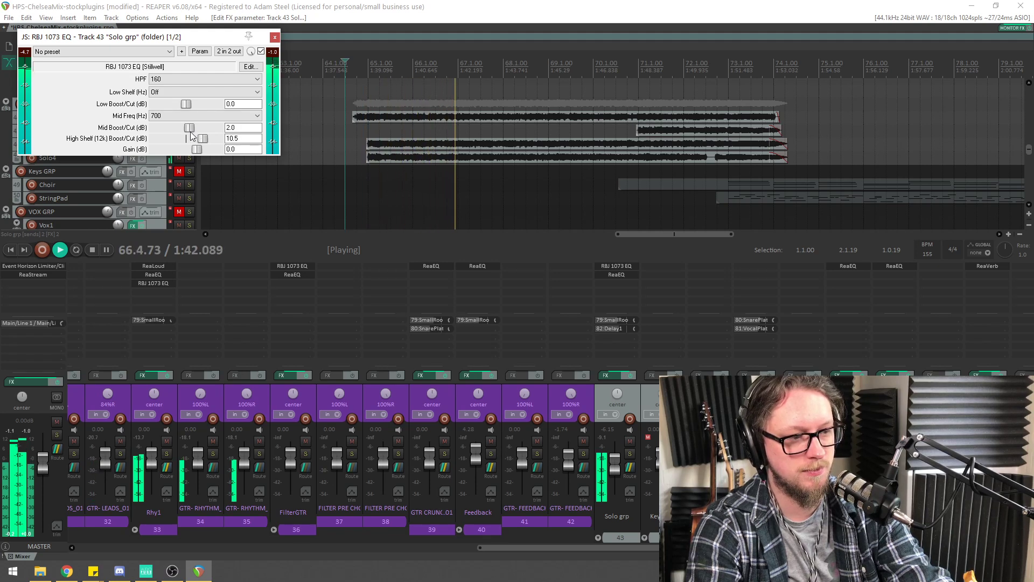
drag(192, 135, 190, 135)
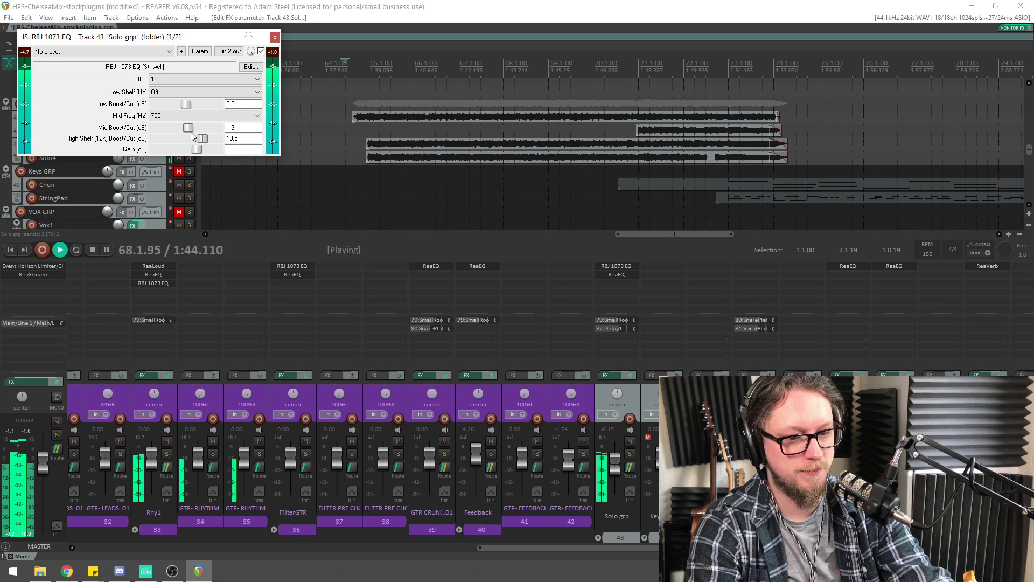
key(space)
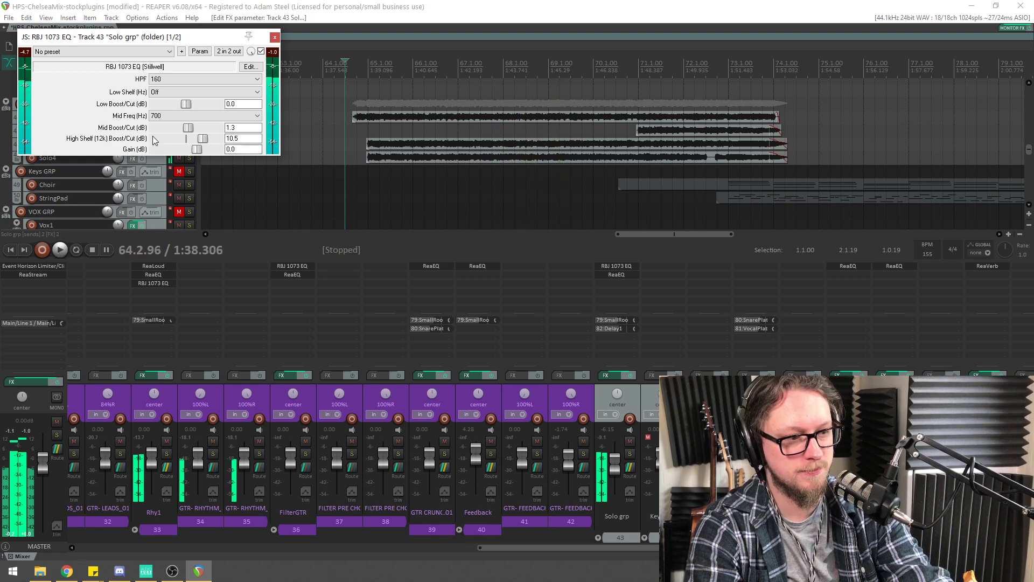
Raise the Solo grp RBJ 1073 EQ's high shelf boost to 11.1 dB, close the EQ and save the project
drag(202, 140, 203, 141)
key(space)
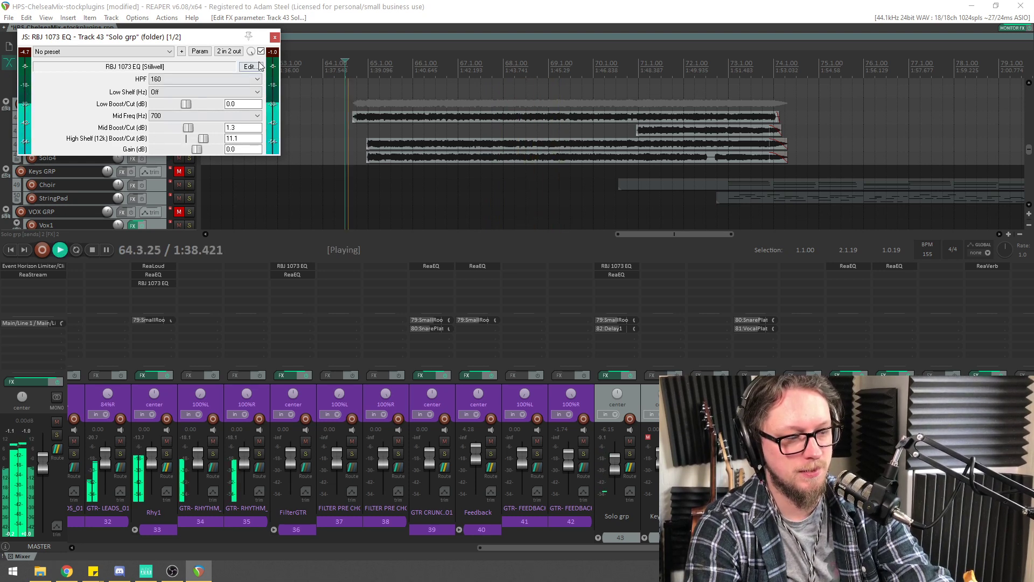
click(274, 37)
key(space)
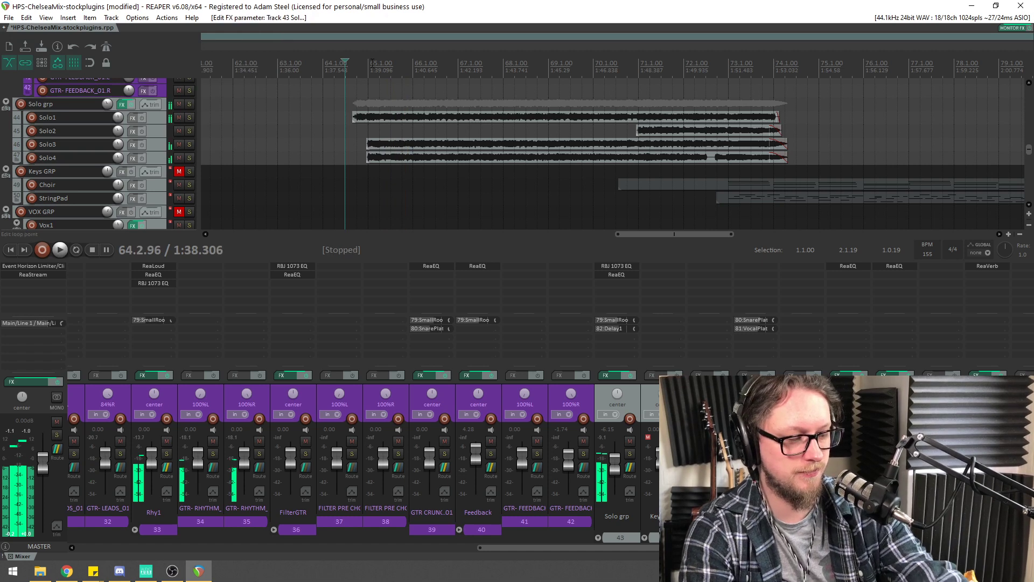
key(ctrl+s)
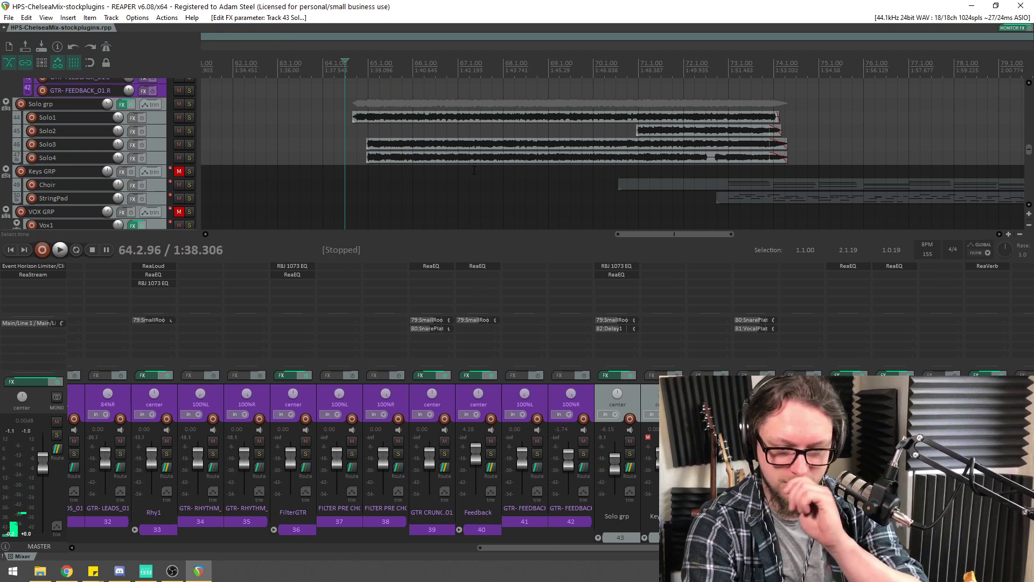
Unmute and solo the VOX GRP track
scroll(516, 163, down, 3)
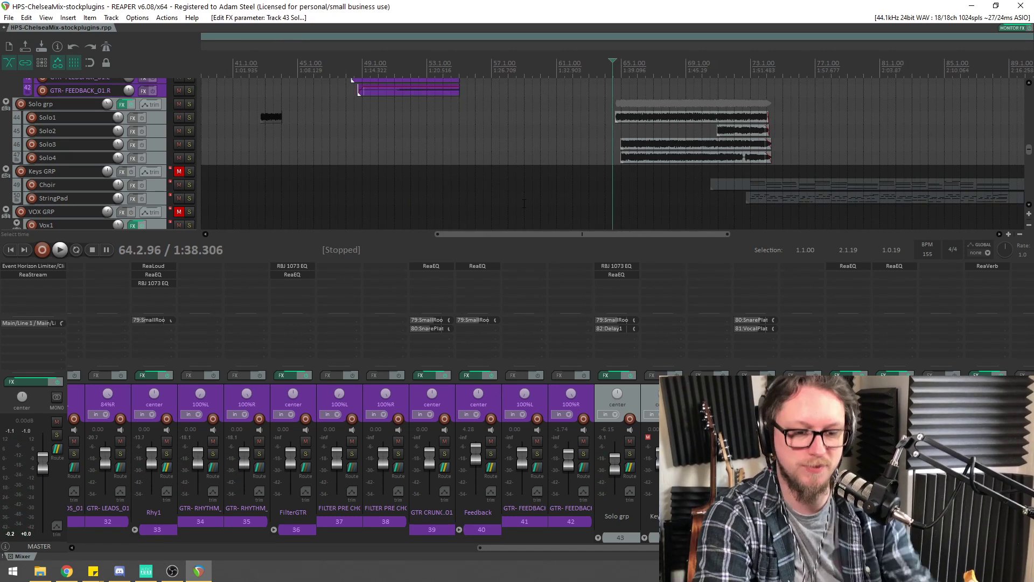
scroll(520, 166, down, 3)
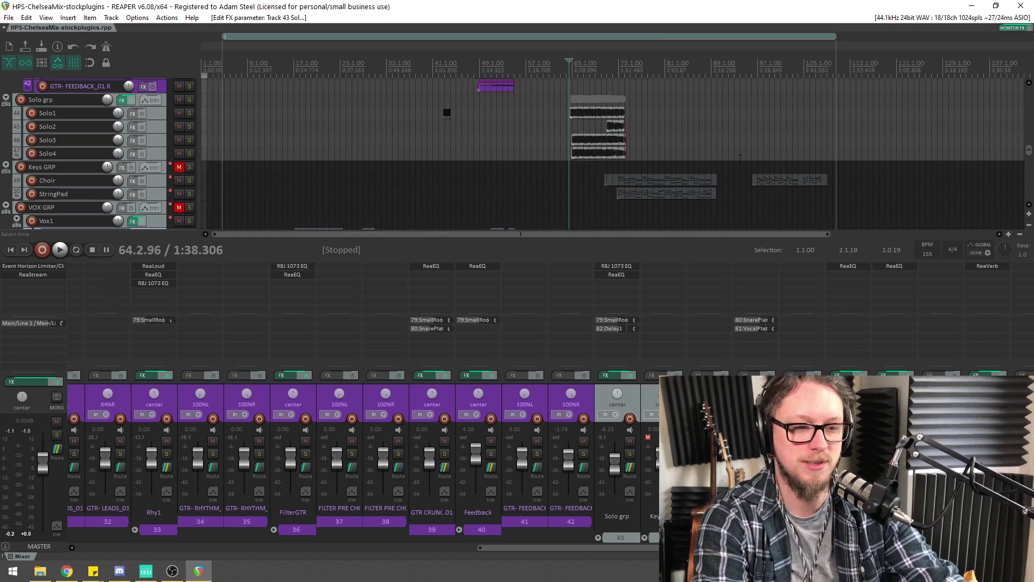
drag(1029, 152, 1002, 123)
scroll(1001, 123, up, 6)
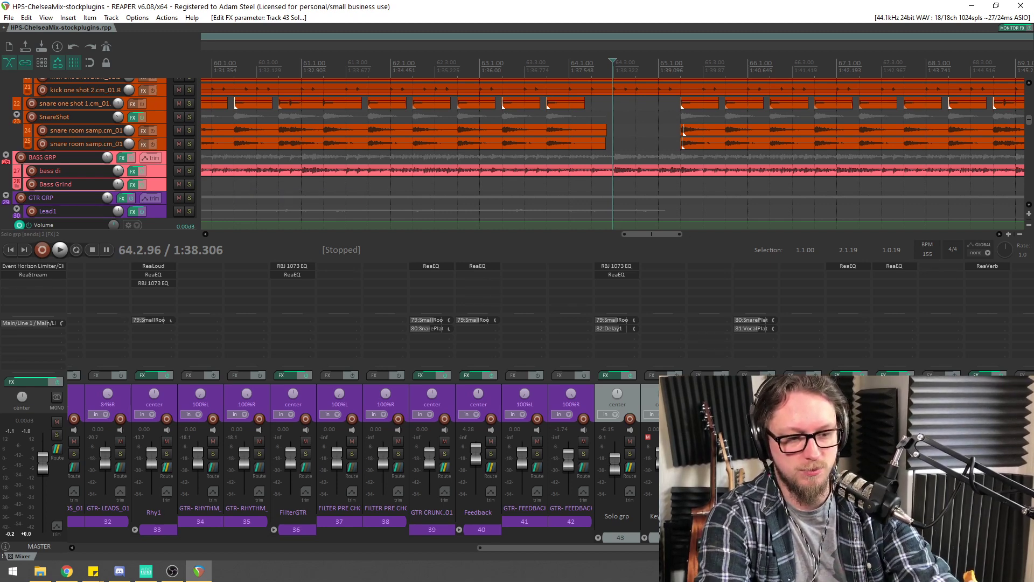
click(723, 441)
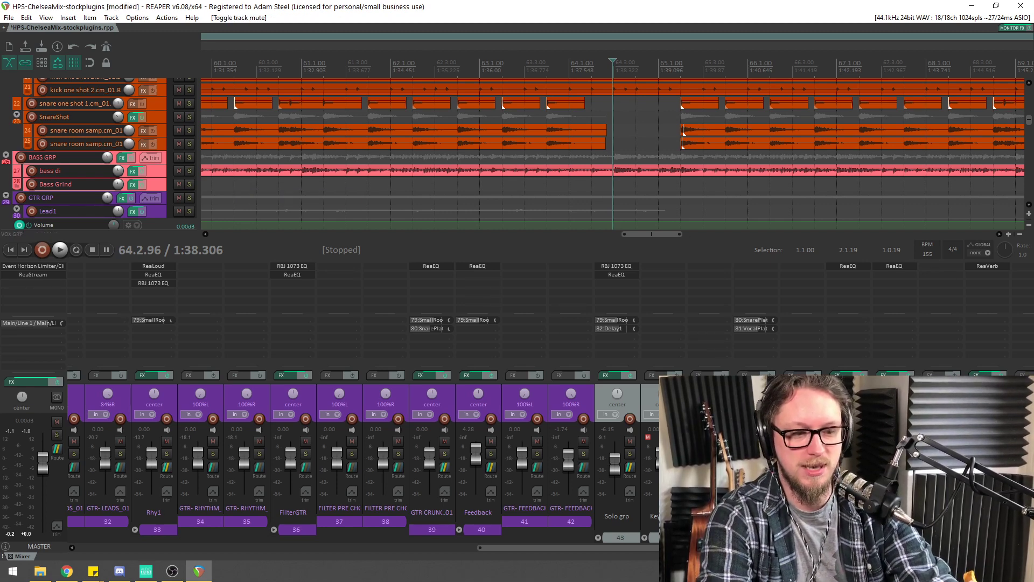
click(723, 453)
Play the soloed vocals from the start of the first verse at bar 17
scroll(638, 164, down, 1)
scroll(639, 164, down, 4)
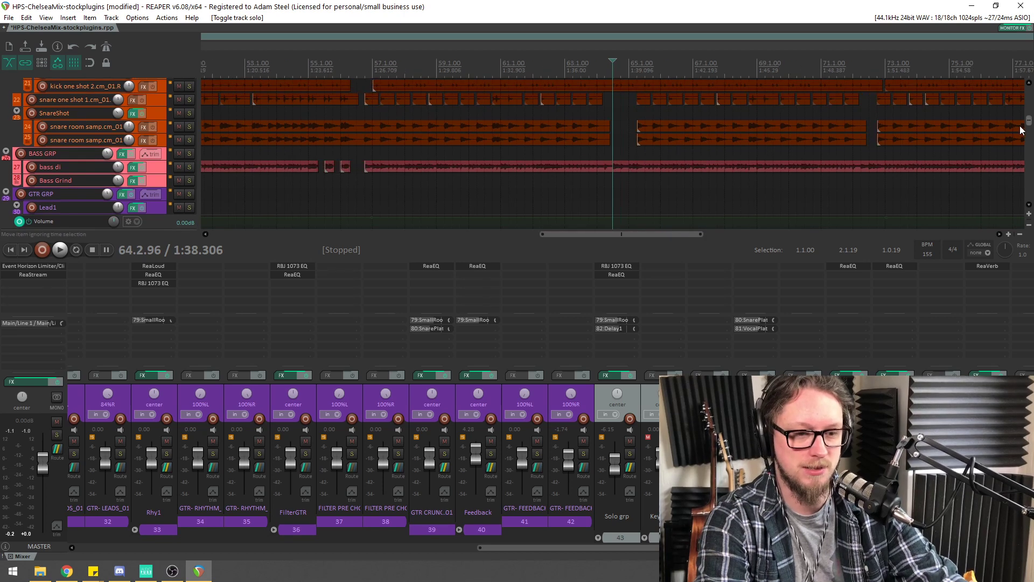
drag(1030, 124, 1030, 163)
scroll(646, 121, down, 4)
click(220, 59)
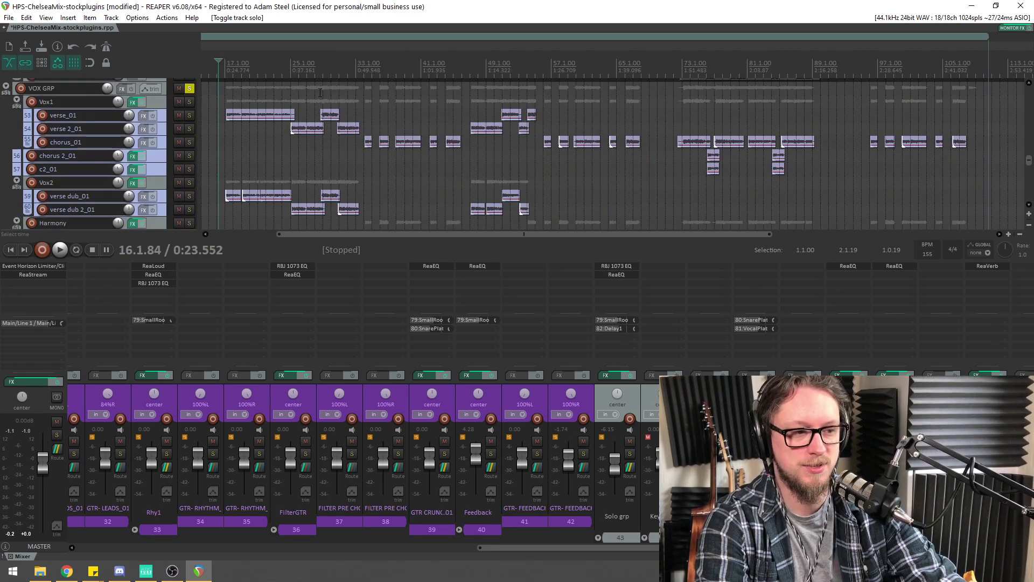
scroll(644, 49, up, 8)
click(672, 64)
scroll(641, 112, up, 4)
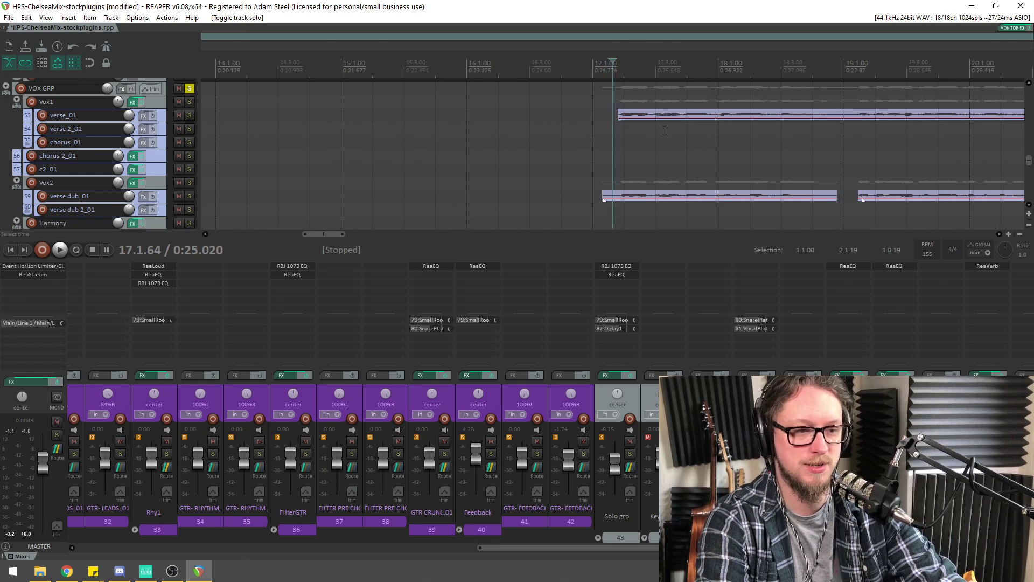
key(space)
scroll(549, 146, down, 4)
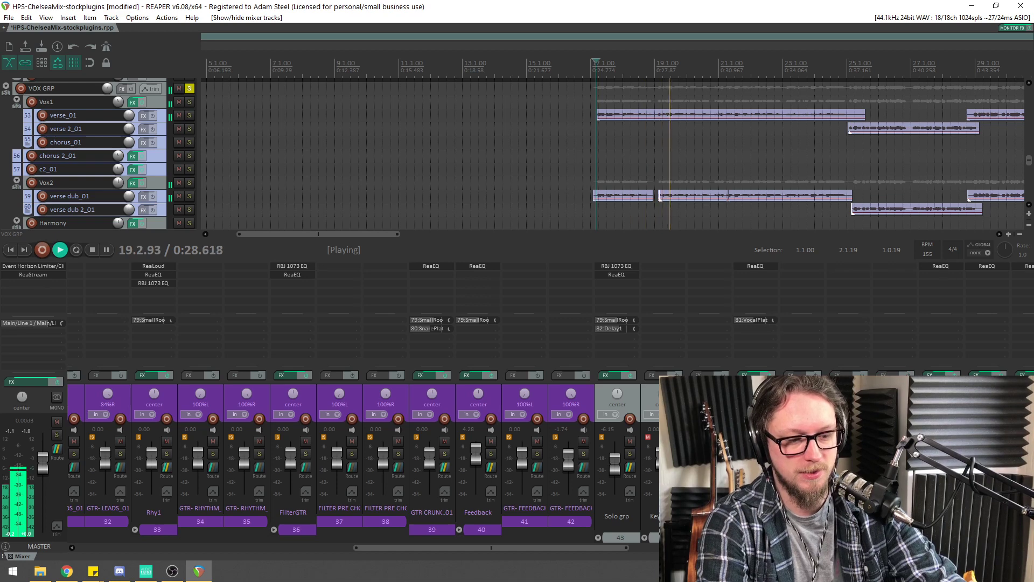
Stop playback and solo the Vox1 track in place of VOX GRP
key(space)
click(189, 102)
click(189, 89)
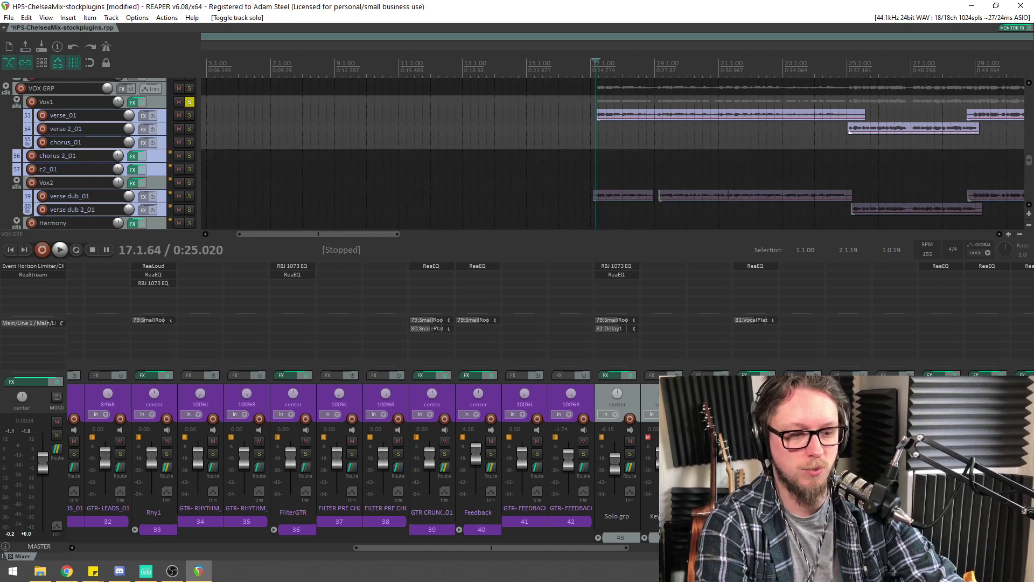
Audition Vox1, copy the ReaVerb from the SmallRoom track onto the VocalPlate track and save the project
key(space)
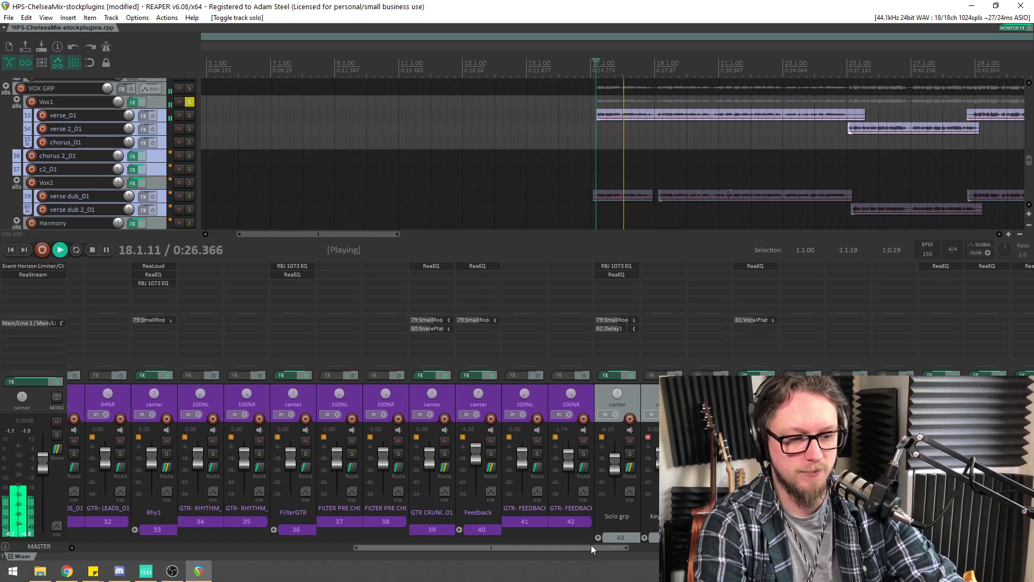
key(space)
drag(580, 548, 969, 548)
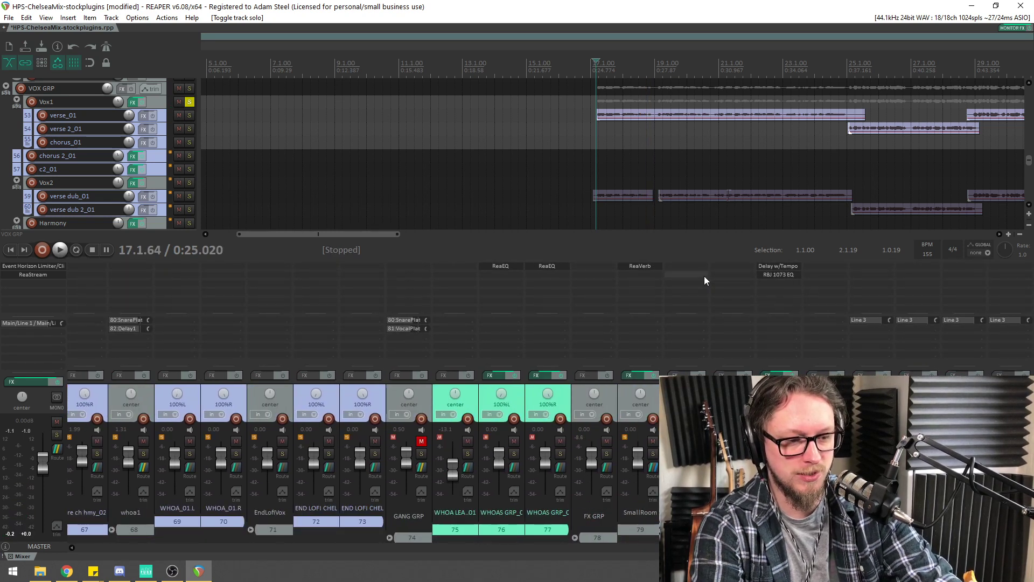
mouse_move(745, 289)
mouse_down()
mouse_move(738, 261)
mouse_move(740, 273)
mouse_up()
key(ctrl+s)
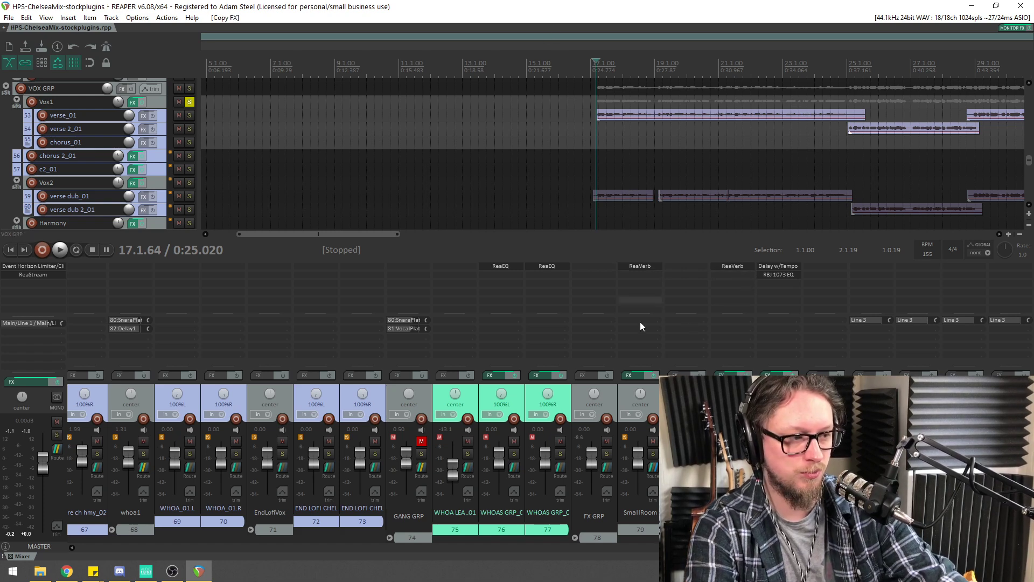
Solo and unmute the VocalPlate track, and show its ReaVerb's impulse response file settings while auditioning the vocal
click(745, 441)
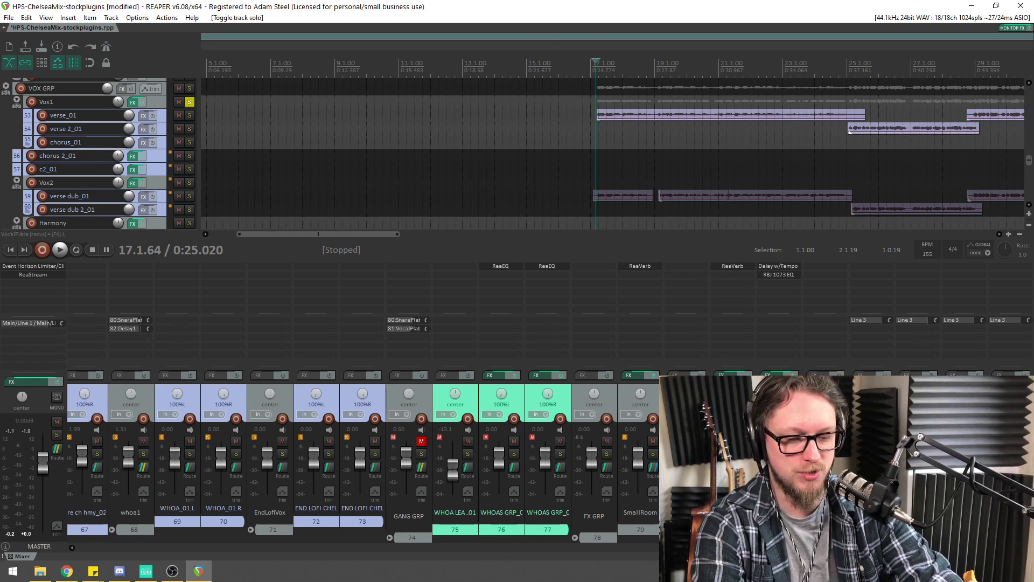
click(737, 266)
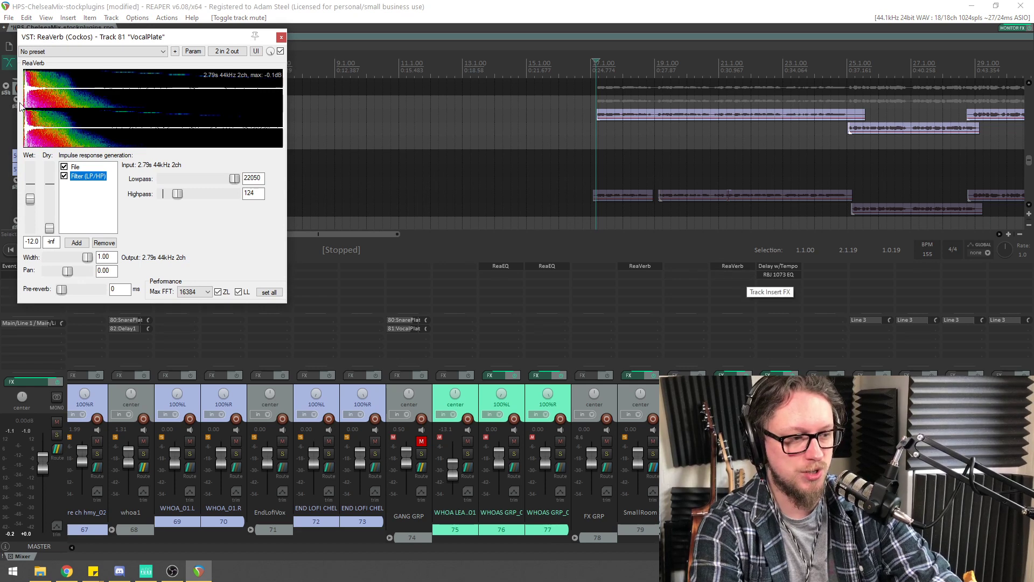
drag(112, 35, 356, 198)
click(316, 300)
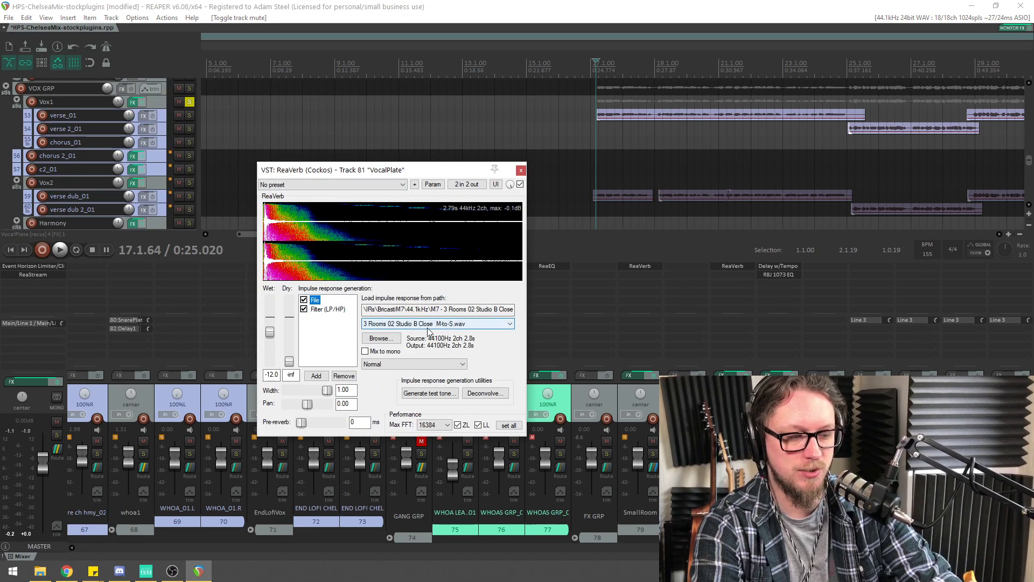
key(space)
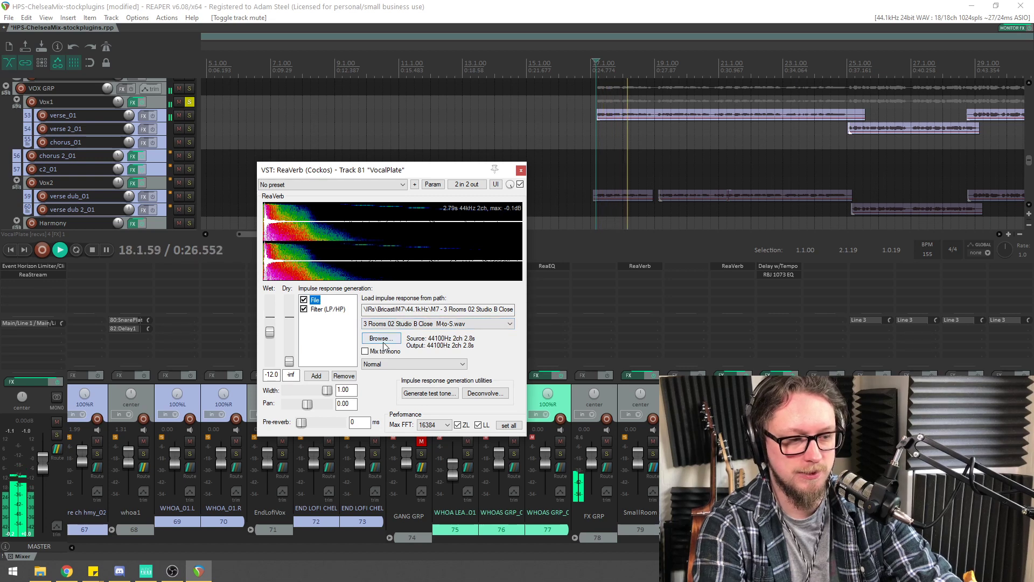
key(space)
Load the impulse response "2 Plates 06 Vocal Plate M-to-S.wav" from the BricastiM7 44.1kHz folder into VocalPlate's ReaVerb
click(381, 338)
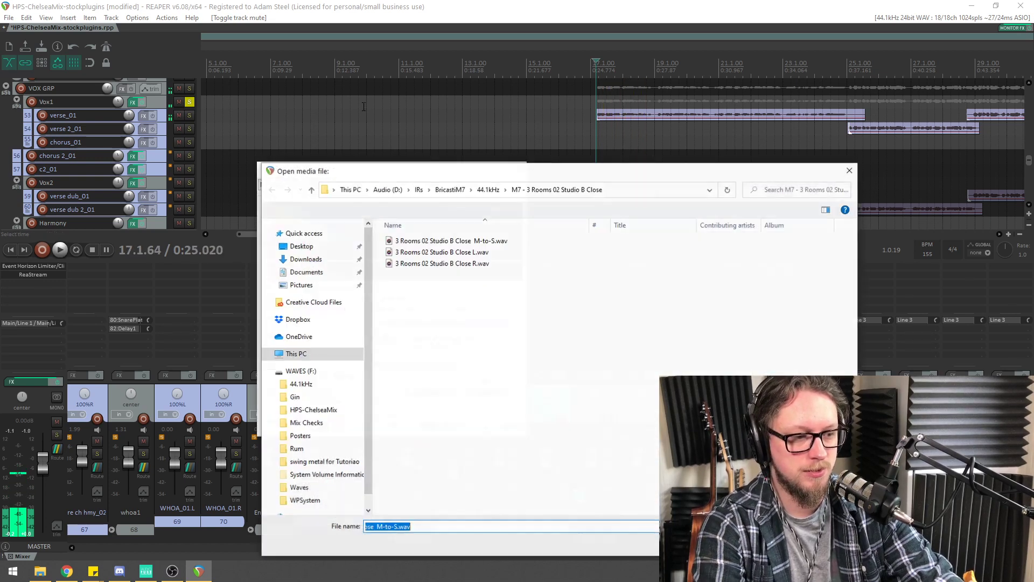
click(488, 195)
scroll(461, 302, up, 10)
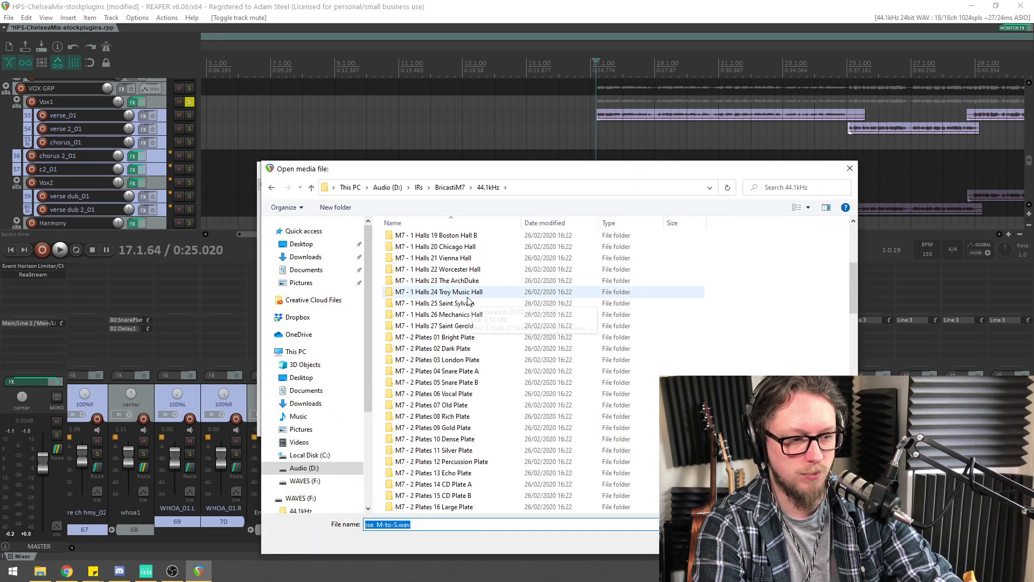
double_click(467, 395)
double_click(404, 239)
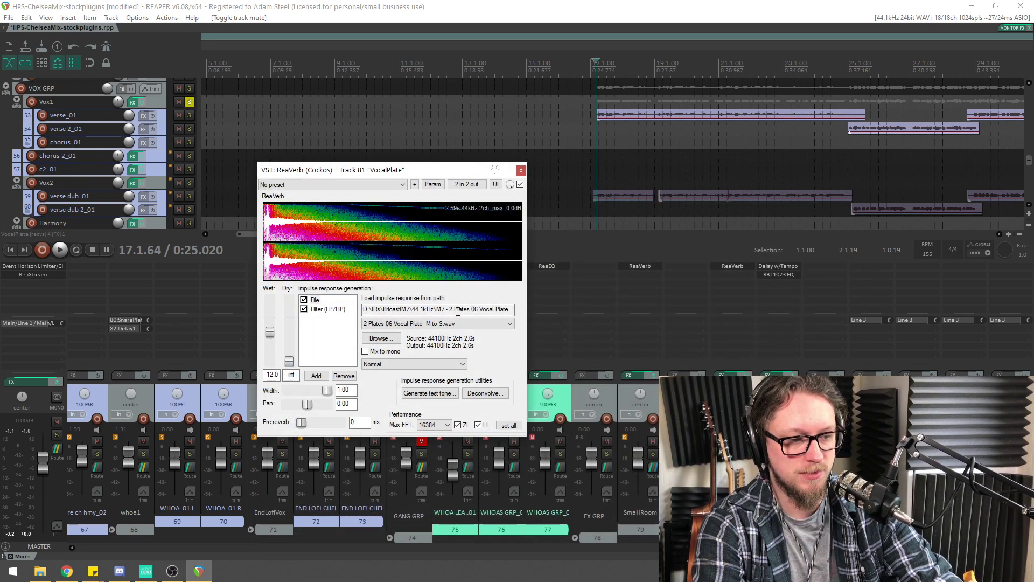
Place the LP/HP filter ahead of the file in VocalPlate's ReaVerb and set its highpass to 367 during playback
key(space)
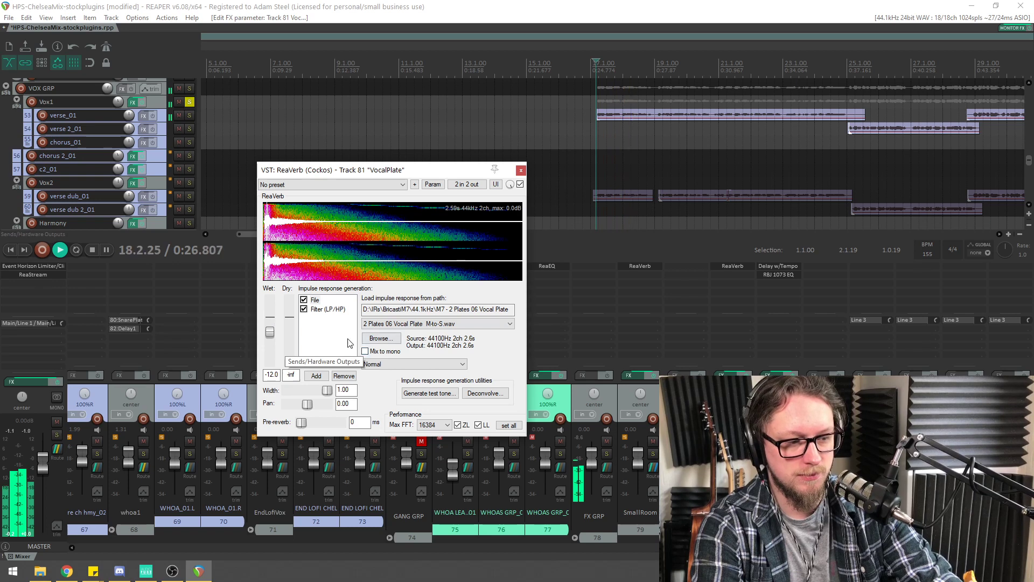
click(322, 310)
drag(322, 309, 322, 299)
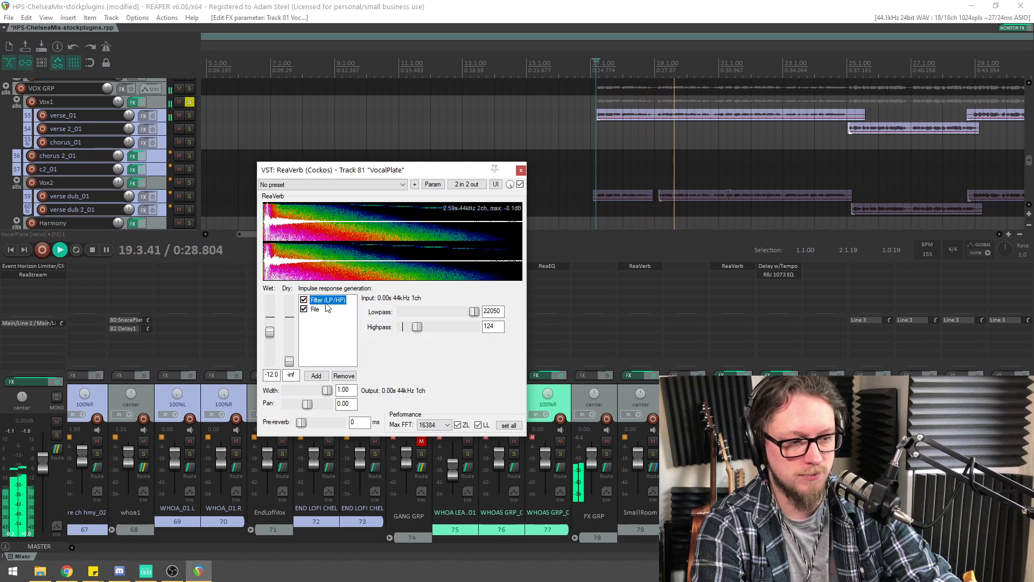
mouse_move(416, 327)
mouse_down()
mouse_move(425, 329)
mouse_move(408, 327)
mouse_up()
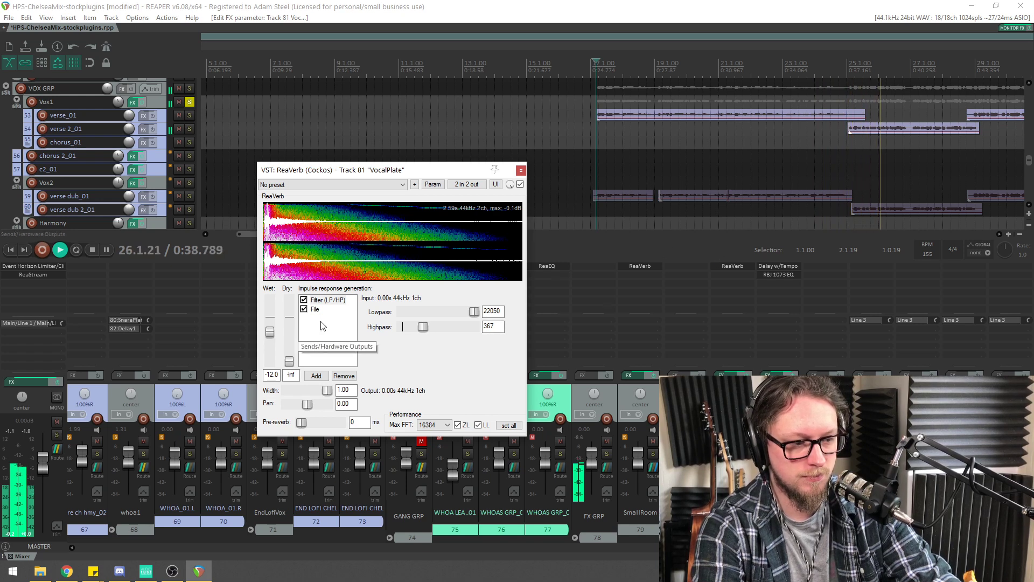
drag(356, 173, 332, 163)
key(space)
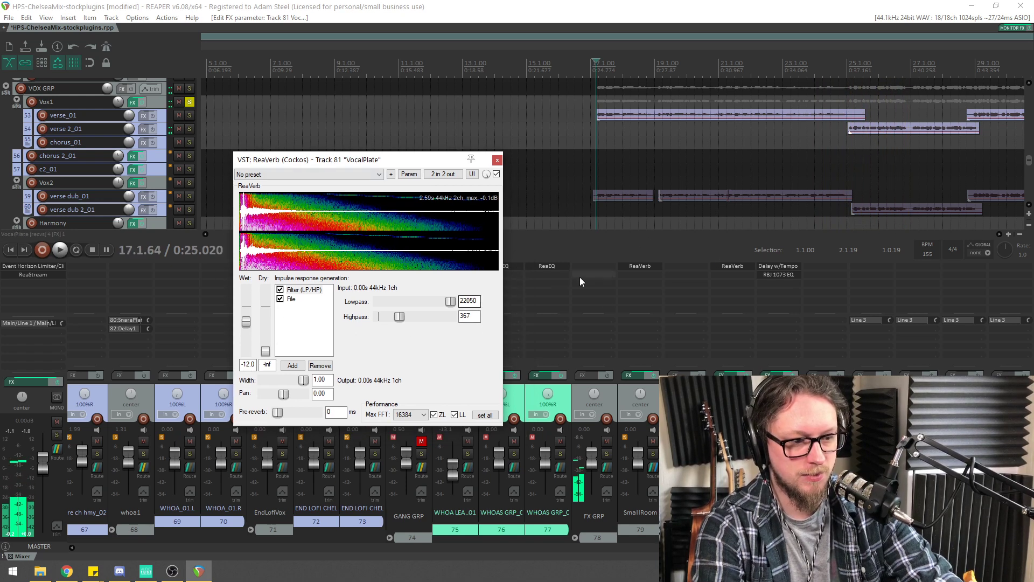
Add ReaEQ after ReaVerb on the VocalPlate track and roll off the lows by pulling band 1's low shelf fully down
double_click(723, 281)
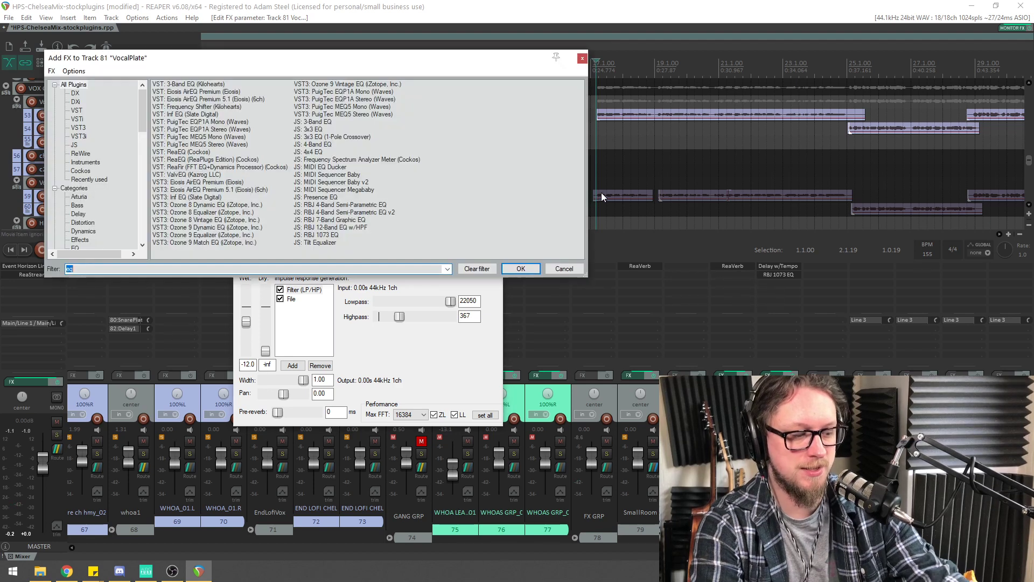
double_click(182, 153)
drag(360, 162, 611, 181)
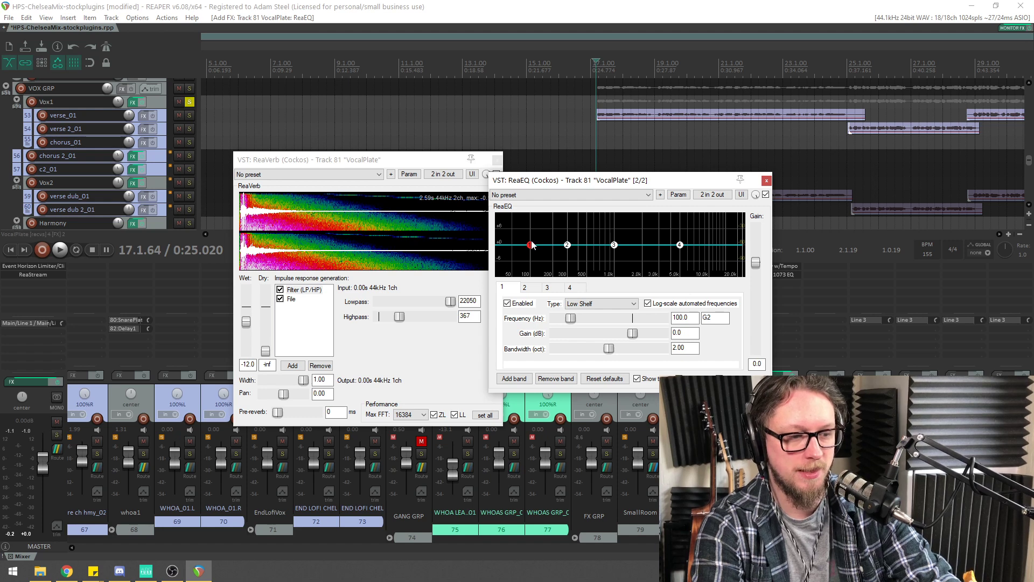
drag(531, 245, 552, 276)
Cut band 2 of VocalPlate's ReaEQ by 4.2 dB at 453.7 Hz while the vocal plays
click(568, 246)
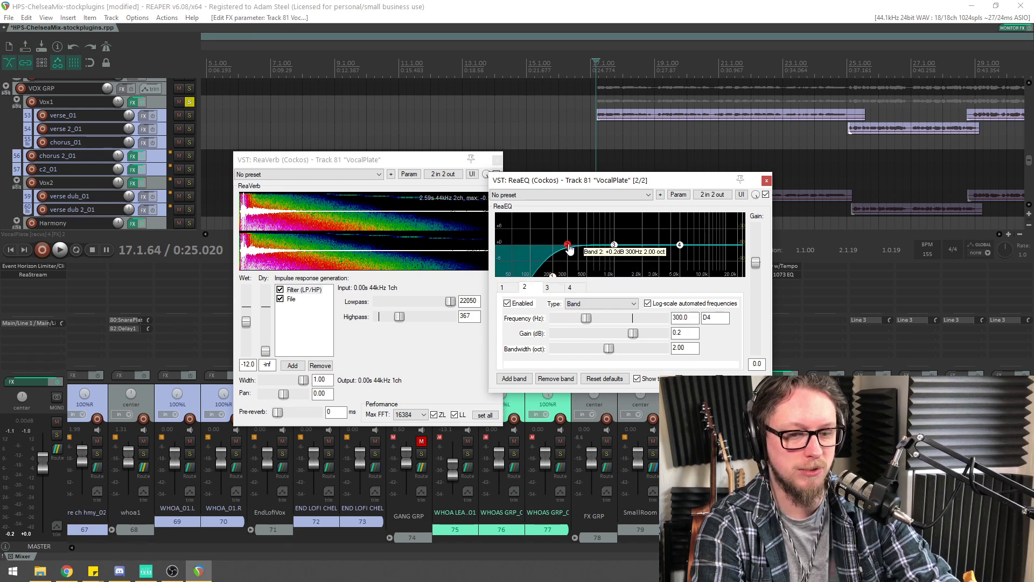
key(space)
drag(570, 249, 585, 262)
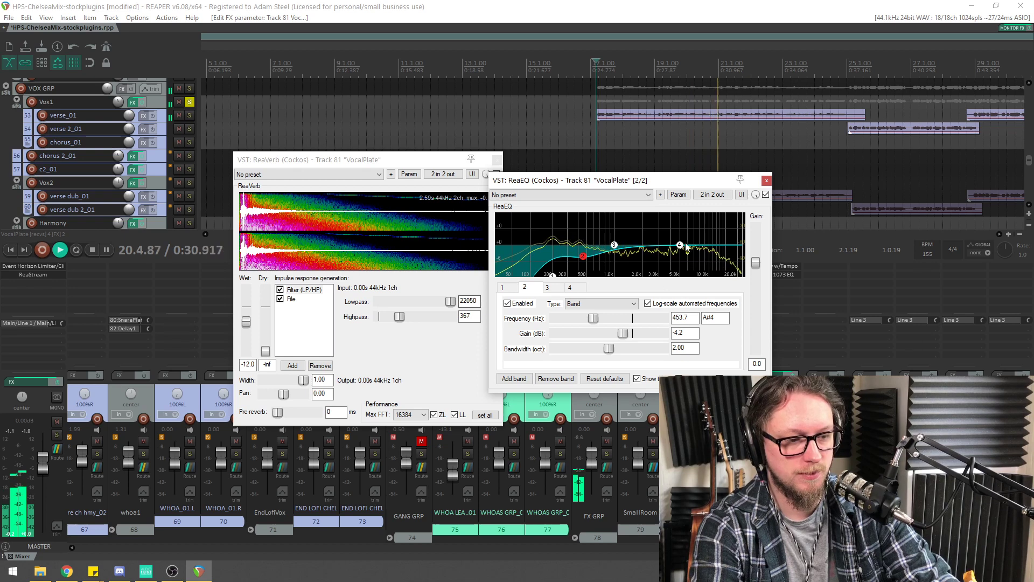
key(space)
Boost the high shelf of VocalPlate's ReaEQ by 5.4 dB at 6916.5 Hz, audition it and close both plugin windows
drag(682, 245, 693, 230)
key(space)
key(space)
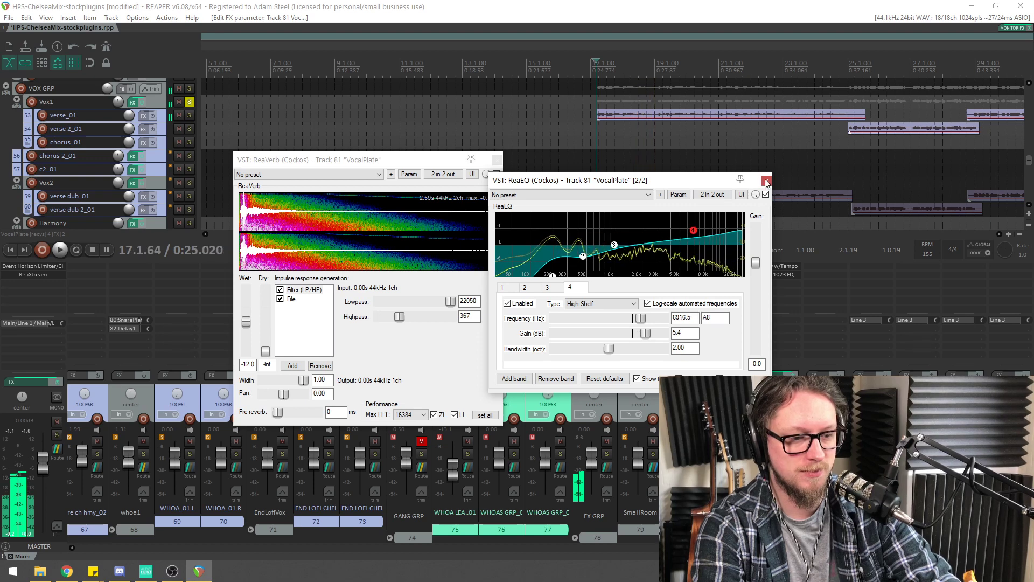
click(767, 181)
click(496, 159)
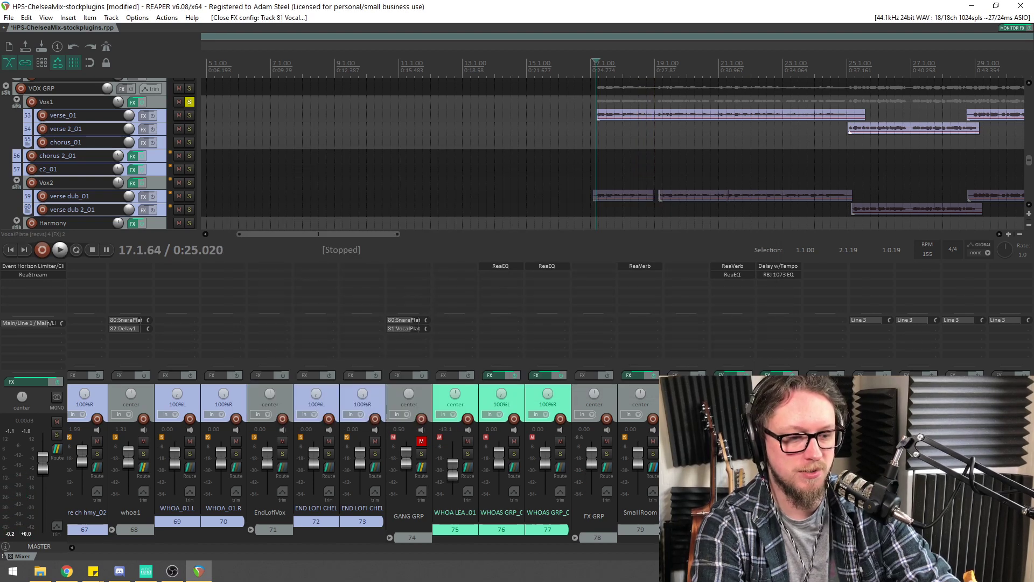
Unsolo the VocalPlate track and play the soloed Vox1 with its ReaEQ open
click(746, 453)
scroll(457, 528, left, 10)
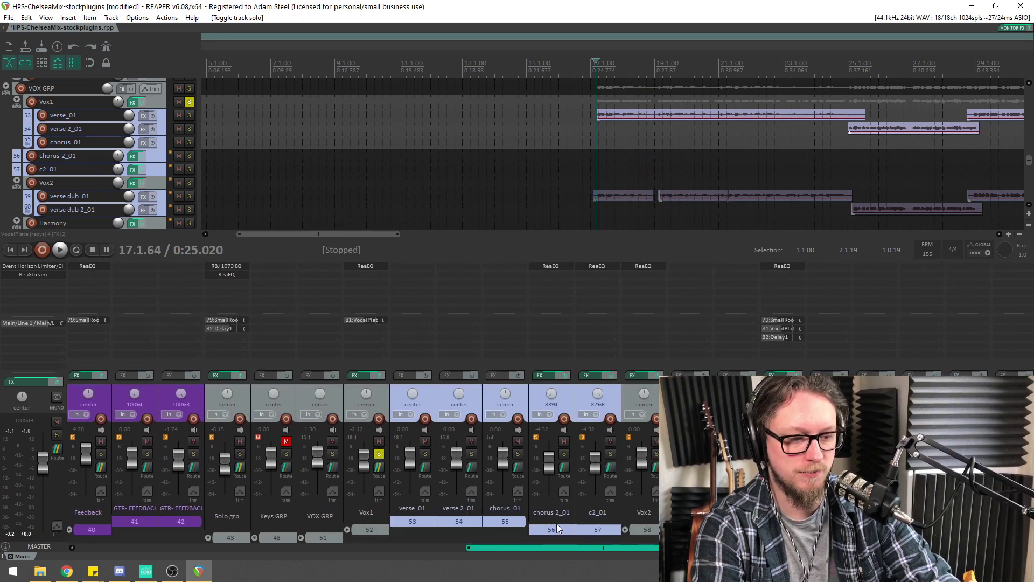
key(space)
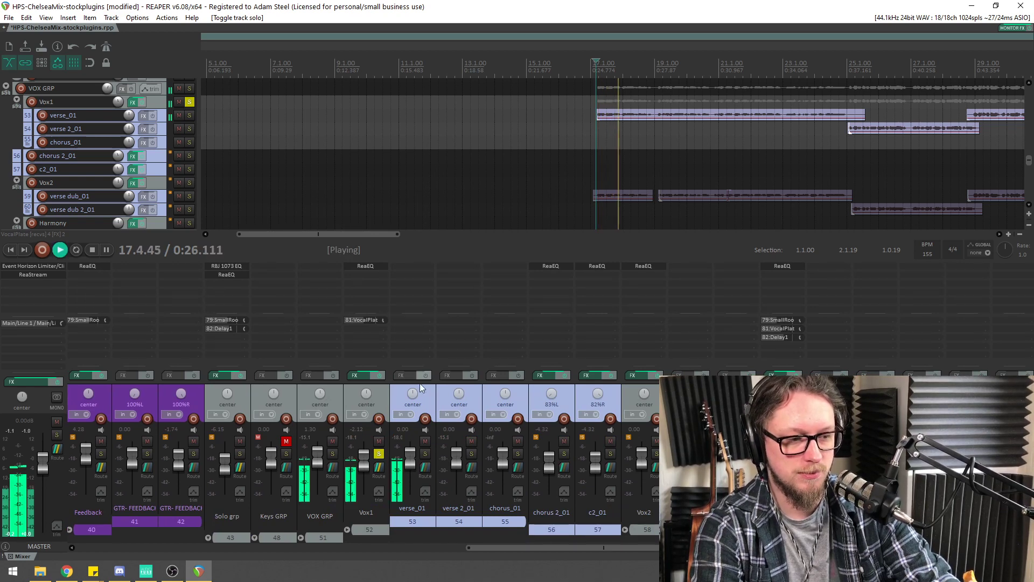
scroll(519, 544, left, 1)
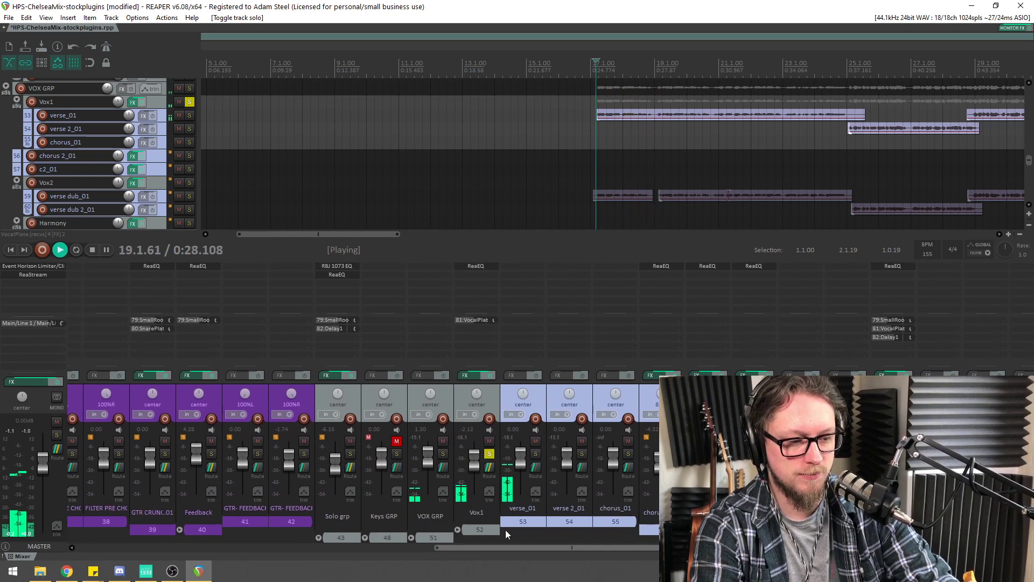
click(473, 265)
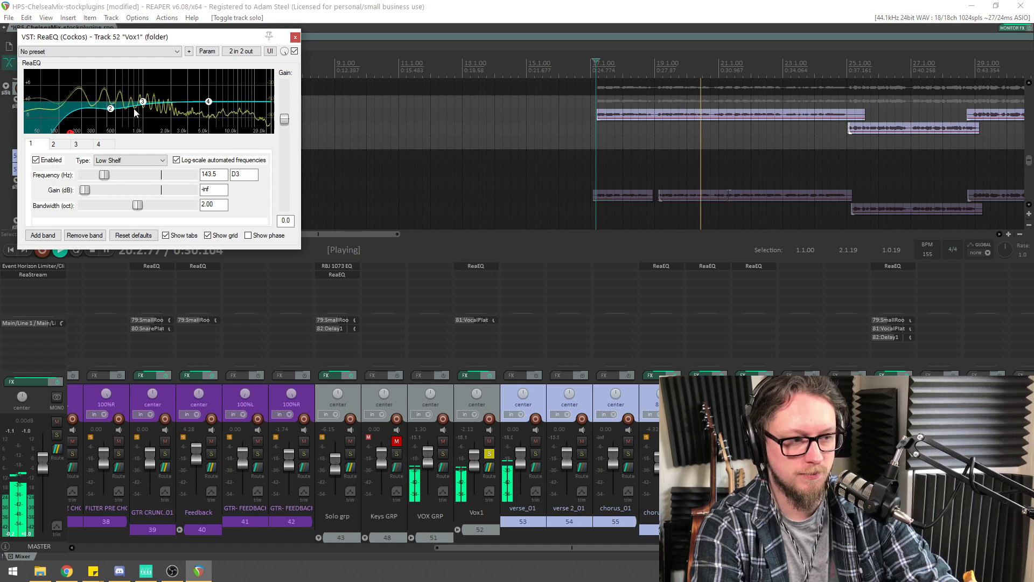
drag(136, 46, 147, 53)
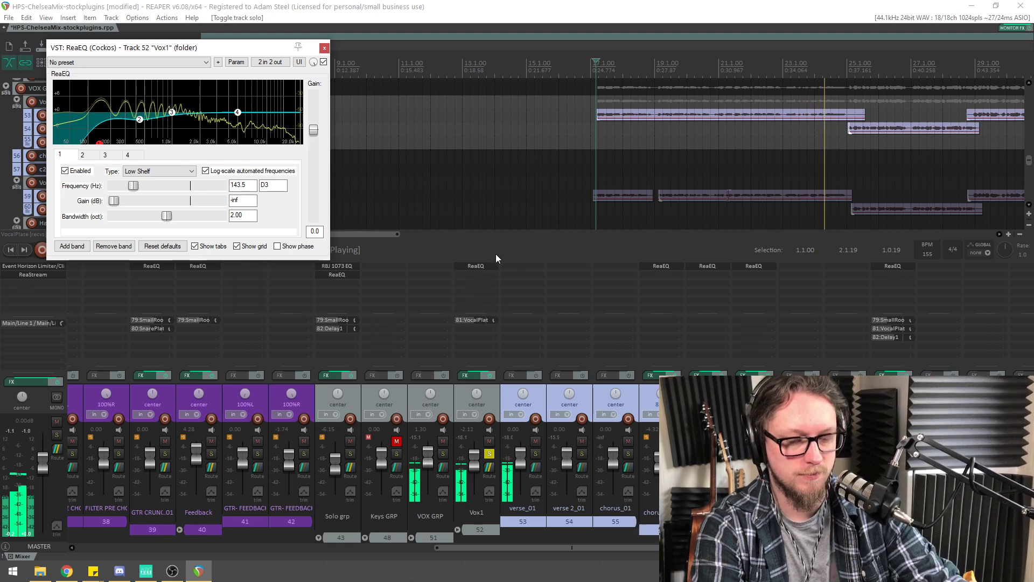
key(space)
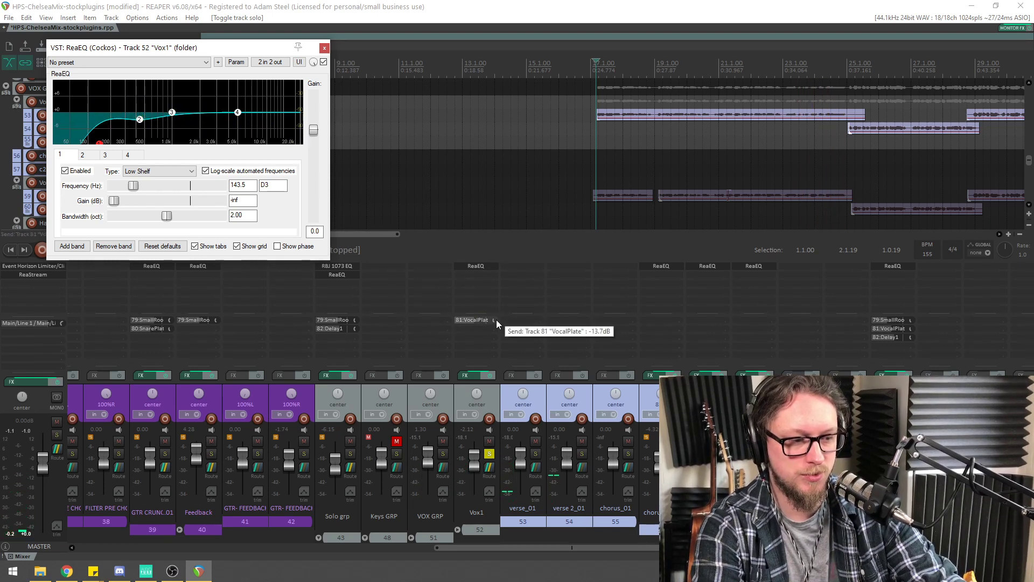
Lower Vox1's send to VocalPlate to -22.7 dB and audition the result
drag(494, 318, 496, 321)
key(space)
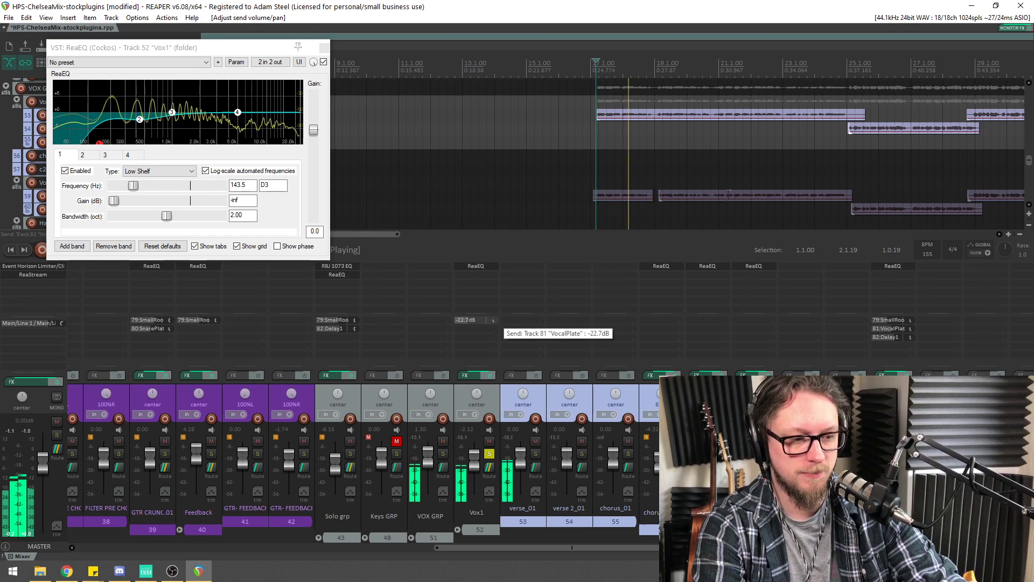
key(space)
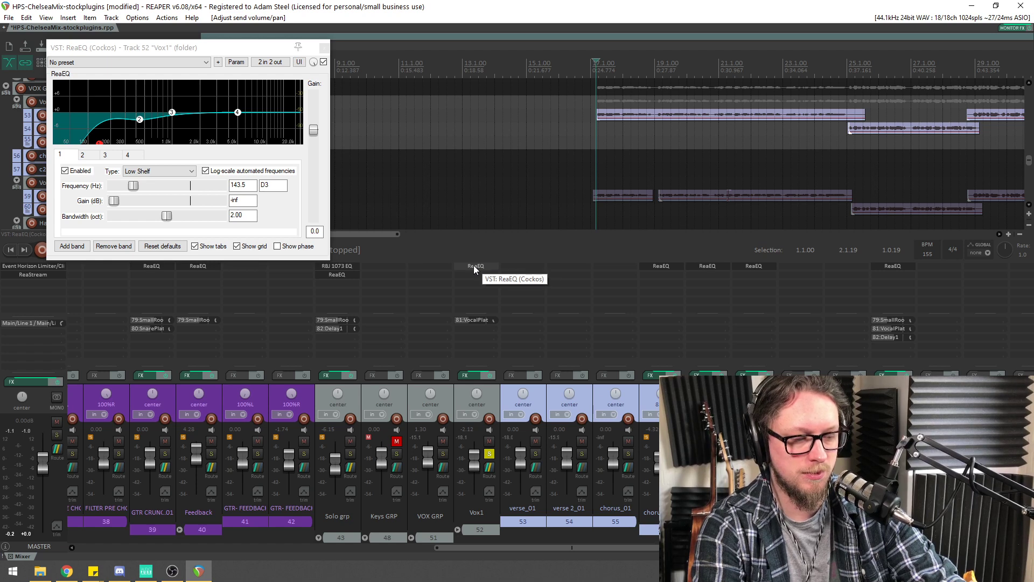
Bypass ReaEQ on the Vox1 track and add the JS 1175 Compressor after it
ctrl+click(477, 266)
click(476, 278)
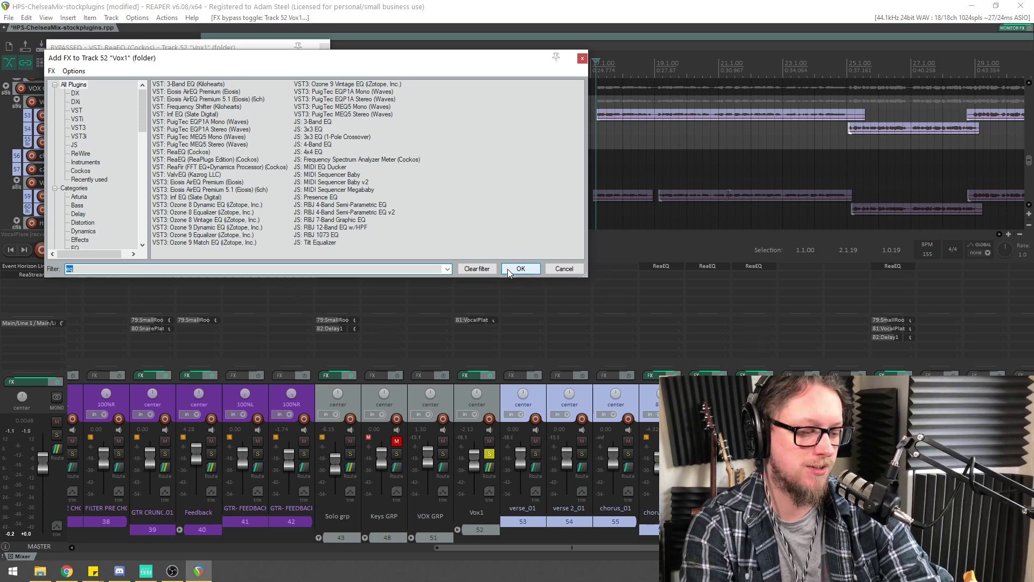
key(BackSpace)
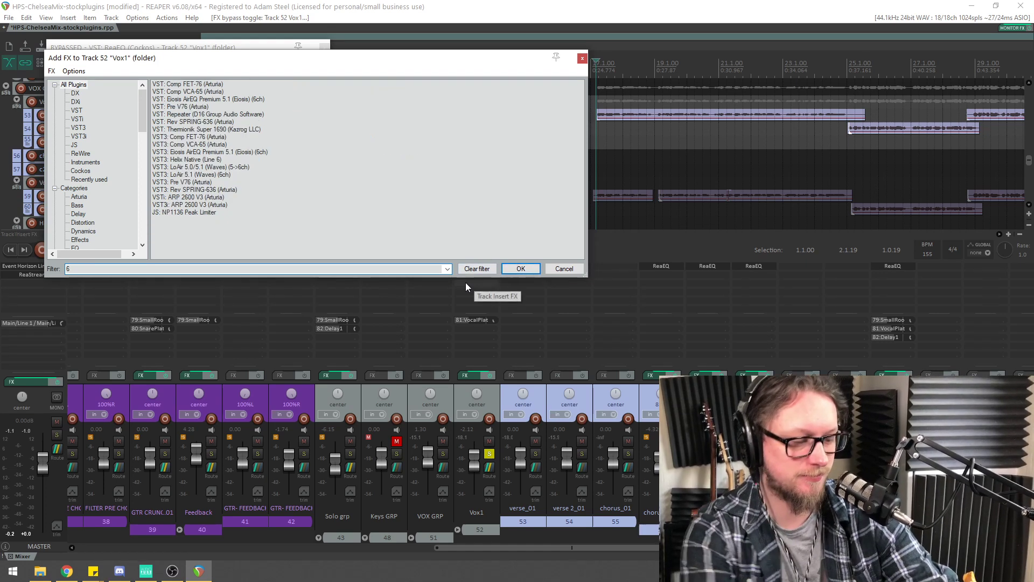
text(73)
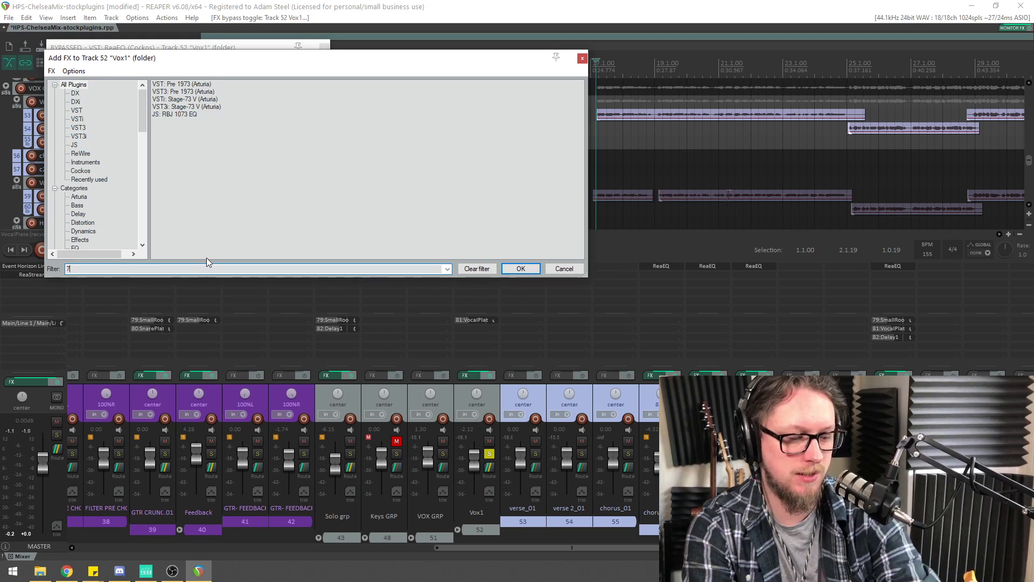
key(BackSpace)
key(BackSpace)
text(11)
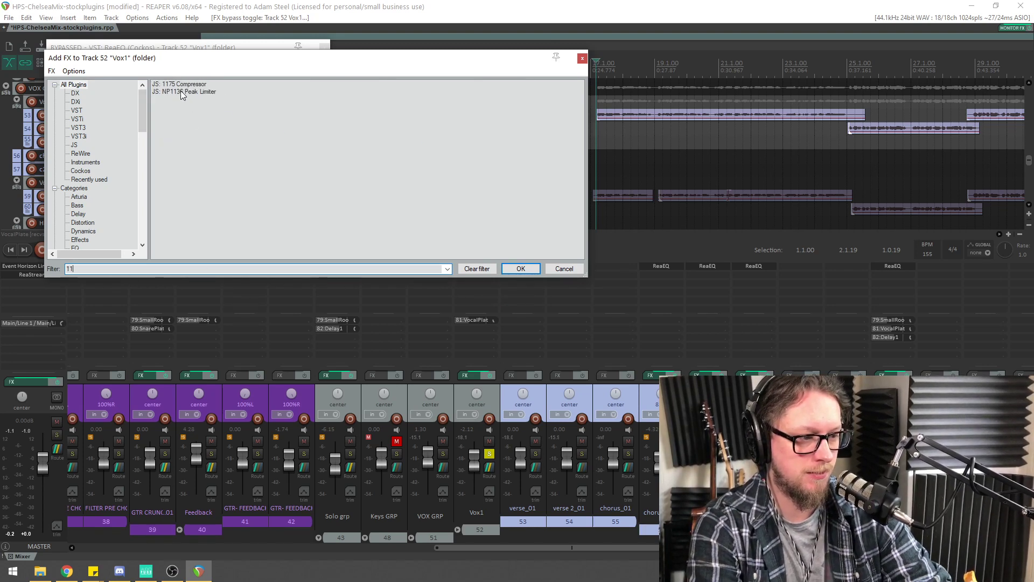
double_click(179, 85)
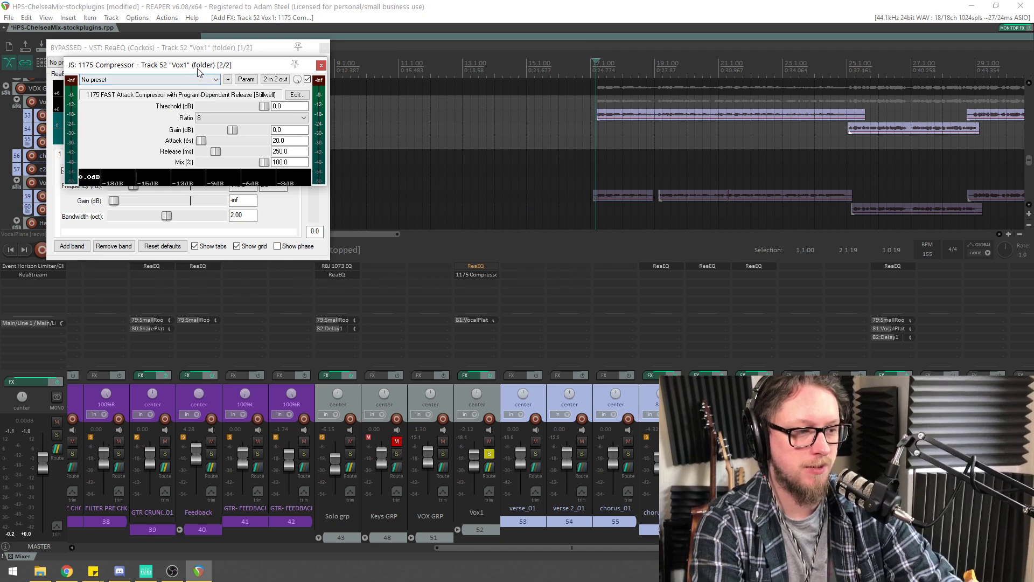
drag(197, 67, 363, 223)
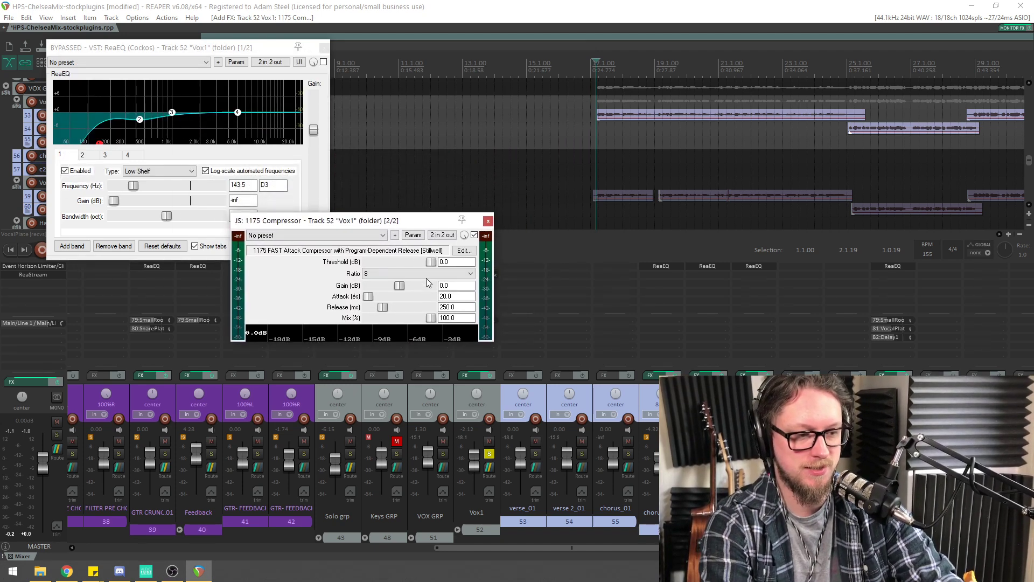
During playback, set the Vox1 1175 Compressor to threshold -23.7 dB, ratio 4 and release 20 ms
key(space)
drag(369, 219, 333, 210)
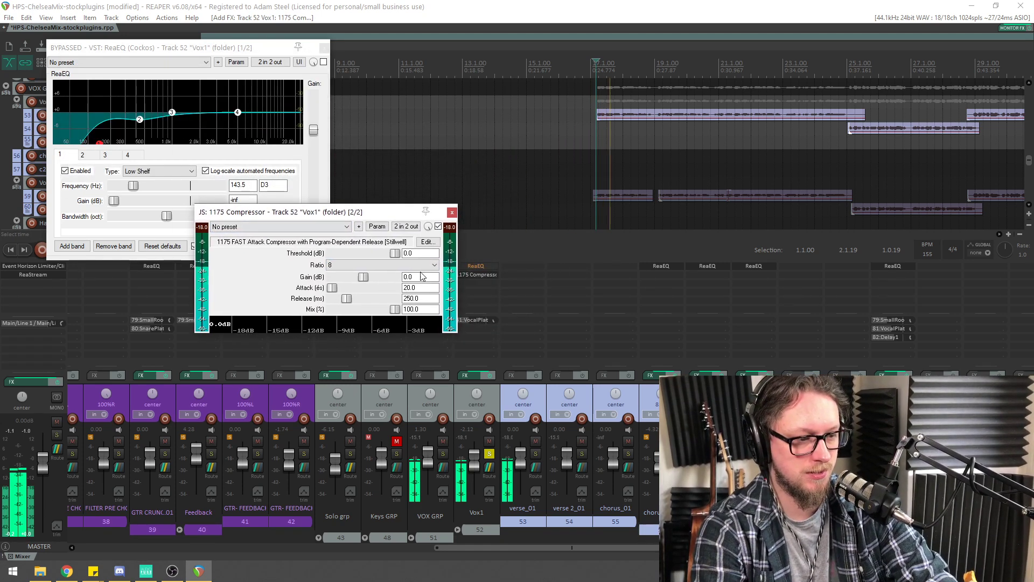
mouse_move(395, 253)
mouse_down()
mouse_move(367, 261)
mouse_move(392, 264)
mouse_move(384, 266)
mouse_up()
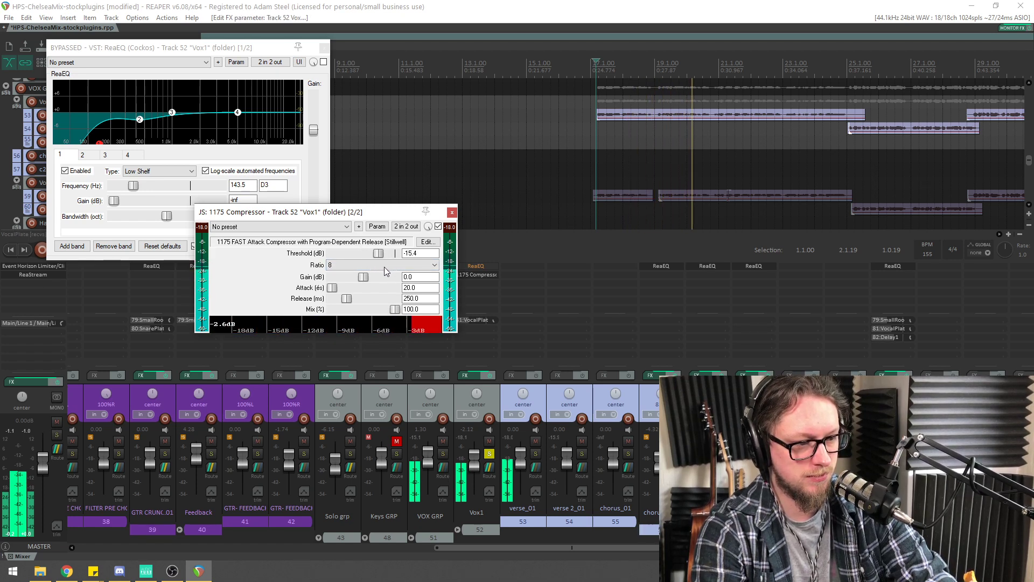
click(383, 266)
click(365, 274)
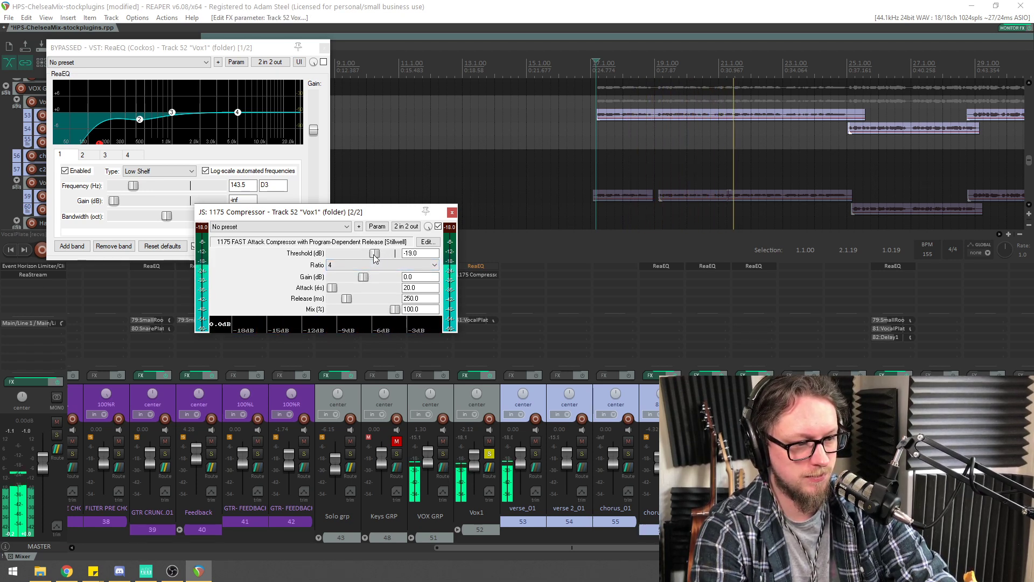
drag(378, 257, 369, 258)
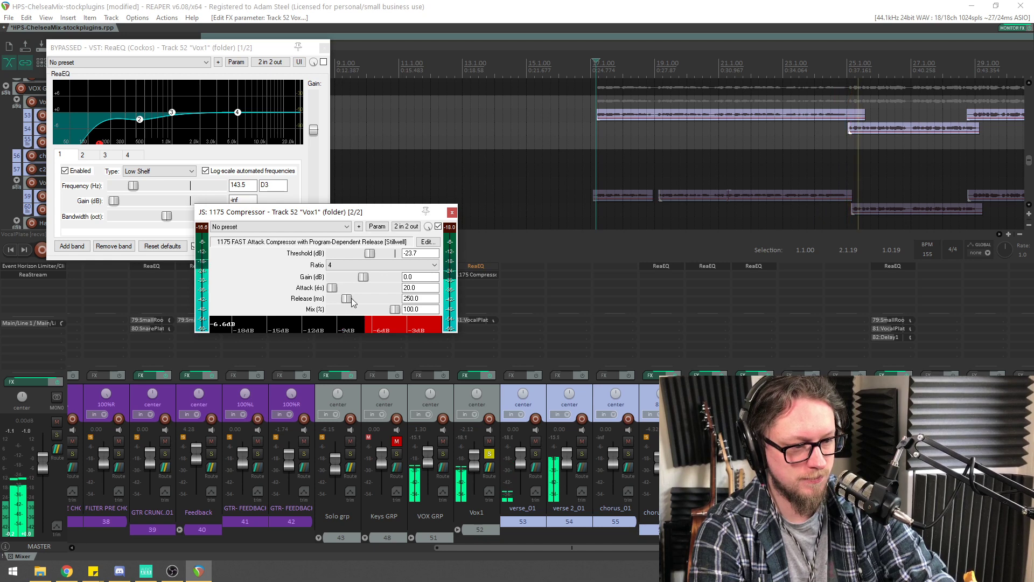
drag(346, 299, 331, 300)
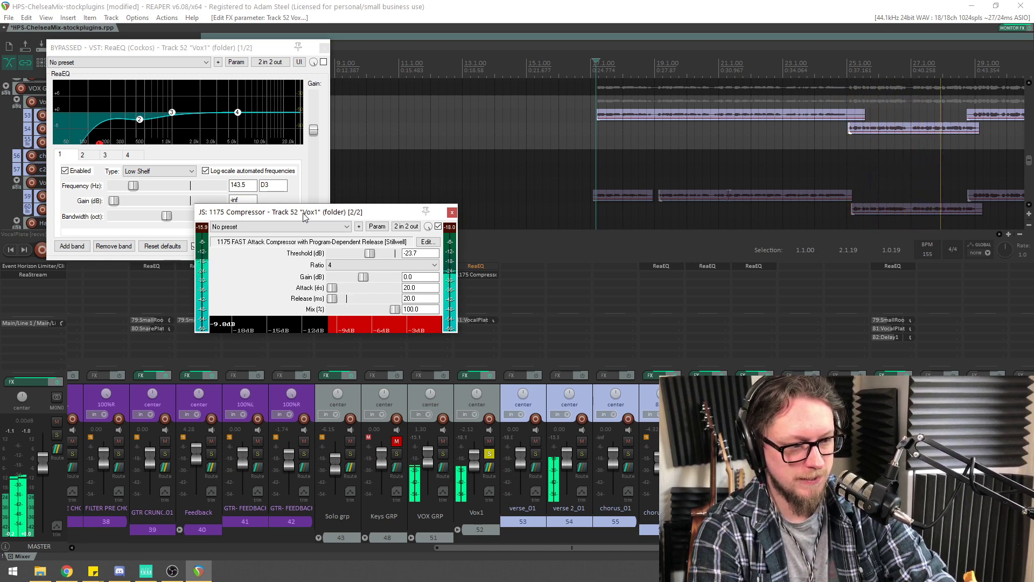
drag(306, 214, 254, 204)
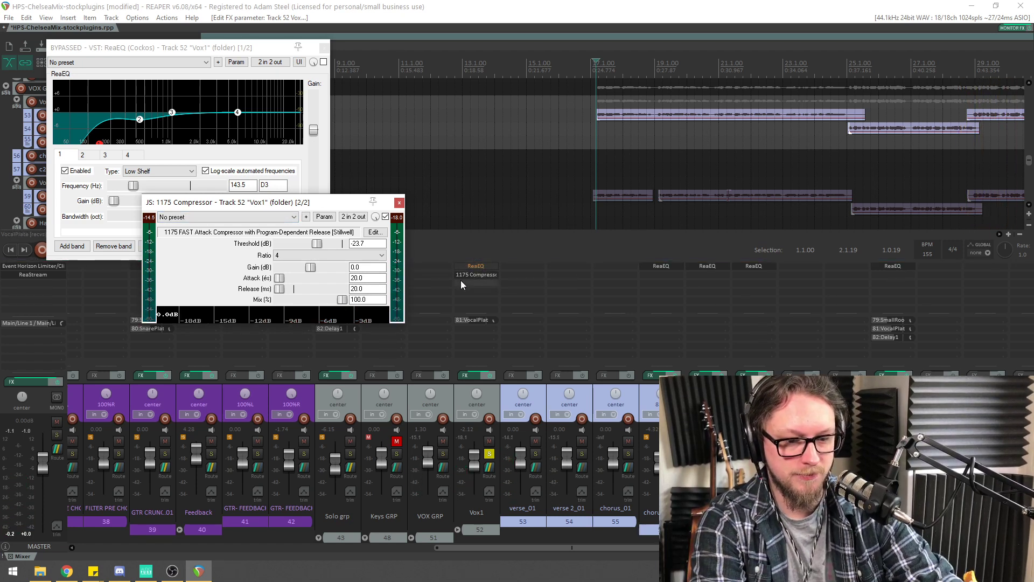
Re-enable ReaEQ on Vox1 and adjust band 2 to -4.2 dB at 502.6 Hz during playback
shift+click(479, 266)
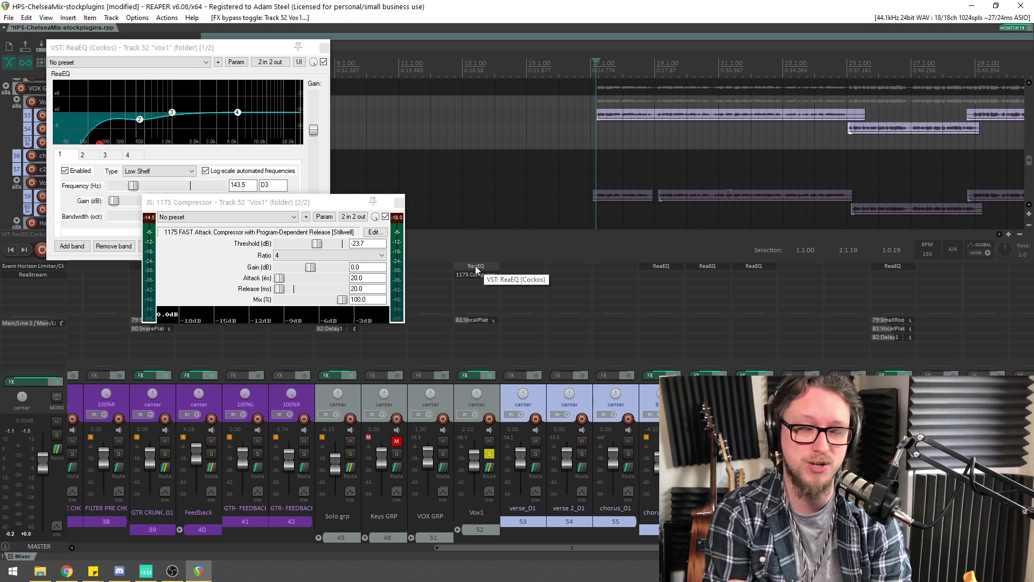
key(space)
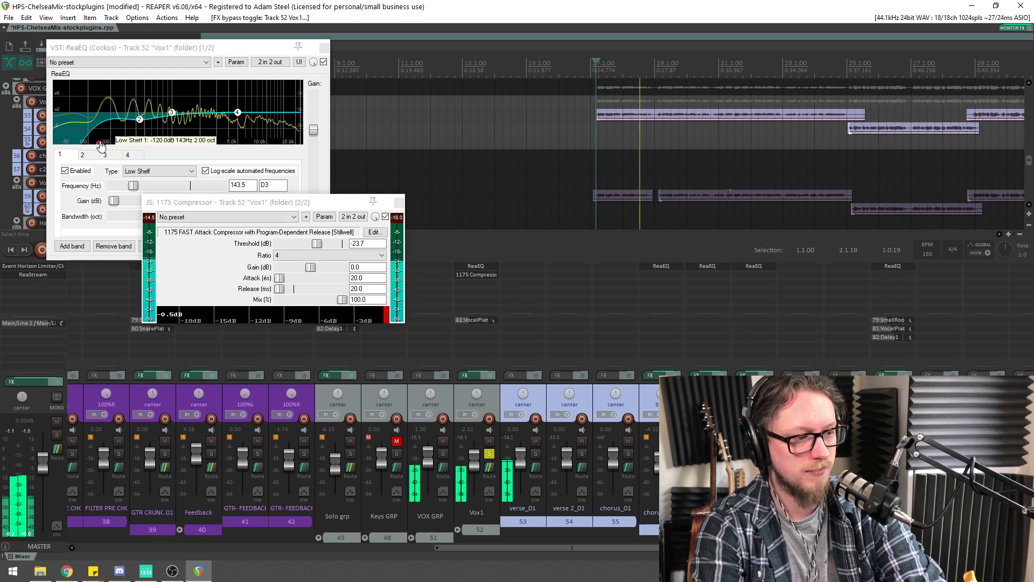
drag(140, 119, 141, 126)
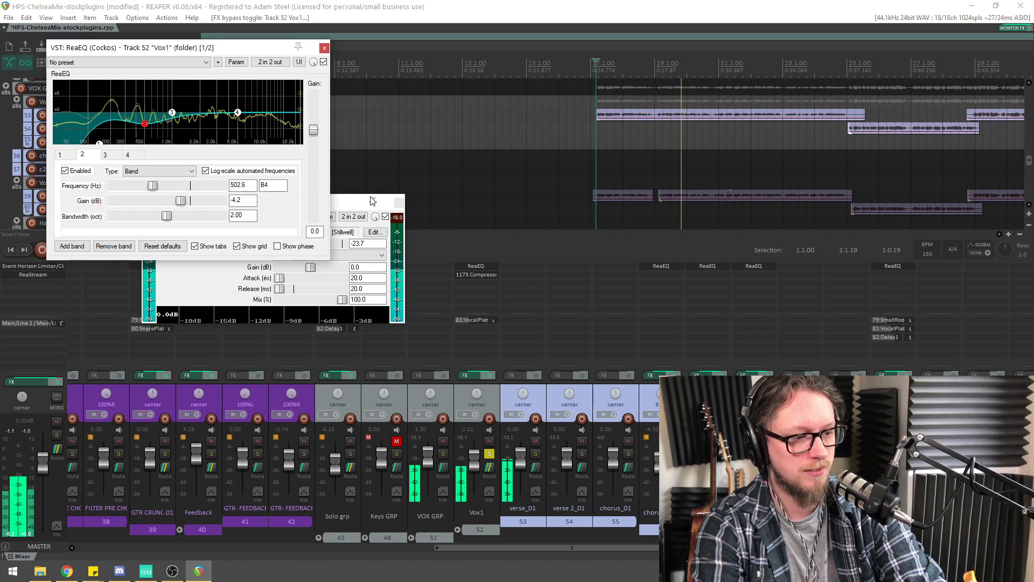
Set the 1175 Compressor on Vox1 to threshold -29.9 dB, ratio 8, attack 50 and release 61 ms
drag(352, 206, 387, 194)
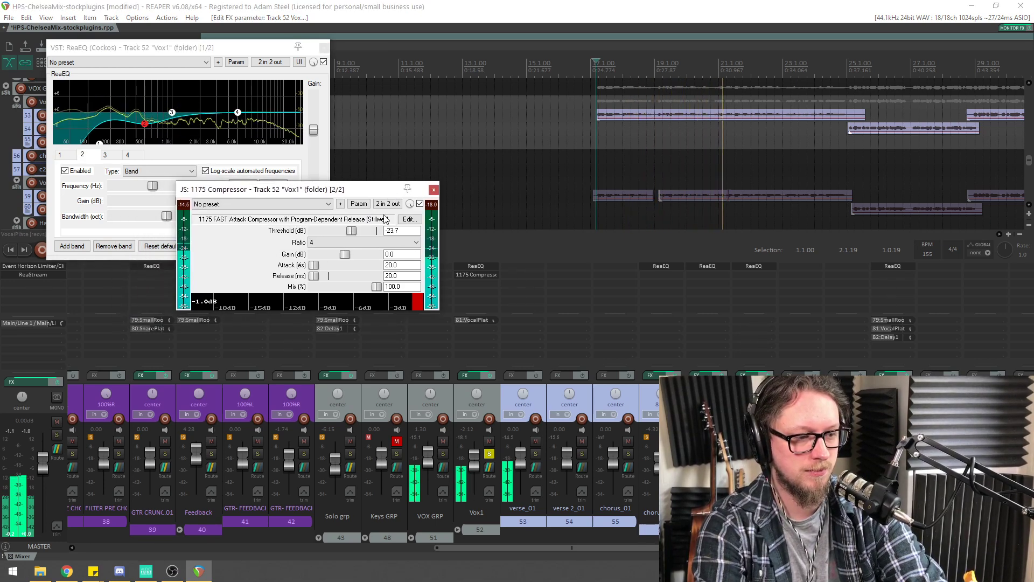
drag(363, 232, 344, 233)
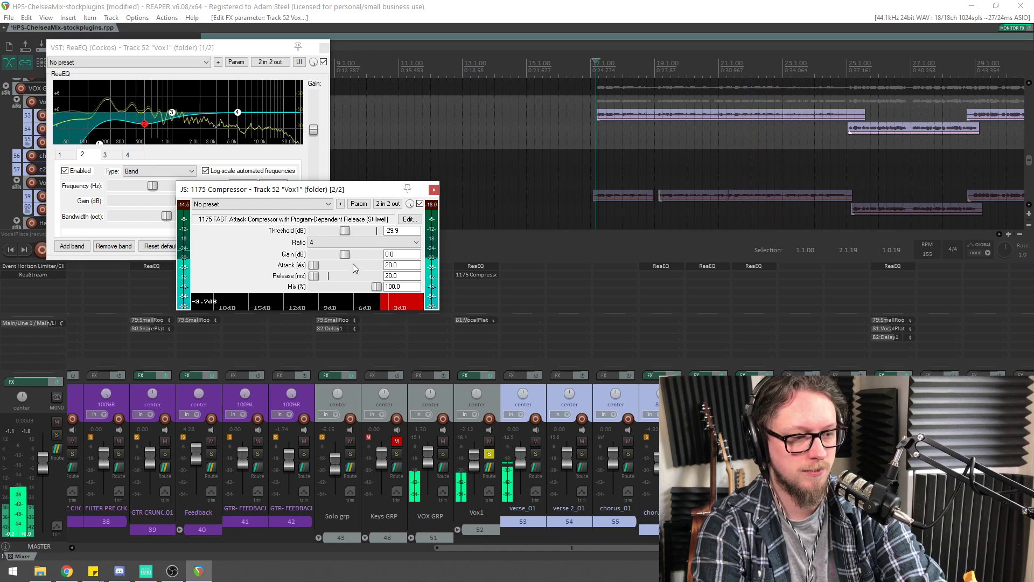
drag(321, 196, 339, 211)
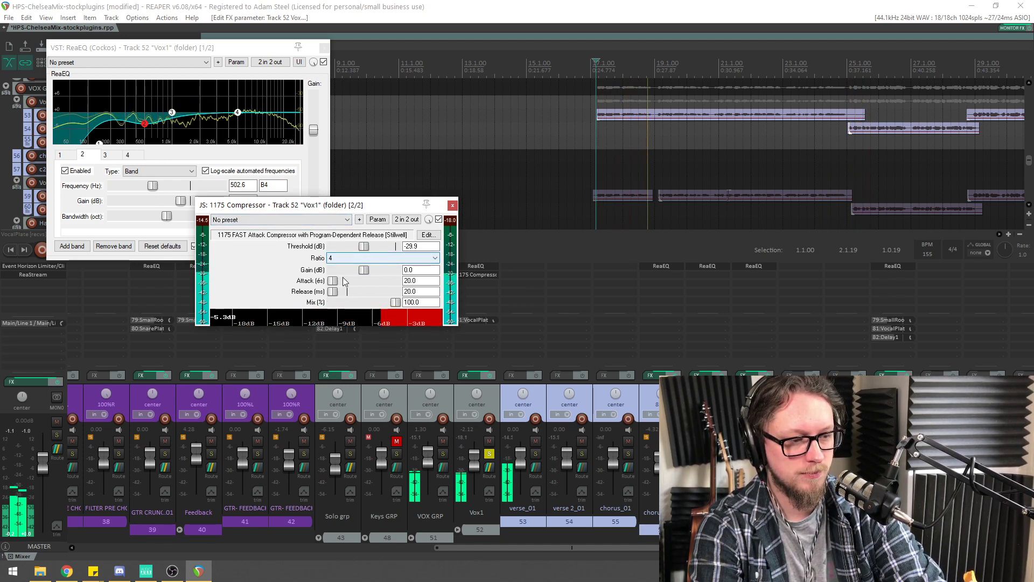
drag(333, 291, 335, 284)
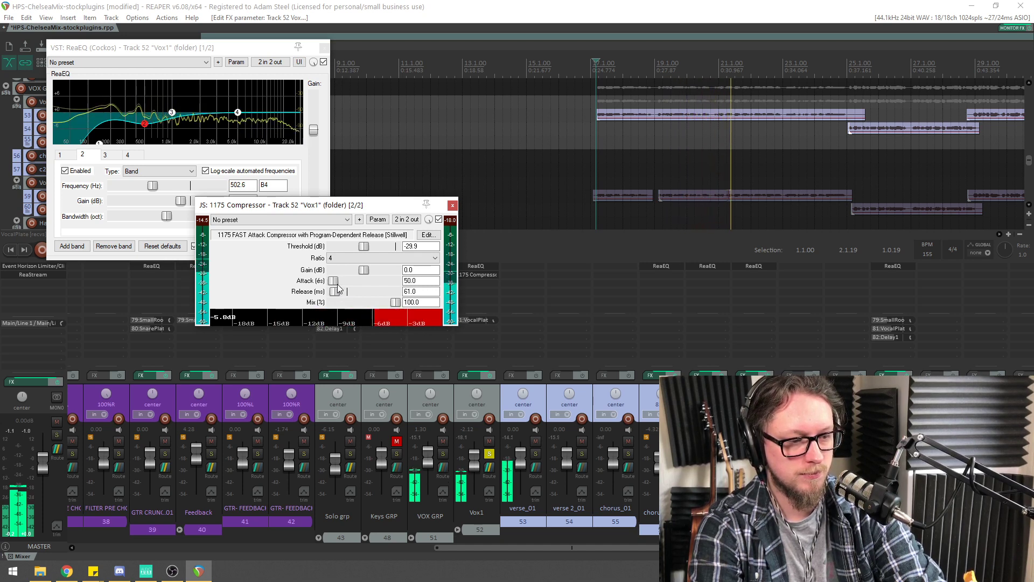
scroll(355, 257, down, 1)
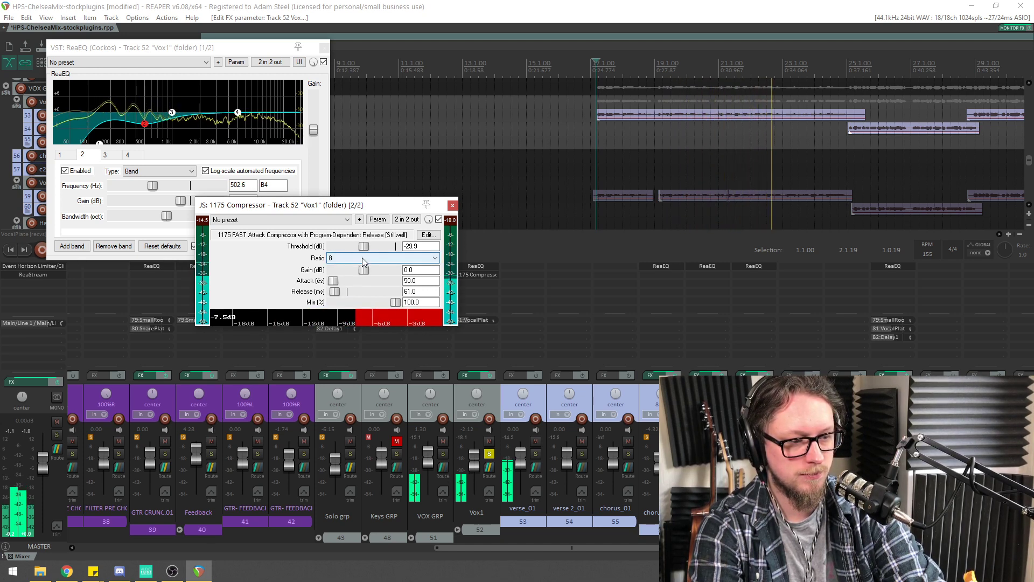
click(625, 345)
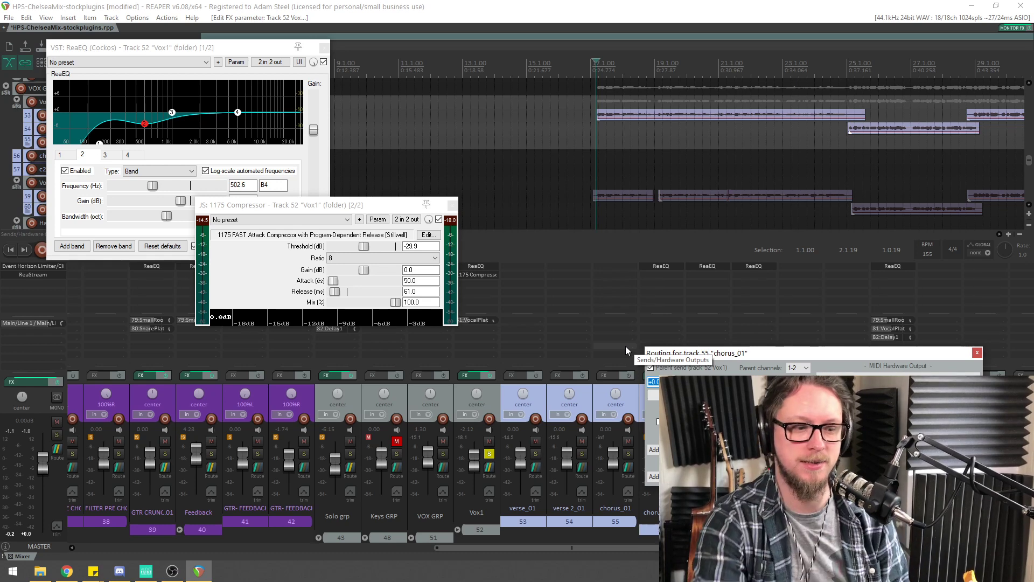
click(978, 354)
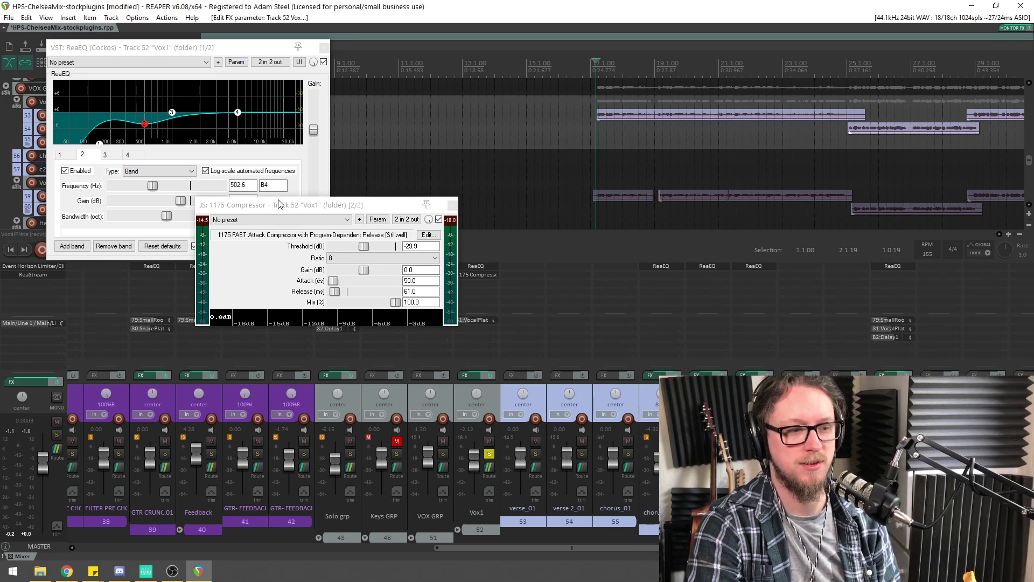
While the vocal plays, set the 1175 Compressor's threshold to -24.8 dB and its release to 27 ms
drag(282, 205, 231, 188)
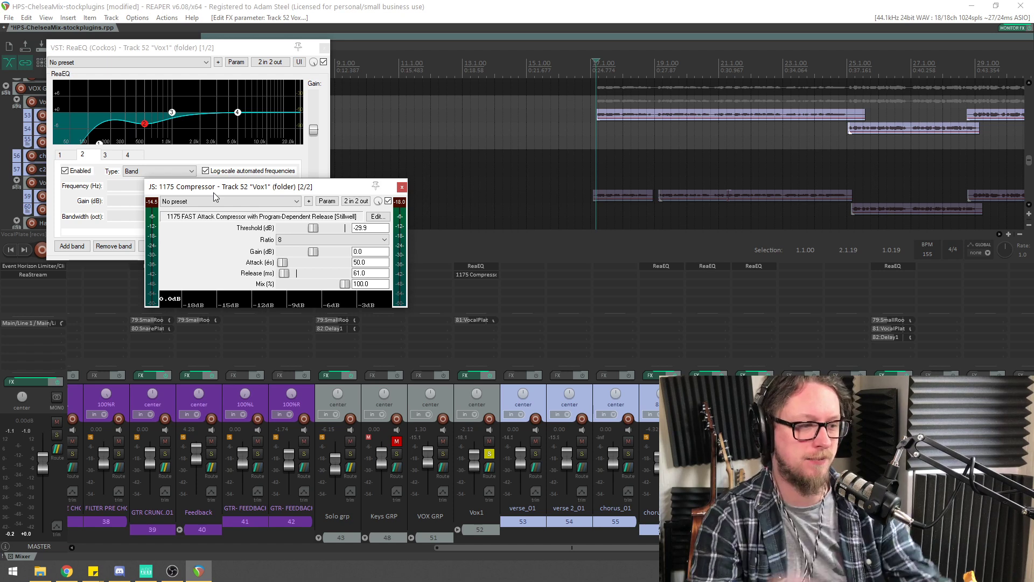
key(space)
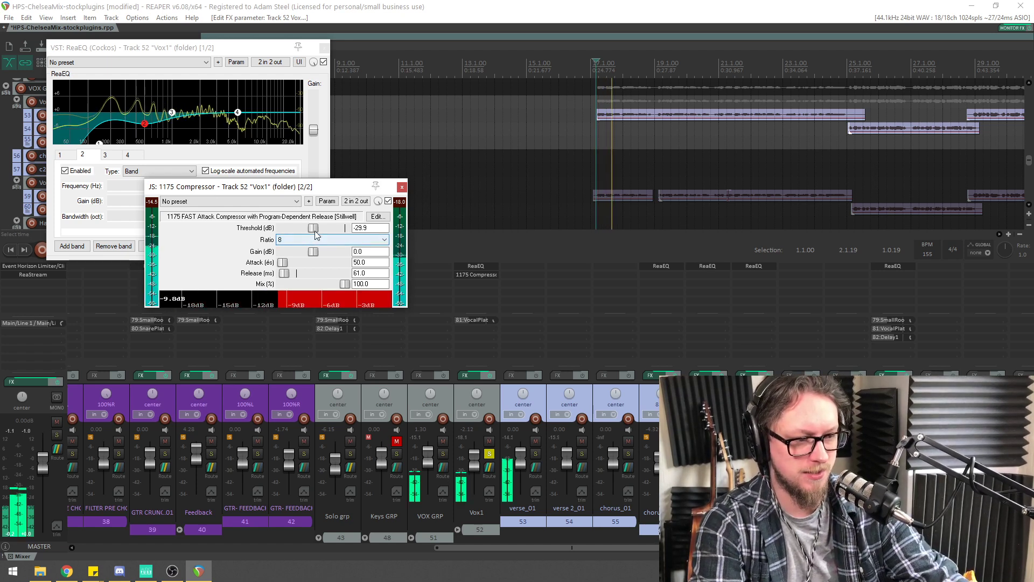
drag(315, 227, 321, 226)
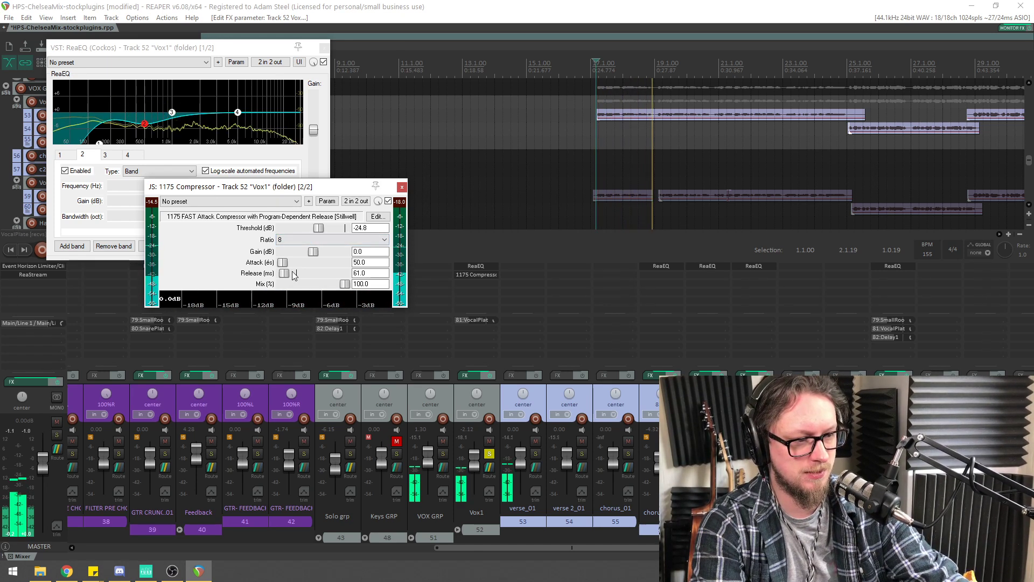
drag(285, 274, 282, 274)
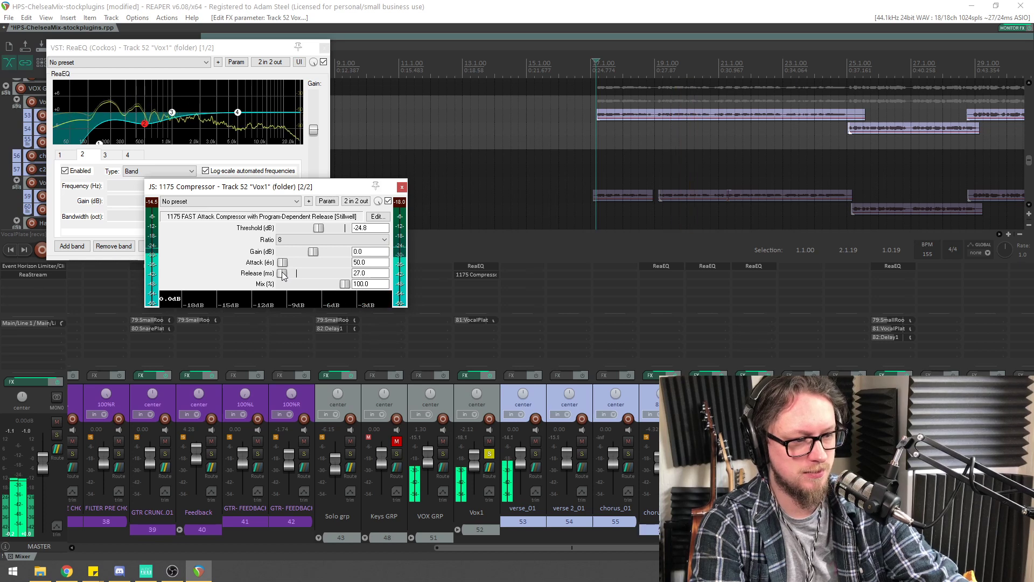
key(space)
Replace the 1175 Compressor on the Vox1 track with ReaComp (Cockos), keeping its window clear of the EQ curve
alt+click(481, 274)
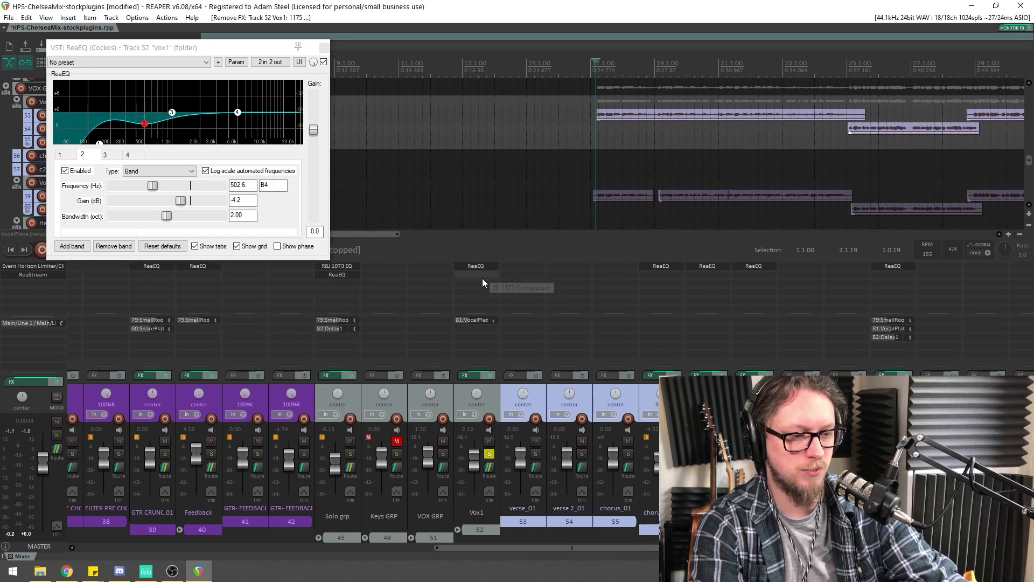
click(484, 278)
text(com)
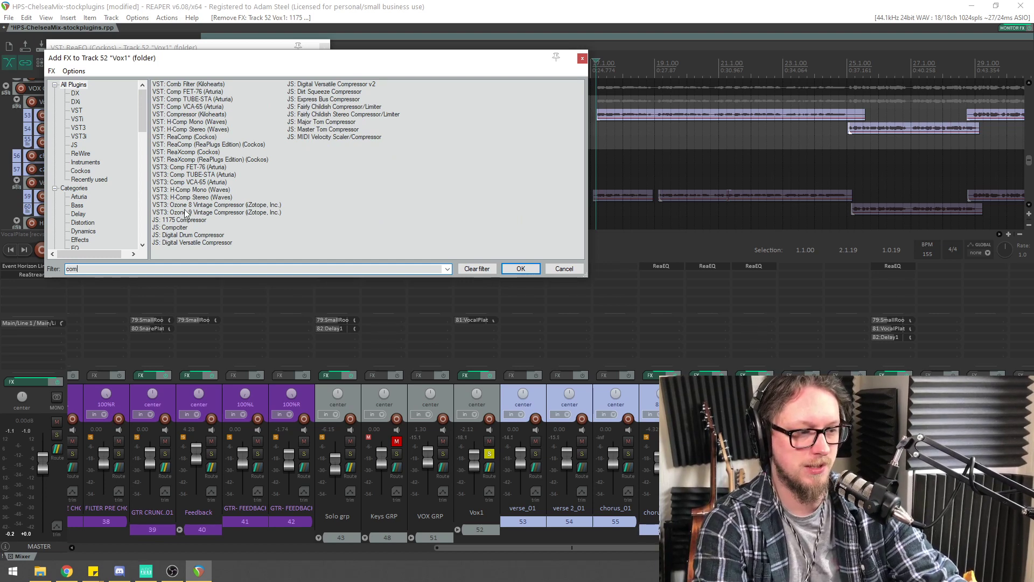
double_click(185, 138)
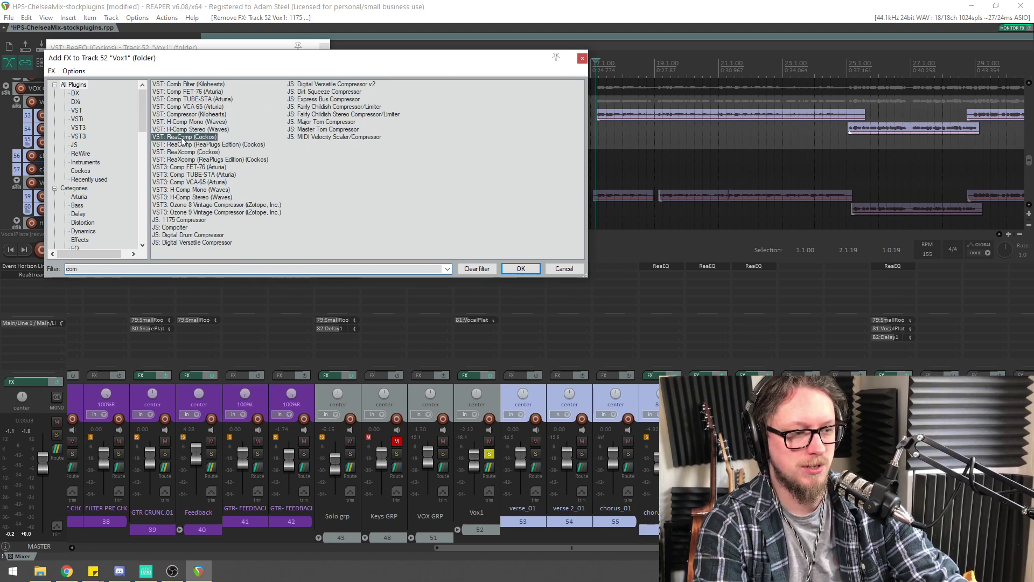
drag(188, 47, 341, 159)
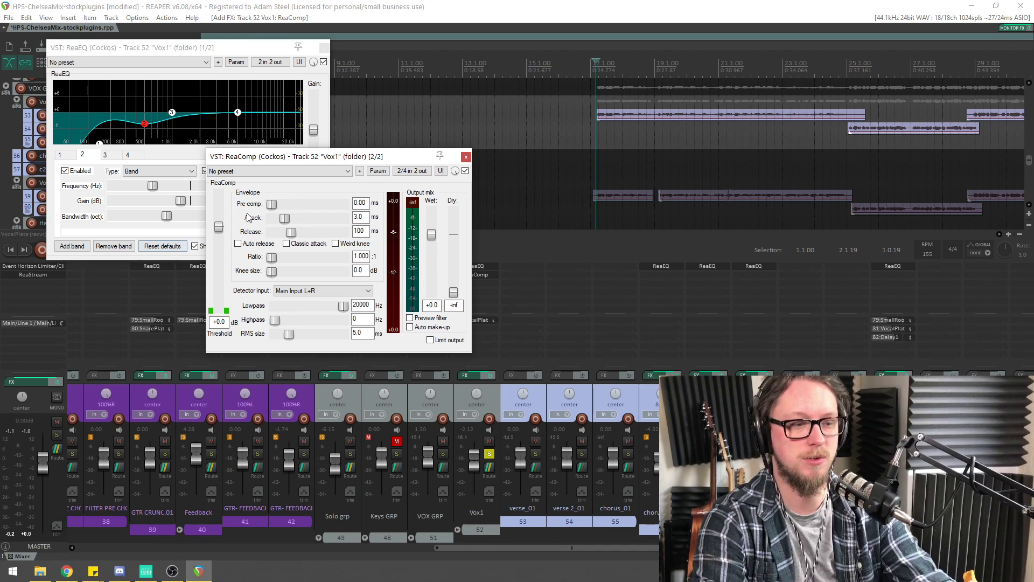
Play back the soloed Vox1 vocal from bar 25 with the ReaComp window in view
drag(292, 159, 296, 202)
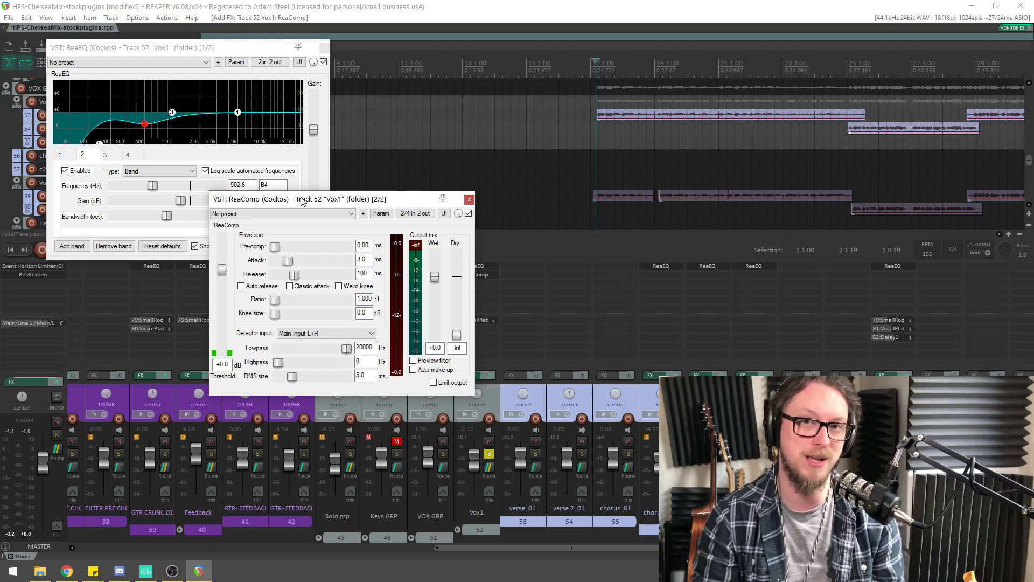
key(space)
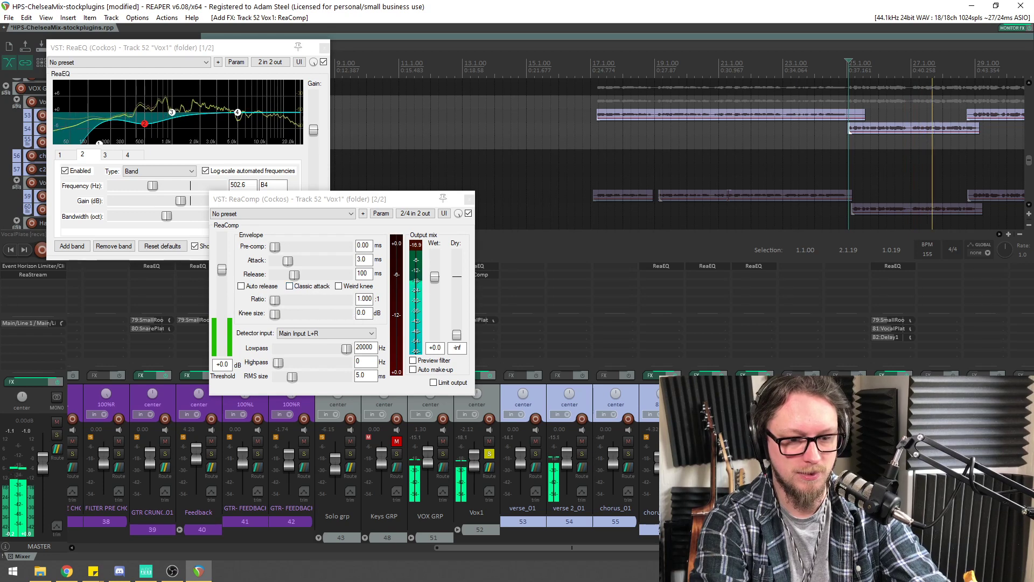
key(space)
key(alt+Tab)
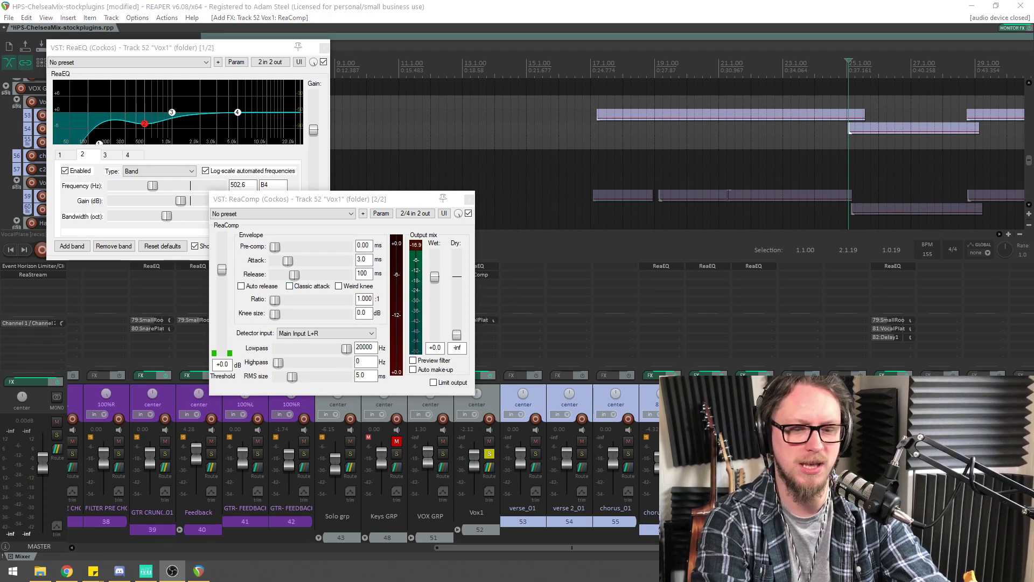
click(342, 198)
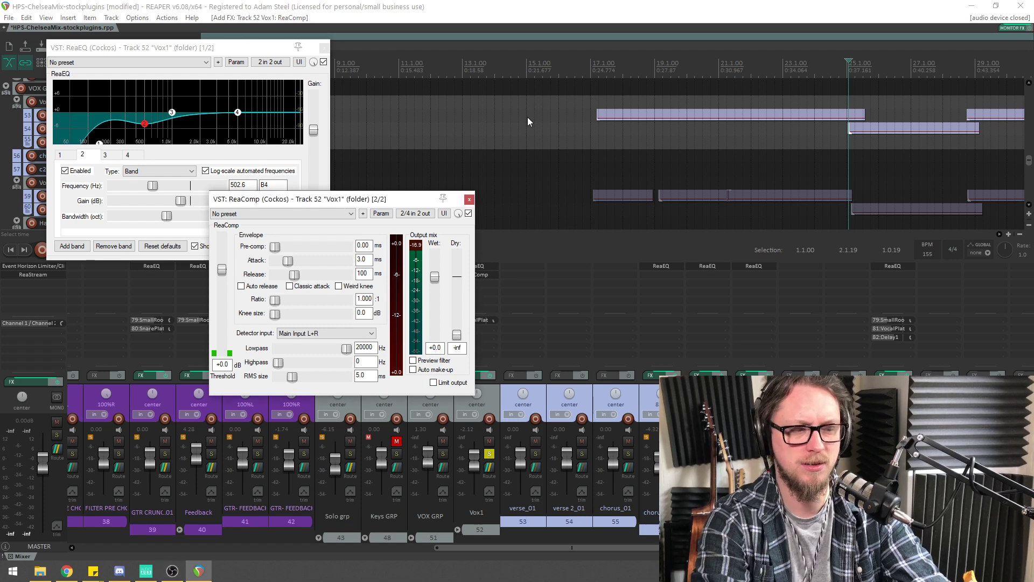
scroll(673, 152, down, 1)
scroll(682, 154, down, 2)
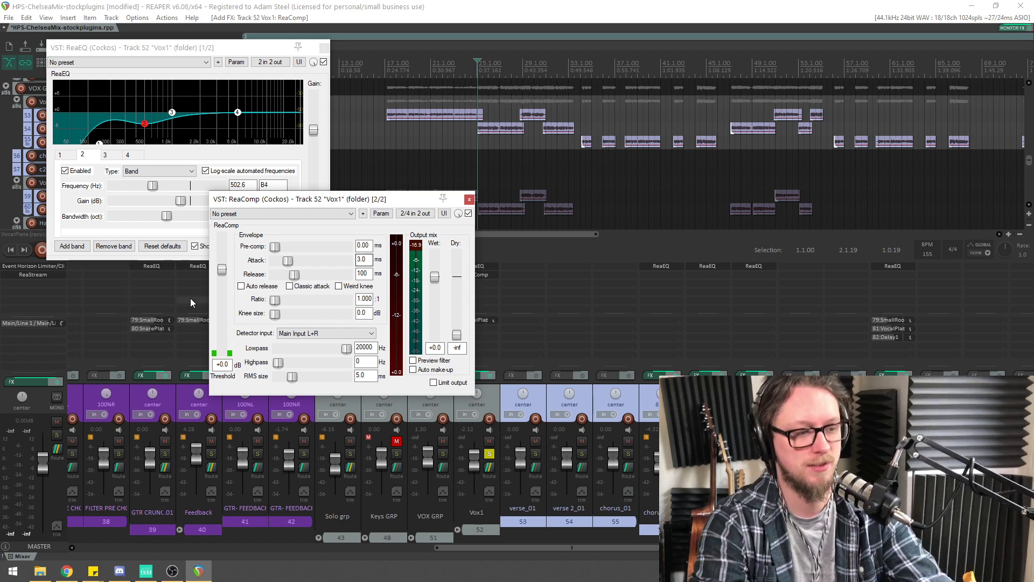
While the vocal plays, set ReaComp to threshold -42.7 dB, ratio 3.06, attack 0.60 ms and release 5 ms, with auto make-up enabled
drag(295, 200, 300, 212)
key(space)
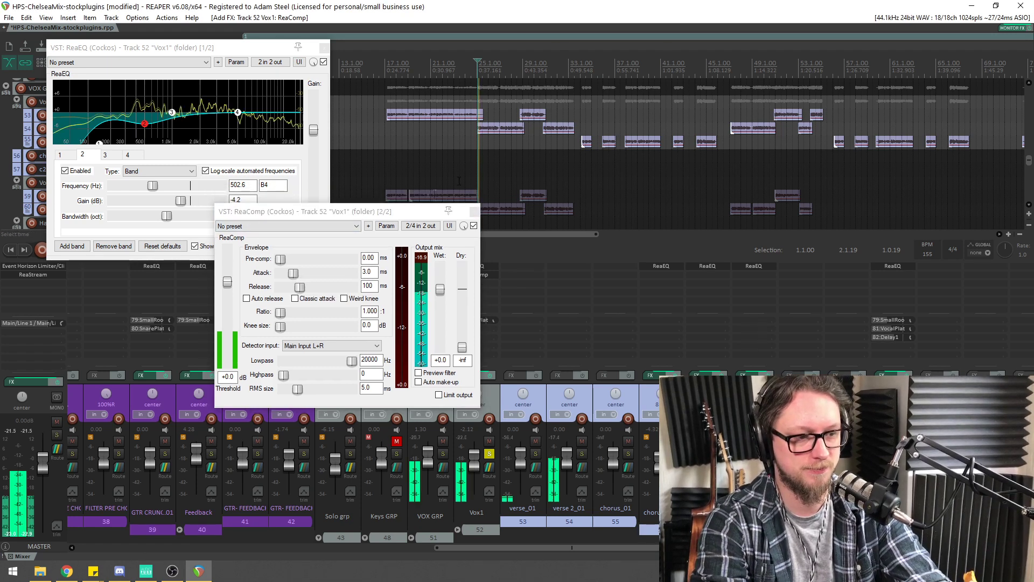
drag(227, 282, 235, 349)
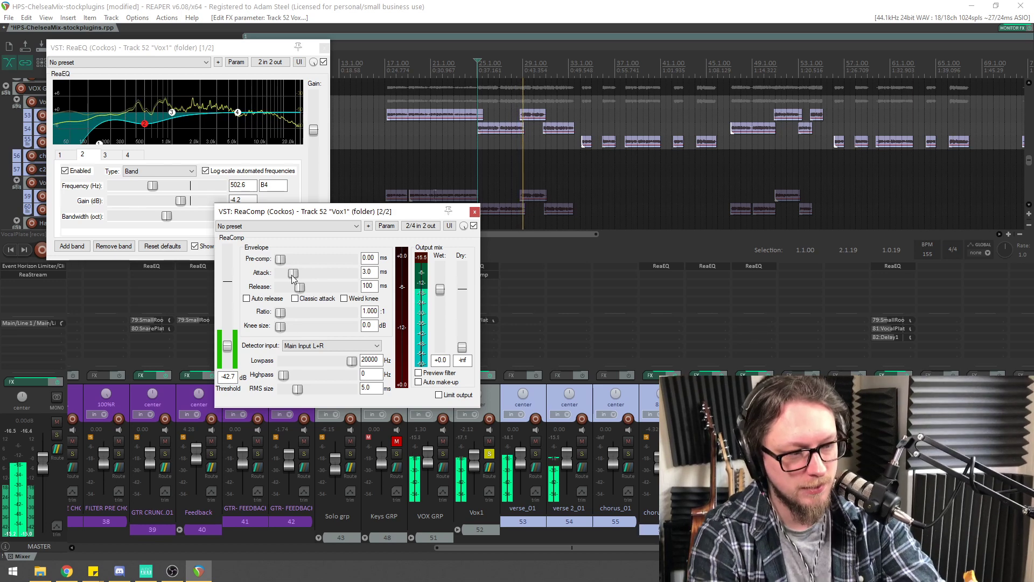
drag(293, 273, 307, 317)
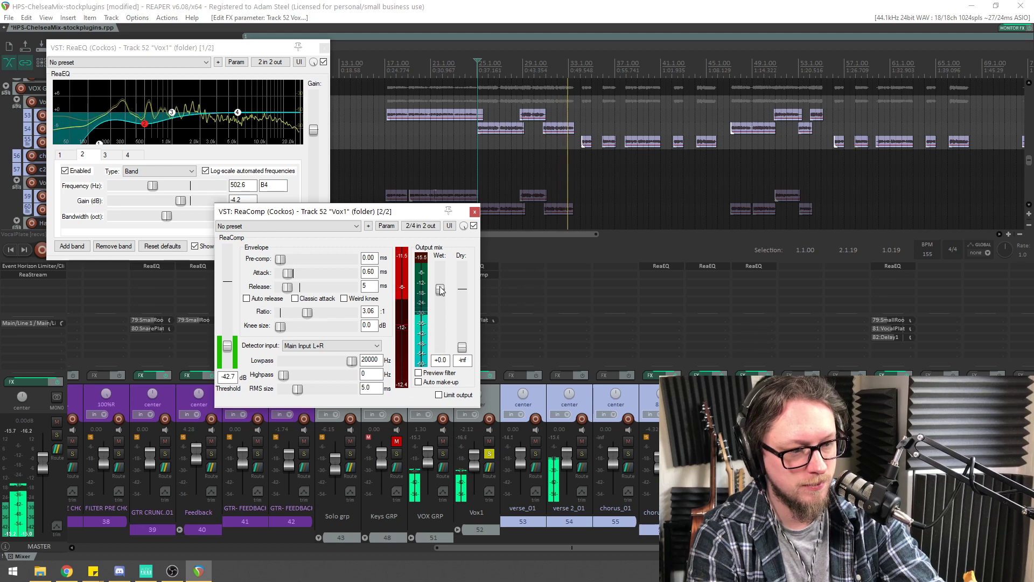
click(419, 382)
Replay the soloed Vox1 vocal from bar 25 to judge the ReaComp settings with auto make-up
key(space)
key(space)
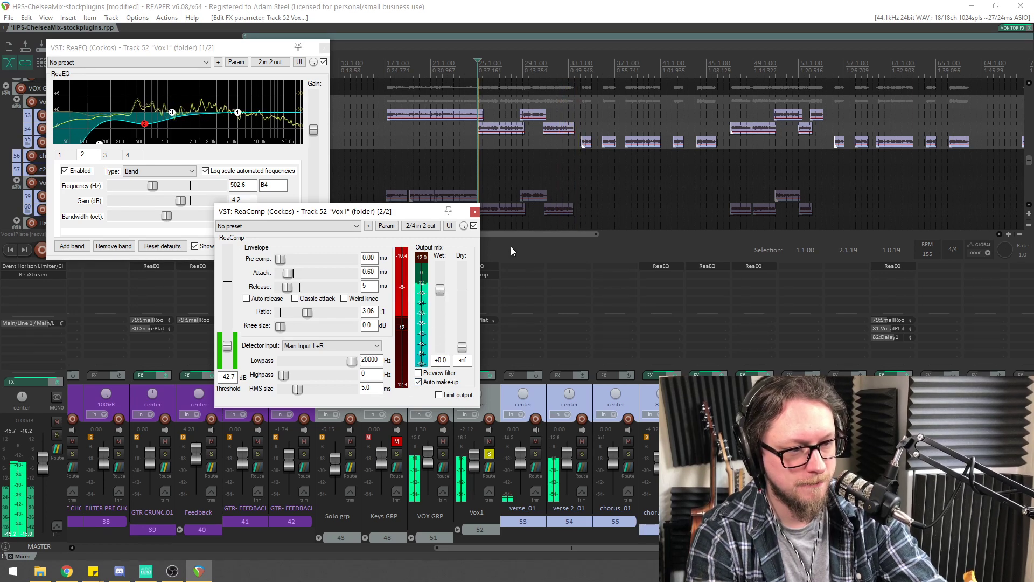
drag(306, 216, 319, 213)
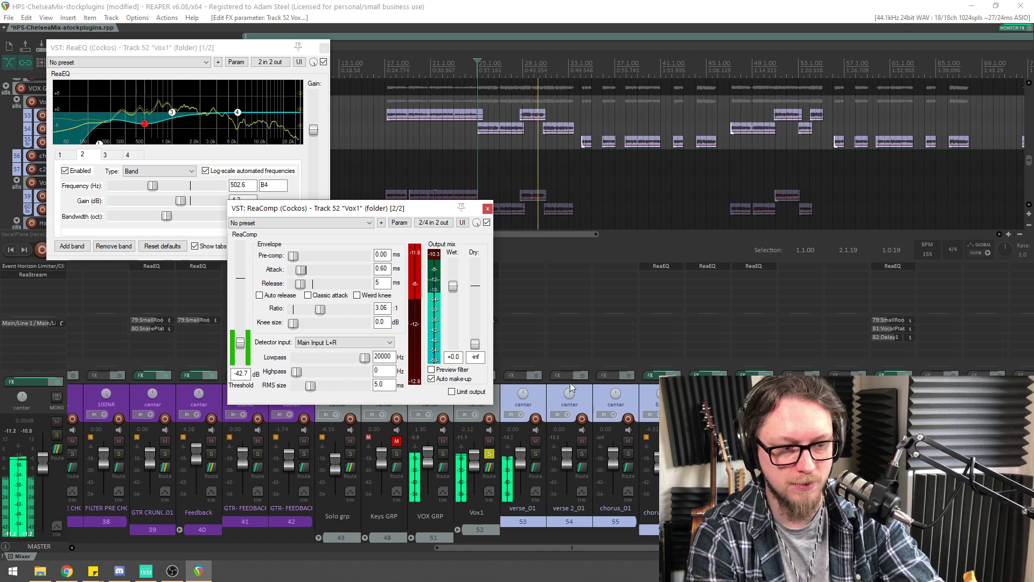
drag(342, 211, 341, 224)
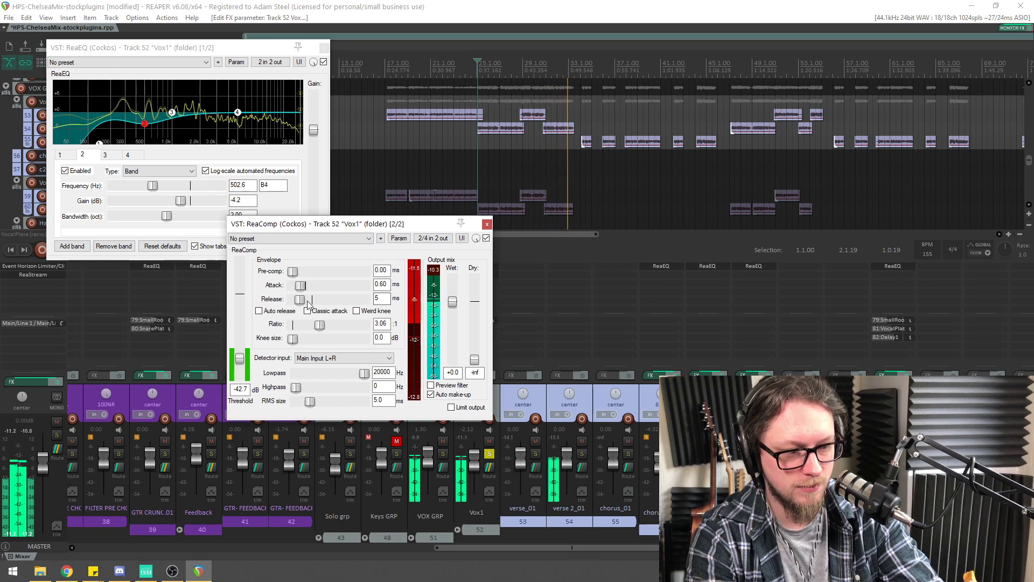
key(space)
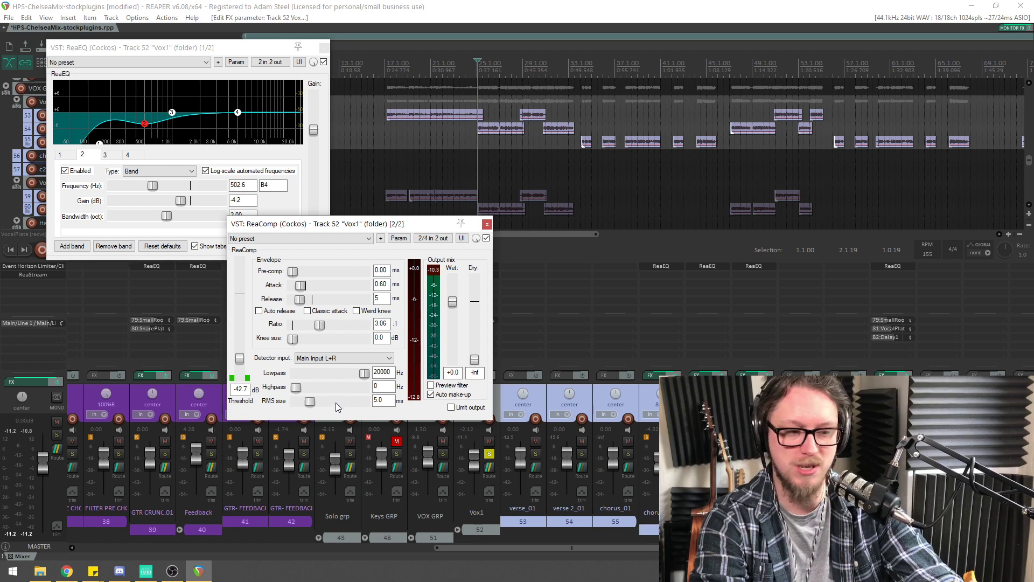
key(space)
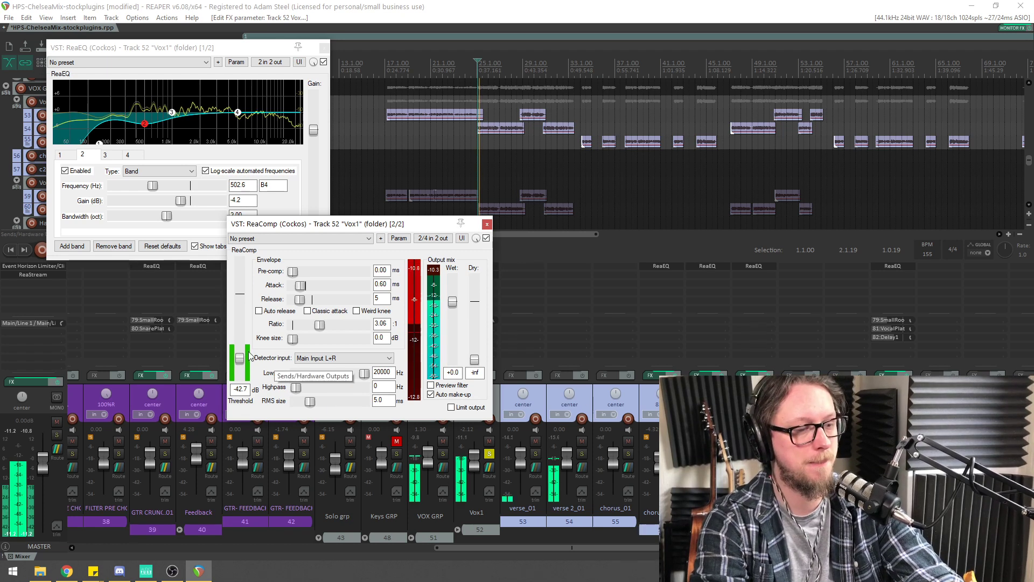
Add the RBJ 1073 EQ after ReaComp on Vox1 and boost its 12k high shelf by 11.9 dB during playback from bar 17
click(386, 62)
drag(362, 229, 191, 83)
double_click(480, 292)
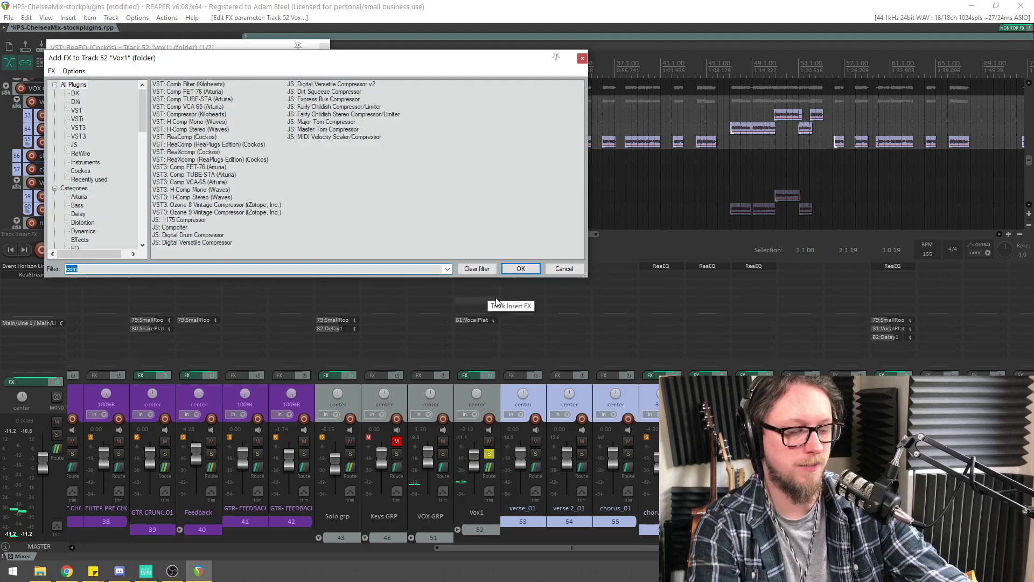
text(73)
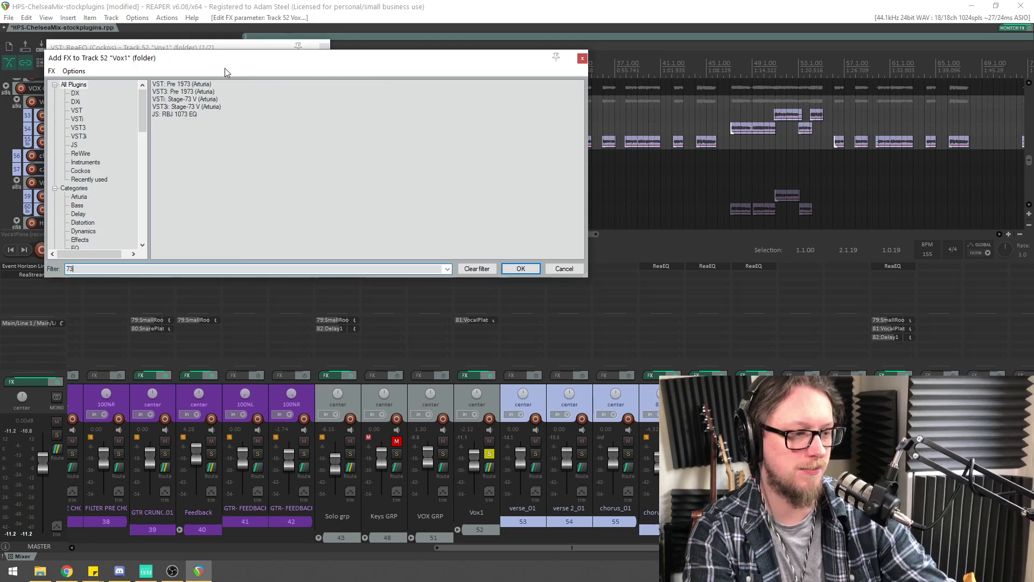
double_click(187, 114)
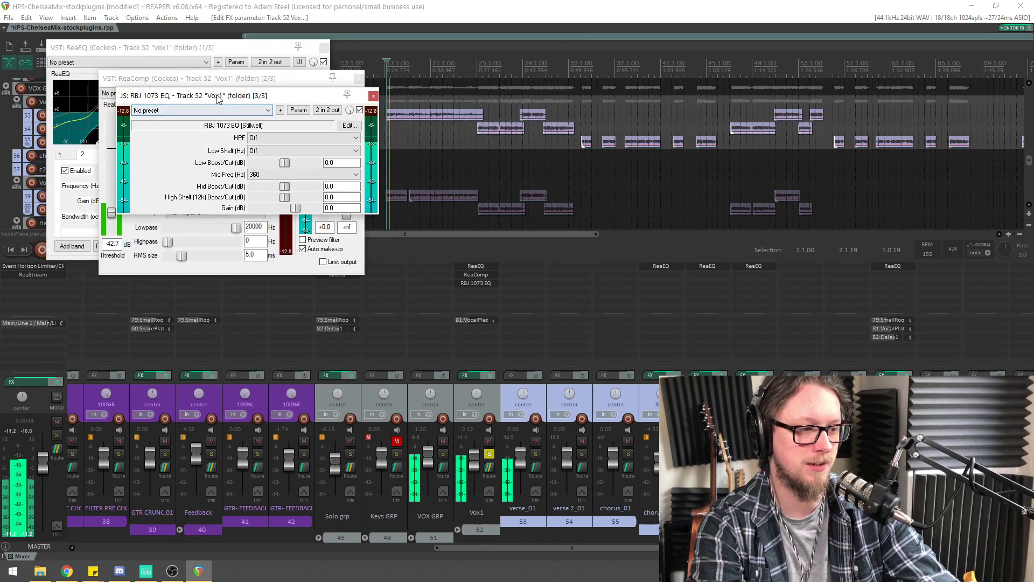
drag(190, 96, 251, 226)
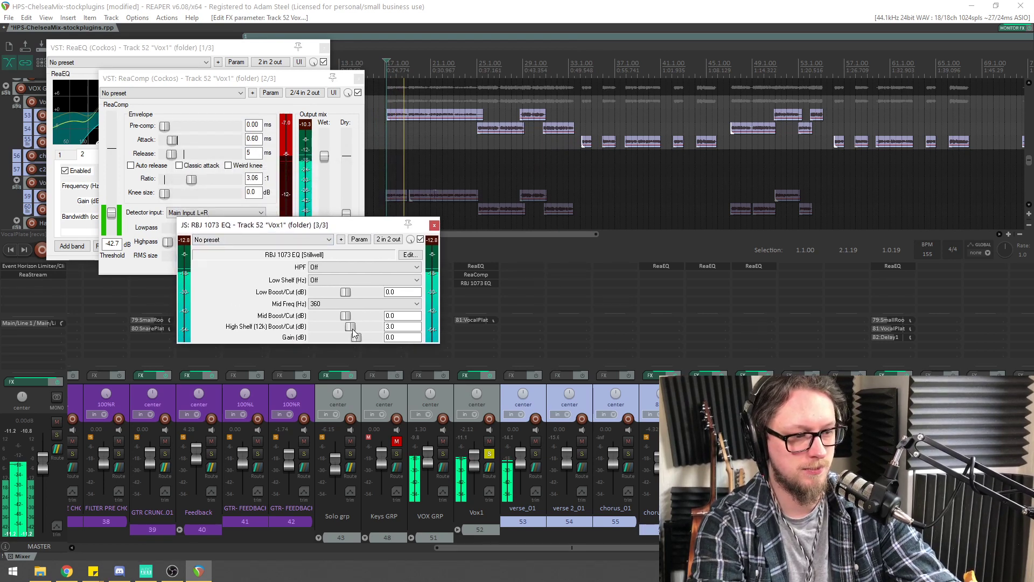
drag(347, 328, 366, 325)
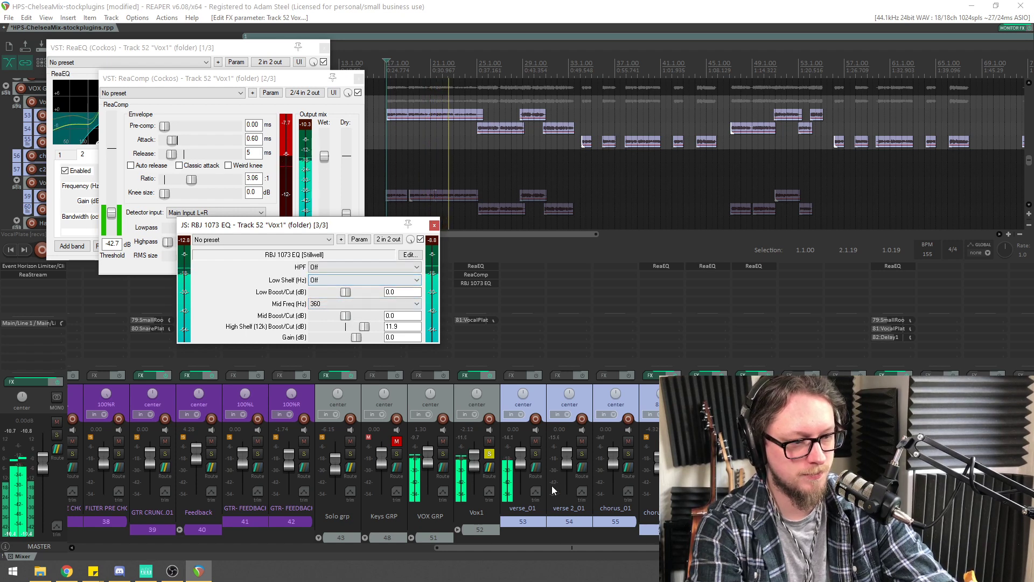
Unsolo Vox1 and adjust the VOX GRP and Vox1 track volumes while the full mix plays from bar 17
click(490, 453)
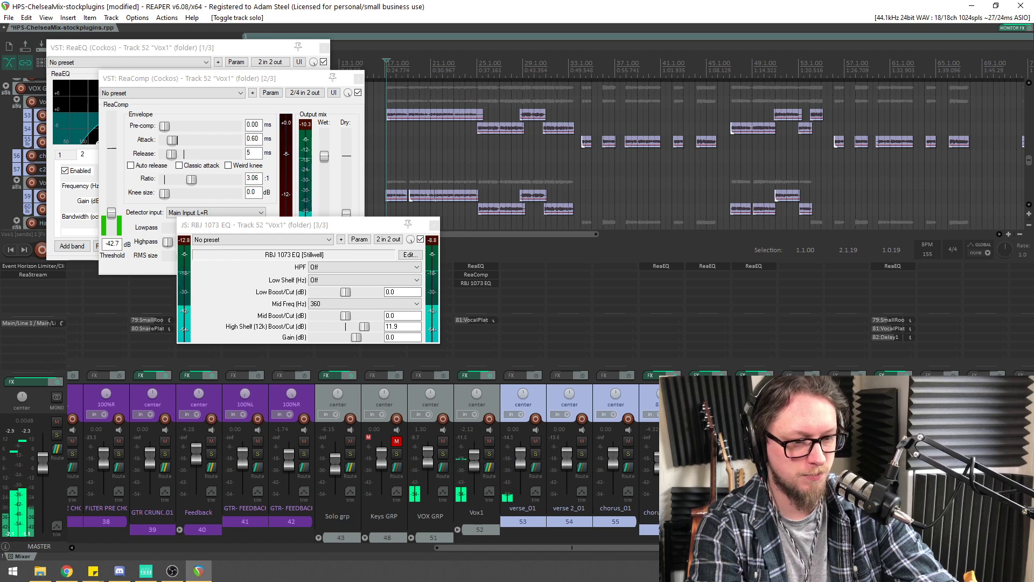
click(767, 441)
key(space)
drag(431, 463, 431, 463)
double_click(431, 464)
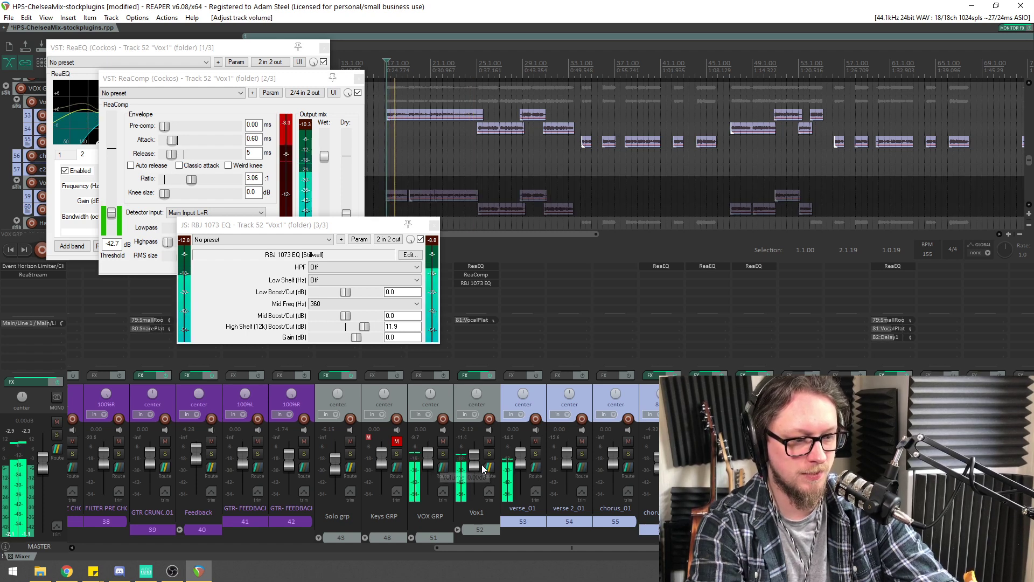
double_click(476, 464)
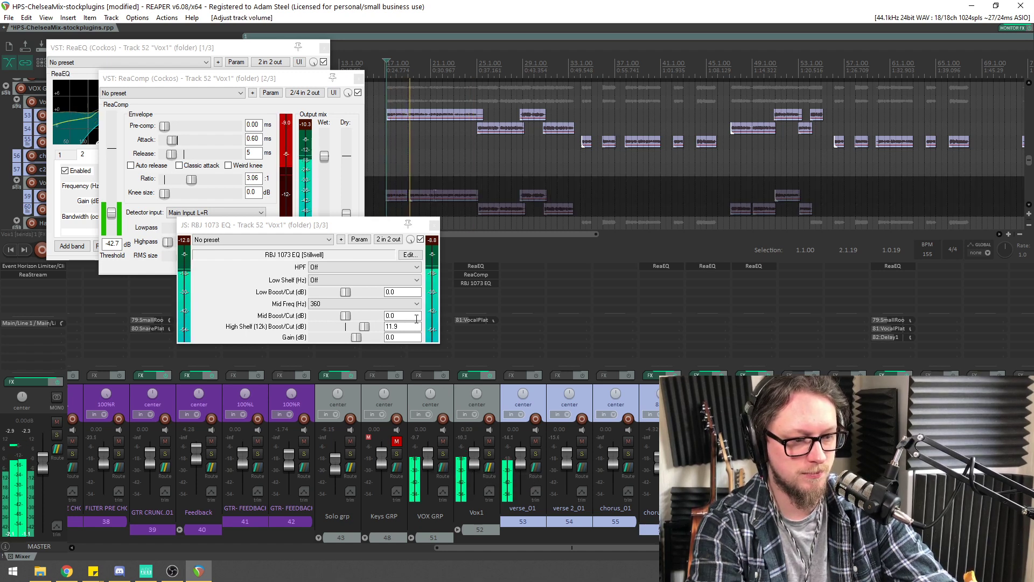
Raise Vox1's VocalPlat send slightly and close the ReaComp and ReaEQ windows, keeping the RBJ 1073 EQ open
drag(335, 230, 276, 247)
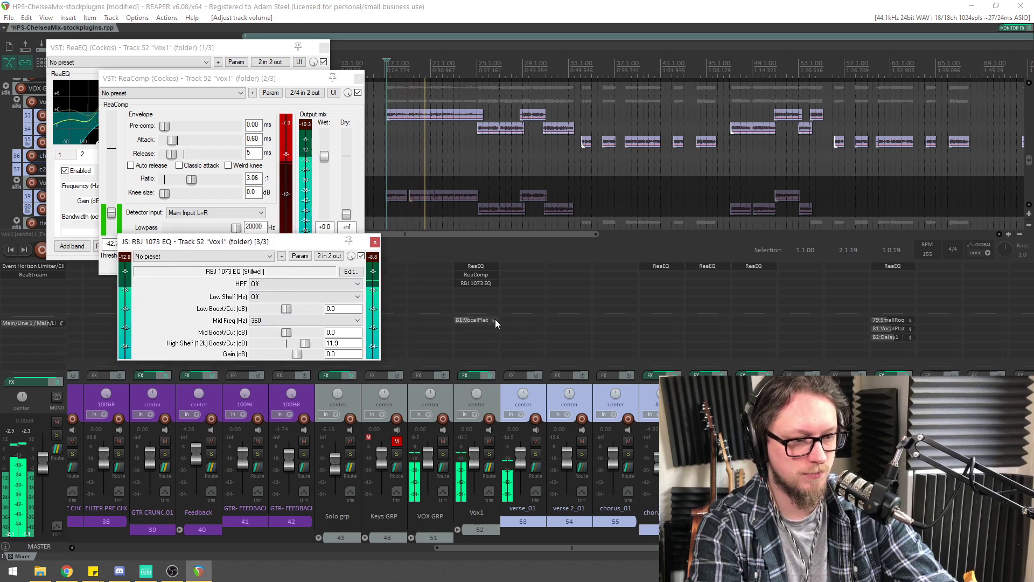
drag(495, 320, 495, 317)
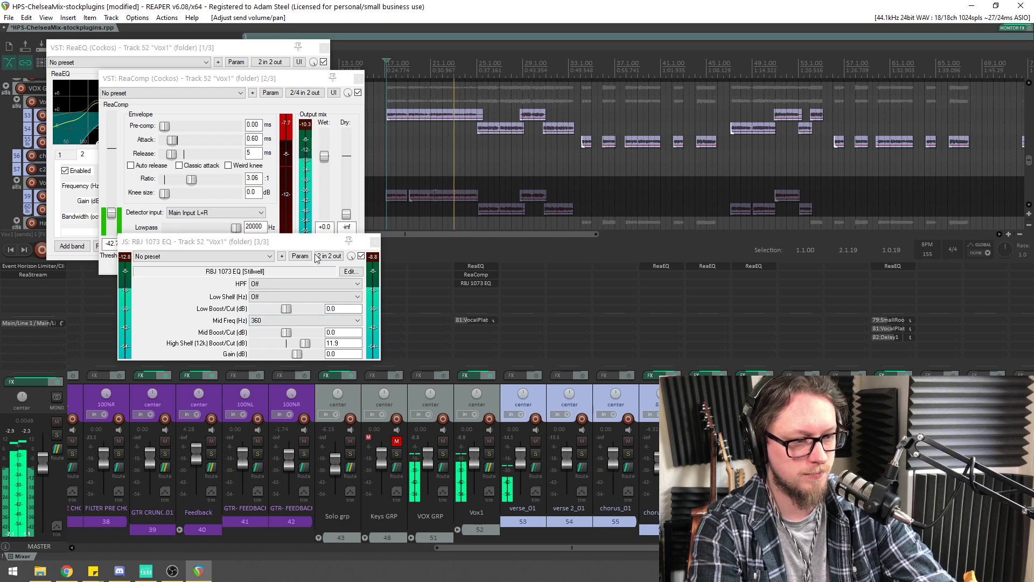
drag(293, 244, 302, 240)
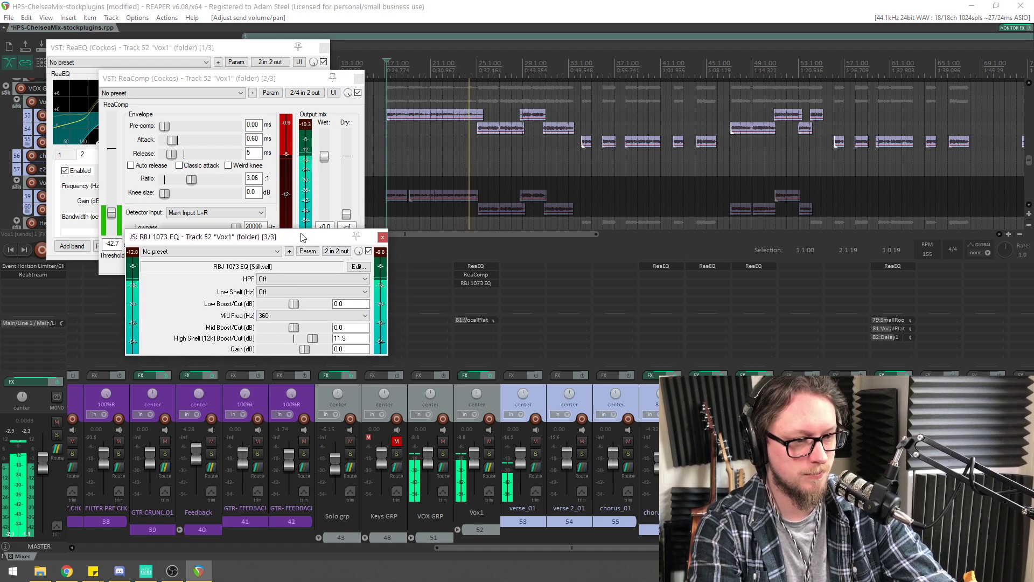
click(303, 80)
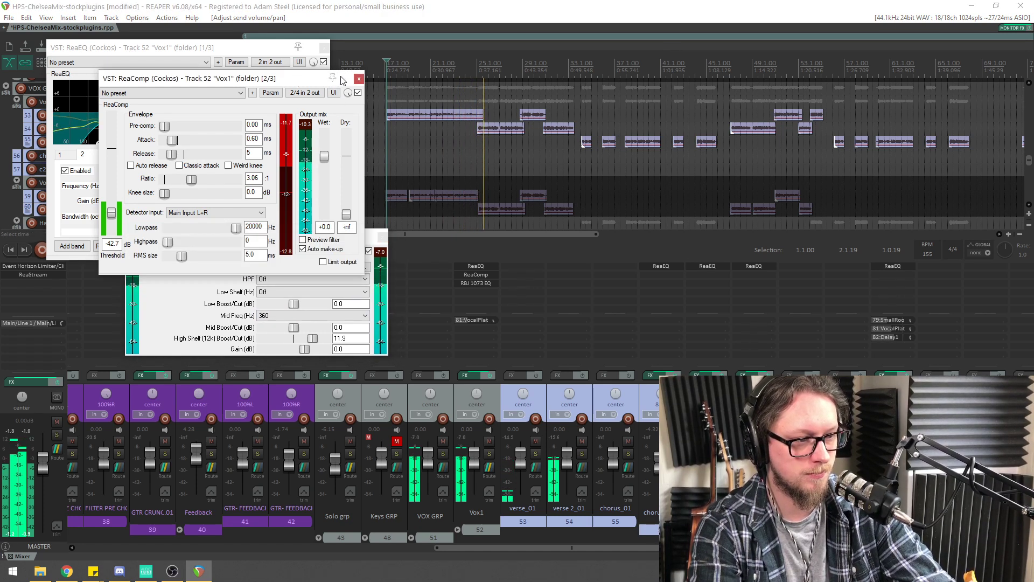
click(358, 79)
click(324, 48)
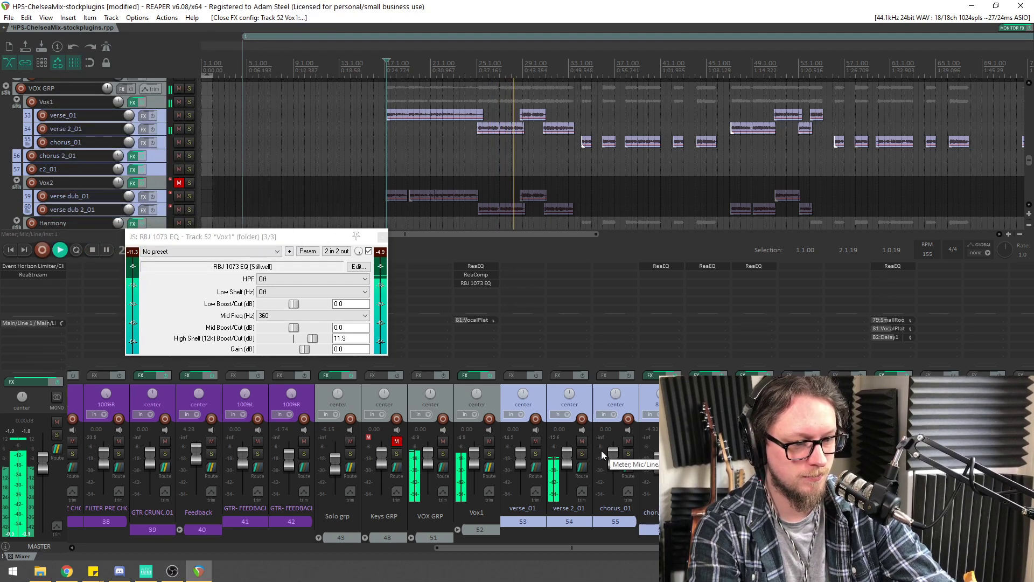
click(306, 240)
drag(304, 237, 296, 238)
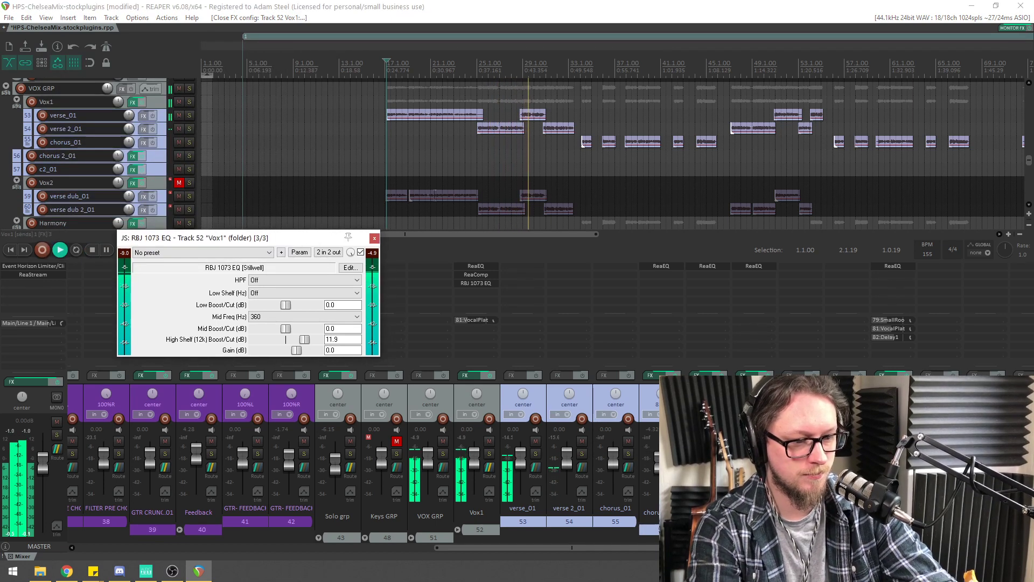
Collapse the Harmony folder's child tracks in the mixer and stop playback
drag(501, 547, 546, 547)
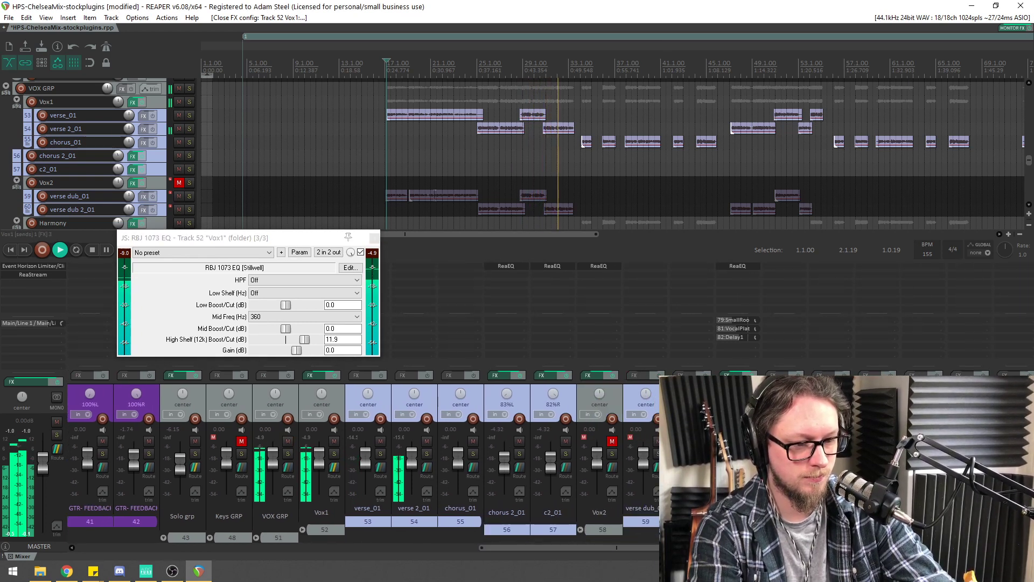
click(719, 529)
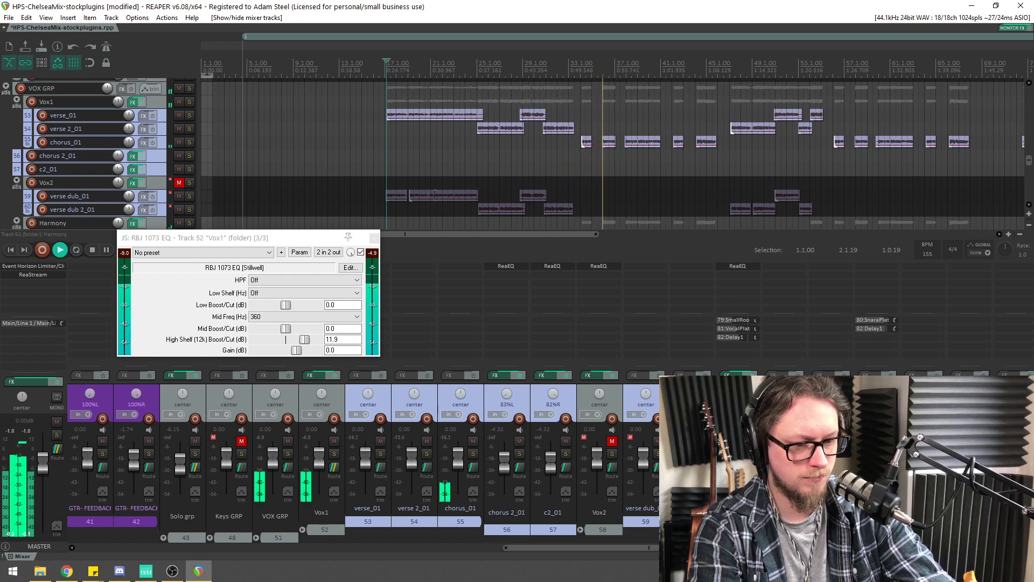
key(space)
Move the pre c hmy_02 l and pre ch hmy_02 r tracks into the Harmony folder, above L_01
drag(1030, 157, 1031, 172)
scroll(581, 188, down, 2)
scroll(581, 189, up, 2)
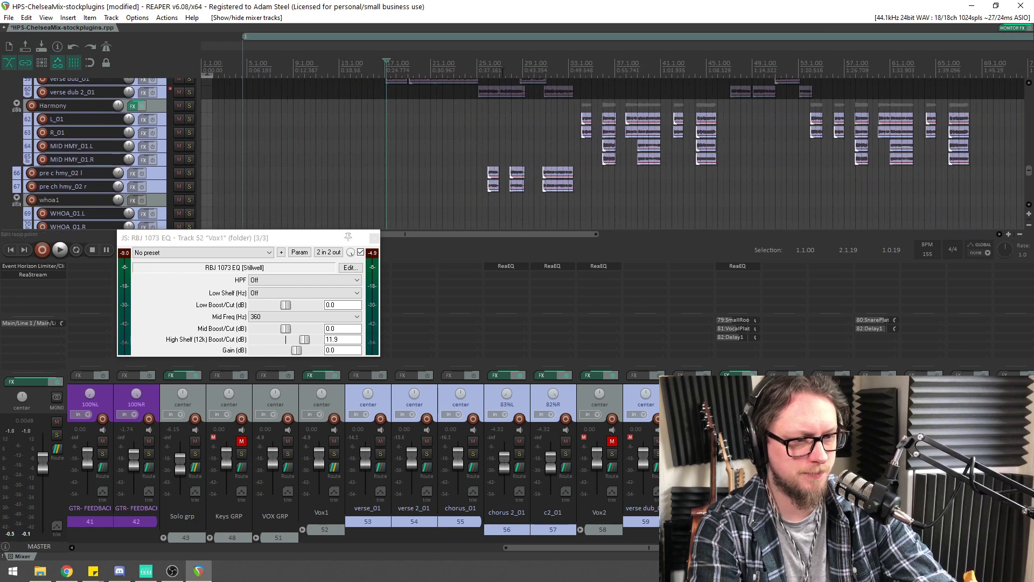
key(space)
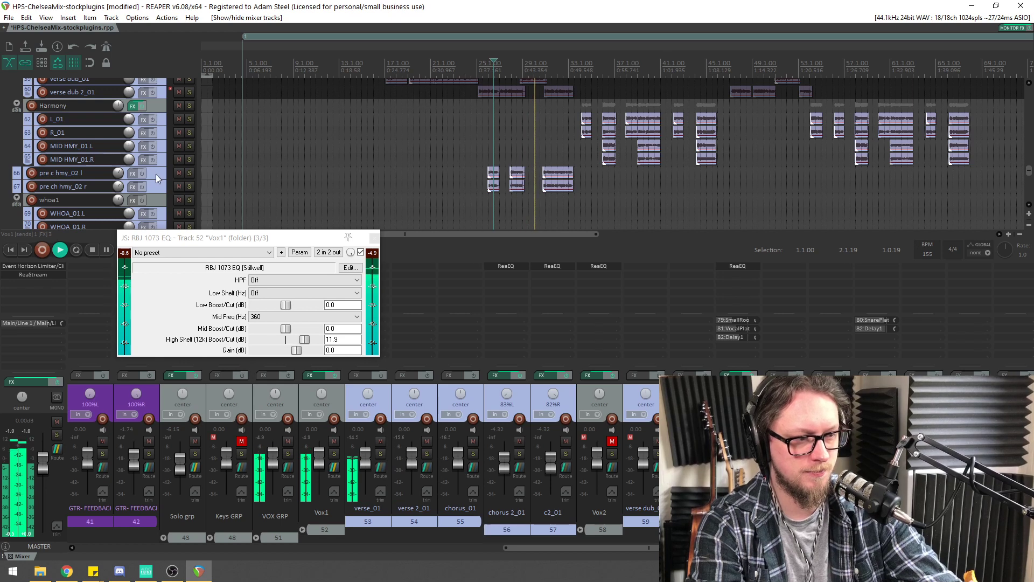
key(space)
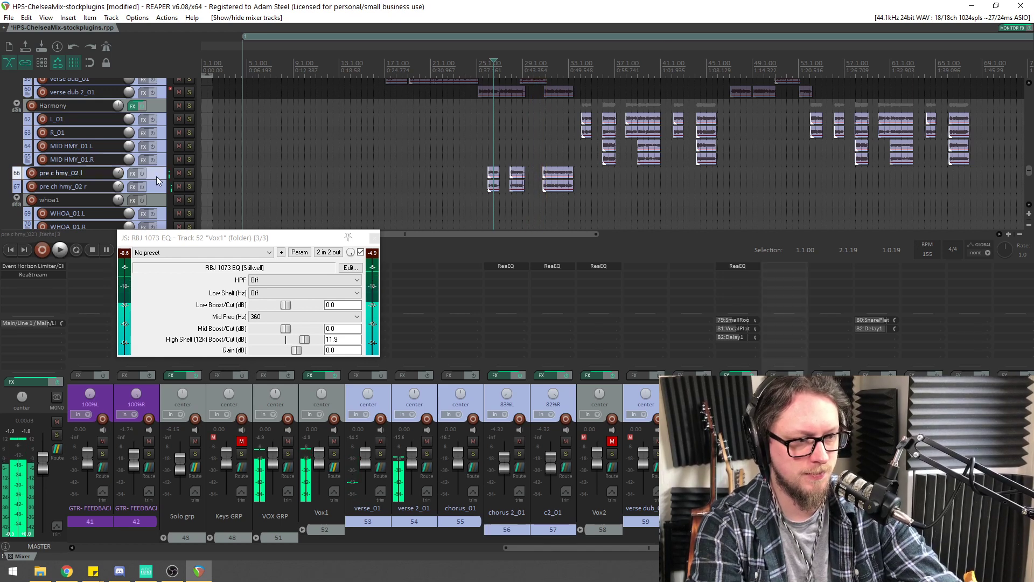
drag(156, 176, 160, 110)
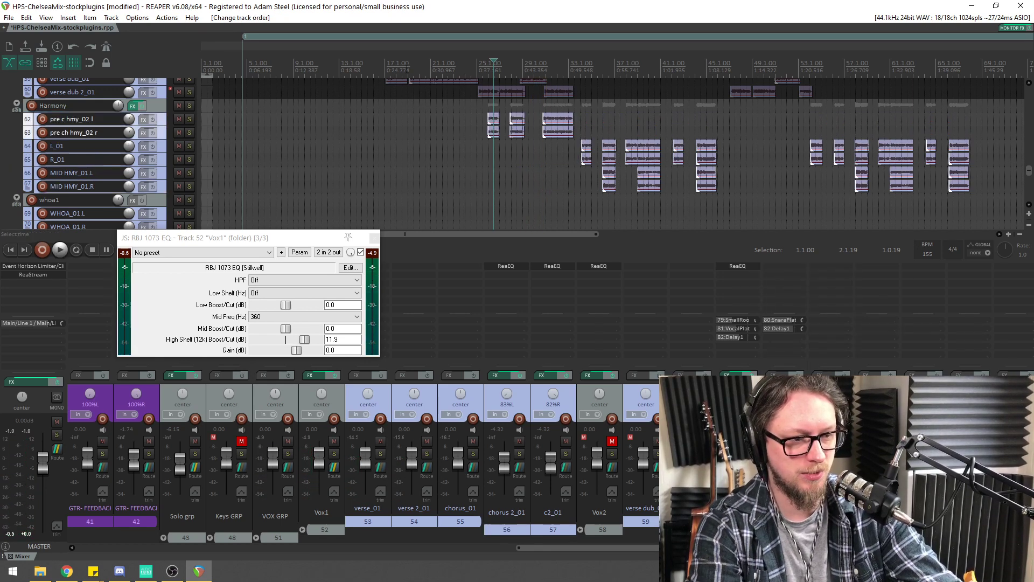
Mute the Harmony folder track while the mix plays
key(space)
click(179, 105)
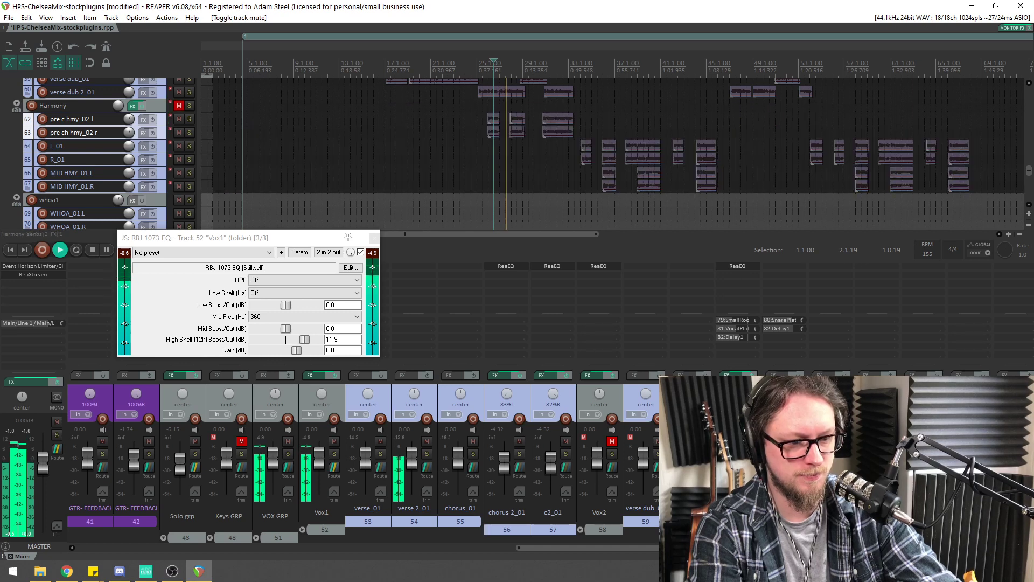
scroll(1031, 181, up, 3)
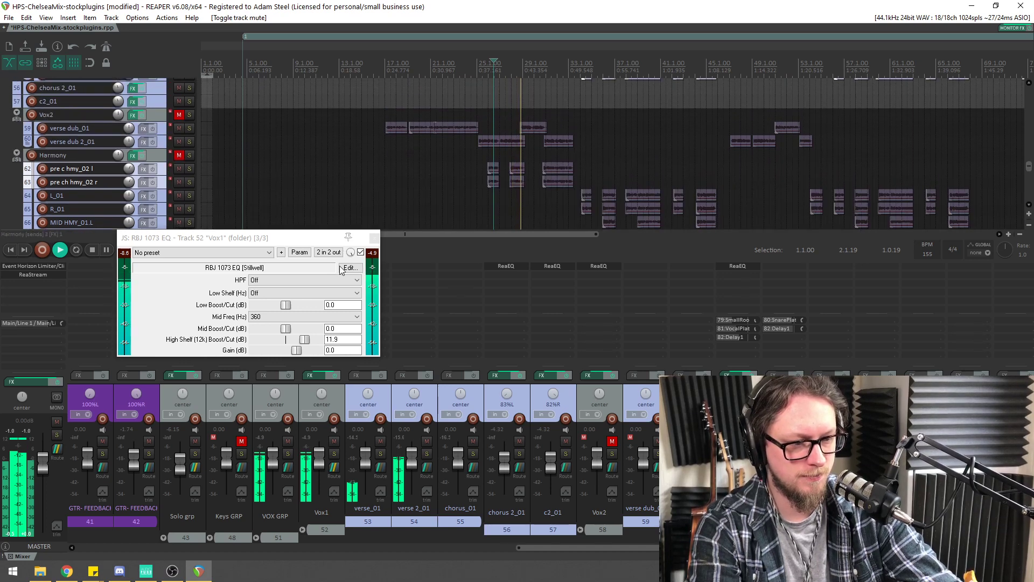
Set the RBJ 1073 EQ's mid frequency on Vox1 to 1.6k with a 1.9 dB boost, checking it against the playing mix
key(space)
click(274, 318)
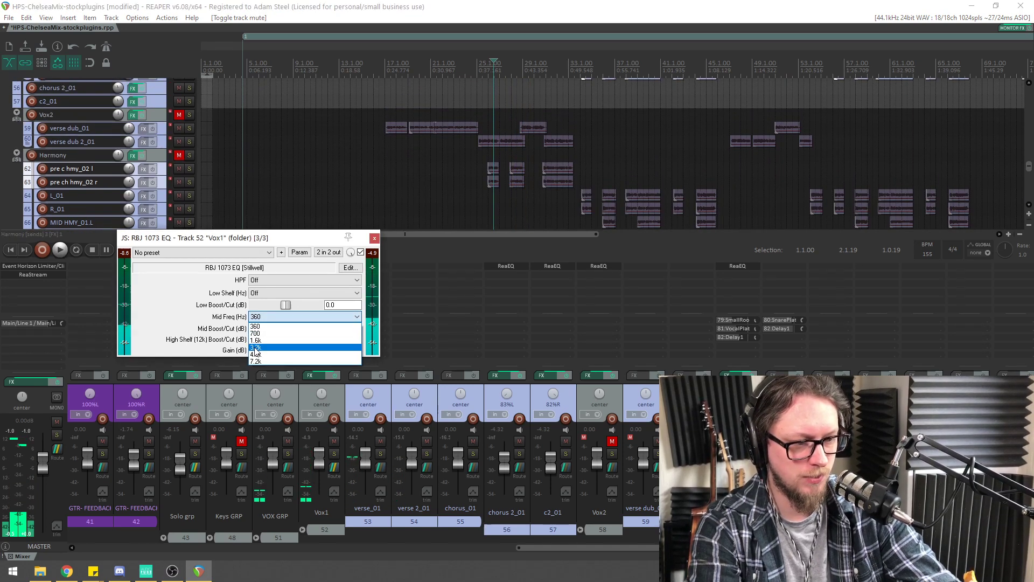
click(273, 311)
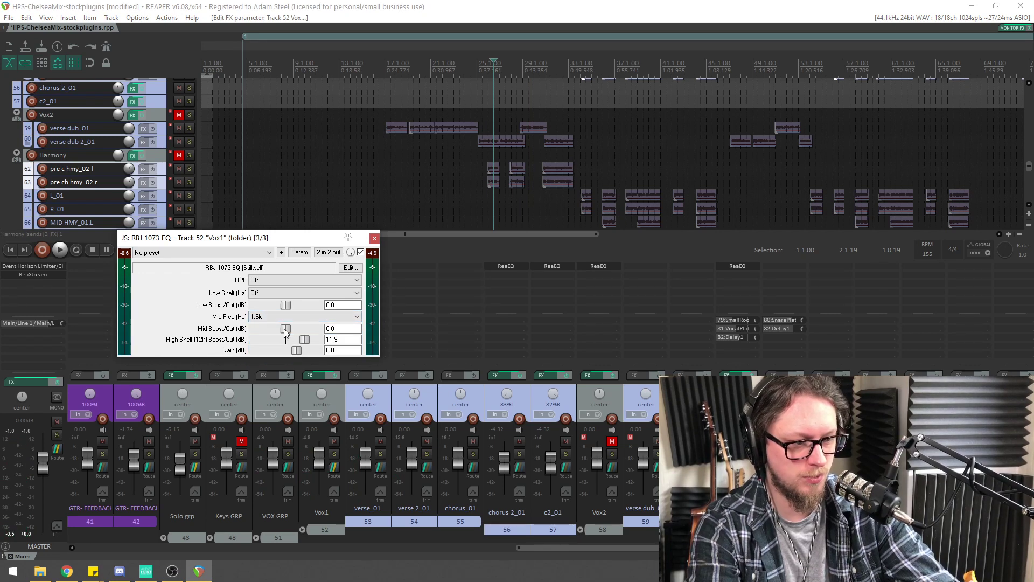
drag(284, 329, 286, 330)
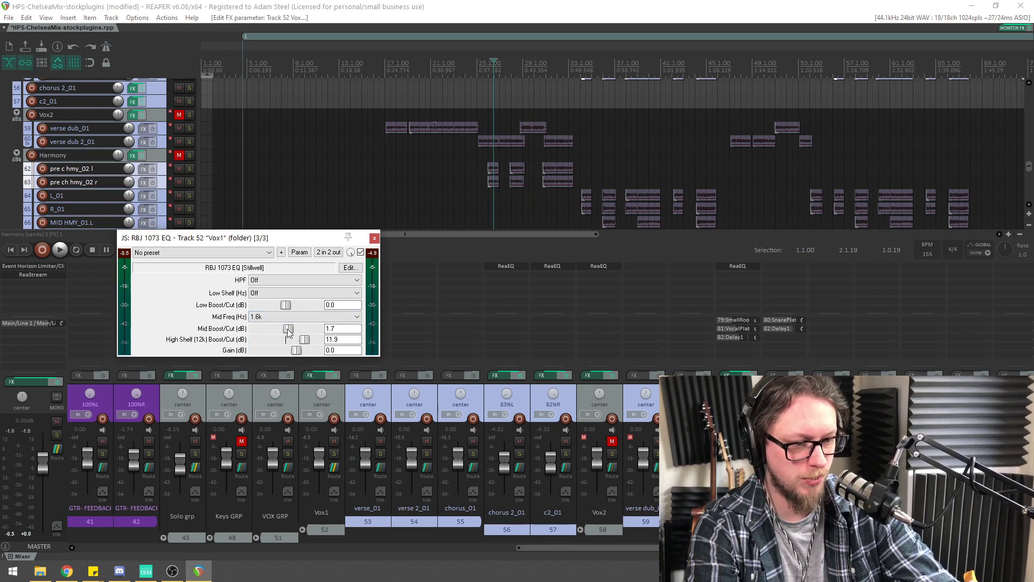
key(space)
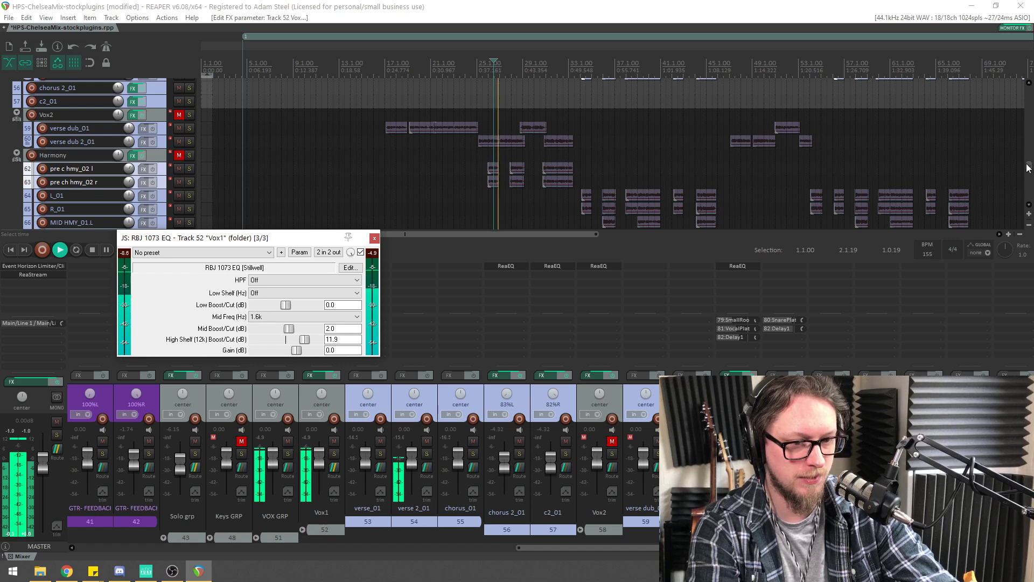
scroll(664, 115, up, 3)
drag(286, 237, 286, 212)
drag(286, 312, 291, 308)
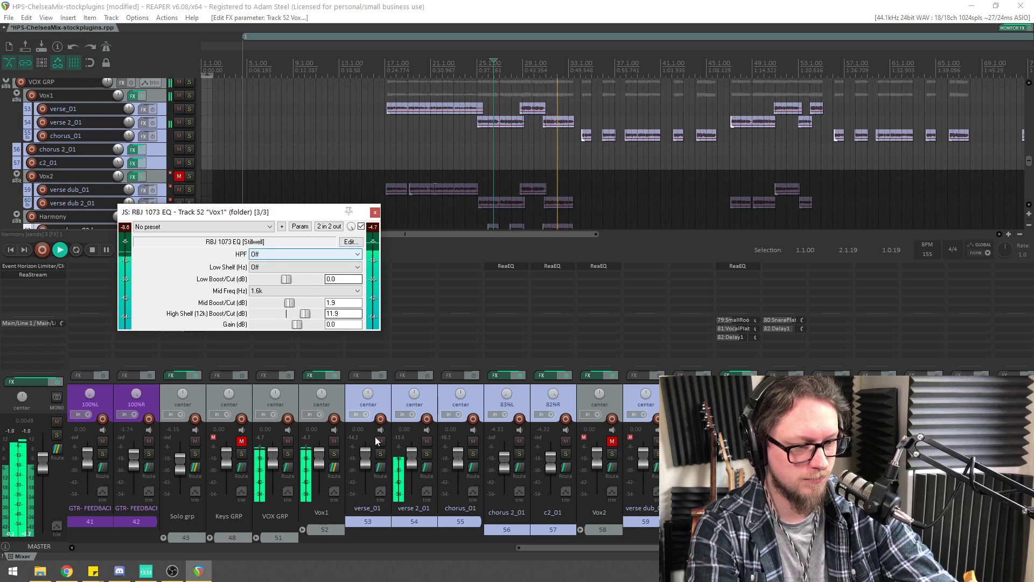
Set the RBJ 1073 EQ's low shelf on Vox1 to 220 Hz with a 2.6 dB boost, playing from the first verse
drag(573, 548, 500, 548)
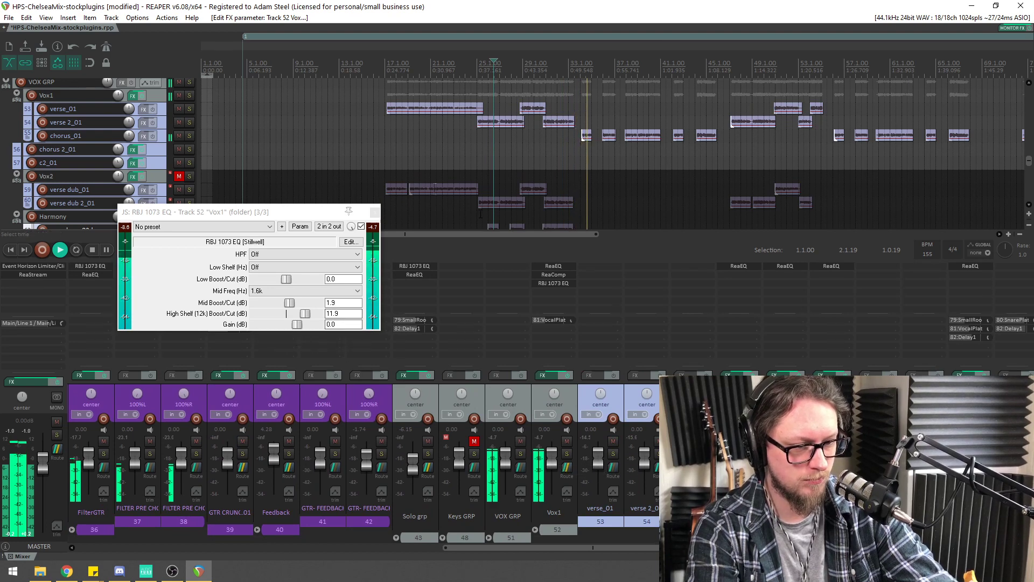
click(383, 124)
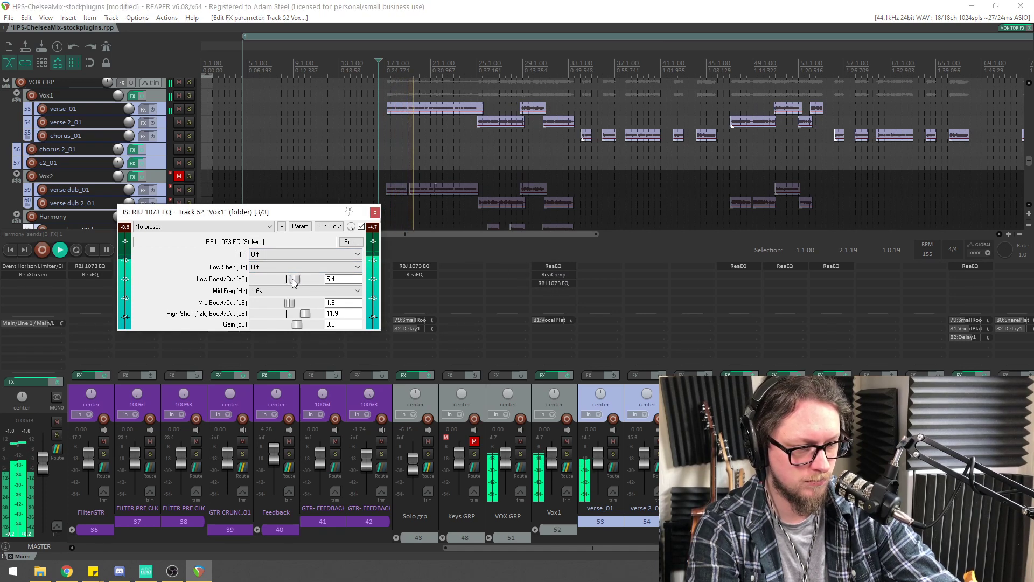
click(287, 267)
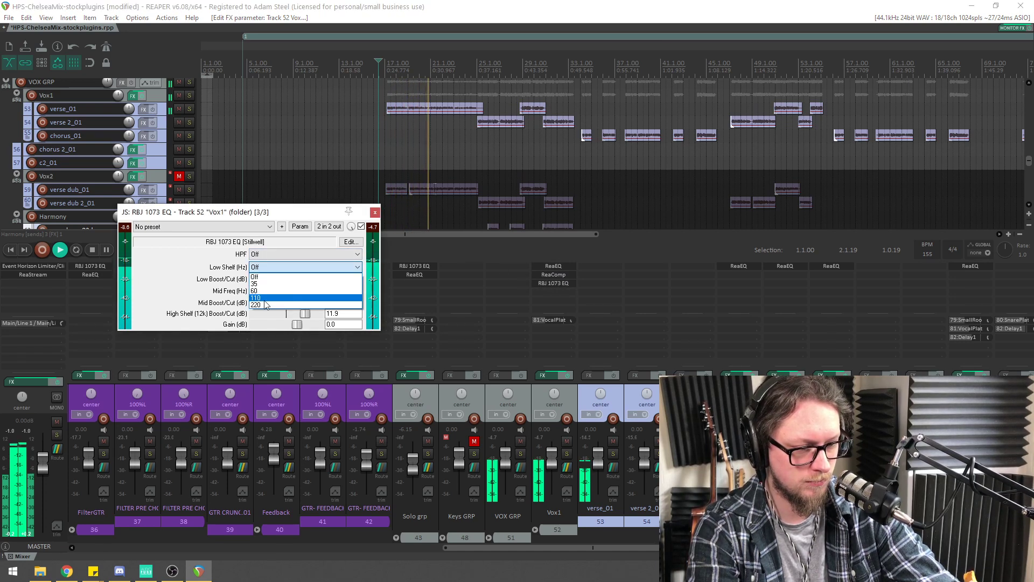
click(288, 286)
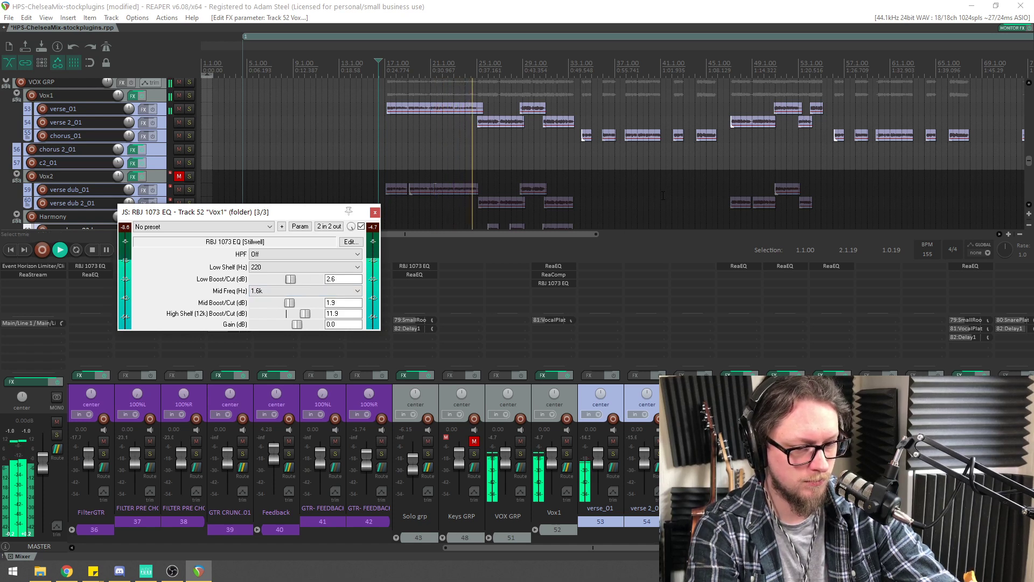
scroll(611, 171, up, 2)
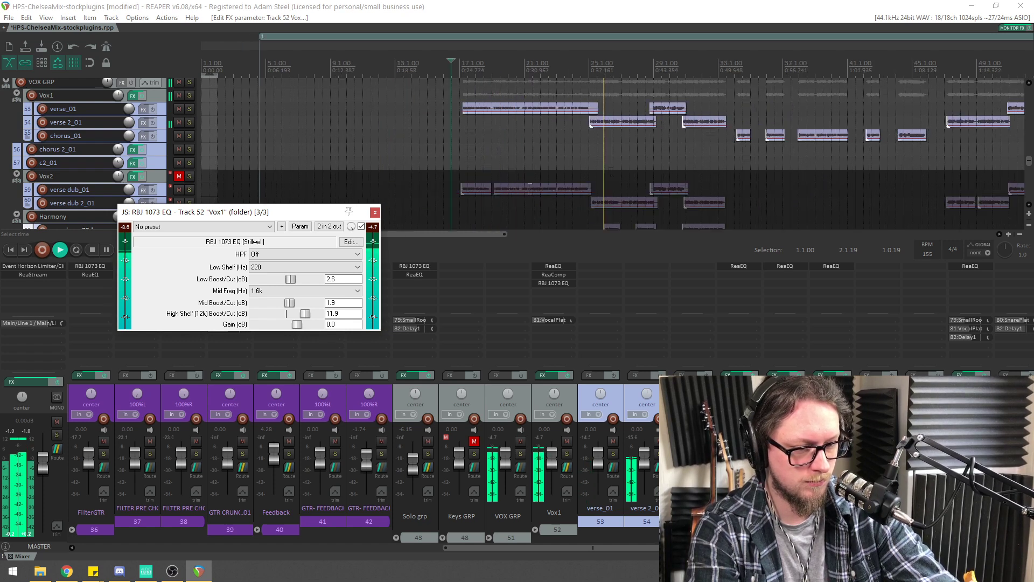
scroll(611, 171, up, 3)
scroll(639, 158, down, 3)
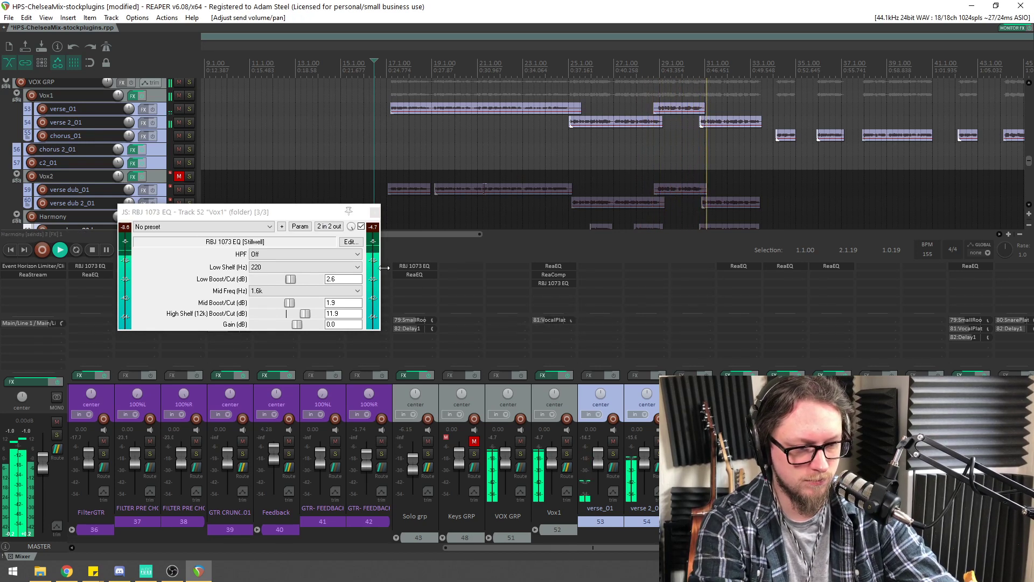
Raise the wet output of ReaComp on Vox1 to +0.9 dB, checking it against the playing mix
drag(319, 212, 294, 180)
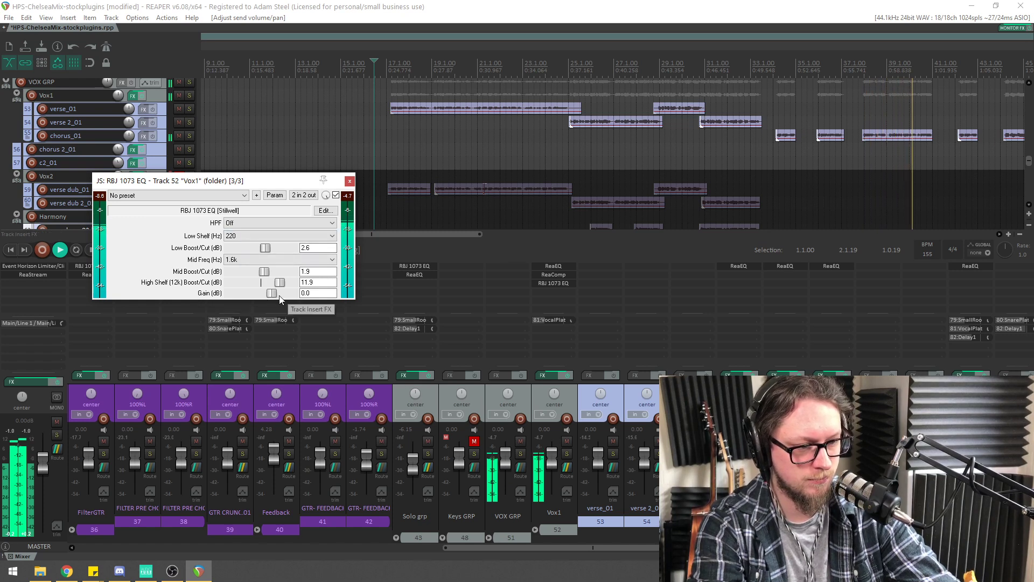
click(555, 273)
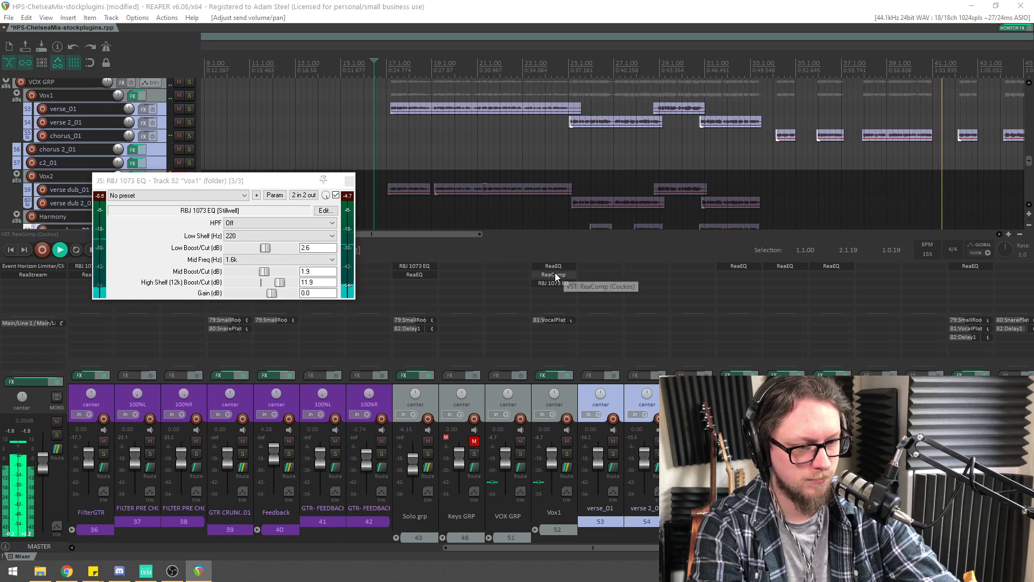
click(555, 272)
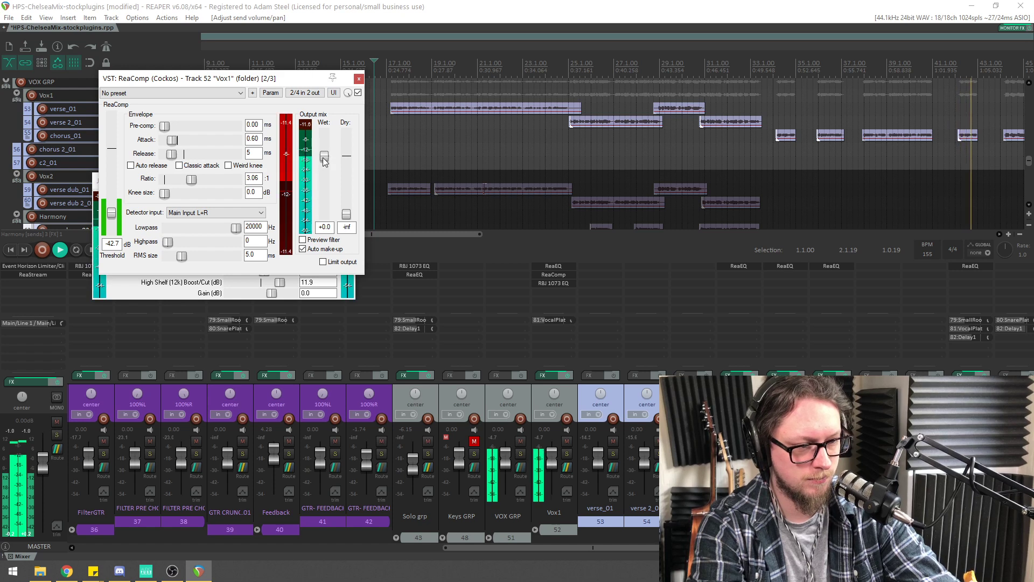
drag(324, 162, 325, 158)
key(space)
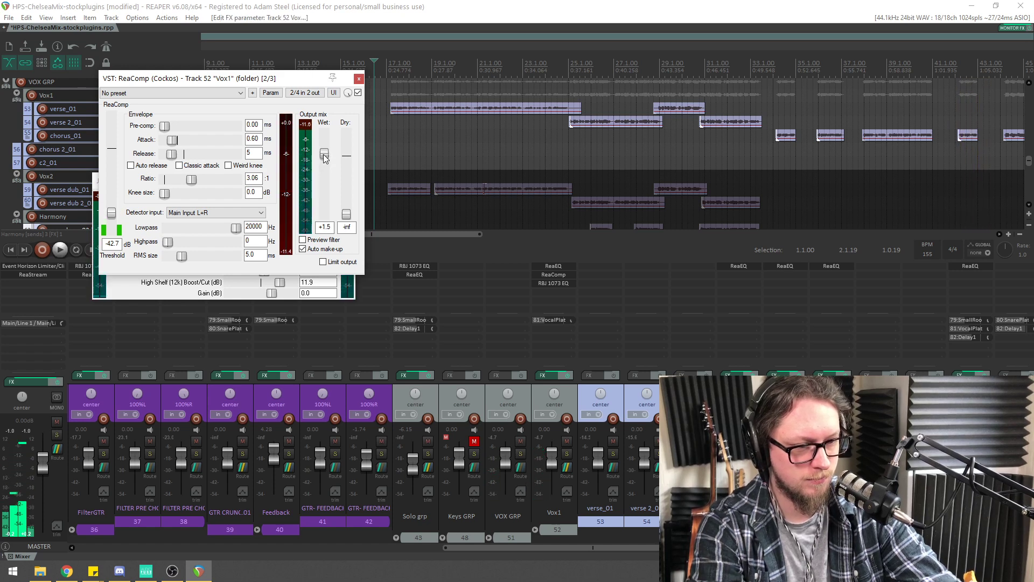
key(space)
drag(324, 157, 325, 160)
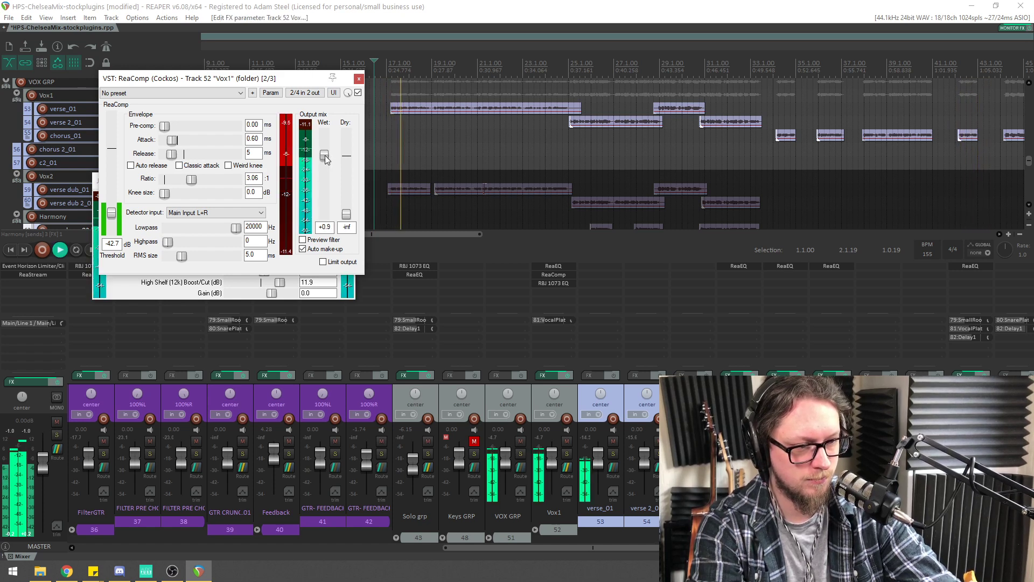
key(space)
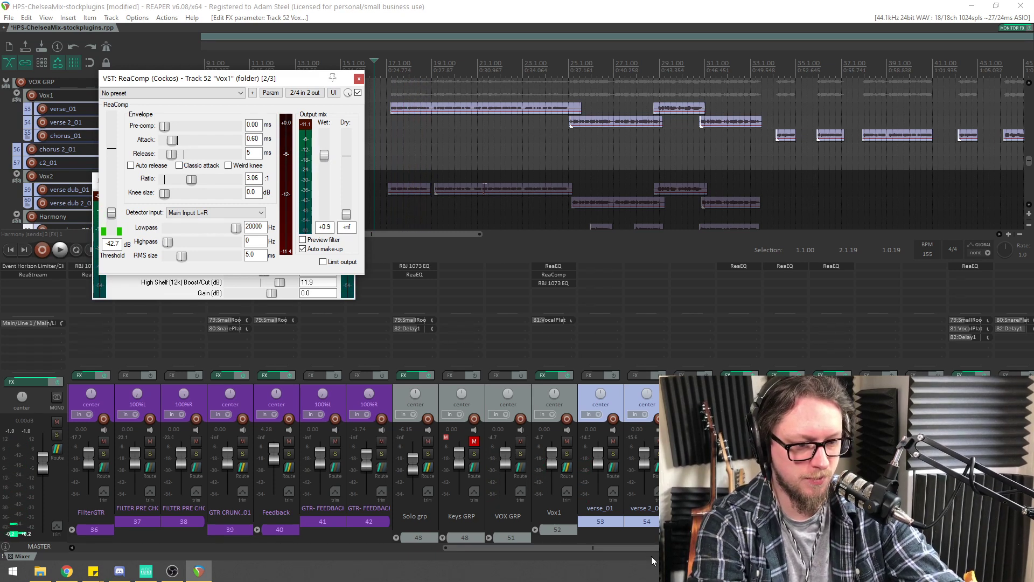
Collapse the Vox1 folder's child tracks in the mixer and close the ReaComp window during playback
click(536, 530)
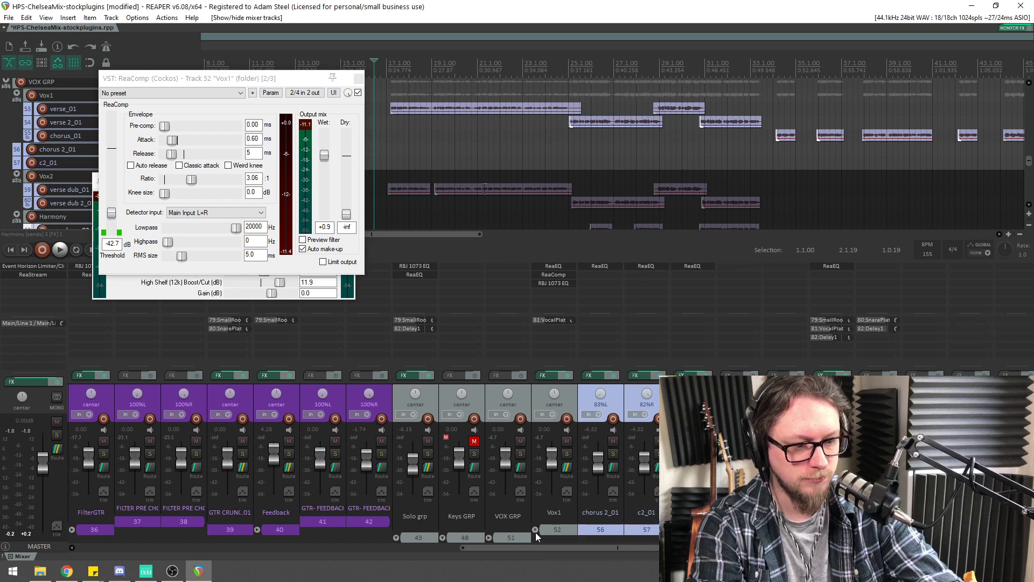
key(space)
scroll(677, 71, down, 3)
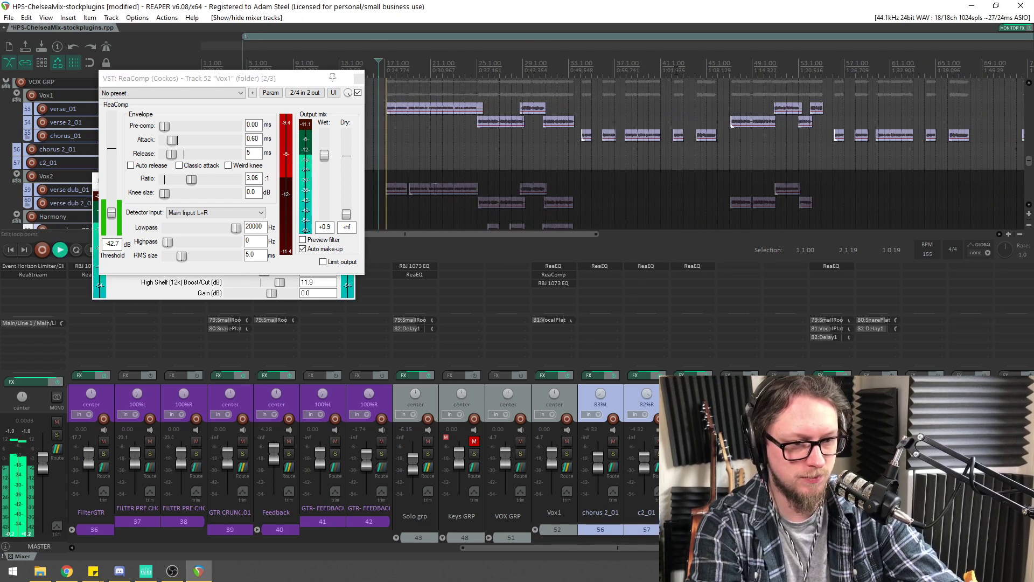
key(Escape)
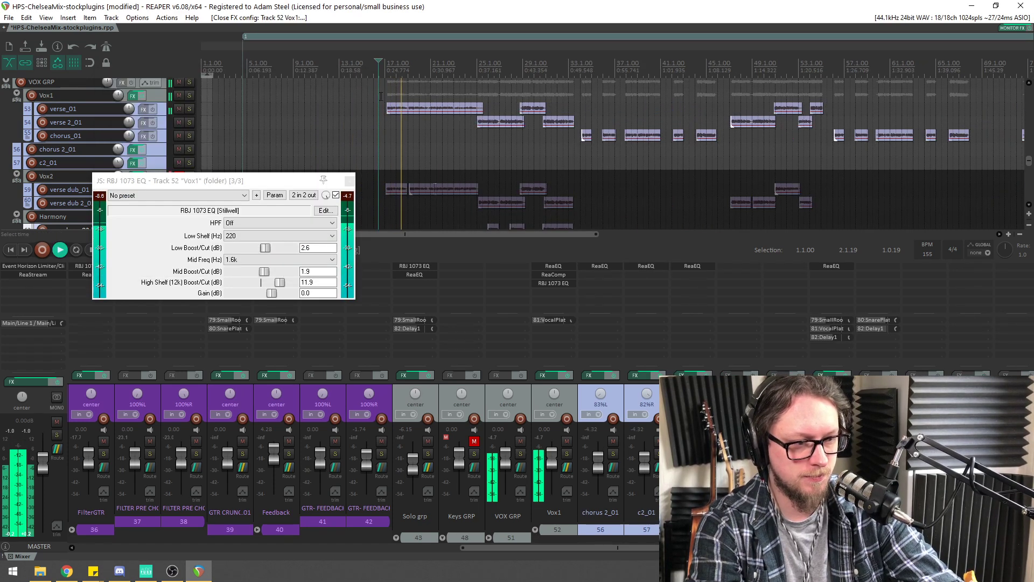
Replace the ReaEQ on chorus 2_01 and c2_01 with copies of Vox1's ReaEQ, ReaComp and RBJ 1073 EQ
scroll(814, 68, down, 2)
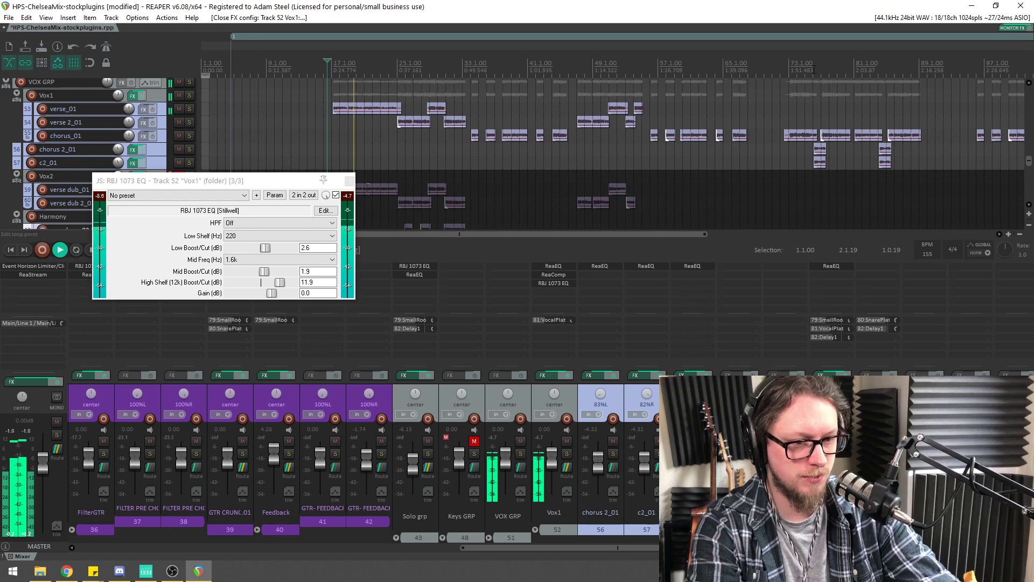
scroll(814, 69, up, 8)
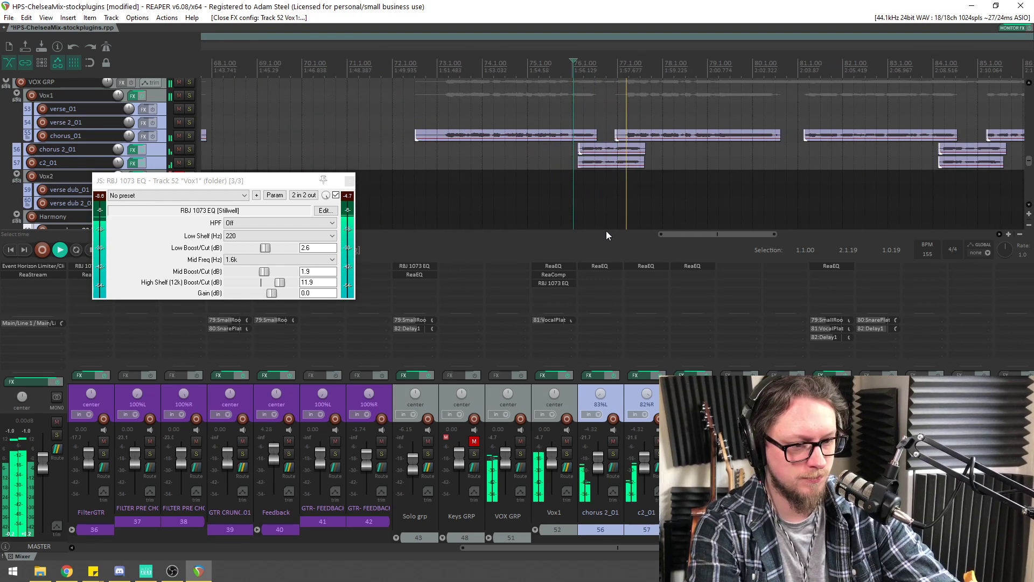
key(space)
click(609, 266)
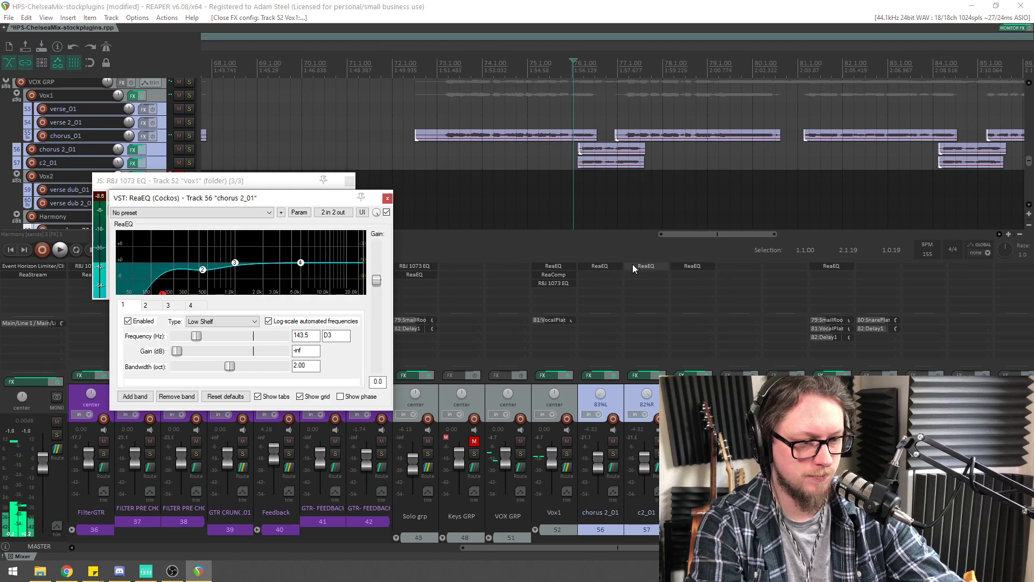
click(633, 265)
alt+click(613, 266)
alt+click(635, 265)
drag(561, 266, 609, 266)
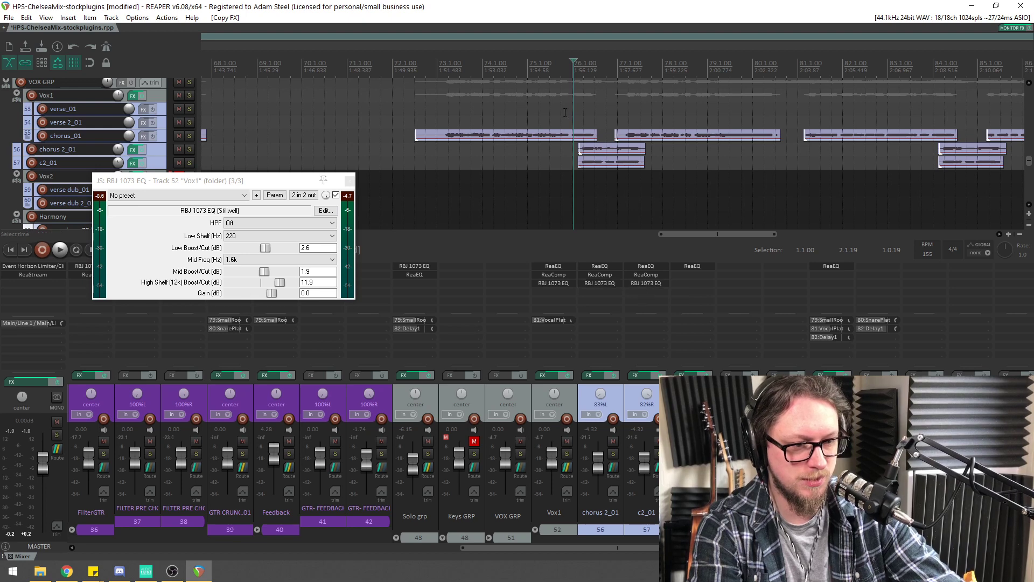
Set the chorus 2_01 volume to -1.41 dB while the chorus plays and close the RBJ 1073 EQ window
key(space)
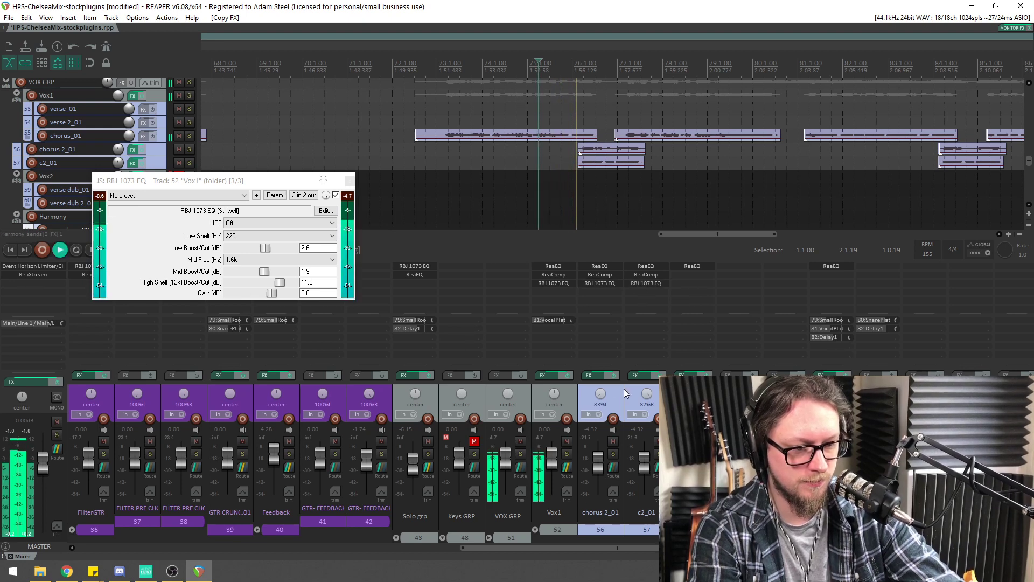
drag(596, 468, 600, 463)
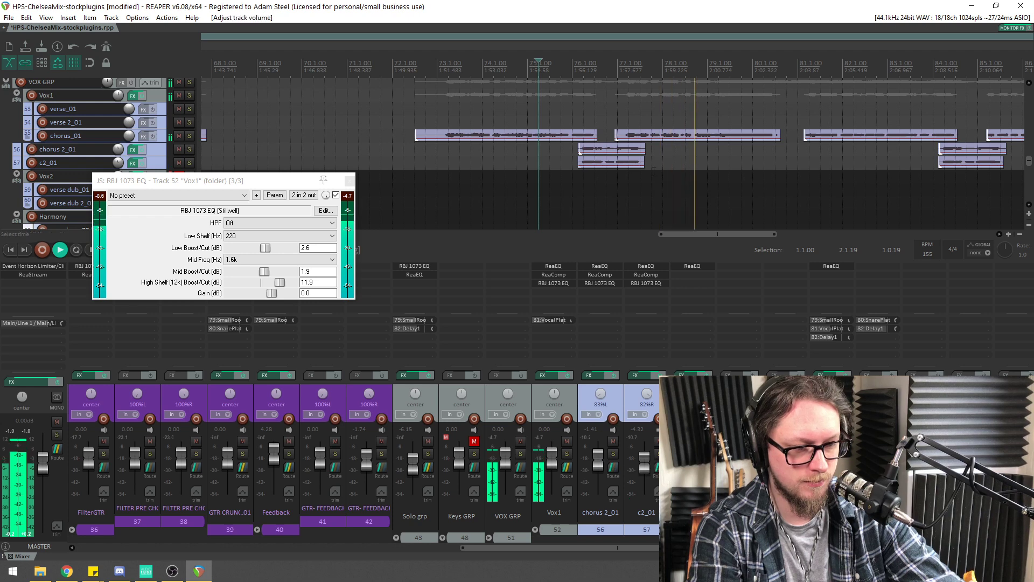
scroll(614, 167, down, 3)
click(350, 181)
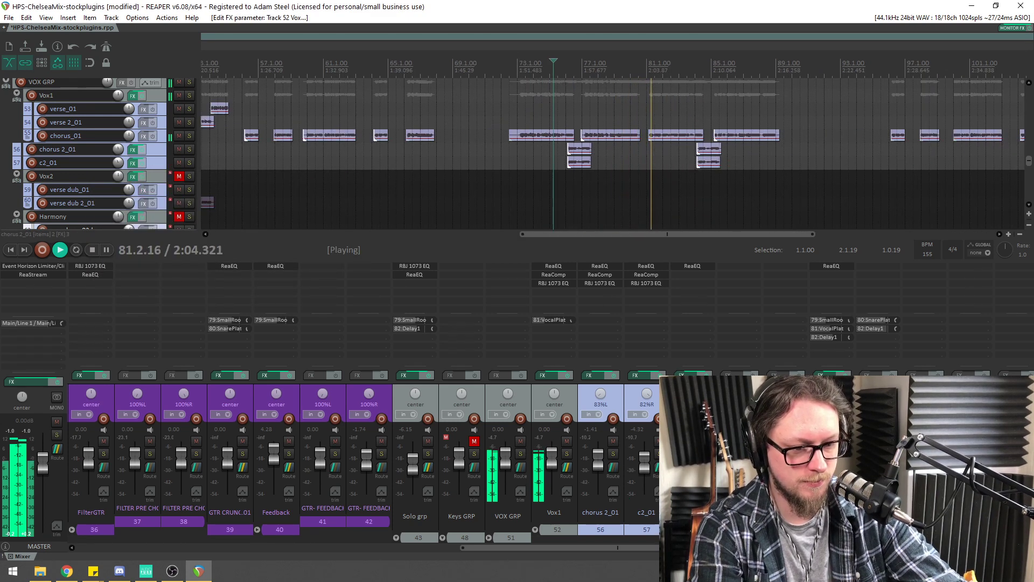
Toggle the mute of the track after Harmony in the mixer, listen through the chorus and save the project
click(891, 441)
scroll(565, 110, down, 2)
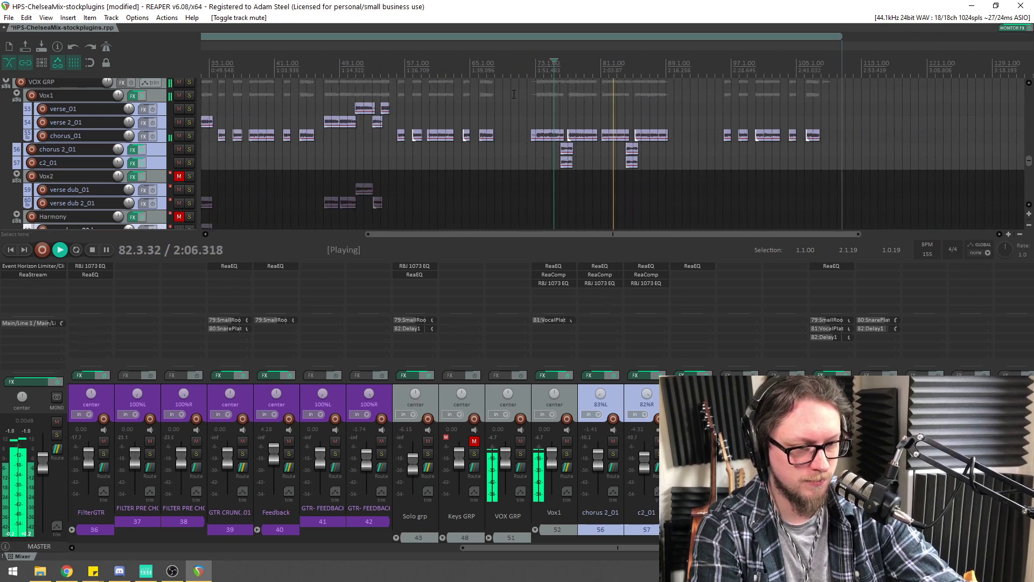
scroll(564, 110, up, 4)
scroll(565, 110, down, 1)
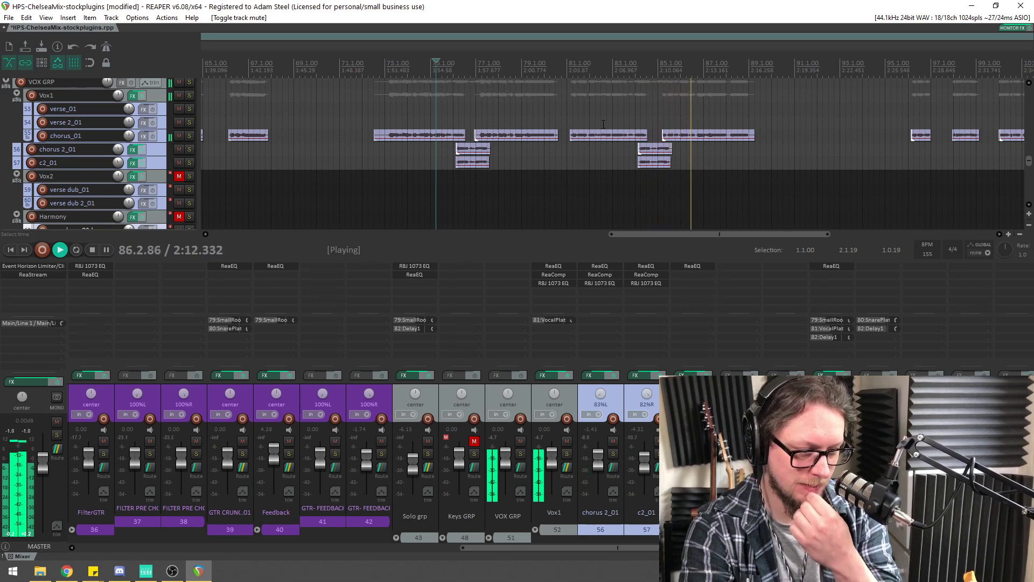
scroll(606, 122, down, 1)
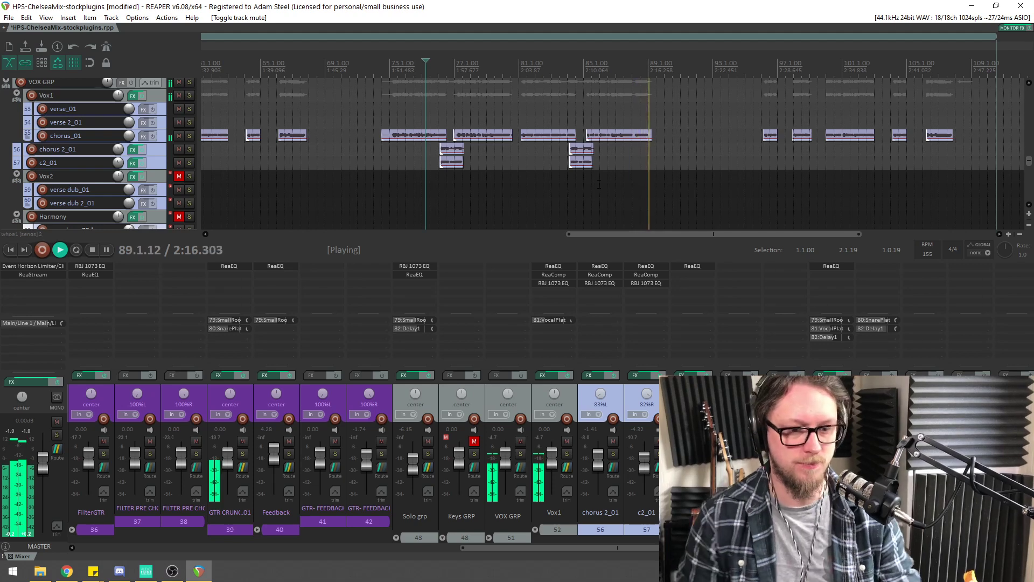
key(ctrl+s)
Audition chorus 2_01 and c2_01 soloed from bar 76, and clear their solo when playback is stopped
scroll(605, 220, down, 4)
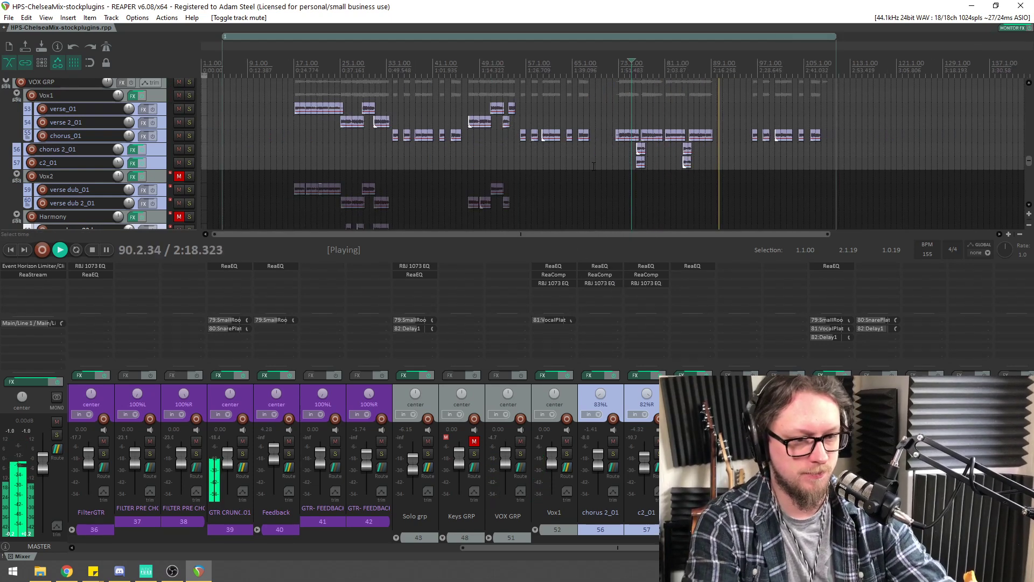
key(space)
click(306, 67)
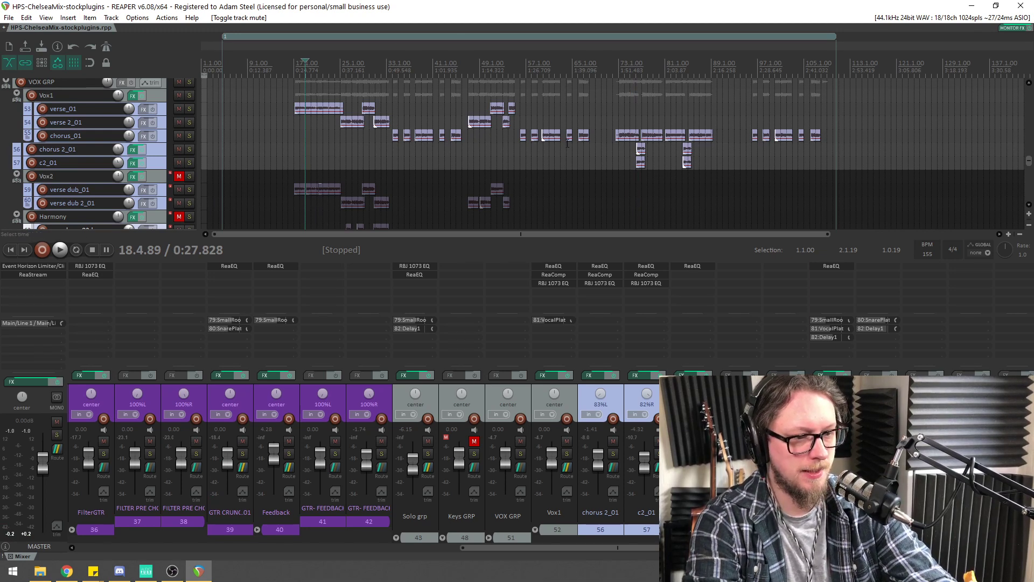
scroll(634, 67, up, 5)
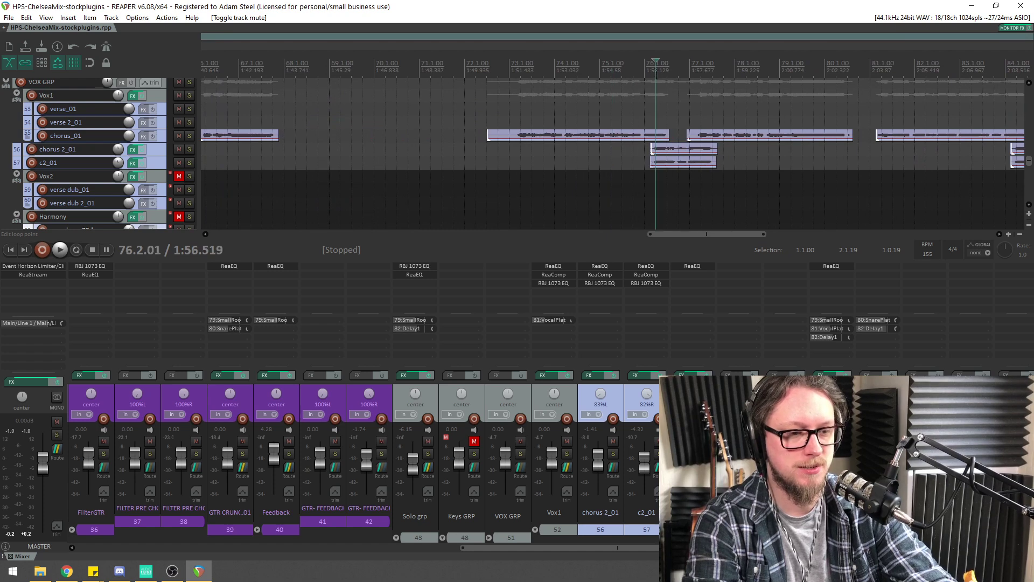
scroll(591, 92, down, 3)
click(189, 149)
key(space)
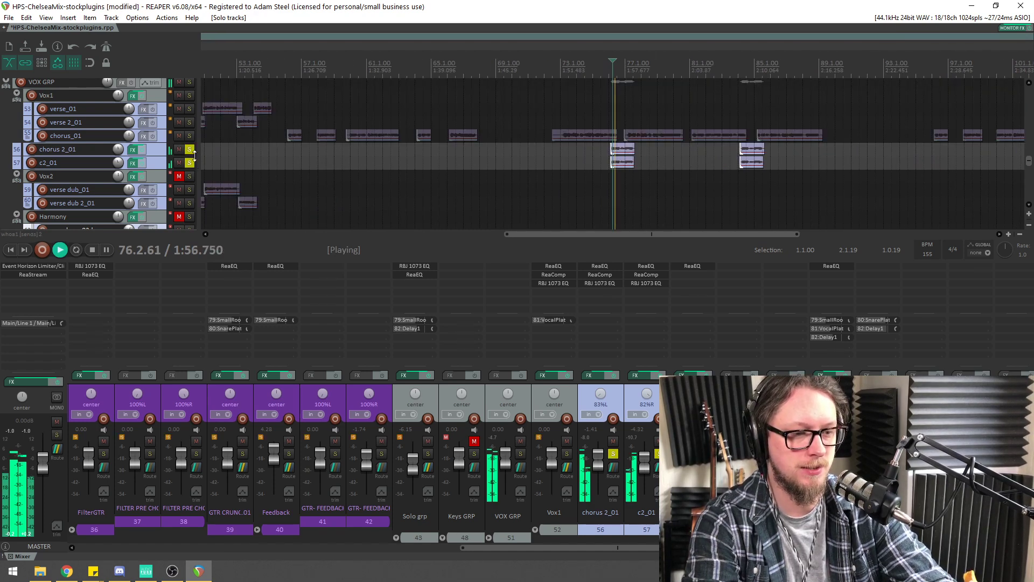
key(space)
click(189, 149)
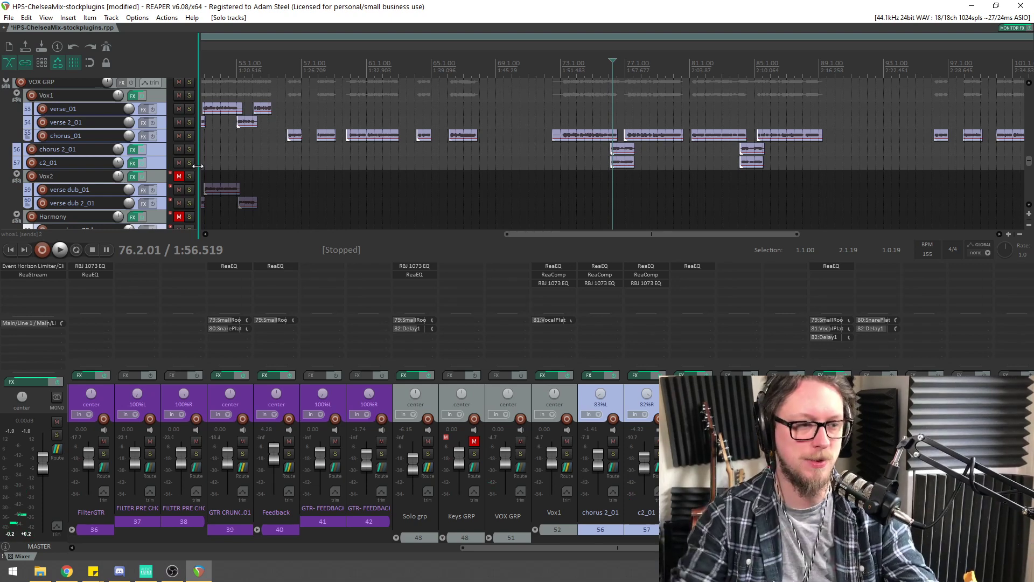
Solo the Vox2 folder track and play it from the start of the first verse at bar 17
scroll(502, 96, down, 3)
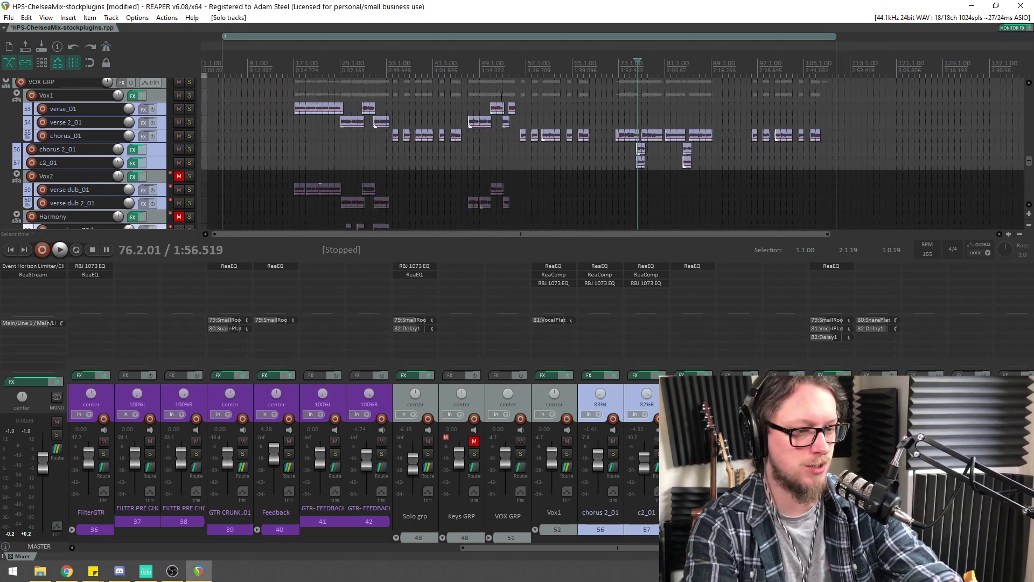
click(297, 63)
scroll(418, 144, up, 3)
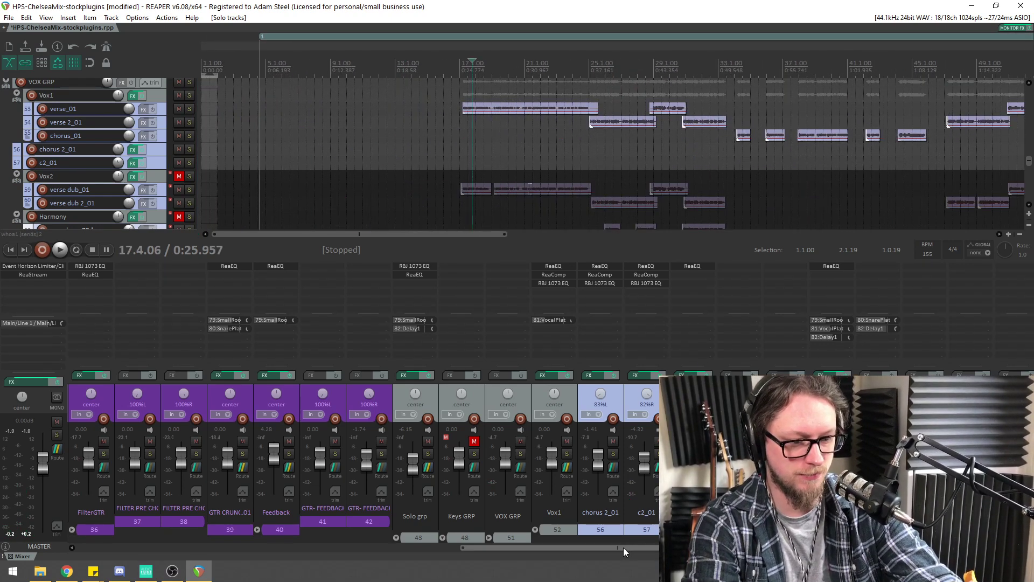
scroll(624, 552, right, 4)
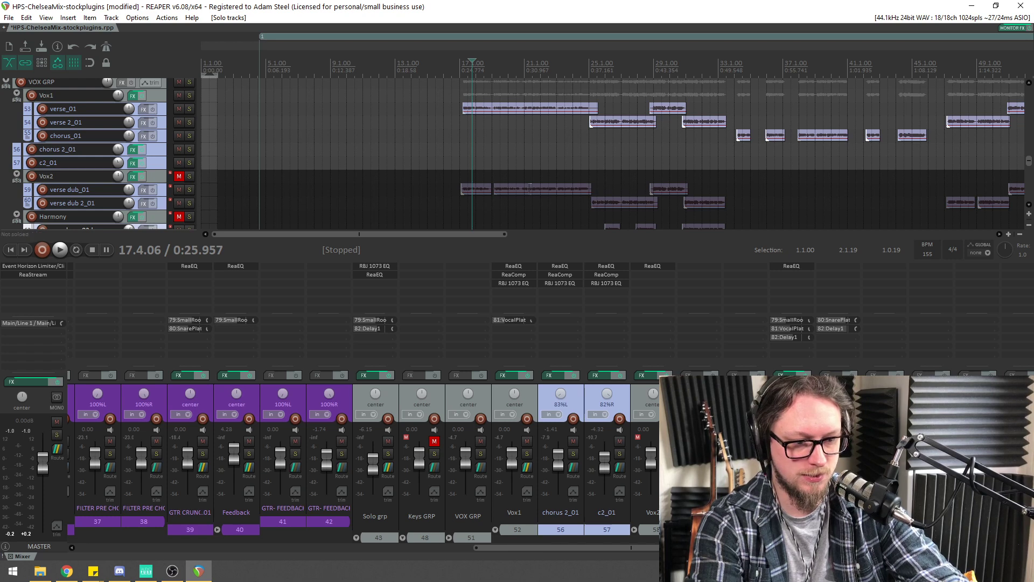
click(189, 176)
key(space)
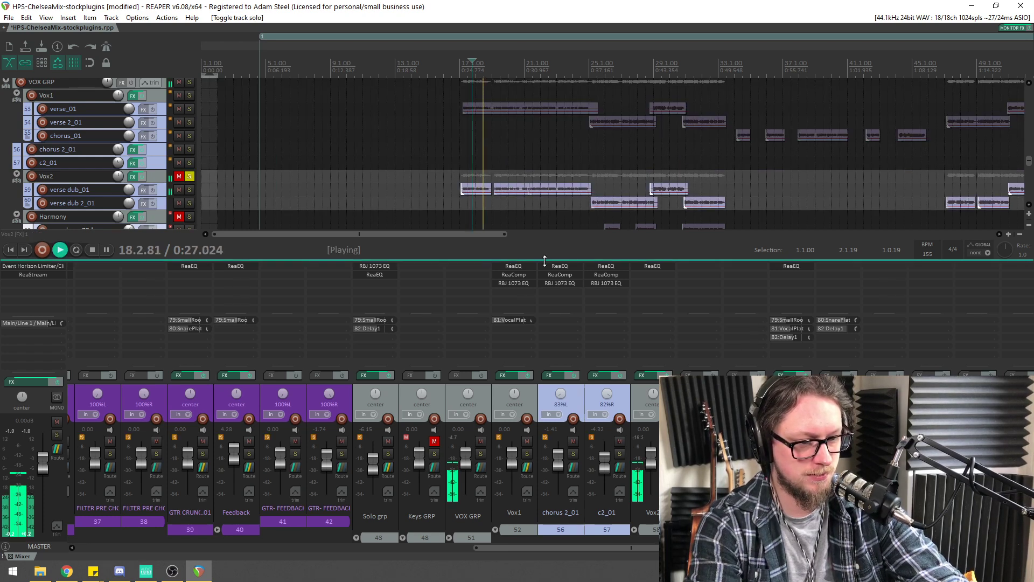
Stop playback, remove Vox2's old ReaEQ and finish copying c2_01's effects chain to Vox2 with the RBJ 1073 EQ
key(space)
alt+click(654, 266)
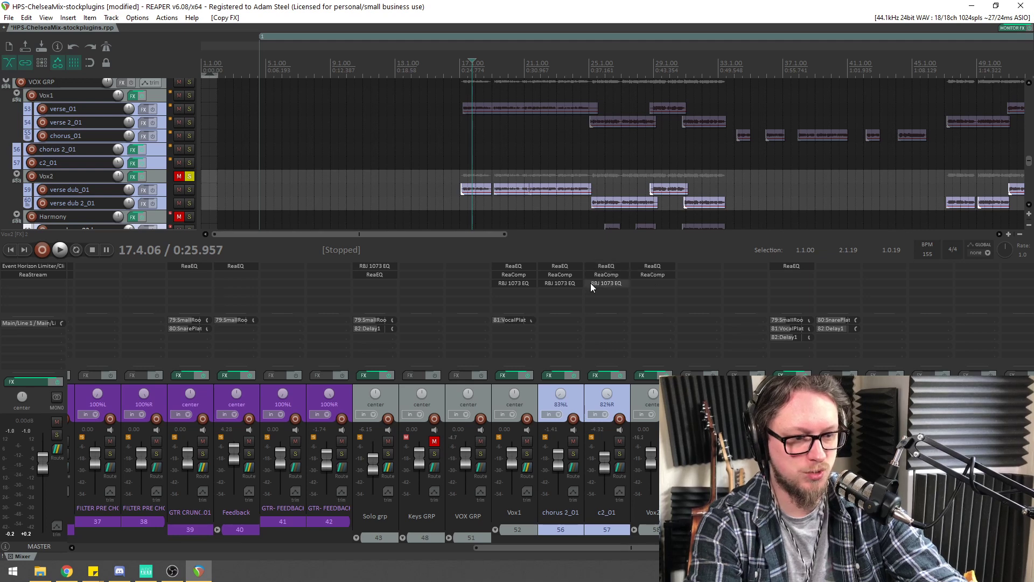
drag(591, 284, 648, 289)
Add MDA Pseudo-Stereo to the end of Vox2's effects chain and set its Amount/Type to 100 during playback
click(655, 290)
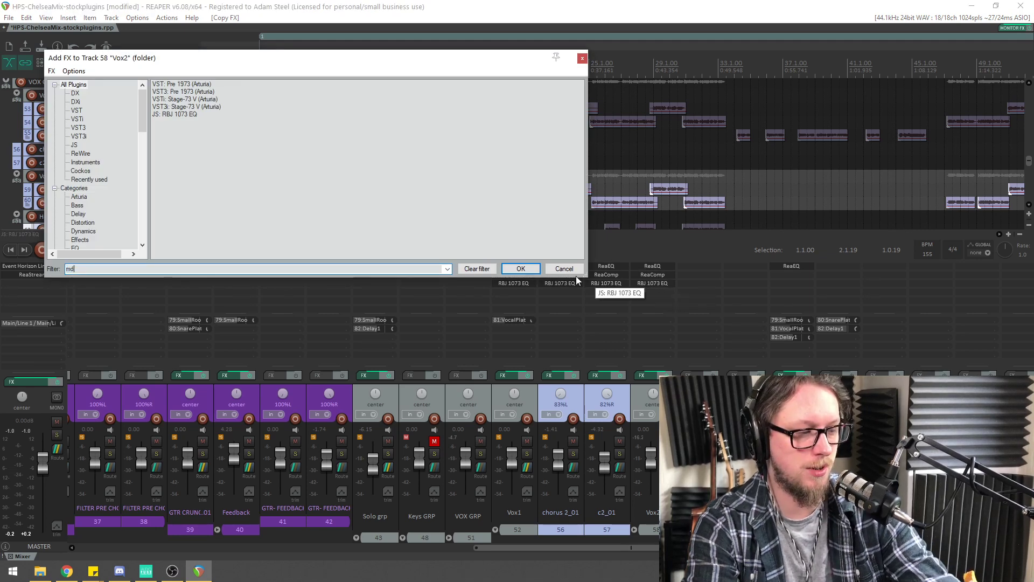
text(mda)
double_click(180, 85)
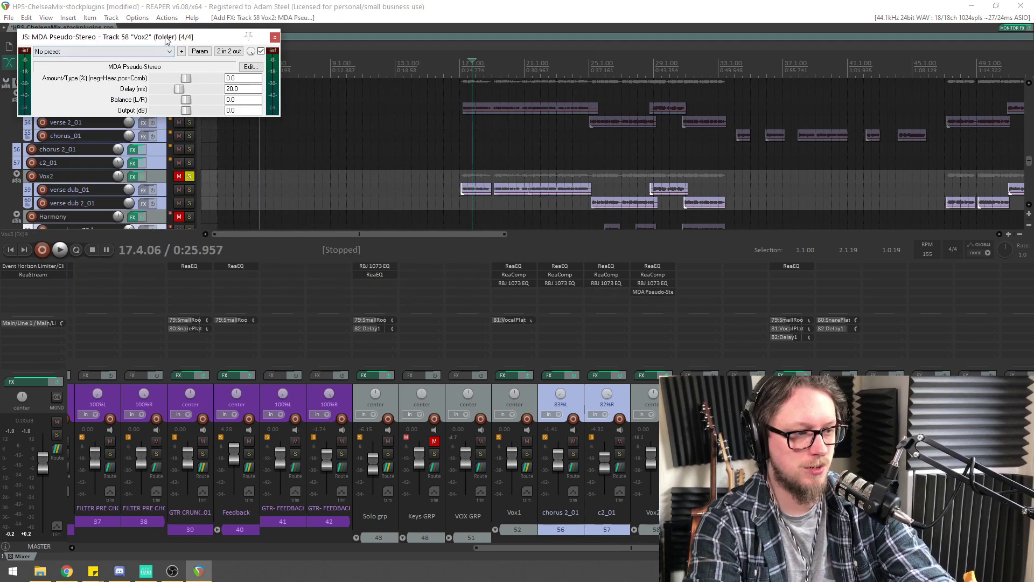
drag(166, 41, 231, 157)
key(space)
drag(253, 194, 291, 204)
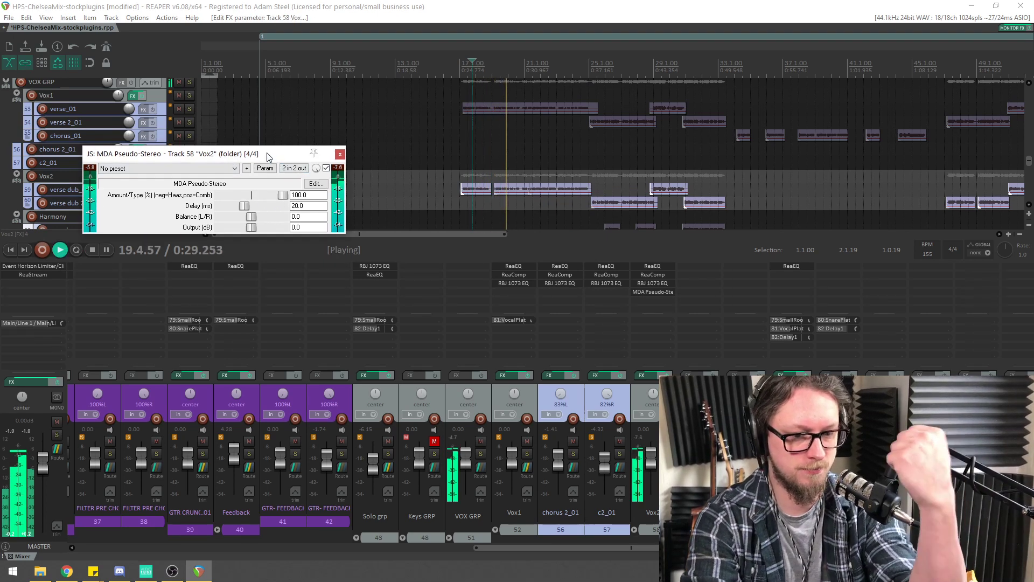
drag(203, 156, 200, 207)
Audition the soloed Vox2 doubles with the widening effect, replaying the second verse dub_01 item from around bar 20
scroll(483, 127, up, 2)
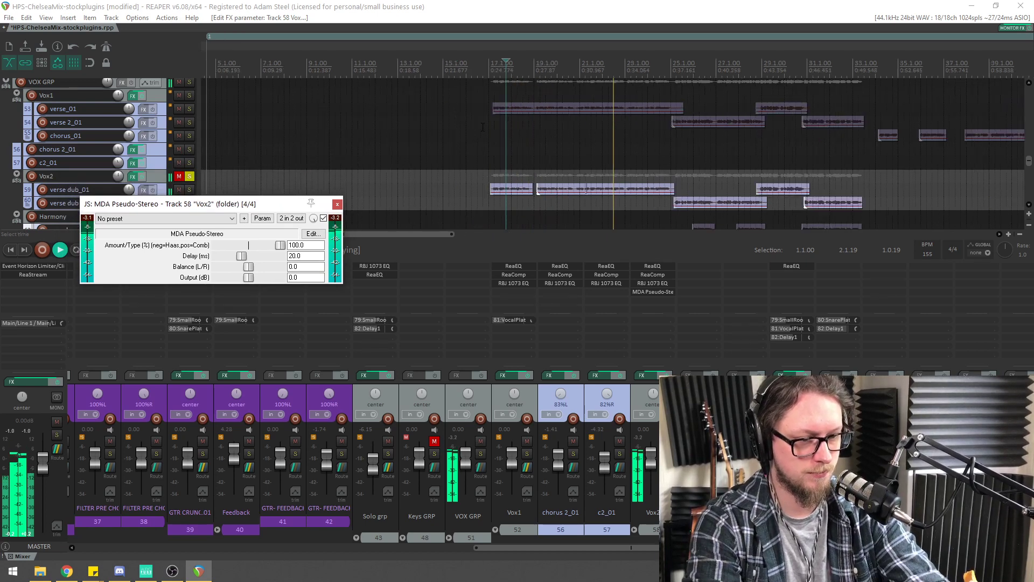
scroll(483, 128, up, 4)
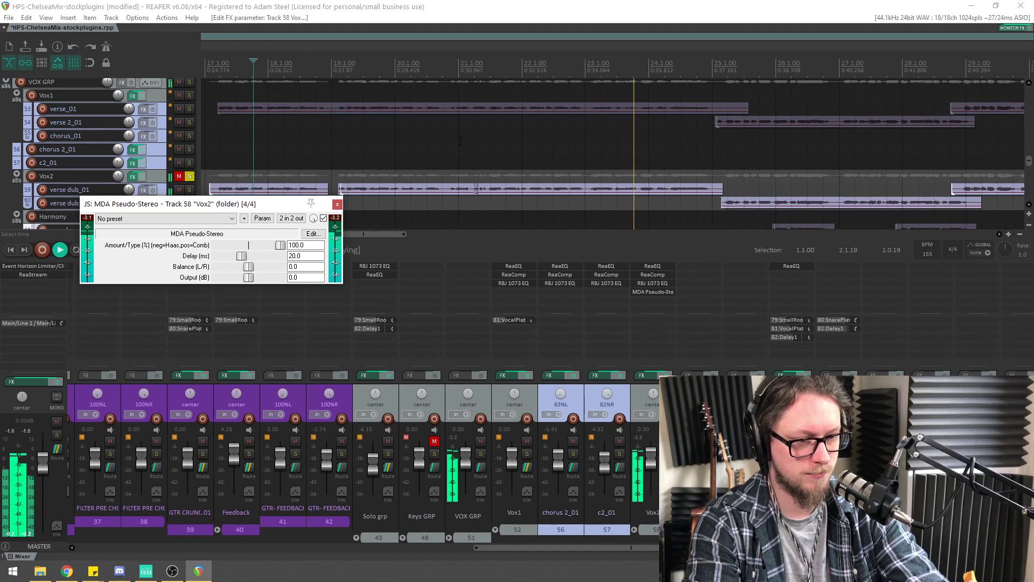
scroll(460, 141, down, 2)
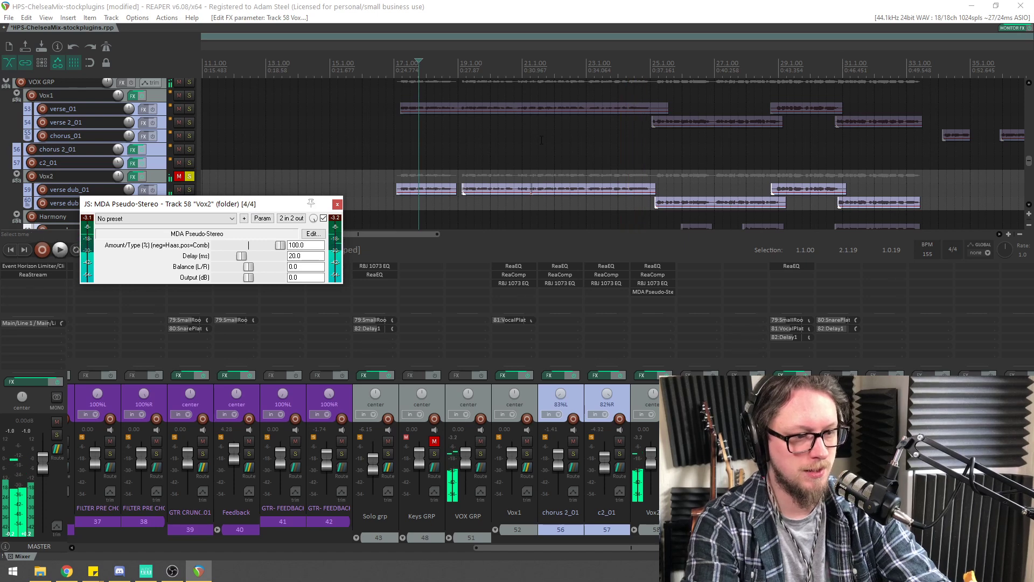
scroll(712, 188, up, 2)
click(729, 189)
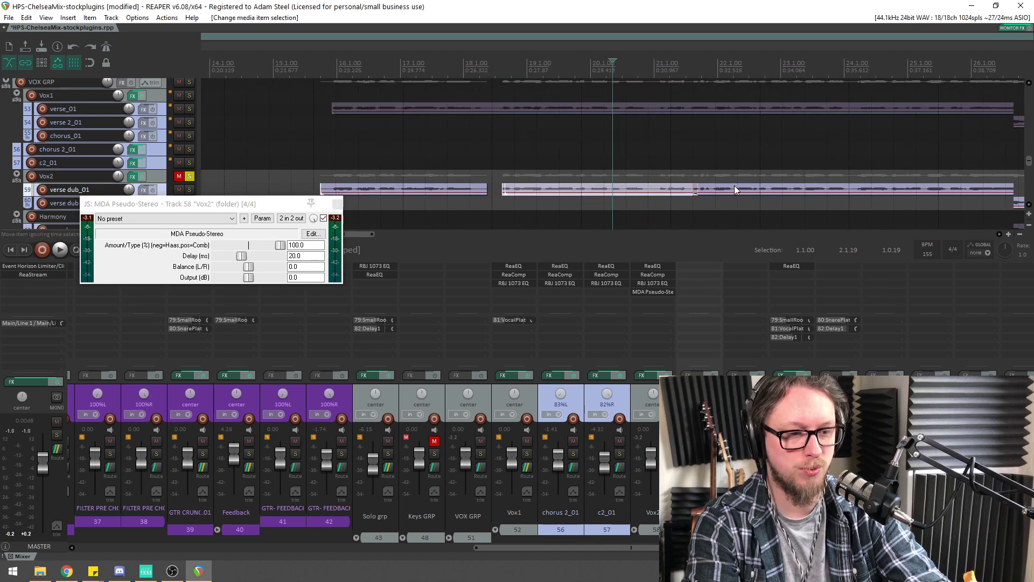
scroll(735, 189, up, 2)
key(space)
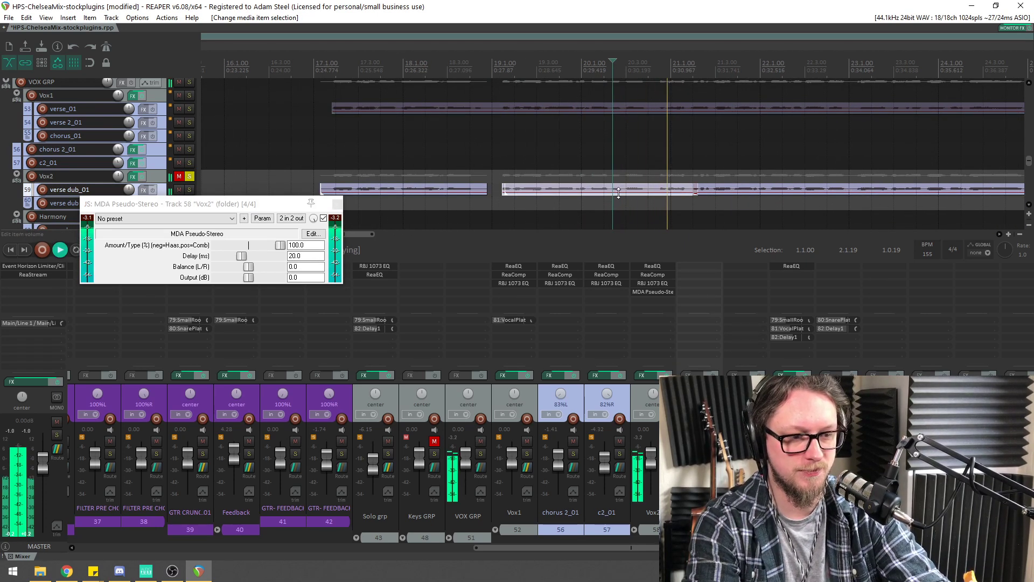
scroll(618, 192, down, 2)
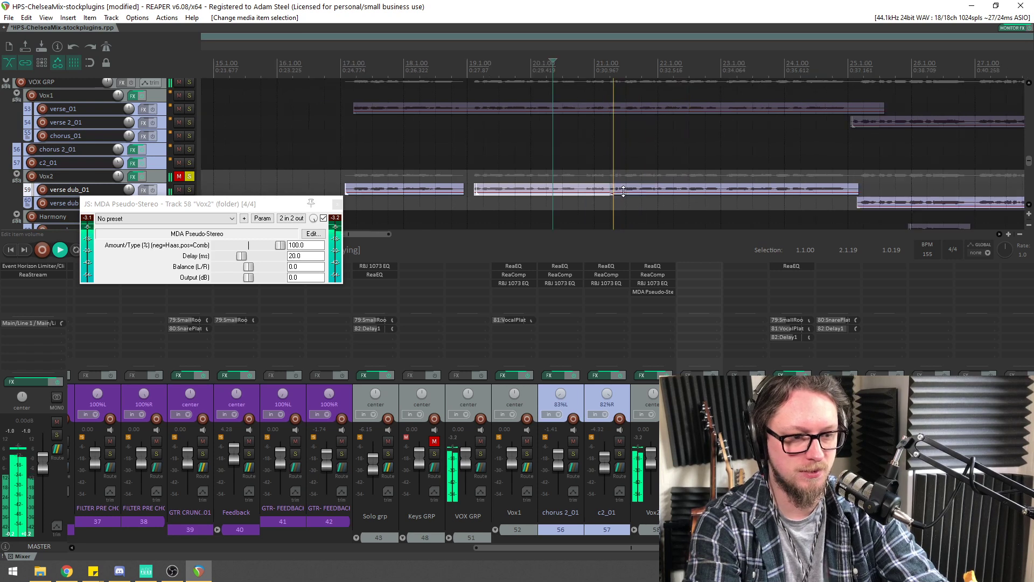
Set Vox2's RBJ 1073 EQ to HPF 300, Low Boost/Cut -4.5 dB and Mid Boost/Cut -2.8 dB while listening
click(653, 283)
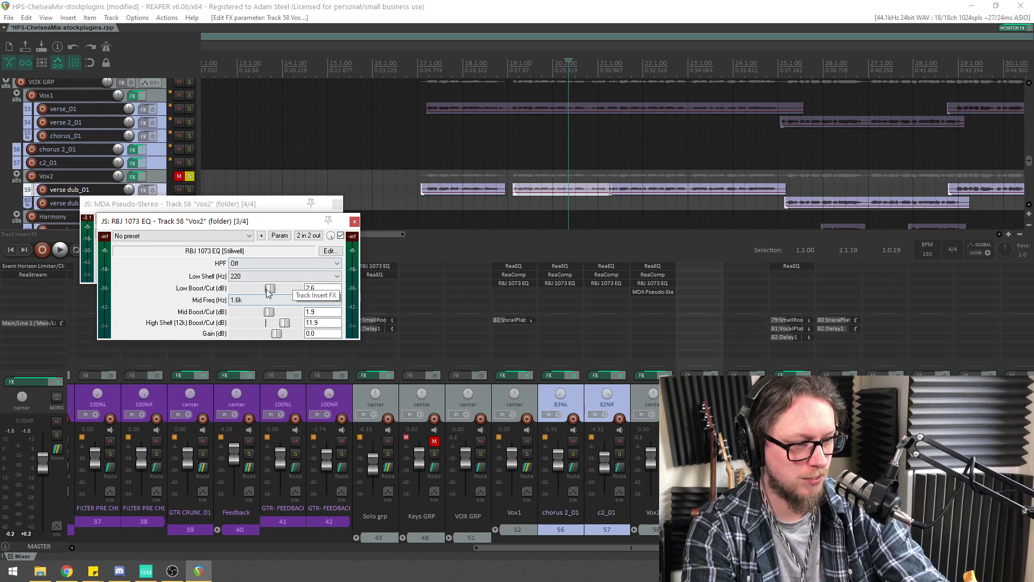
double_click(269, 289)
key(space)
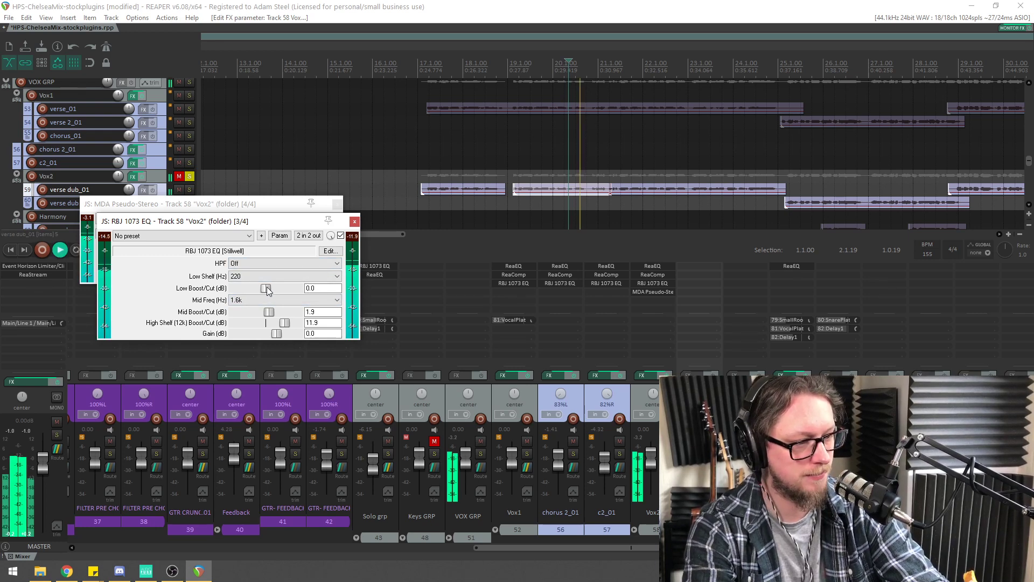
scroll(256, 265, down, 3)
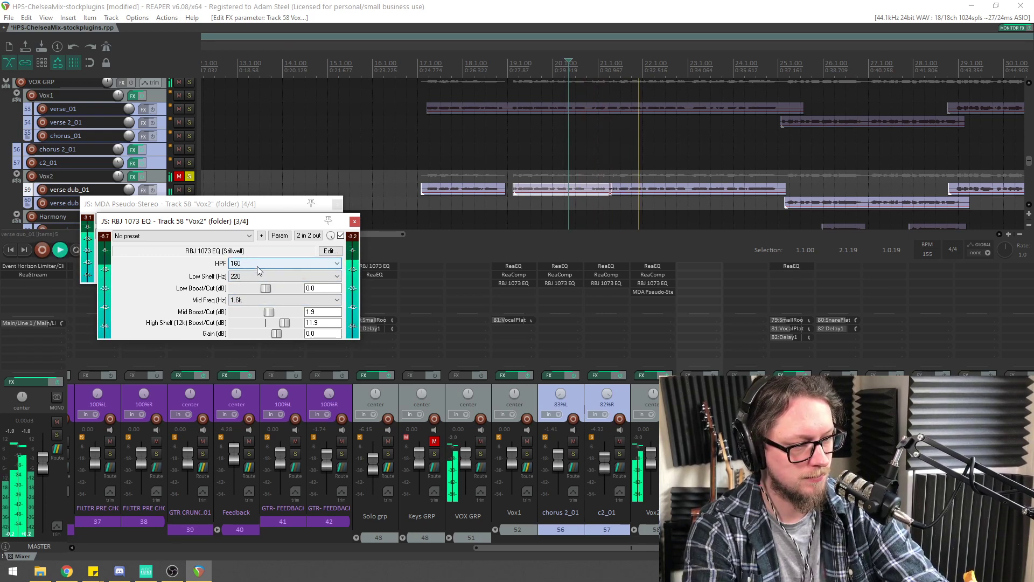
scroll(257, 270, down, 1)
drag(265, 289, 261, 316)
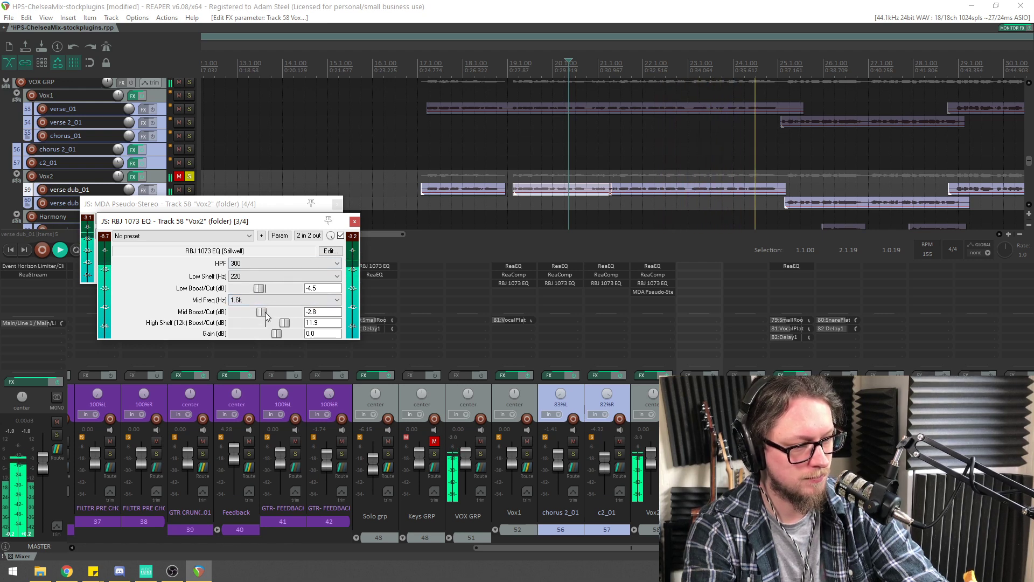
key(space)
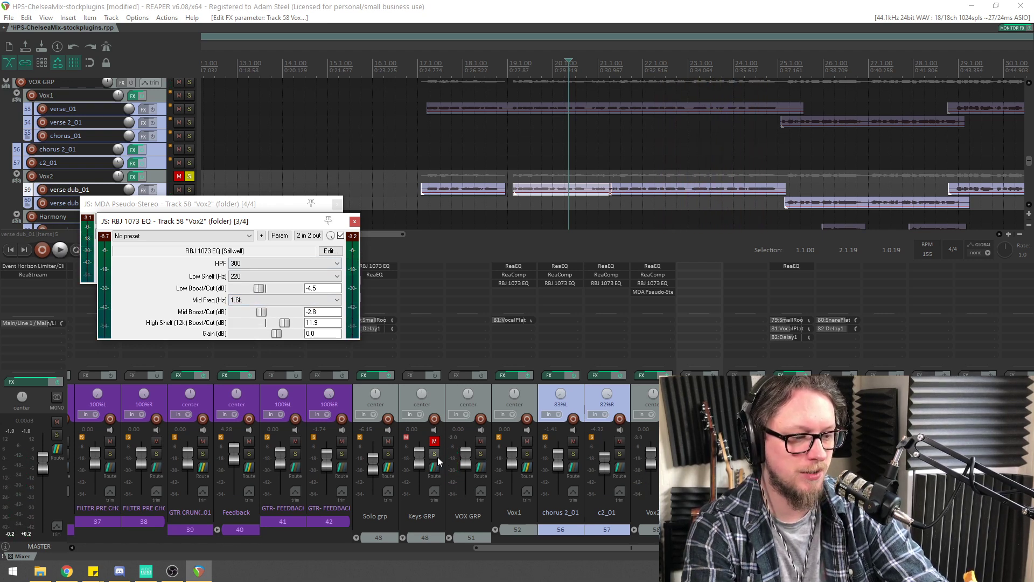
Solo Vox1 together with Vox2, play the verse from bar 20 and close Vox2's plugin windows
click(527, 455)
key(space)
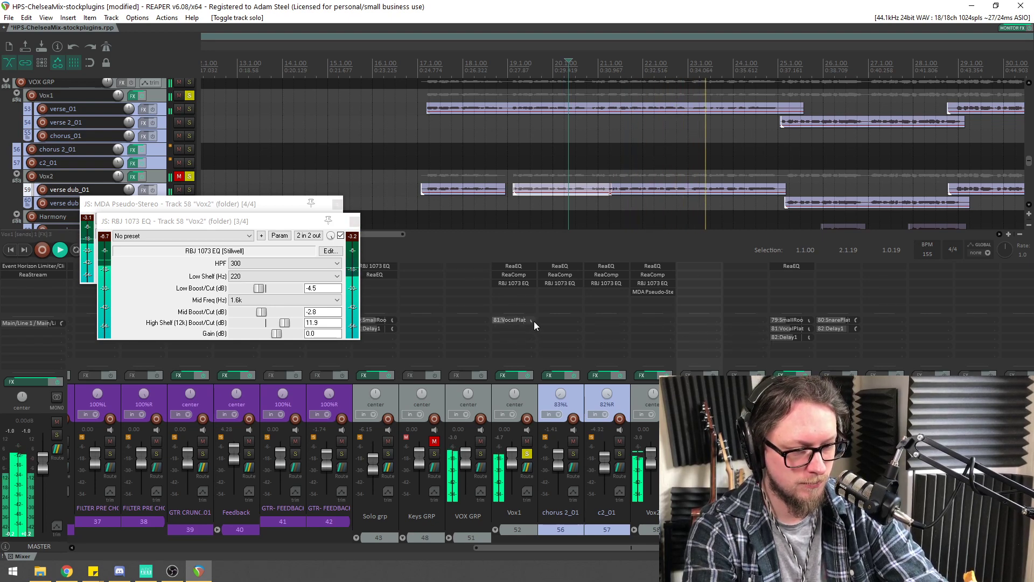
scroll(702, 149, down, 2)
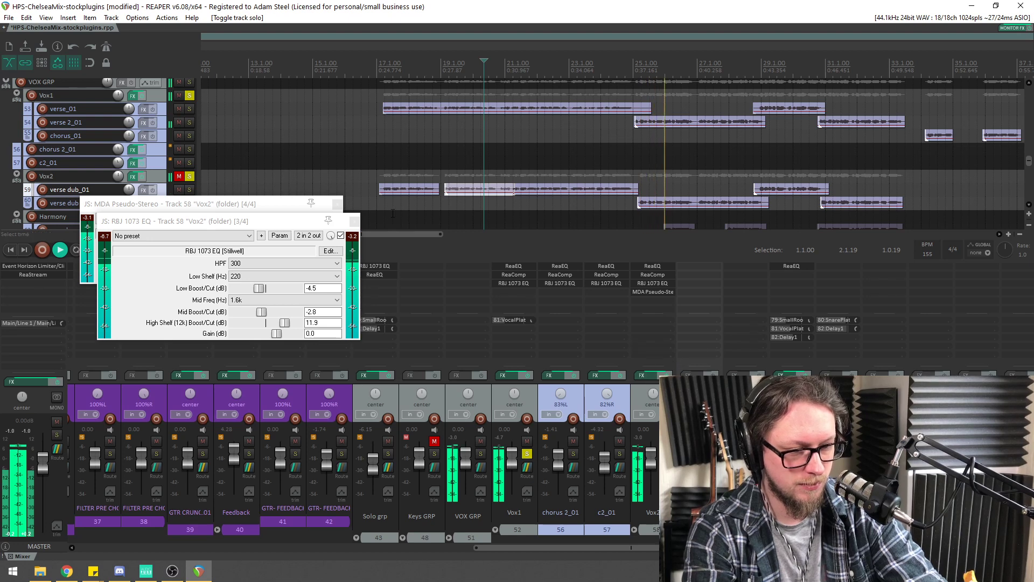
drag(268, 206, 323, 239)
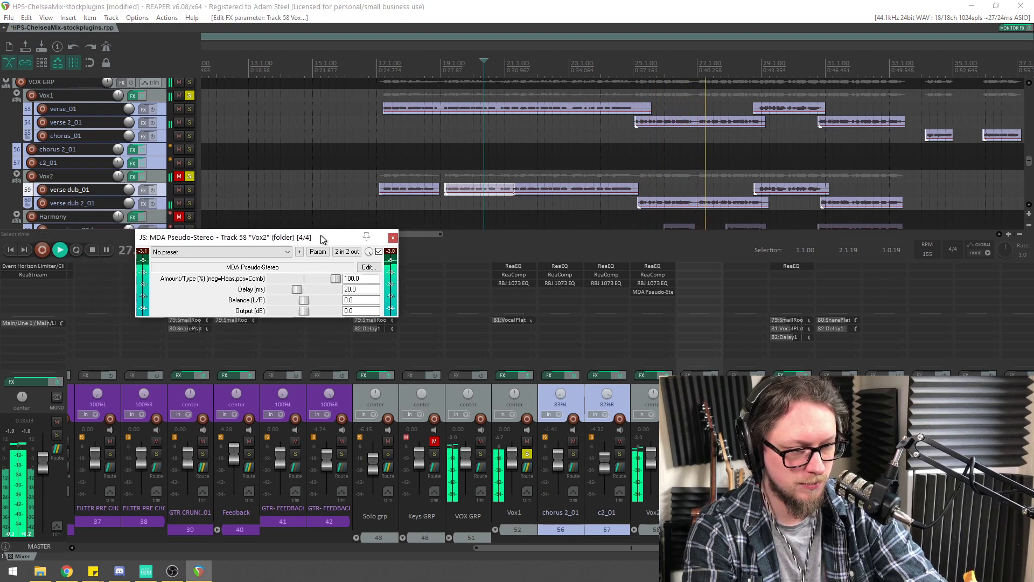
click(392, 238)
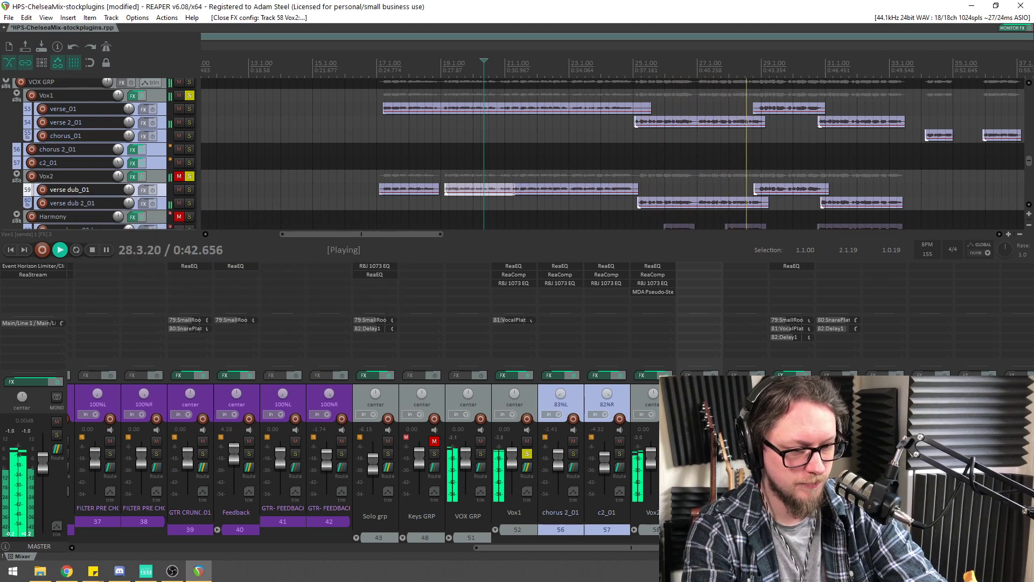
Clear all track solos and unmute Vox2 to hear it in the full mix
ctrl+click(189, 95)
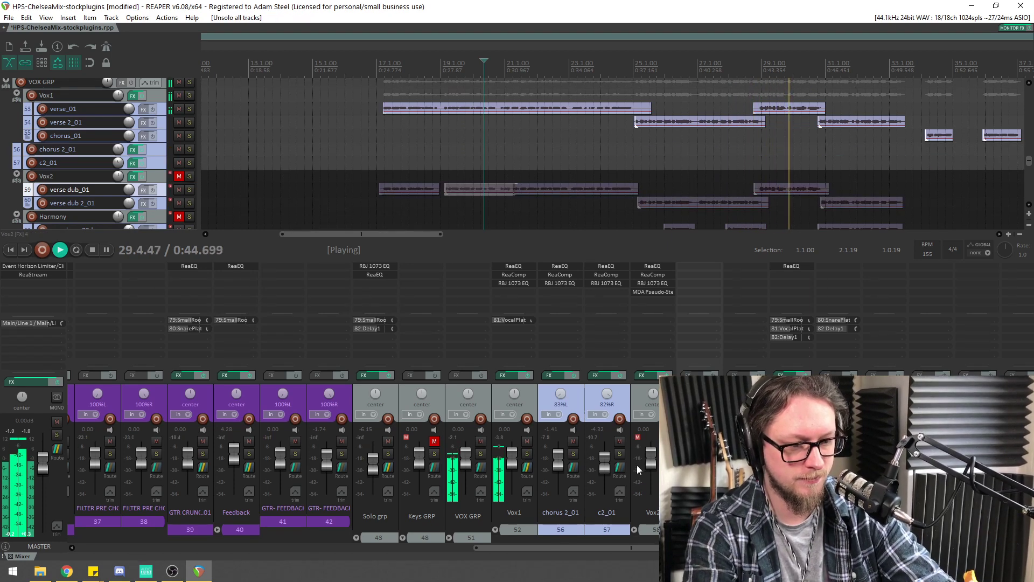
click(638, 437)
scroll(650, 110, down, 3)
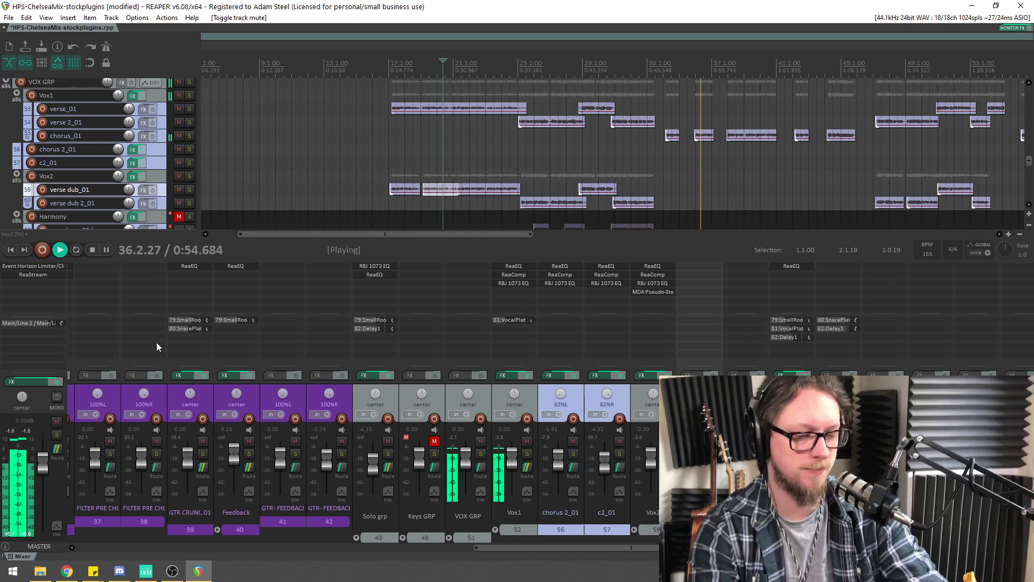
Check the kick out track by toggling its mute, set its volume to -9.86 dB, stop playback and save the project
scroll(97, 547, left, 8)
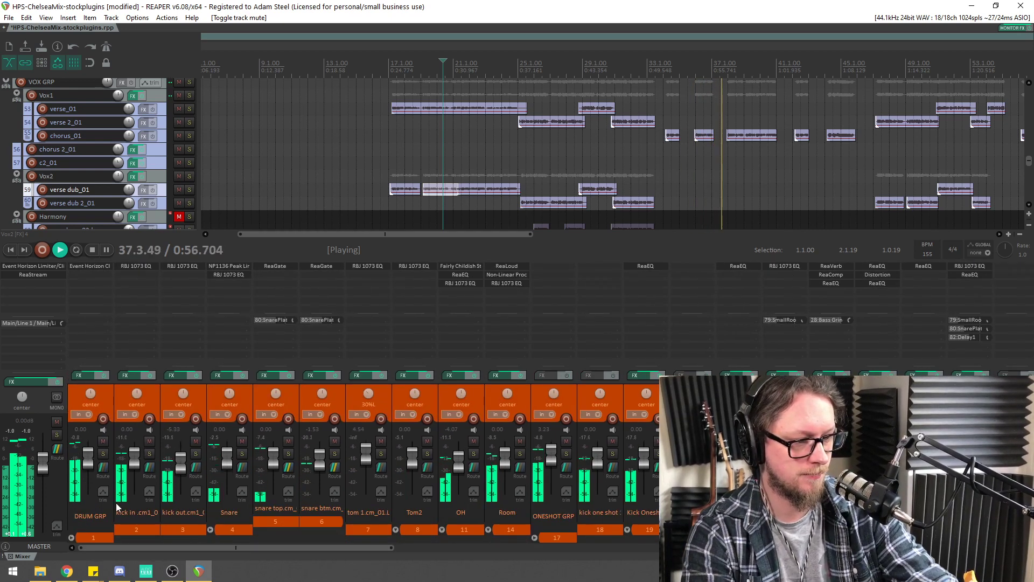
click(196, 441)
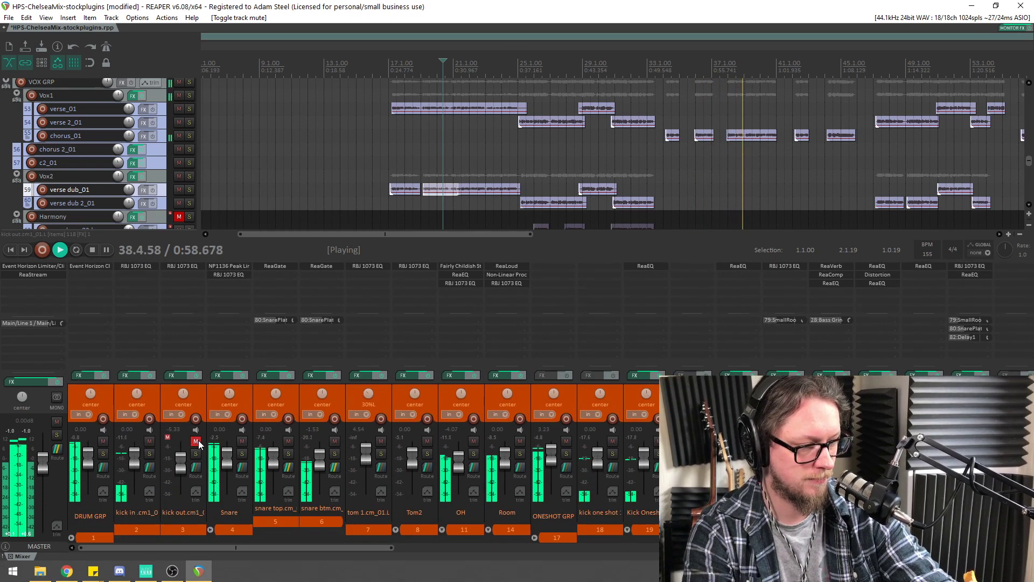
click(196, 441)
drag(179, 462, 179, 472)
scroll(590, 181, down, 3)
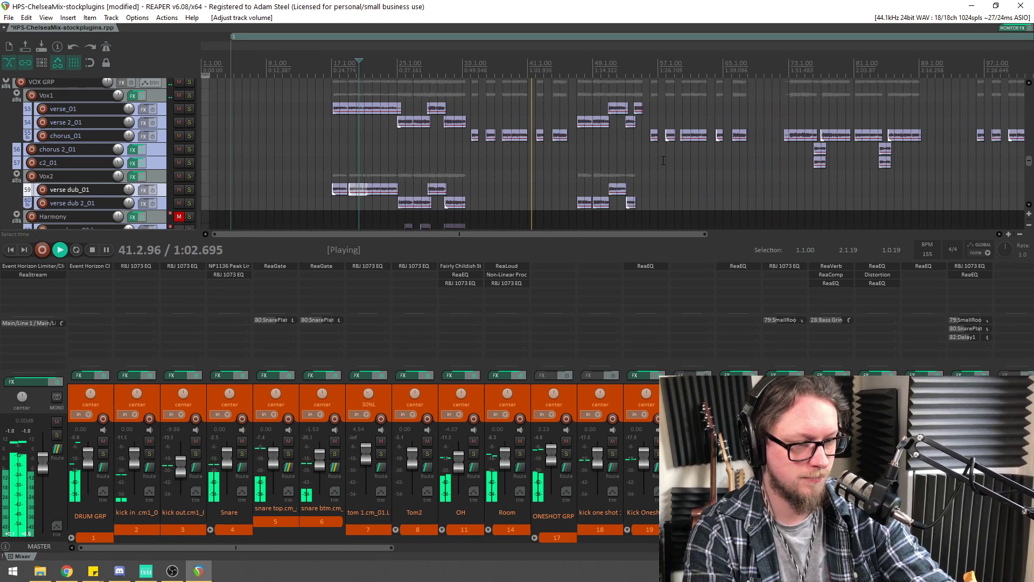
key(space)
key(ctrl+s)
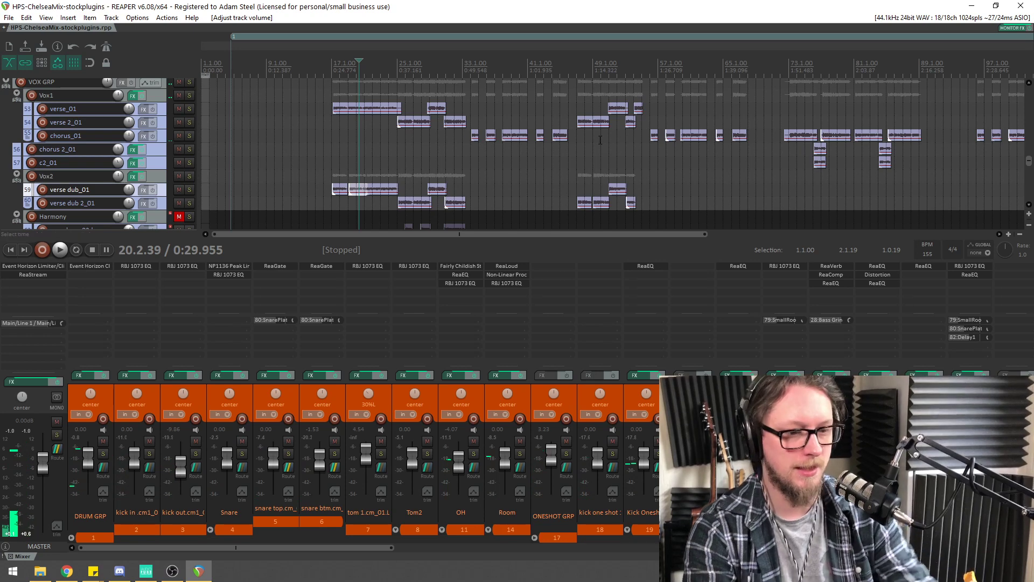
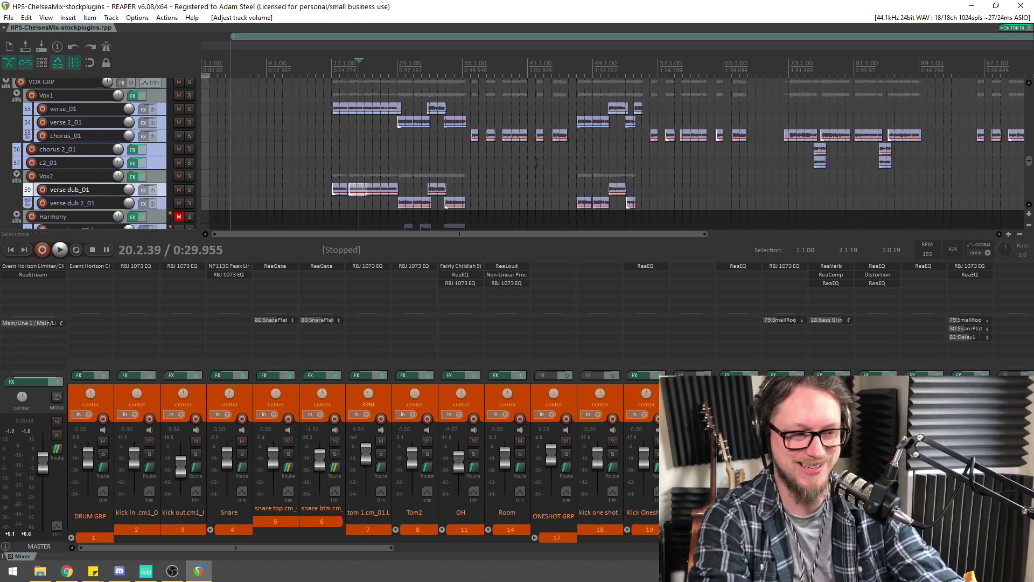
Play the full mix from bar 20, stop at the pre-chorus, and unmute and solo the Harmony folder track
scroll(535, 162, down, 2)
key(space)
scroll(415, 117, up, 3)
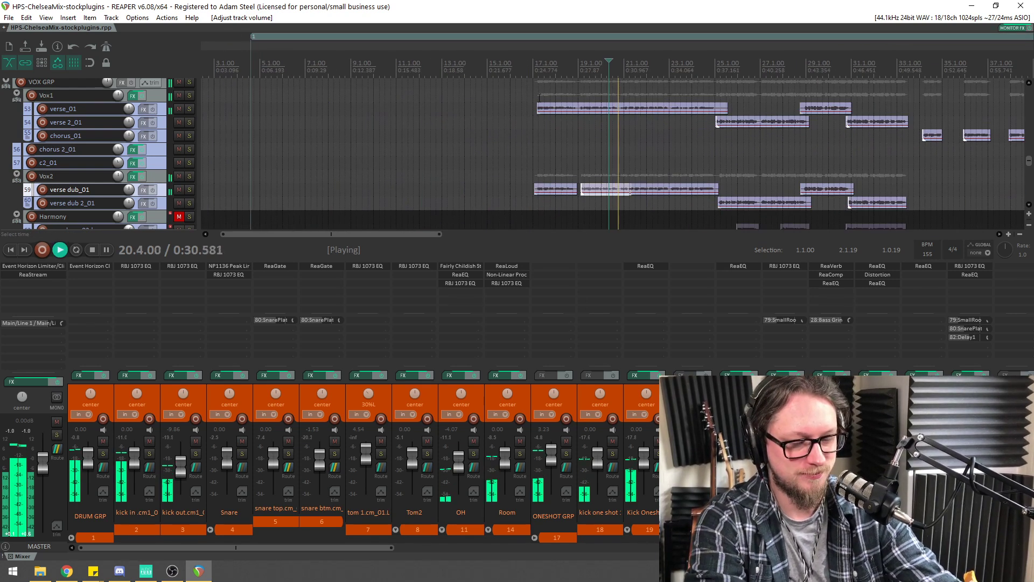
drag(389, 546, 690, 547)
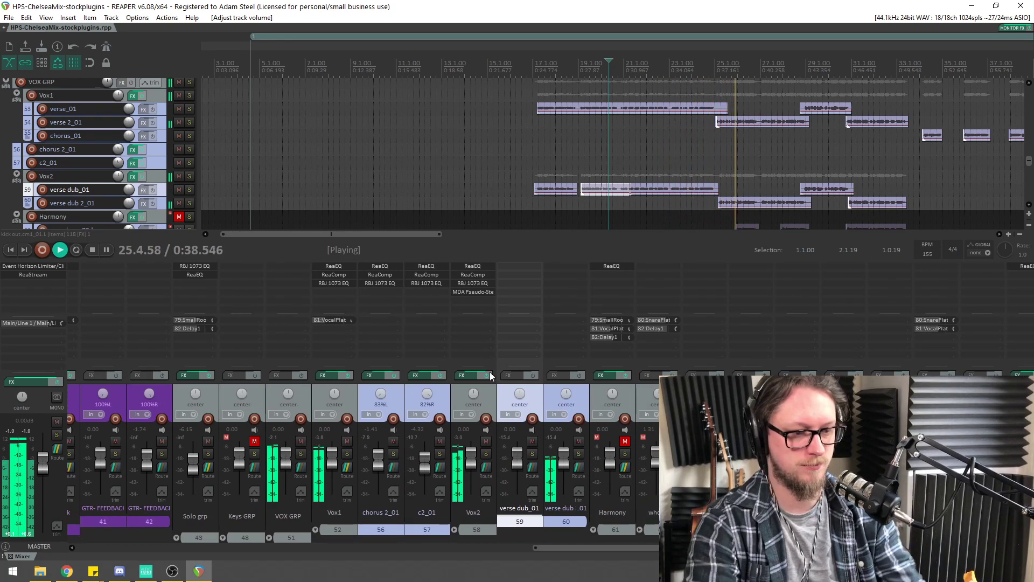
key(space)
click(625, 441)
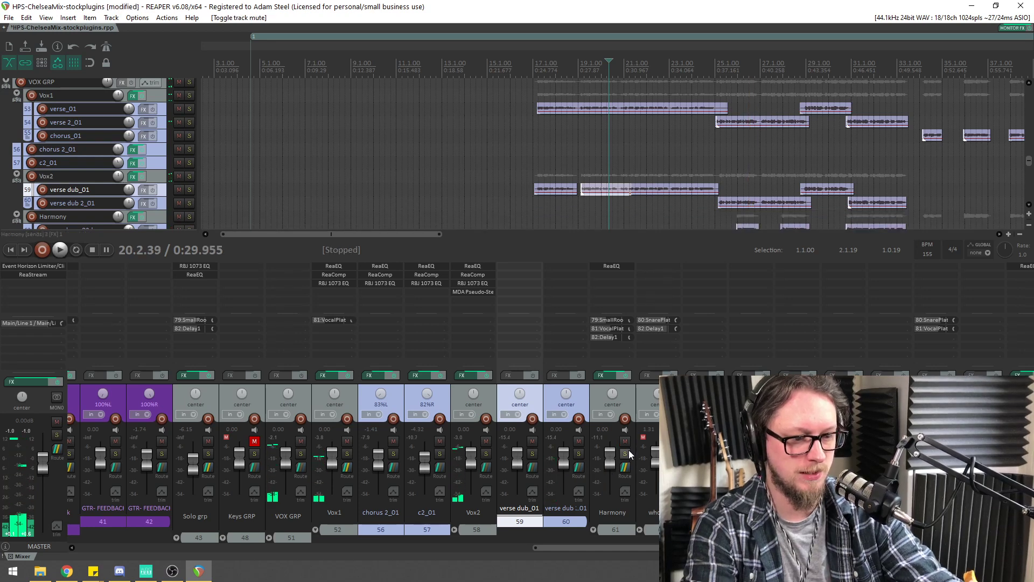
click(625, 453)
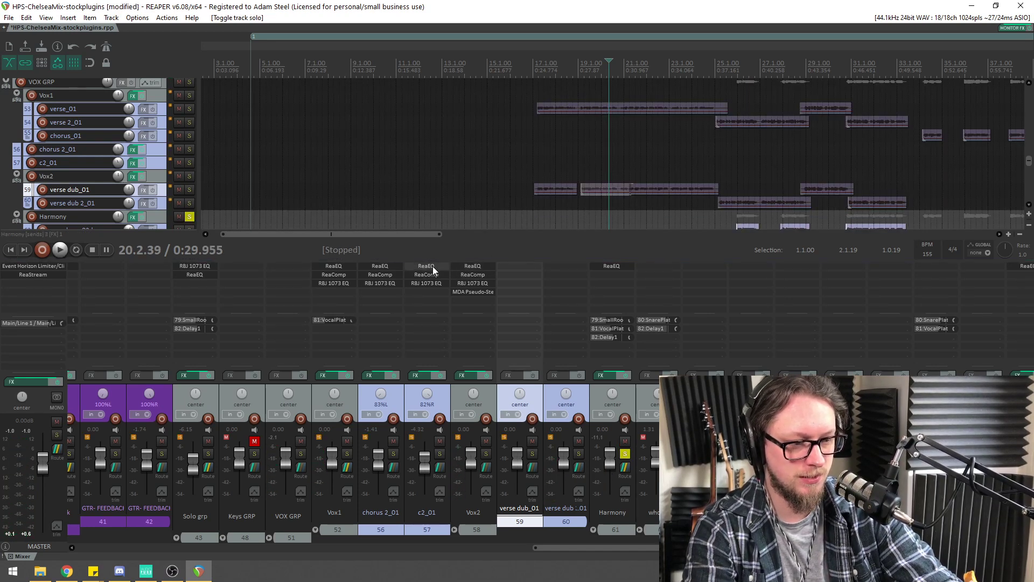
Replace Harmony's existing ReaEQ with the ReaEQ, ReaComp and RBJ 1073 EQ copied from c2_01
drag(418, 270, 613, 267)
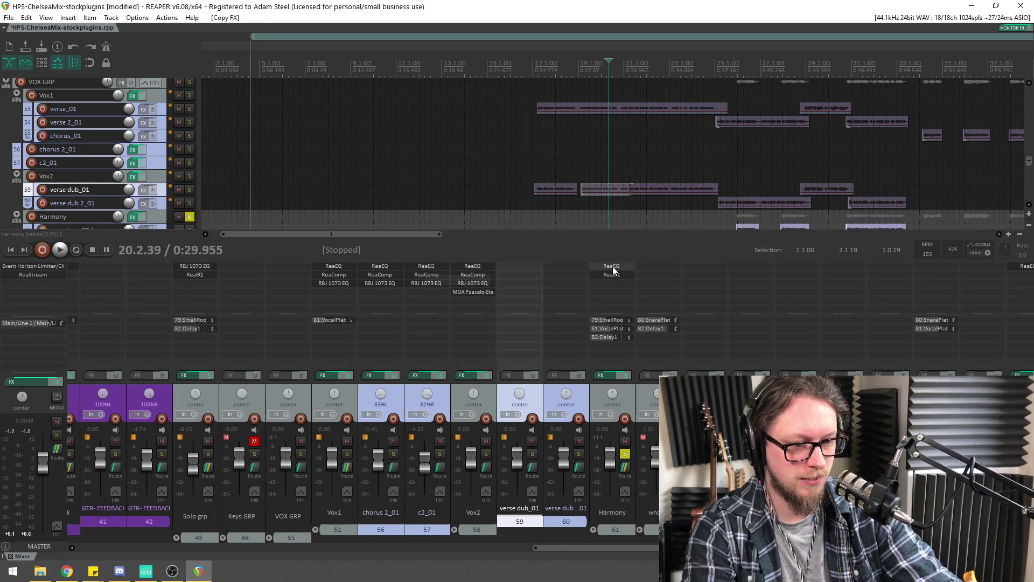
alt+click(614, 268)
drag(429, 274, 614, 280)
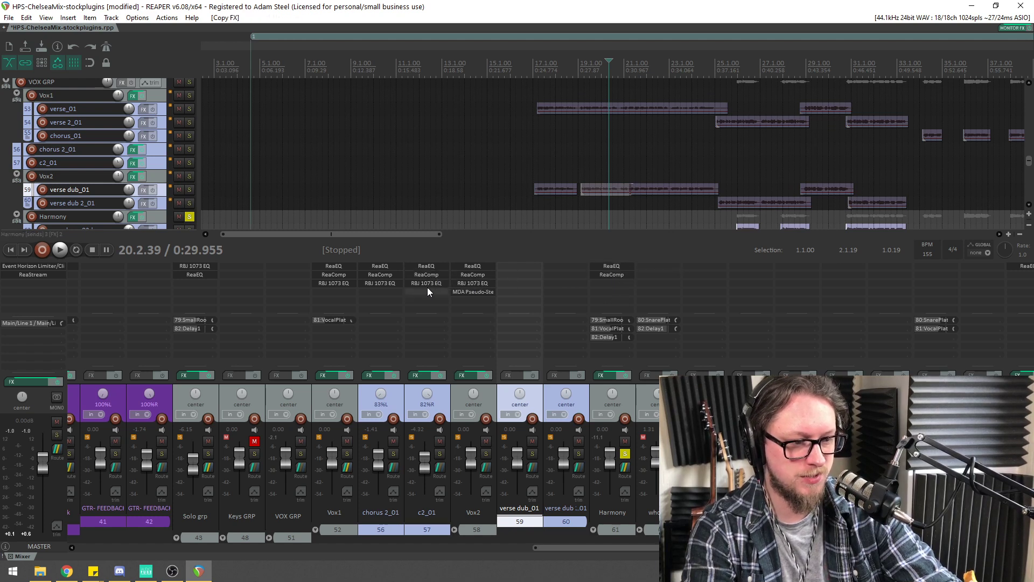
Play the soloed harmonies from just before bar 26 and set Harmony's SmallRoom send to -19.1 dB
drag(1029, 161, 1029, 170)
click(744, 76)
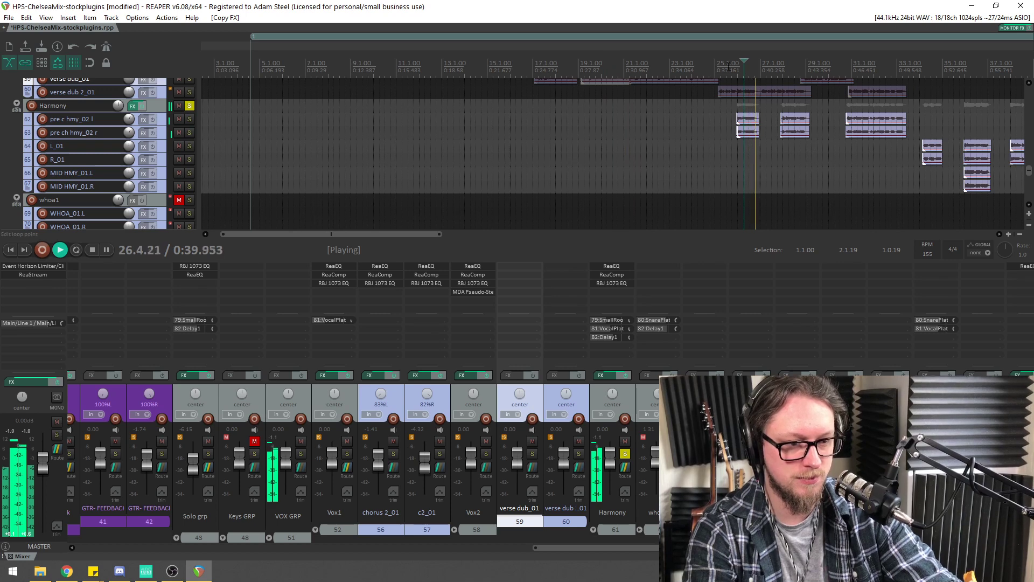
click(727, 74)
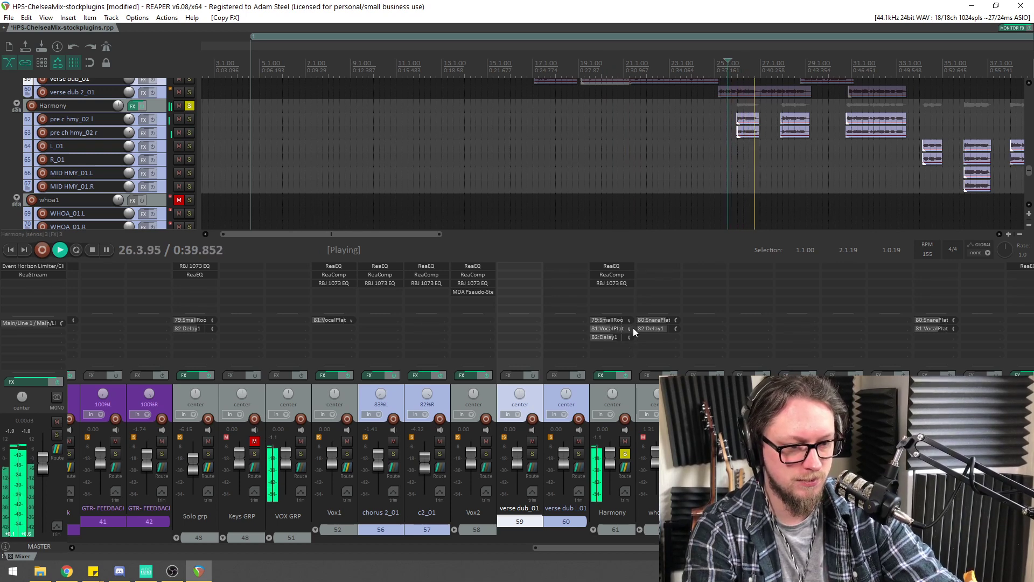
scroll(632, 320, down, 2)
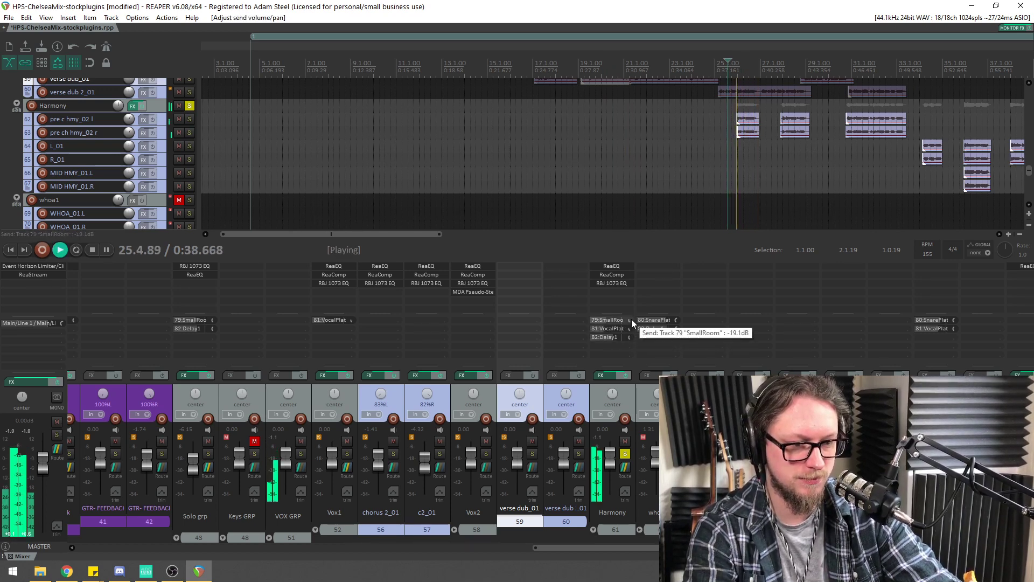
Lower Harmony's SmallRoom send to about -21 dB, set its Delay1 send to -9.14 dB, and unsolo the track in the full mix
scroll(633, 321, down, 2)
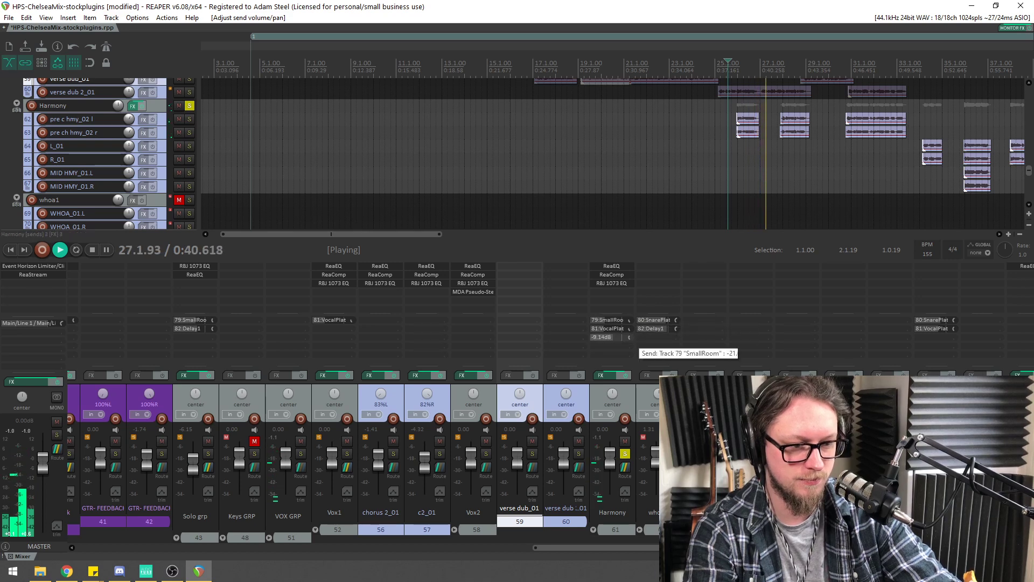
click(625, 454)
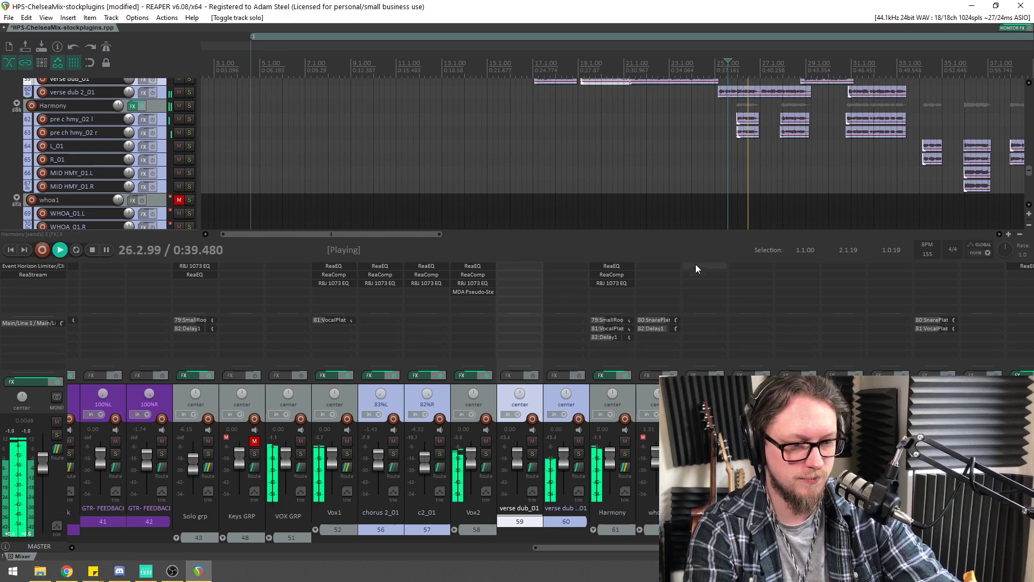
scroll(698, 146, up, 2)
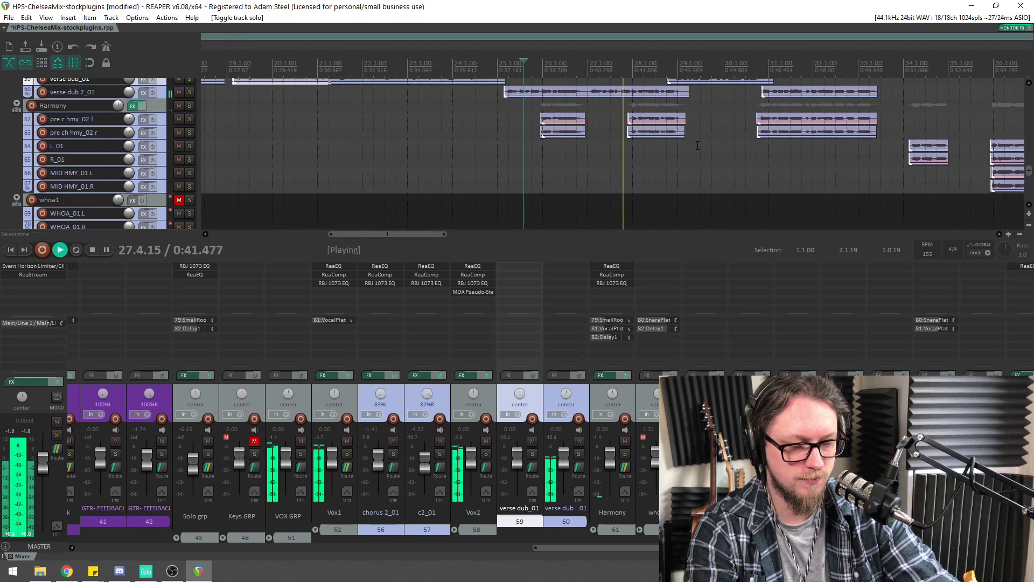
scroll(697, 145, up, 1)
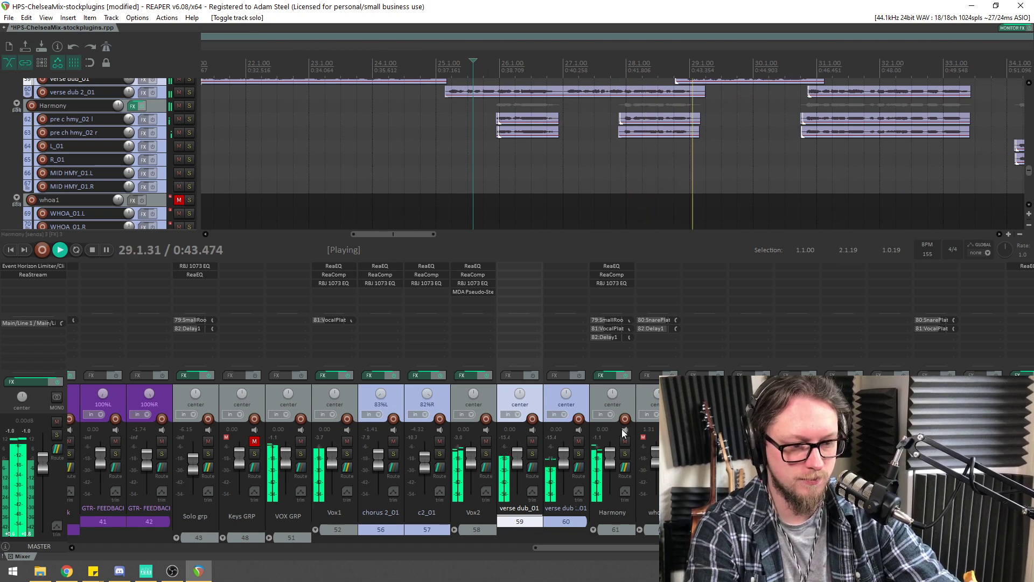
Replay the pre-chorus in the full mix, set Harmony's volume to -1.18 dB and stop playback
key(space)
key(space)
click(611, 463)
drag(610, 461, 609, 402)
key(space)
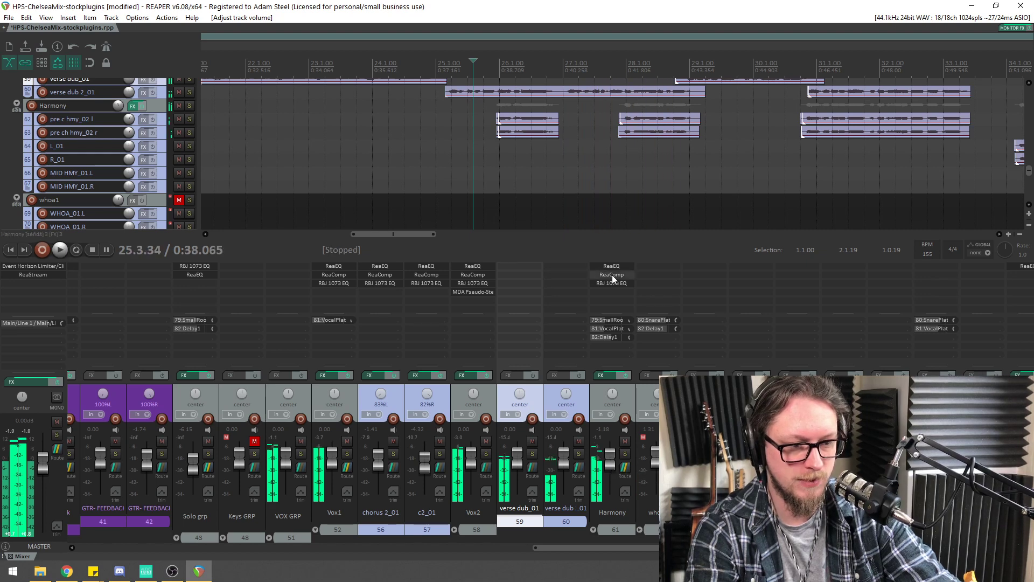
In Harmony's RBJ 1073 EQ, set the mid frequency to 700 Hz and the mid boost to 5.3 dB while checking playback
click(612, 283)
click(183, 104)
scroll(164, 117, up, 1)
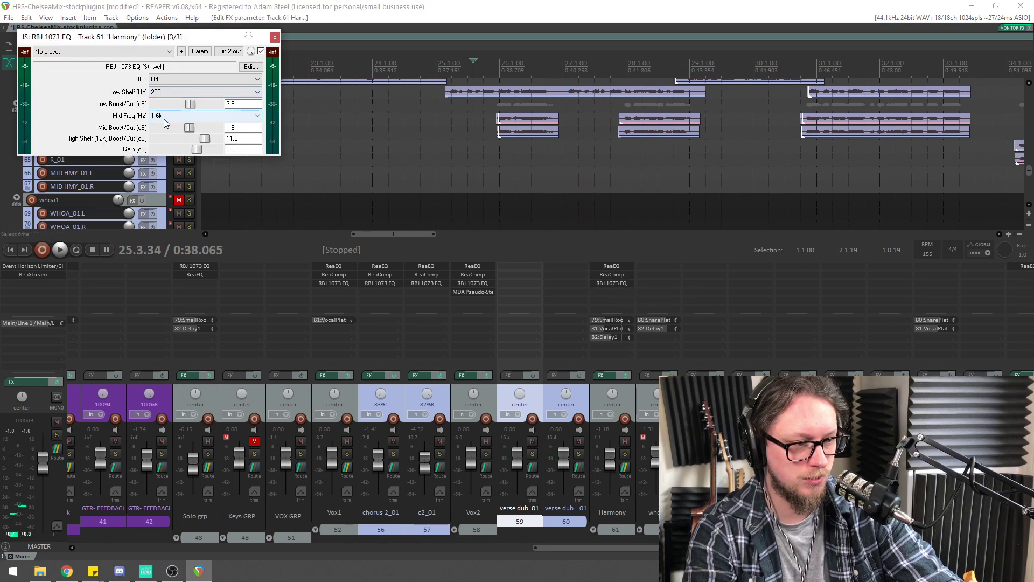
drag(190, 129, 193, 131)
key(space)
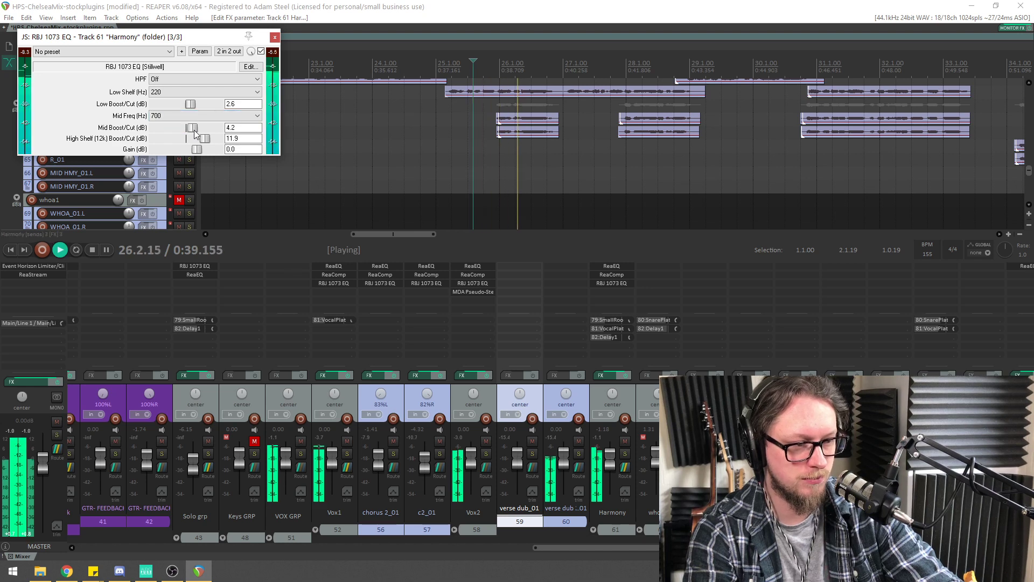
key(space)
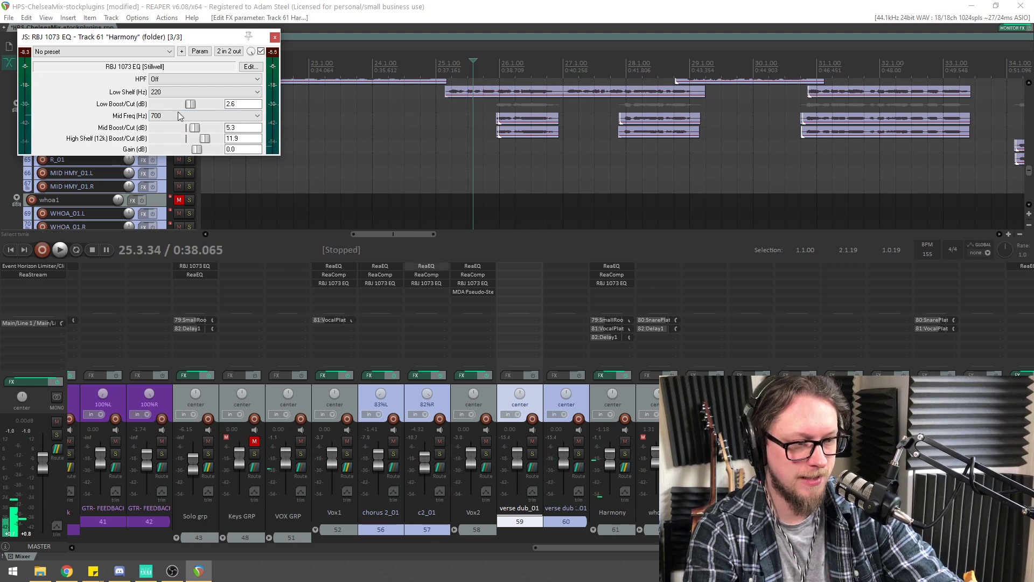
Replay the pre-chorus and set Harmony's RBJ 1073 EQ high shelf boost to 10.1 dB and mid boost to 3.9 dB
key(space)
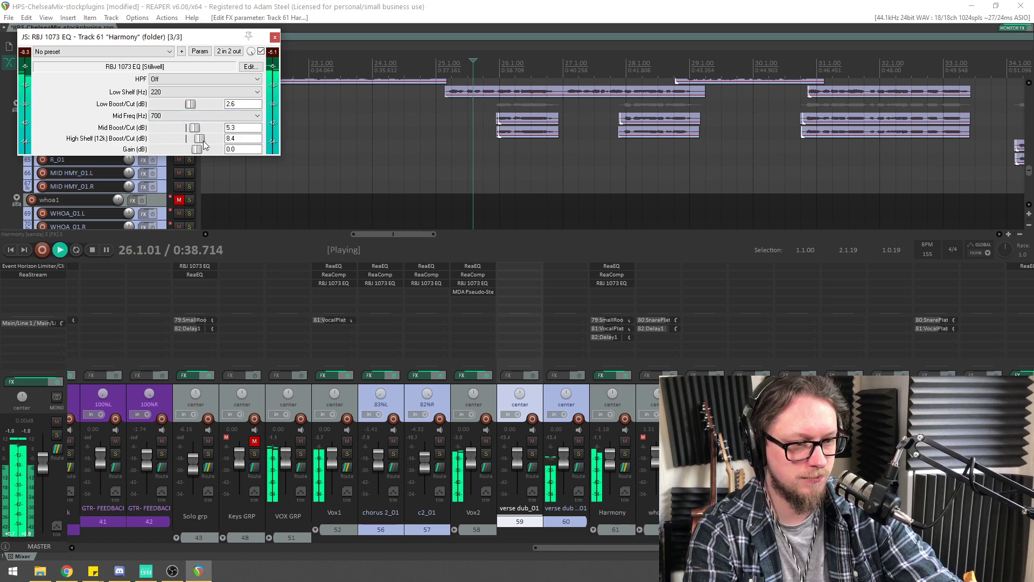
drag(202, 140, 195, 130)
key(space)
key(space)
key(space)
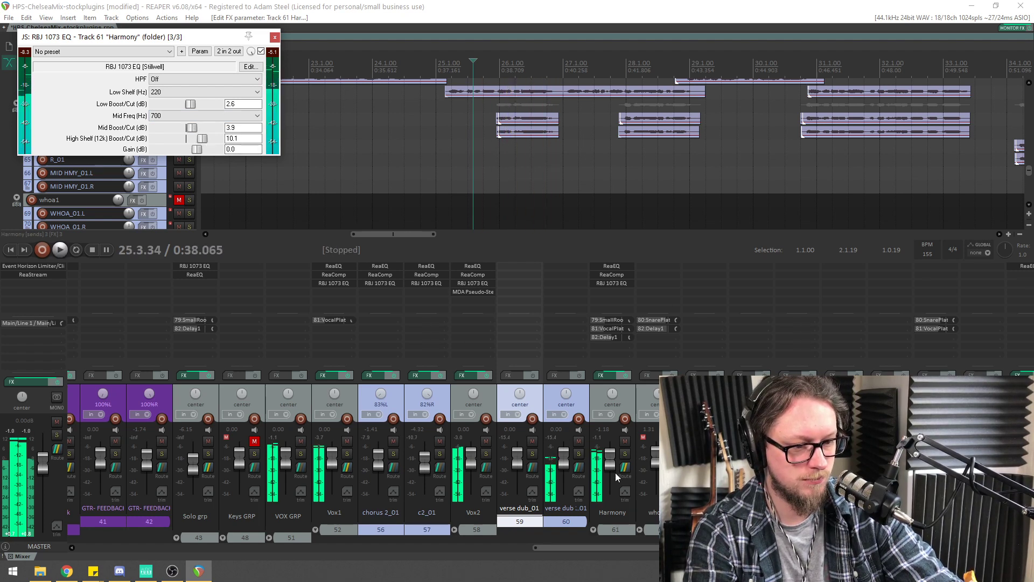
Set Harmony's volume to -3.53 dB, play the pre-chorus again and close the EQ window
drag(614, 456, 612, 460)
key(space)
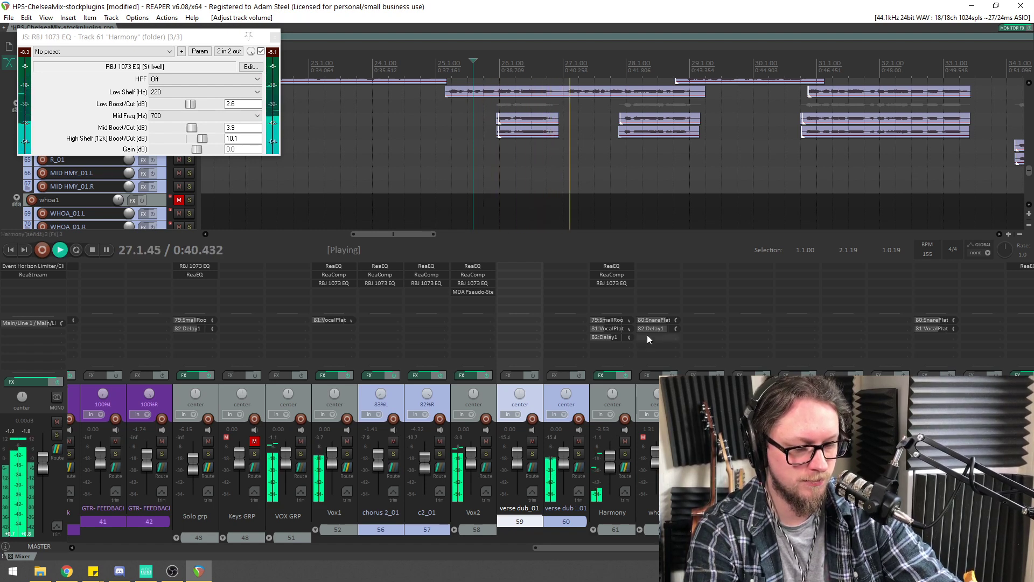
scroll(651, 119, down, 3)
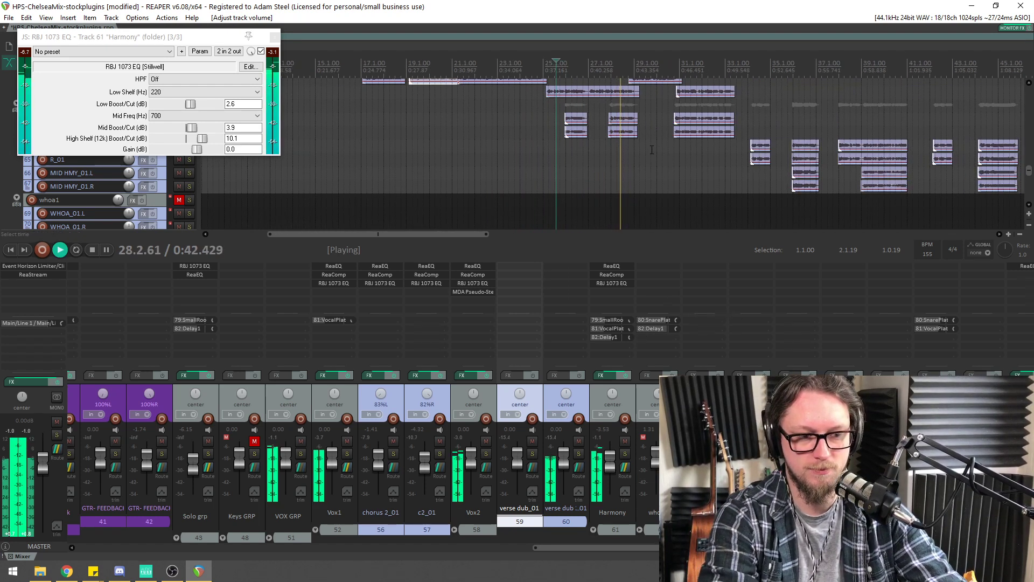
scroll(694, 118, up, 2)
key(Escape)
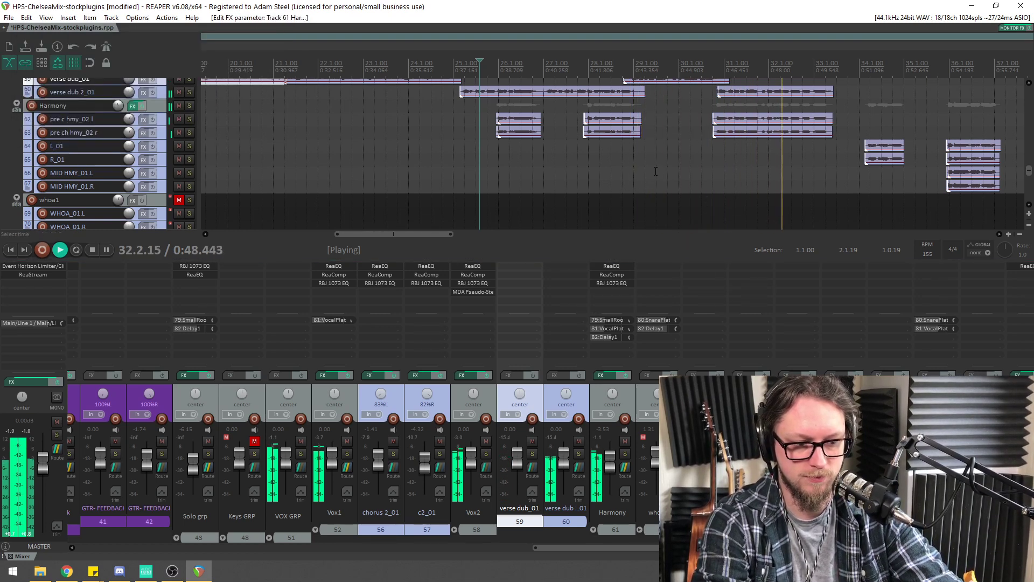
Play the full mix from just before bar 34 to check the harmonies in the chorus
scroll(721, 164, down, 3)
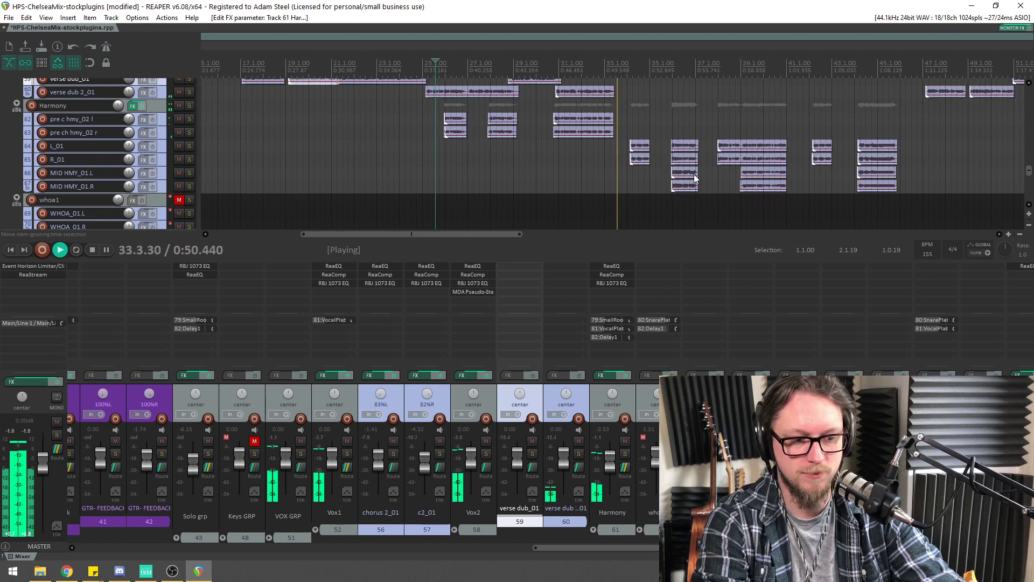
key(space)
click(625, 61)
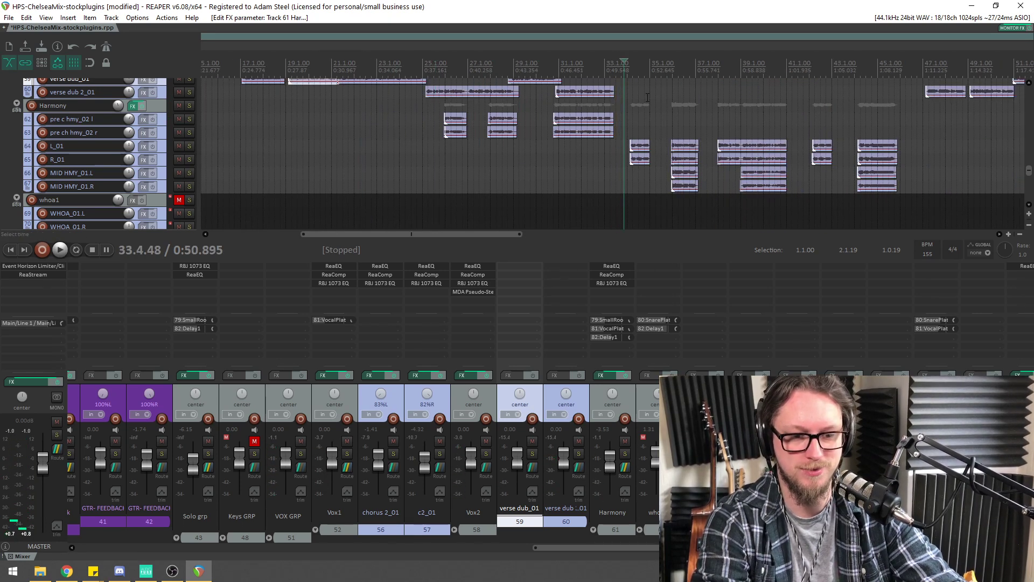
key(space)
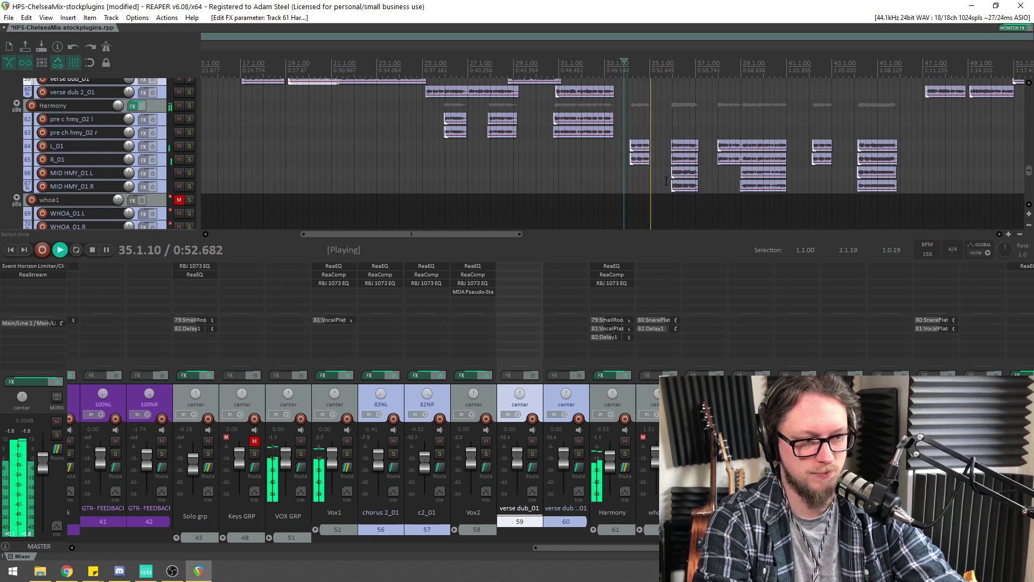
scroll(632, 153, up, 3)
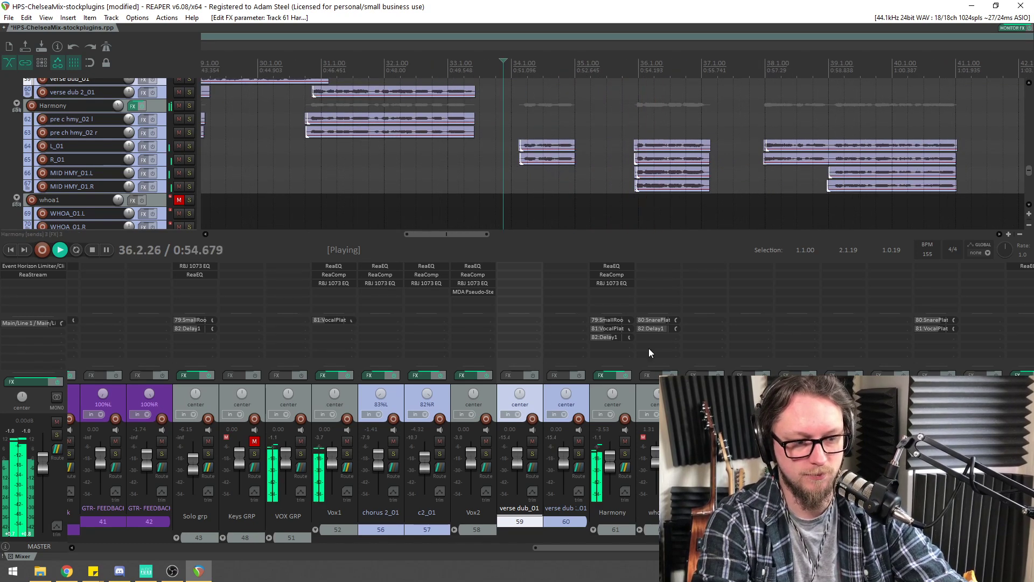
scroll(557, 202, down, 2)
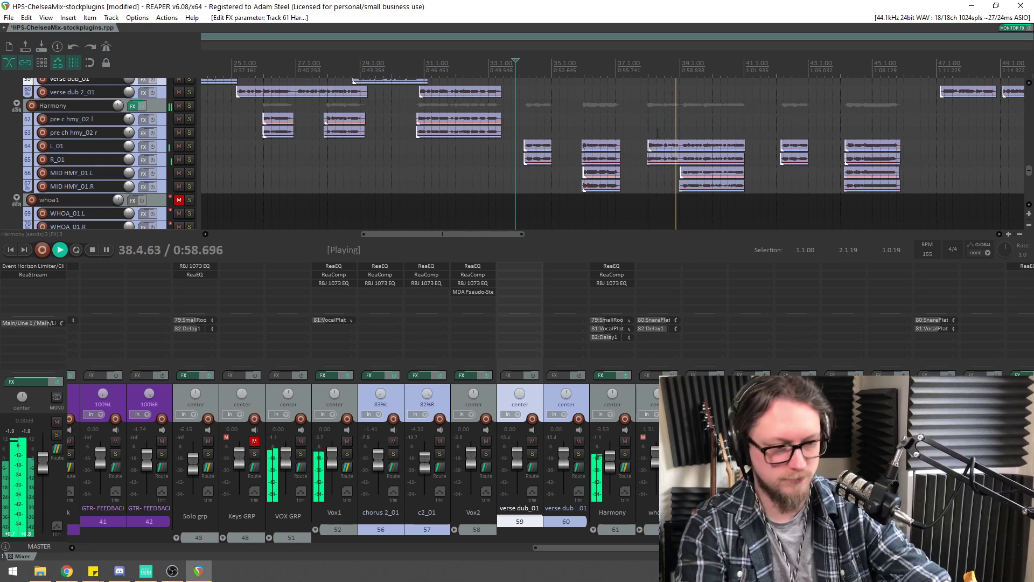
Reset the GTR GRP track's volume to 0.00 dB while the full mix plays
click(120, 549)
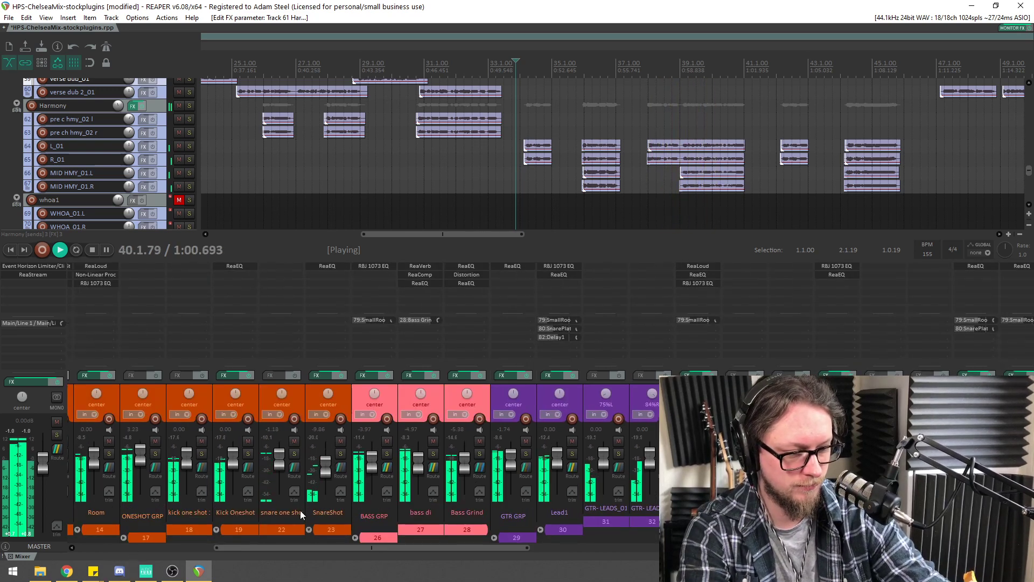
drag(305, 550, 605, 542)
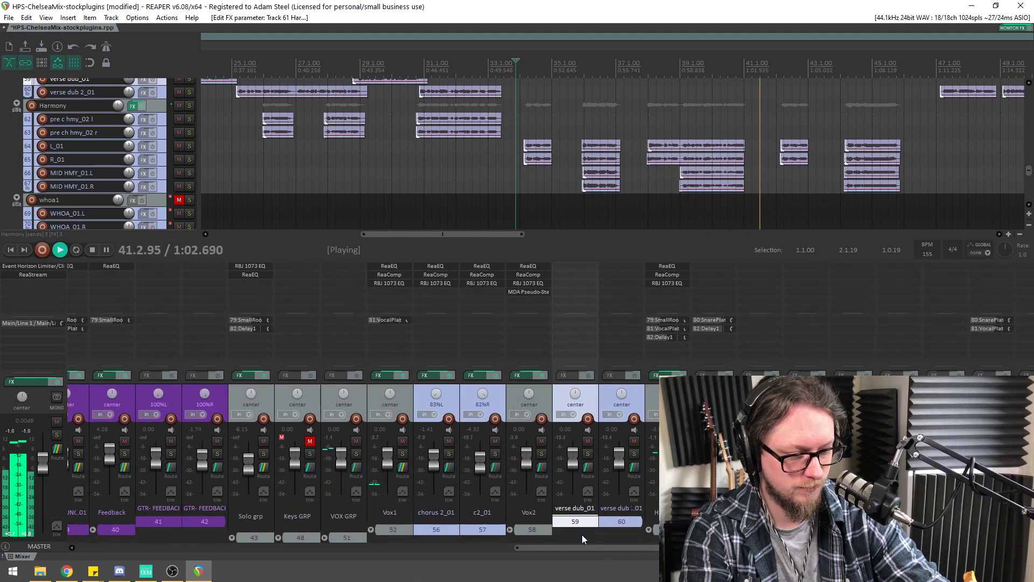
click(359, 402)
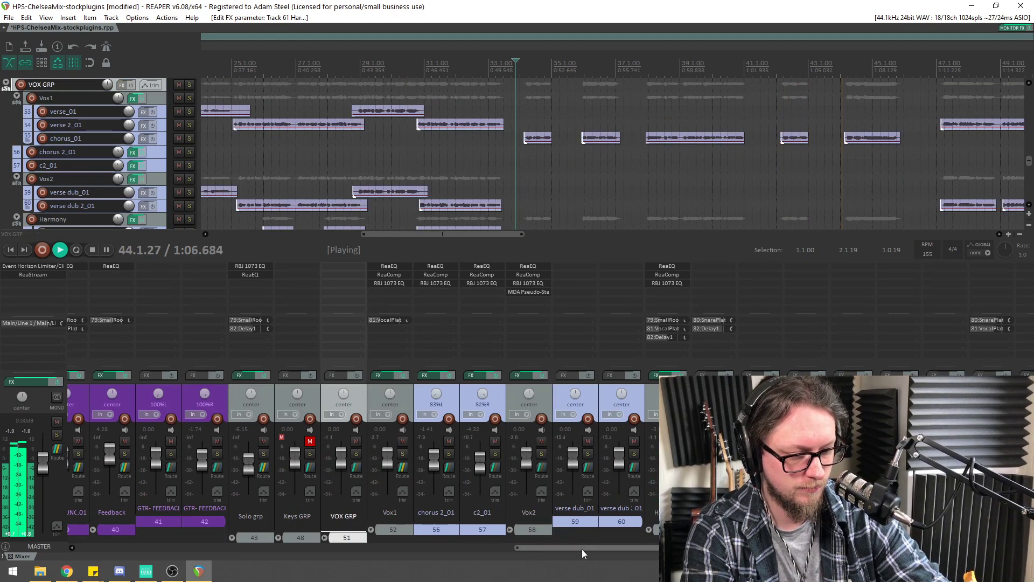
drag(582, 549, 321, 540)
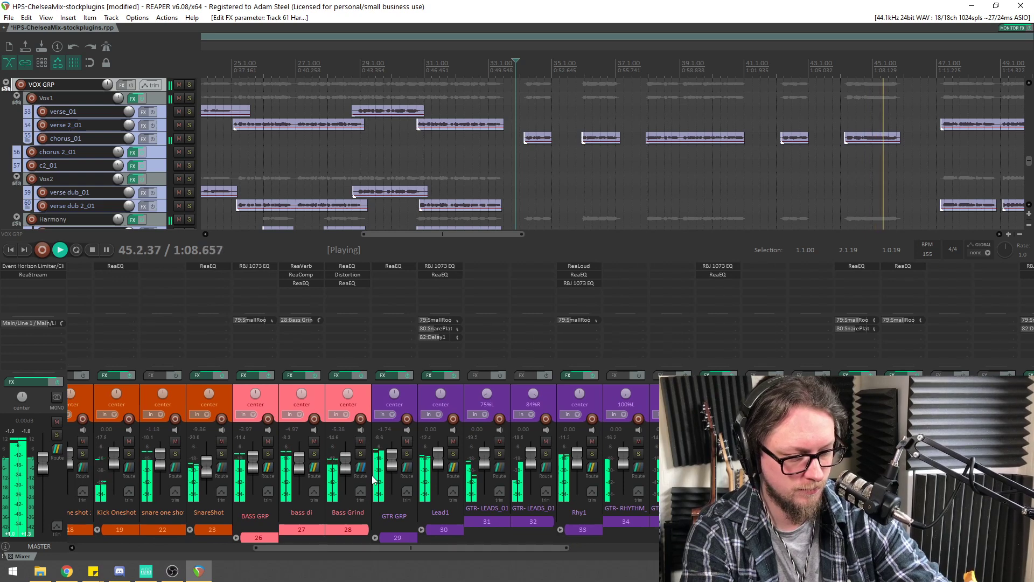
double_click(391, 464)
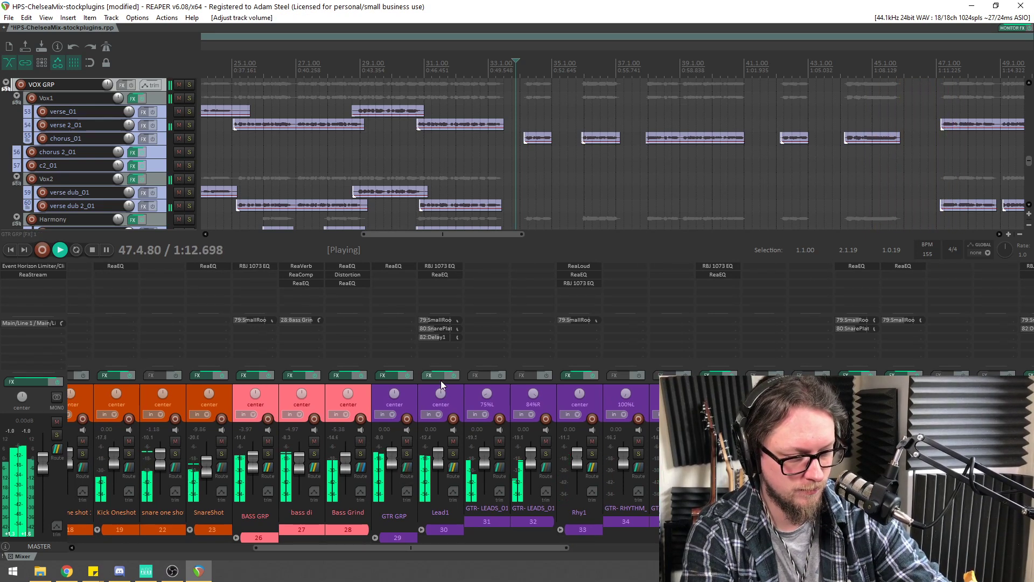
In BASS GRP's RBJ 1073 EQ, set the low boost to 8.2 dB and the high shelf boost to 9.0 dB
click(247, 265)
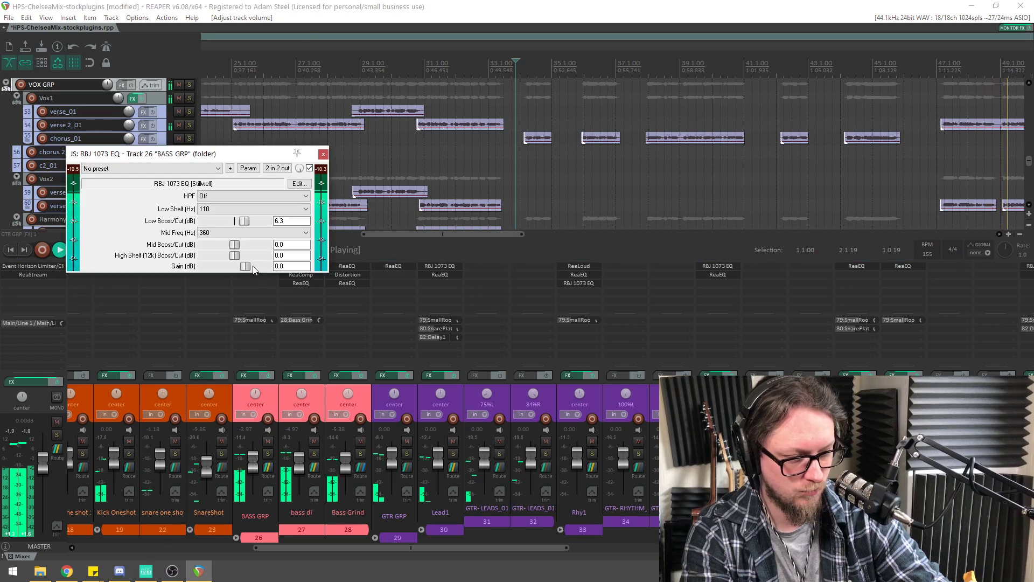
drag(237, 220, 251, 224)
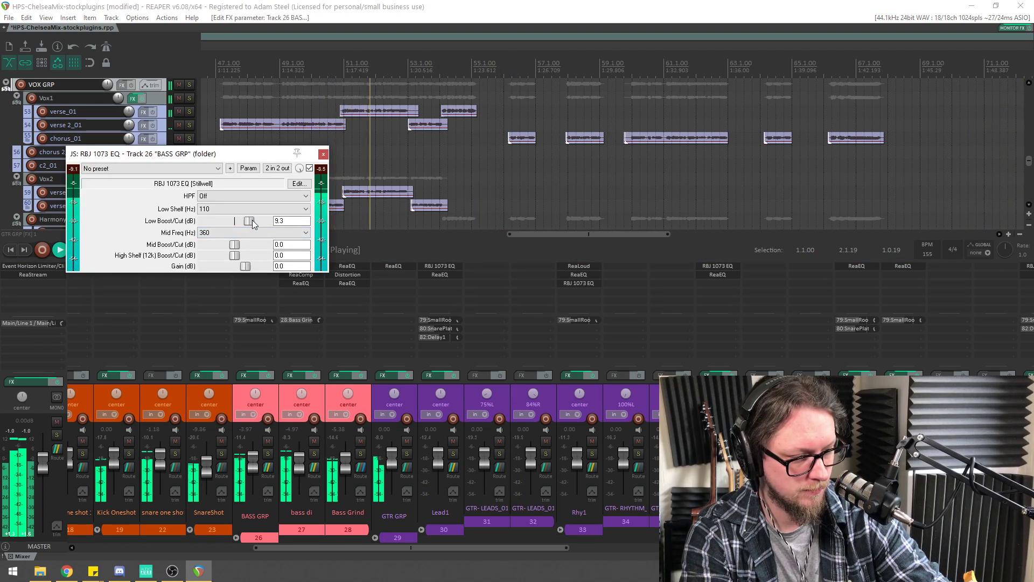
click(323, 154)
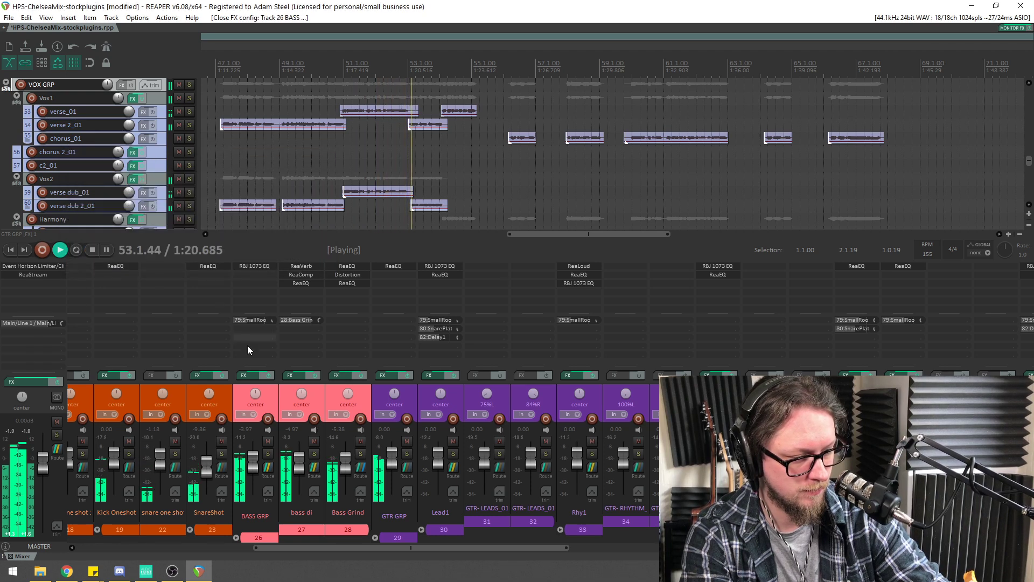
click(255, 265)
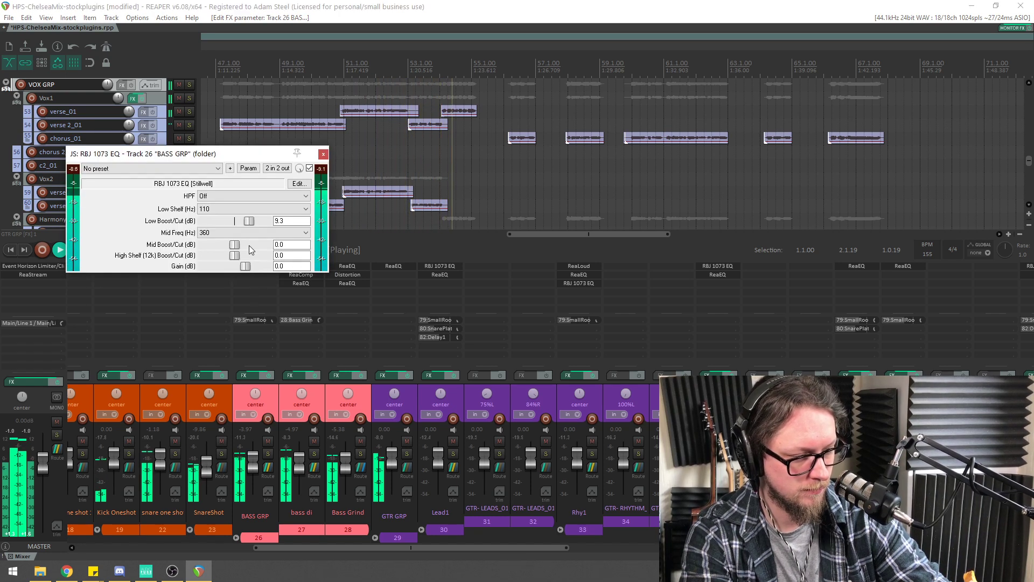
mouse_move(235, 255)
mouse_down()
mouse_move(273, 259)
mouse_move(249, 262)
mouse_up()
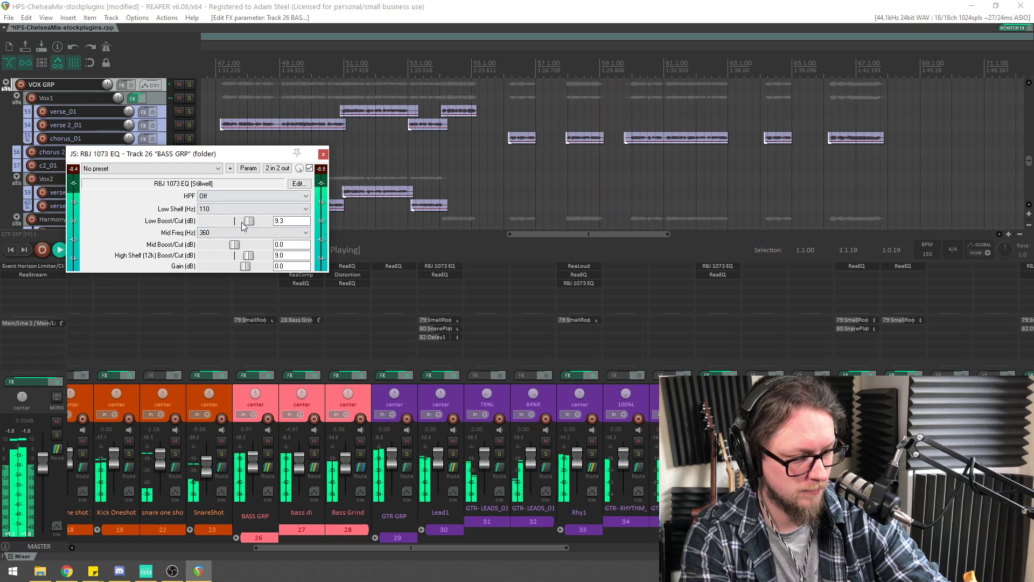
drag(245, 222, 243, 221)
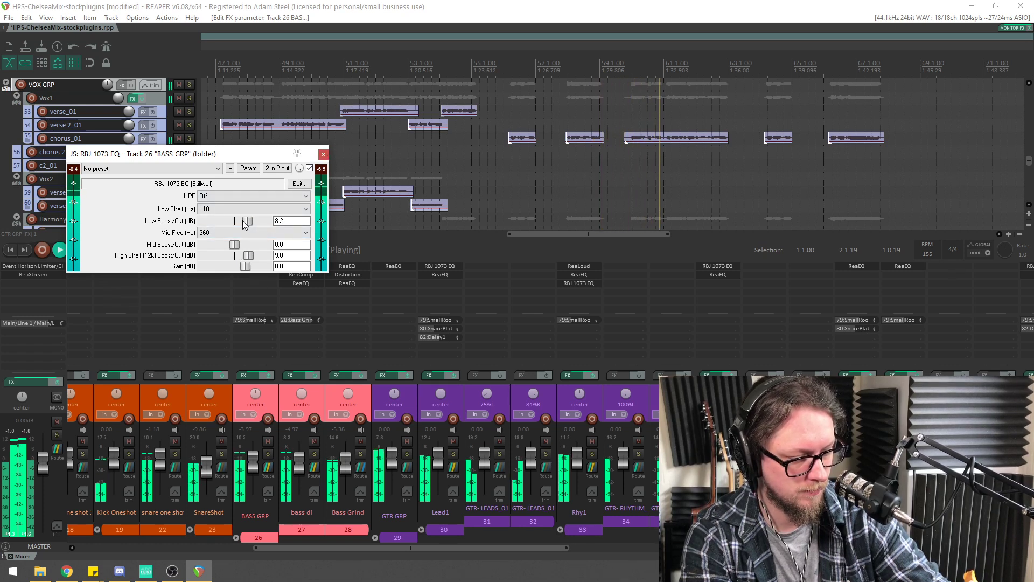
click(323, 155)
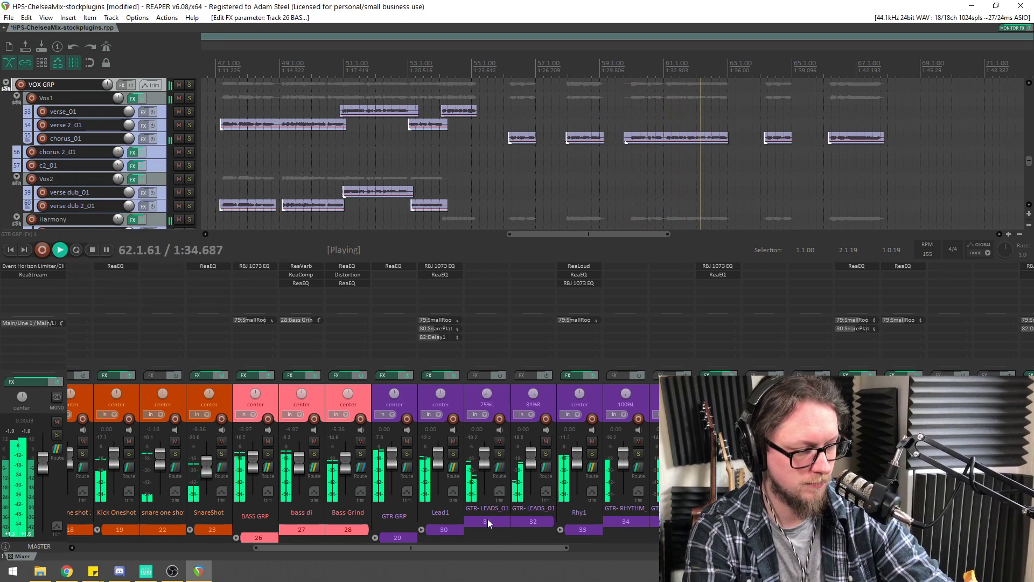
Play from shortly before the whoa vocals begin, and unmute and solo the whoa1 folder track
drag(525, 547, 771, 547)
scroll(815, 209, down, 4)
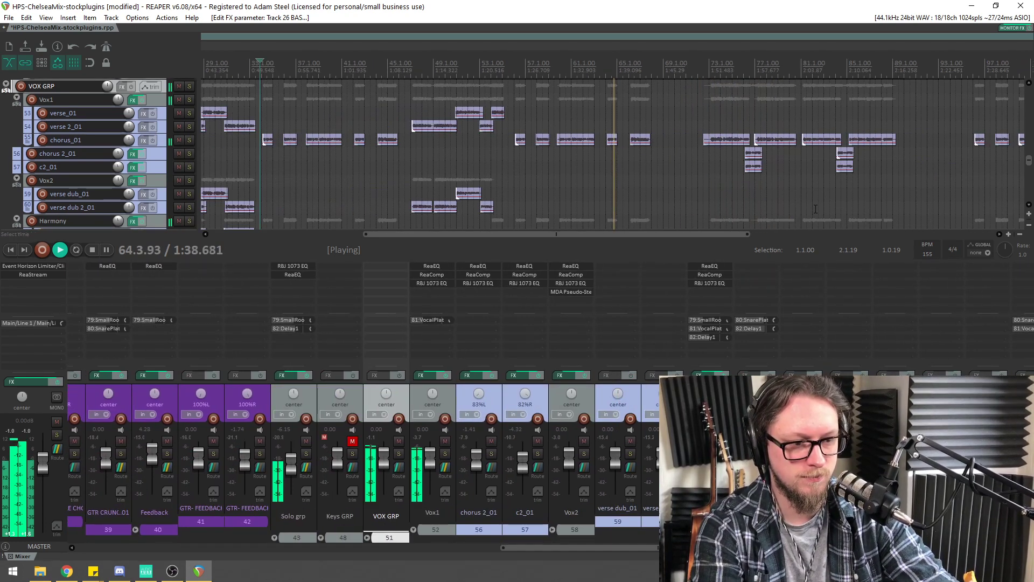
drag(1029, 161, 1031, 184)
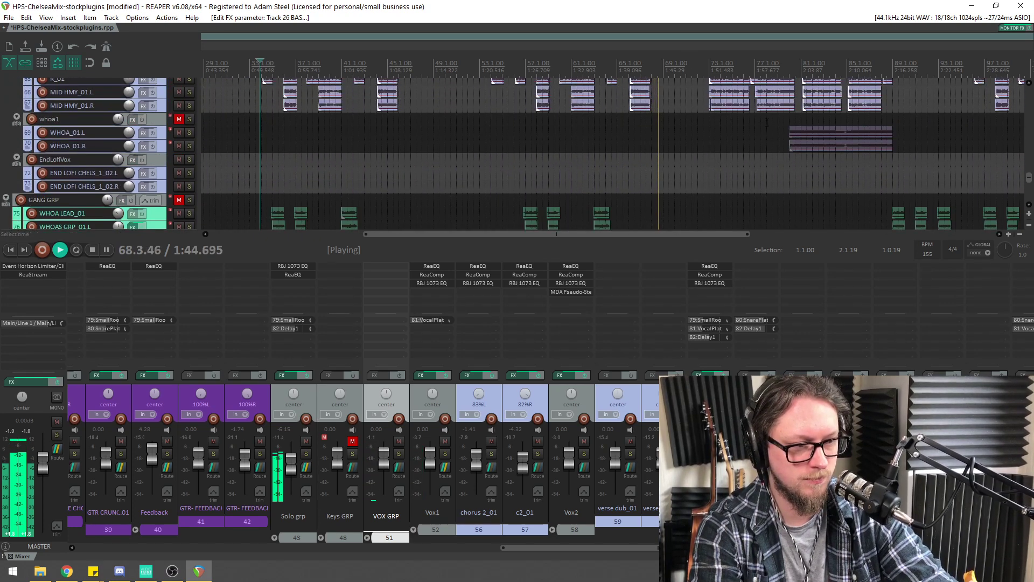
click(774, 63)
click(179, 119)
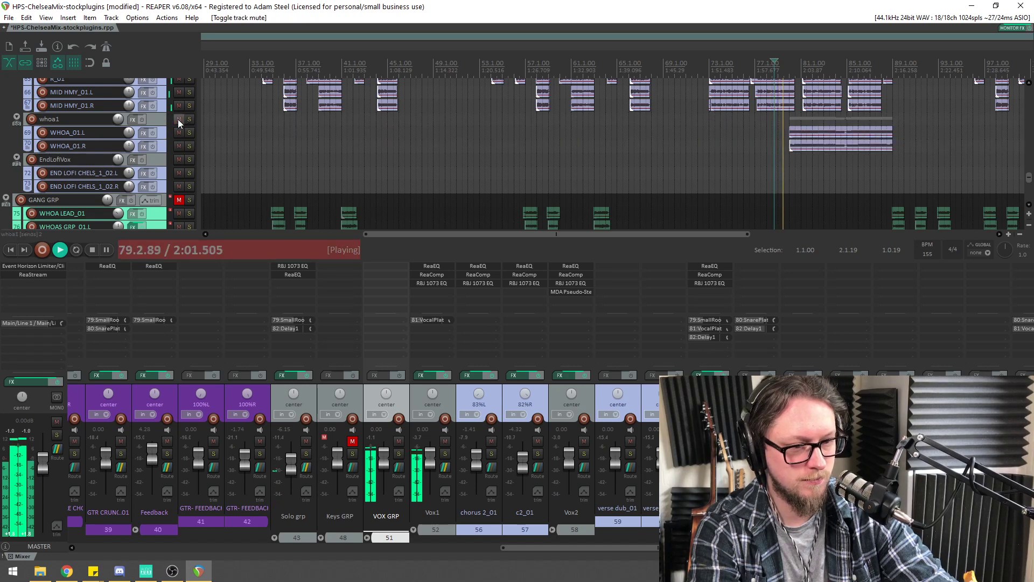
scroll(1029, 180, up, 1)
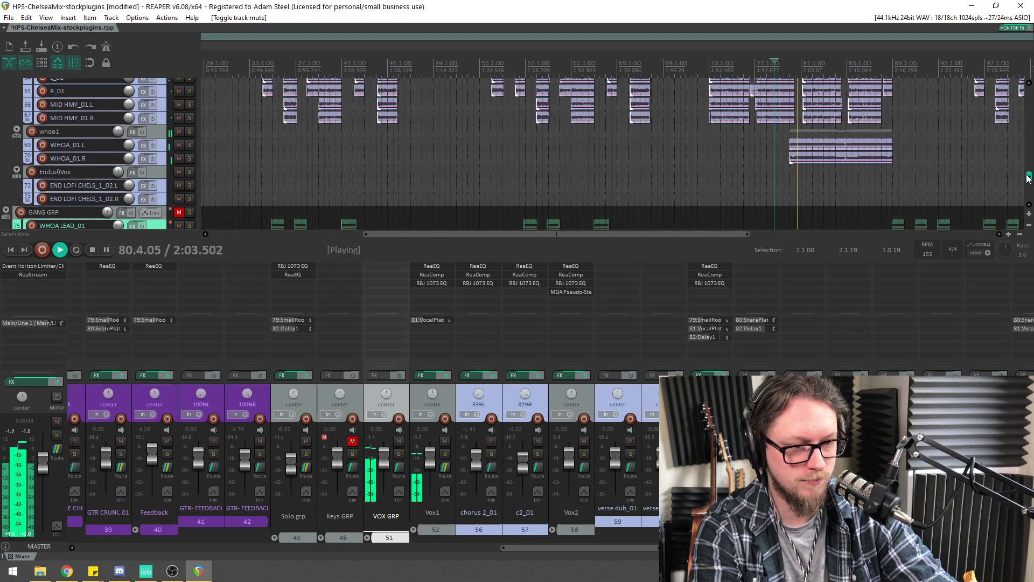
click(189, 132)
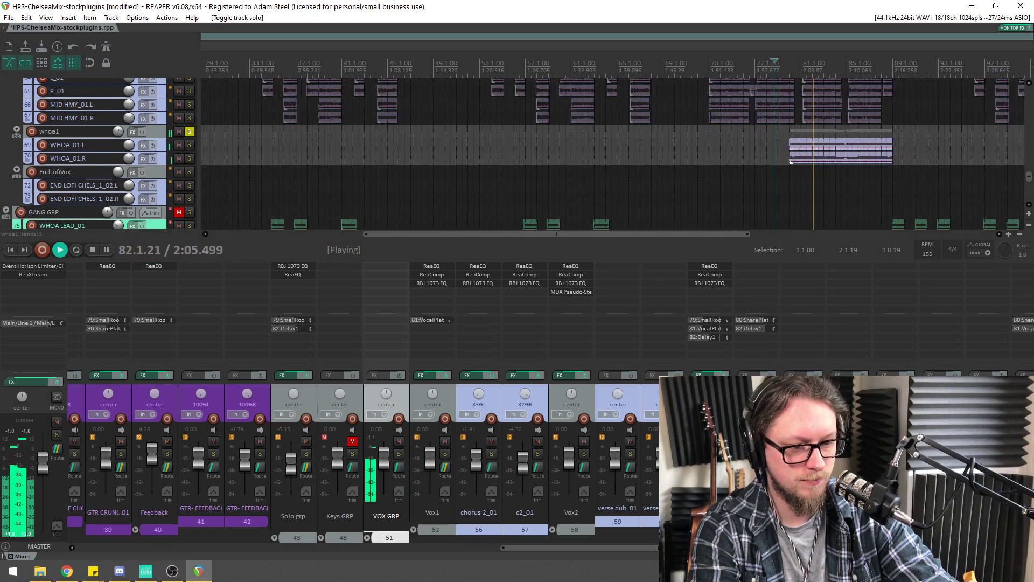
Copy the Harmony track's ReaEQ to the whoa1 folder track and disable its high shelf band
click(644, 548)
key(space)
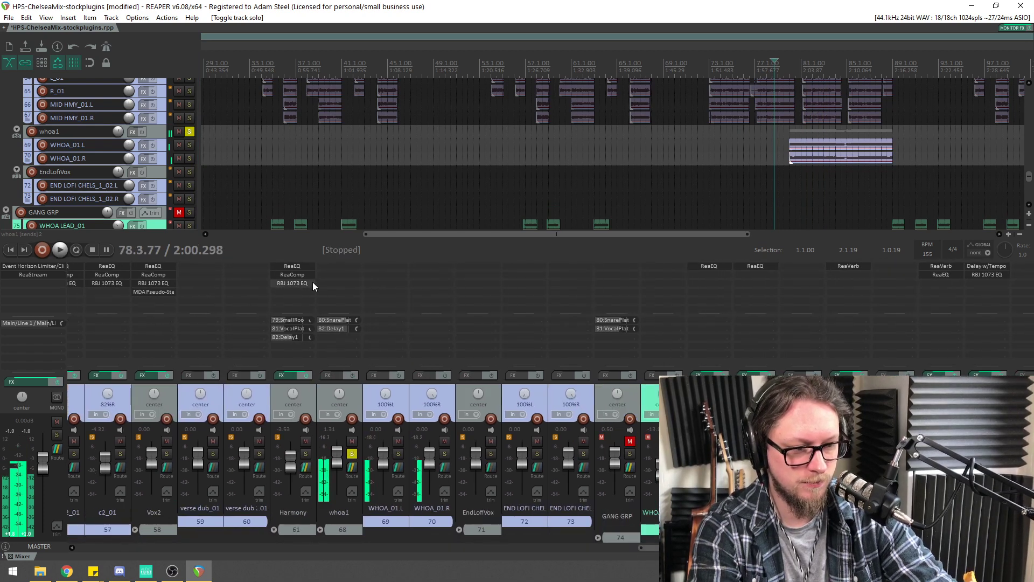
drag(301, 265, 334, 265)
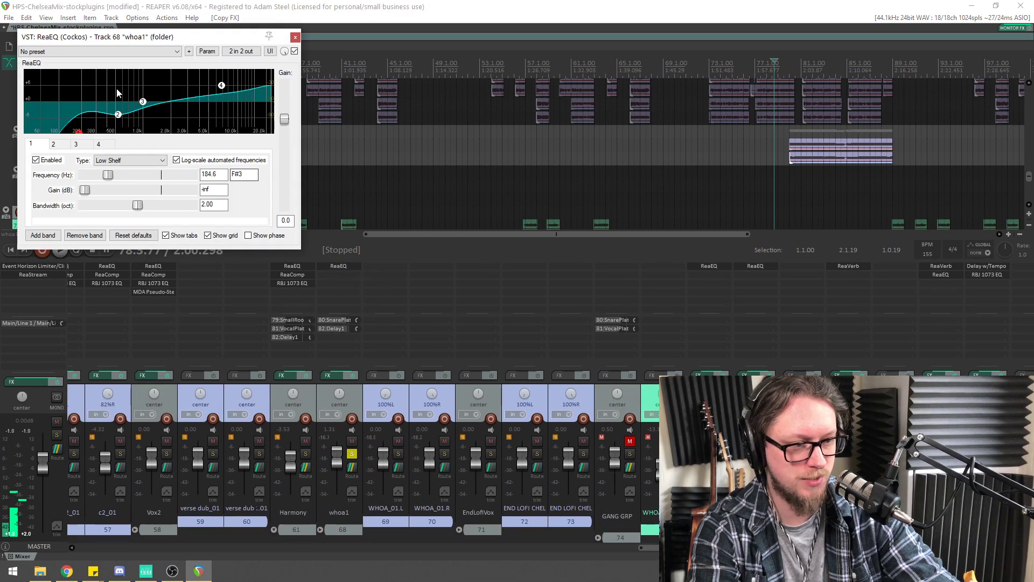
key(space)
double_click(221, 86)
key(space)
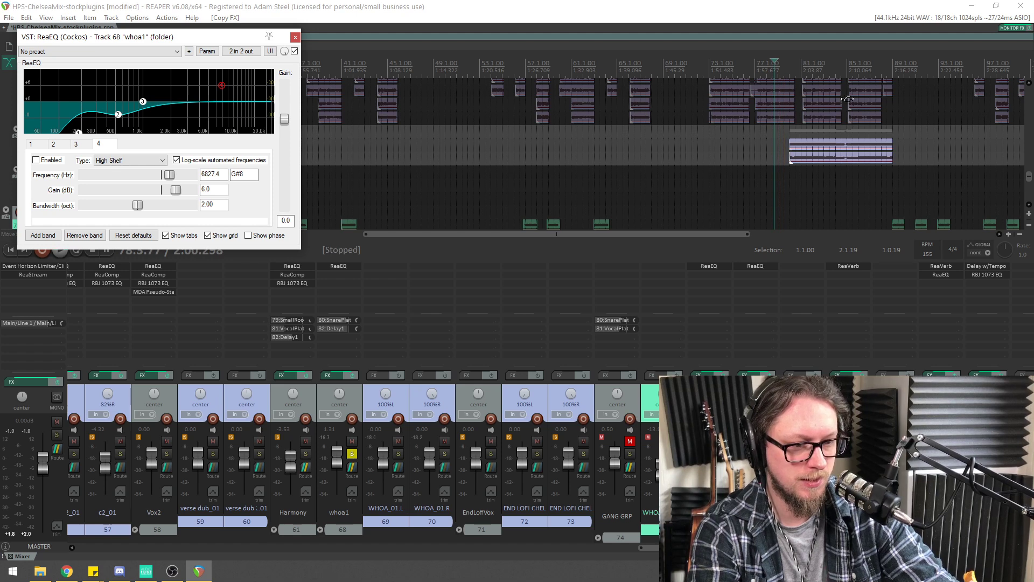
Play the soloed whoa1 vocals from about bar 80 to check the EQ, then save the project
click(823, 66)
click(785, 69)
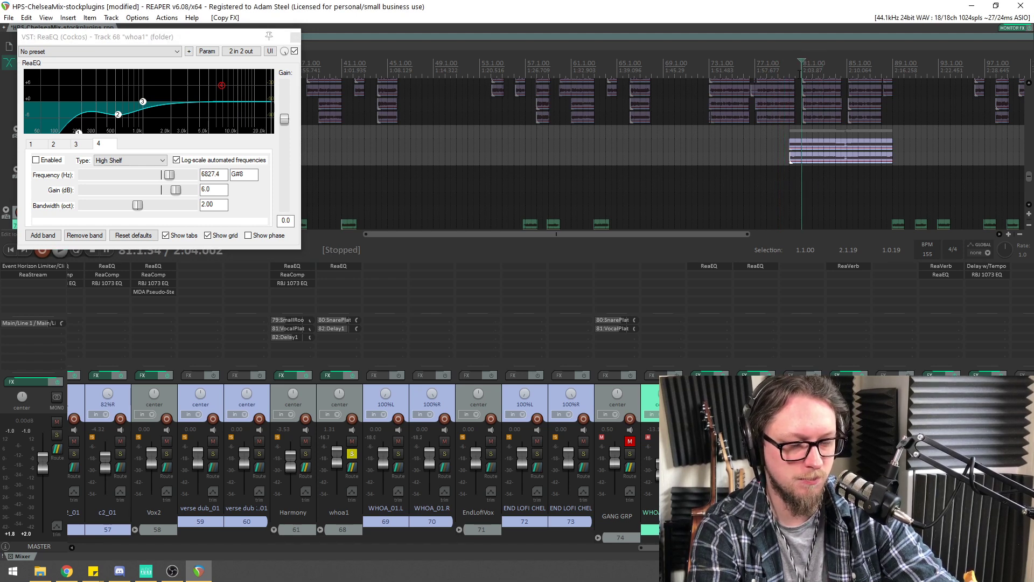
key(space)
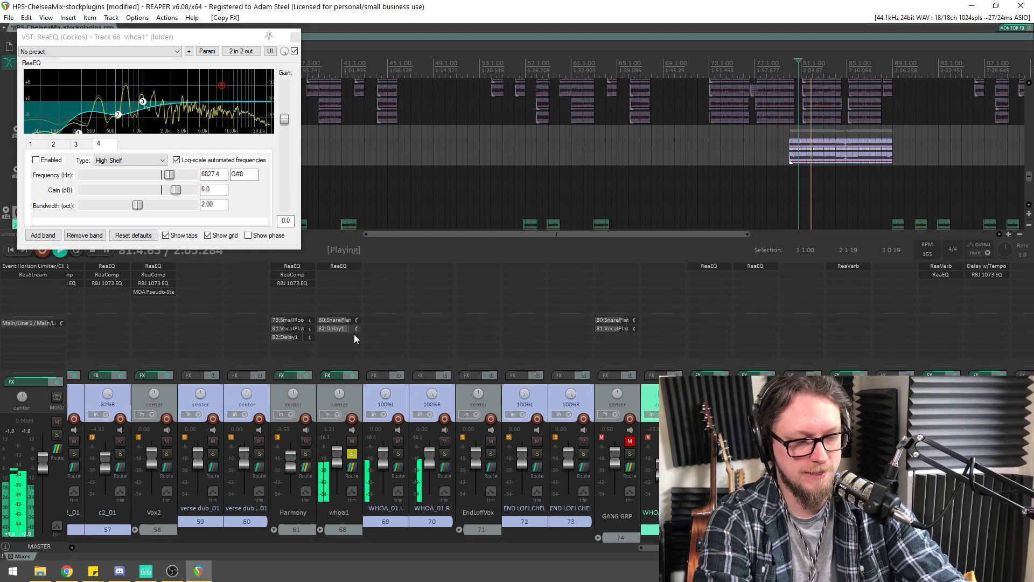
key(space)
click(296, 37)
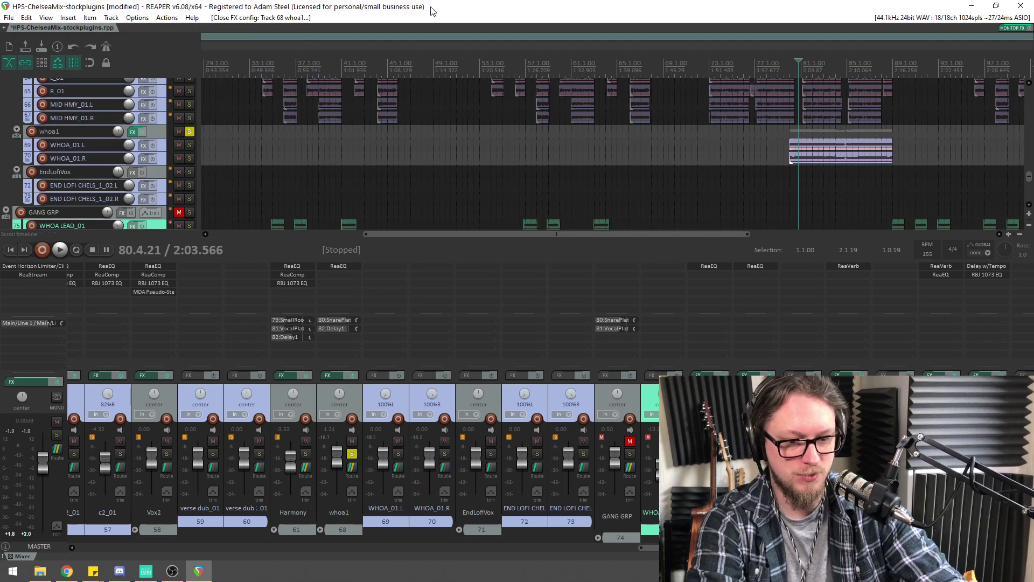
key(ctrl+s)
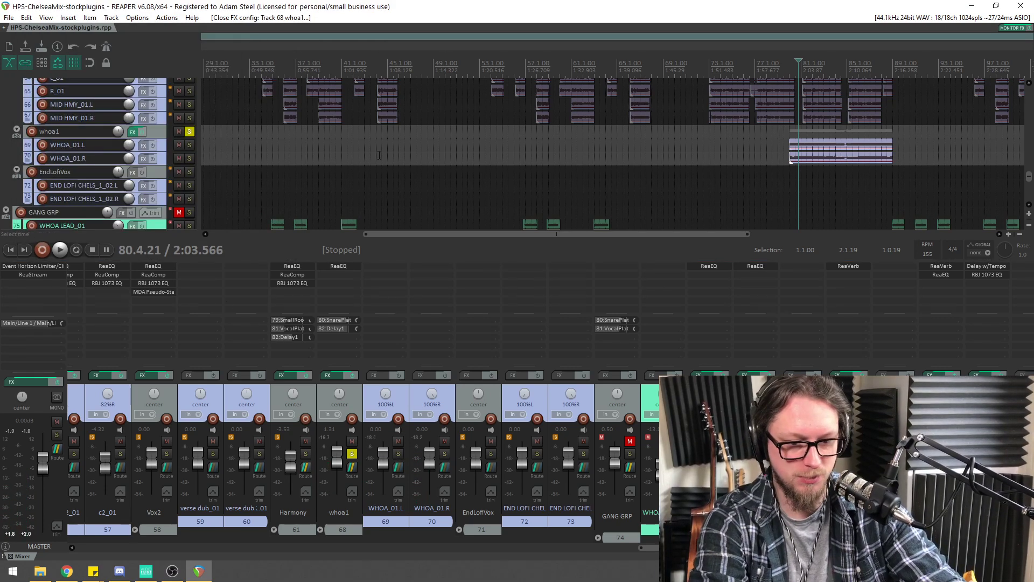
Unsolo the whoa1 folder track and play the full mix from the start of the whoa vocals near bar 80
click(348, 454)
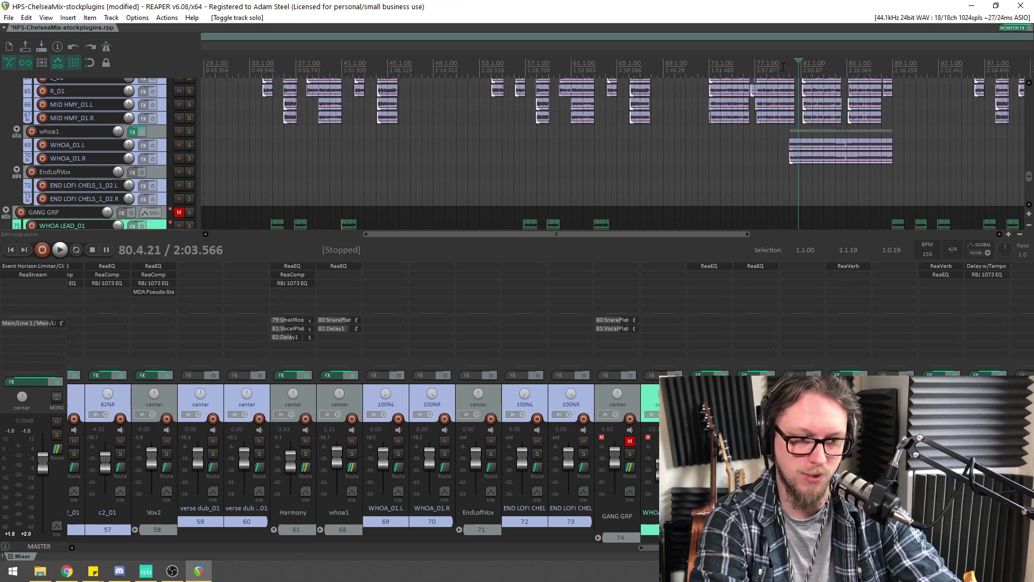
scroll(614, 85, up, 5)
scroll(639, 103, down, 8)
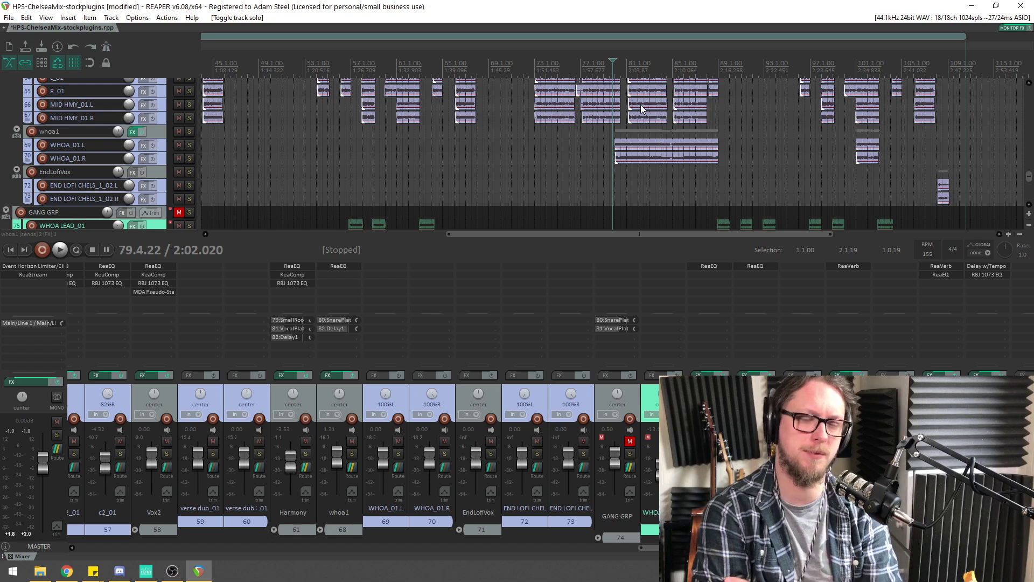
key(space)
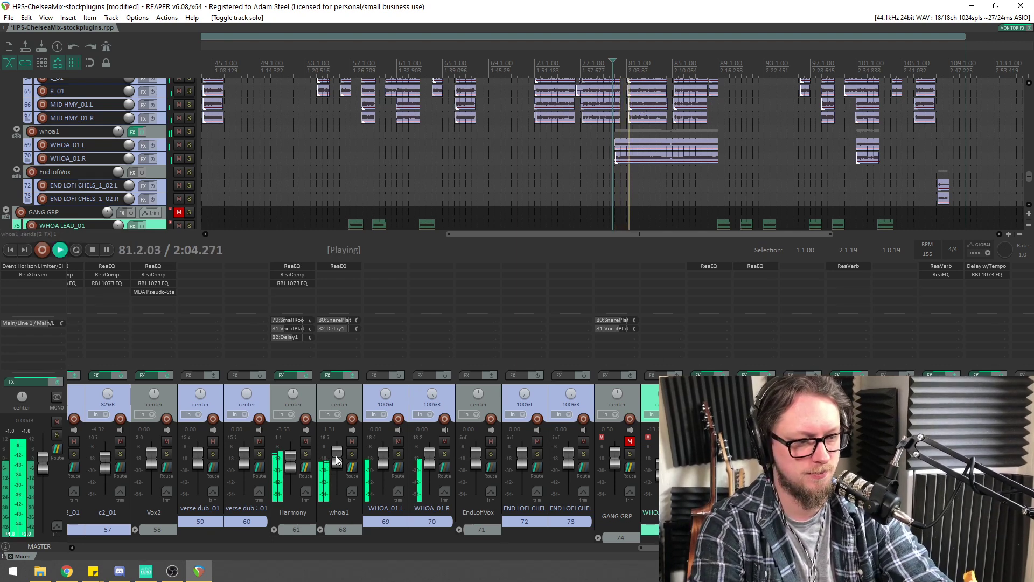
scroll(793, 159, down, 2)
scroll(793, 159, up, 2)
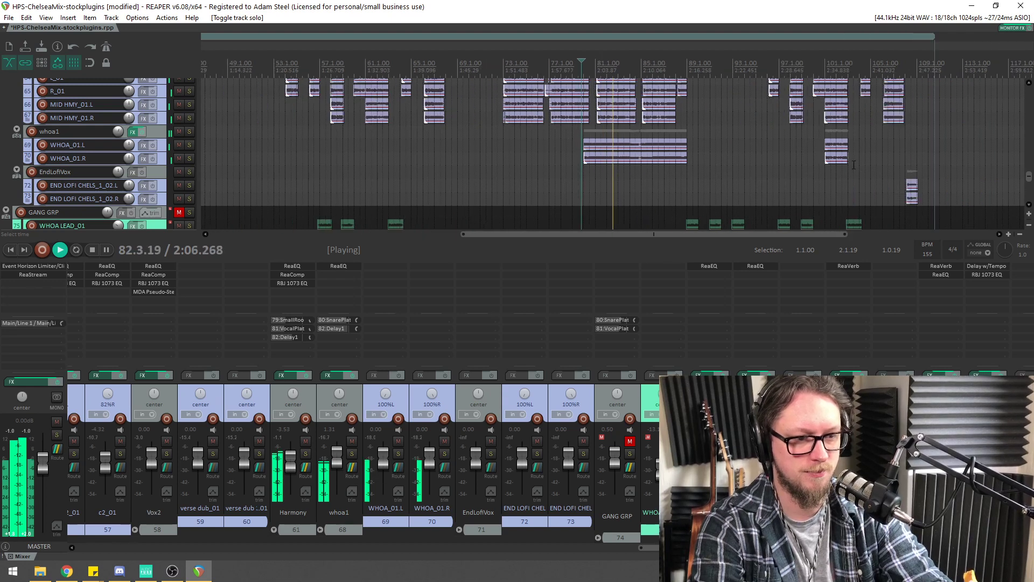
Unmute the GANG GRP folder track while the full mix plays
drag(1029, 177, 1030, 183)
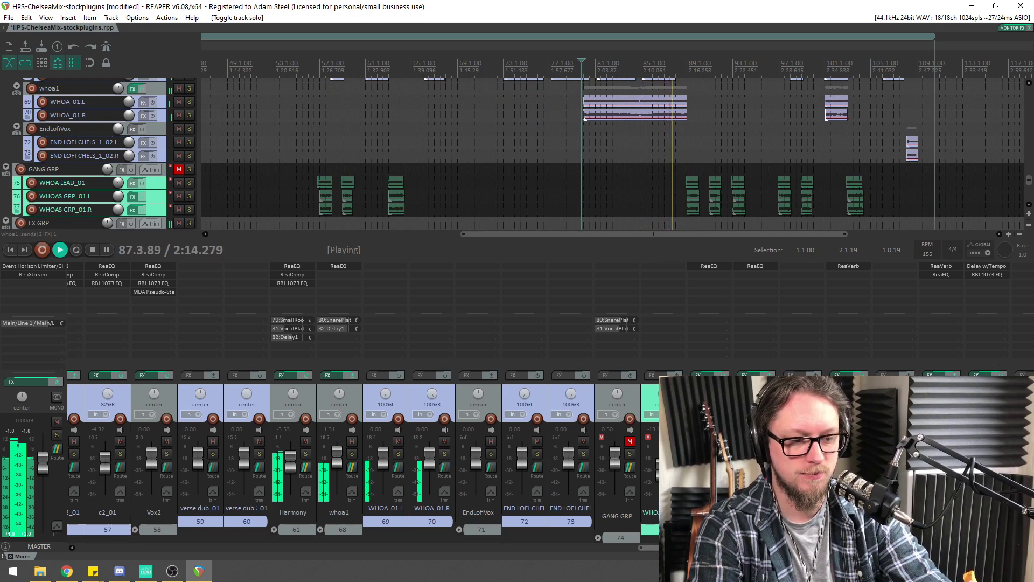
drag(700, 547, 746, 548)
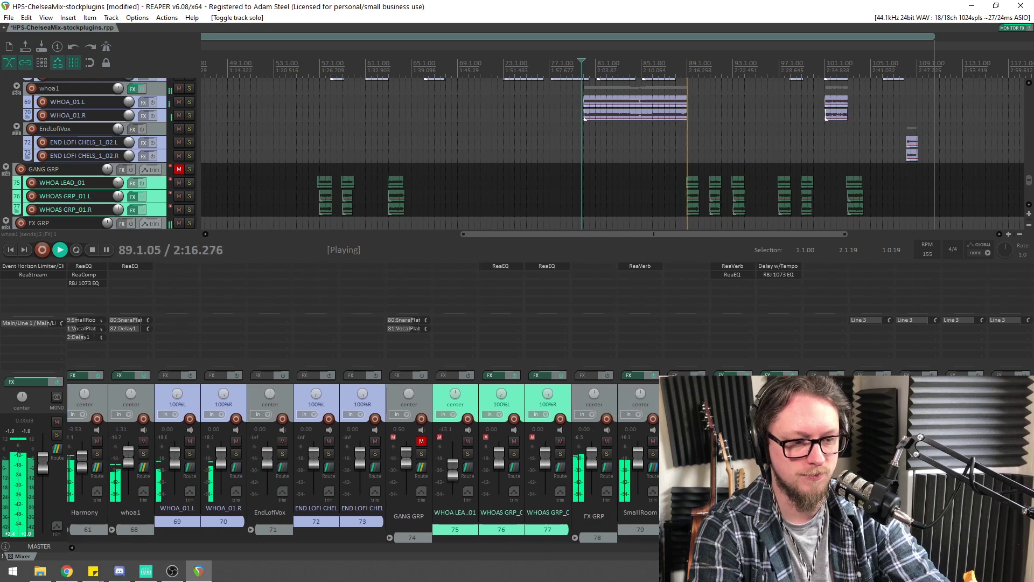
click(421, 442)
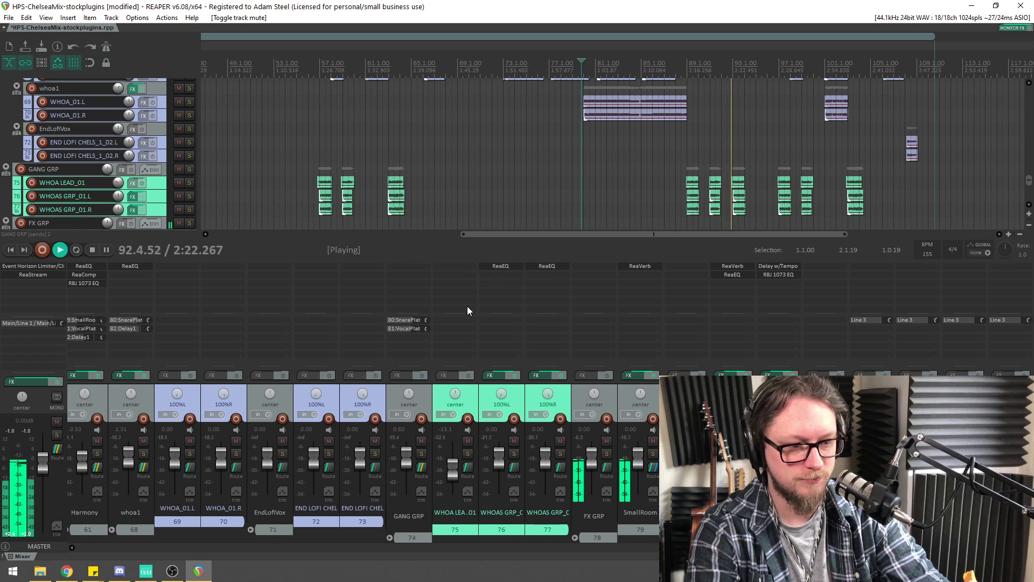
Add ReaComp (Cockos) to GANG GRP with auto make-up enabled and resume playback
double_click(412, 274)
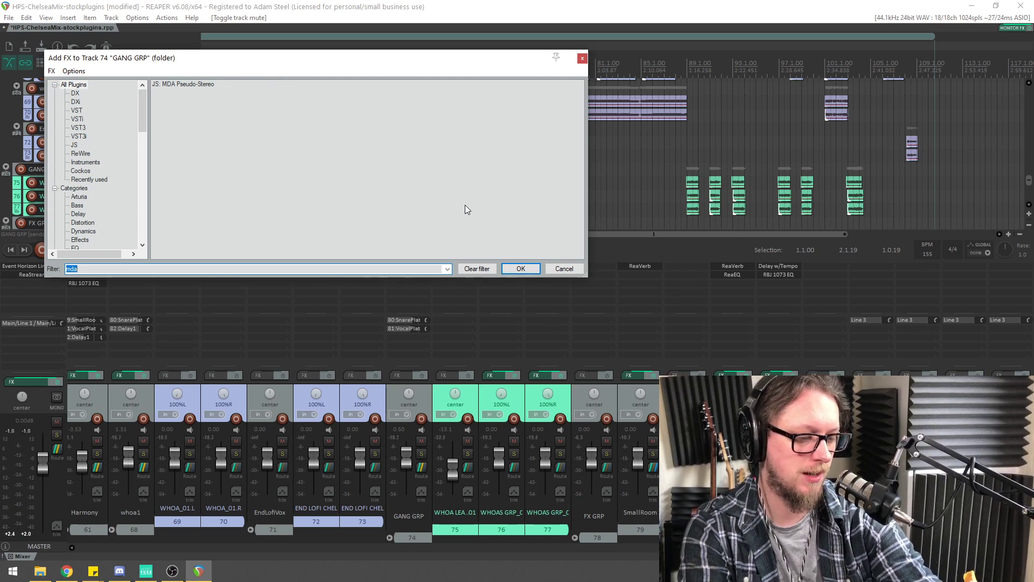
text(comp)
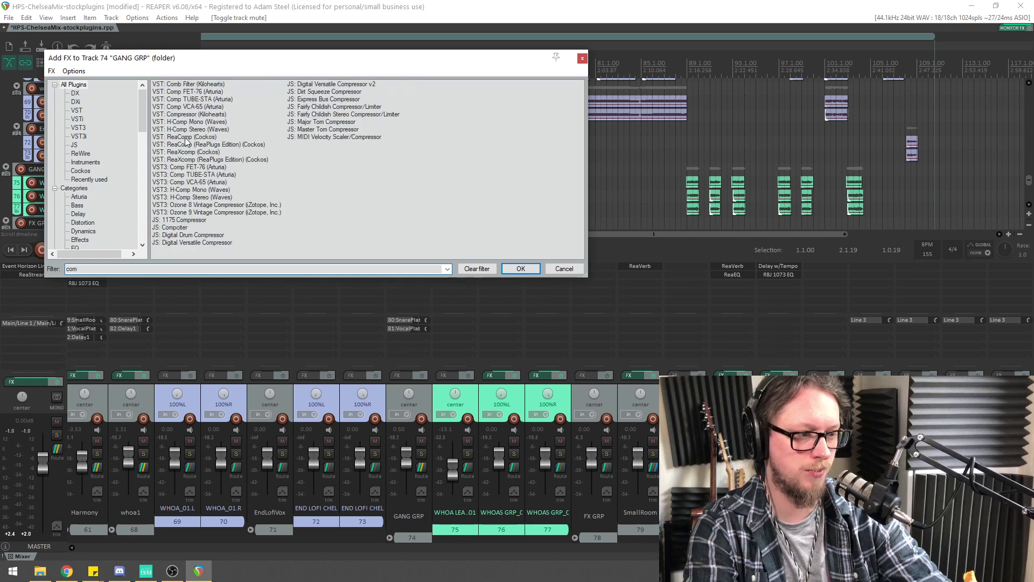
double_click(185, 137)
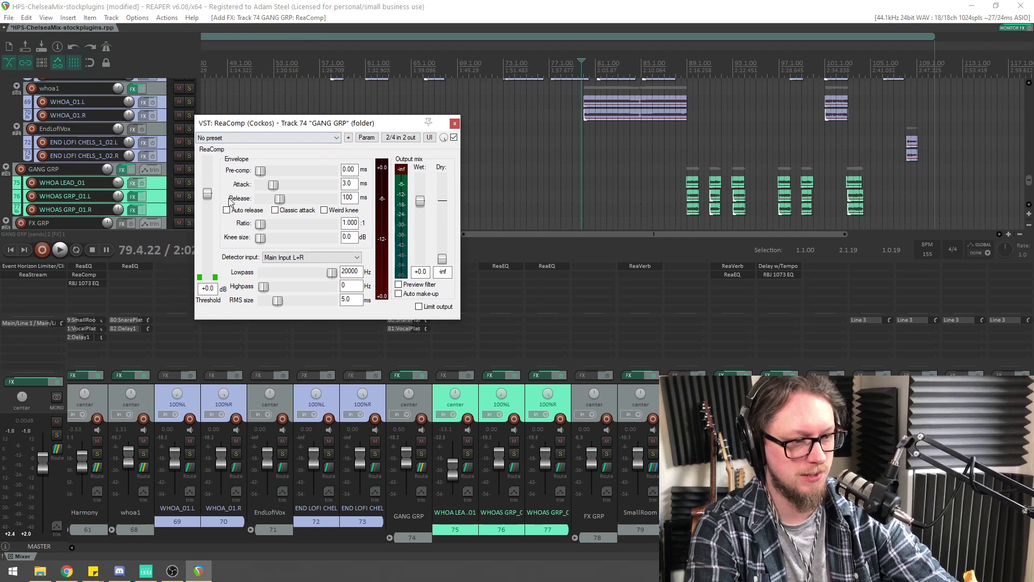
key(space)
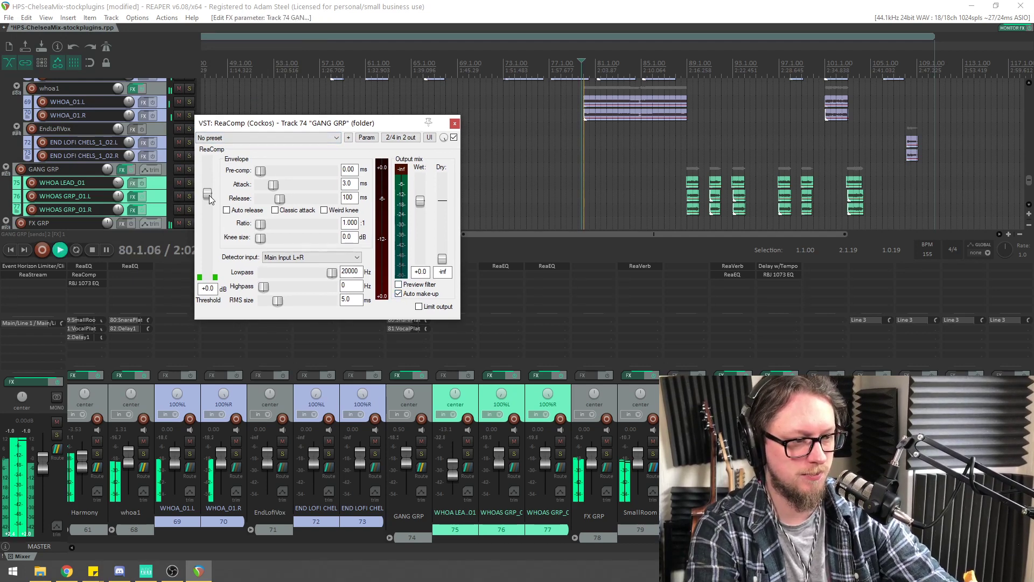
In GANG GRP's ReaComp, set the ratio to 4.95:1 and the threshold to -37.2 dB while the gang vocals play
drag(207, 193, 207, 219)
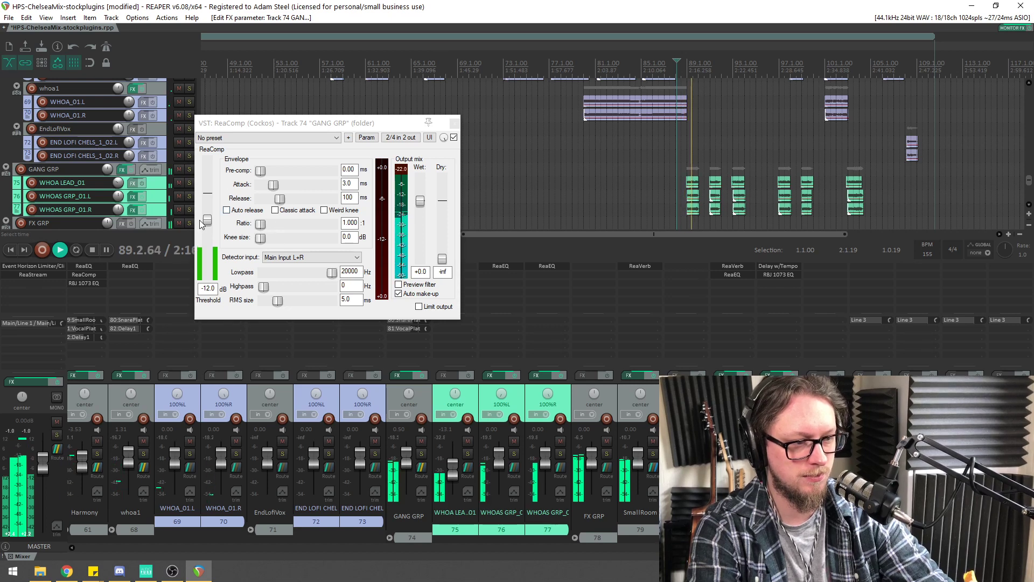
drag(207, 220, 214, 258)
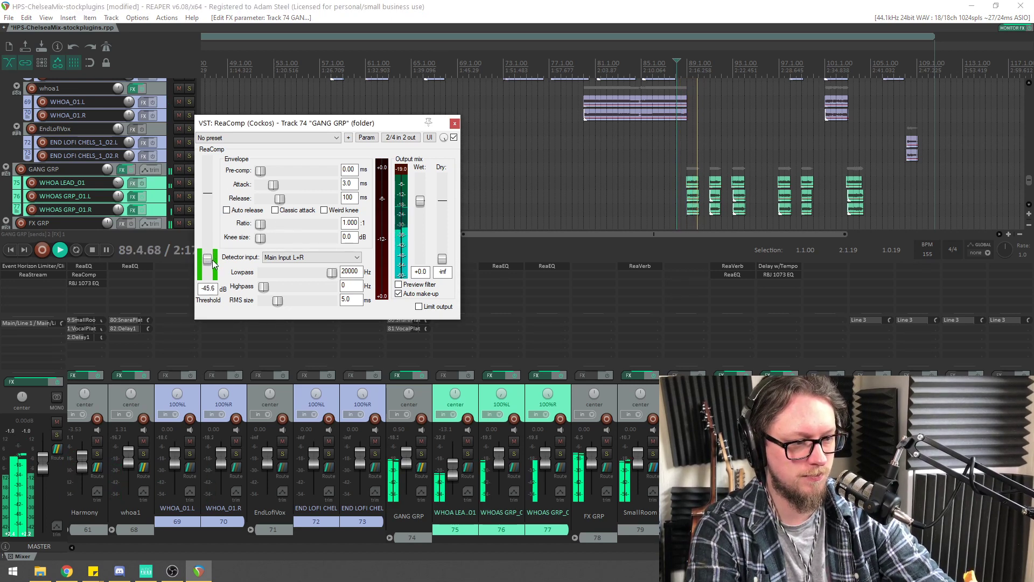
key(space)
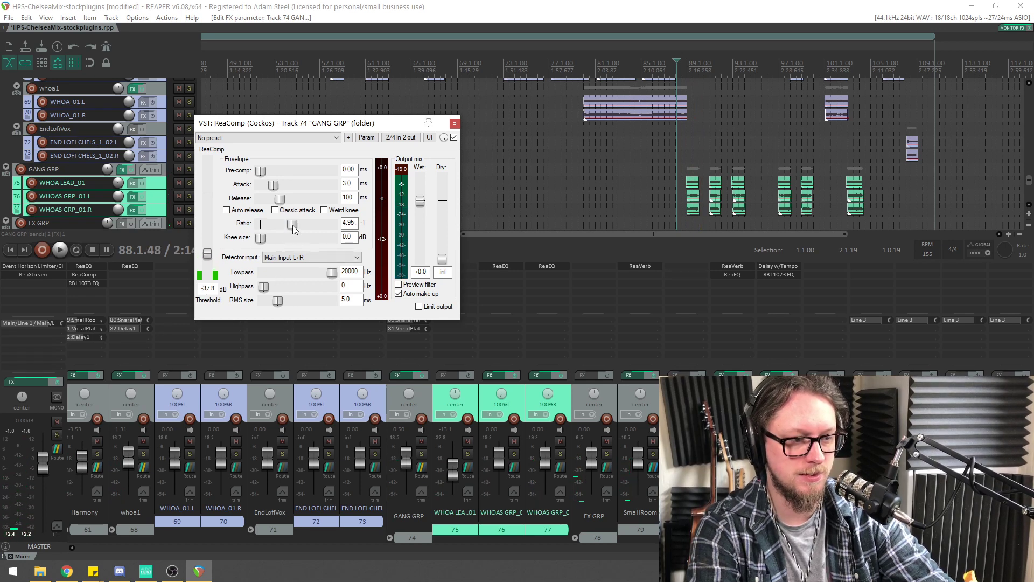
key(space)
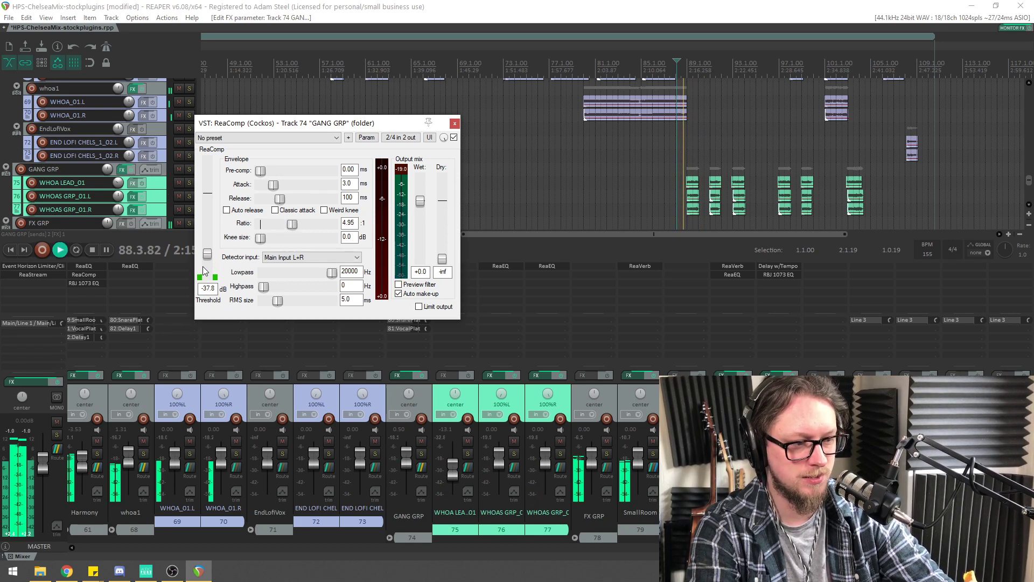
drag(207, 259, 208, 258)
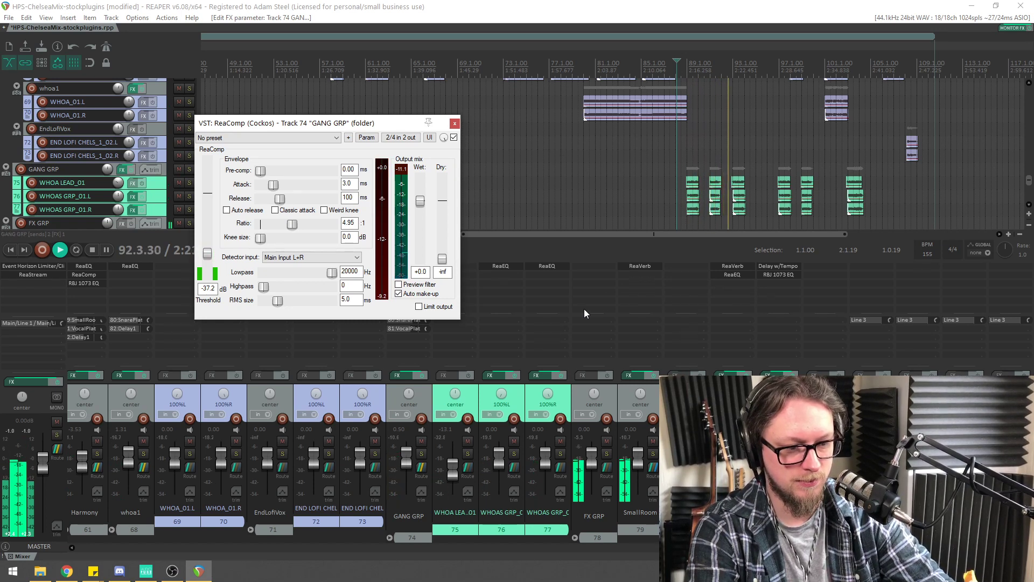
click(455, 122)
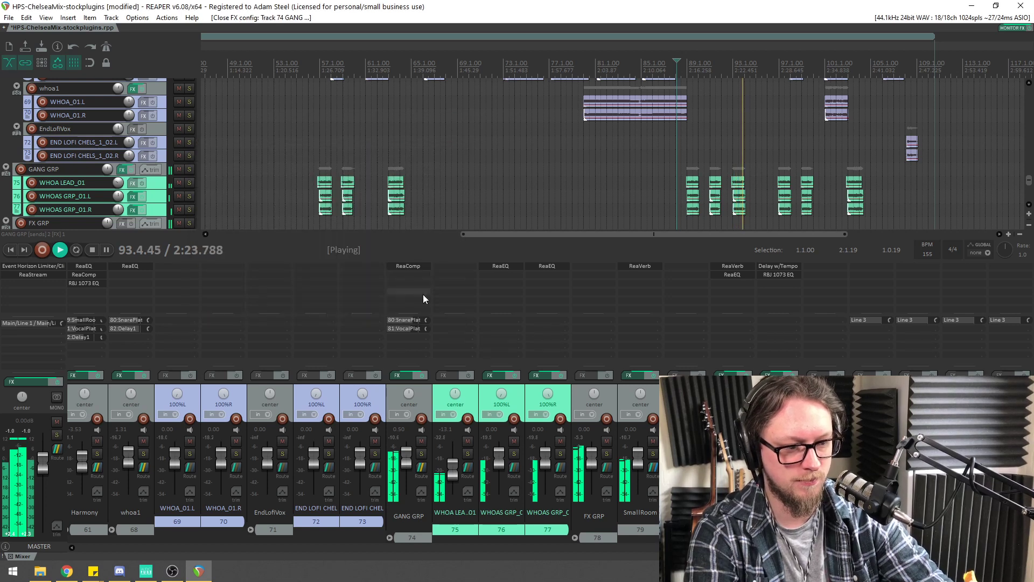
Add ReaEQ (Cockos) to GANG GRP, rolling off the lows with band 1 and cutting band 2 by 3.2 dB at 617.5 Hz
key(space)
double_click(405, 275)
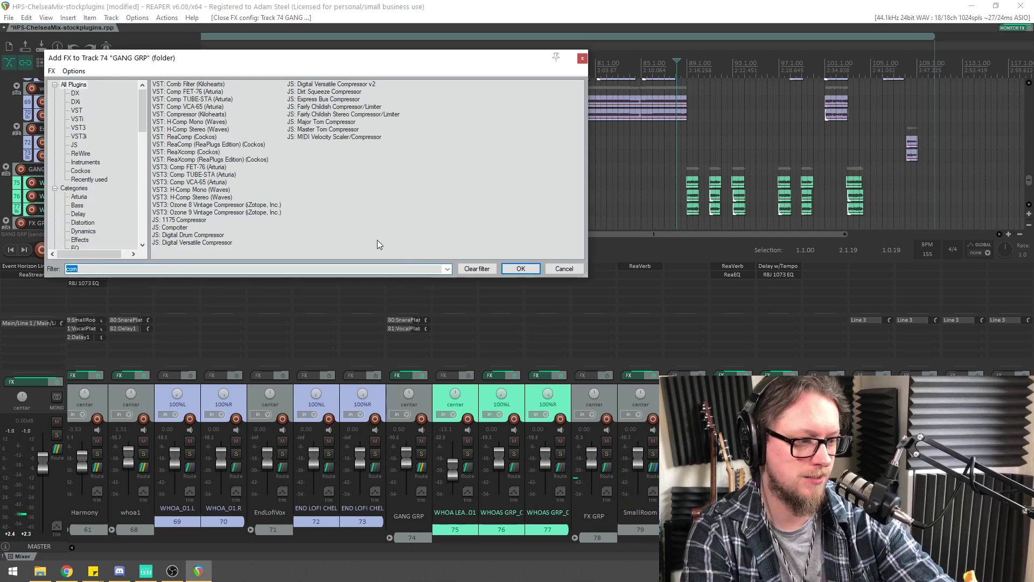
text(eq)
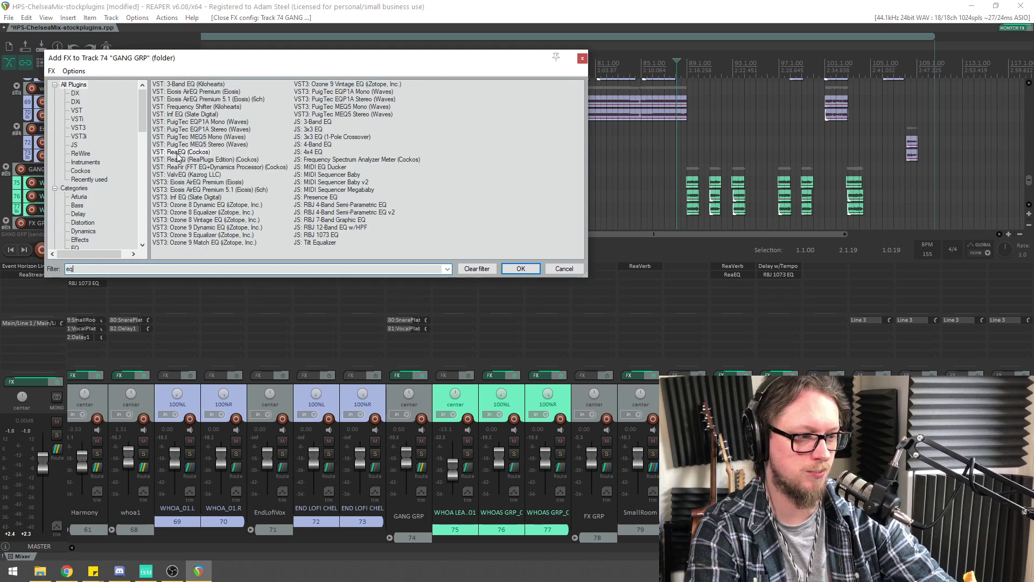
double_click(186, 153)
drag(136, 39, 340, 144)
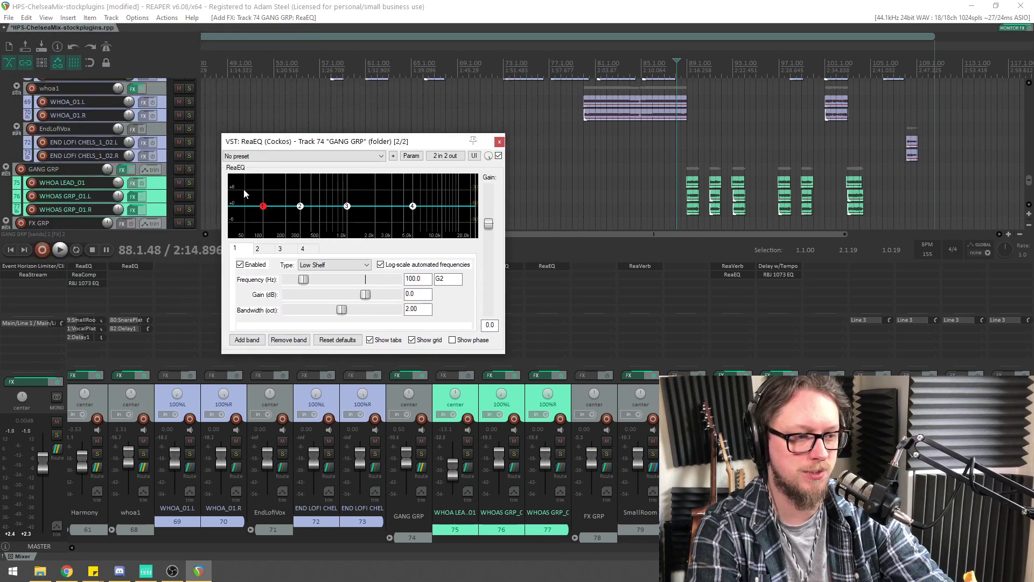
drag(263, 206, 328, 218)
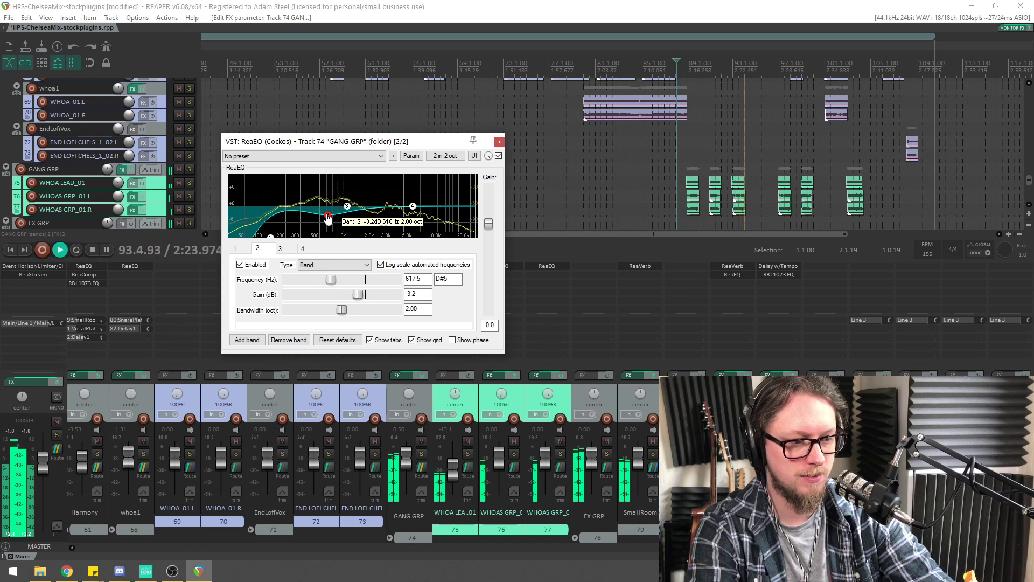
drag(350, 141, 292, 145)
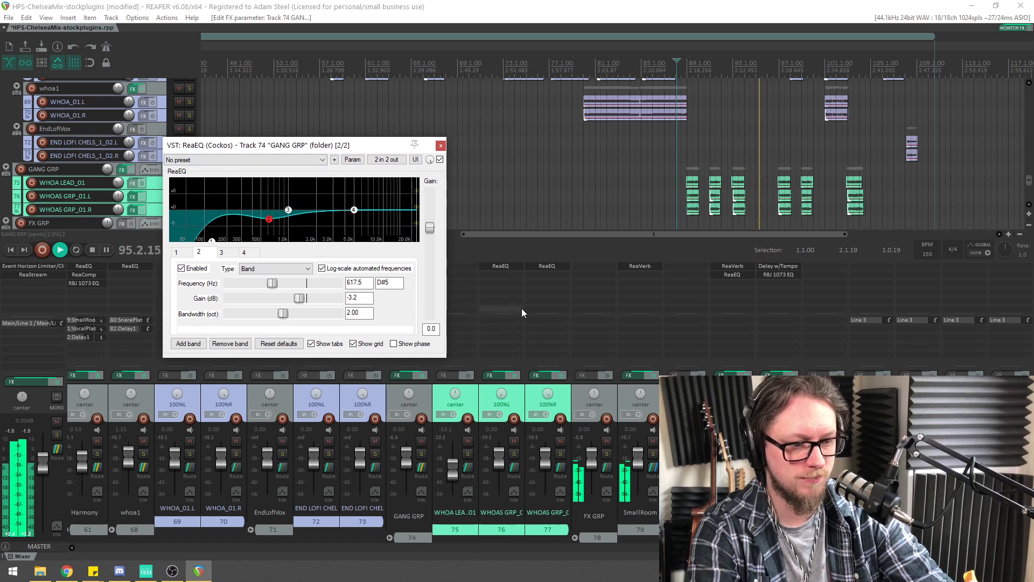
click(441, 147)
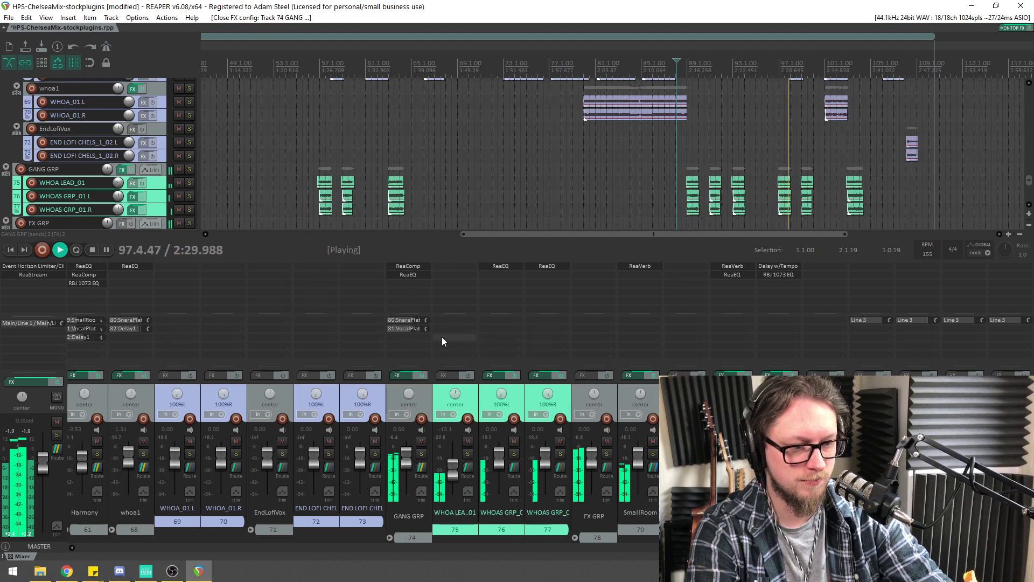
Adjust GANG GRP's vocal plate send level and raise its ReaComp wet output to +4.4 dB
mouse_move(425, 328)
mouse_down()
mouse_move(426, 337)
mouse_move(426, 327)
mouse_up()
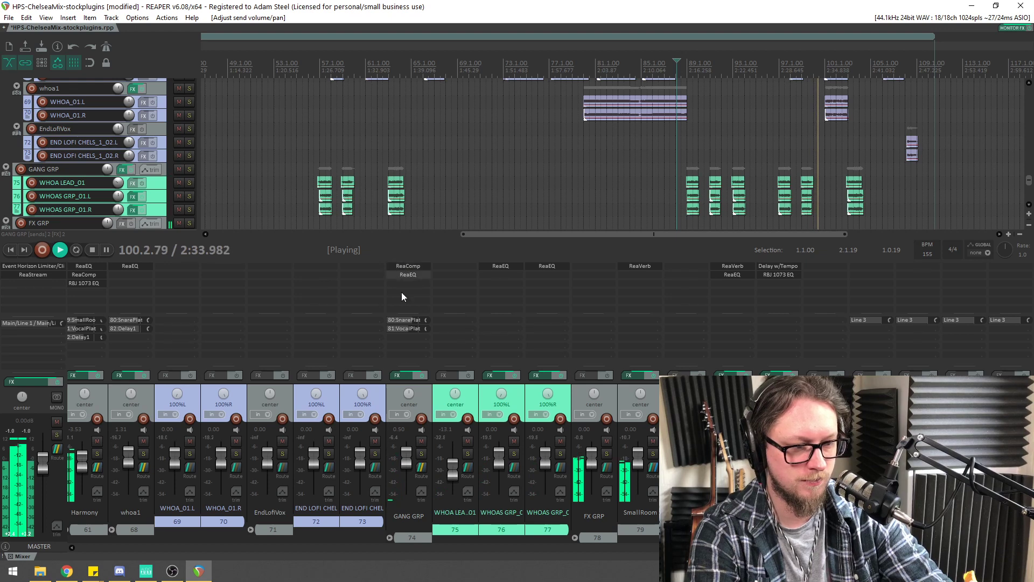
click(411, 267)
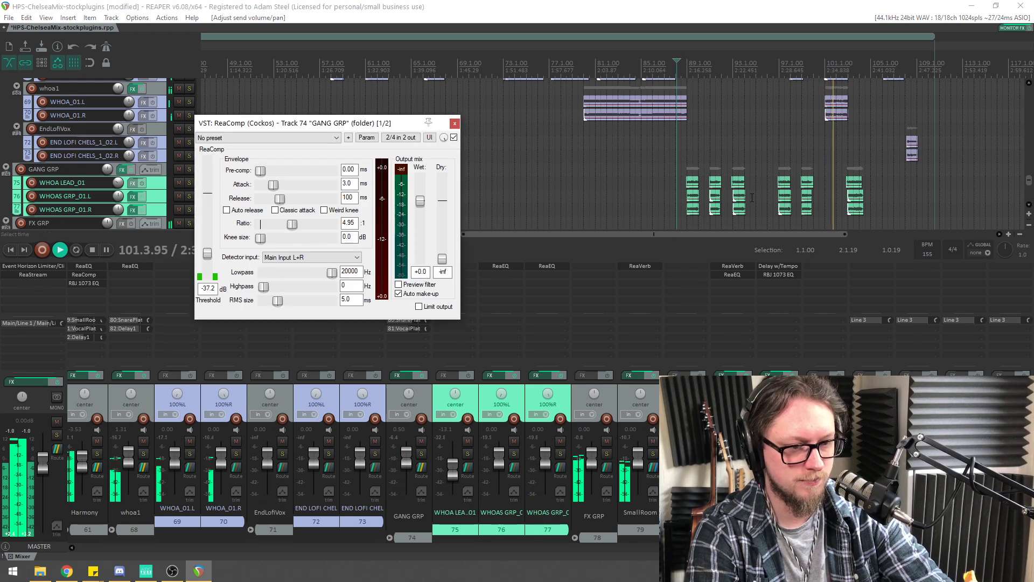
drag(418, 201, 427, 197)
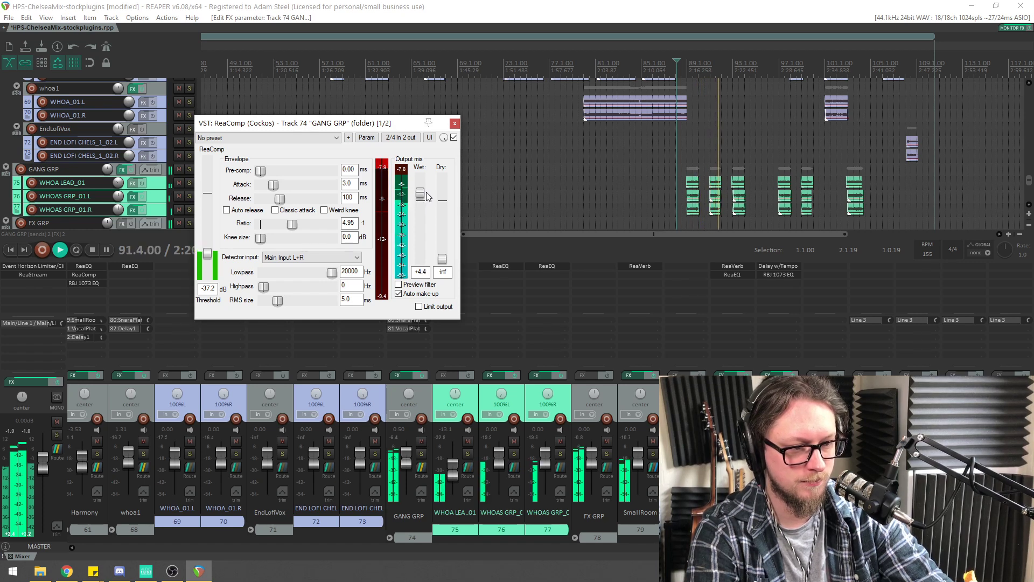
click(455, 123)
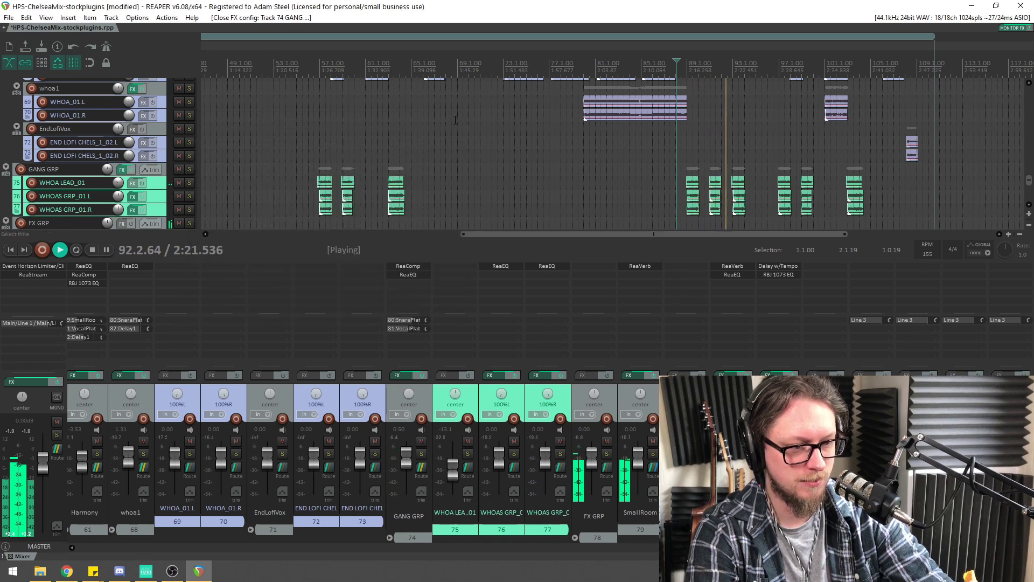
Deepen band 2 of GANG GRP's ReaEQ to -5.4 dB at 600.8 Hz
click(402, 274)
drag(269, 218, 268, 224)
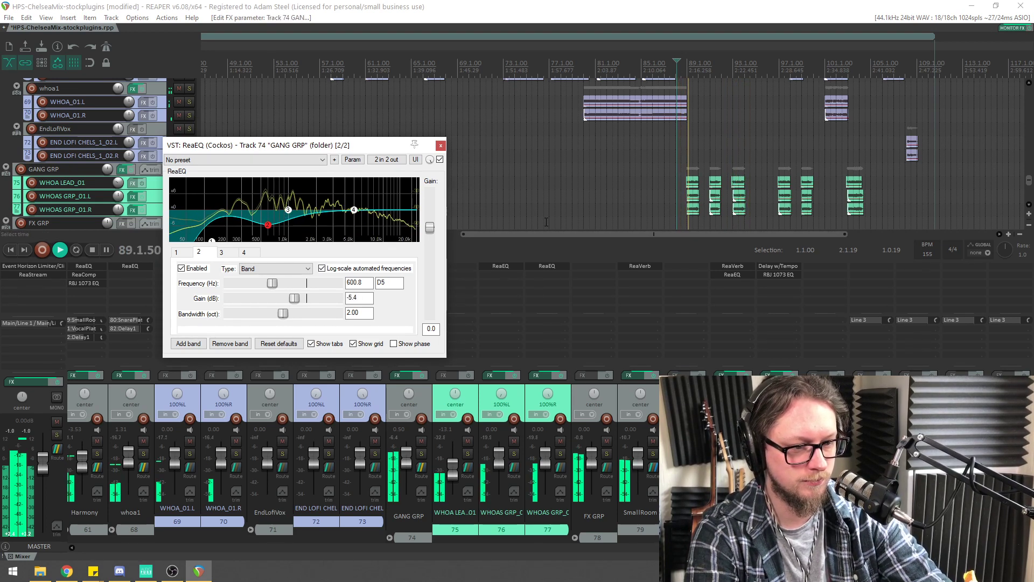
Close GANG GRP's ReaEQ, stop playback and save the project
click(440, 146)
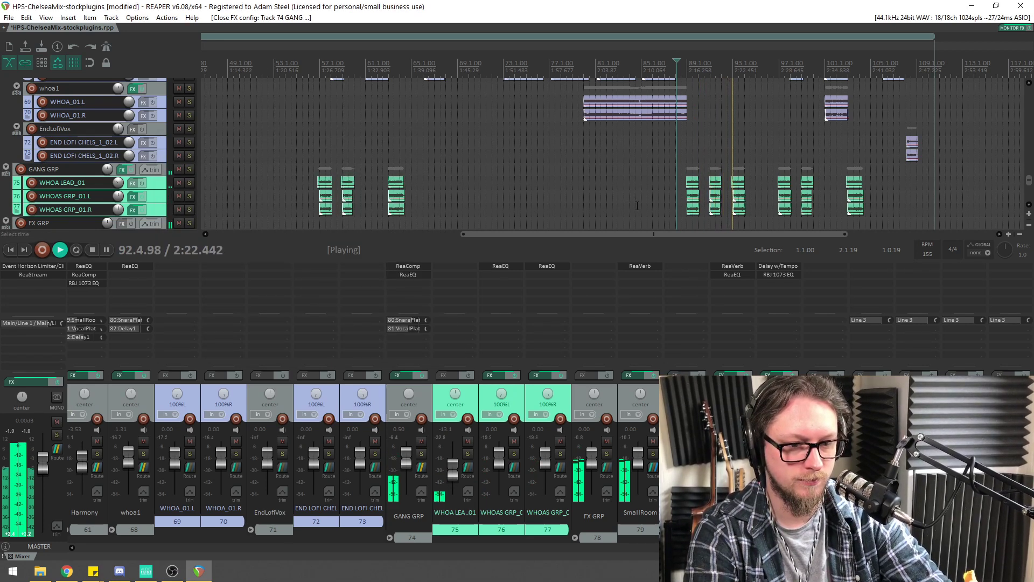
key(space)
key(ctrl+s)
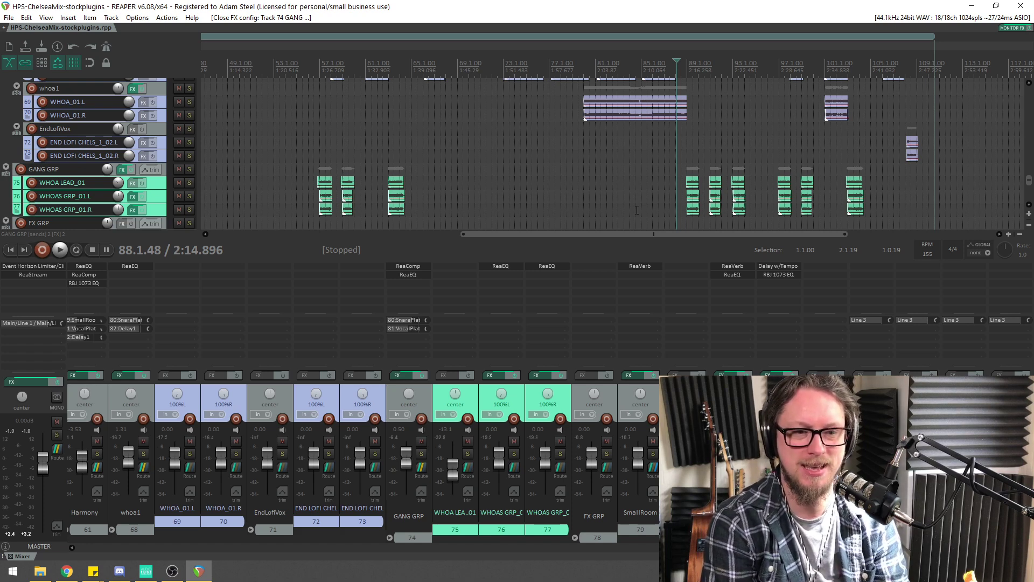
Play the full mix from about bar 36 to check how the first gang vocal parts sit
scroll(636, 210, down, 2)
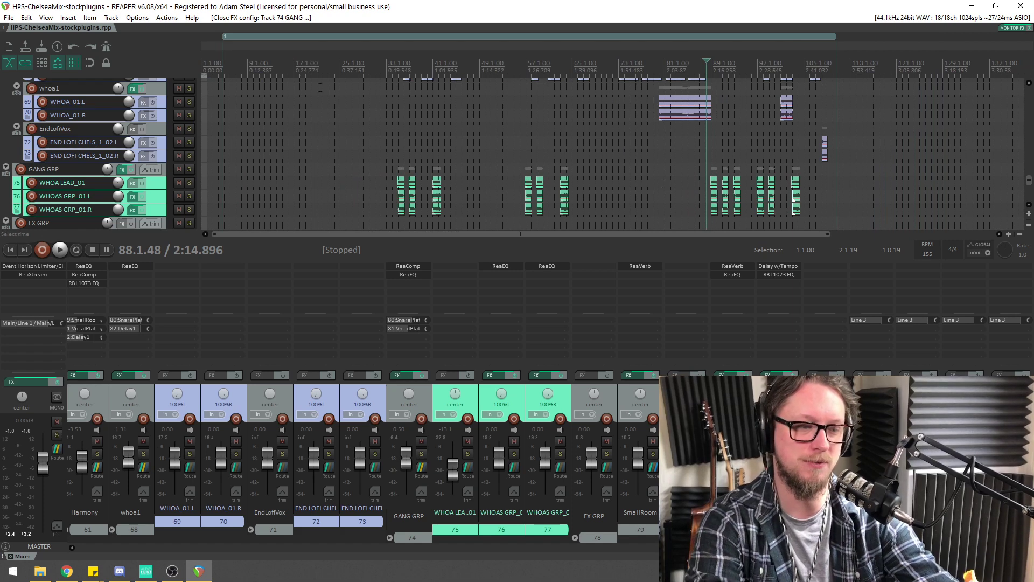
click(410, 68)
key(space)
scroll(648, 144, up, 3)
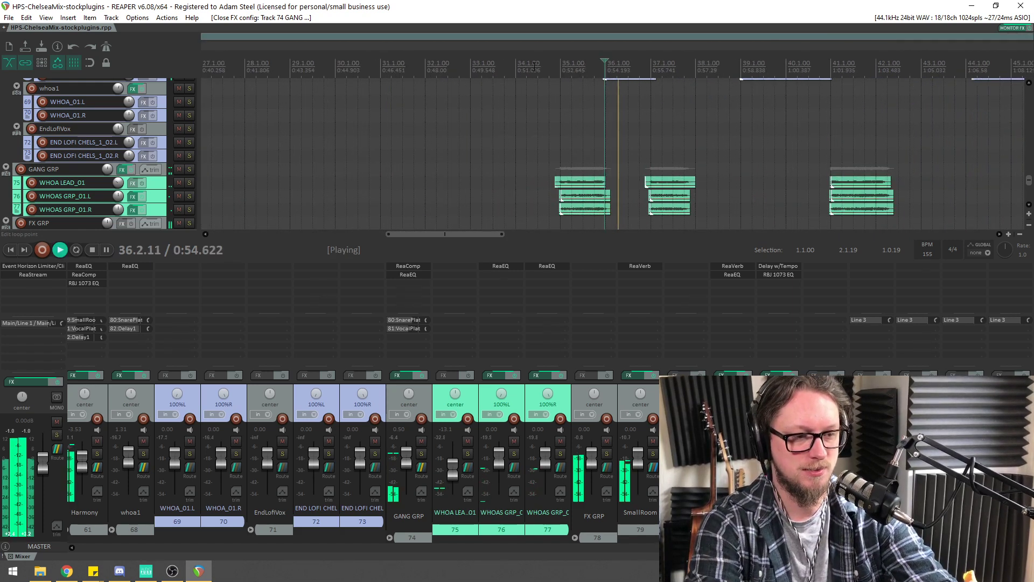
scroll(648, 145, up, 2)
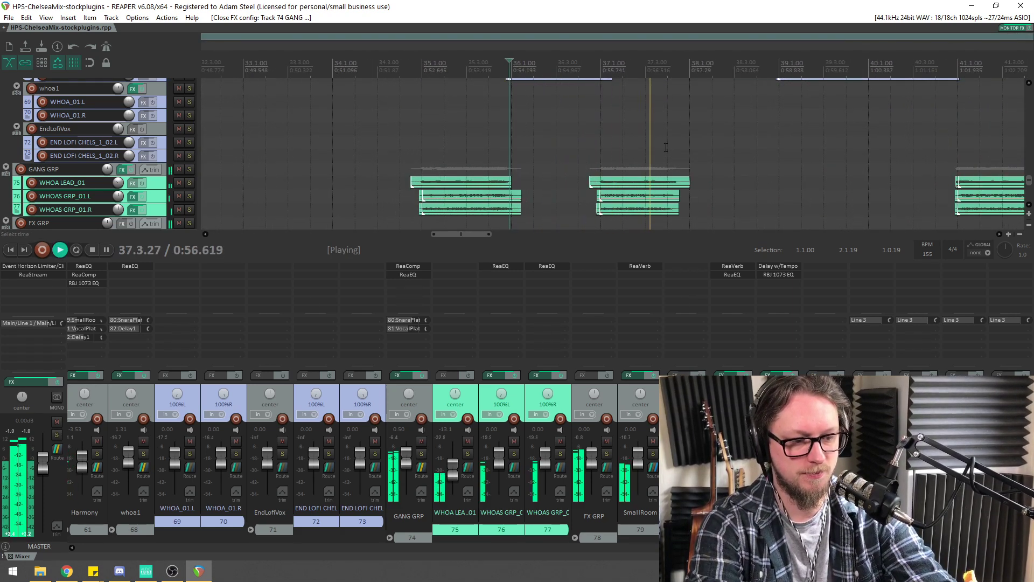
scroll(644, 150, down, 2)
scroll(629, 151, up, 2)
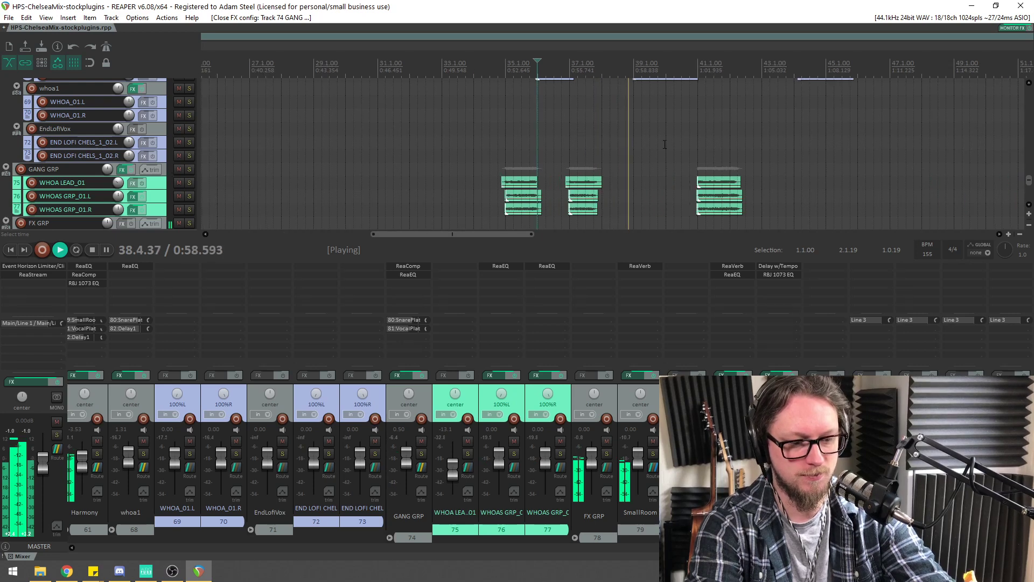
scroll(625, 147, down, 1)
scroll(622, 142, up, 1)
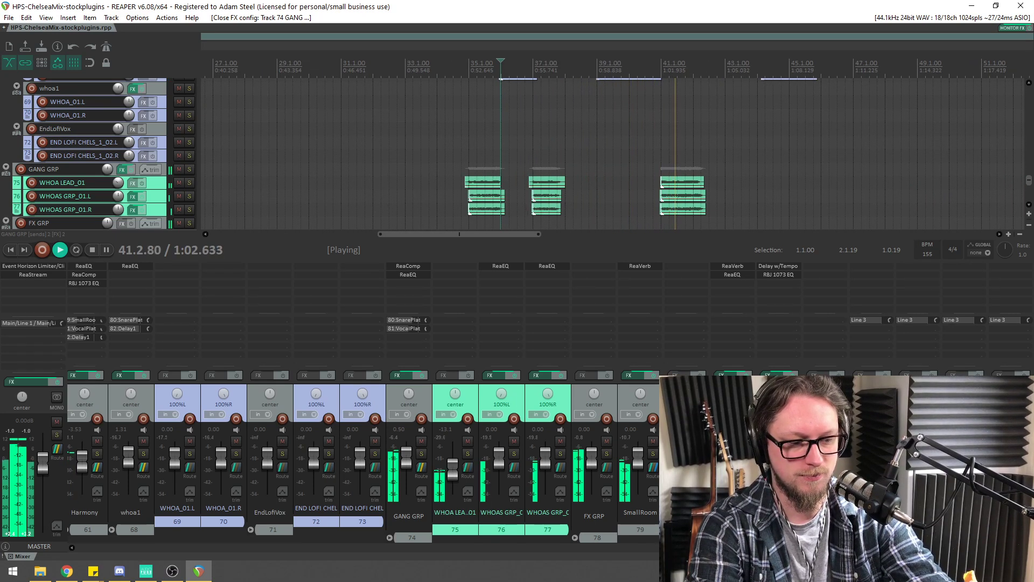
In GANG GRP's ReaEQ, cut band 3 by 3.6 dB at 1395.7 Hz during playback from bar 36
drag(808, 548, 783, 548)
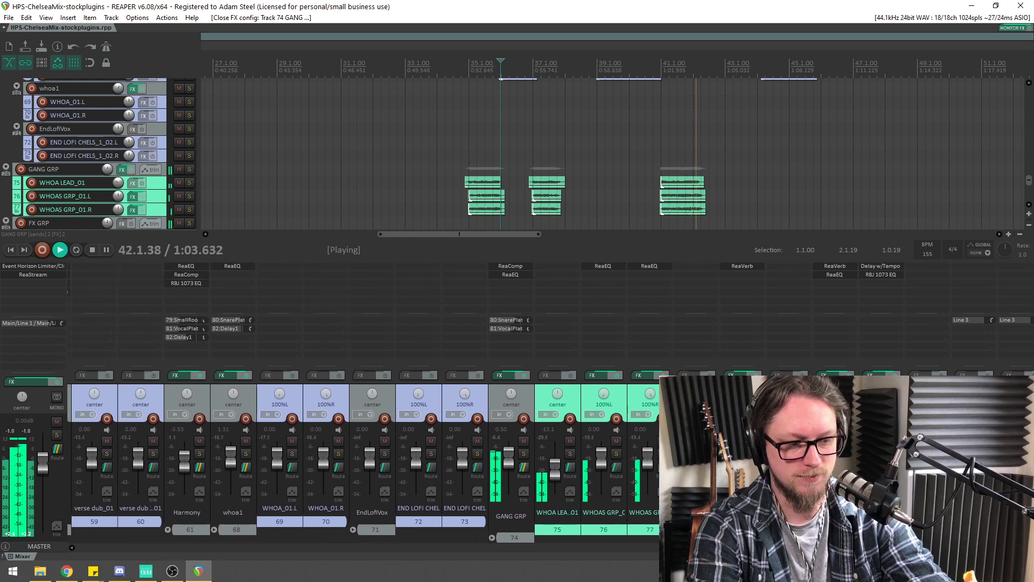
click(511, 274)
key(space)
click(289, 210)
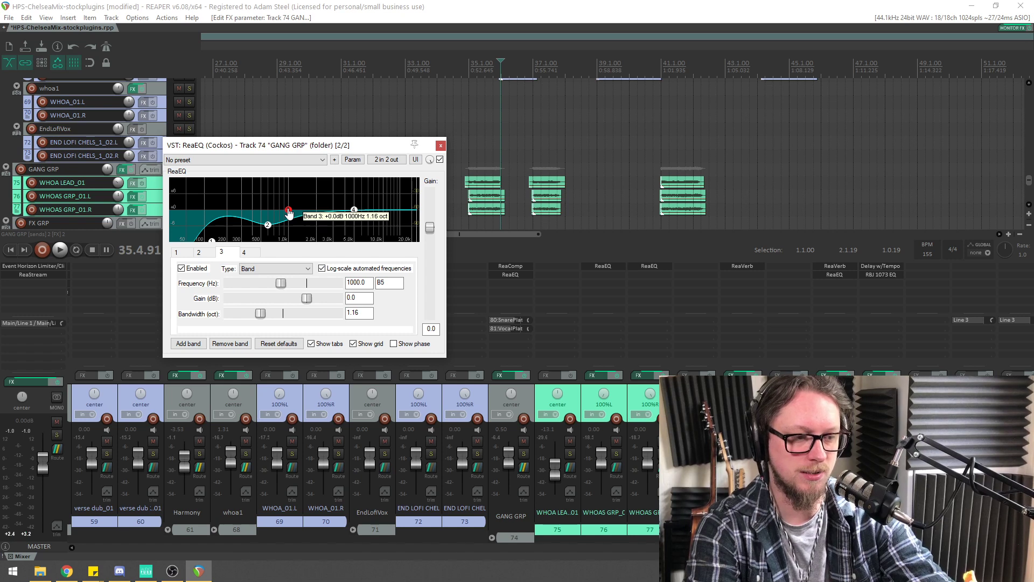
key(space)
mouse_move(289, 213)
mouse_down()
mouse_move(293, 188)
mouse_move(302, 223)
mouse_up()
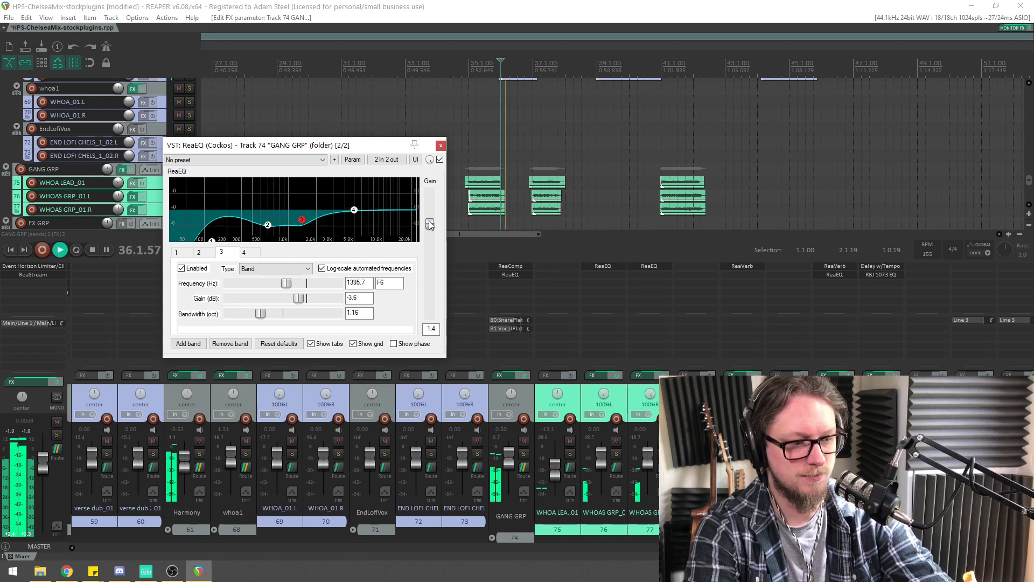
Raise the output gain of GANG GRP's ReaEQ to 2.5 dB, close the plugin and save the project
drag(430, 226, 431, 221)
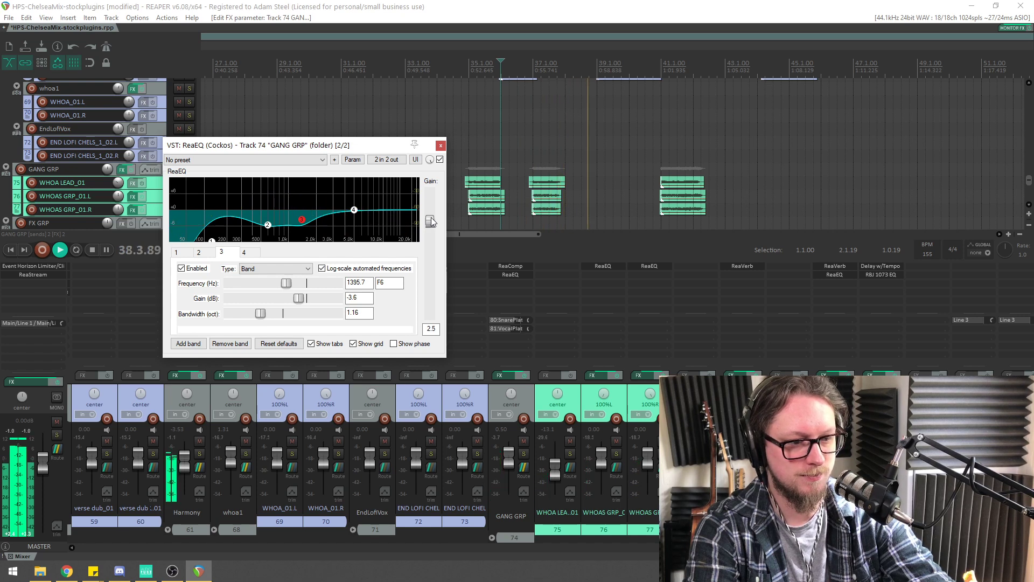
key(space)
click(441, 145)
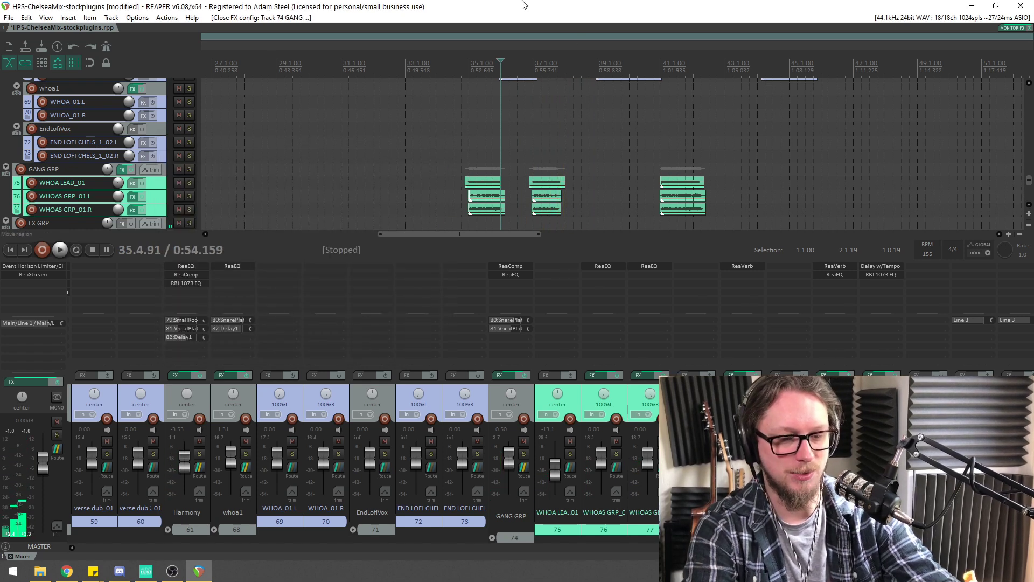
key(ctrl+s)
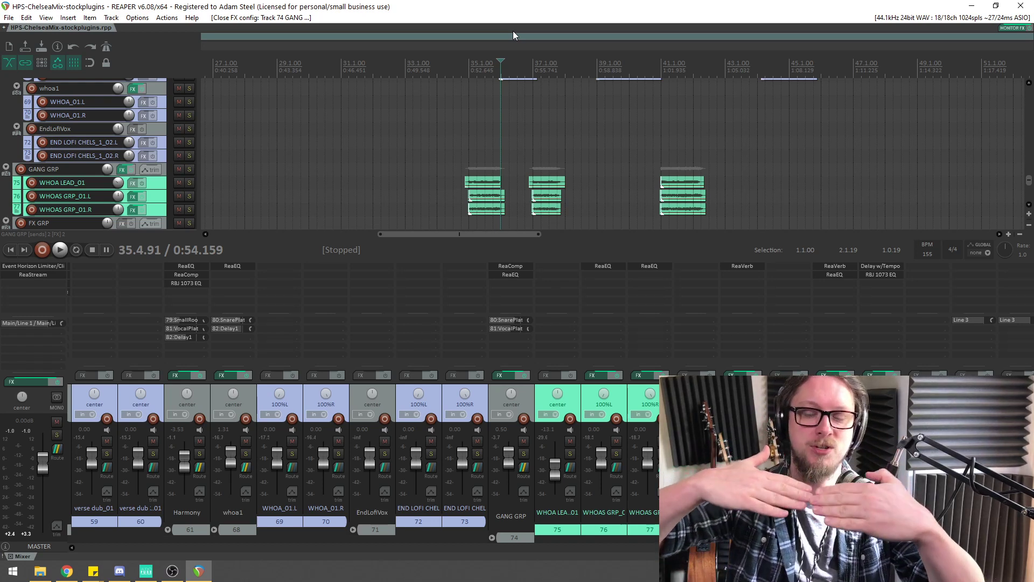
Solo the VOX GRP folder track and play the vocals on their own
key(space)
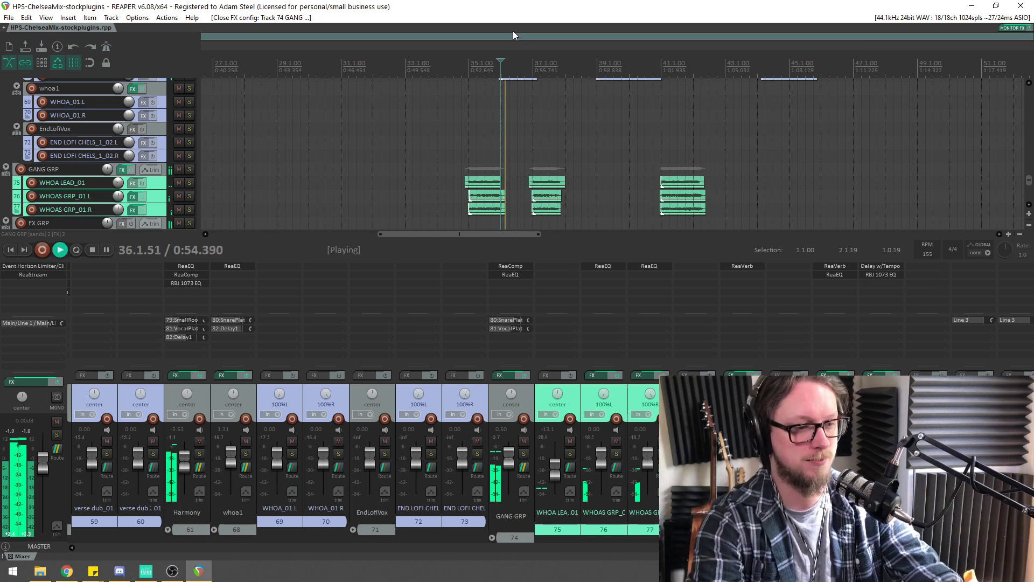
key(space)
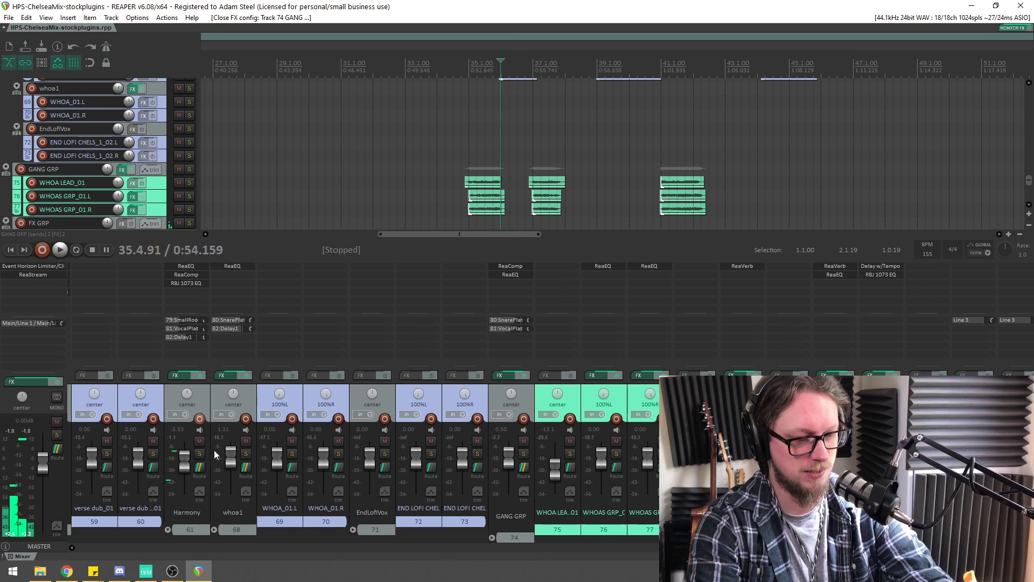
scroll(610, 543, left, 4)
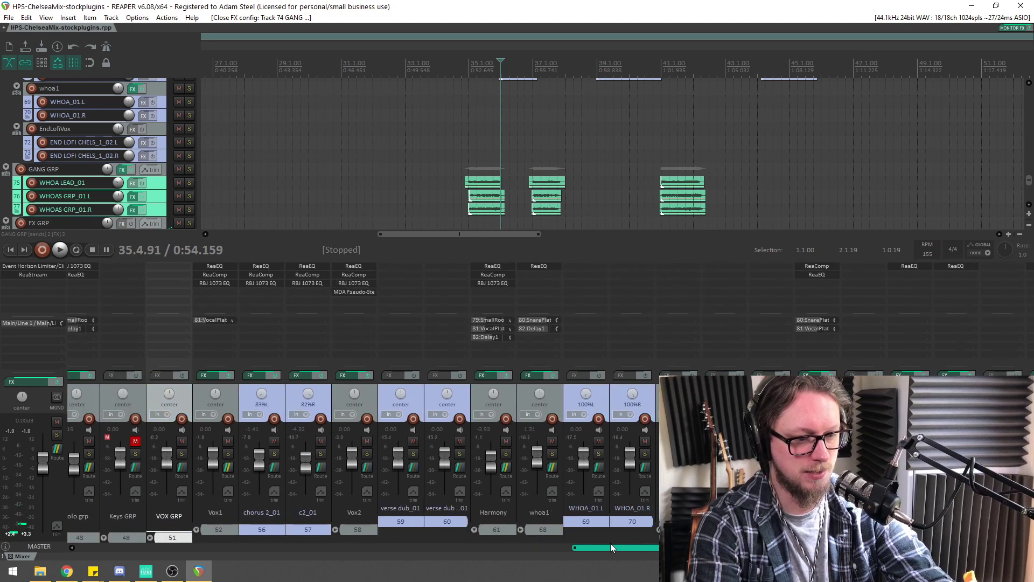
scroll(655, 548, left, 8)
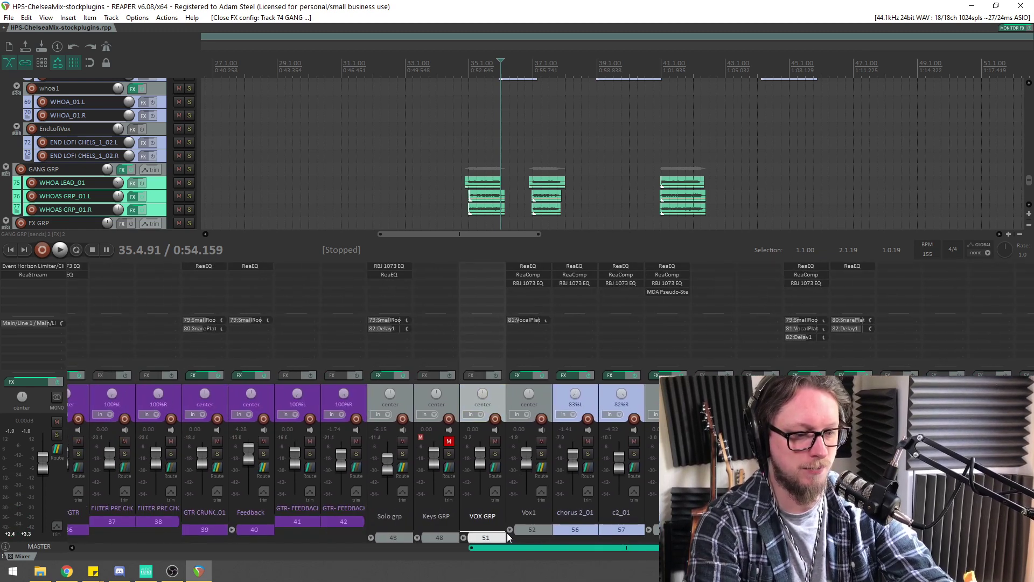
click(495, 453)
key(space)
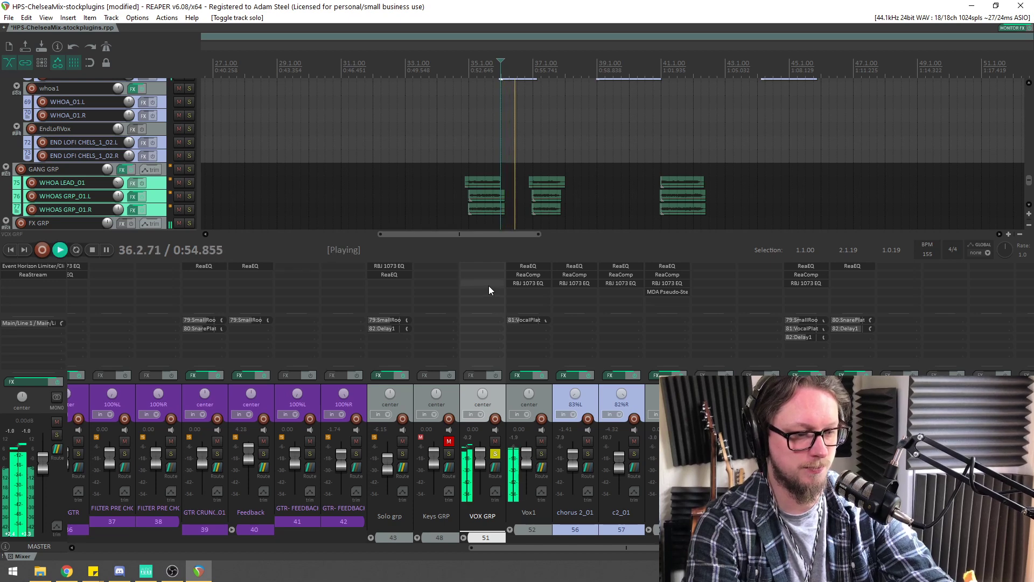
Add ReaXcomp (Cockos) to VOX GRP
double_click(479, 266)
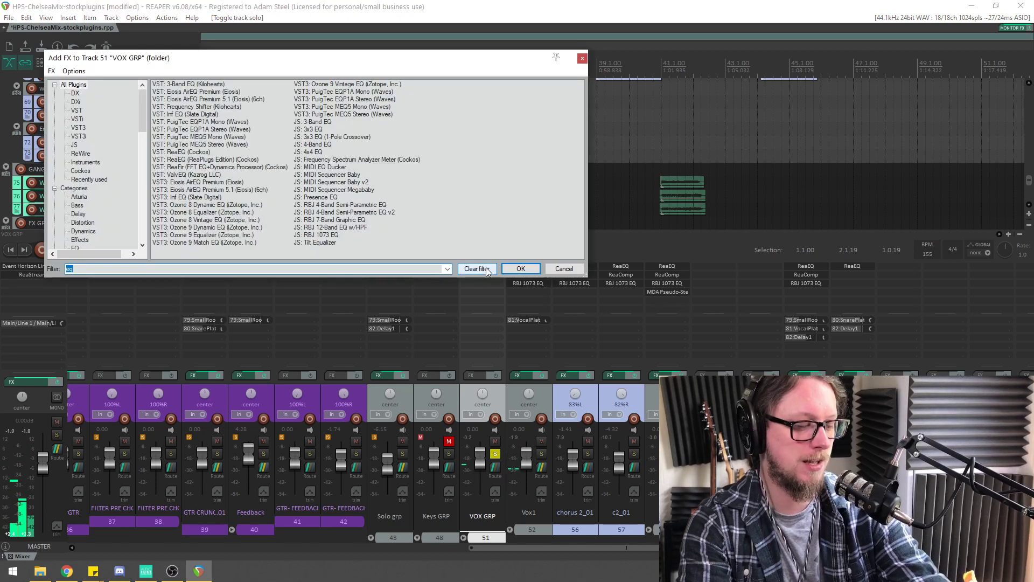
text(xvo)
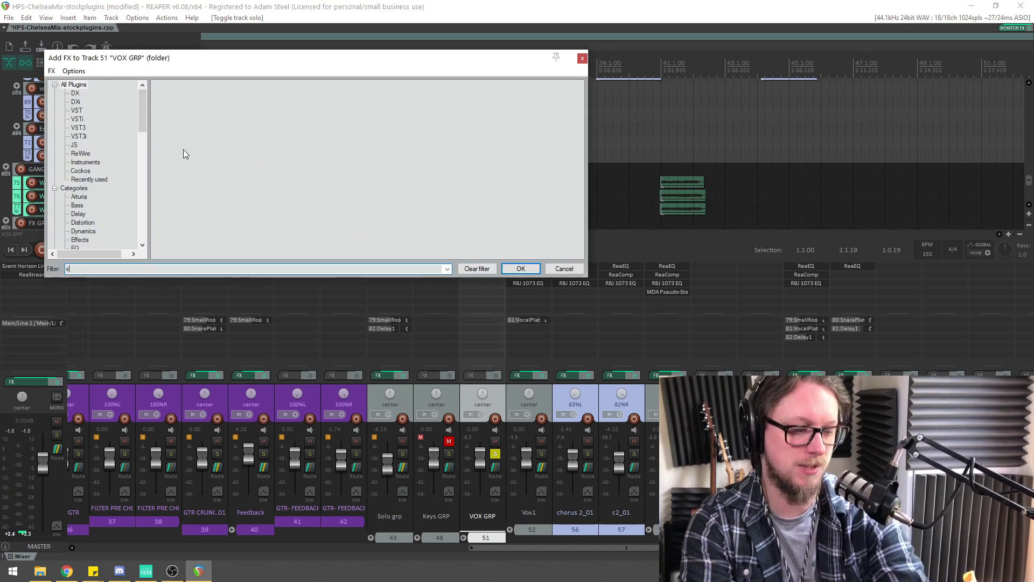
key(BackSpace)
key(BackSpace)
text(co)
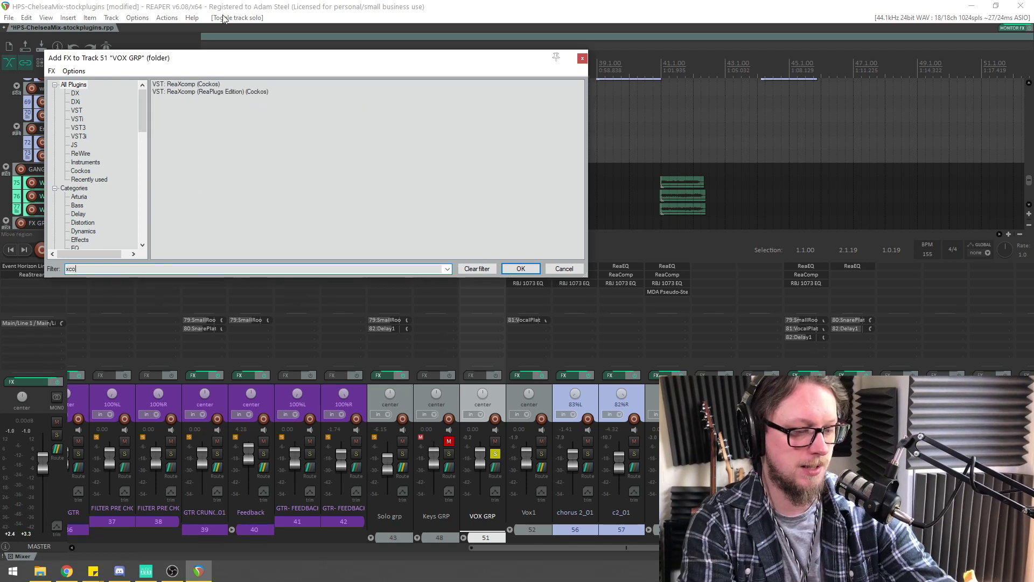
click(183, 85)
double_click(184, 85)
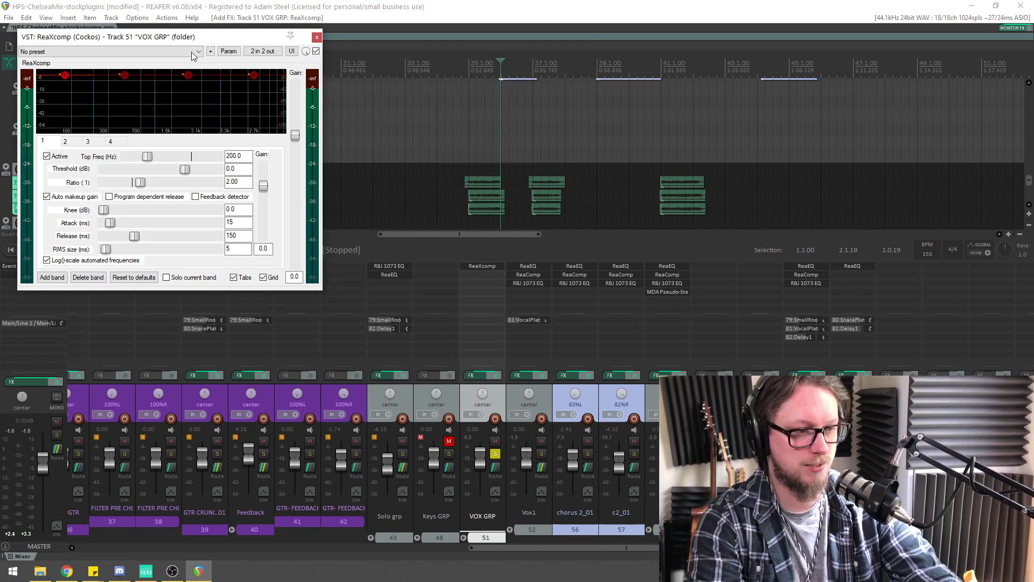
Load the "griz: male de-ess (change band 2 freqs for your singer)" preset in VOX GRP's ReaXcomp
drag(192, 42, 281, 100)
click(185, 114)
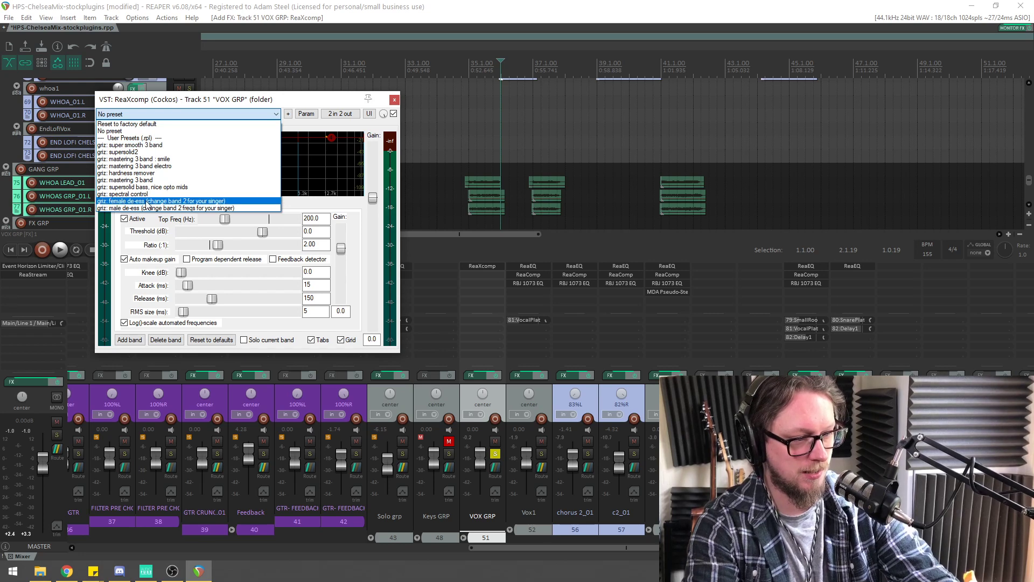
click(178, 208)
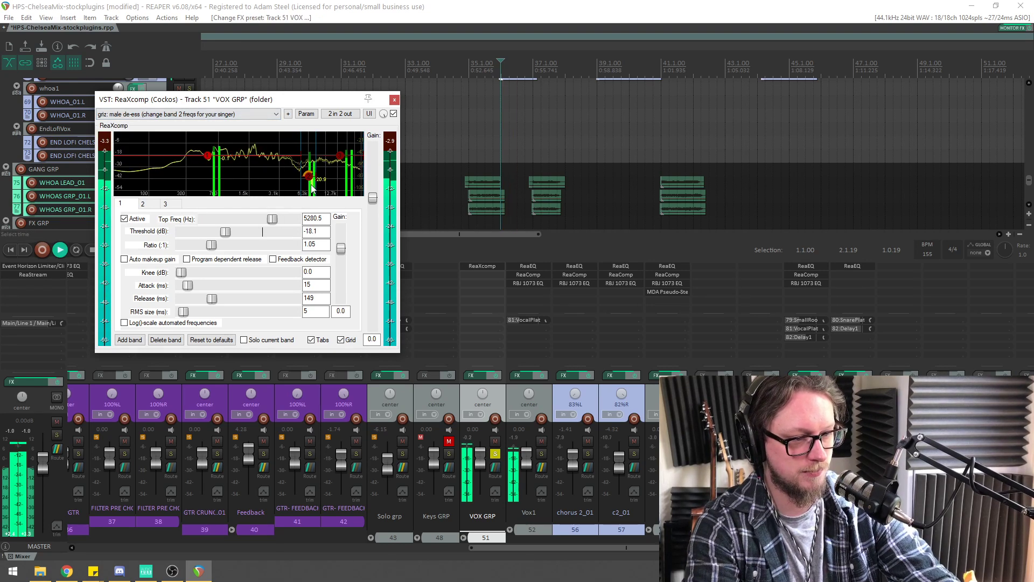
Set band 2 of VOX GRP's ReaXcomp to a 12257.9 Hz top frequency and -26.3 dB threshold while the vocals play
drag(291, 104, 318, 106)
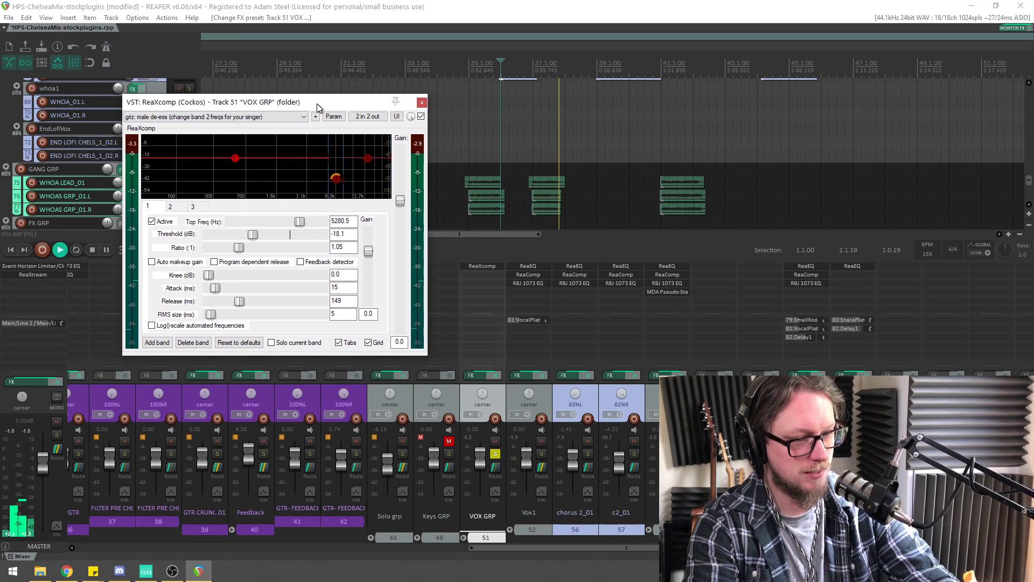
mouse_move(338, 184)
mouse_down()
mouse_move(364, 165)
mouse_move(347, 182)
mouse_move(347, 167)
mouse_up()
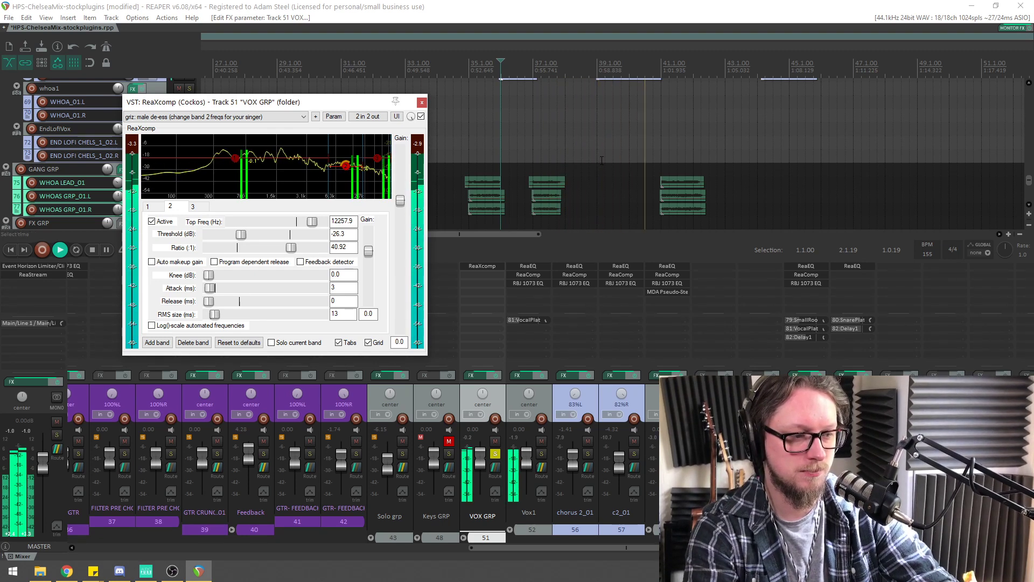
drag(1030, 180, 1030, 169)
key(space)
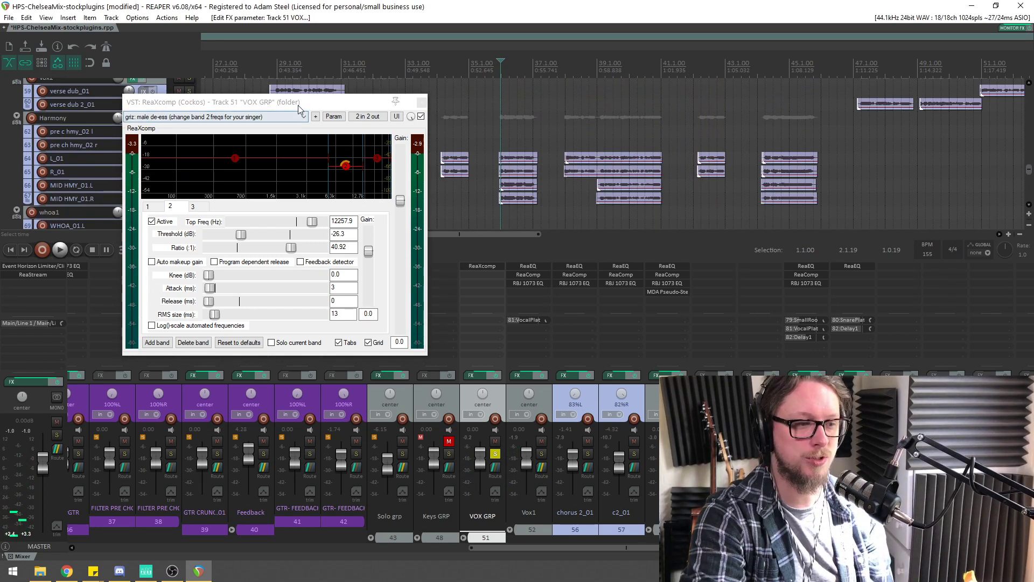
Play the soloed vocals from the verse start near bar 17 to check the de-essing on VOX GRP
drag(298, 105, 557, 180)
scroll(403, 56, down, 4)
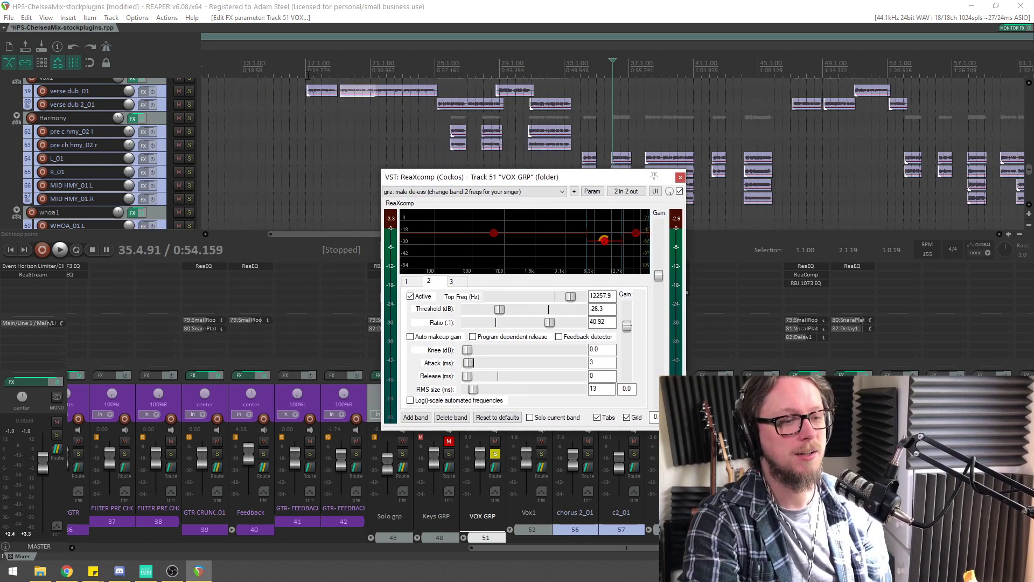
click(307, 75)
drag(516, 180, 403, 187)
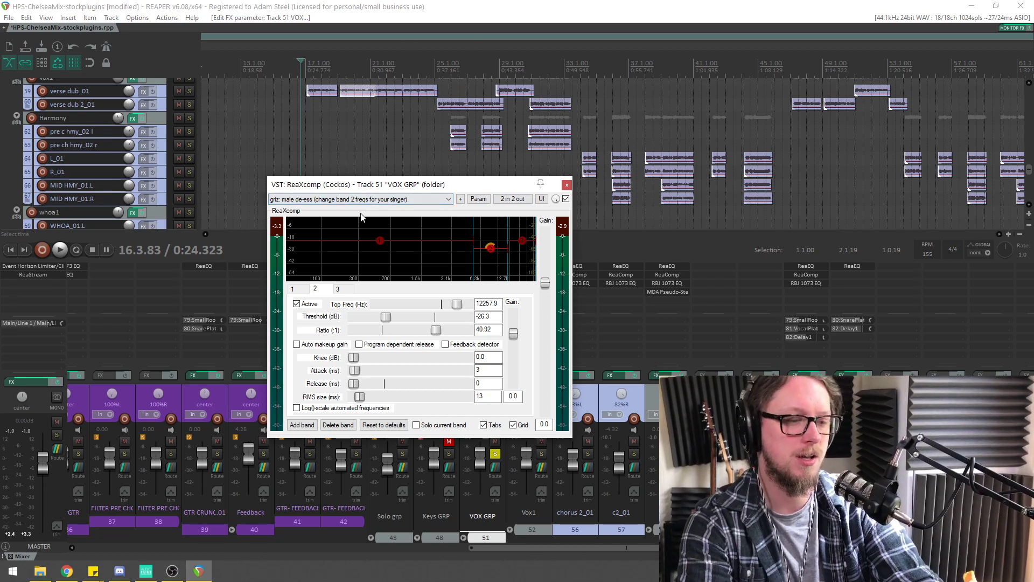
drag(414, 185, 428, 193)
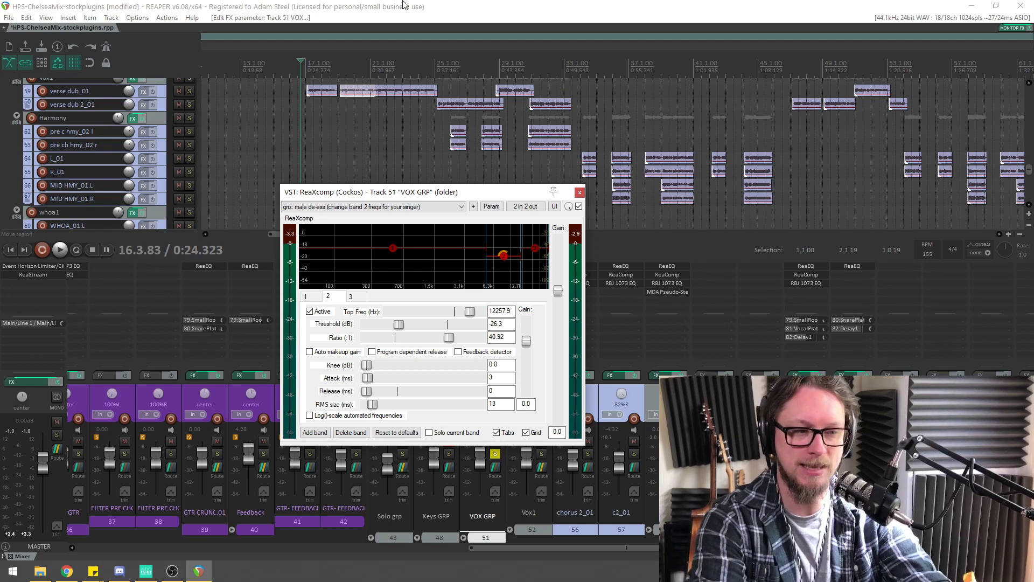
key(space)
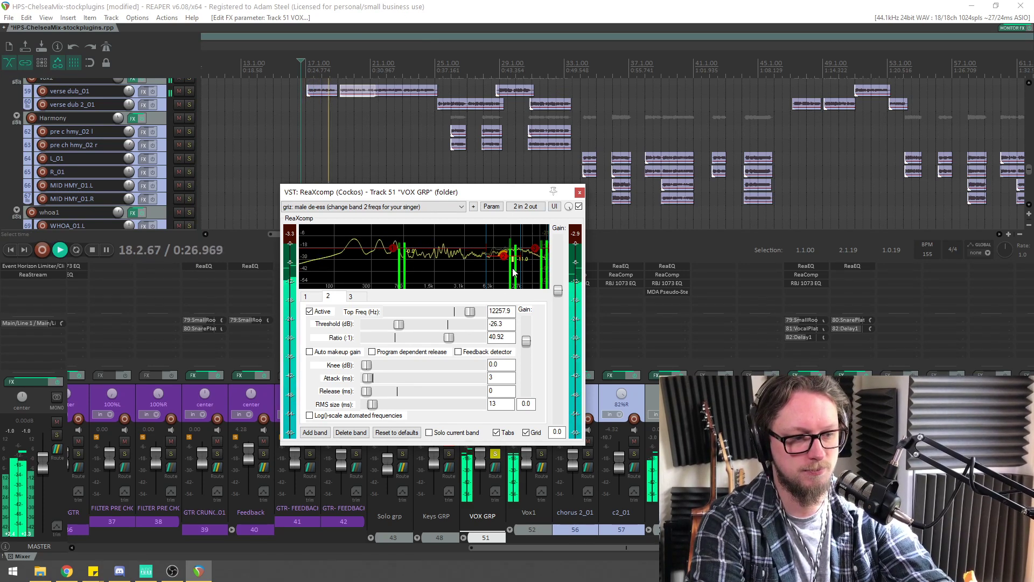
key(space)
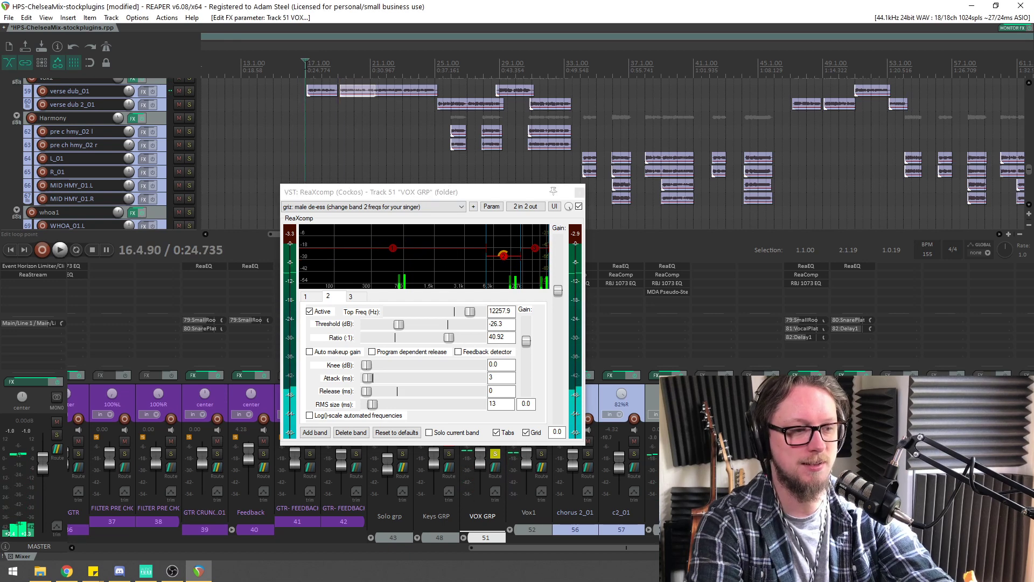
Replay the verse start and raise the band 2 threshold of VOX GRP's ReaXcomp to -19.1 dB
scroll(521, 93, up, 5)
scroll(598, 104, down, 4)
drag(461, 197, 378, 152)
key(space)
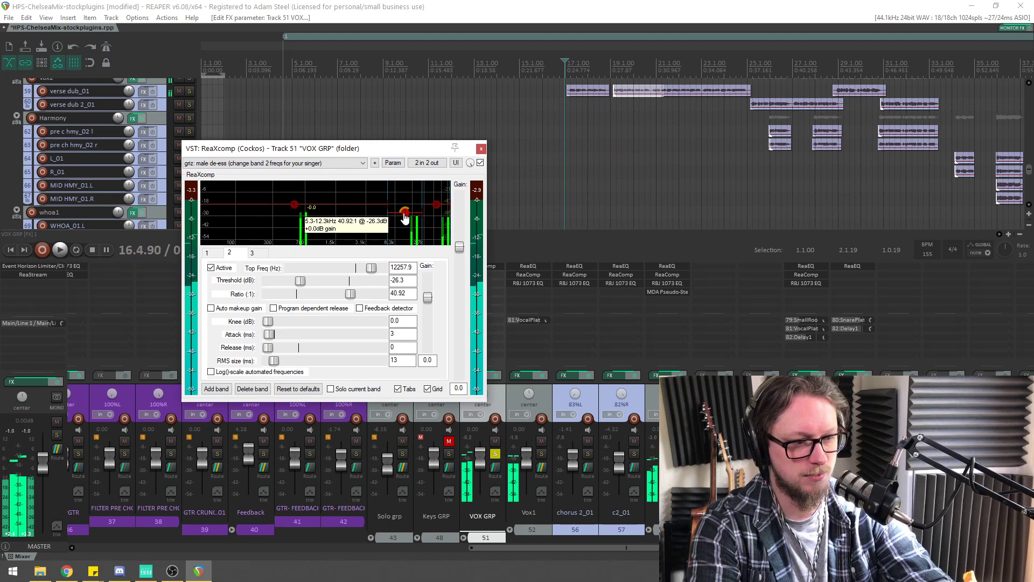
key(space)
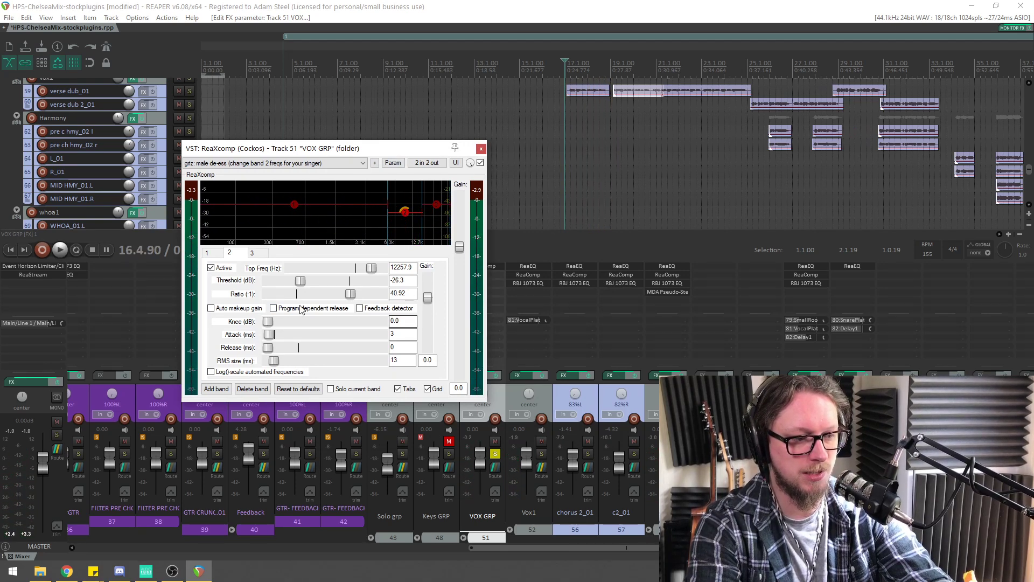
drag(301, 284, 308, 285)
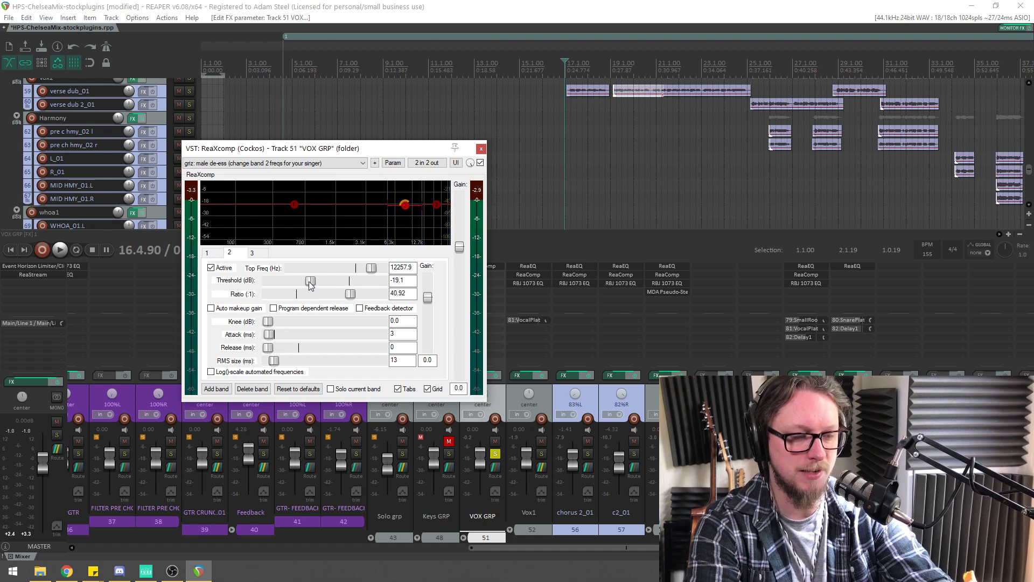
Compare the soloed vocals from the verse start near bar 17 with VOX GRP's ReaXcomp active and bypassed, leaving it active
key(space)
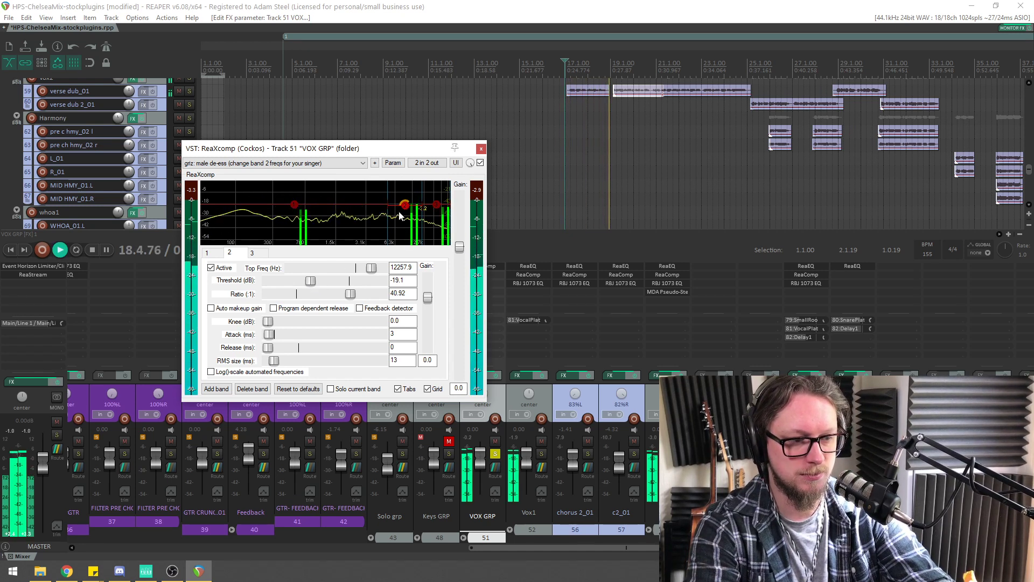
key(space)
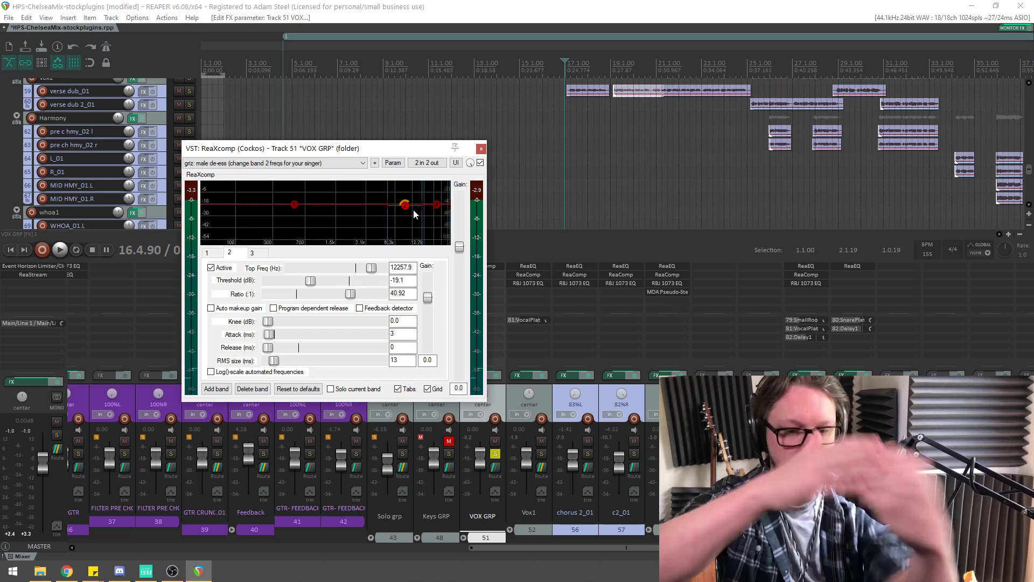
key(space)
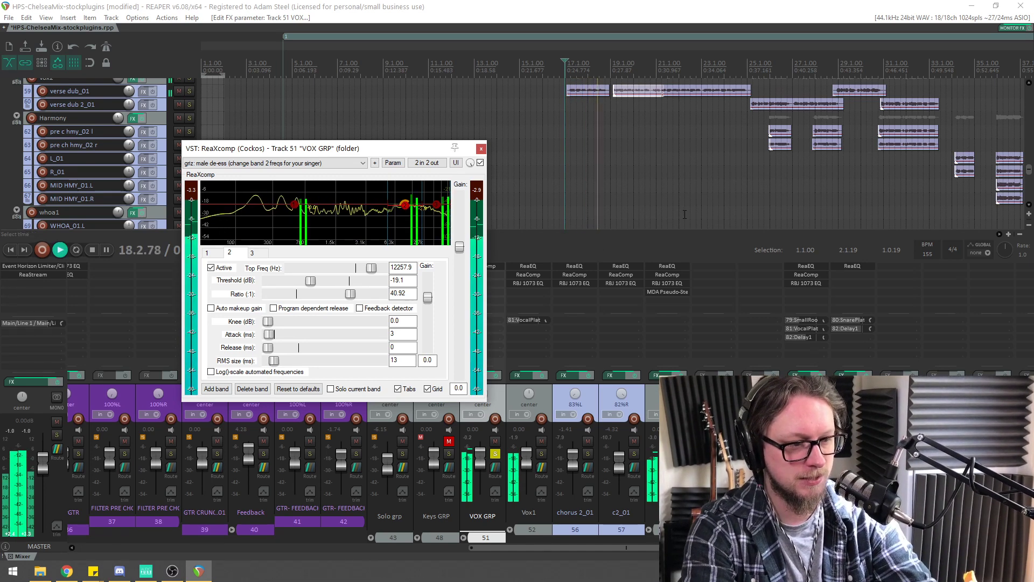
key(space)
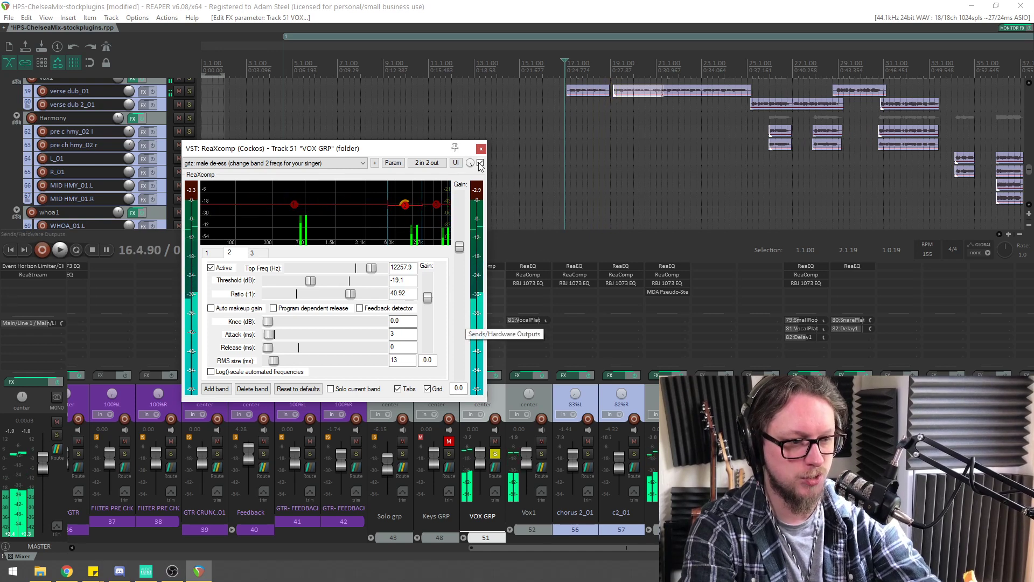
click(480, 162)
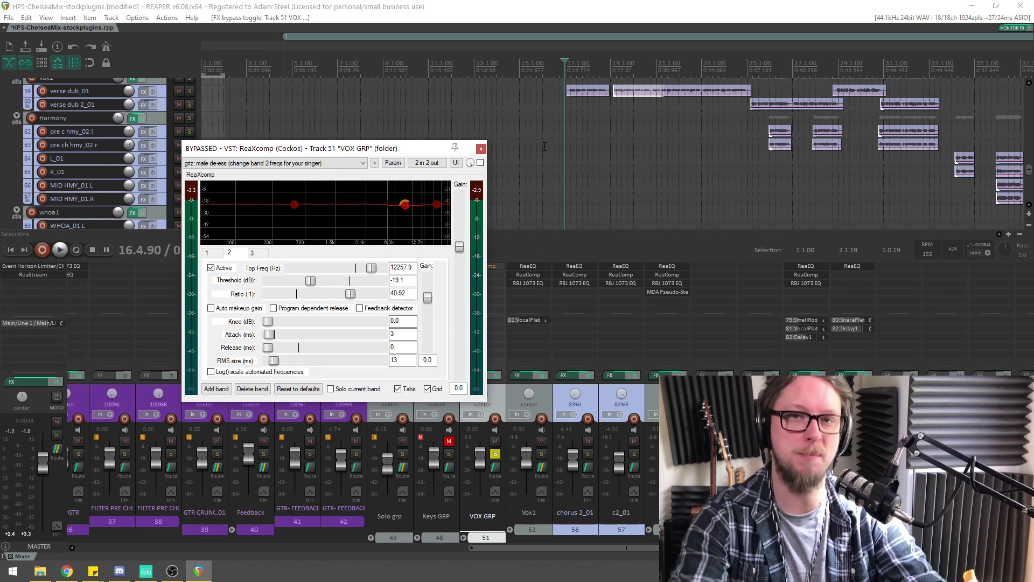
key(space)
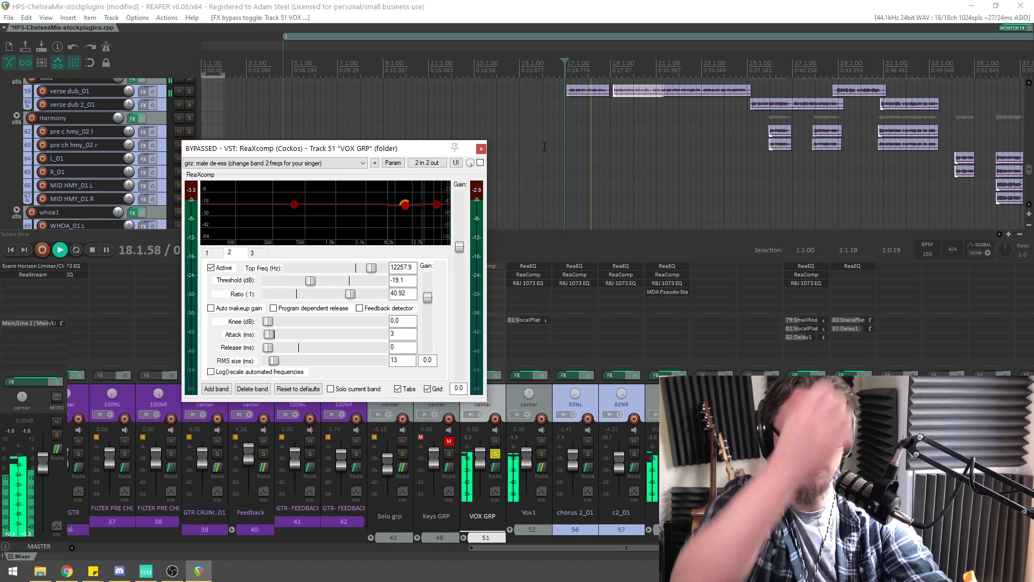
key(space)
key(b)
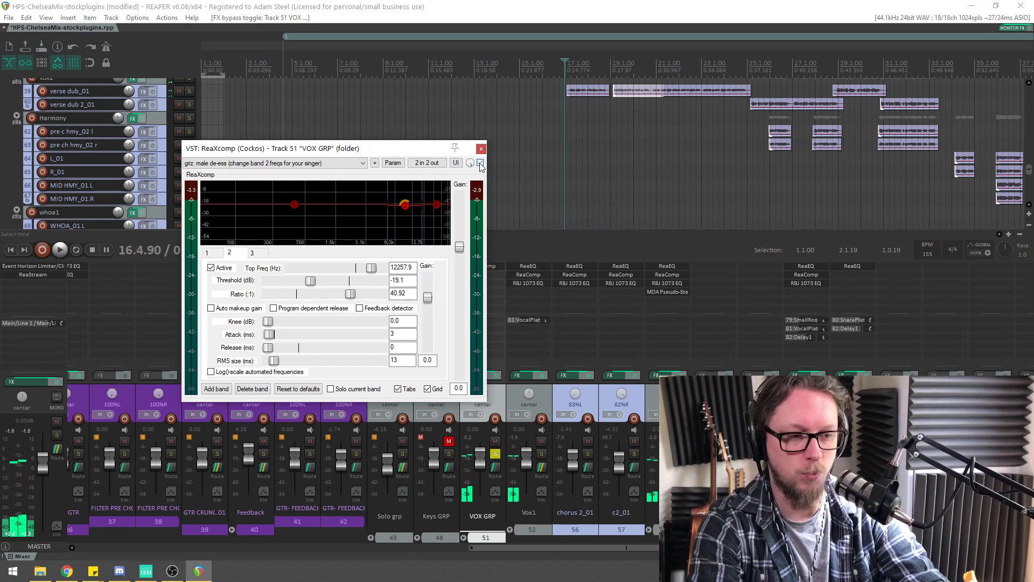
key(space)
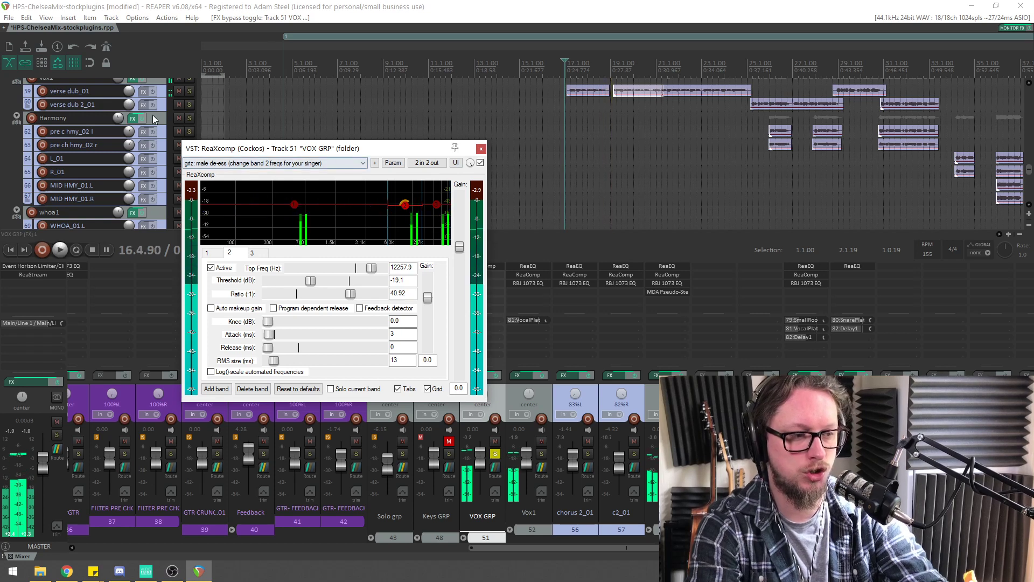
Unsolo VOX GRP and play the full mix from the verse start, keeping its ReaXcomp window clear of the vocal tracks
click(495, 454)
key(space)
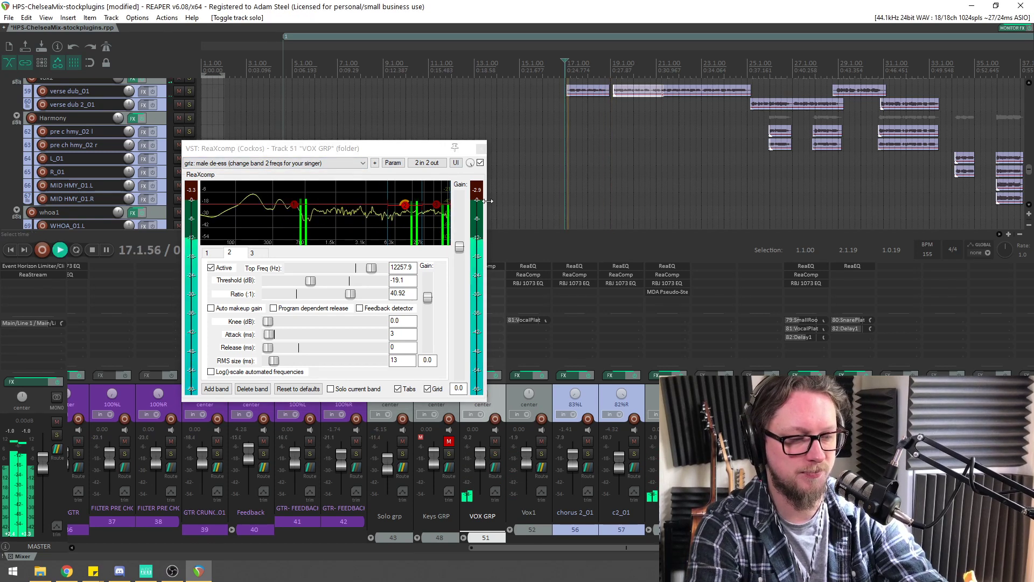
drag(431, 151, 466, 161)
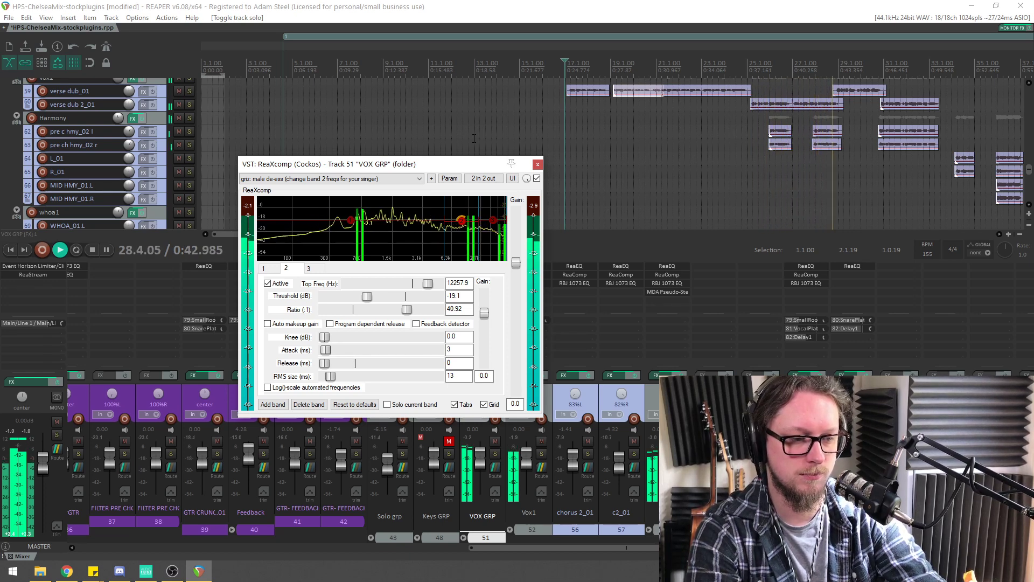
scroll(474, 139, down, 2)
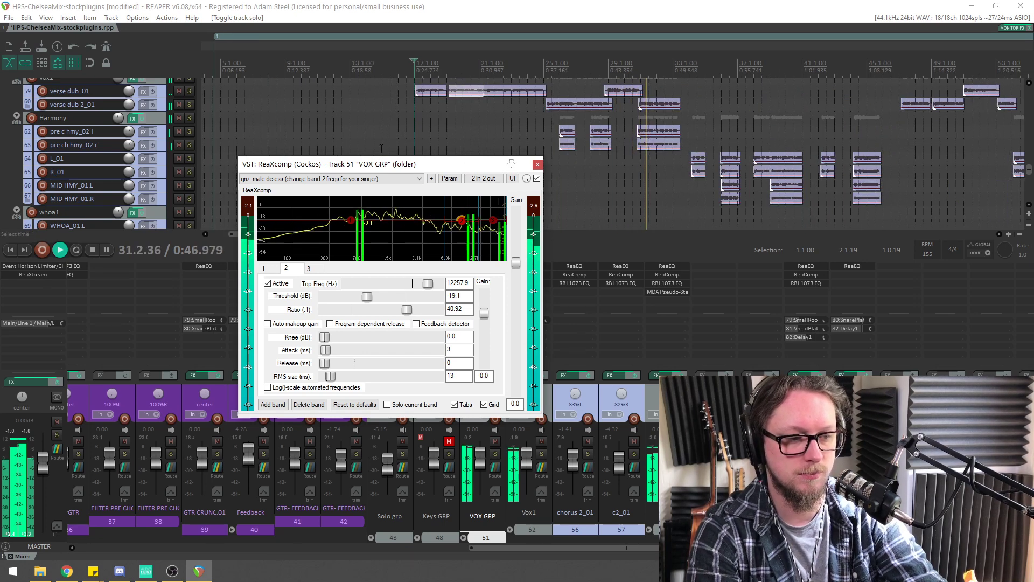
scroll(431, 150, up, 2)
scroll(426, 146, up, 2)
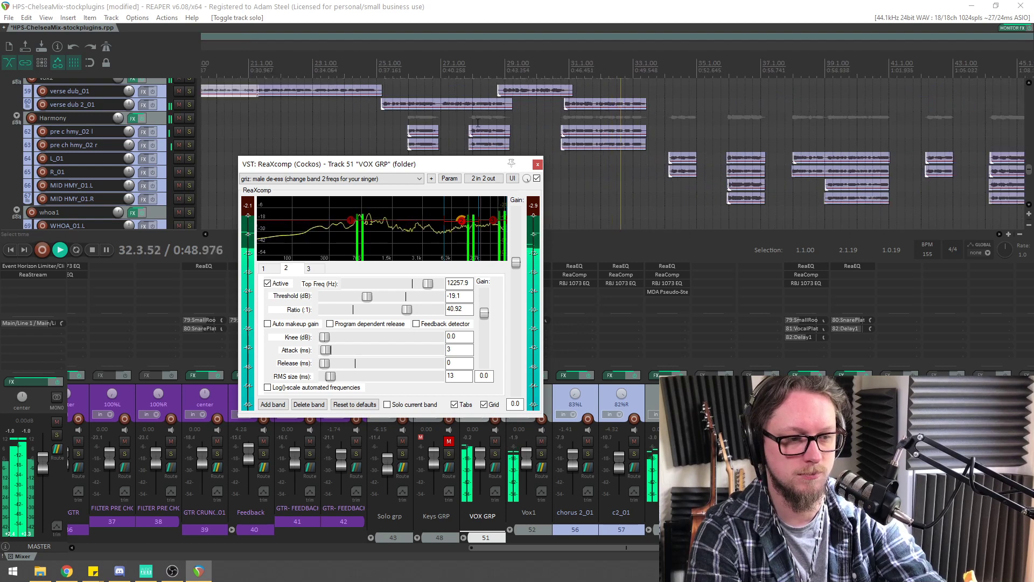
drag(421, 169, 394, 209)
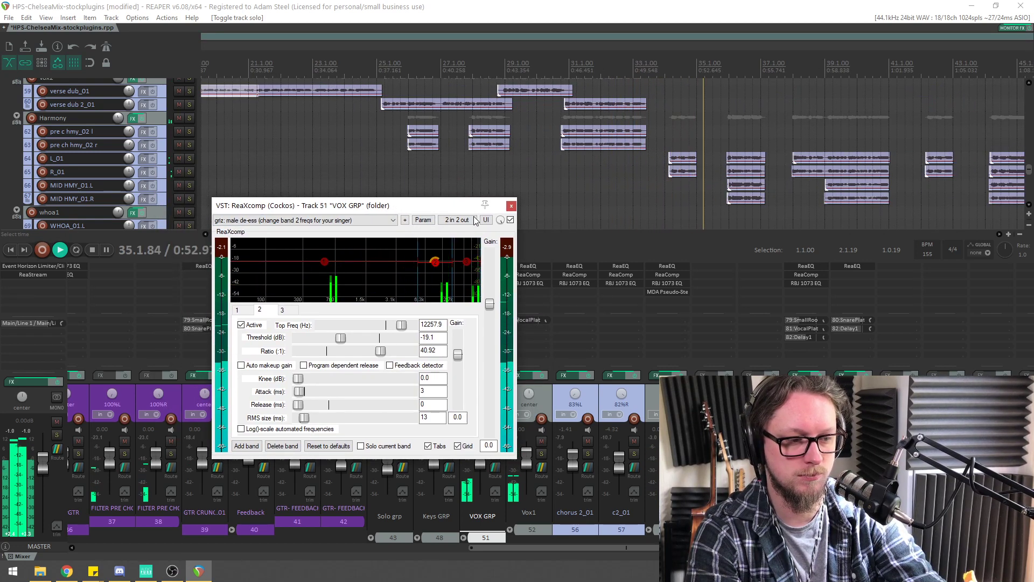
mouse_move(408, 207)
mouse_down()
mouse_move(453, 210)
mouse_move(425, 200)
mouse_up()
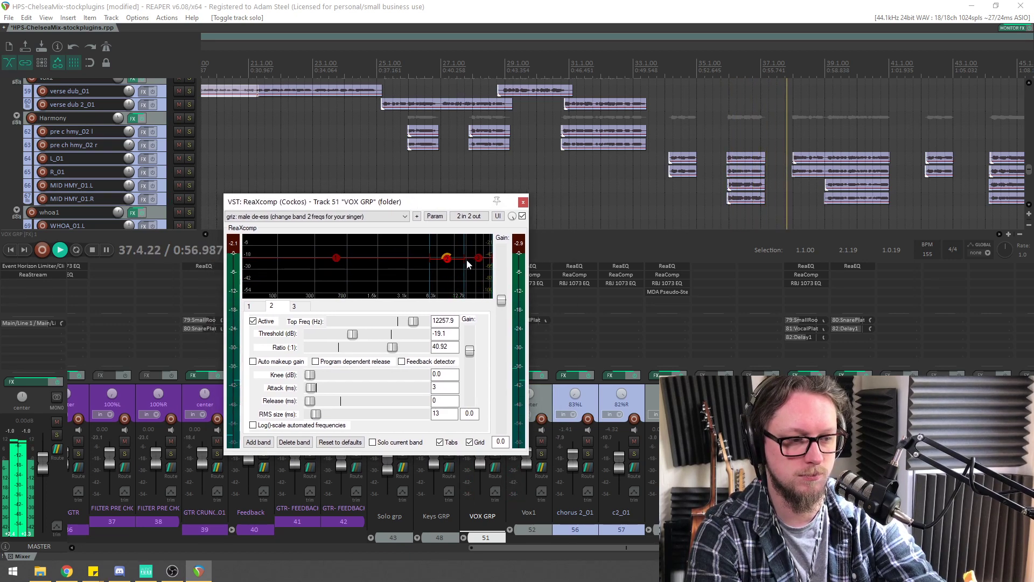
Raise the band 2 top frequency of VOX GRP's ReaXcomp to 15074.8 Hz, check the band 1 settings and close the plugin
drag(467, 260, 455, 262)
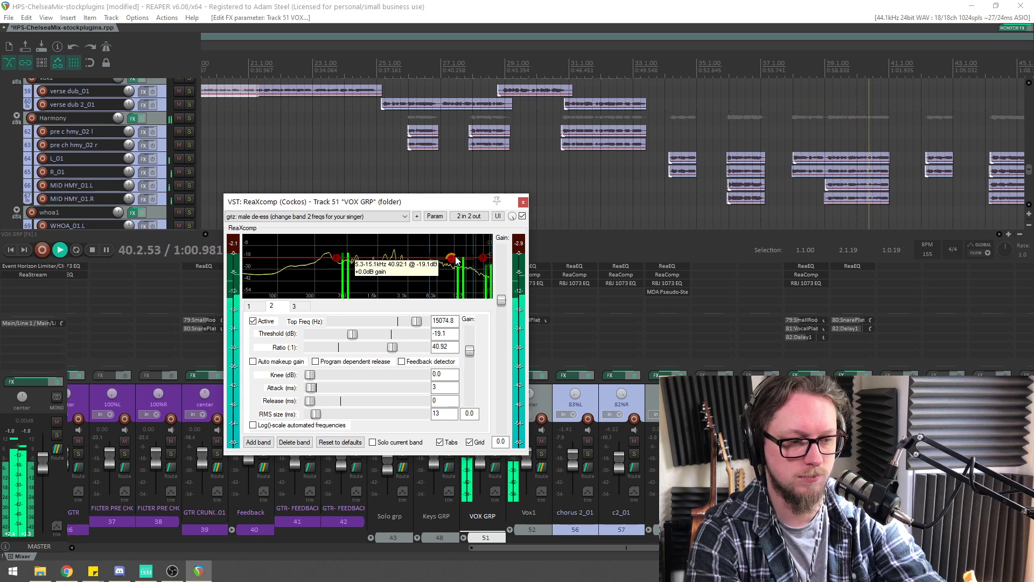
click(483, 259)
click(336, 259)
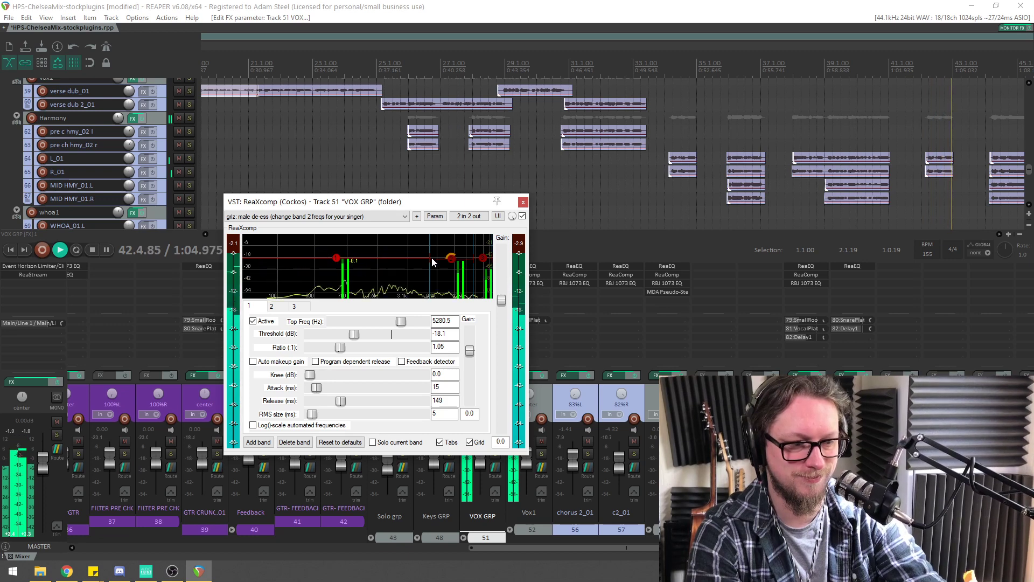
scroll(452, 263, down, 1)
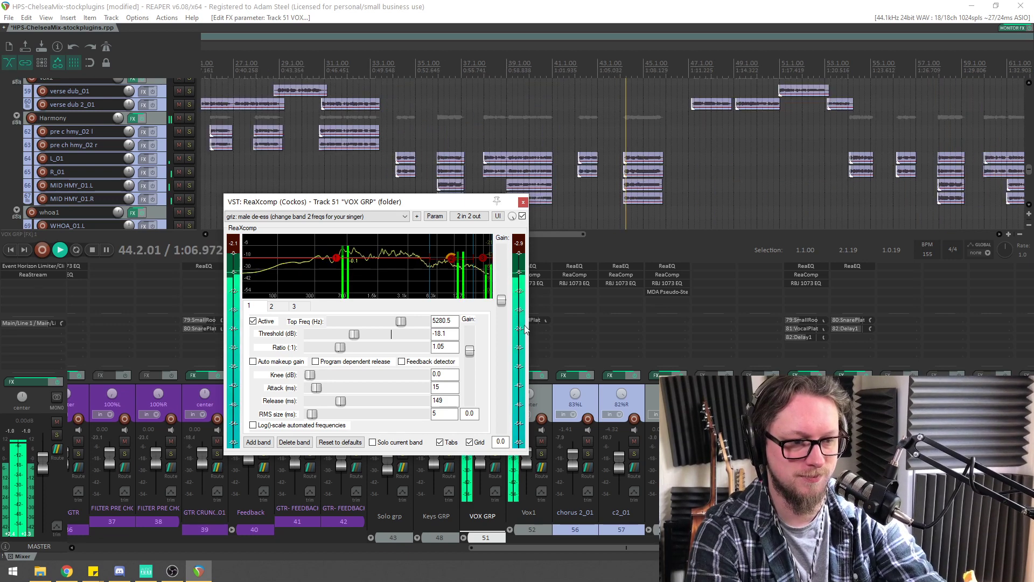
drag(435, 204, 376, 202)
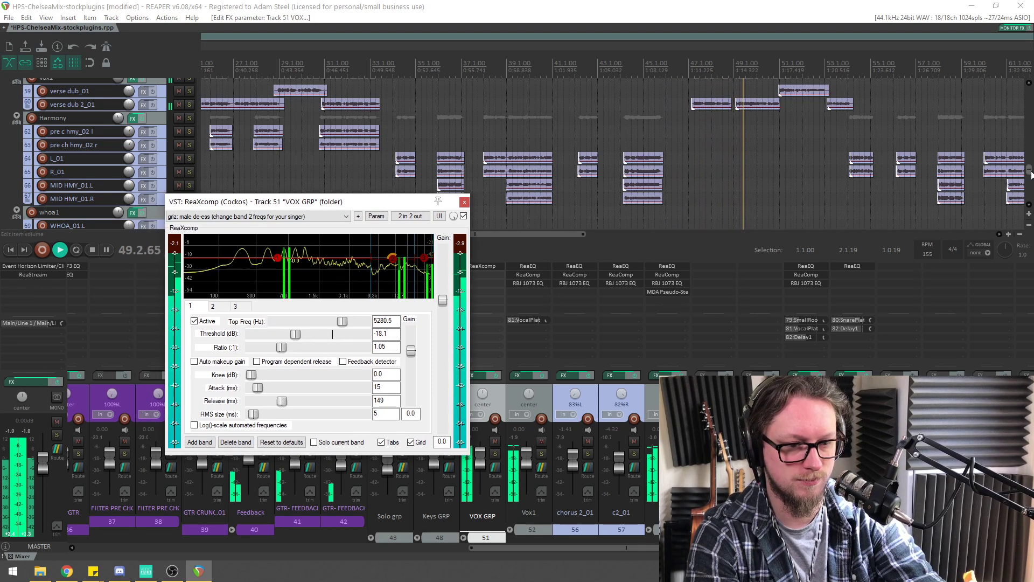
drag(1029, 173, 1031, 161)
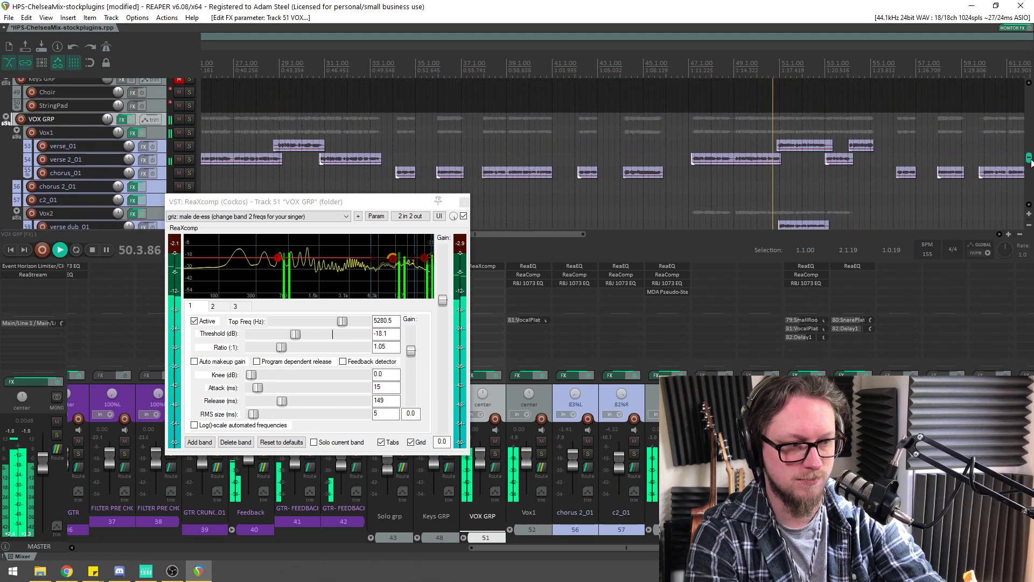
click(464, 202)
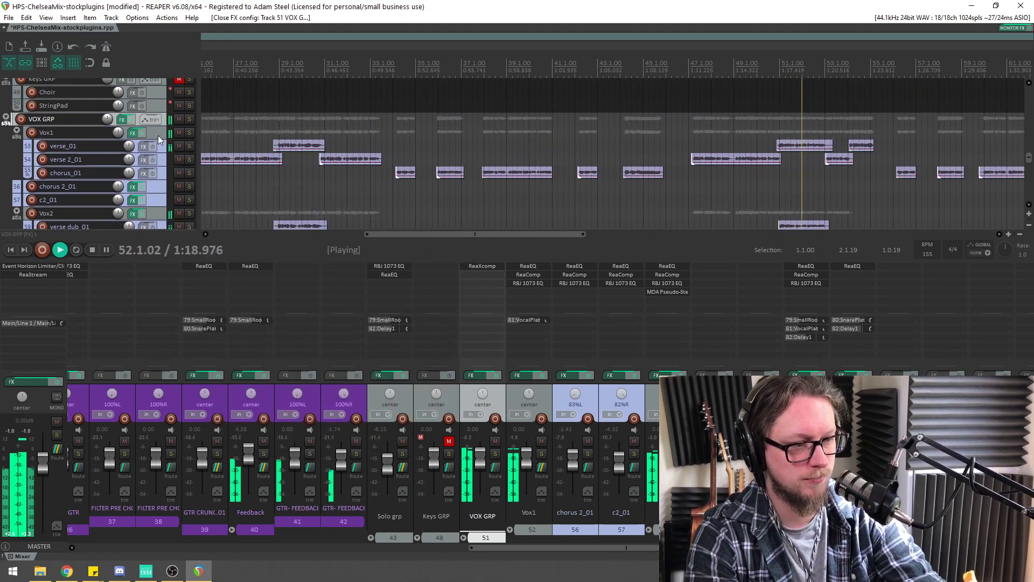
Show the volume envelope of VOX GRP and make its envelope lane taller
key(v)
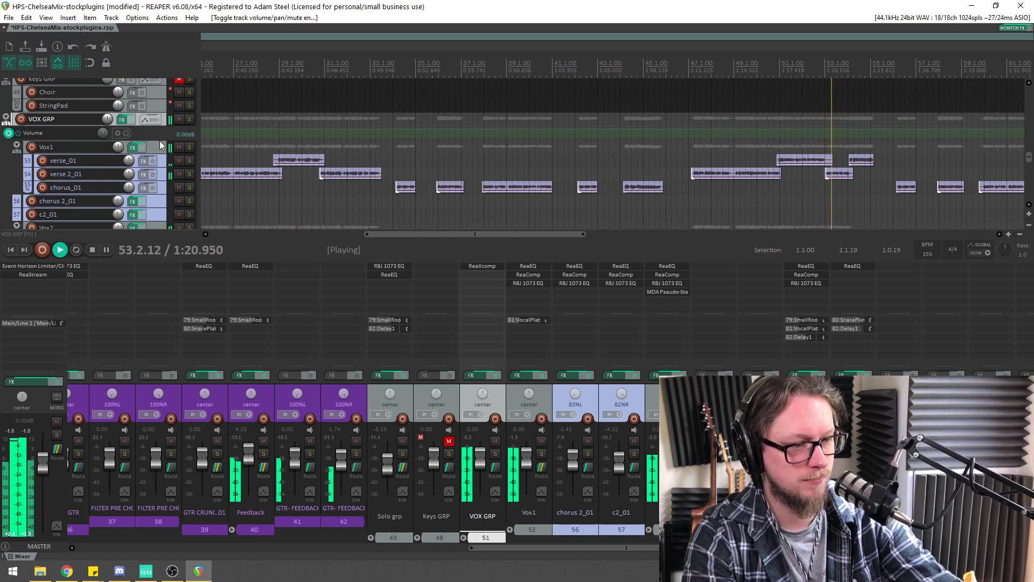
drag(159, 141, 160, 182)
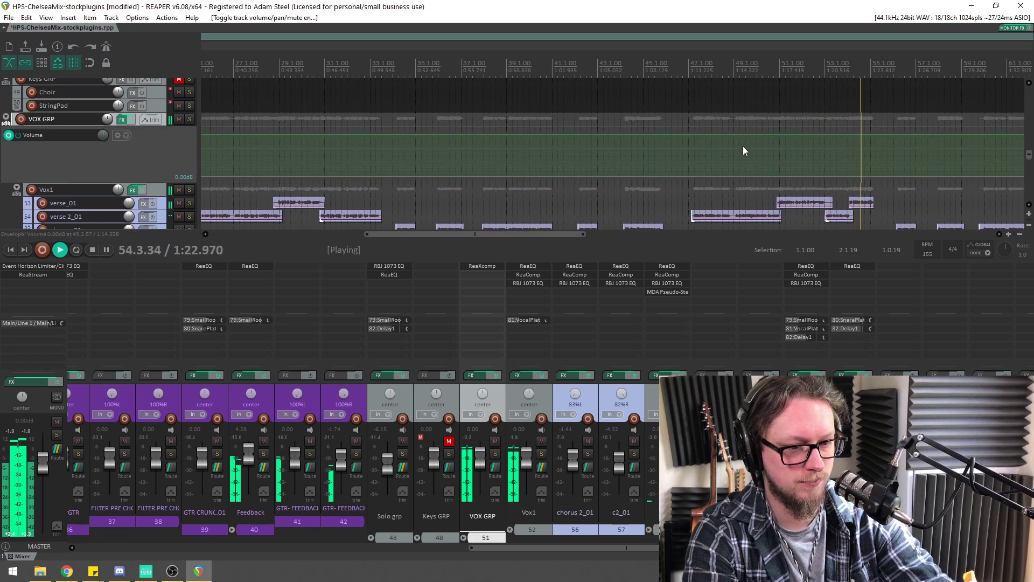
scroll(821, 78, up, 1)
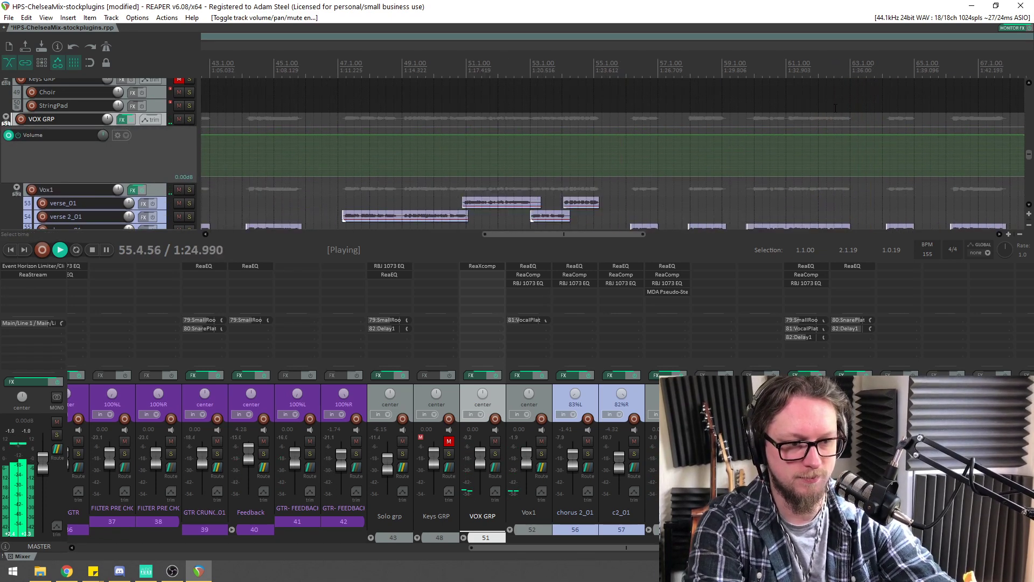
Solo Vox1 to hear its reverb, stop playback, slightly adjust its VocalPlate send and unsolo it
click(541, 454)
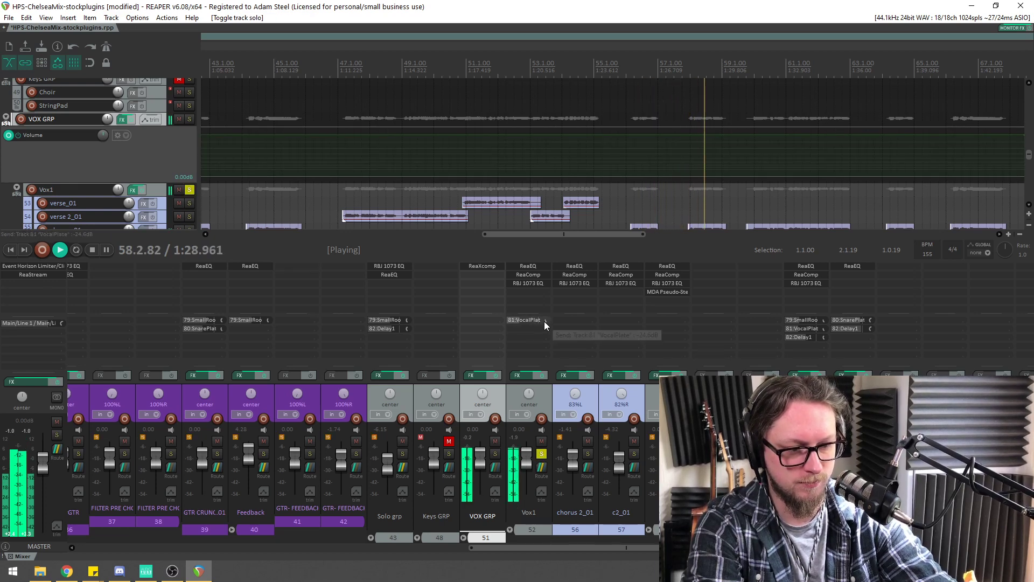
key(space)
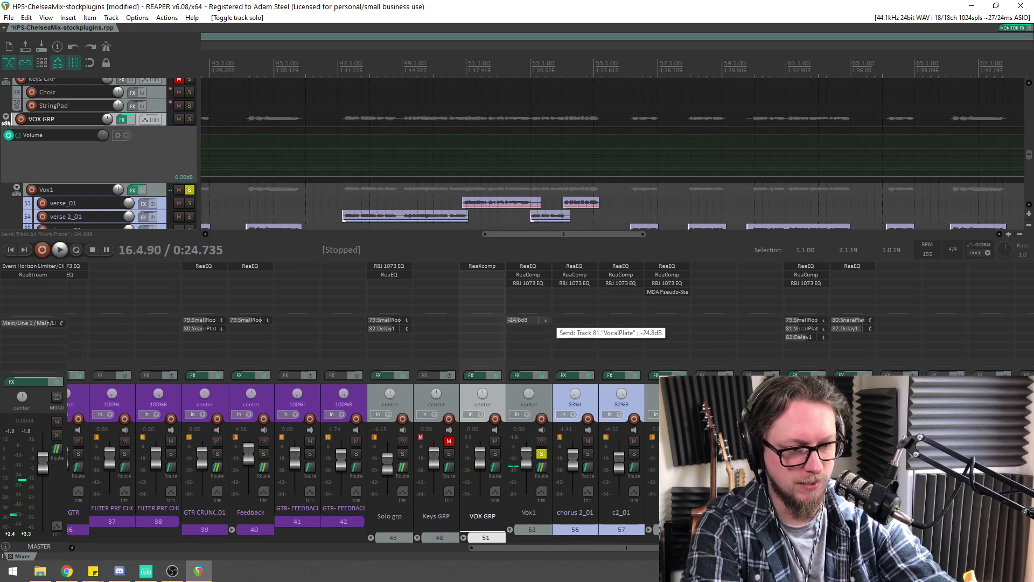
drag(547, 320, 548, 321)
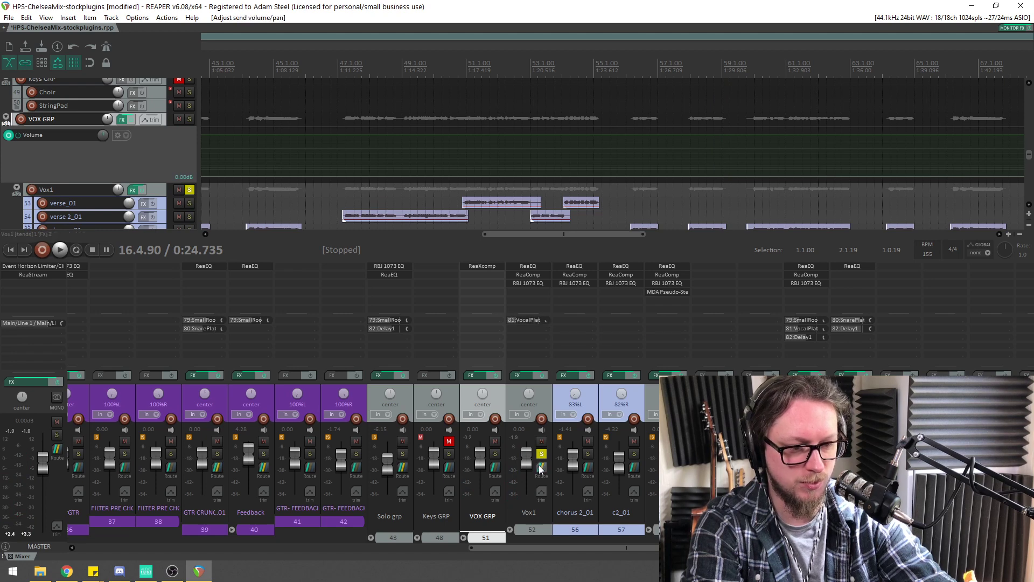
click(542, 456)
Play the full mix from the verse start, check Vox2's MDA Pseudo-Stereo settings and set the Vox2 fader to -4.07 dB
key(space)
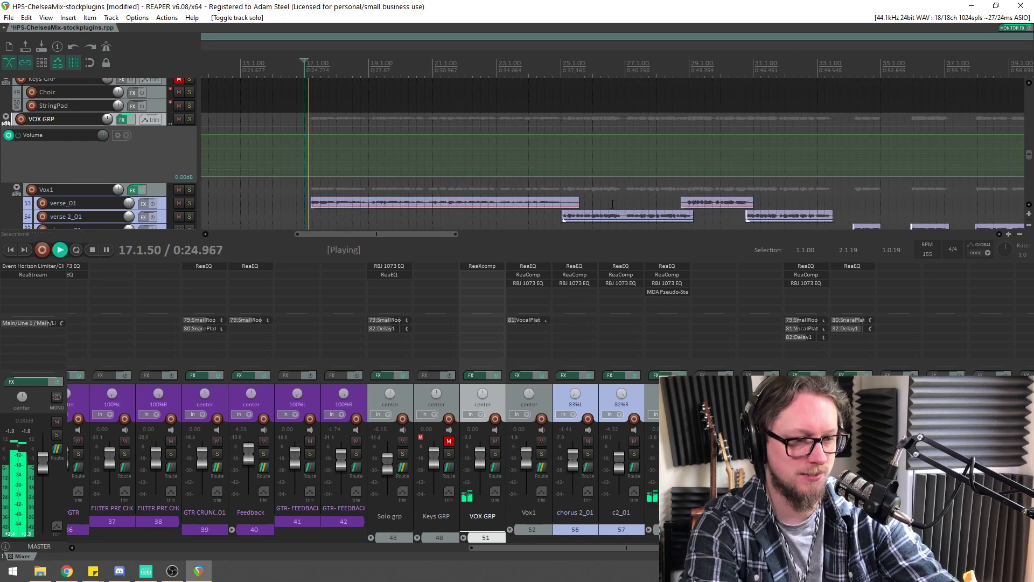
scroll(727, 132, down, 5)
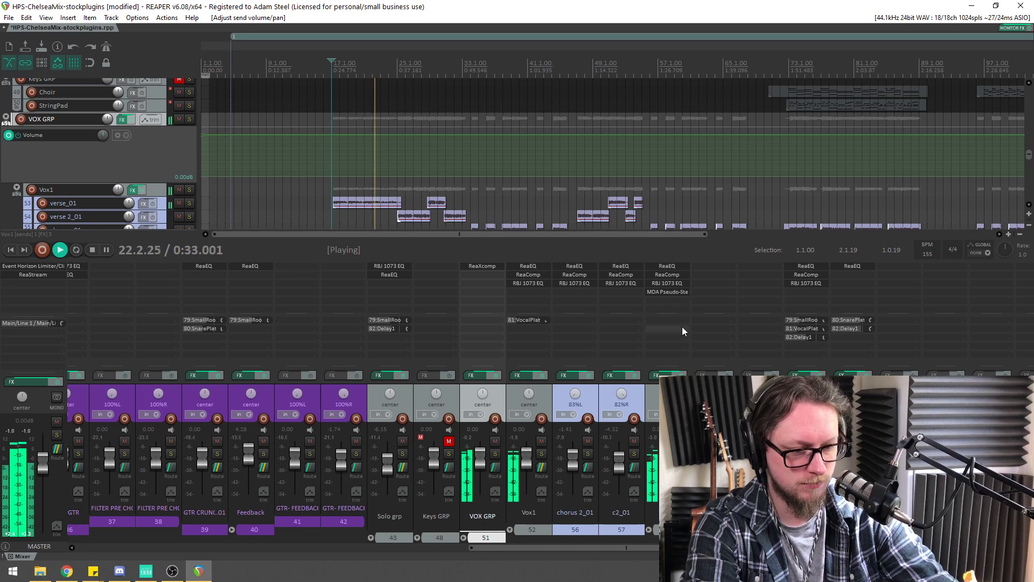
click(673, 291)
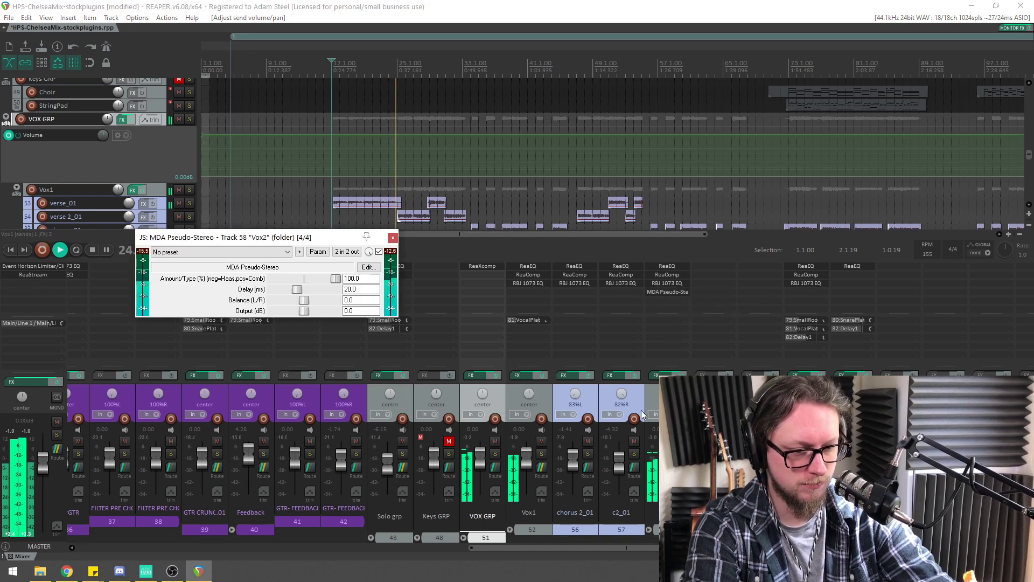
drag(665, 458, 665, 460)
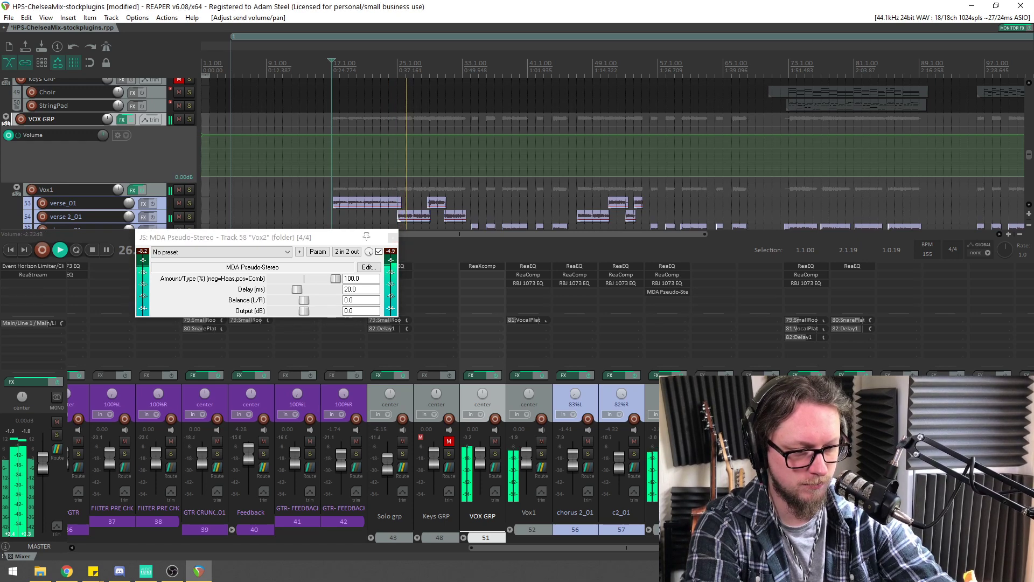
click(392, 238)
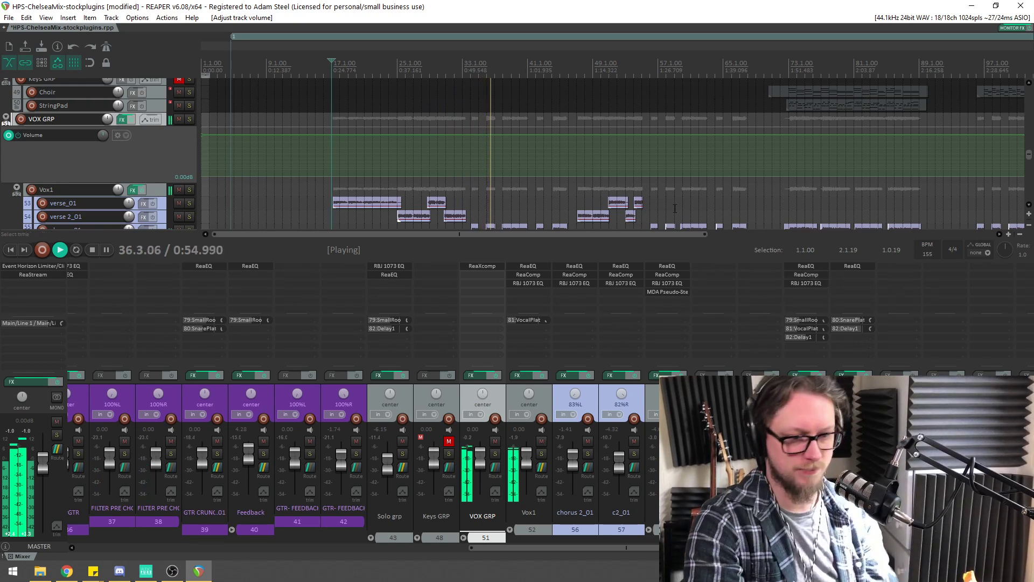
Set band 2 of GANG GRP's ReaEQ to 568.4 Hz with a gain of -7.0 dB
drag(676, 547, 864, 547)
click(558, 277)
key(space)
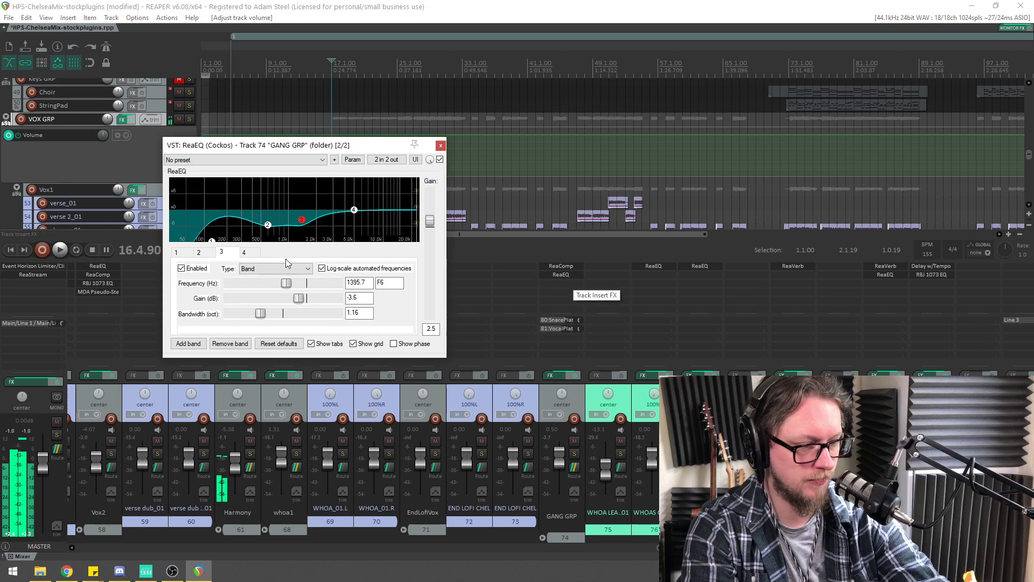
drag(268, 227, 265, 230)
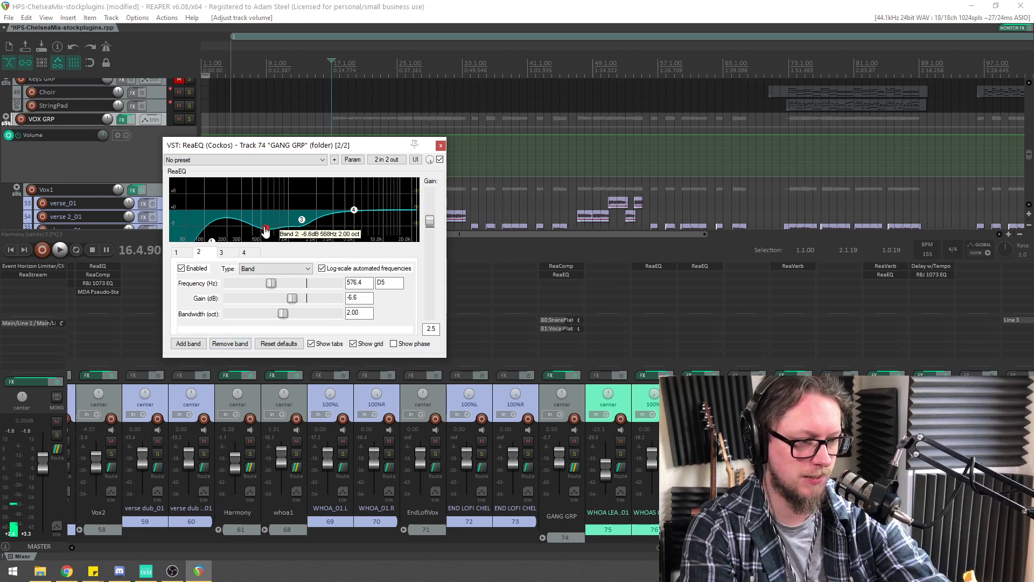
While playing the gang vocals, set GANG GRP's ReaEQ band 3 to 1341.3 Hz at -5.4 dB and its low shelf to 165.2 Hz
drag(1025, 161, 1029, 194)
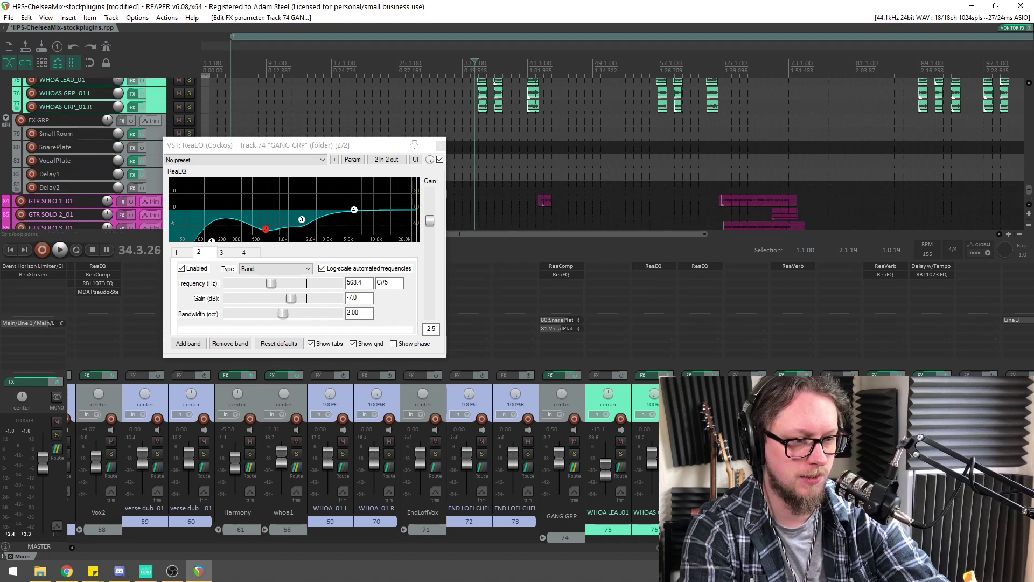
key(space)
scroll(476, 78, up, 8)
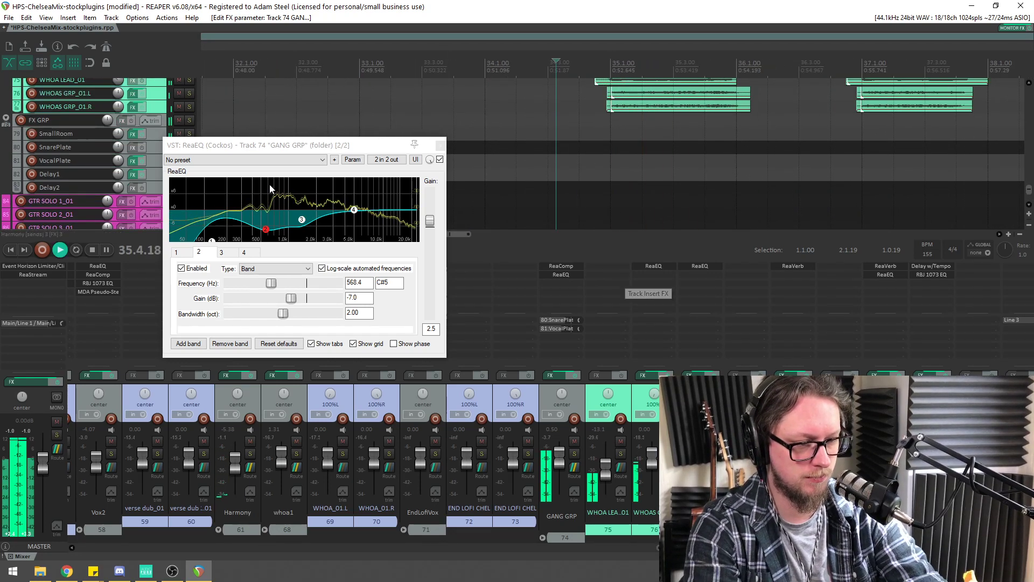
drag(301, 221, 300, 225)
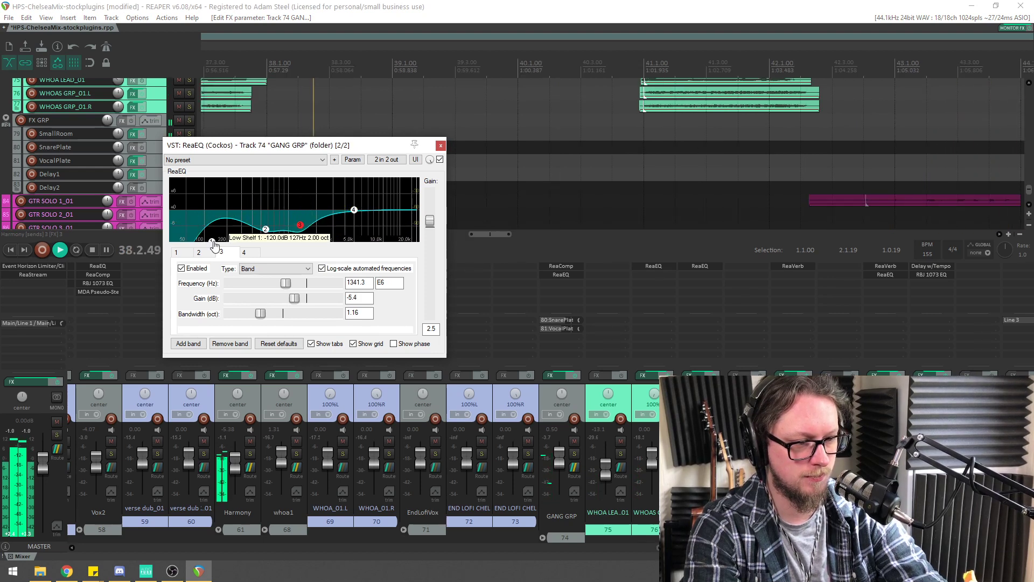
drag(214, 244, 224, 252)
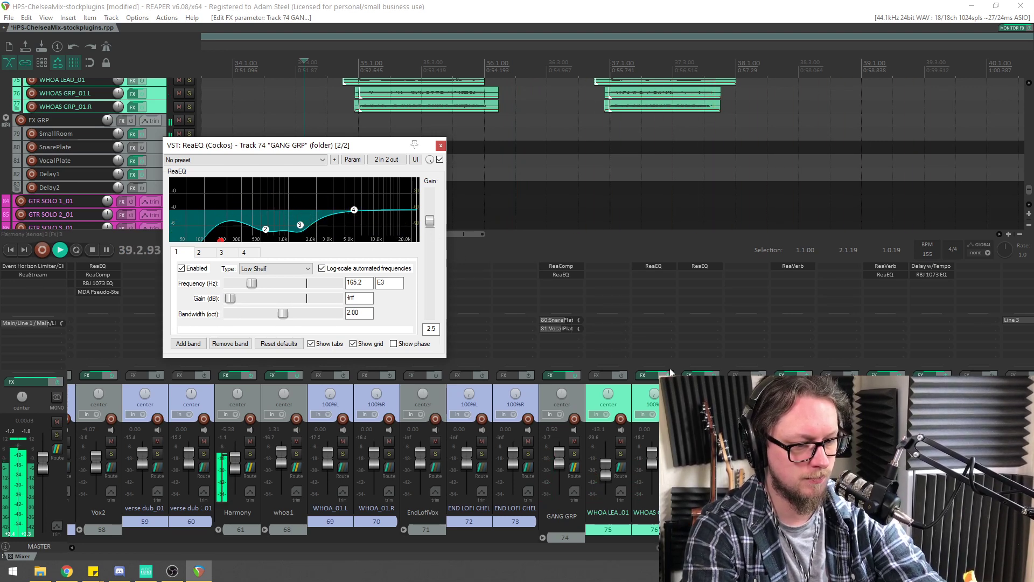
Solo Harmony from the end of bar 41 to hear its reverb and set the highpass of SmallRoom's ReaVerb to 279
scroll(674, 143, down, 2)
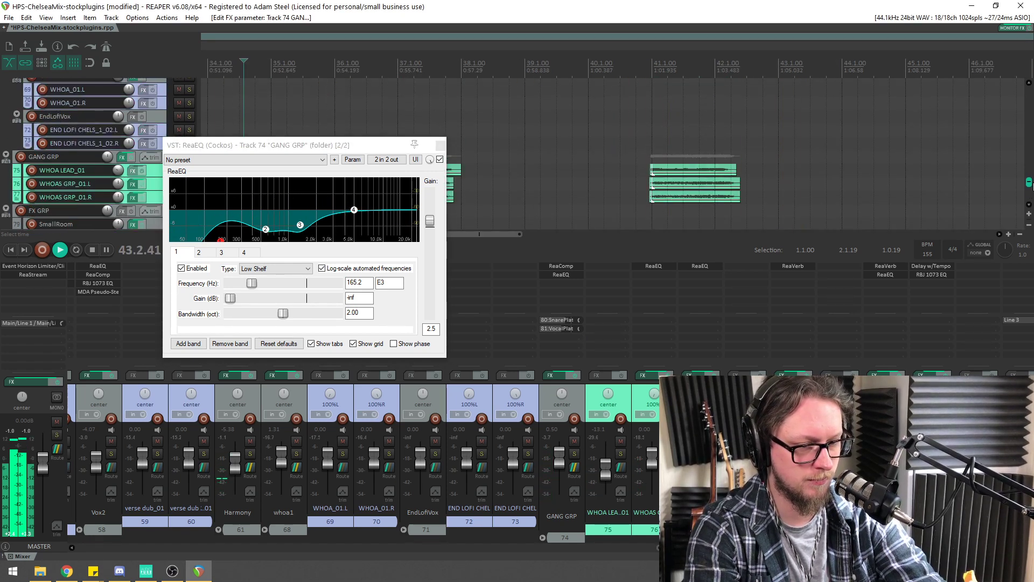
scroll(1030, 195, up, 3)
click(704, 69)
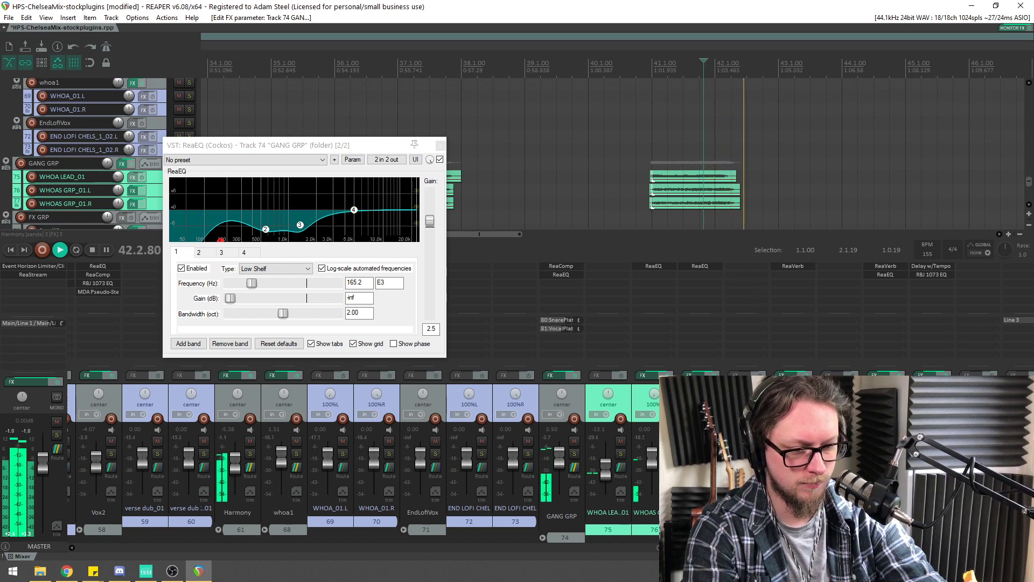
click(250, 454)
key(space)
key(space)
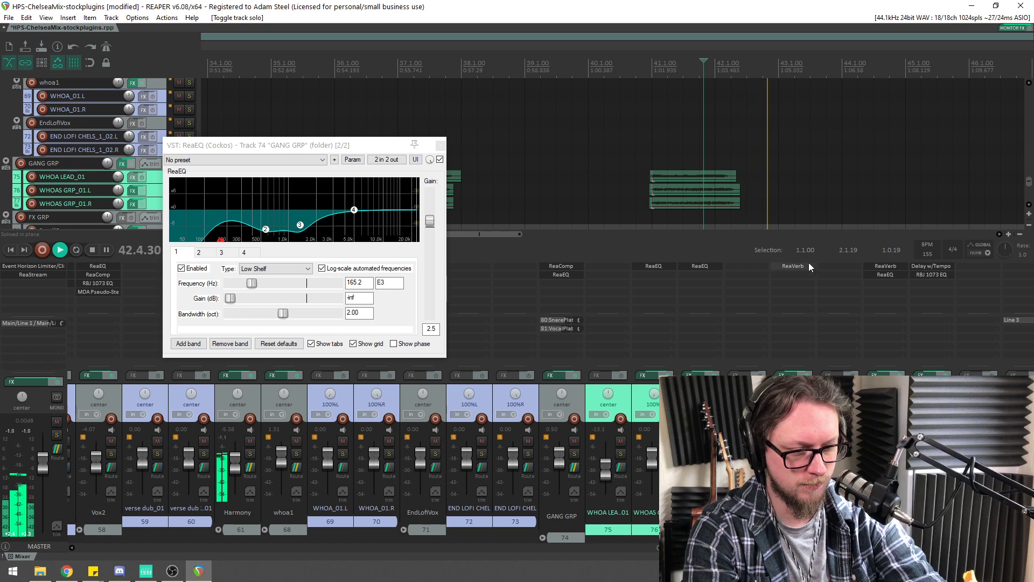
key(space)
click(793, 266)
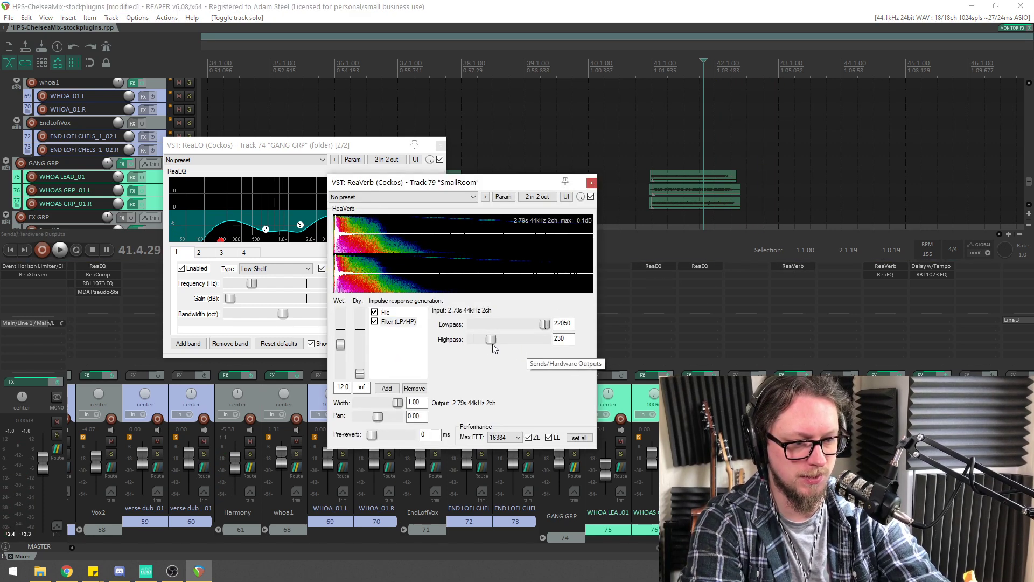
key(space)
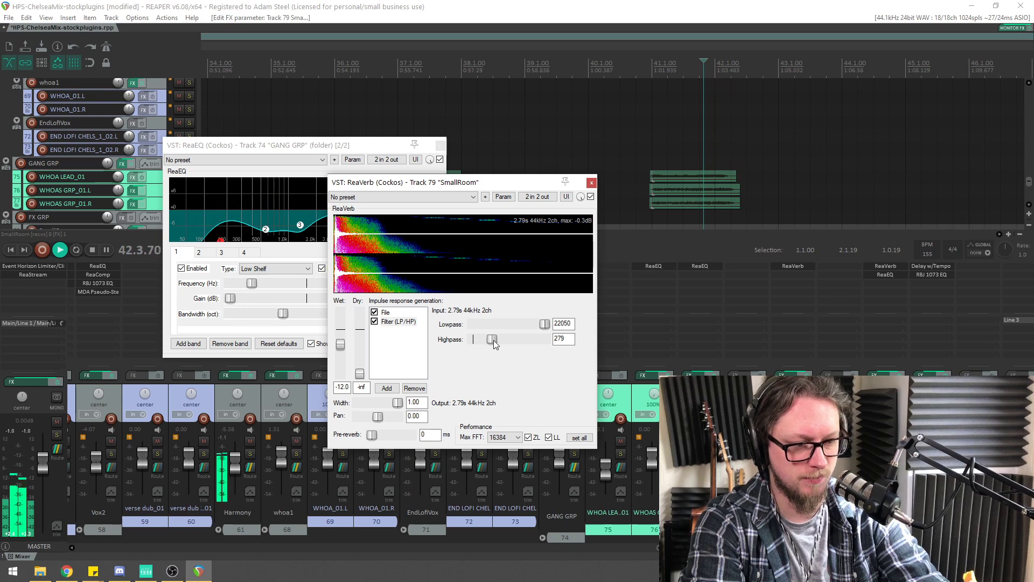
Clear the solo, play the full mix again and close the SmallRoom ReaVerb and GANG GRP ReaEQ windows
click(806, 454)
key(space)
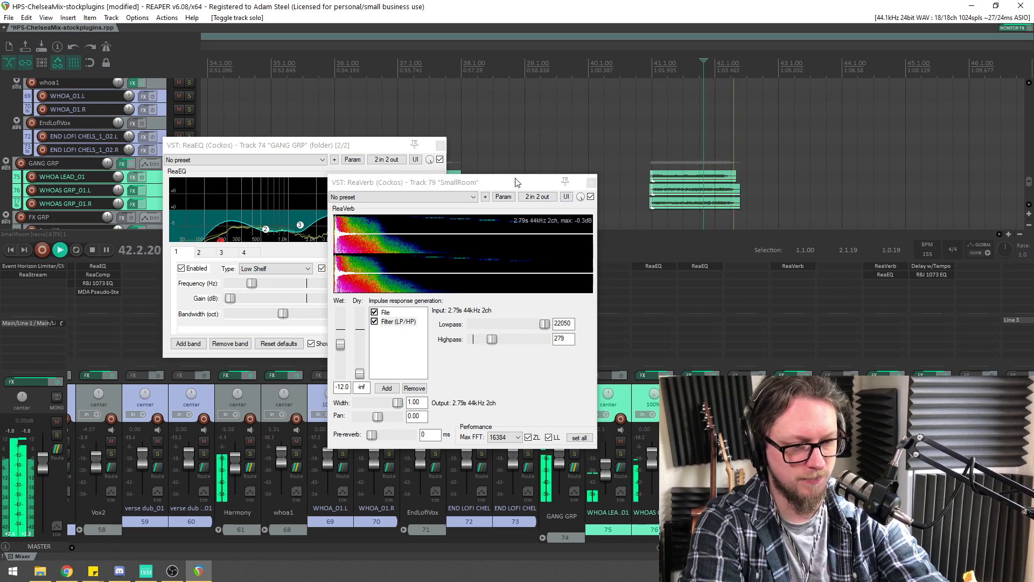
drag(487, 182, 478, 193)
click(582, 193)
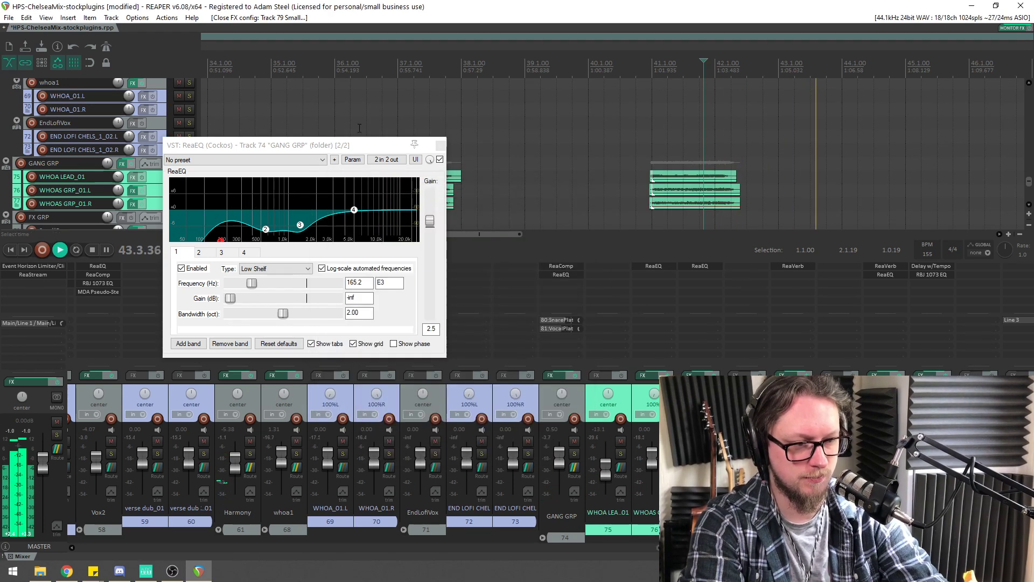
drag(416, 145, 426, 159)
click(450, 161)
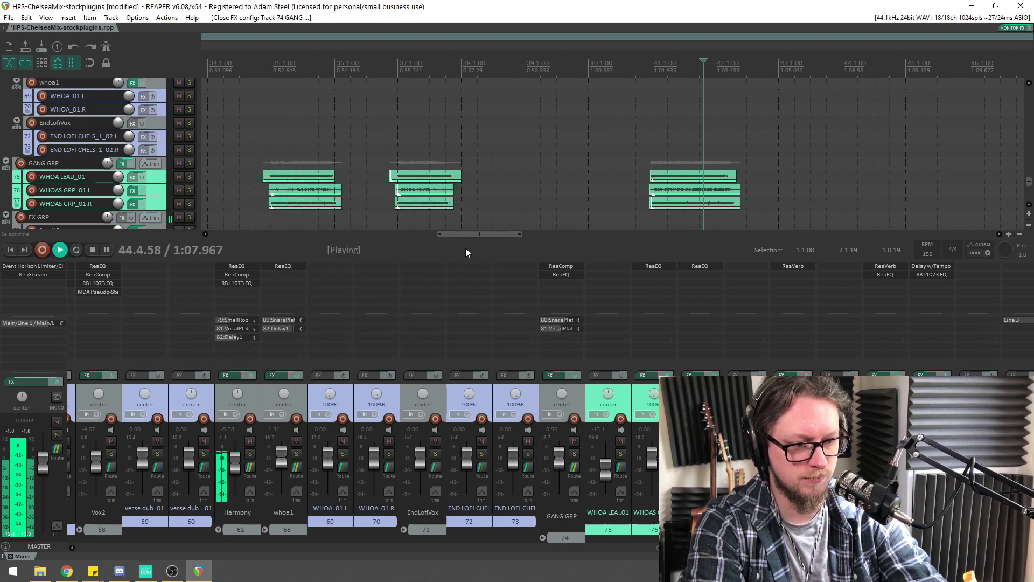
Play the full mix from the end of bar 41 and check the vocal level against the VOX GRP volume envelope
scroll(522, 414, up, 3)
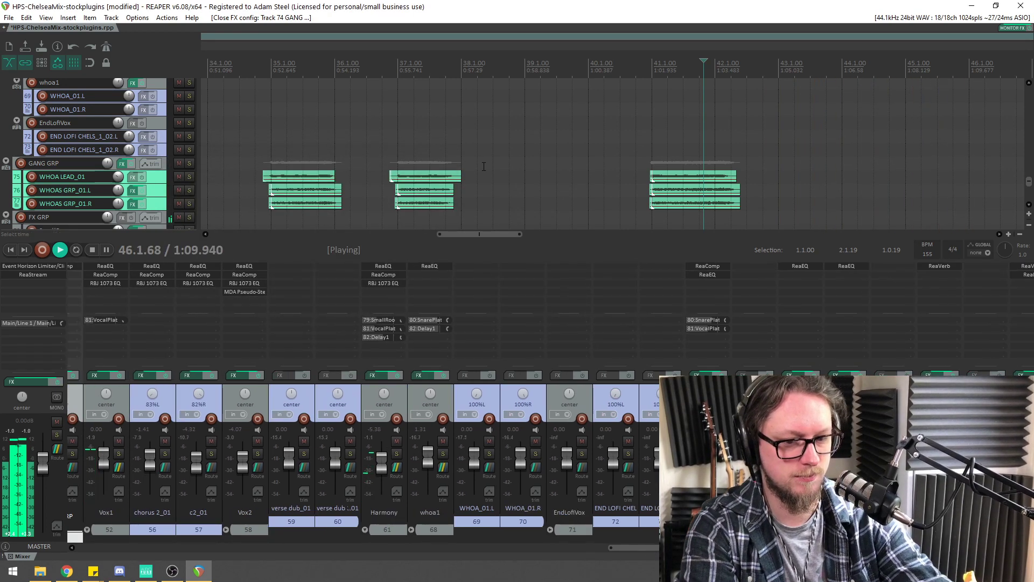
key(space)
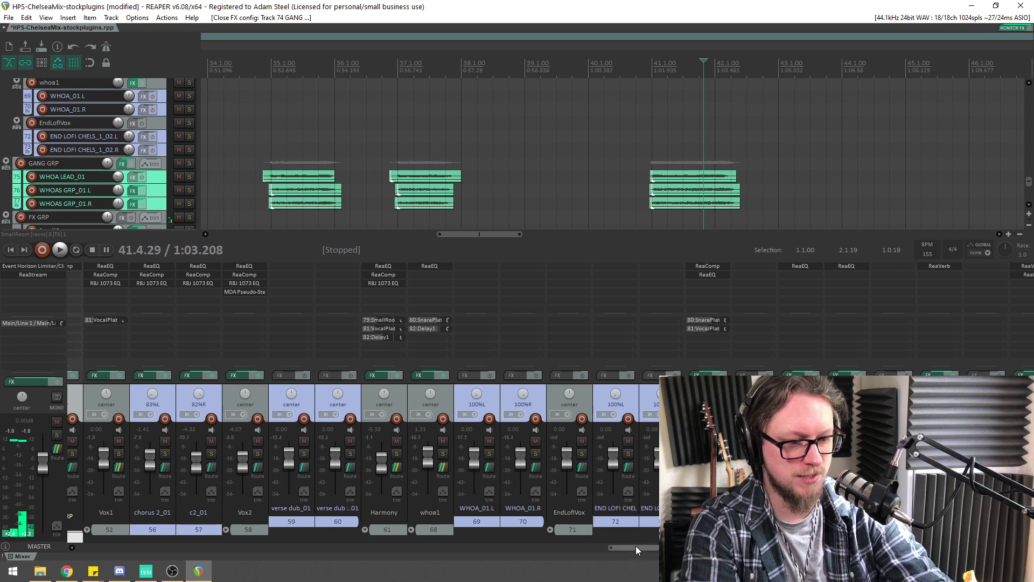
drag(636, 547, 459, 547)
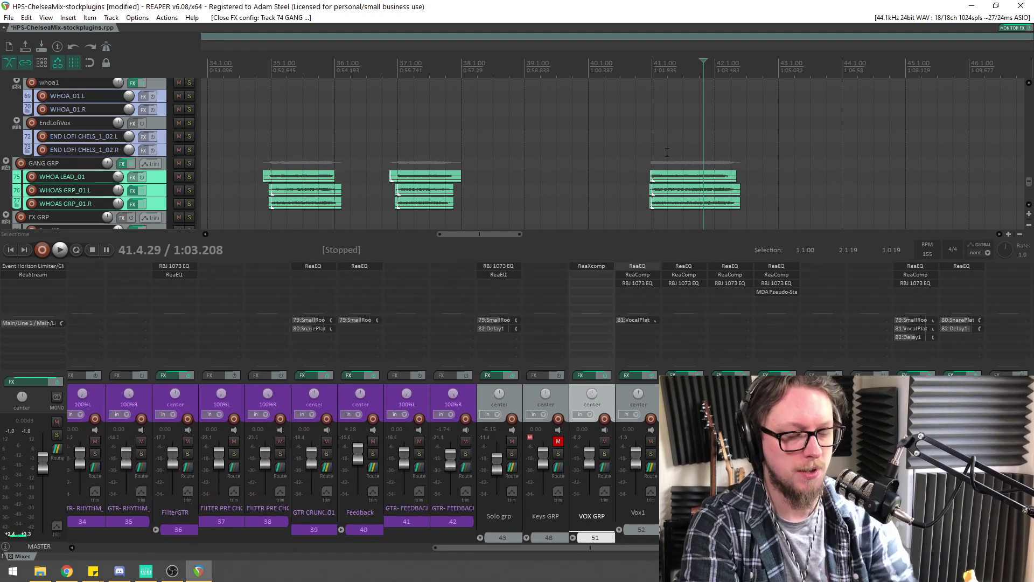
scroll(599, 173, down, 2)
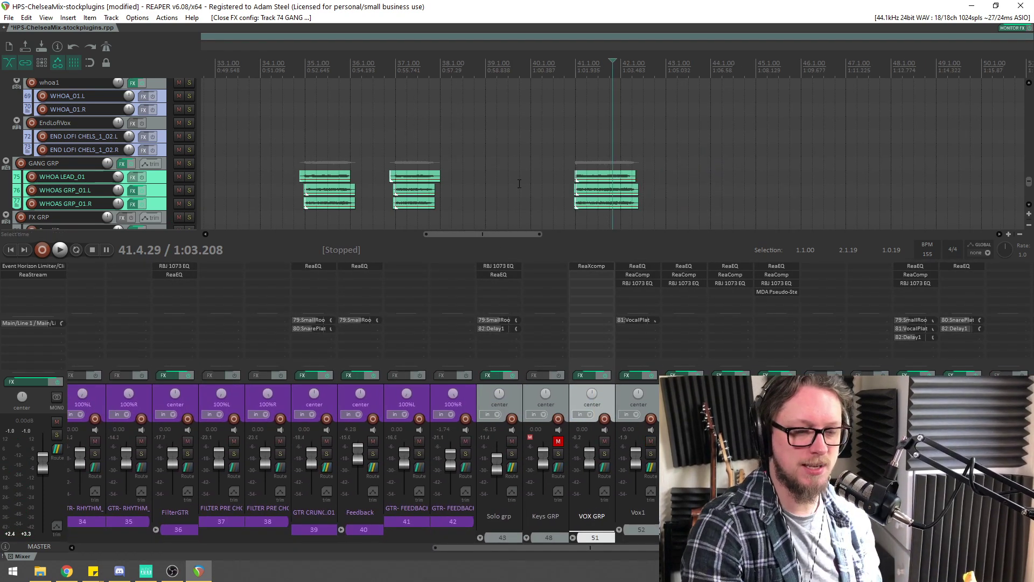
scroll(519, 183, down, 6)
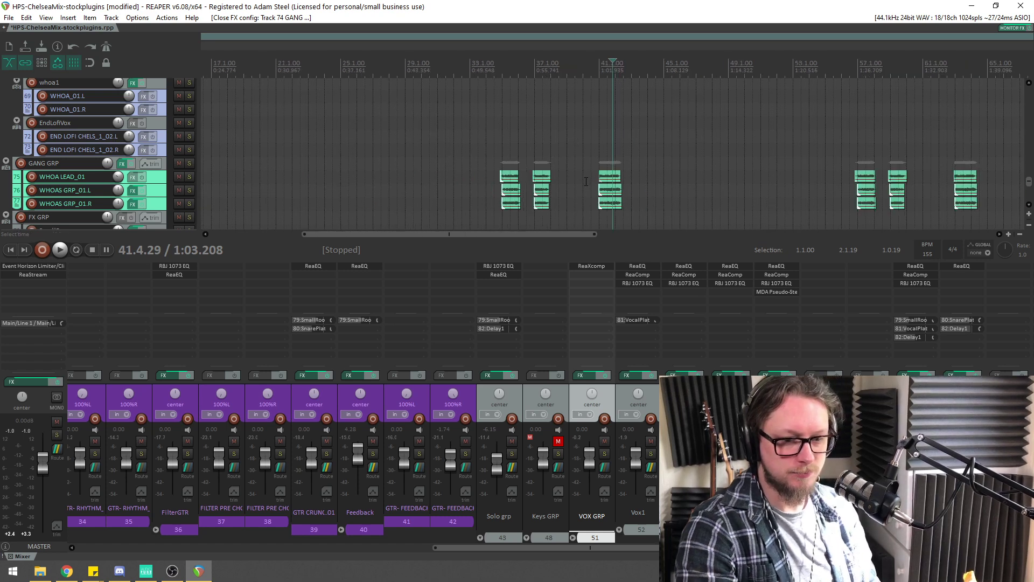
scroll(602, 212, down, 1)
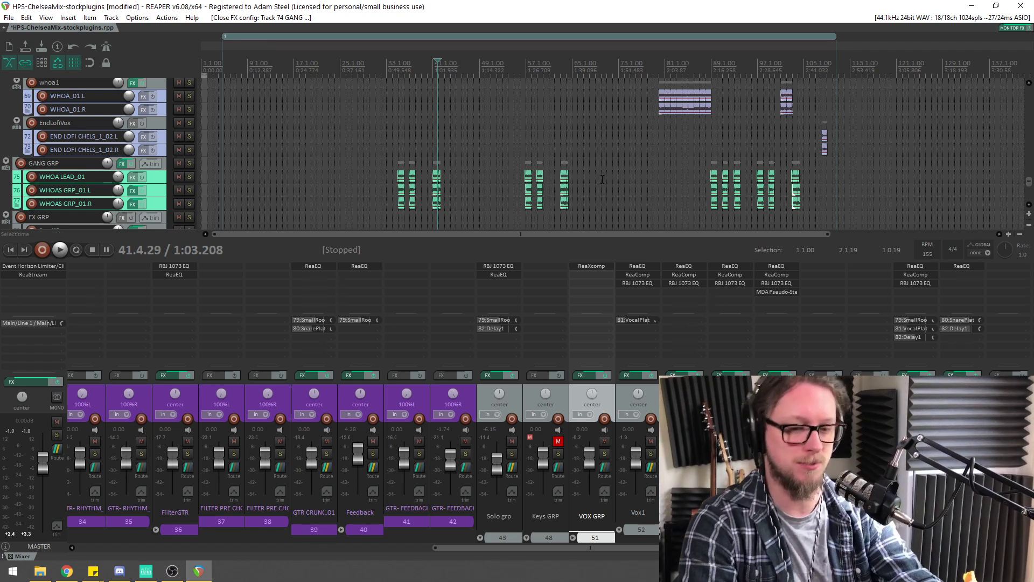
key(space)
scroll(554, 199, down, 2)
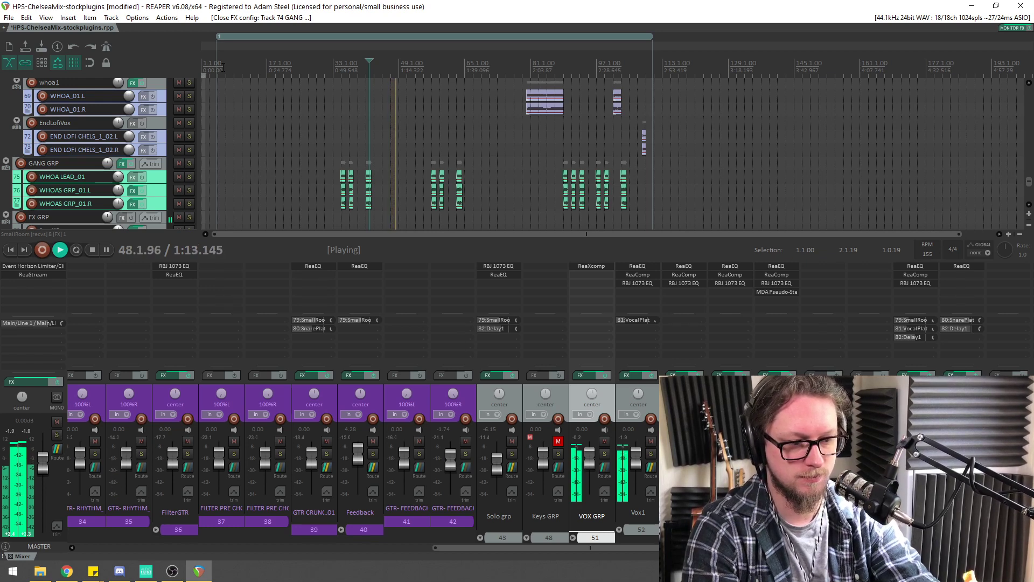
drag(1028, 186, 1029, 154)
scroll(707, 155, up, 6)
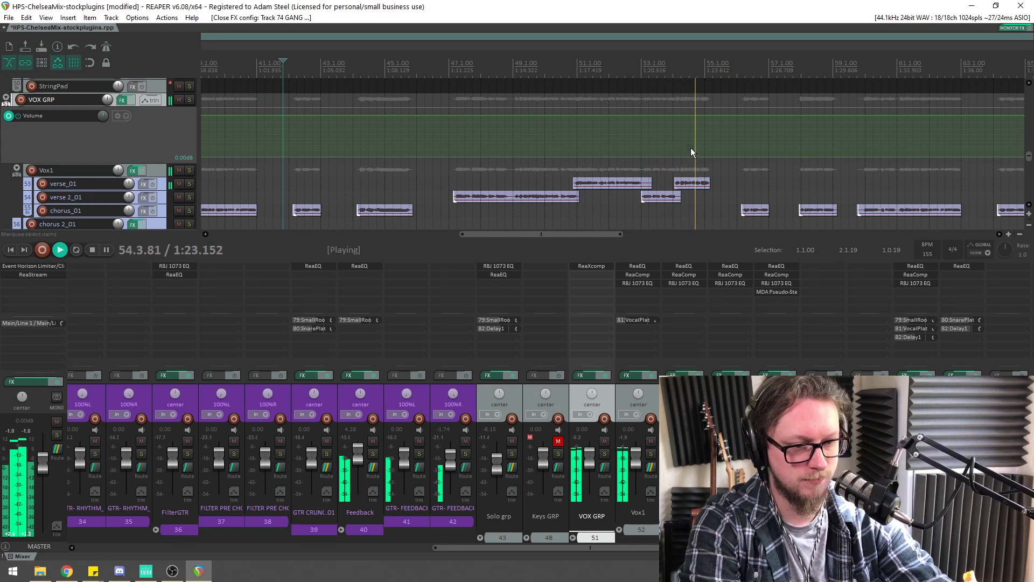
scroll(690, 147, up, 4)
key(space)
scroll(678, 119, up, 4)
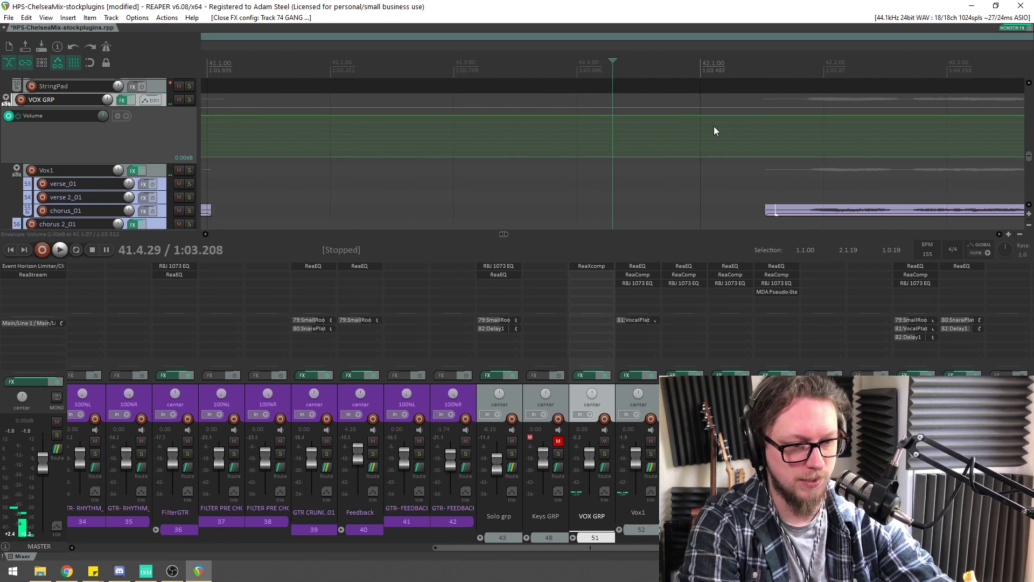
Try a volume change with envelope points around the bar 42 chorus phrase on VOX GRP, audition it and undo the points
click(780, 121)
scroll(868, 132, down, 4)
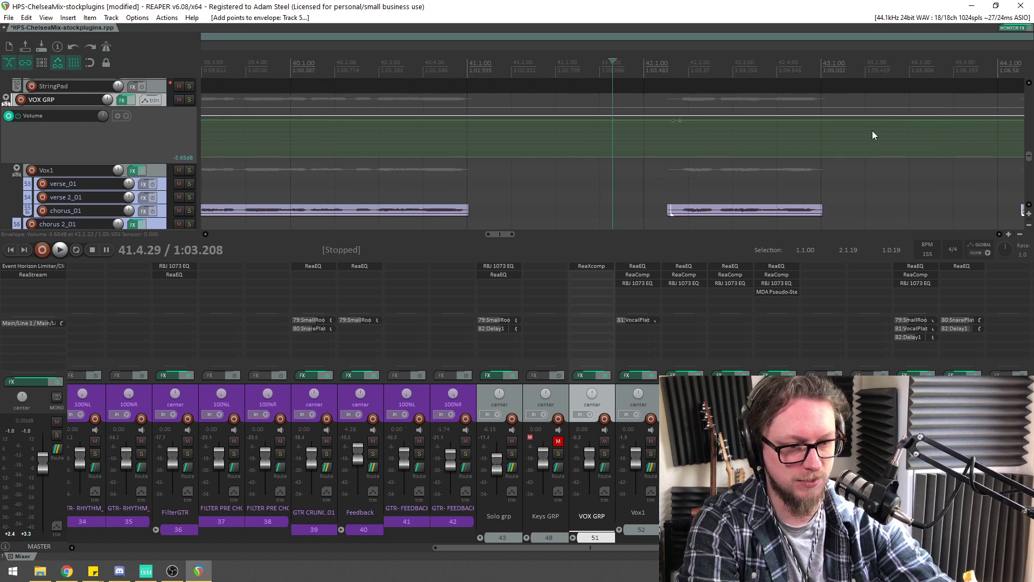
click(839, 125)
drag(771, 119, 775, 107)
key(space)
scroll(754, 140, down, 5)
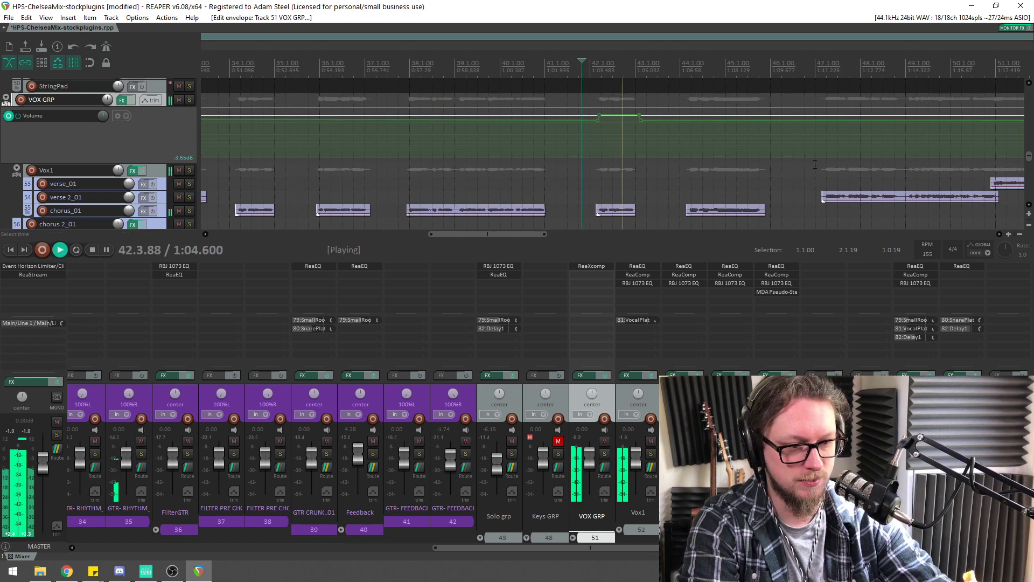
key(space)
key(ctrl+z)
scroll(797, 157, down, 4)
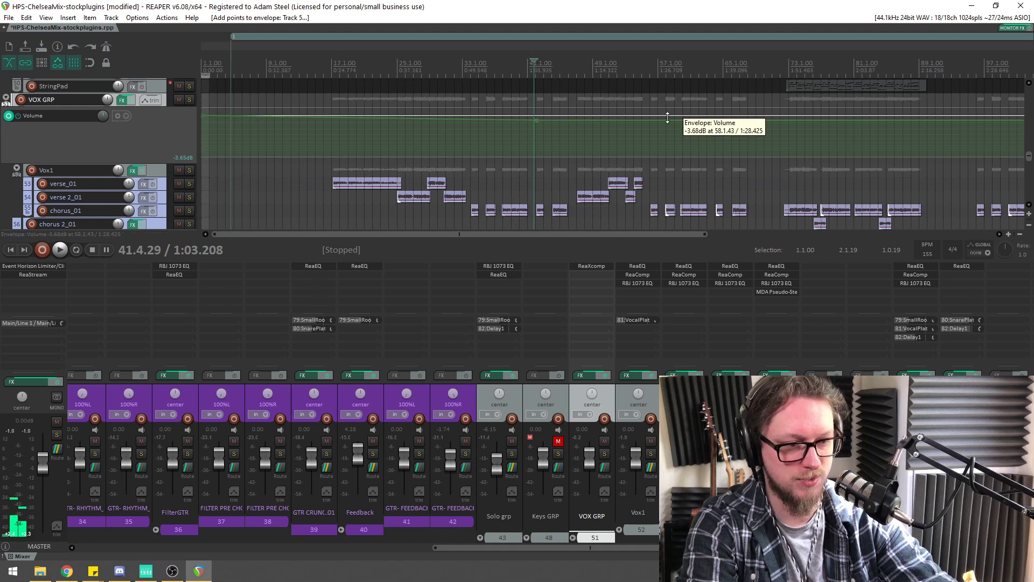
key(ctrl+z)
Add VOX GRP volume envelope points around the vocal phrase at bar 54, raise the section between them and audition it
click(621, 75)
scroll(664, 81, up, 4)
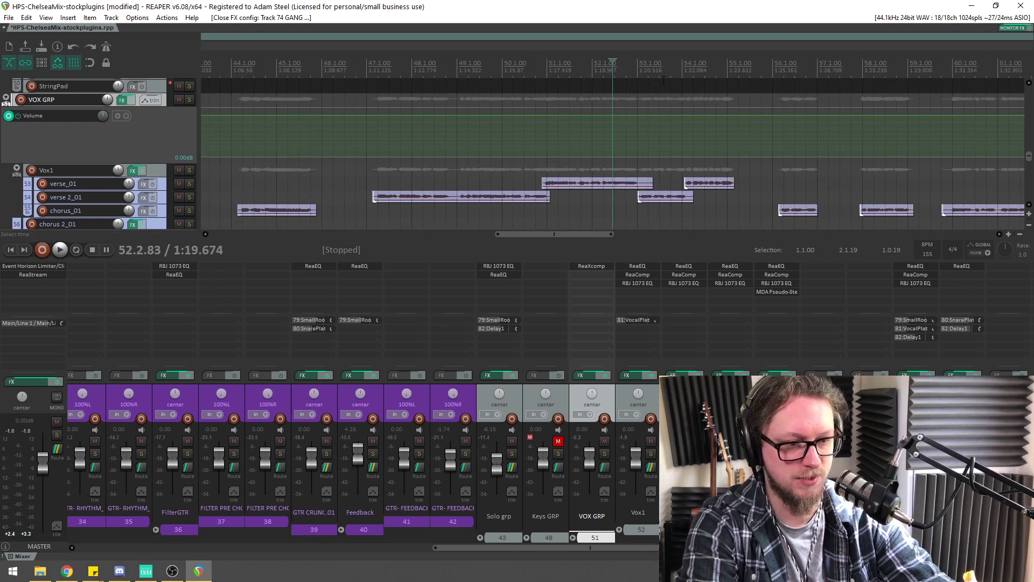
scroll(677, 72, up, 3)
key(space)
key(space)
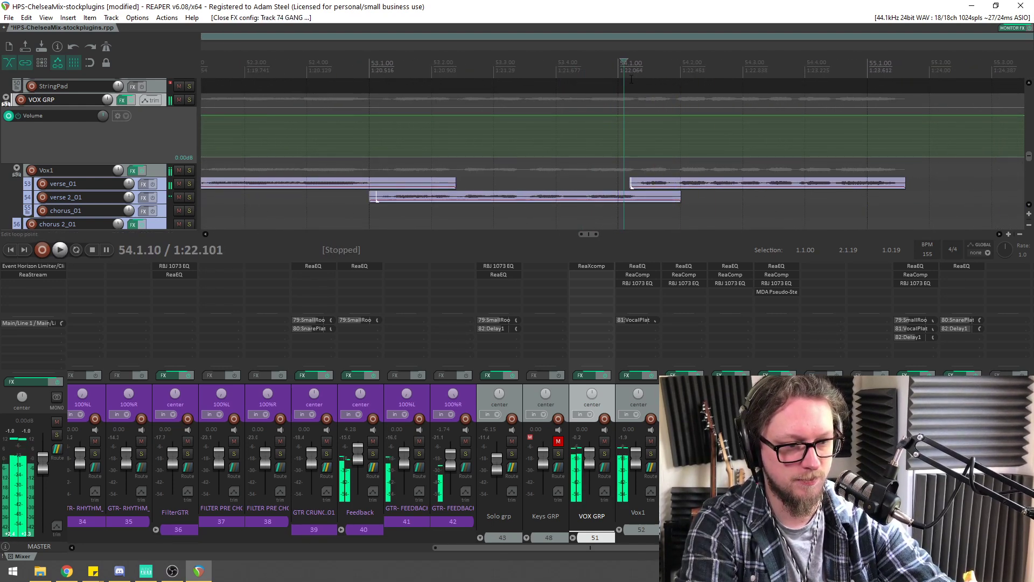
click(628, 116)
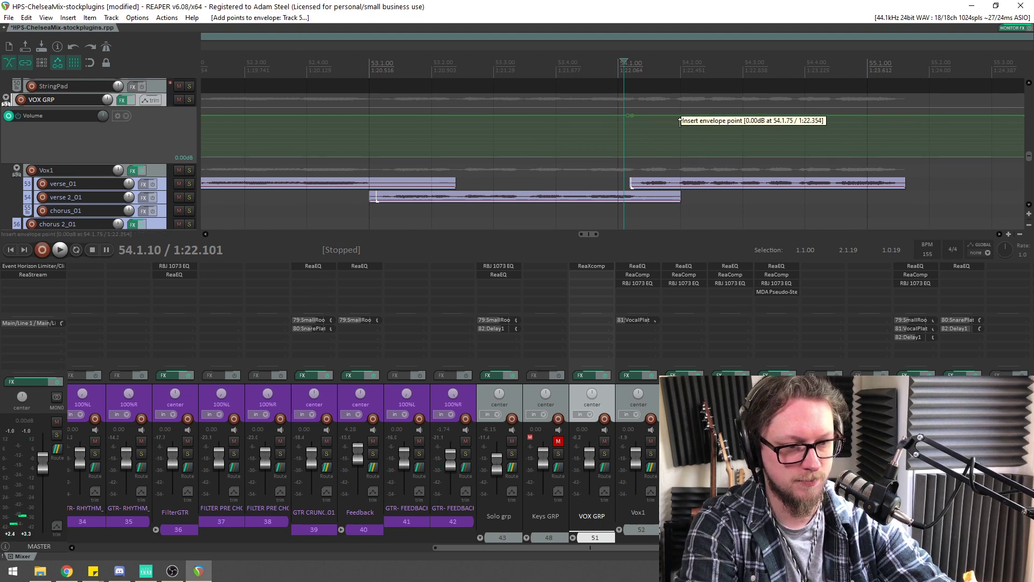
shift+click(929, 115)
shift+click(922, 115)
drag(902, 115, 901, 110)
key(space)
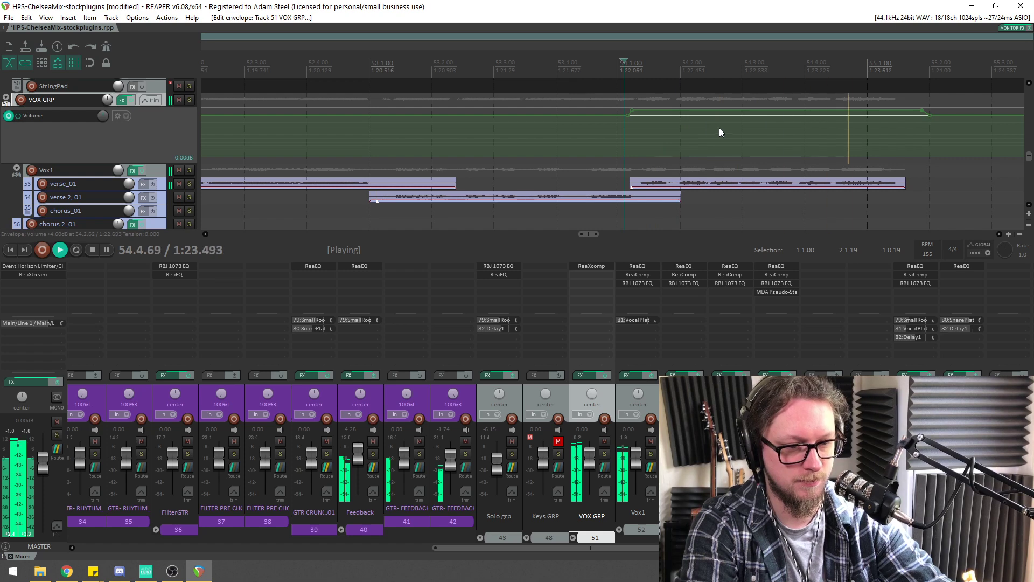
Replay from about bar 50 and reduce the bar 54 volume boost on VOX GRP to just above the surrounding level
scroll(684, 135, down, 5)
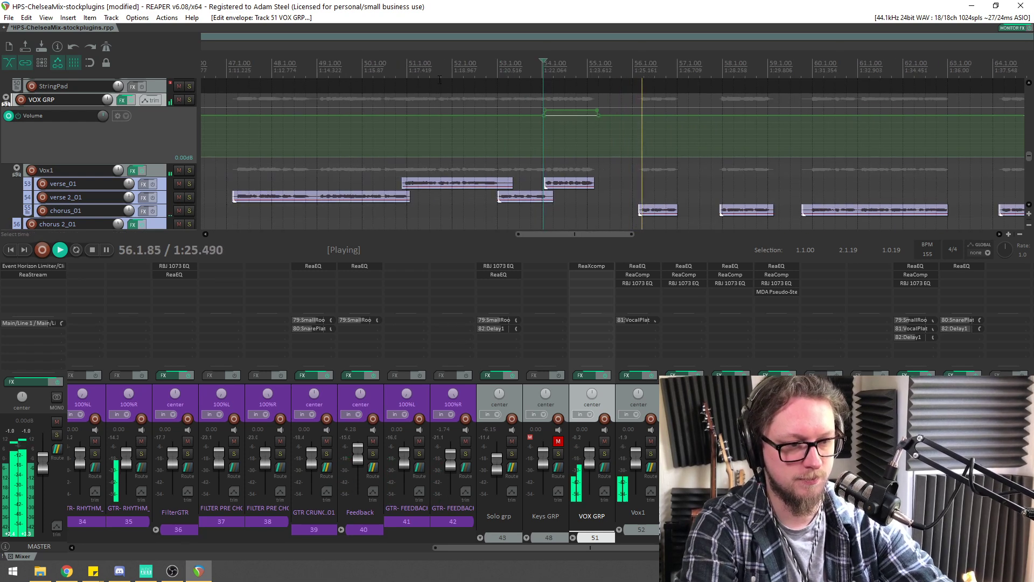
click(386, 81)
drag(573, 109, 573, 114)
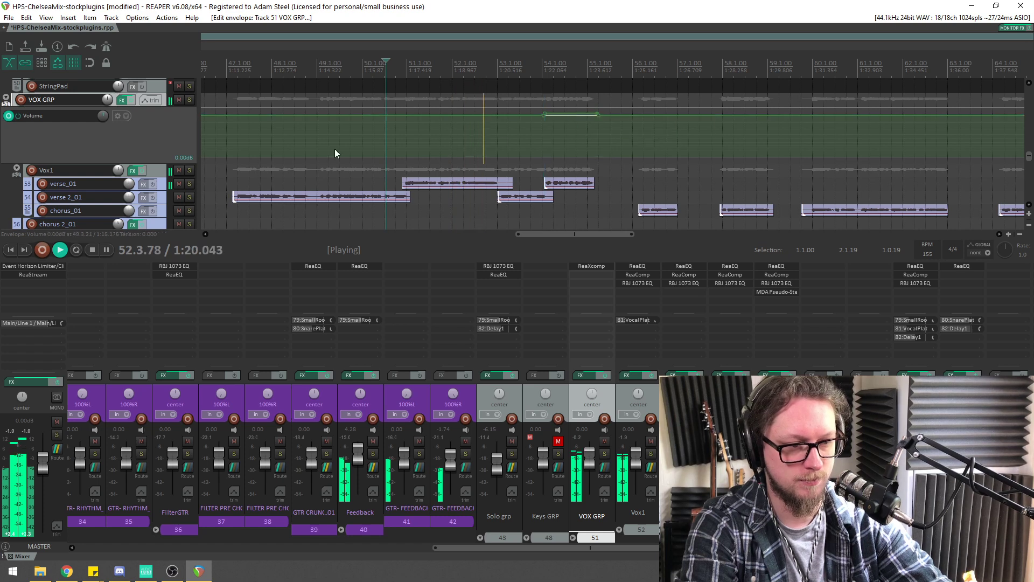
Add envelope points just before bar 47, lower VOX GRP's volume from there to bar 54 to -1.40 dB and play the section
click(212, 115)
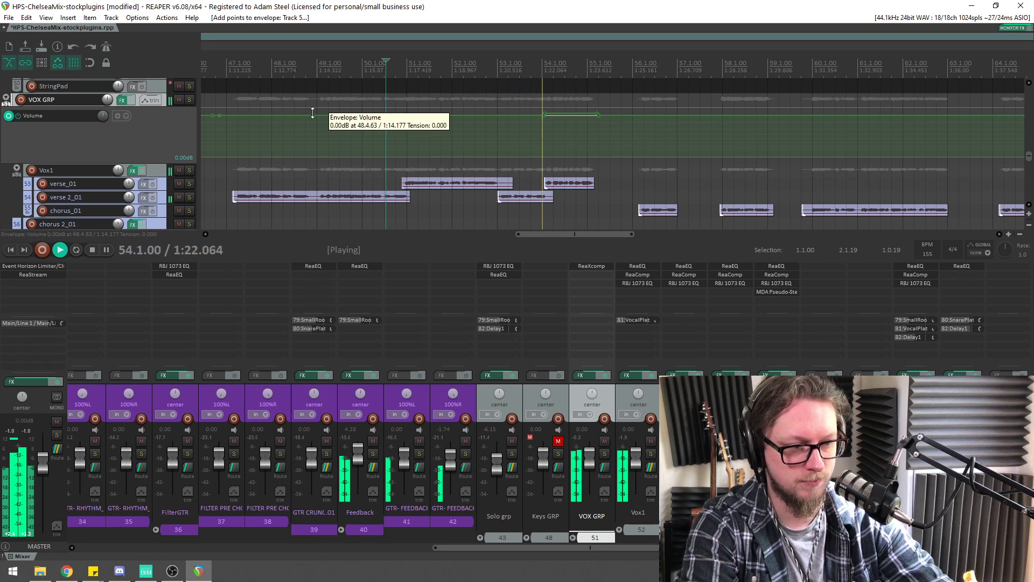
key(space)
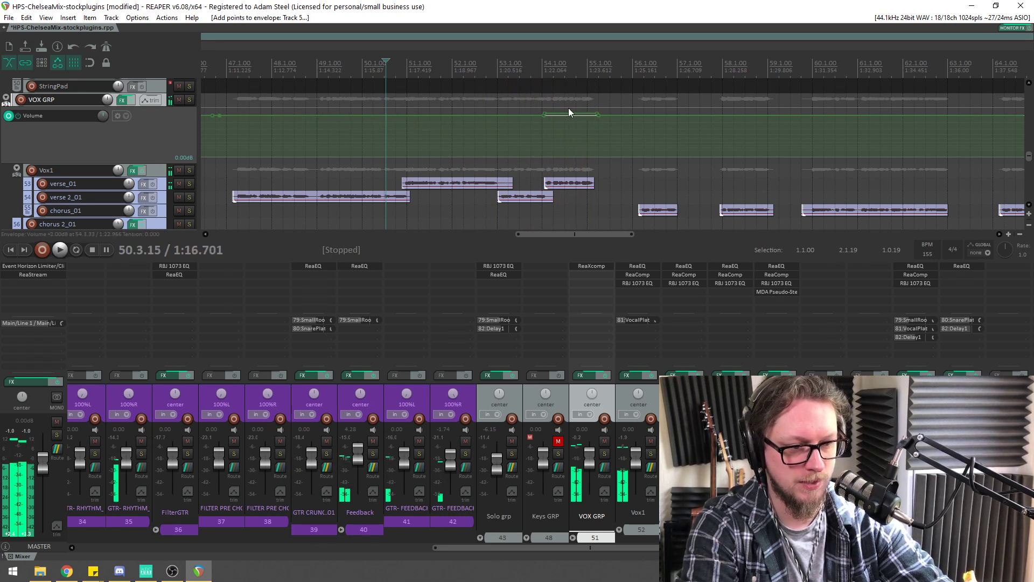
drag(568, 111, 533, 119)
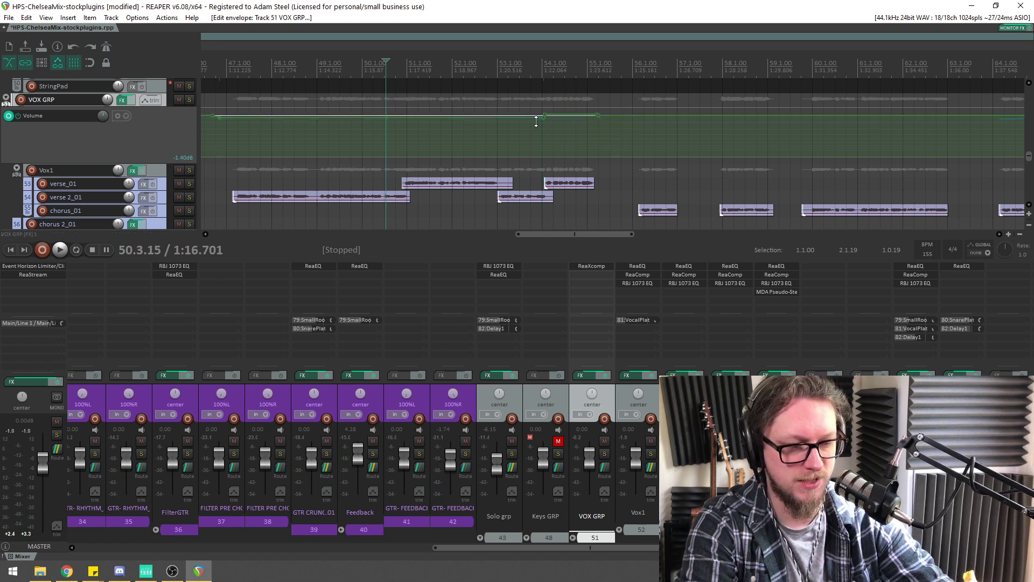
scroll(499, 75, down, 2)
key(space)
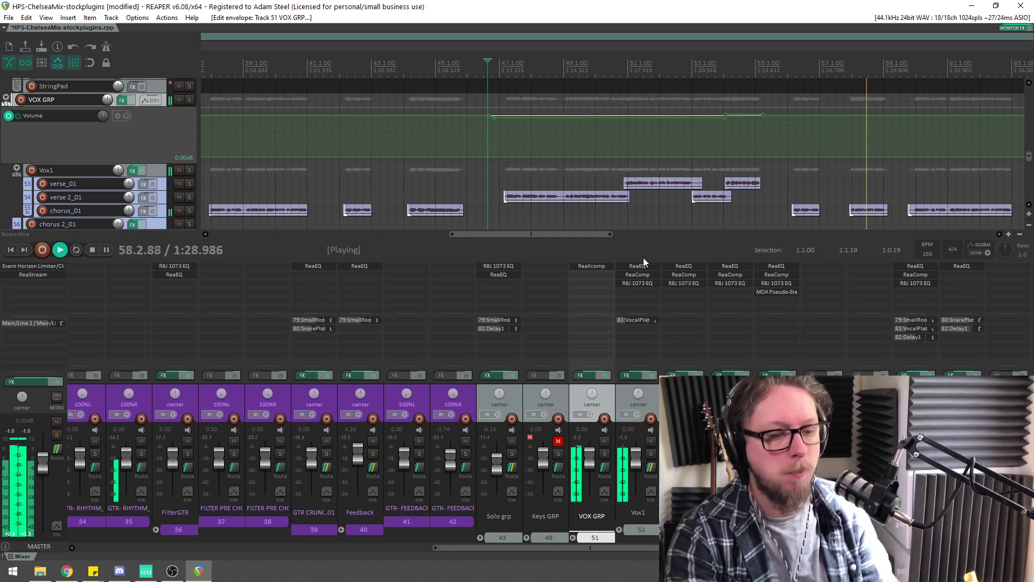
scroll(573, 161, down, 3)
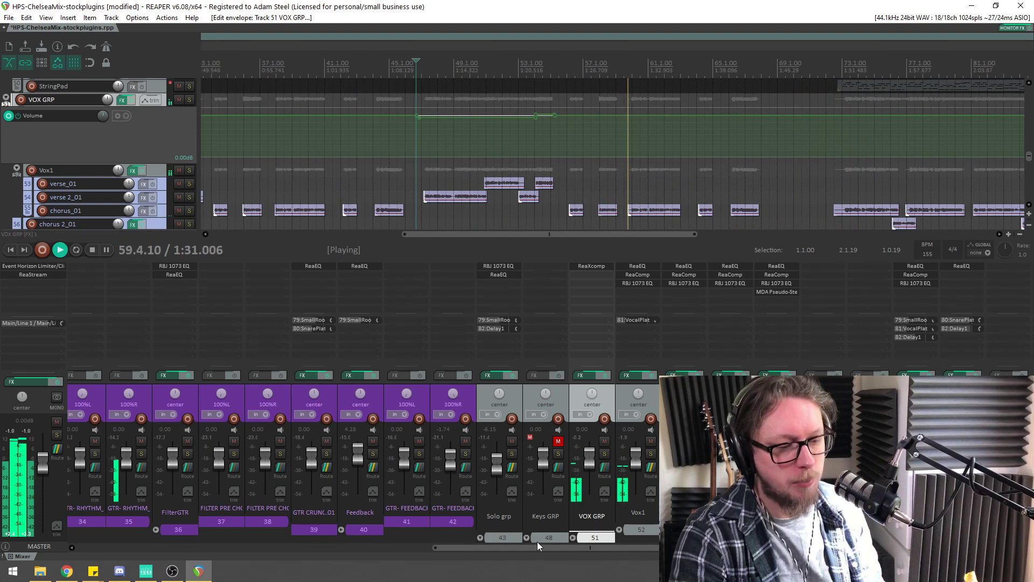
Briefly solo GTR GRP during playback to check the guitars, then return the mixer to the vocal tracks
drag(535, 548, 370, 552)
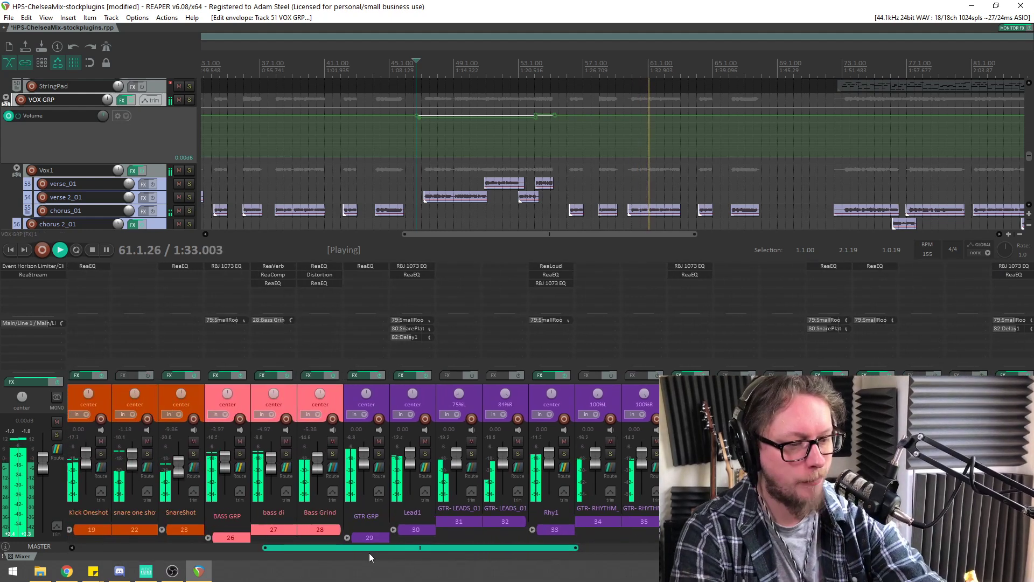
click(379, 453)
click(378, 453)
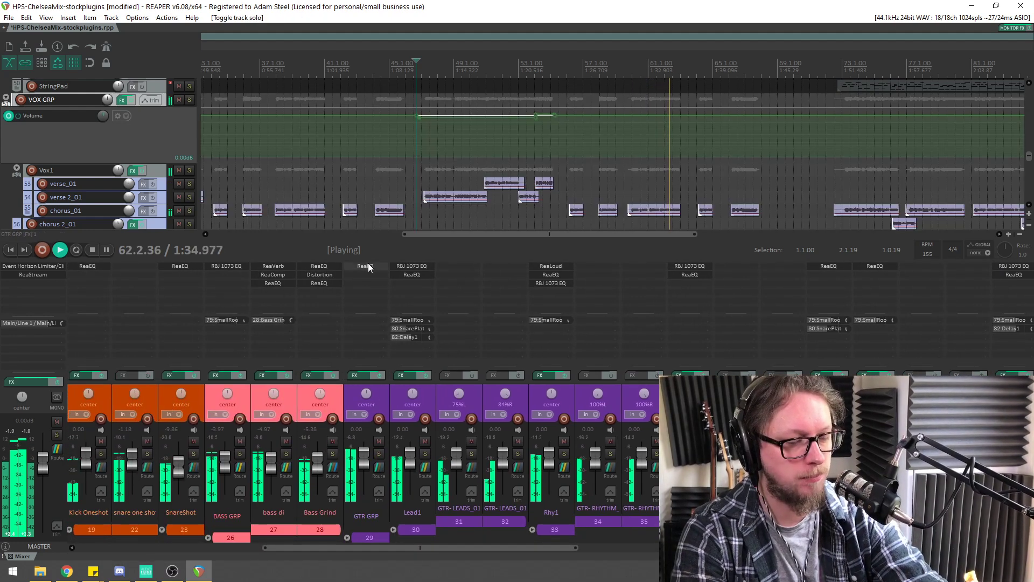
drag(470, 548, 651, 557)
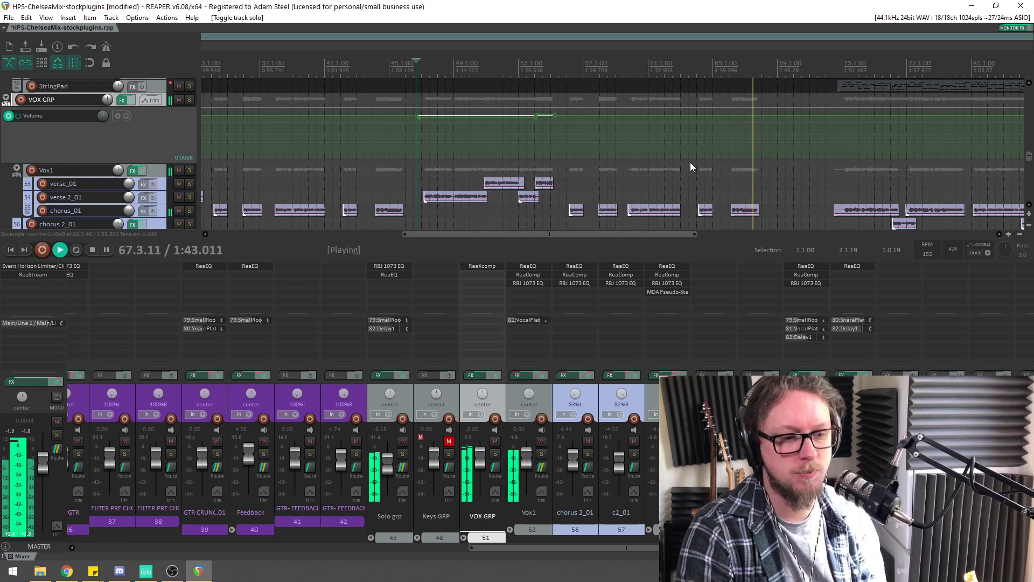
Listen through the last choruses from about bar 67 to bar 108, following the VOX GRP clips and volume envelope
scroll(690, 167, down, 2)
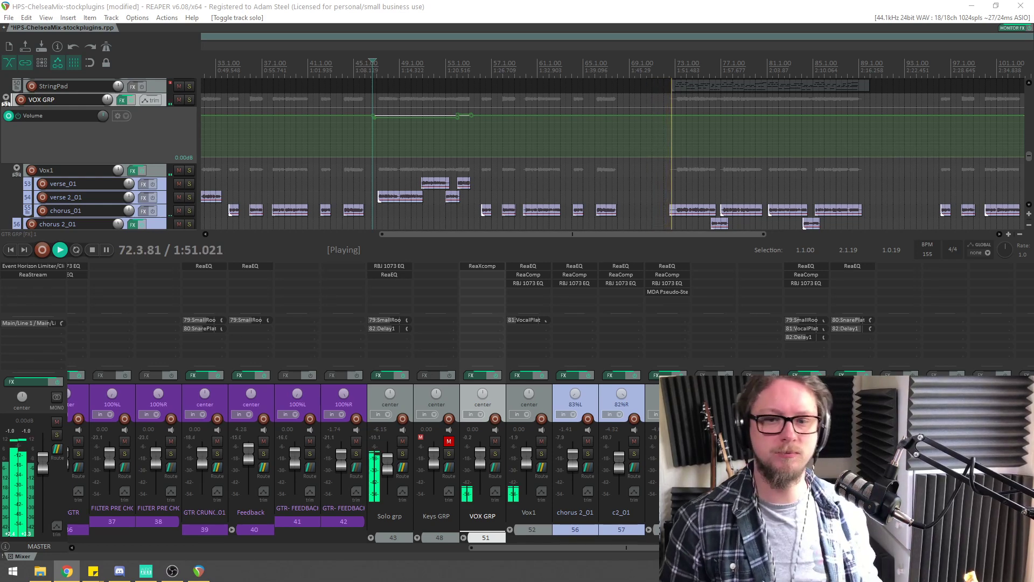
click(578, 6)
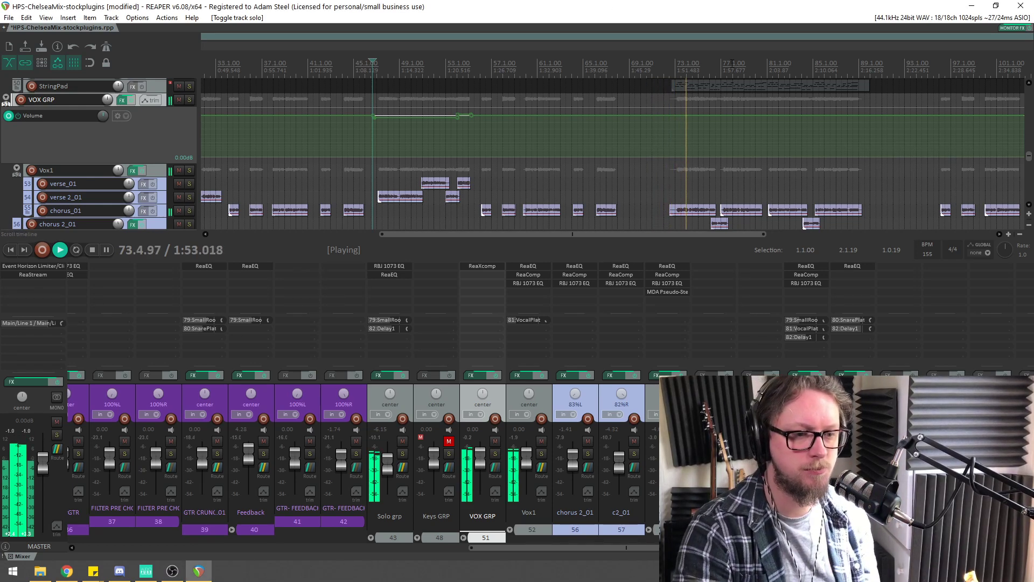
scroll(765, 143, down, 2)
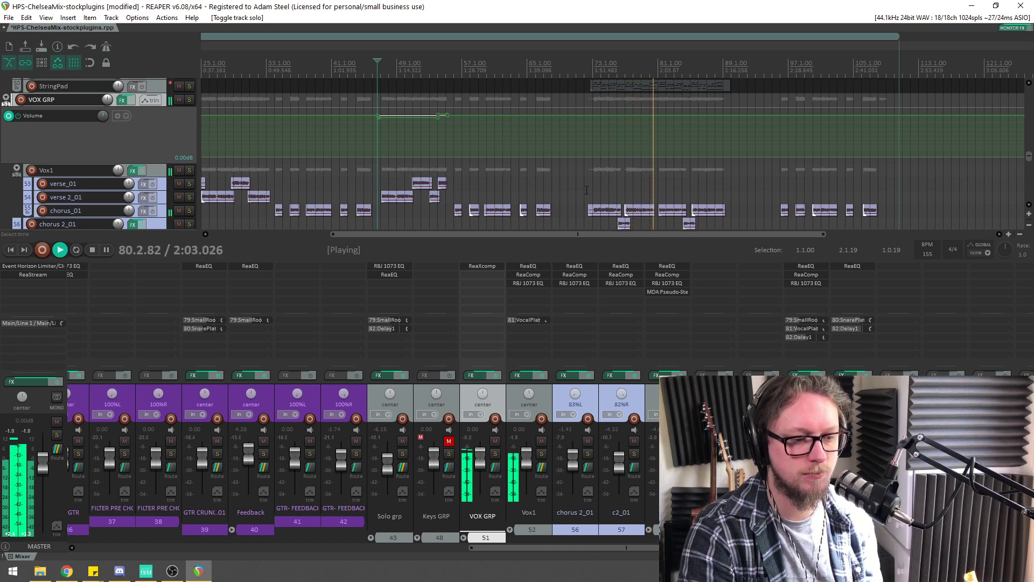
scroll(618, 160, down, 3)
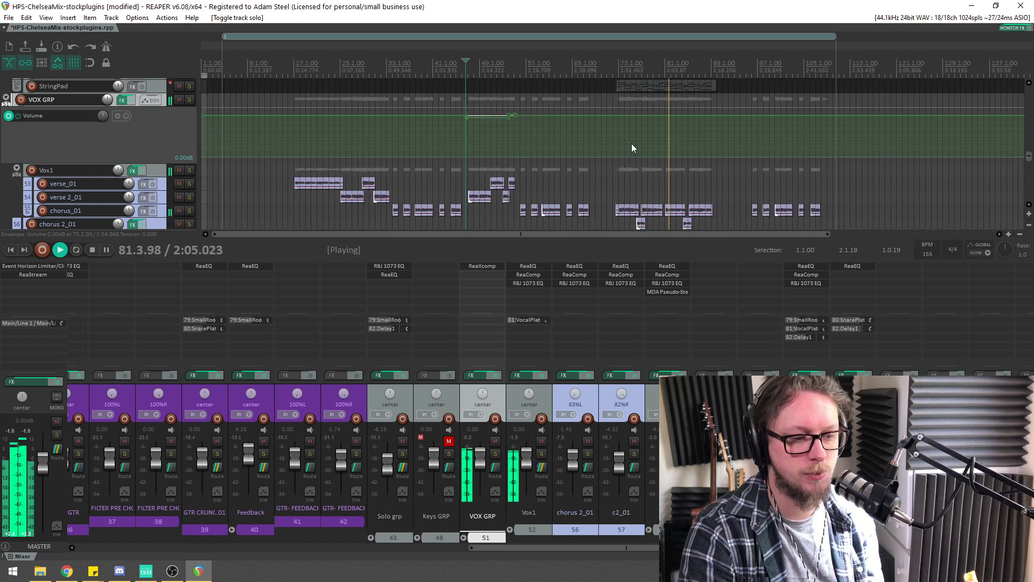
scroll(633, 144, up, 4)
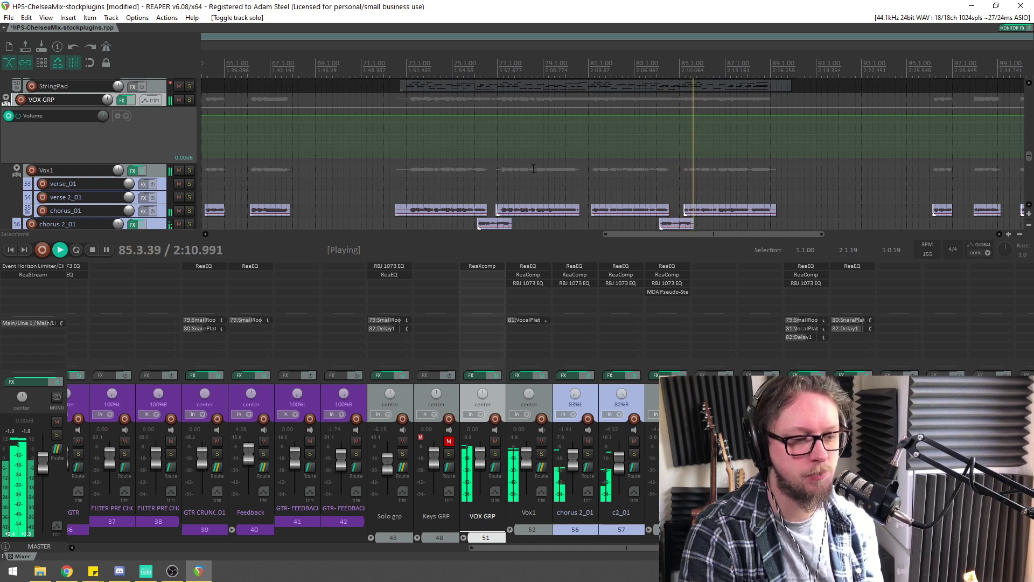
scroll(558, 151, down, 5)
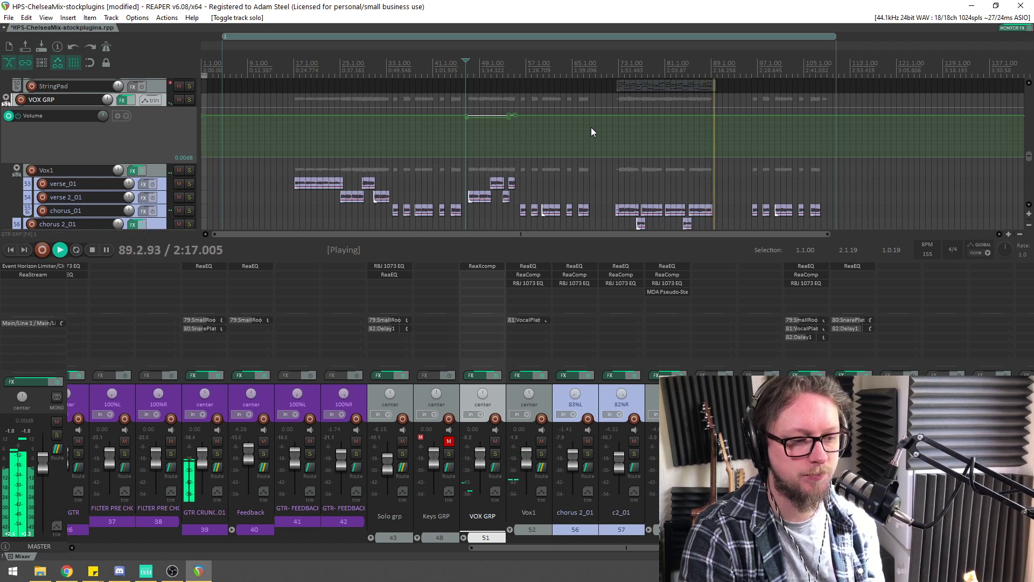
scroll(560, 135, down, 2)
scroll(548, 130, up, 3)
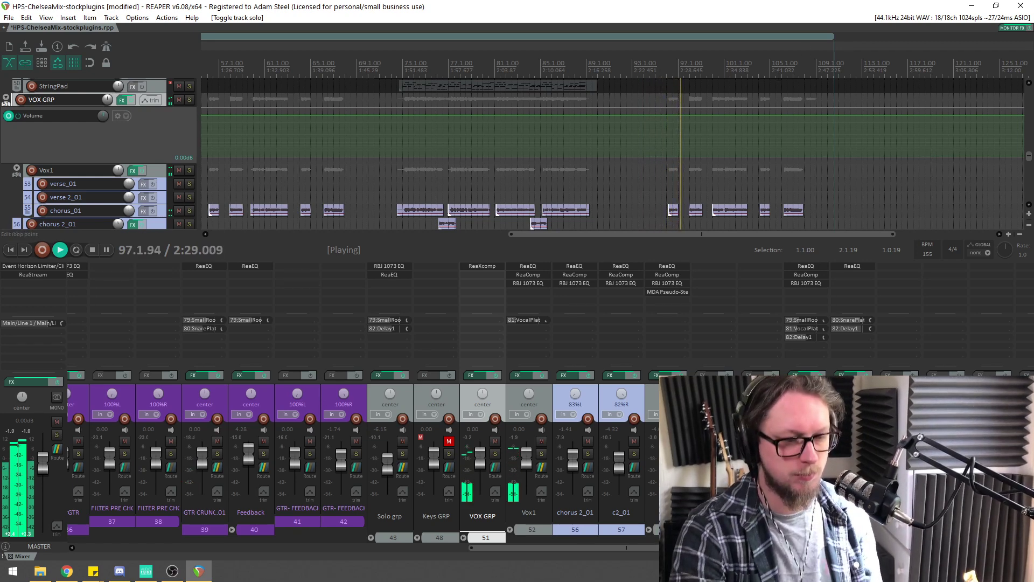
scroll(782, 81, up, 3)
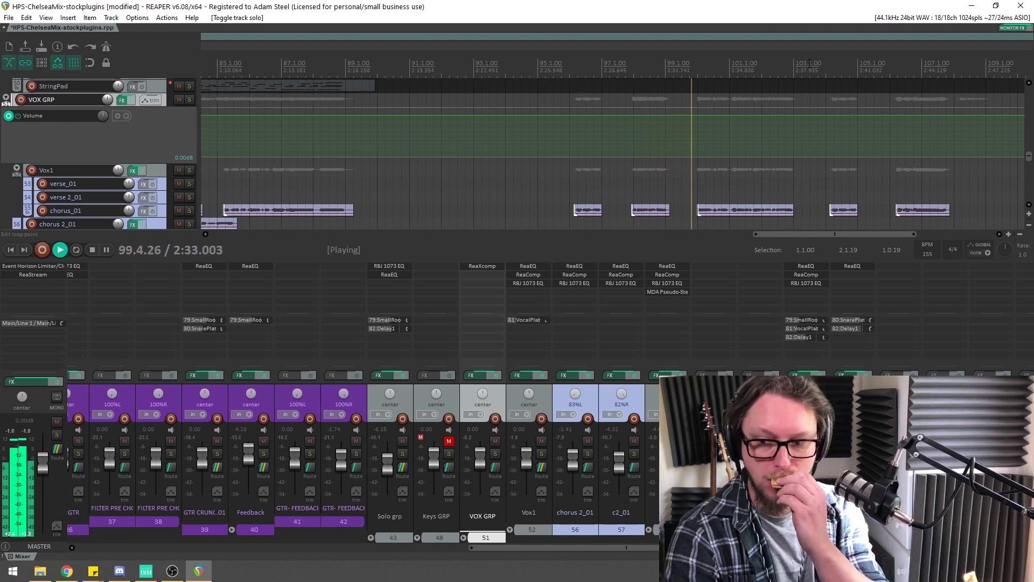
scroll(995, 150, down, 1)
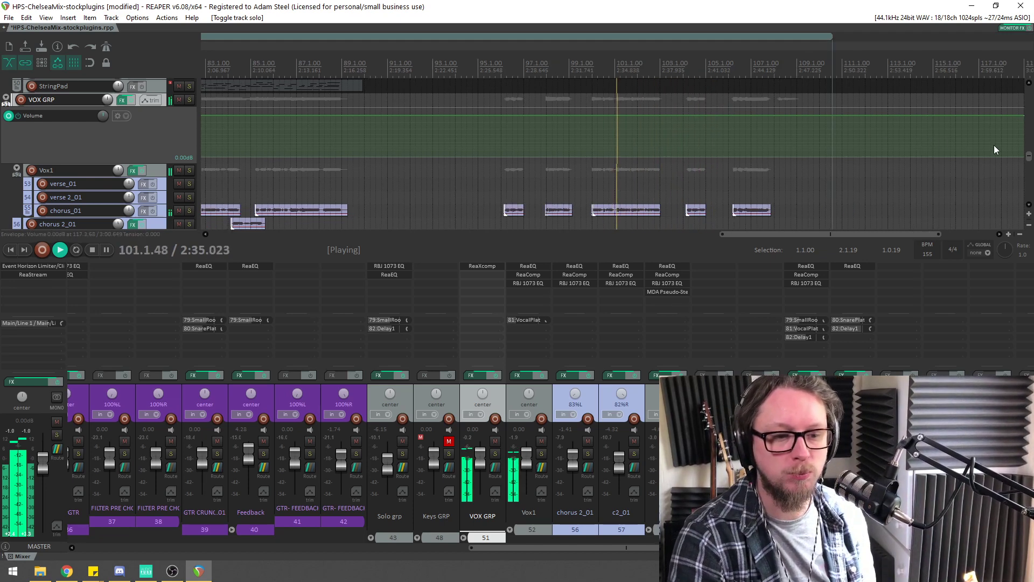
scroll(995, 150, down, 1)
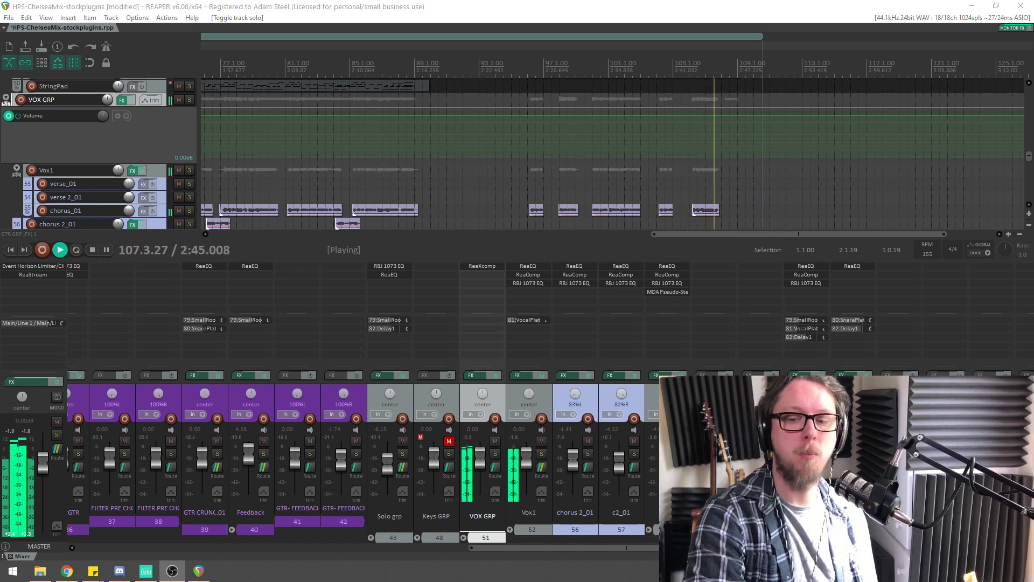
scroll(744, 113, up, 3)
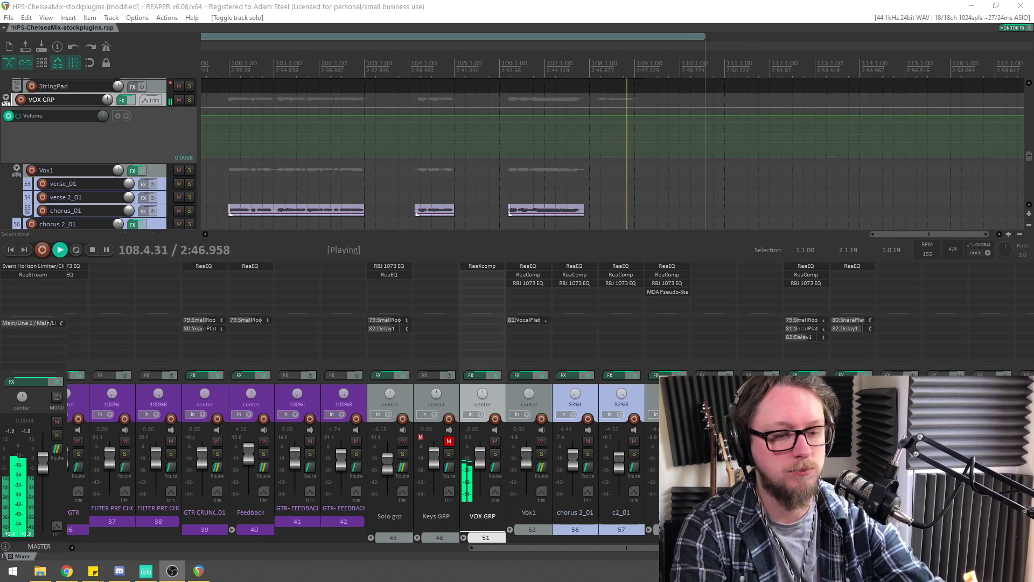
Raise the EndLofiVox track's volume to +7.99 dB, replaying the closing lo-fi vocal from just before bar 108
key(space)
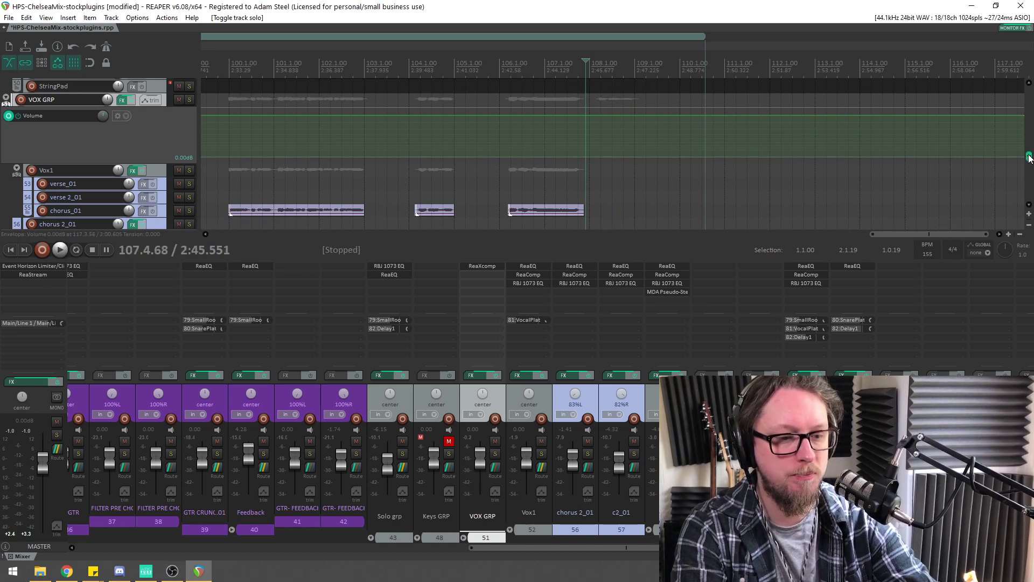
drag(1028, 157, 1028, 179)
key(space)
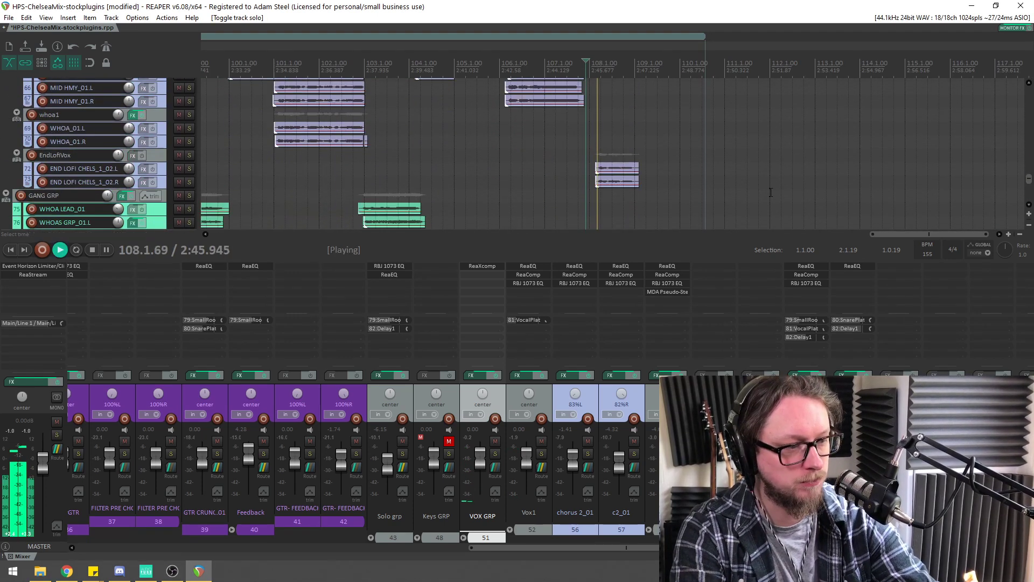
key(space)
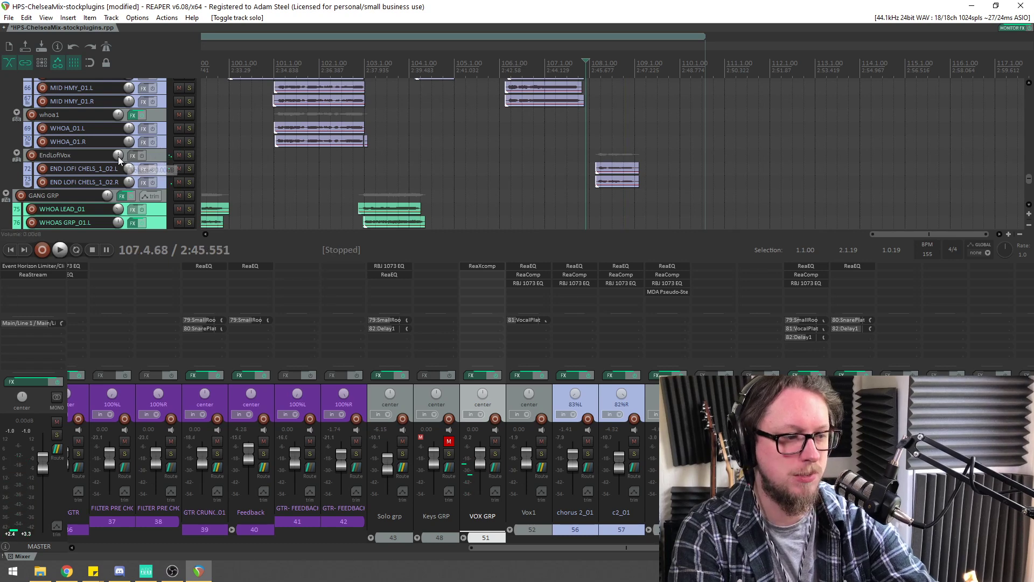
key(space)
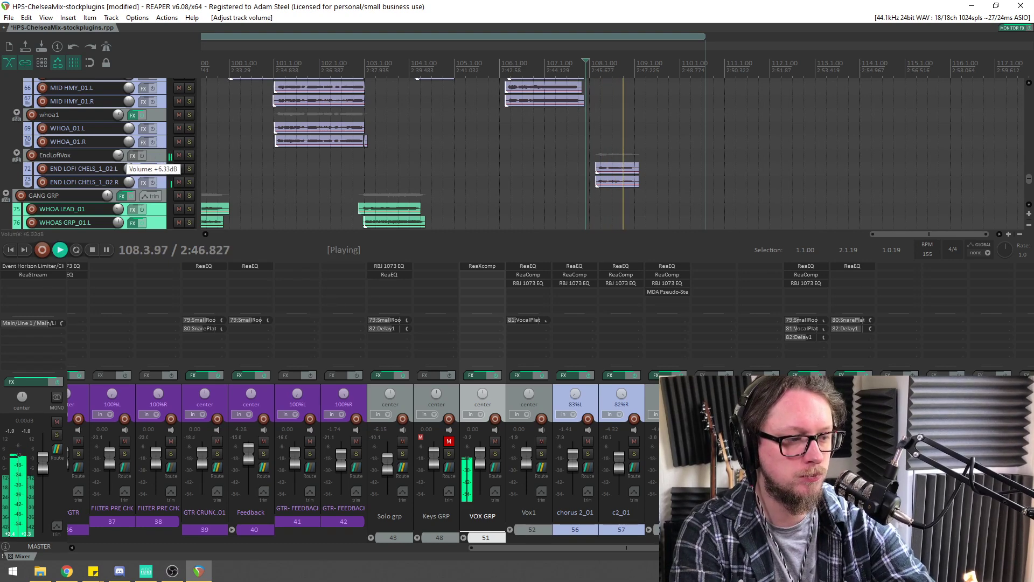
key(space)
key(space)
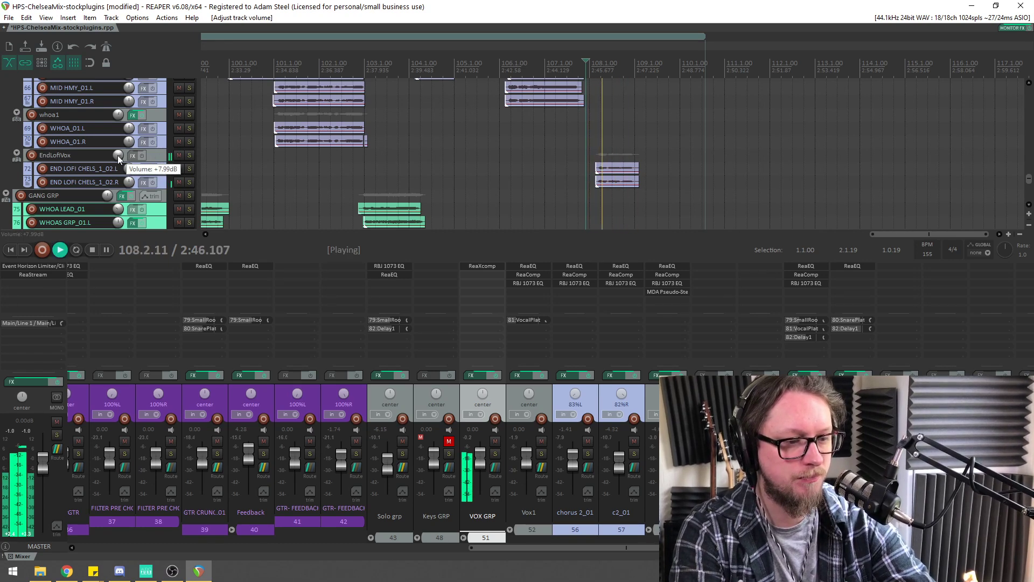
key(space)
Play the song from about bar 11, ahead of the first verse vocals
scroll(665, 157, down, 6)
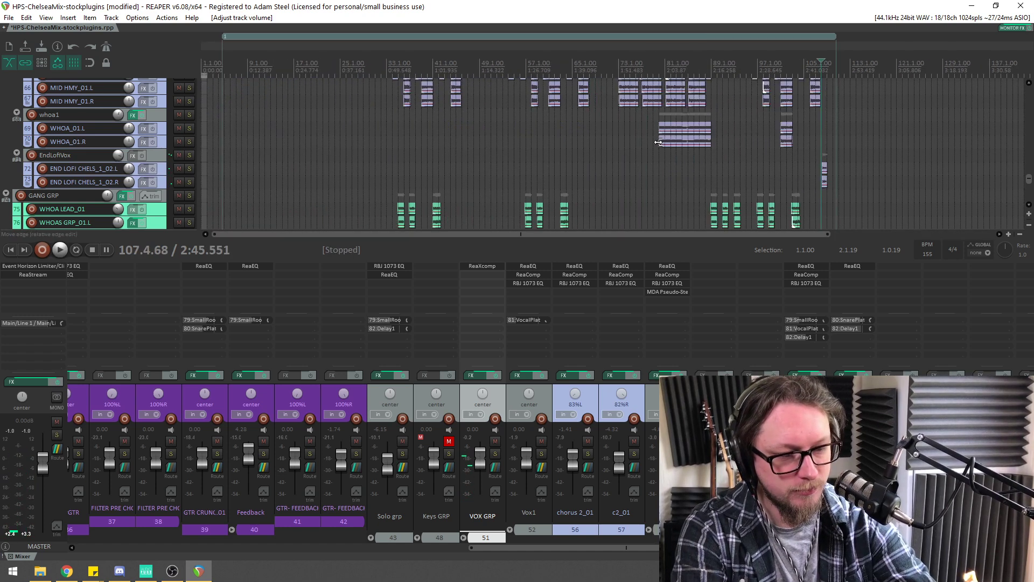
click(382, 64)
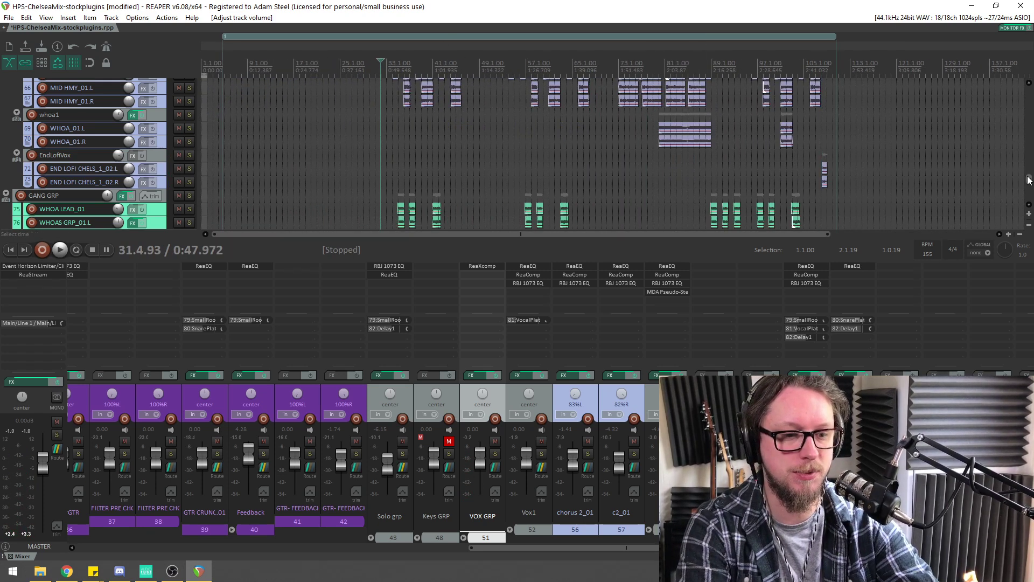
scroll(1028, 180, up, 5)
click(259, 56)
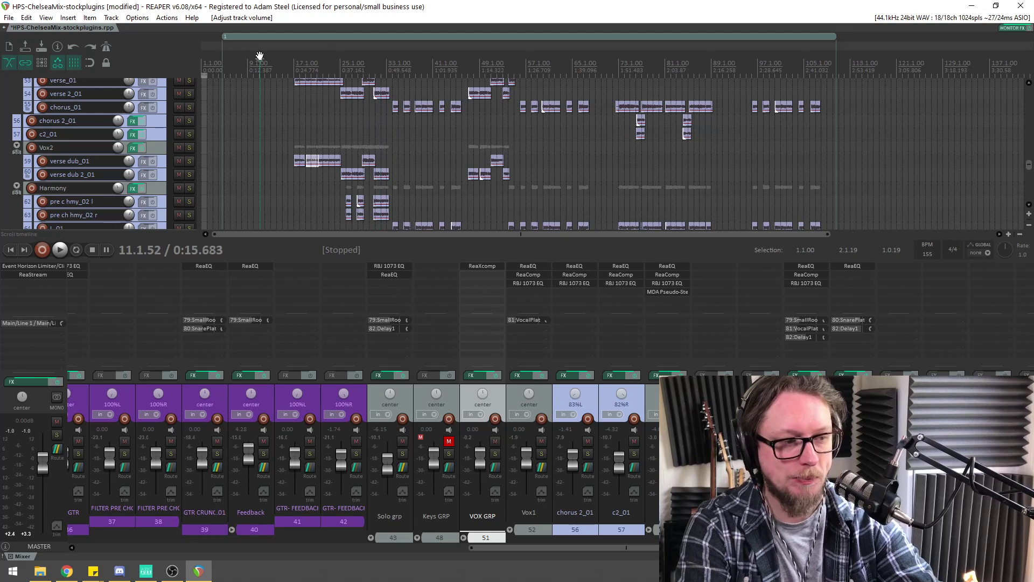
scroll(369, 144, up, 5)
key(space)
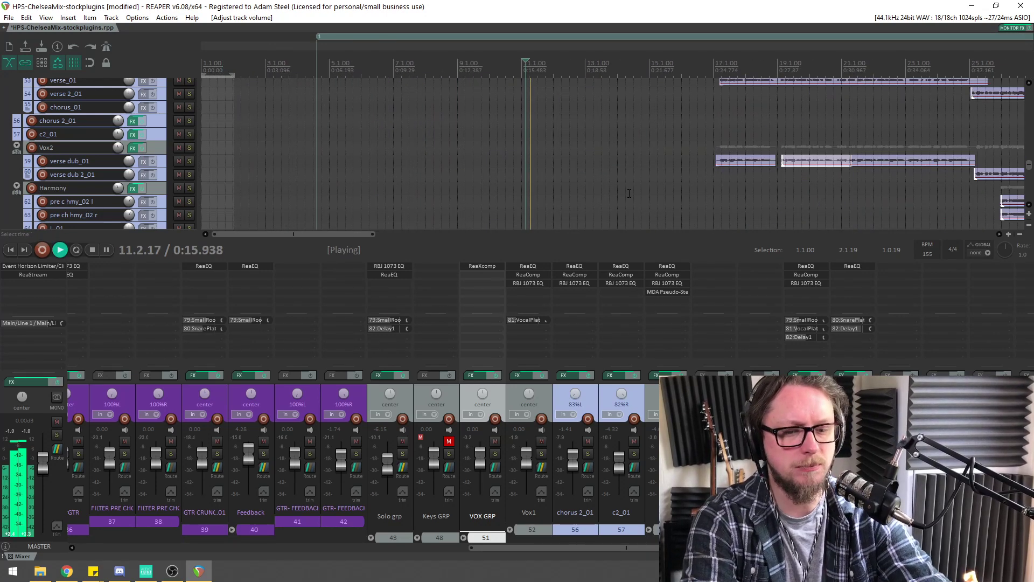
Add the JS ReaLoud effect to the GTR GRP track and stop playback
drag(533, 548, 293, 553)
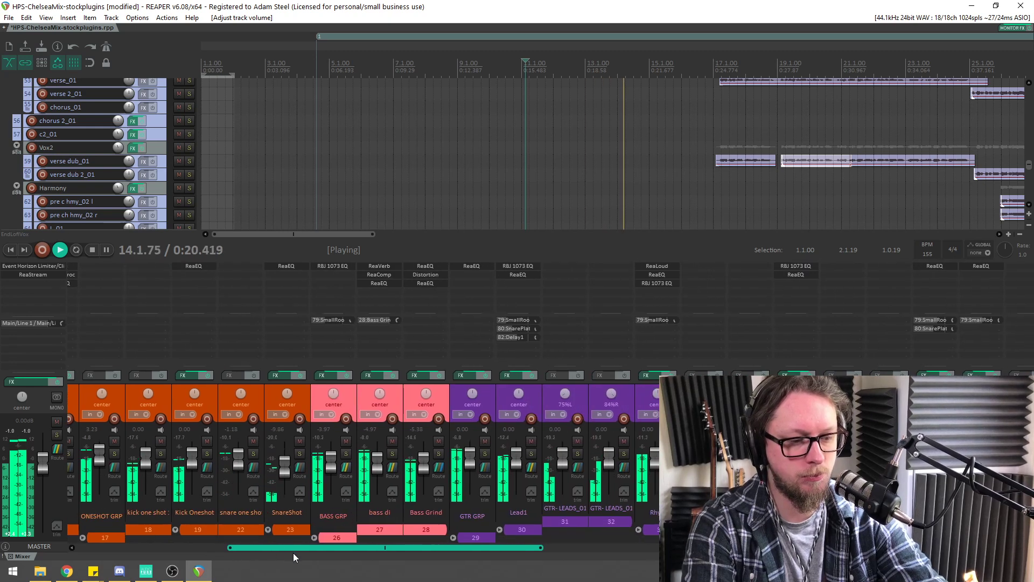
double_click(477, 306)
text(loud)
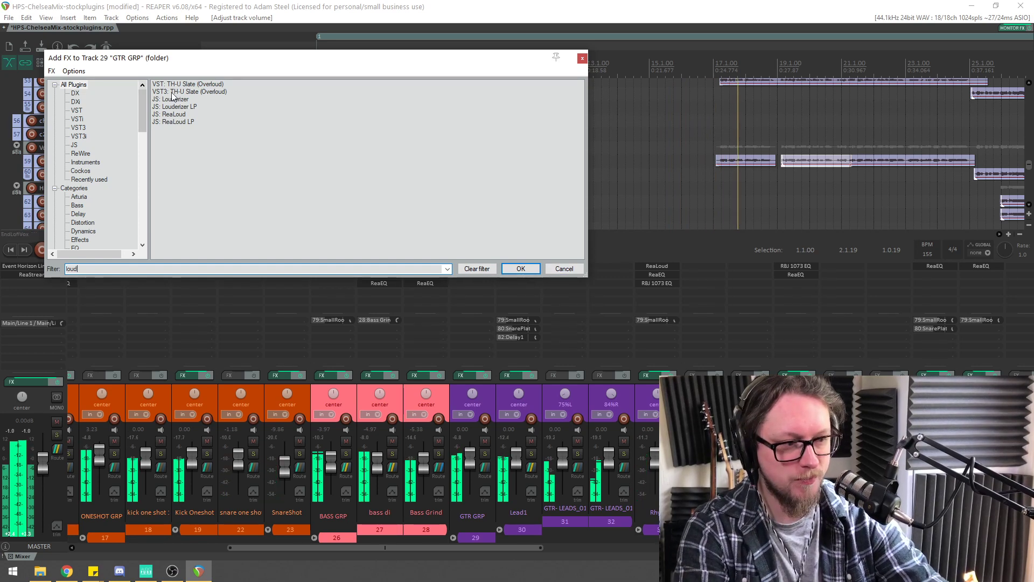
double_click(175, 114)
key(space)
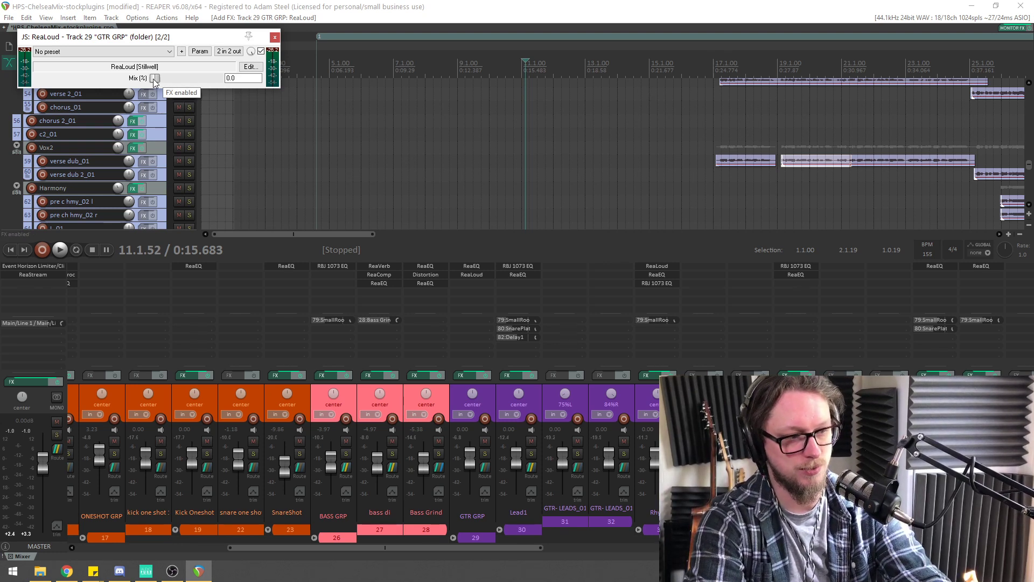
Set ReaLoud's mix on GTR GRP to 17.9% while playing from bar 11, and close the effect window
drag(147, 41, 163, 103)
key(space)
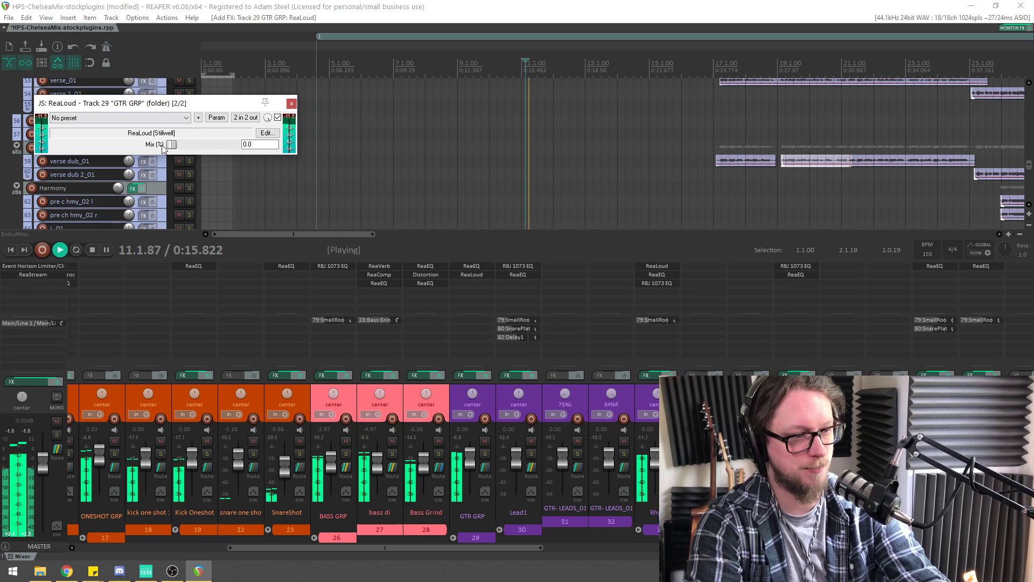
mouse_move(173, 144)
mouse_down()
mouse_move(244, 156)
mouse_move(171, 155)
mouse_move(184, 155)
mouse_up()
scroll(513, 145, down, 3)
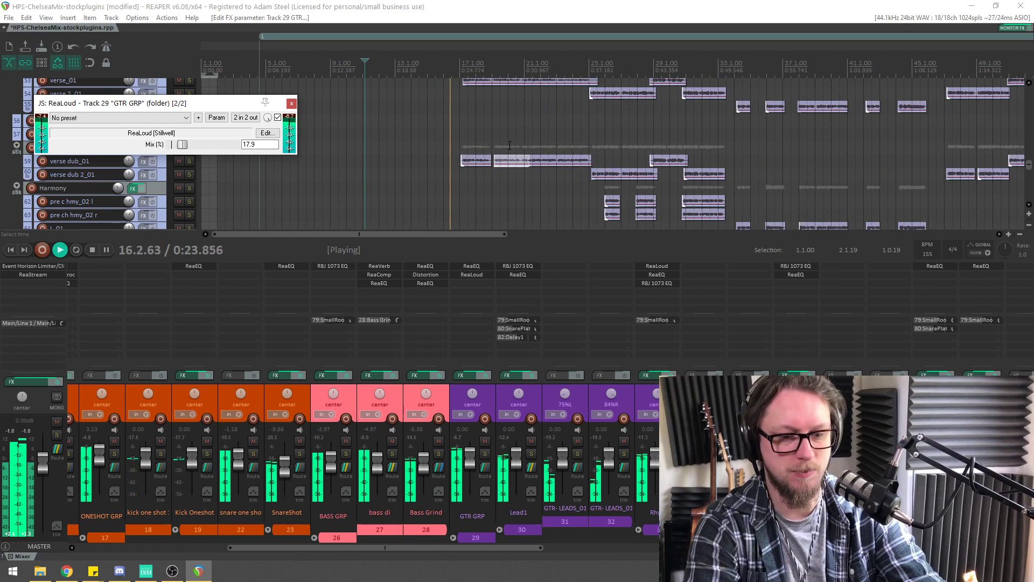
click(292, 103)
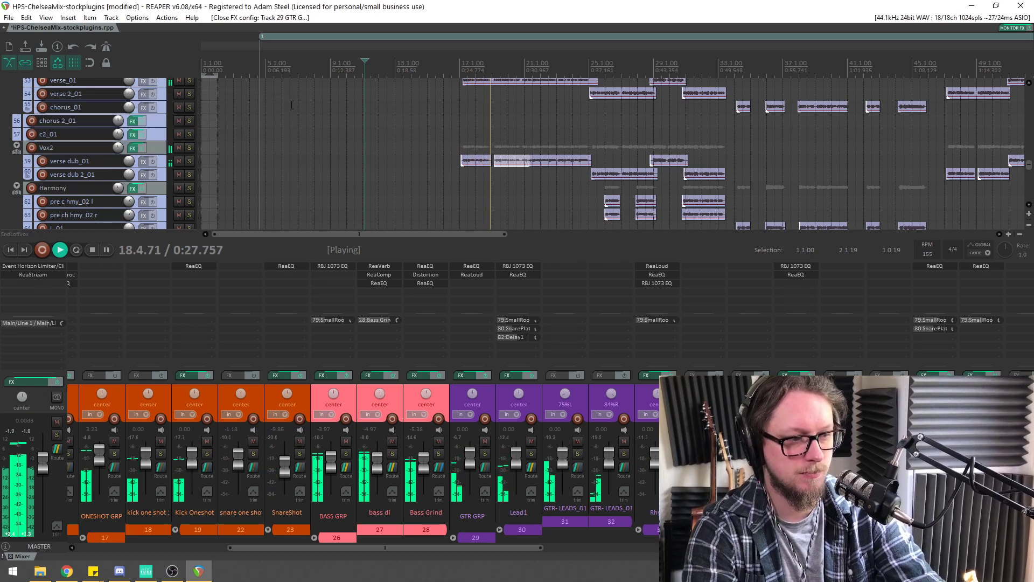
Examine the project's CPU, RAM and per-track FX load in the Performance Meter during playback, and close it
drag(447, 548, 654, 559)
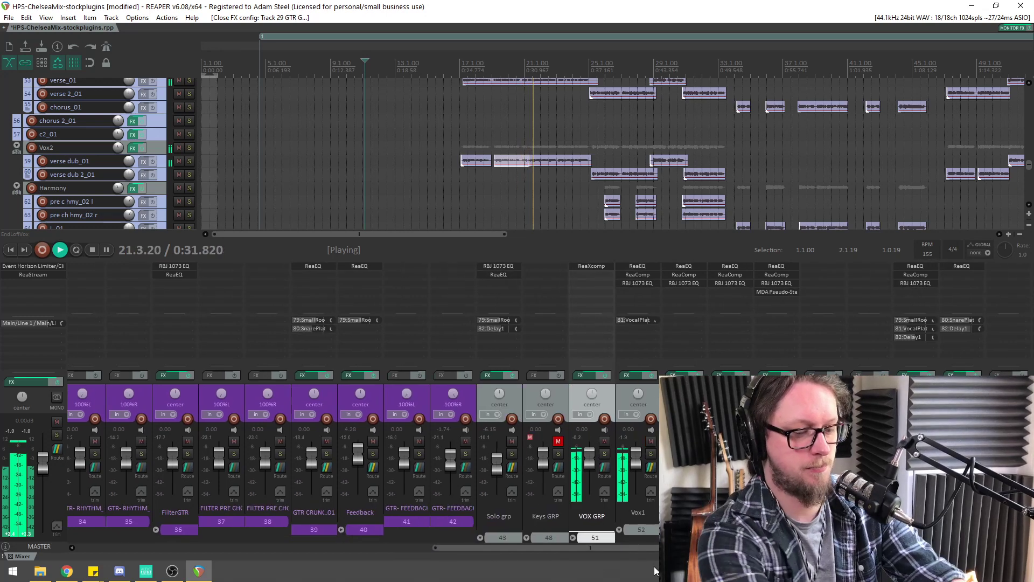
key(ctrl+alt+p)
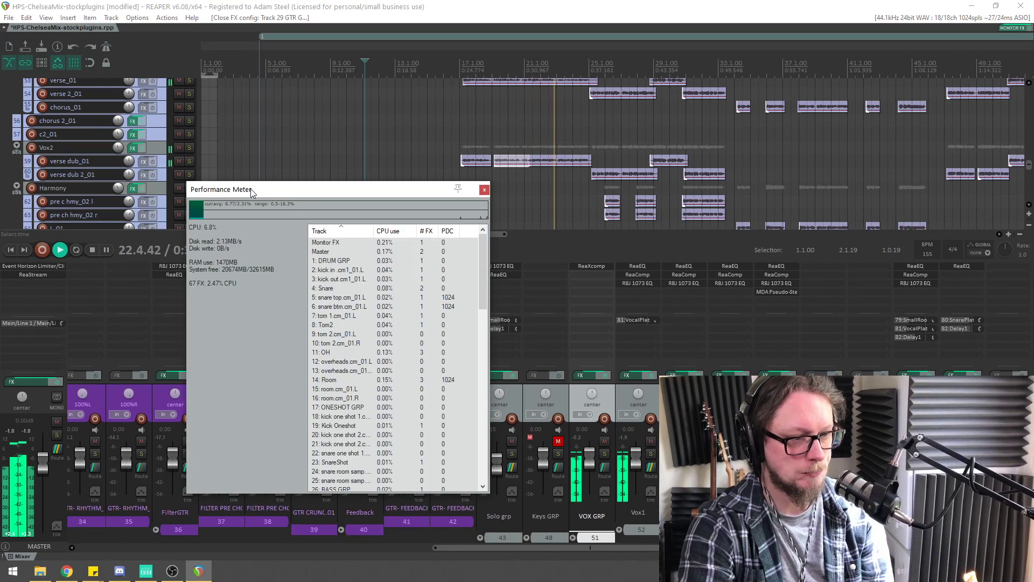
drag(249, 189, 180, 190)
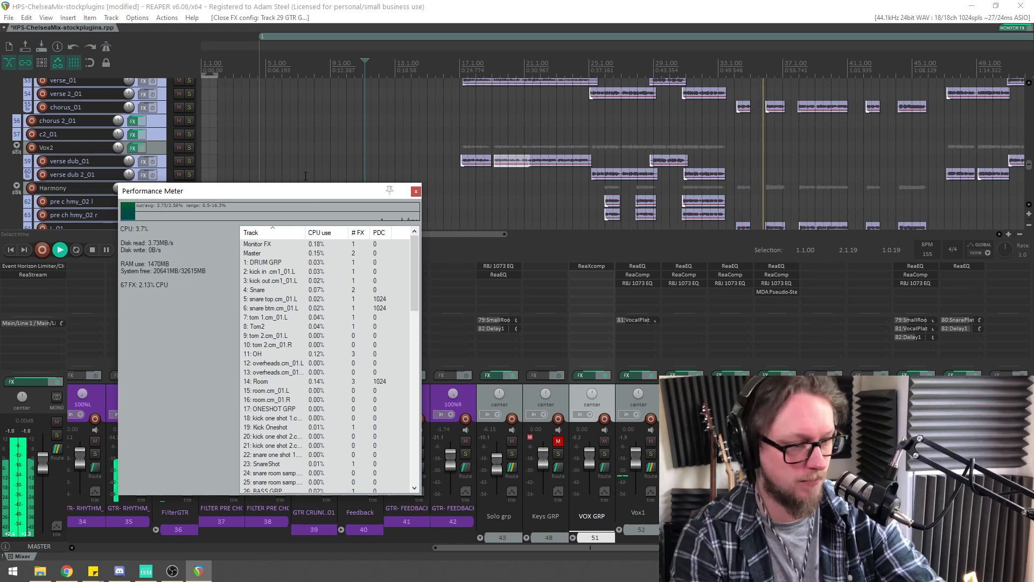
click(417, 194)
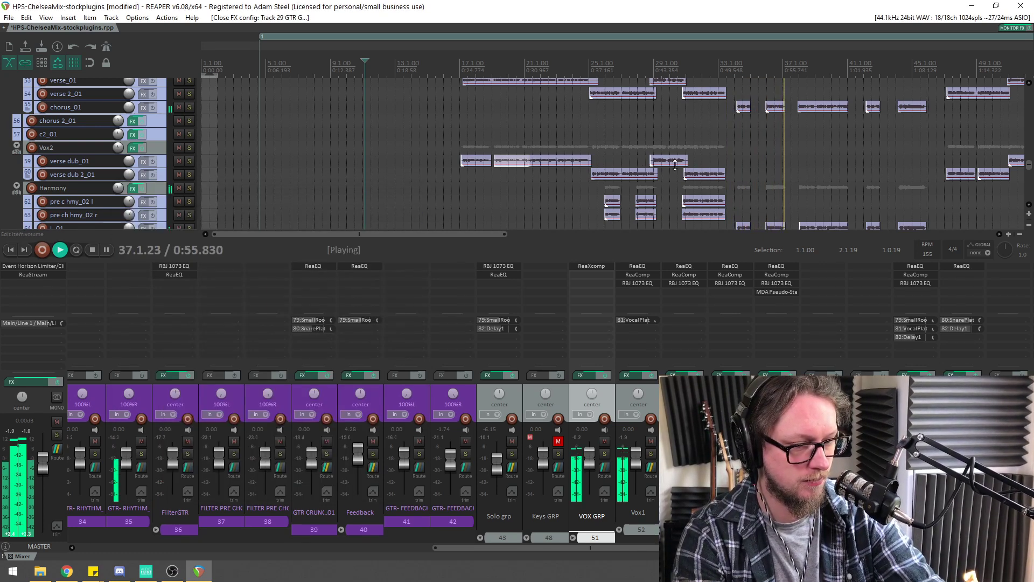
scroll(730, 167, down, 2)
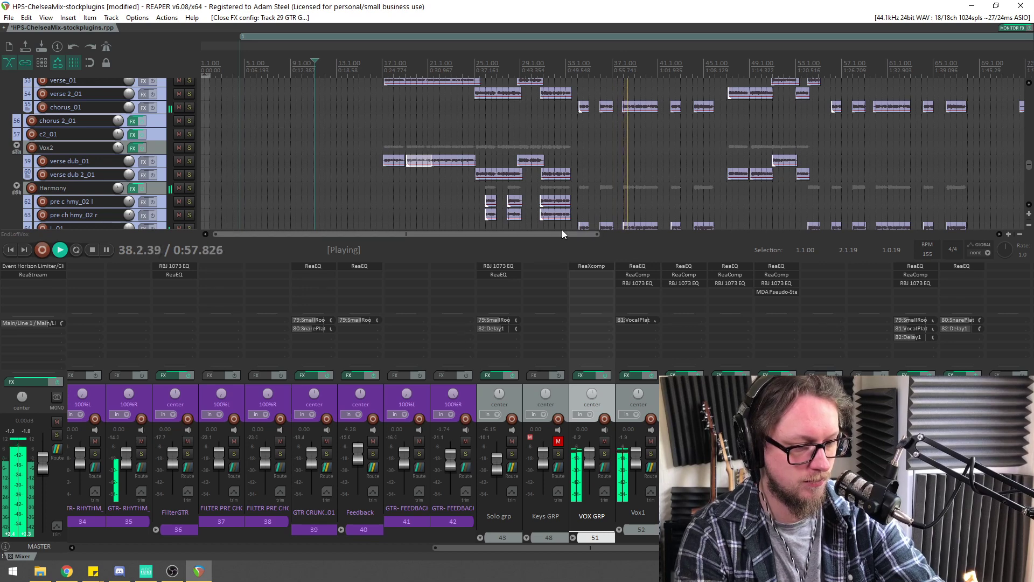
scroll(589, 232, up, 2)
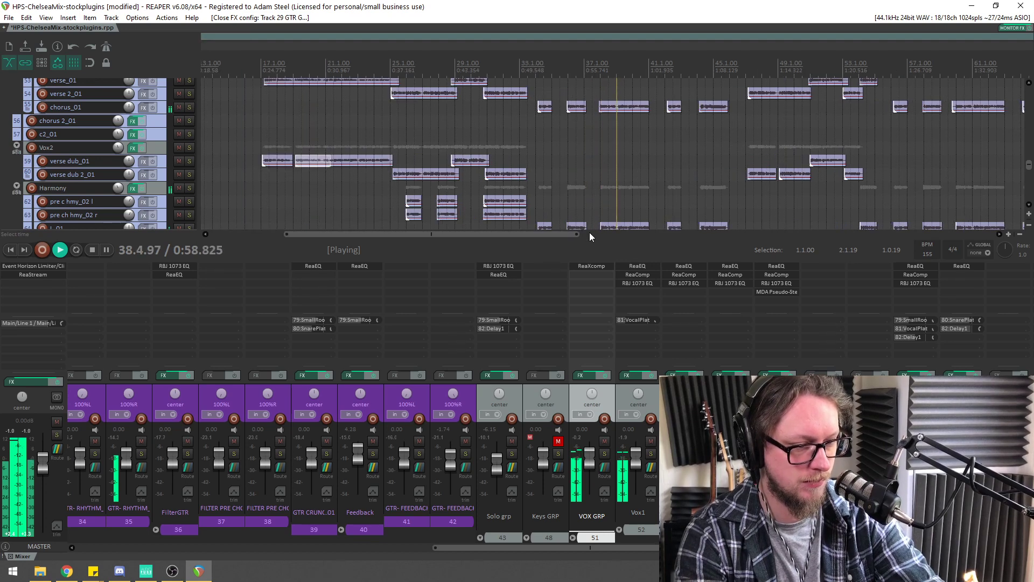
Add the JS ReaLoud effect to the VOX GRP track, set its mix to 21.3% during playback, and close the effect window
double_click(599, 279)
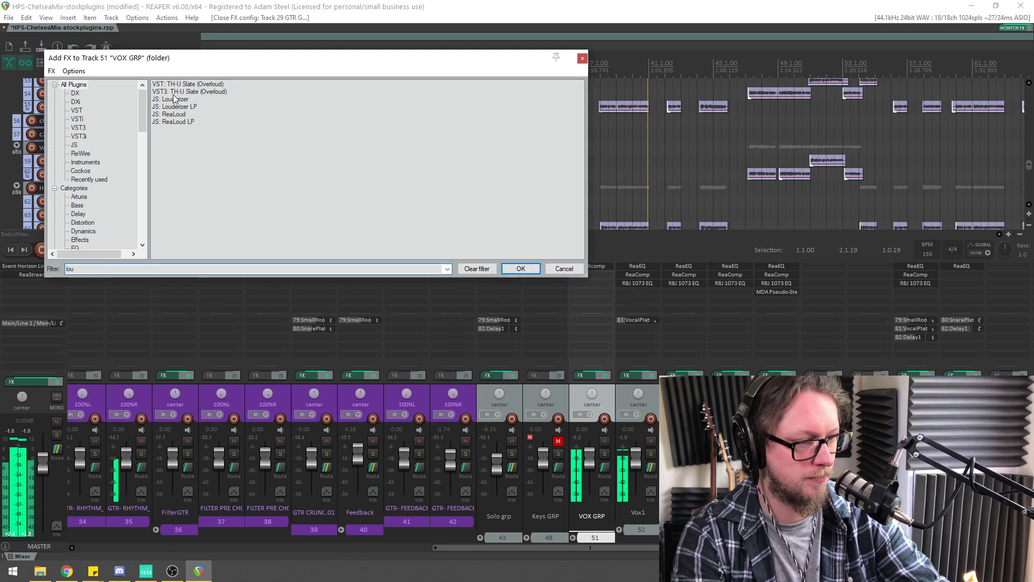
double_click(172, 115)
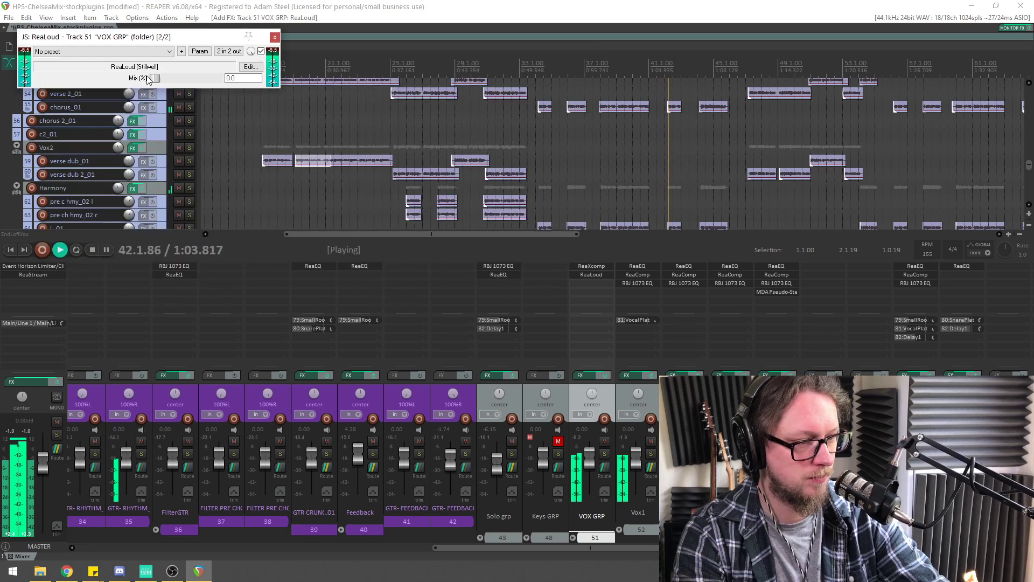
drag(159, 77, 164, 78)
click(648, 121)
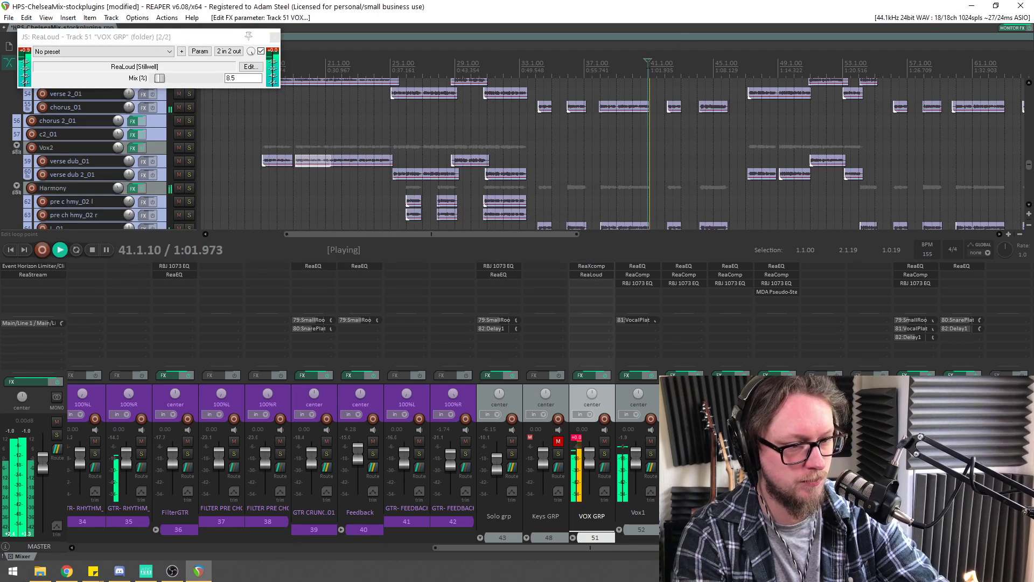
click(167, 79)
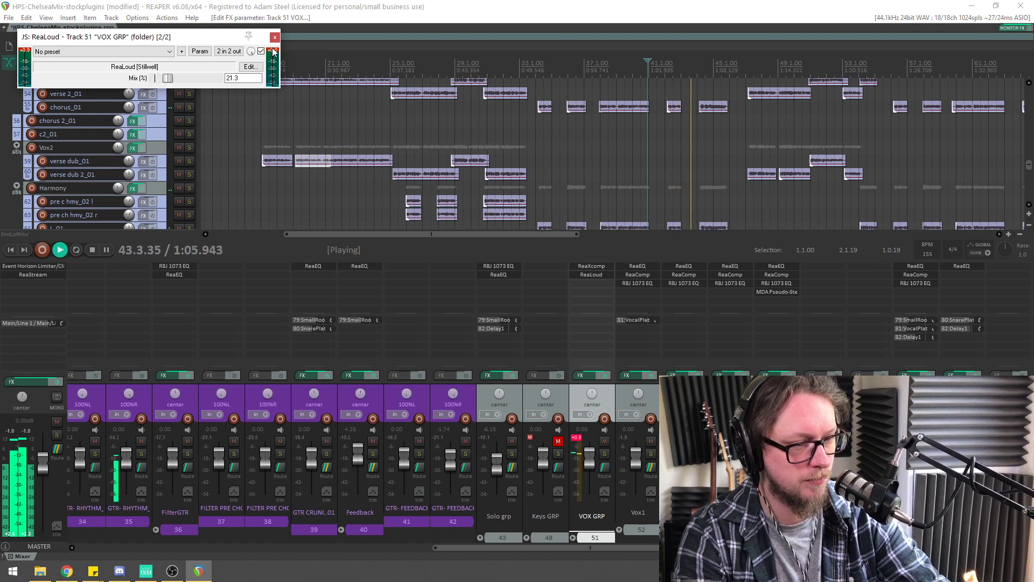
mouse_move(1029, 166)
mouse_down()
mouse_move(1029, 183)
mouse_move(1029, 156)
mouse_up()
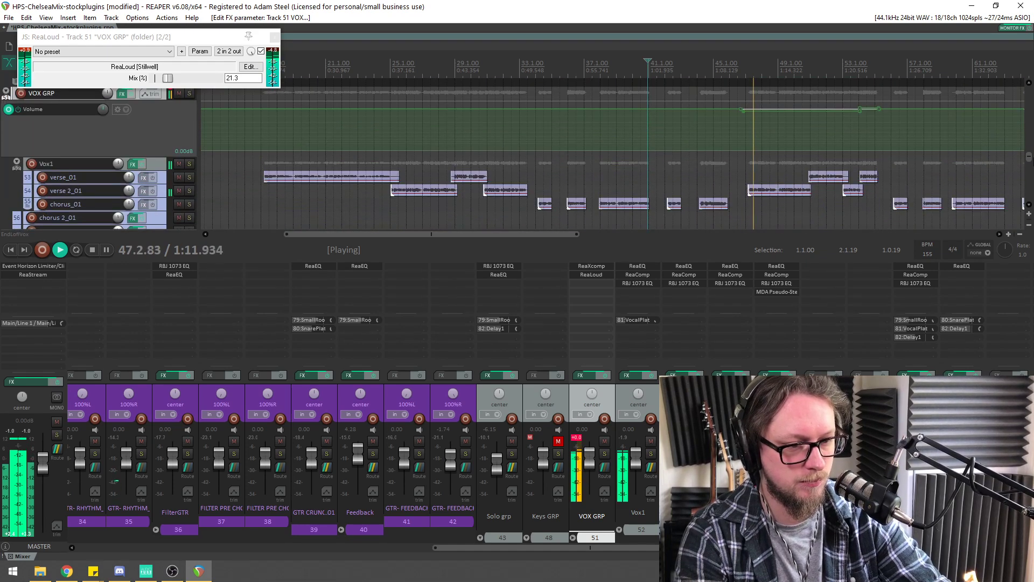
click(274, 37)
Add points to the VOX GRP volume envelope around the first verse, at about bars 17 and 33, and slightly lower the level between them
click(254, 69)
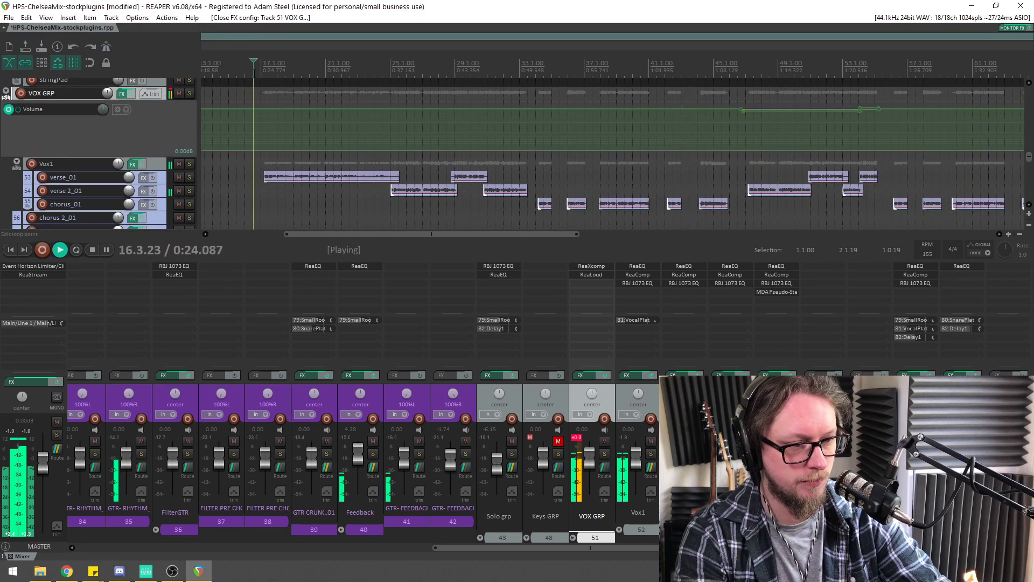
scroll(672, 125, up, 6)
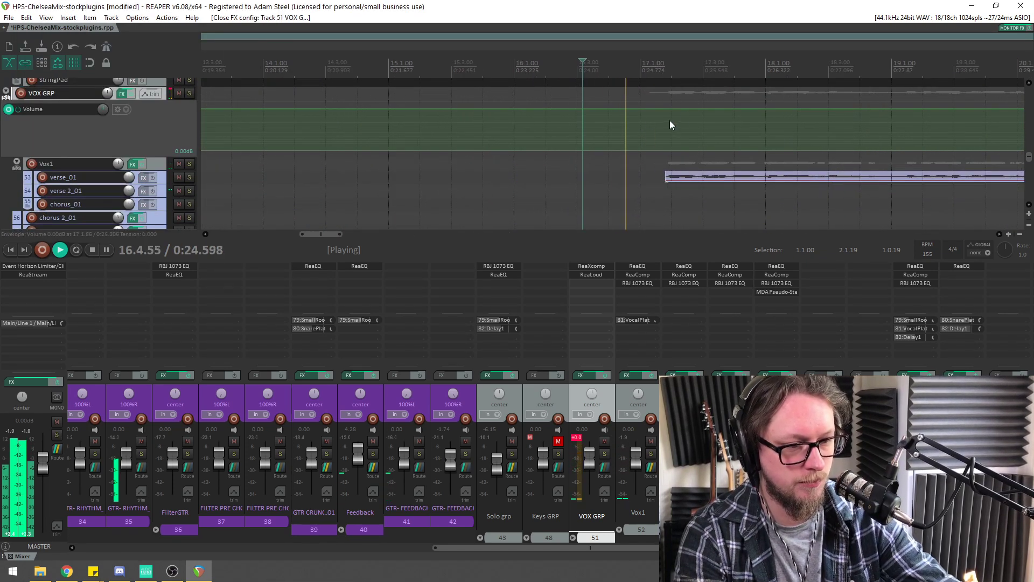
click(643, 109)
scroll(643, 109, down, 6)
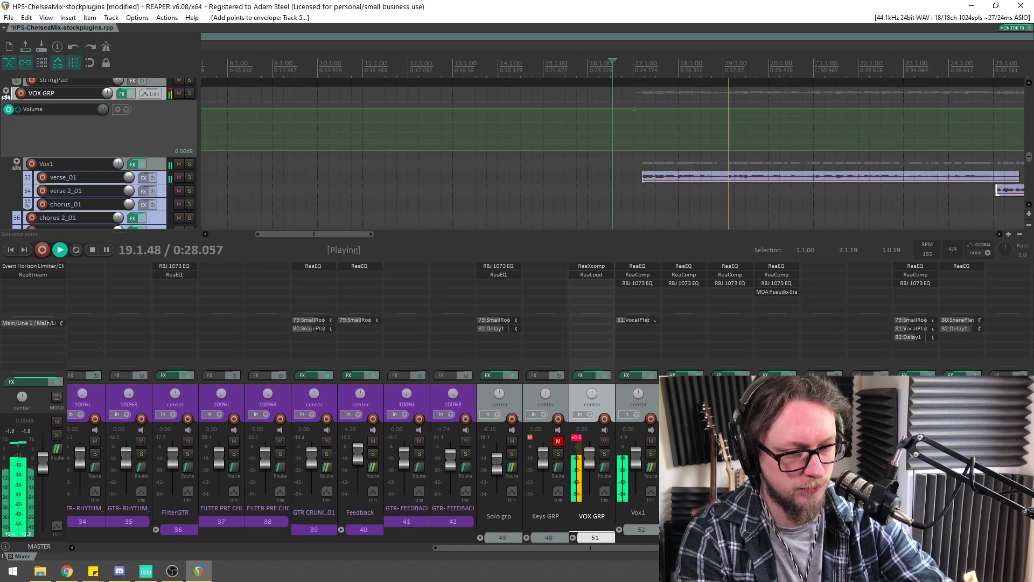
scroll(714, 64, up, 2)
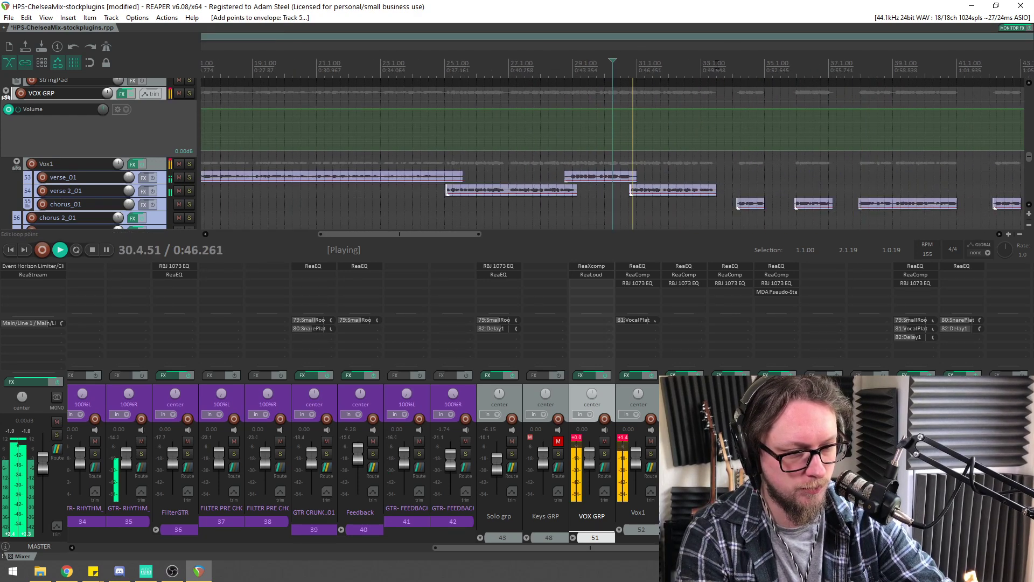
scroll(739, 124, up, 3)
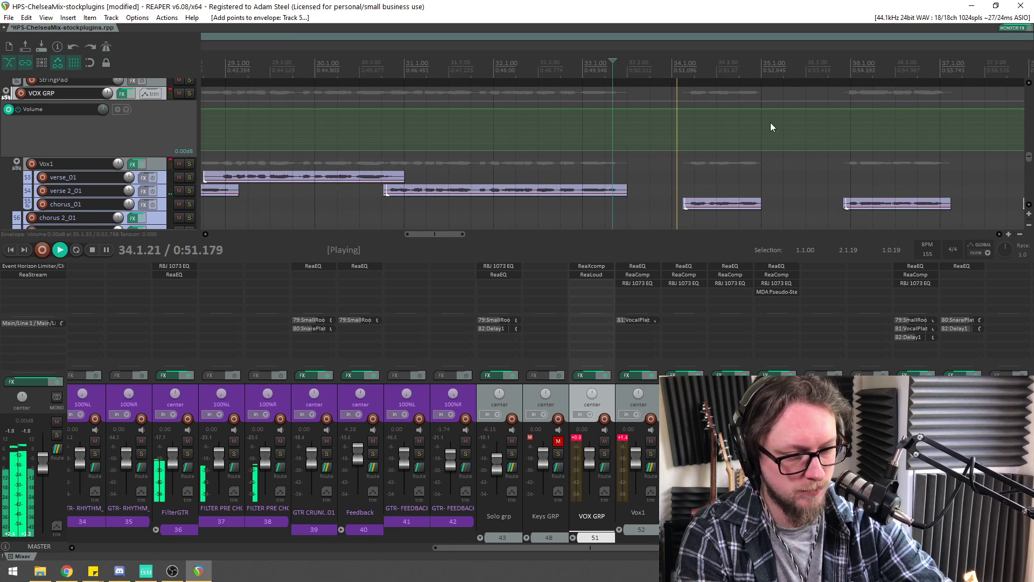
shift+click(661, 114)
shift+click(648, 111)
key(space)
scroll(649, 111, down, 6)
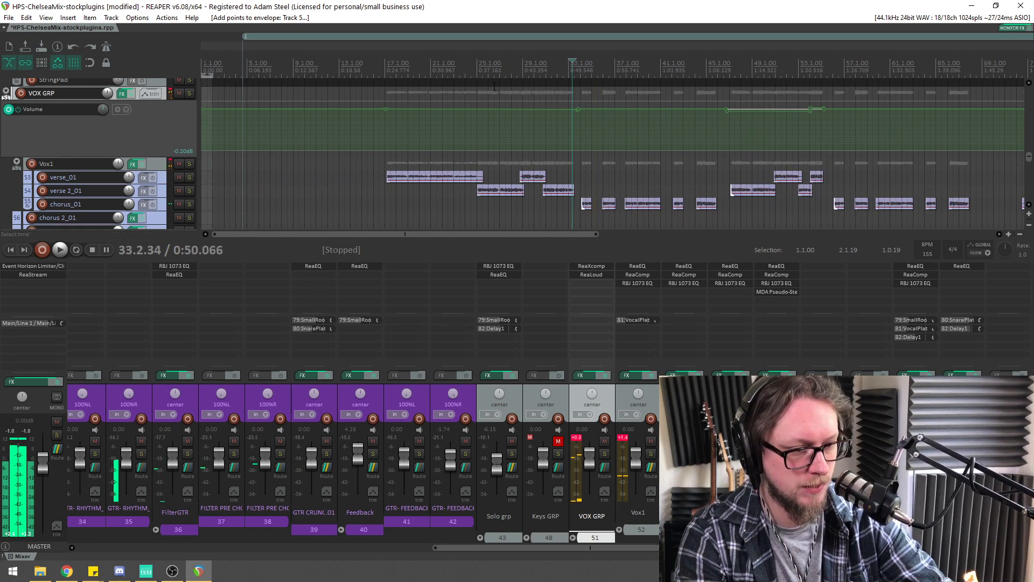
click(472, 98)
drag(488, 110, 489, 112)
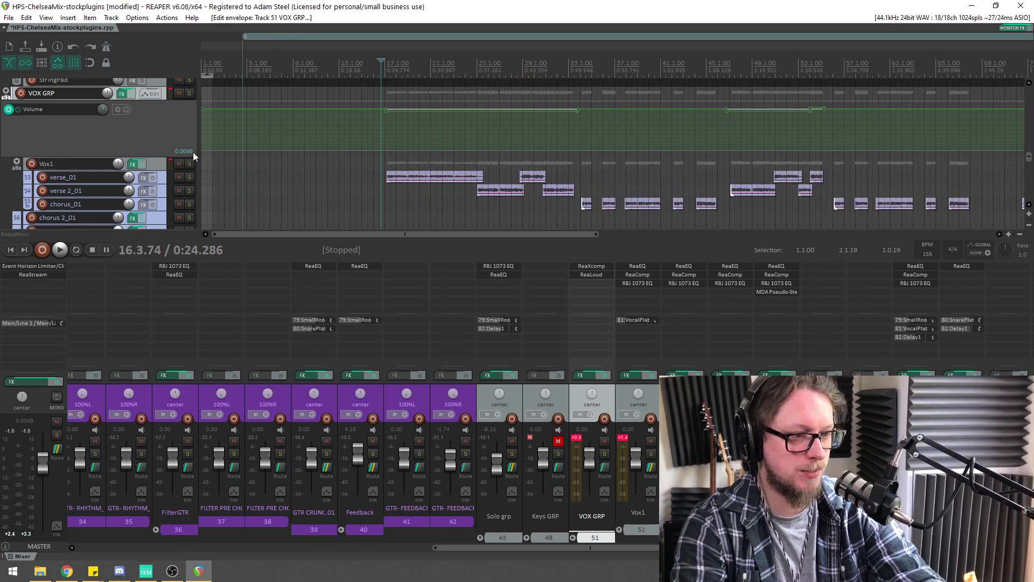
Enlarge the VOX GRP volume envelope lane and check the vocal levels from the first verse into the chorus during playback
drag(193, 153, 184, 169)
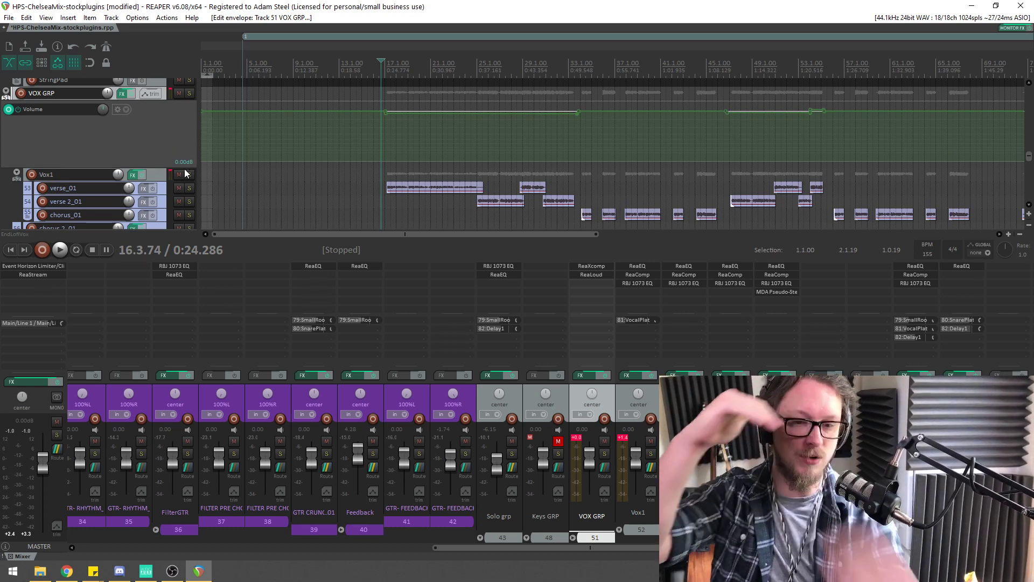
click(184, 169)
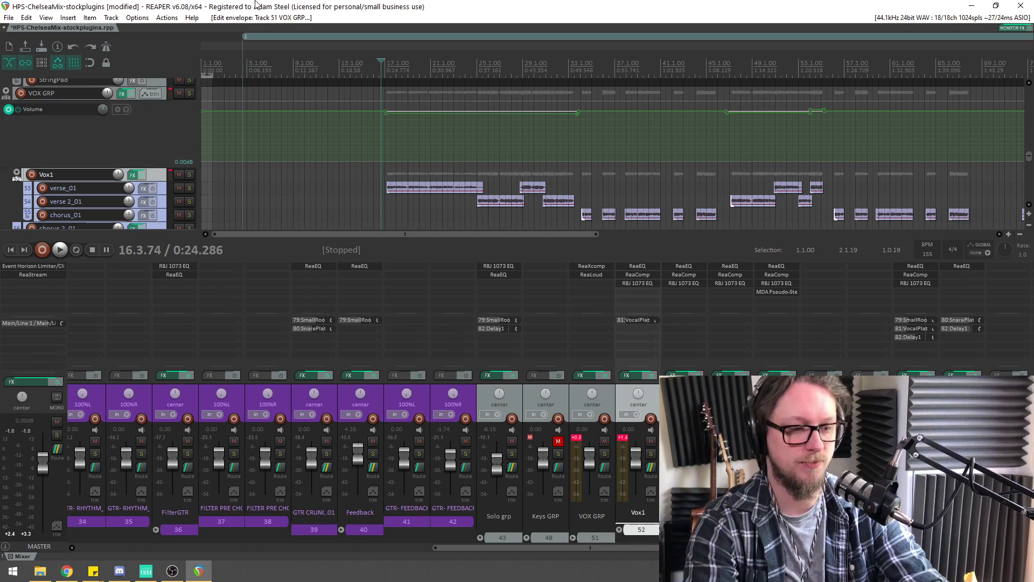
key(space)
scroll(610, 162, up, 3)
scroll(643, 132, down, 3)
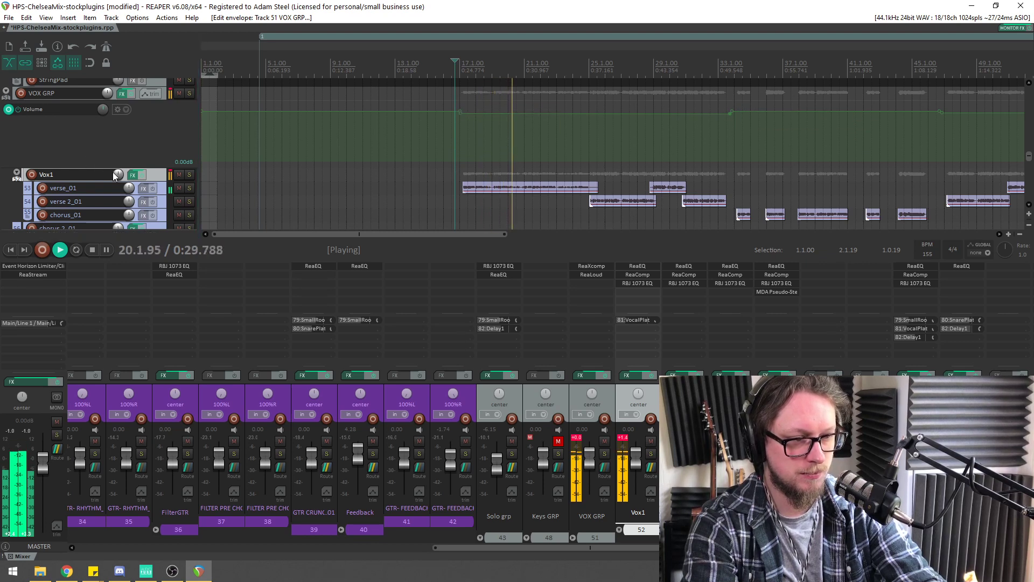
drag(142, 167, 142, 207)
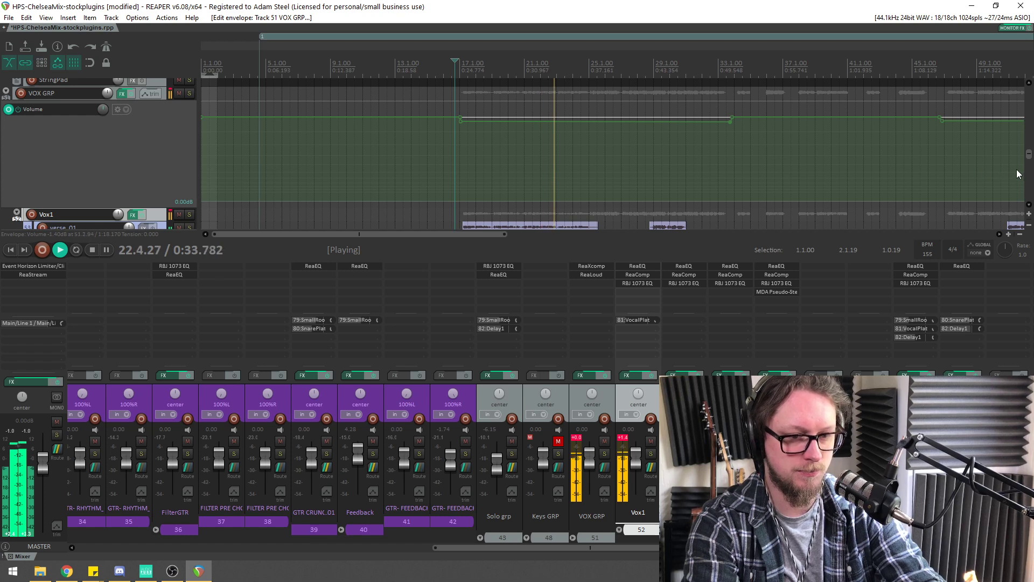
click(578, 439)
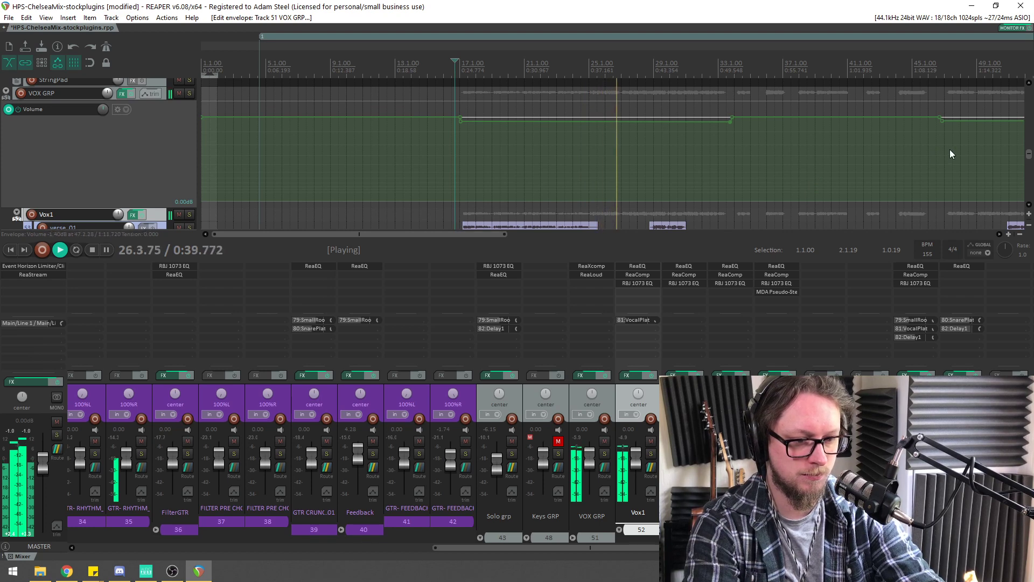
drag(1029, 155, 1029, 159)
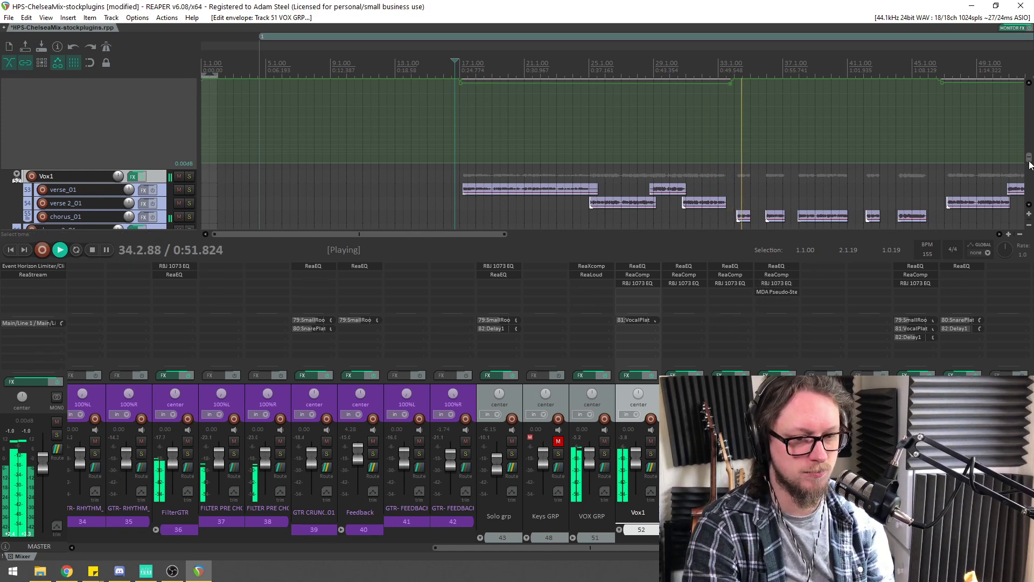
drag(1029, 158, 1031, 157)
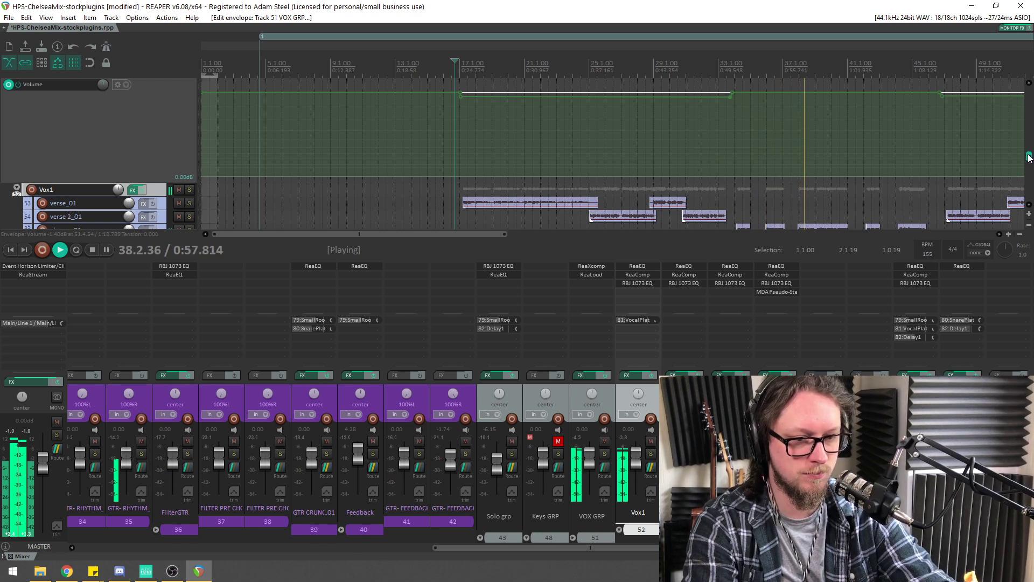
drag(1029, 158, 1030, 152)
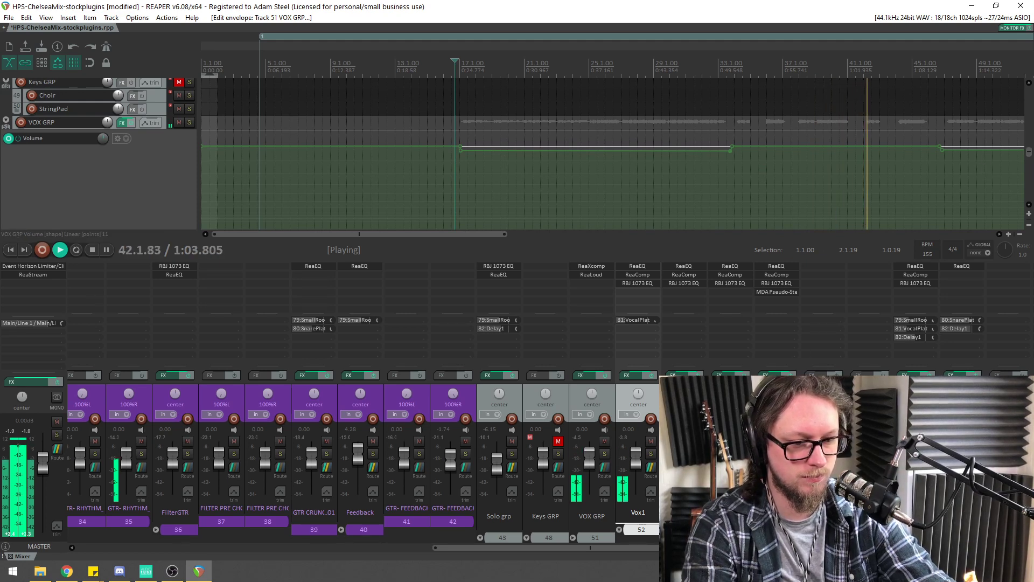
Replay the chorus from about bar 38 with the Harmony group soloed, and return it to the full mix
click(803, 69)
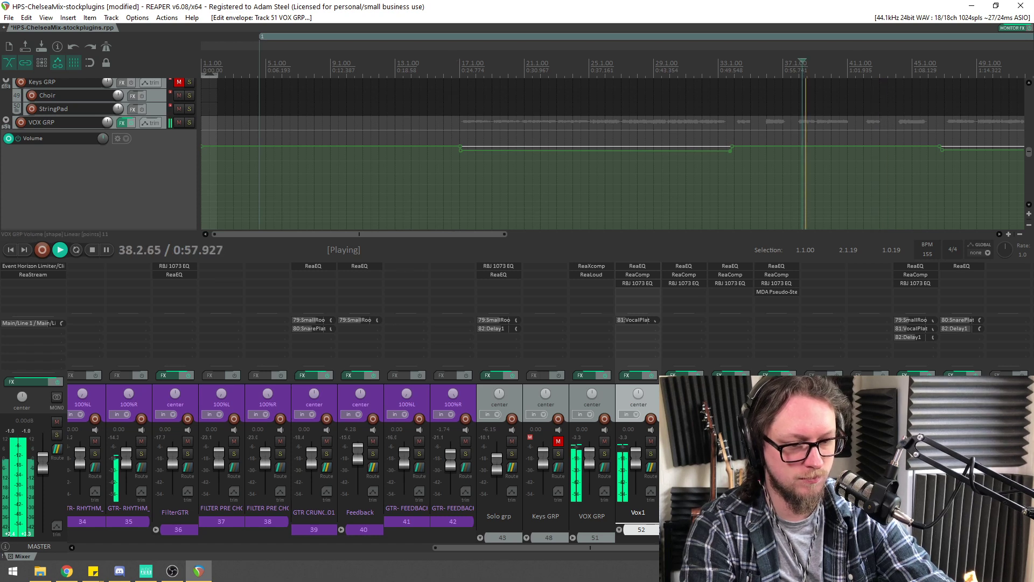
key(s)
scroll(869, 190, down, 8)
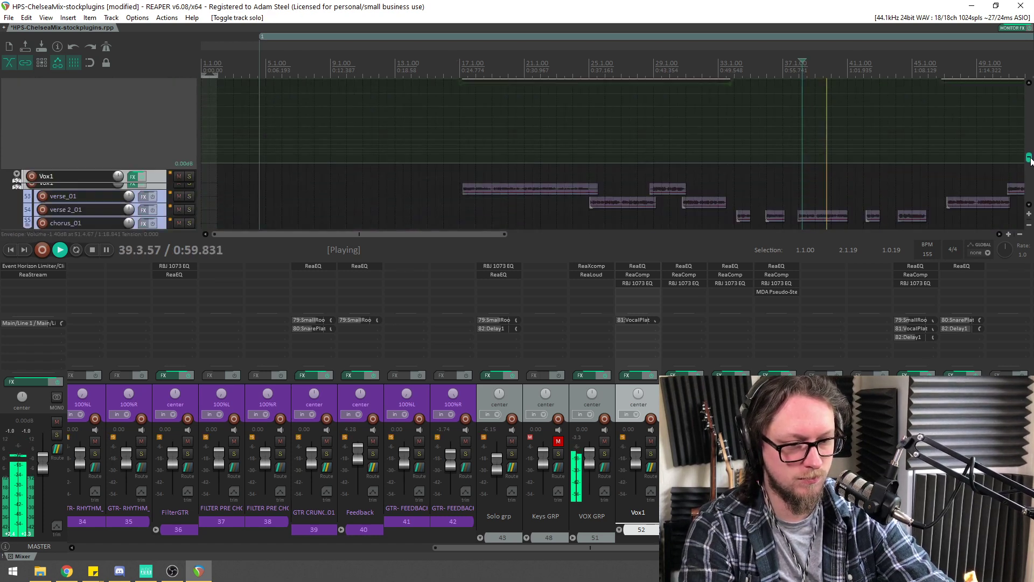
scroll(869, 190, up, 5)
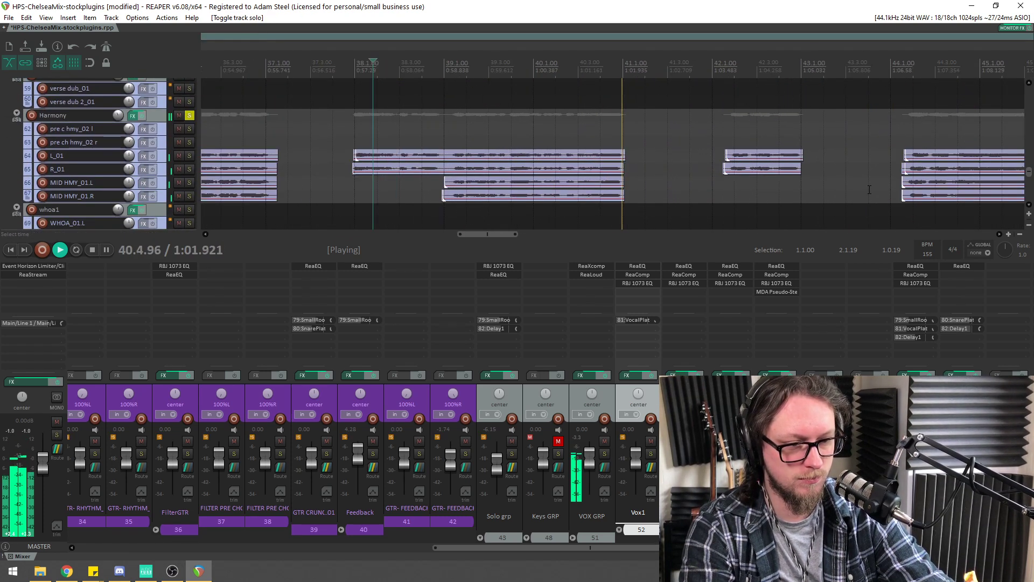
key(space)
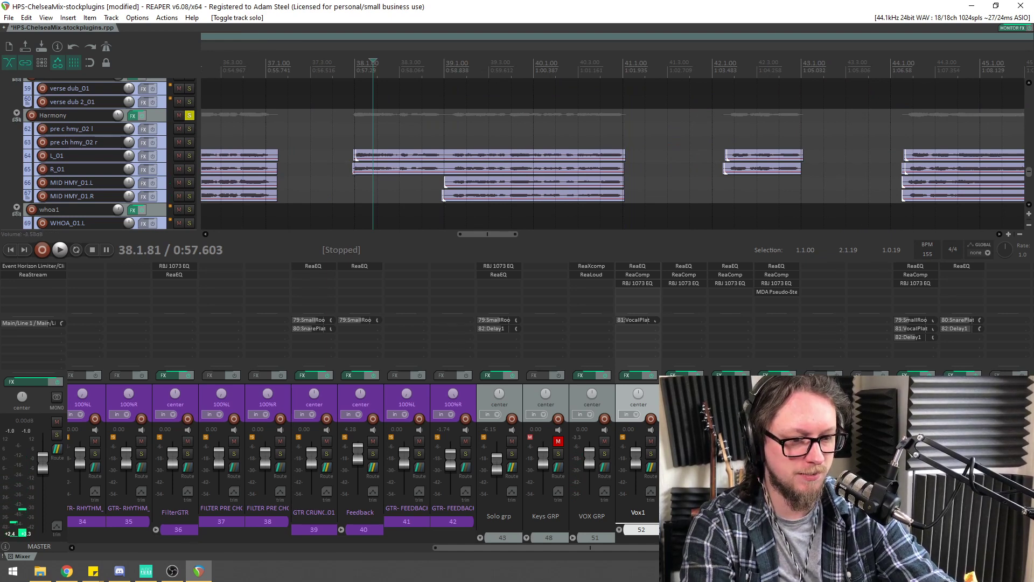
key(space)
key(s)
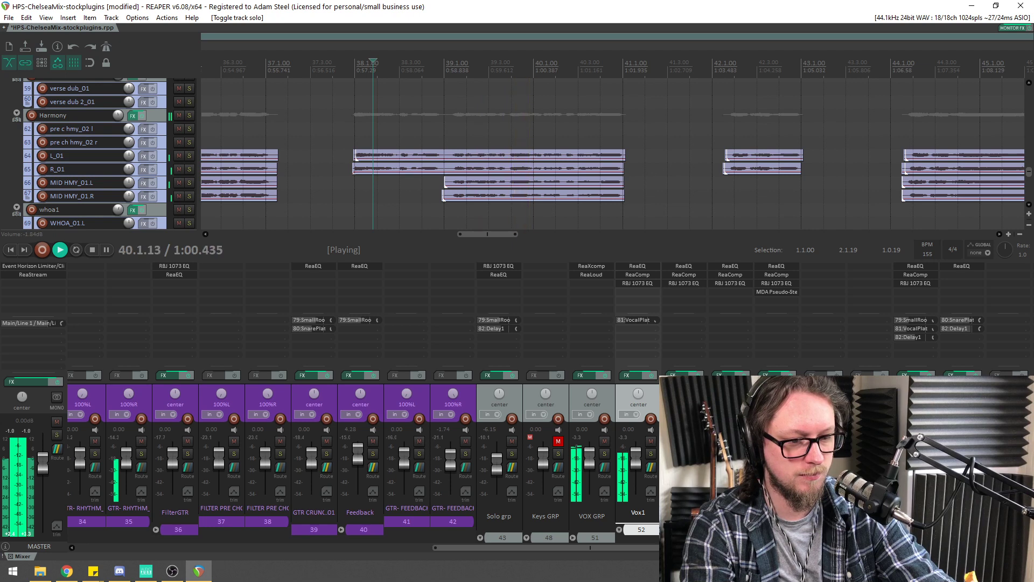
Lower the Harmony group's volume slightly during playback, stop, and save the project
drag(118, 115, 118, 118)
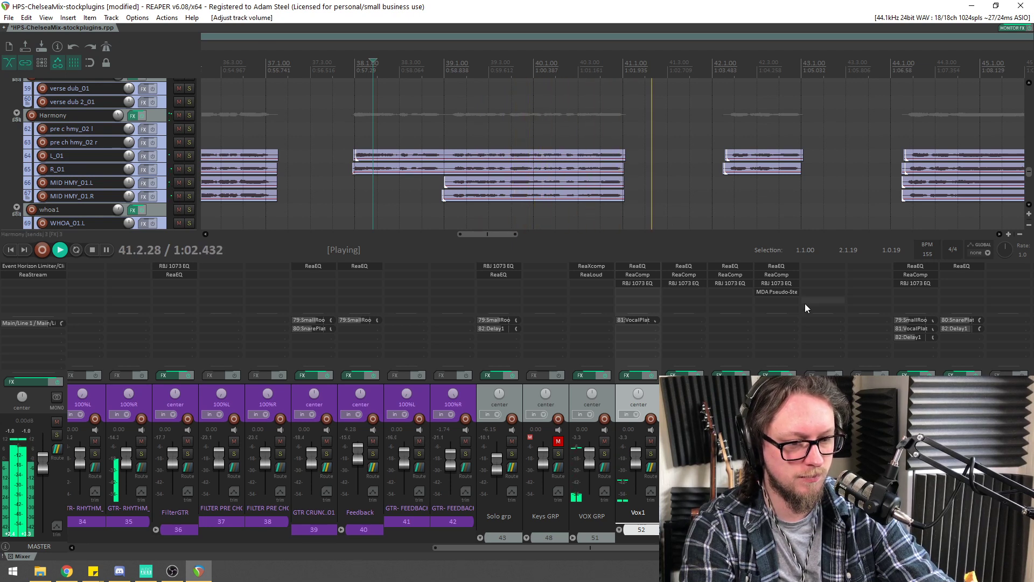
key(space)
key(ctrl+s)
scroll(539, 104, down, 5)
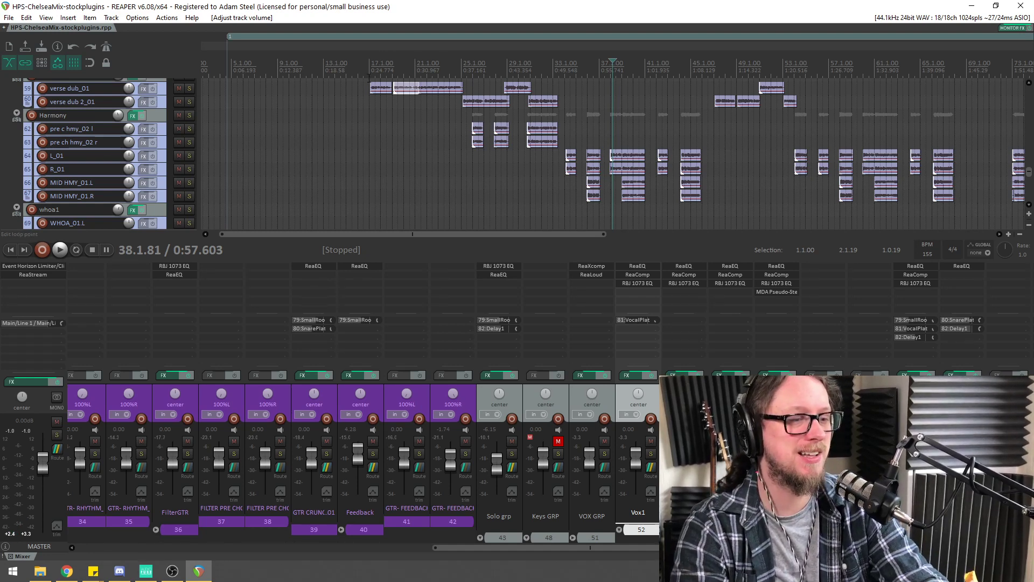
Open the ReaXcomp effect on the VOX GRP track
drag(1030, 171, 1030, 167)
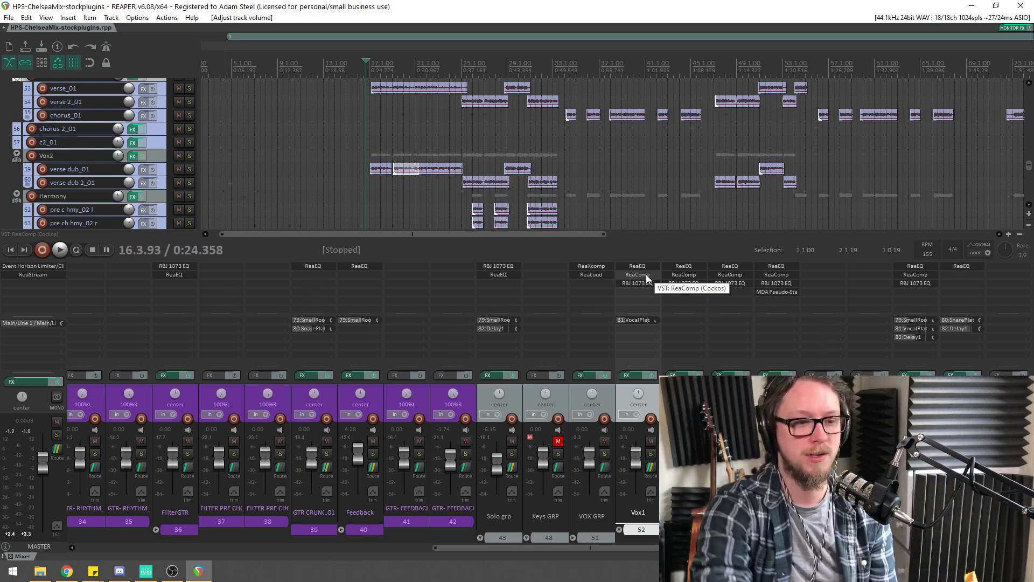
click(598, 267)
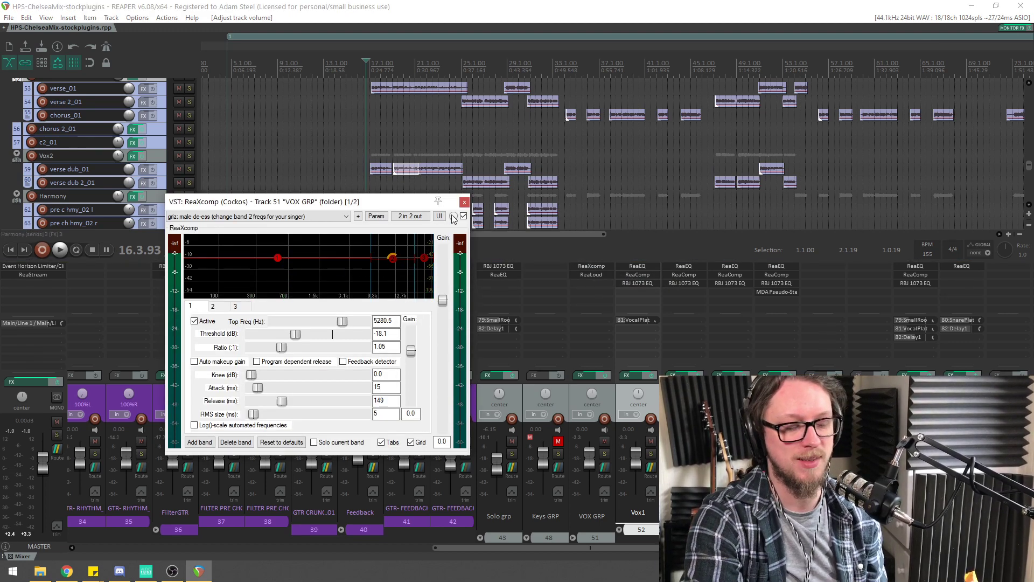
Close the ReaXcomp window, inspect the ReaLoud effect on the VOX GRP track, and close it
click(465, 203)
click(589, 274)
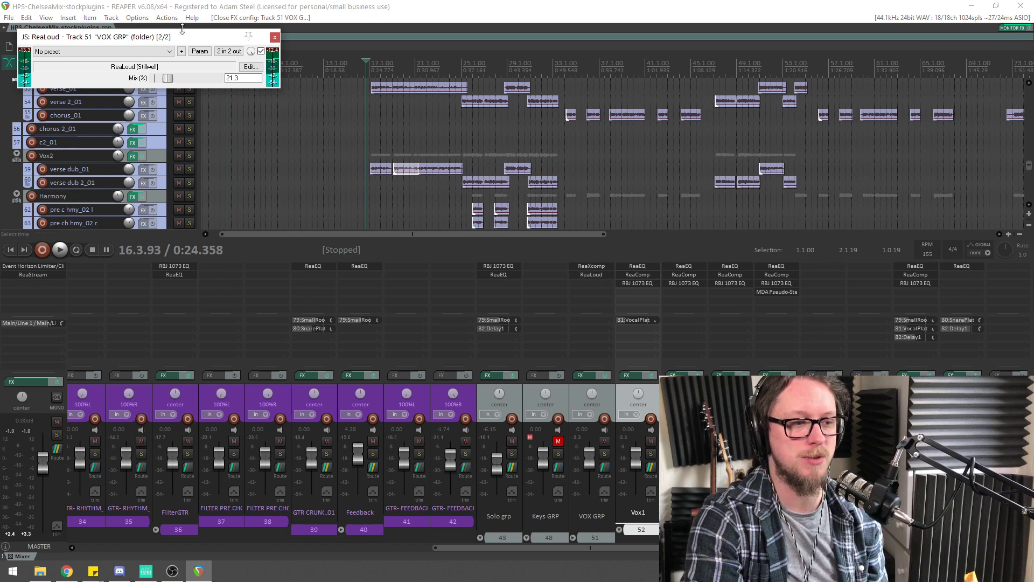
drag(188, 35, 255, 94)
click(342, 95)
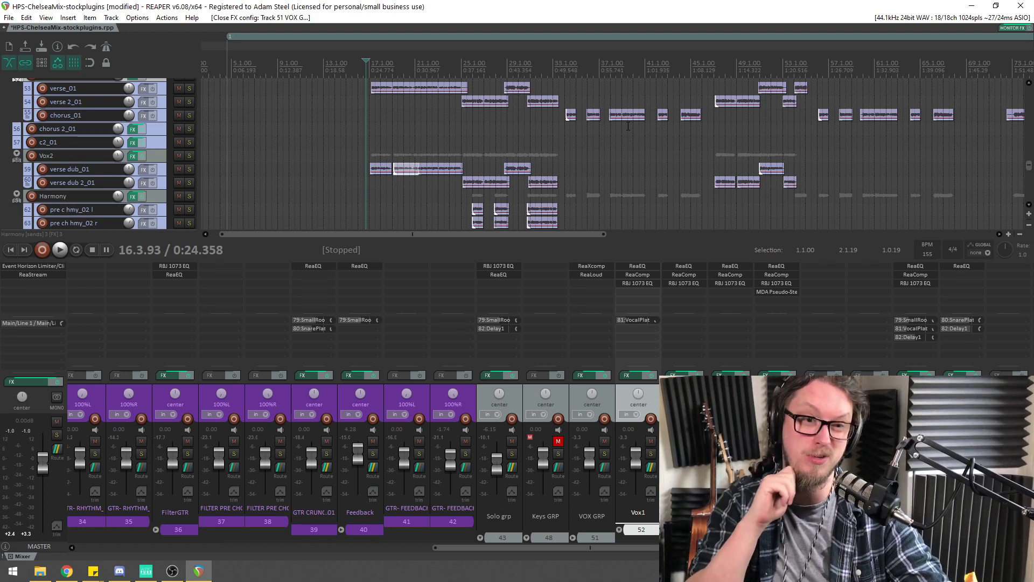
Play the mix from the edit cursor near bar 17, following the Harmony and whoa1 tracks in the arrangement
key(space)
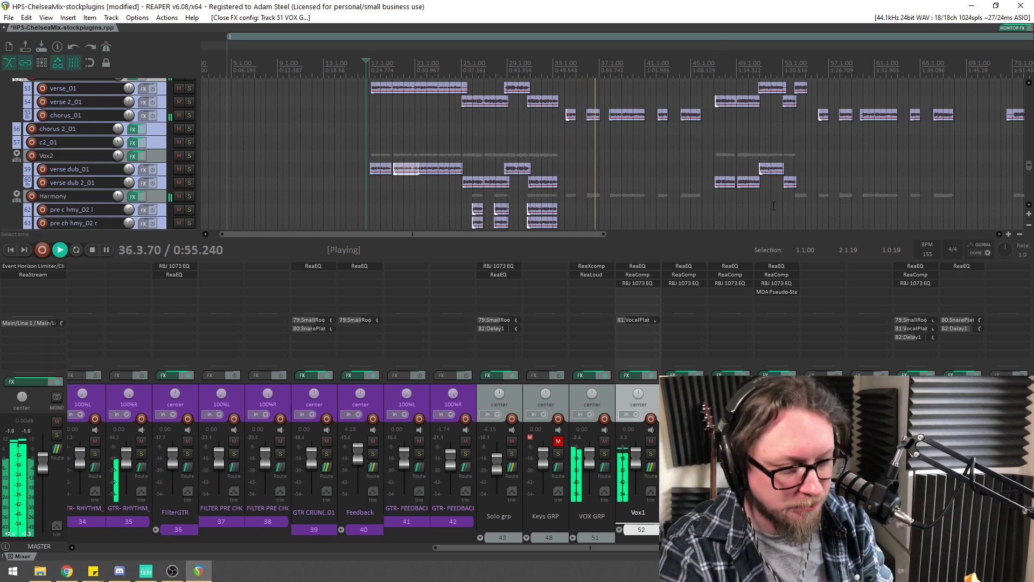
scroll(762, 154, down, 3)
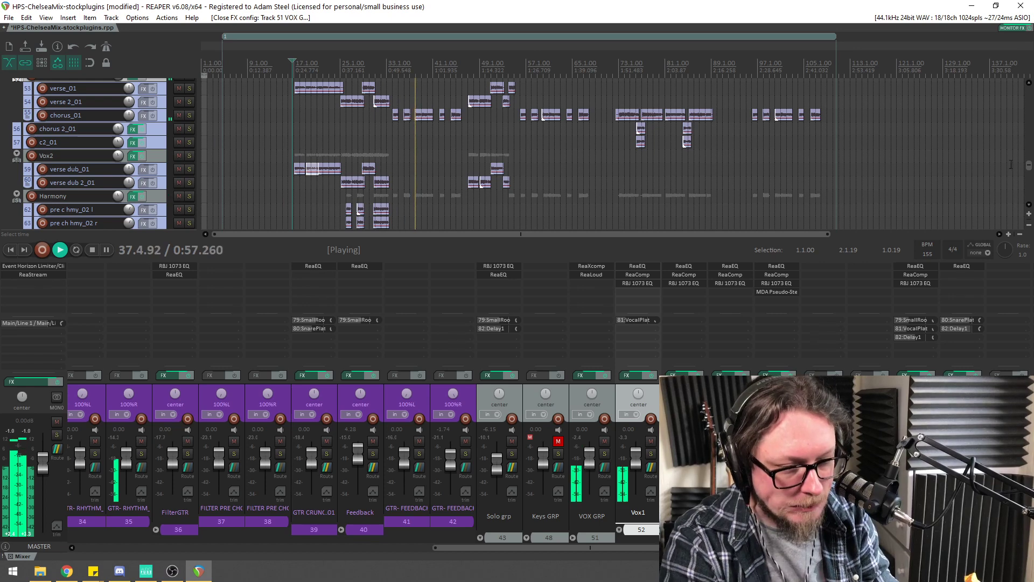
drag(1028, 165, 1031, 177)
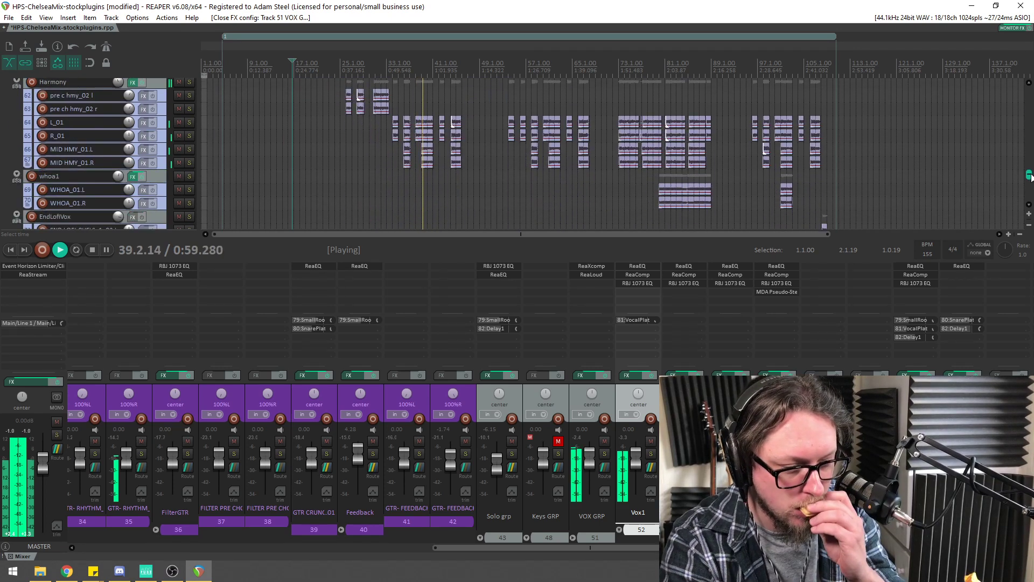
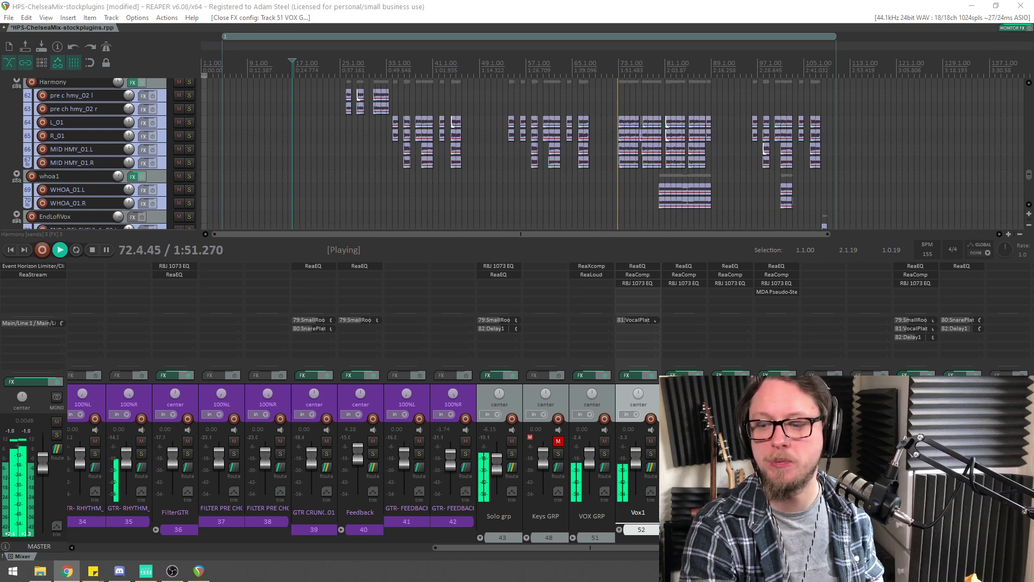
key(alt+Tab)
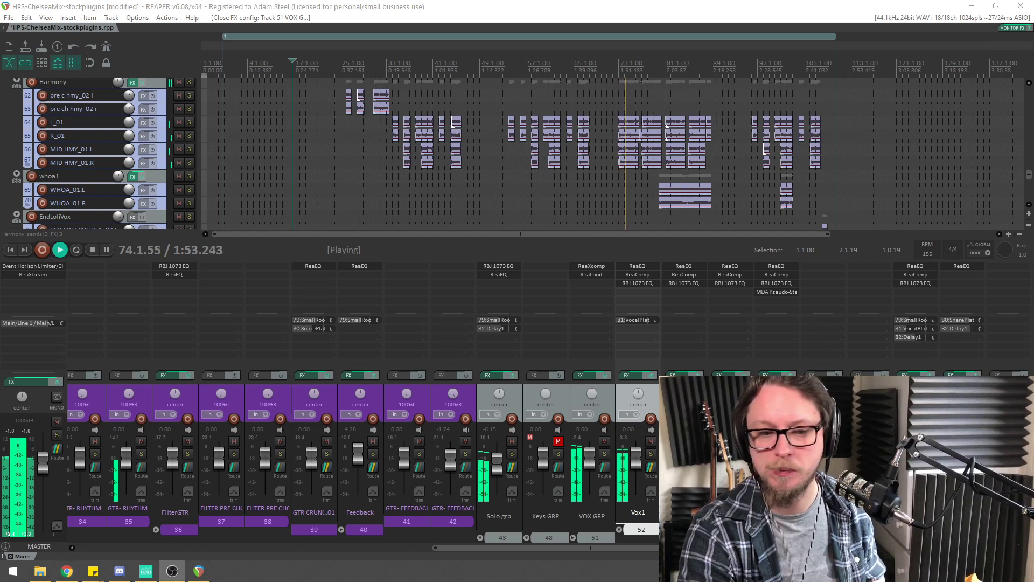
Set the whoa1 track's volume to about +2.11 dB and its SnarePlate send to -1.89 dB
scroll(620, 102, up, 5)
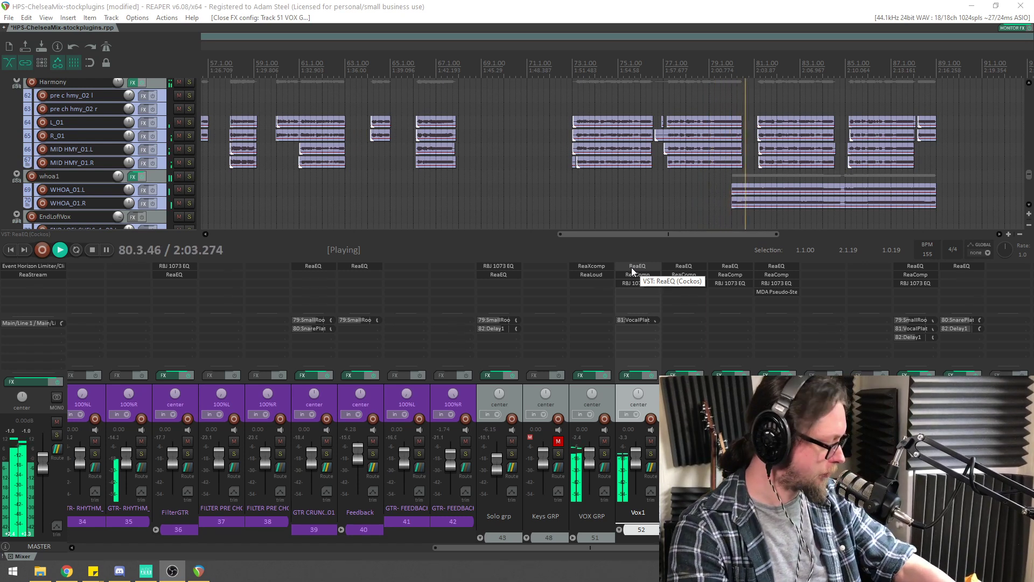
scroll(720, 160, up, 2)
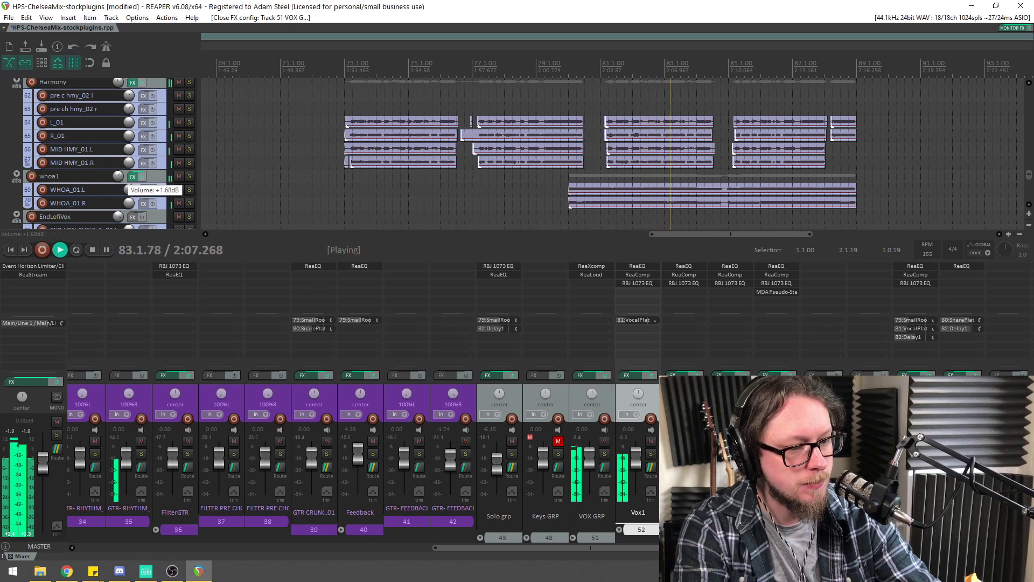
drag(118, 176, 118, 173)
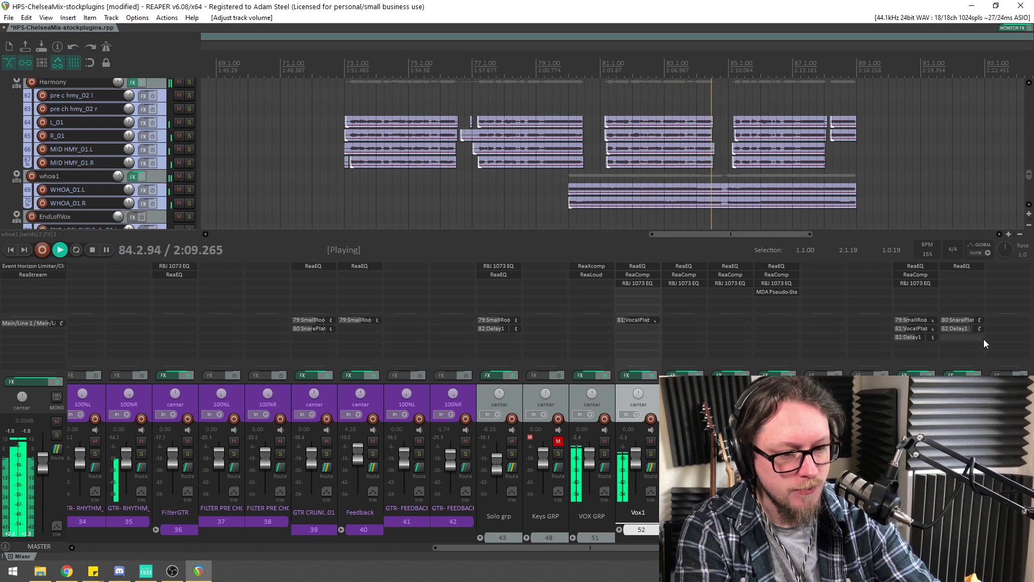
drag(982, 331, 982, 329)
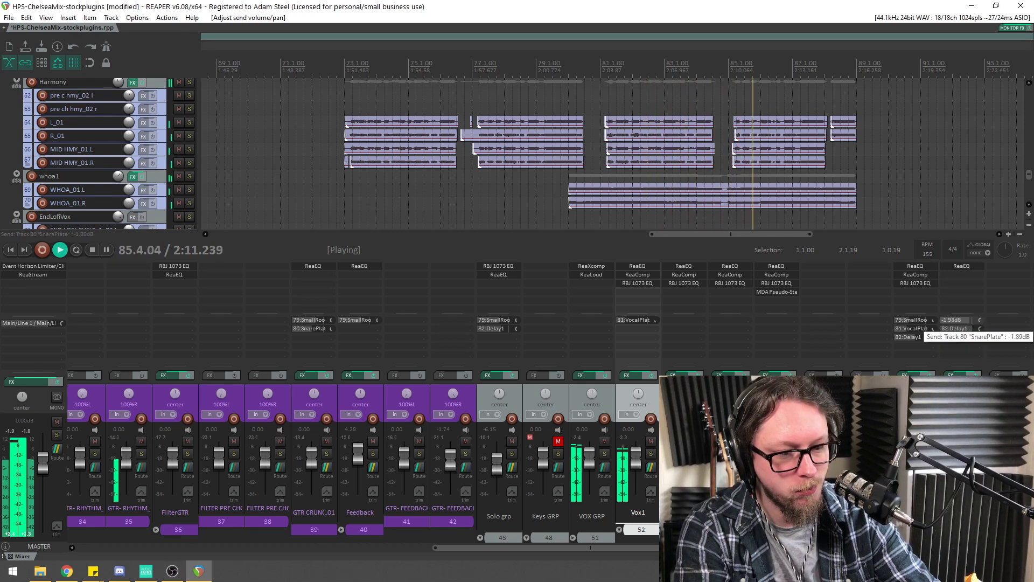
Listen on from bar 85 while reviewing the harmony, whoa, gang and lead vocal tracks in the arrangement
scroll(906, 163, down, 1)
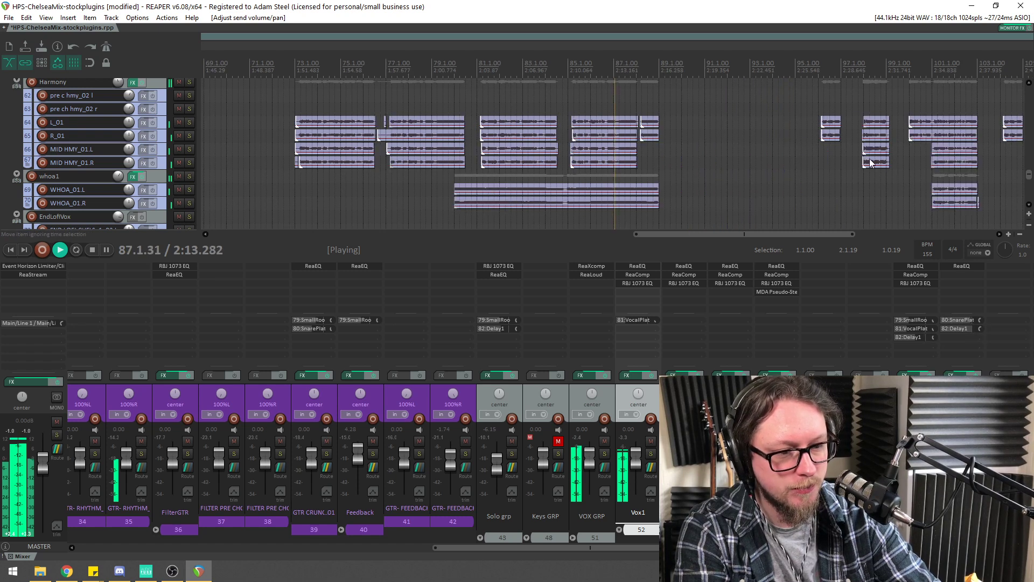
scroll(870, 162, up, 1)
scroll(758, 183, up, 4)
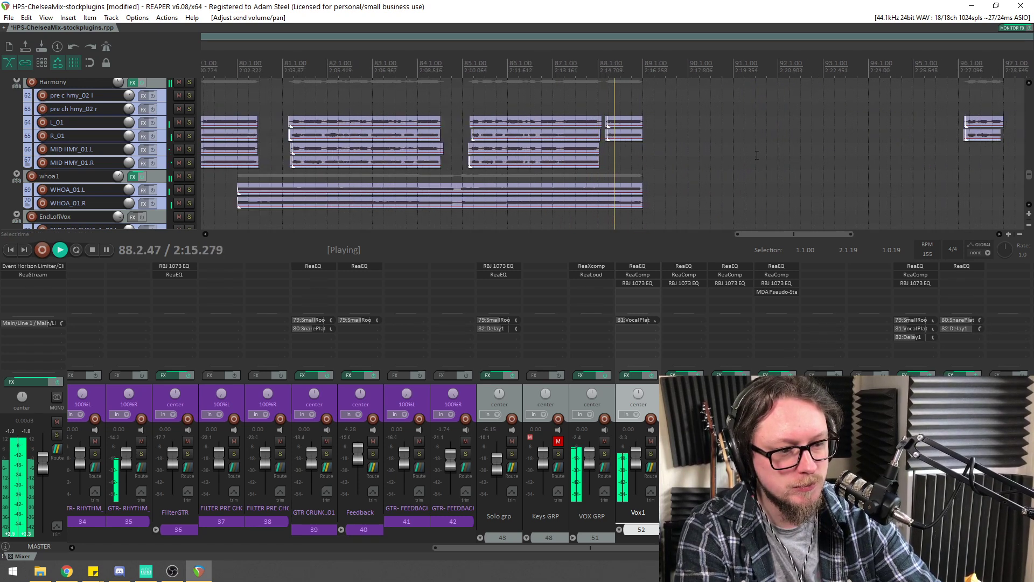
scroll(757, 156, down, 4)
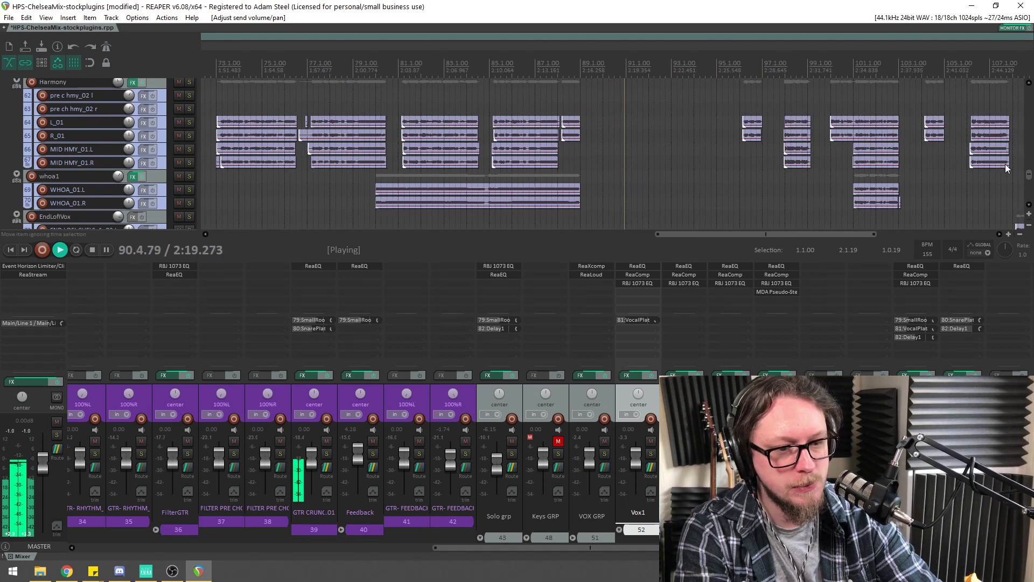
mouse_move(1029, 176)
mouse_down()
mouse_move(1029, 192)
mouse_move(1029, 183)
mouse_up()
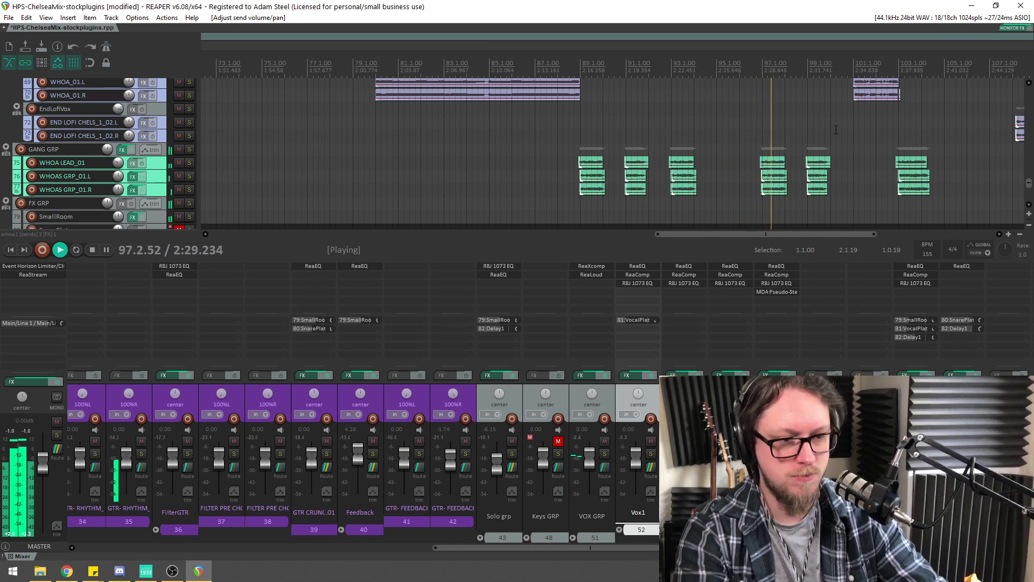
drag(1029, 184, 1029, 162)
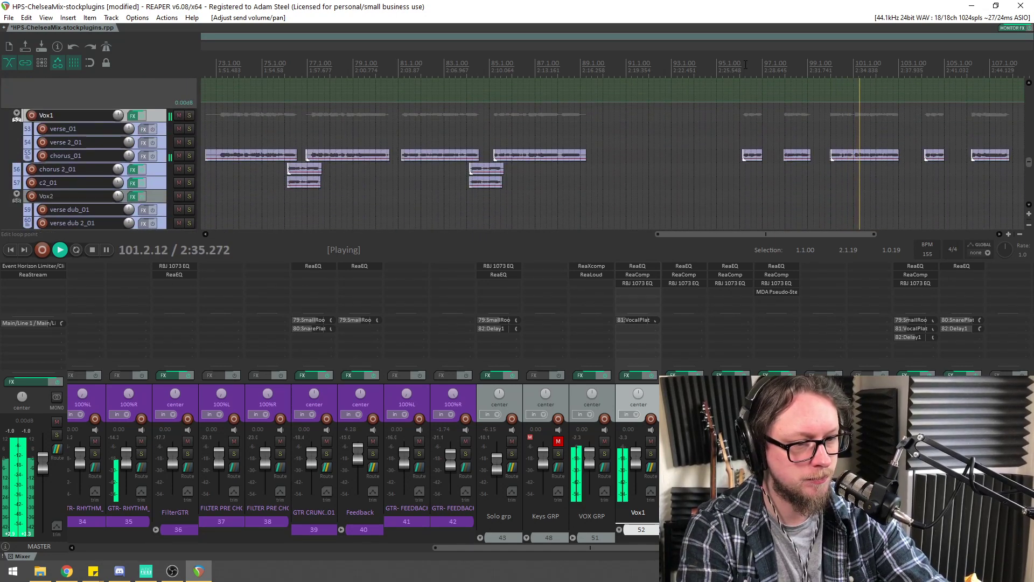
Replay the passage from about bar 96 and bring the Harmony track into view in the arrangement and mixer
scroll(781, 92, up, 4)
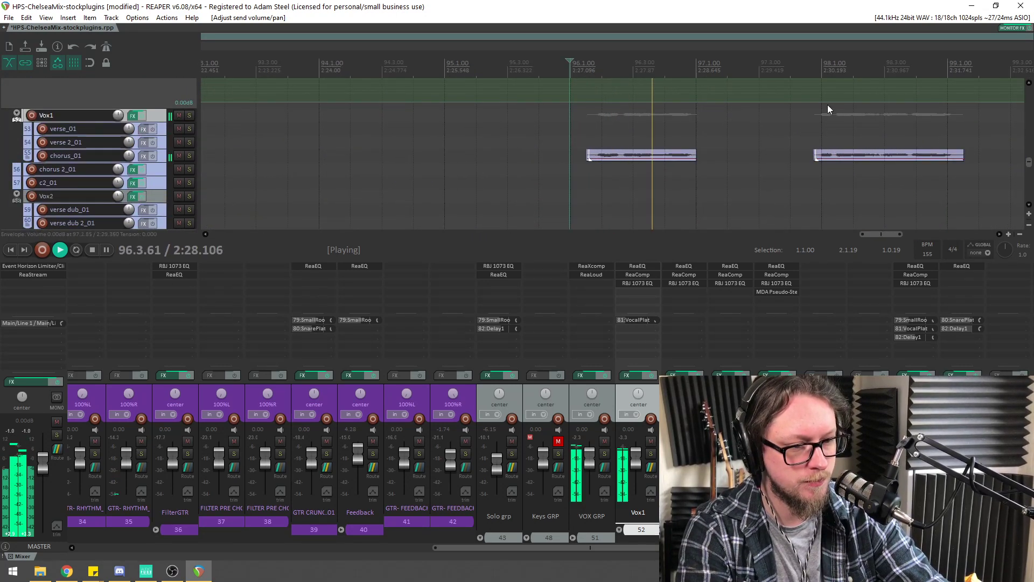
key(space)
drag(1029, 163, 1029, 170)
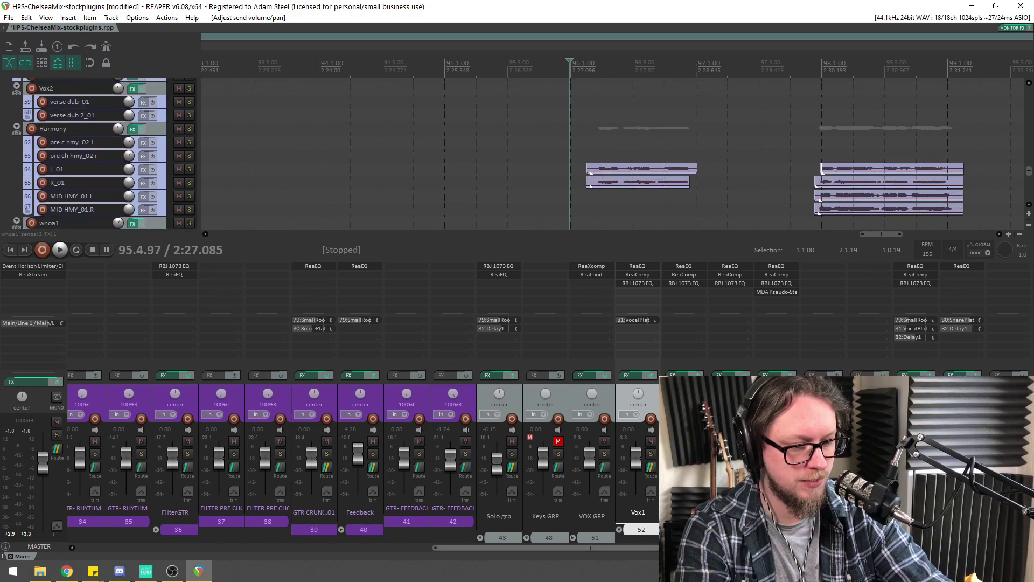
drag(634, 548, 744, 547)
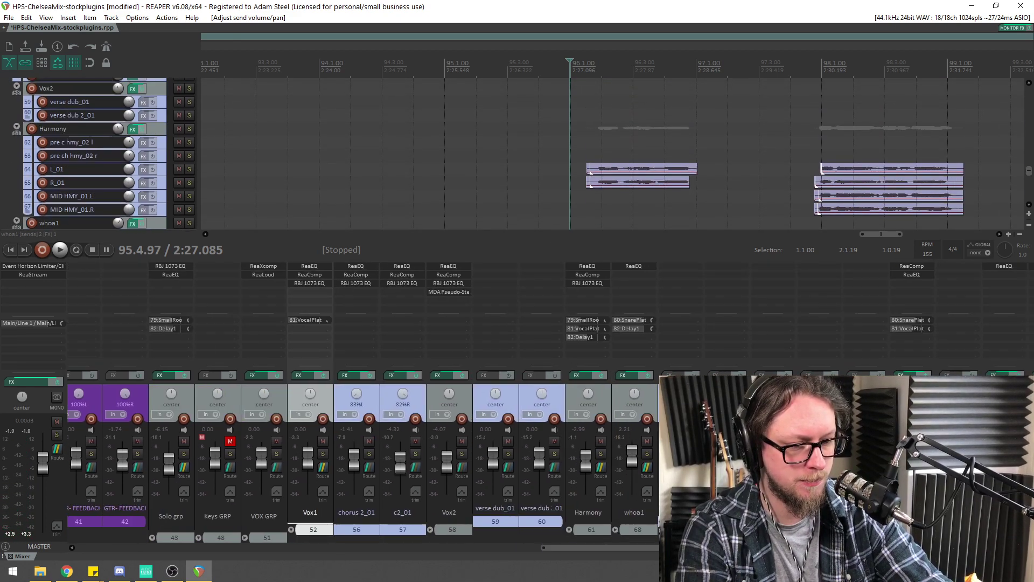
key(space)
key(space)
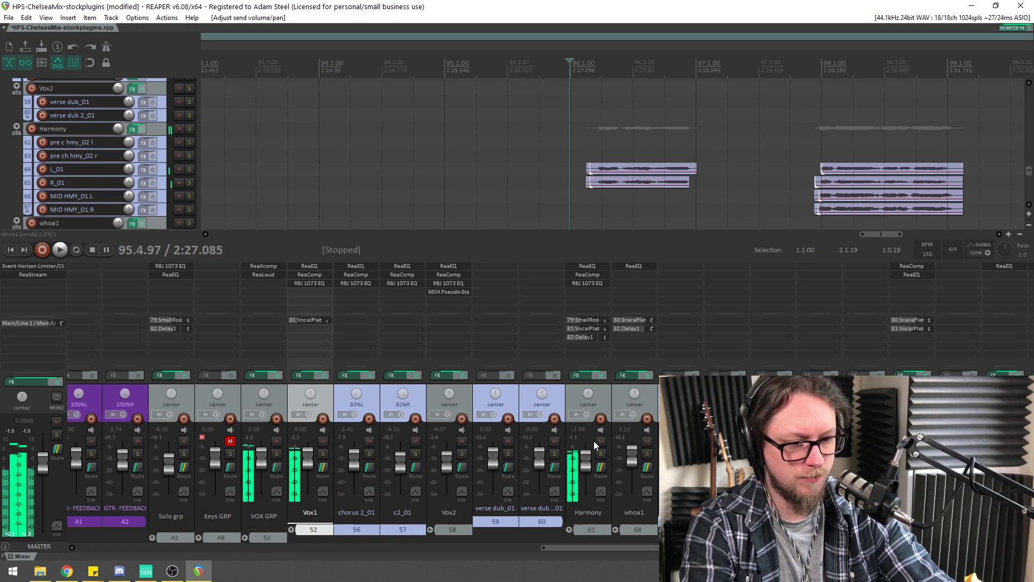
Audition the passage from about bar 96 with the Harmony track muted, and unmute it
click(601, 442)
key(space)
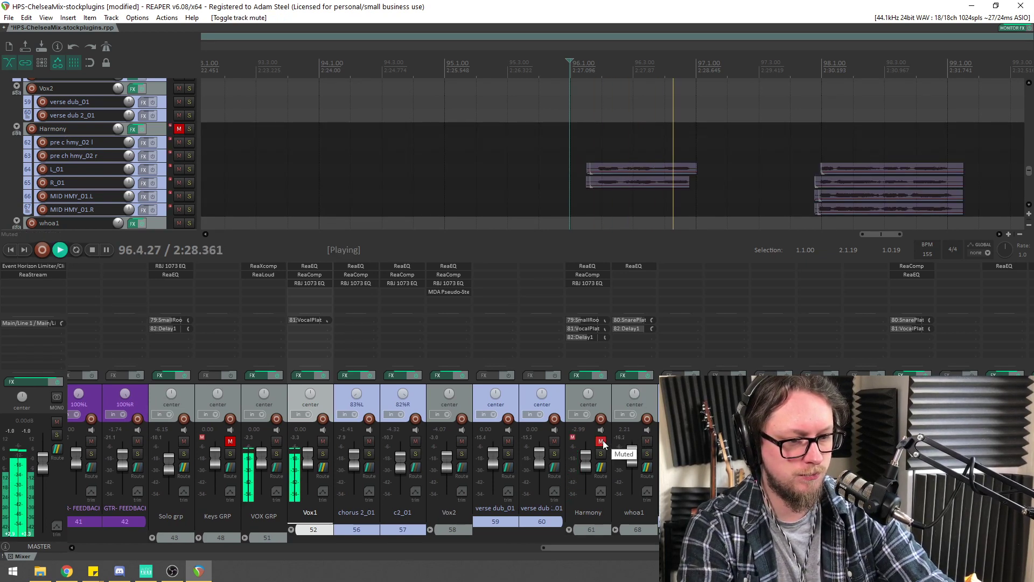
key(space)
click(601, 442)
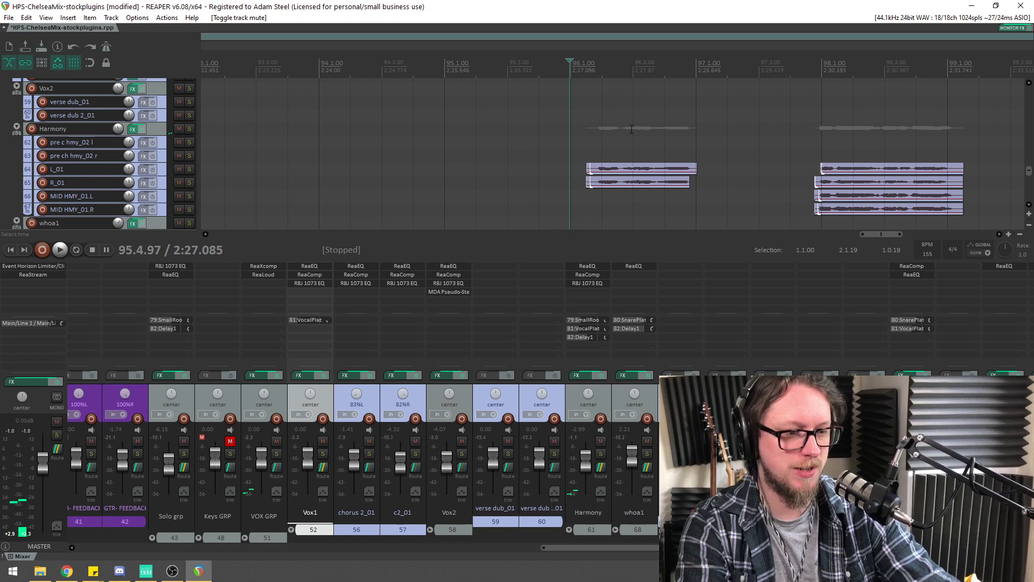
Place the edit cursor near bar 72, solo the Choir track in the Keys GRP folder, and select its MIDI item
scroll(773, 147, down, 5)
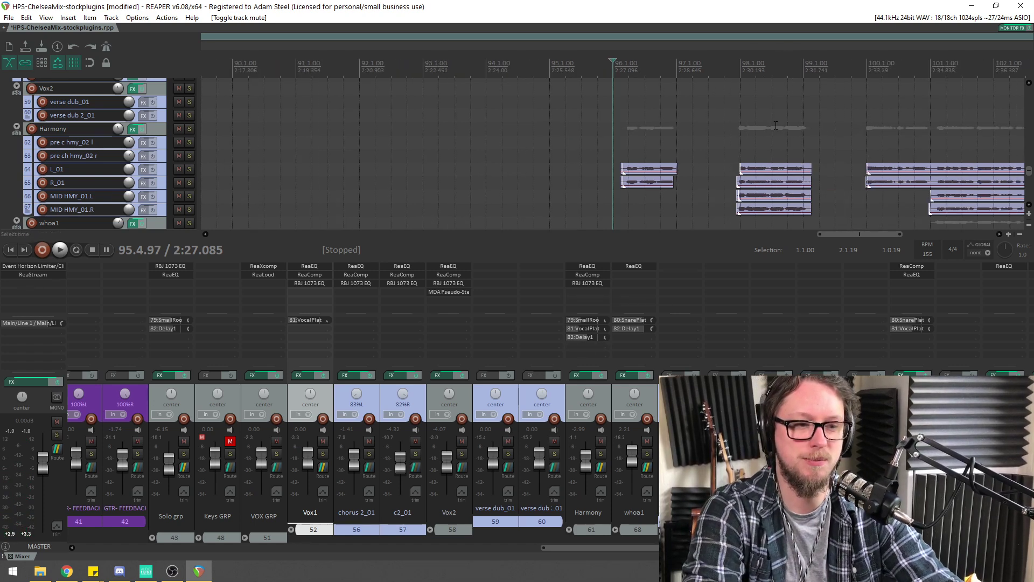
scroll(788, 163, down, 3)
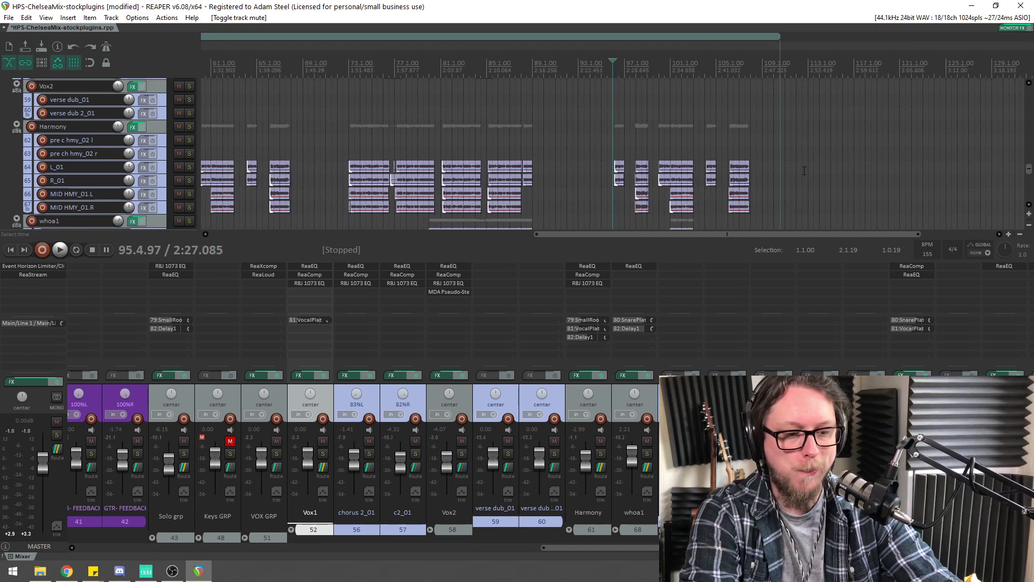
scroll(804, 171, down, 3)
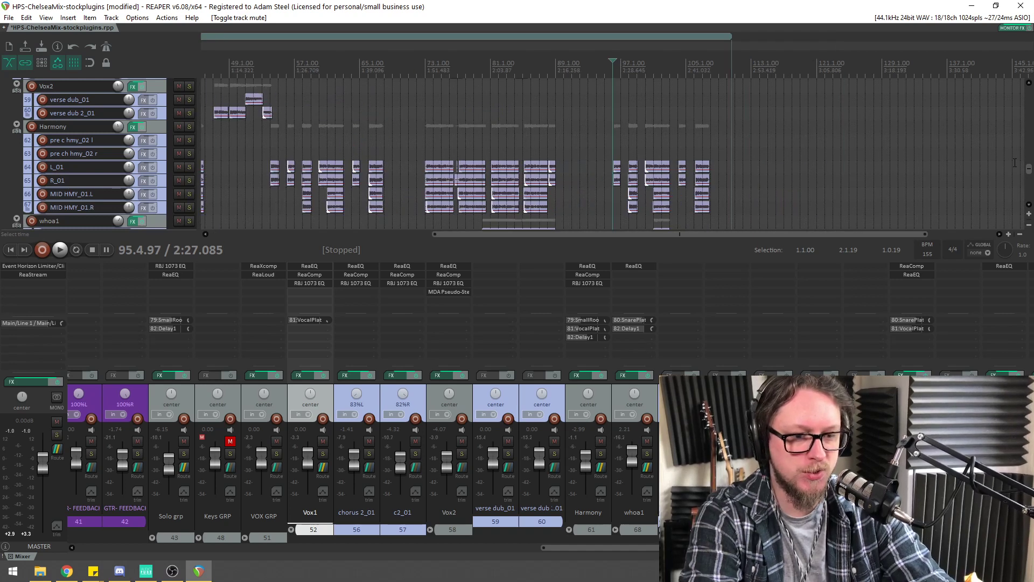
mouse_move(1028, 168)
mouse_down()
mouse_move(1028, 186)
mouse_move(1028, 153)
mouse_up()
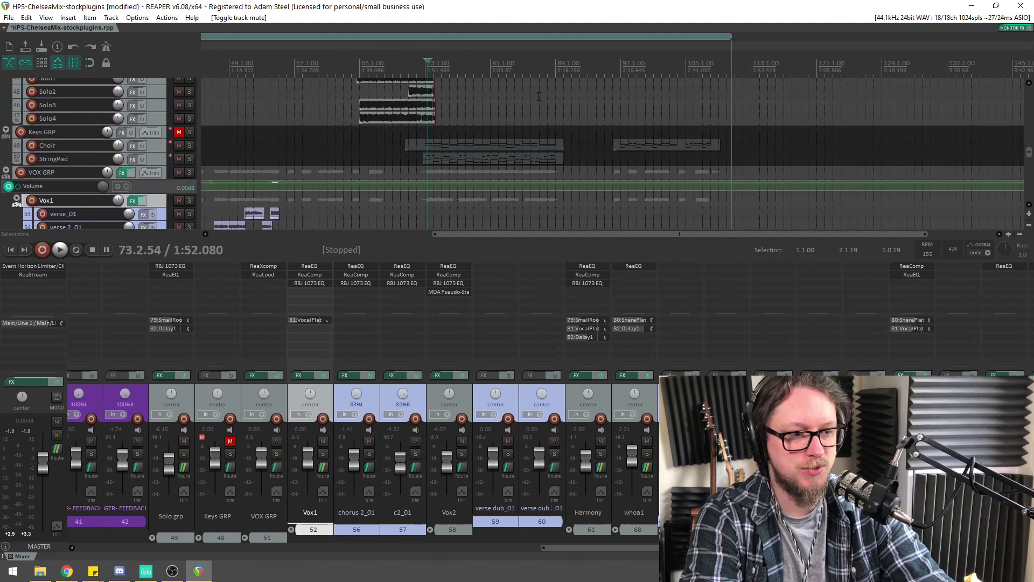
scroll(539, 96, up, 5)
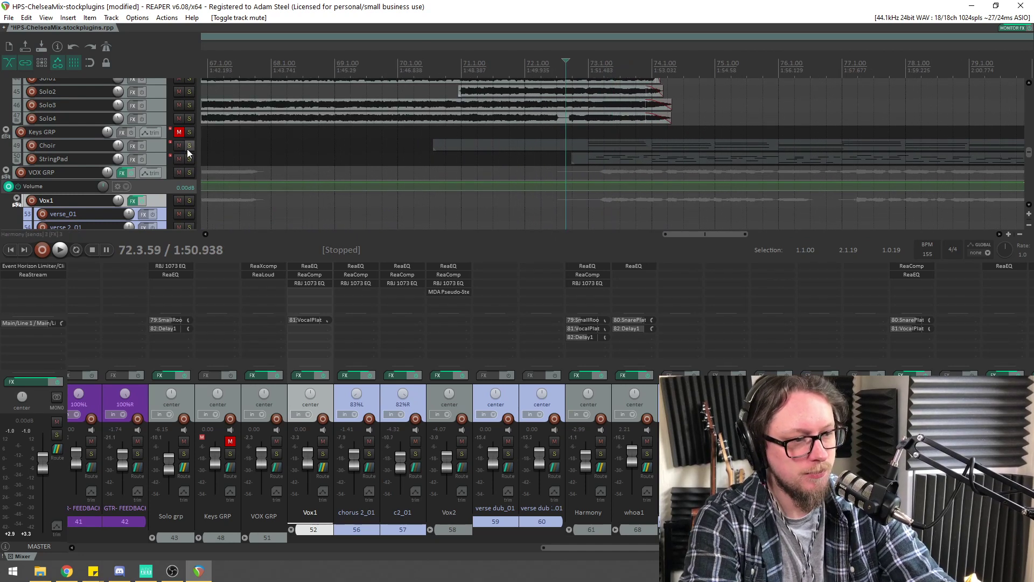
click(189, 145)
click(644, 145)
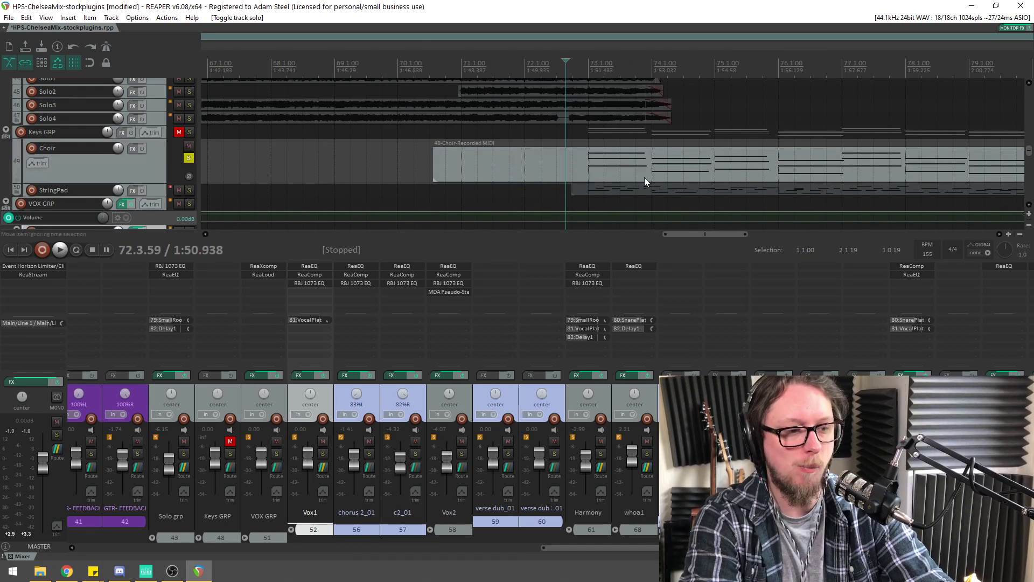
Unmute the Keys GRP folder and expand it in the mixer to show the Choir and StringPad tracks
scroll(644, 176, down, 4)
scroll(772, 142, up, 4)
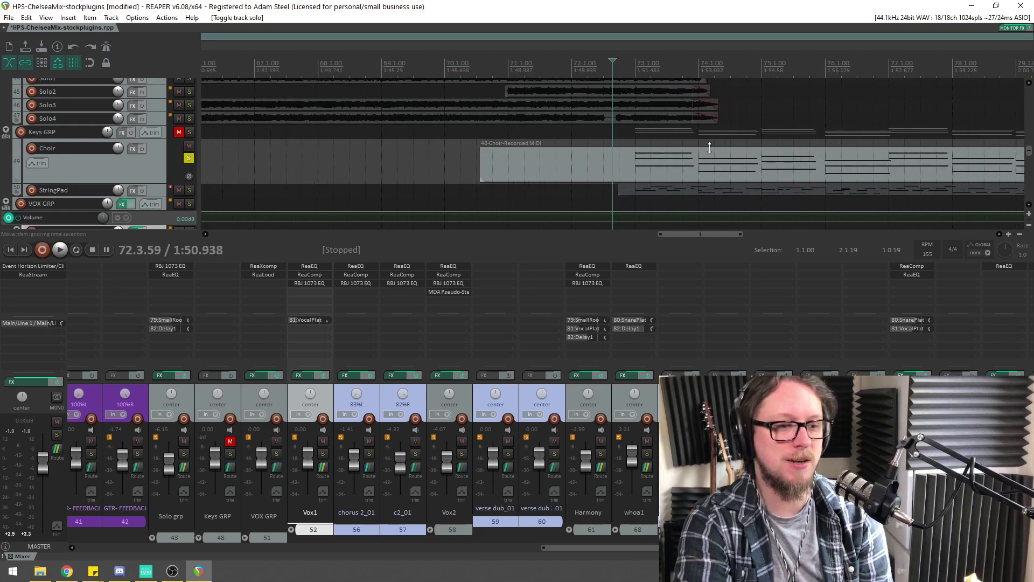
scroll(612, 167, down, 3)
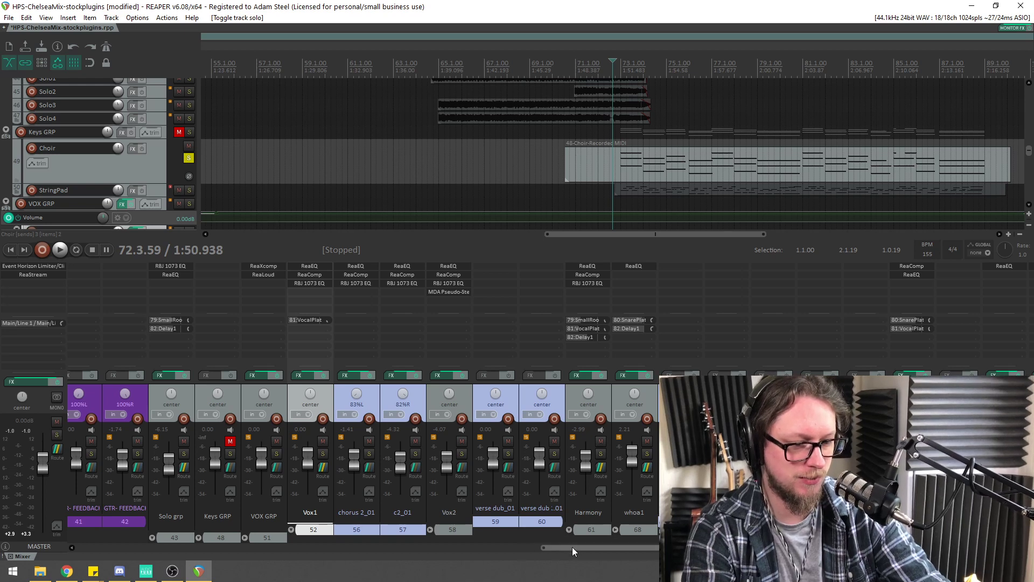
drag(572, 548, 489, 546)
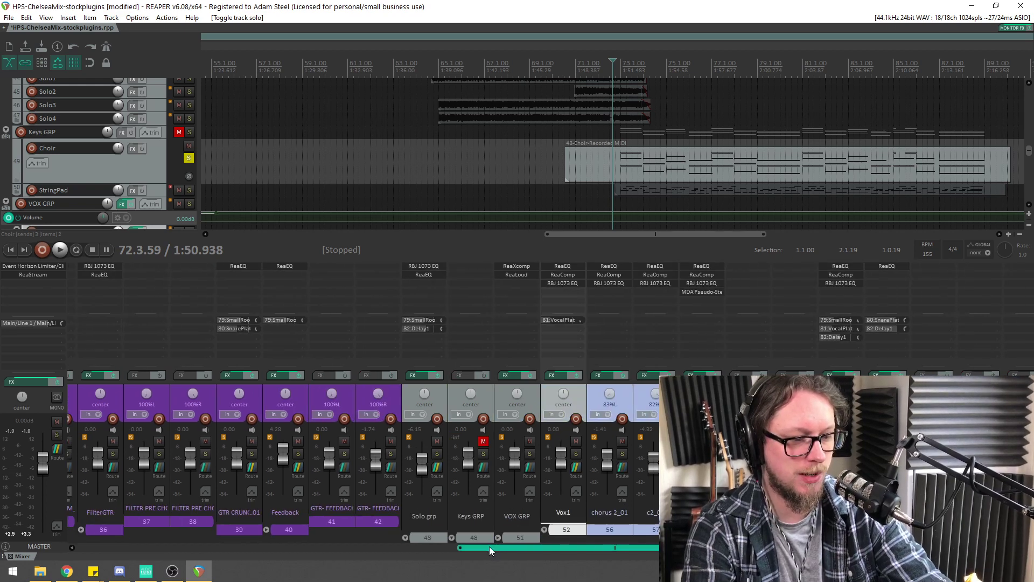
click(452, 538)
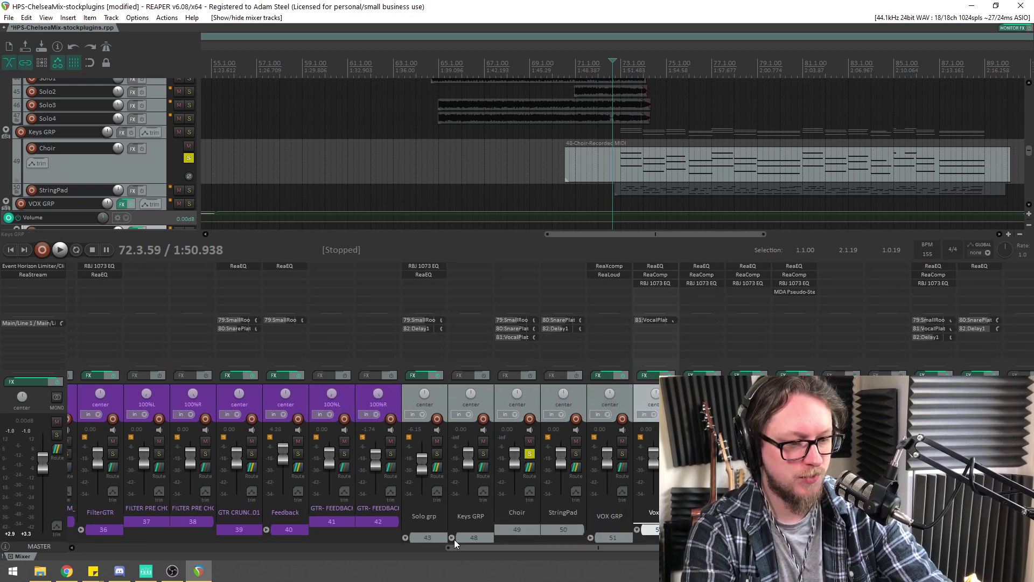
Add the VSTi ReaSynth (Cockos) instrument to the Choir track and audition its MIDI part
double_click(512, 266)
text(sy)
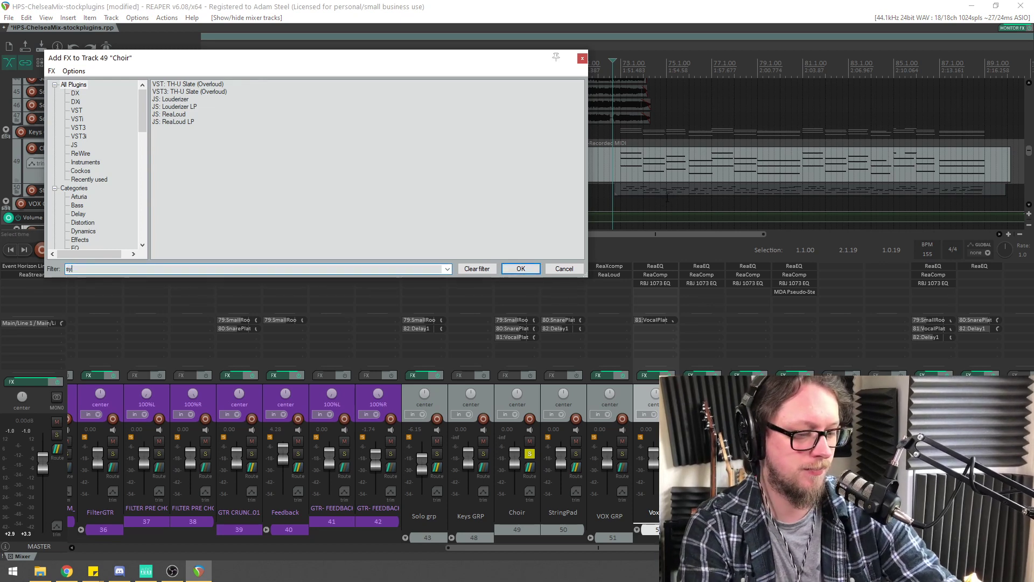
text(n)
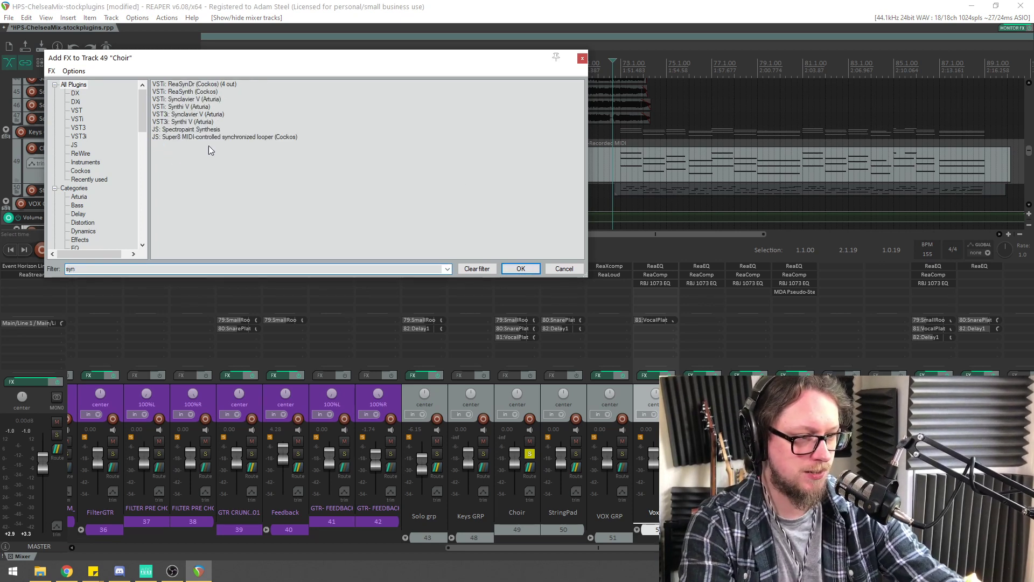
double_click(176, 93)
drag(111, 34, 400, 103)
key(space)
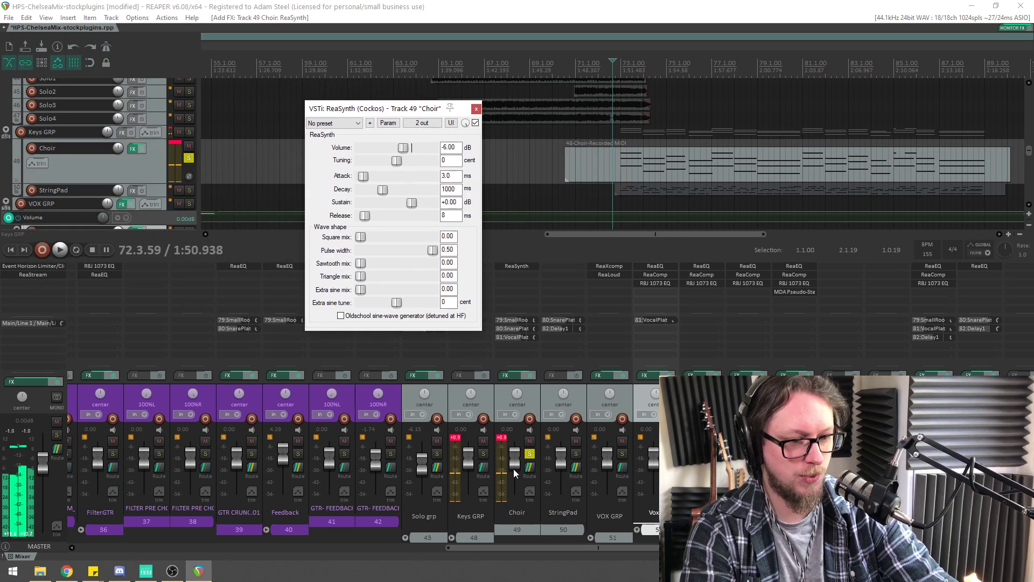
Lower the Choir track's ReaSynth volume to -15.54 dB and its mixer fader to -10.4 dB while auditioning the part
drag(518, 460, 514, 474)
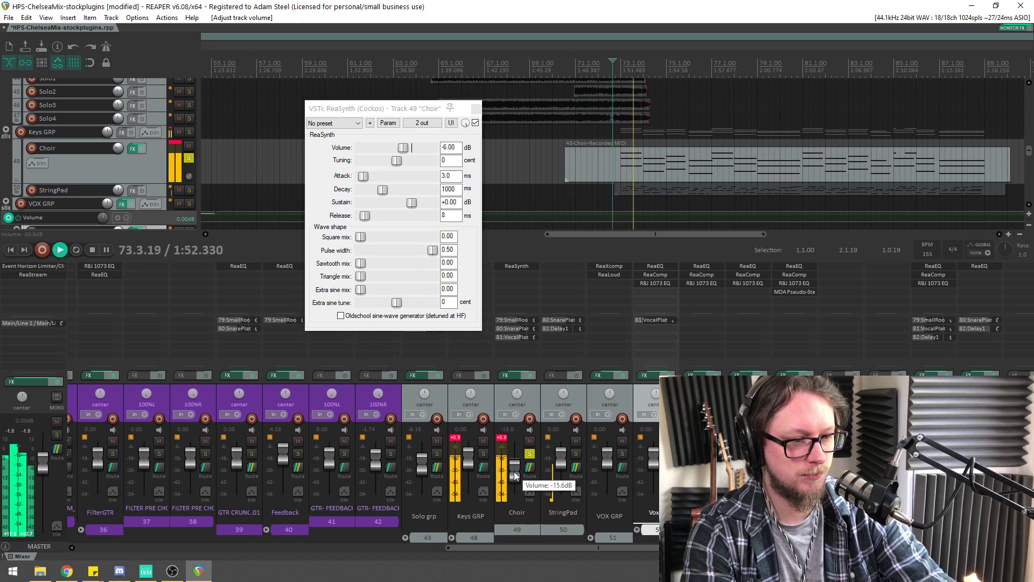
mouse_move(388, 108)
mouse_down()
mouse_move(371, 108)
mouse_move(389, 107)
mouse_up()
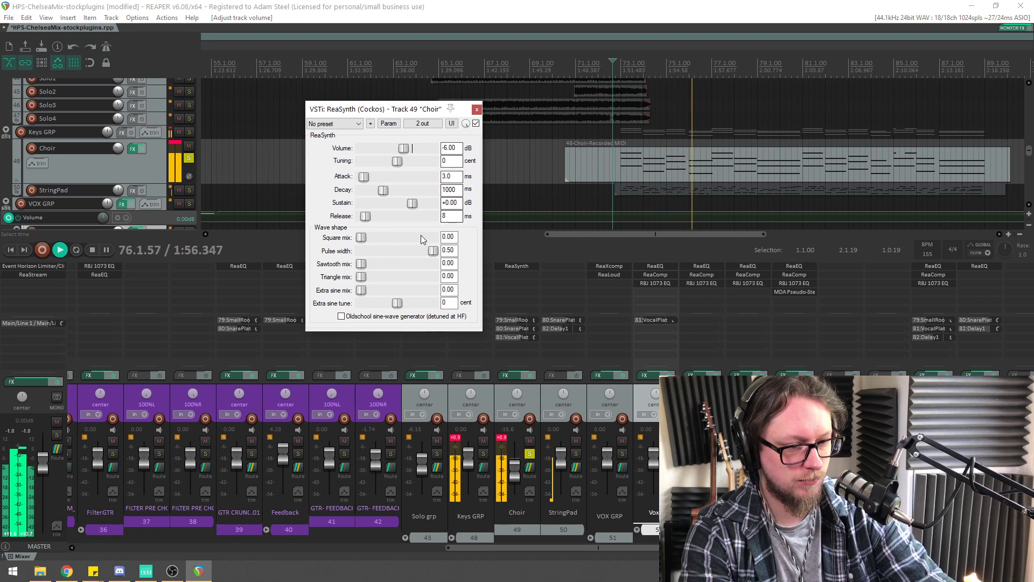
key(space)
key(space)
drag(403, 151, 392, 153)
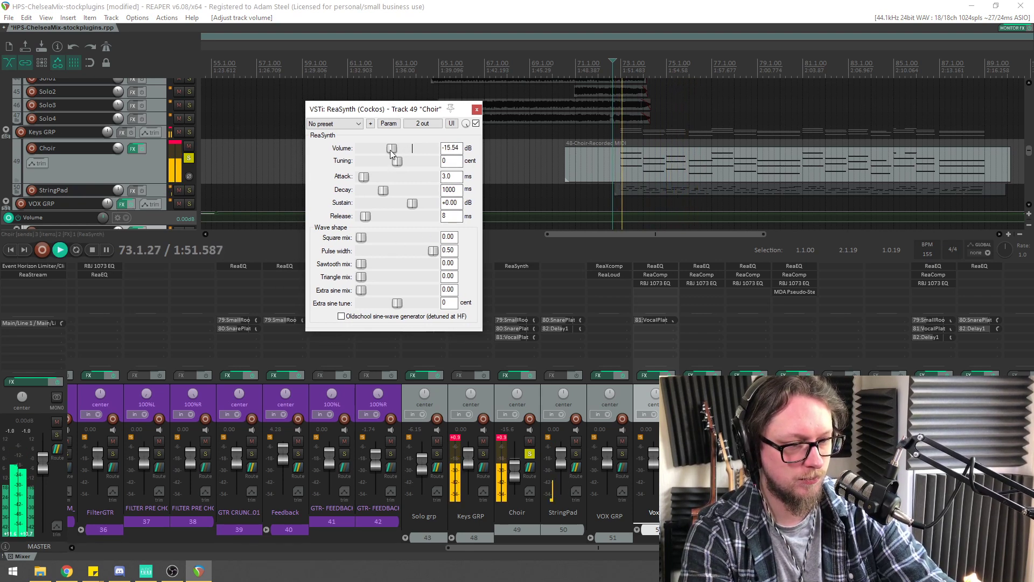
drag(515, 478, 515, 475)
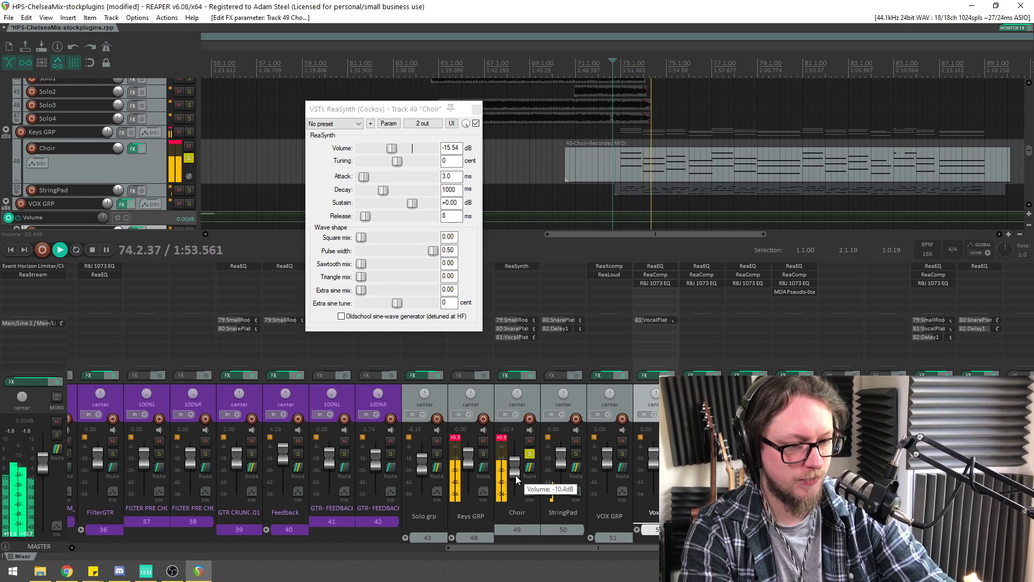
Shape ReaSynth's waveform during playback with square mix 0.65, sawtooth mix 0.15 and triangle mix 0.21
key(space)
key(space)
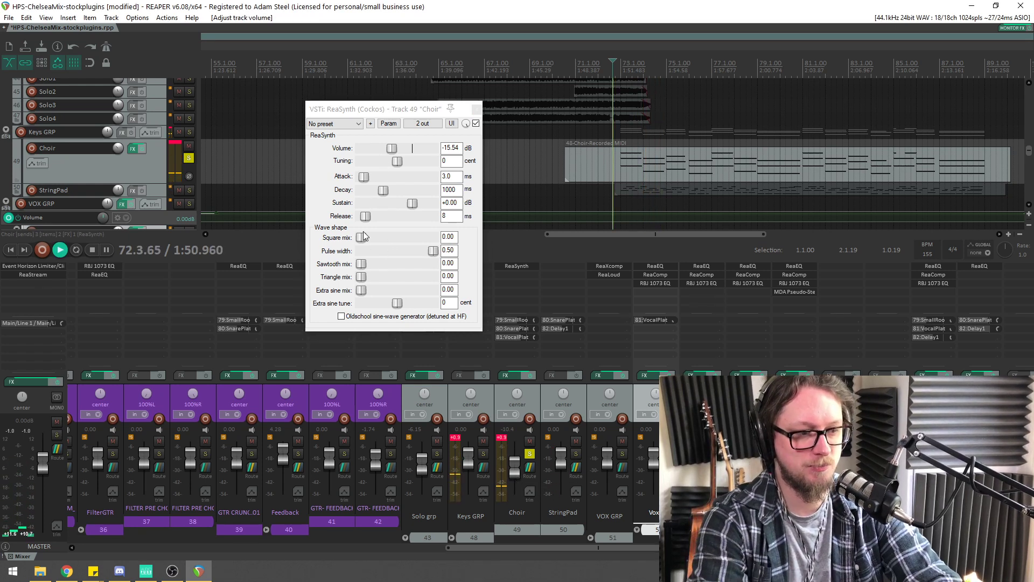
drag(362, 240, 407, 240)
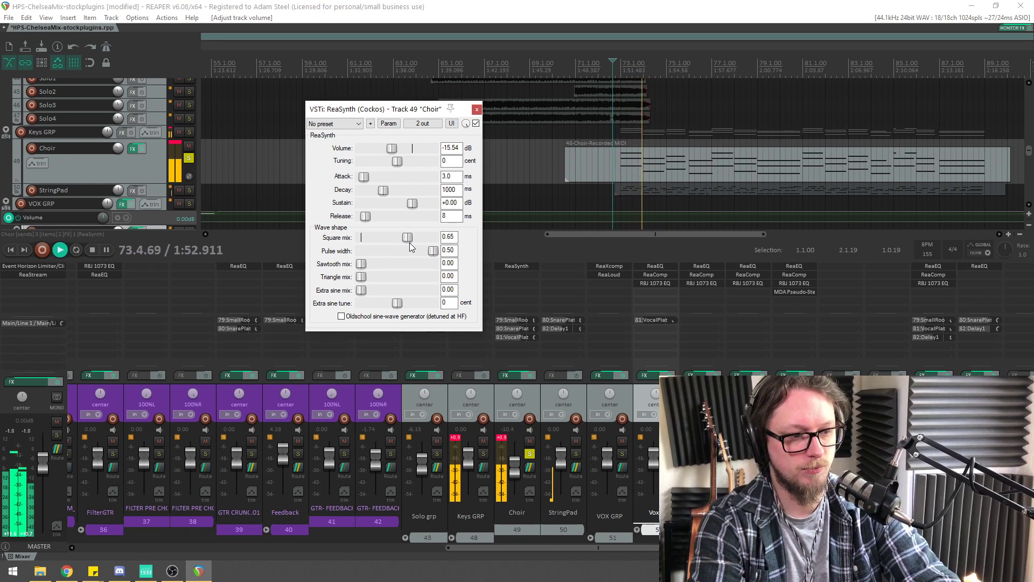
mouse_move(360, 265)
mouse_down()
mouse_move(402, 264)
mouse_move(378, 276)
mouse_up()
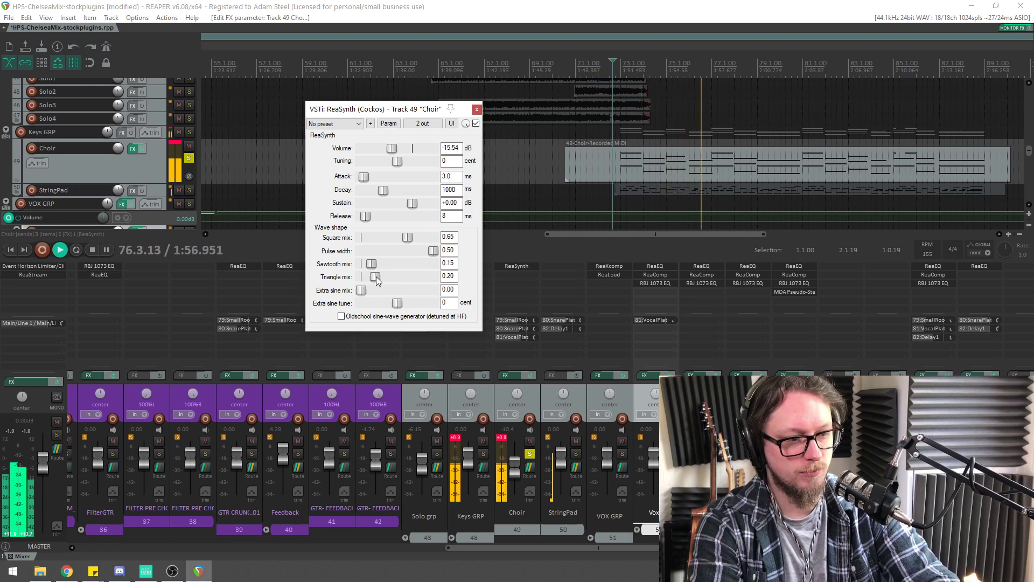
Set ReaSynth's attack to 88.4 ms, decay to 603 ms and release to 104 ms, and stop playback
drag(364, 179, 383, 194)
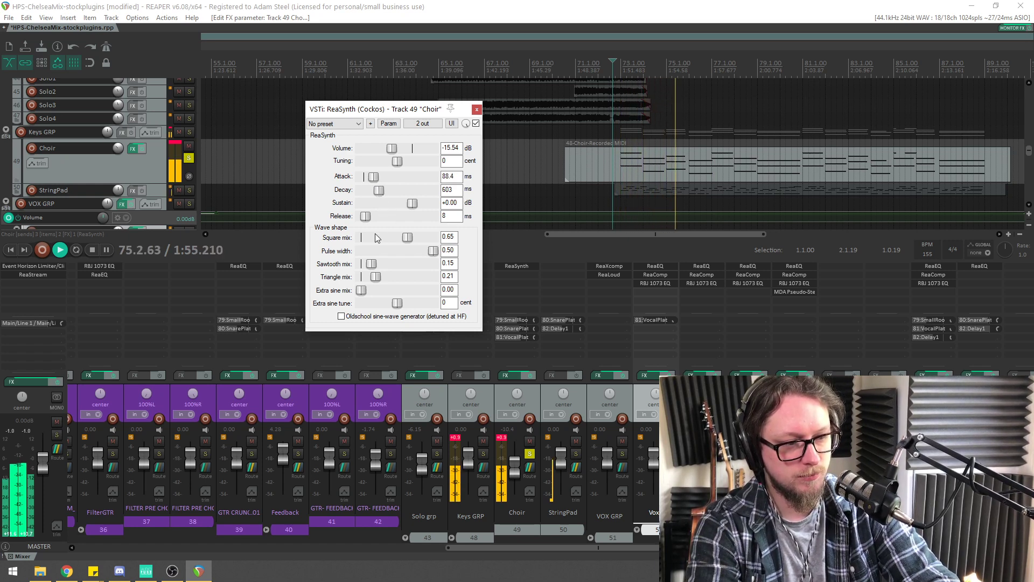
drag(366, 216, 376, 225)
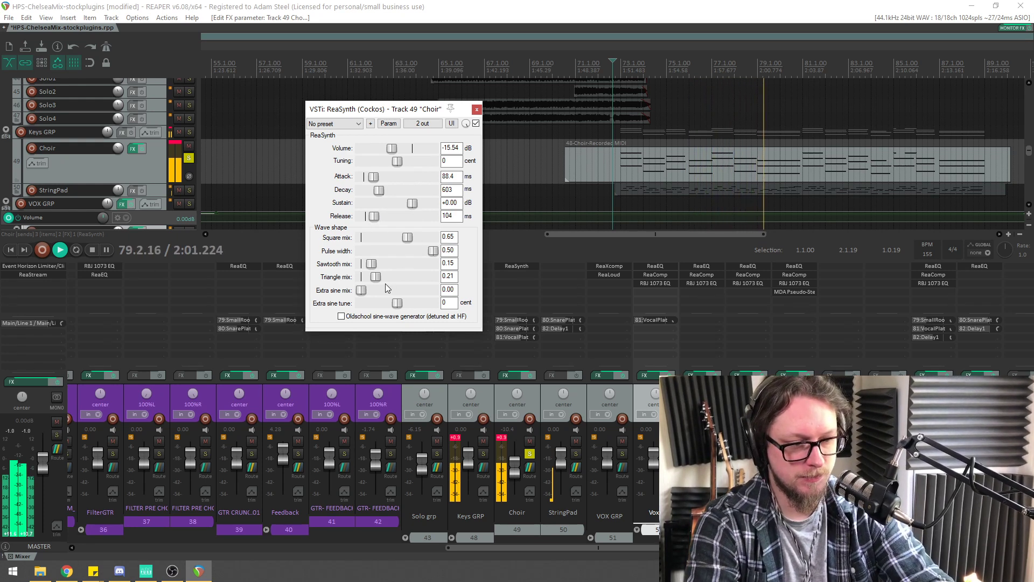
key(space)
drag(391, 115, 299, 128)
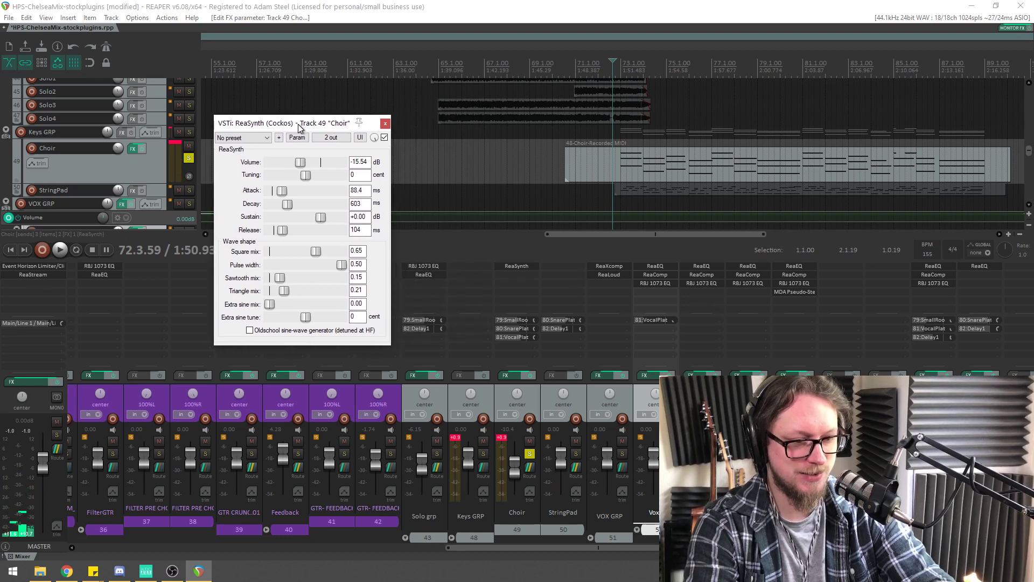
Raise the pitch of the Choir track's MIDI item by 12 semitones in its item properties and audition it
double_click(507, 275)
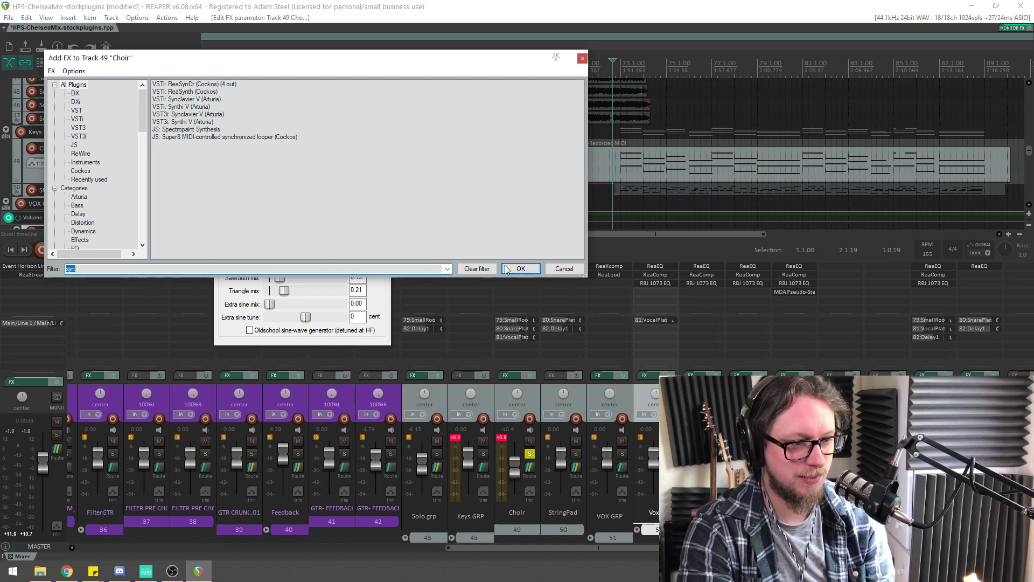
click(564, 269)
click(616, 178)
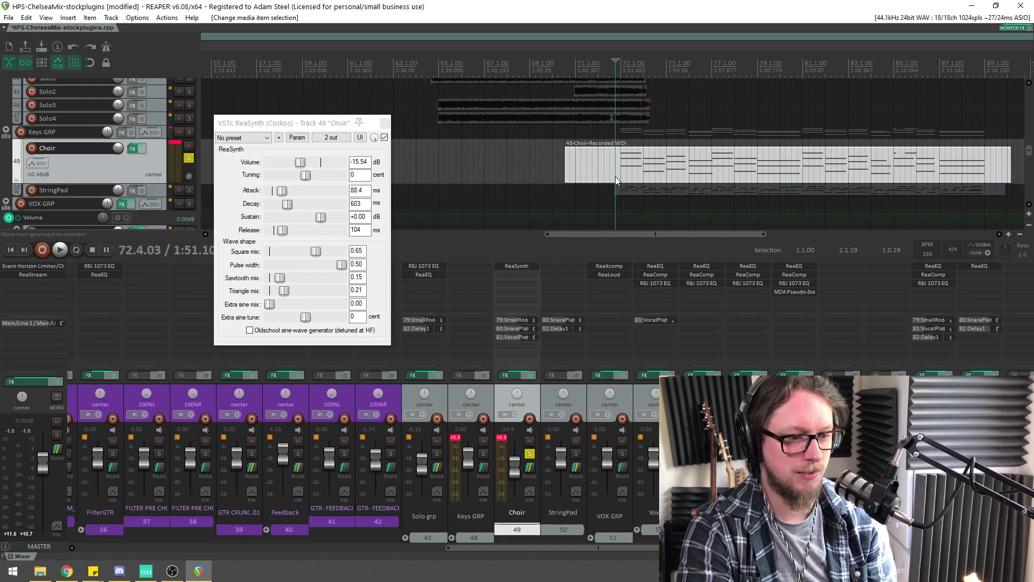
key(F2)
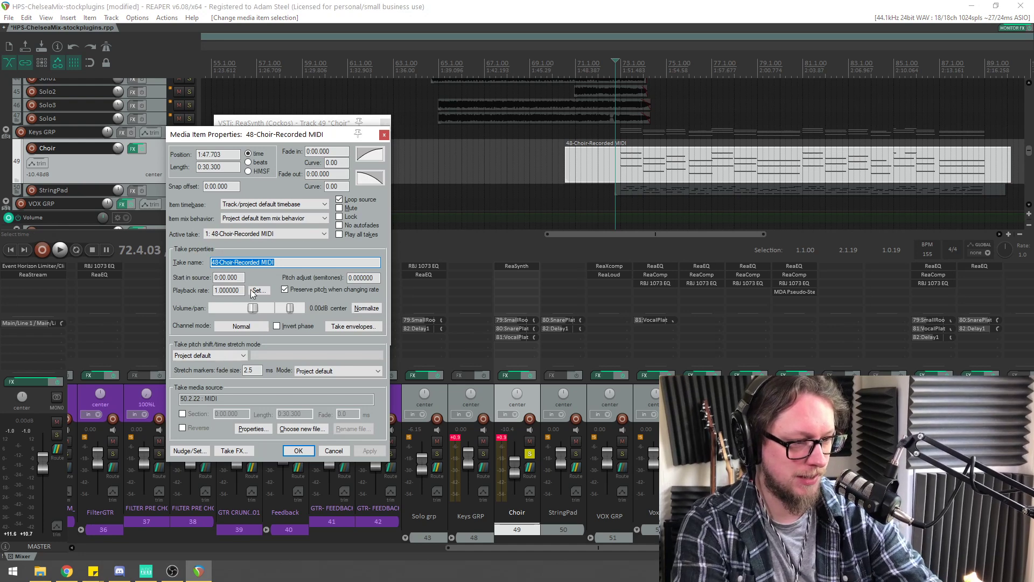
click(351, 277)
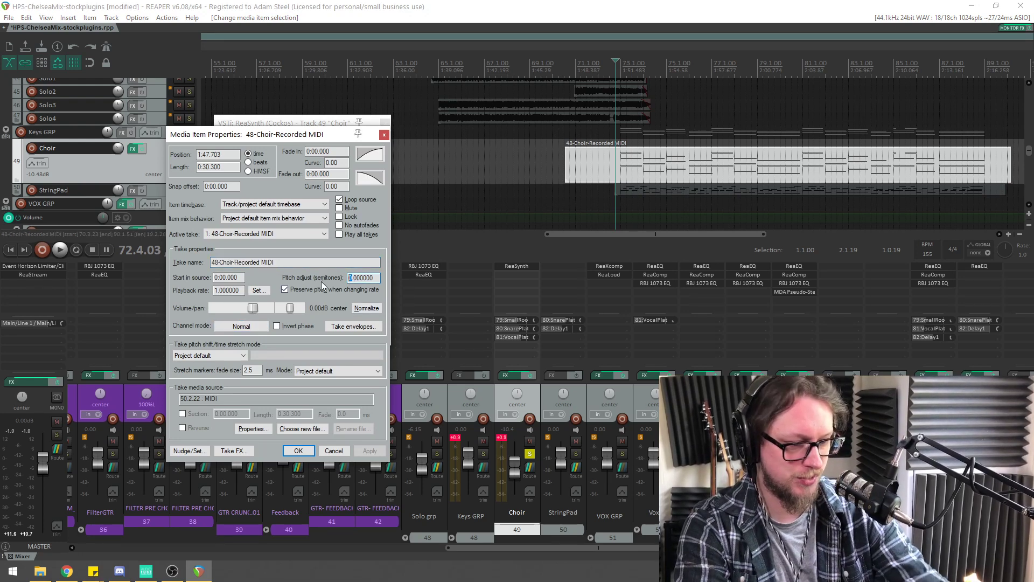
click(300, 450)
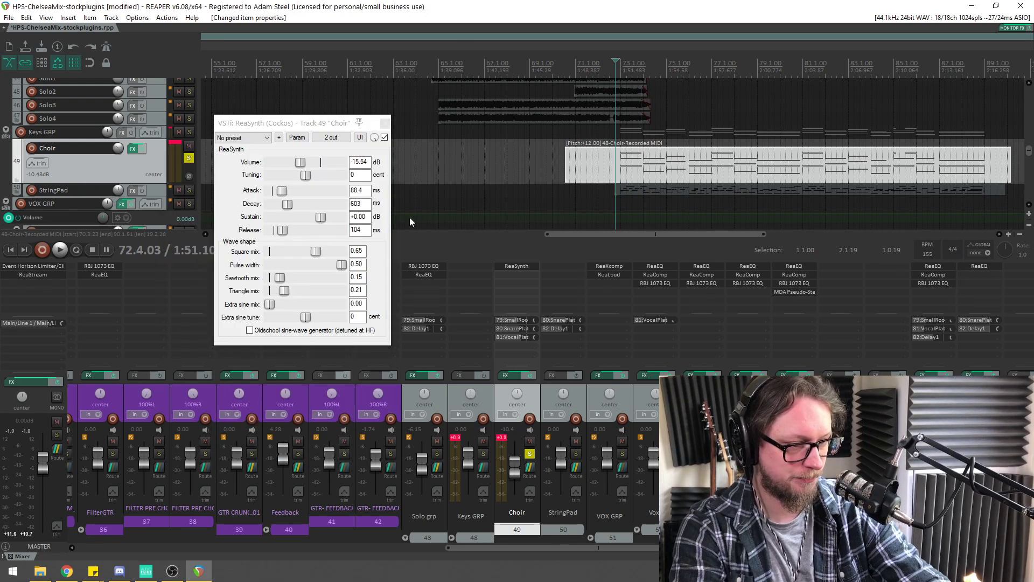
key(space)
drag(310, 122, 289, 121)
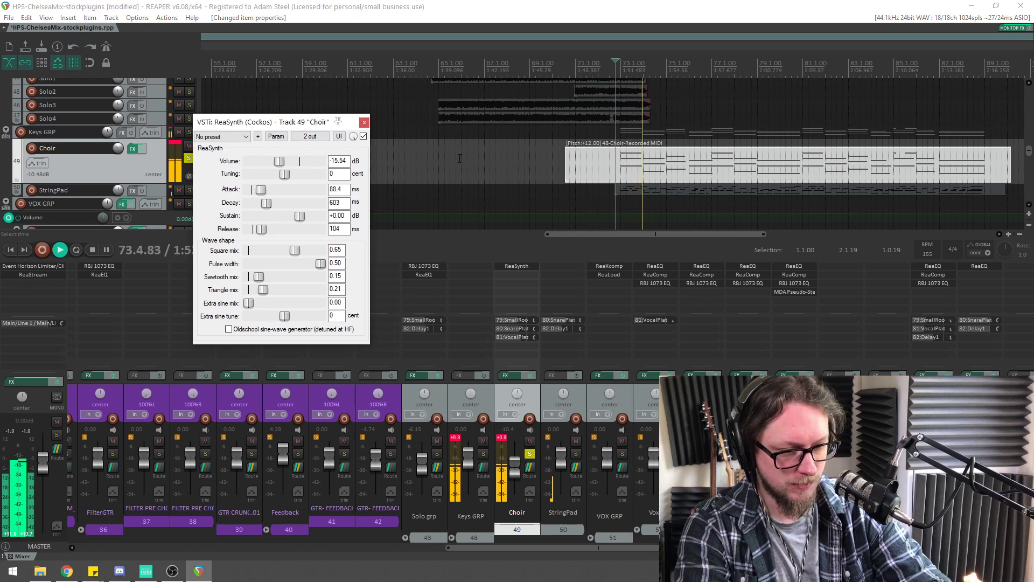
key(space)
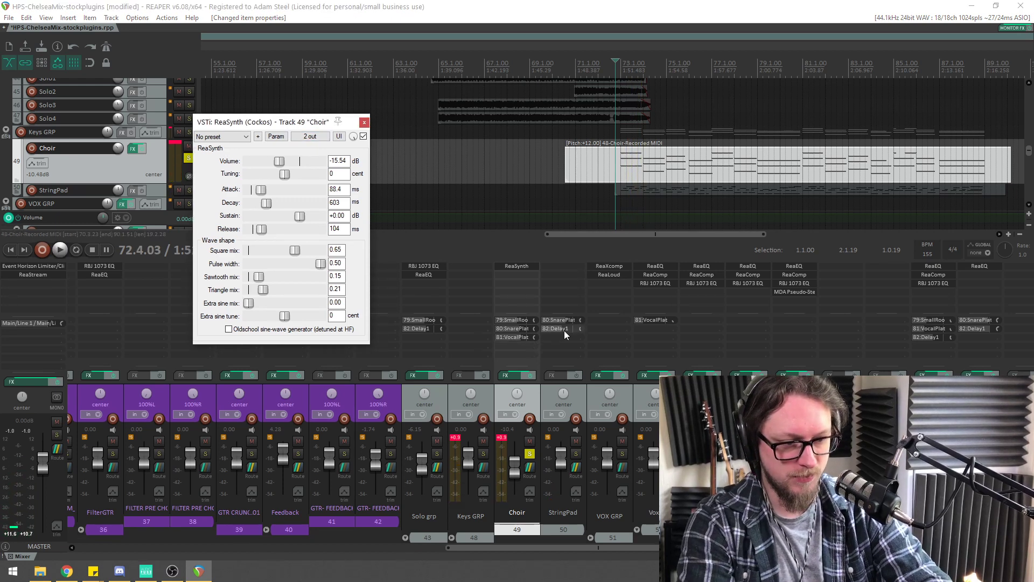
Copy StringPad's Delay1 send to the Choir track, set its level to +0.82 dB, and audition it
drag(564, 330, 535, 347)
key(space)
key(space)
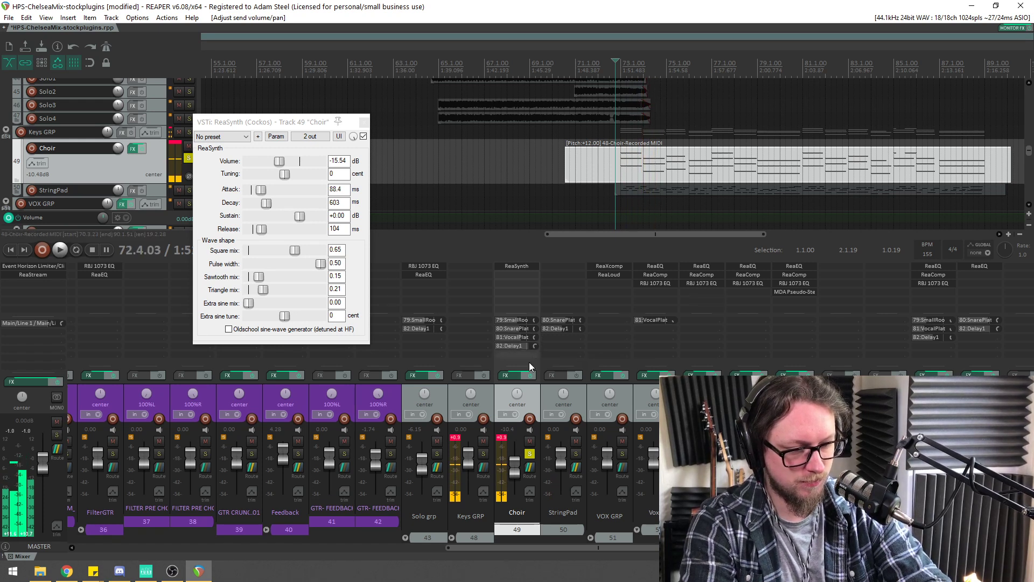
mouse_move(535, 347)
key(space)
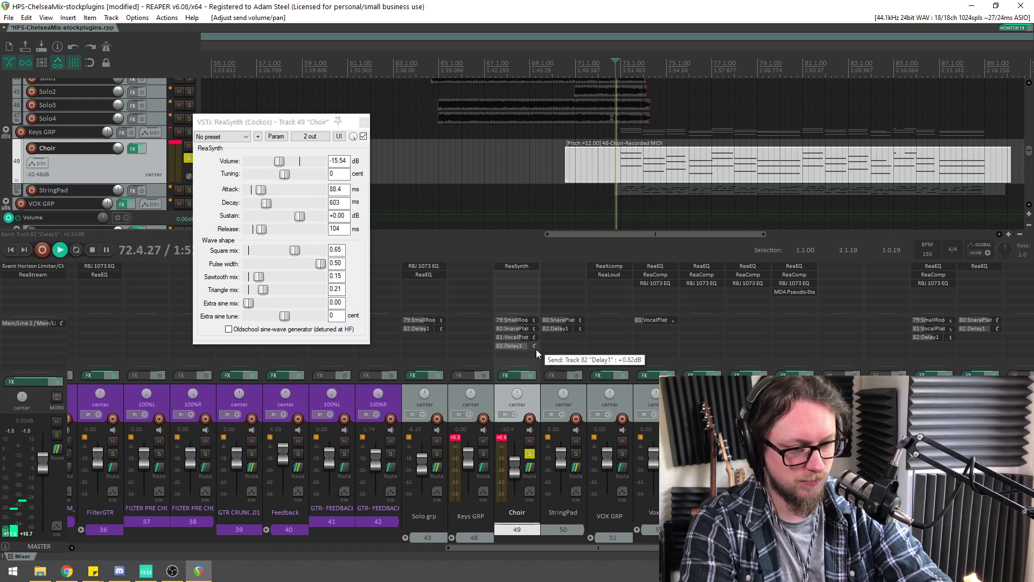
key(space)
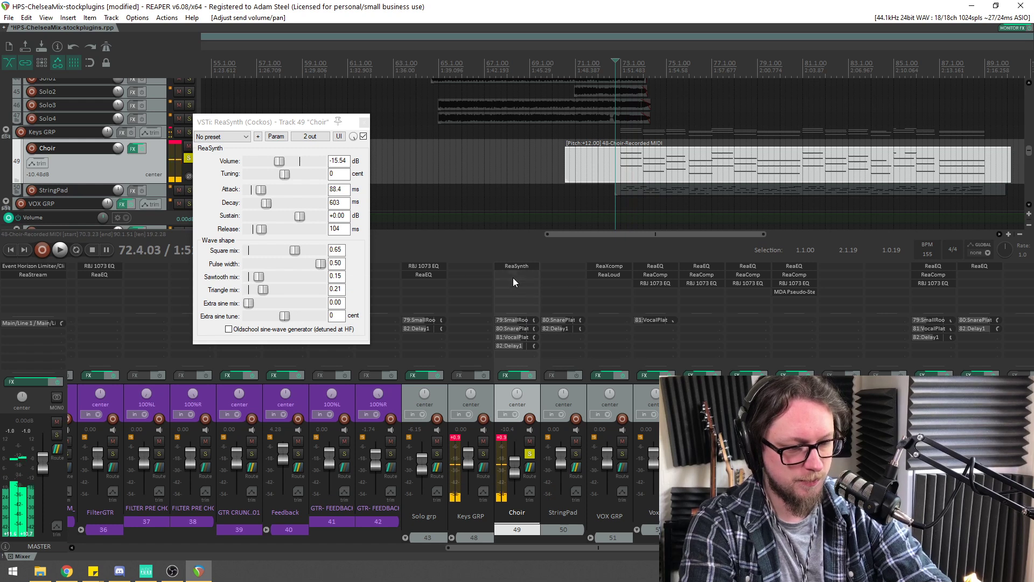
Add the JS: Distortion (Fuzz) effect to the Choir track after ReaSynth
double_click(513, 276)
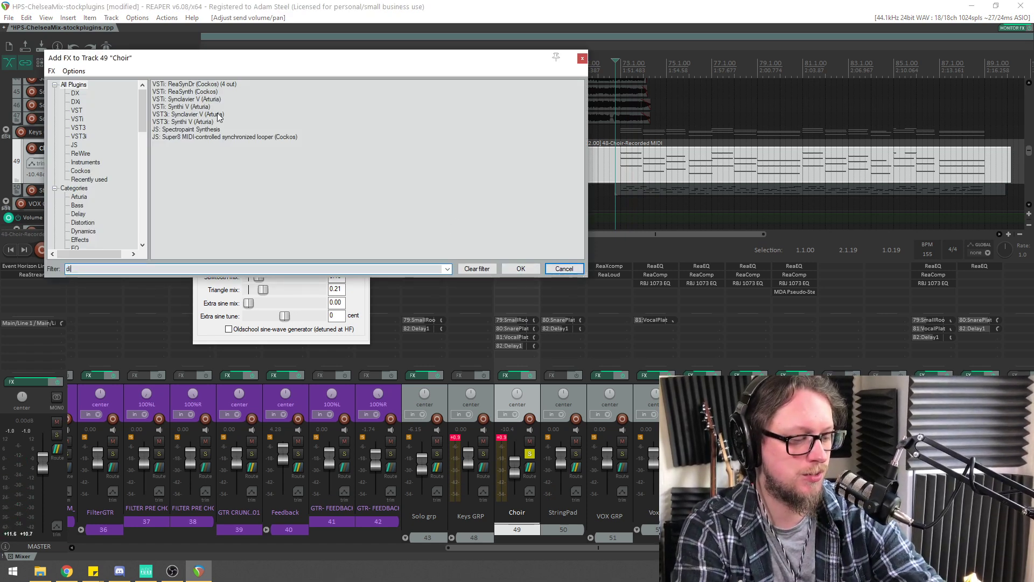
text(dist)
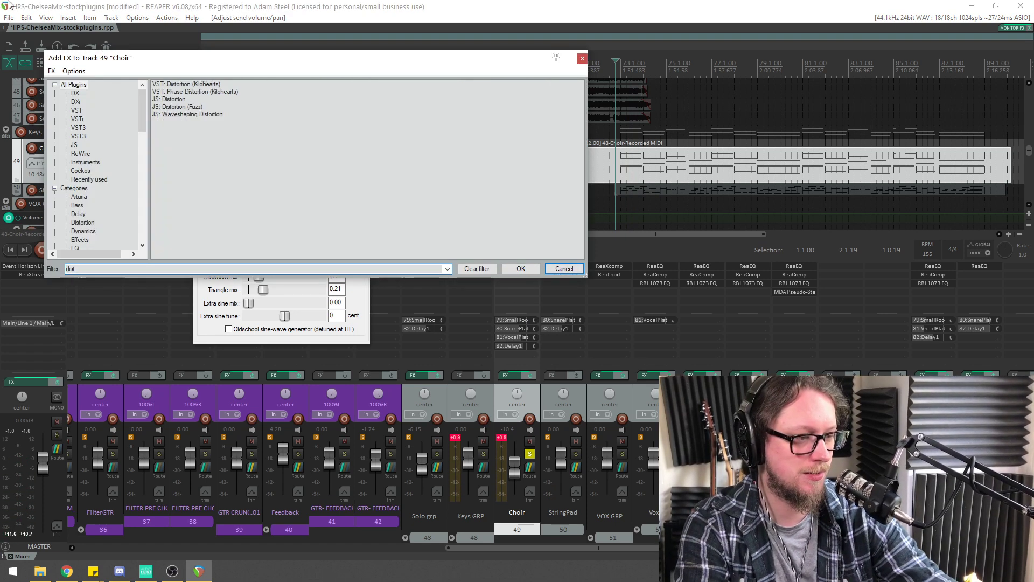
double_click(177, 107)
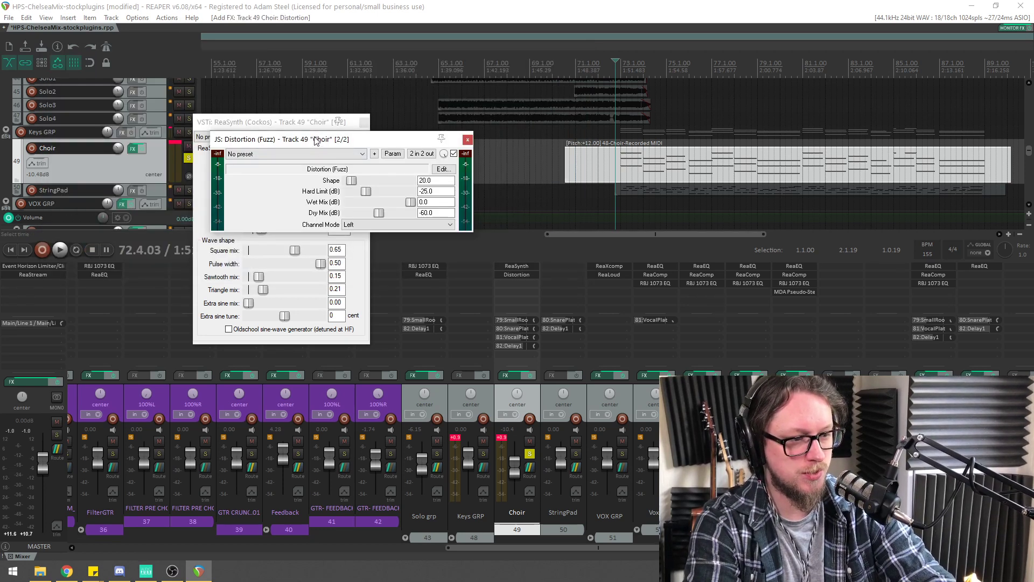
drag(316, 140, 300, 210)
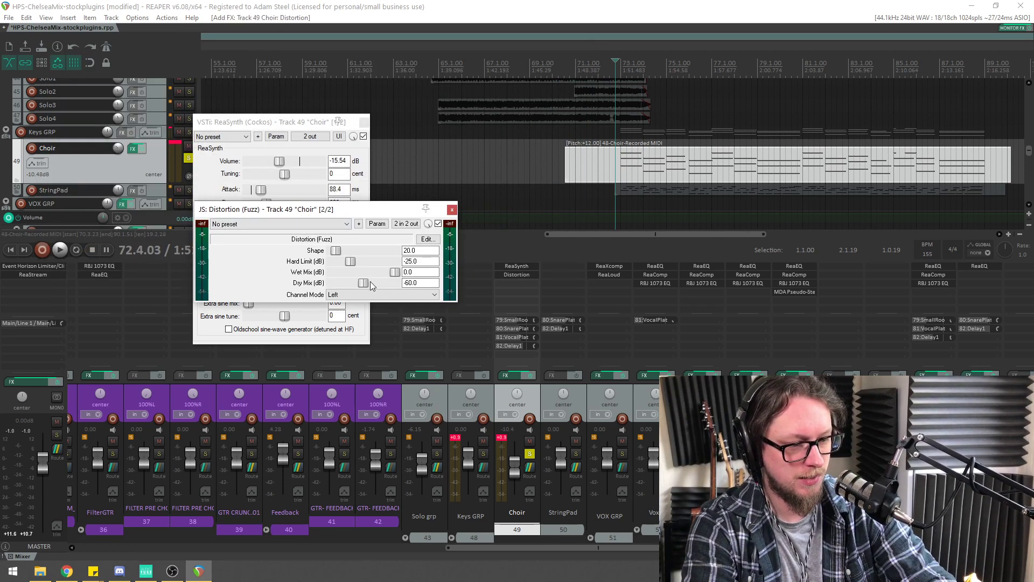
Set Distortion (Fuzz) to Stereo channel mode with shape 89, hard limit -12 dB and wet mix -22 dB while auditioning
key(space)
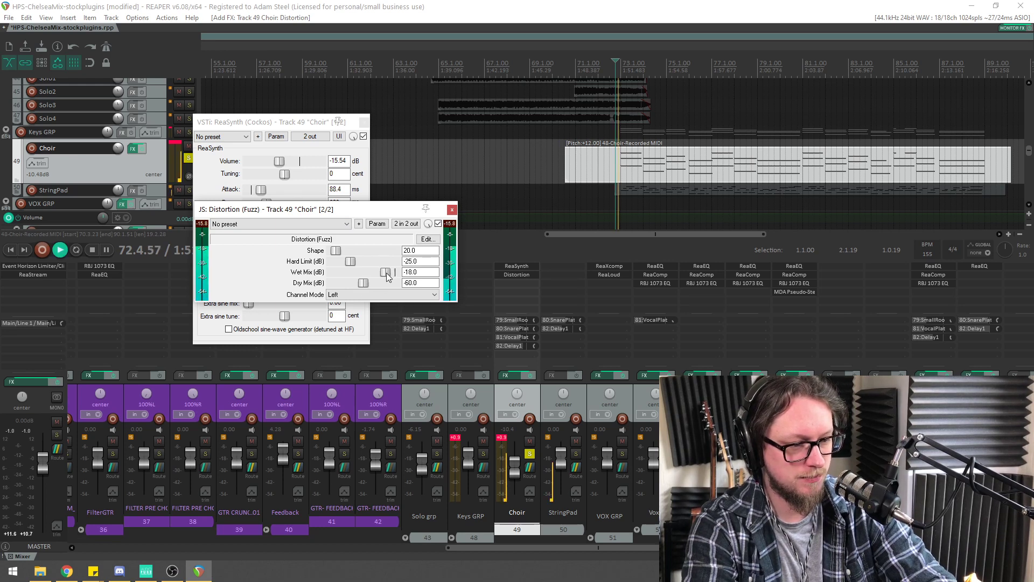
scroll(388, 276, up, 2)
key(space)
click(351, 294)
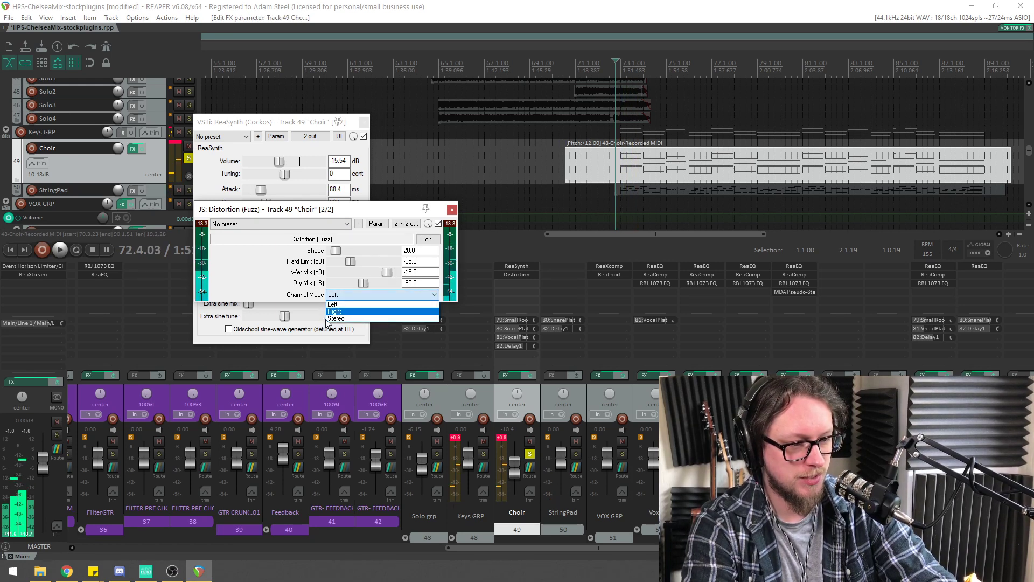
click(351, 300)
key(space)
drag(340, 258, 351, 258)
scroll(353, 266, up, 6)
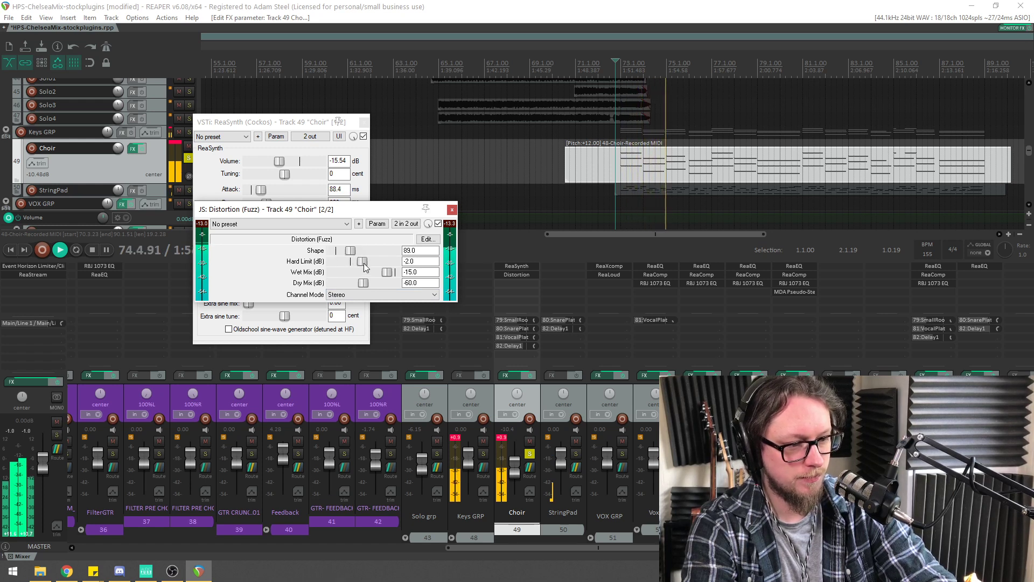
scroll(385, 275, down, 7)
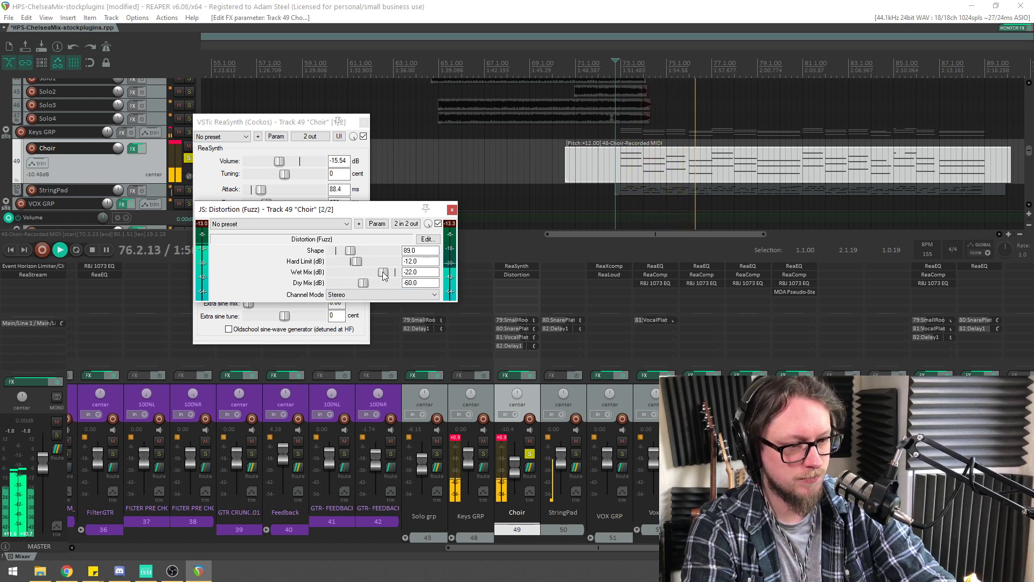
Detune ReaSynth's extra sine by -5 cents, set its mix to 0.36, and audition the sound
drag(340, 207, 524, 232)
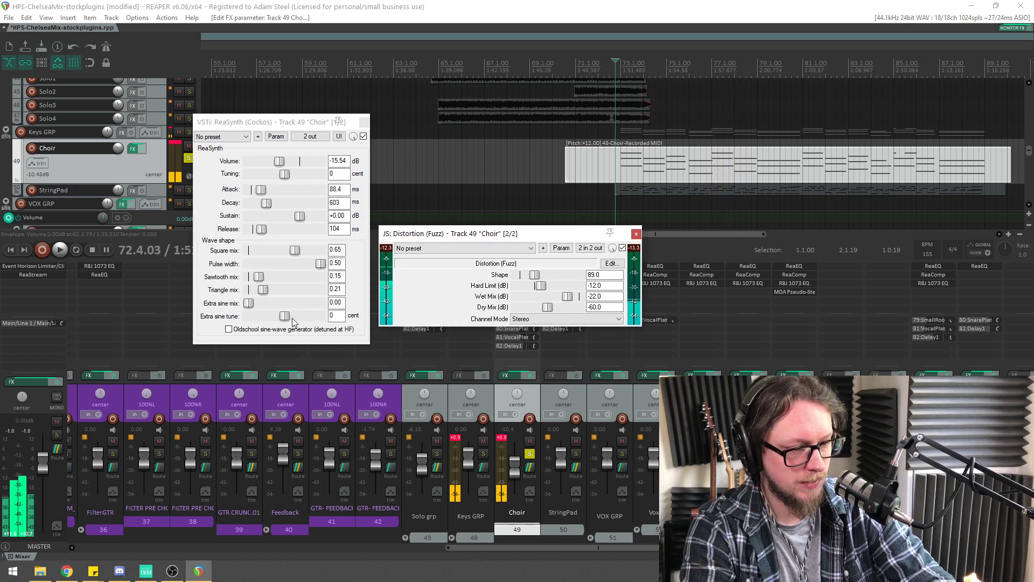
drag(287, 318, 274, 306)
key(space)
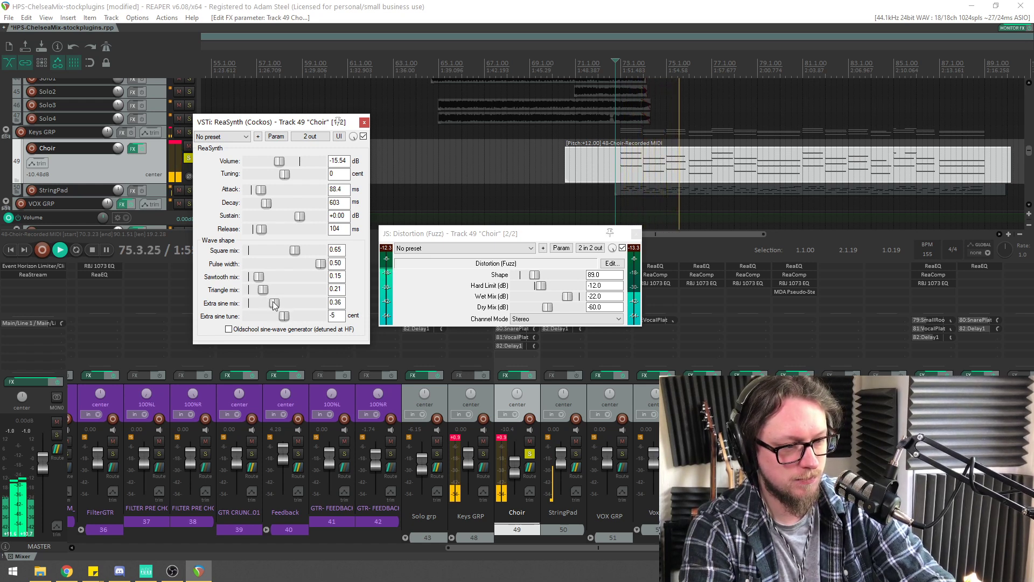
key(space)
Remove the Distortion (Fuzz) effect from the Choir track
drag(441, 233, 381, 231)
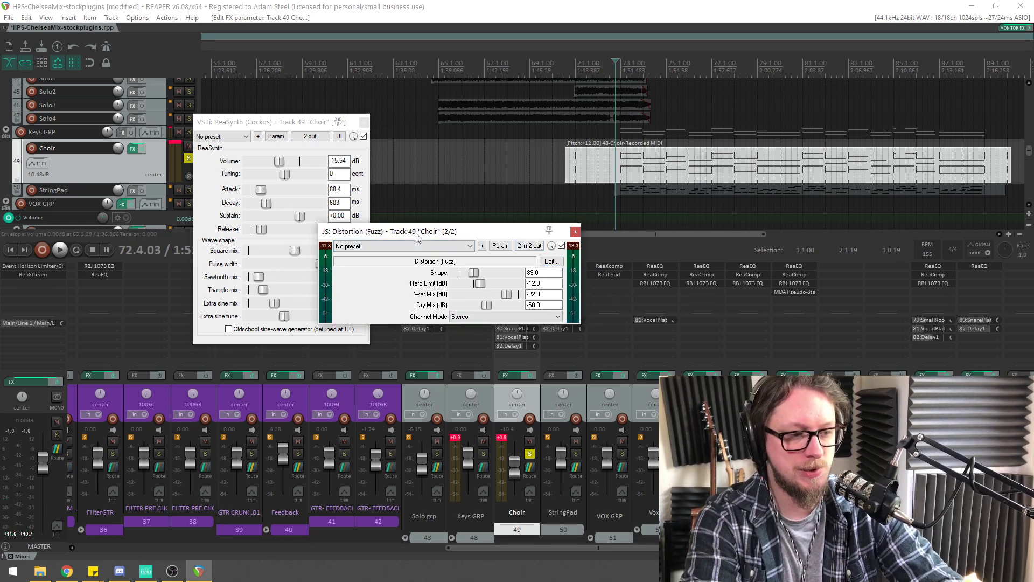
drag(418, 237, 254, 225)
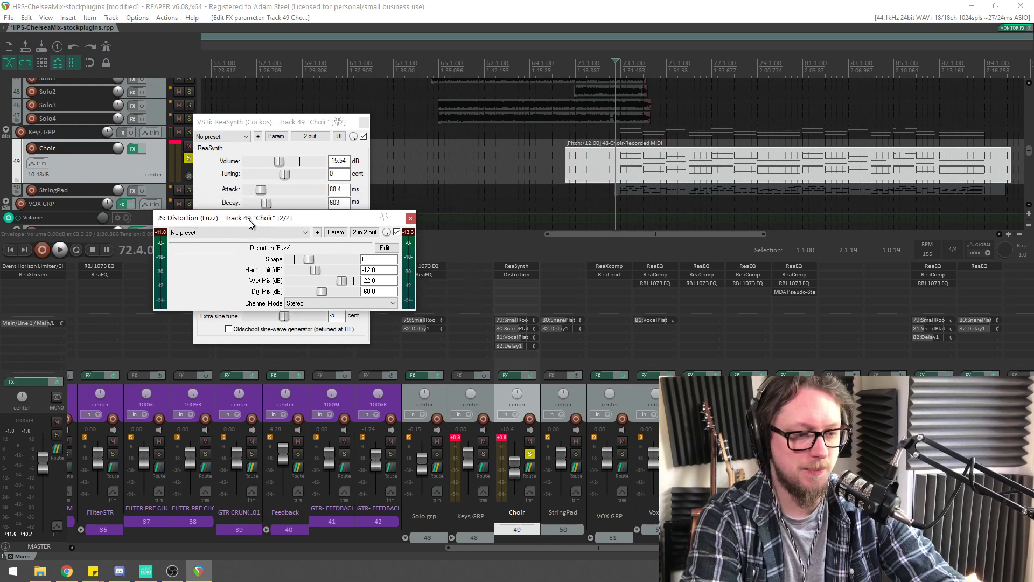
alt+click(523, 277)
Add the JS: MDA Pseudo-Stereo effect to the Choir track after ReaSynth
double_click(523, 277)
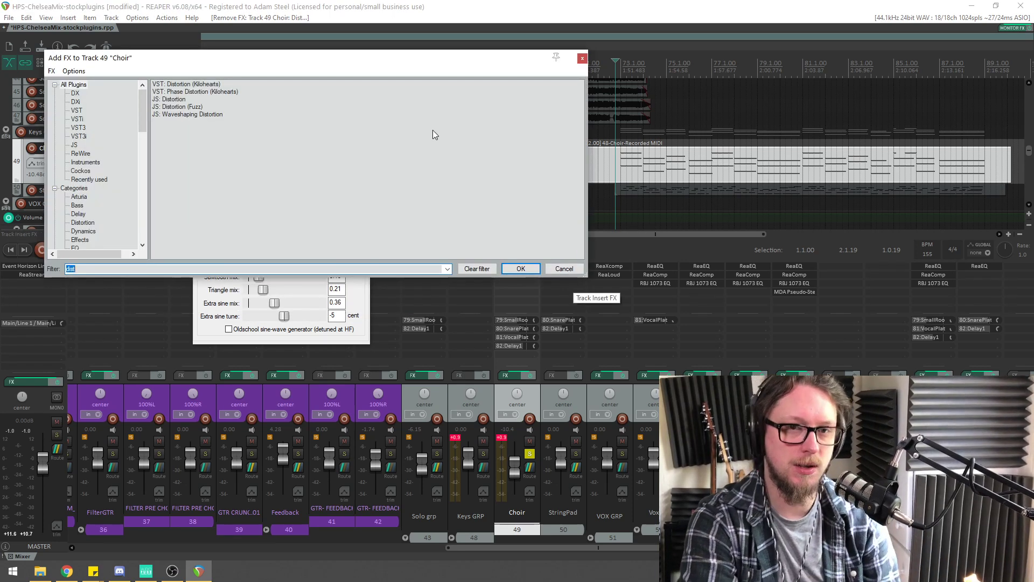
text(mda)
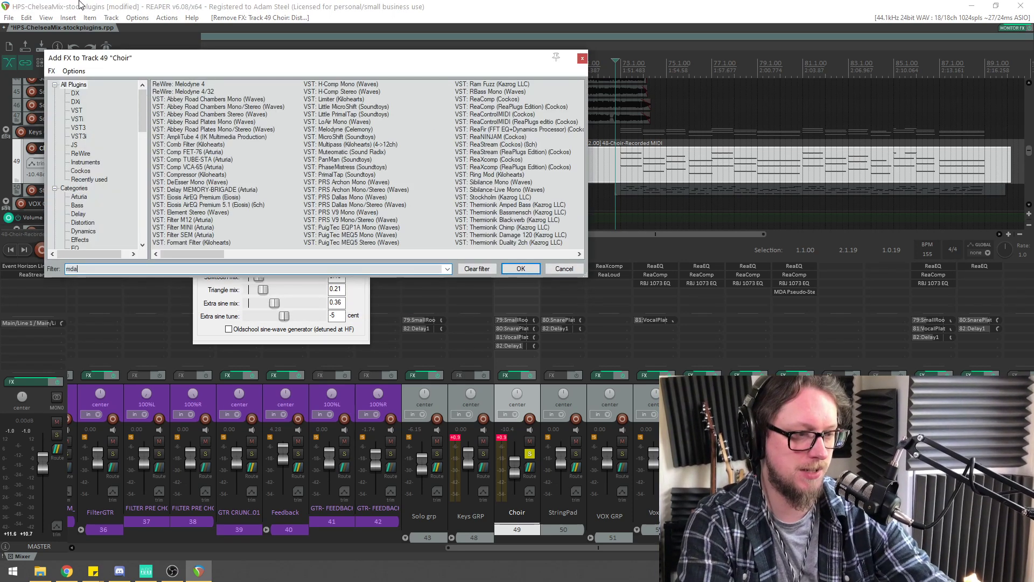
double_click(178, 84)
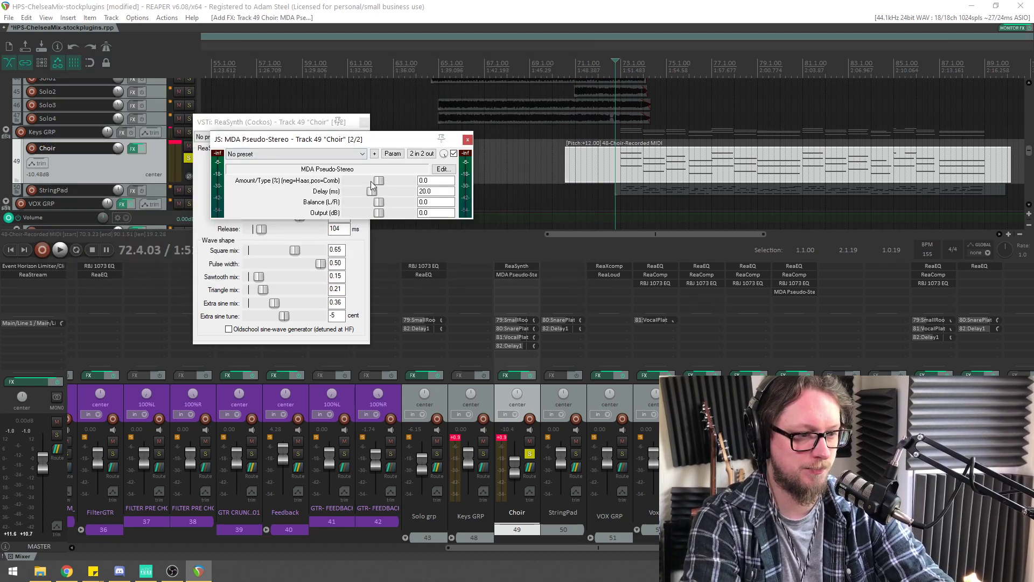
Set the MDA Pseudo-Stereo amount on the Choir track to 100 while auditioning
key(space)
drag(359, 143, 221, 141)
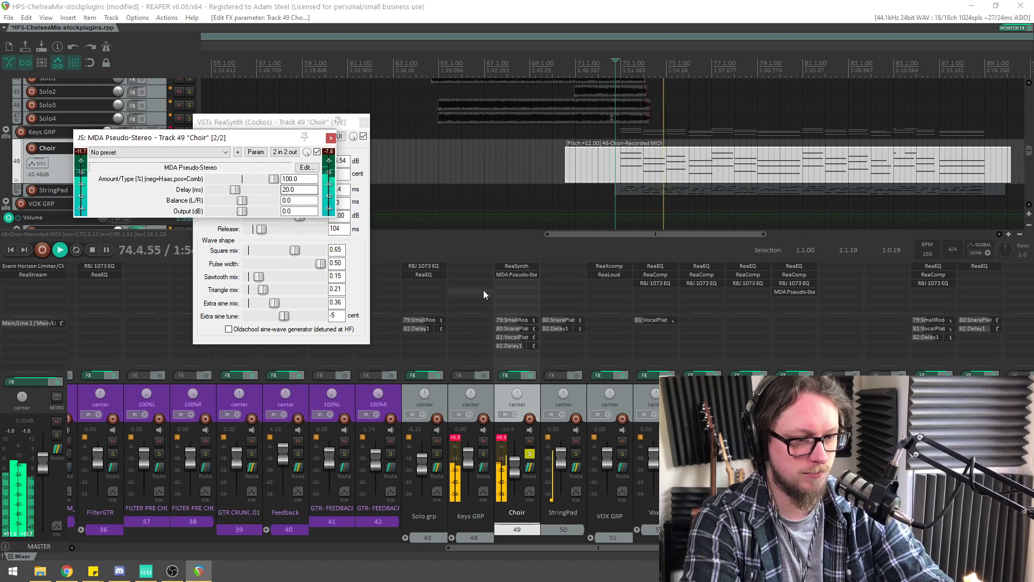
Add the JS: Convolution Amp/Cab Modeler to the Choir track, place it before MDA Pseudo-Stereo, and audition the sound
double_click(515, 282)
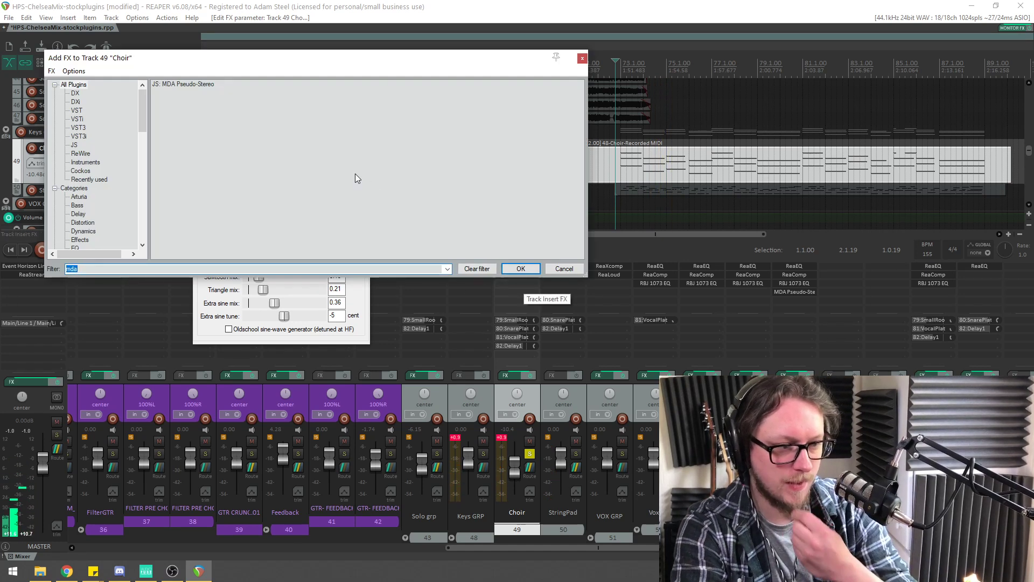
text(amp)
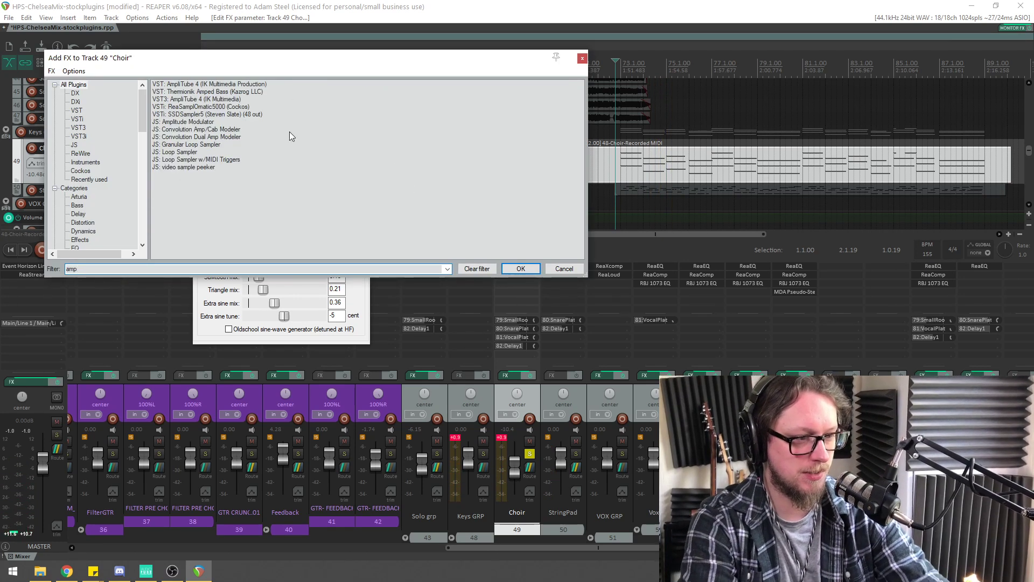
click(190, 131)
double_click(189, 132)
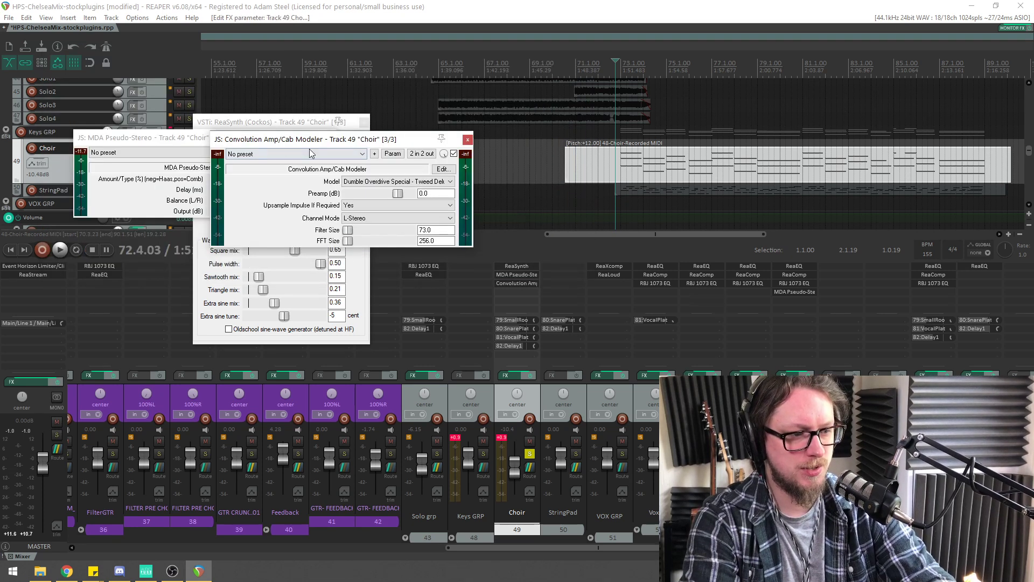
drag(316, 139, 245, 122)
drag(521, 286, 521, 275)
key(space)
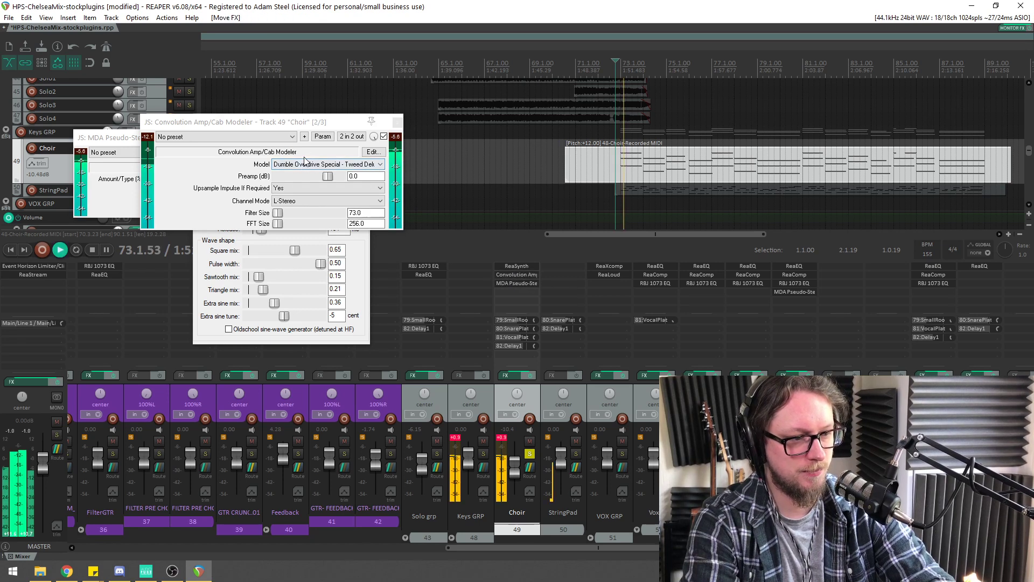
key(space)
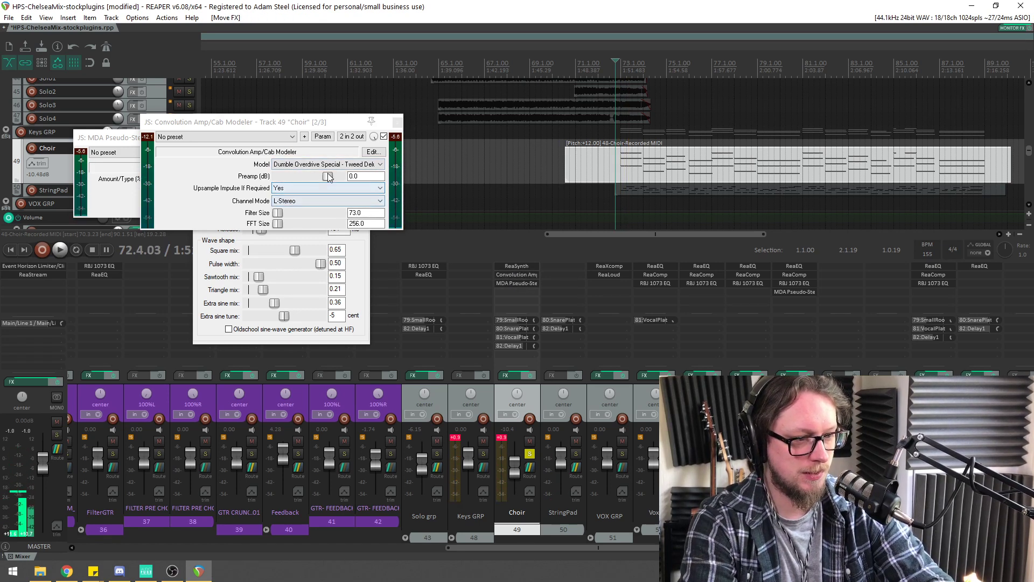
Set the Convolution Amp/Cab Modeler's preamp to 8.0 dB and lower the Choir track volume to -18.13 dB while auditioning
drag(330, 179, 332, 180)
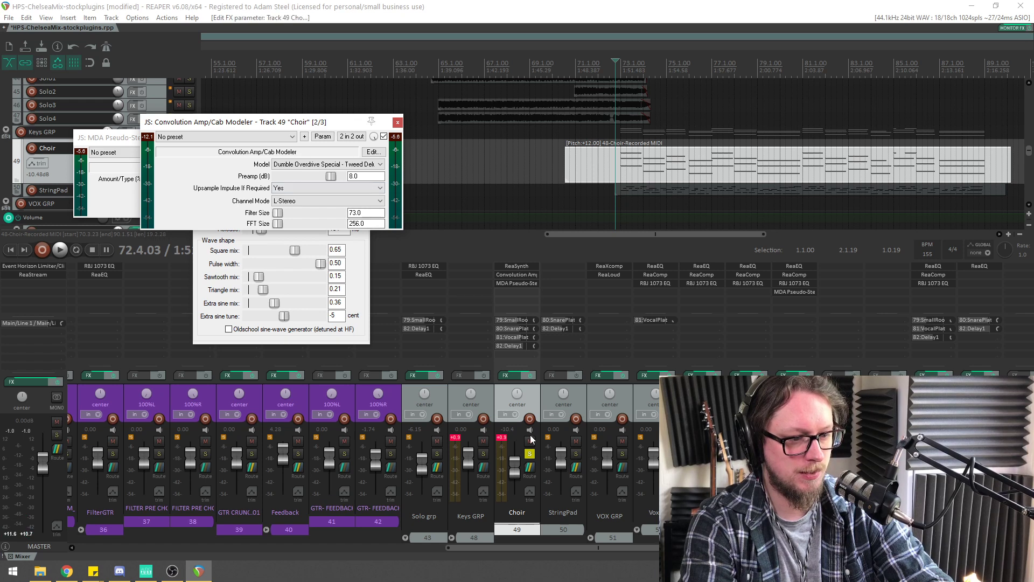
drag(515, 467, 515, 470)
key(space)
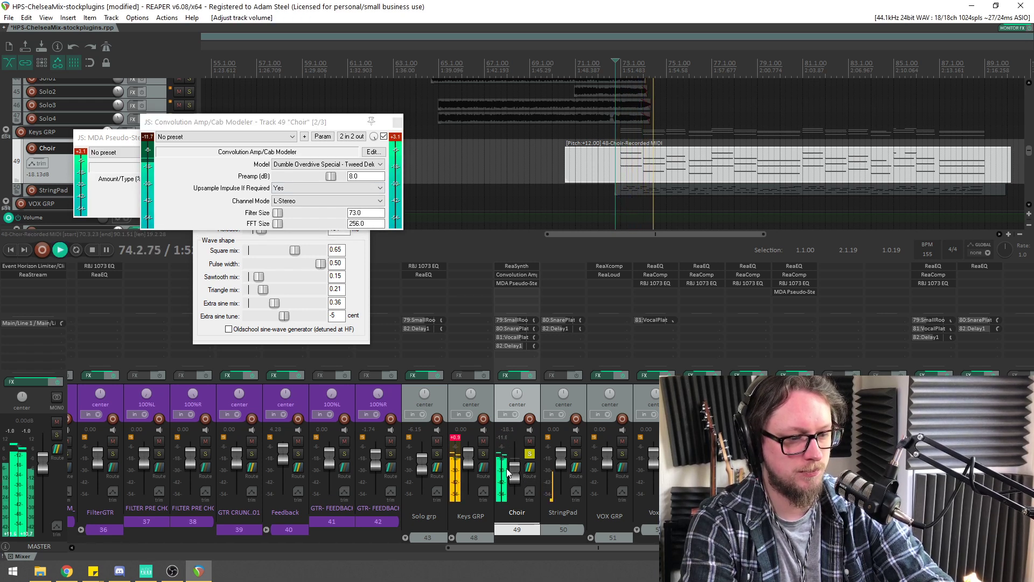
key(space)
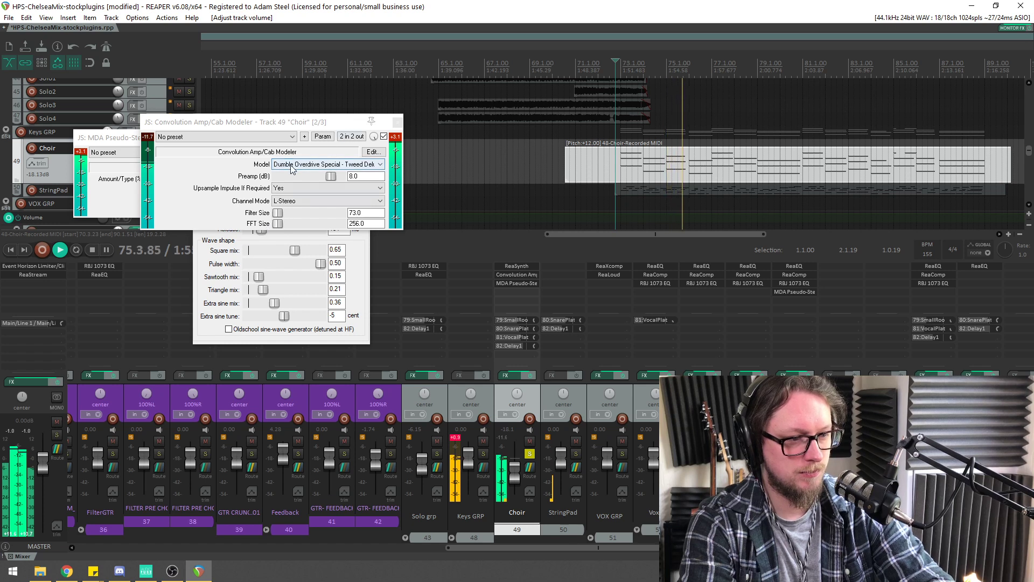
click(274, 163)
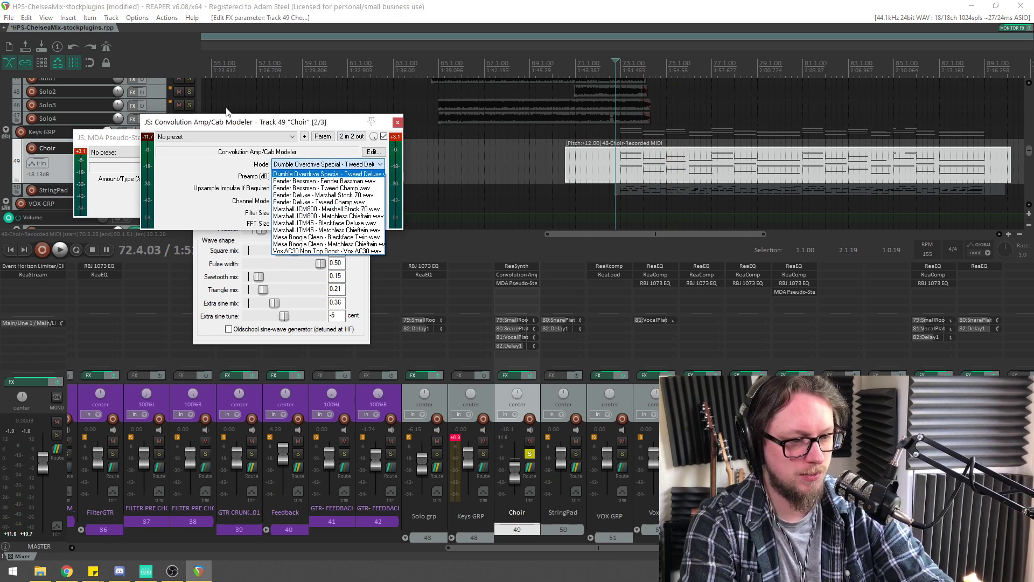
click(249, 164)
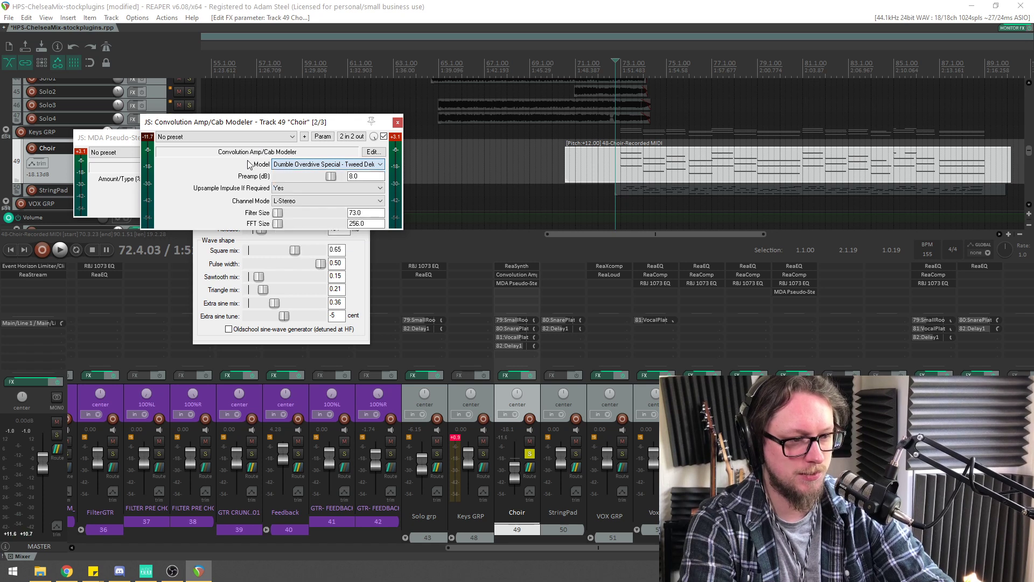
Lower the MDA Pseudo-Stereo output to -11.3 dB during playback
click(509, 284)
click(514, 283)
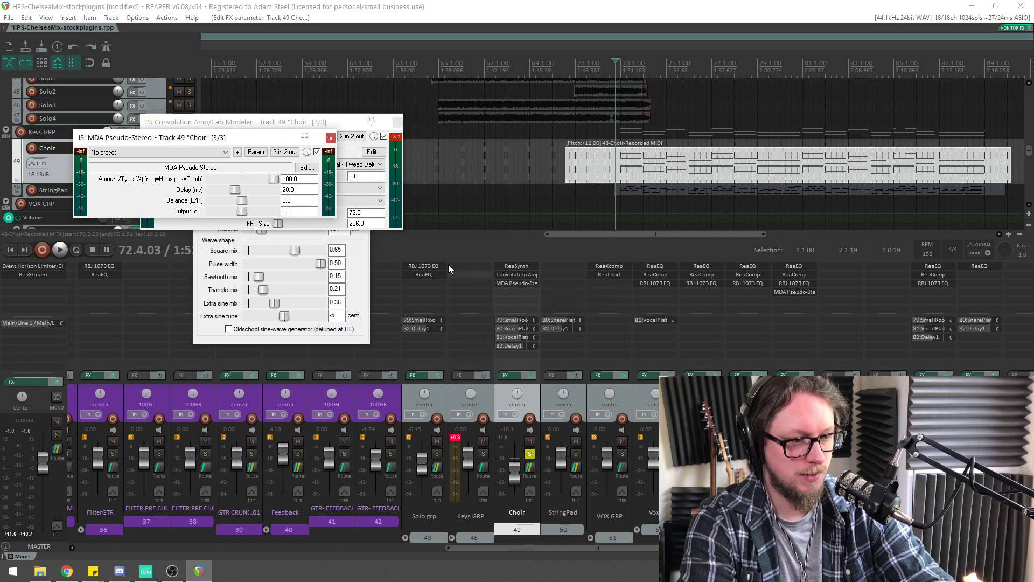
drag(230, 215, 223, 216)
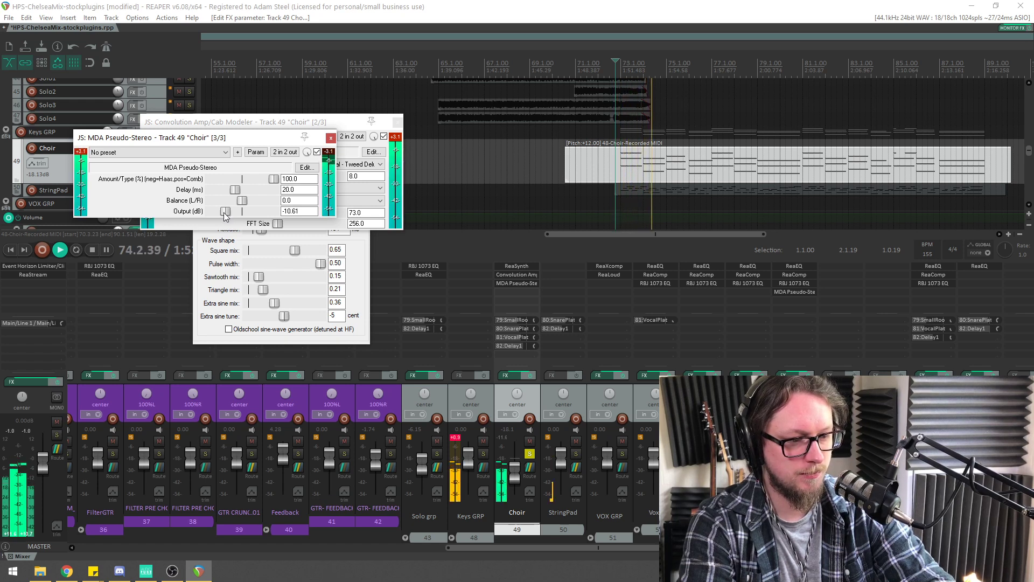
Add ReaEQ to the Choir track with a deep low-shelf cut, a -6 dB band at 480.4 Hz and a +4.4 dB high shelf at 6739.1 Hz
double_click(518, 294)
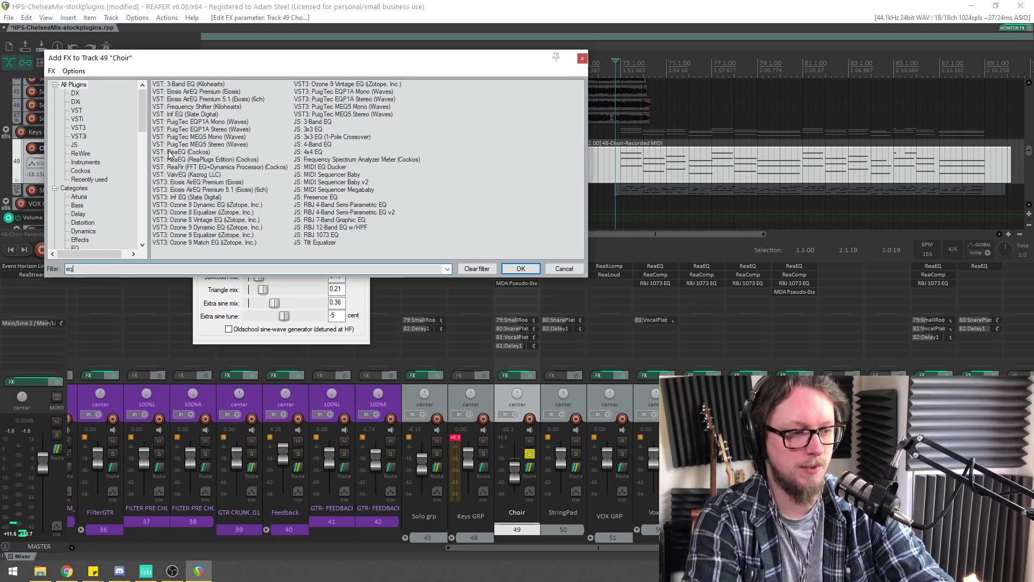
double_click(169, 152)
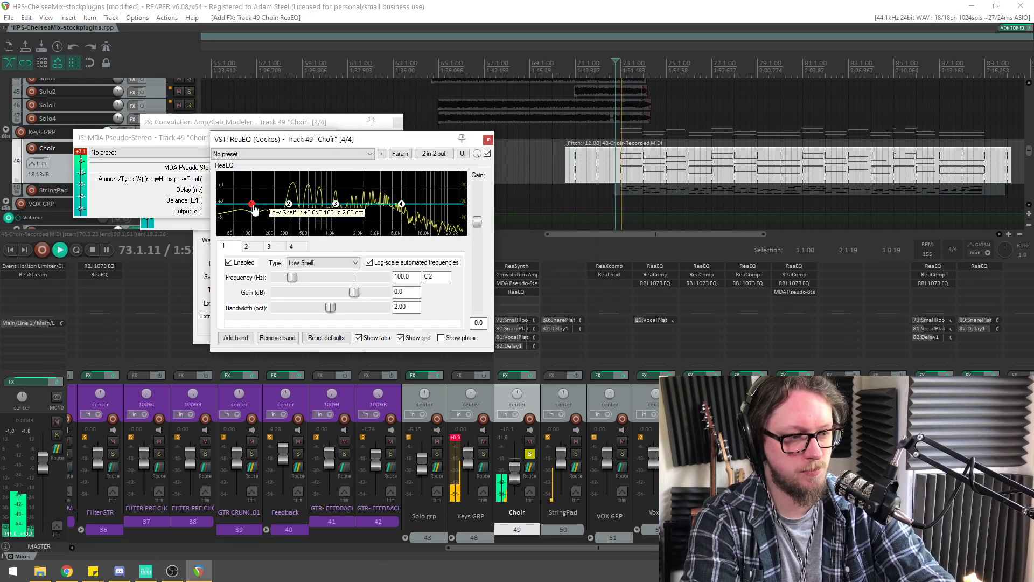
drag(252, 203, 254, 234)
drag(289, 204, 306, 221)
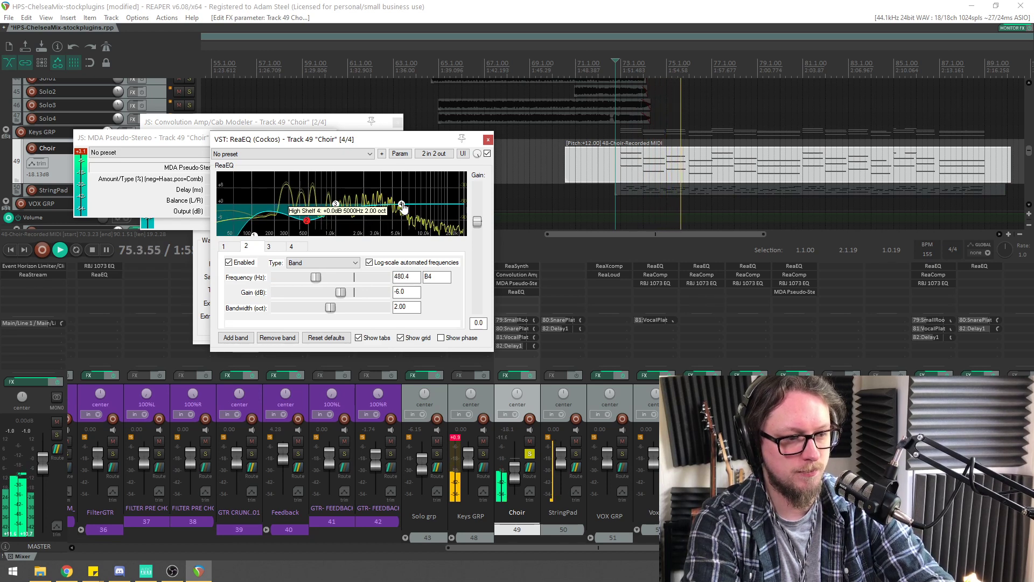
drag(401, 204, 414, 192)
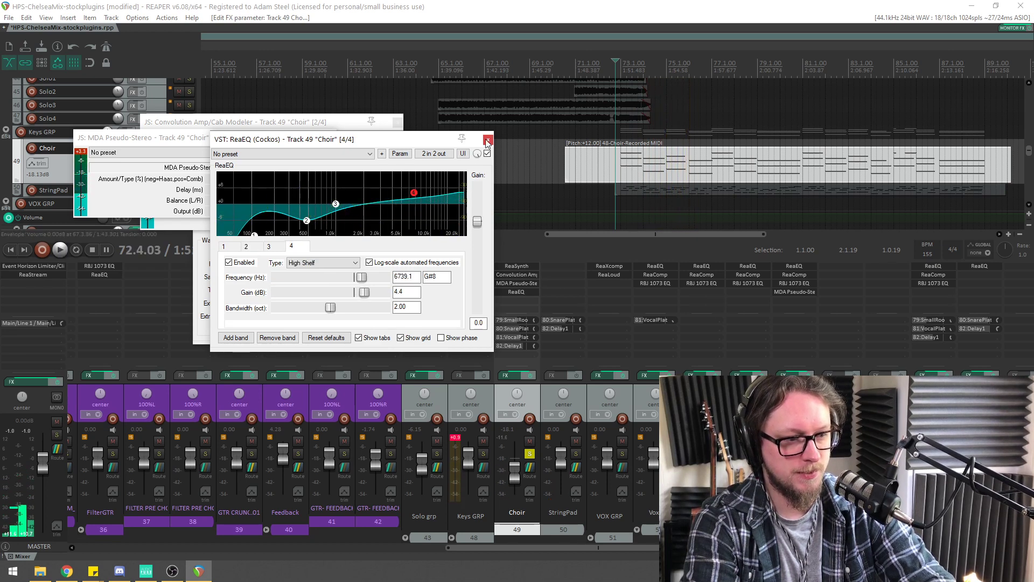
click(488, 140)
Add the JS: Delay (Floaty) effect to the Choir track after ReaEQ and start auditioning it
click(513, 301)
text(d)
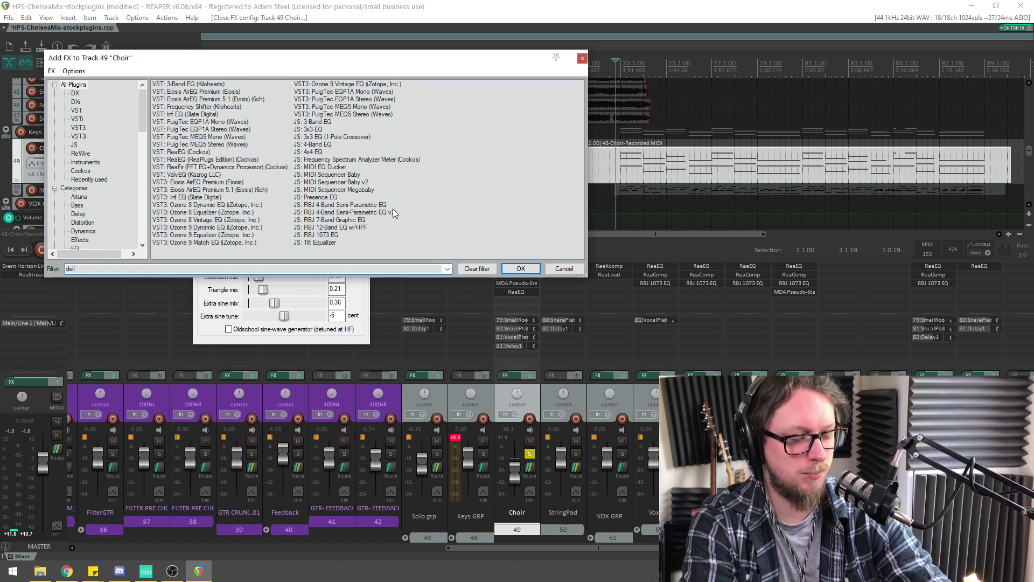
text(el)
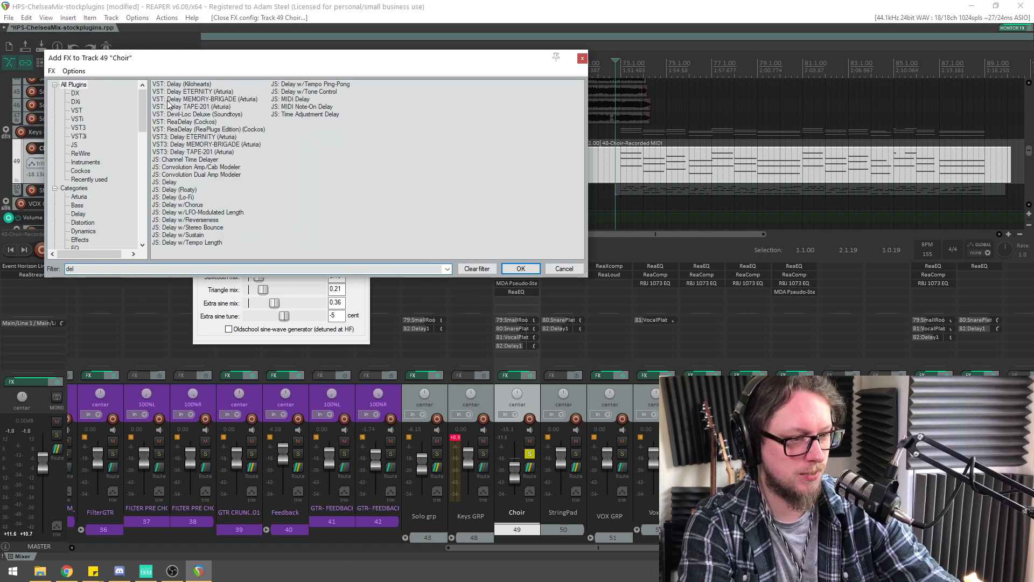
double_click(176, 191)
key(space)
drag(286, 135, 303, 151)
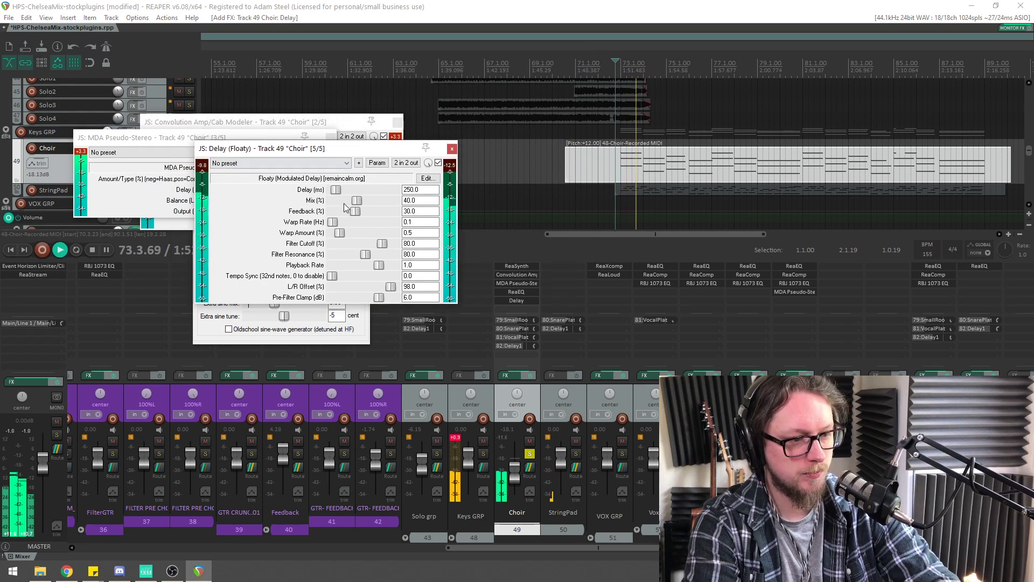
Set the Floaty delay's mix to 57%, feedback to 34% and tempo sync to 8 32nd notes while auditioning
drag(335, 189, 359, 212)
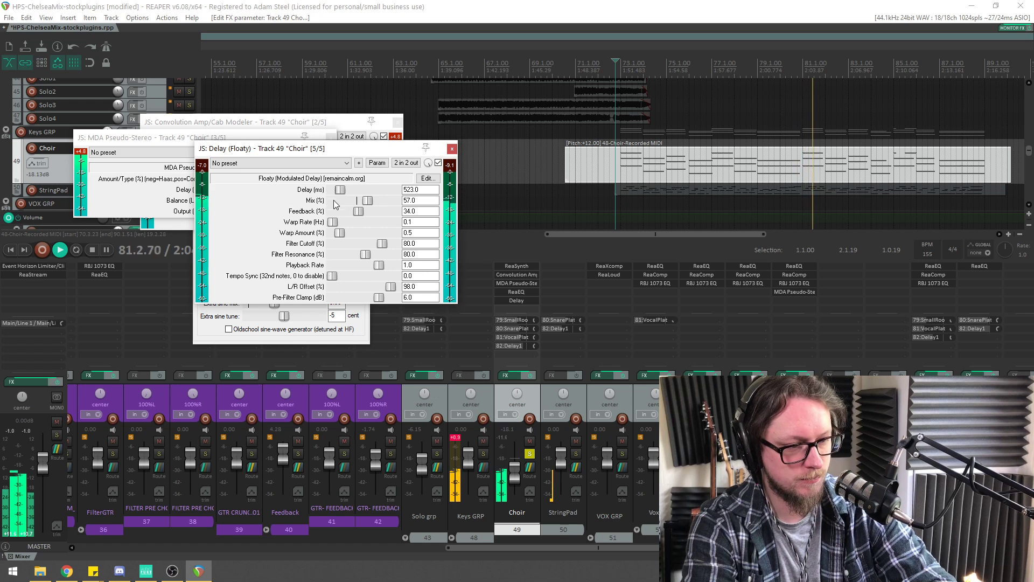
key(space)
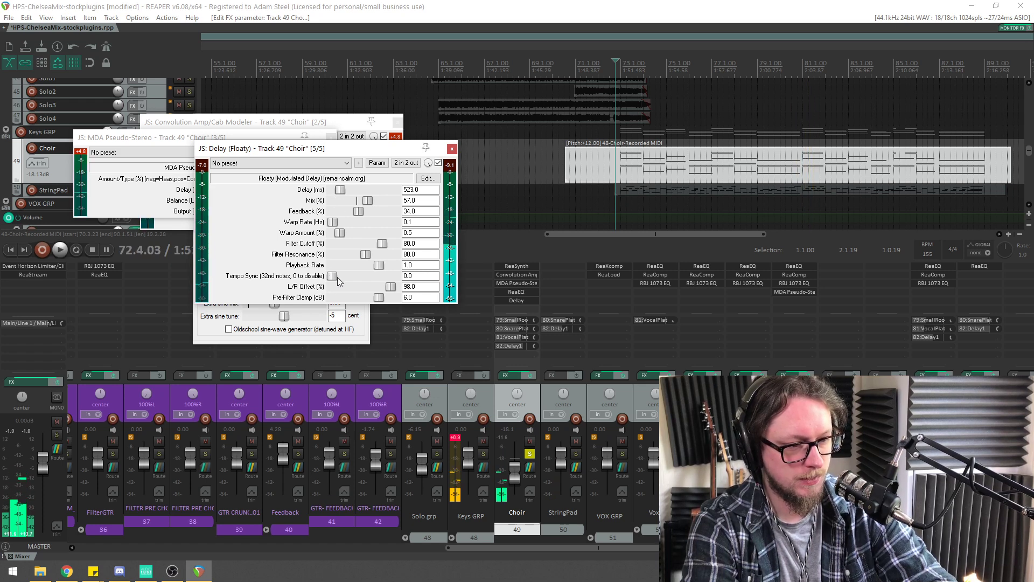
click(430, 276)
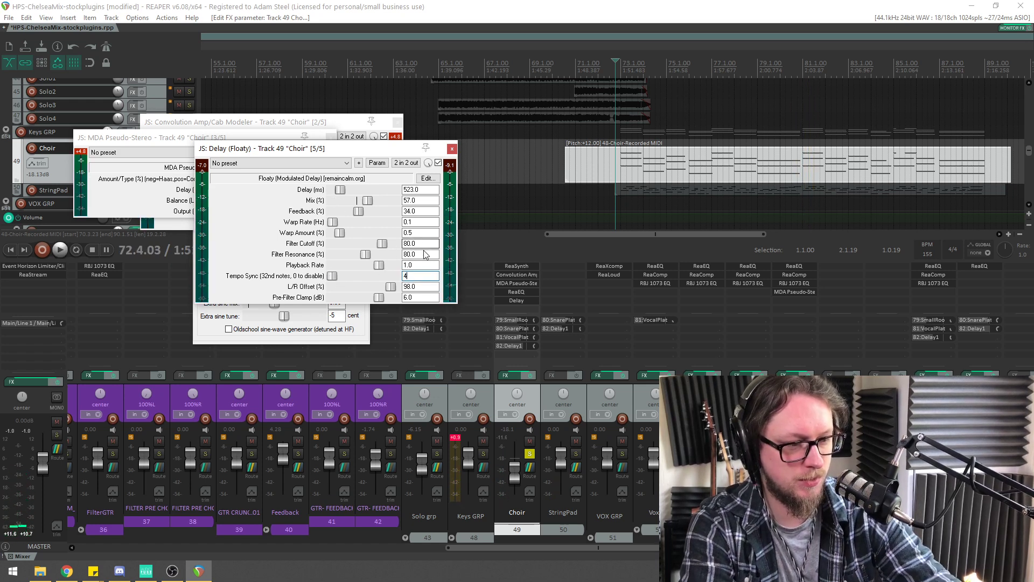
key(space)
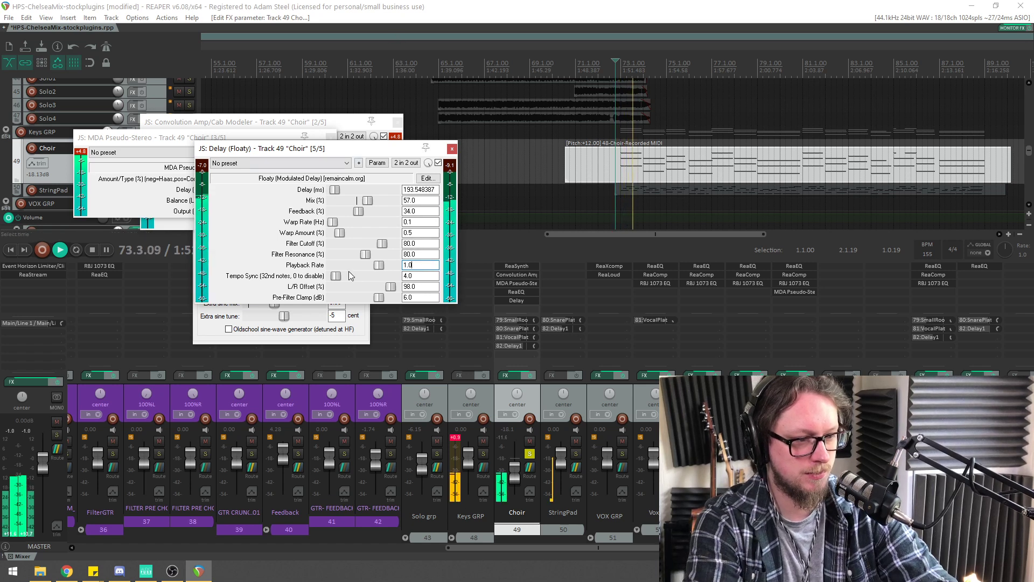
key(space)
key(Tab)
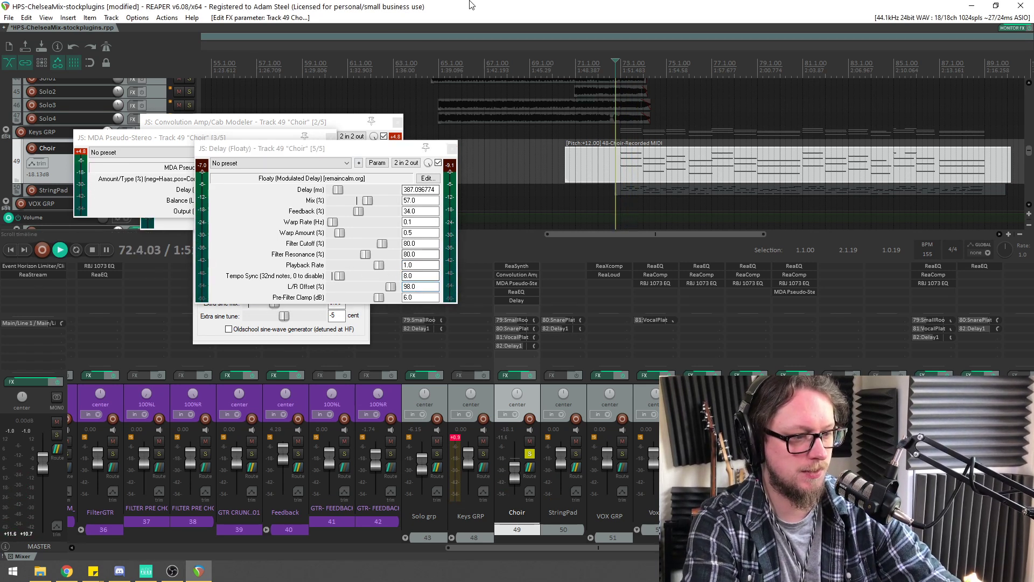
key(space)
drag(363, 157, 392, 190)
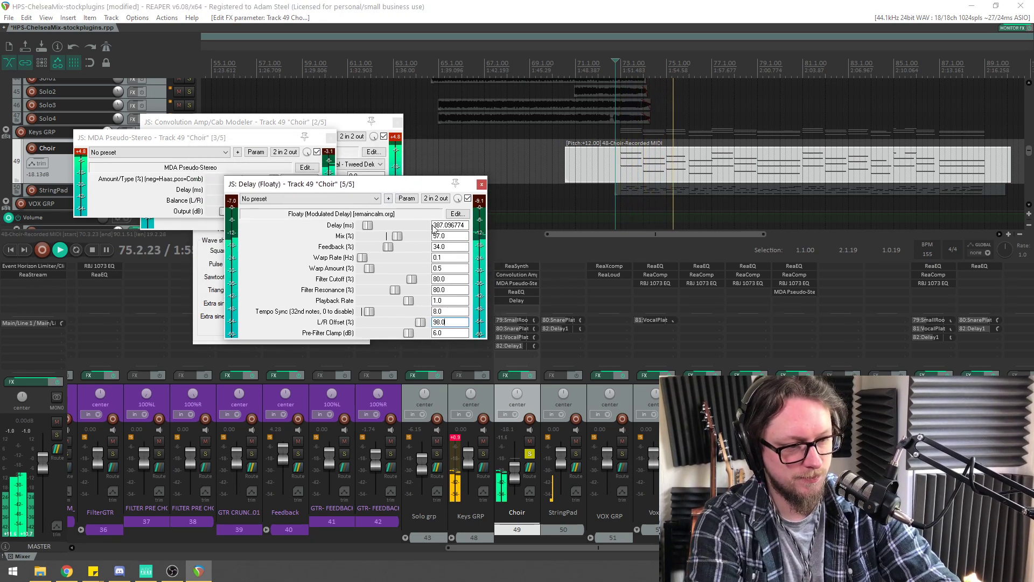
click(482, 184)
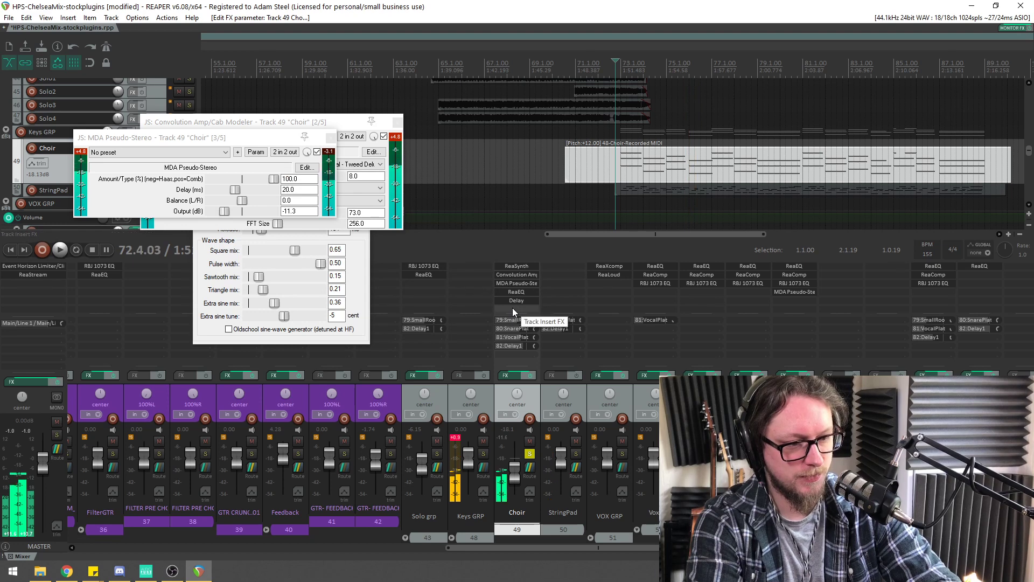
Add the JS: MIDI Arpeggiator to the Choir track and move it ahead of ReaSynth
double_click(512, 308)
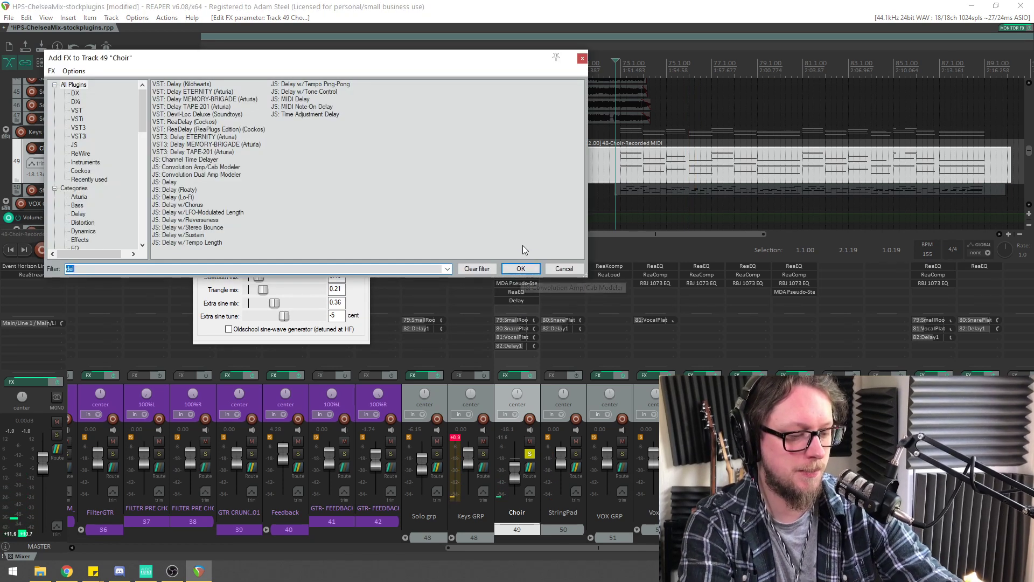
text(ar)
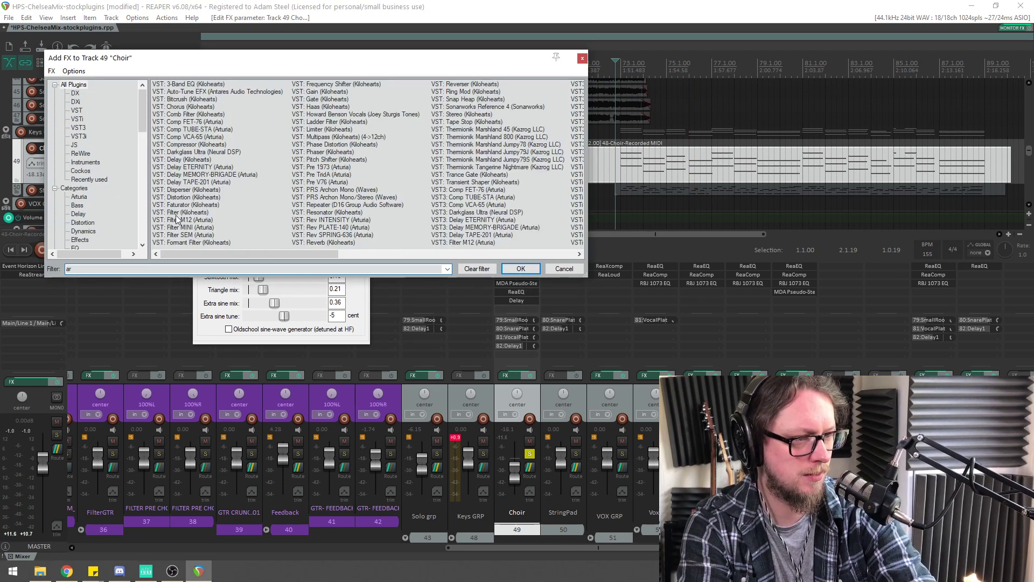
text(p)
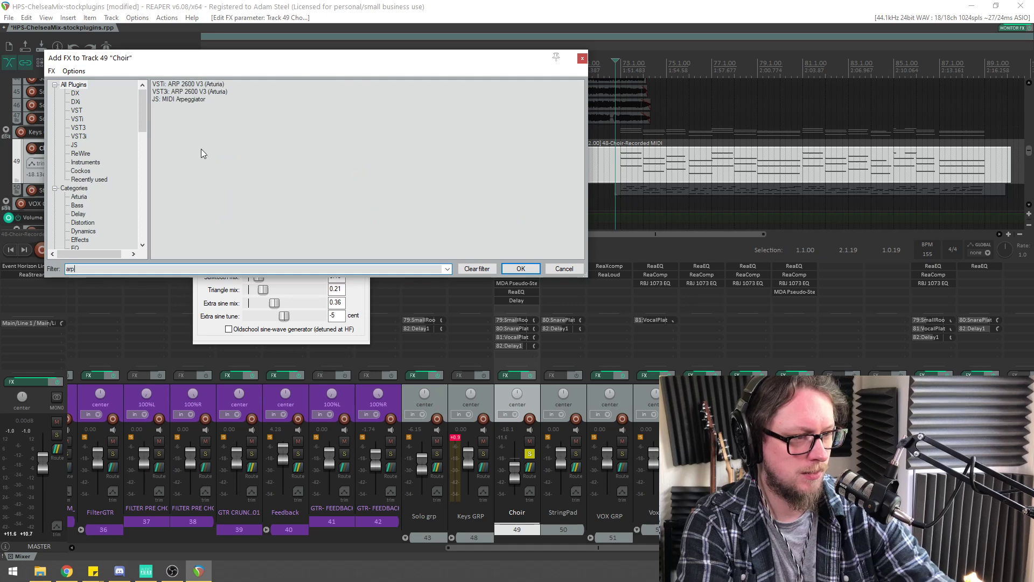
double_click(173, 99)
drag(522, 291, 521, 266)
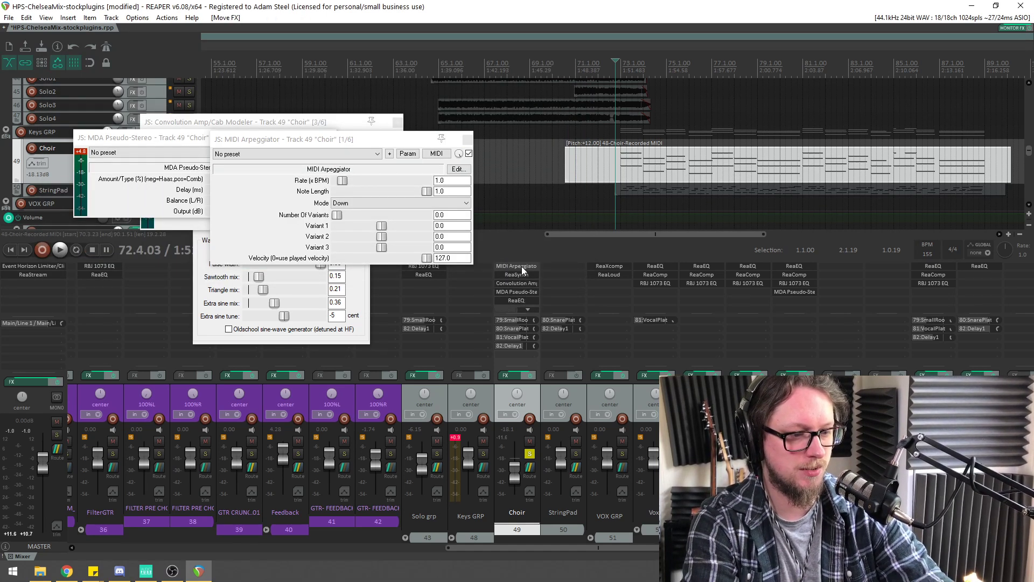
Set the MIDI Arpeggiator's rate to 4.0 and note length to 0.901 during playback
key(space)
drag(337, 140, 397, 155)
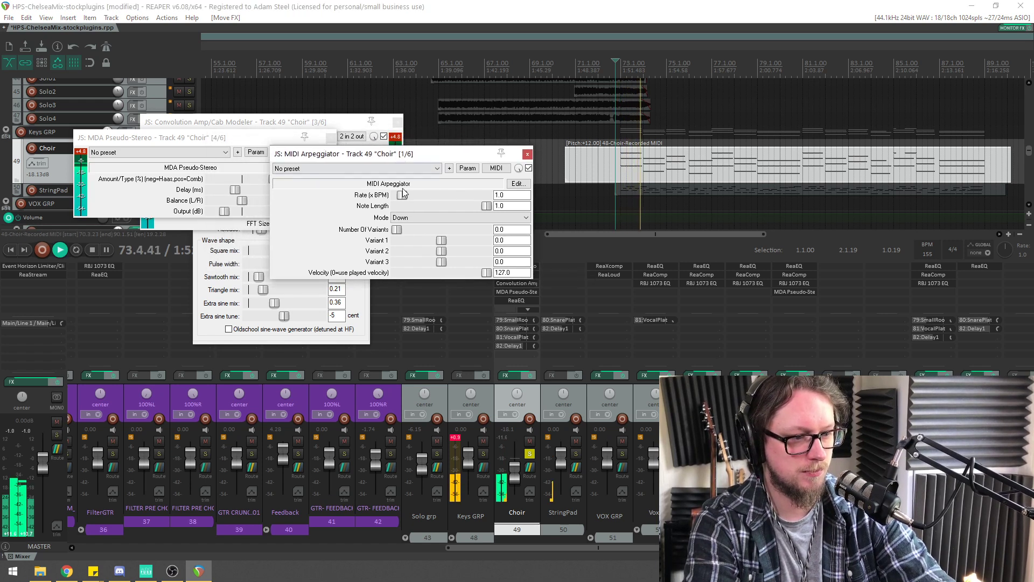
drag(404, 197, 420, 201)
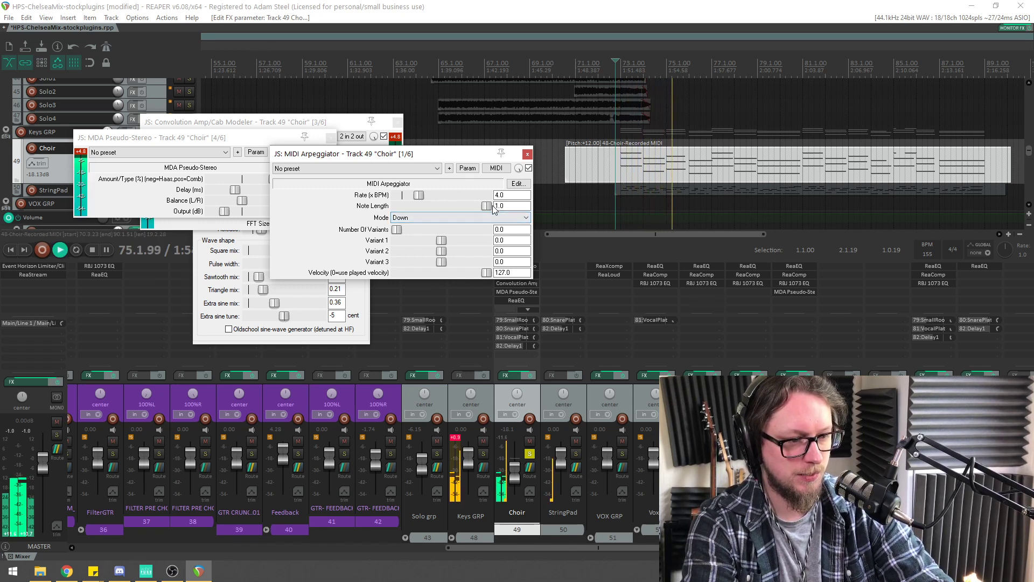
drag(483, 205, 469, 206)
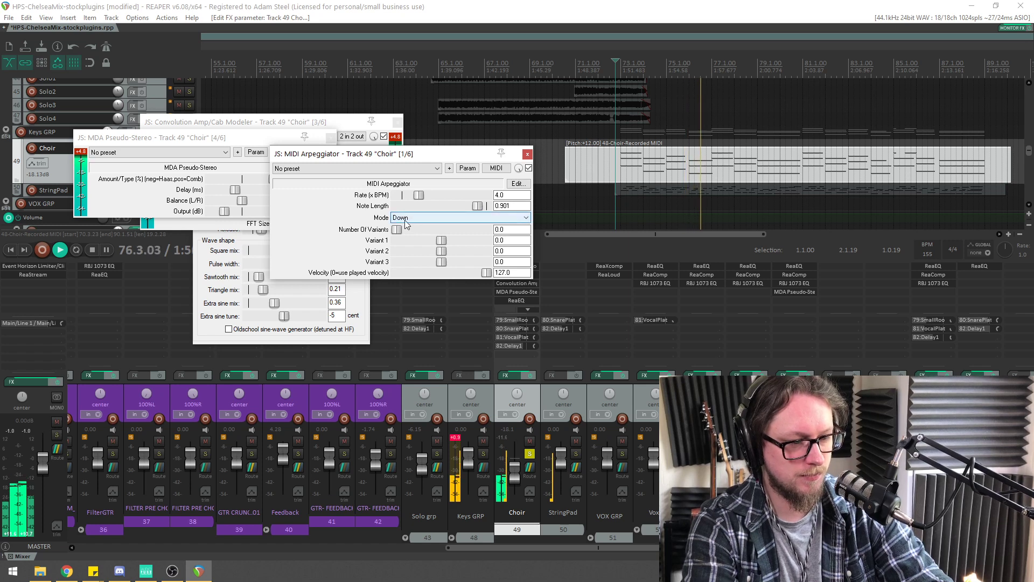
drag(377, 153, 298, 112)
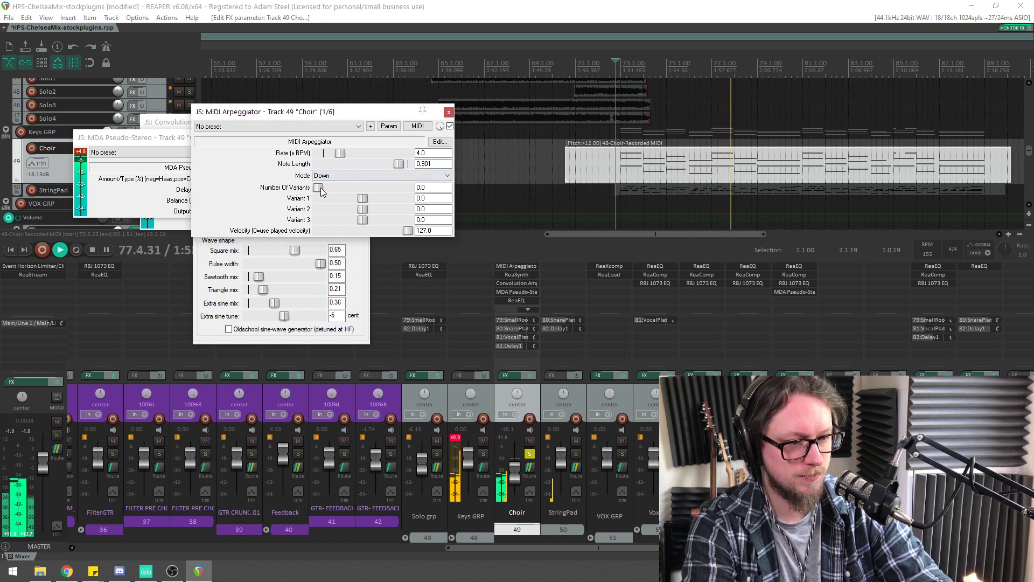
Set the MIDI Arpeggiator's number of variants to 1.0, variant 1 to 12.0 and variant 2 to 7.0
drag(318, 187, 369, 209)
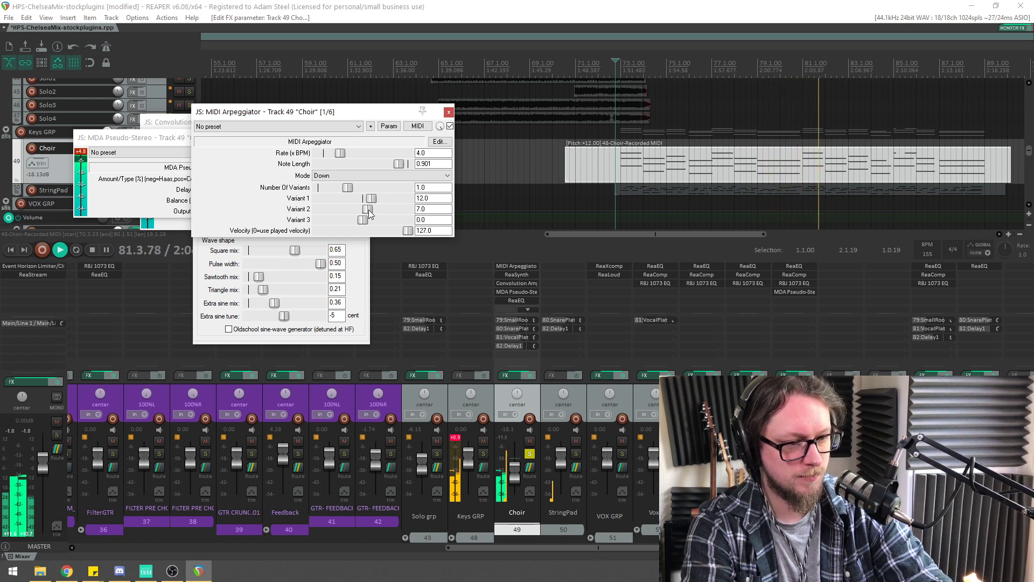
drag(362, 113, 304, 135)
Shorten the Choir track's ReaSynth envelope to 12.5 ms attack, 236 ms decay and 37 ms release while auditioning
click(525, 275)
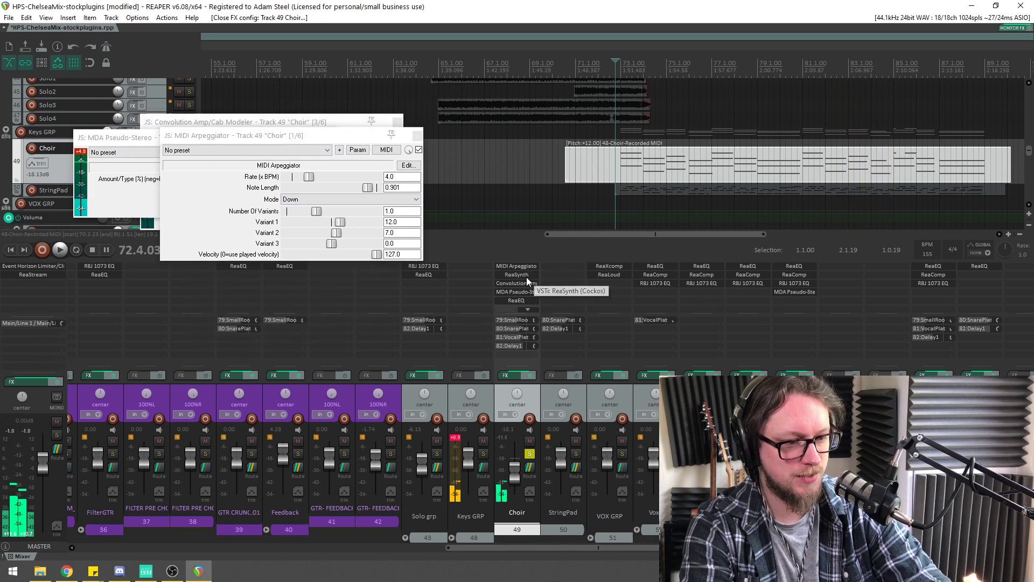
click(526, 277)
key(space)
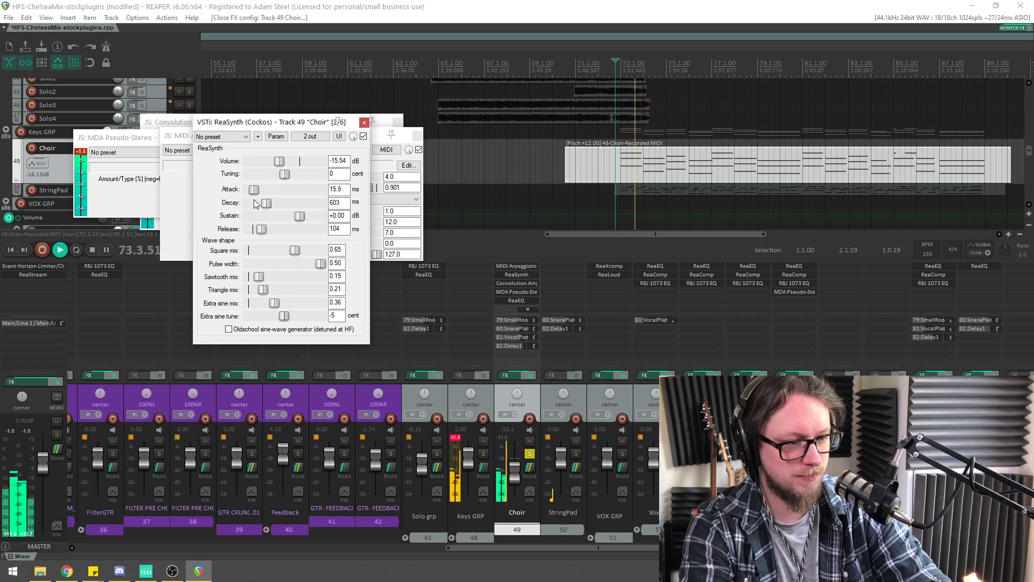
drag(254, 199, 257, 229)
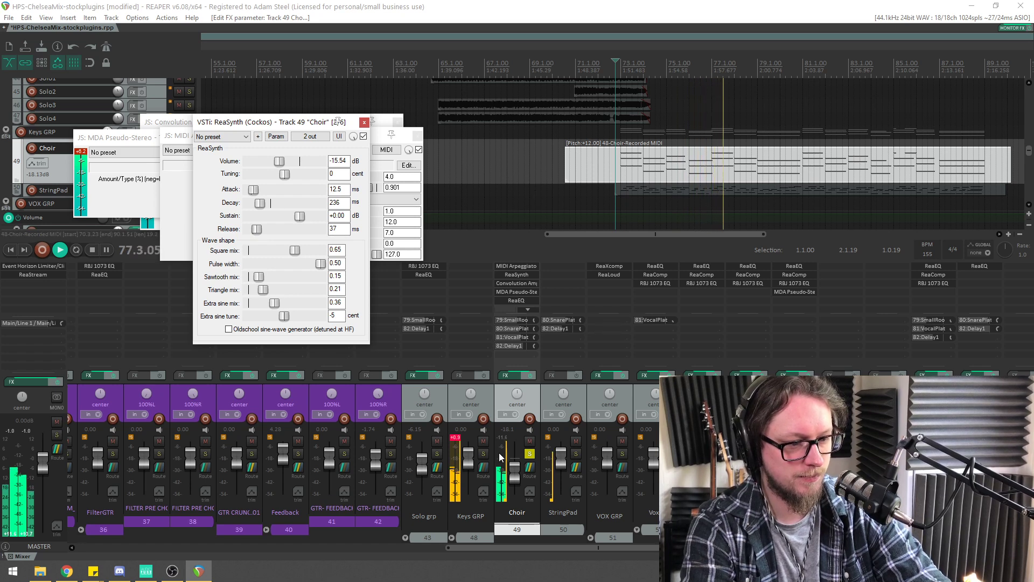
key(space)
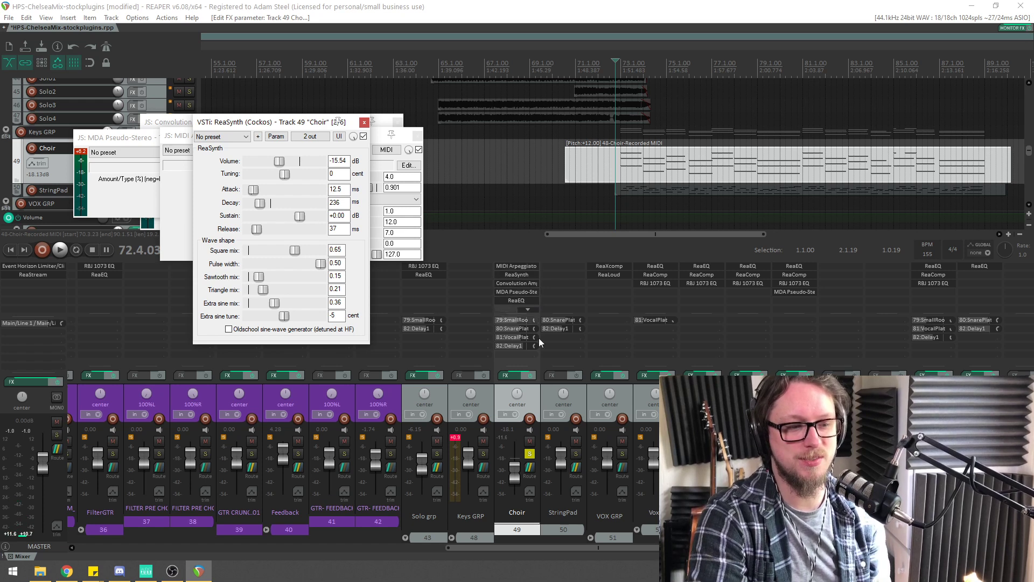
Unsolo the Choir track and raise its volume to -9.86 dB while the full mix plays
click(531, 453)
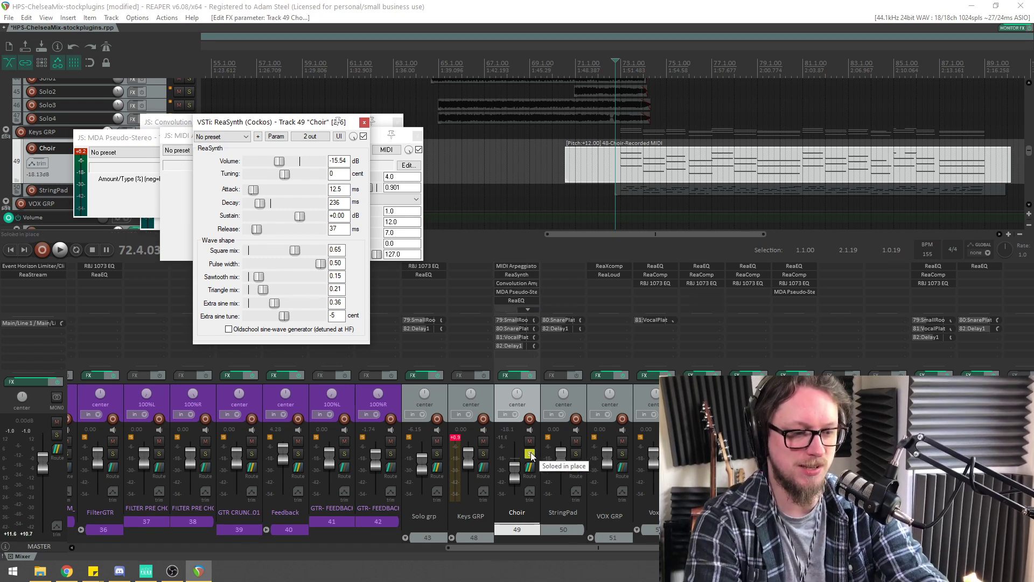
key(space)
drag(515, 473, 514, 469)
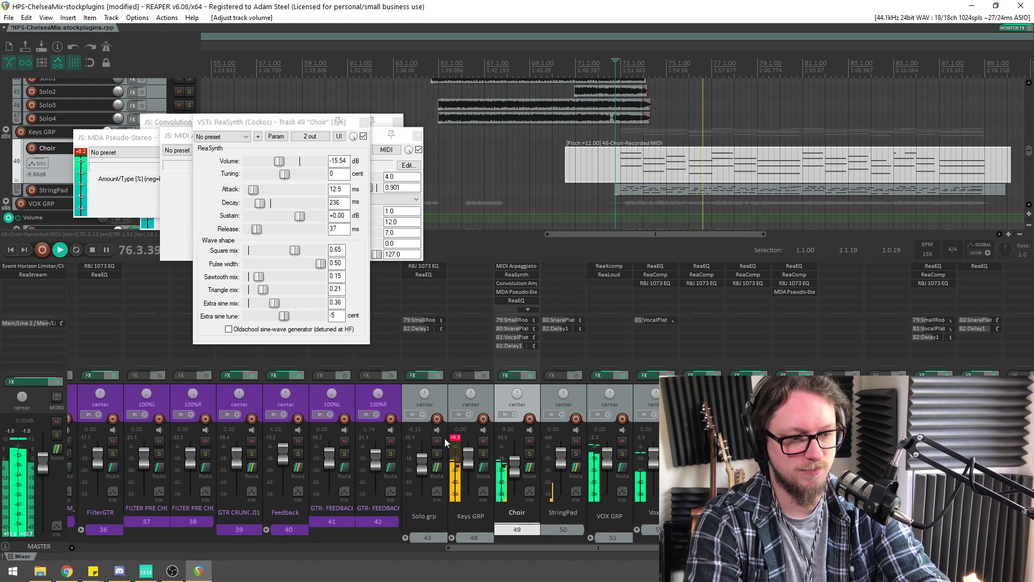
Close the Choir track's open effect windows and stop playback after listening to the full mix
click(364, 122)
click(417, 134)
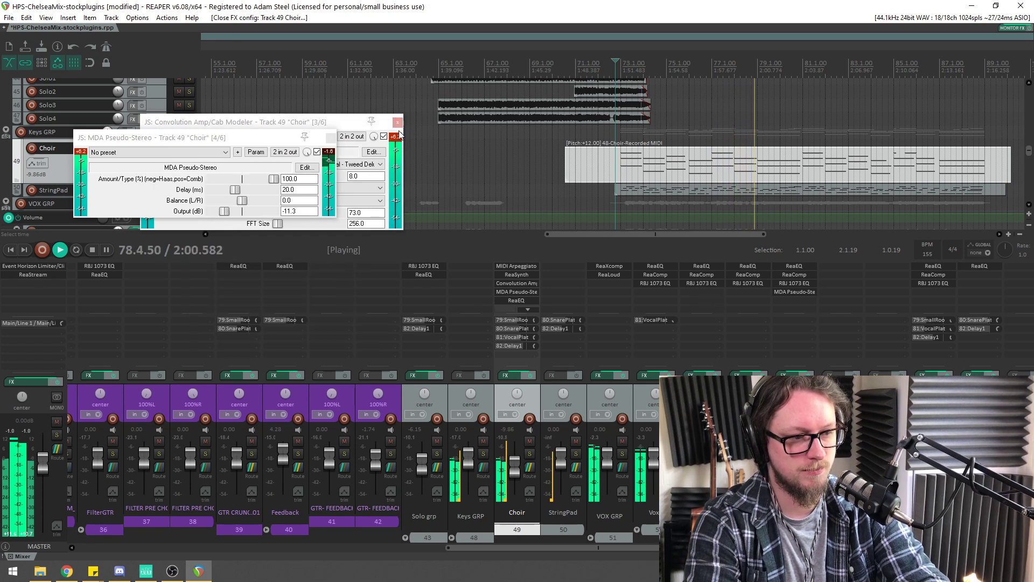
click(397, 122)
click(330, 138)
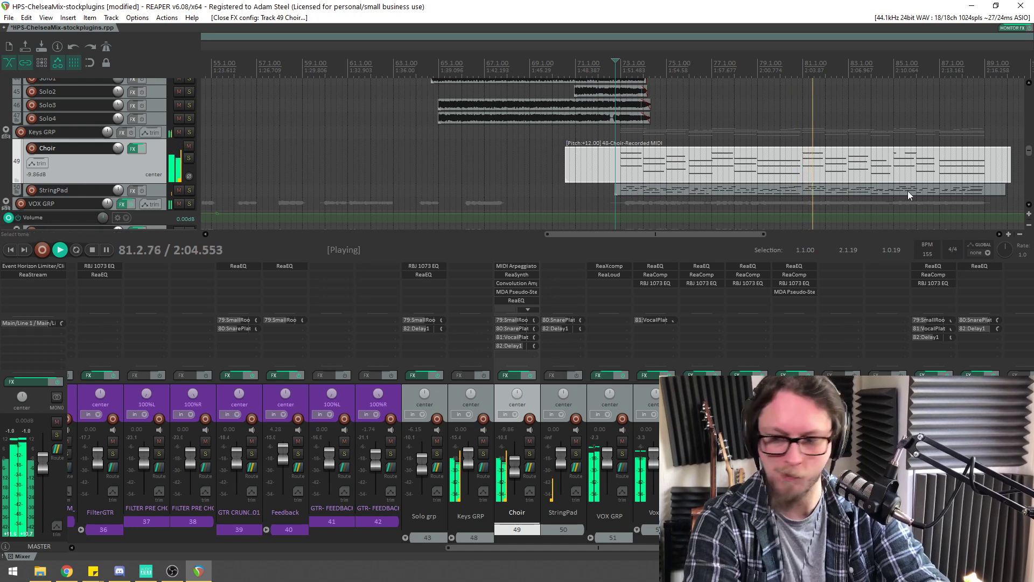
key(space)
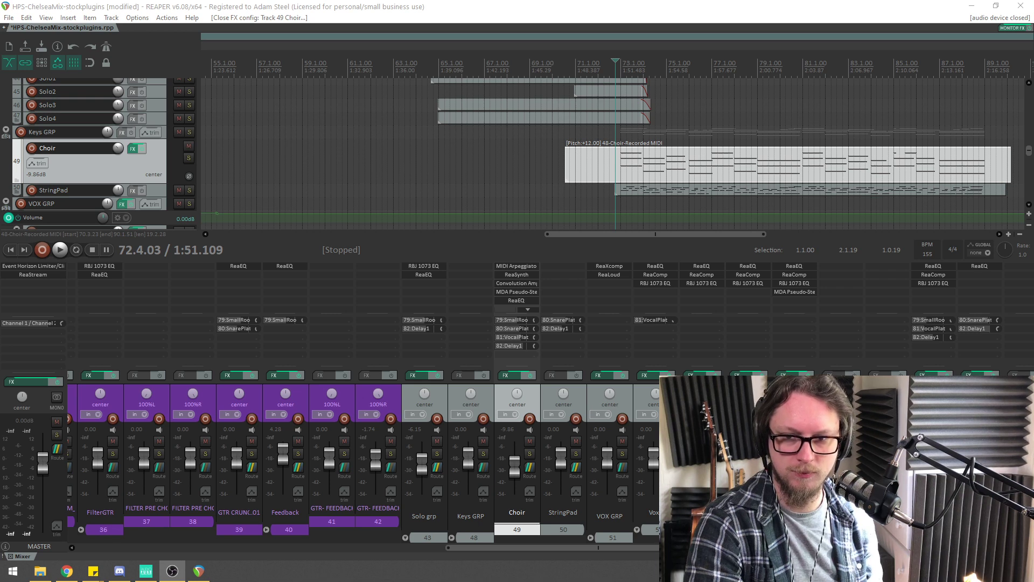
Return to REAPER and solo the Choir track during playback
key(alt+Tab)
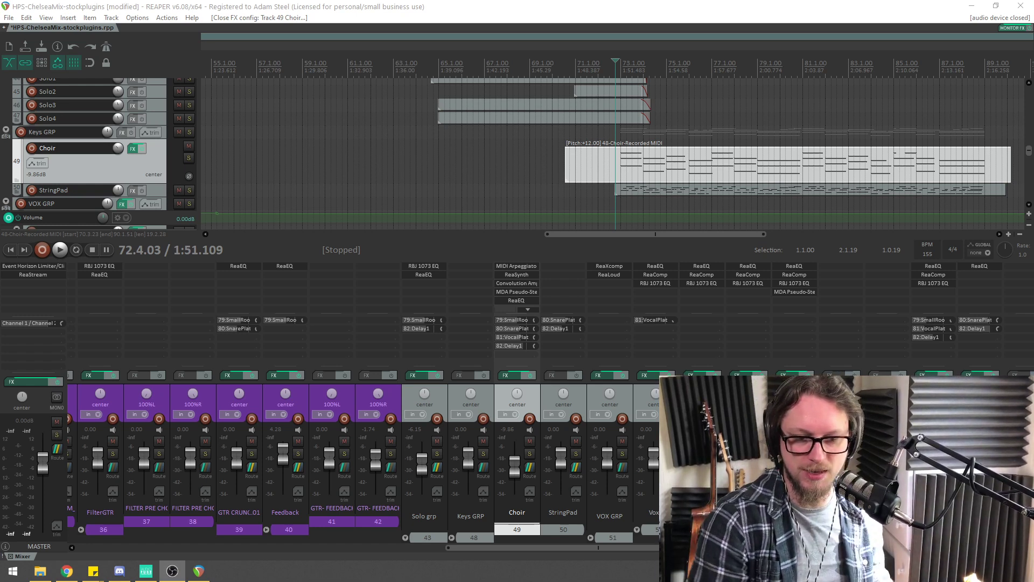
click(653, 5)
scroll(707, 176, up, 2)
scroll(707, 176, down, 2)
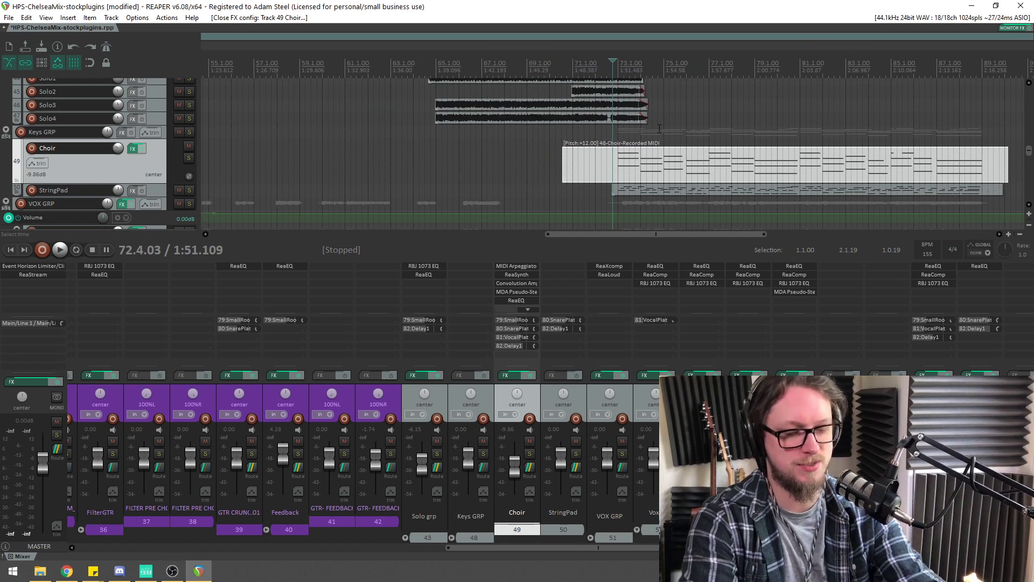
key(space)
click(529, 454)
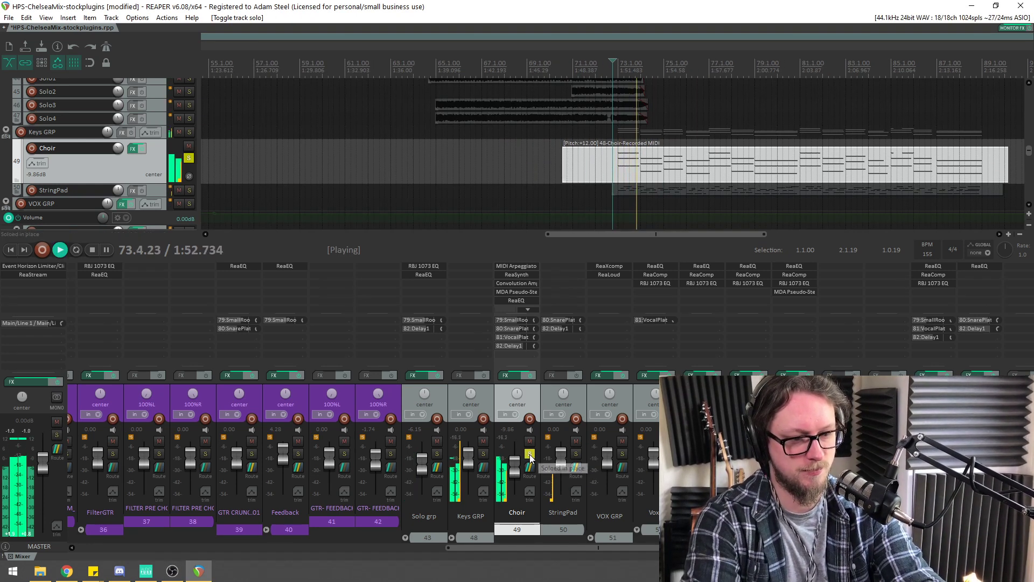
Narrow band 3 of the Choir track's ReaEQ and cut the mids with it, and set band 2 to 435.4 Hz and -7.8 dB
scroll(505, 283, down, 1)
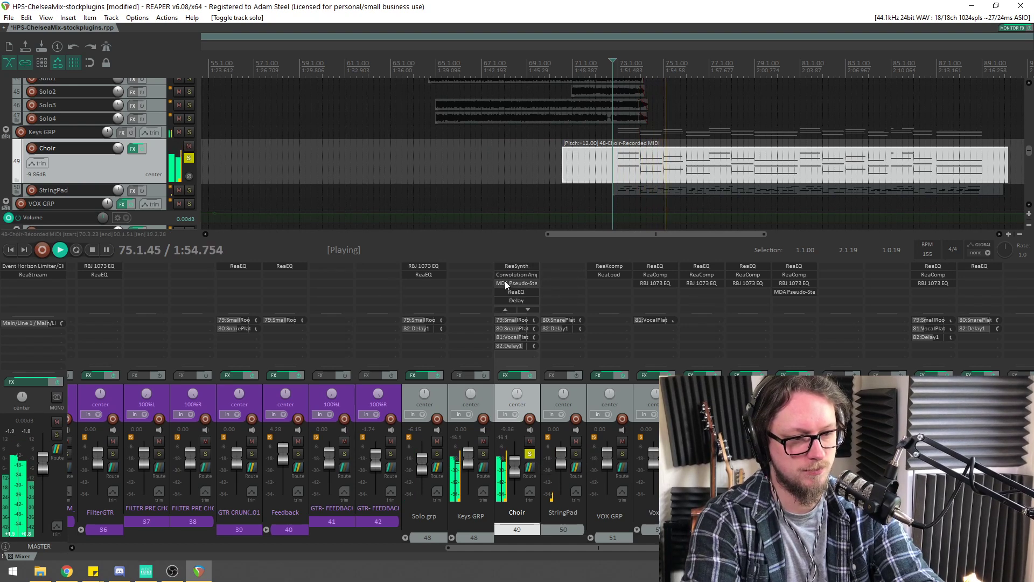
scroll(509, 291, down, 1)
click(512, 283)
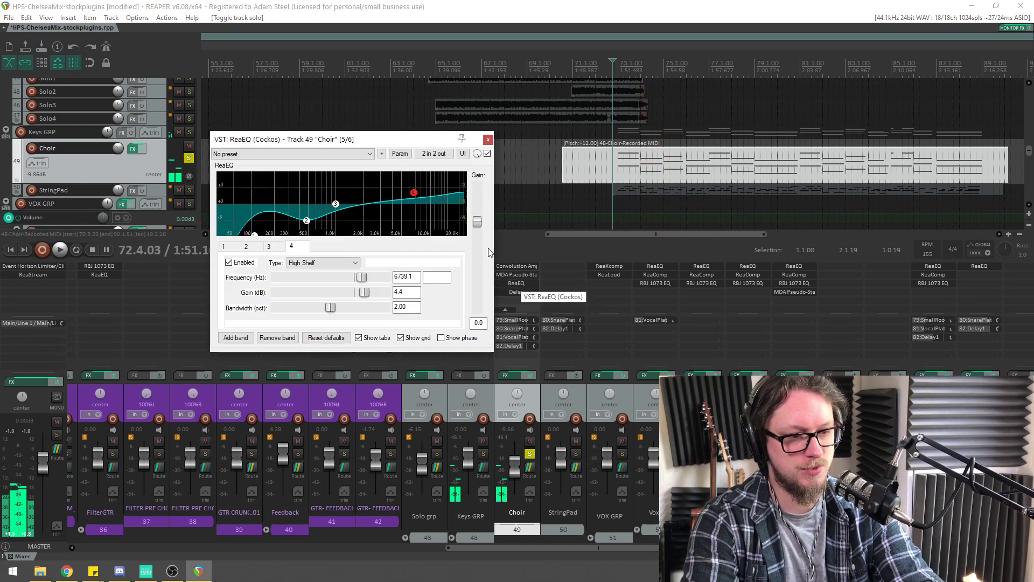
click(336, 204)
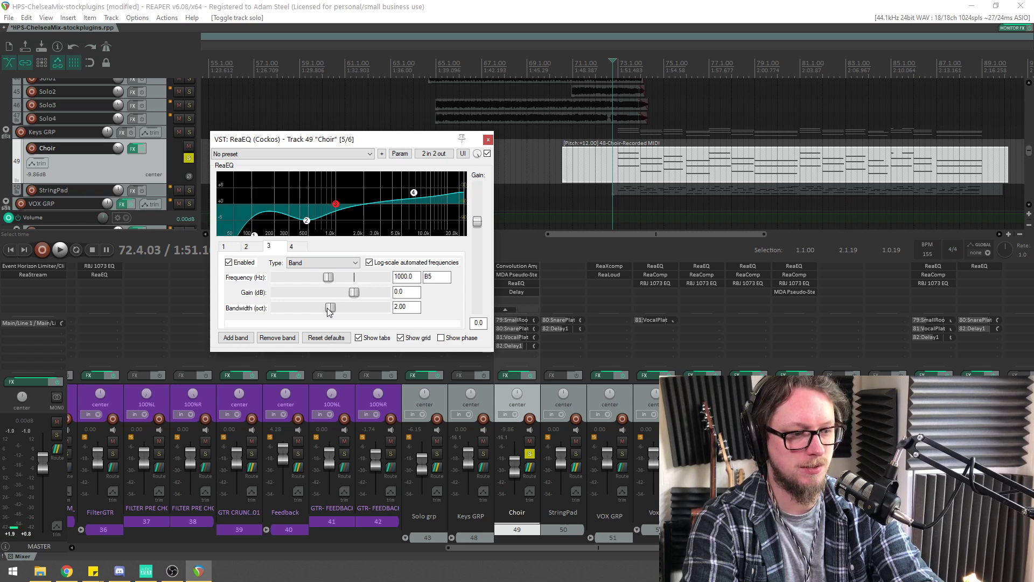
drag(328, 309, 306, 308)
key(space)
drag(336, 205, 302, 225)
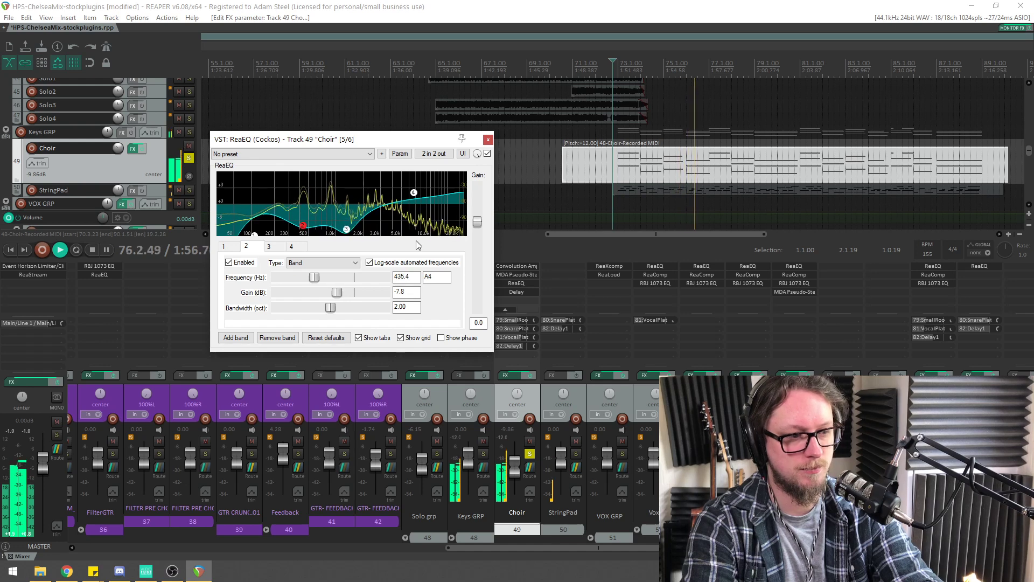
Unsolo the Choir track and close its ReaEQ to hear the sound in the full mix
click(529, 453)
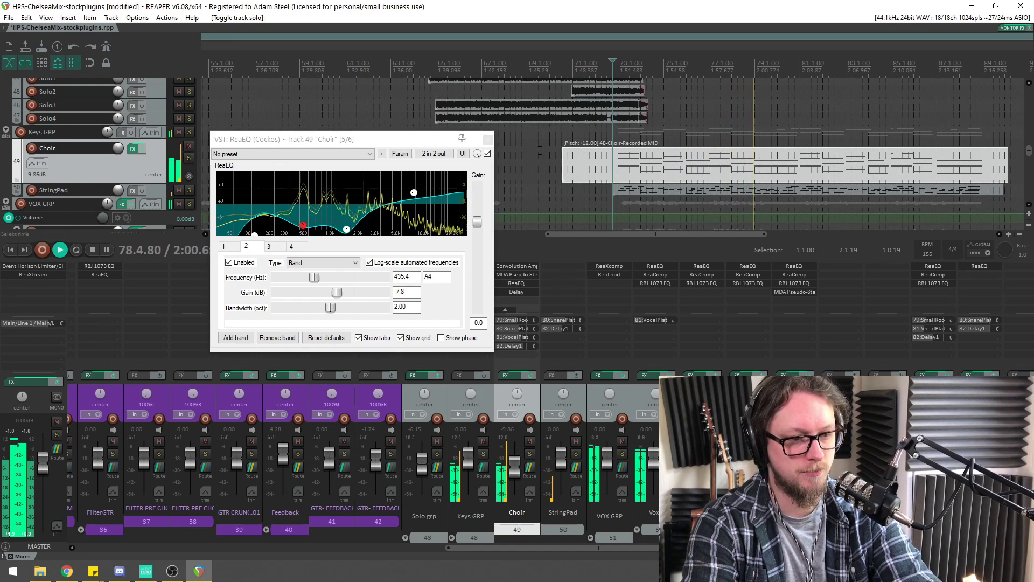
click(487, 139)
scroll(526, 151, down, 2)
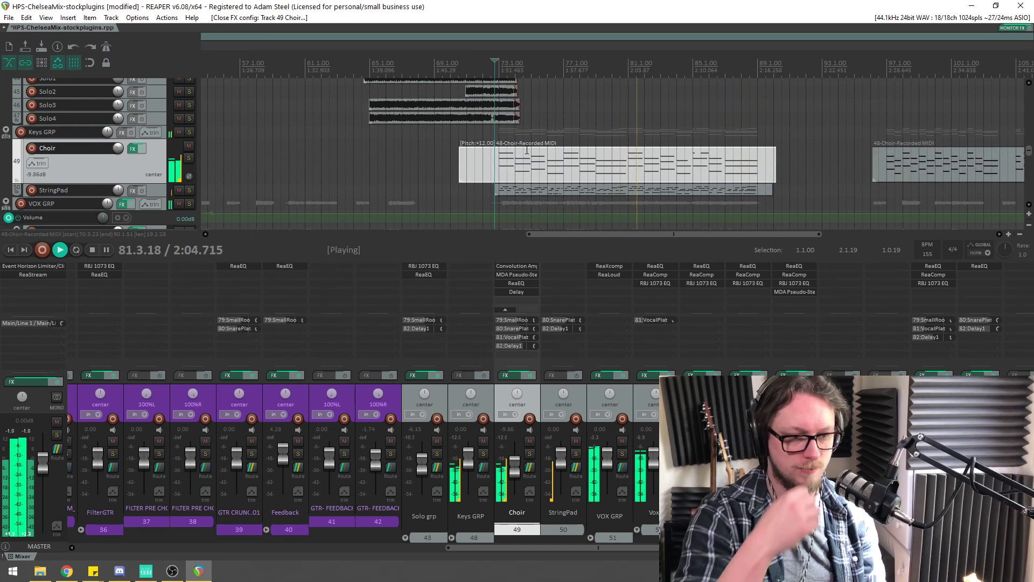
scroll(609, 162, up, 3)
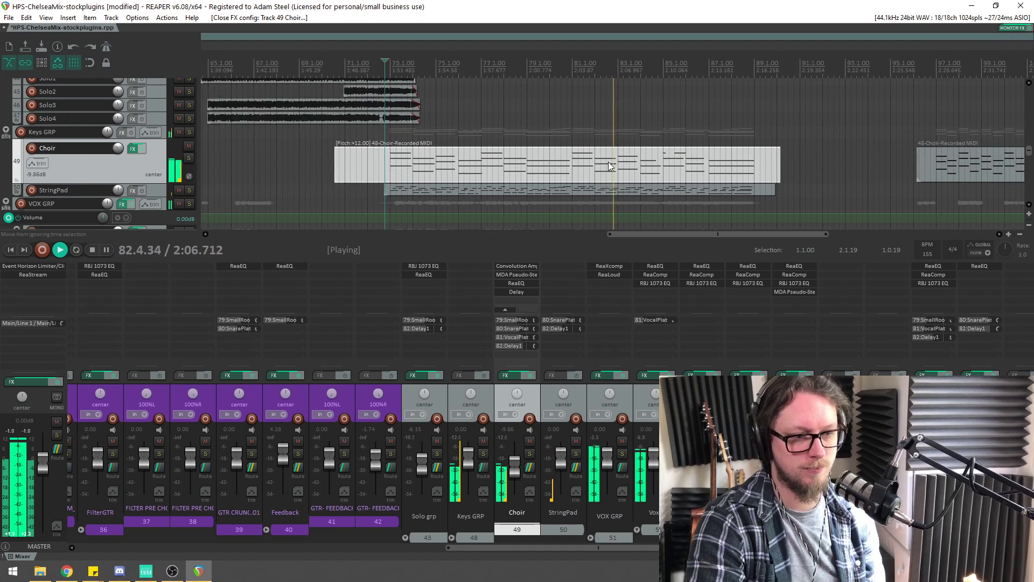
Mute the StringPad track and listen through to the second Choir item, briefly soloing the Choir track
click(179, 189)
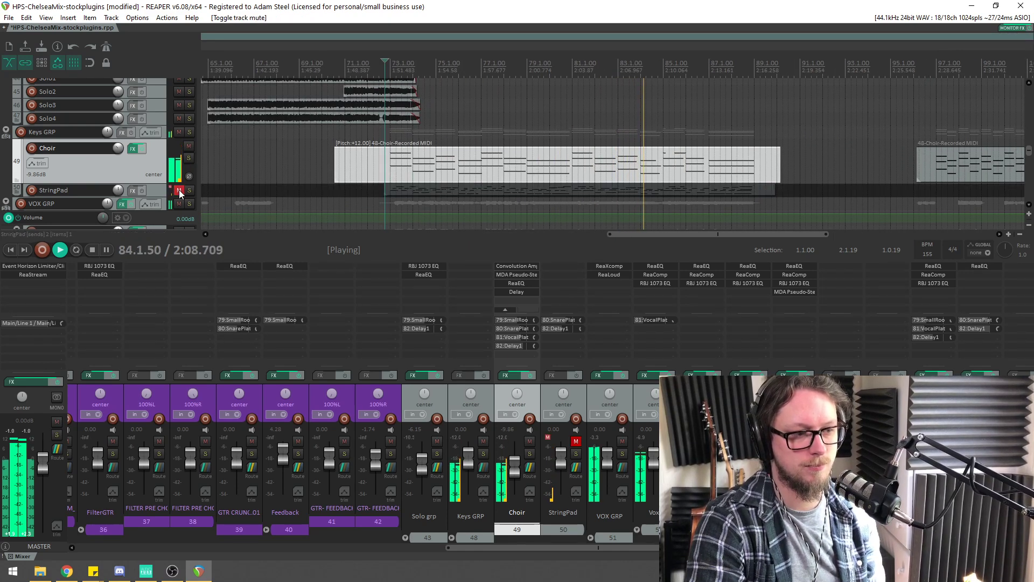
scroll(783, 118, down, 2)
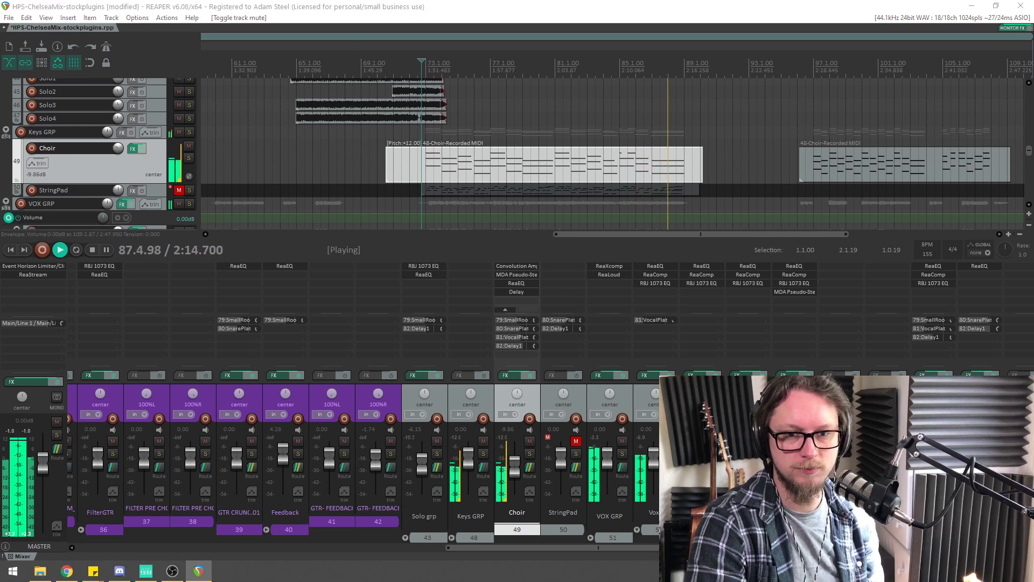
click(743, 5)
scroll(690, 110, down, 1)
scroll(690, 110, up, 1)
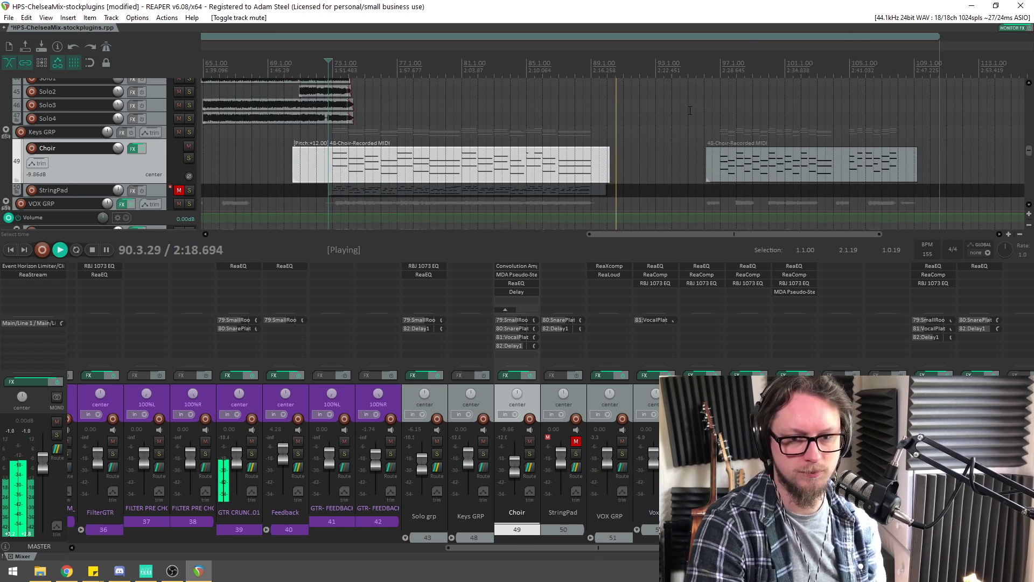
scroll(690, 111, up, 1)
scroll(684, 110, down, 2)
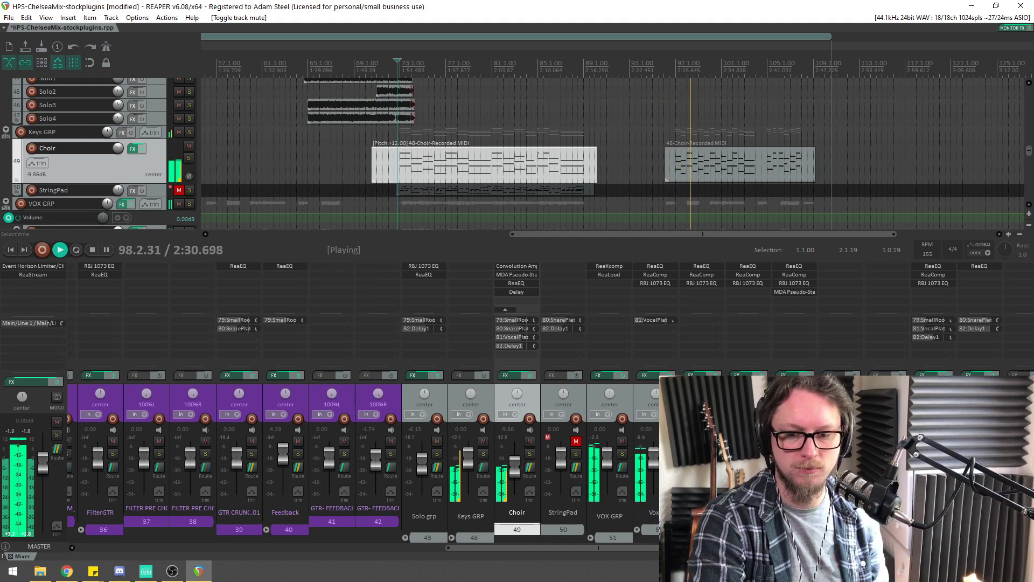
scroll(889, 115, up, 2)
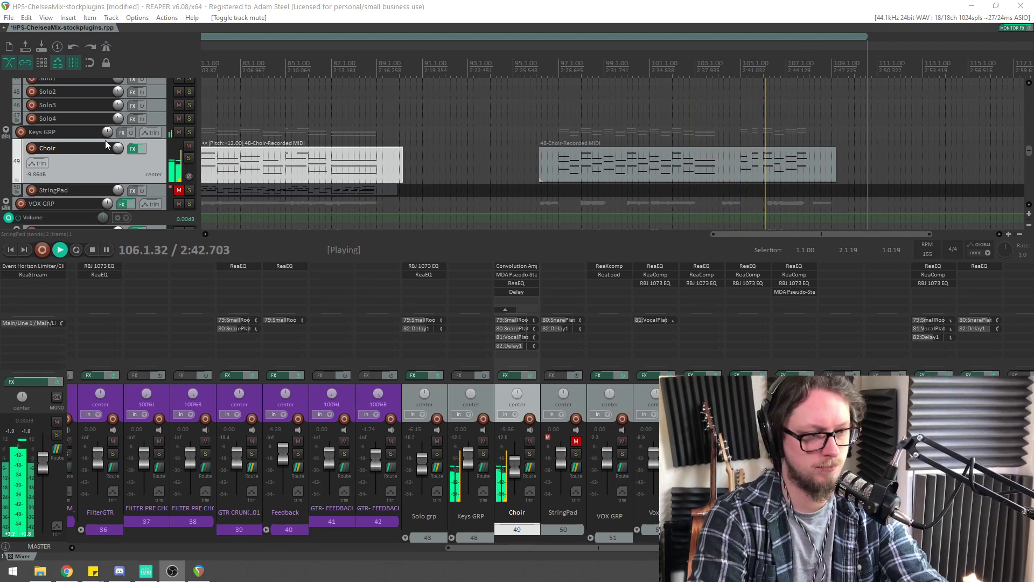
click(188, 159)
click(188, 158)
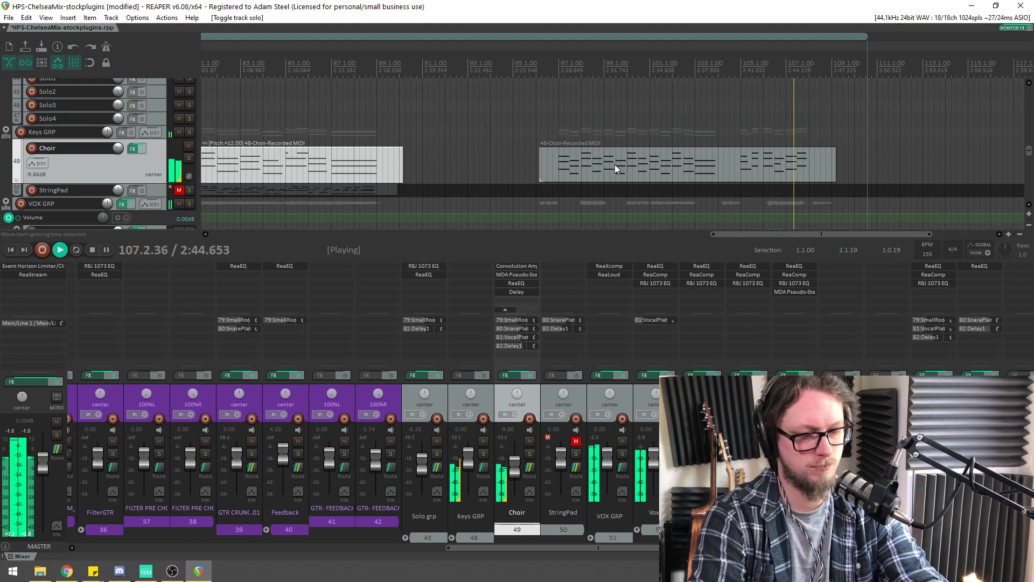
Set the second Choir MIDI item's pitch adjust to 12 semitones and play the song from its start
click(599, 166)
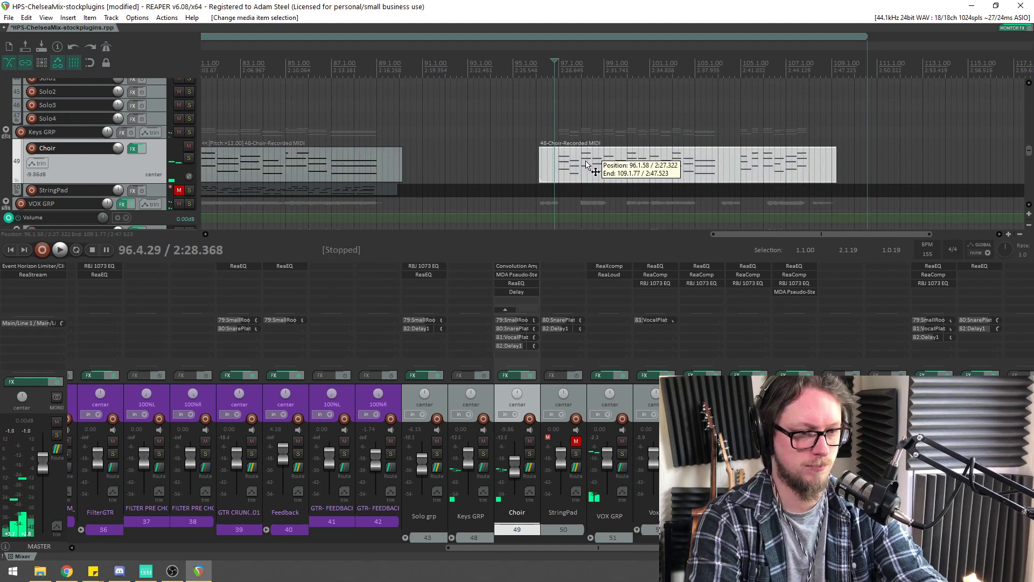
key(space)
key(F2)
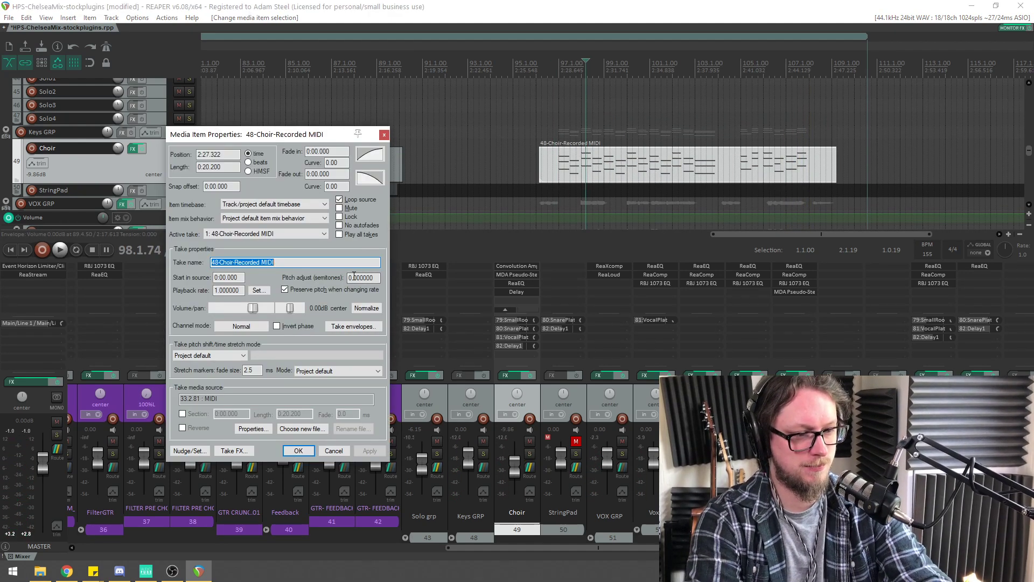
drag(354, 276, 338, 280)
text(12)
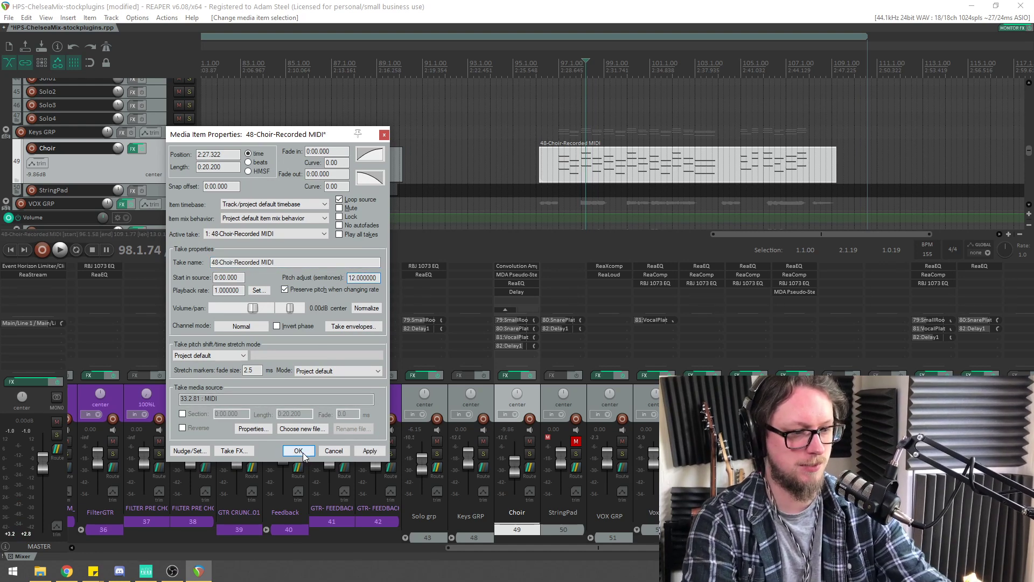
click(297, 450)
click(558, 60)
key(space)
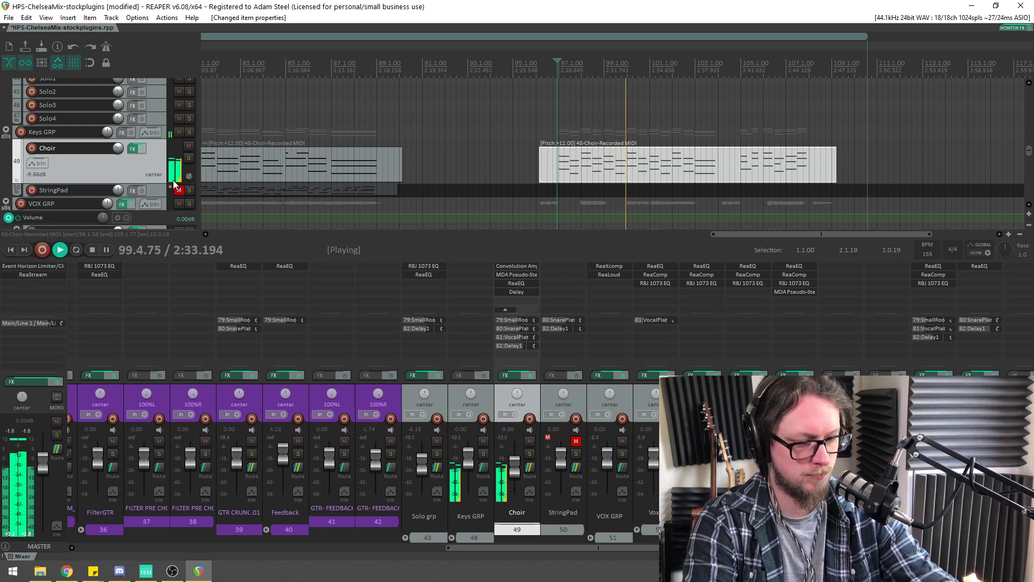
Show the Choir track's volume envelope, add two points just before the second MIDI item and lower the level after them
key(v)
scroll(514, 146, down, 2)
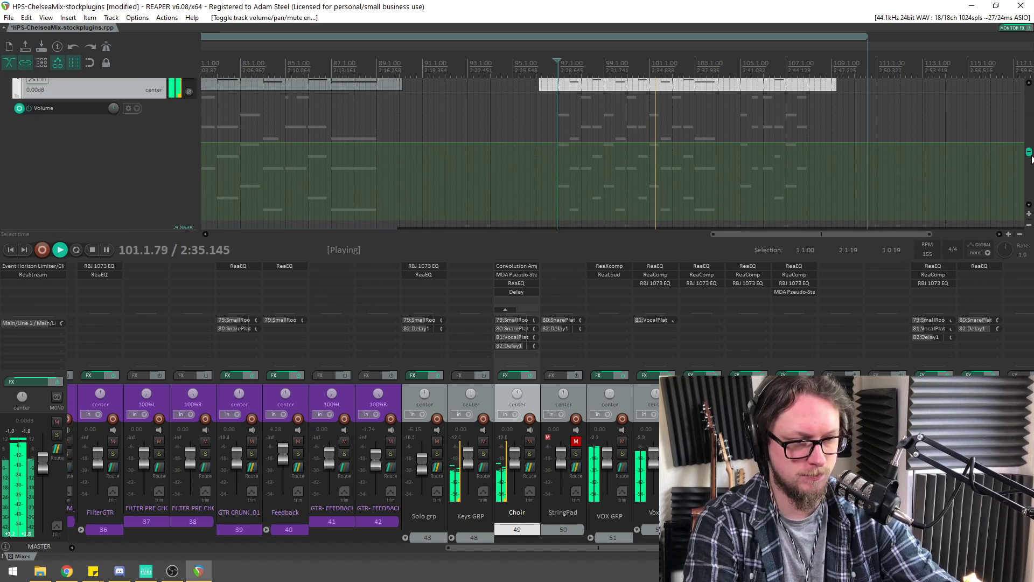
shift+click(507, 147)
shift+click(515, 148)
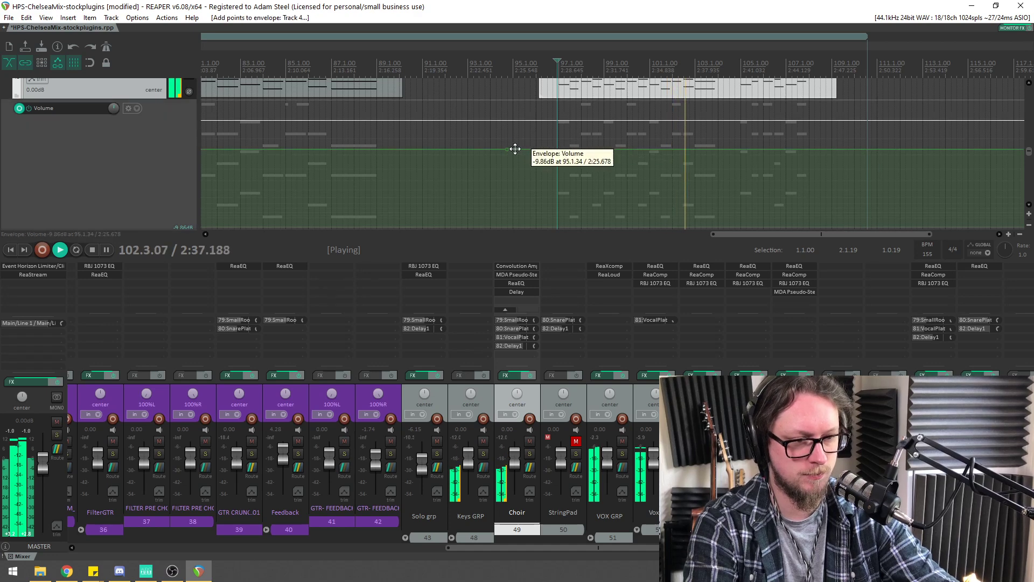
drag(613, 151, 615, 168)
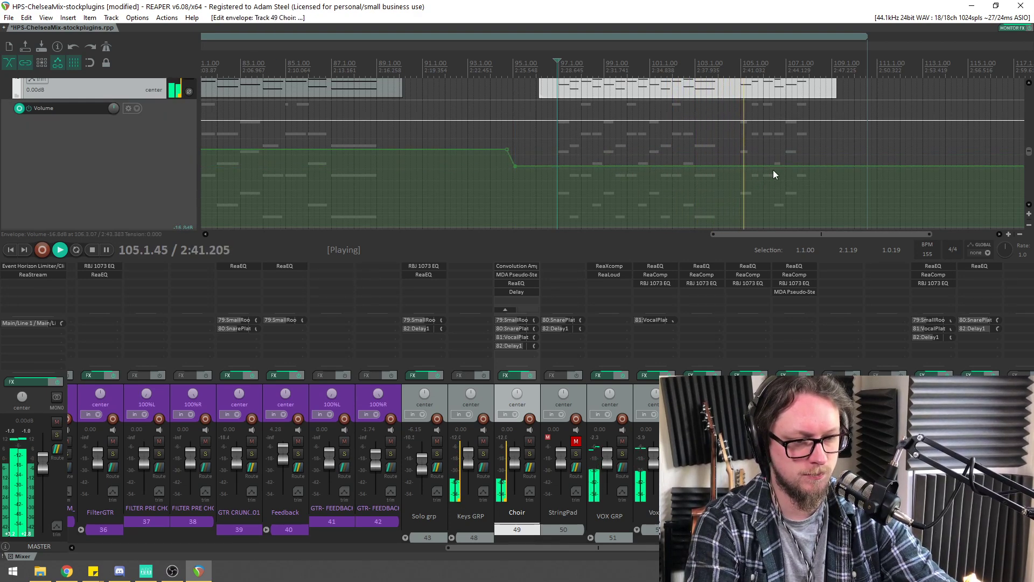
key(alt+Tab)
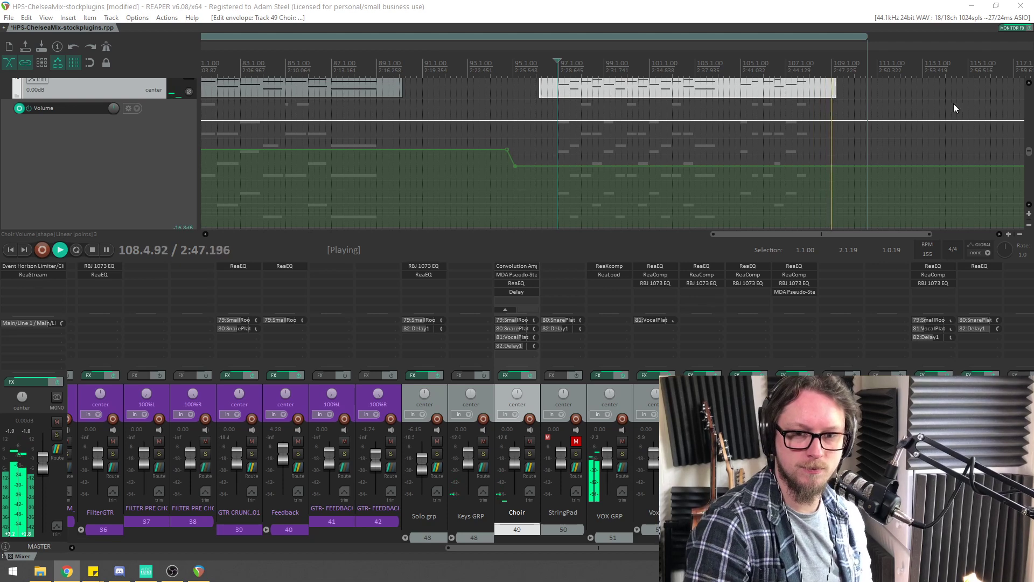
key(space)
scroll(622, 56, down, 3)
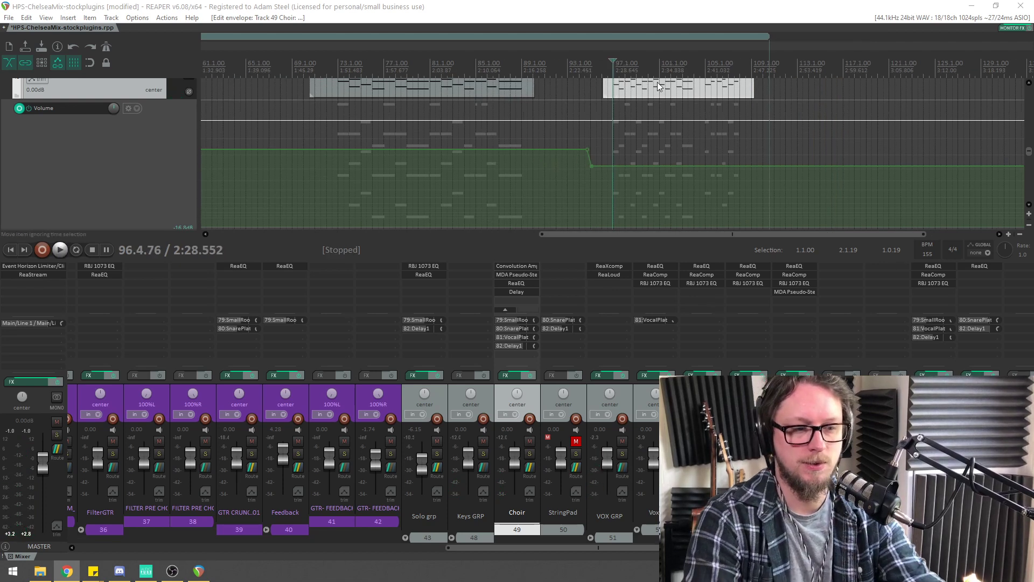
Play the full mix from about bar 5, near the start of the song
scroll(658, 86, down, 4)
ctrl+scroll(654, 131, down, 3)
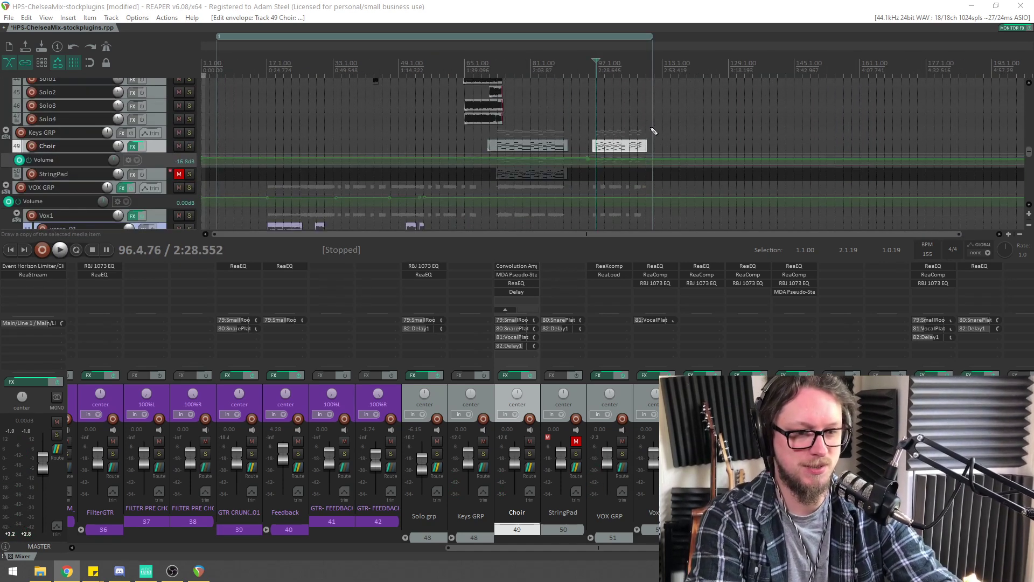
scroll(653, 131, down, 5)
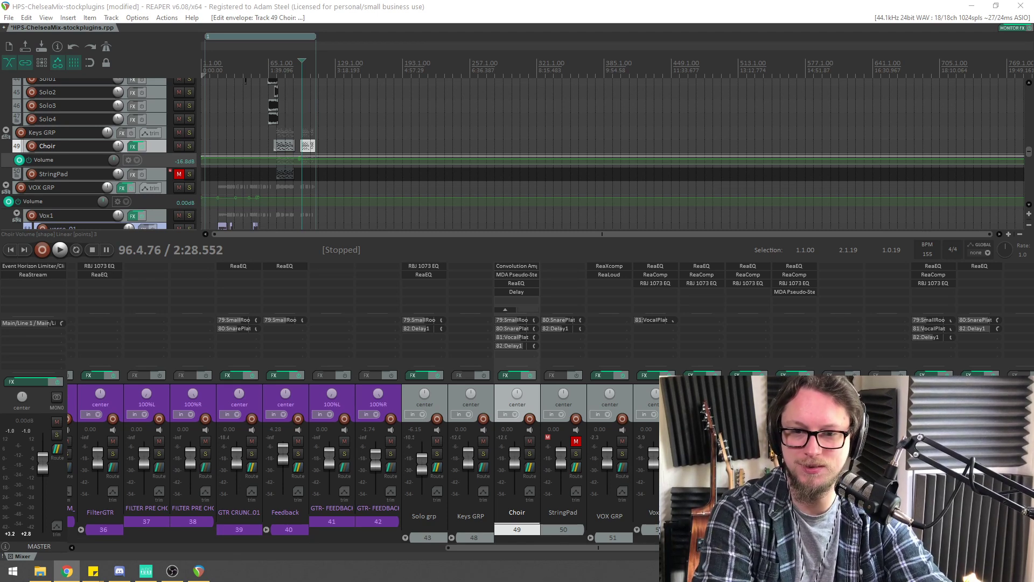
click(492, 3)
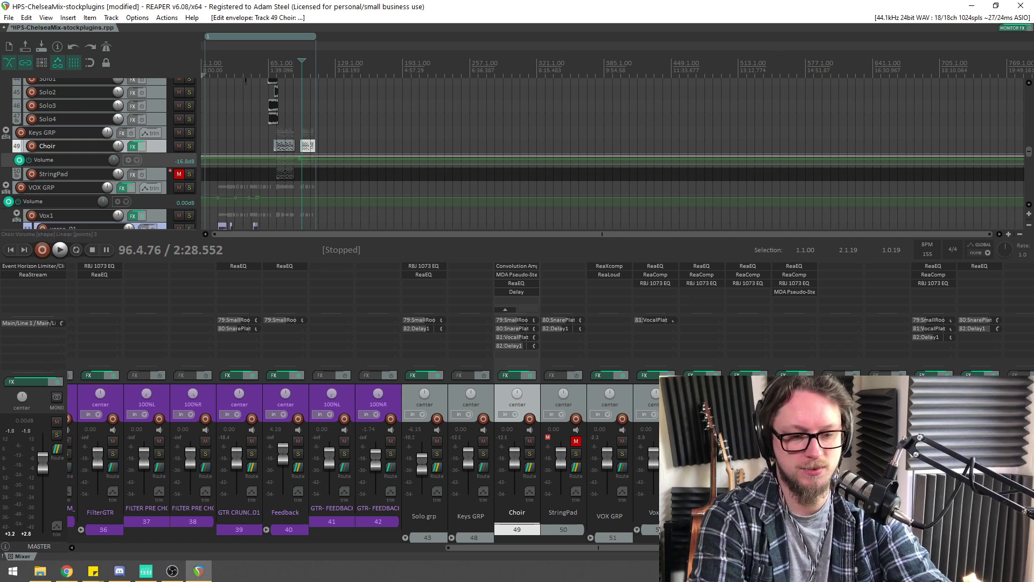
scroll(212, 74, up, 3)
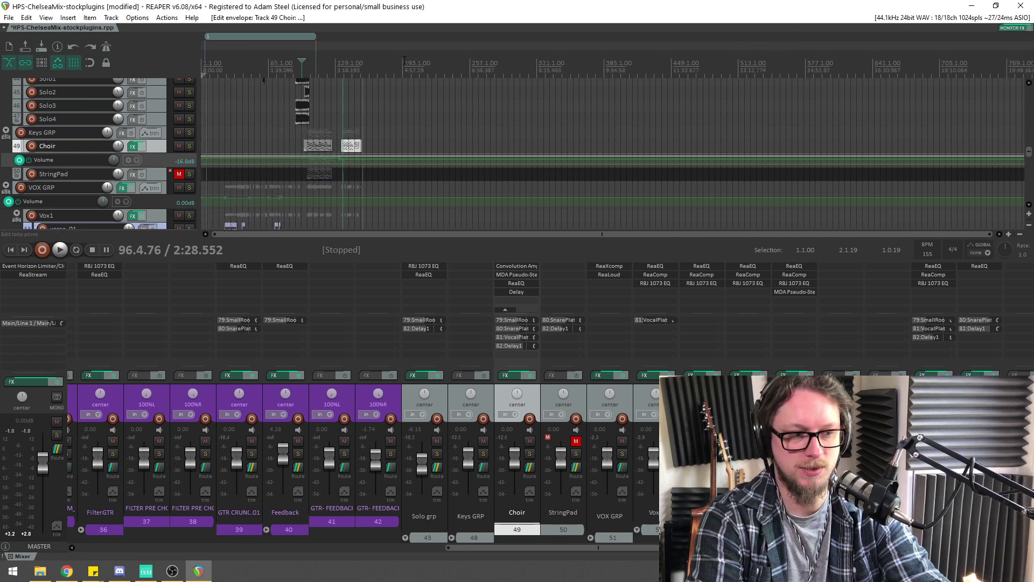
click(212, 74)
scroll(213, 74, up, 5)
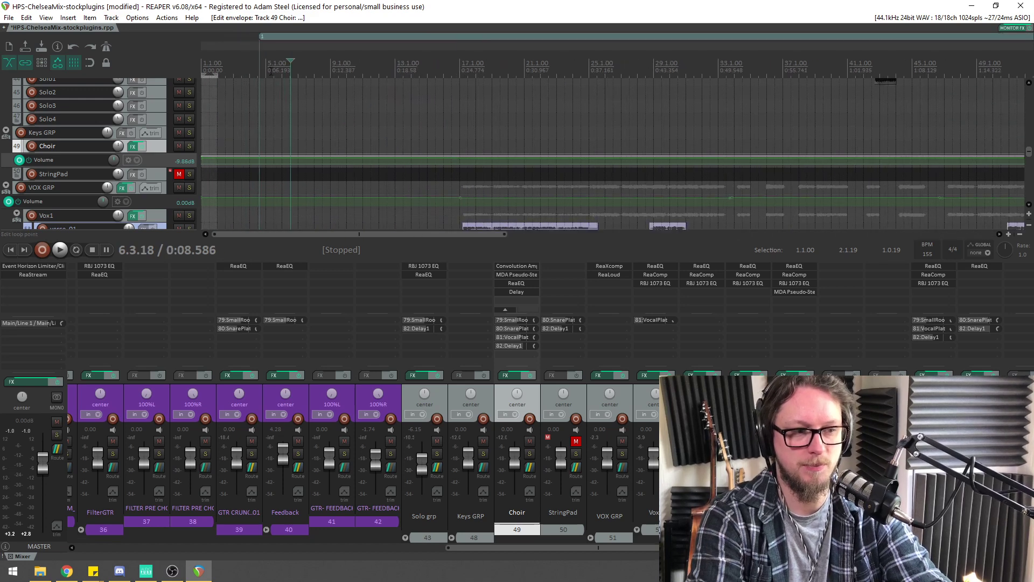
click(263, 73)
scroll(311, 79, down, 4)
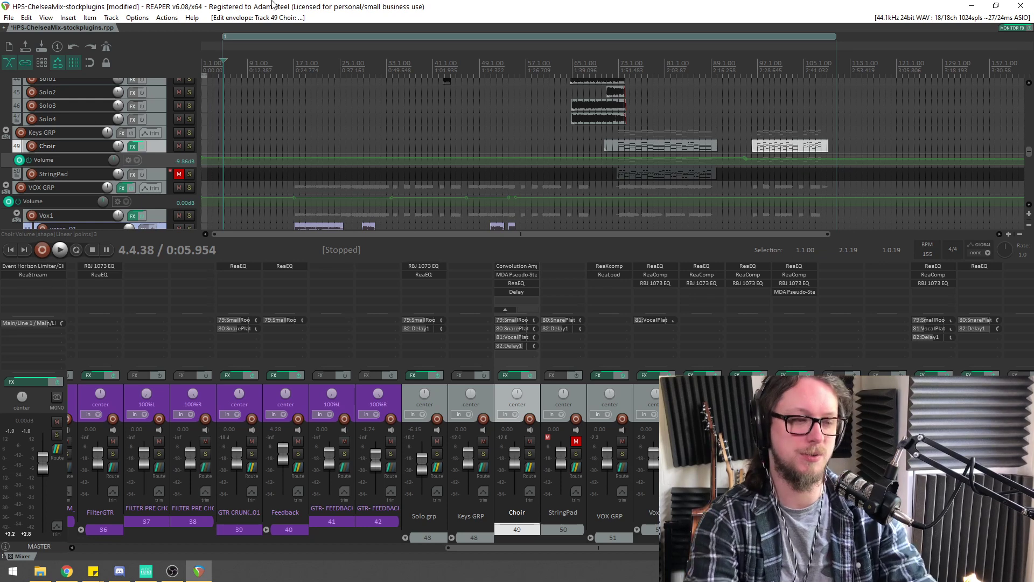
scroll(207, 74, up, 4)
key(space)
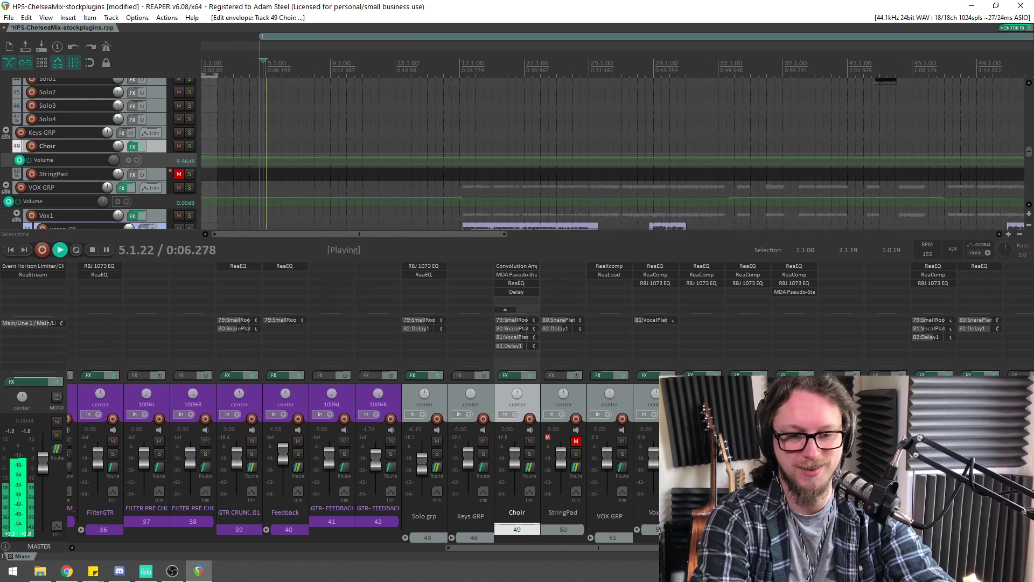
scroll(432, 147, down, 3)
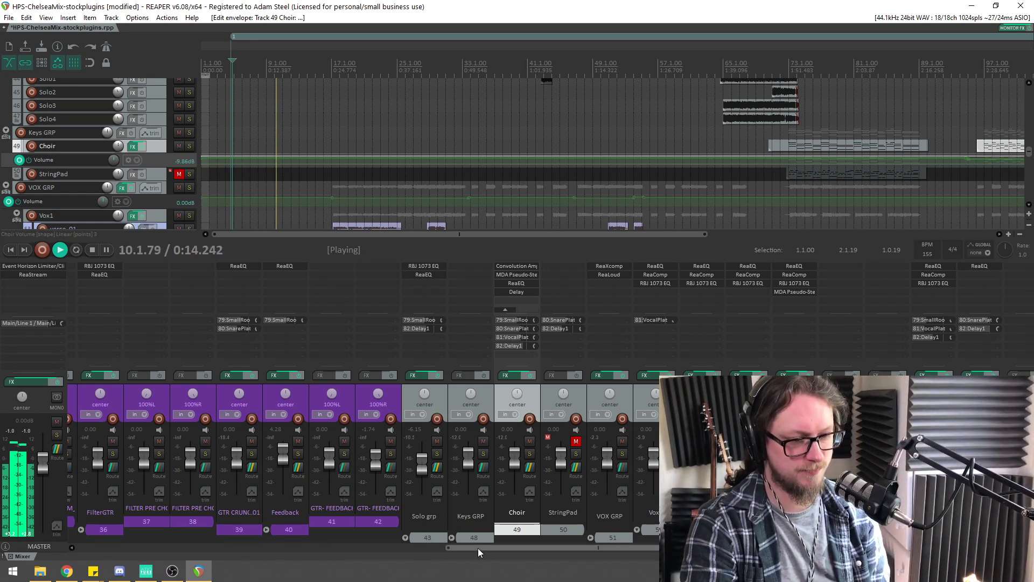
Add JS: Louderizer as the first effect on the master track, with mix at 58.9% and drive at 63.1%
drag(453, 547, 81, 547)
click(31, 292)
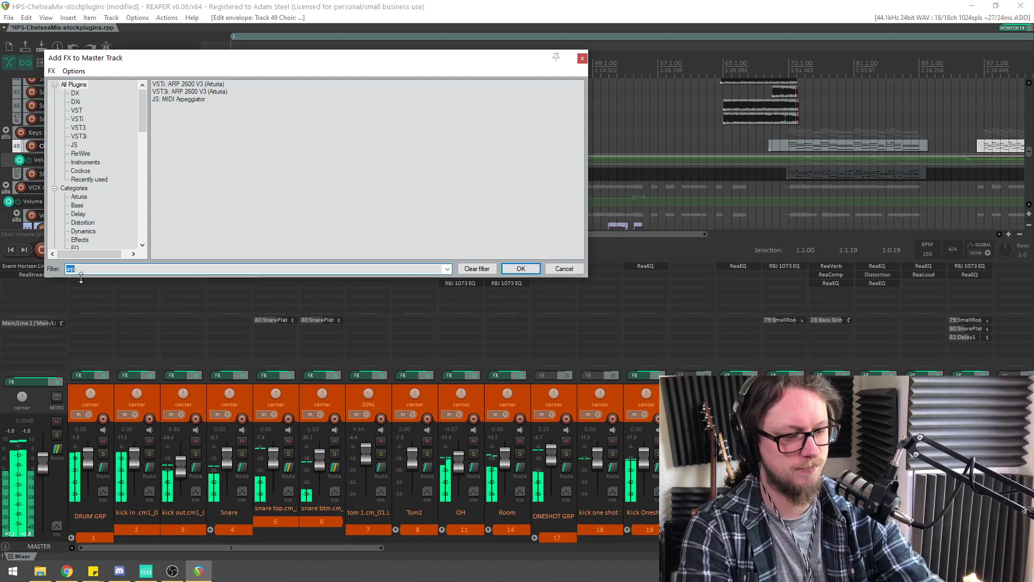
text(loud)
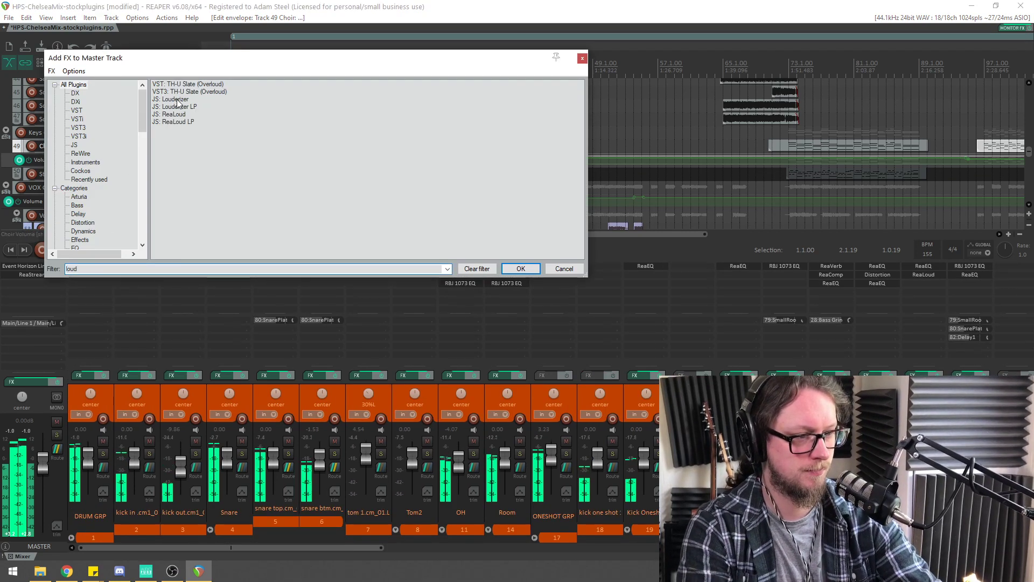
double_click(180, 100)
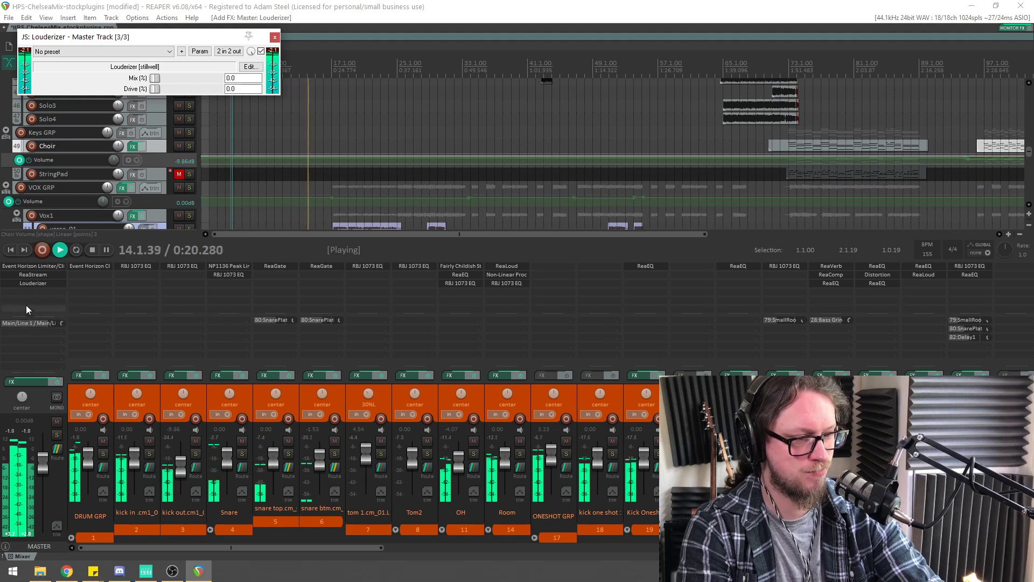
drag(34, 284, 38, 267)
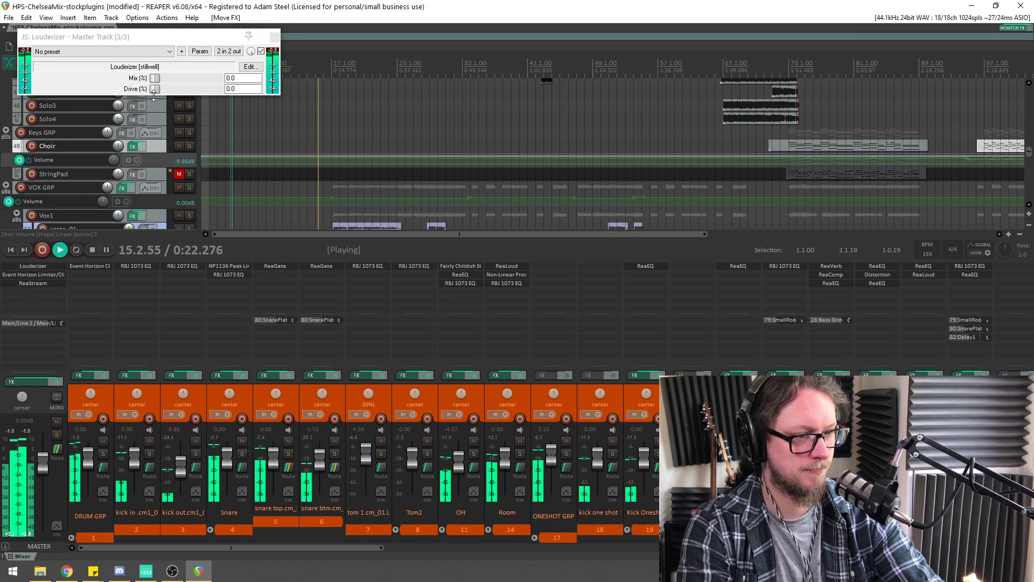
drag(156, 89, 195, 89)
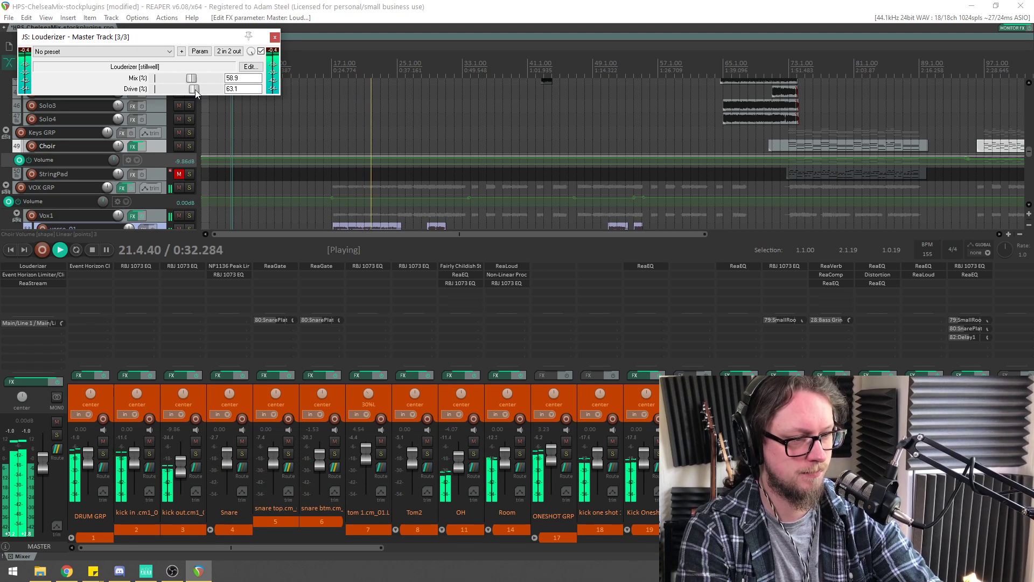
Open Louderizer's source code and examine its parameter definitions and saturation formula during playback
drag(112, 39, 159, 85)
click(298, 112)
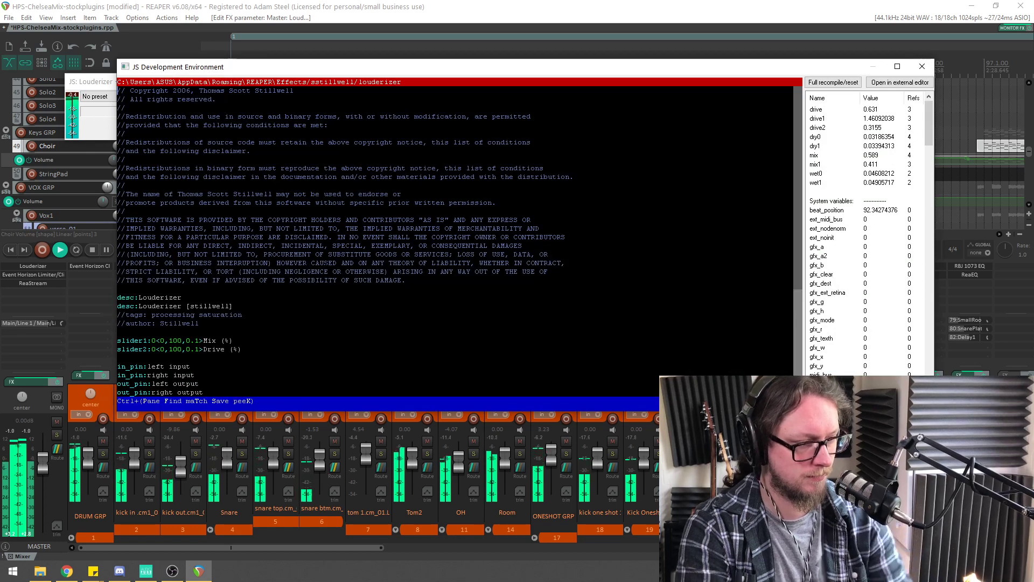
scroll(455, 237, down, 6)
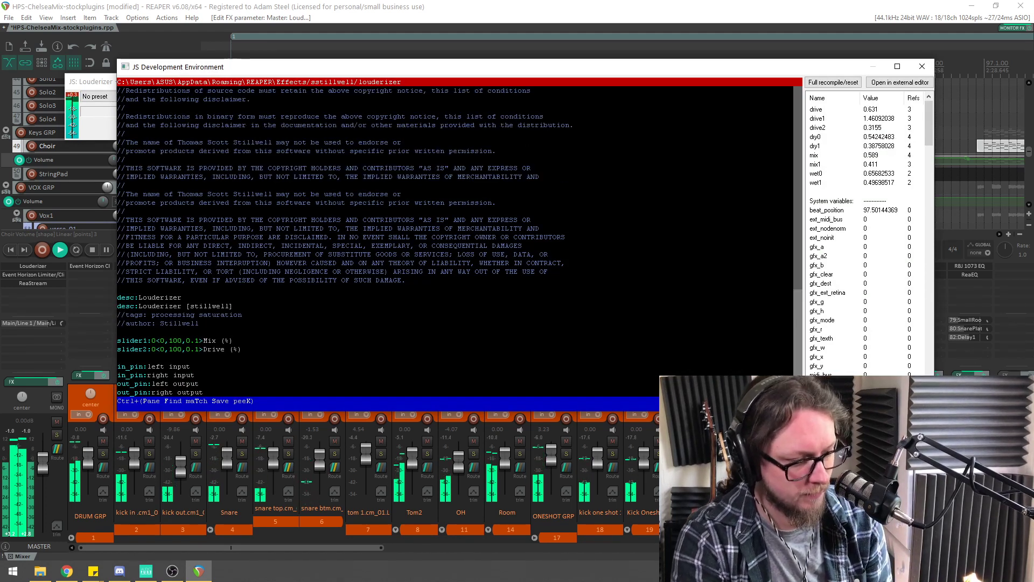
scroll(455, 237, down, 2)
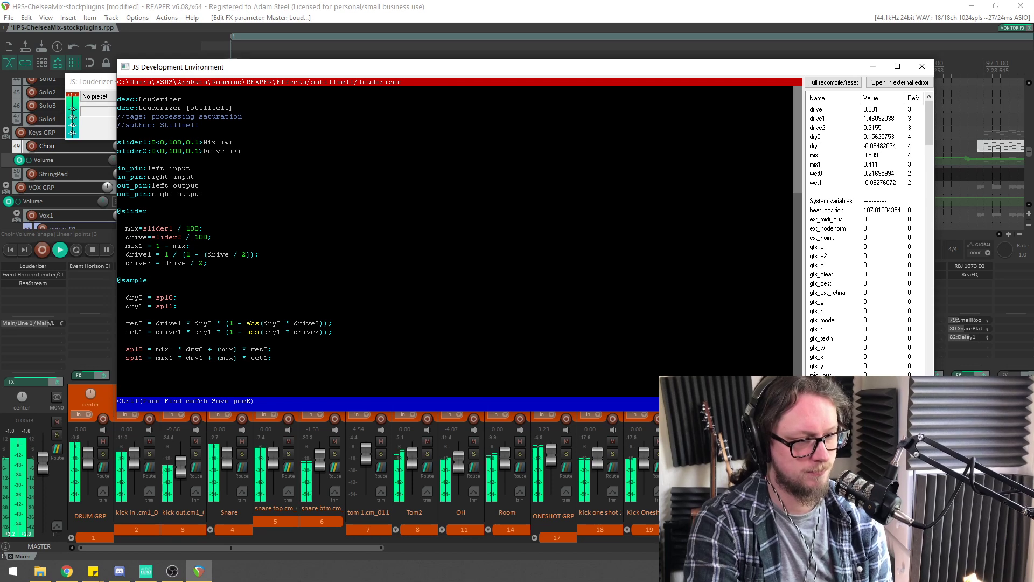
scroll(455, 237, up, 2)
scroll(455, 237, down, 2)
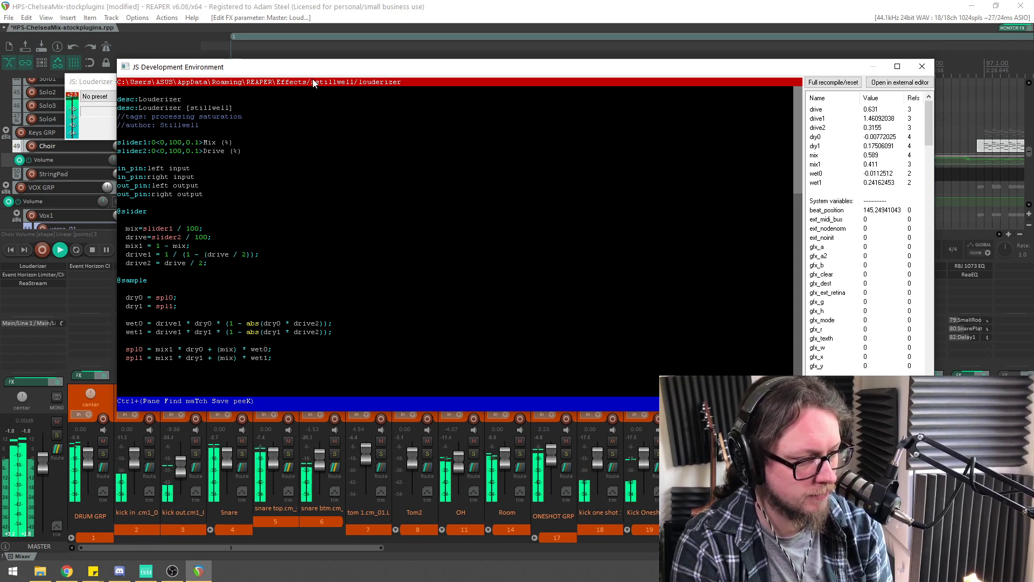
drag(321, 70, 382, 113)
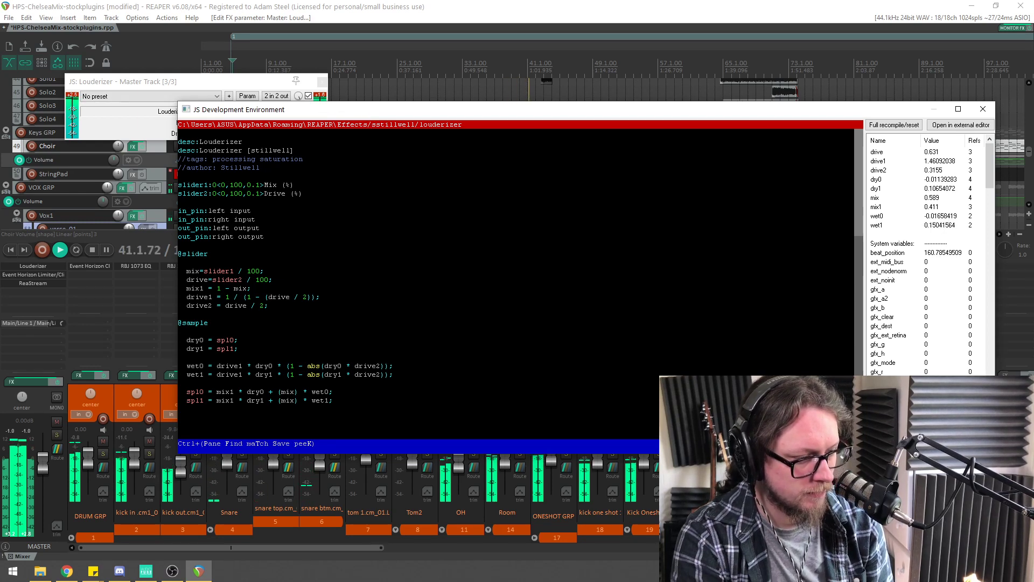
scroll(485, 270, up, 4)
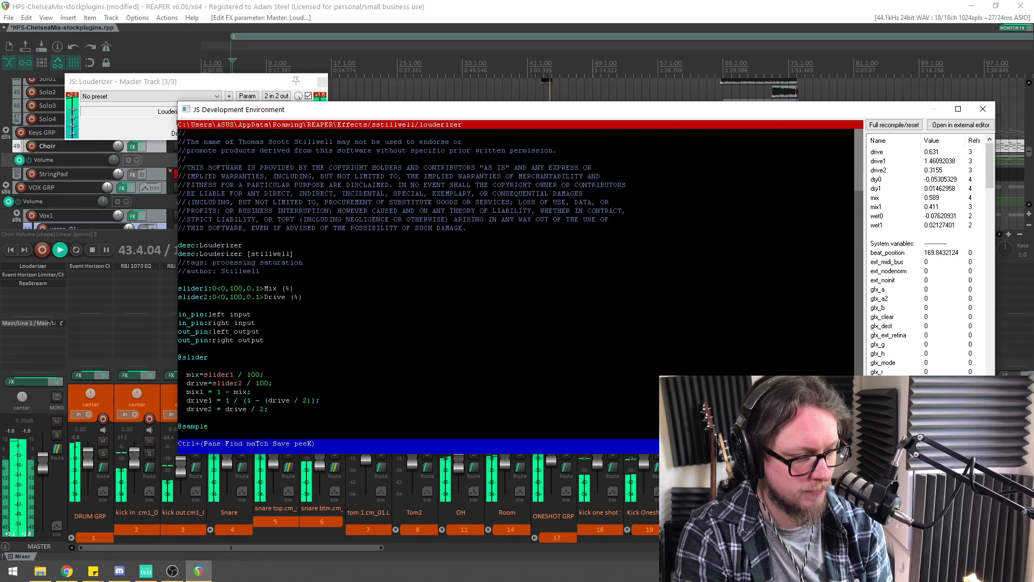
scroll(485, 270, up, 3)
scroll(485, 269, down, 3)
scroll(484, 269, up, 3)
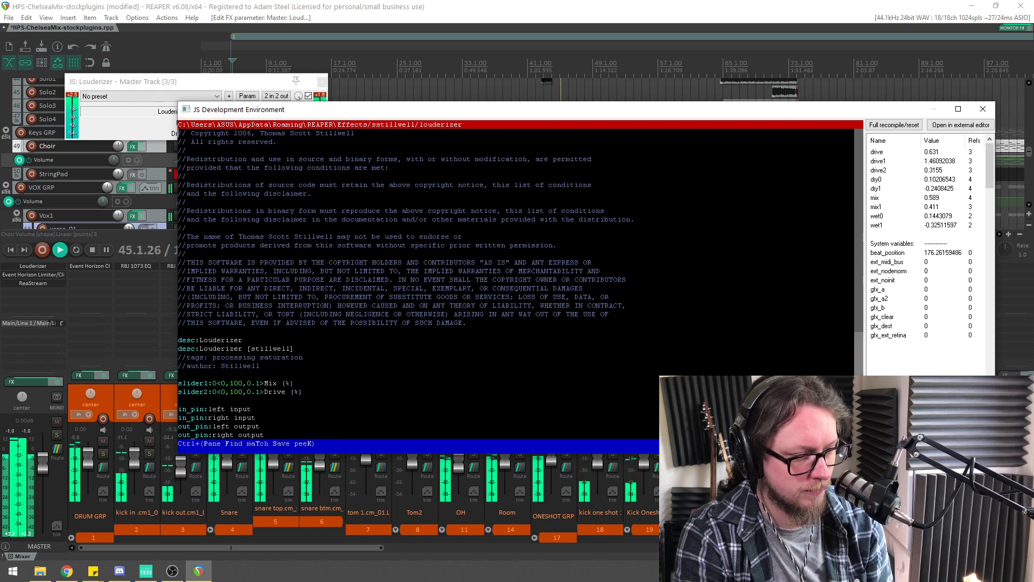
scroll(485, 269, down, 8)
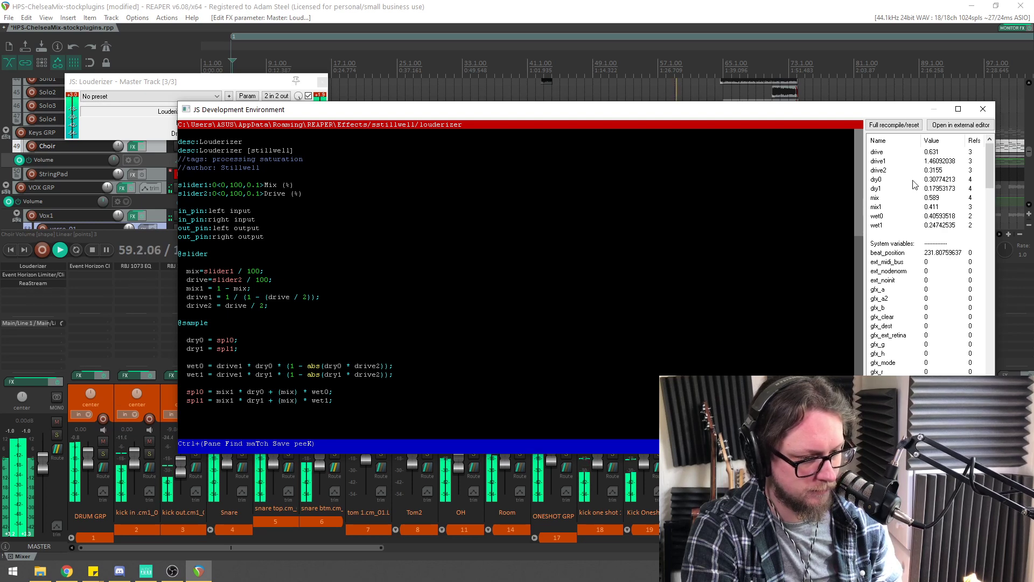
Close the source code window and set Louderizer's drive to 49.4%
drag(911, 109, 846, 134)
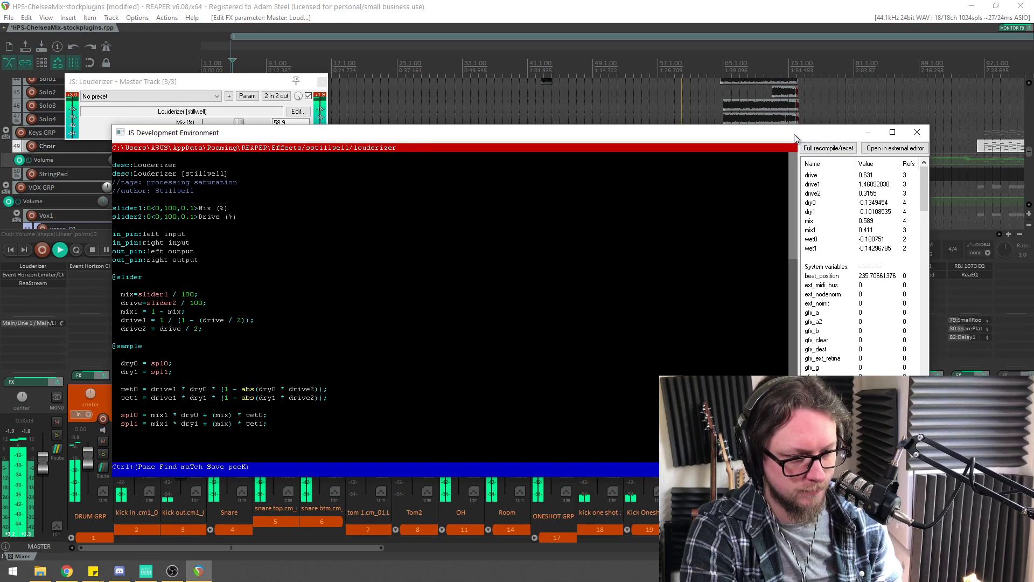
click(918, 135)
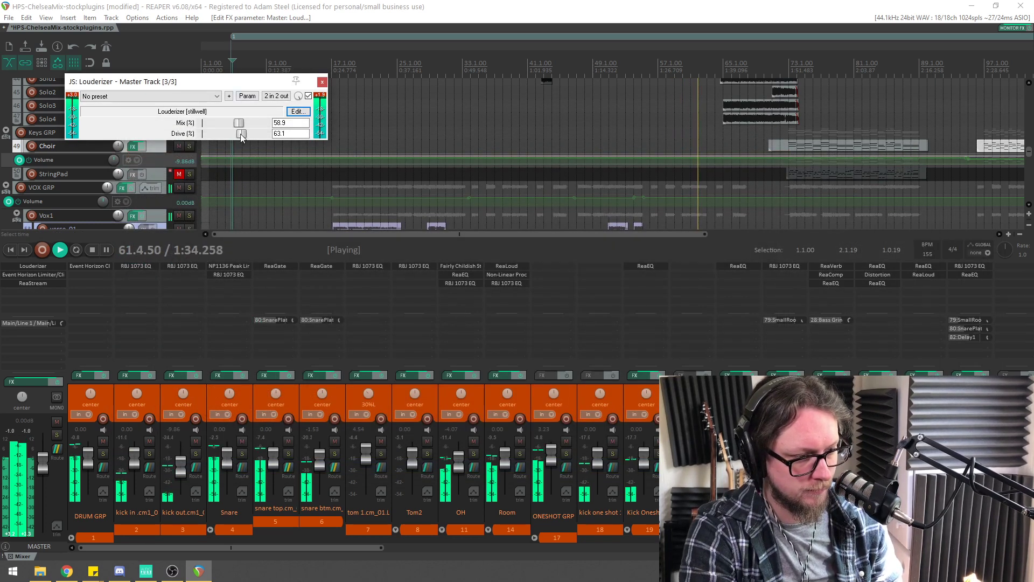
drag(240, 136, 232, 136)
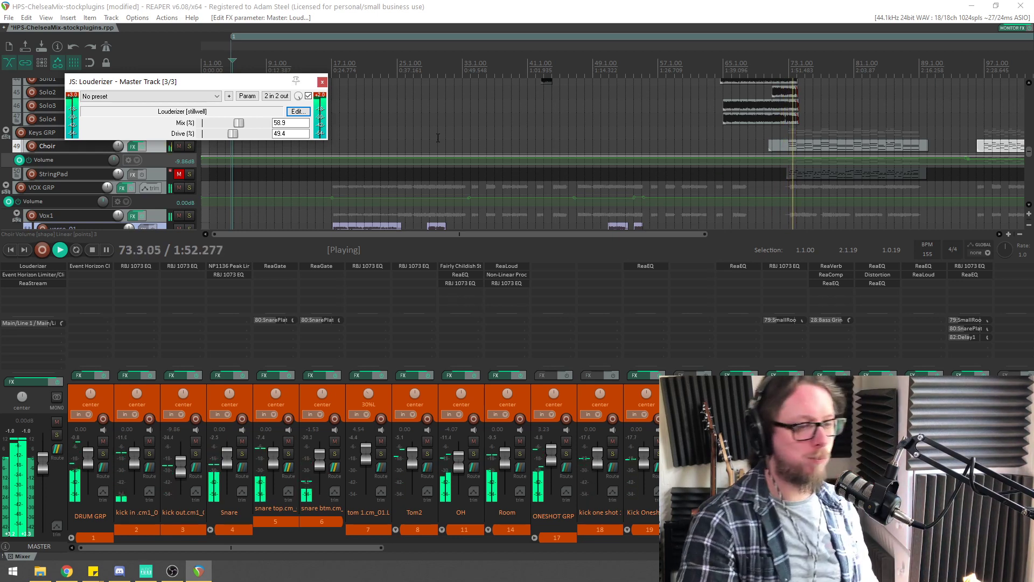
Briefly solo the OH drum track and raise its volume to -1.74 dB
click(157, 549)
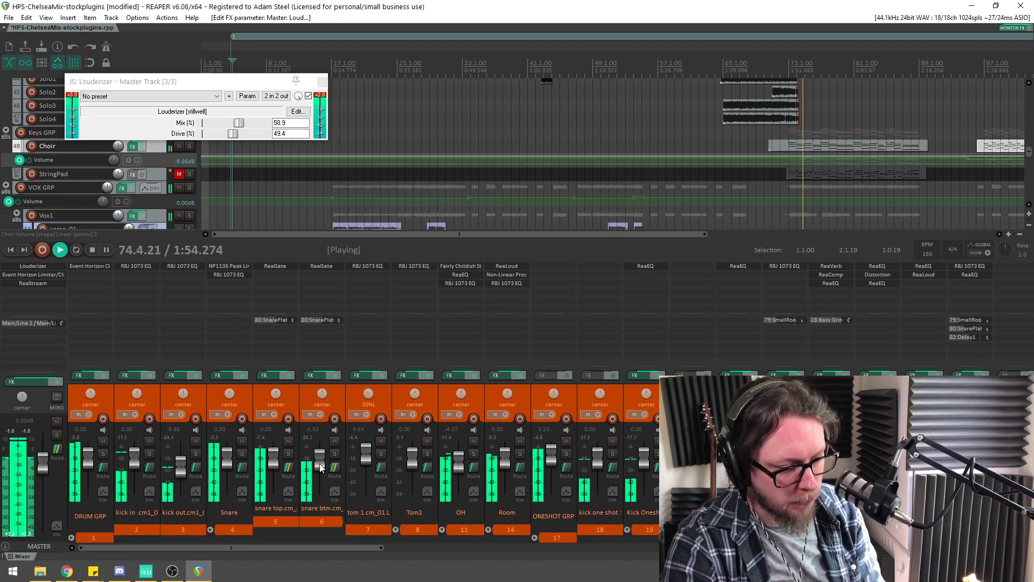
click(473, 453)
click(474, 453)
drag(460, 466, 460, 460)
double_click(460, 460)
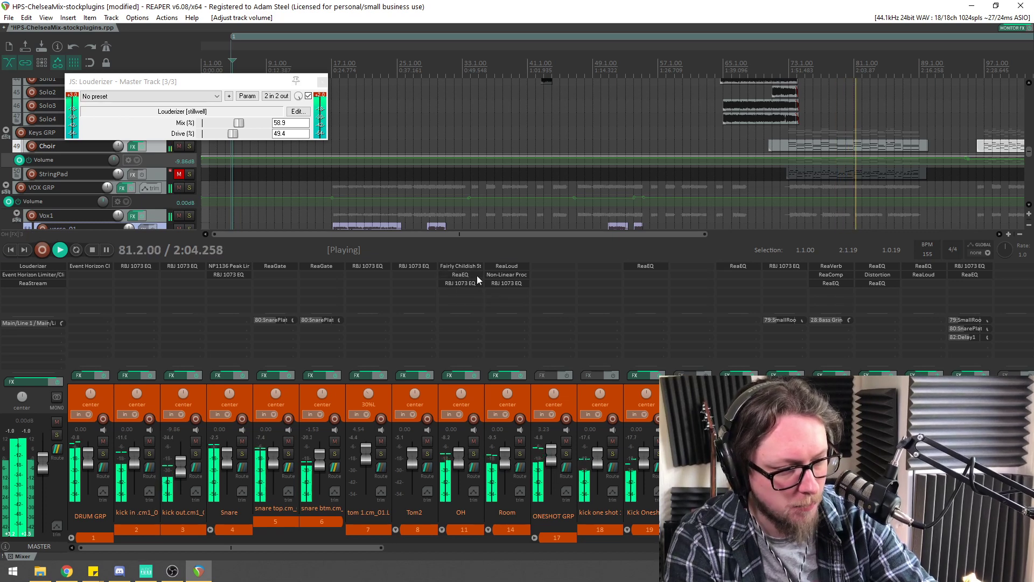
drag(230, 85, 314, 168)
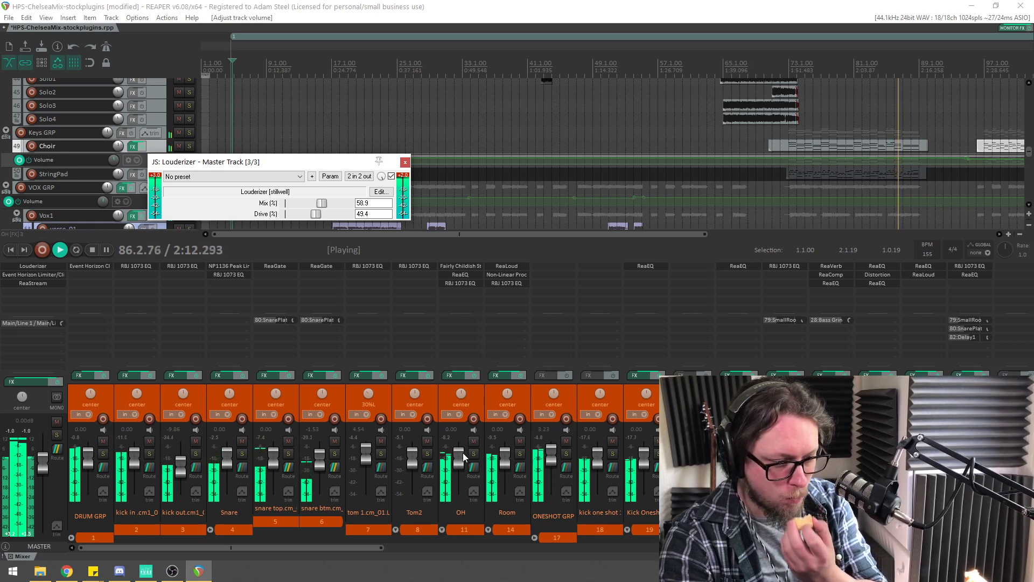
drag(459, 452, 461, 458)
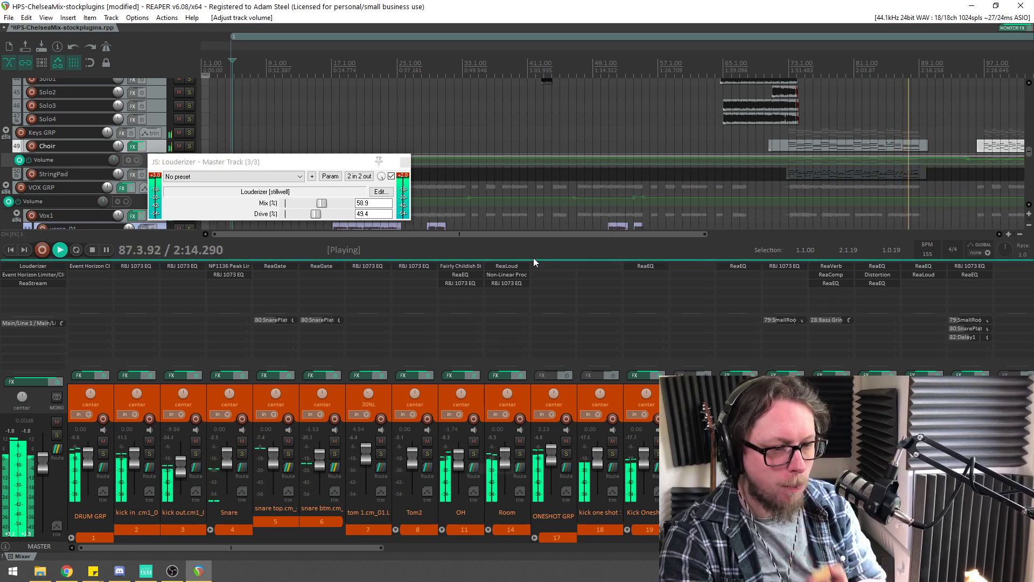
drag(280, 166, 255, 151)
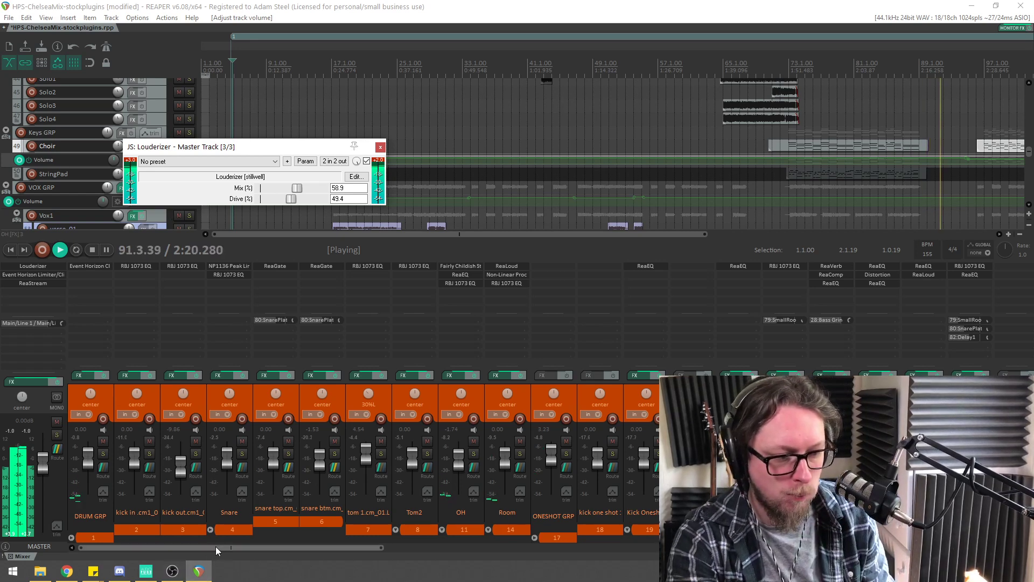
Add a fifth band to the GANG GRP track's ReaEQ, cutting 3.4 dB at 881.4 Hz, and close the EQ
drag(220, 541, 564, 540)
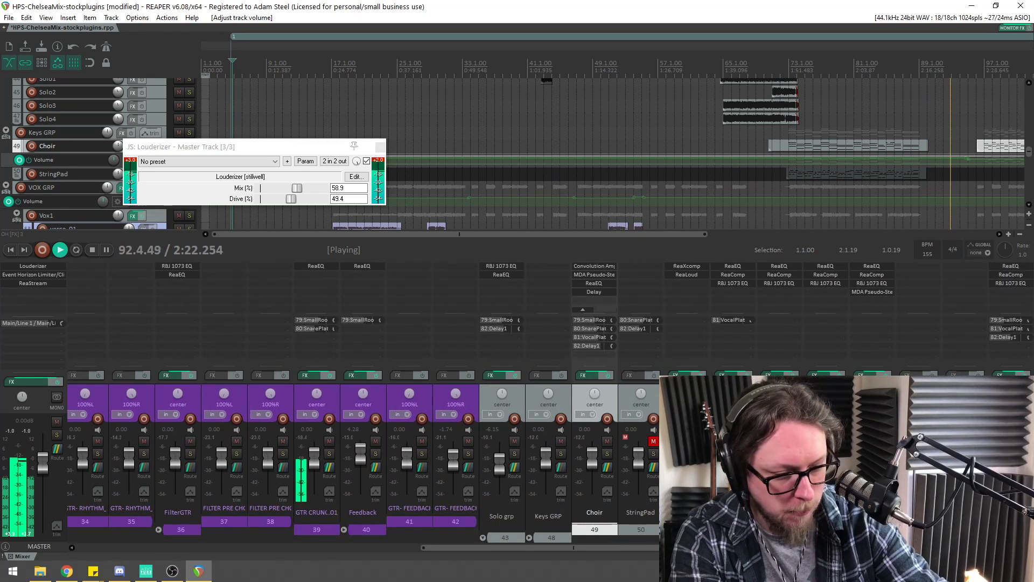
click(841, 547)
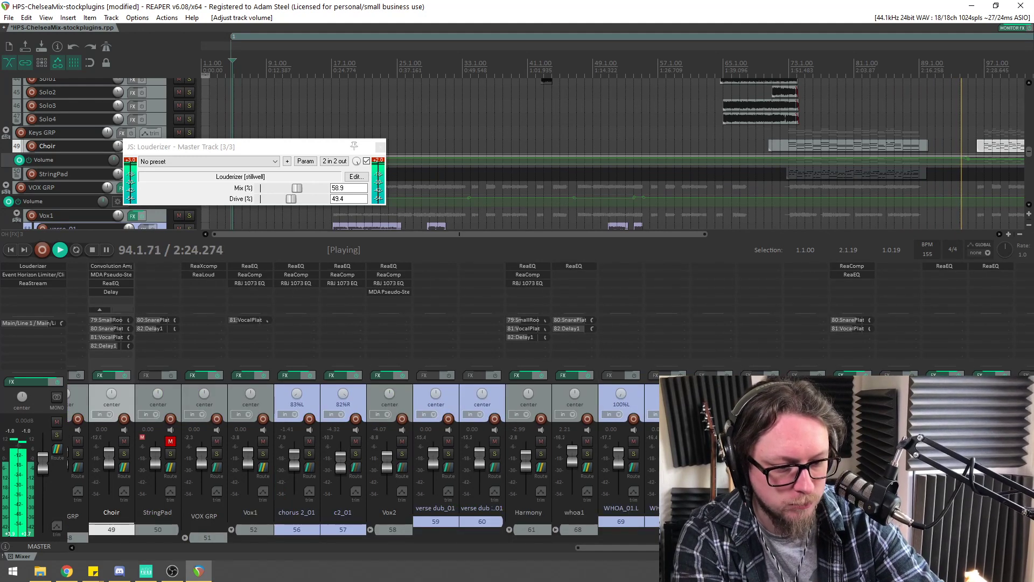
click(838, 276)
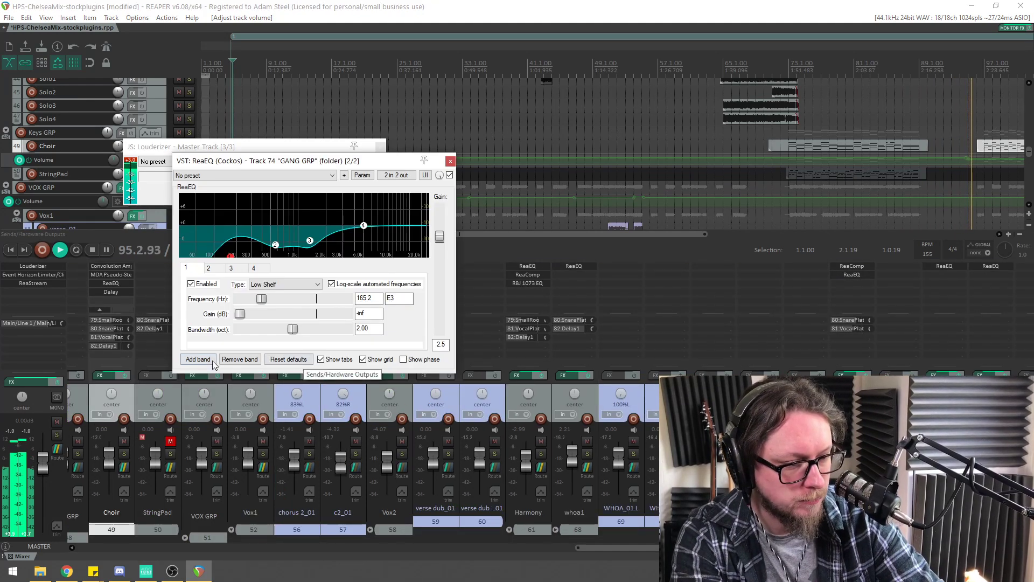
scroll(285, 227, down, 5)
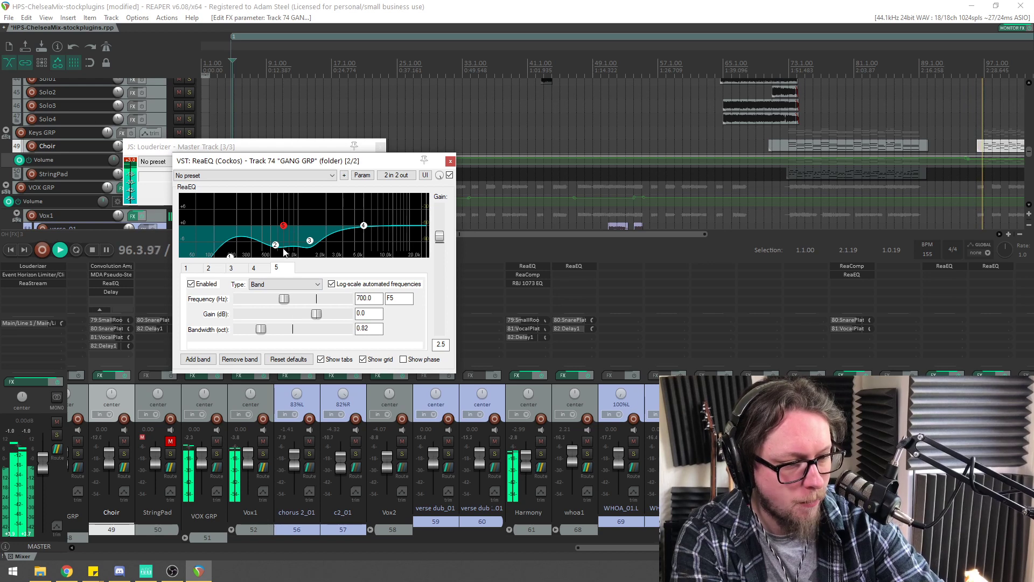
drag(285, 227, 292, 236)
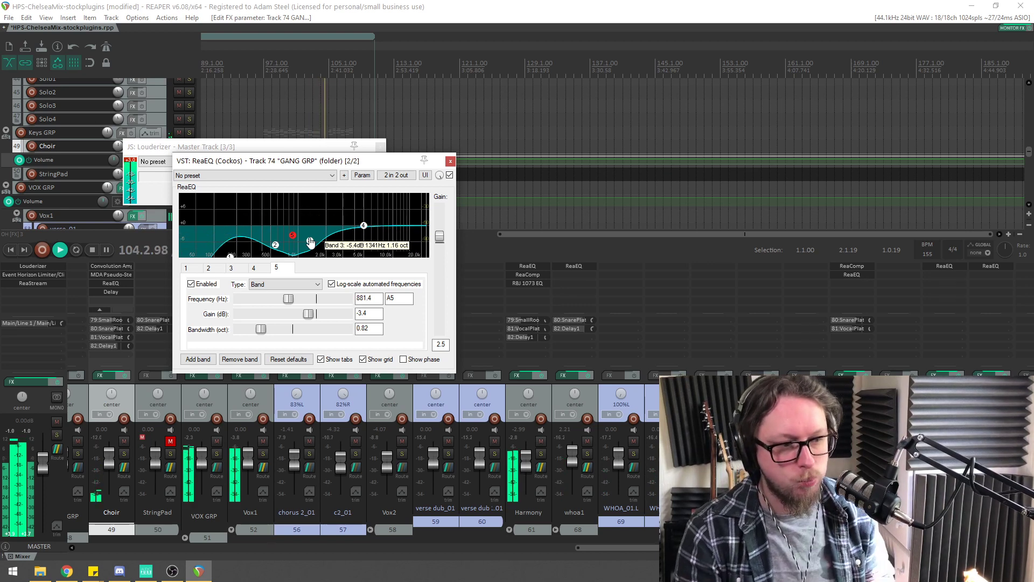
key(Escape)
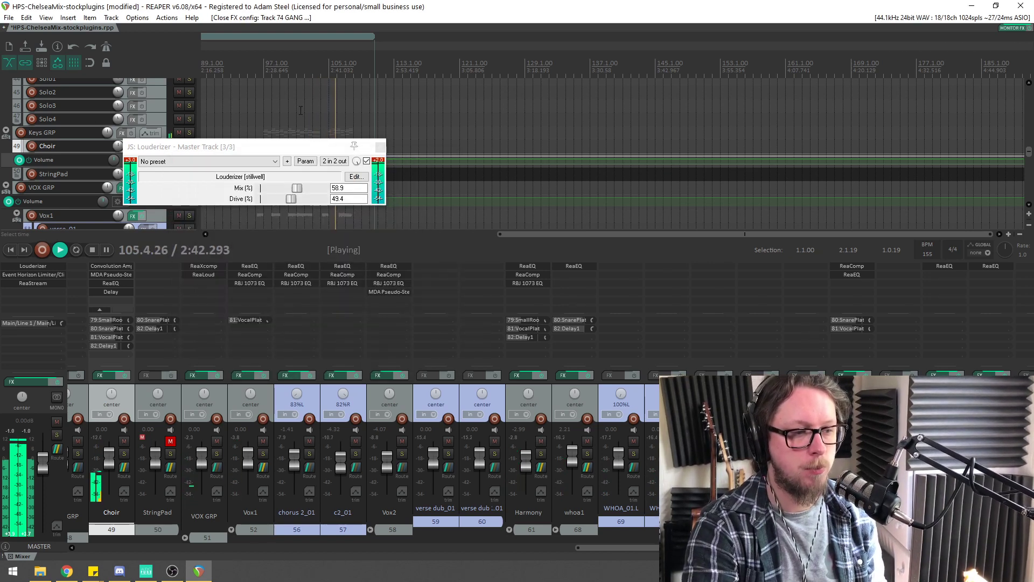
Close the Louderizer window and stop playback near the song's end
drag(276, 146, 348, 250)
click(452, 249)
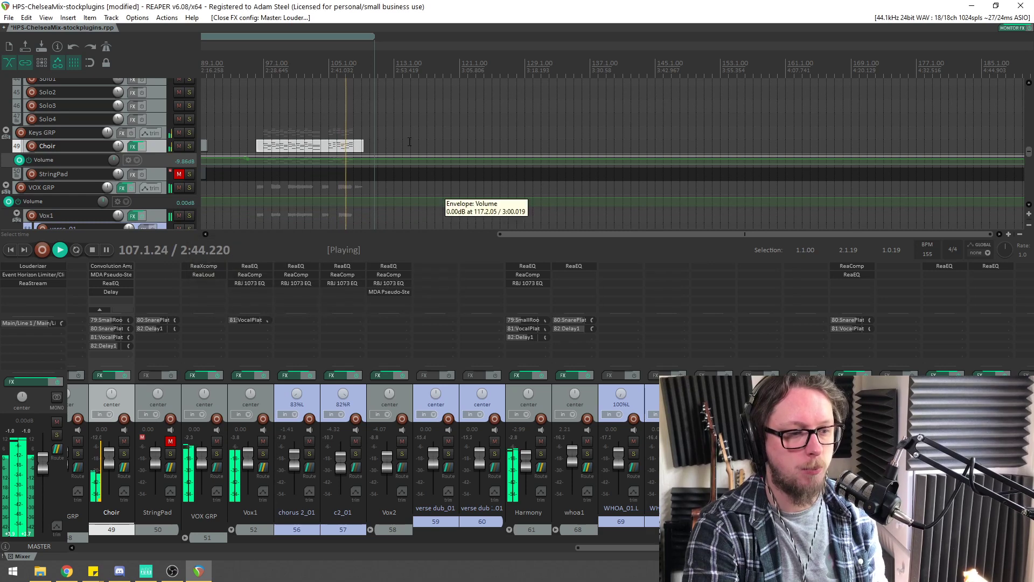
scroll(440, 129, down, 2)
scroll(440, 129, up, 4)
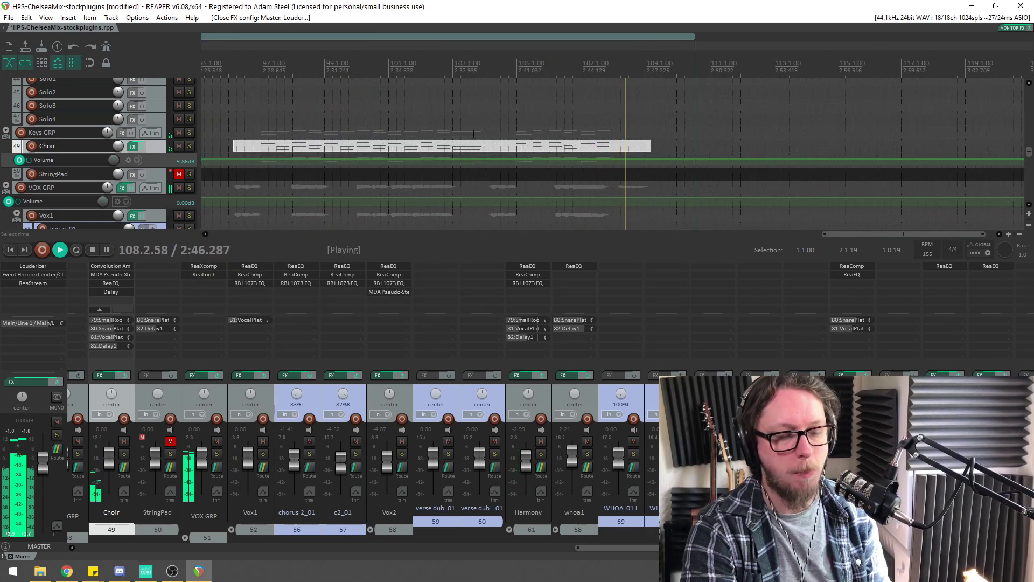
key(space)
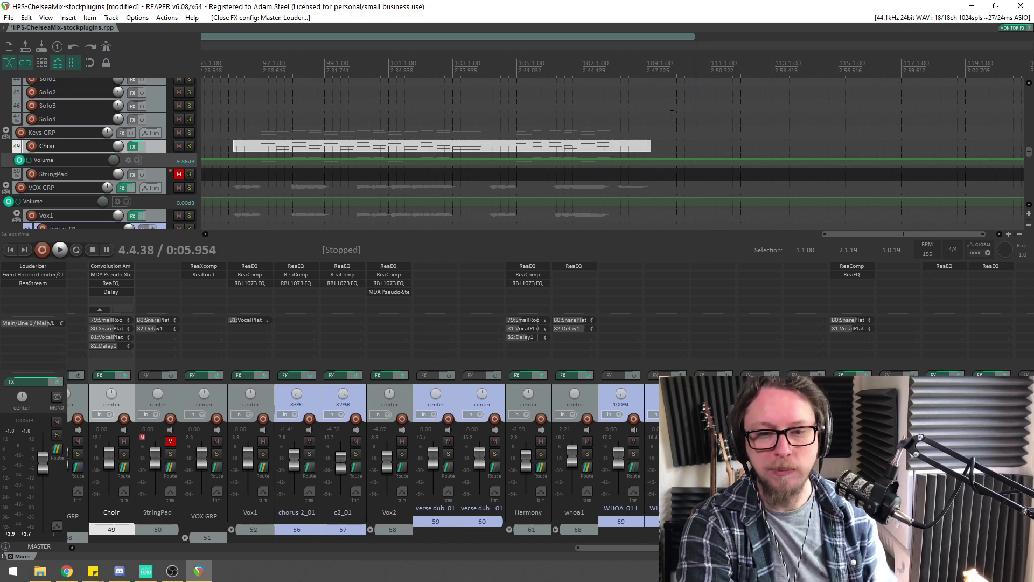
scroll(413, 106, down, 4)
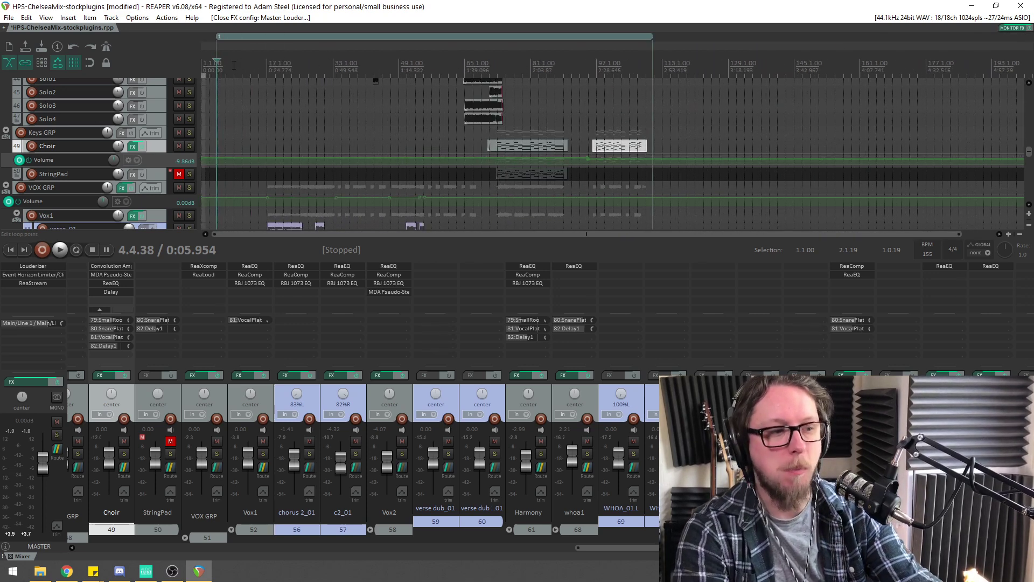
scroll(548, 110, up, 4)
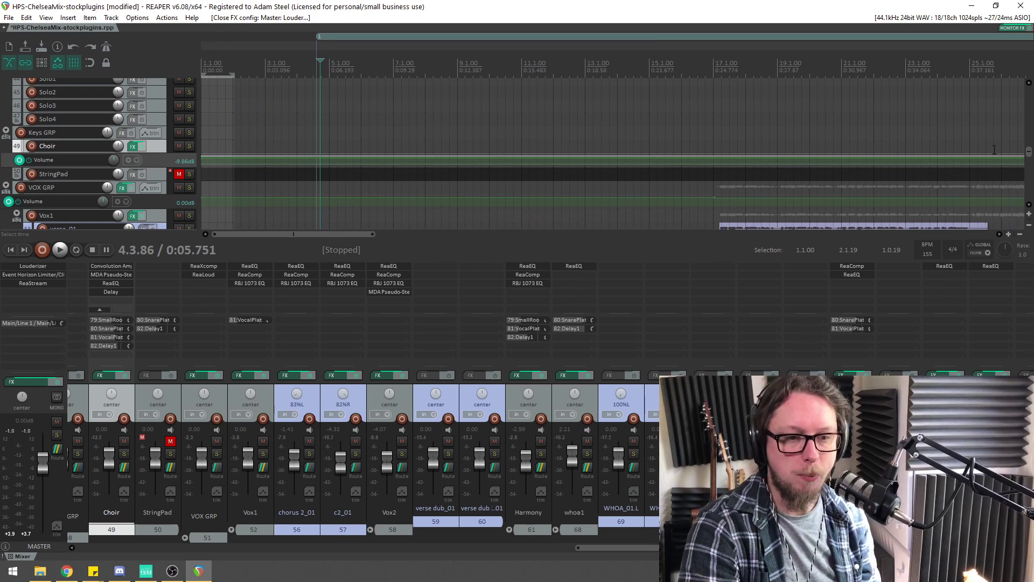
drag(1026, 152, 1026, 91)
scroll(601, 101, up, 3)
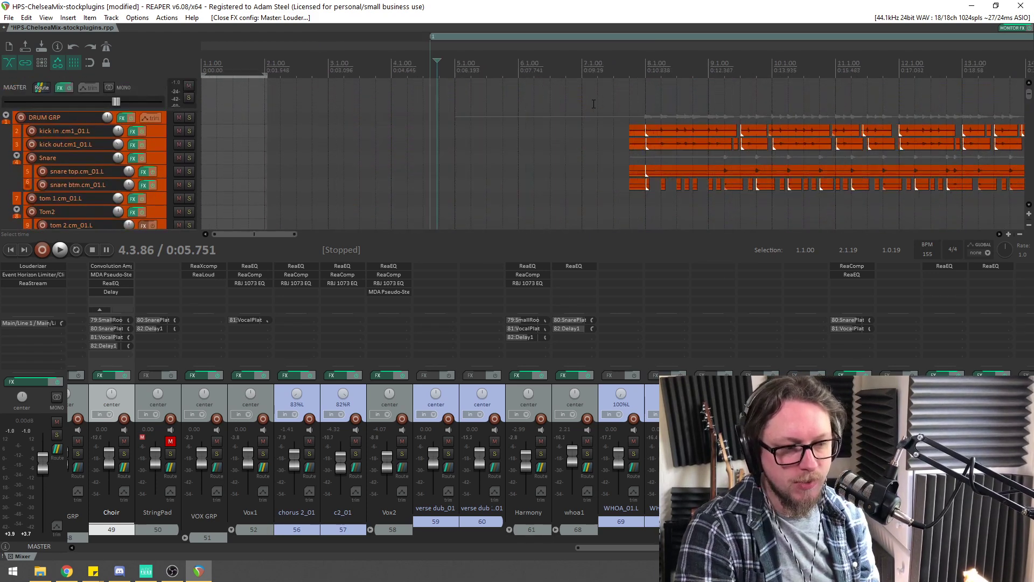
scroll(601, 101, down, 4)
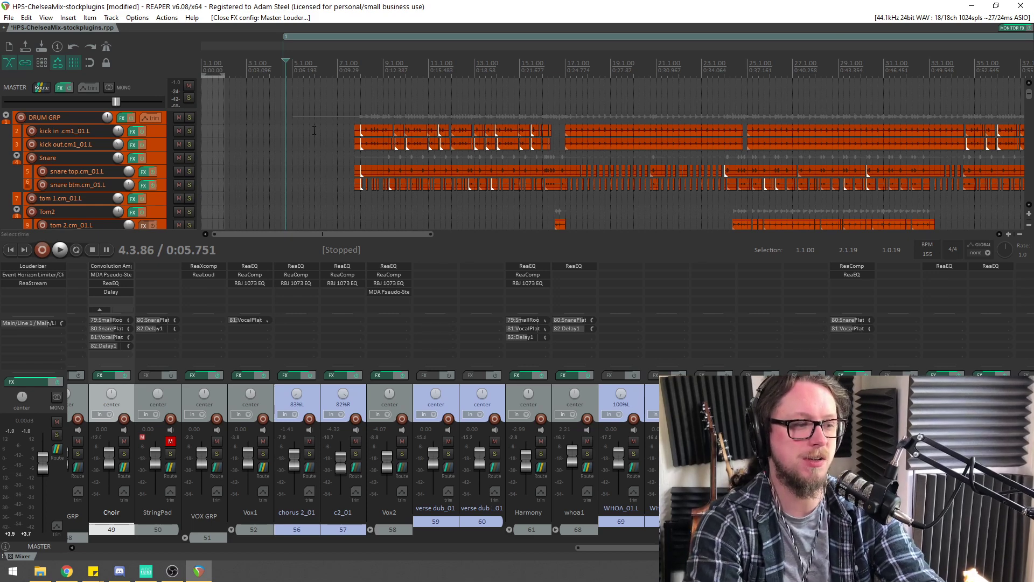
Reopen Louderizer on the master, examine how its source code calculates mix and drive, and close the code window
click(33, 266)
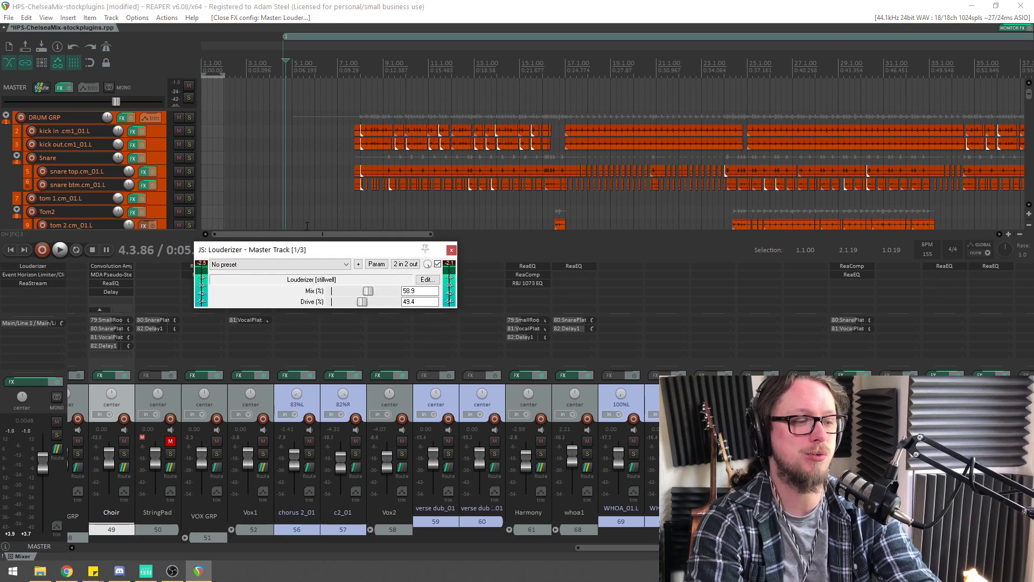
drag(328, 253, 313, 230)
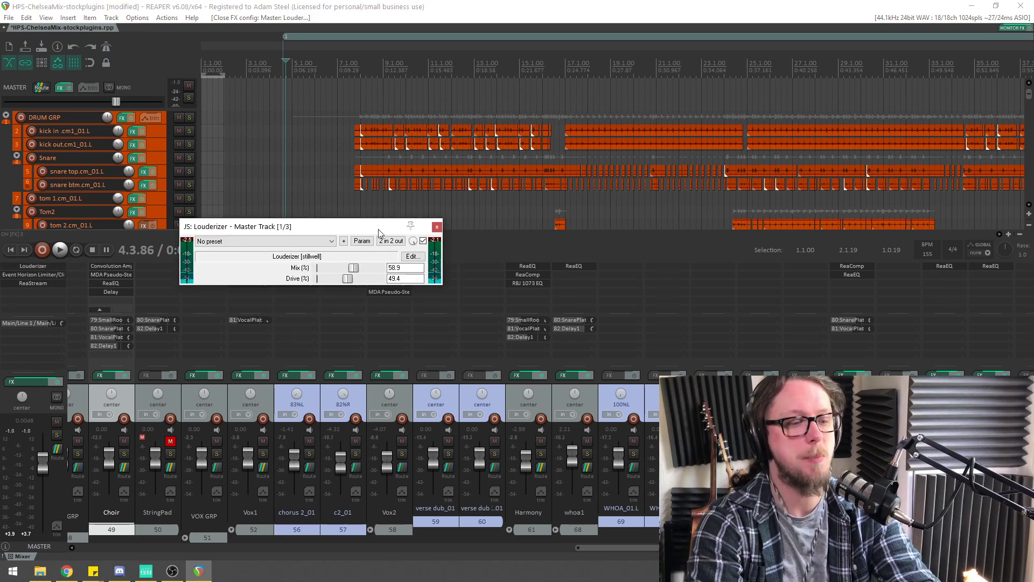
click(411, 256)
scroll(419, 259, down, 5)
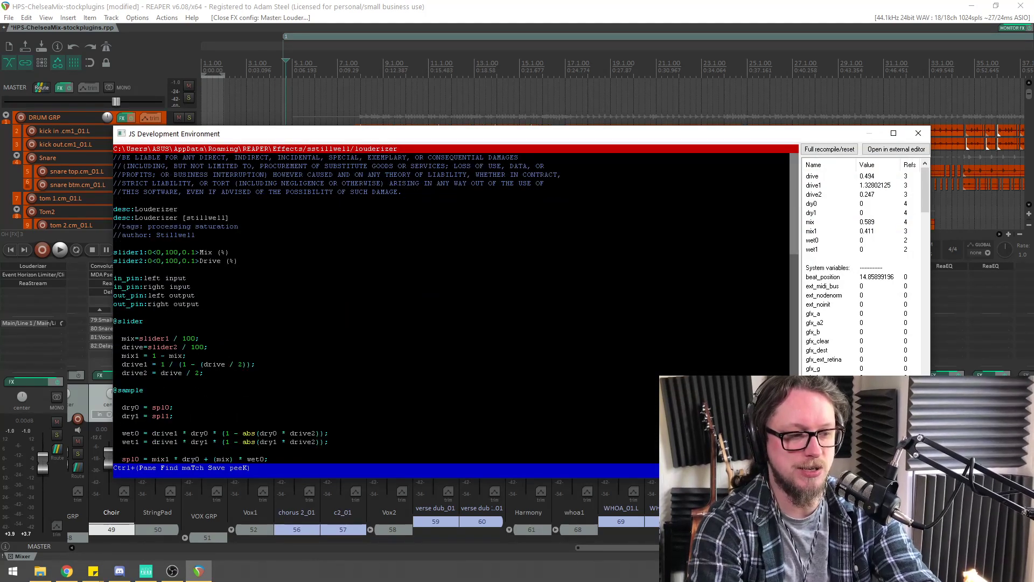
scroll(385, 307, down, 2)
drag(256, 321, 214, 305)
click(221, 338)
click(212, 304)
double_click(260, 321)
double_click(261, 321)
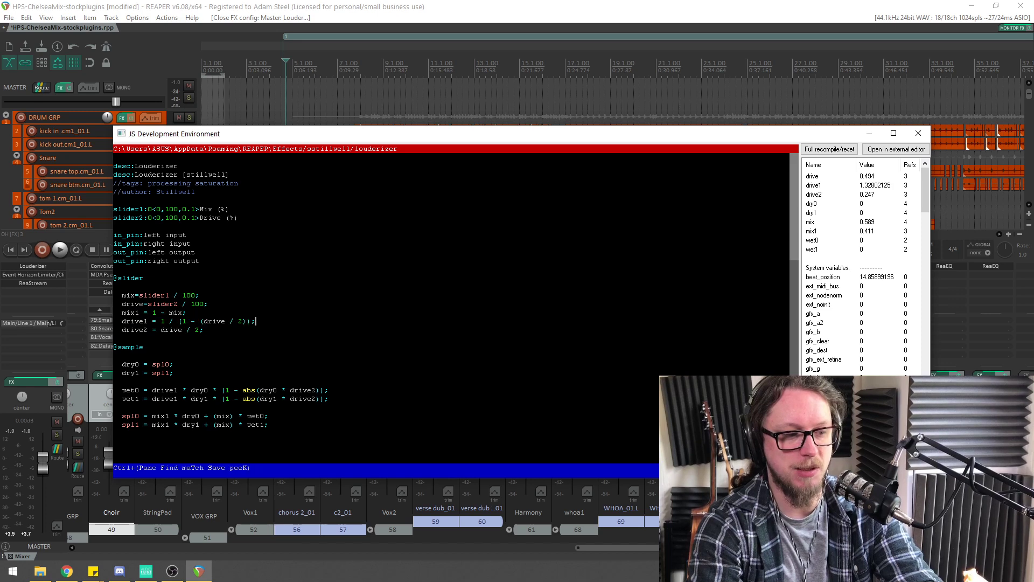
click(188, 313)
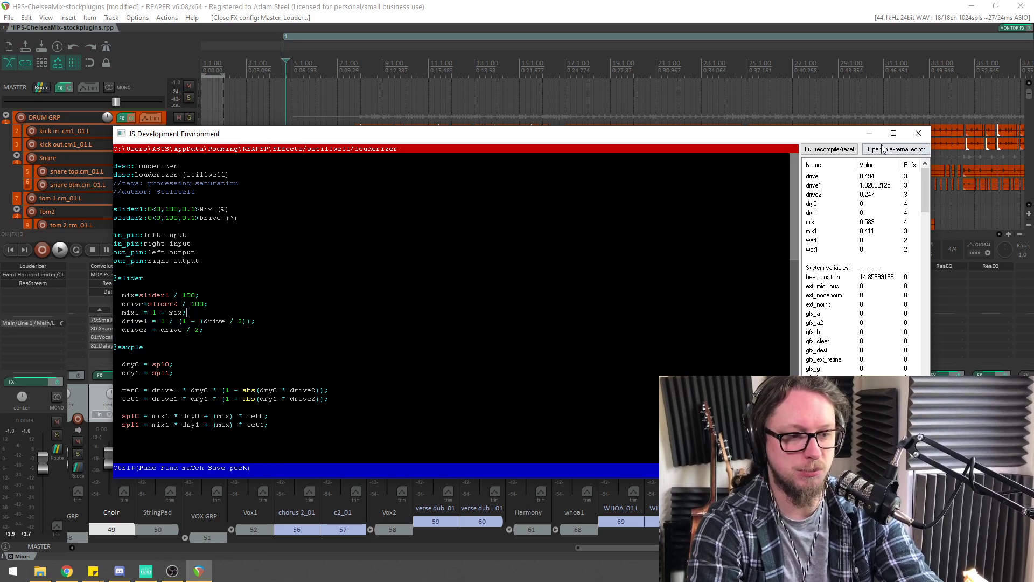
click(918, 133)
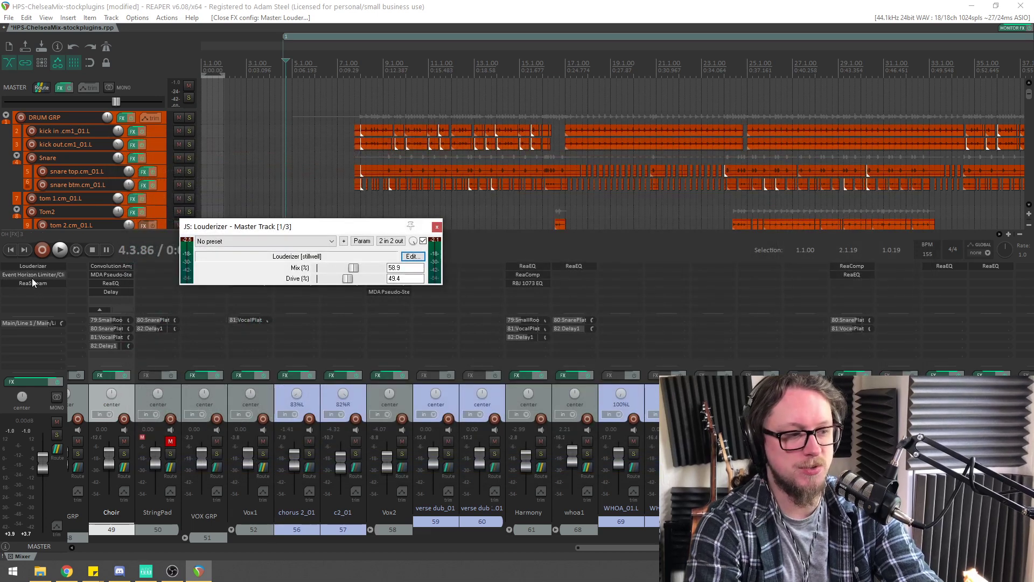
drag(319, 225, 285, 224)
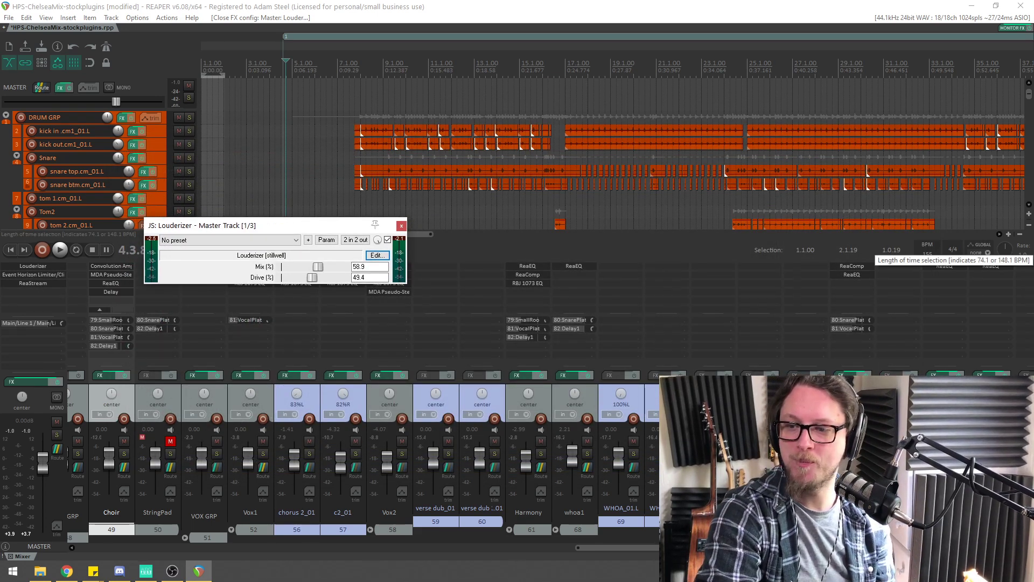
key(alt+Tab)
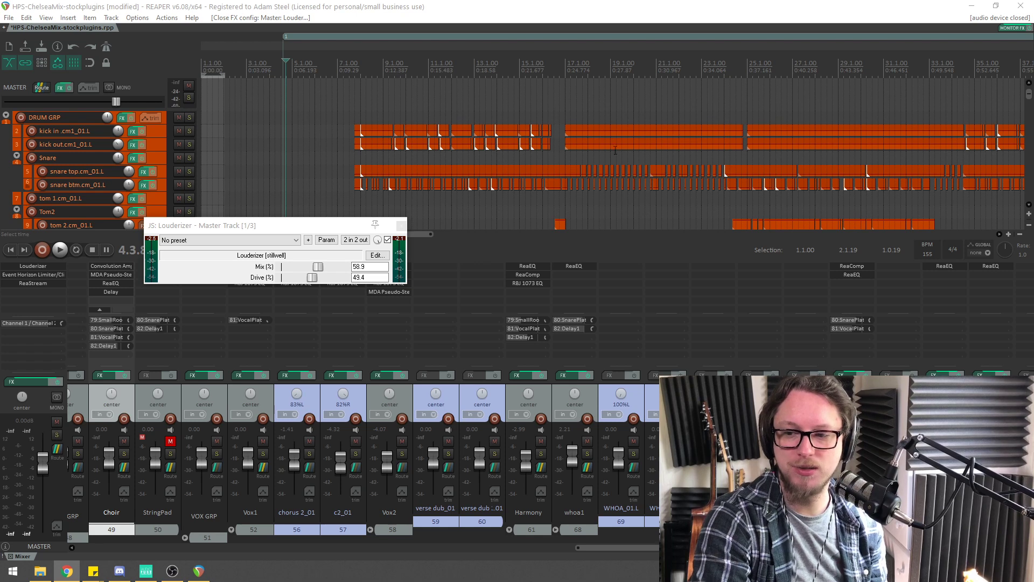
drag(315, 227, 396, 196)
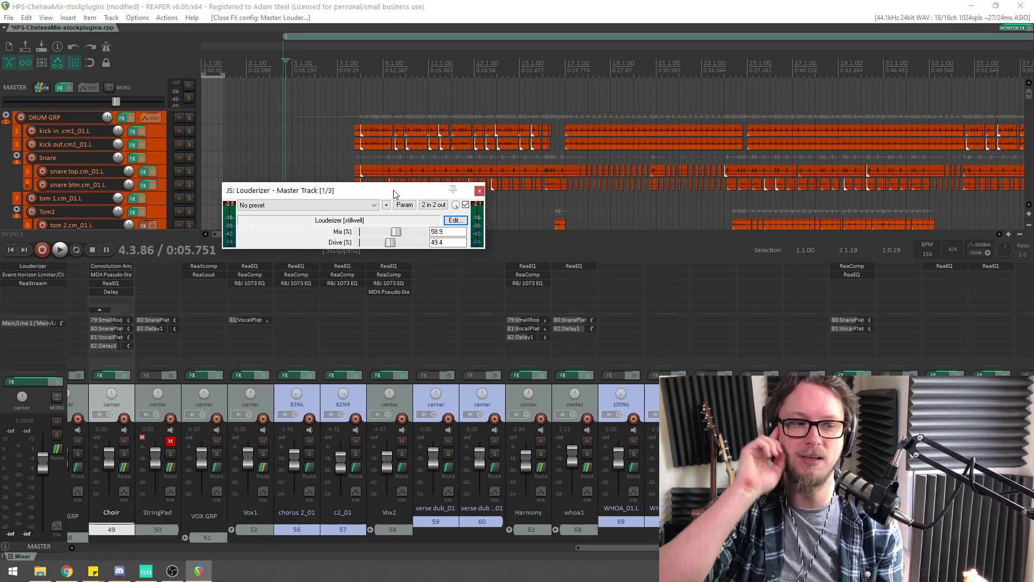
Audition the mix from bar 11 with Louderizer and the Event Horizon limiter bypassed on the master, and close the Louderizer window
shift+click(47, 275)
shift+click(45, 266)
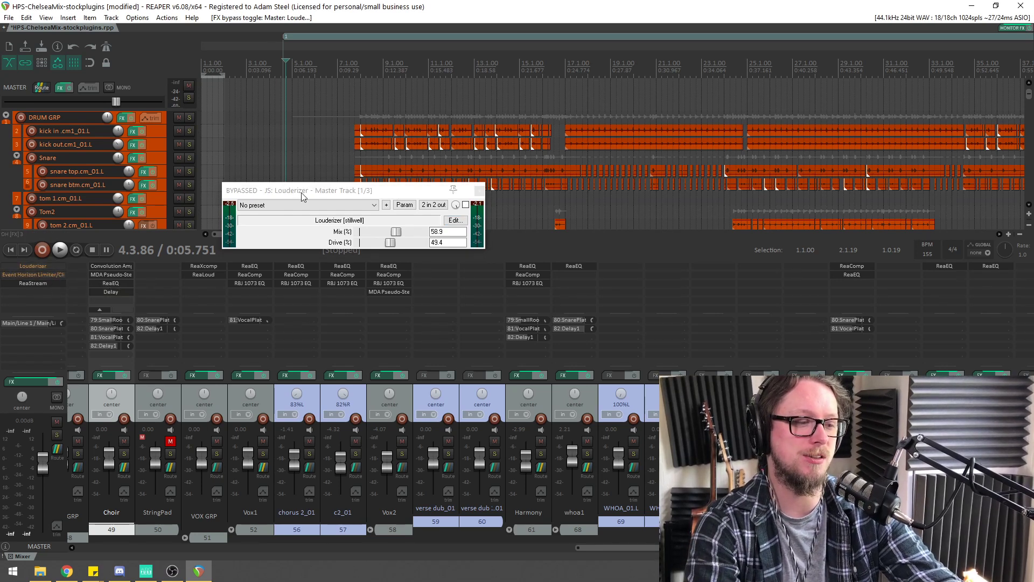
drag(343, 196, 321, 206)
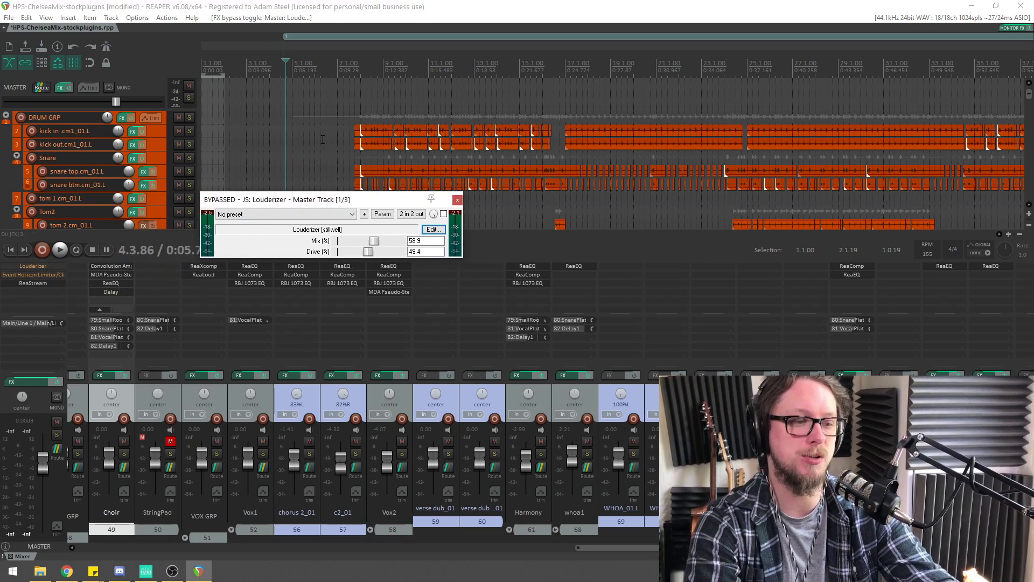
scroll(341, 135, down, 2)
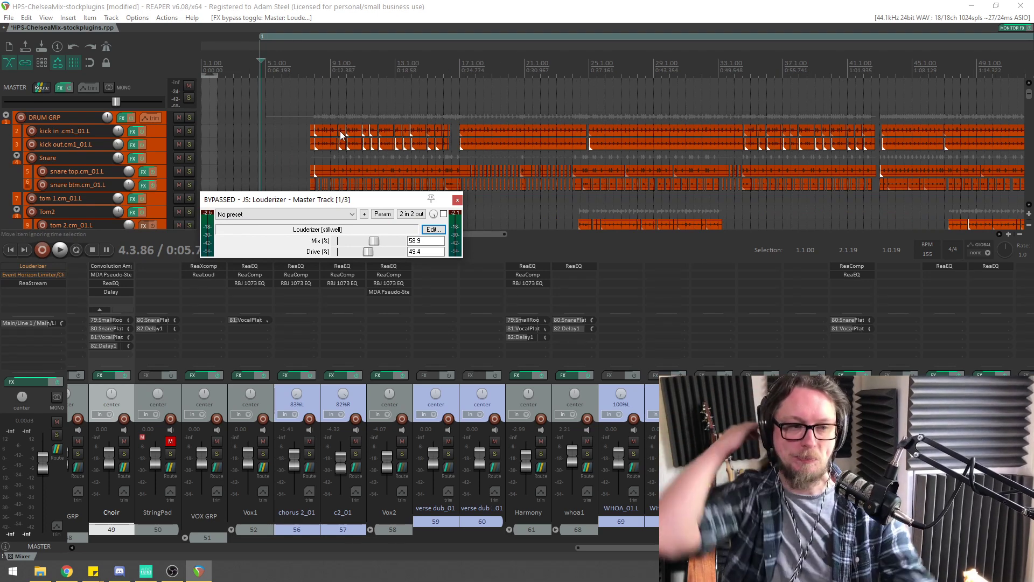
key(space)
click(364, 61)
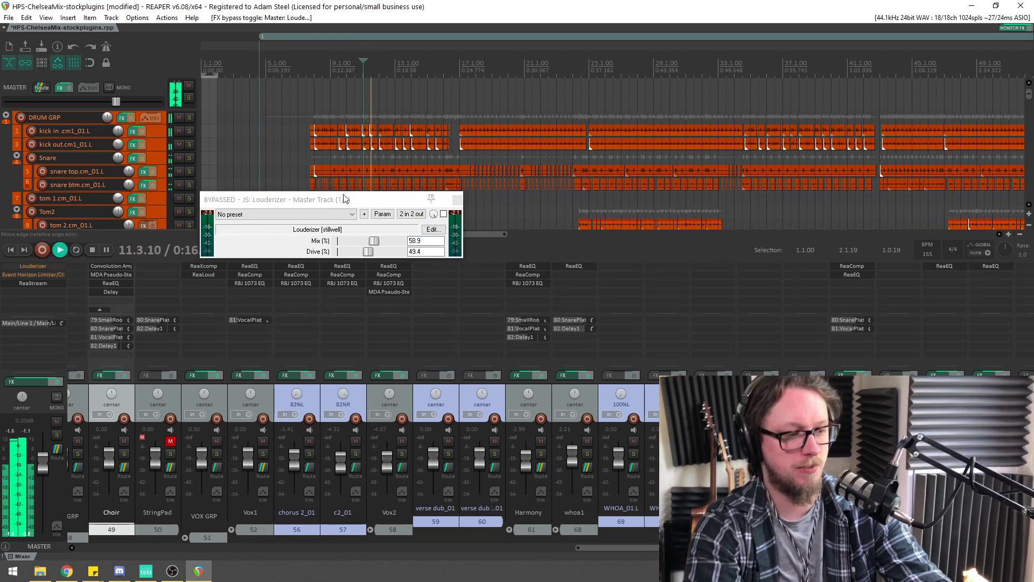
scroll(612, 88, down, 2)
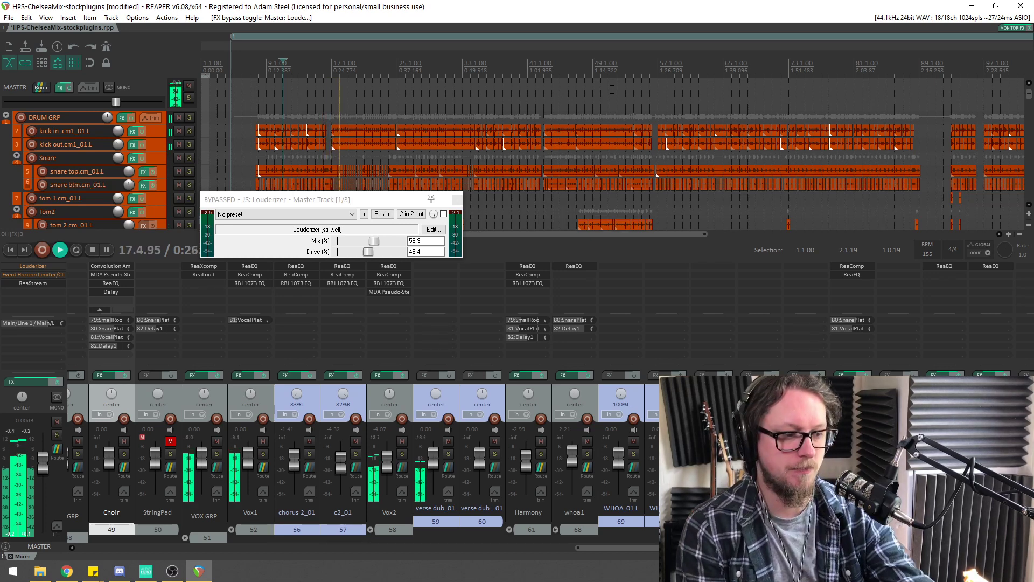
key(space)
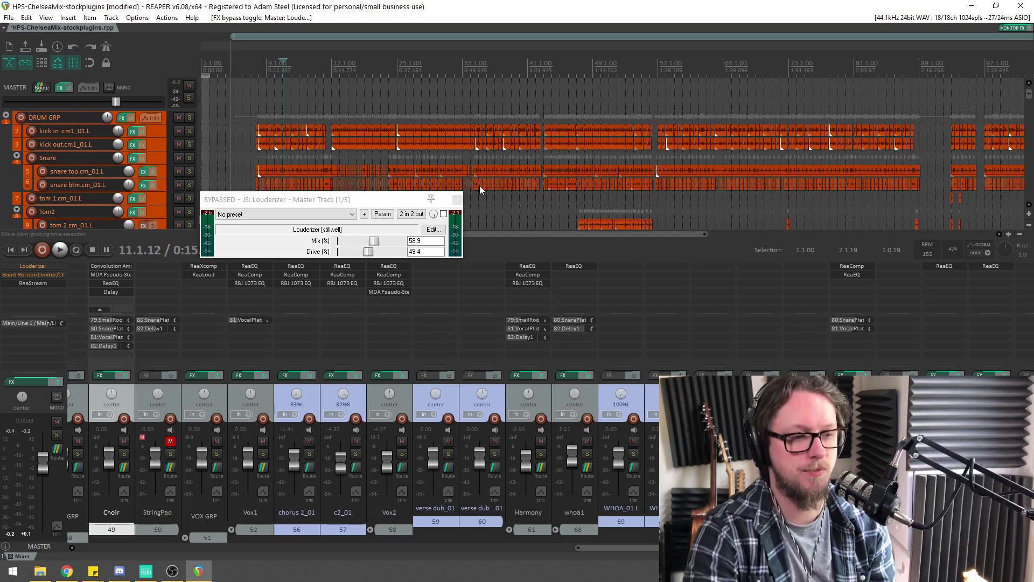
click(457, 201)
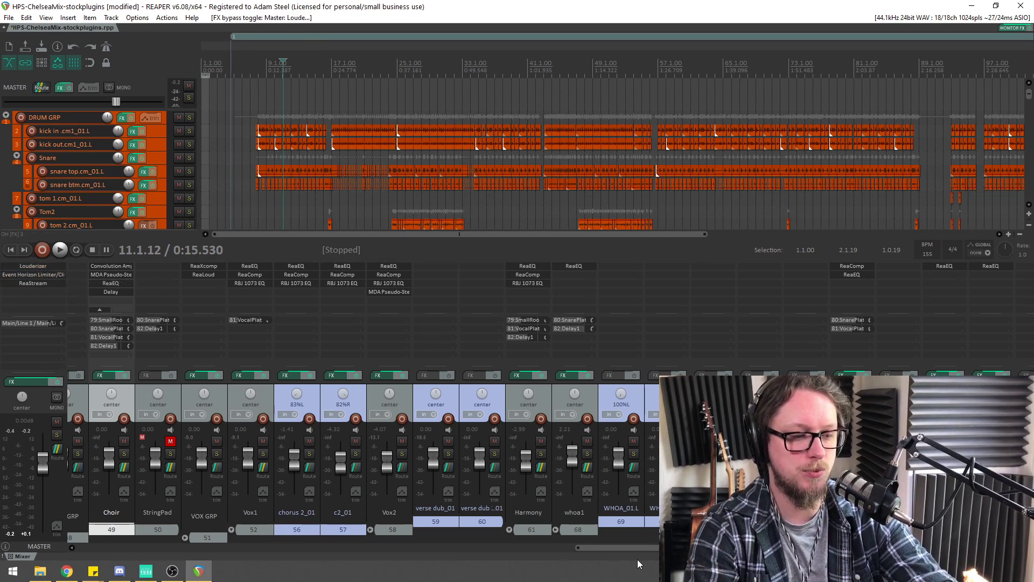
Insert a new track and move it above DRUM GRP, outside the drum folder
drag(650, 549, 29, 509)
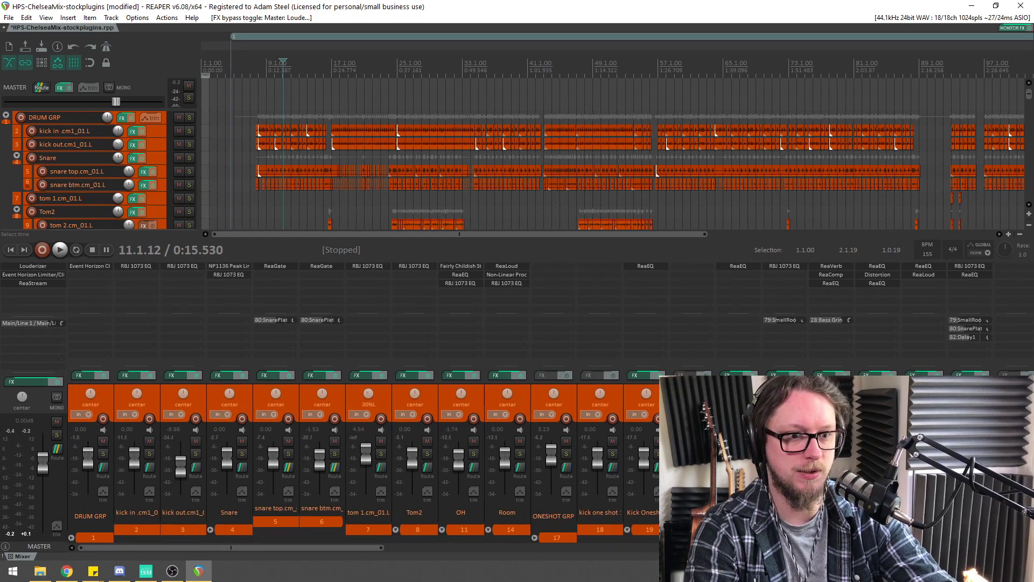
click(171, 122)
key(ctrl+t)
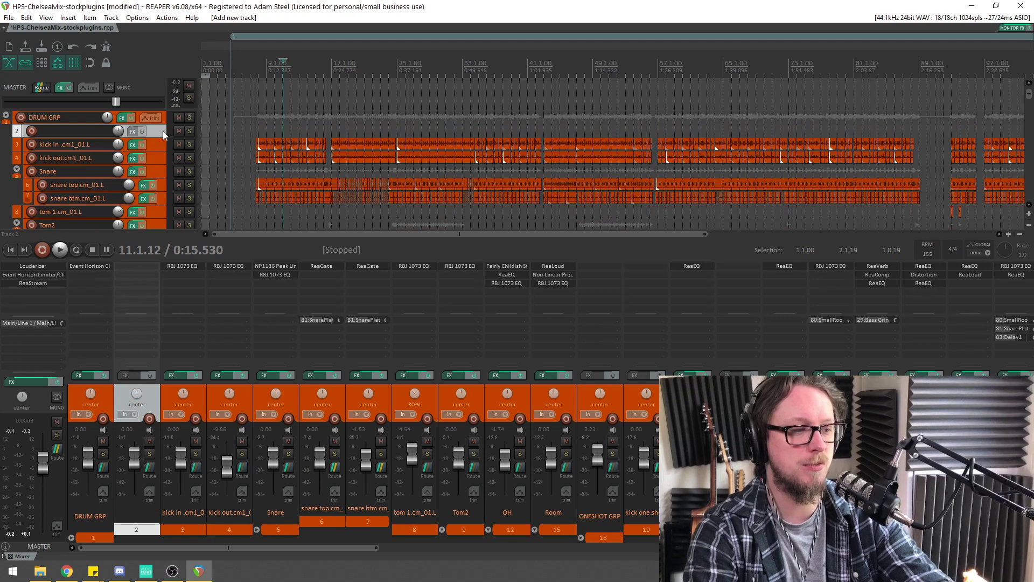
drag(163, 131, 167, 113)
Solo Vox1, bypass its effects, mute its VocalPlate send and play the dry vocal from about bar 47
scroll(393, 94, down, 5)
scroll(406, 103, up, 3)
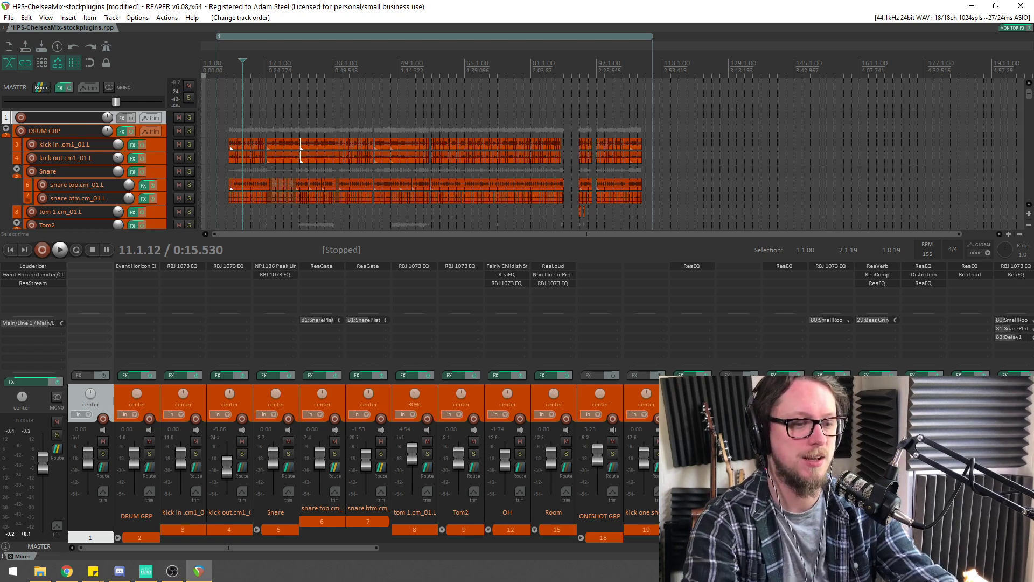
drag(1028, 95, 1027, 161)
click(350, 63)
scroll(632, 128, up, 3)
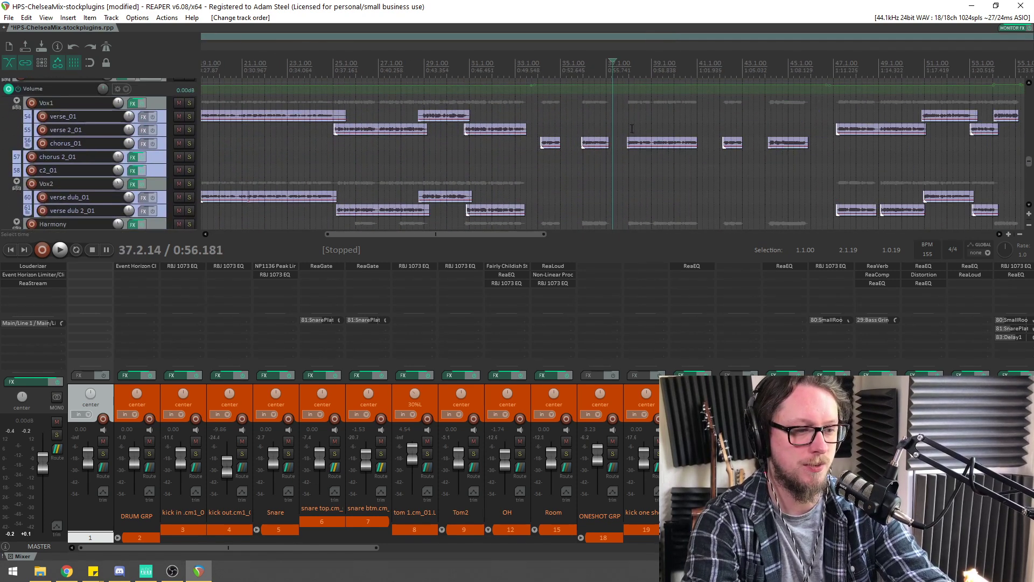
click(640, 547)
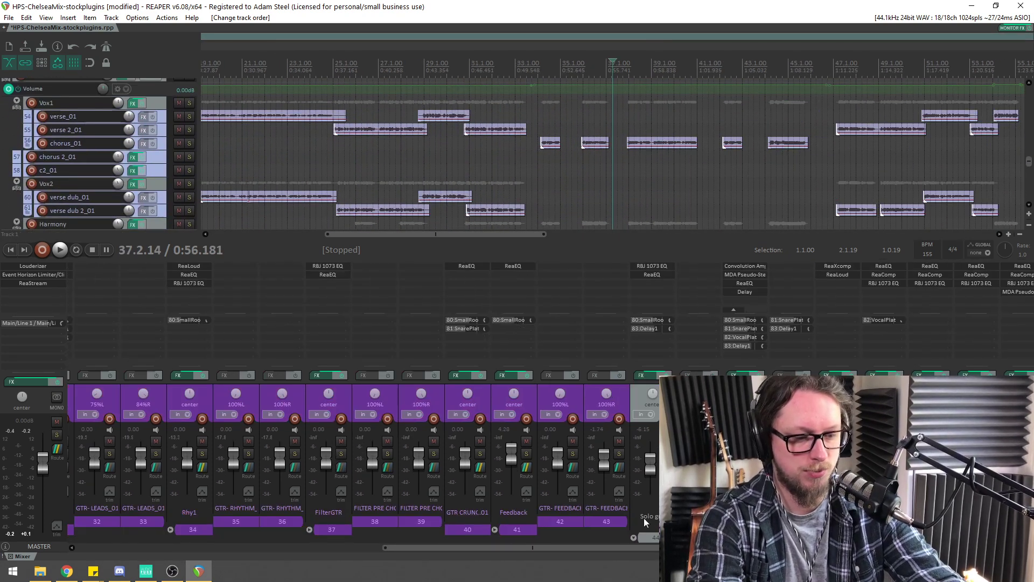
click(851, 453)
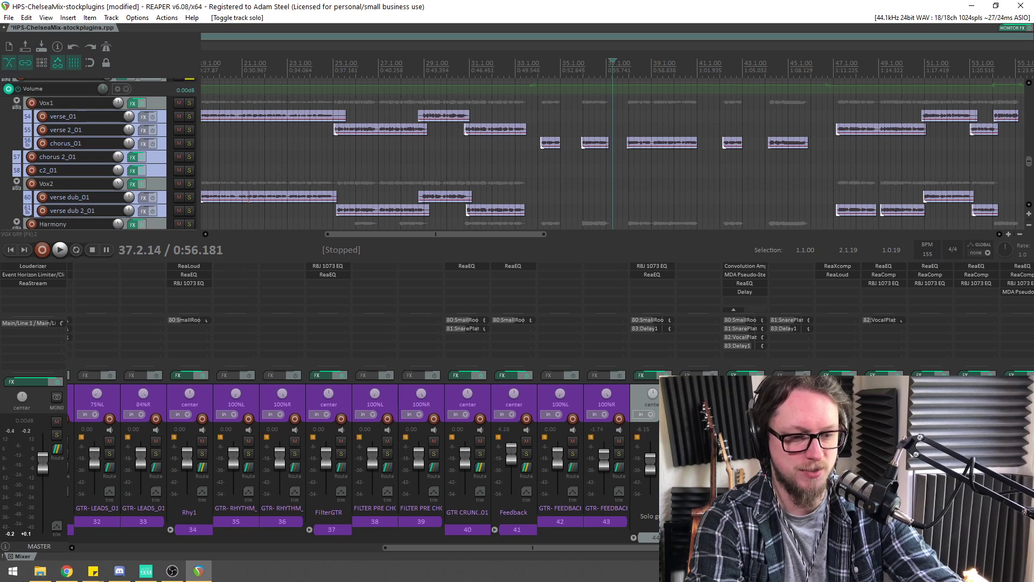
click(901, 374)
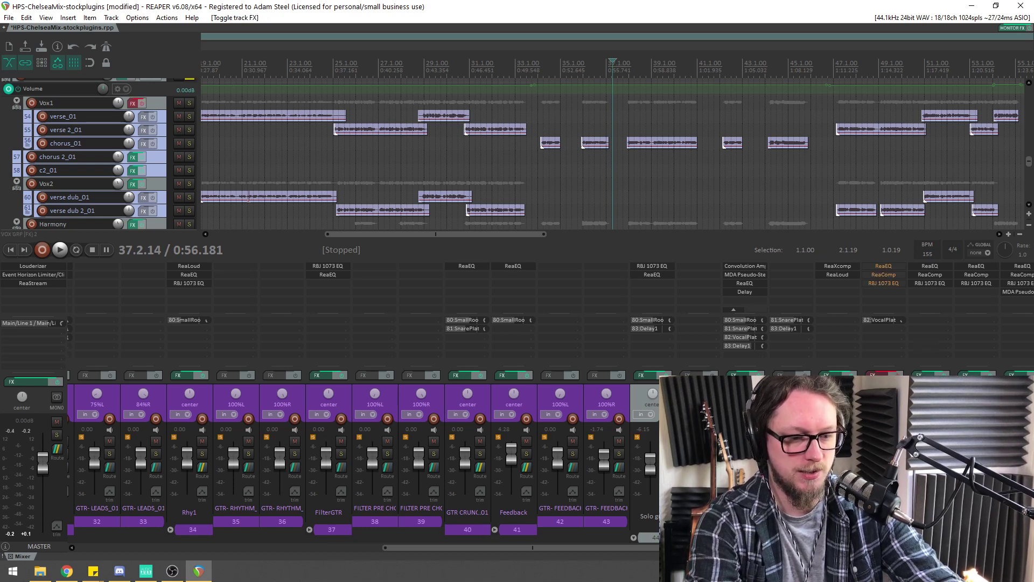
click(189, 102)
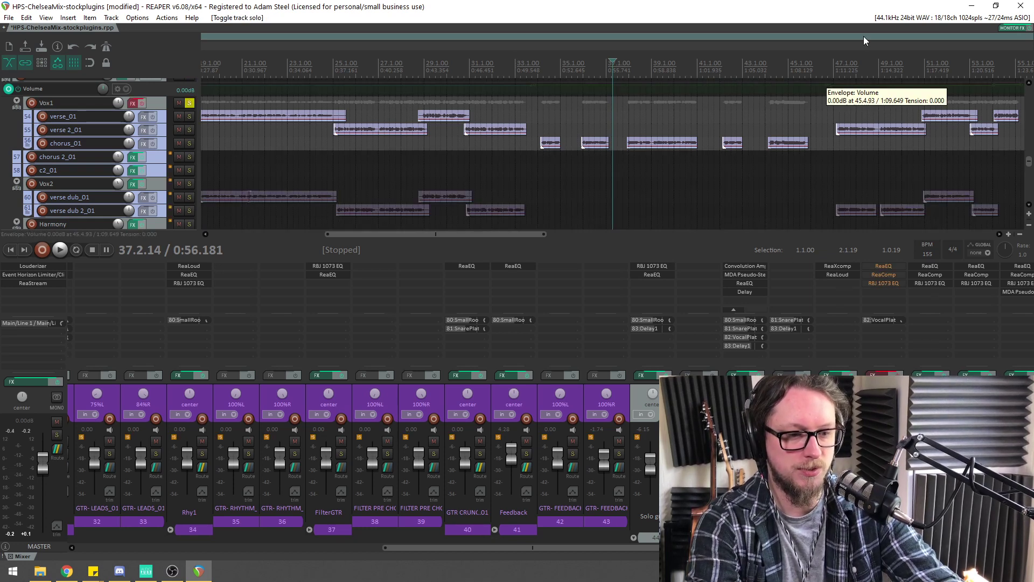
key(space)
click(880, 320)
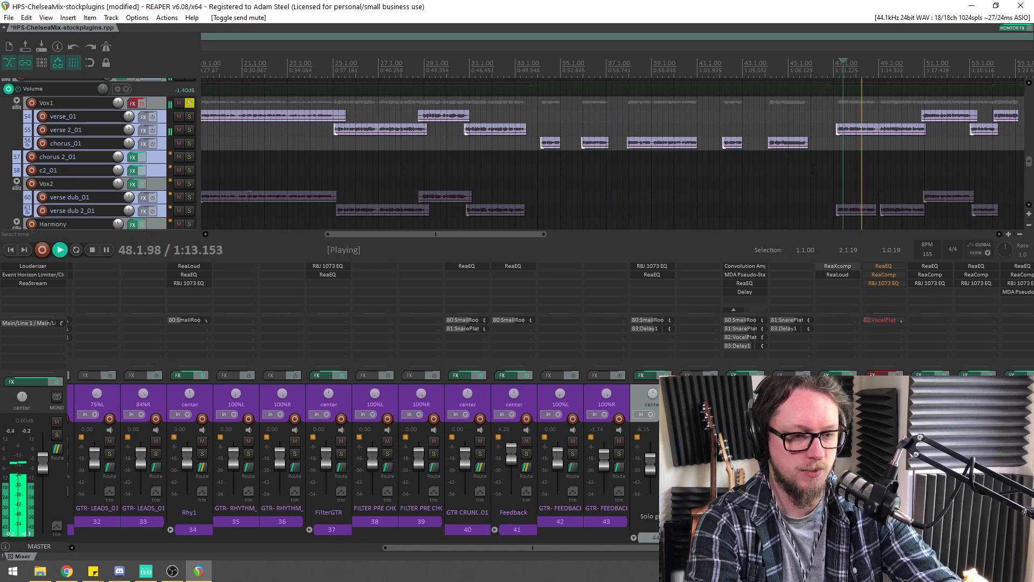
Enlarge the verse 2_01 track and examine its clip waveforms during playback
scroll(769, 146, down, 2)
scroll(769, 147, up, 2)
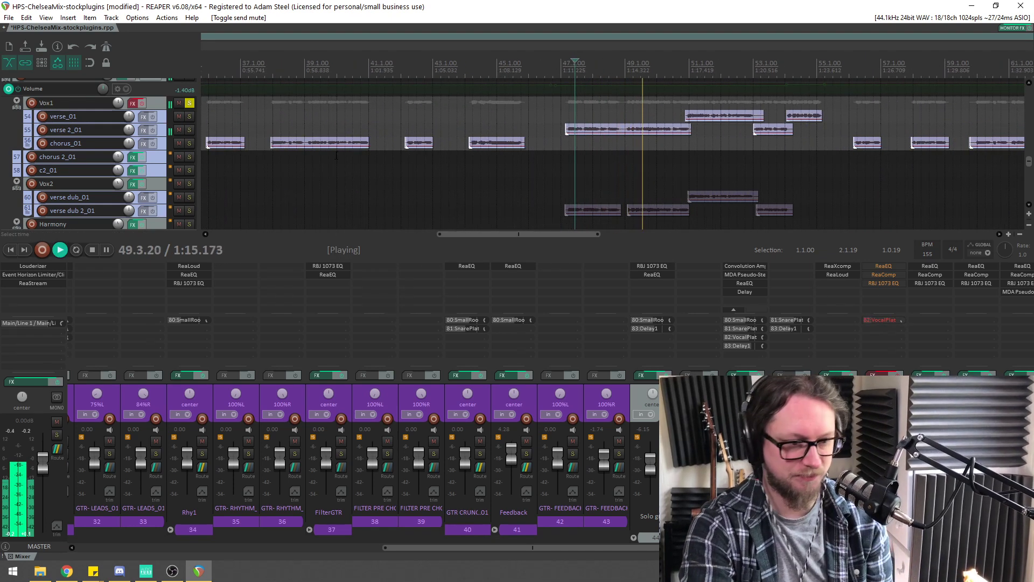
drag(172, 183, 172, 177)
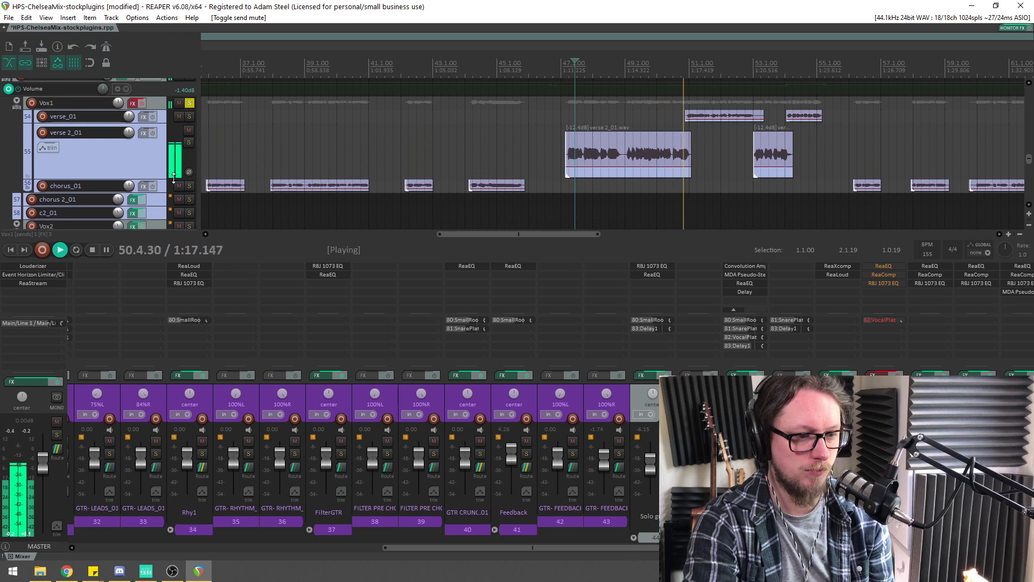
scroll(663, 135, up, 3)
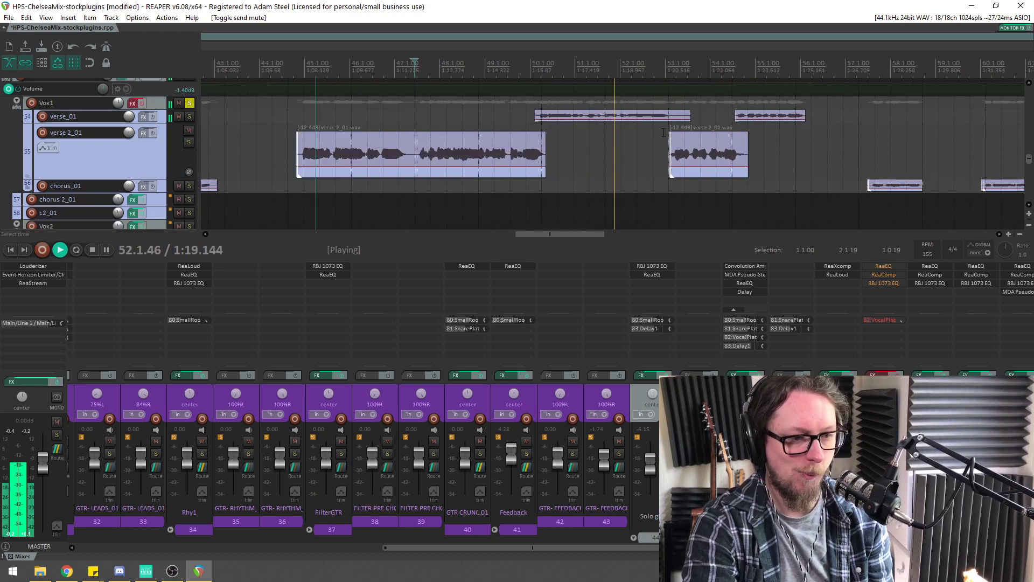
Audition the dry Vox1 vocal through the verse 2_01 clips up to about bar 55, then stop playback
scroll(663, 135, down, 3)
scroll(665, 132, up, 3)
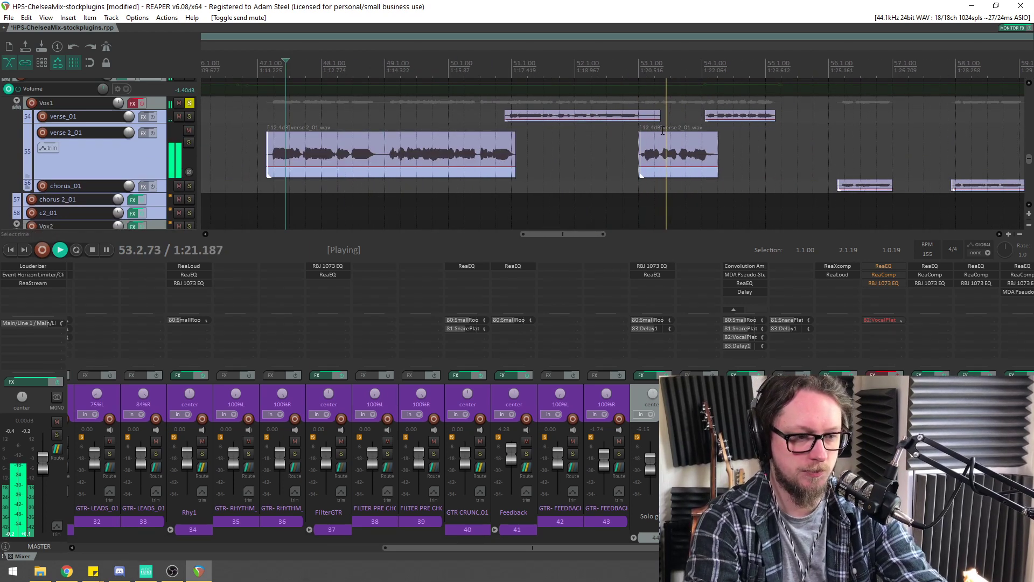
scroll(666, 131, down, 2)
scroll(569, 132, up, 3)
scroll(569, 132, down, 2)
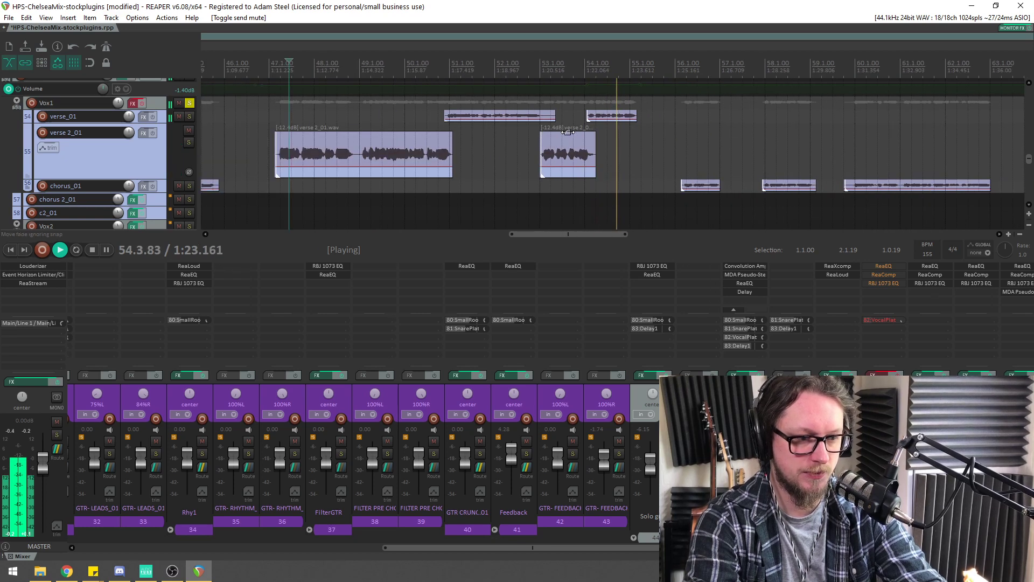
key(space)
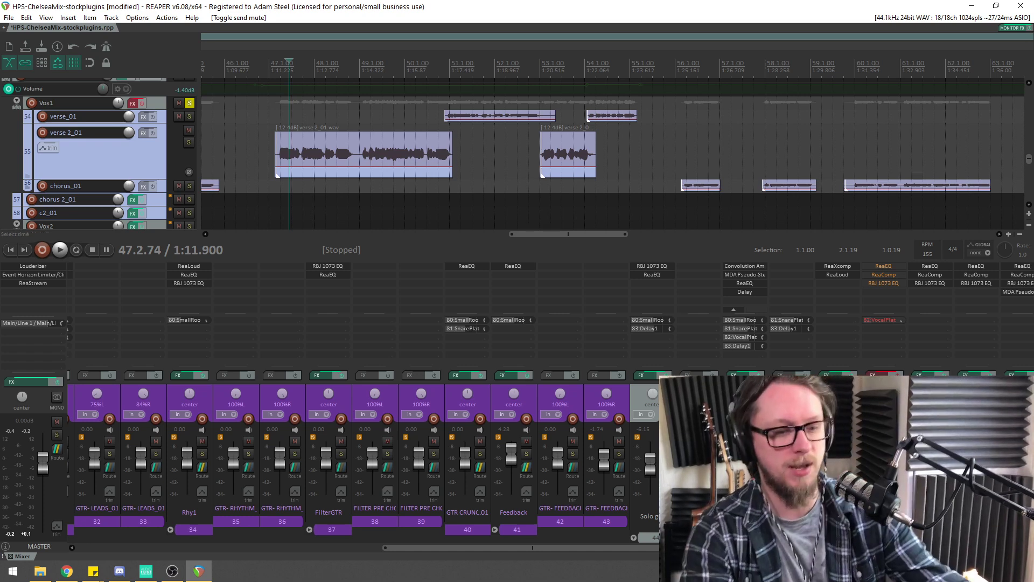
Re-enable Vox1's effects, unmute its VocalPlate send and briefly play the processed solo vocal from about bar 47
click(142, 103)
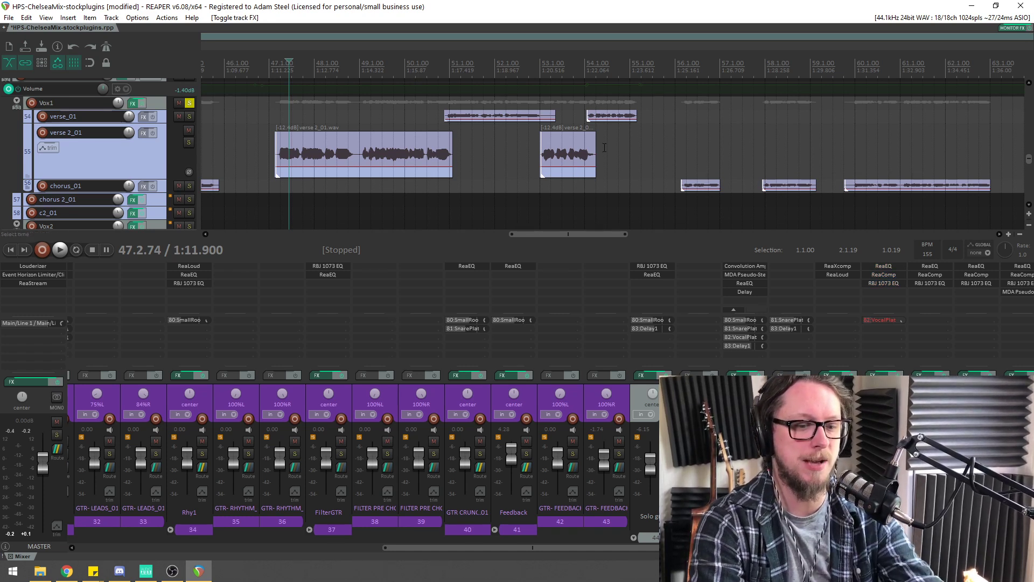
click(881, 321)
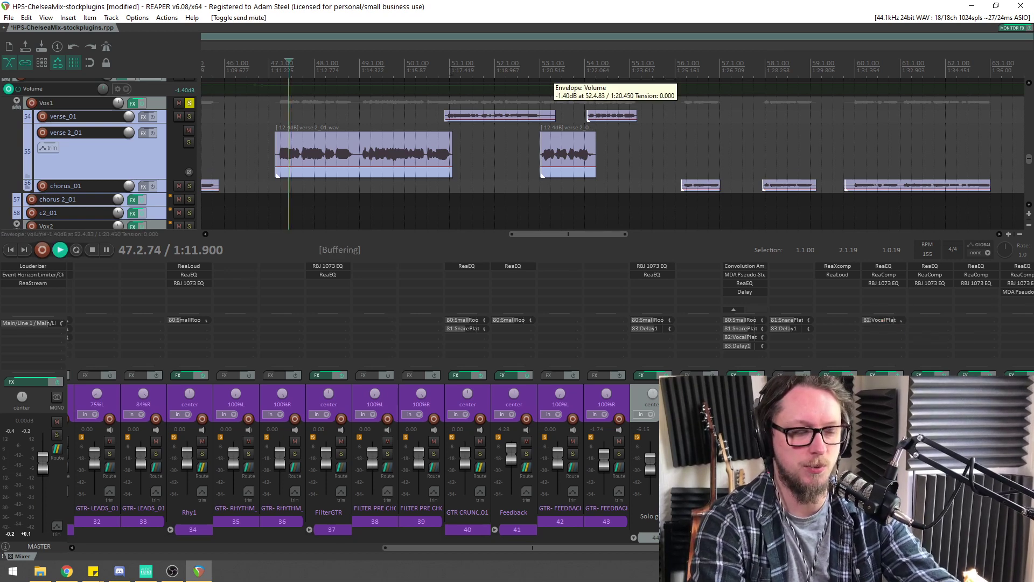
key(space)
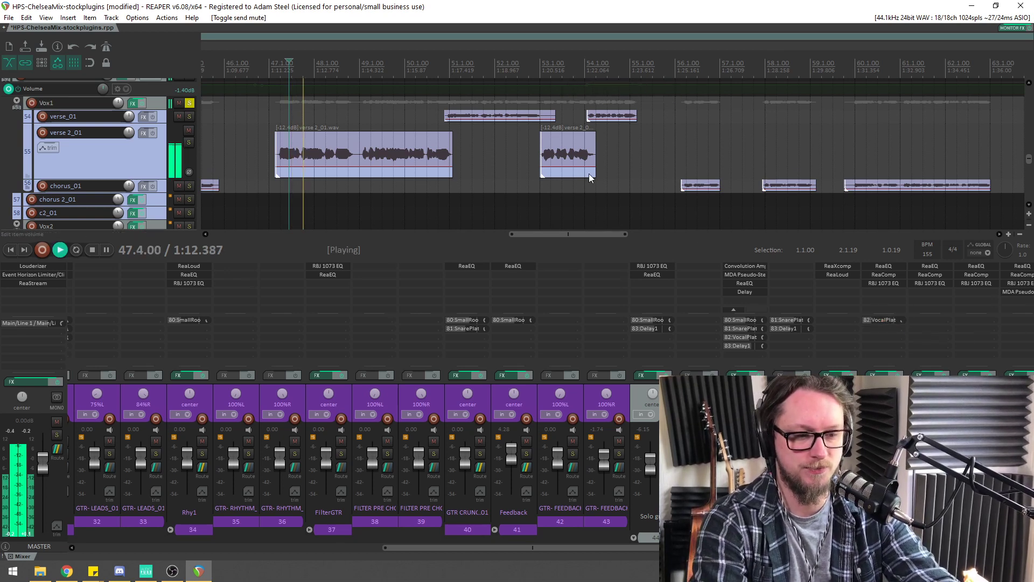
key(space)
Review the ReaEQ, ReaComp and RBJ 1073 EQ settings on Vox1, briefly playing the vocal to watch the compressor's gain reduction
click(883, 266)
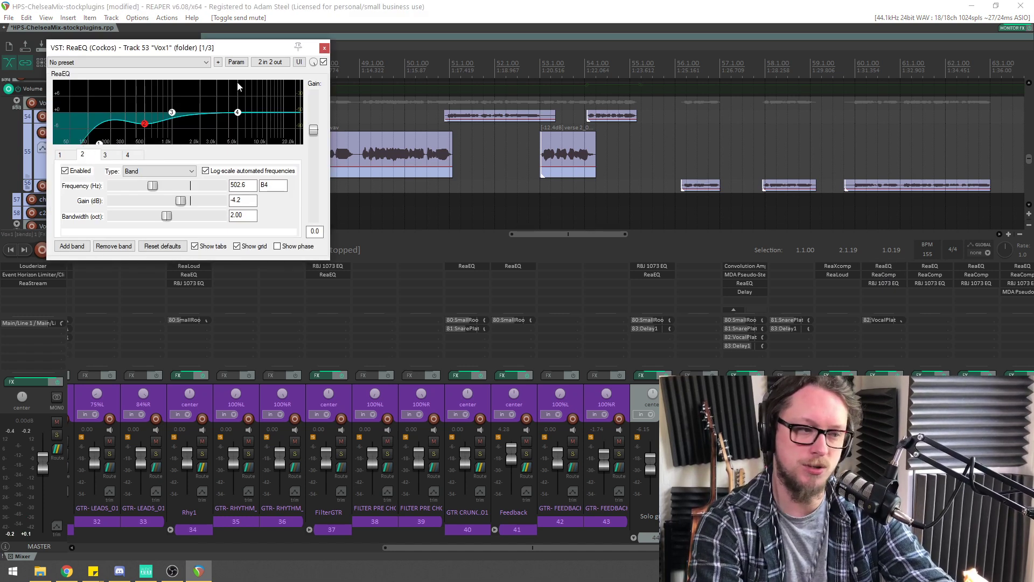
click(324, 48)
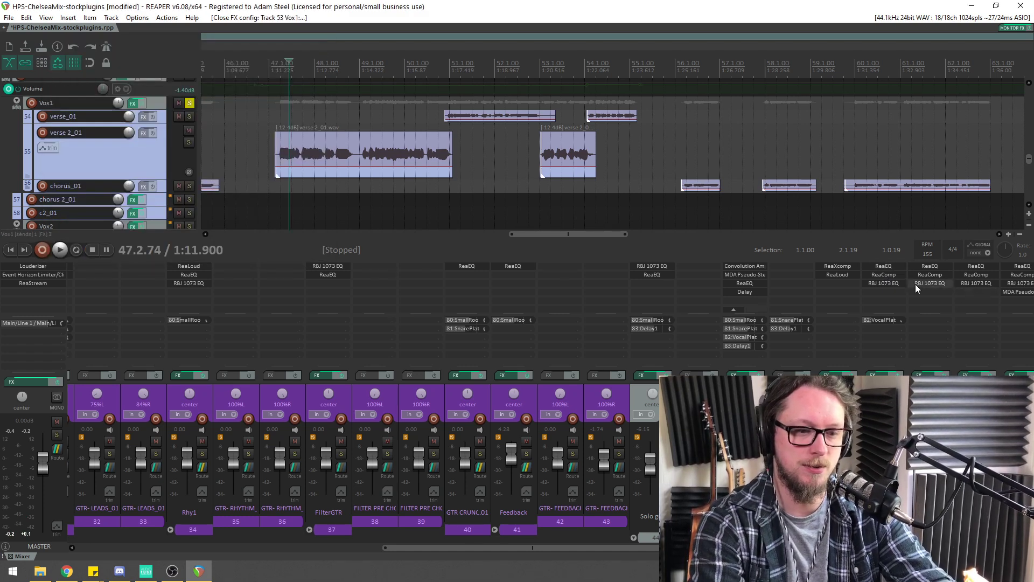
click(883, 274)
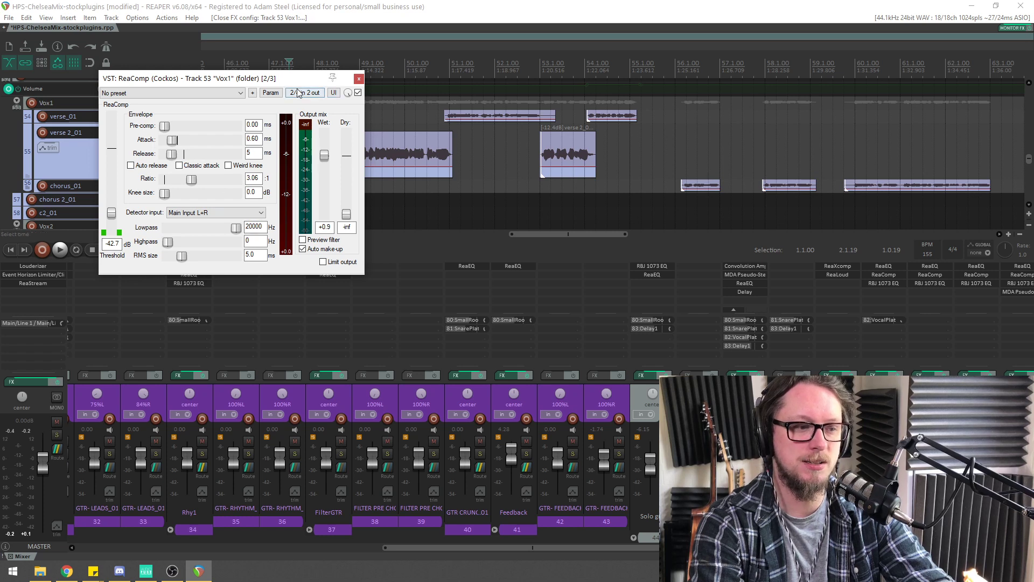
drag(296, 81, 318, 99)
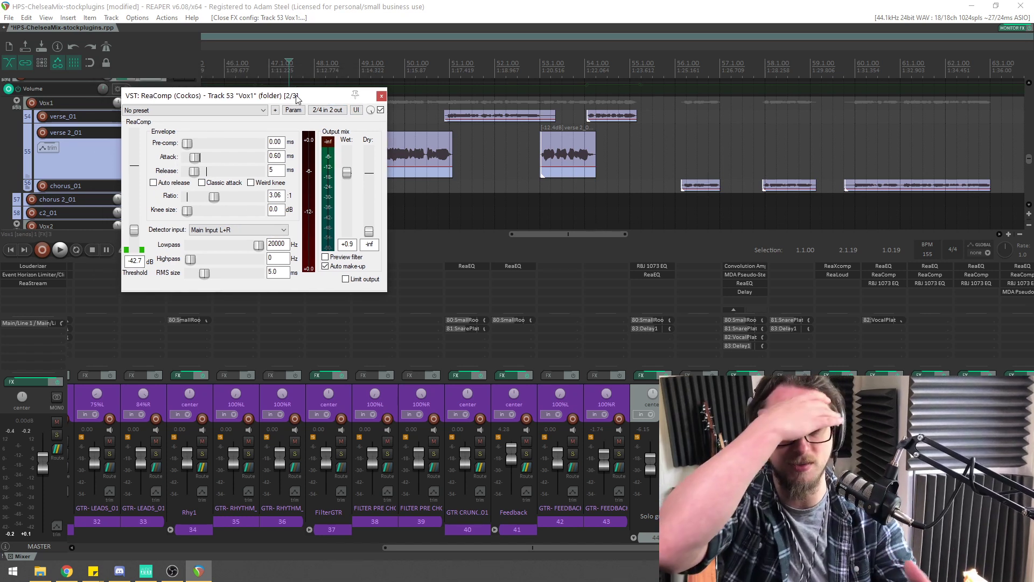
key(space)
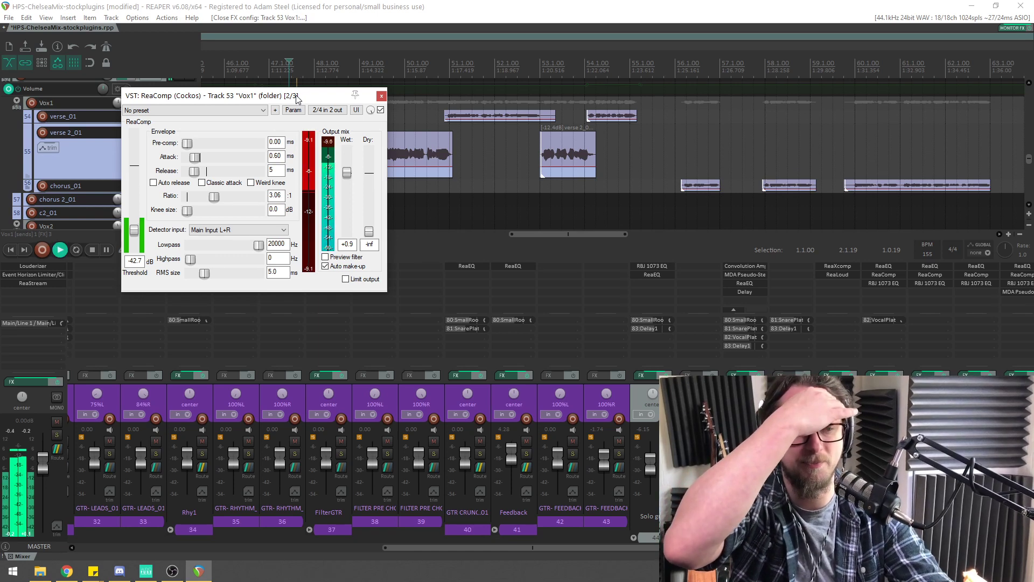
key(space)
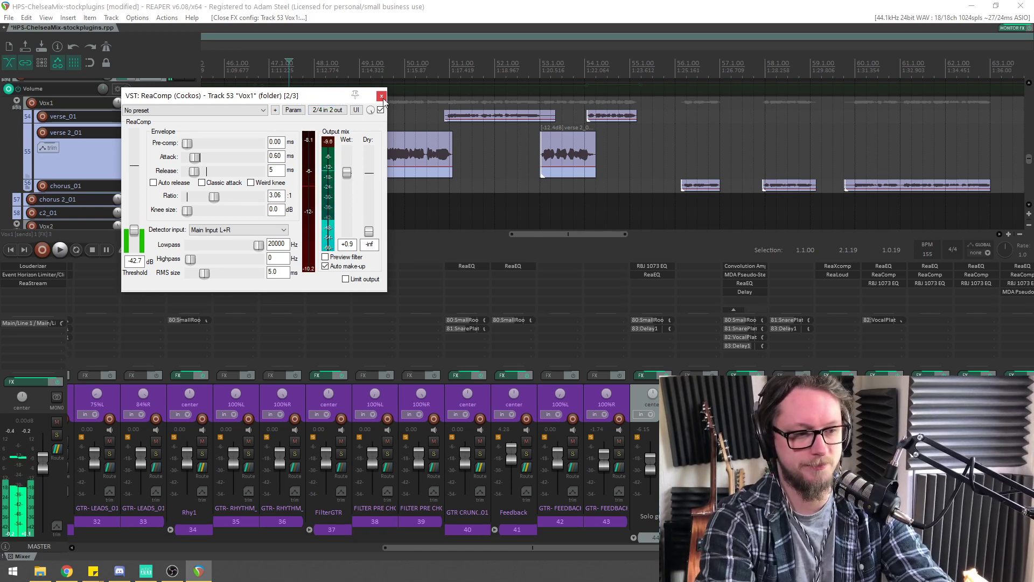
click(381, 97)
click(890, 285)
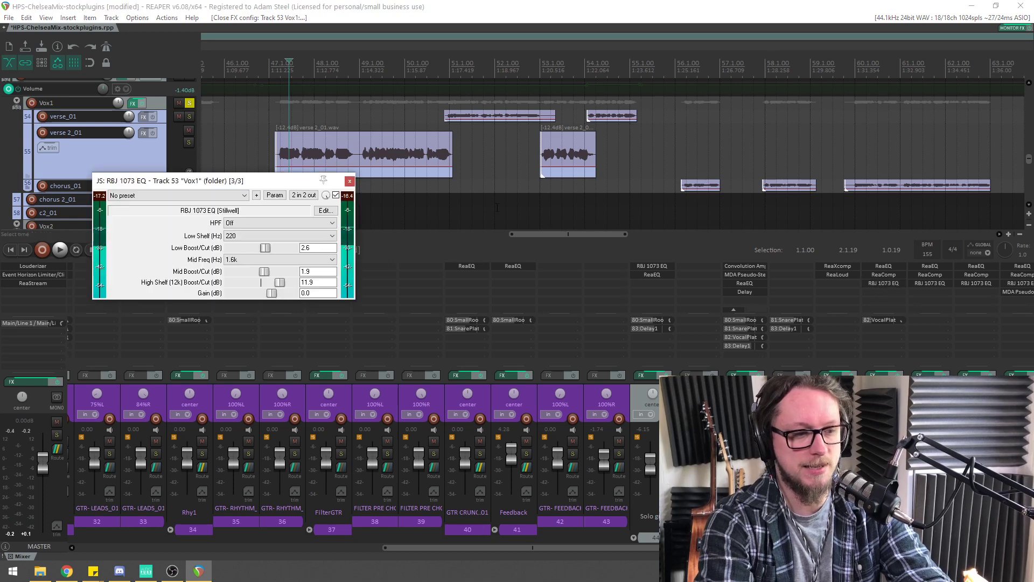
click(279, 281)
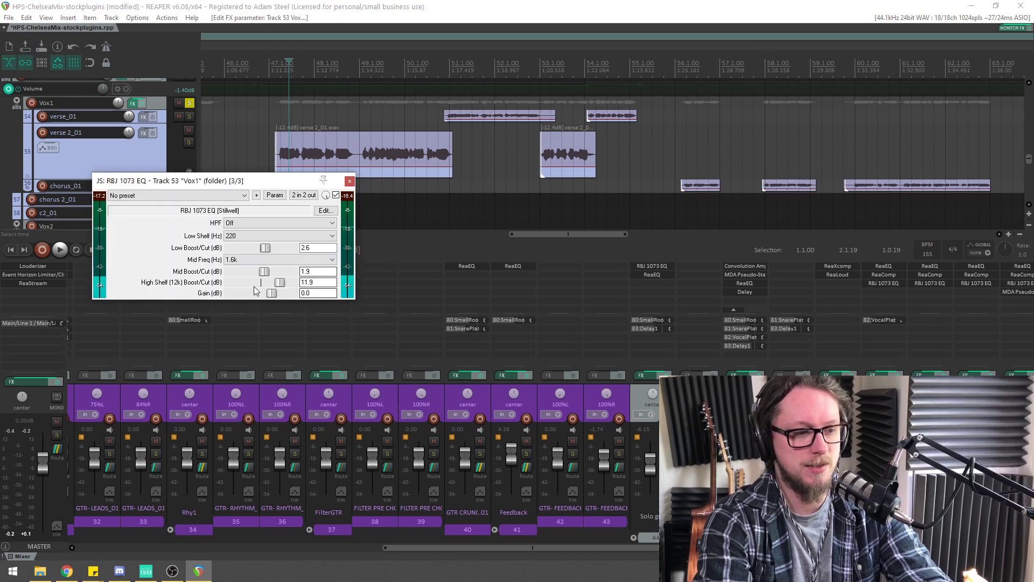
click(349, 181)
Unsolo Vox1 and play the full mix from about bar 47
click(189, 103)
key(space)
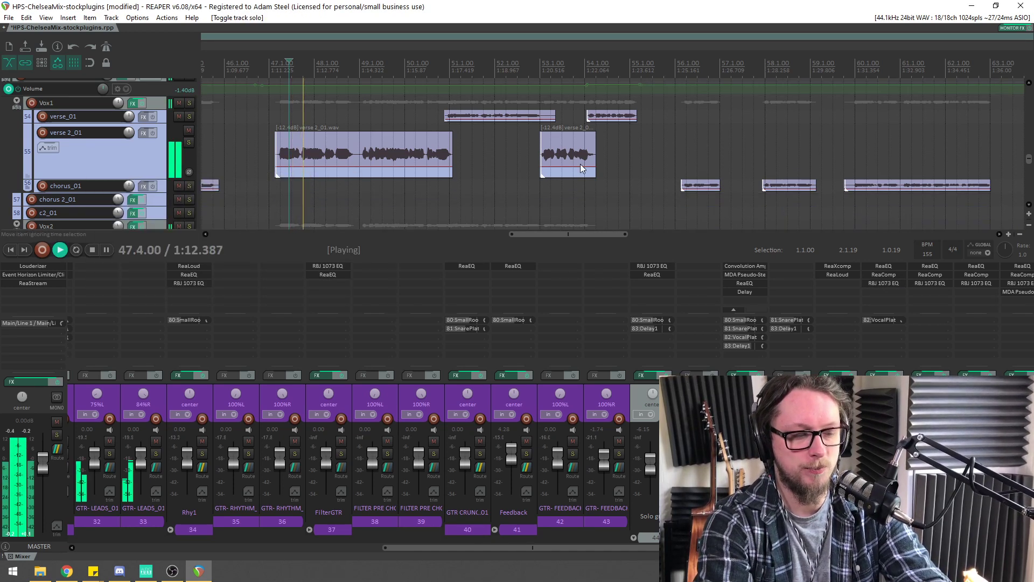
scroll(687, 160, down, 4)
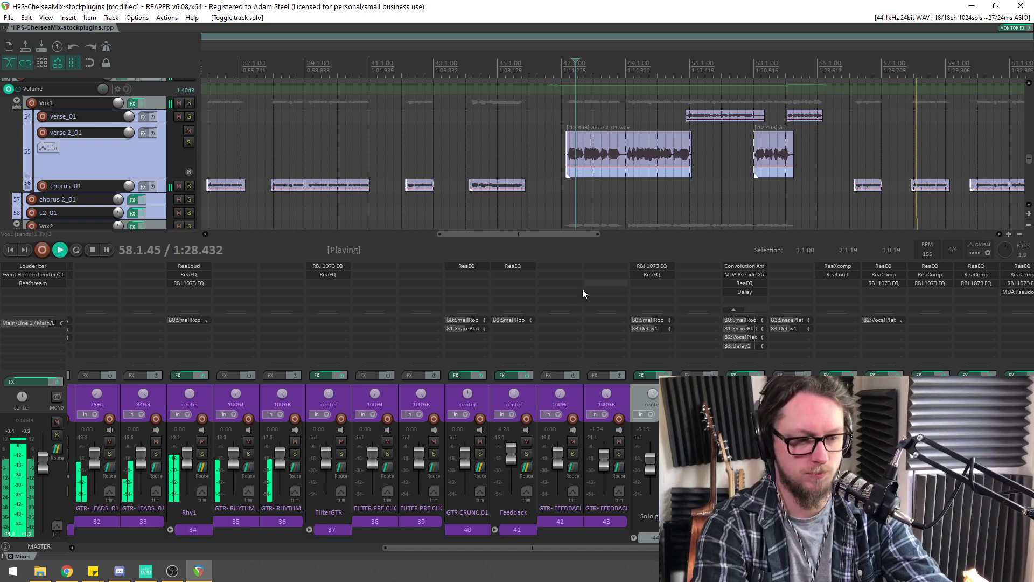
Remove the ReaEQ plugin from both the left and right WHOAS GRP_01 tracks after checking the left one's curve
drag(478, 549, 788, 550)
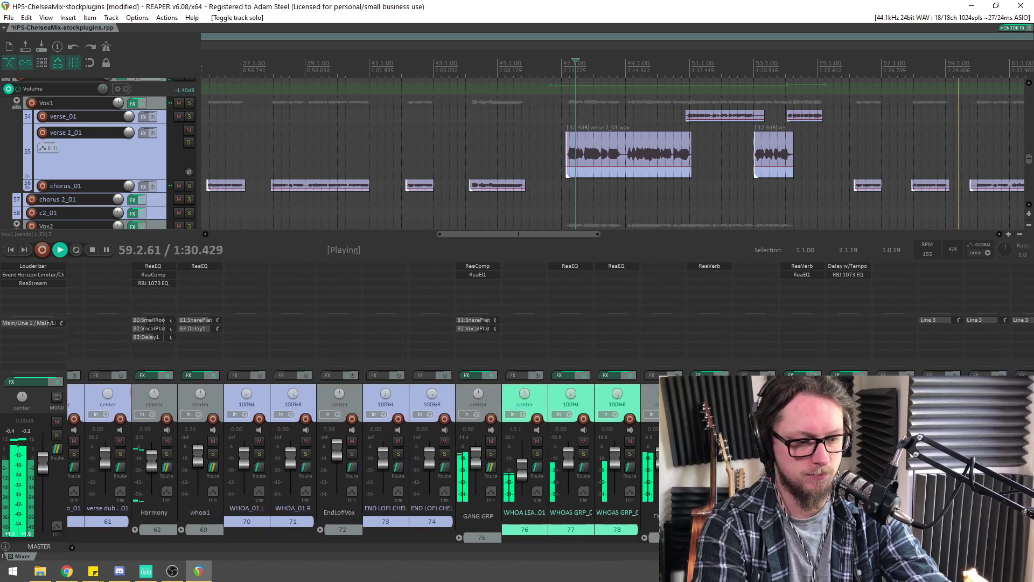
click(570, 266)
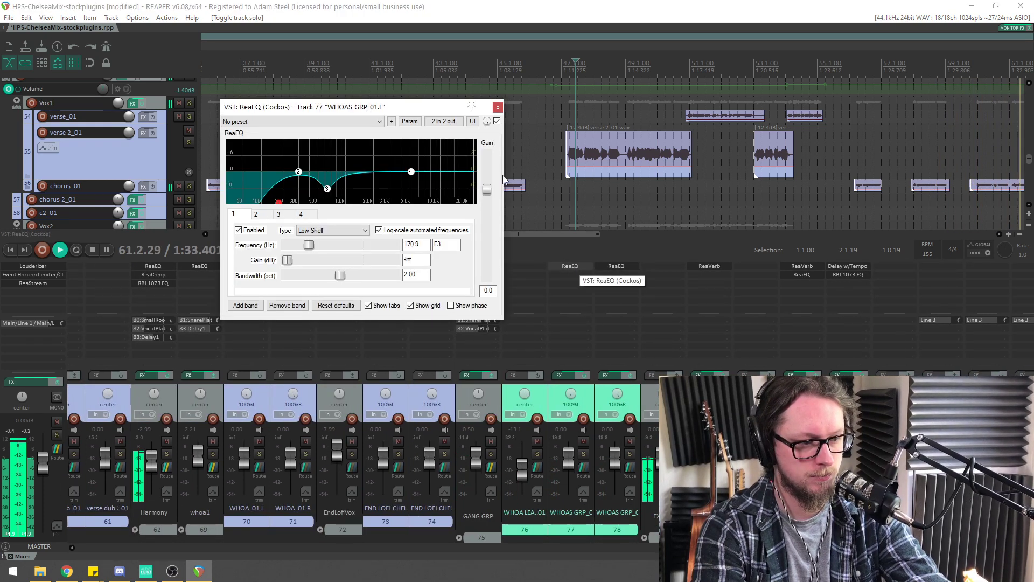
click(497, 106)
alt+click(610, 265)
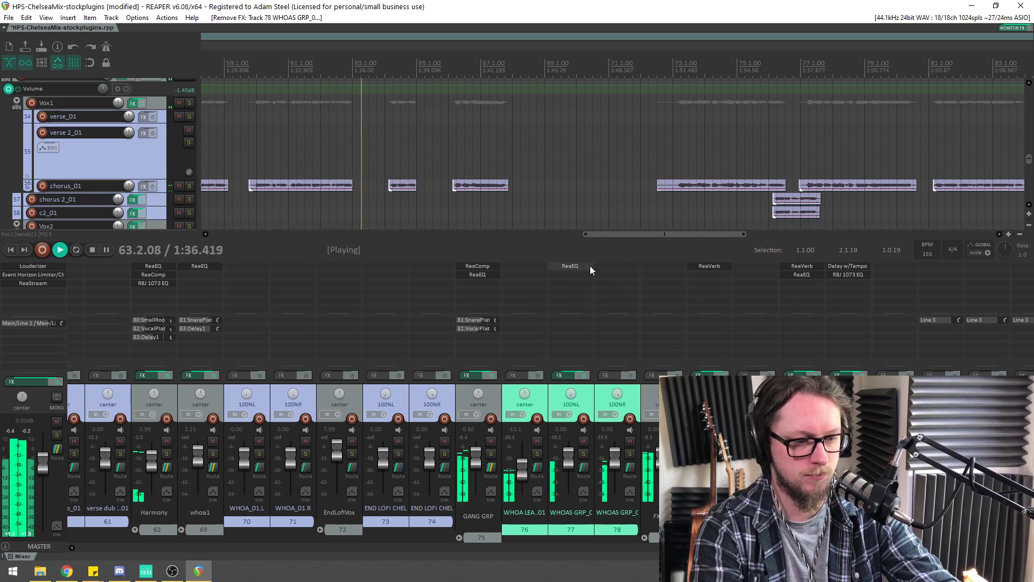
scroll(520, 119, down, 2)
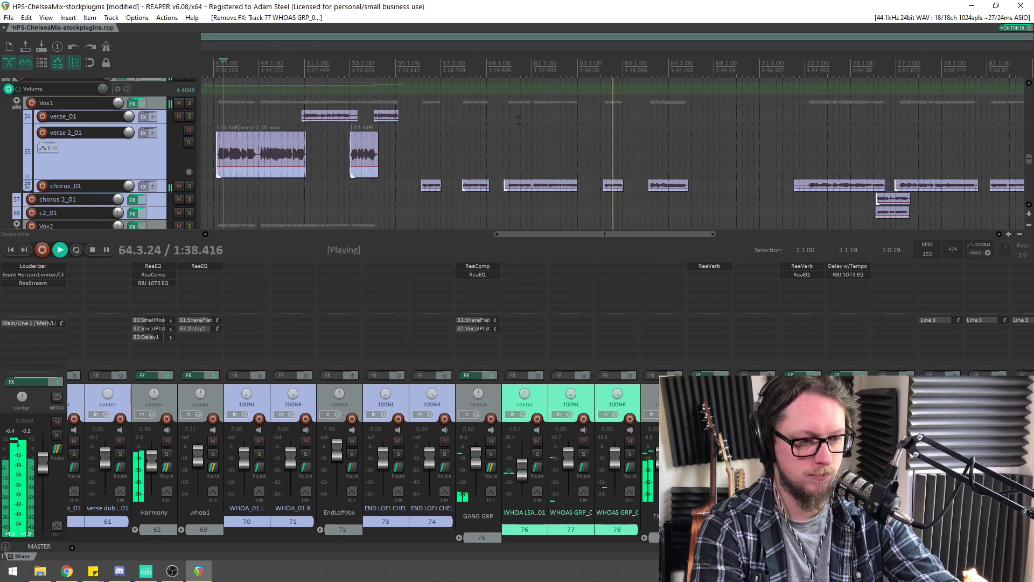
Locate the gang vocal clips and play the mix from just before their entry at about bar 88
key(space)
click(758, 74)
key(space)
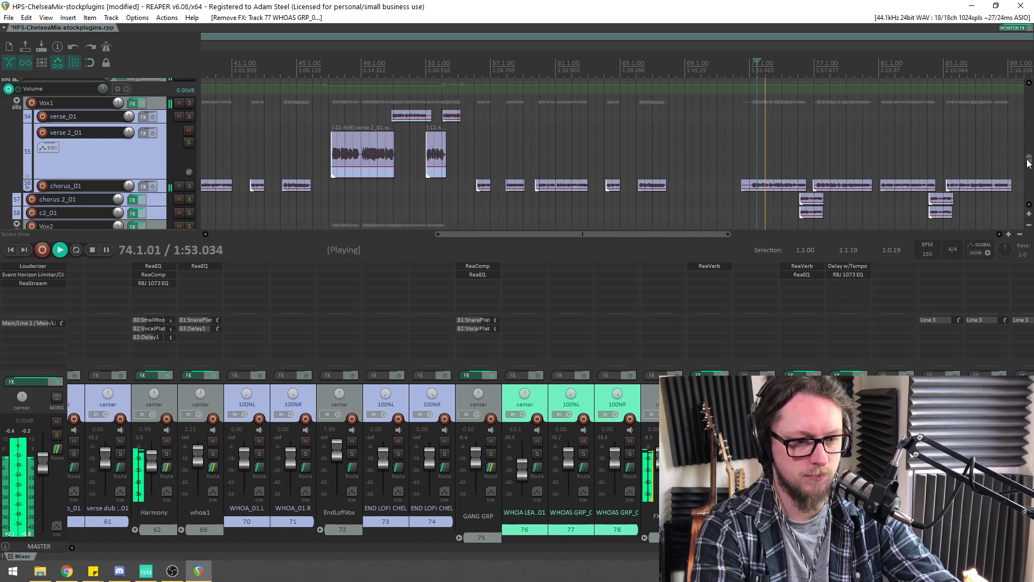
drag(1029, 163, 1031, 190)
scroll(874, 90, down, 2)
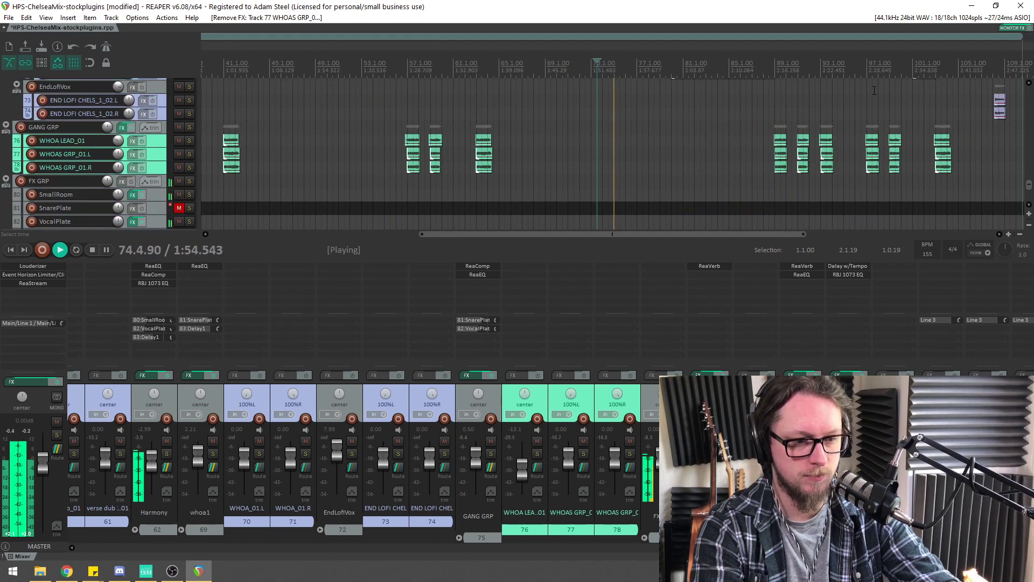
click(766, 61)
scroll(766, 61, up, 4)
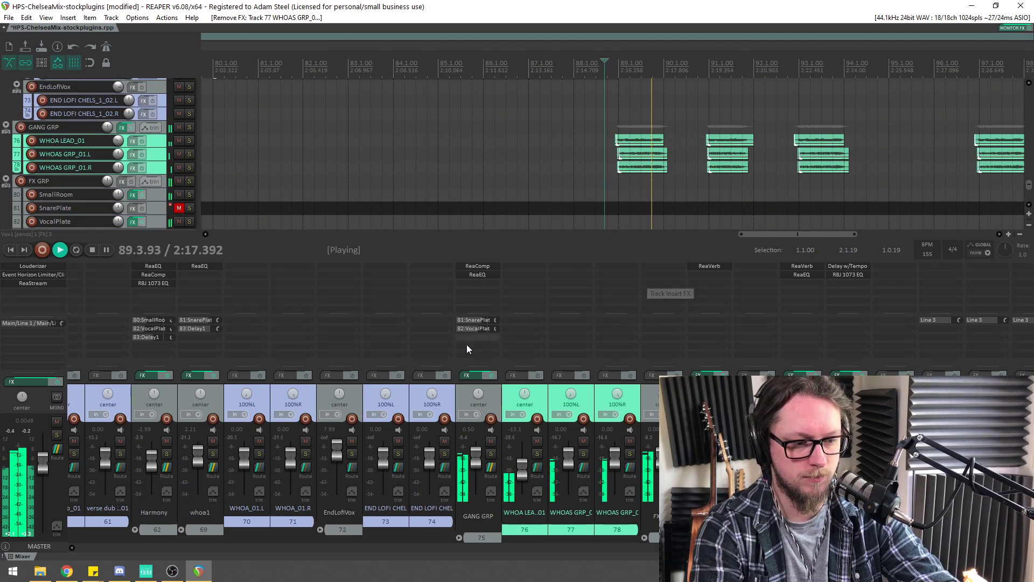
Raise the low shelf frequency in GANG GRP's ReaEQ to 273.4 Hz, audition the change and close the plugin window
click(474, 275)
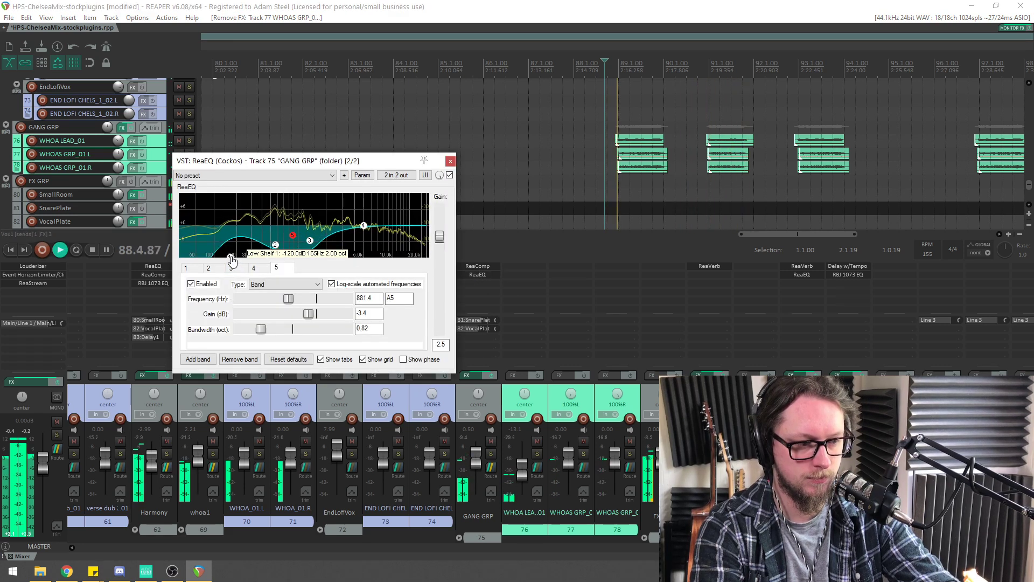
drag(232, 259, 247, 256)
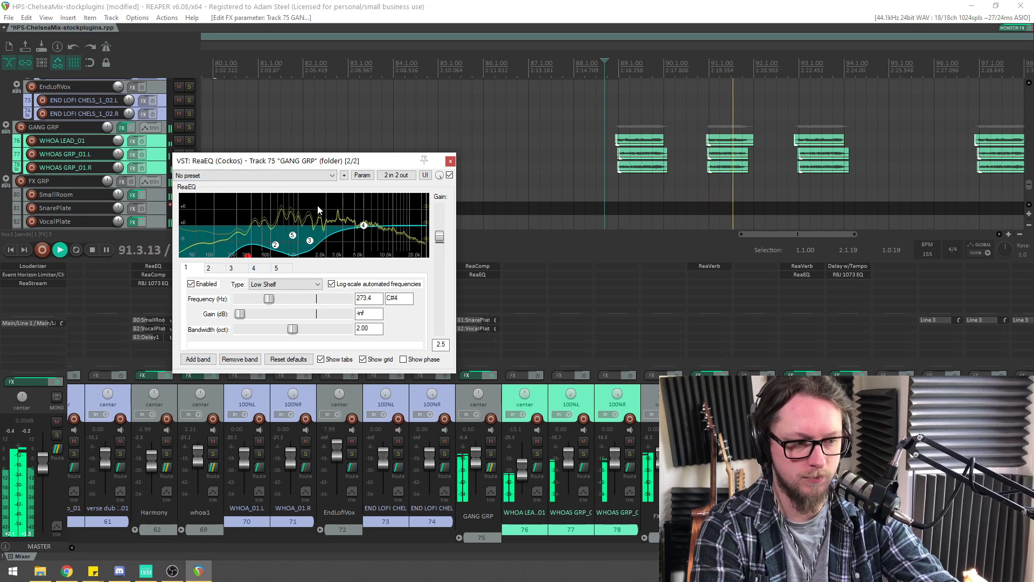
scroll(384, 110, down, 2)
key(space)
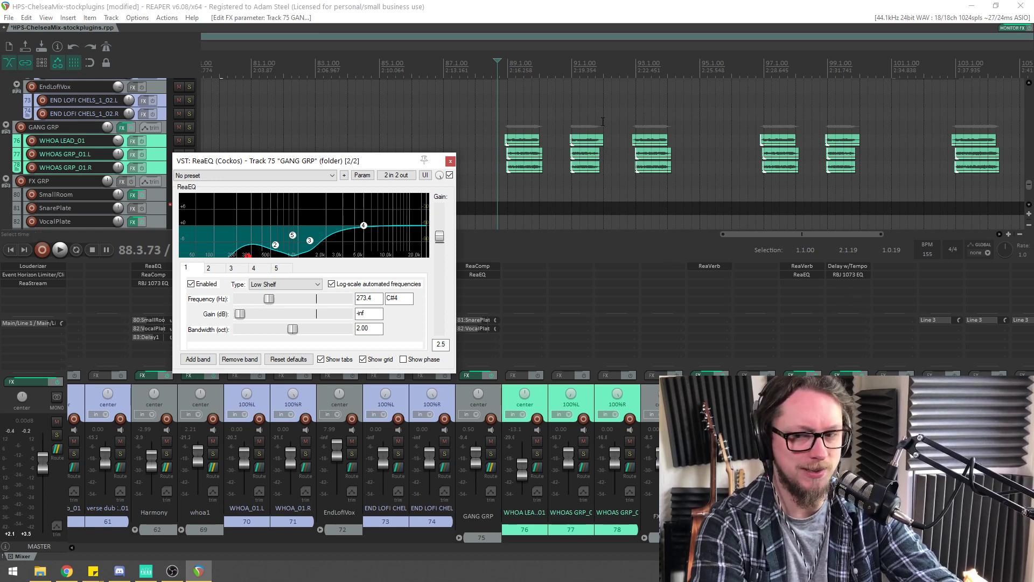
key(space)
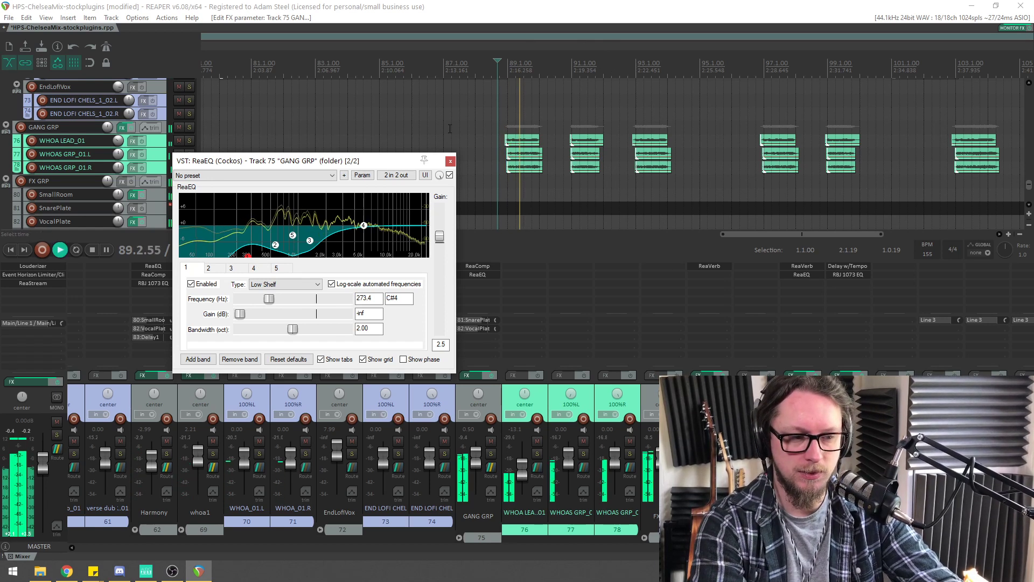
click(450, 162)
Stop playback and save the project
scroll(662, 162, down, 3)
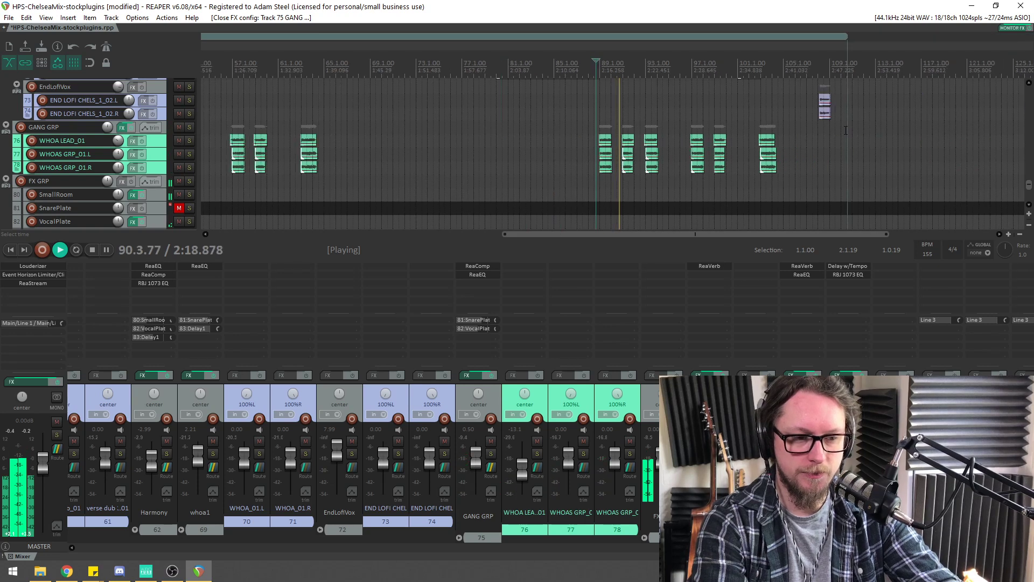
scroll(391, 218, up, 15)
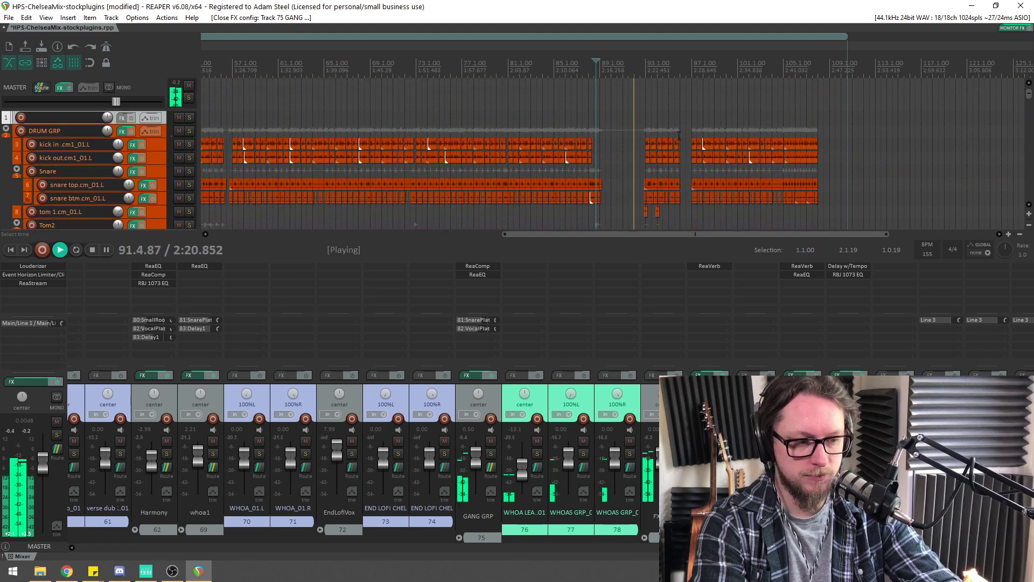
key(space)
key(ctrl+s)
With the edit cursor at about bar 10, mute the new track above DRUM GRP and bypass the Event Horizon limiter on the master
scroll(319, 204, down, 5)
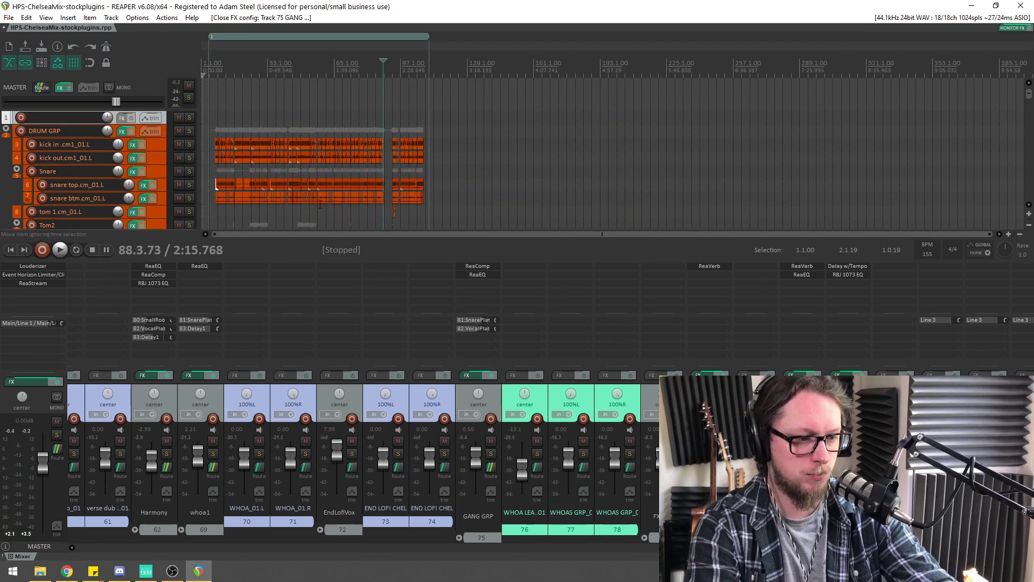
click(85, 546)
click(85, 546)
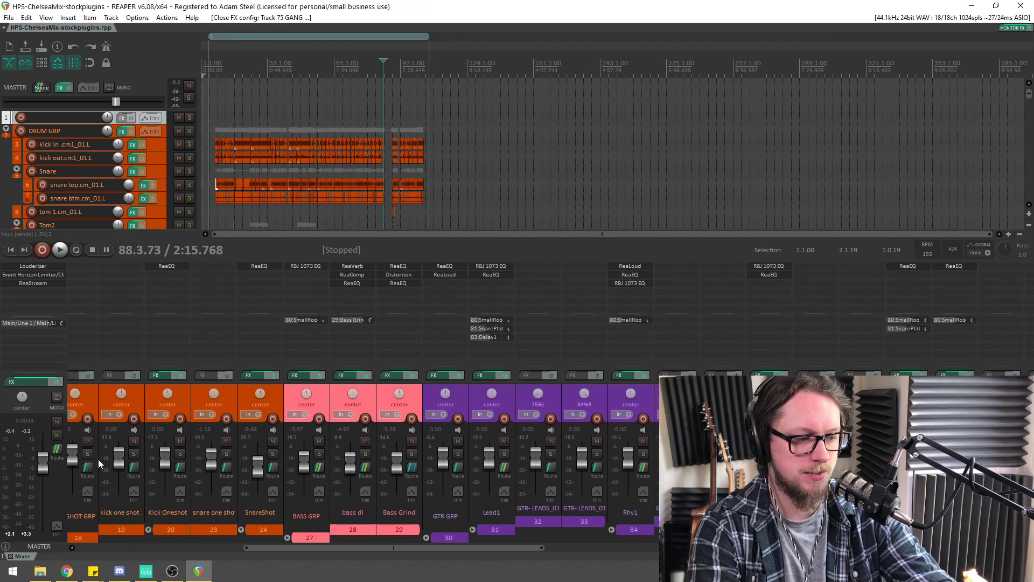
click(86, 548)
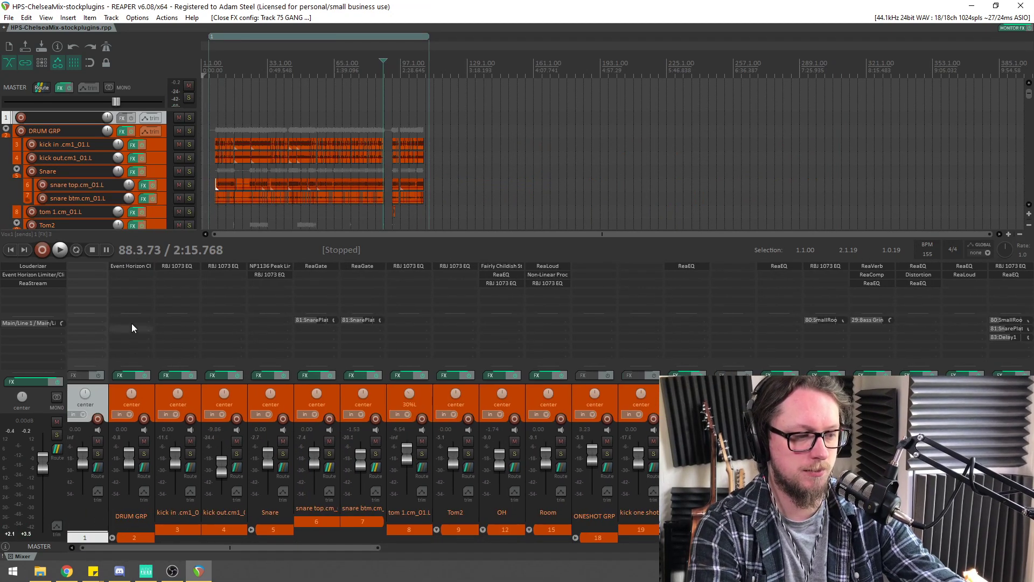
drag(151, 550, 137, 547)
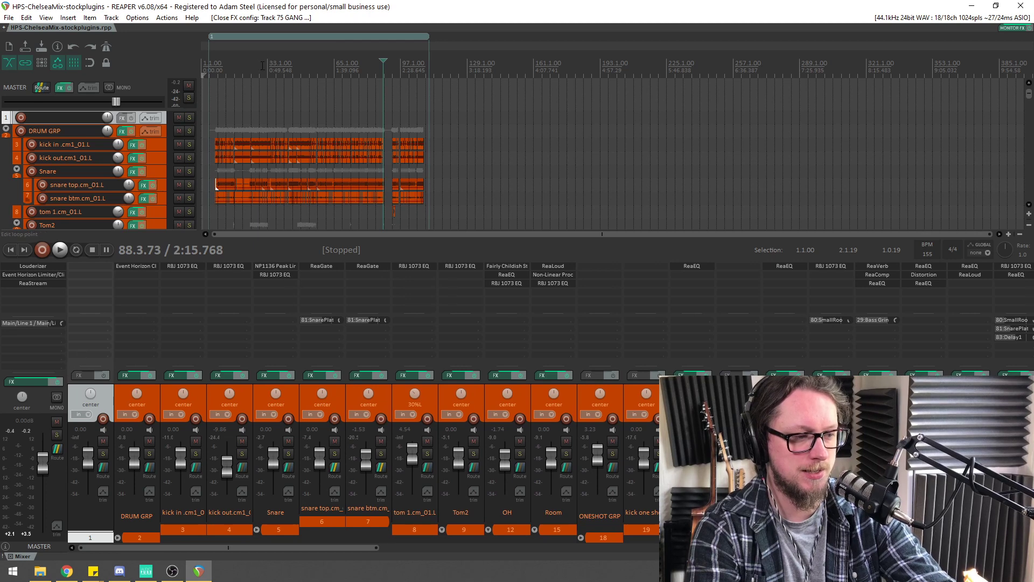
click(219, 67)
click(178, 117)
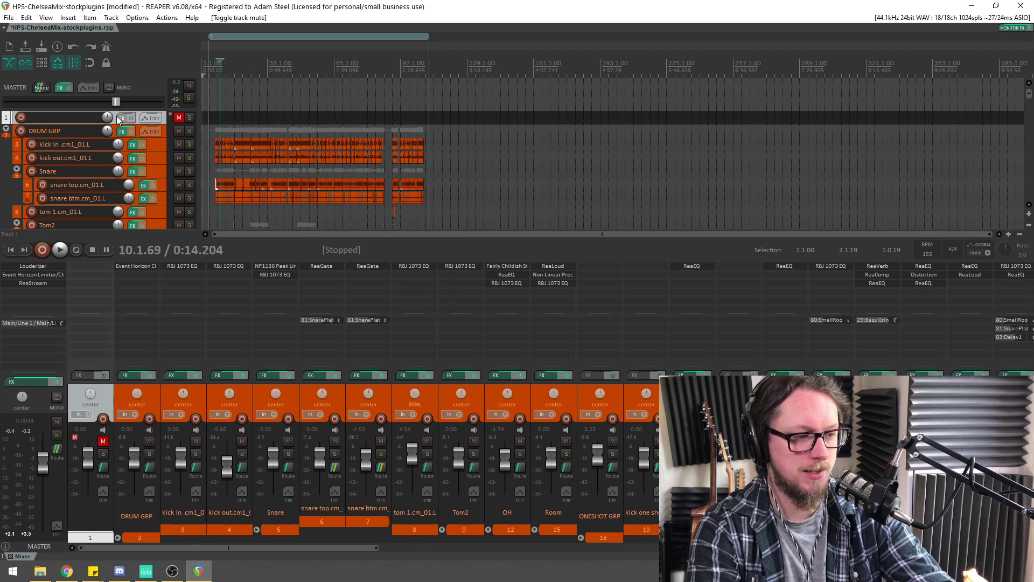
shift+click(31, 276)
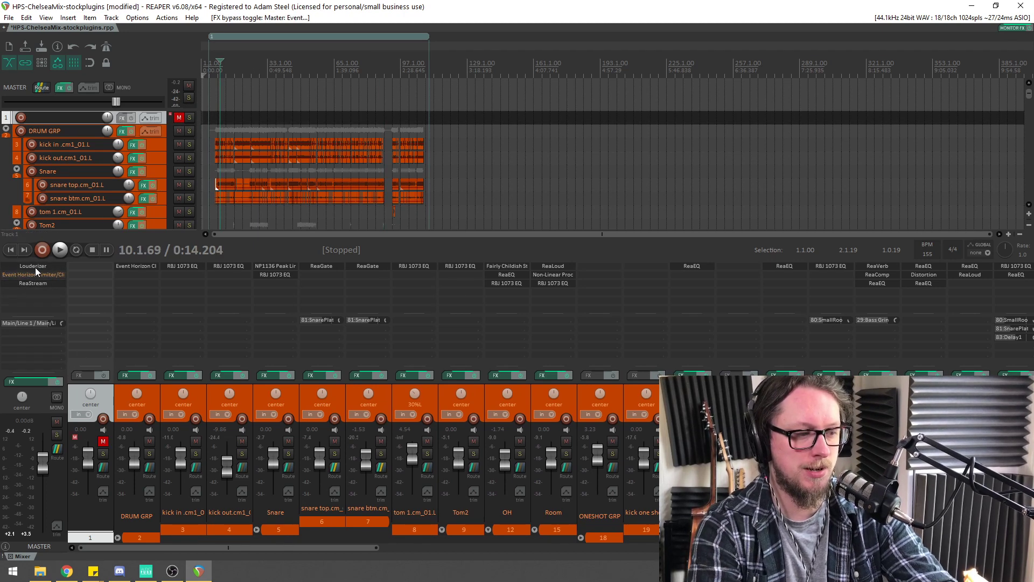
Bypass the Louderizer on the master and place the edit cursor at about bar 6, before the drums start
shift+click(35, 267)
scroll(275, 70, up, 3)
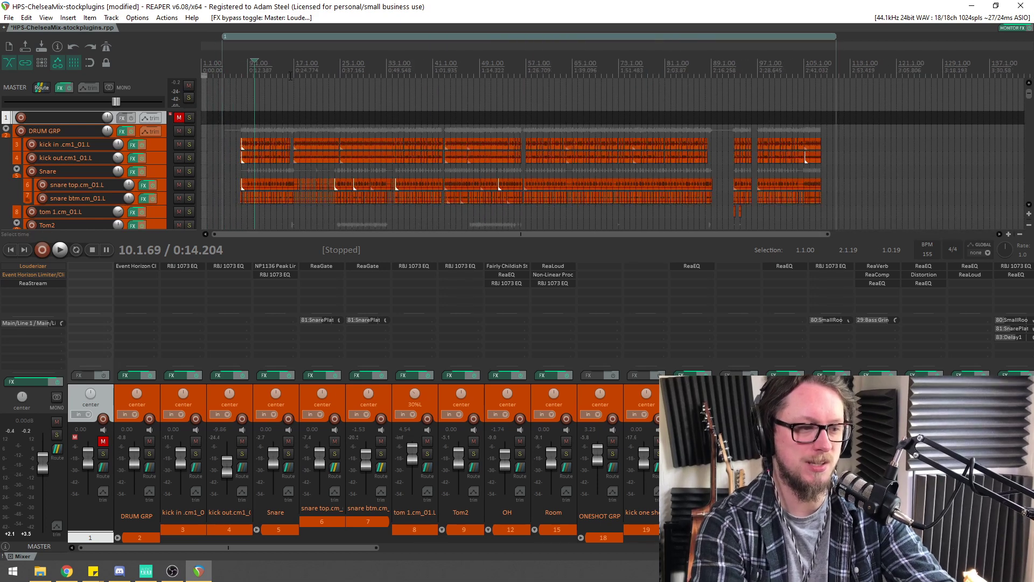
click(259, 63)
click(248, 63)
click(232, 64)
click(225, 65)
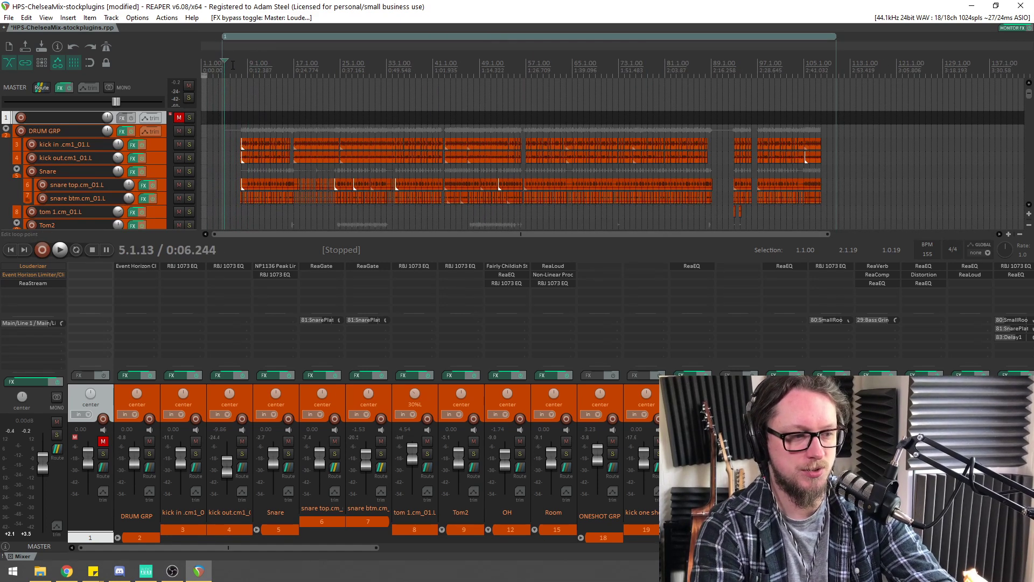
click(234, 64)
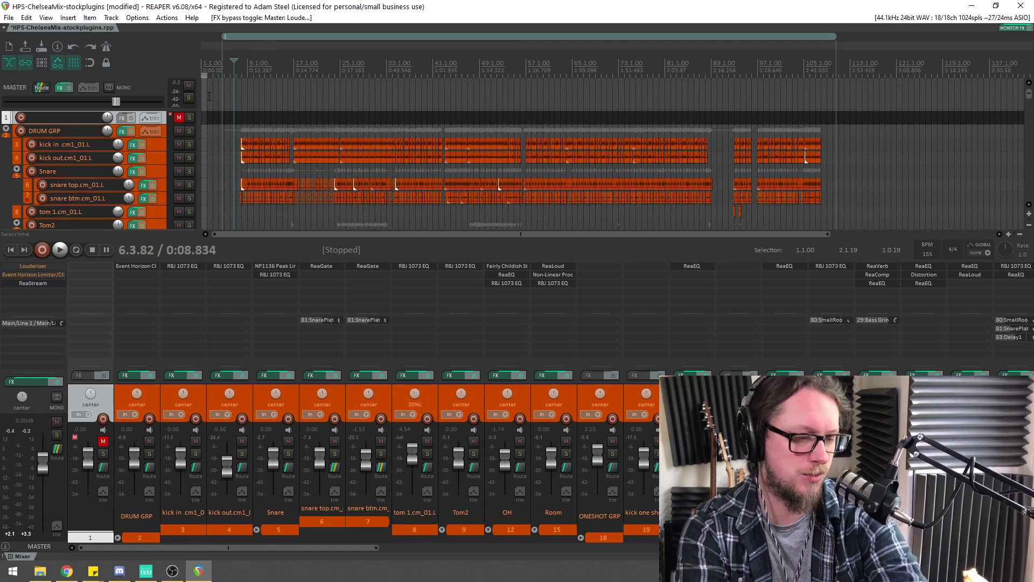
click(110, 17)
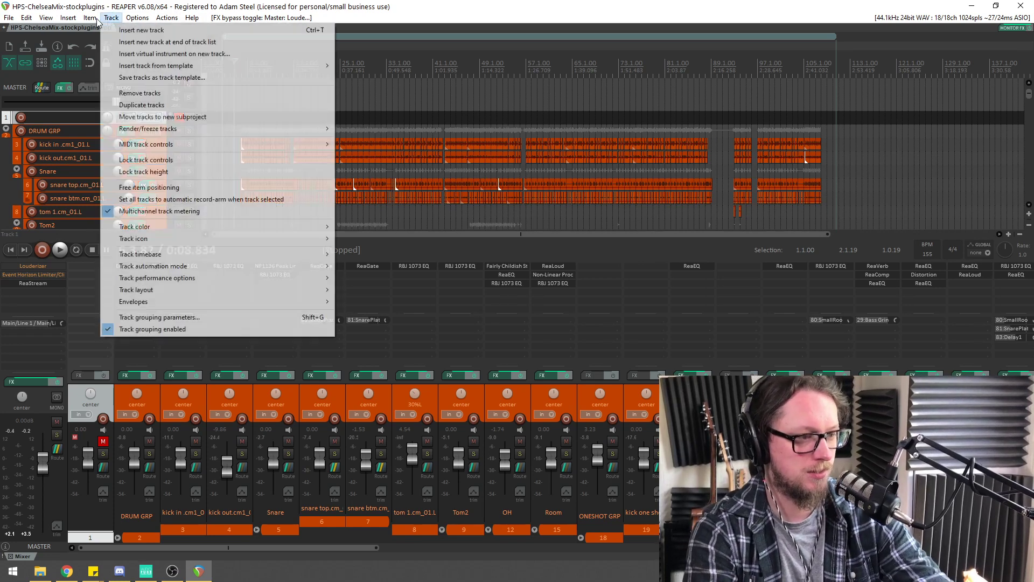
click(141, 31)
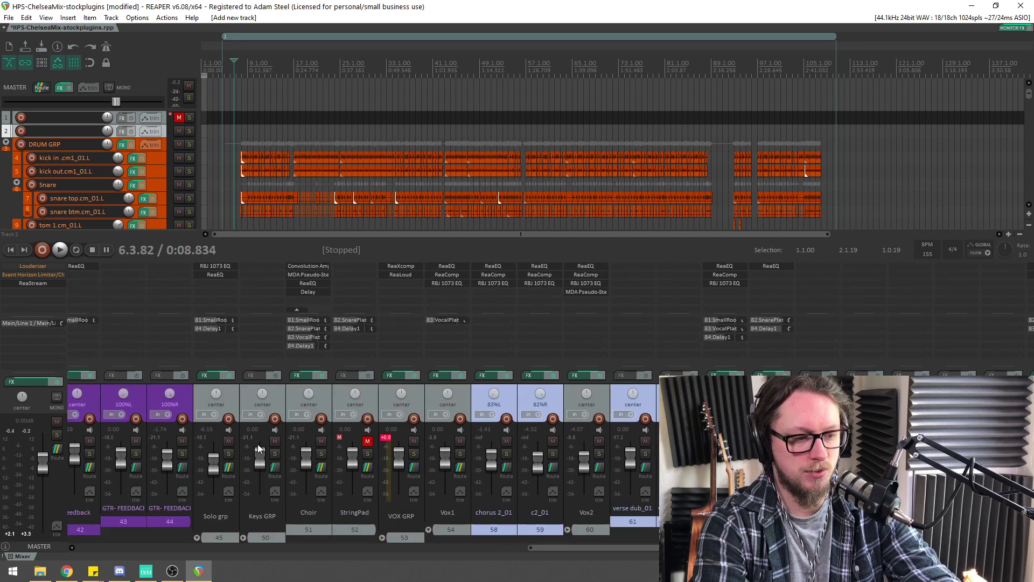
click(106, 19)
click(106, 17)
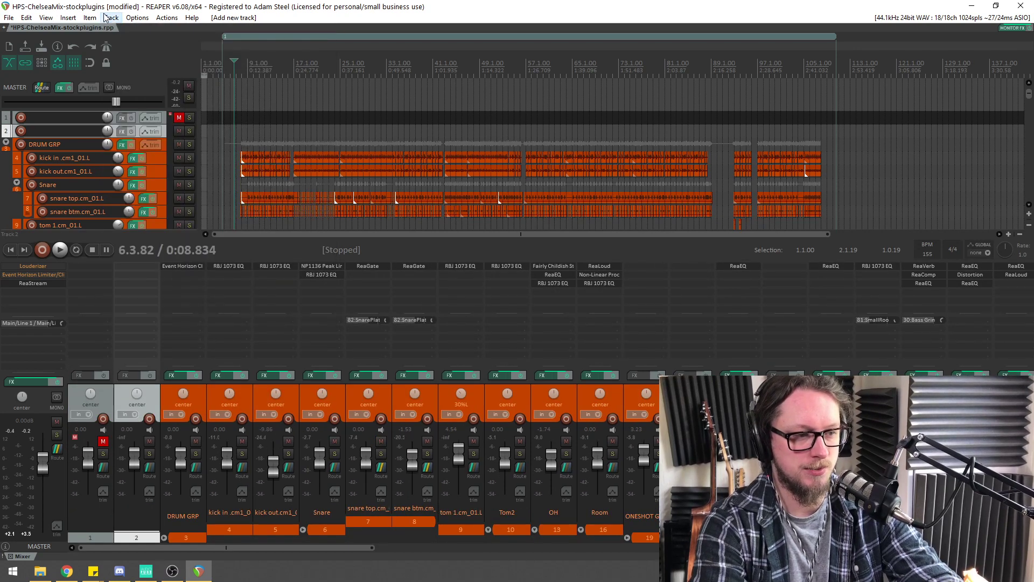
key(ctrl+z)
click(168, 120)
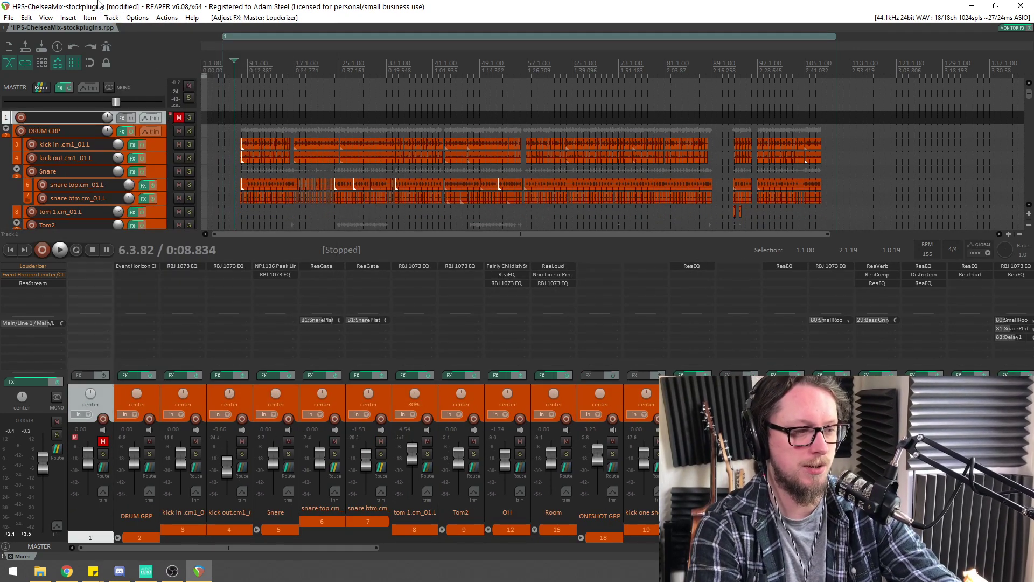
Import the finished Chelsea Mix WAV as a reference onto muted track 1 at the edit cursor
click(69, 18)
click(108, 31)
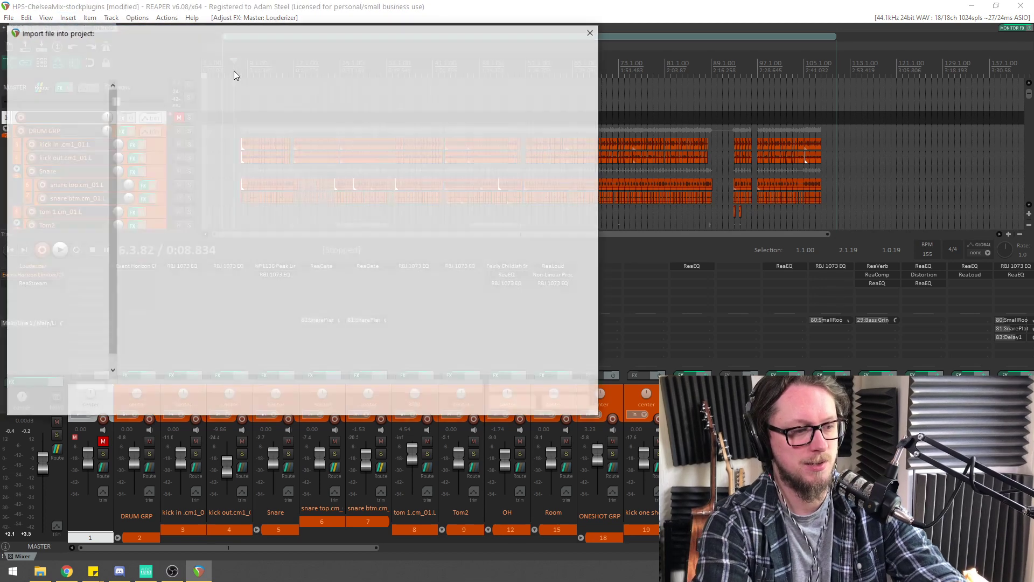
scroll(438, 206, down, 15)
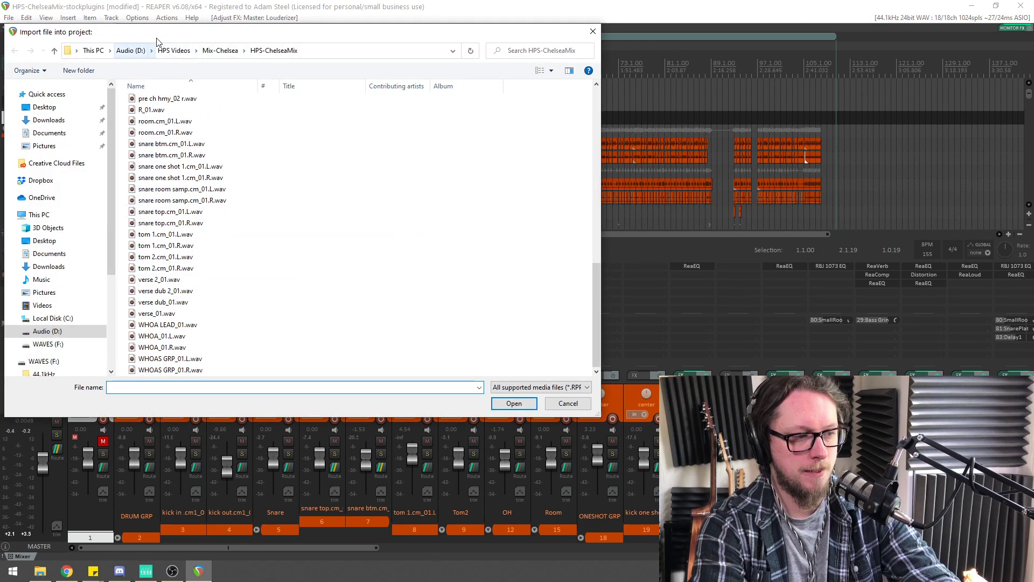
key(Escape)
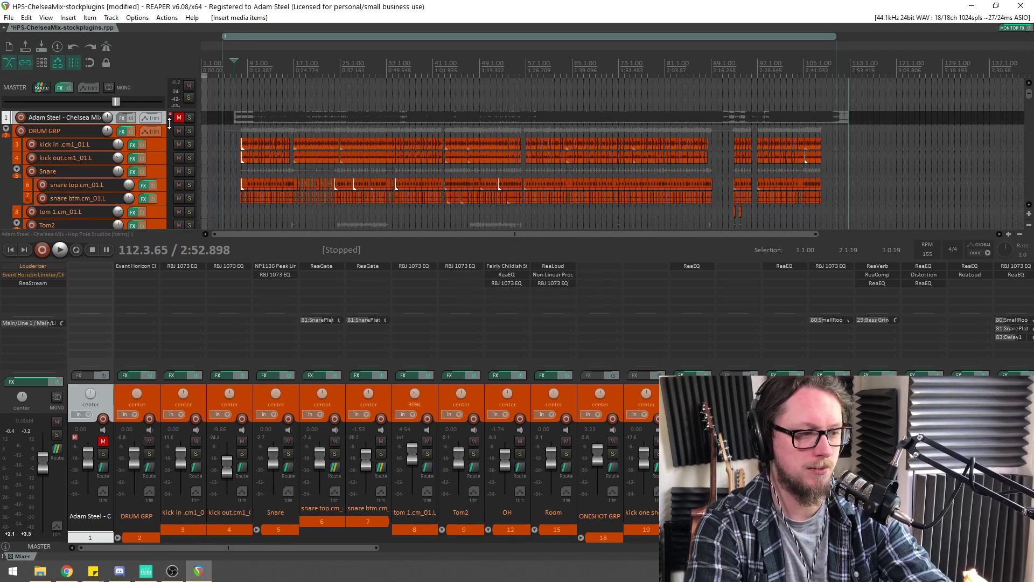
Enlarge the reference track's height and move its clip earlier to start at about bar 5
drag(170, 124, 169, 184)
scroll(399, 125, up, 3)
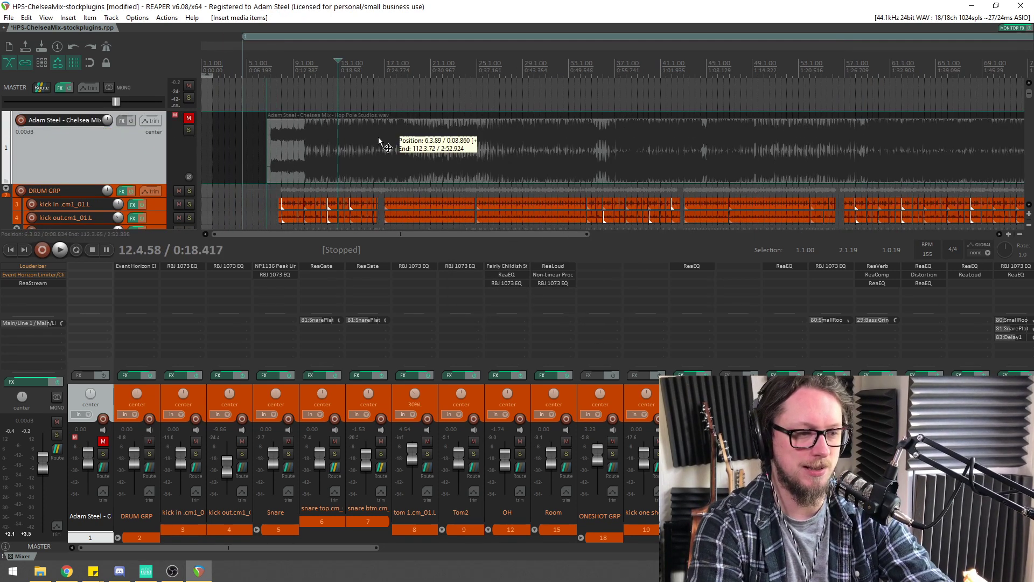
drag(378, 137, 363, 139)
Play from about bar 12, switching the reference track's solo on and off to check its timing against the mix, and stop
key(space)
click(190, 130)
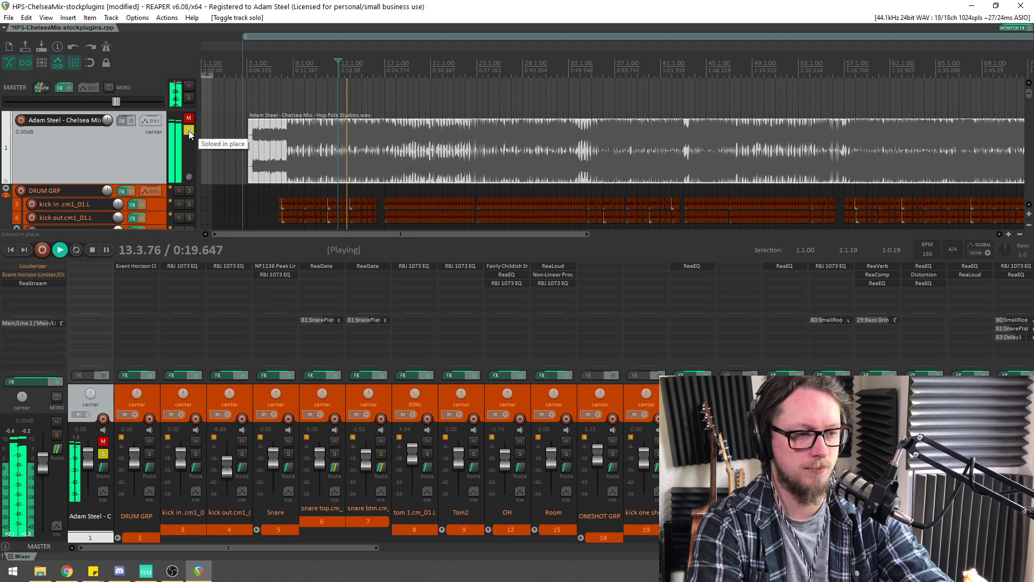
click(191, 131)
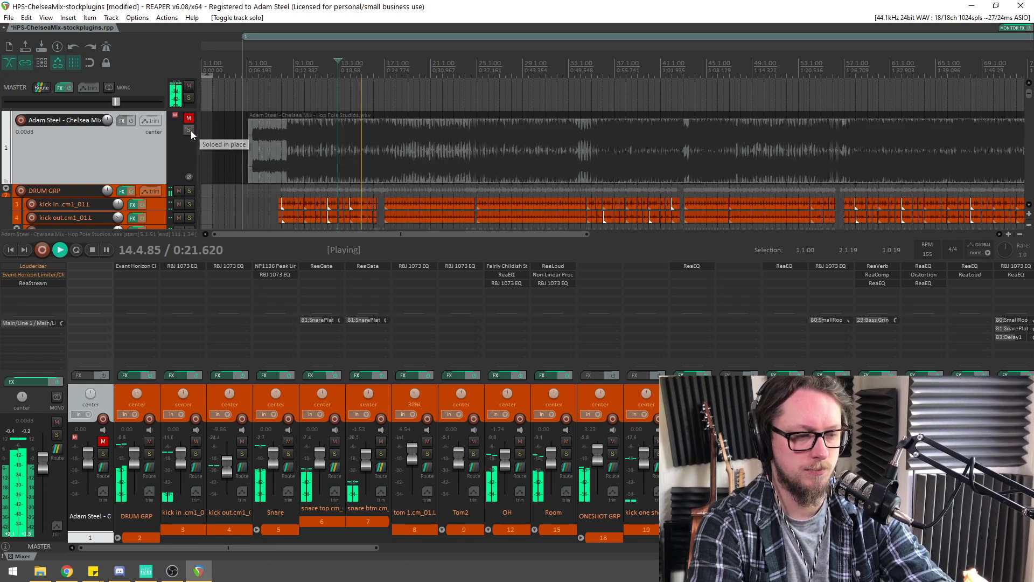
key(space)
Nudge the reference clip earlier to 4.4.01 and check its alignment by soloing it during playback from about bar 10
drag(317, 155, 309, 136)
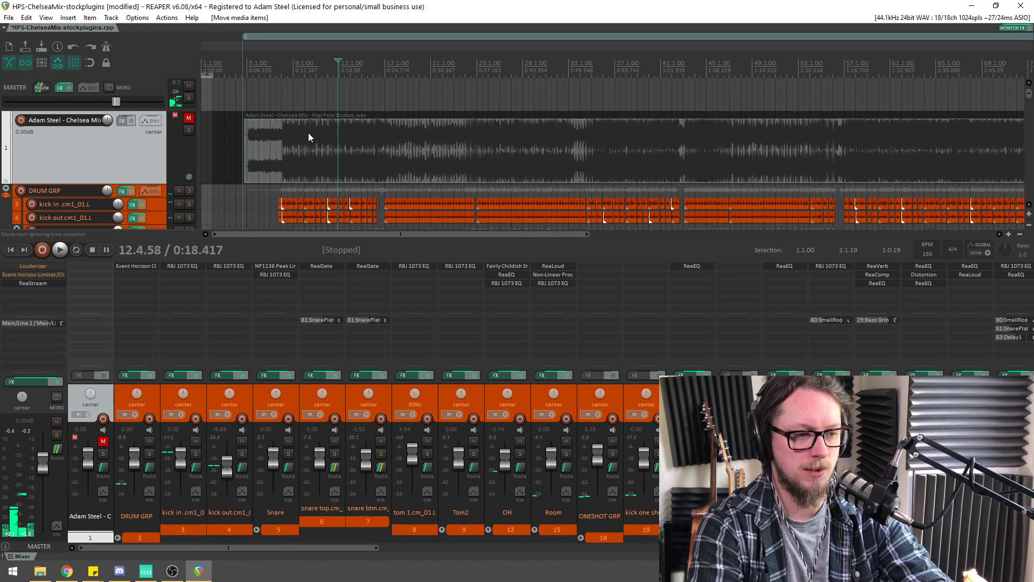
key(space)
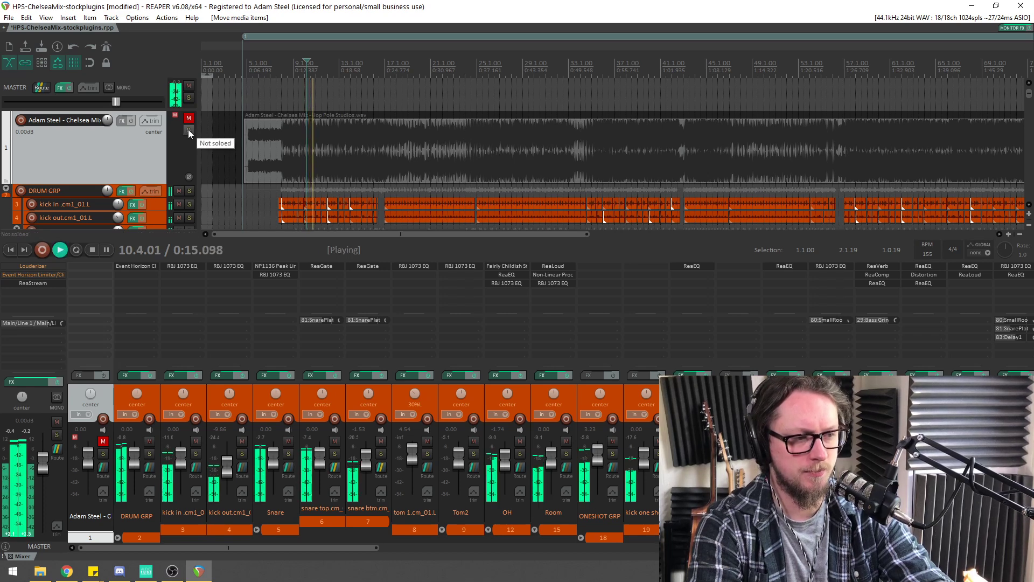
click(189, 130)
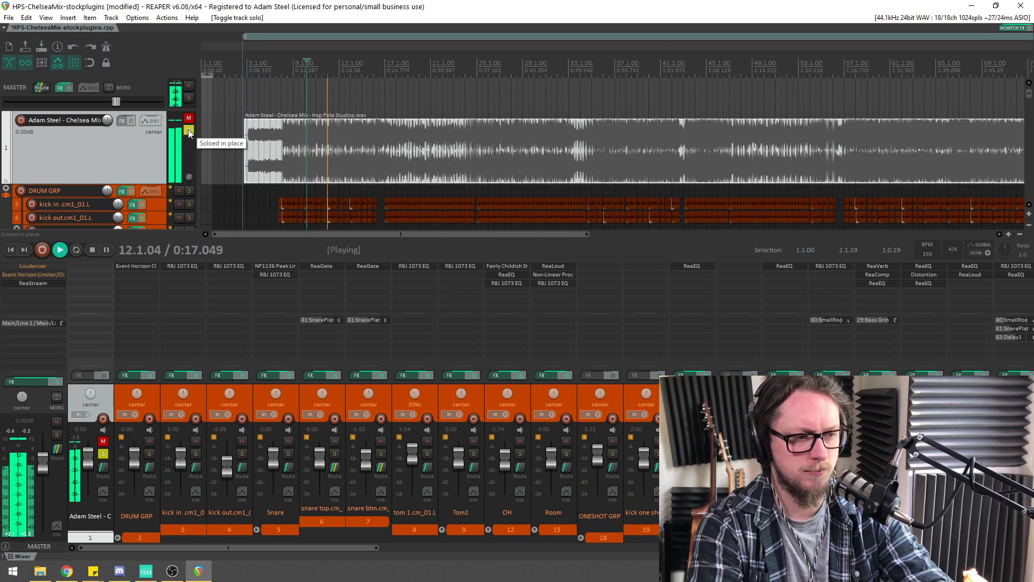
key(space)
click(188, 130)
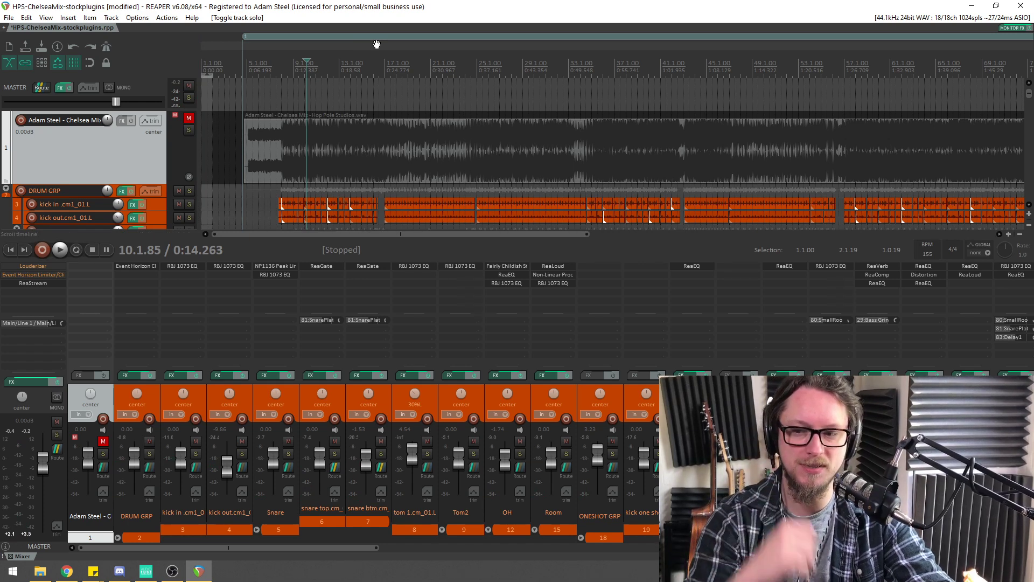
Play from about bar 10, alternating the reference track's solo to compare it with the current mix through bar 19
key(space)
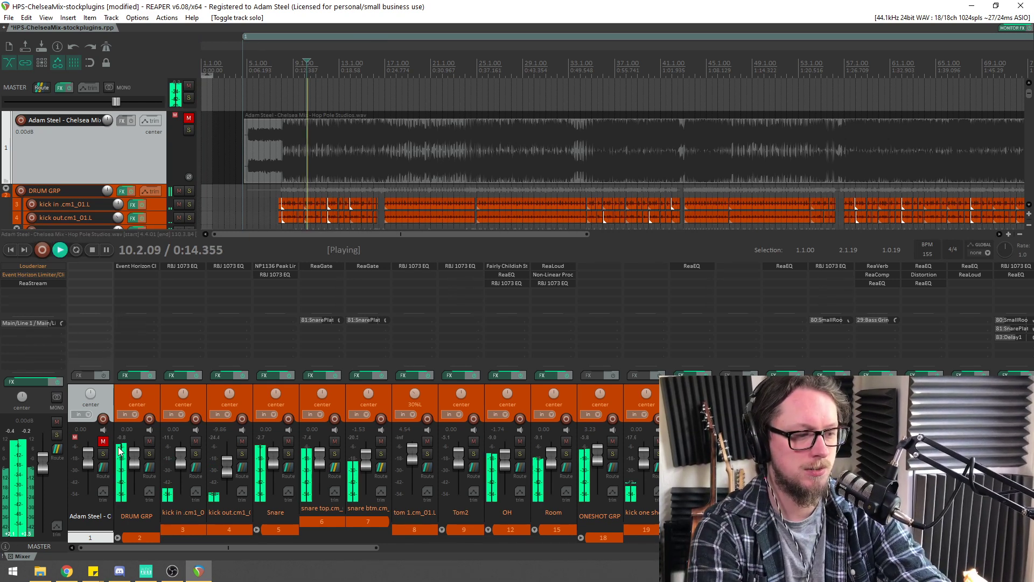
click(103, 454)
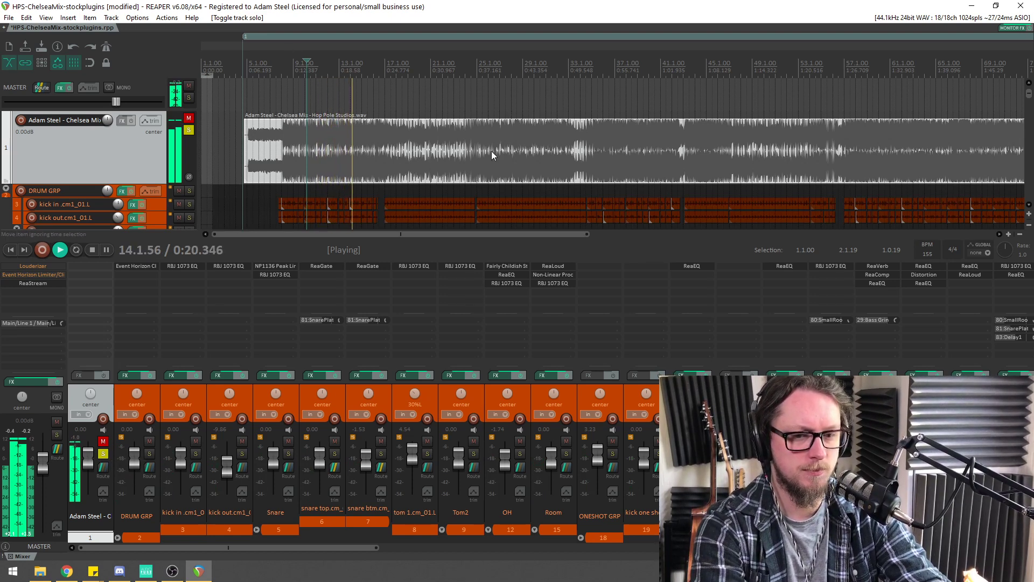
click(189, 131)
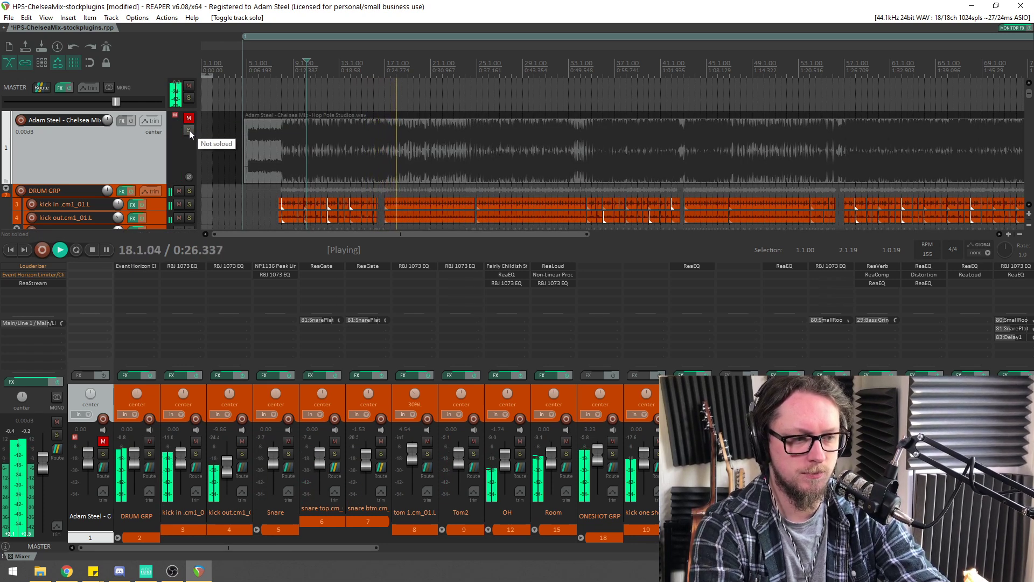
click(189, 130)
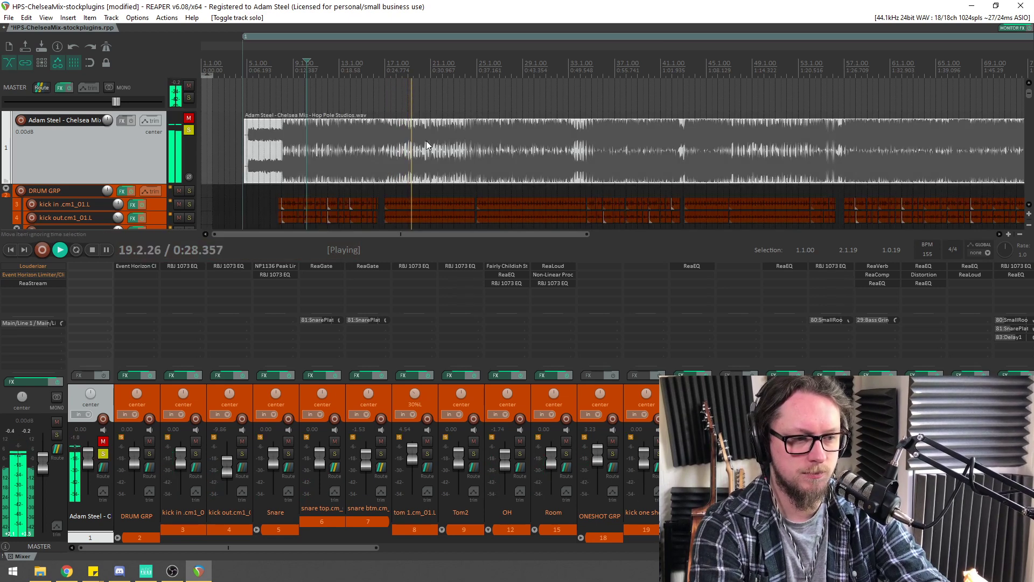
Set the edit cursor at about bar 25 and keep alternating the reference solo to compare both mixes through that section change
click(478, 167)
scroll(479, 166, up, 3)
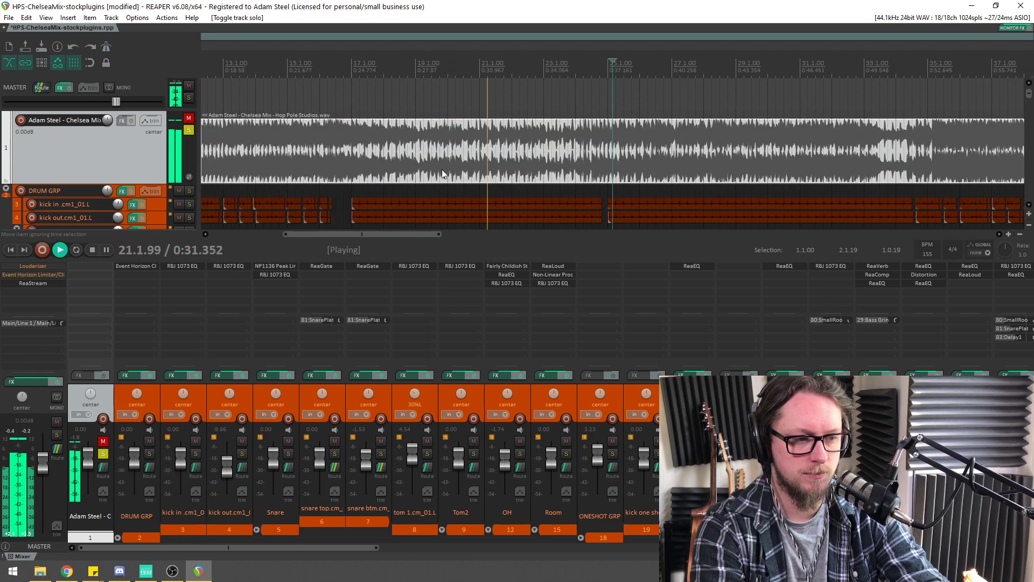
click(188, 131)
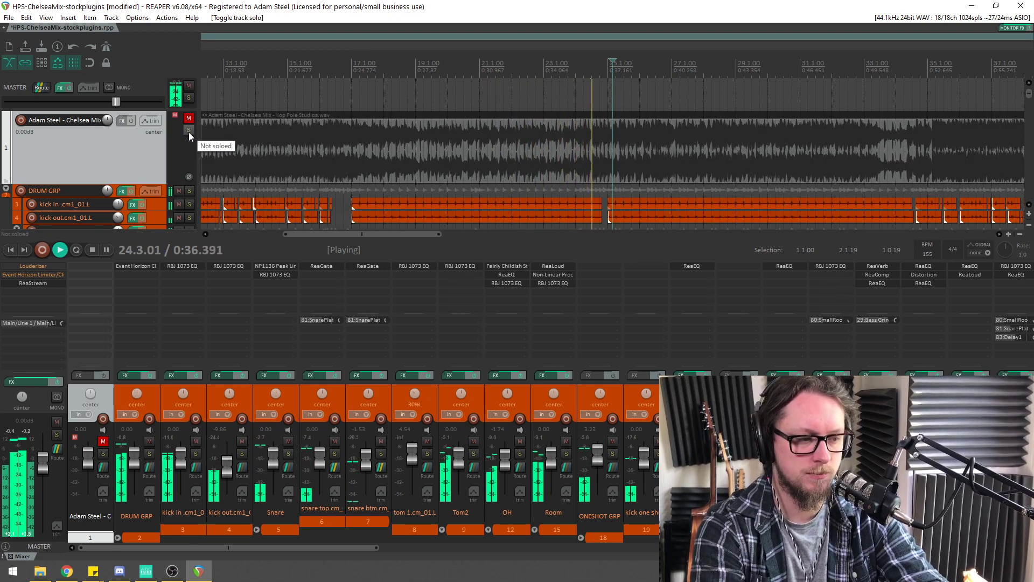
click(189, 131)
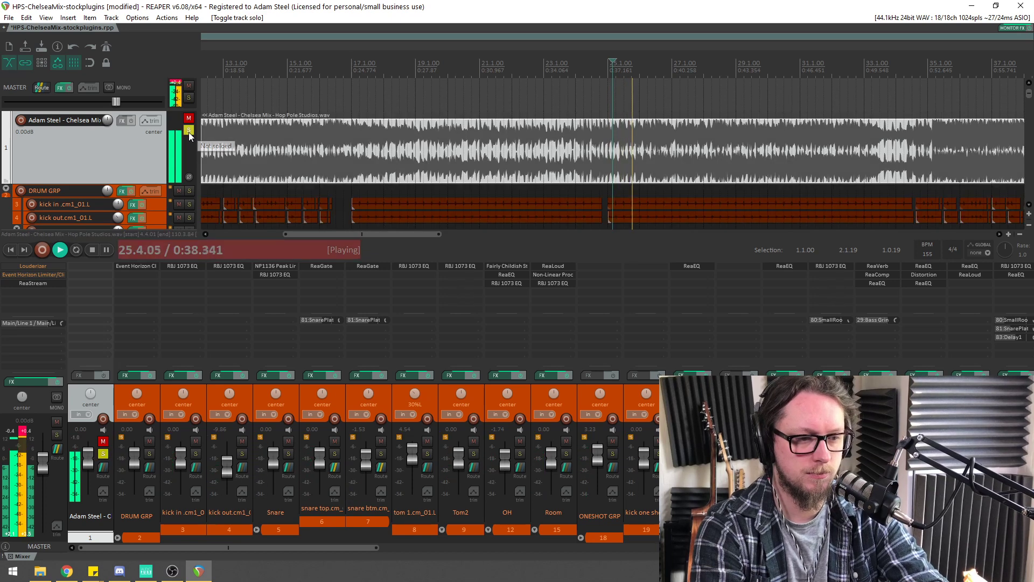
scroll(641, 169, down, 3)
scroll(661, 162, down, 1)
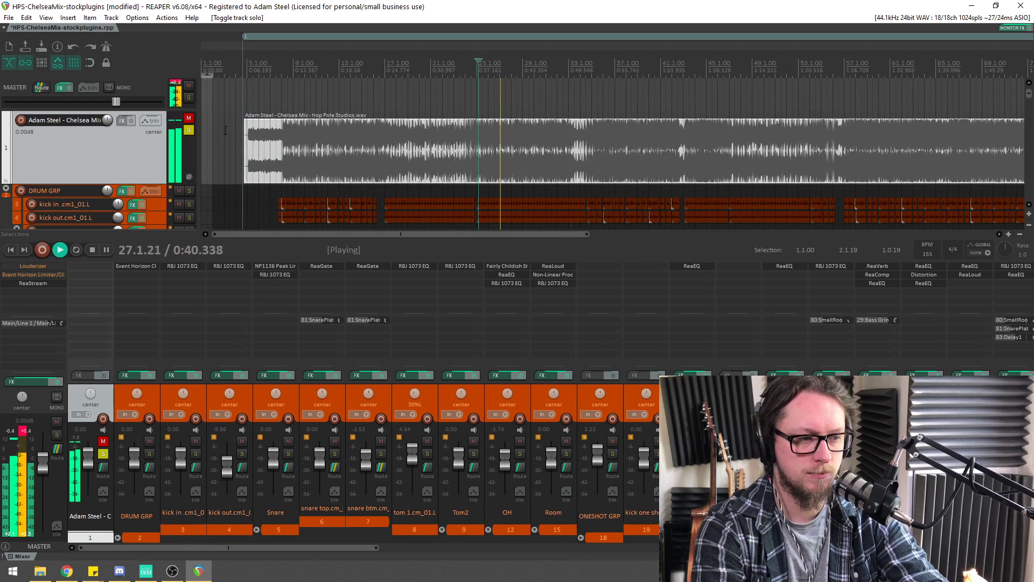
click(189, 130)
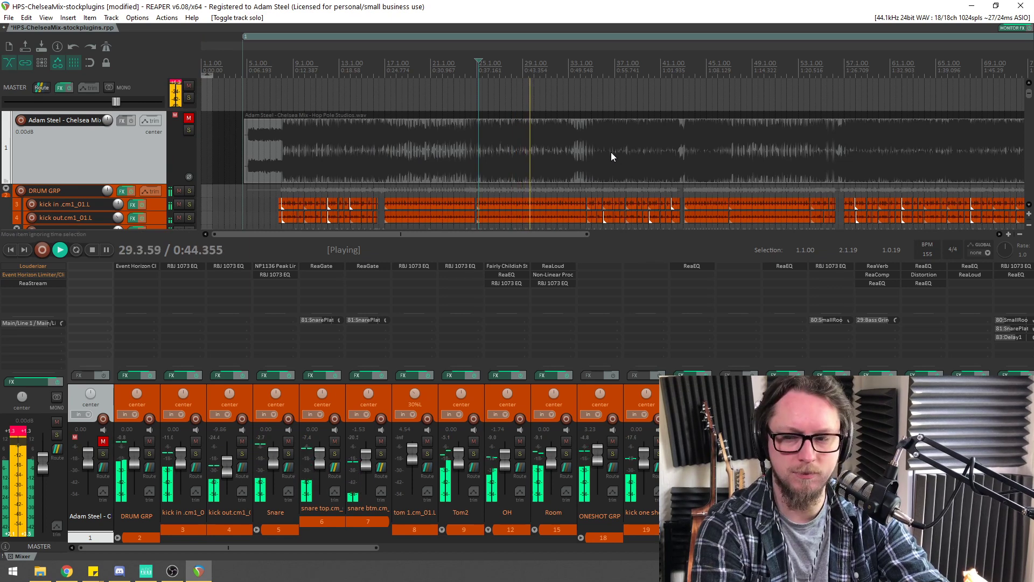
Compare the reference and the current mix over bars 30 to 38 by toggling solo, with the edit cursor at about bar 45
scroll(598, 151, down, 1)
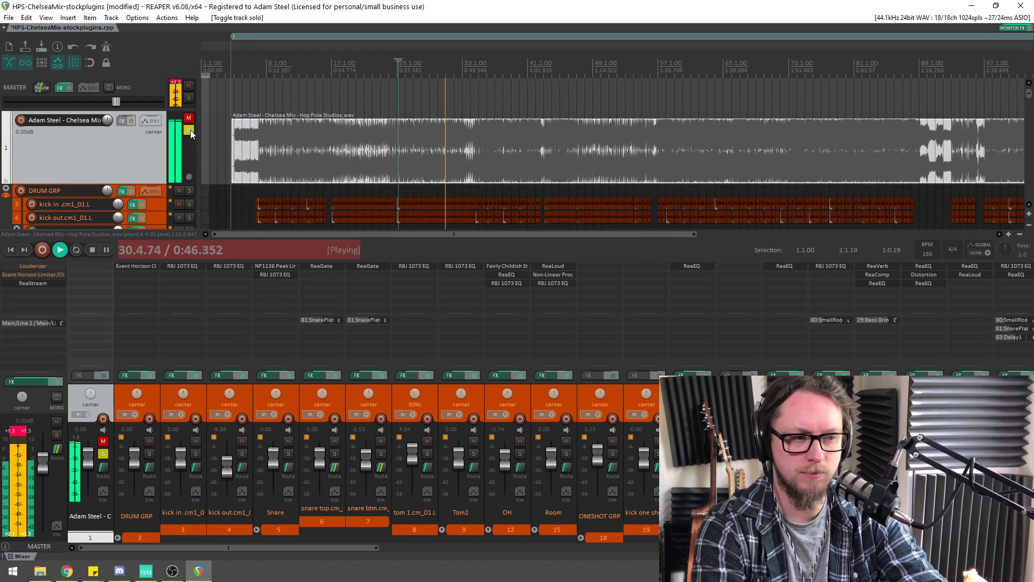
click(189, 130)
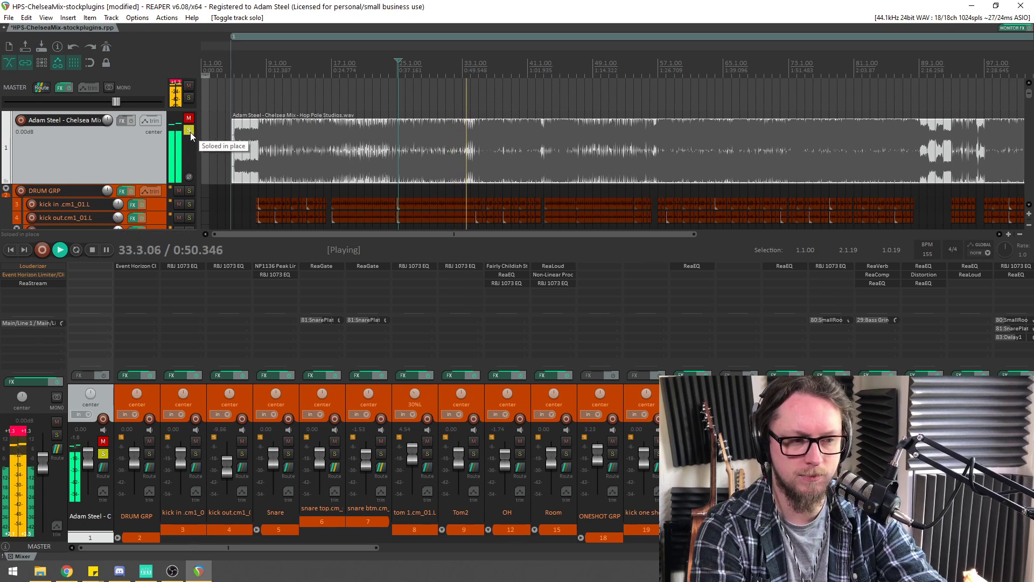
click(190, 132)
scroll(509, 170, up, 2)
click(721, 163)
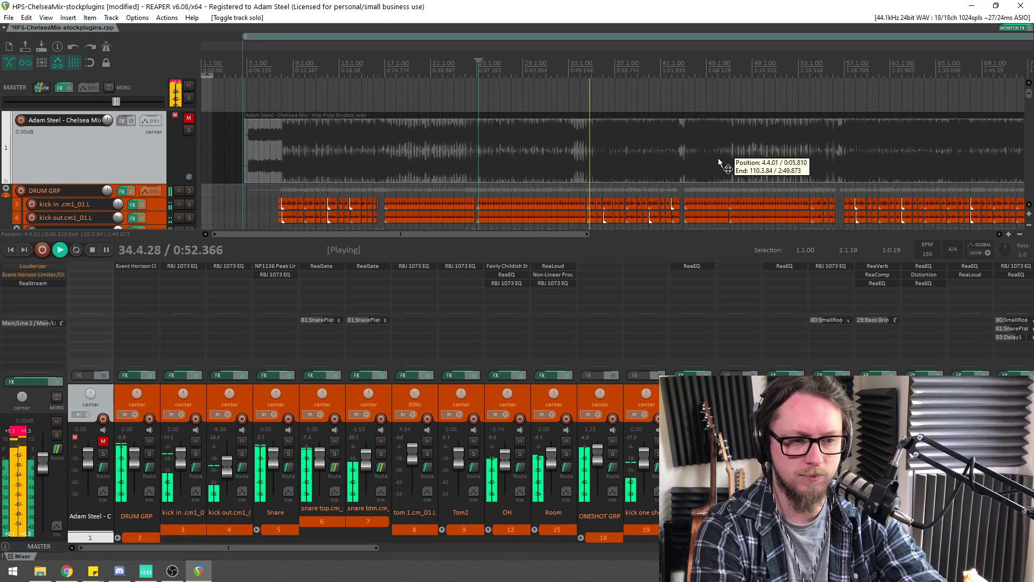
scroll(591, 167, up, 2)
scroll(518, 160, down, 1)
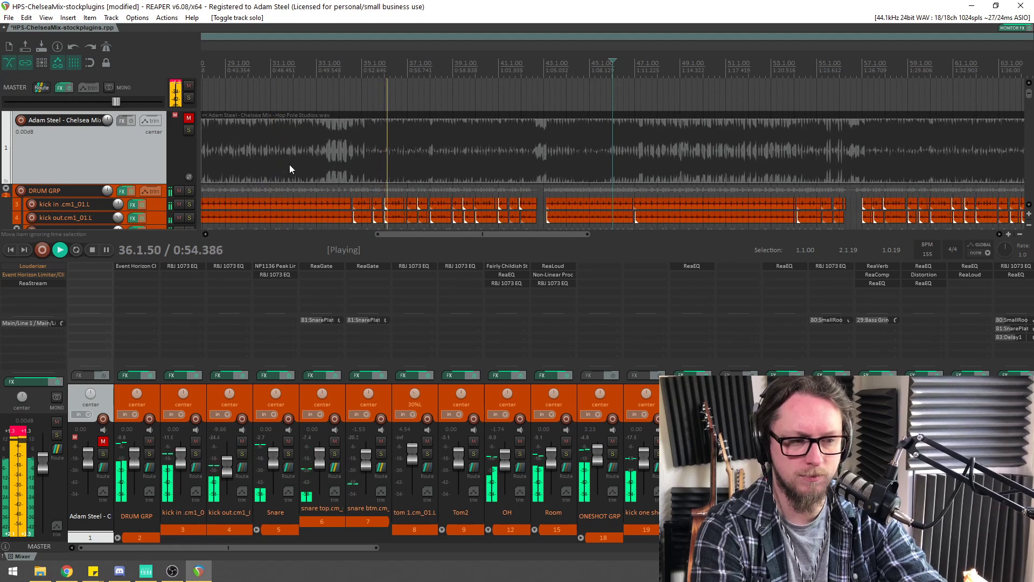
click(188, 131)
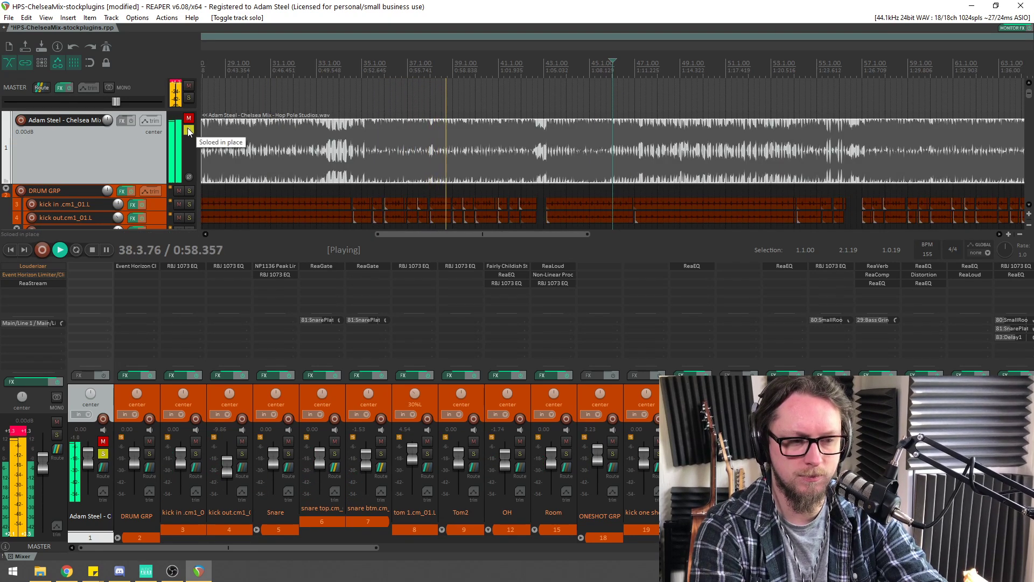
Compare the reference and the current mix across bars 39 to 46 by toggling the reference track's solo during playback
scroll(584, 165, down, 5)
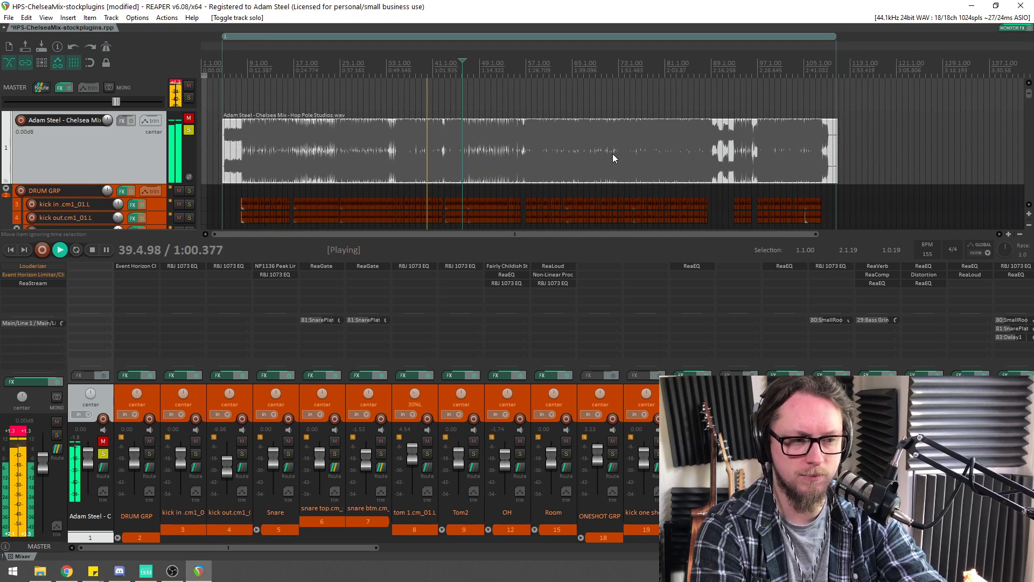
scroll(613, 154, up, 3)
scroll(508, 150, down, 2)
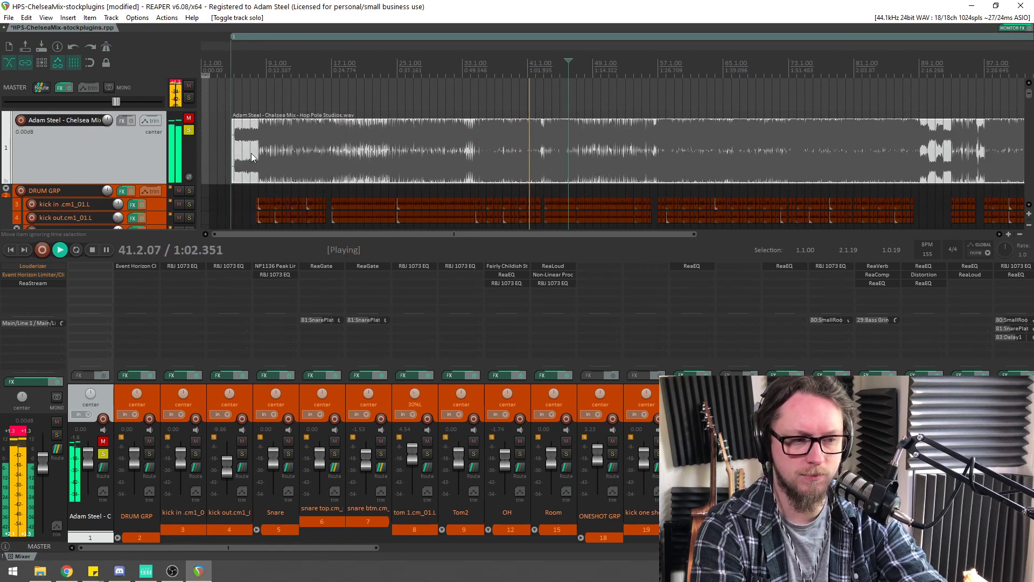
click(190, 131)
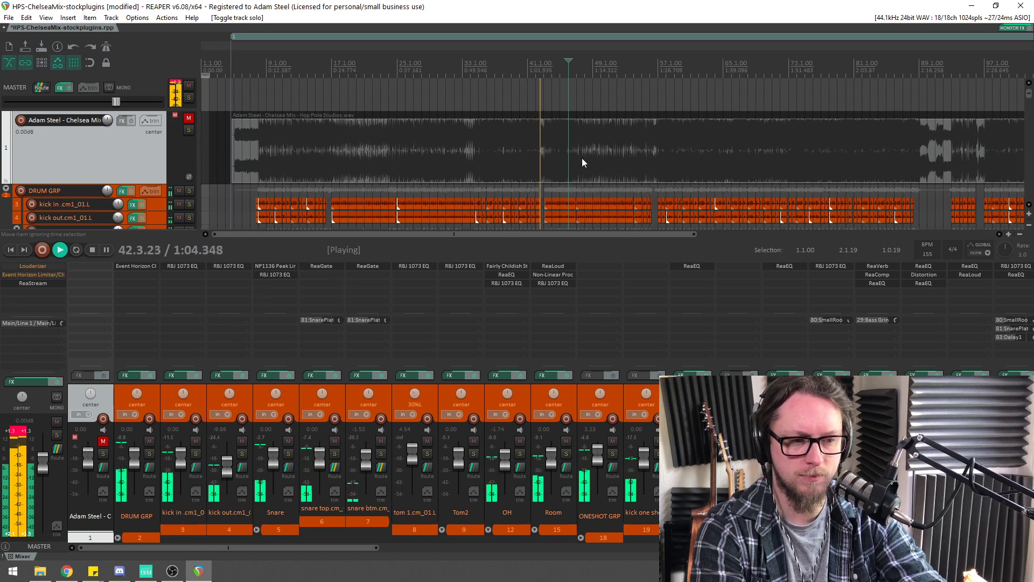
scroll(585, 160, up, 8)
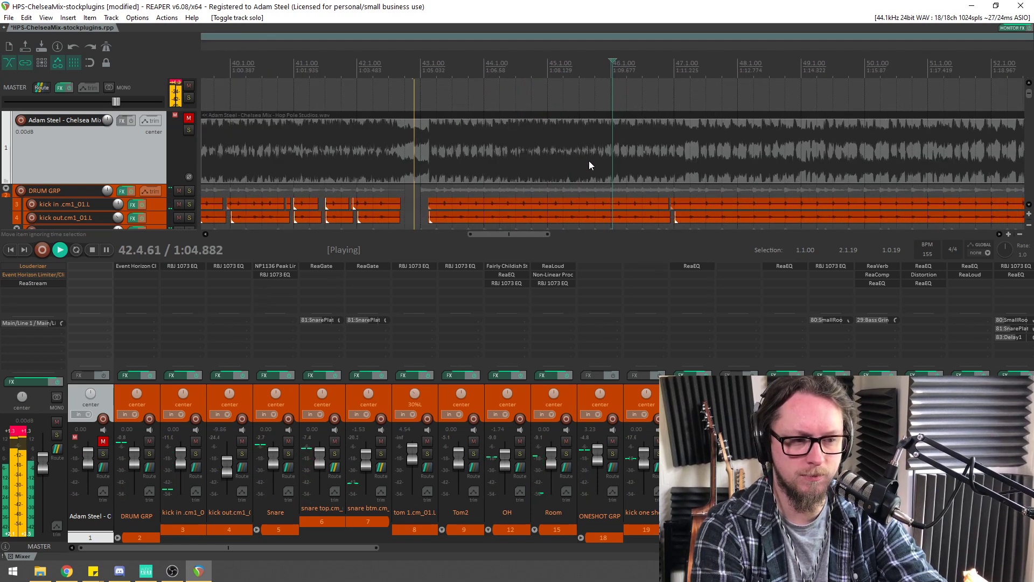
click(190, 130)
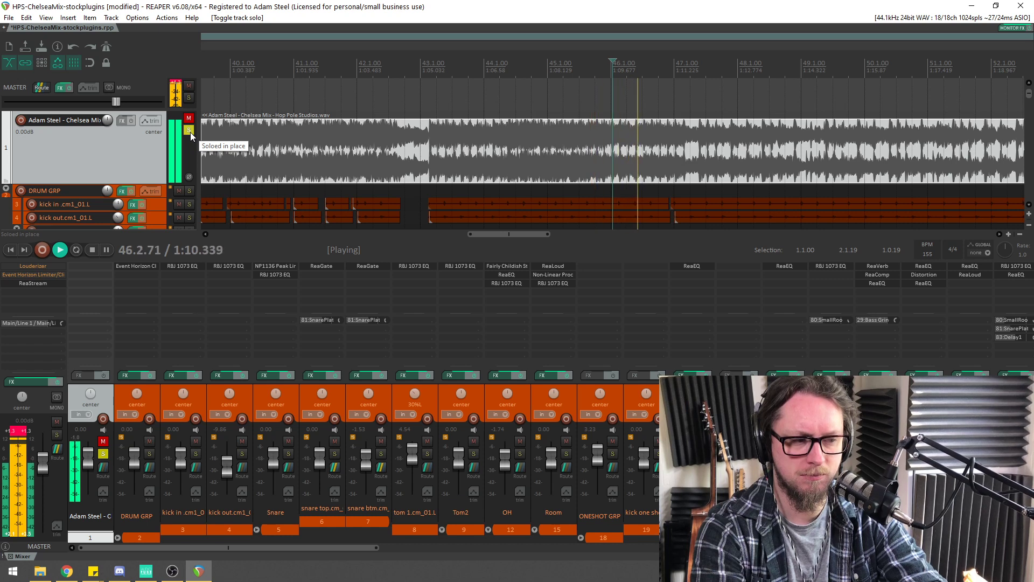
Reset the master peak meter for the reference and again for the current mix, switching the reference solo, to compare their levels
click(13, 430)
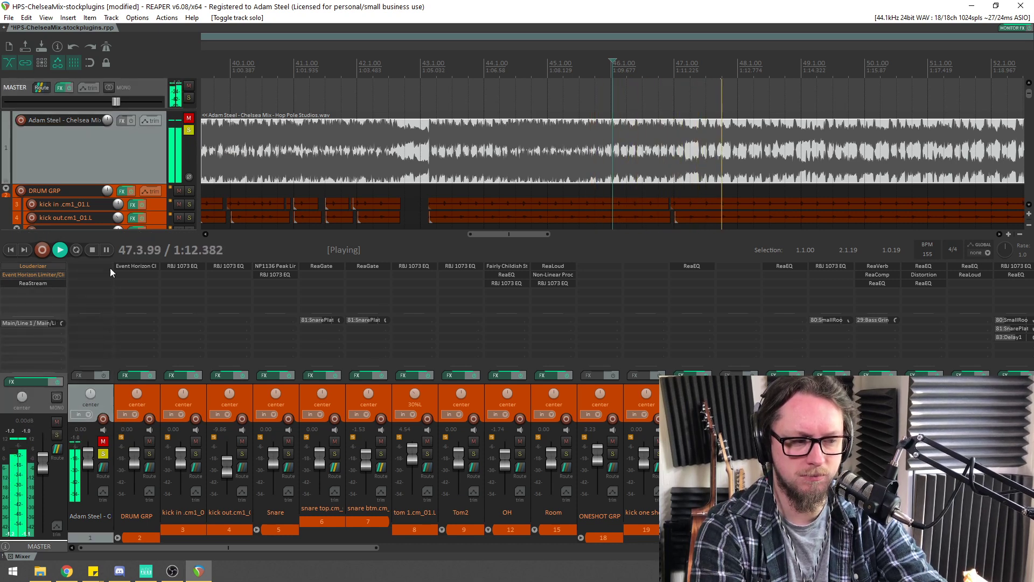
click(190, 132)
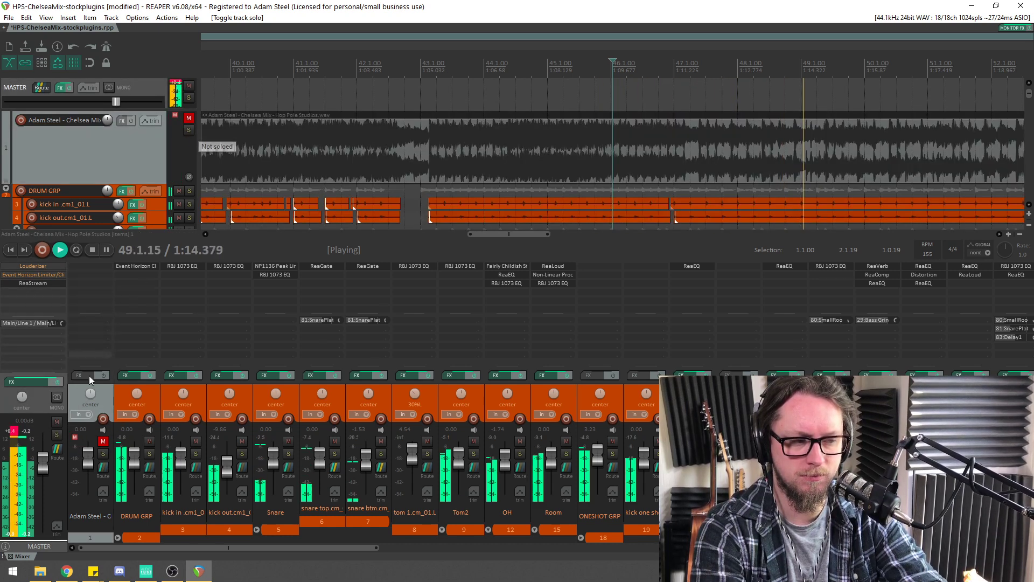
click(18, 429)
scroll(567, 145, down, 7)
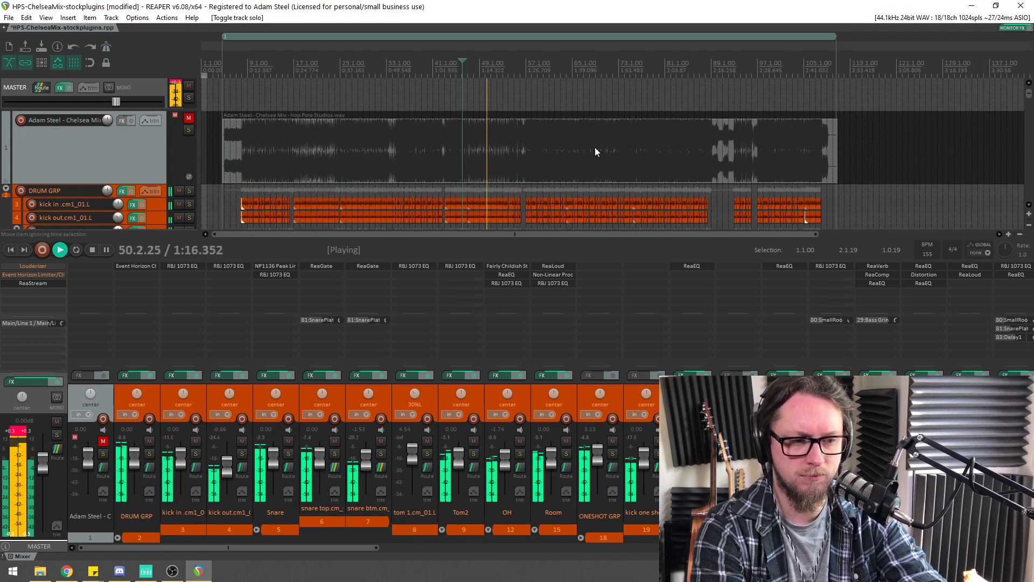
Stop playback and save the project
scroll(594, 147, up, 3)
key(space)
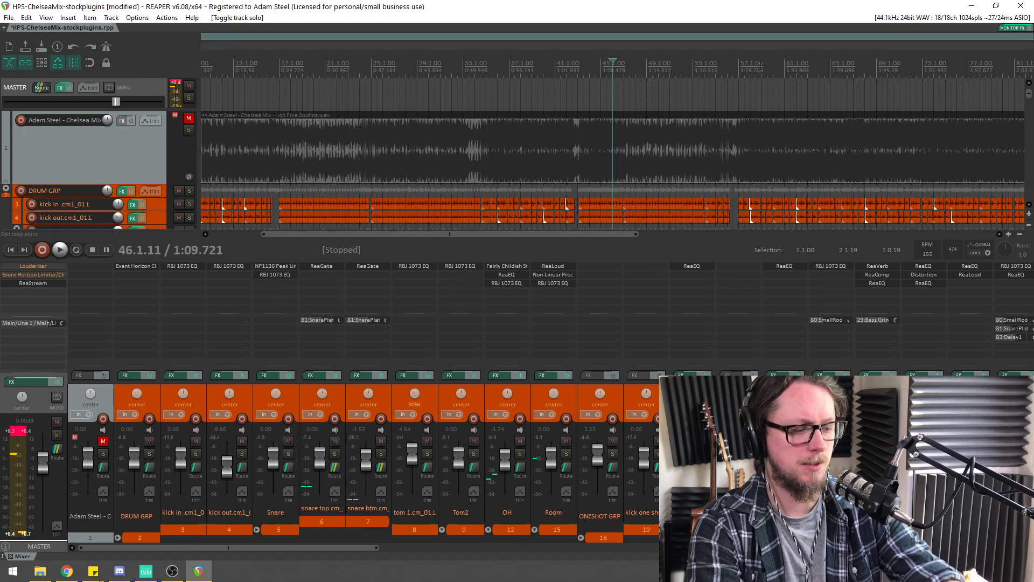
key(ctrl+s)
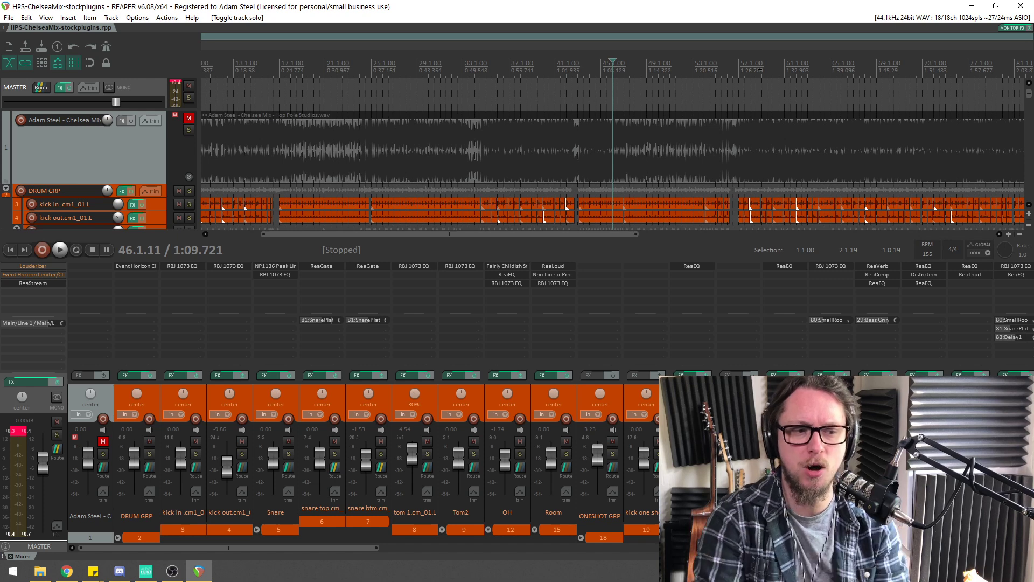
Play from about bar 65 and compare the current mix with the reference through bar 73 by toggling the reference solo
scroll(669, 37, down, 2)
click(574, 62)
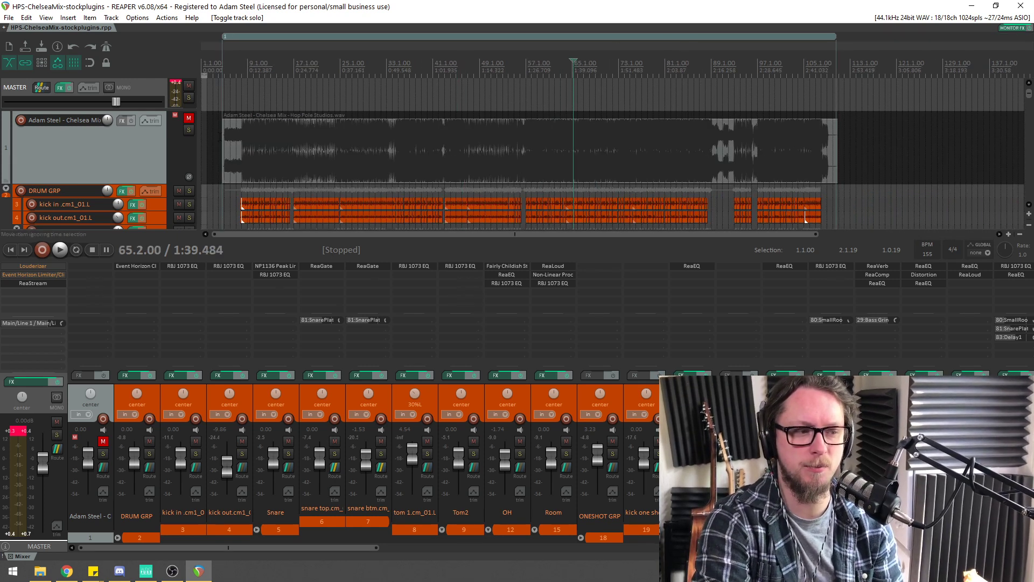
click(131, 159)
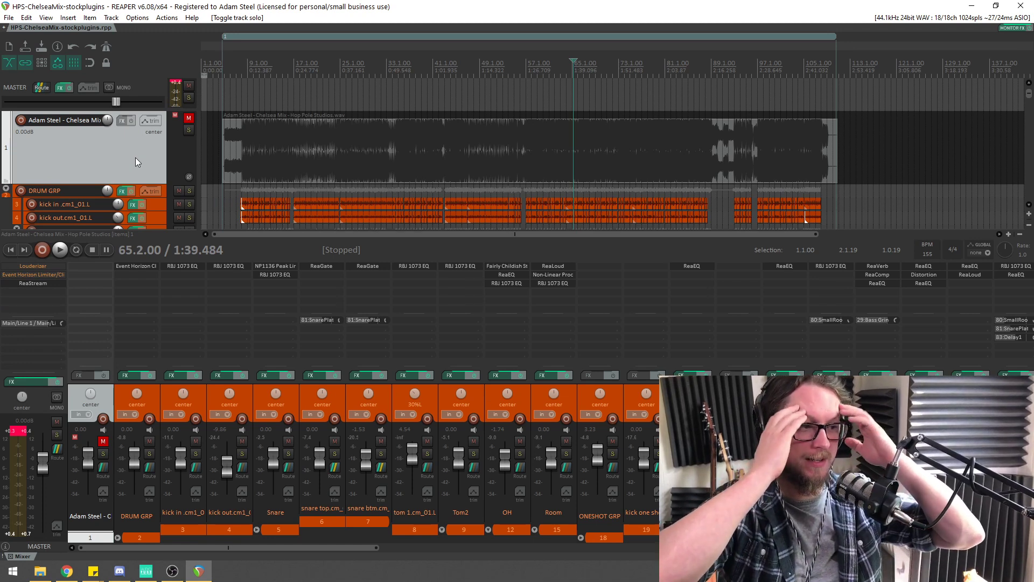
key(space)
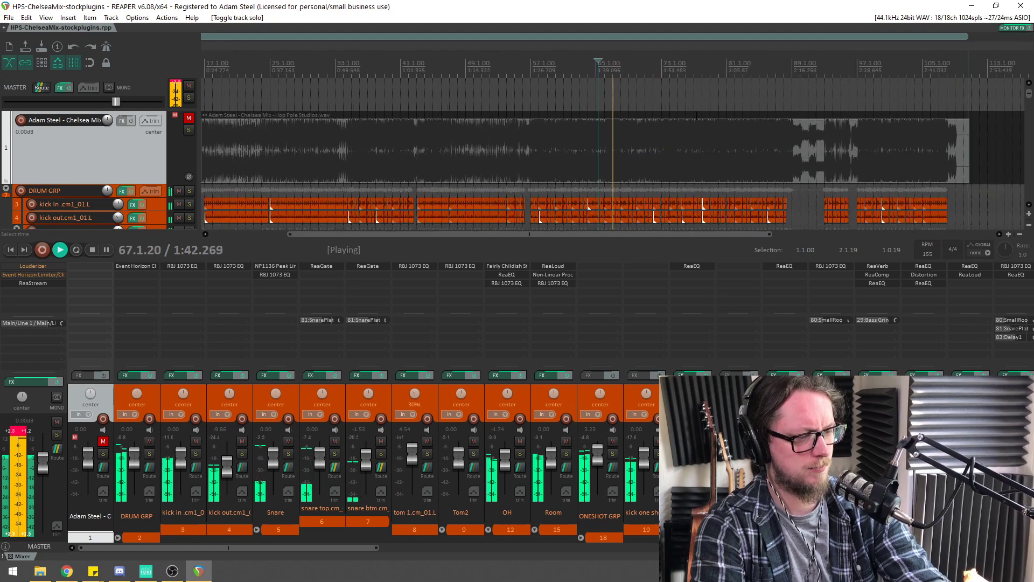
scroll(687, 112, up, 6)
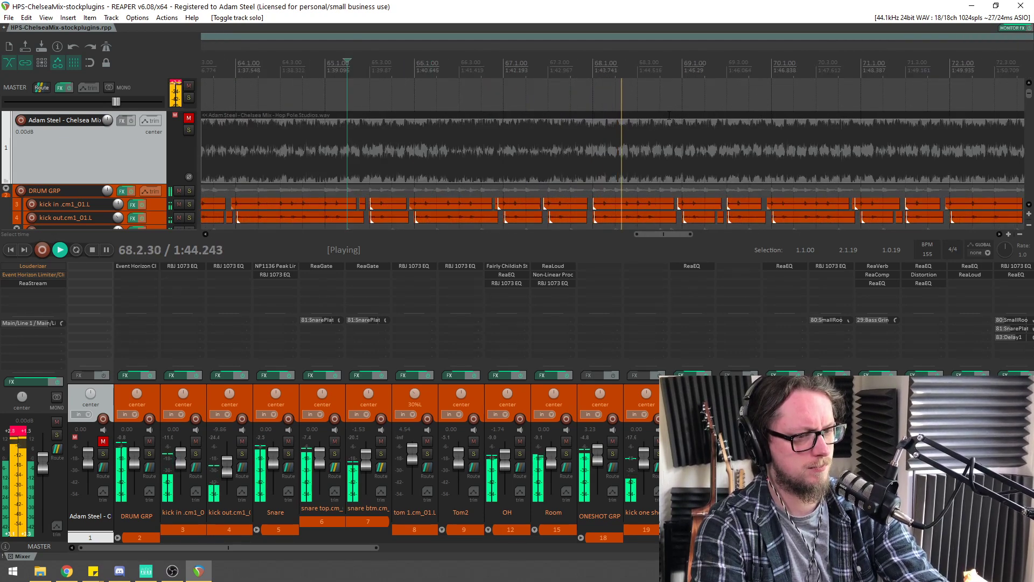
click(189, 129)
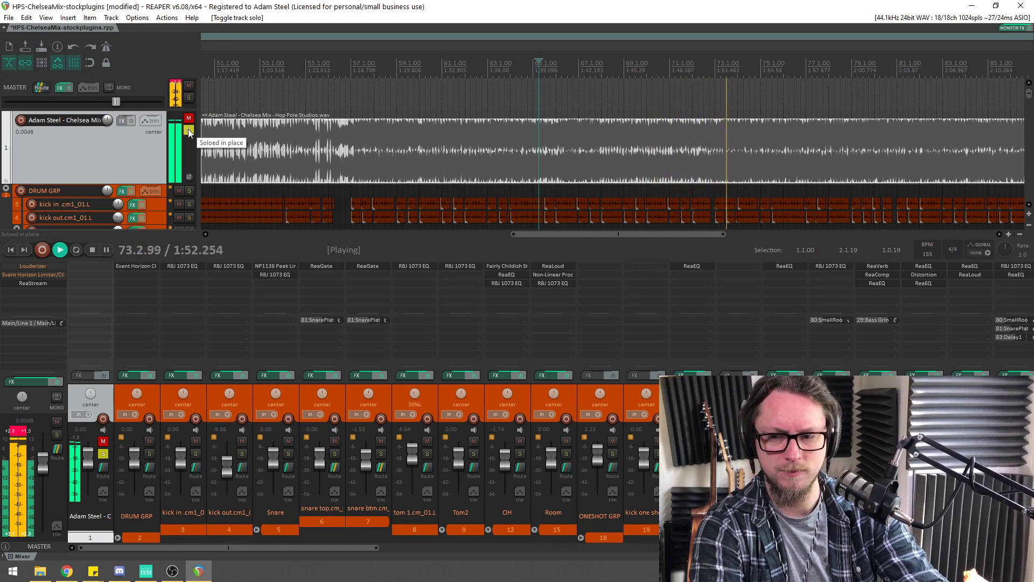
click(188, 130)
key(space)
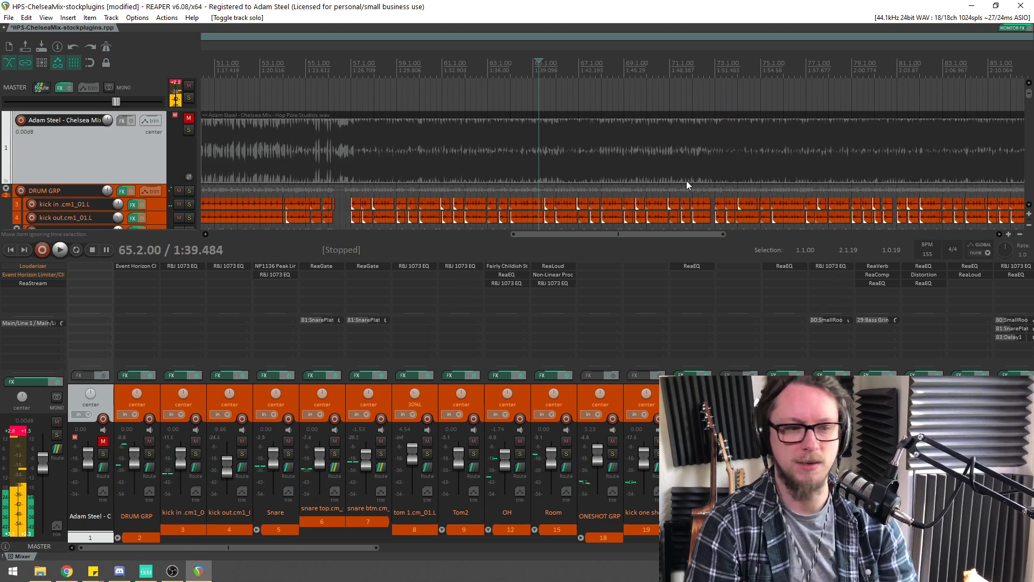
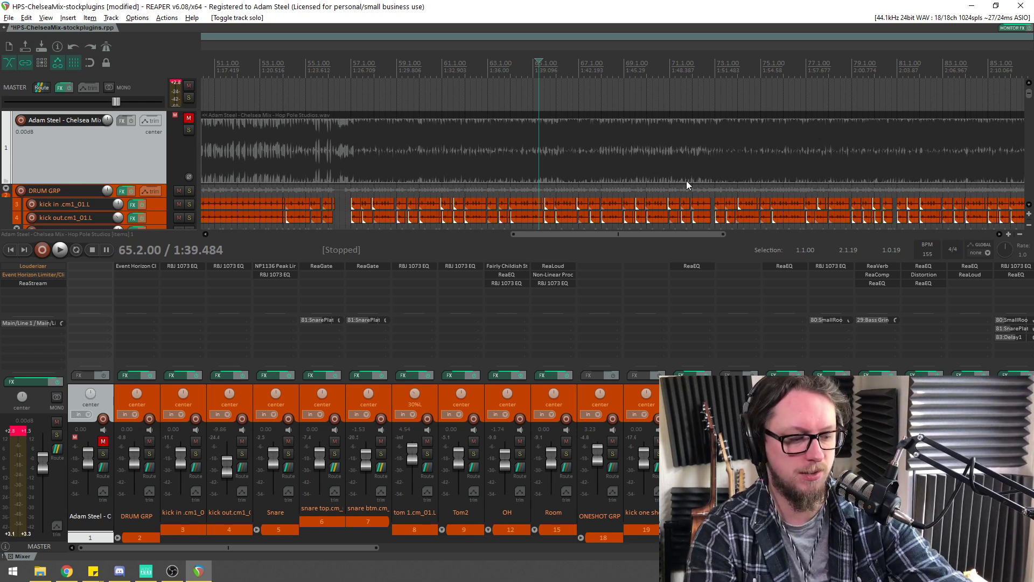
Look over the render settings, switching the primary output format to 320 kbps MP3 and back to 24-bit WAV, and cancel without rendering
key(ctrl+alt+r)
click(320, 343)
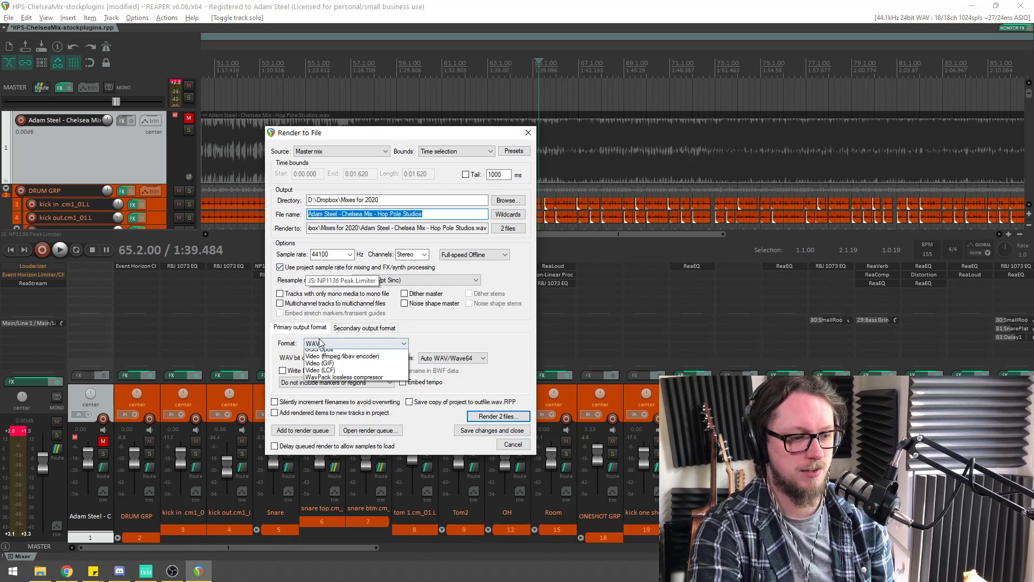
scroll(329, 371, up, 3)
click(342, 362)
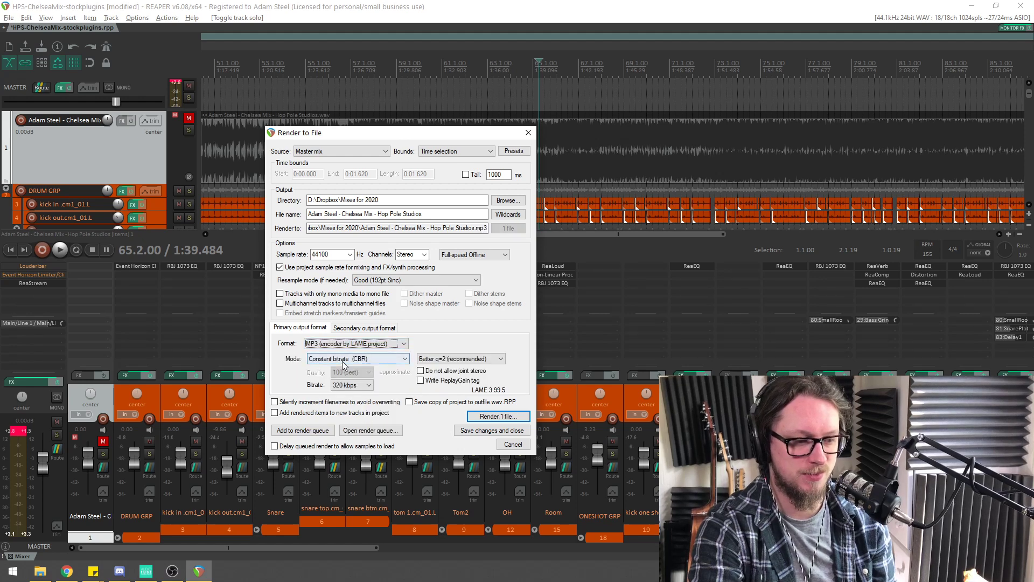
click(344, 385)
click(338, 385)
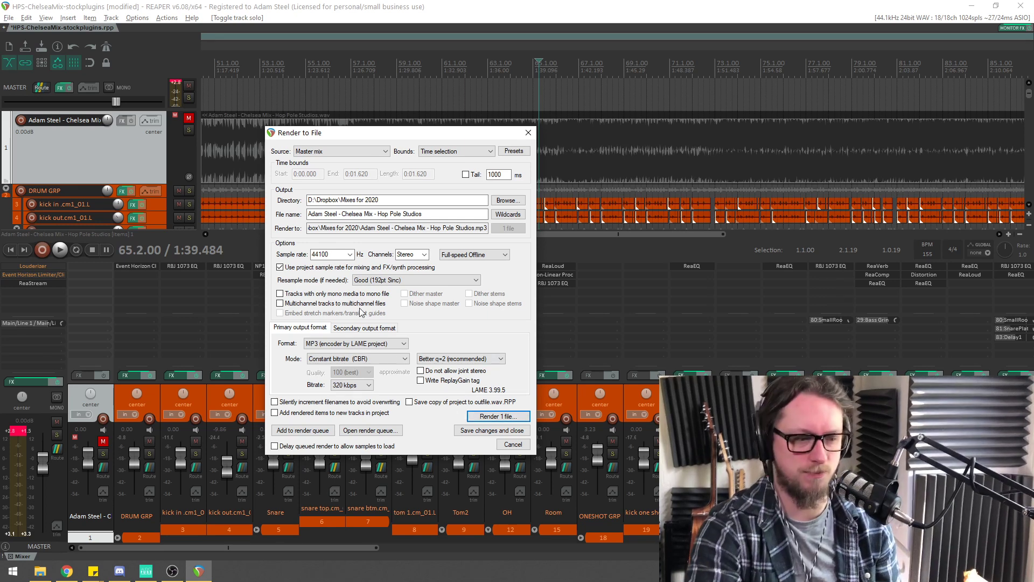
click(334, 345)
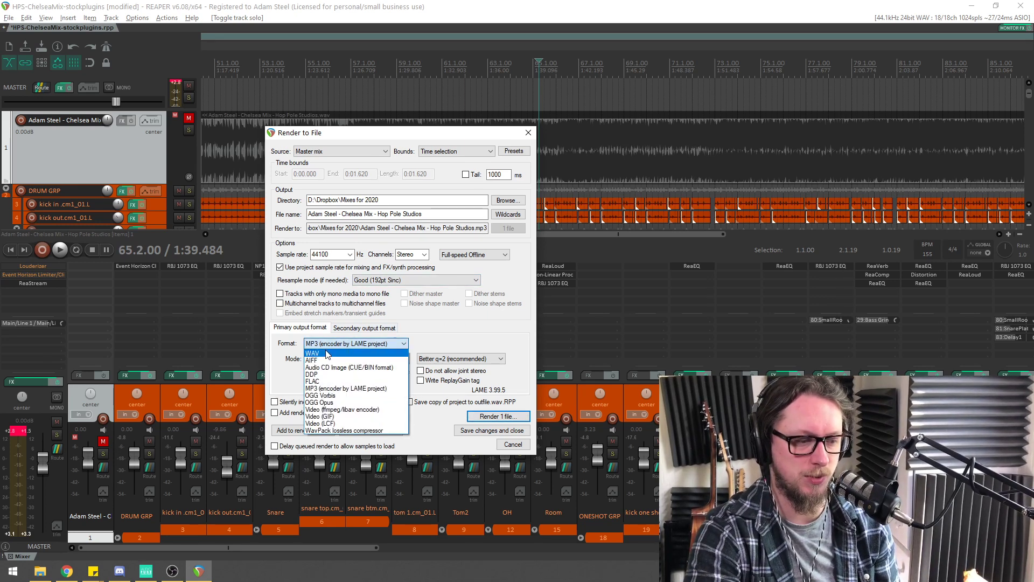
click(321, 370)
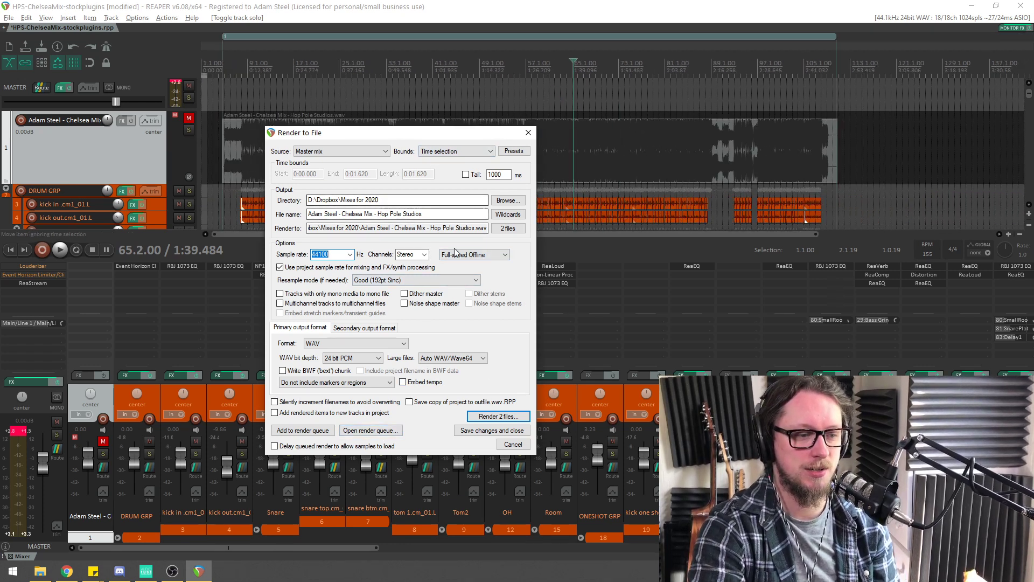
click(513, 444)
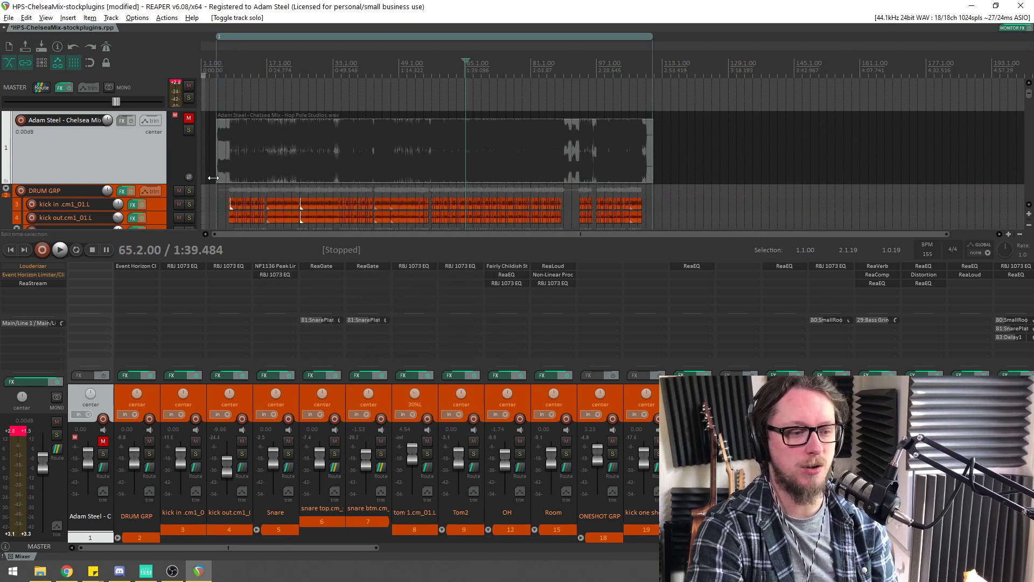
Re-enable Louderizer and the Event Horizon limiter on the master, and play from about bar 29 with reset meters to check the loudness
click(22, 432)
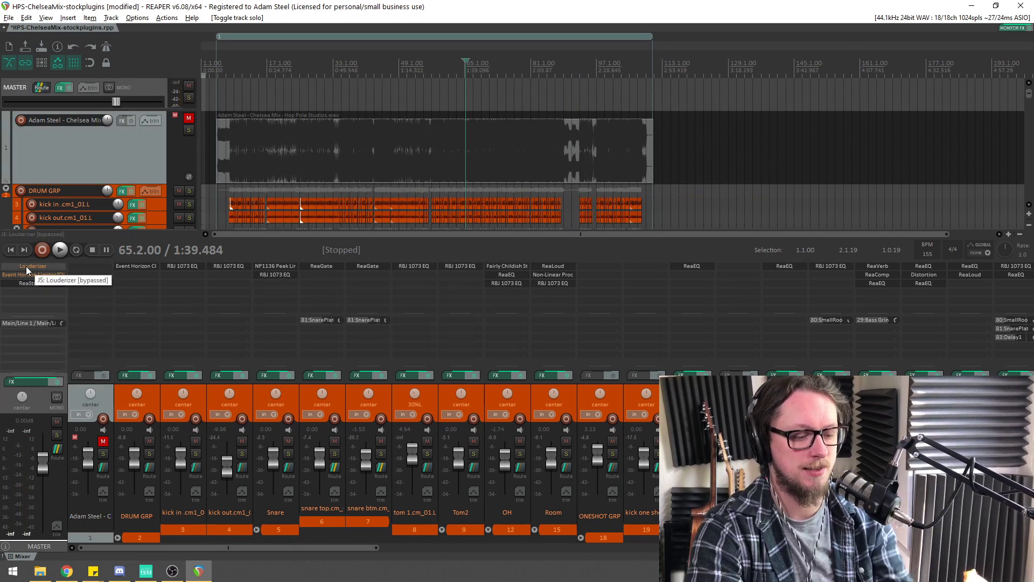
shift+click(25, 274)
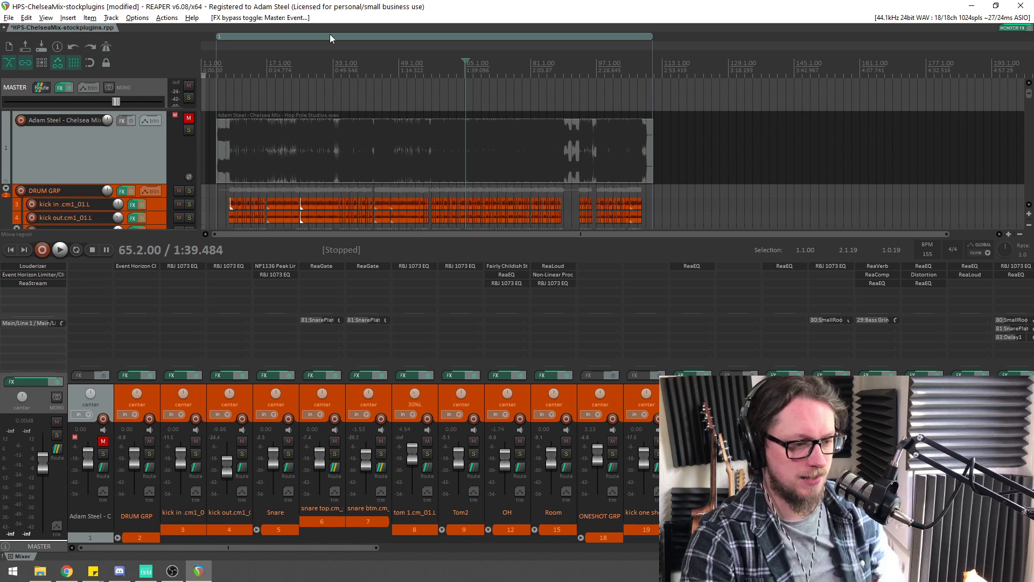
click(375, 45)
scroll(405, 53, up, 3)
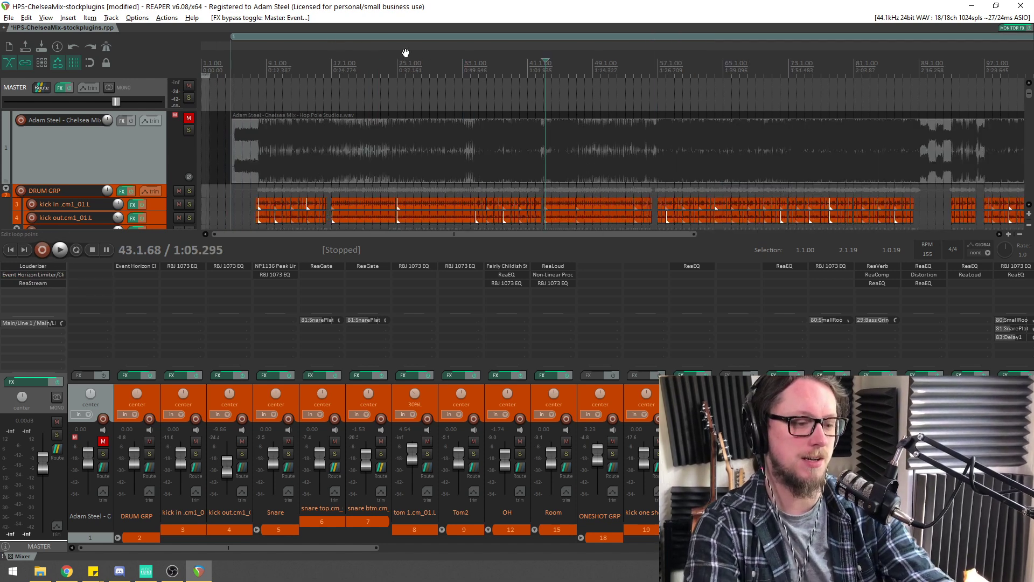
click(430, 78)
key(space)
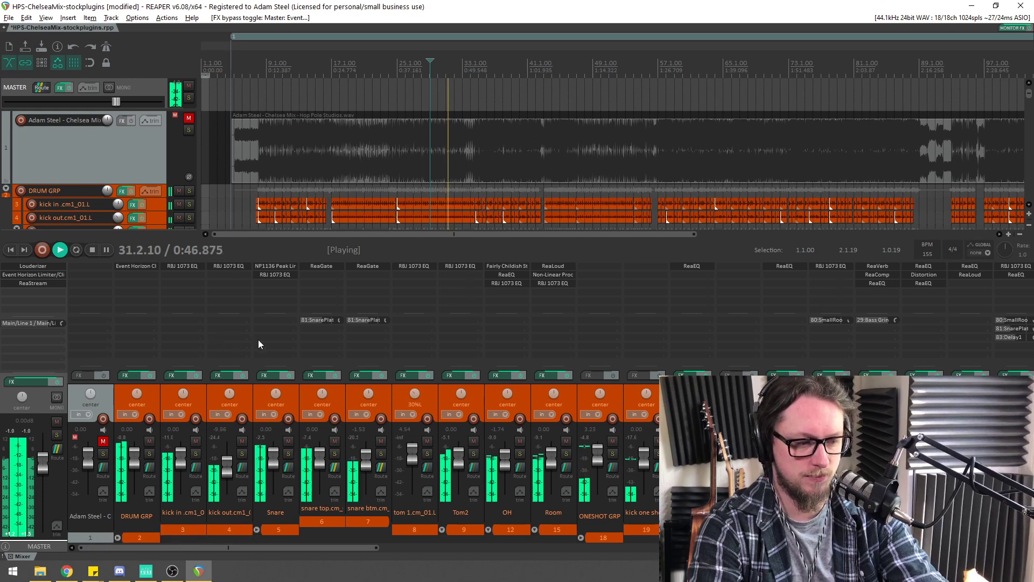
scroll(486, 141, down, 2)
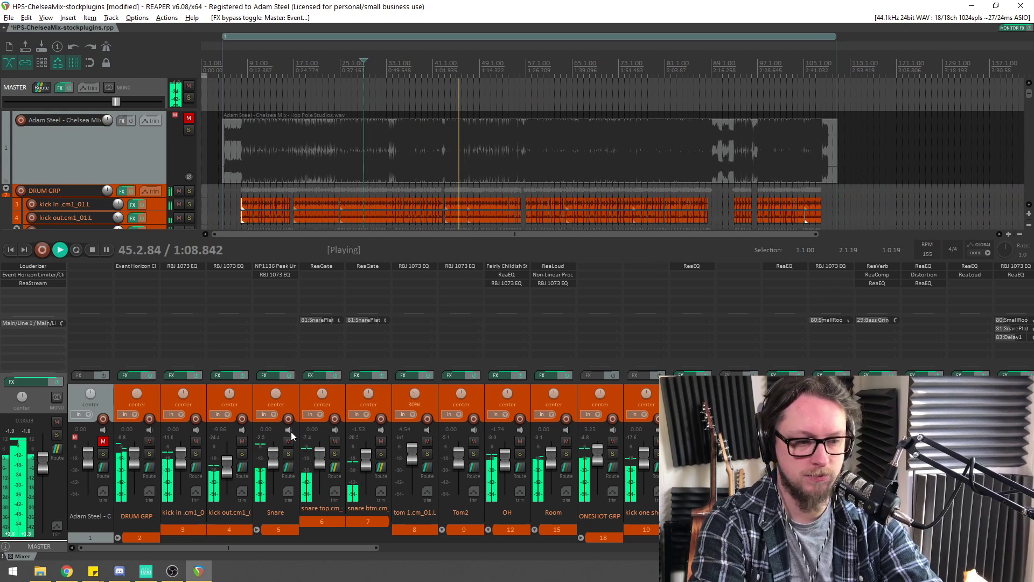
Stop playback and mute the Keys GRP track in the mixer
click(684, 547)
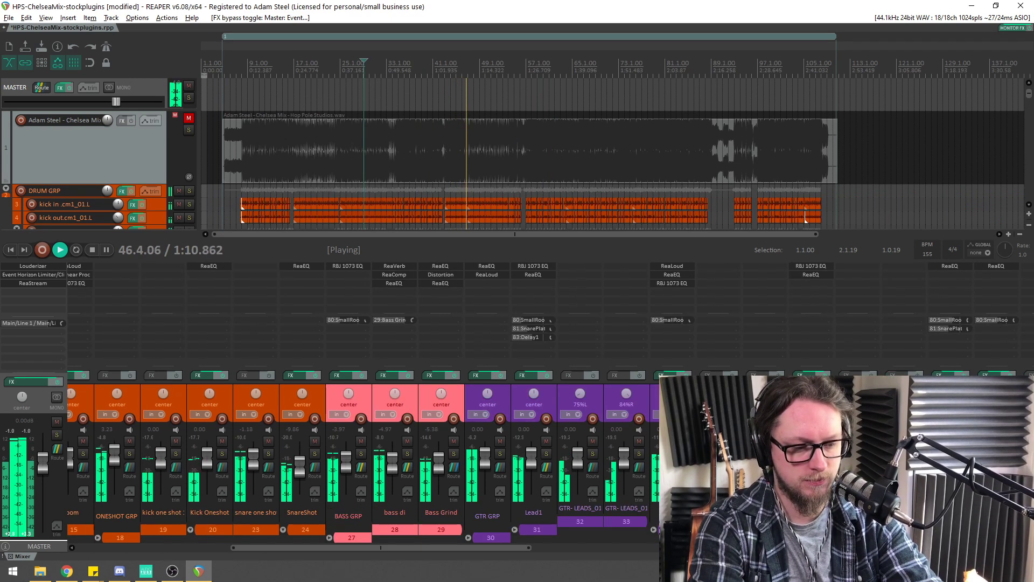
key(space)
drag(490, 545, 685, 555)
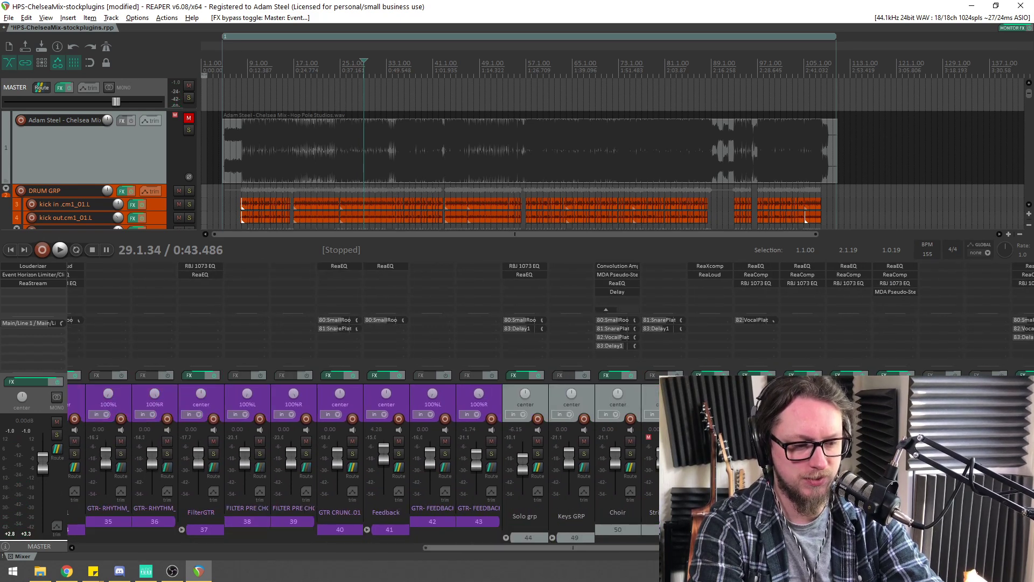
click(583, 441)
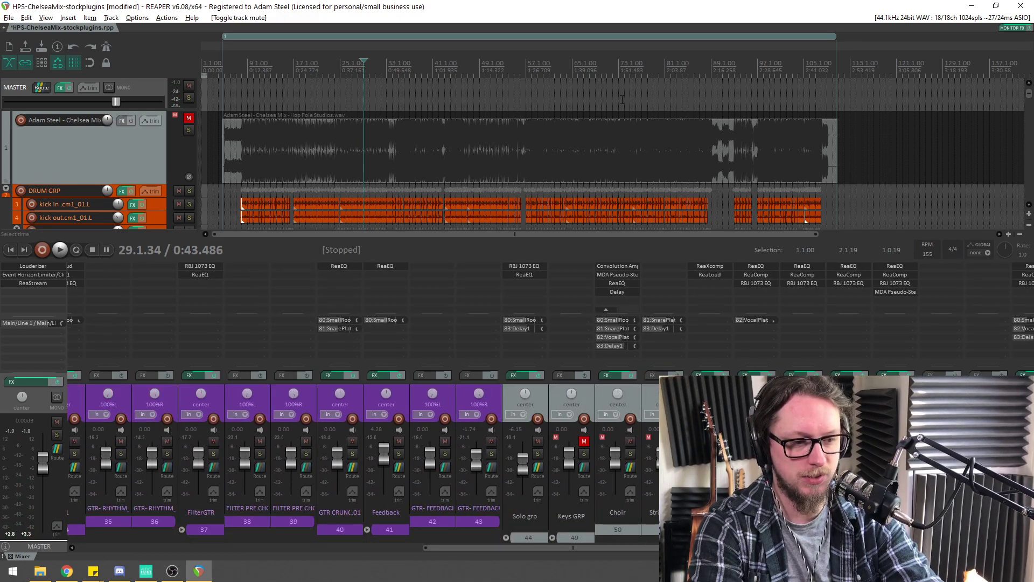
Play the mix from about bar 81 through bar 84 to check it with the keys group muted
key(space)
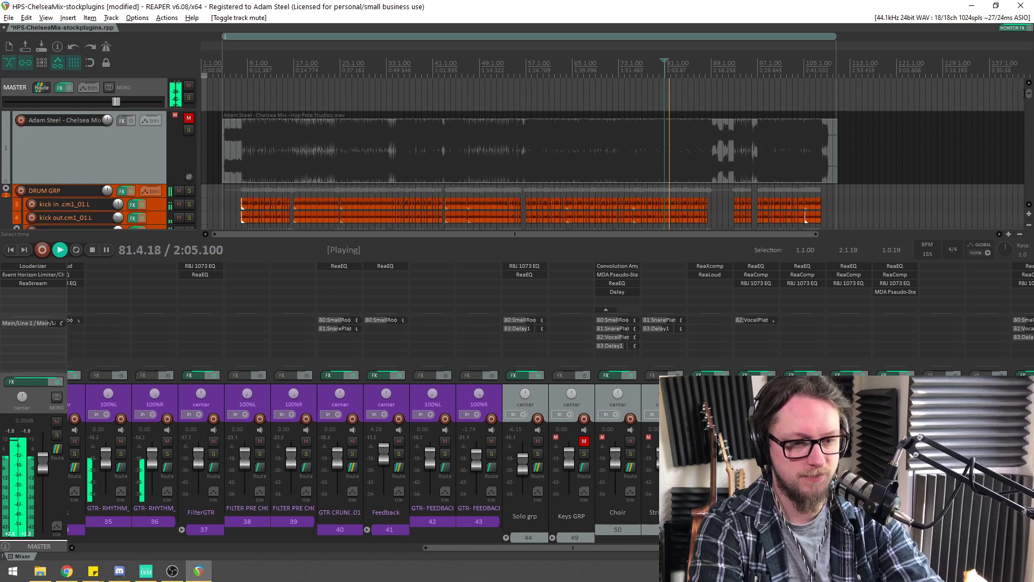
scroll(1028, 96, down, 1)
drag(1029, 96, 1029, 105)
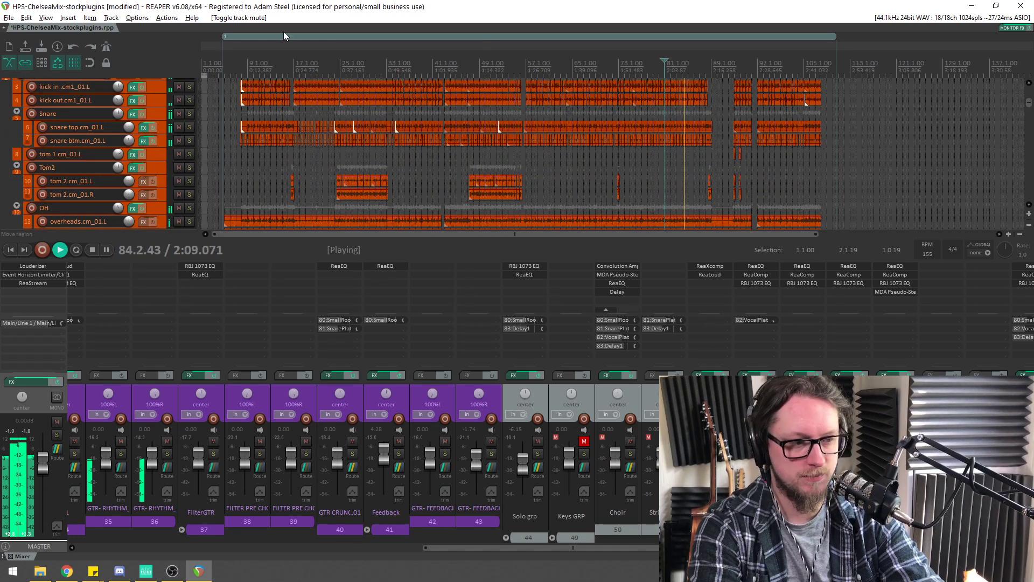
key(space)
Set the time selection to the full song region, from 4.3.42 to 110.3.25, and return to the first mixer tracks
double_click(251, 37)
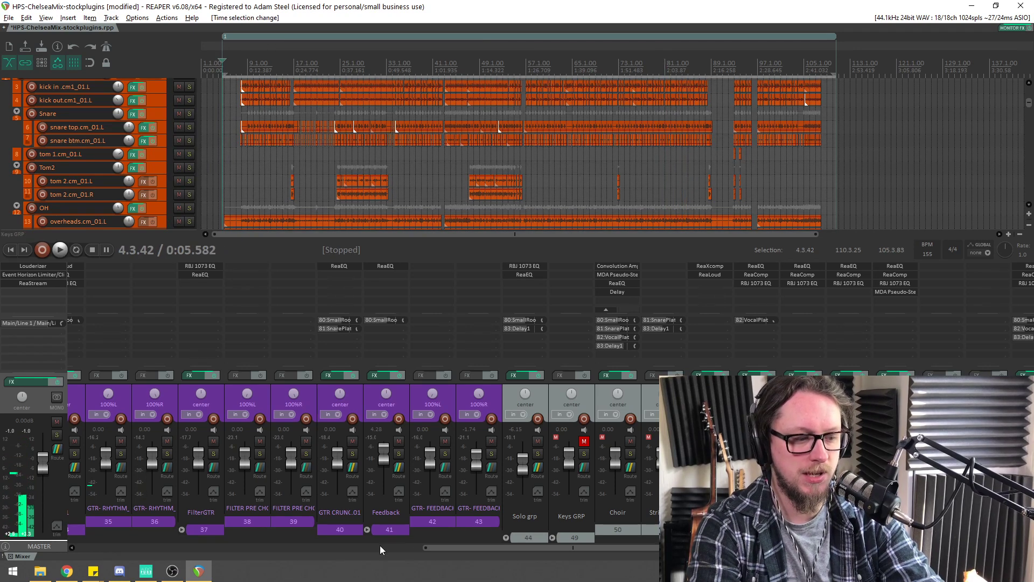
drag(467, 552, 121, 552)
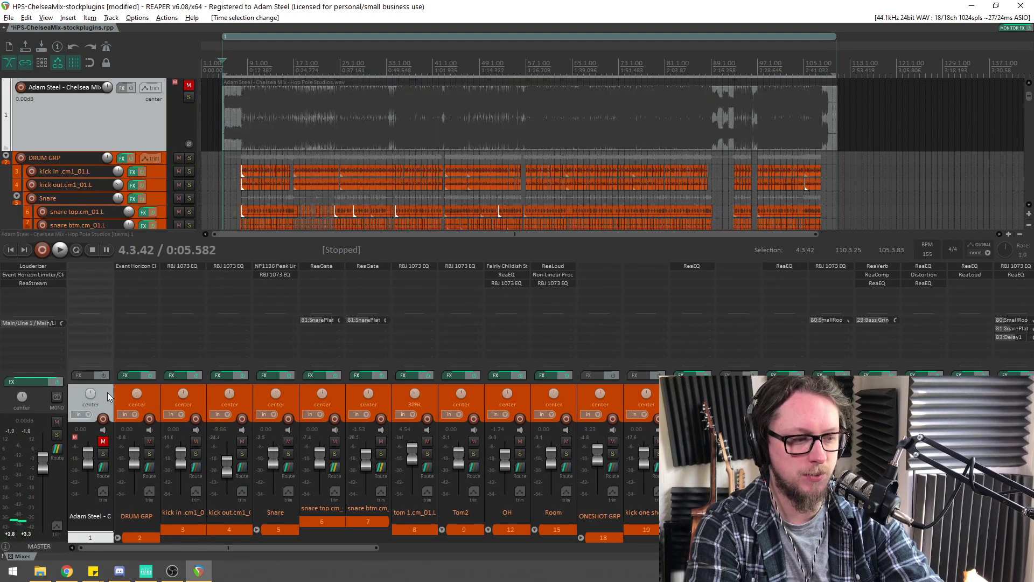
Try soloing the reference mix track with the edit cursor at about bar 12, then release the solo
scroll(600, 187, up, 3)
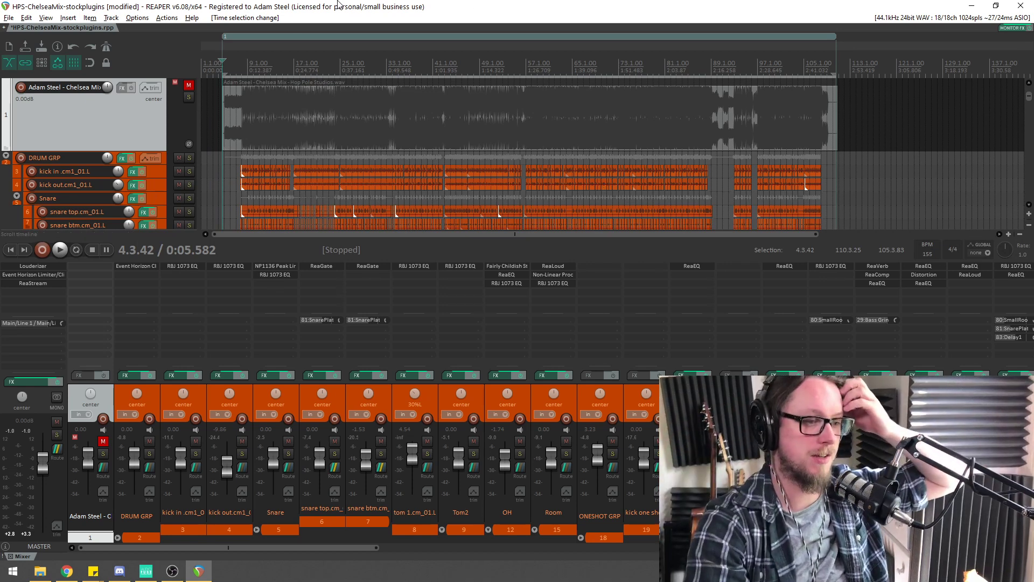
click(270, 63)
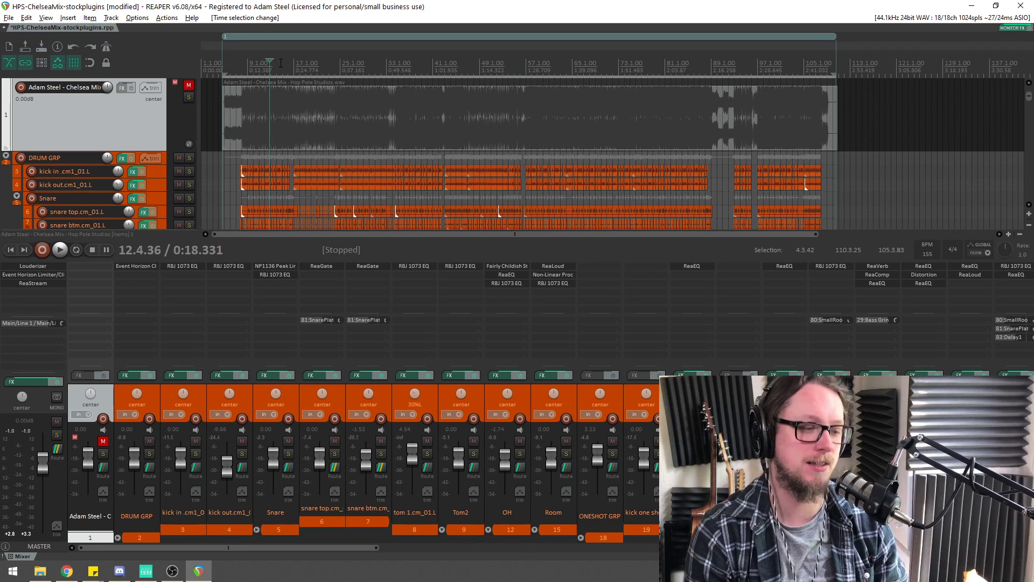
click(102, 453)
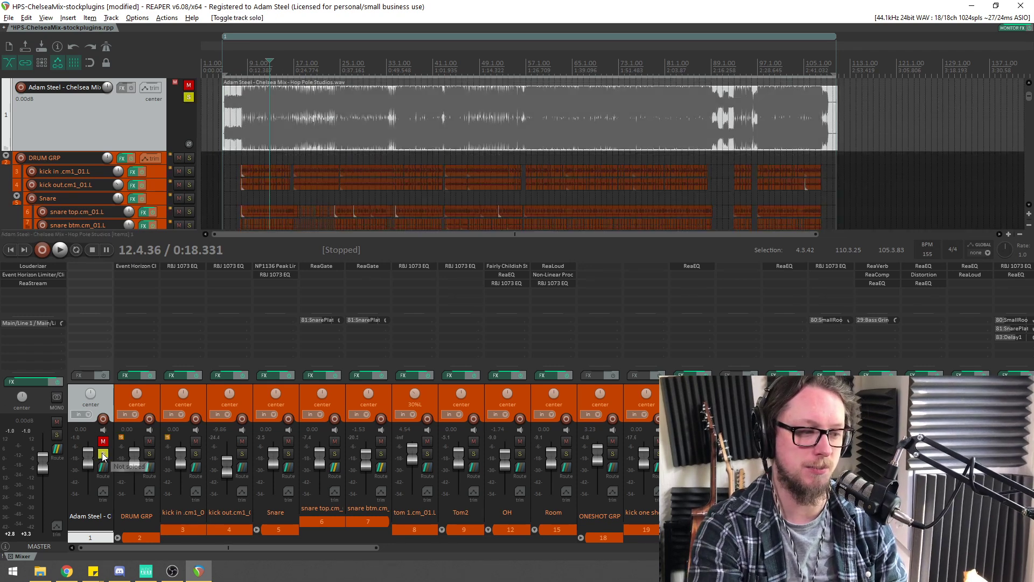
click(103, 454)
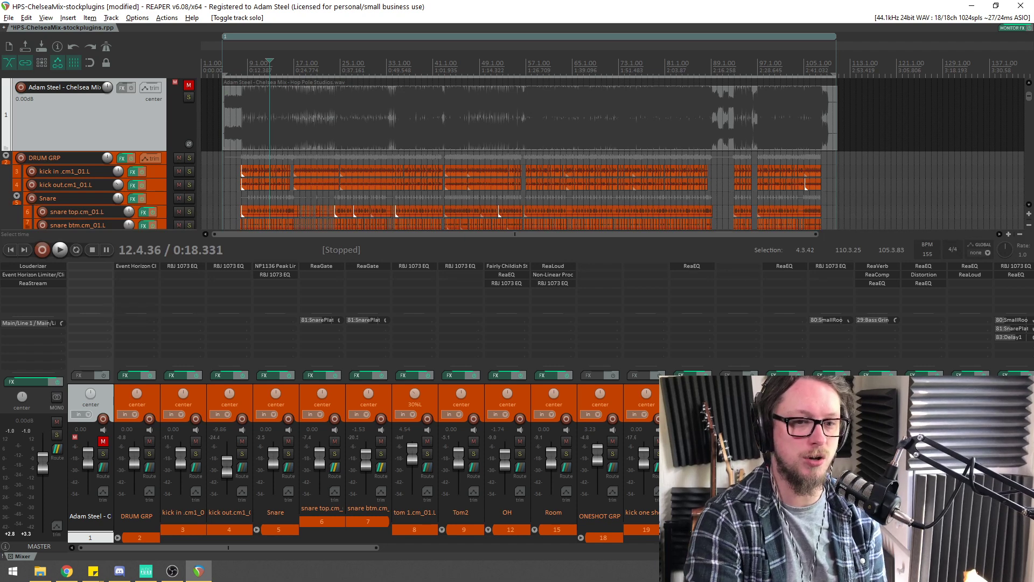
key(alt+Tab)
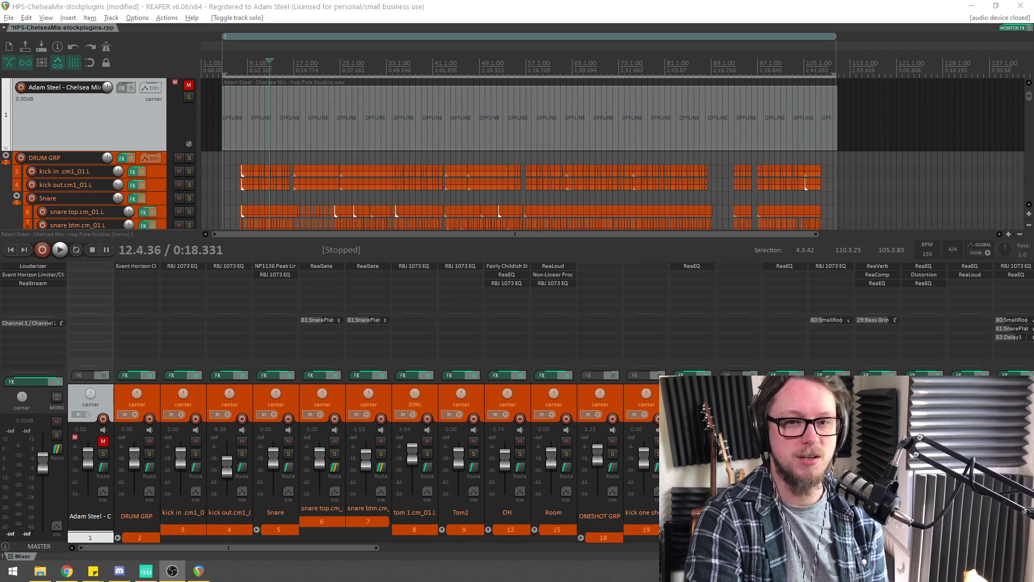
key(alt+Tab)
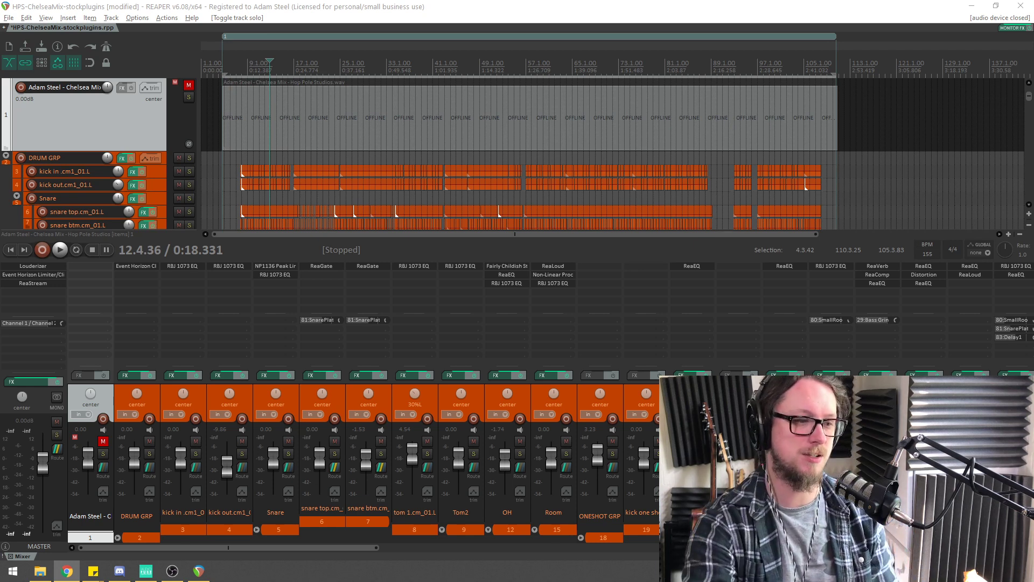
click(420, 4)
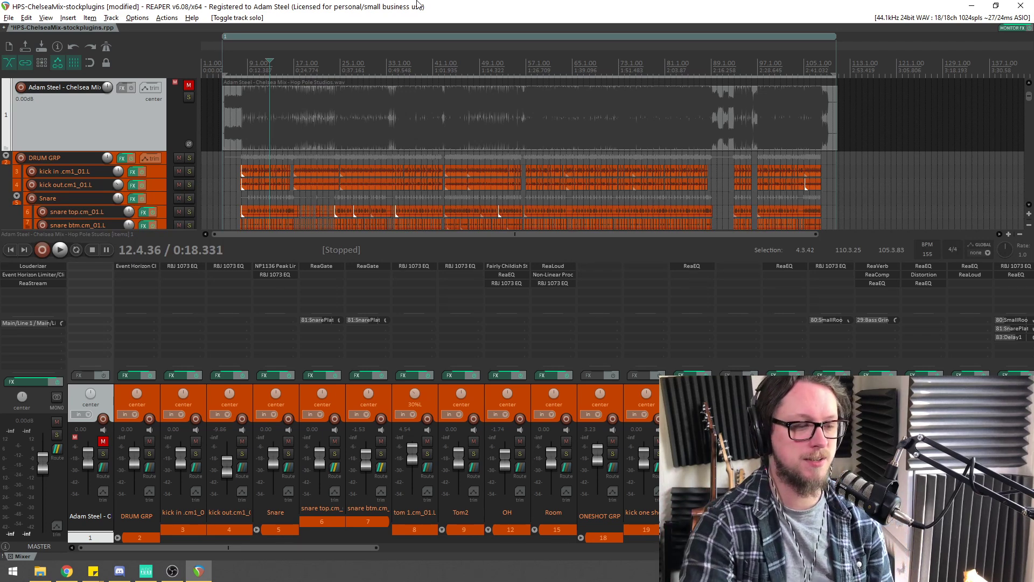
click(362, 99)
scroll(432, 112, up, 4)
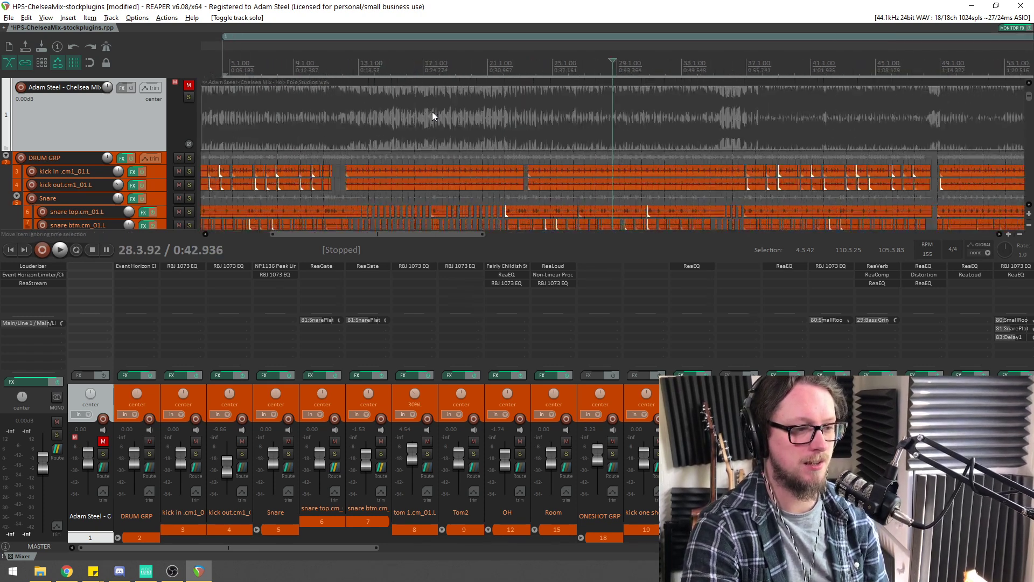
scroll(436, 114, down, 3)
click(503, 113)
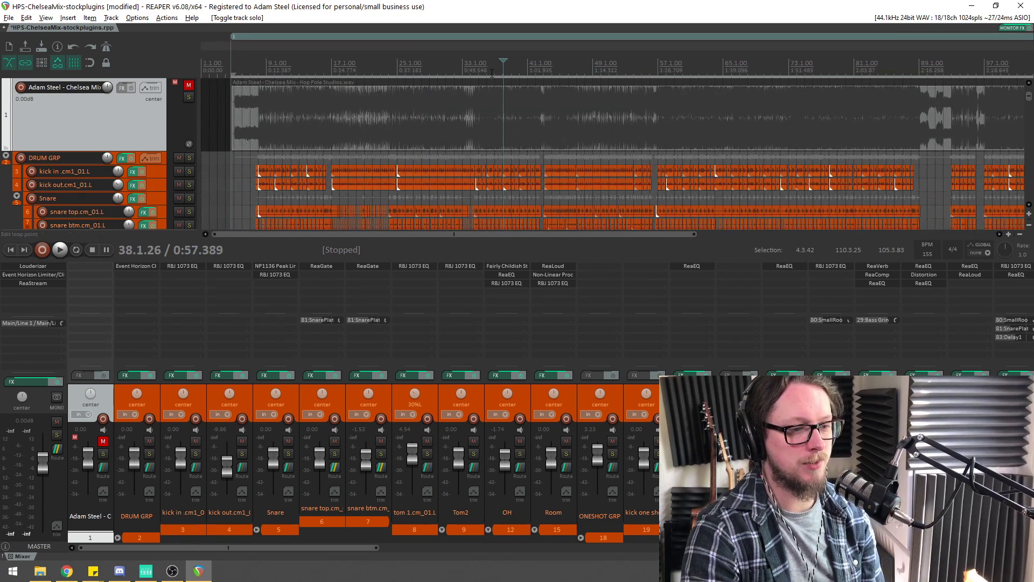
click(491, 73)
scroll(492, 73, up, 2)
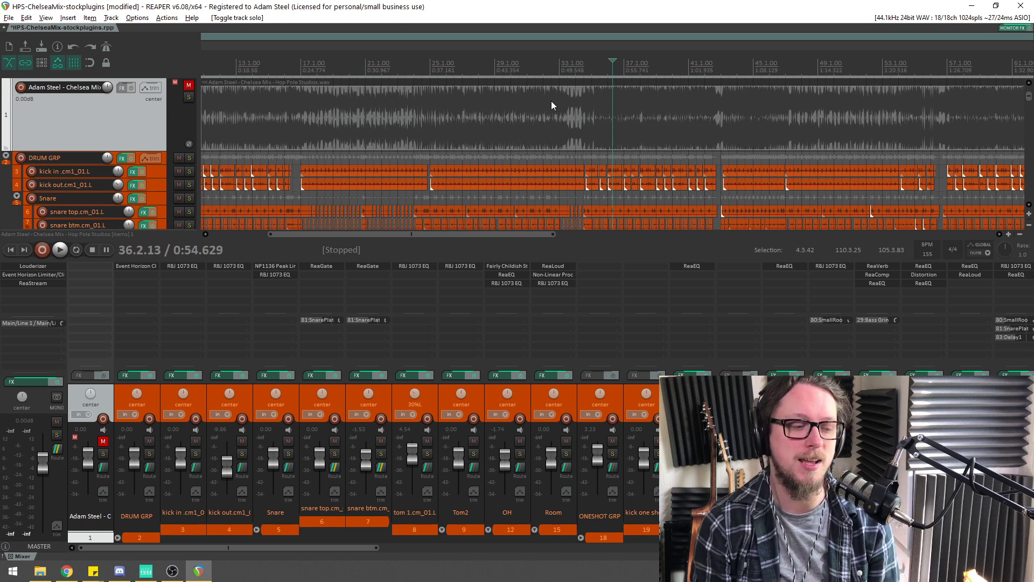
Open the Performance Meter and sort its track list by CPU use
key(ctrl+alt+p)
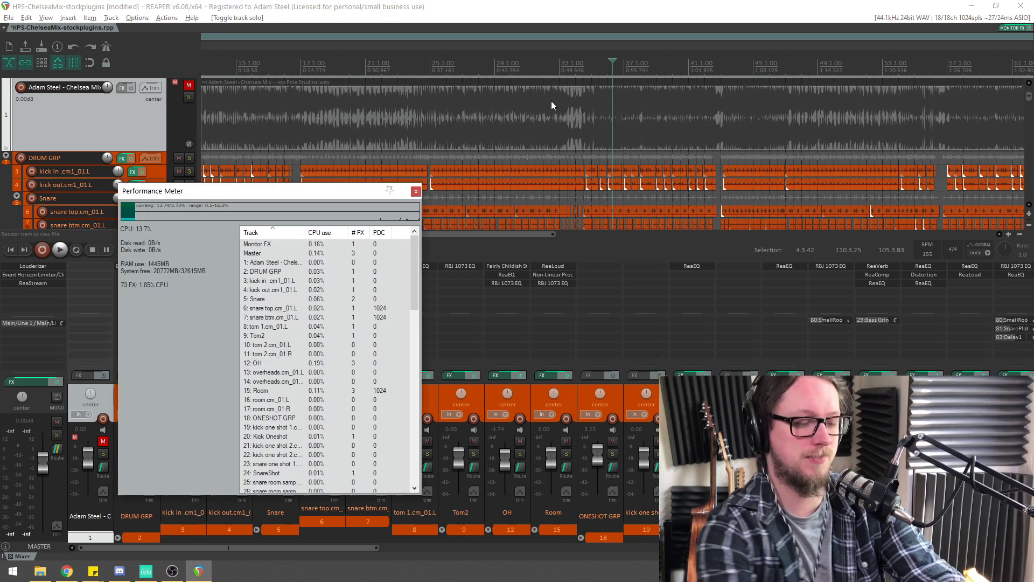
drag(280, 192, 325, 157)
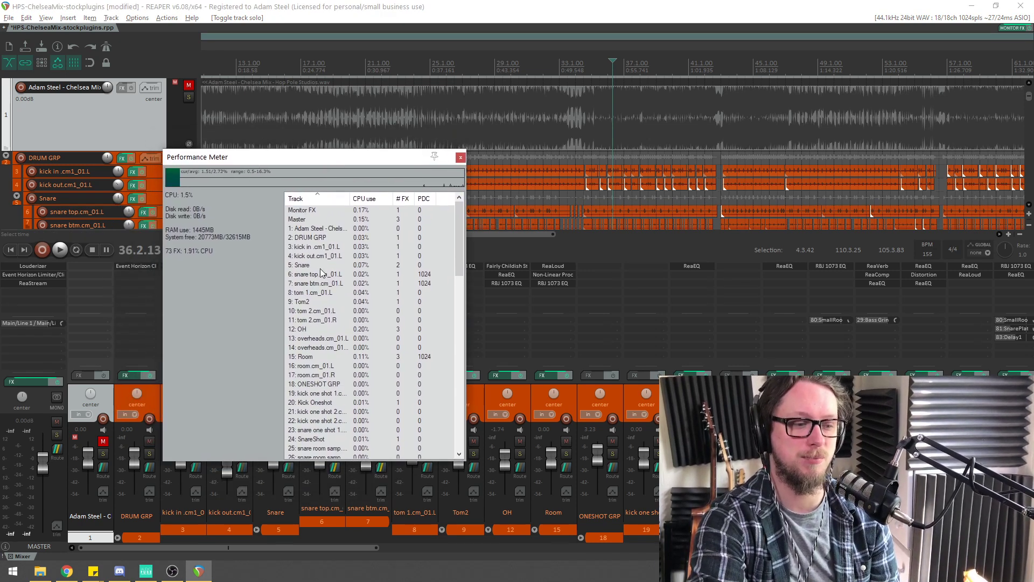
scroll(321, 280, down, 8)
scroll(320, 282, up, 8)
click(364, 198)
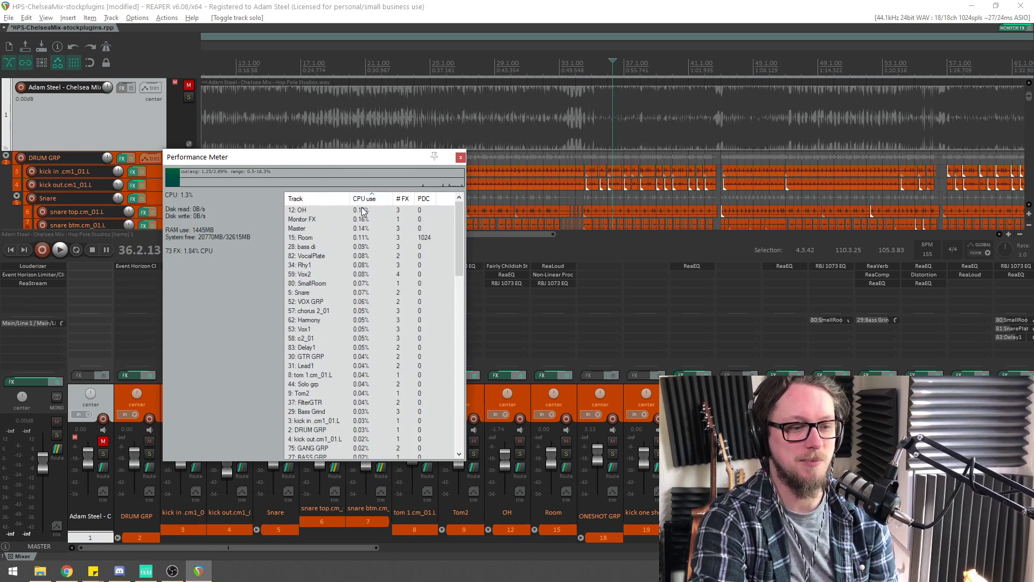
Examine the heaviest entries, including VocalPlate, Master, Monitor FX and OH, against the mixer's plugins, then close the Performance Meter
click(332, 241)
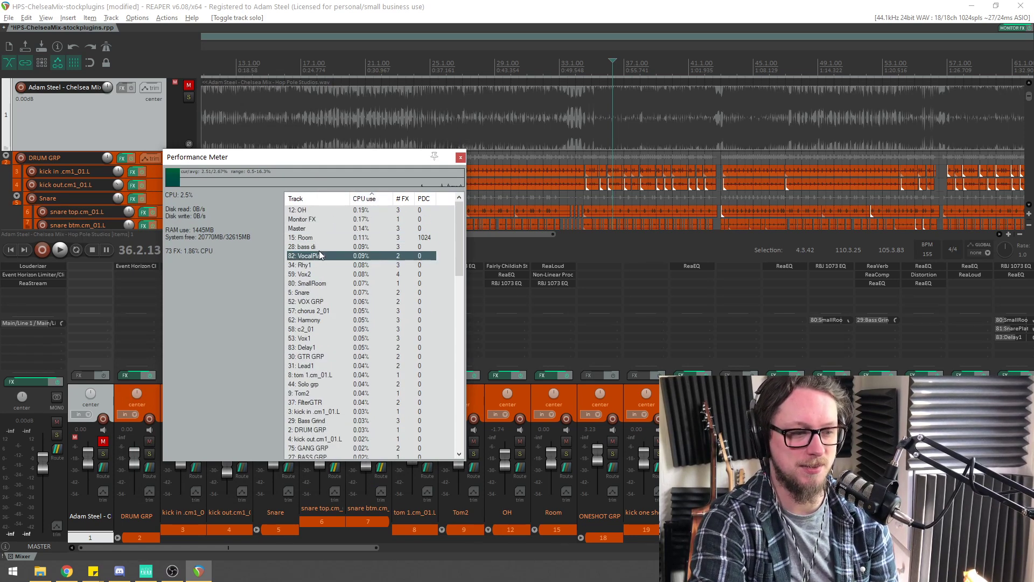
click(321, 228)
click(323, 219)
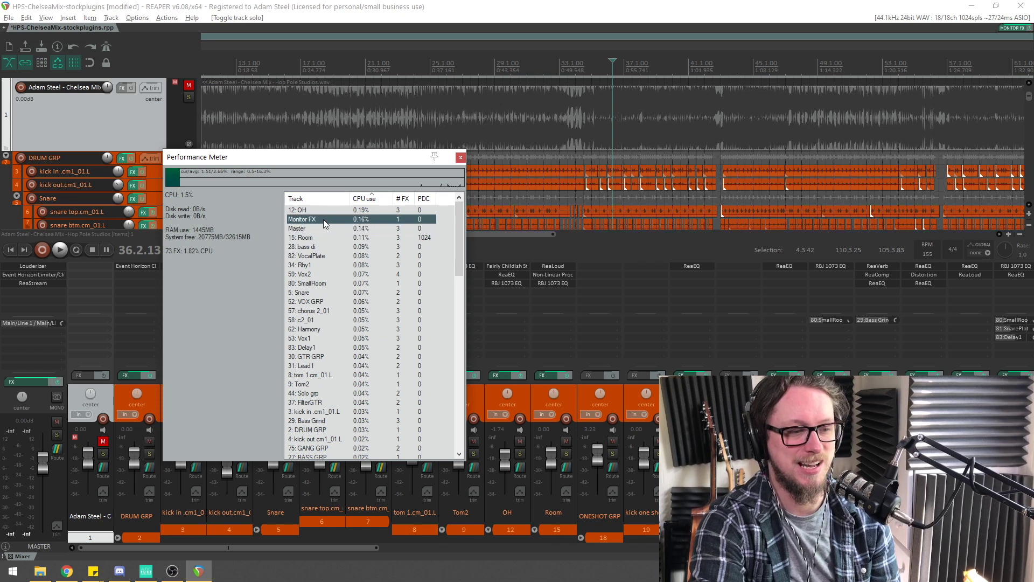
click(331, 209)
drag(362, 160, 787, 92)
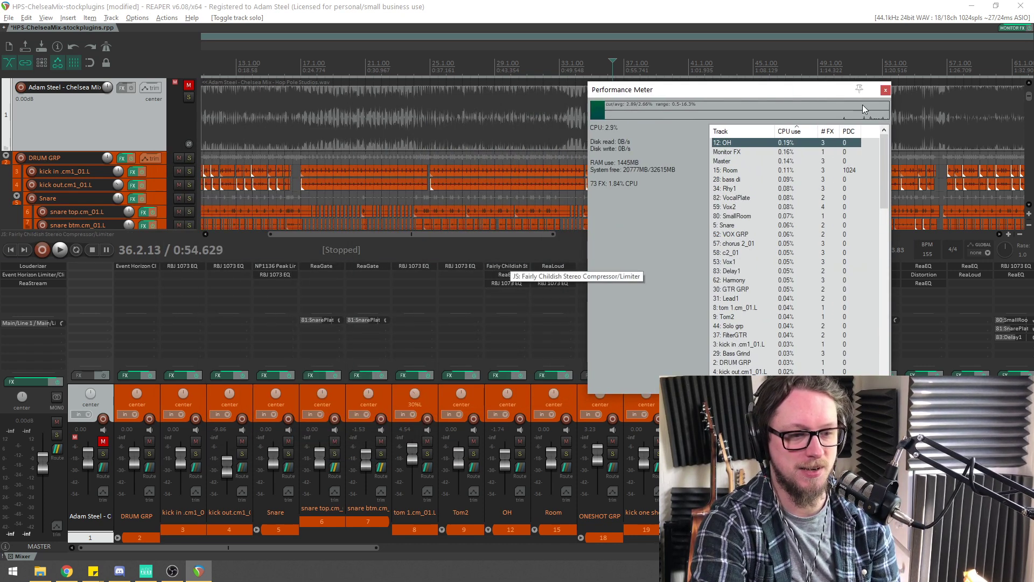
click(884, 90)
scroll(576, 112, down, 6)
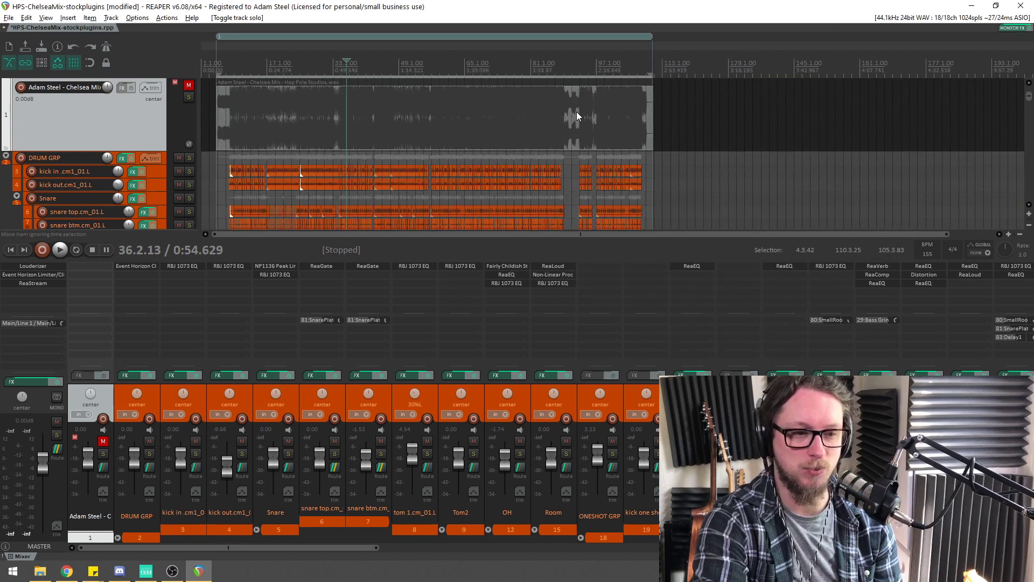
click(662, 81)
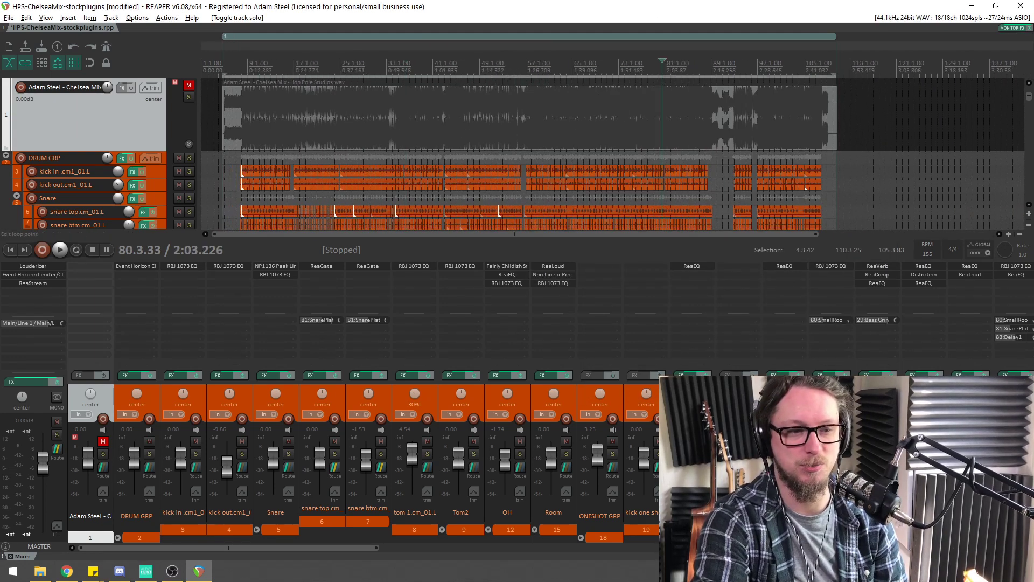
scroll(868, 63, up, 3)
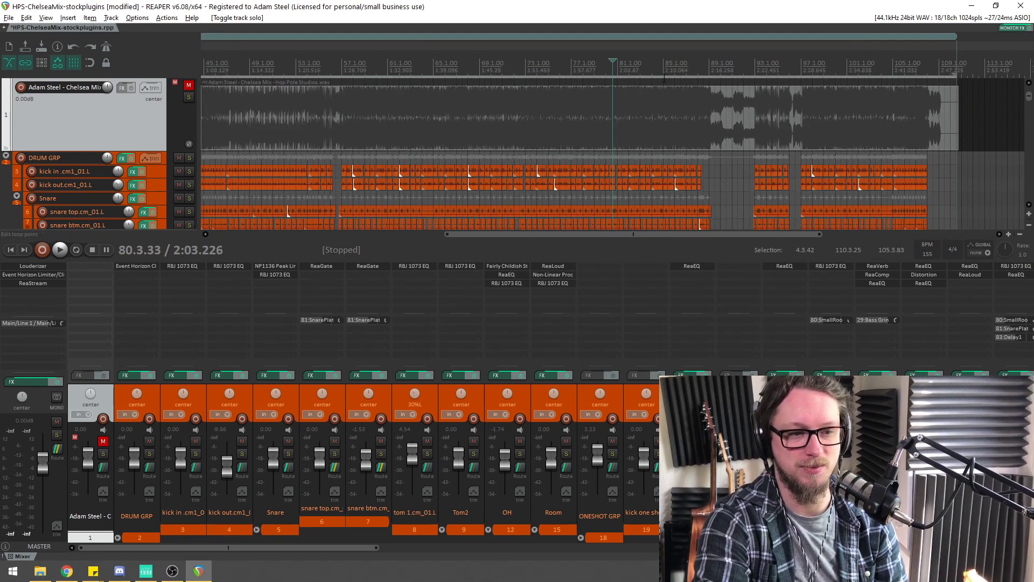
click(886, 63)
scroll(885, 63, up, 4)
scroll(783, 123, down, 6)
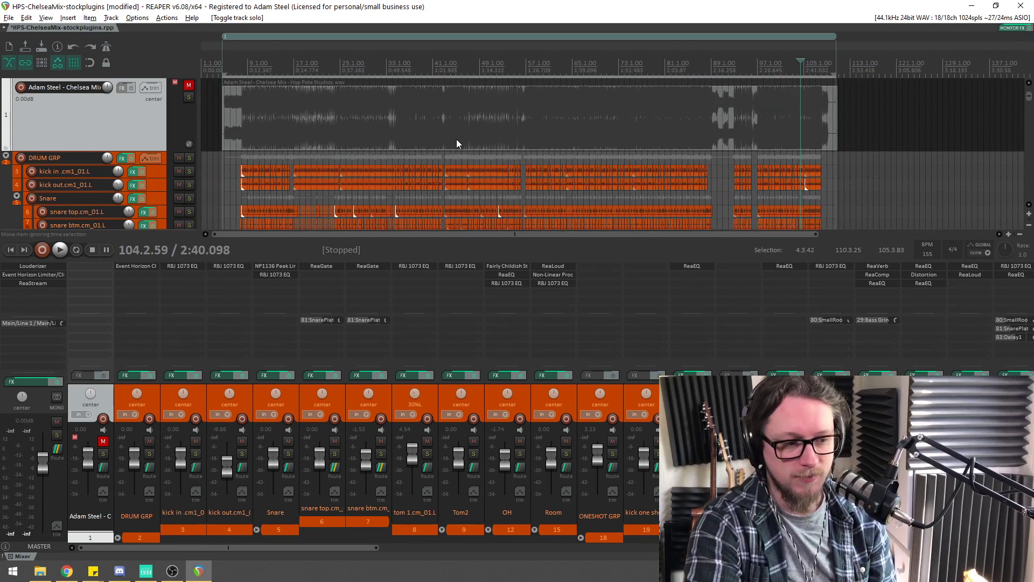
Place the edit cursor at 7.4.79, just before the drums enter
click(279, 117)
scroll(275, 119, up, 4)
click(383, 62)
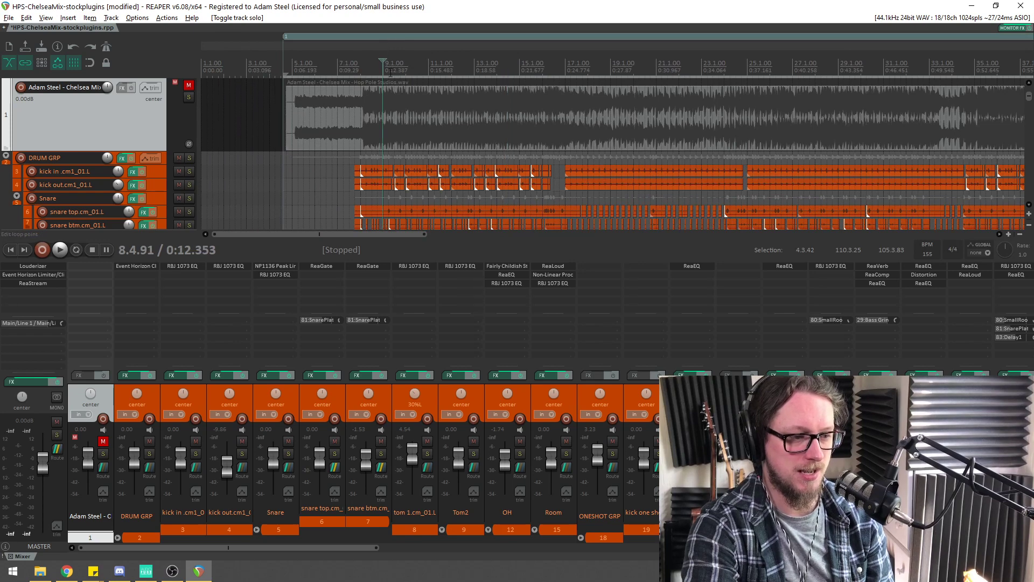
scroll(383, 62, up, 6)
click(430, 115)
scroll(583, 111, up, 4)
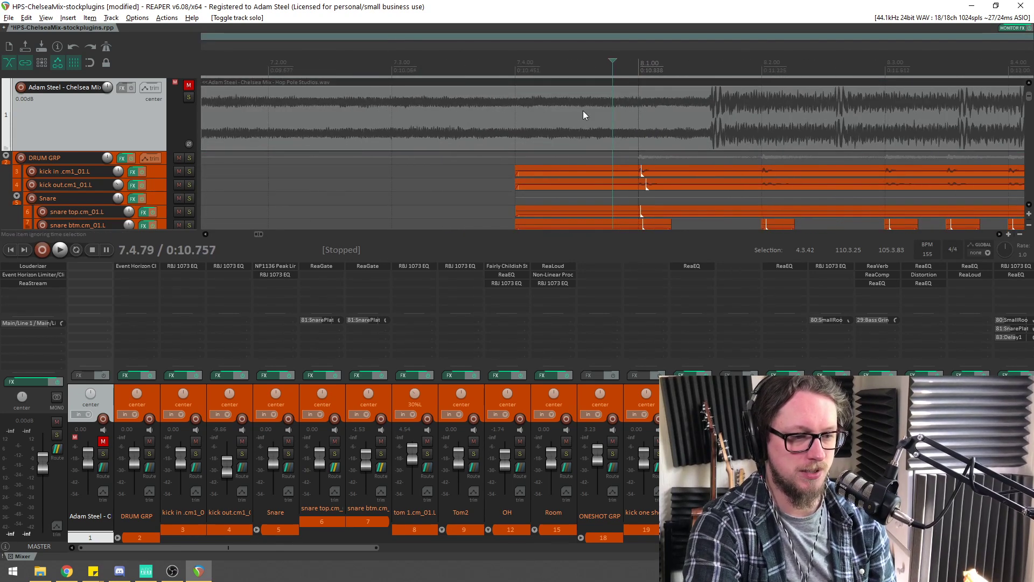
scroll(515, 108, down, 12)
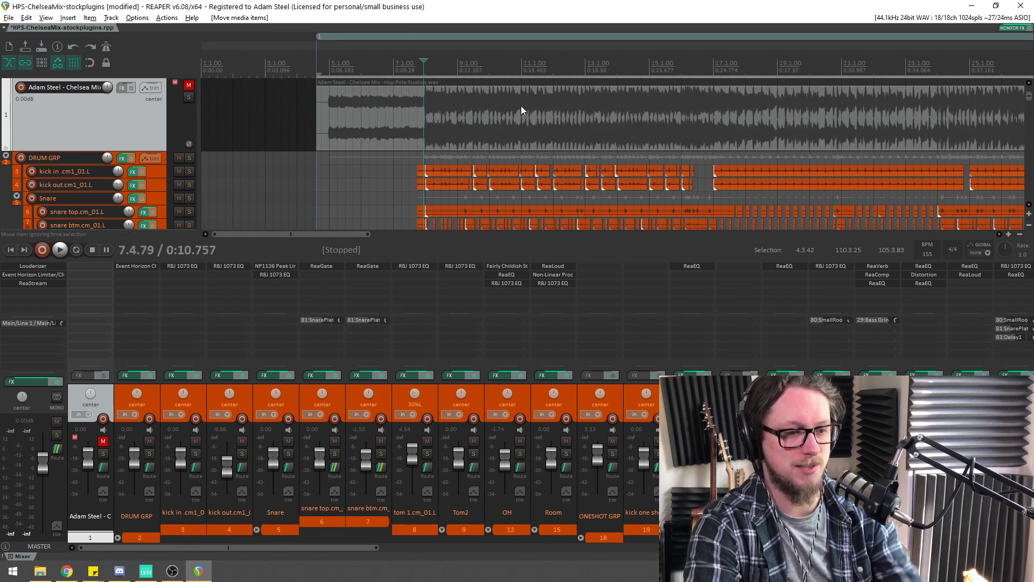
Play from just before the drum entry, toggling solo on the reference track to compare it with the mix, and stop playback
key(space)
click(188, 97)
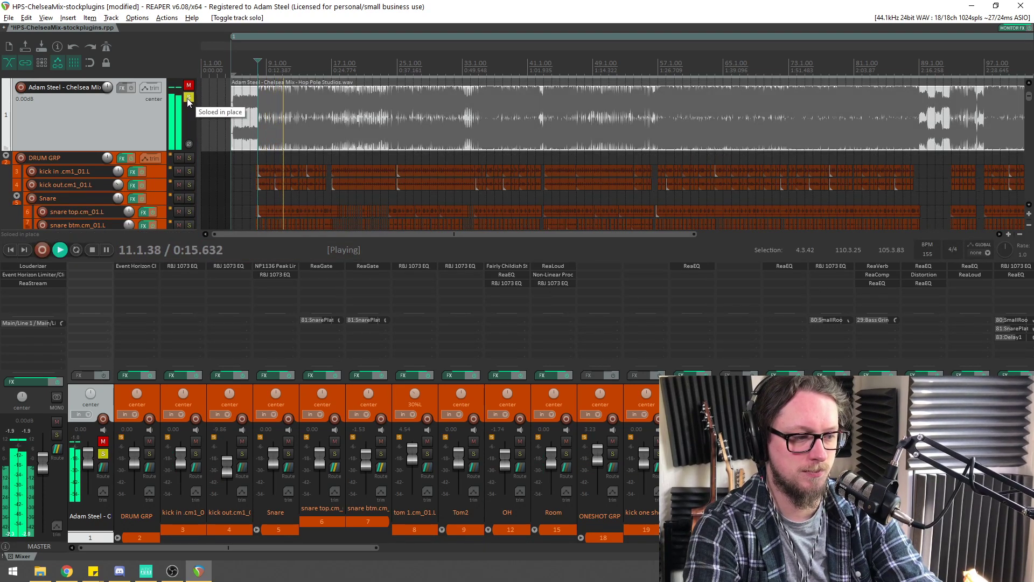
click(188, 97)
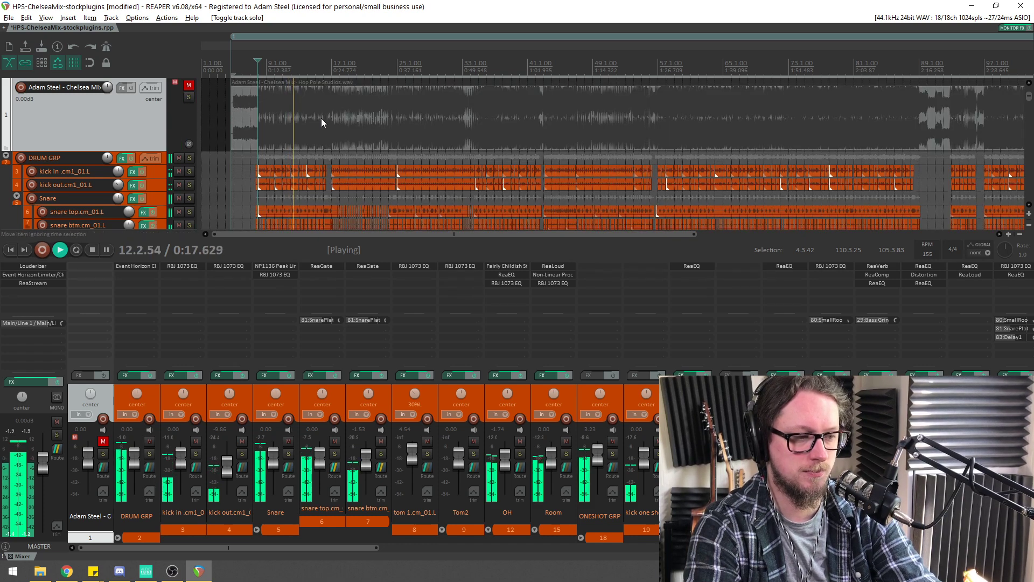
click(191, 98)
click(189, 97)
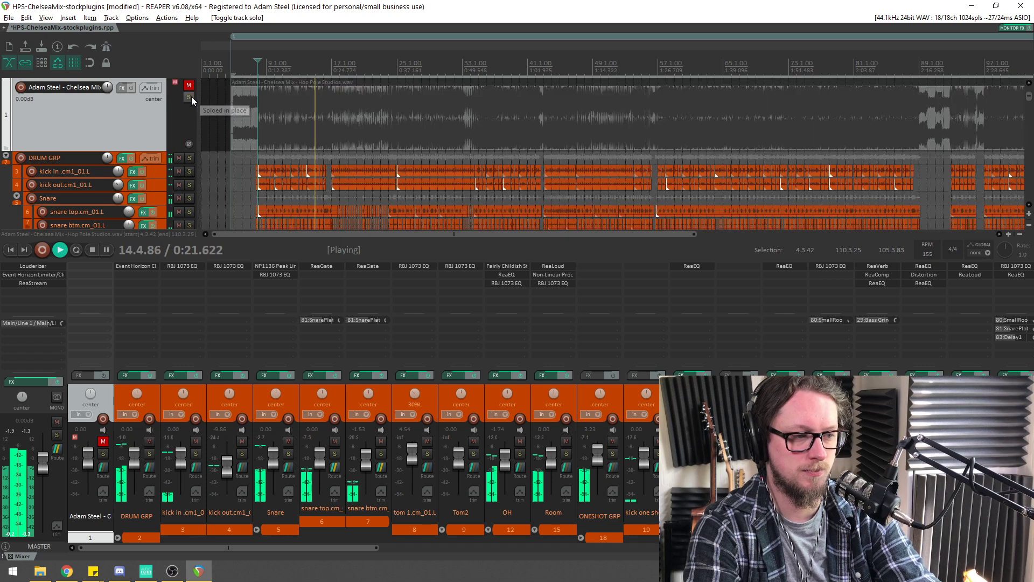
key(space)
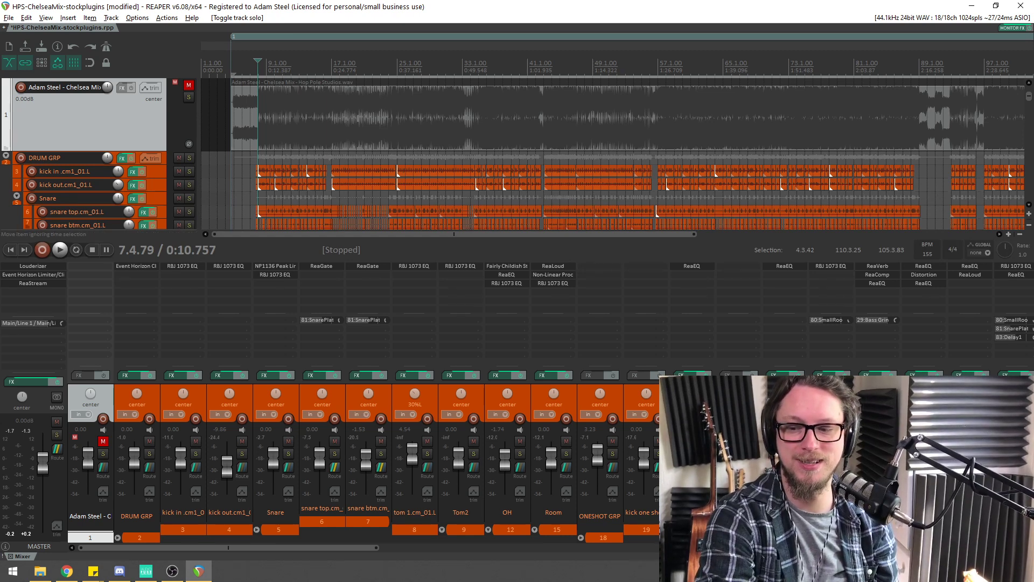
Save the project and set the time selection to the full song region, from 4.3.42 to 110.3.25
key(alt+Tab)
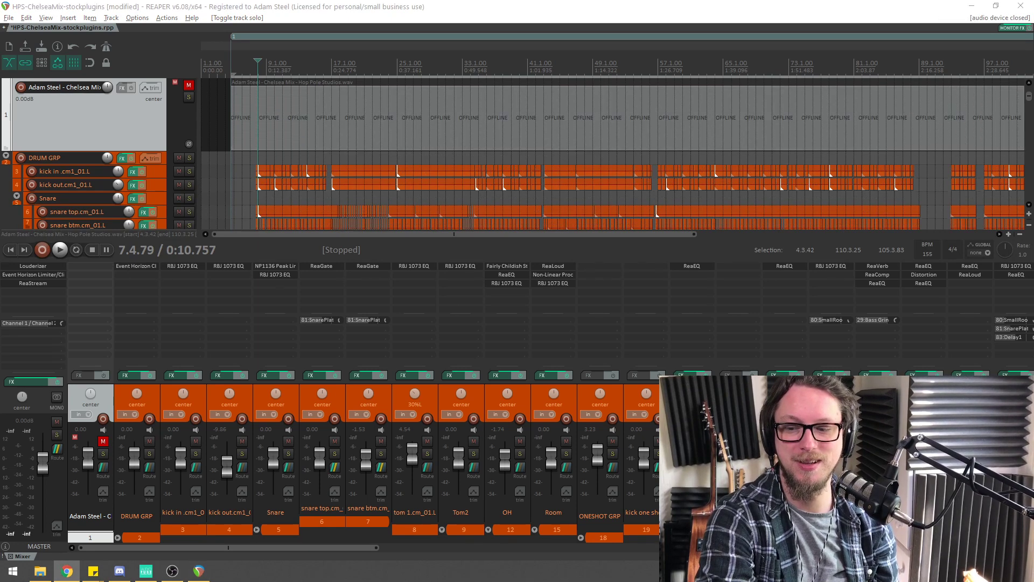
click(375, 4)
scroll(459, 72, down, 3)
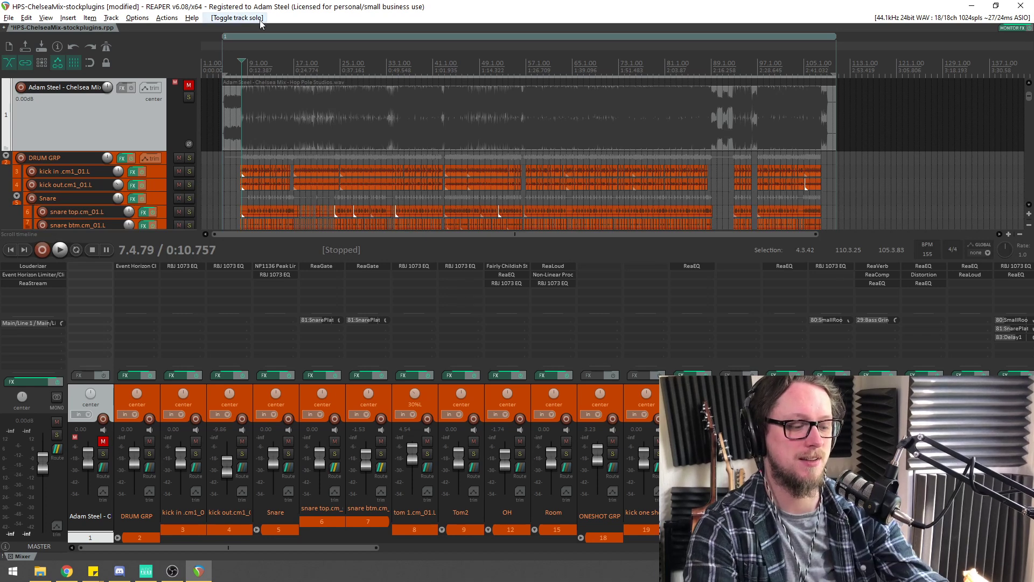
key(ctrl+s)
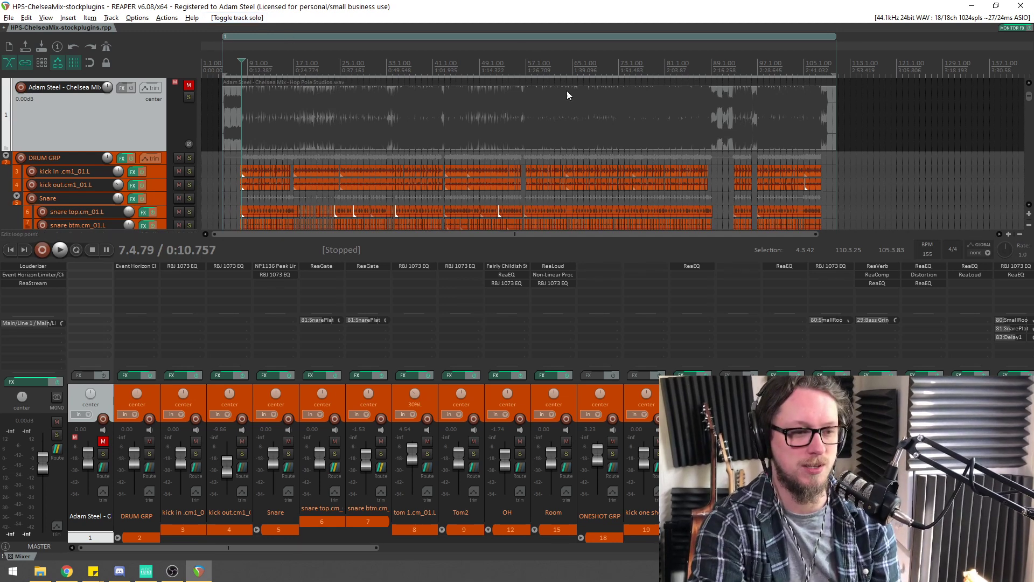
click(451, 35)
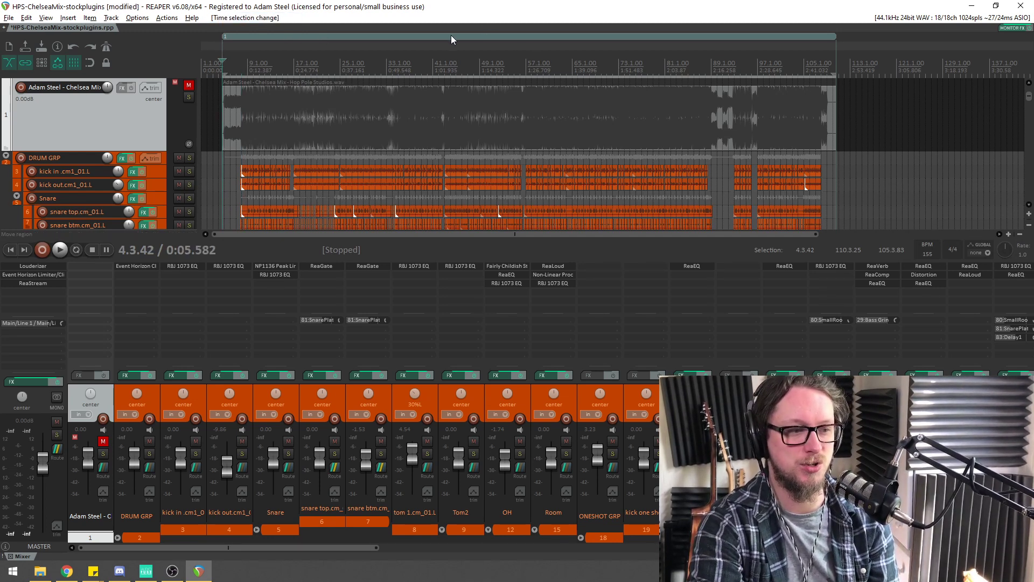
click(819, 73)
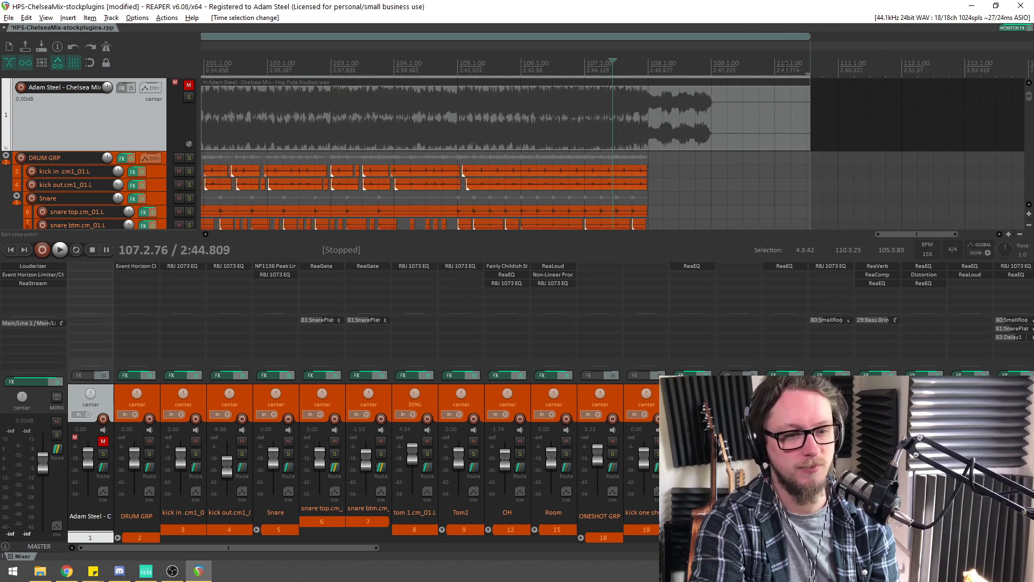
scroll(459, 68, down, 1)
click(237, 71)
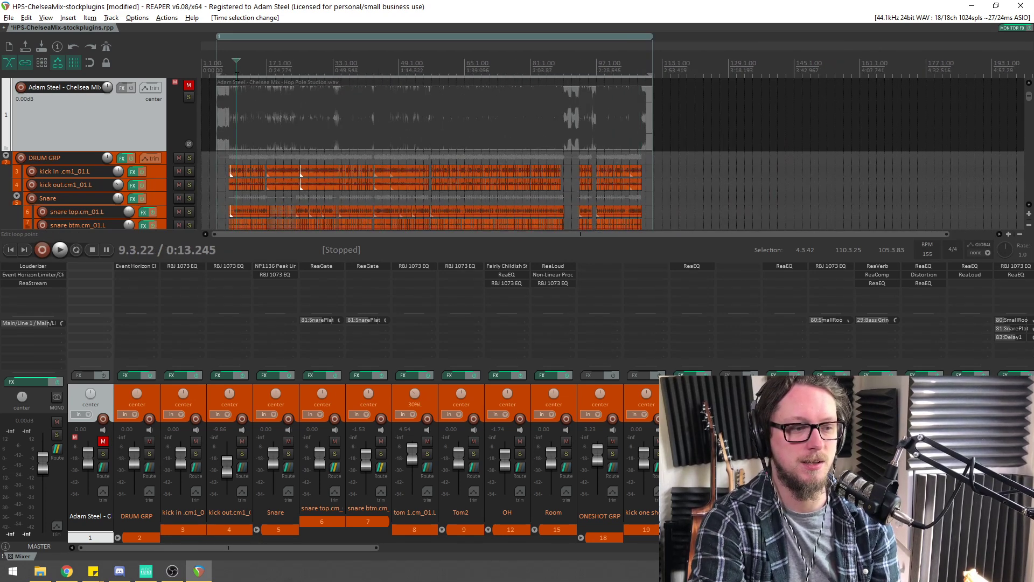
scroll(402, 93, up, 3)
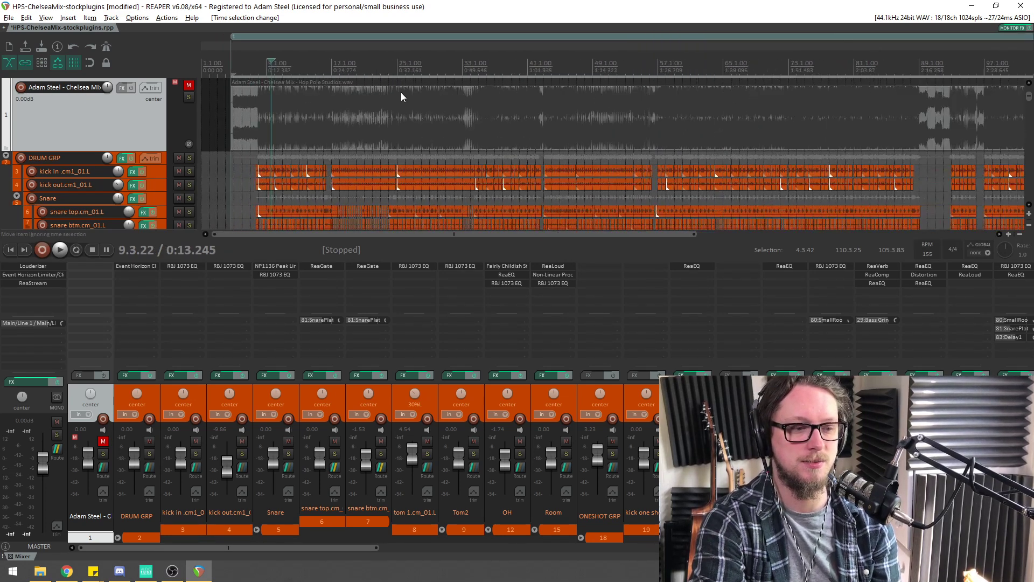
click(244, 64)
click(308, 108)
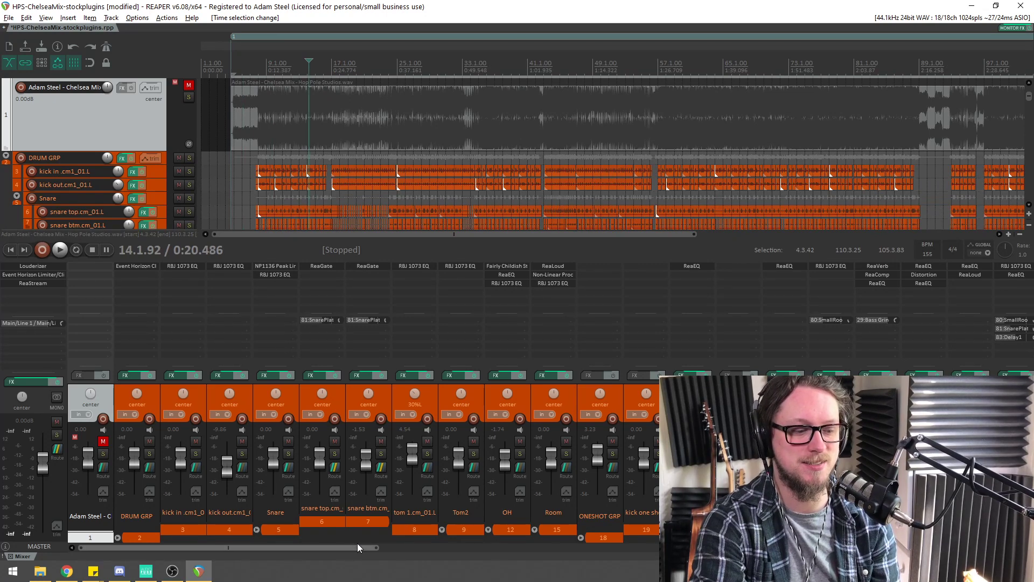
Select the SnarePlate track and the Delay2 track in turn among the effect returns in the mixer
drag(358, 547, 1003, 548)
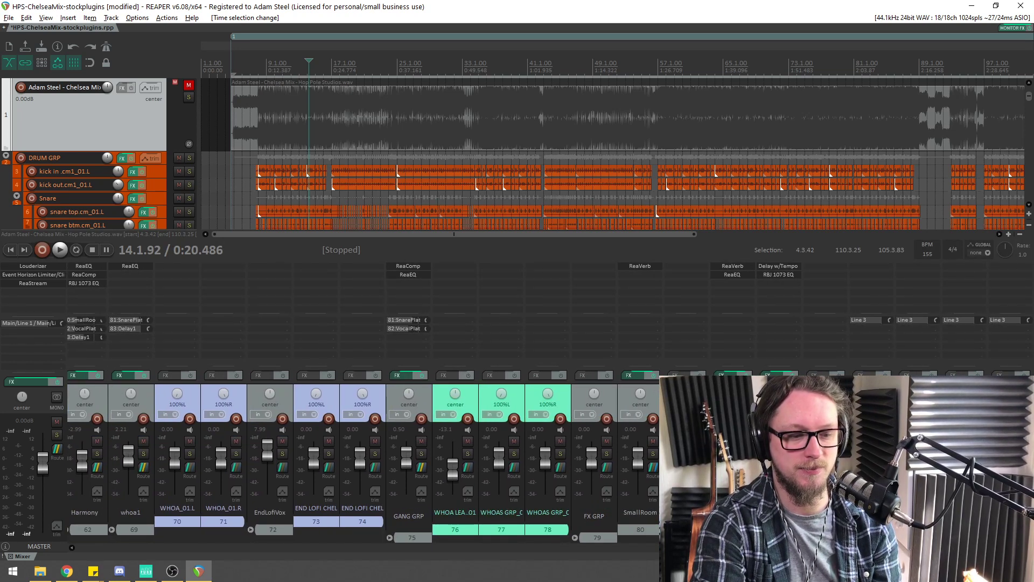
click(687, 513)
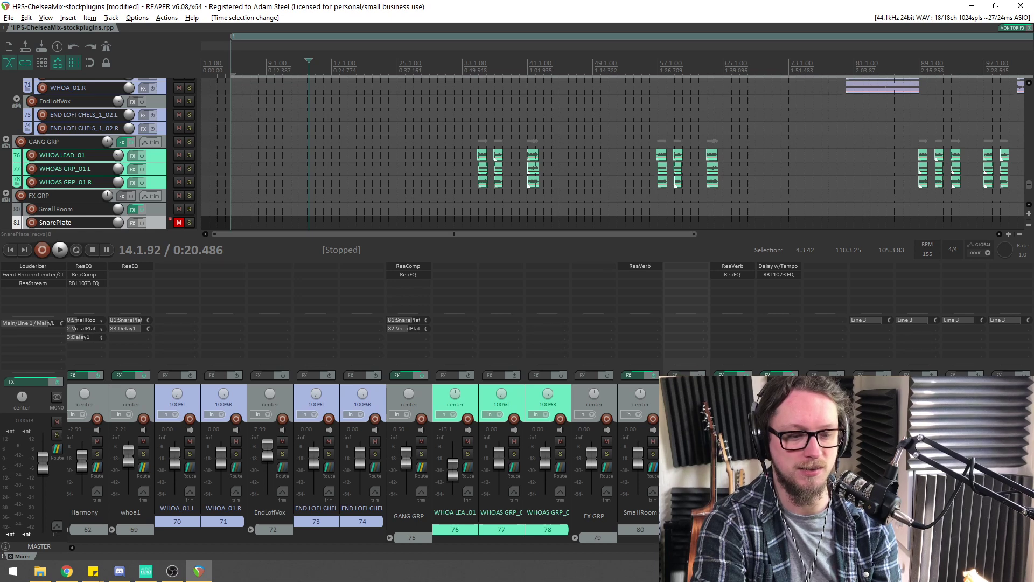
click(826, 513)
drag(826, 548, 426, 534)
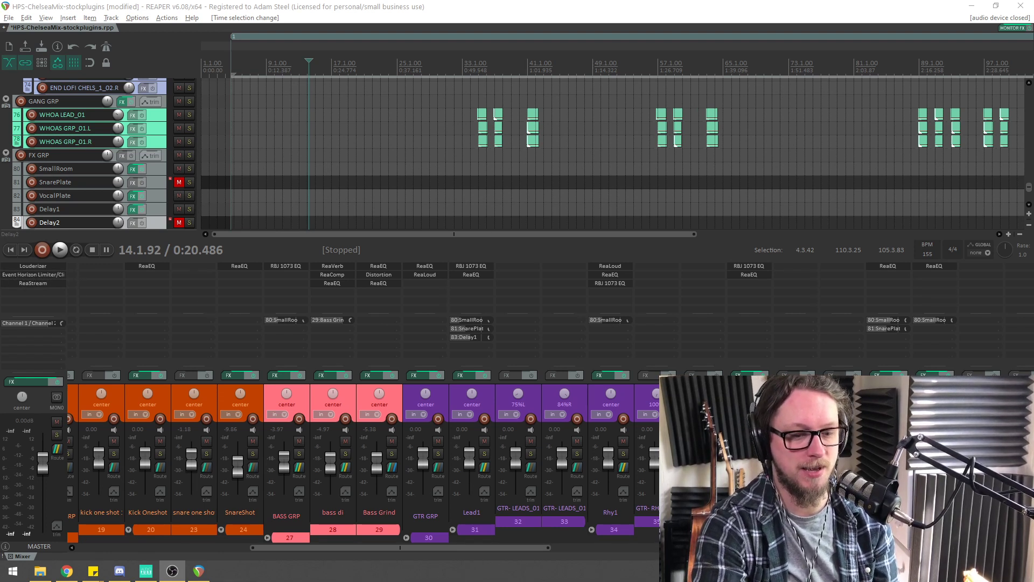
Open ReaVerb on the SmallRoom track and examine the path and name of its impulse response file
scroll(931, 349, right, 10)
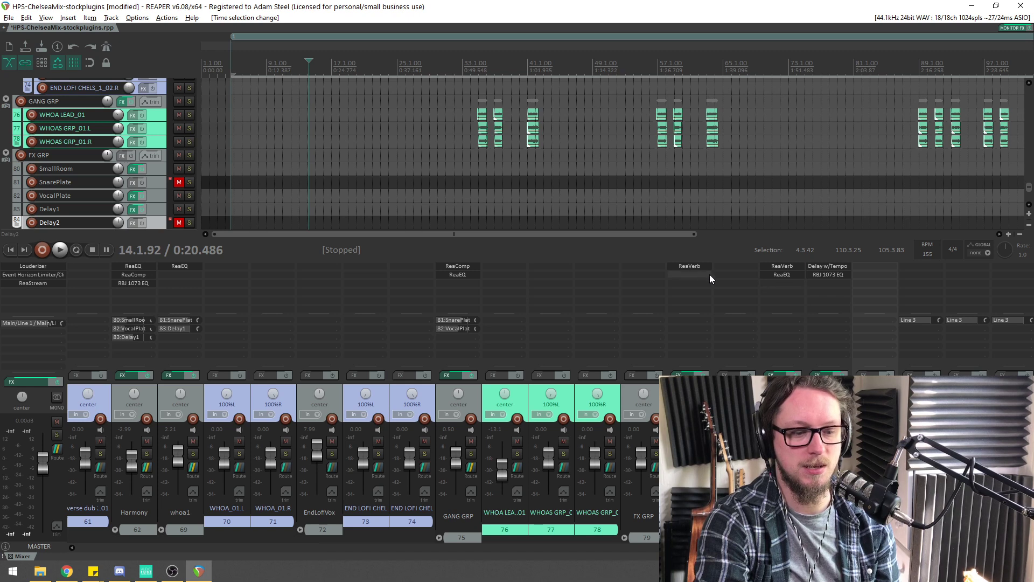
click(689, 266)
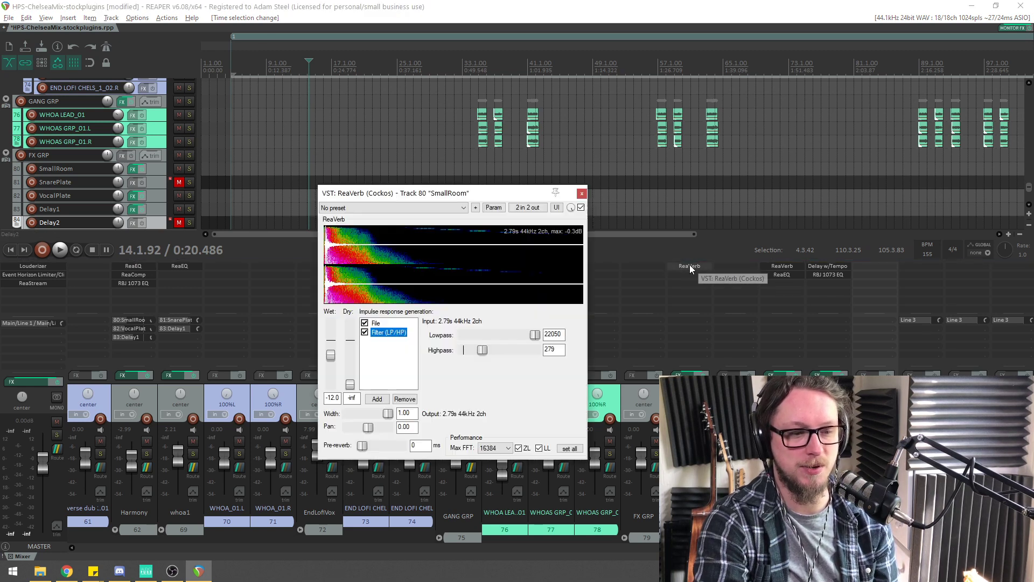
drag(386, 197, 341, 184)
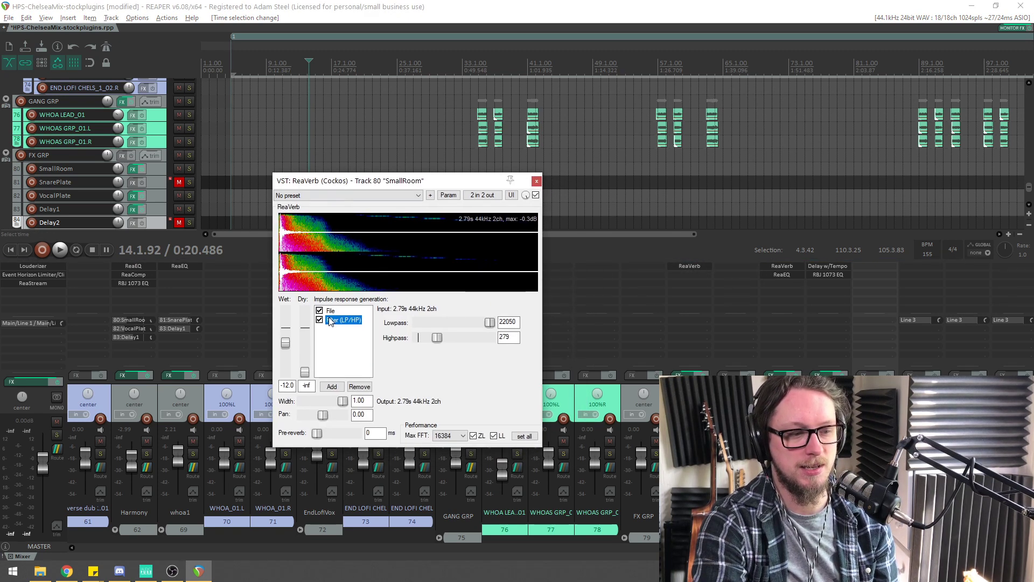
click(330, 311)
drag(403, 320, 565, 318)
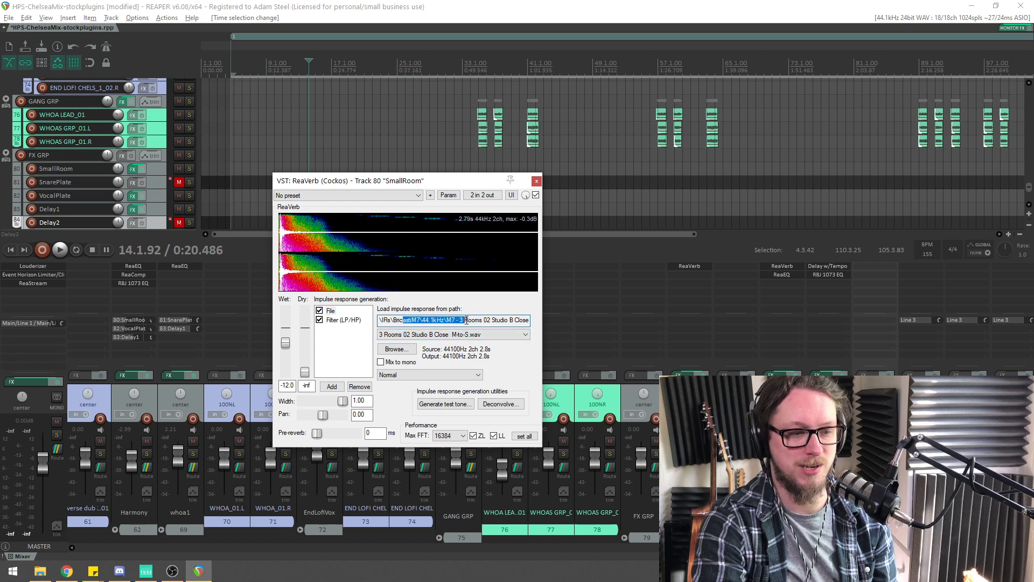
drag(382, 323, 558, 320)
click(439, 324)
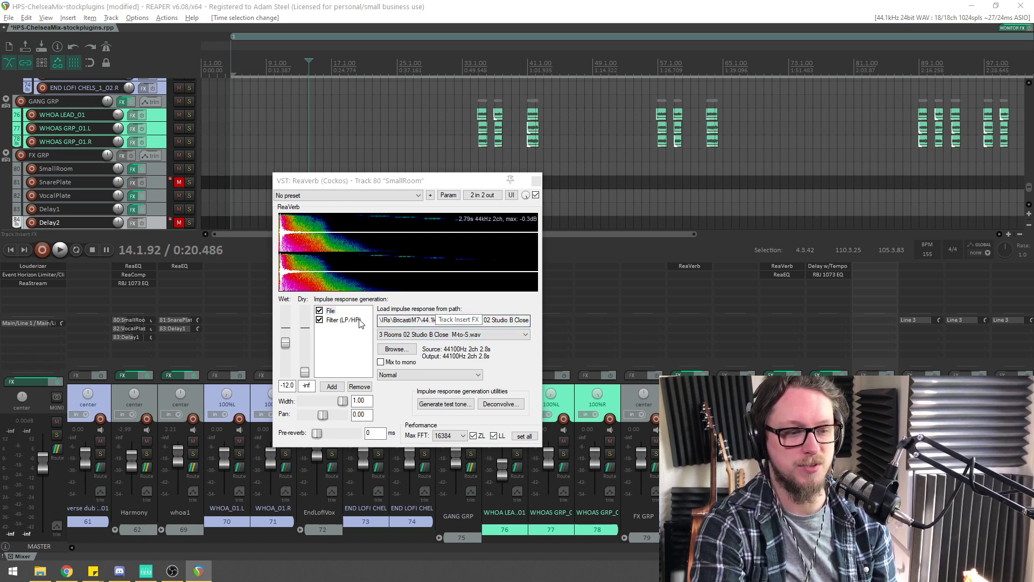
click(354, 346)
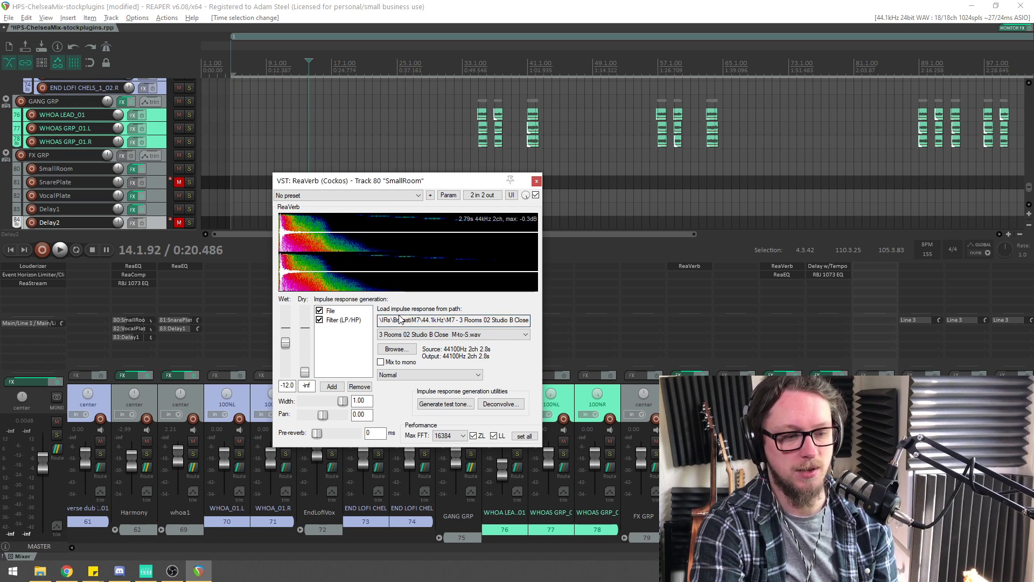
click(441, 335)
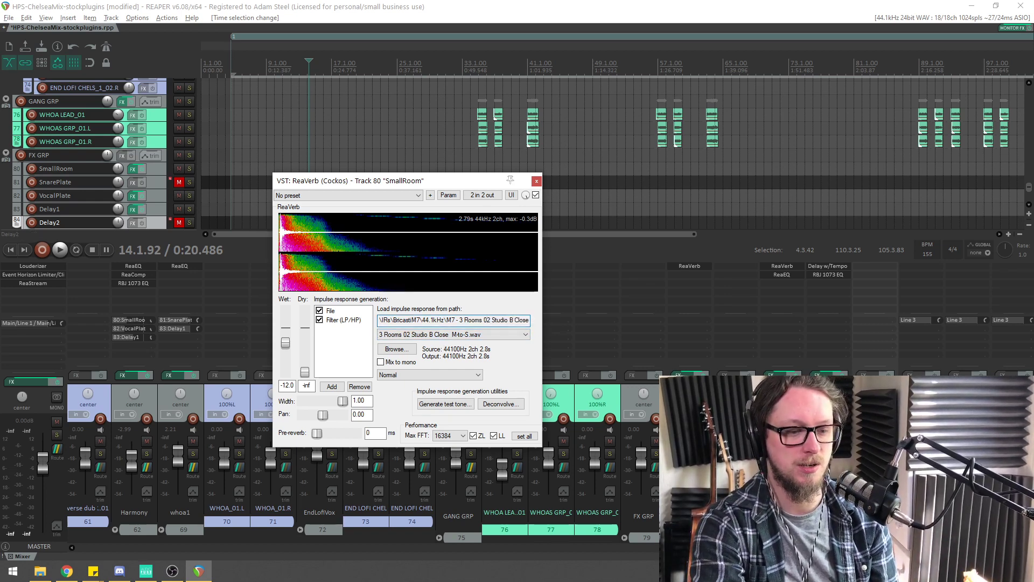
Solo SmallRoom and play the reverb from 58.1.96, then stop, clear the solo and close its ReaVerb window
click(189, 169)
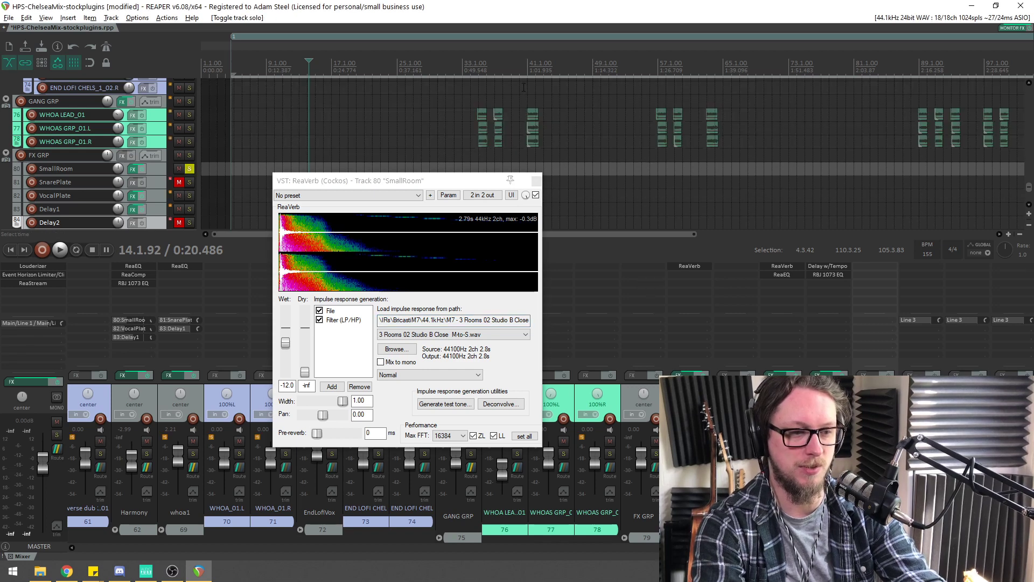
click(596, 165)
key(space)
click(668, 51)
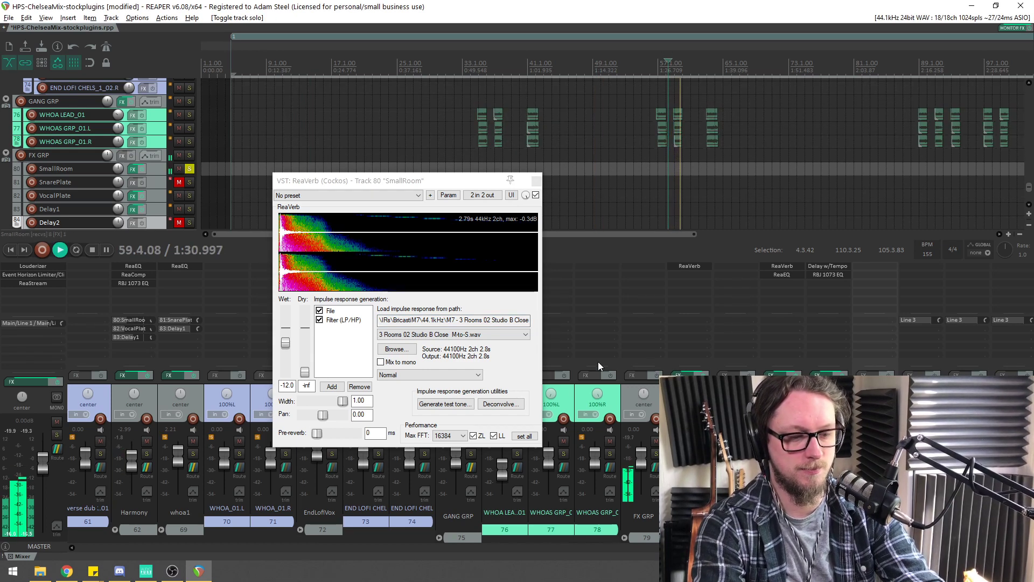
drag(397, 181, 416, 202)
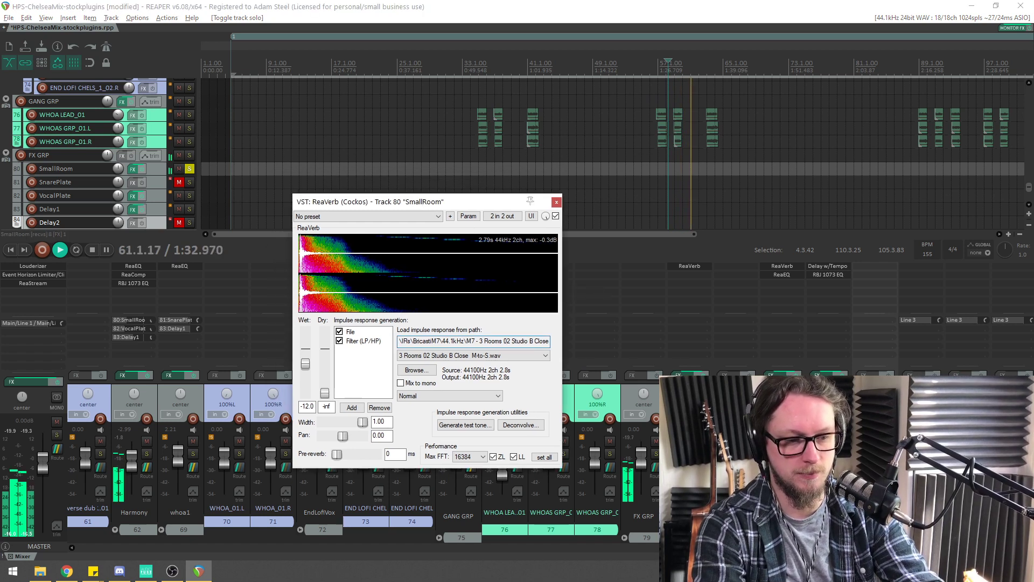
key(space)
click(189, 168)
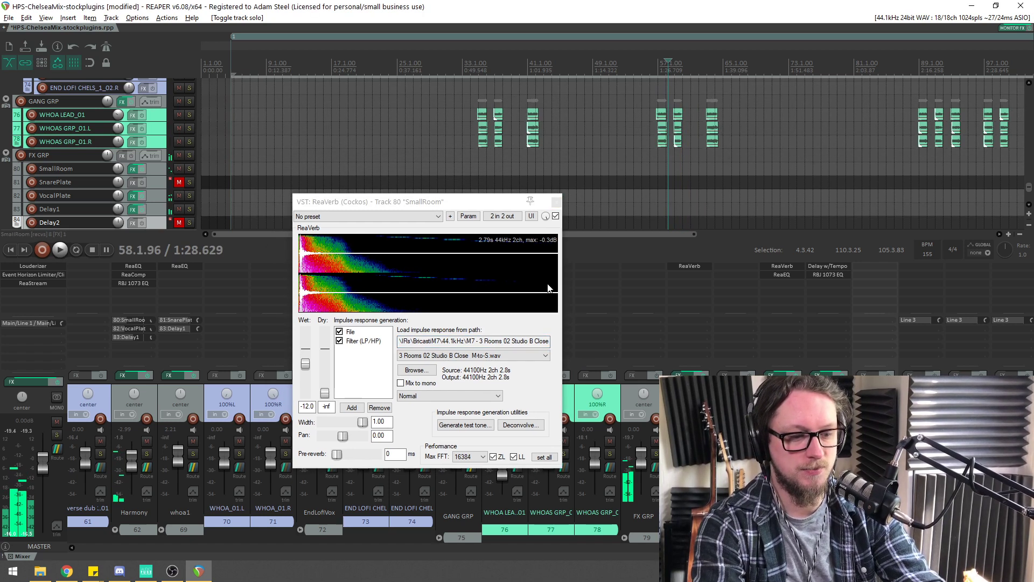
click(556, 202)
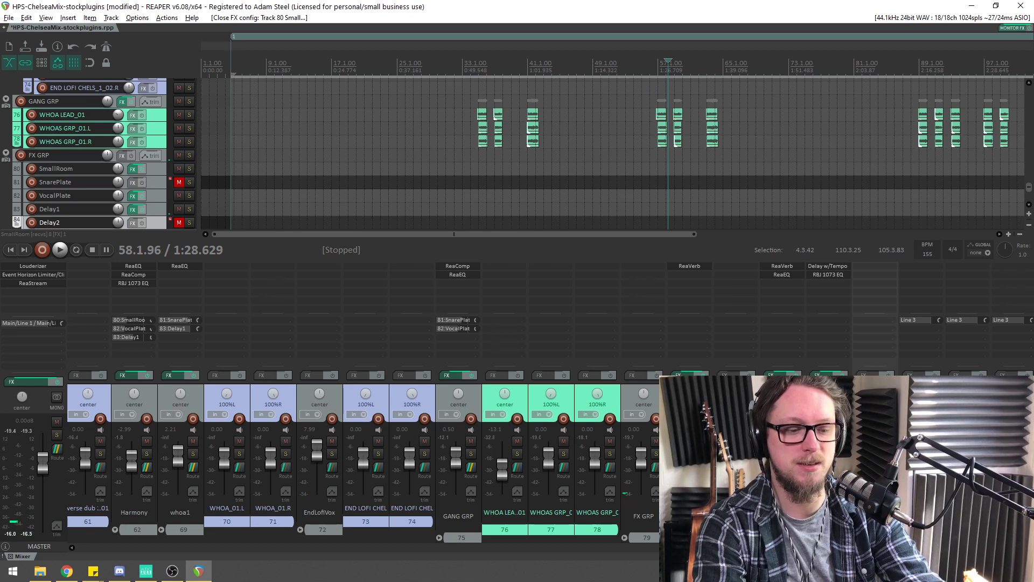
Solo VocalPlate and examine the impulse response file path in its ReaVerb
click(795, 453)
click(782, 266)
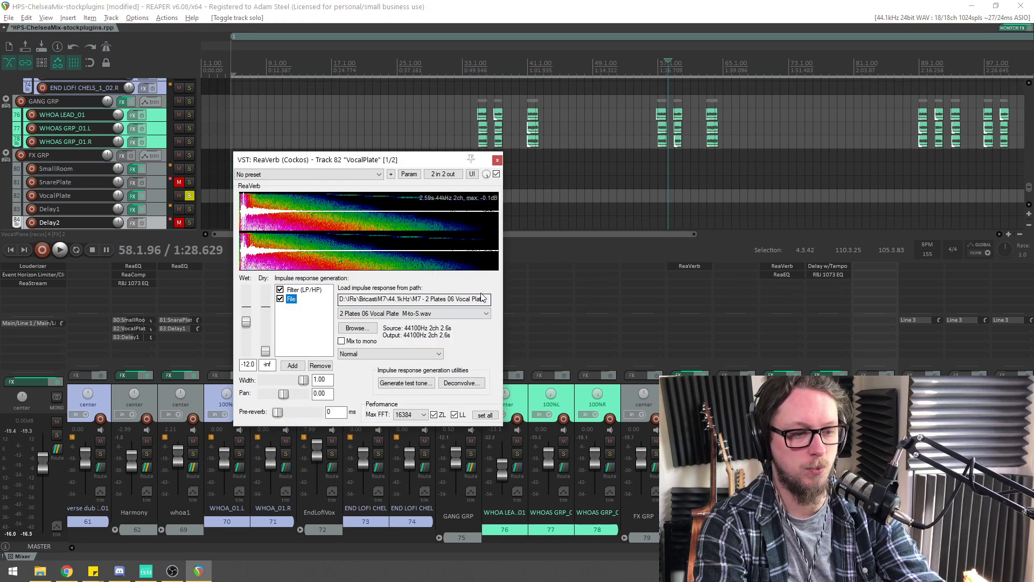
drag(397, 300, 477, 300)
click(462, 300)
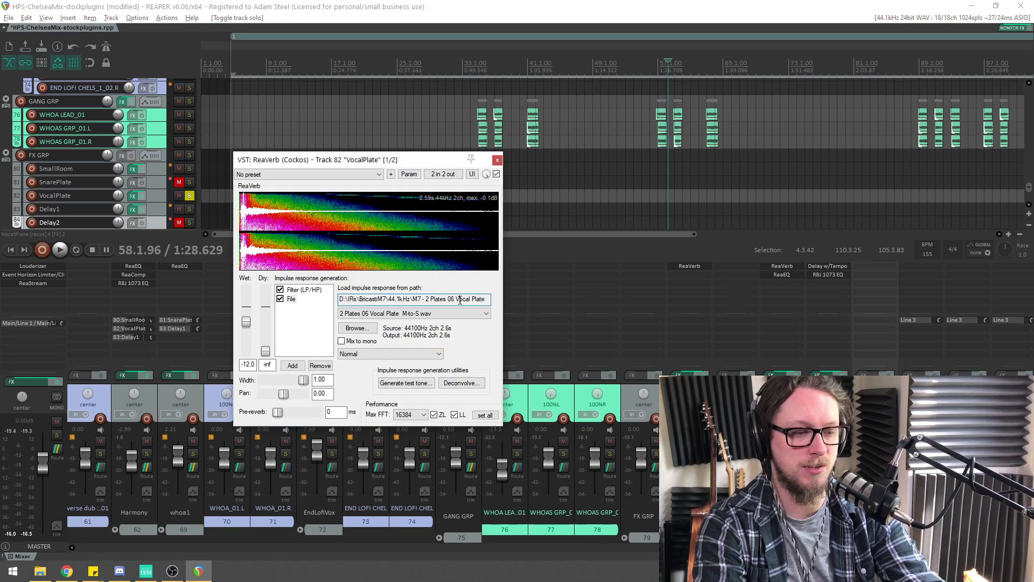
Play the soloed VocalPlate while examining its ReaEQ curve, then close both plugins, stop playback and clear the solo
key(space)
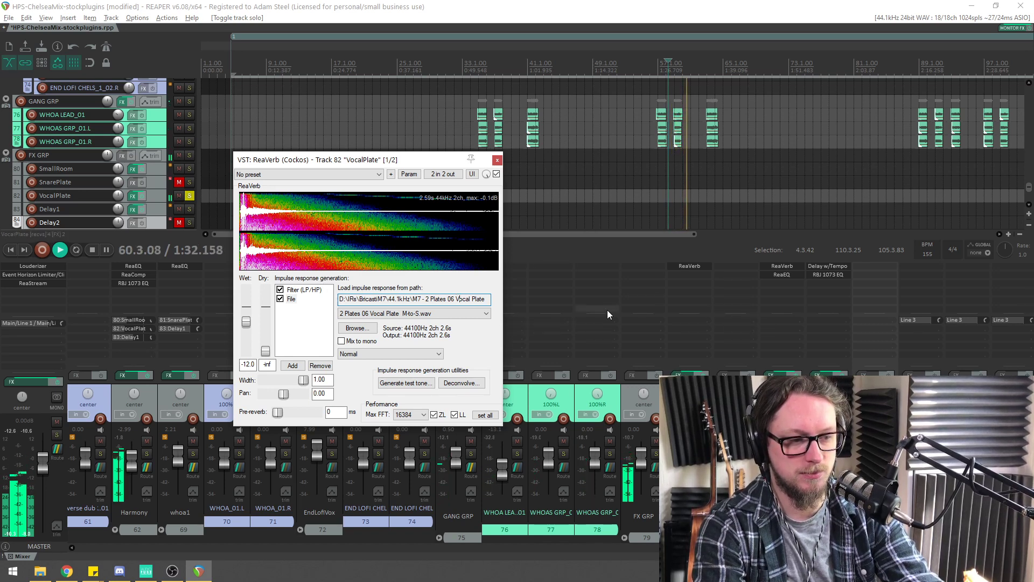
click(794, 273)
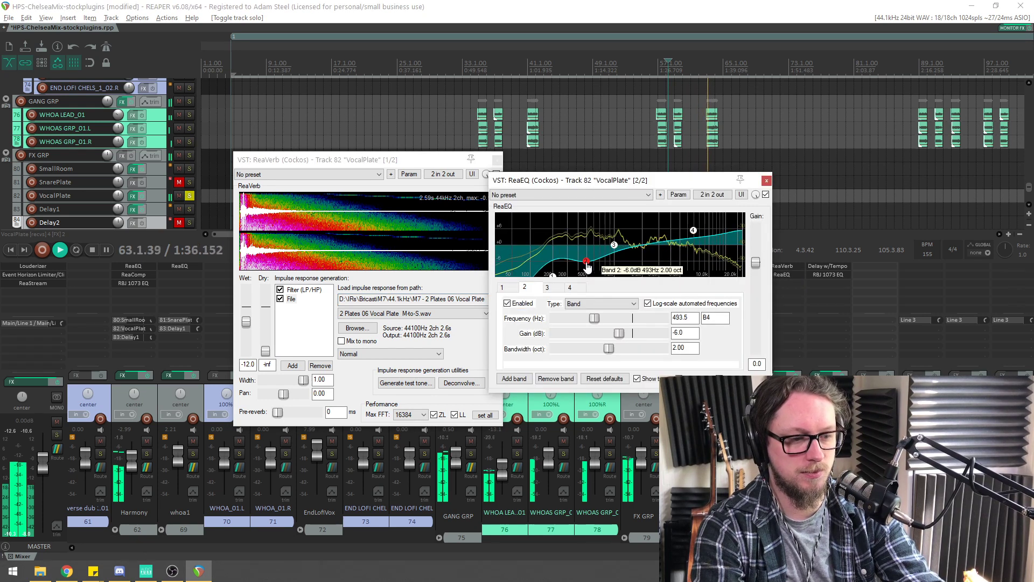
key(Escape)
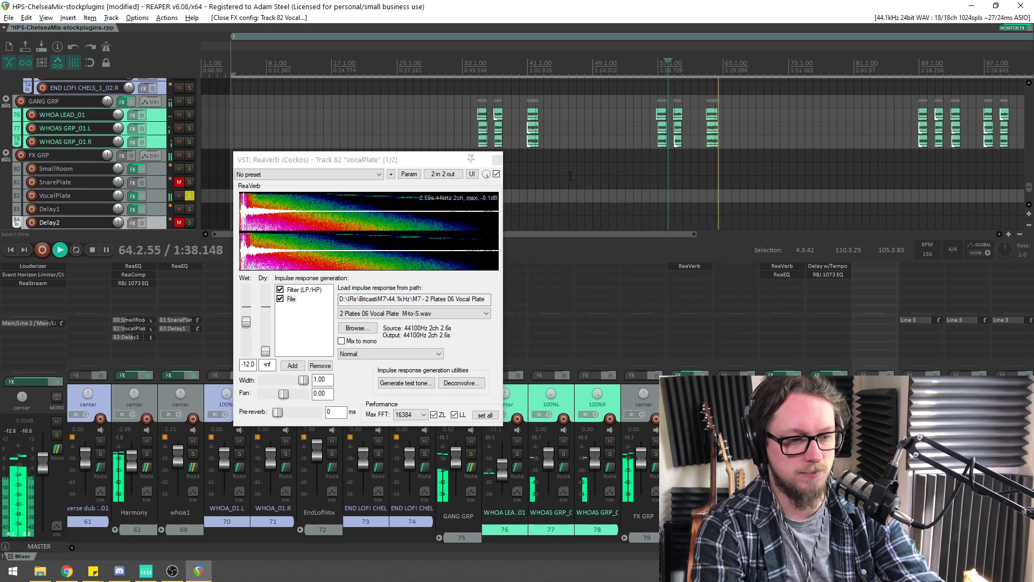
click(497, 160)
key(space)
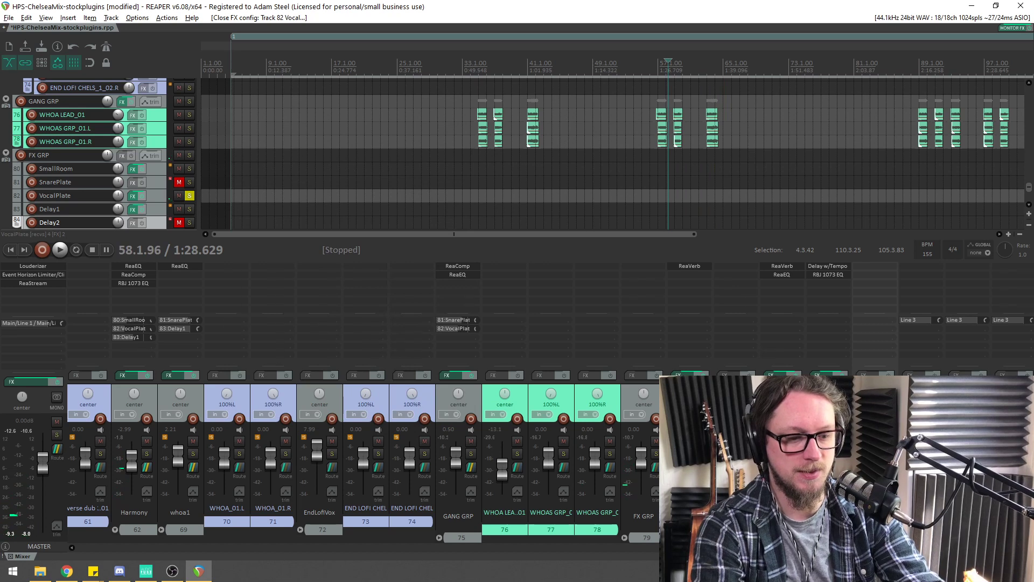
click(794, 453)
Solo Delay1, open its Delay w/Tempo Ping-Pong plugin and start playback to hear the delay alone
click(842, 454)
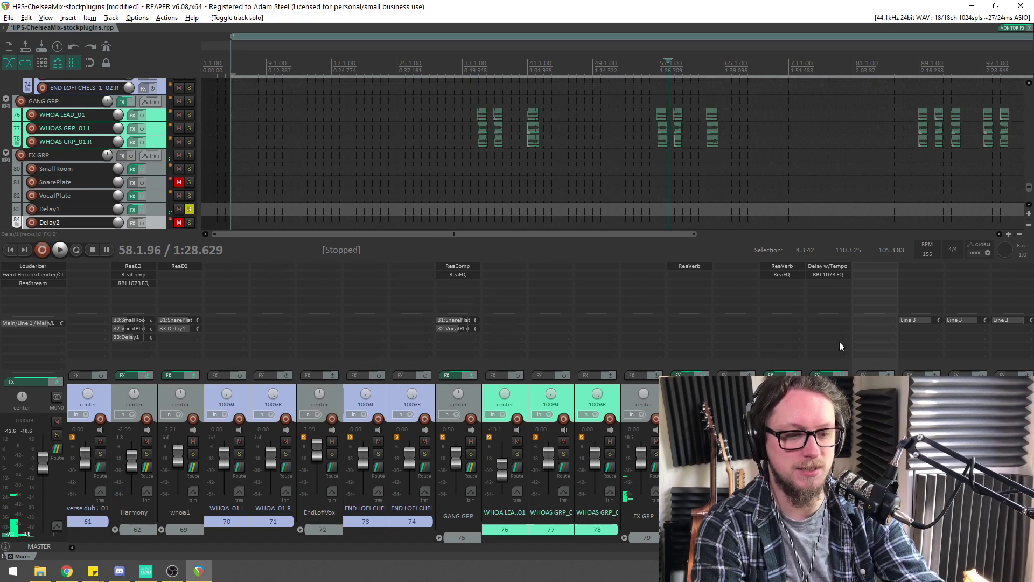
click(823, 266)
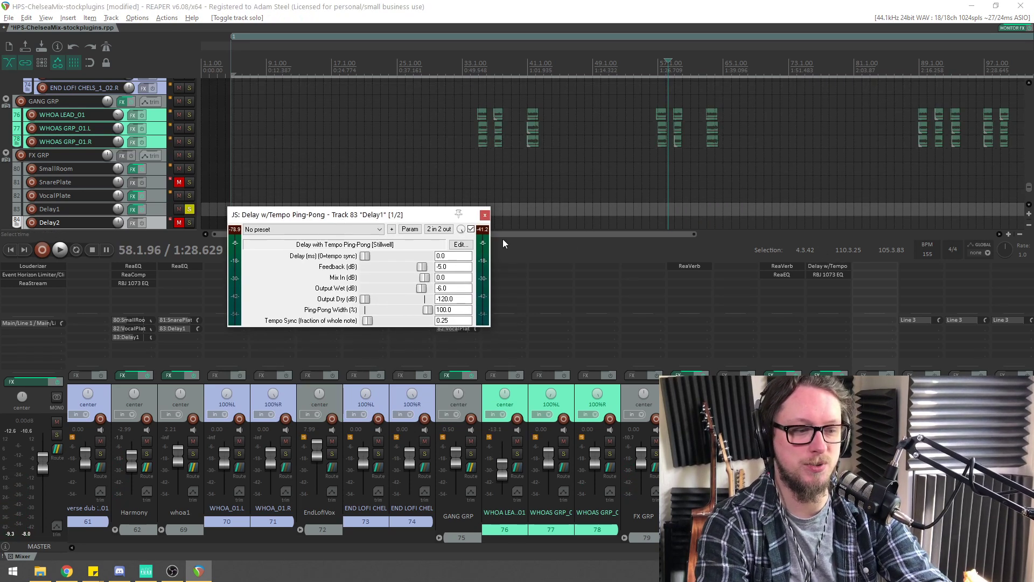
key(space)
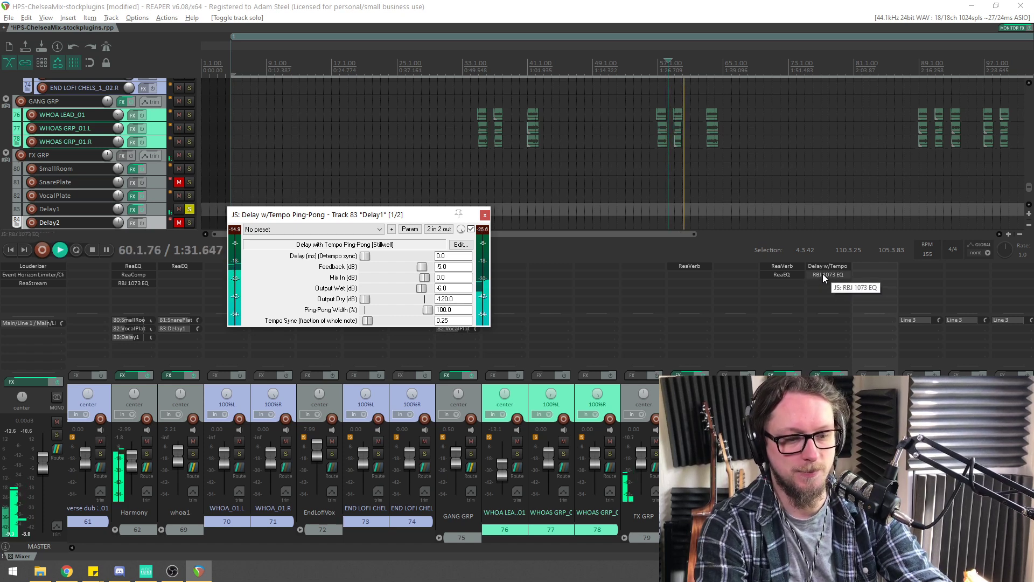
Examine Delay1's RBJ 1073 EQ beside the delay settings, then stop playback, close both plugins and clear the solo
click(822, 273)
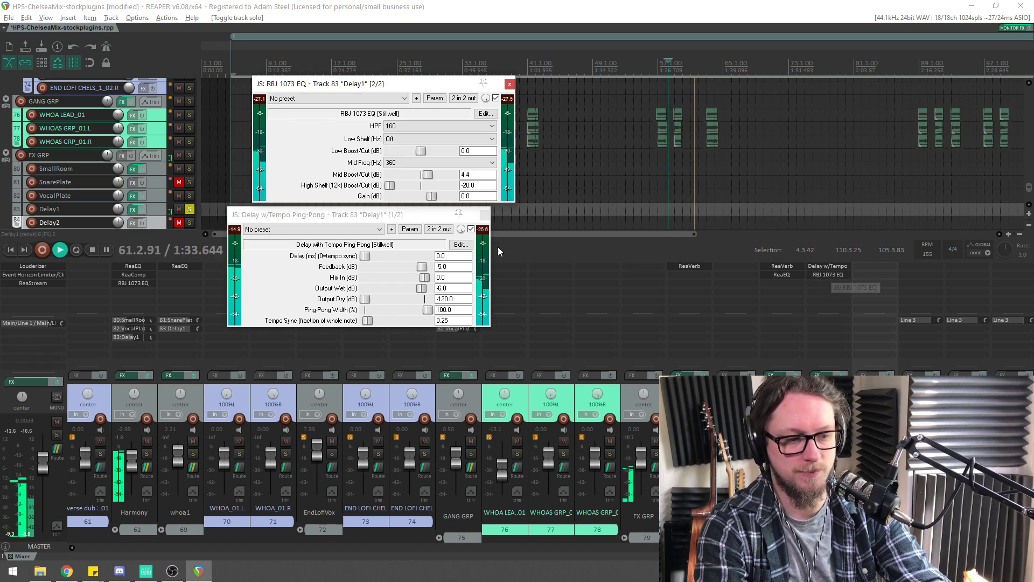
drag(384, 85, 632, 213)
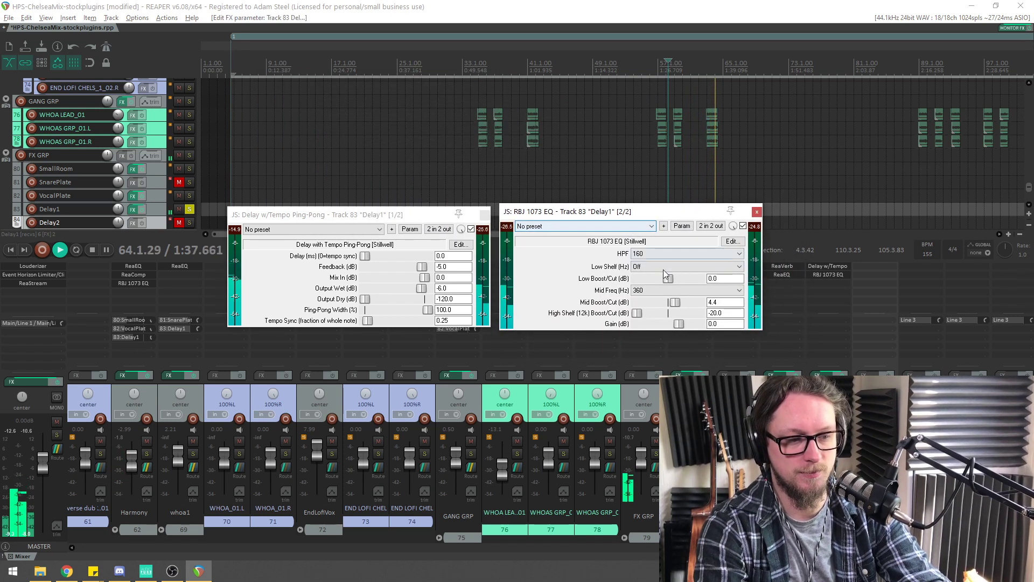
key(space)
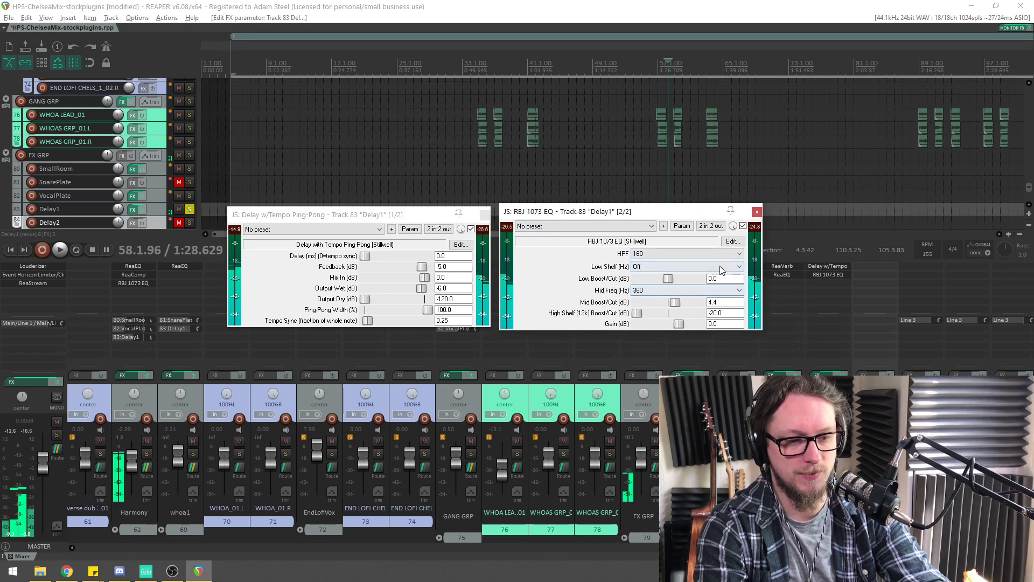
click(484, 216)
click(756, 212)
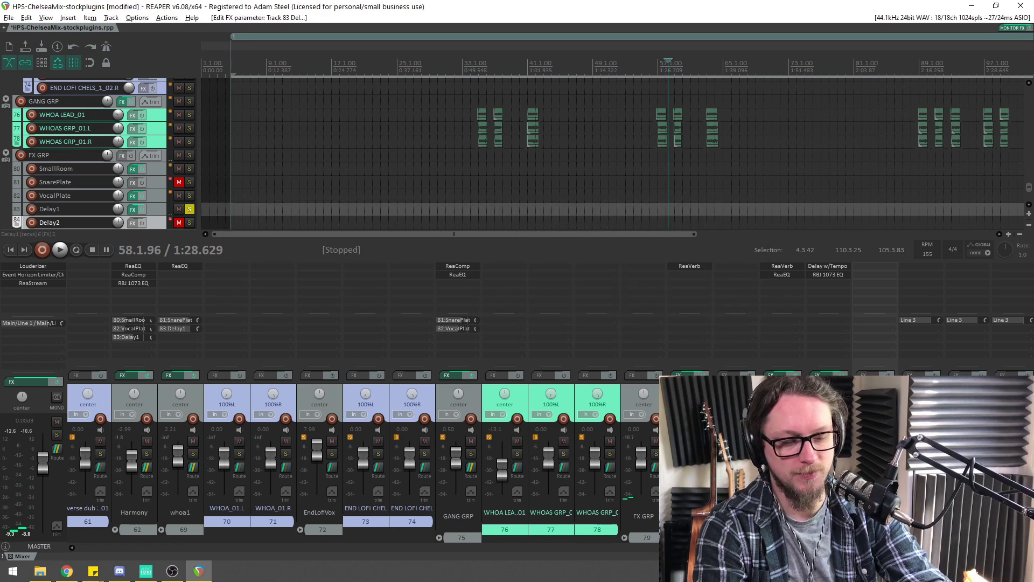
click(842, 453)
Place the edit cursor at 35.1.24, at the first gang vocal clips
scroll(841, 454, down, 1)
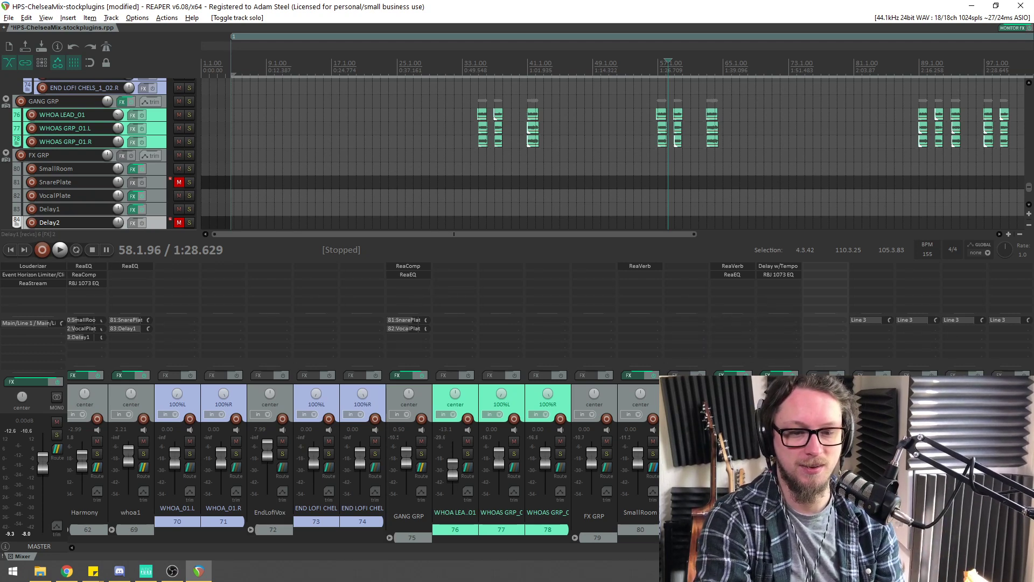
key(alt+Tab)
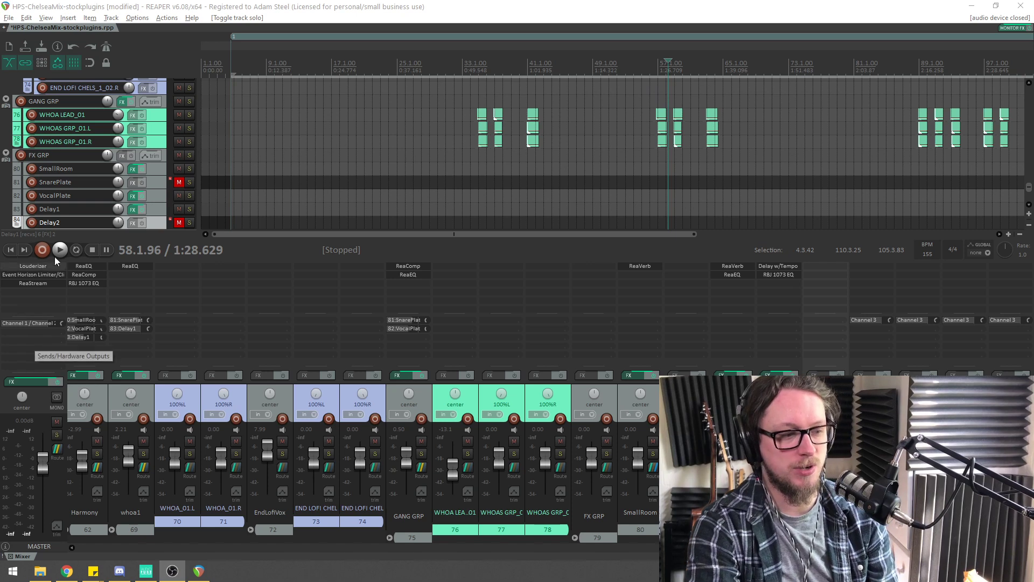
scroll(344, 97, down, 2)
scroll(344, 97, down, 1)
click(341, 97)
scroll(343, 96, up, 2)
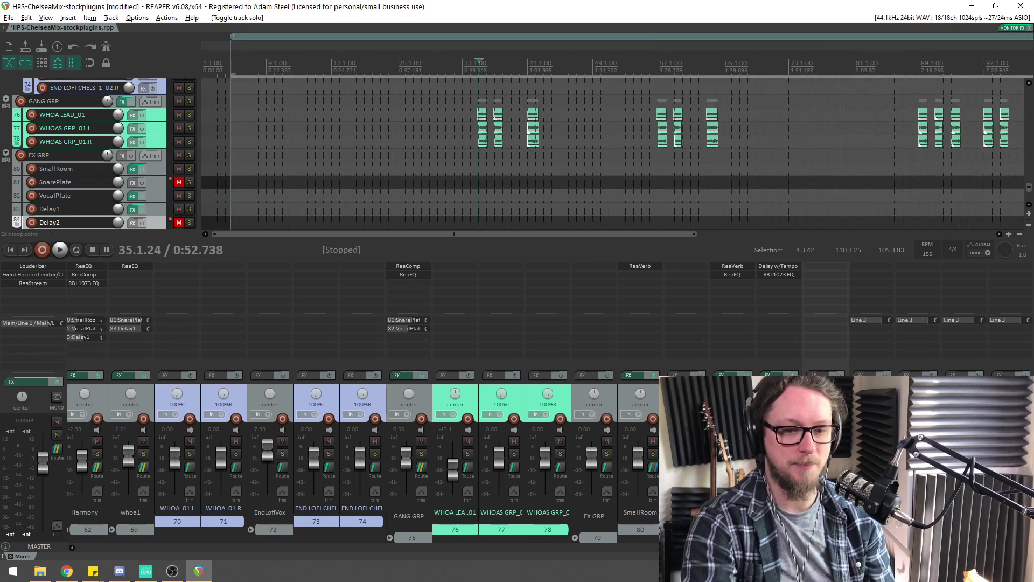